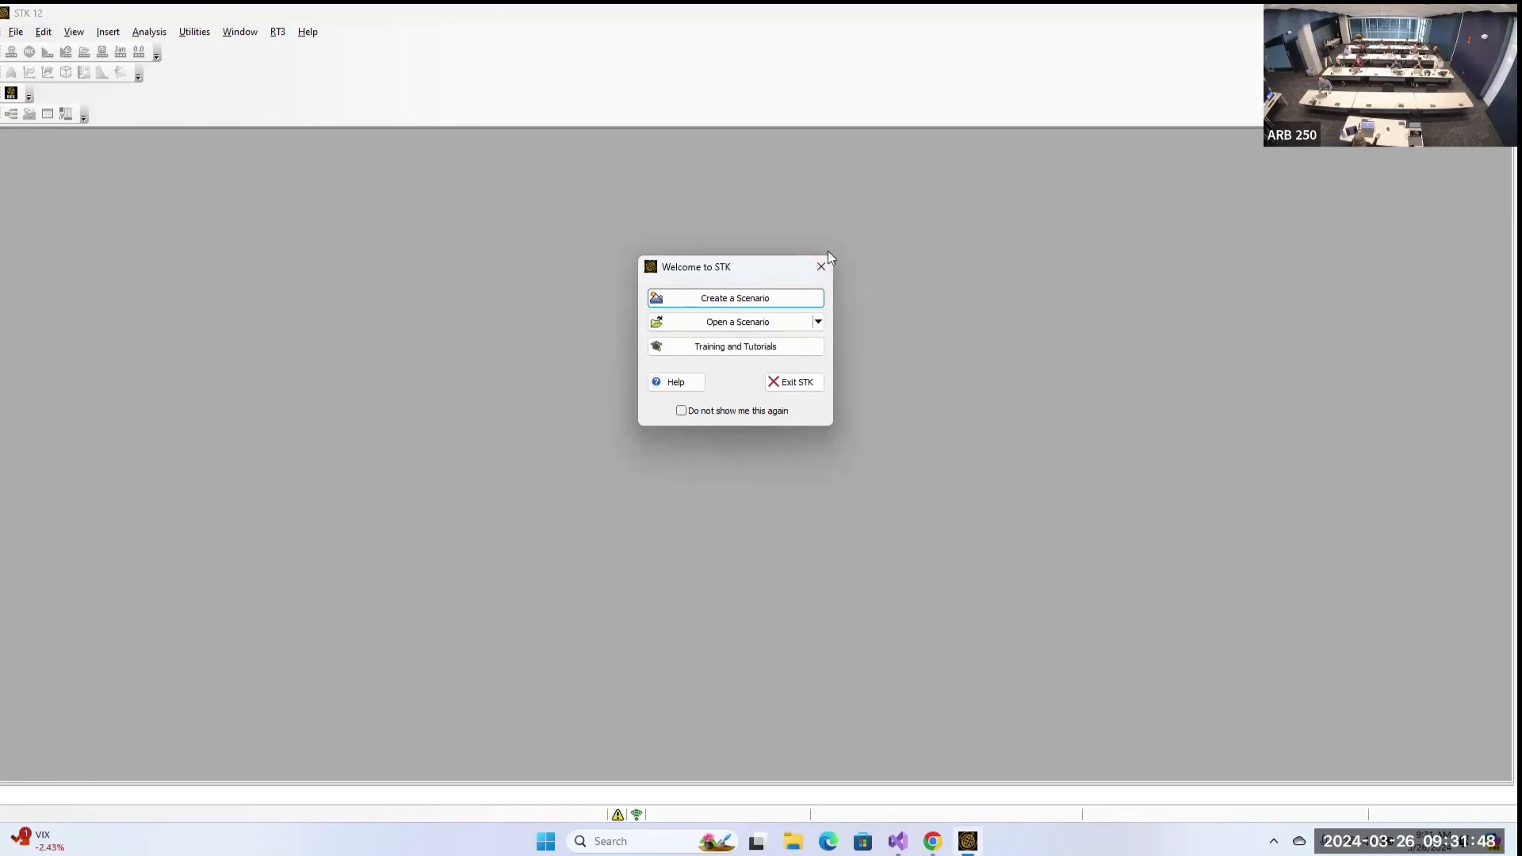
View the Training and Tutorials page and the general STK Help page from the welcome dialog, returning to STK.
{"action": "left_click_drag", "start_coordinate": [760, 264], "coordinate": [793, 295]}
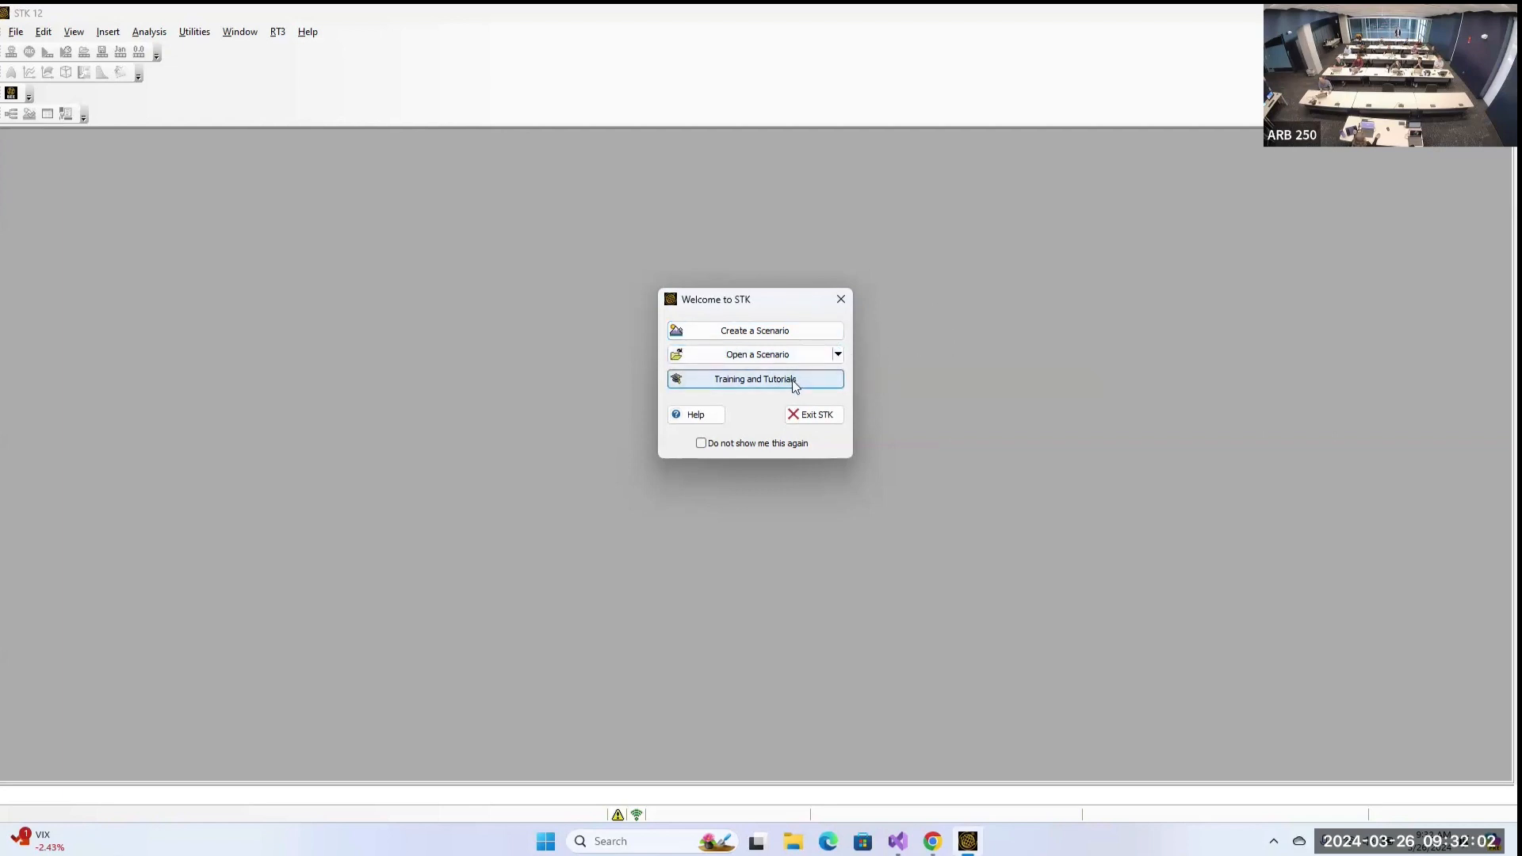
{"action": "left_click", "coordinate": [764, 380]}
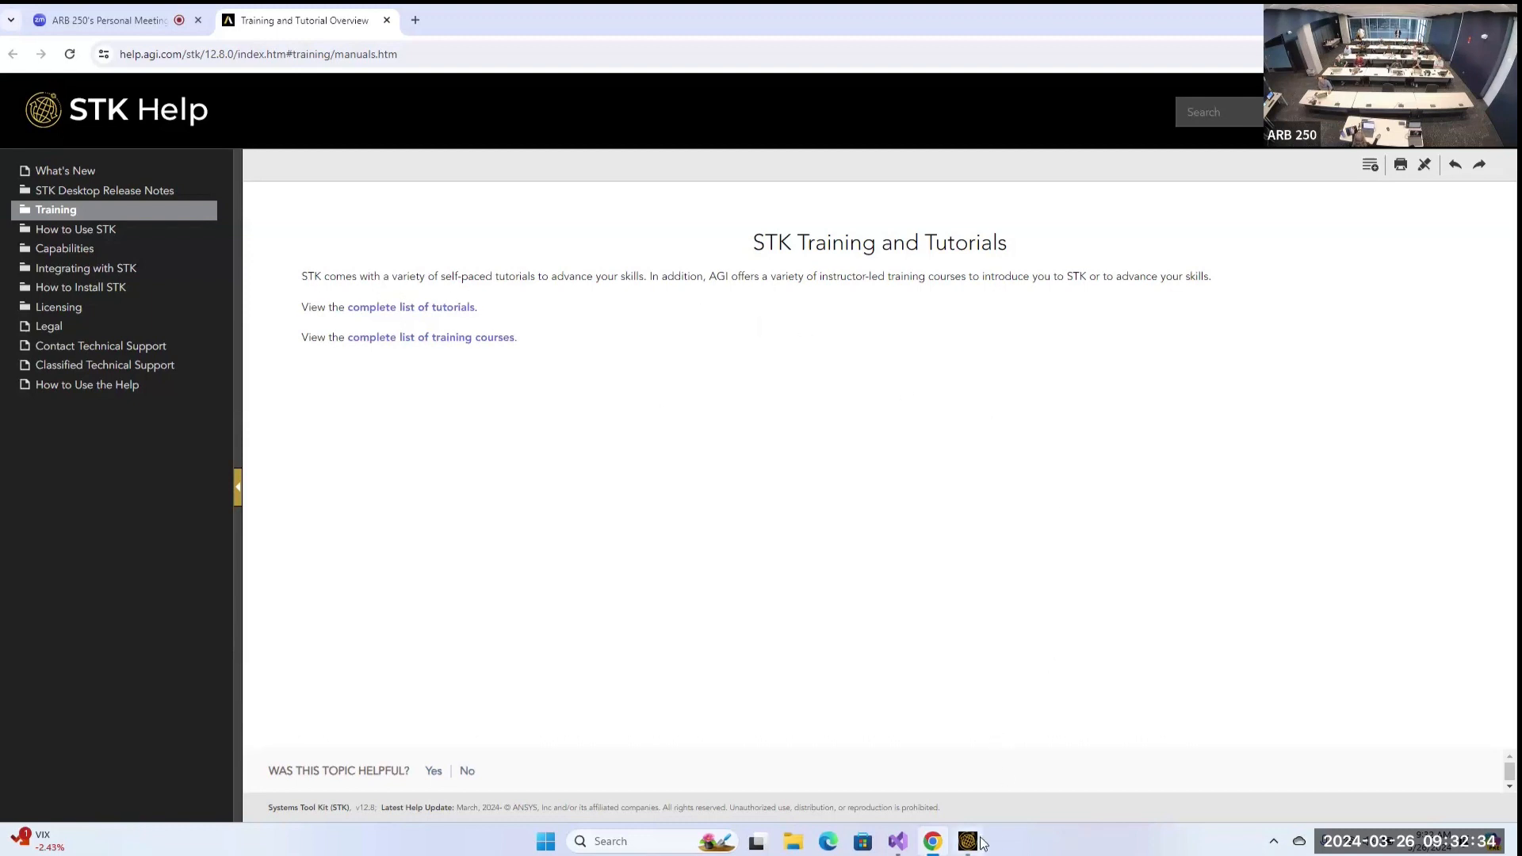
{"action": "mouse_move", "coordinate": [991, 840]}
{"action": "left_click", "coordinate": [969, 842]}
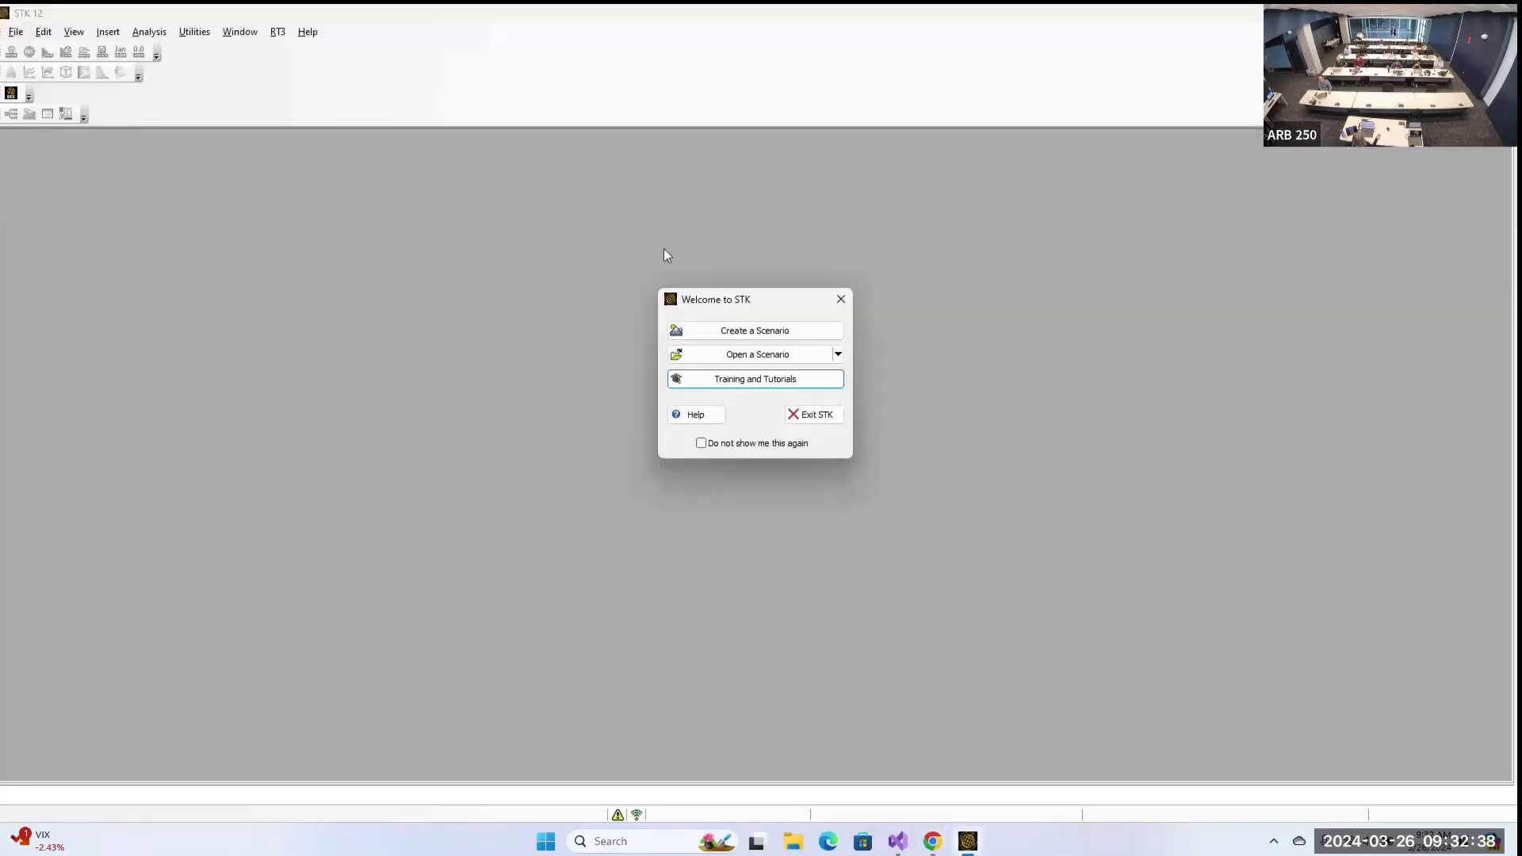
{"action": "left_click", "coordinate": [718, 418]}
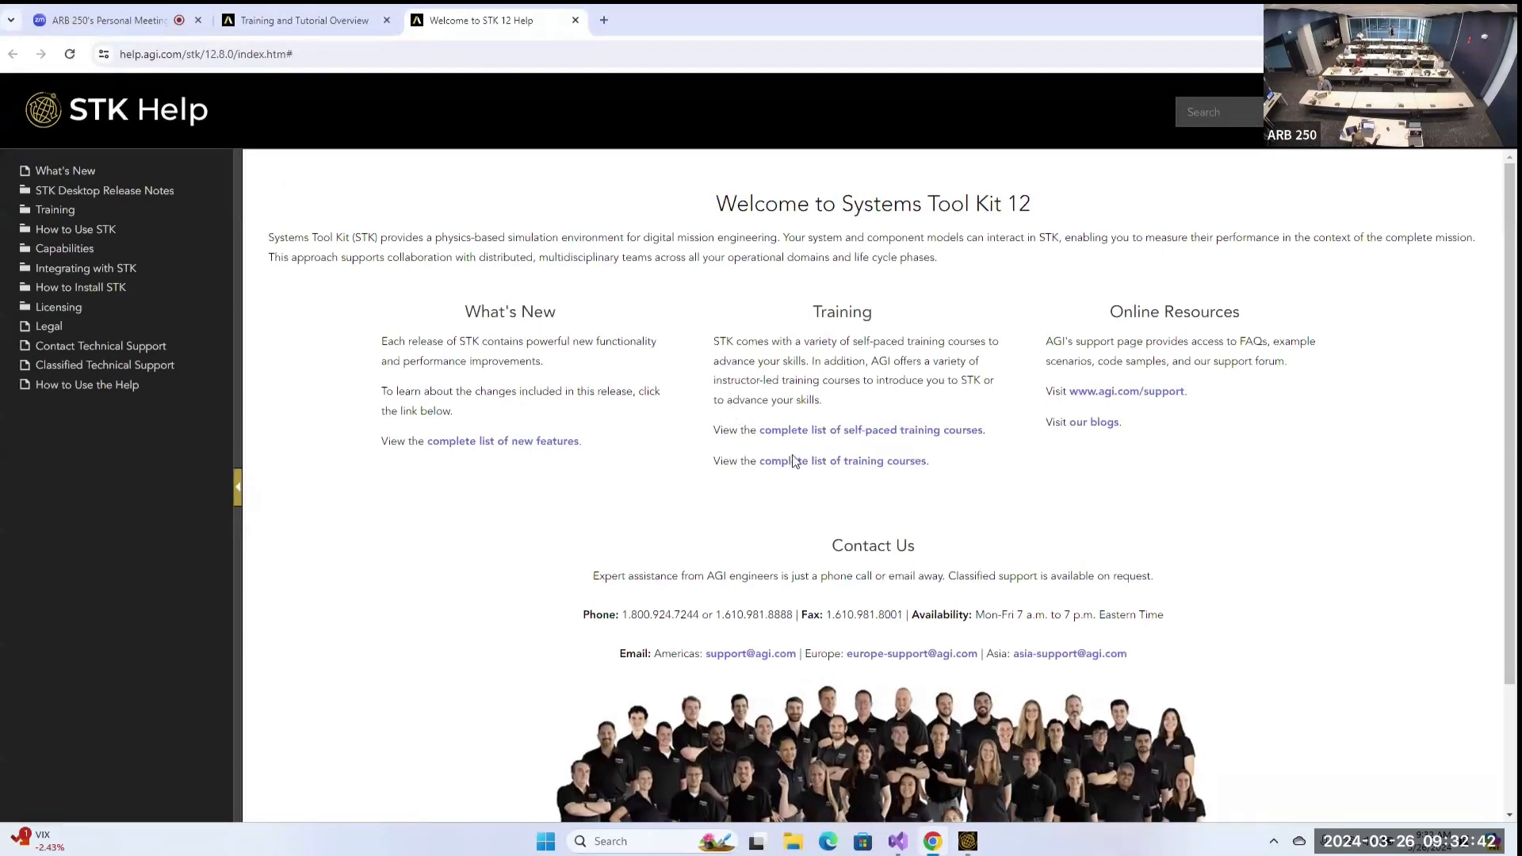
{"action": "mouse_move", "coordinate": [975, 841]}
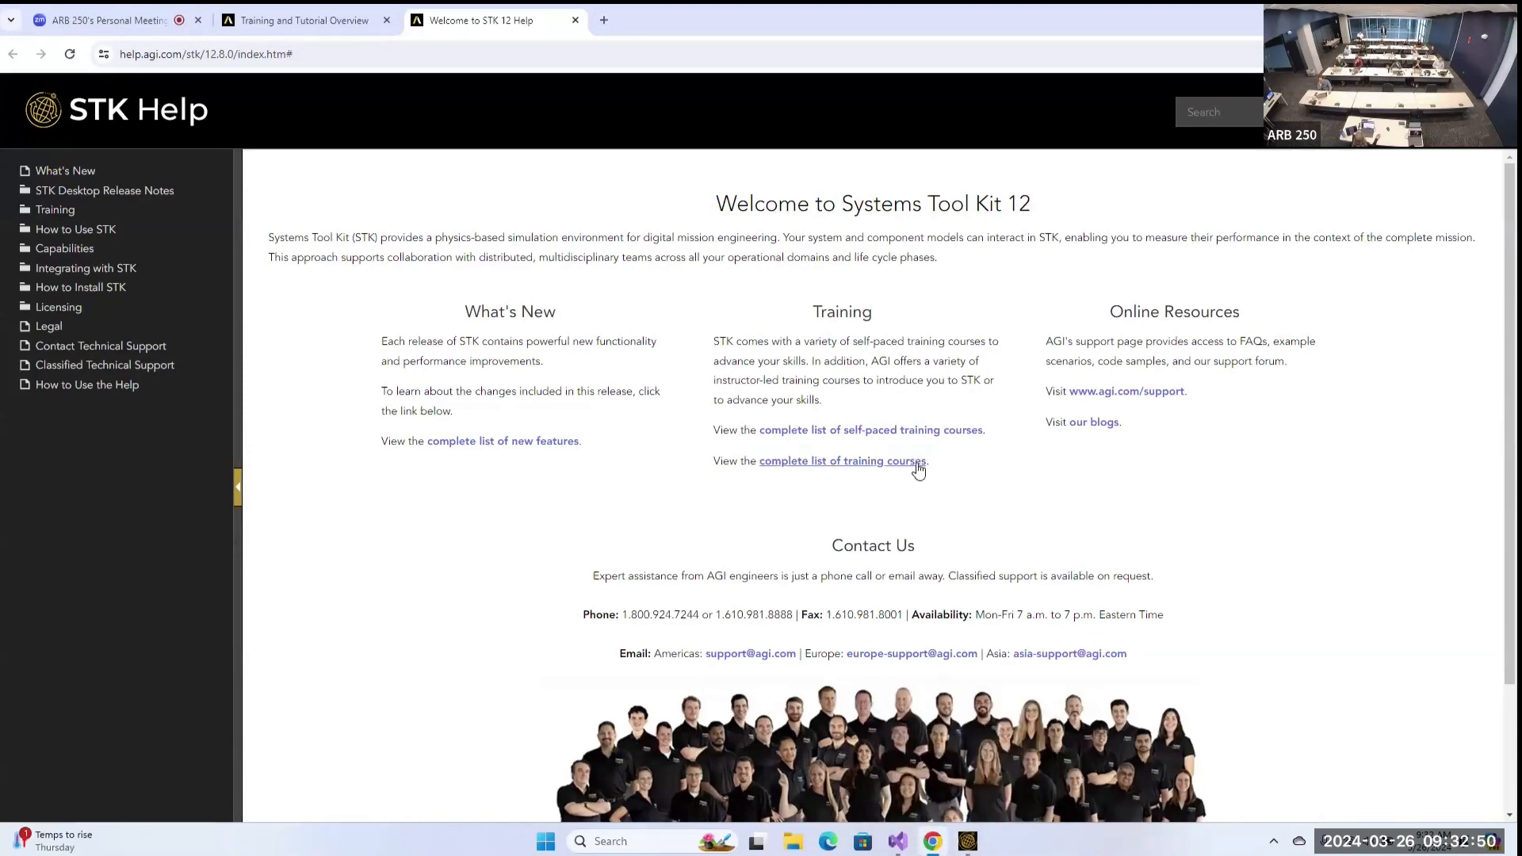
{"action": "left_click", "coordinate": [965, 847]}
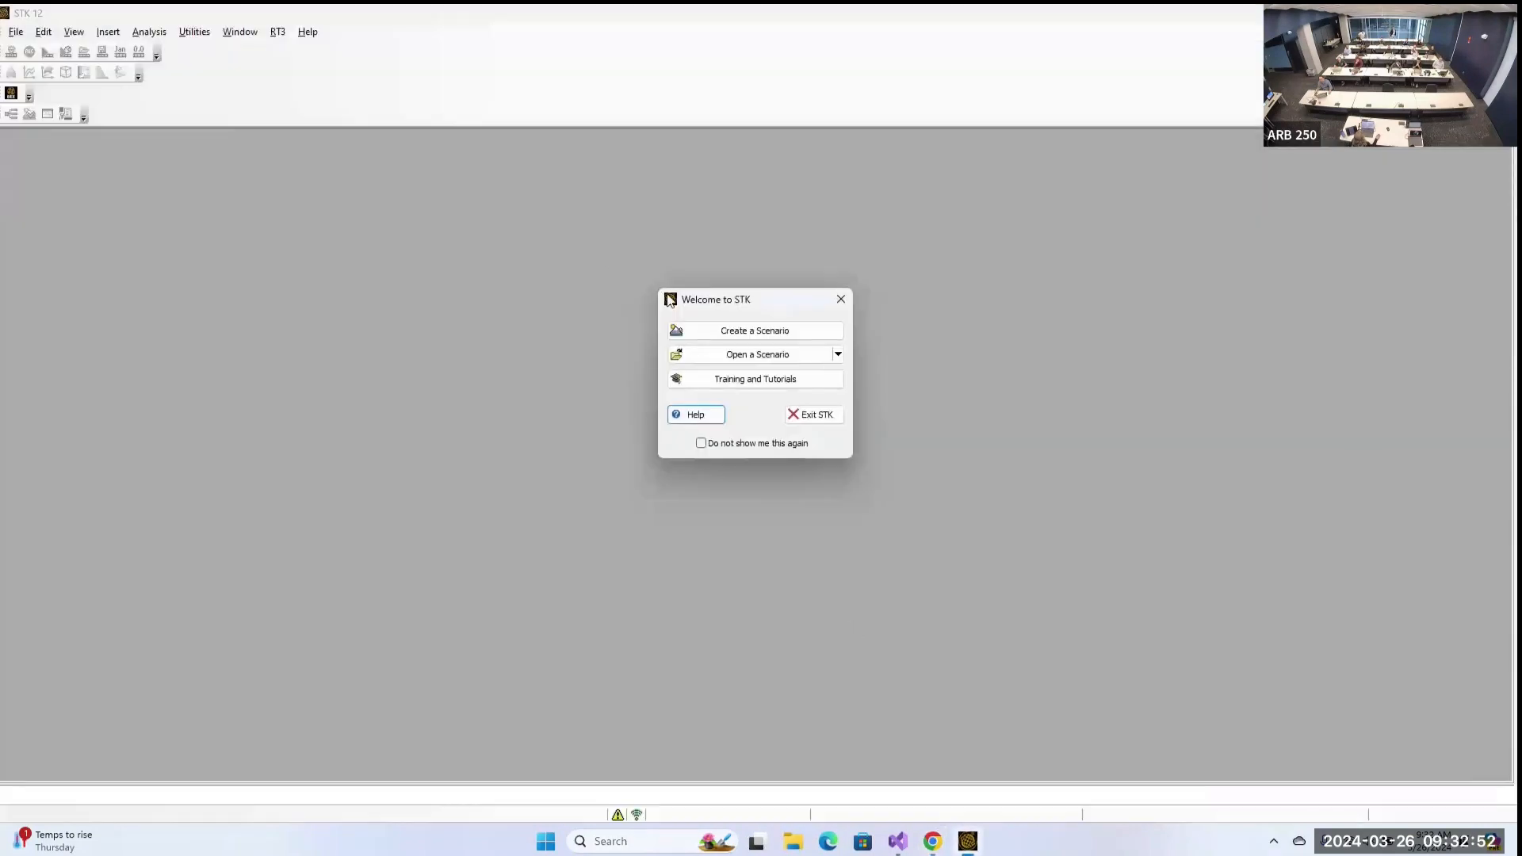
Look through the Jupiter folder among the existing scenarios without opening a scenario file.
{"action": "left_click", "coordinate": [766, 360]}
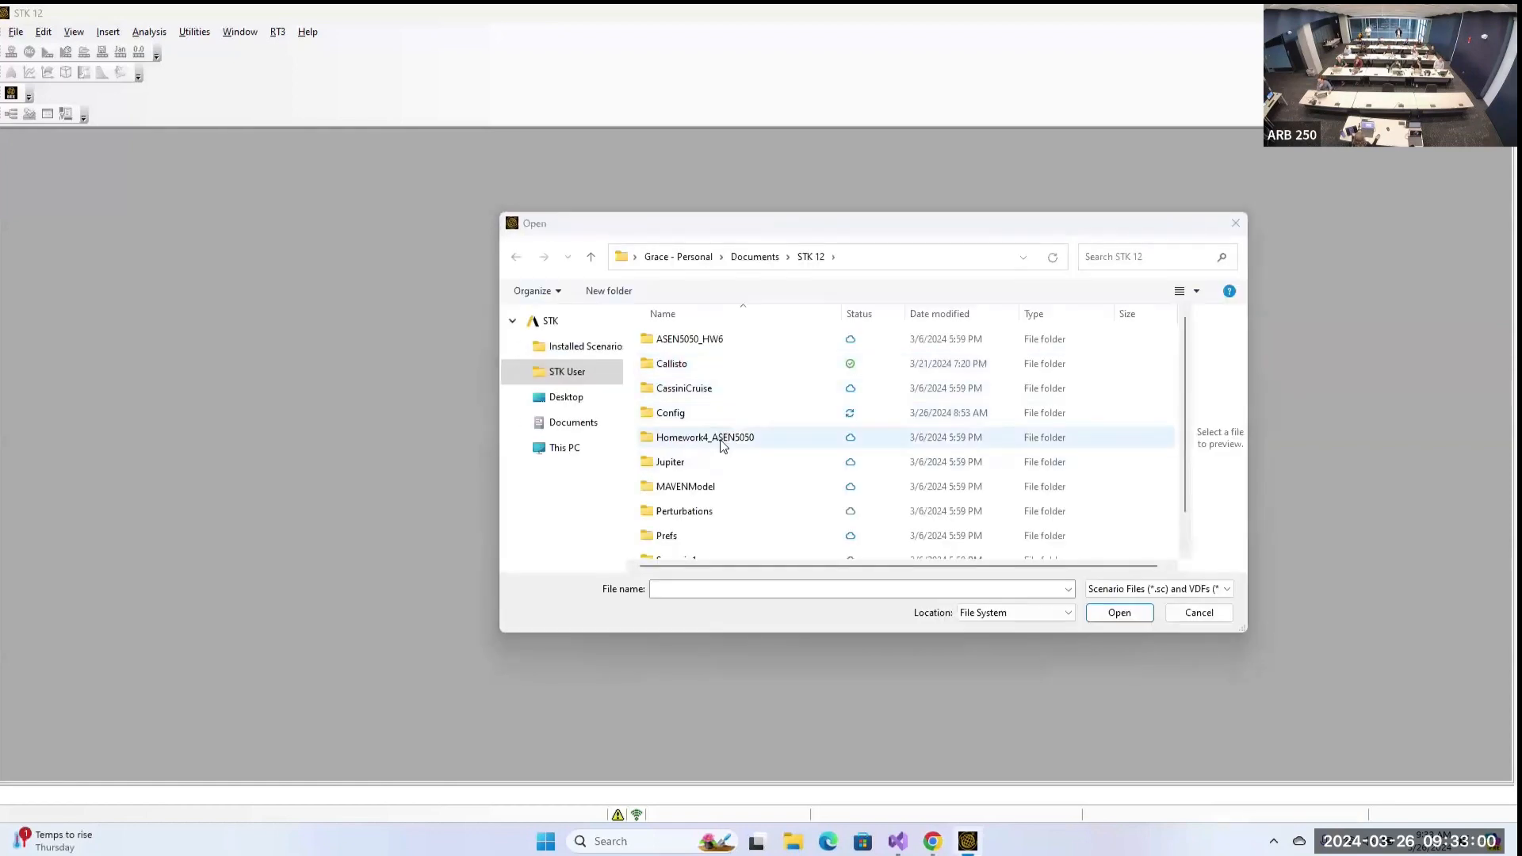
{"action": "double_click", "coordinate": [725, 458]}
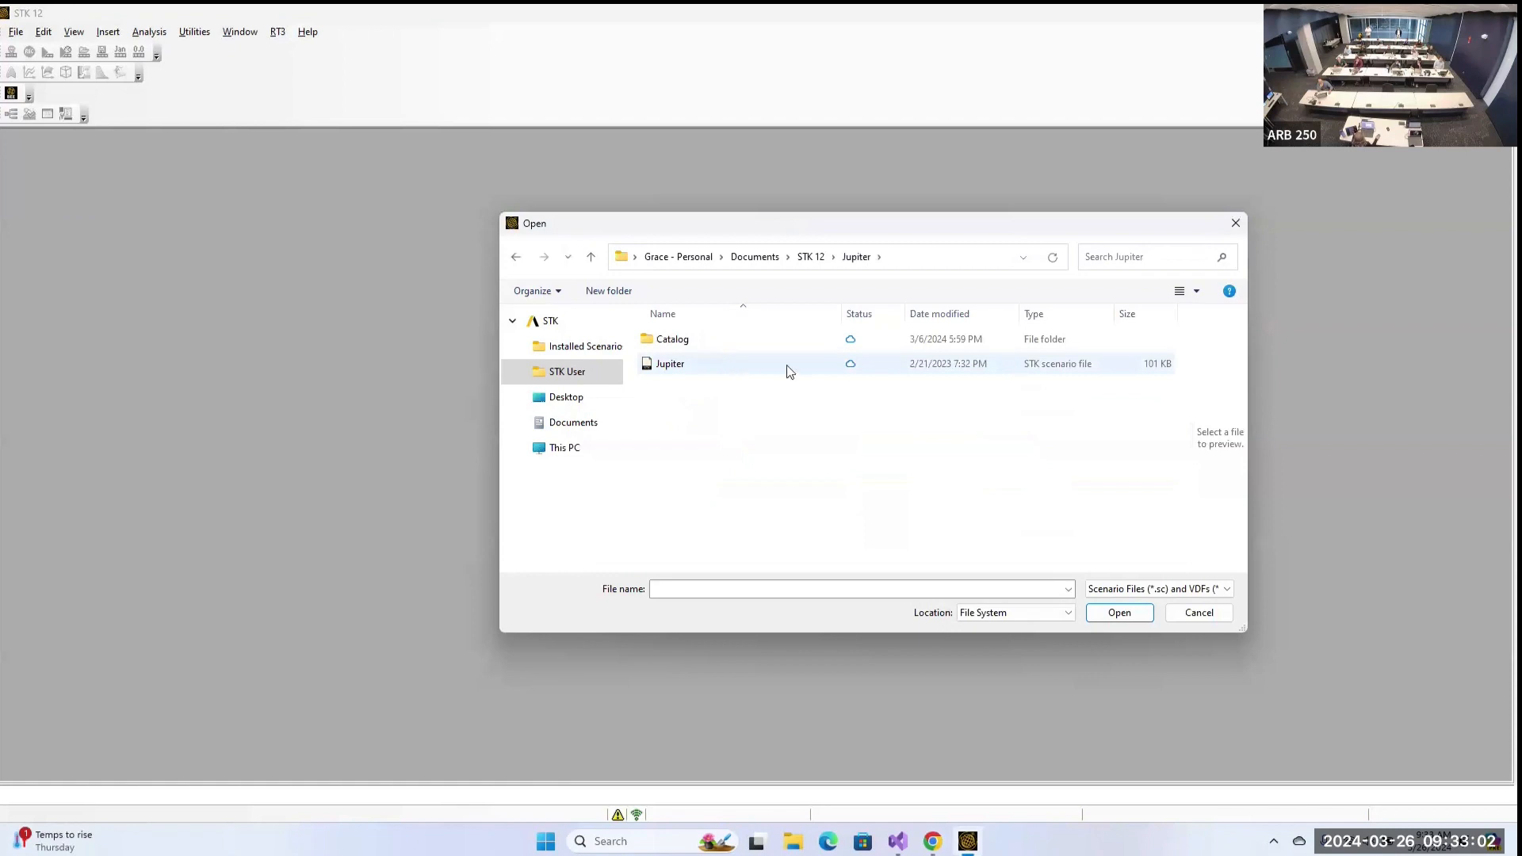
{"action": "left_click", "coordinate": [1196, 615]}
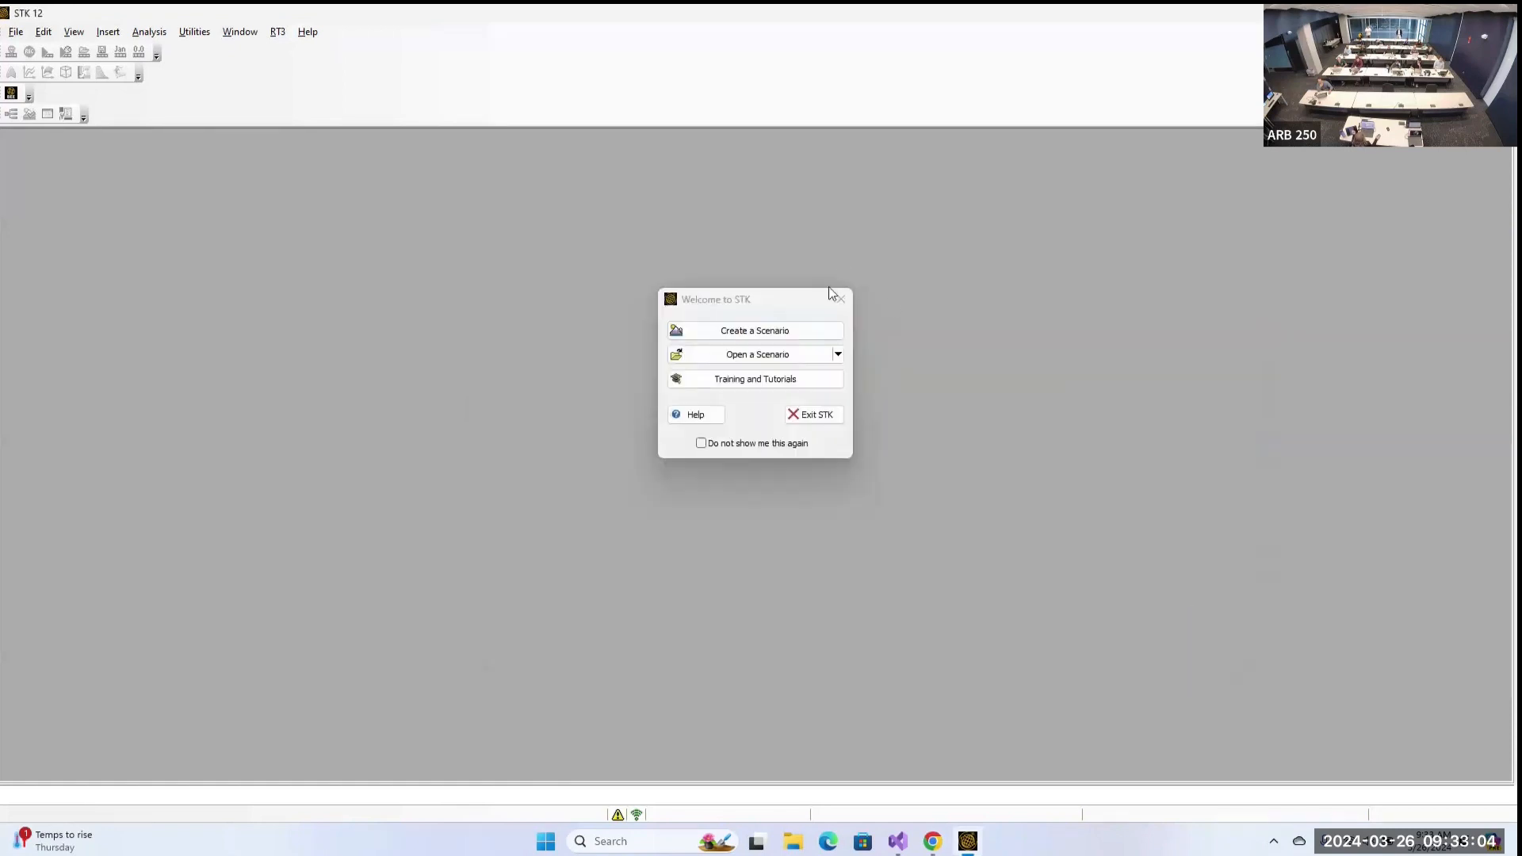
Start a new scenario named STK_Fundamentals with an empty description, keeping the STK 12 documents folder as its location.
{"action": "left_click", "coordinate": [759, 331]}
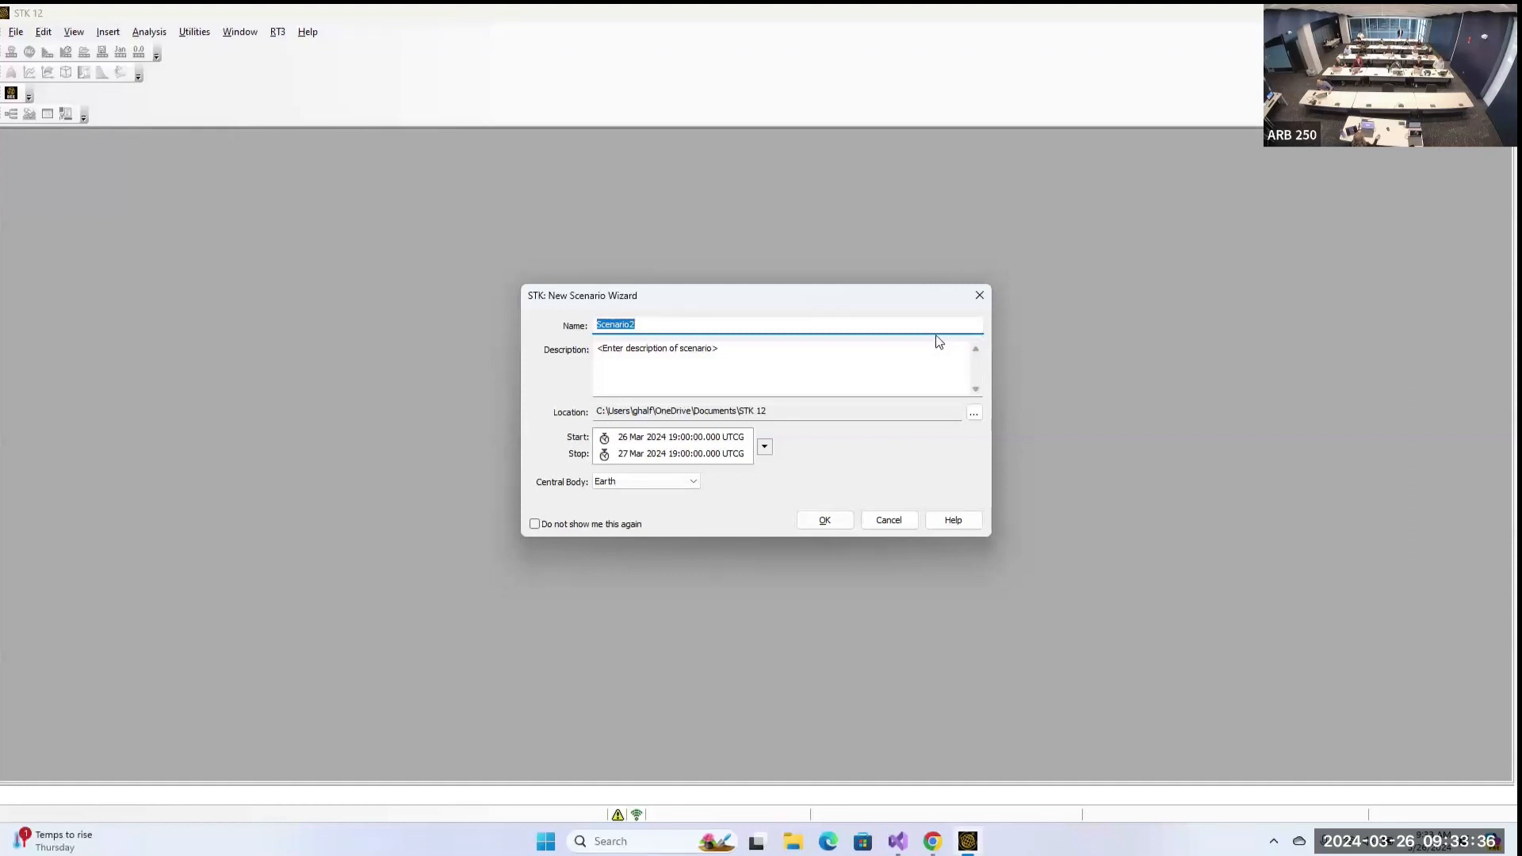
{"action": "left_click_drag", "start_coordinate": [646, 323], "coordinate": [531, 334]}
{"action": "type", "text": "STK_"}
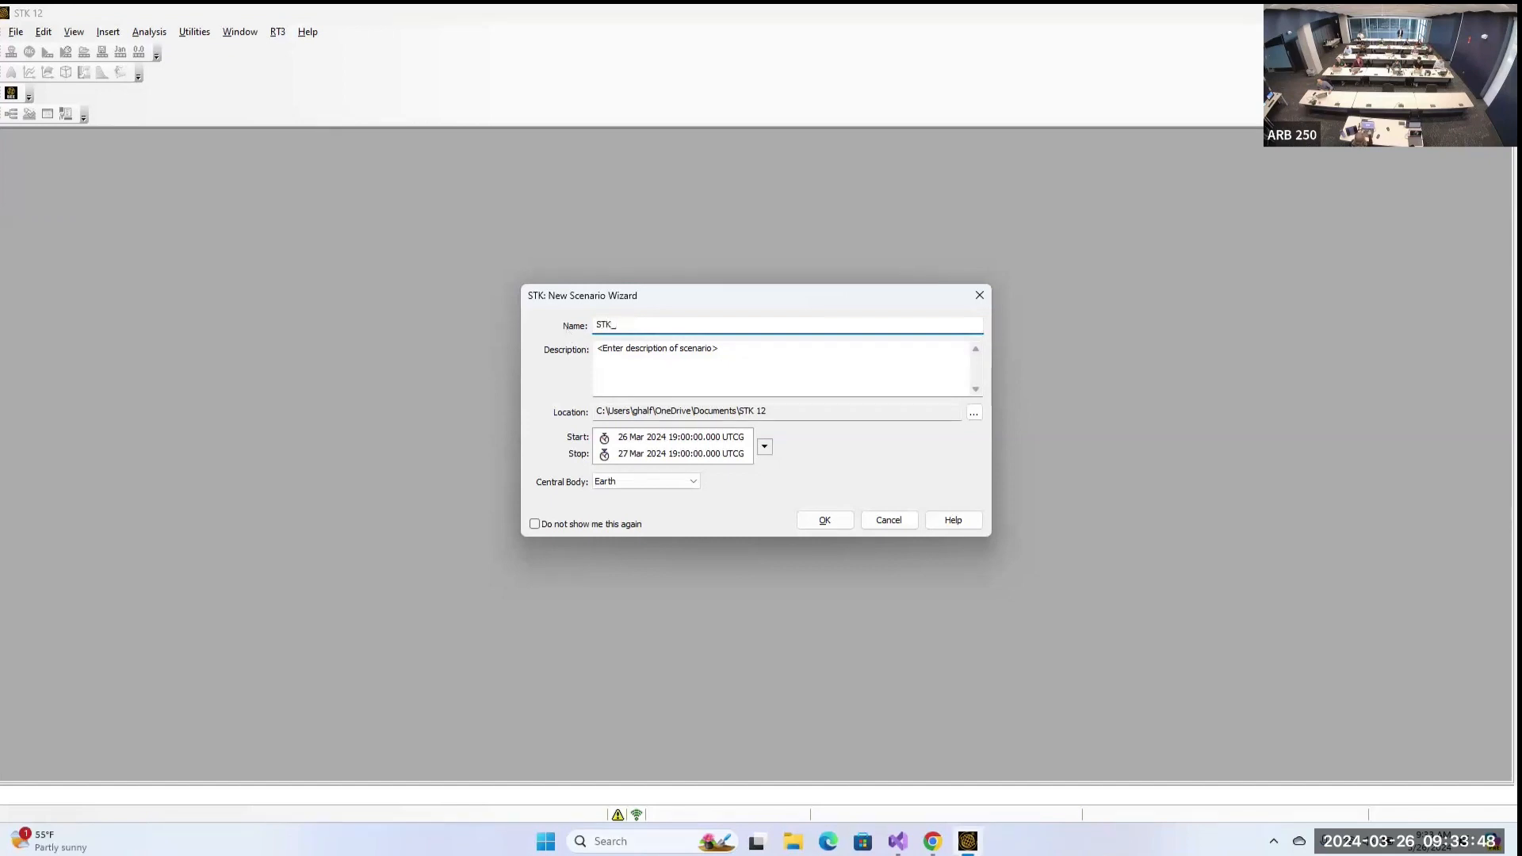
{"action": "type", "text": "Fundamentals"}
{"action": "left_click_drag", "start_coordinate": [774, 353], "coordinate": [549, 354]}
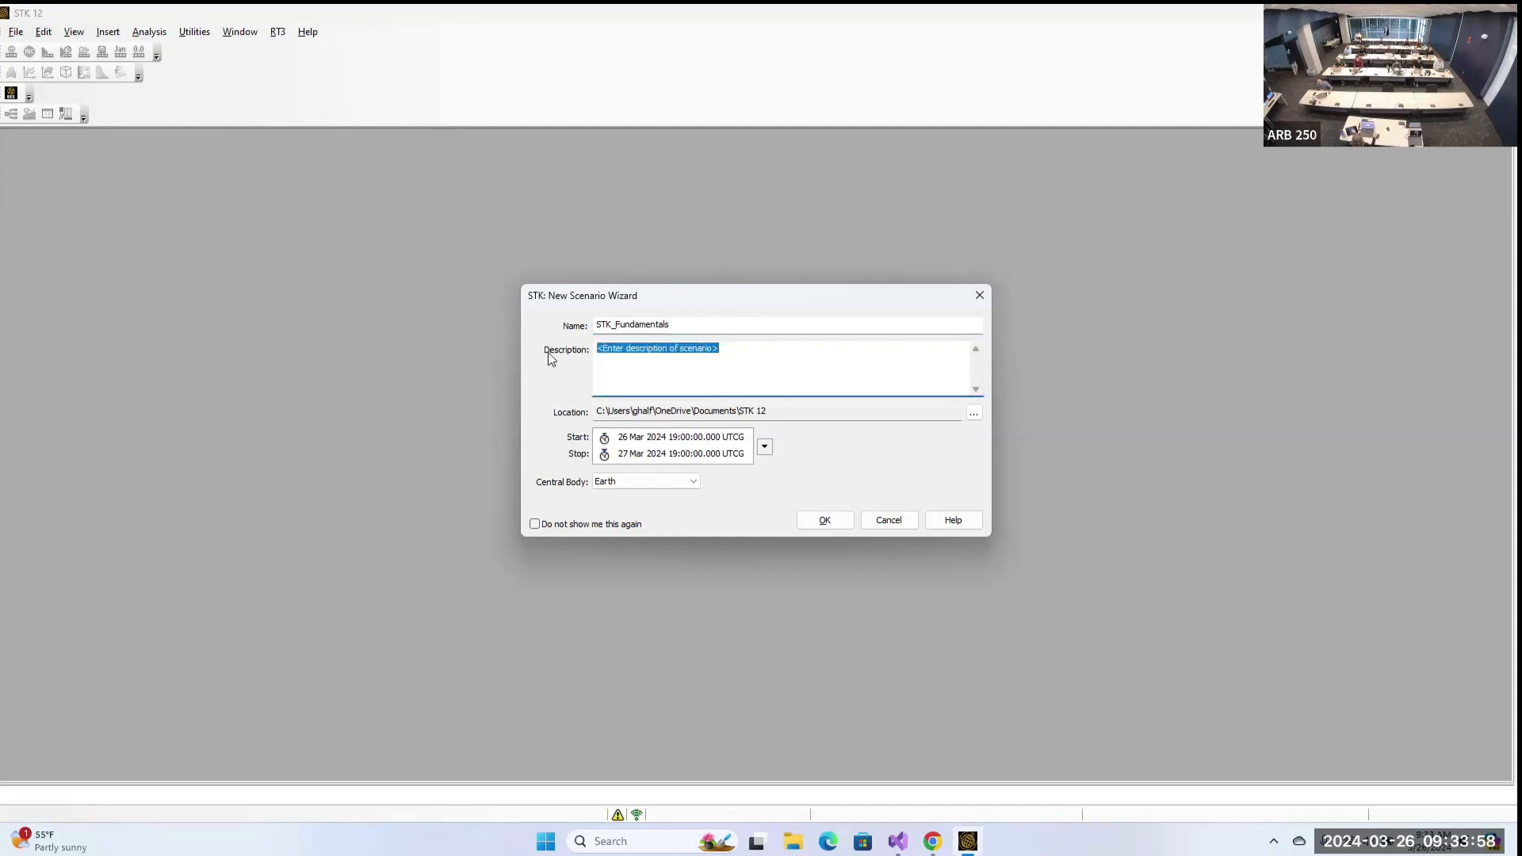
{"action": "key", "text": "Delete"}
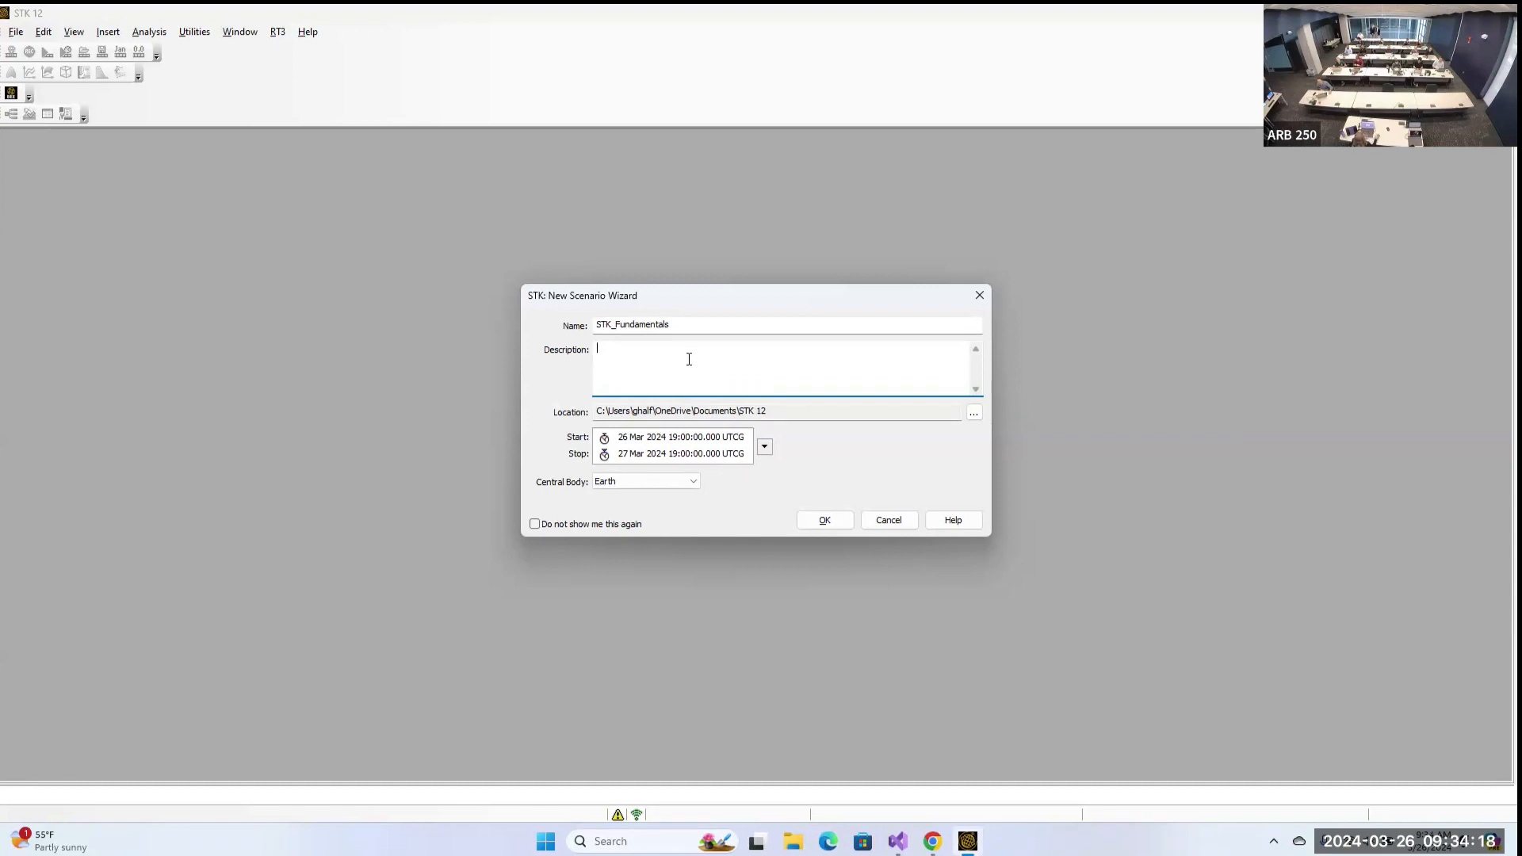
{"action": "left_click", "coordinate": [973, 412]}
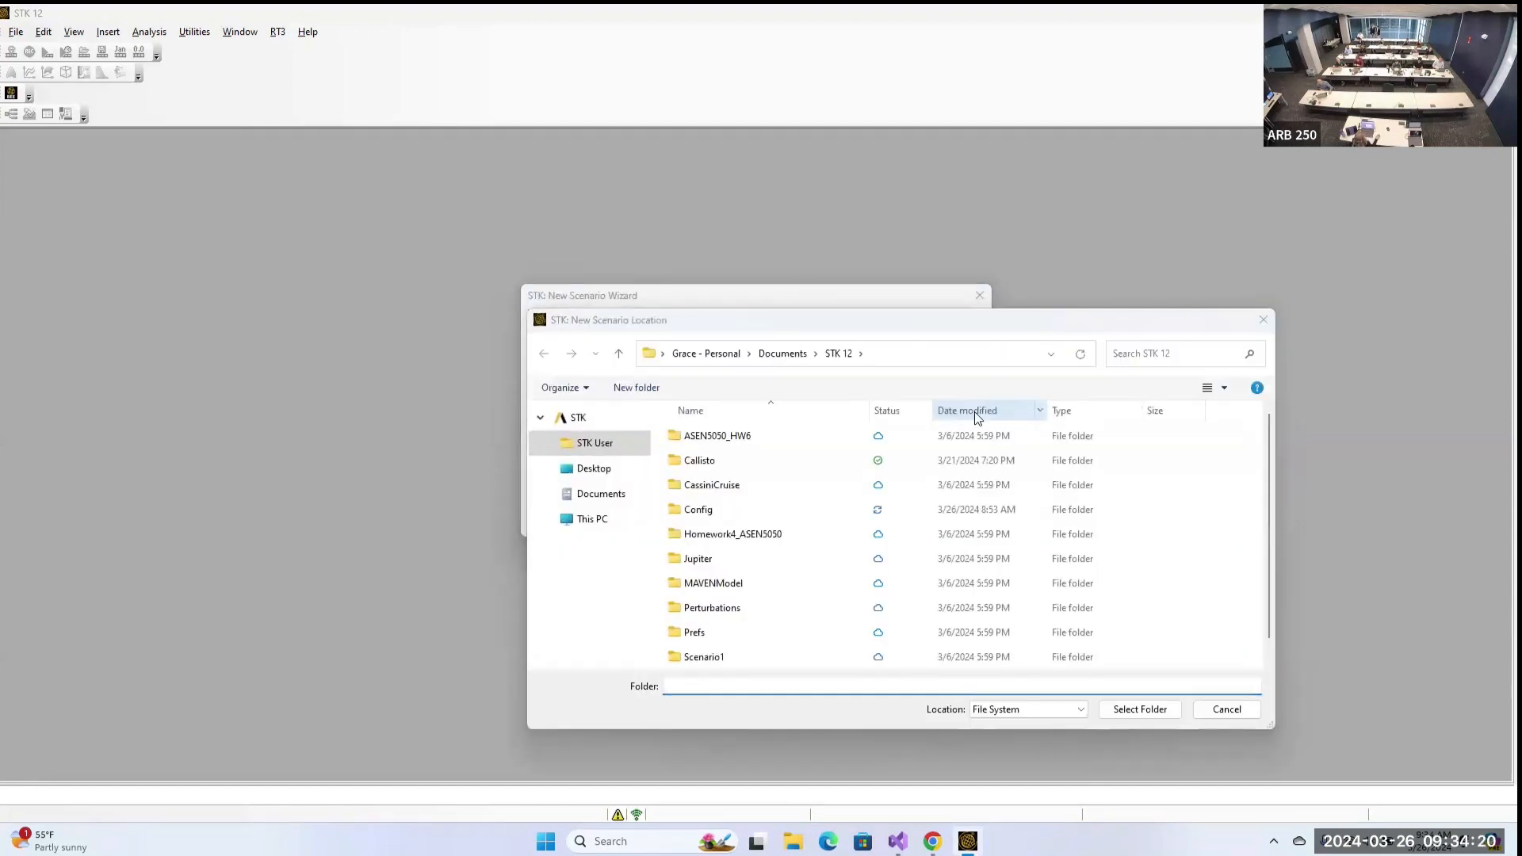
{"action": "left_click", "coordinate": [1226, 708]}
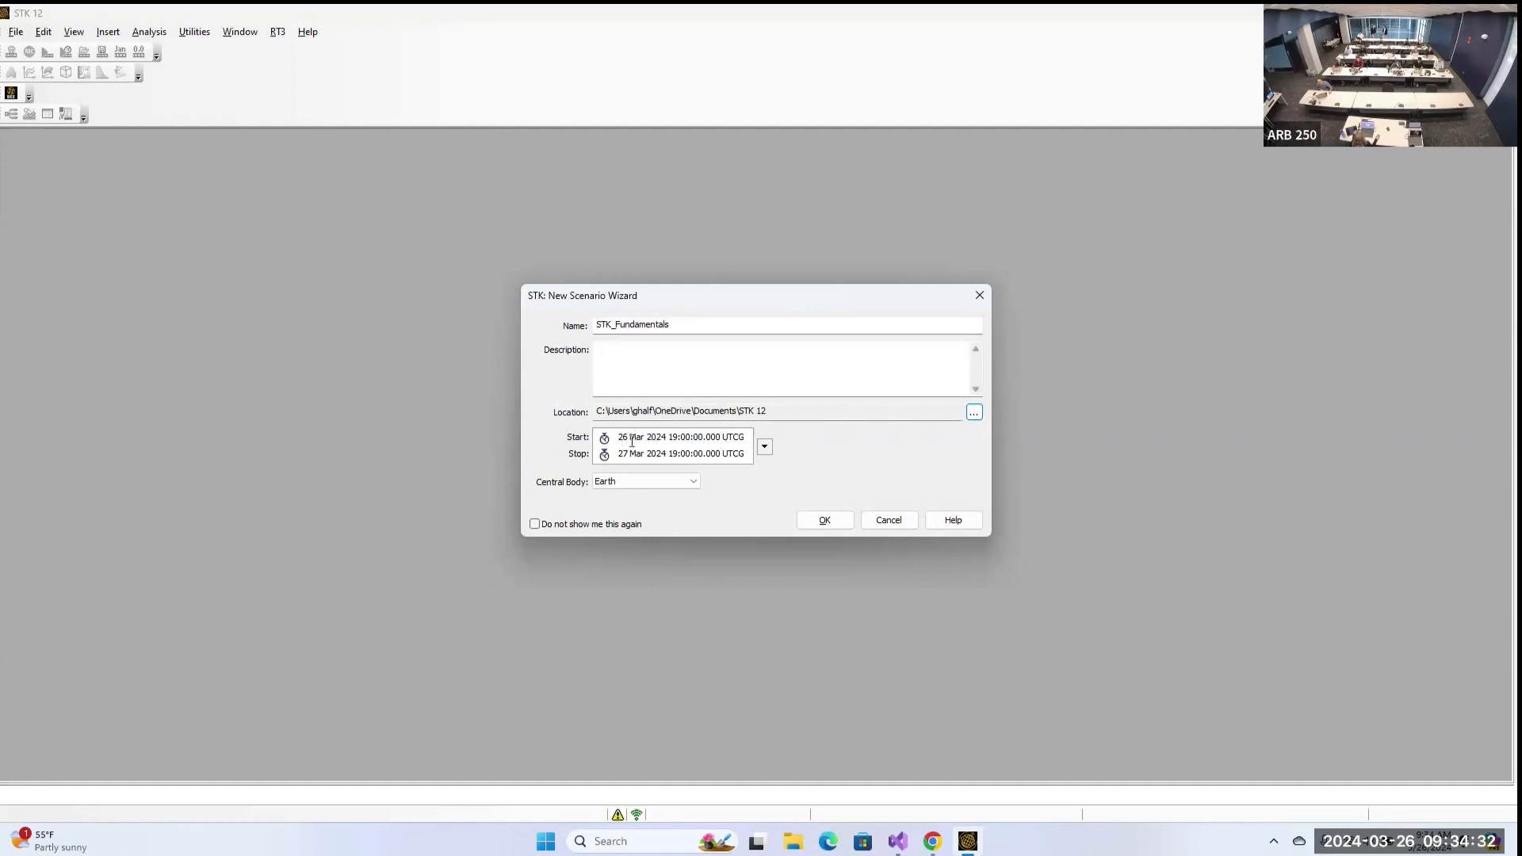
Set the scenario's start time to Today and its stop time to +1 year.
{"action": "left_click", "coordinate": [765, 449]}
{"action": "mouse_move", "coordinate": [805, 459]}
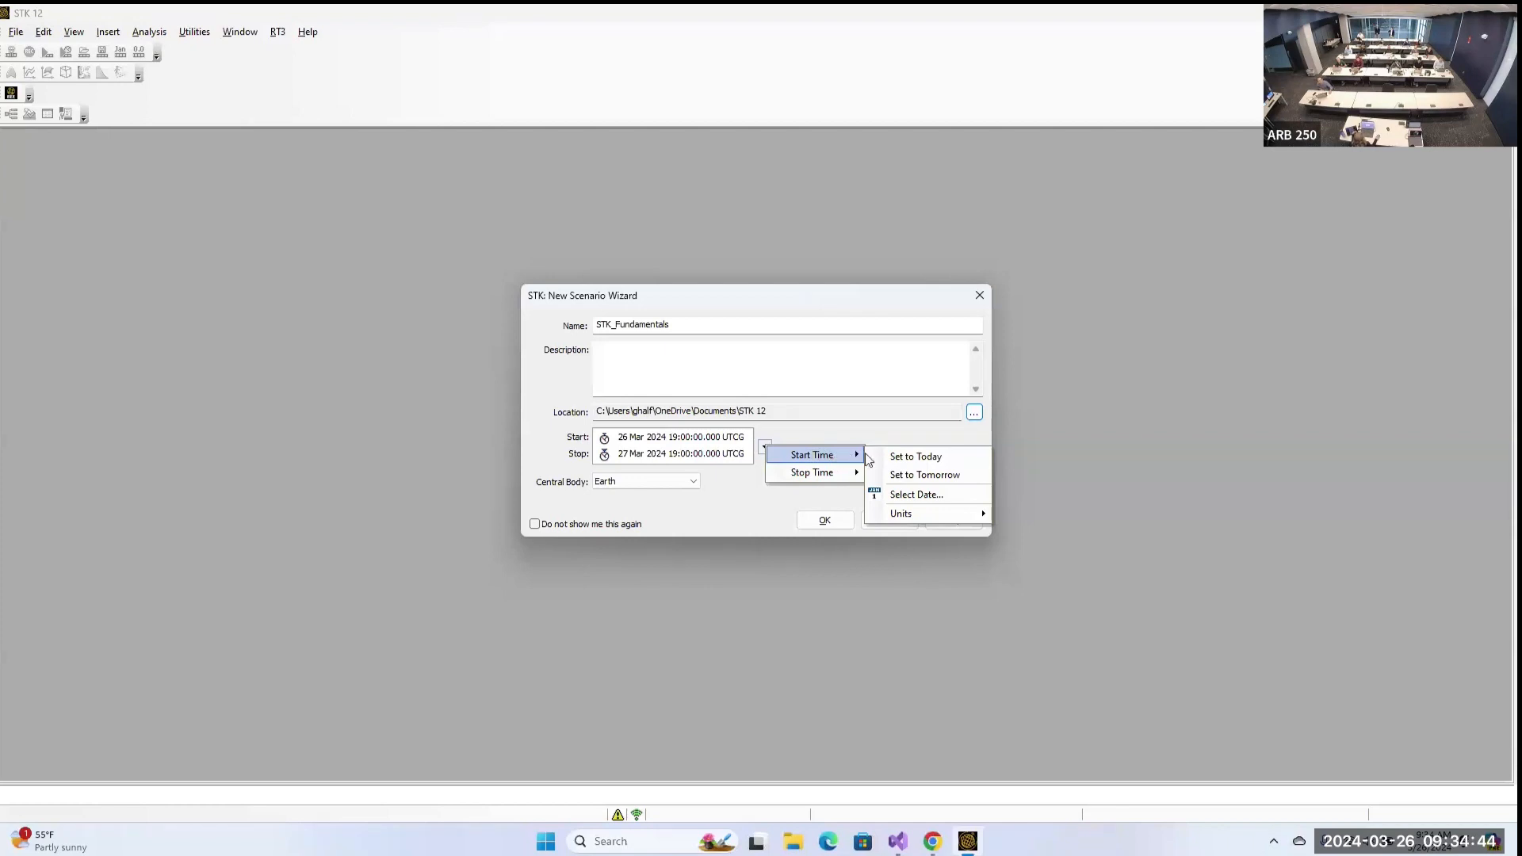
{"action": "mouse_move", "coordinate": [929, 511]}
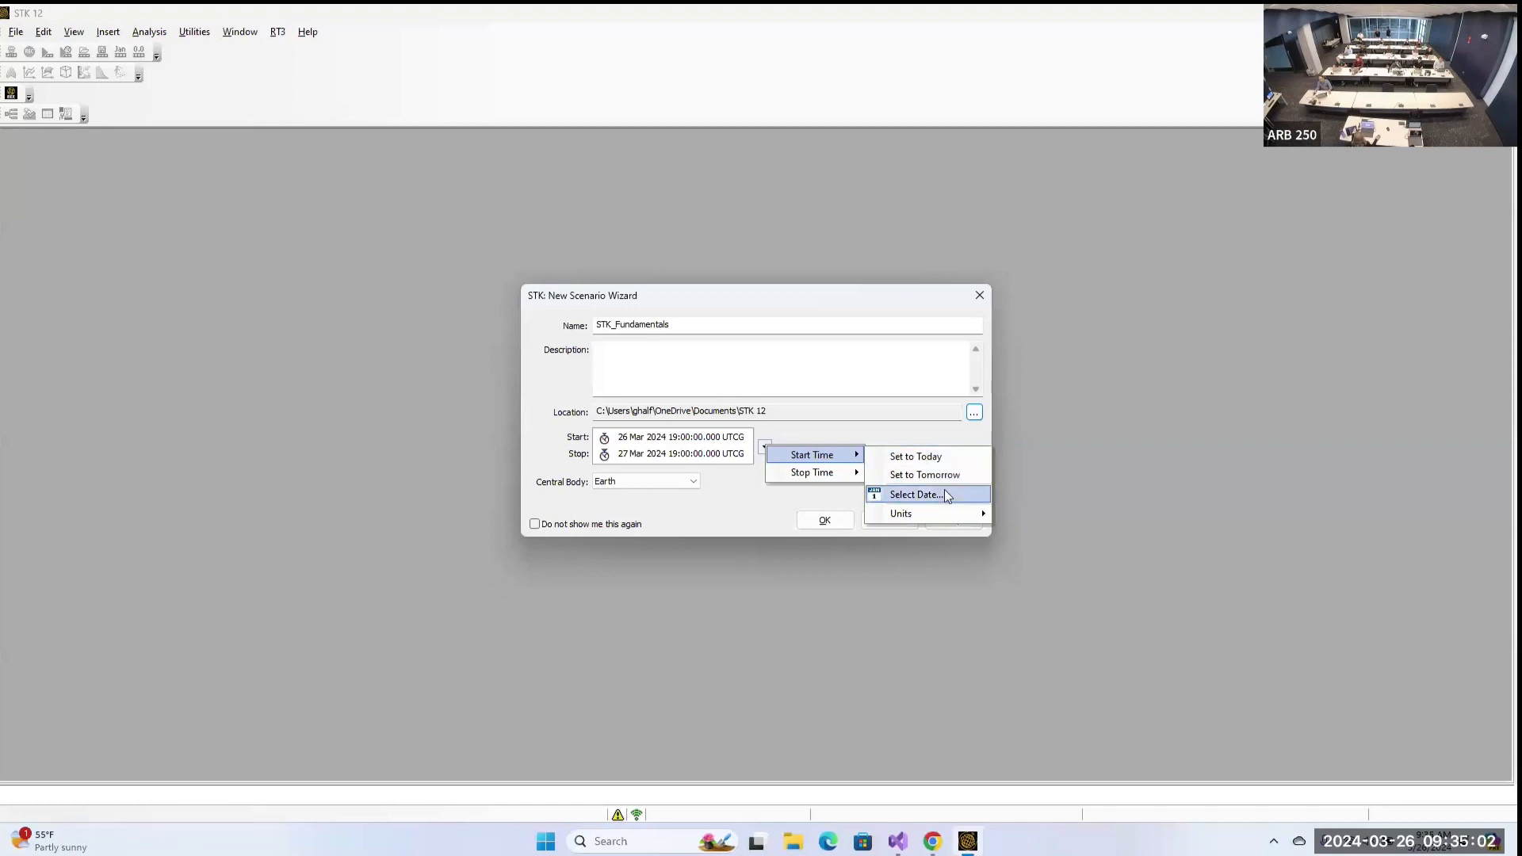
{"action": "left_click", "coordinate": [927, 456]}
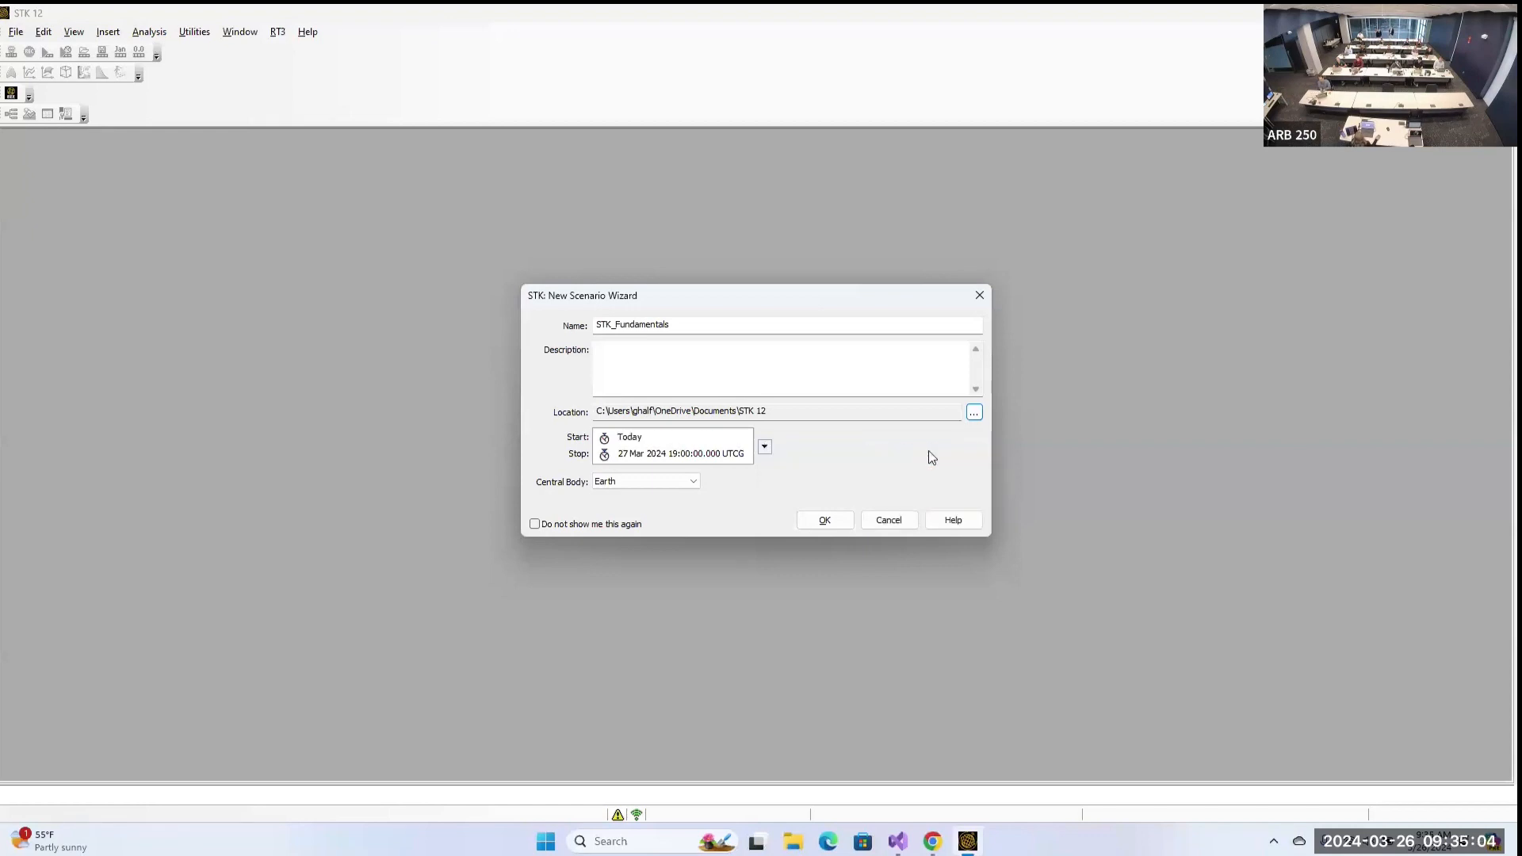
{"action": "left_click_drag", "start_coordinate": [619, 454], "coordinate": [752, 454]}
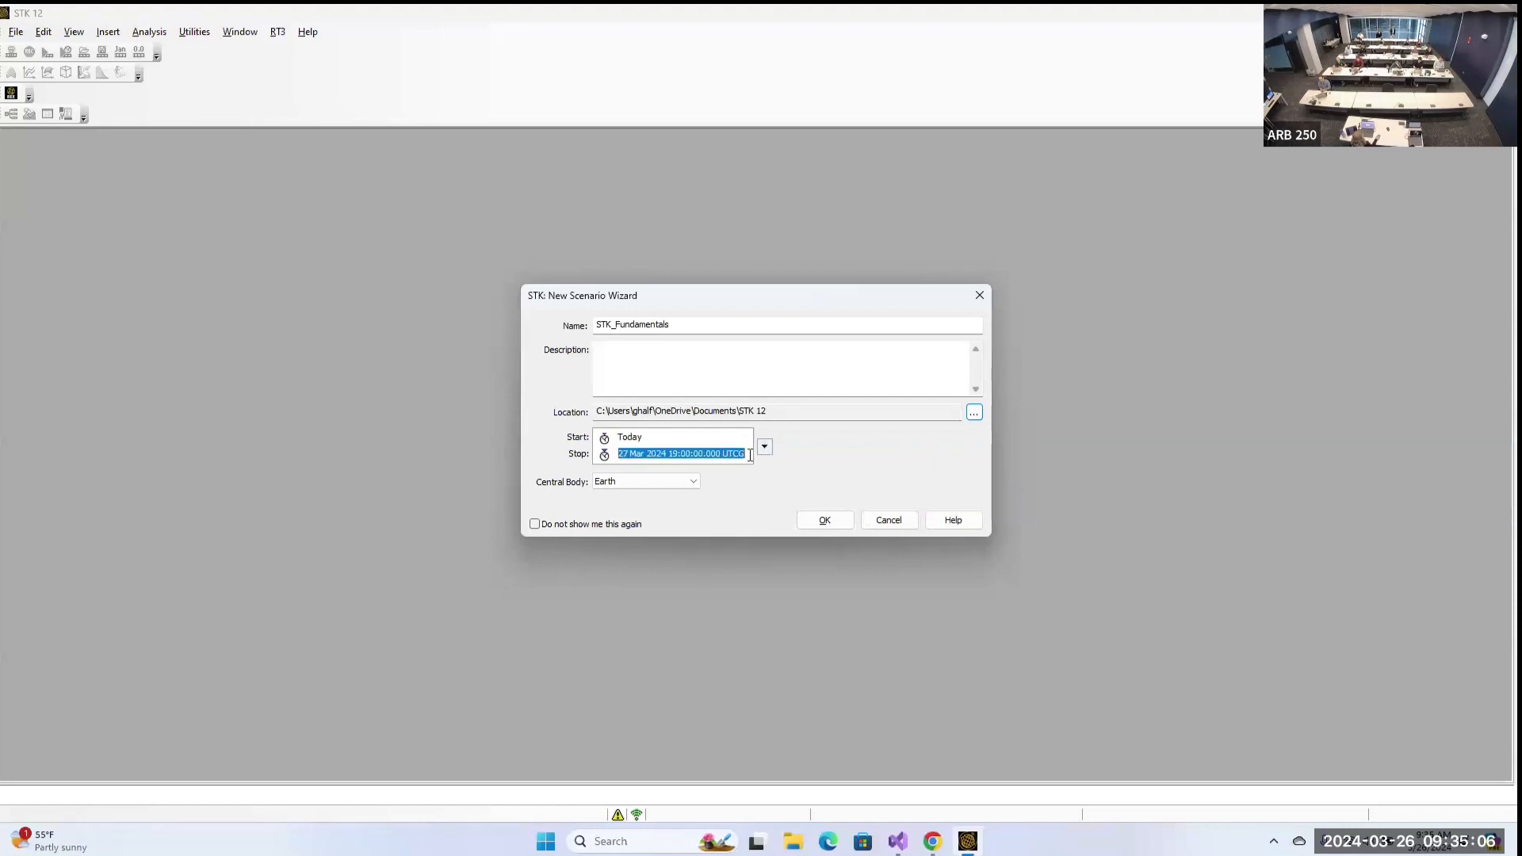
{"action": "key", "text": "BackSpace"}
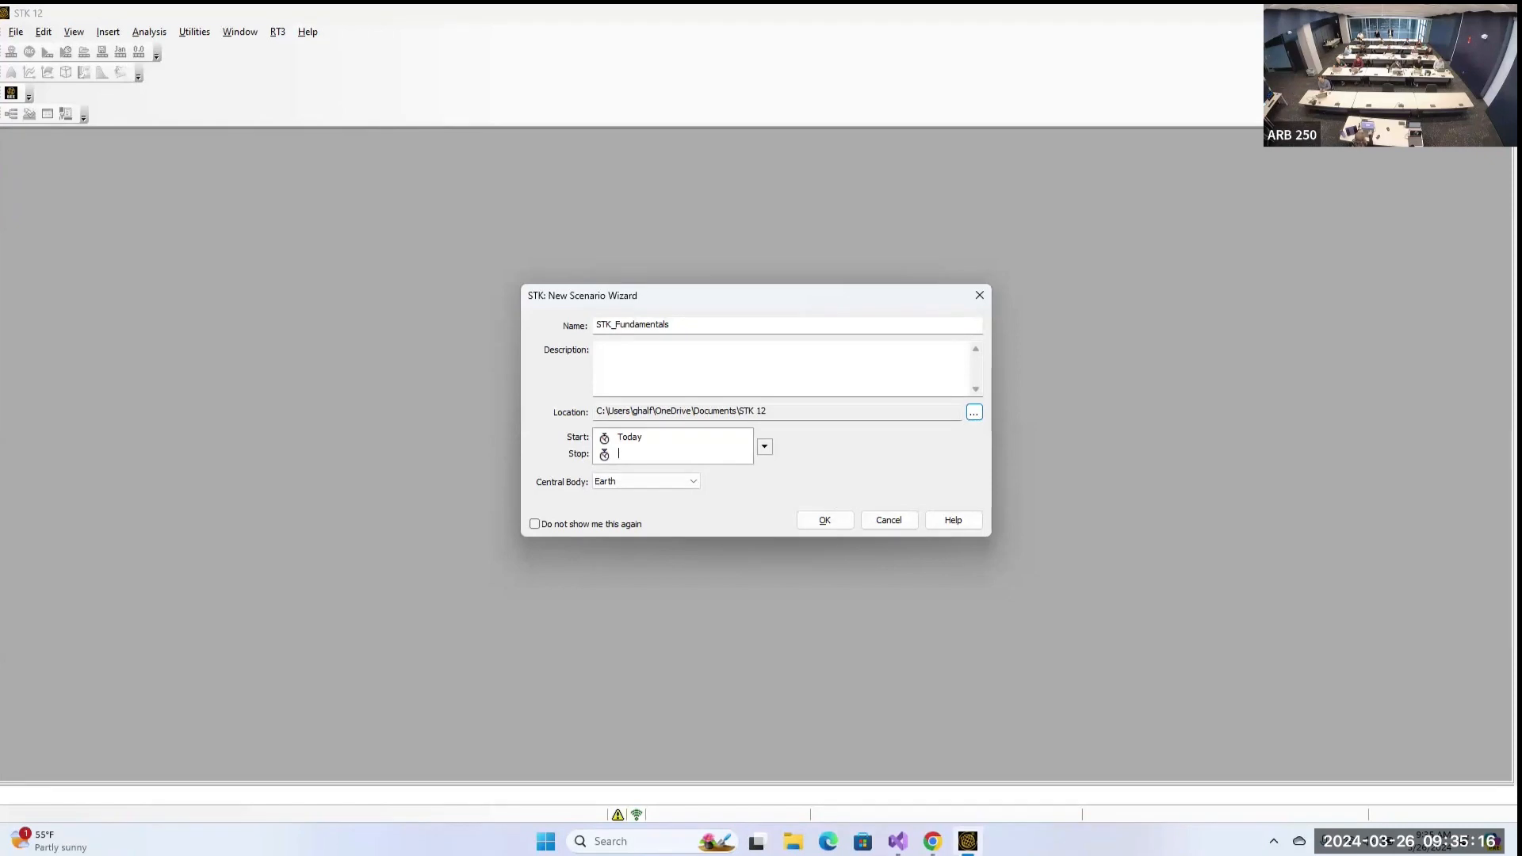
{"action": "type", "text": "+1"}
{"action": "key", "text": "BackSpace"}
{"action": "key", "text": "BackSpace"}
{"action": "type", "text": "ay"}
{"action": "type", "text": "year"}
Choose Earth as the central body, create the scenario and return to STK from the browser.
{"action": "left_click", "coordinate": [688, 483]}
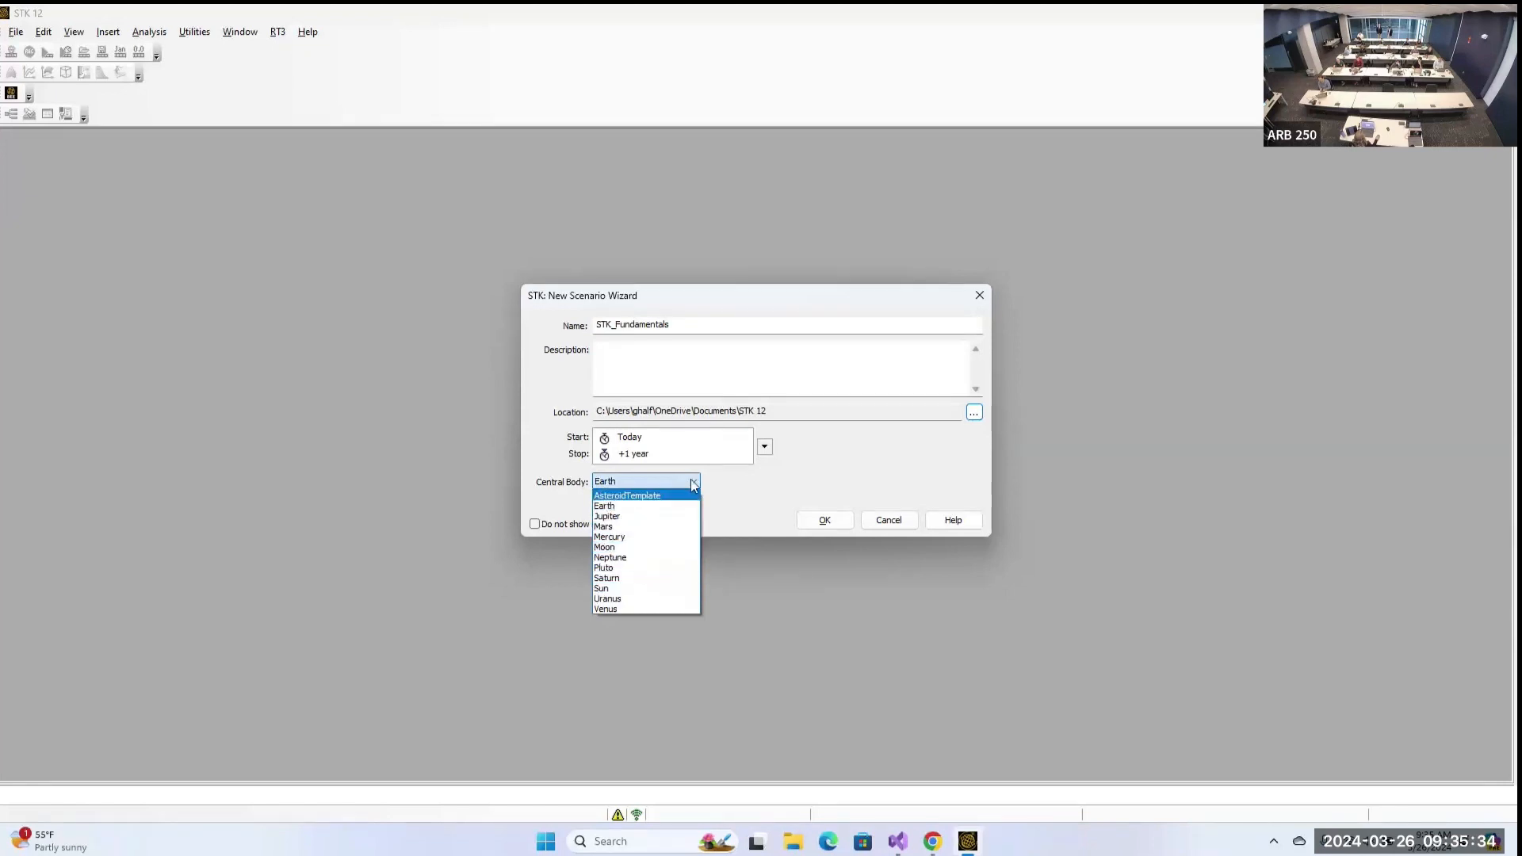
{"action": "left_click", "coordinate": [661, 507]}
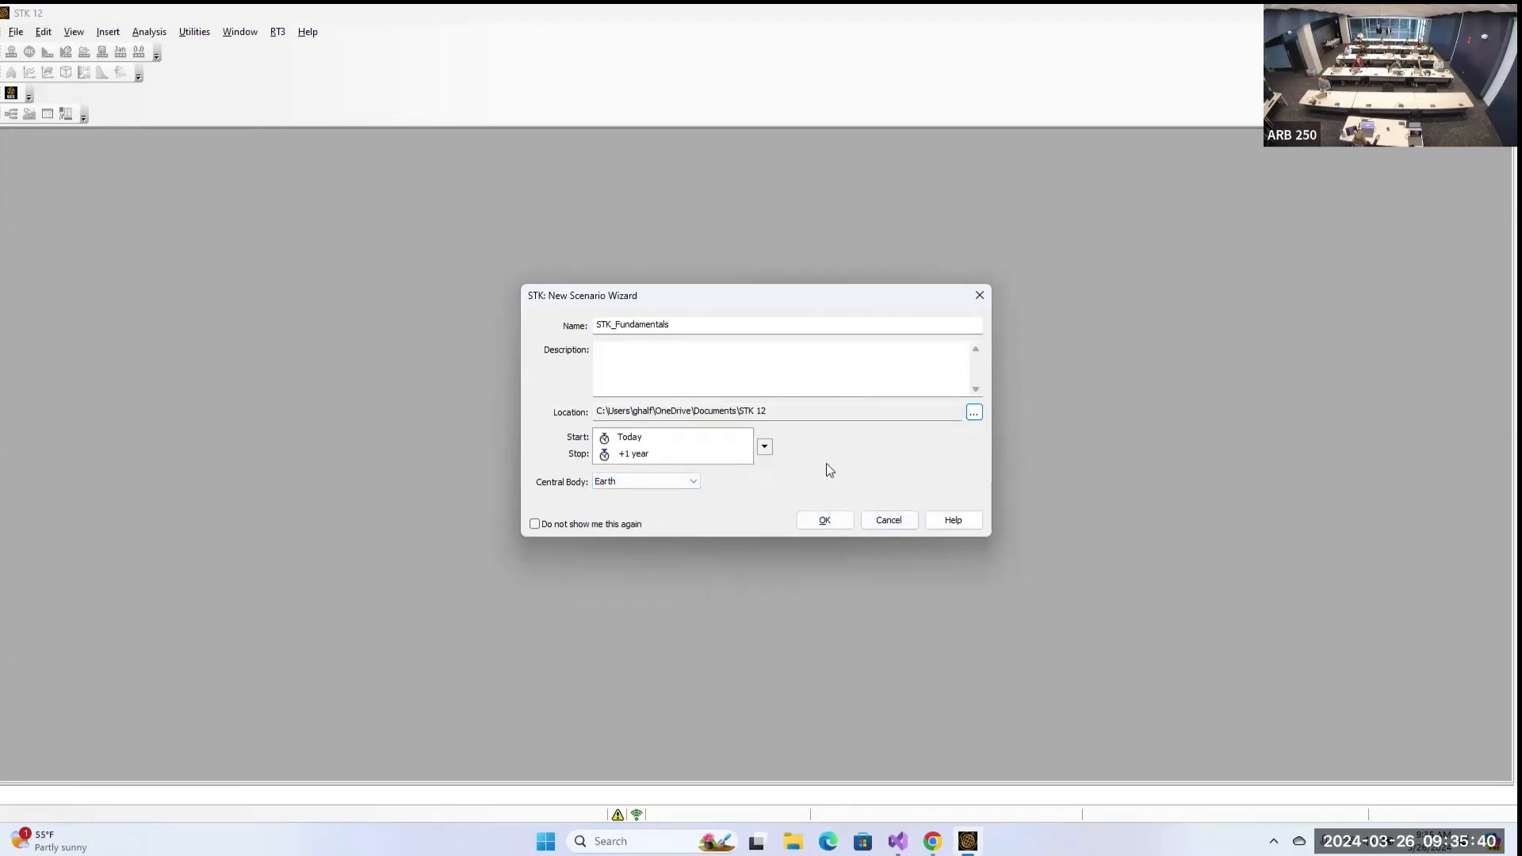
{"action": "left_click", "coordinate": [686, 487]}
{"action": "left_click", "coordinate": [684, 482]}
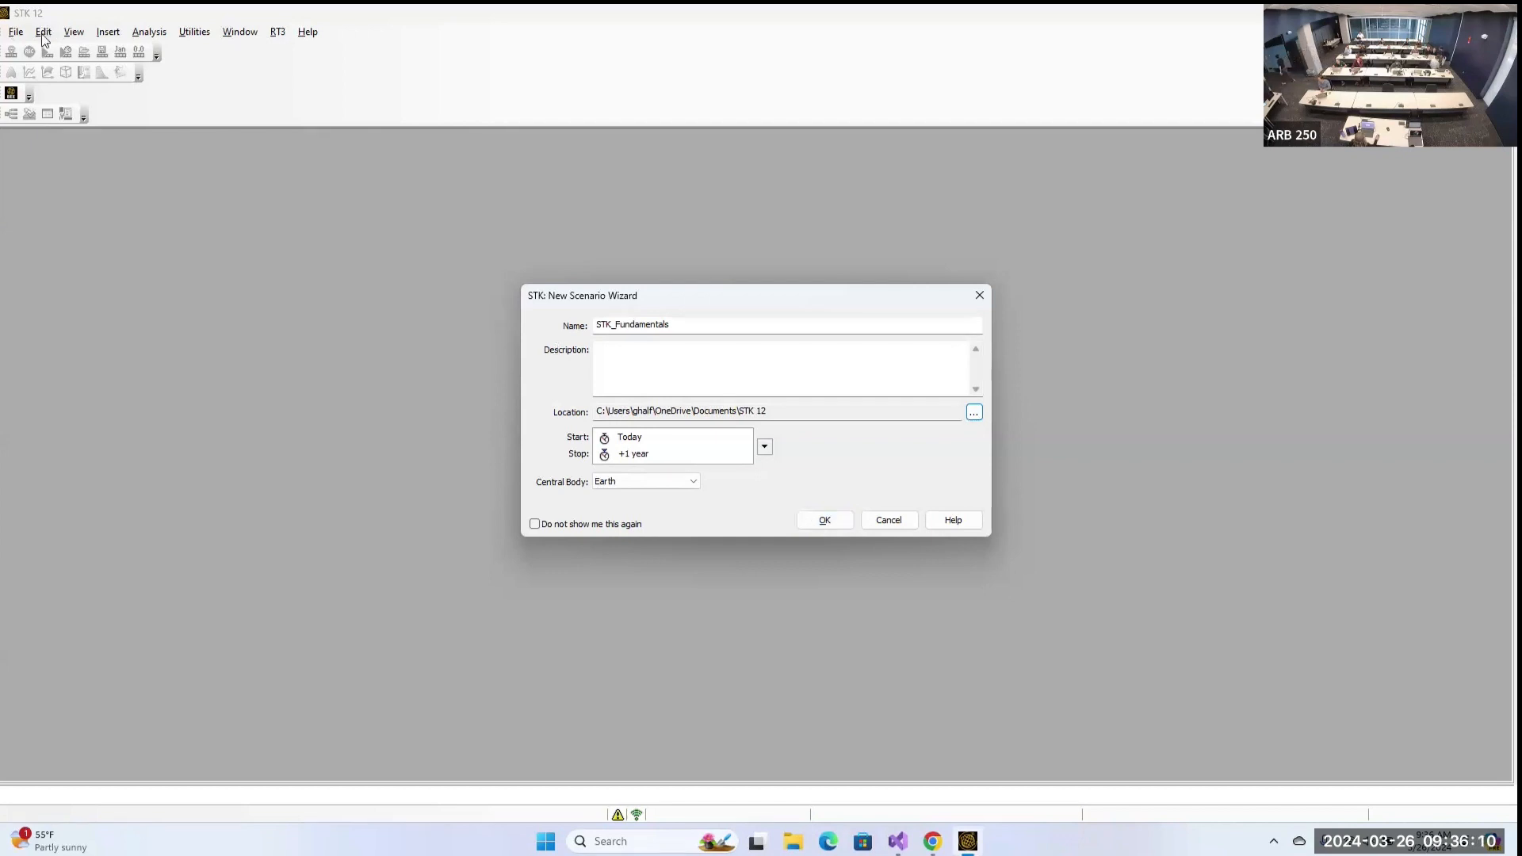
{"action": "left_click", "coordinate": [821, 523]}
{"action": "left_click", "coordinate": [810, 464]}
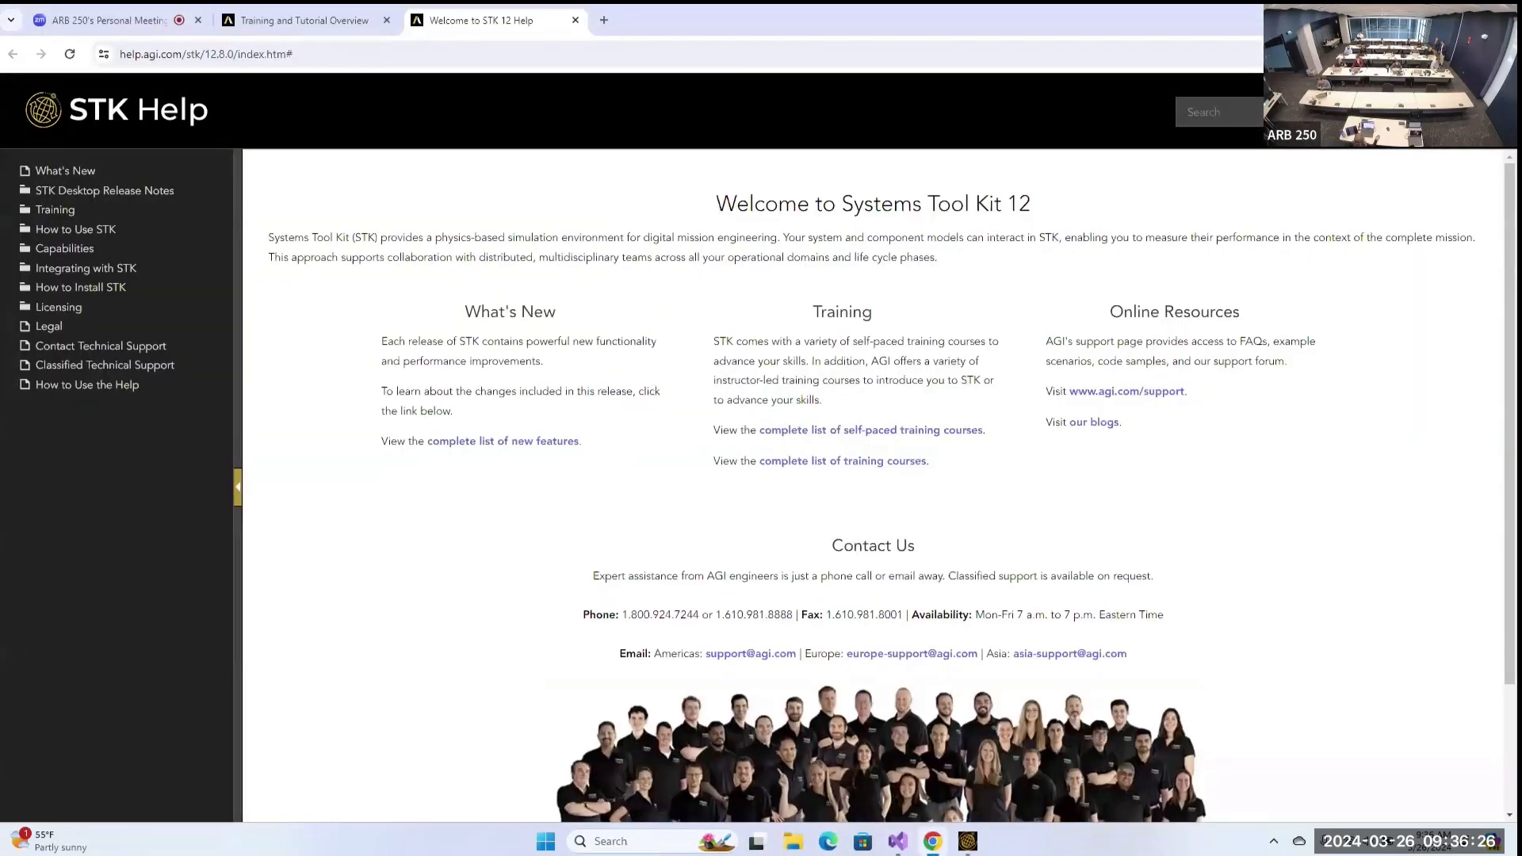
{"action": "left_click", "coordinate": [968, 841]}
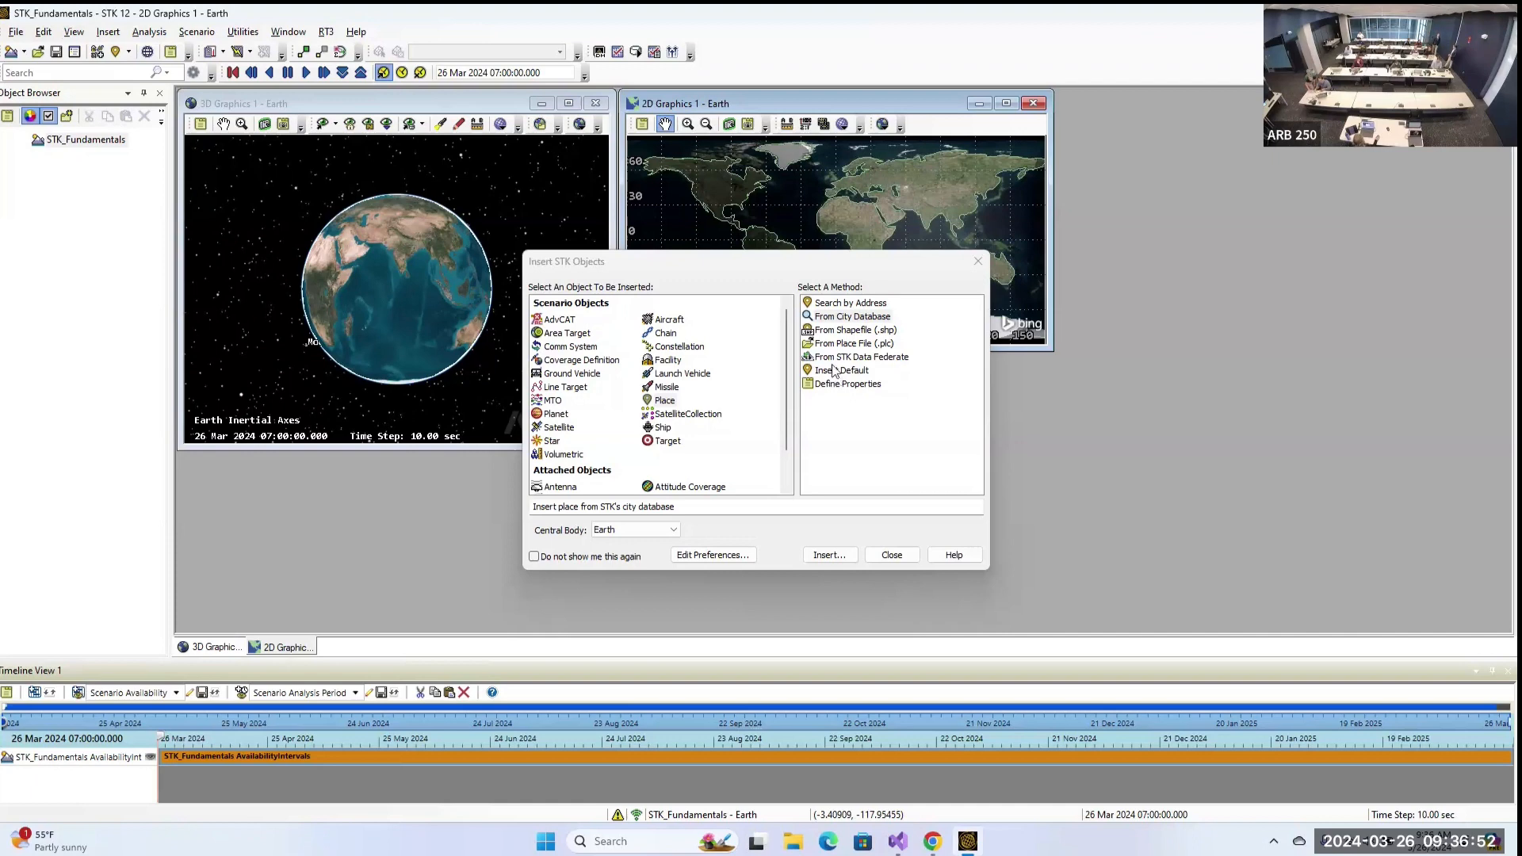
Move the Insert STK Objects dialog to uncover the graphics windows and close it without inserting an object.
{"action": "left_click_drag", "start_coordinate": [818, 260], "coordinate": [920, 247]}
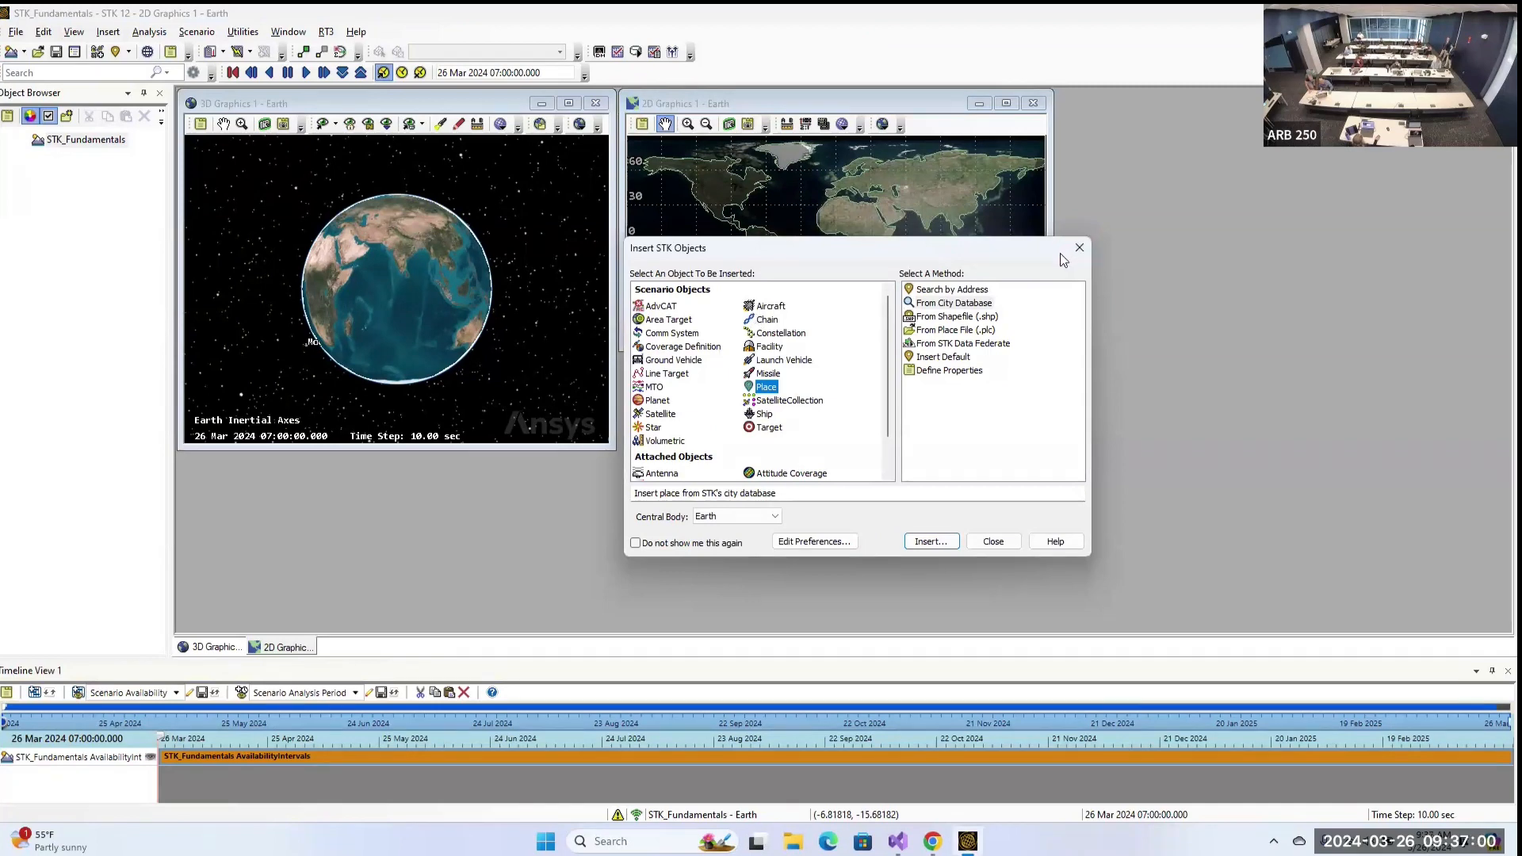
{"action": "left_click_drag", "start_coordinate": [932, 249], "coordinate": [882, 230]}
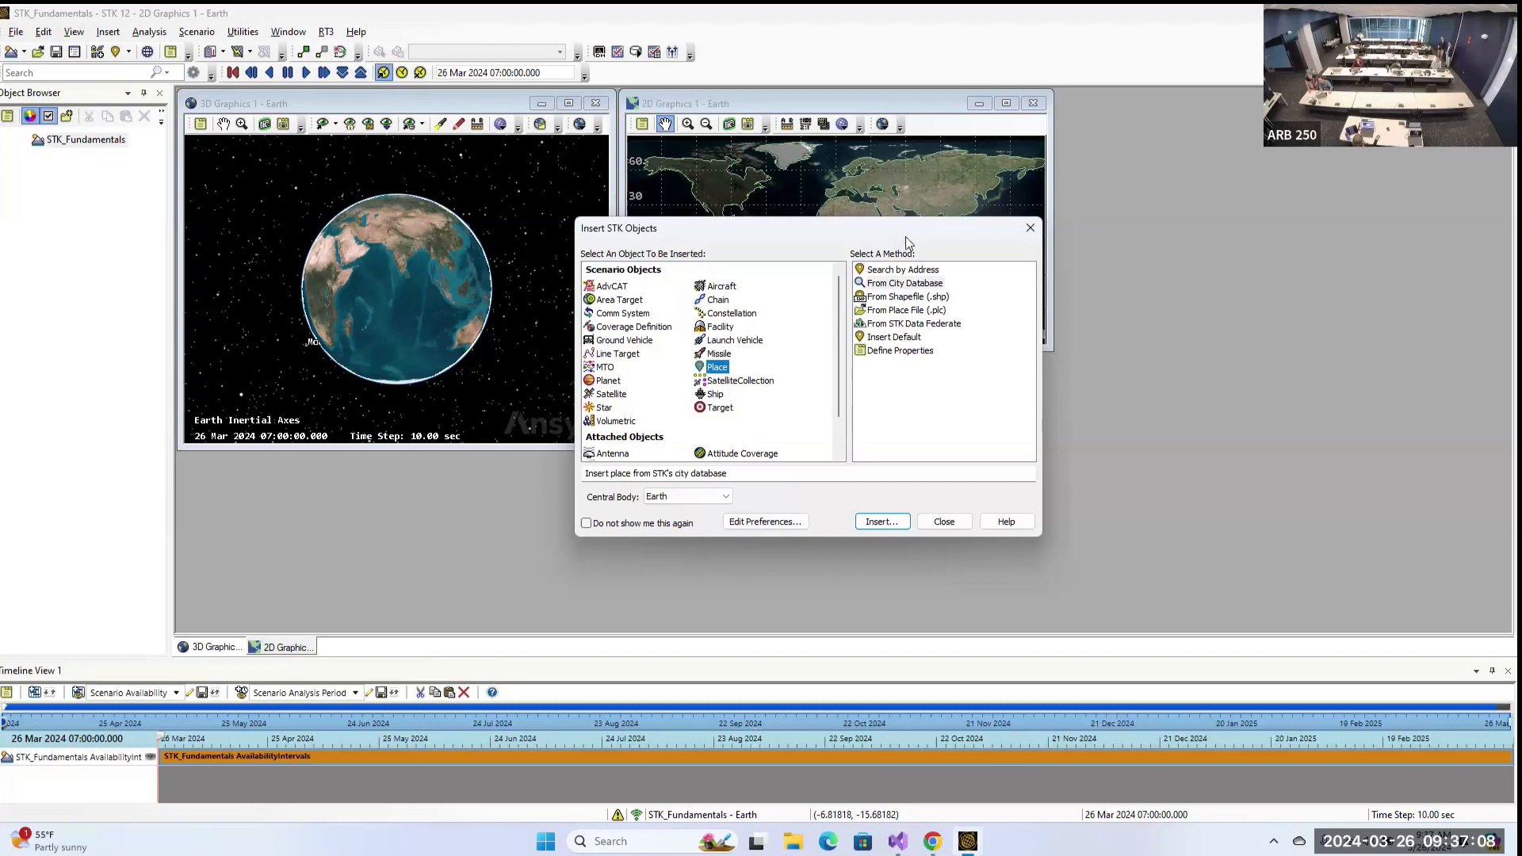
{"action": "left_click_drag", "start_coordinate": [902, 230], "coordinate": [902, 241]}
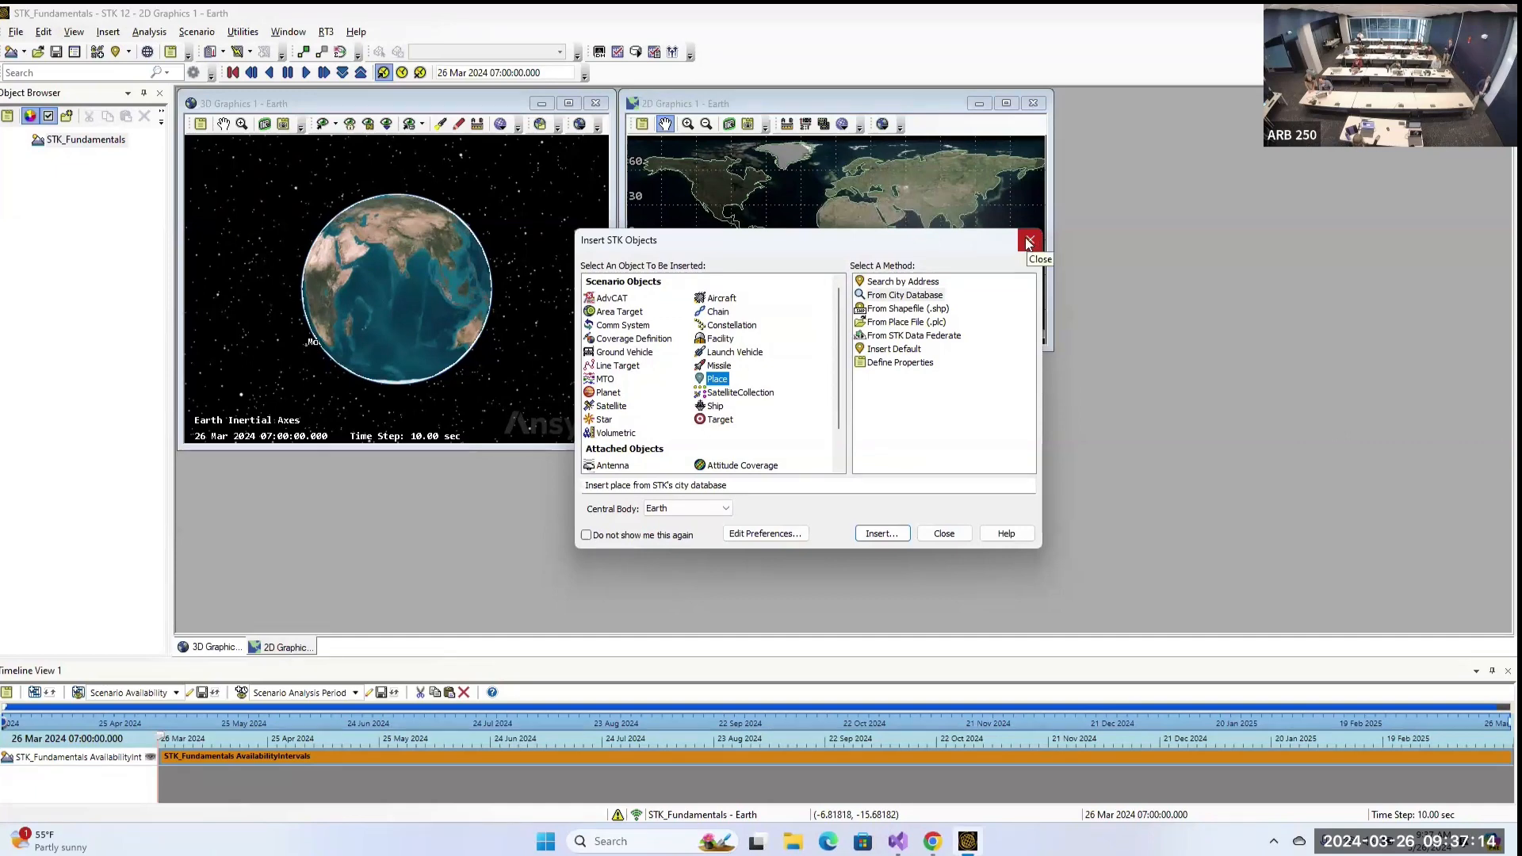
{"action": "left_click_drag", "start_coordinate": [953, 240], "coordinate": [941, 224]}
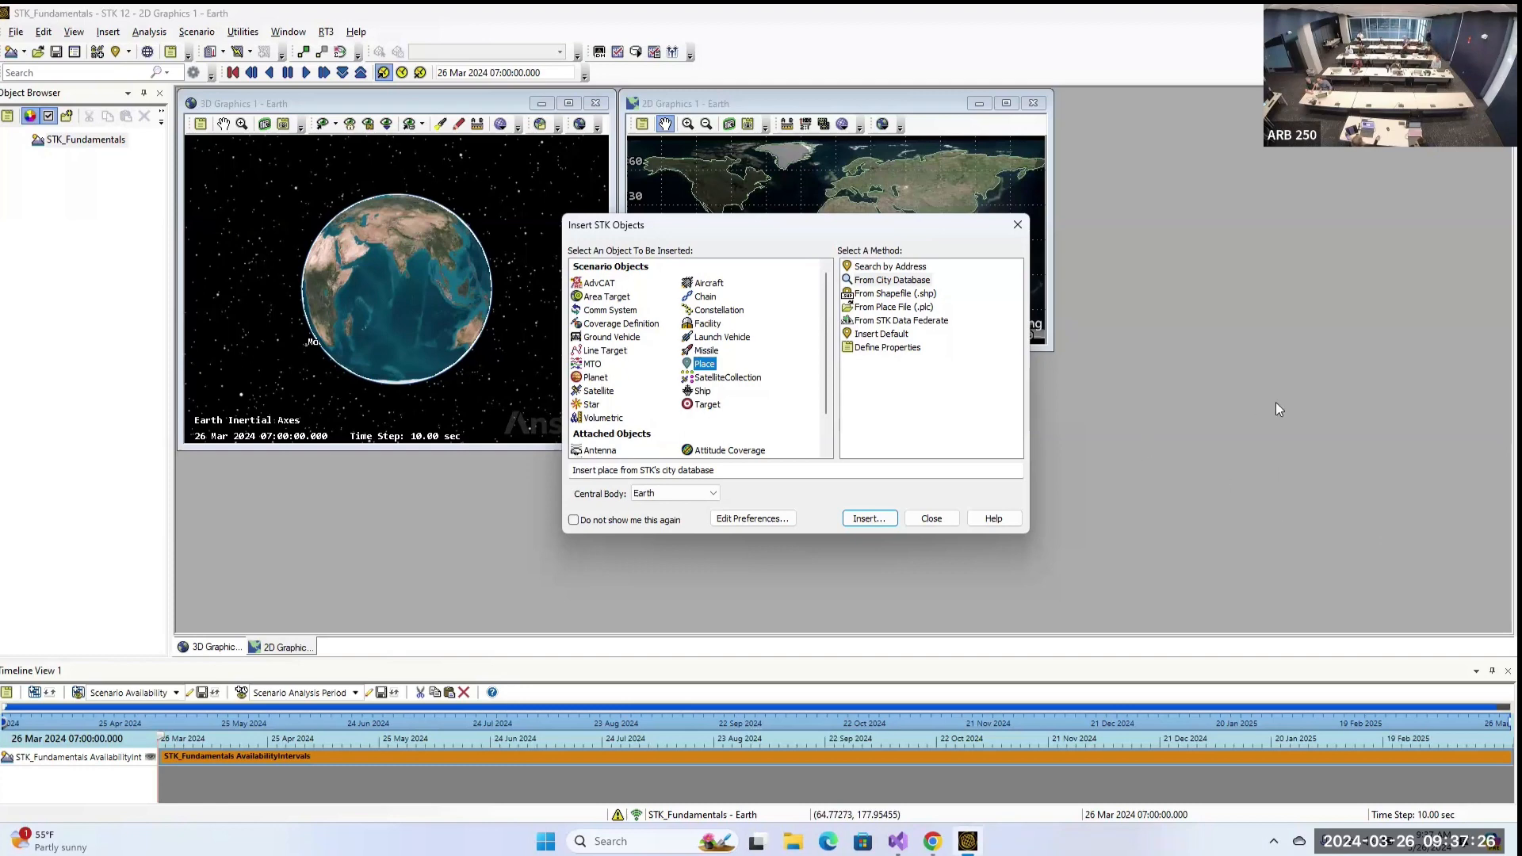
{"action": "left_click_drag", "start_coordinate": [812, 228], "coordinate": [802, 235]}
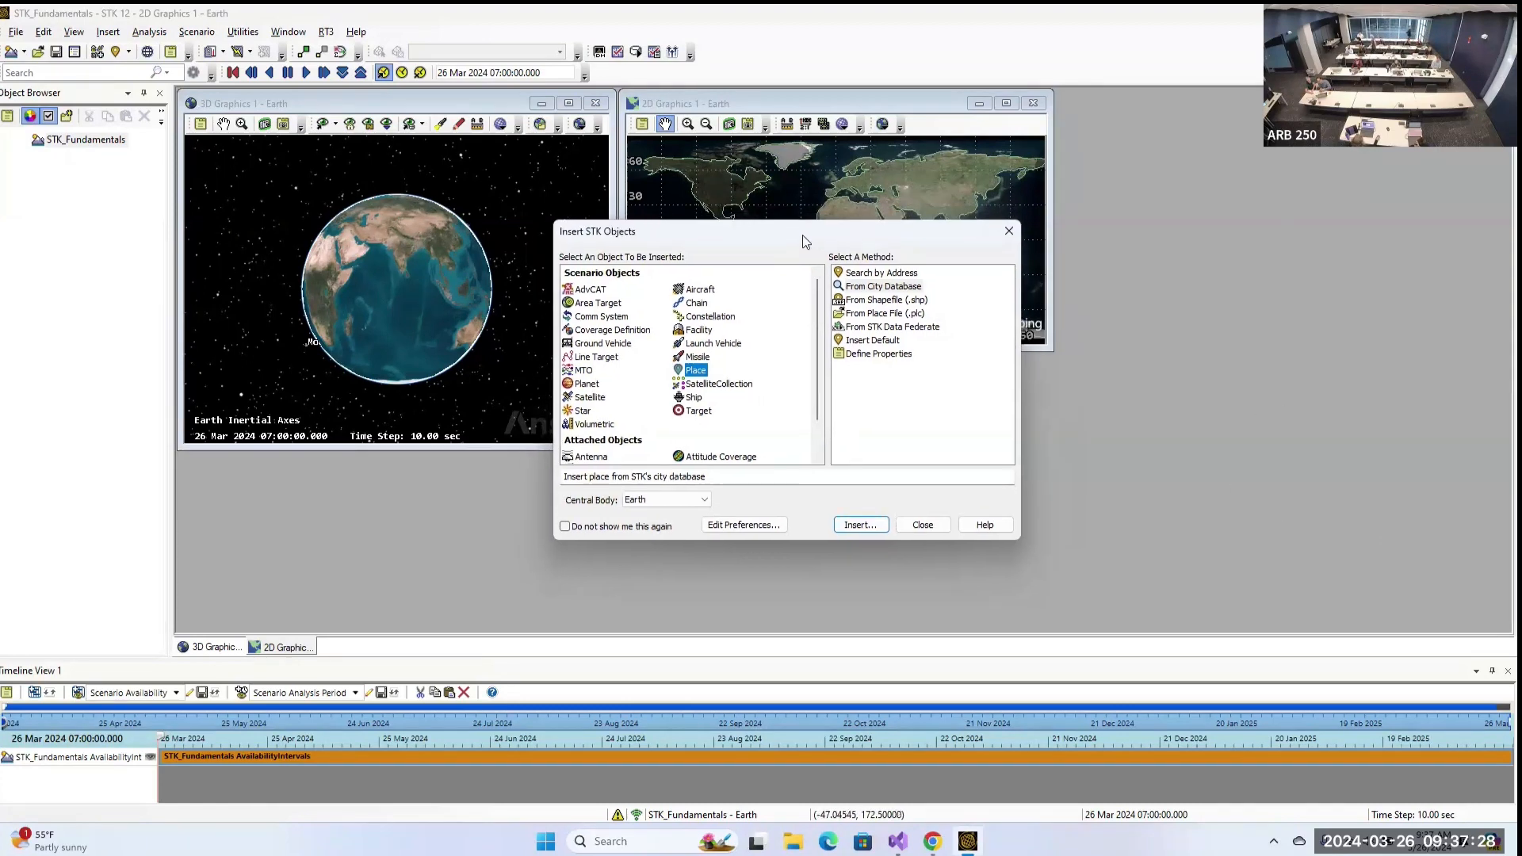
{"action": "left_click", "coordinate": [1007, 235]}
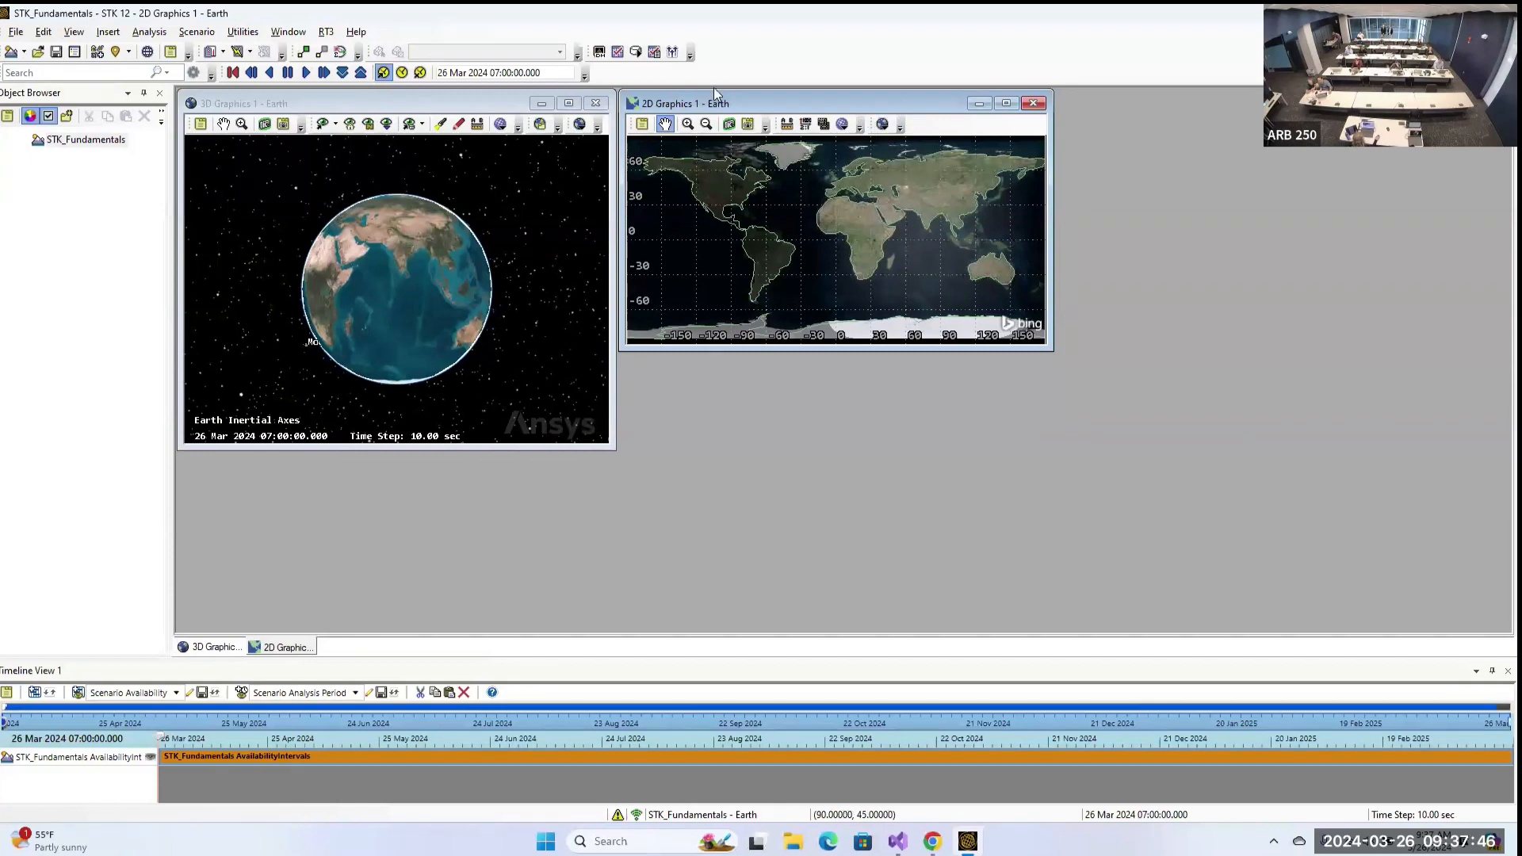
Tile the 3D and 2D graphics windows vertically so they fill the workspace side by side.
{"action": "left_click", "coordinate": [304, 34]}
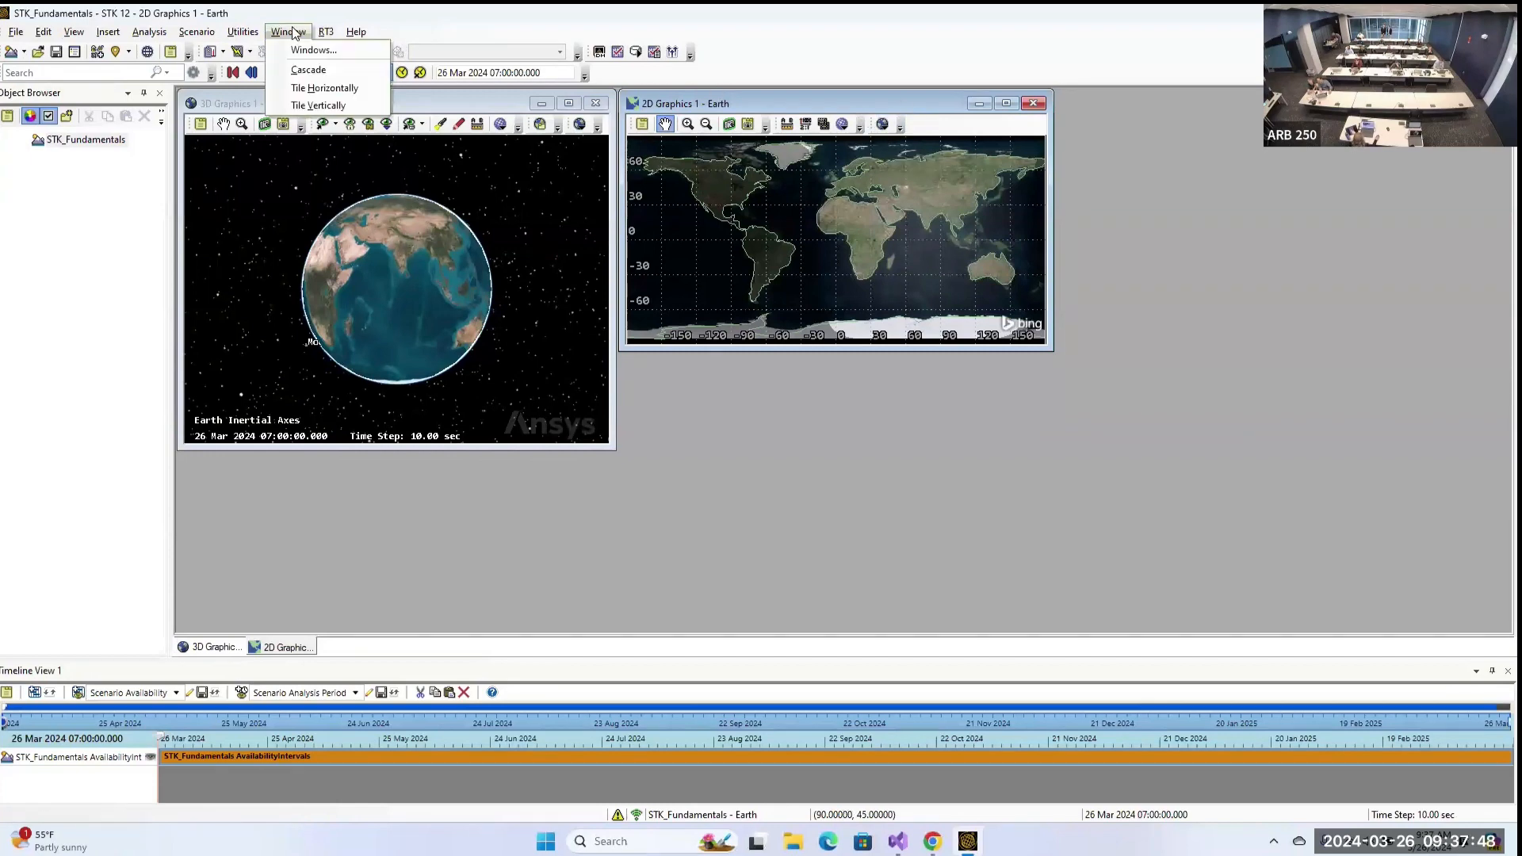
{"action": "left_click", "coordinate": [301, 32]}
{"action": "left_click_drag", "start_coordinate": [591, 444], "coordinate": [631, 458]}
{"action": "left_click", "coordinate": [285, 34]}
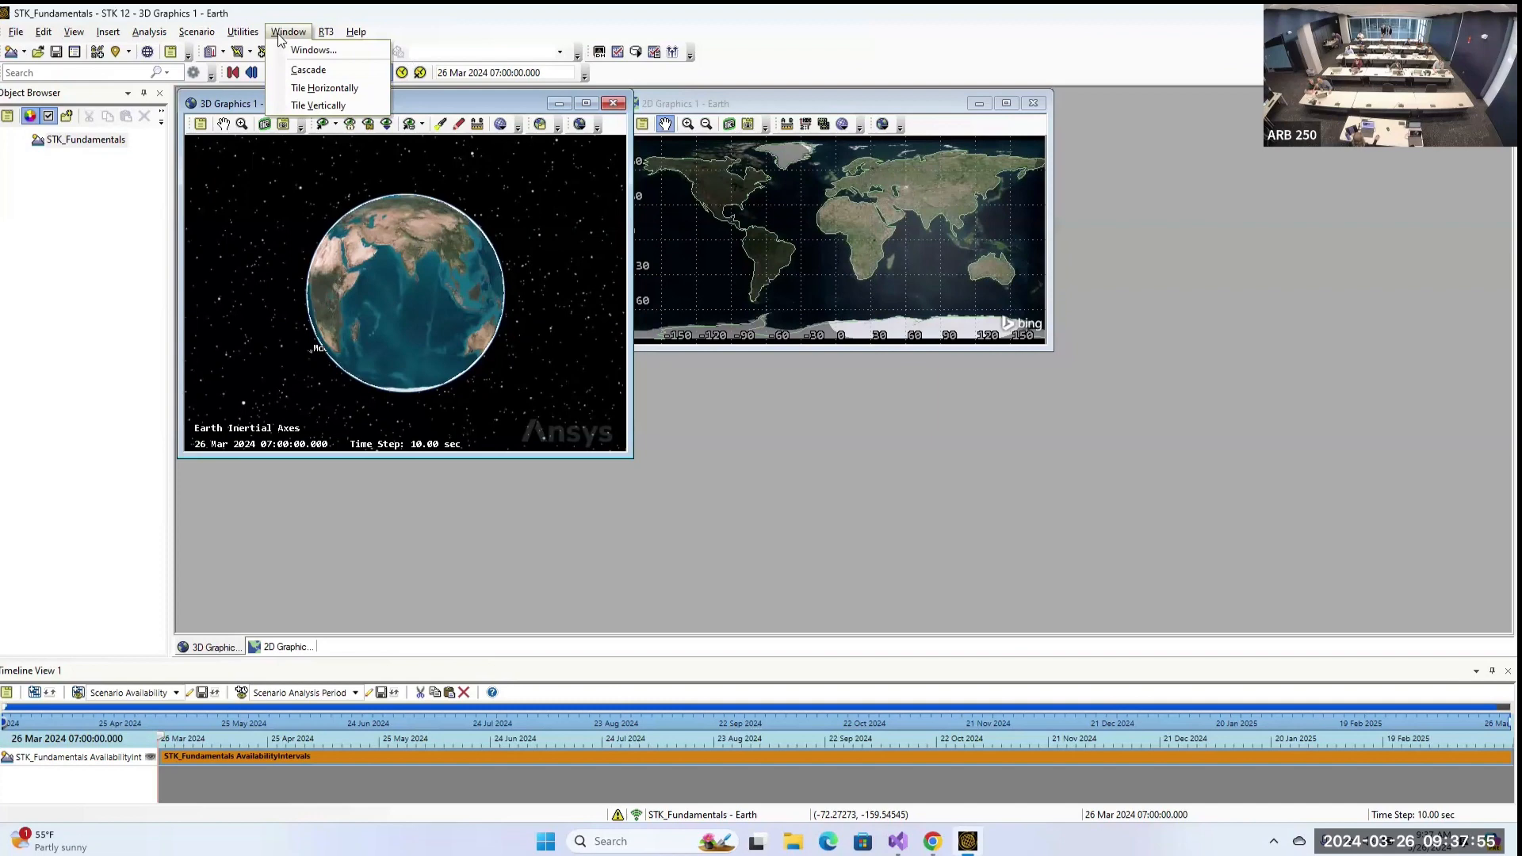
{"action": "left_click", "coordinate": [320, 105]}
{"action": "left_click", "coordinate": [308, 31]}
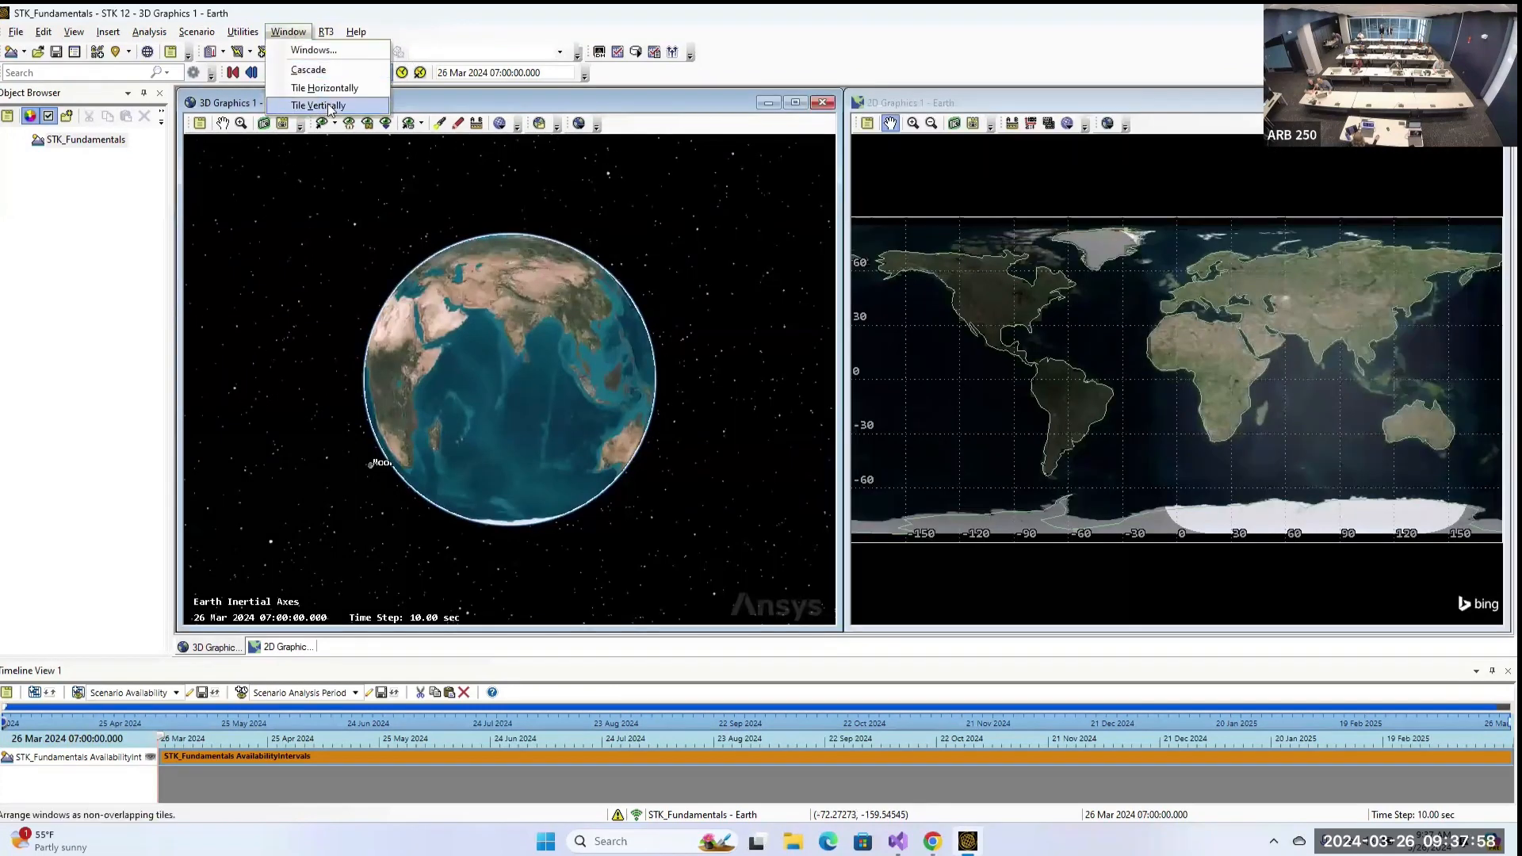
{"action": "left_click", "coordinate": [421, 123]}
{"action": "left_click", "coordinate": [678, 98]}
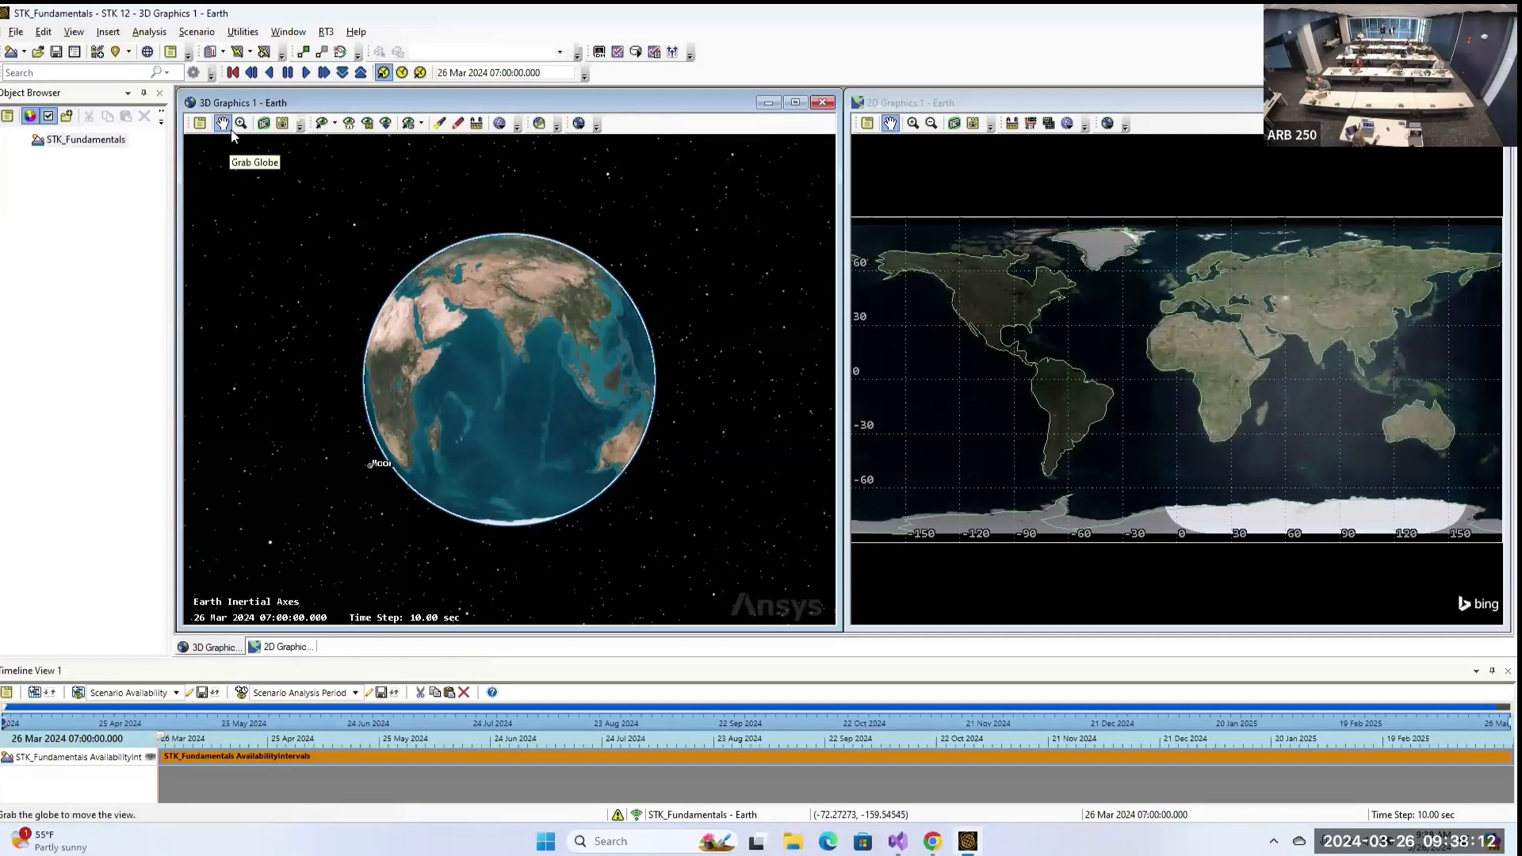
Rotate the globe in the 3D graphics window, zoom in on the Horn of Africa and zoom back out to the whole Earth.
{"action": "left_click_drag", "start_coordinate": [521, 346], "coordinate": [426, 386]}
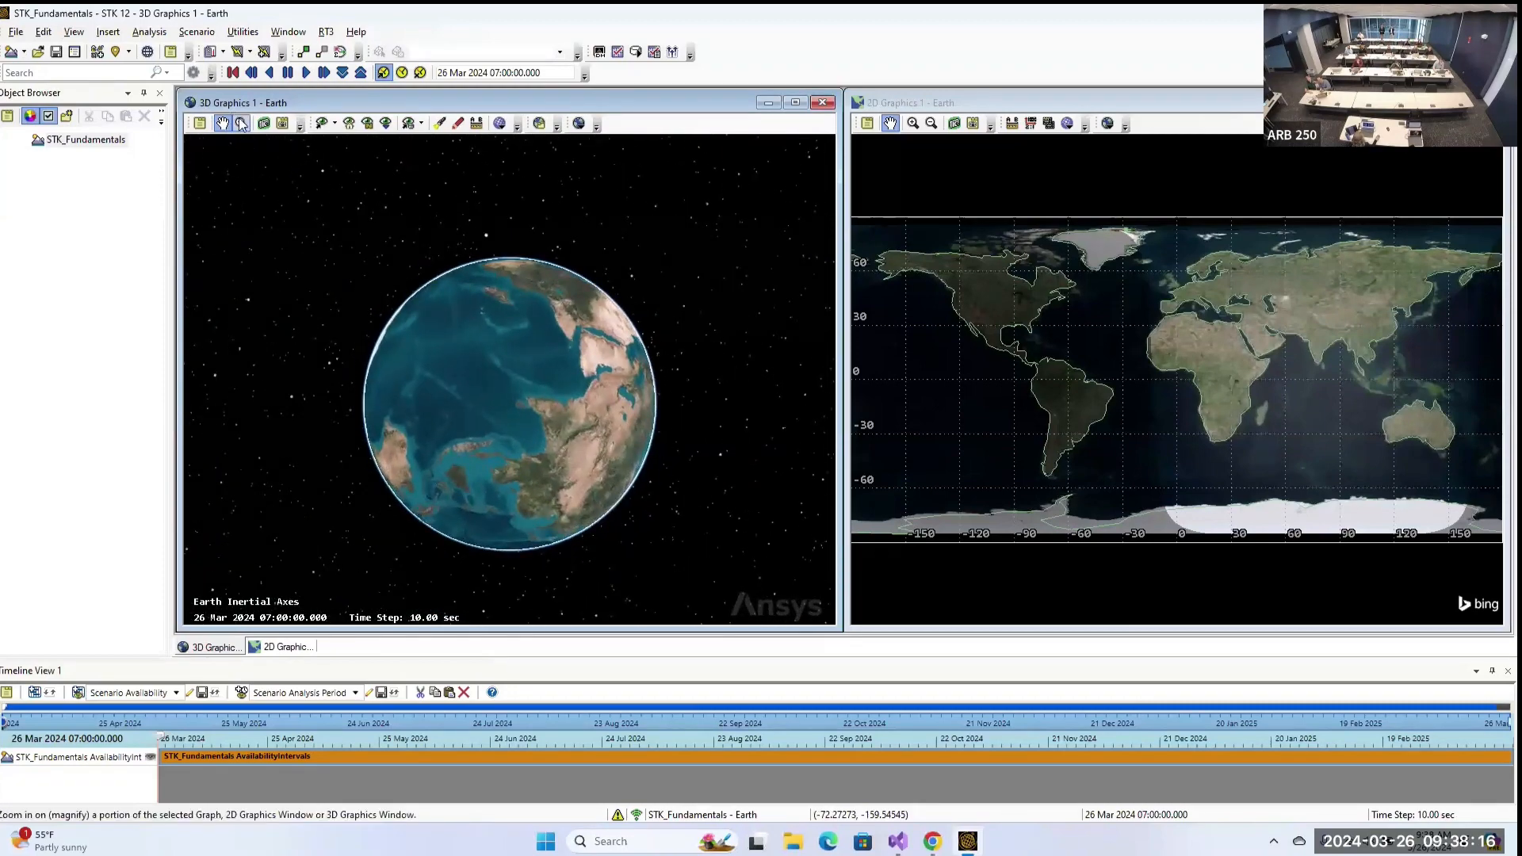
{"action": "left_click_drag", "start_coordinate": [592, 344], "coordinate": [592, 344]}
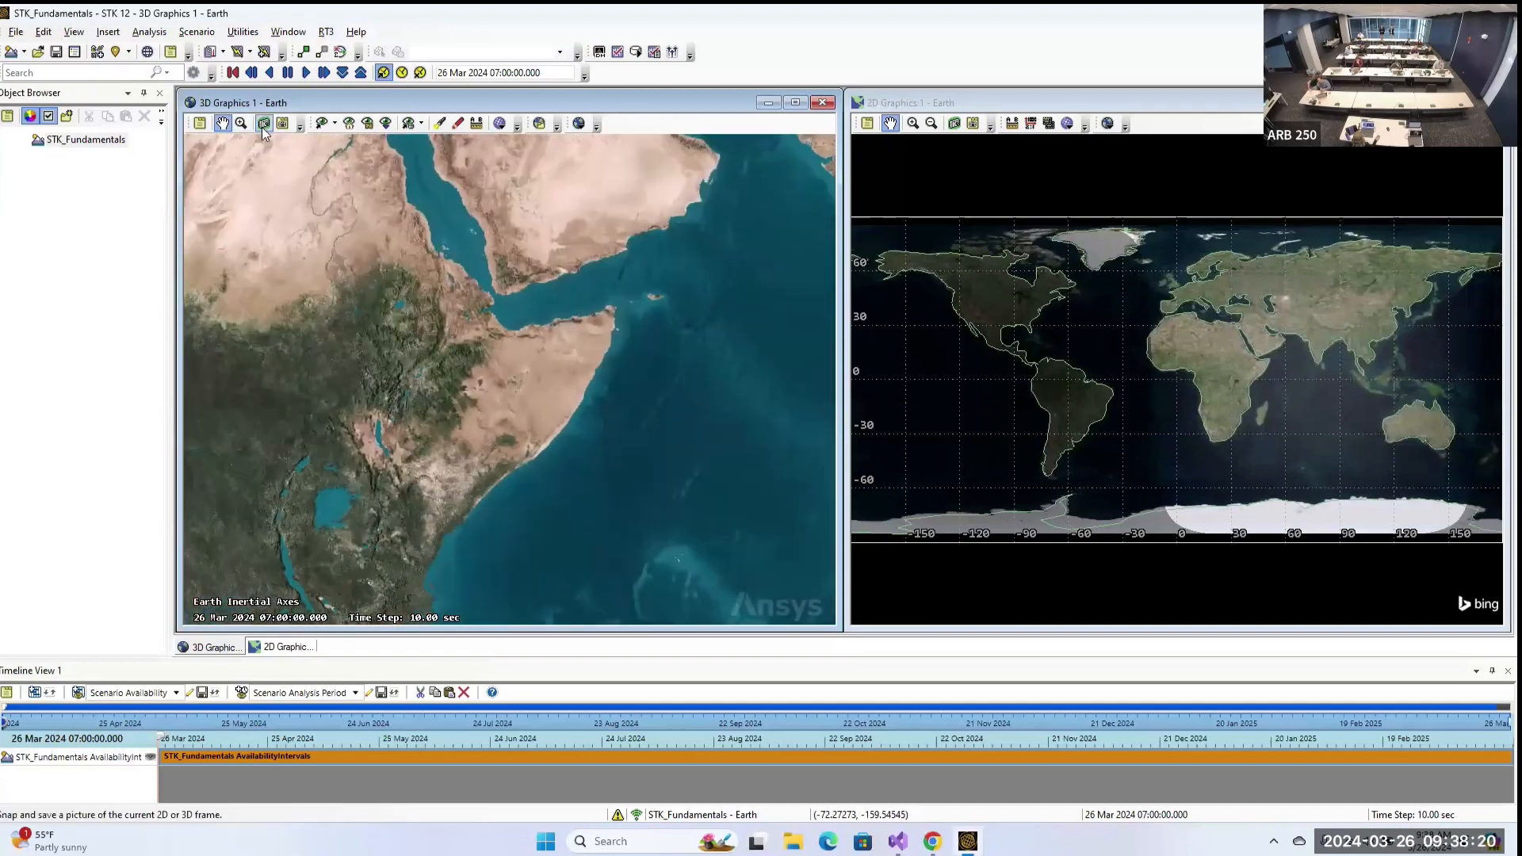
{"action": "scroll", "coordinate": [478, 437], "scroll_direction": "up", "scroll_amount": 2}
{"action": "scroll", "coordinate": [485, 396], "scroll_direction": "down", "scroll_amount": 5}
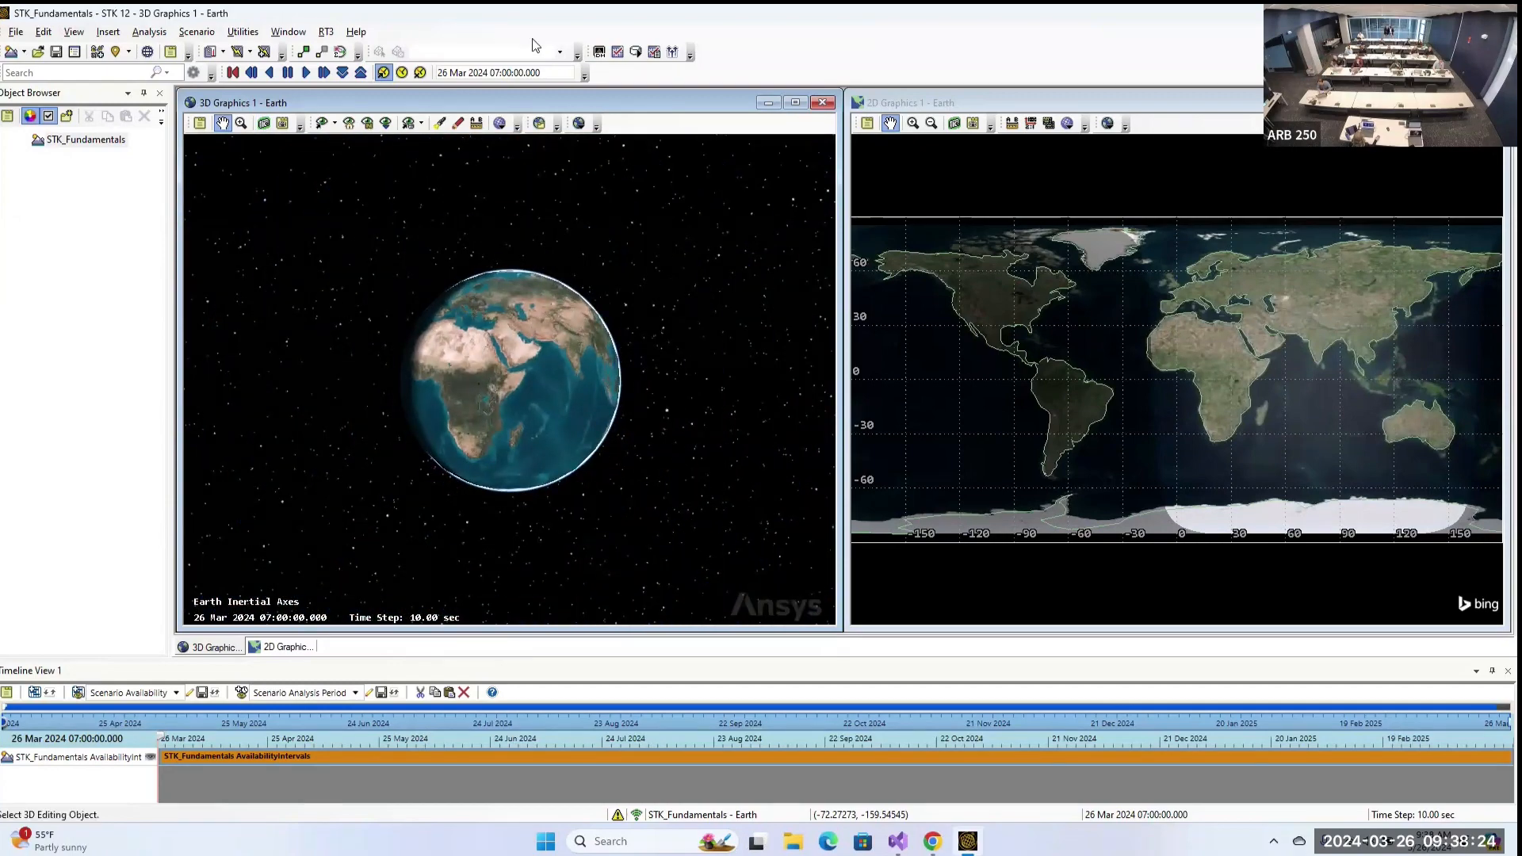
Start a snapshot of the 3D frame, review the image file types offered for saving and cancel without saving.
{"action": "left_click", "coordinate": [266, 127]}
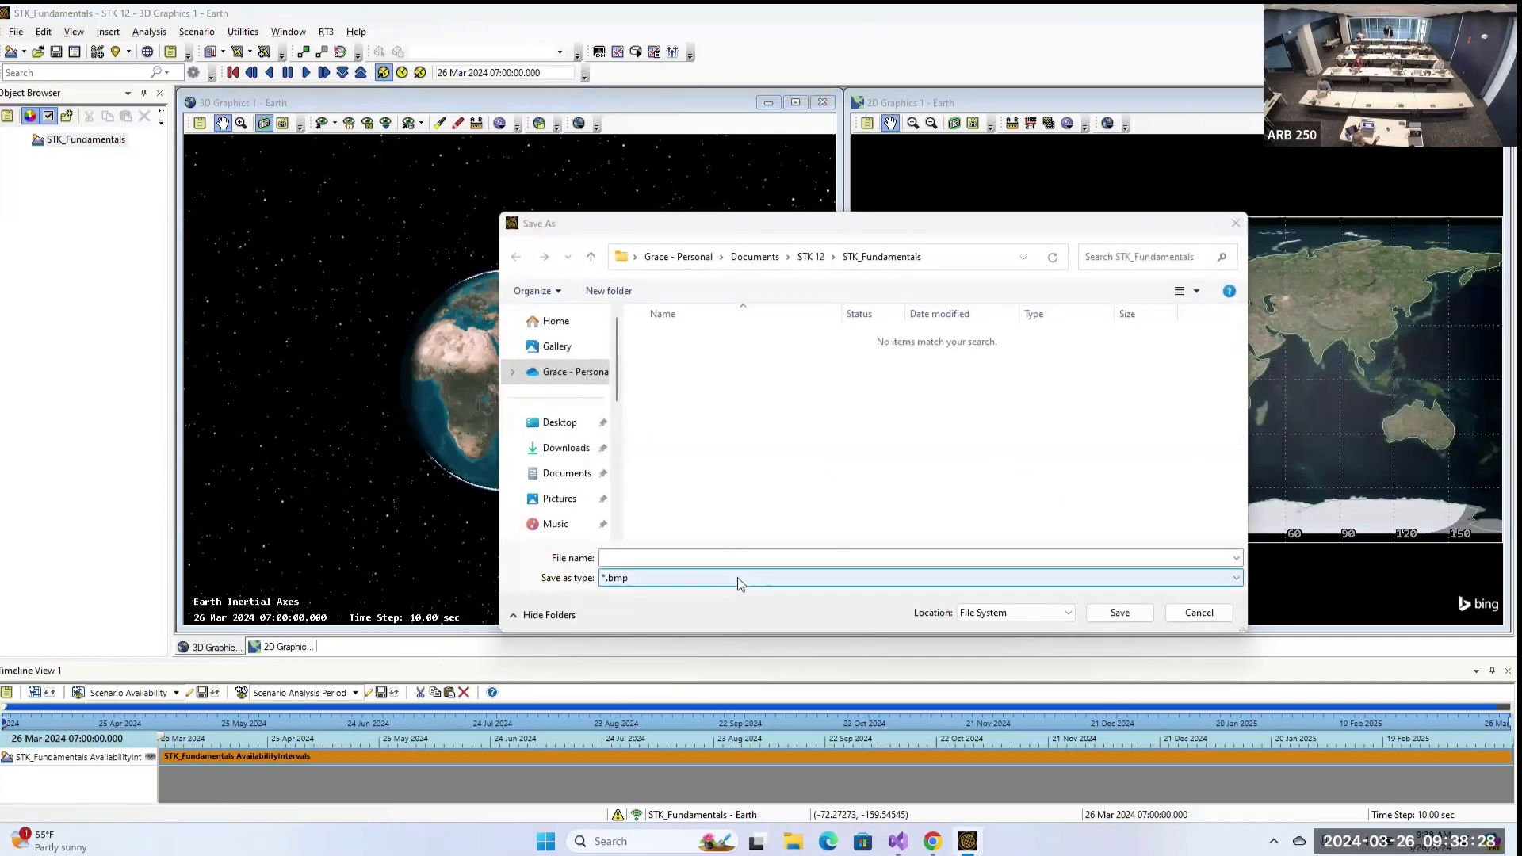
{"action": "left_click", "coordinate": [737, 577]}
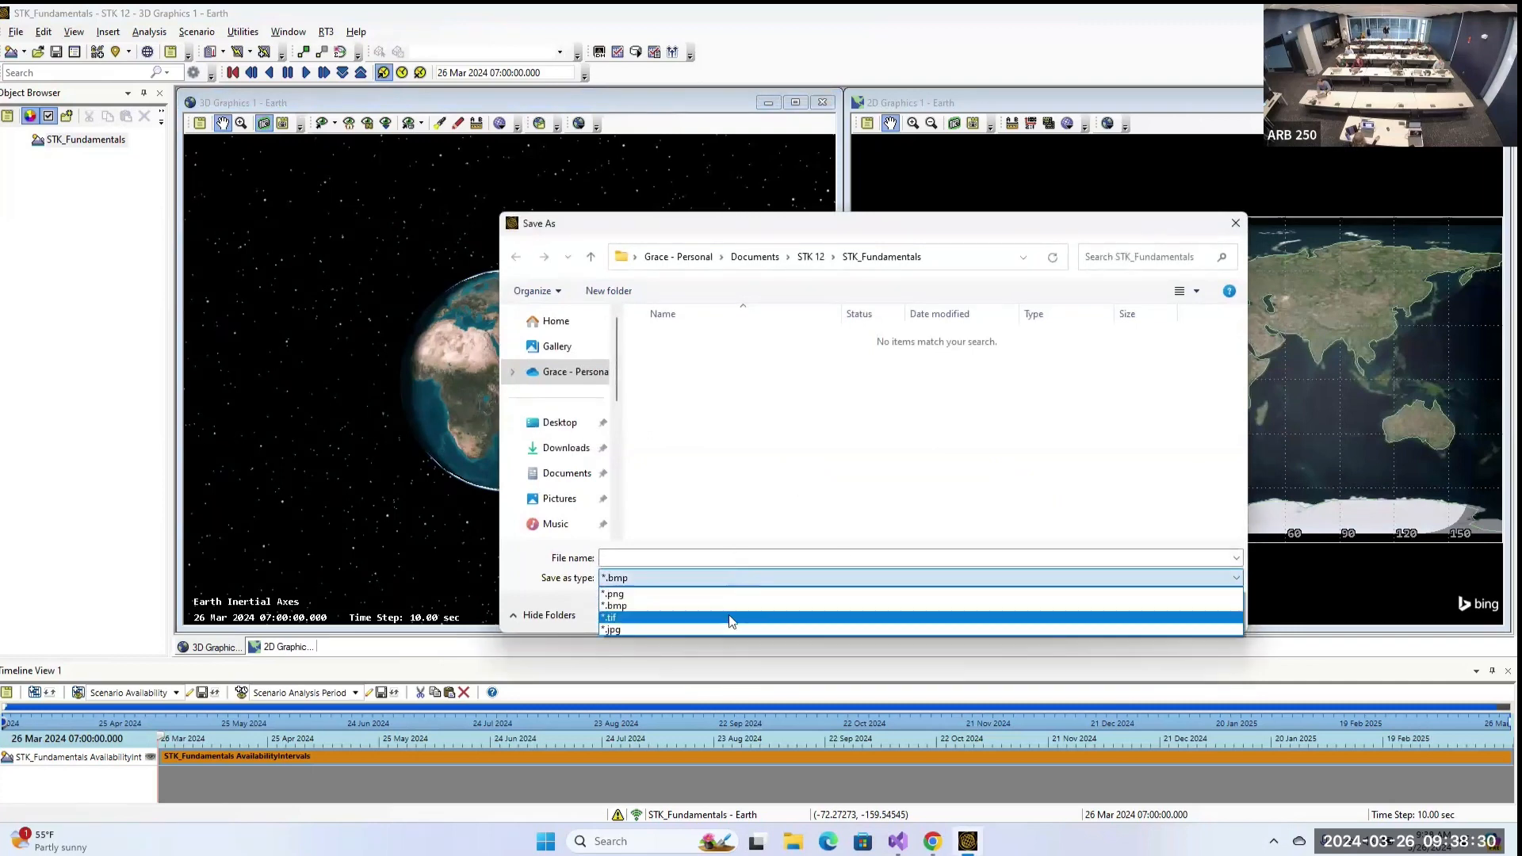
{"action": "left_click", "coordinate": [1223, 584]}
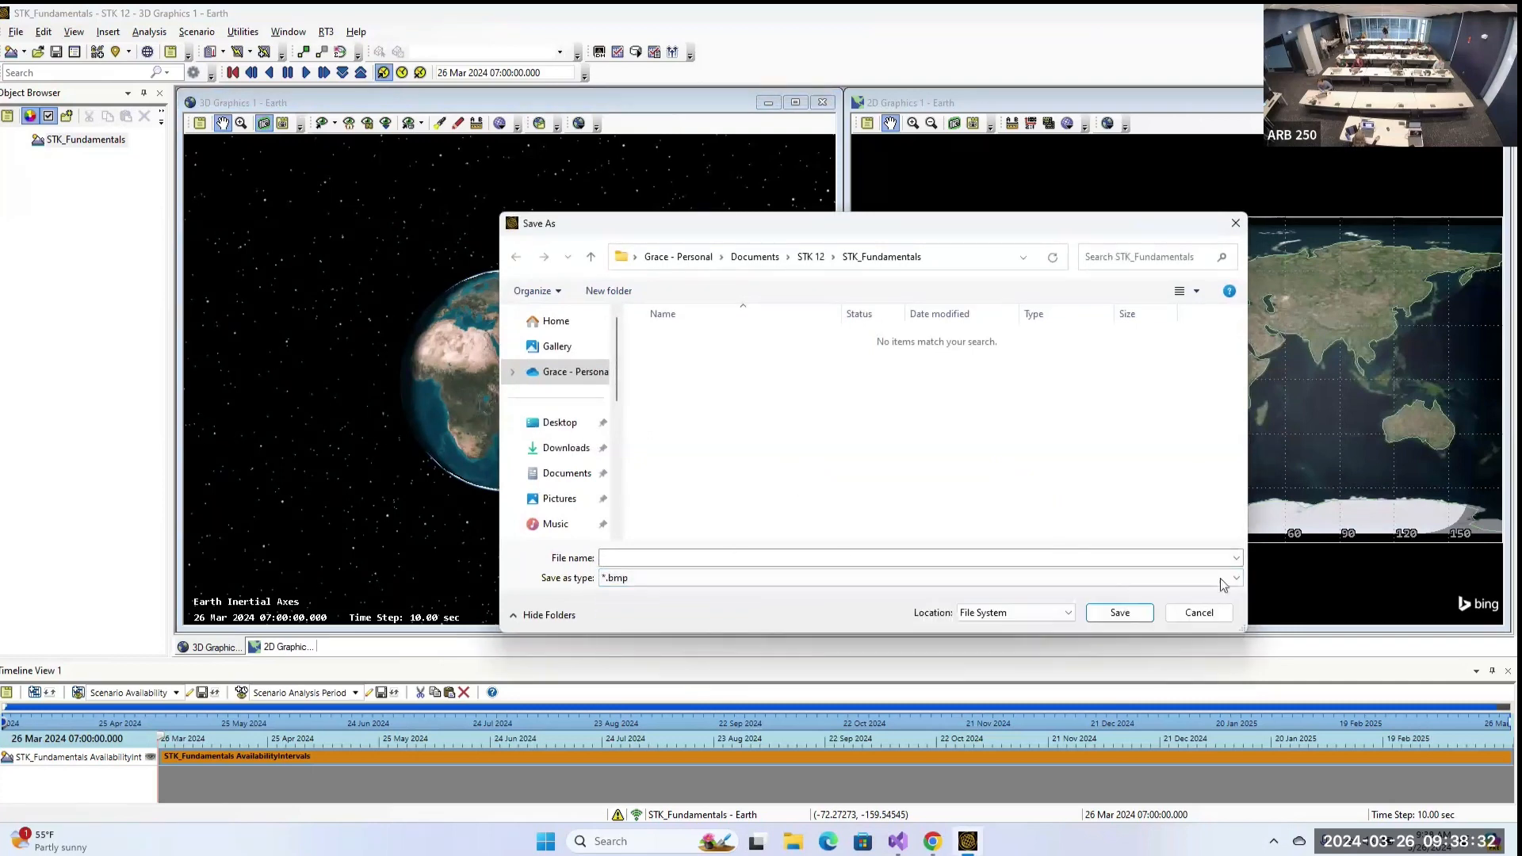
{"action": "left_click", "coordinate": [1198, 613]}
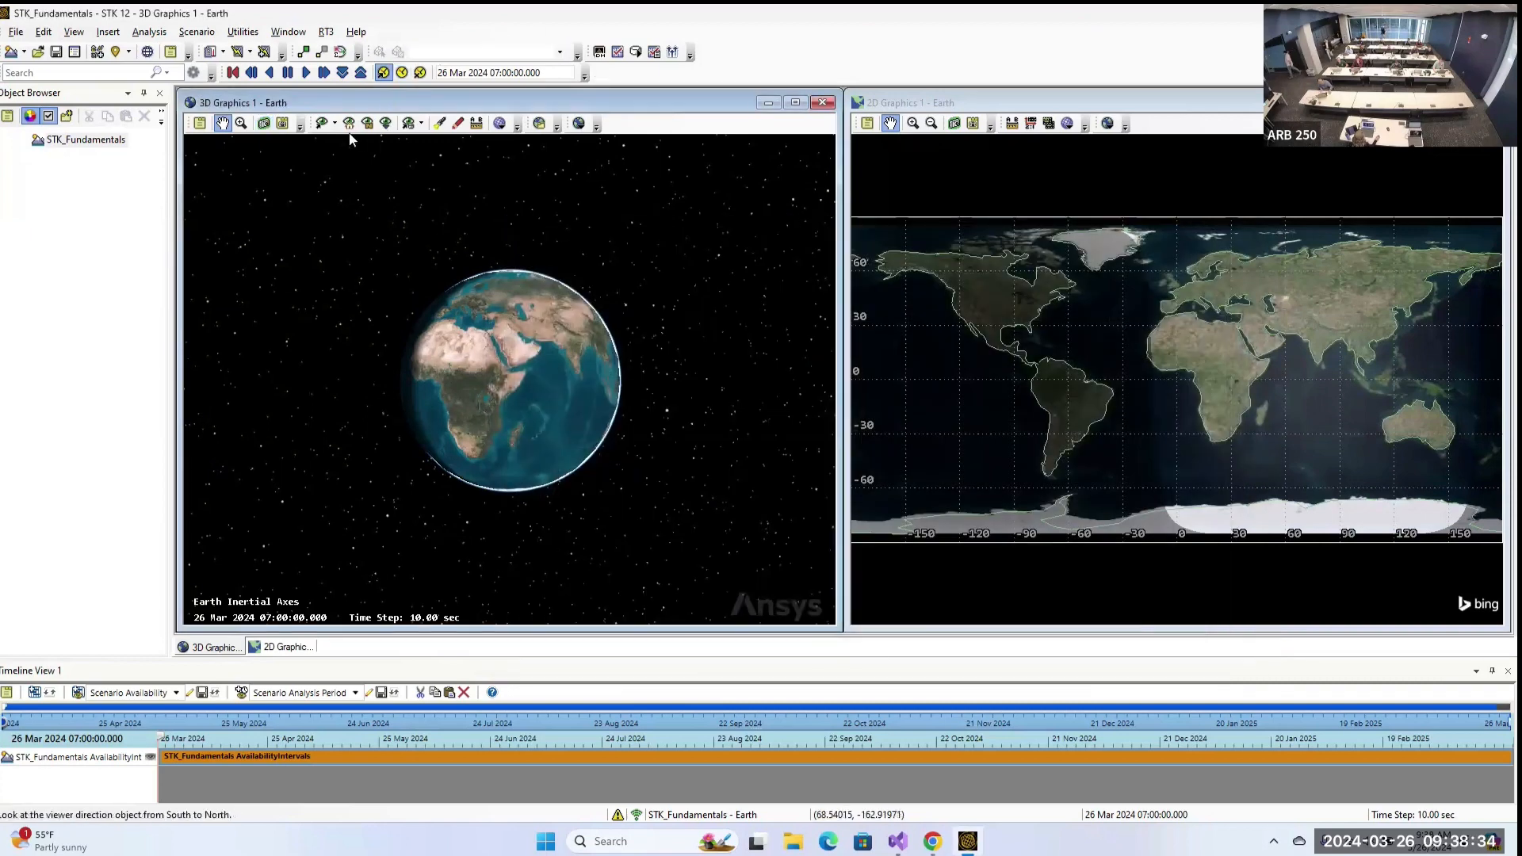
Set the 3D view from the Moon to Earth, apply it and move the View From/To dialog off the 3D window.
{"action": "left_click", "coordinate": [321, 122]}
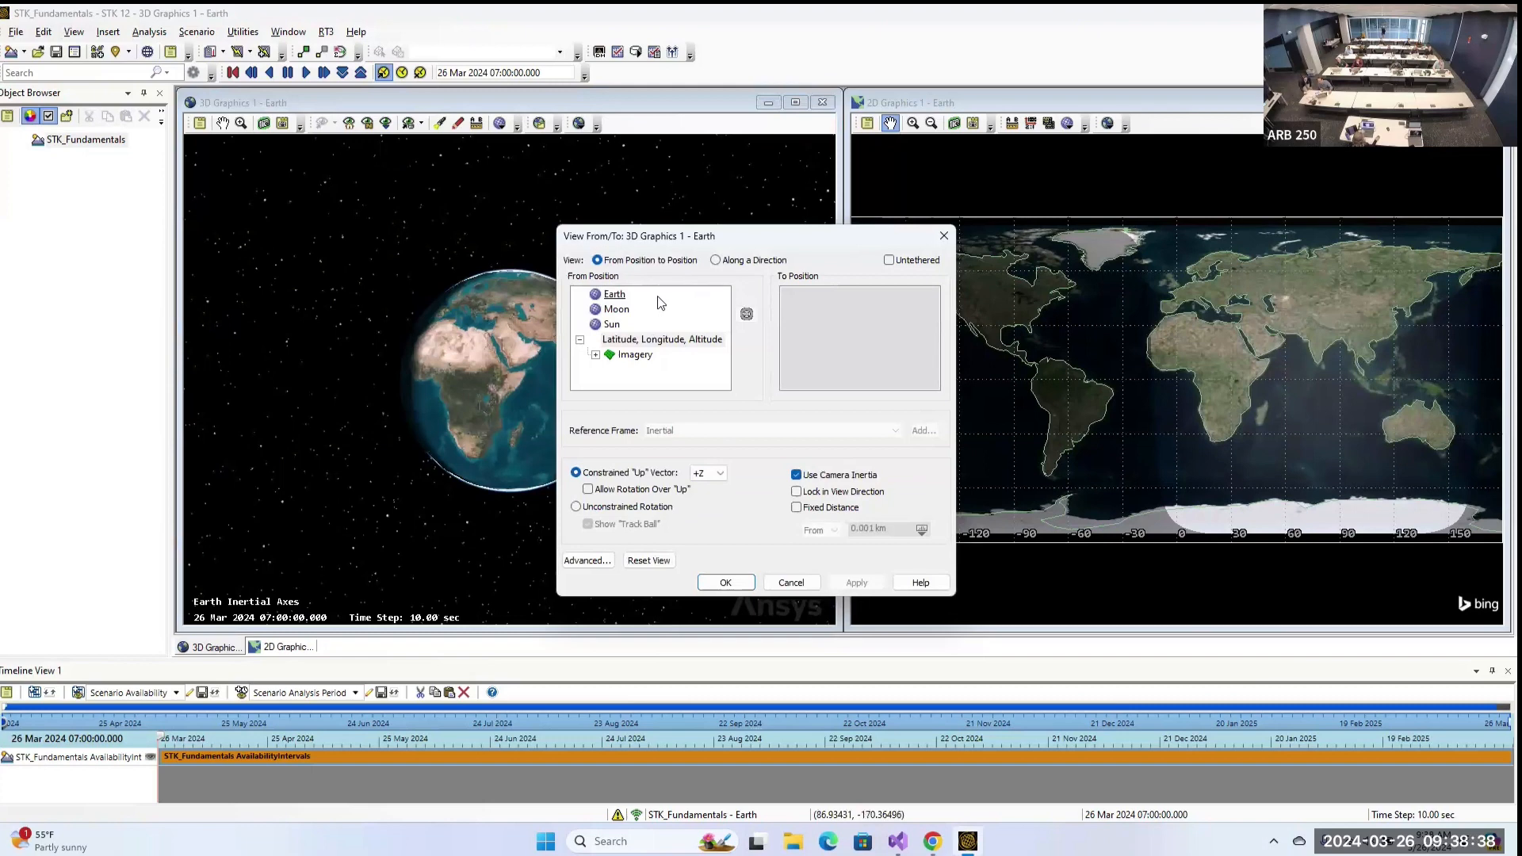
{"action": "left_click", "coordinate": [617, 310]}
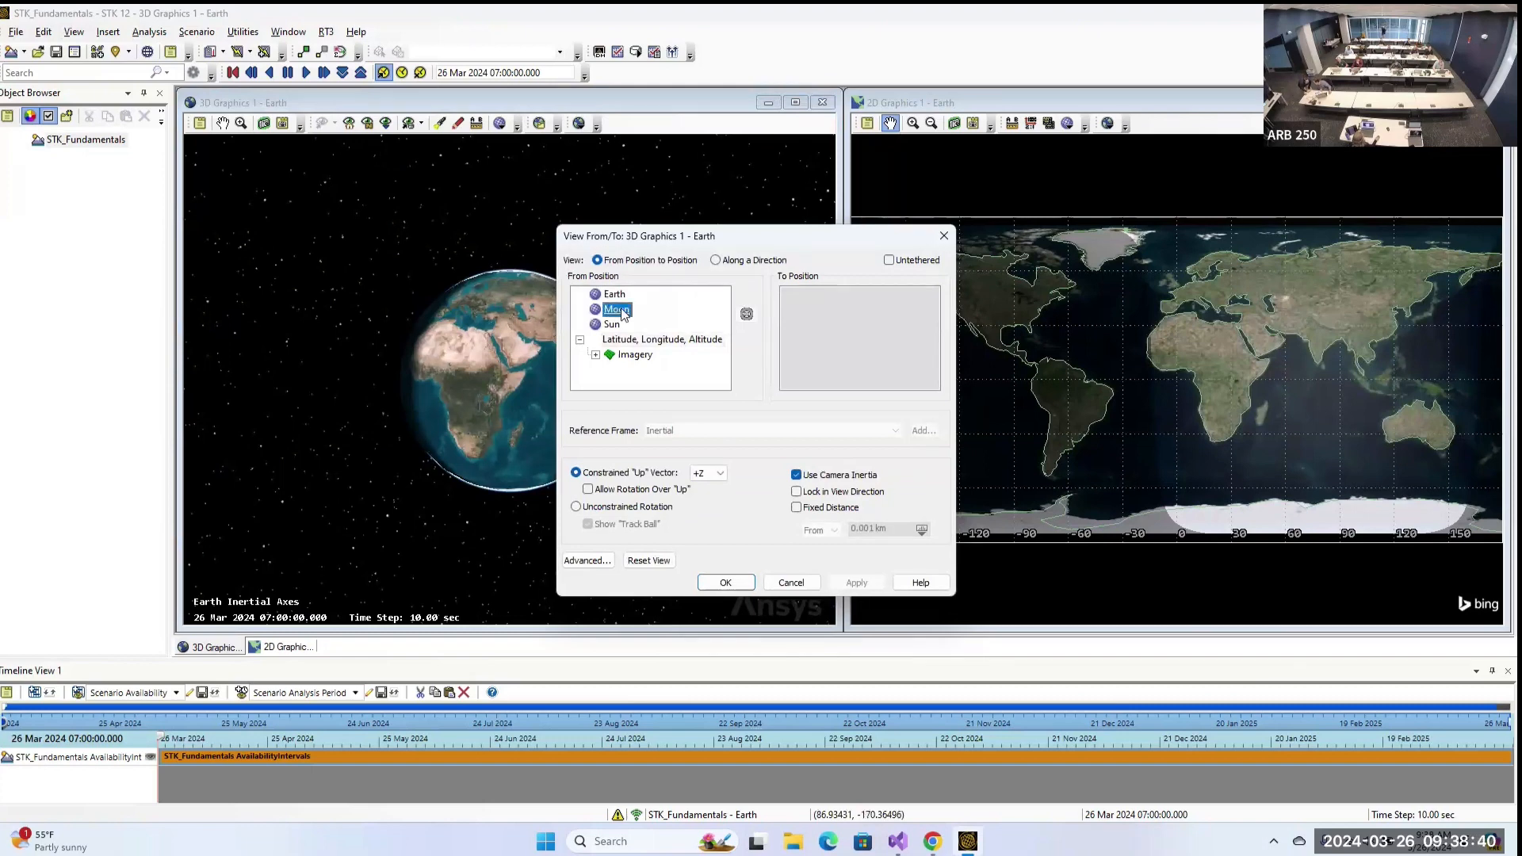
{"action": "left_click", "coordinate": [823, 299]}
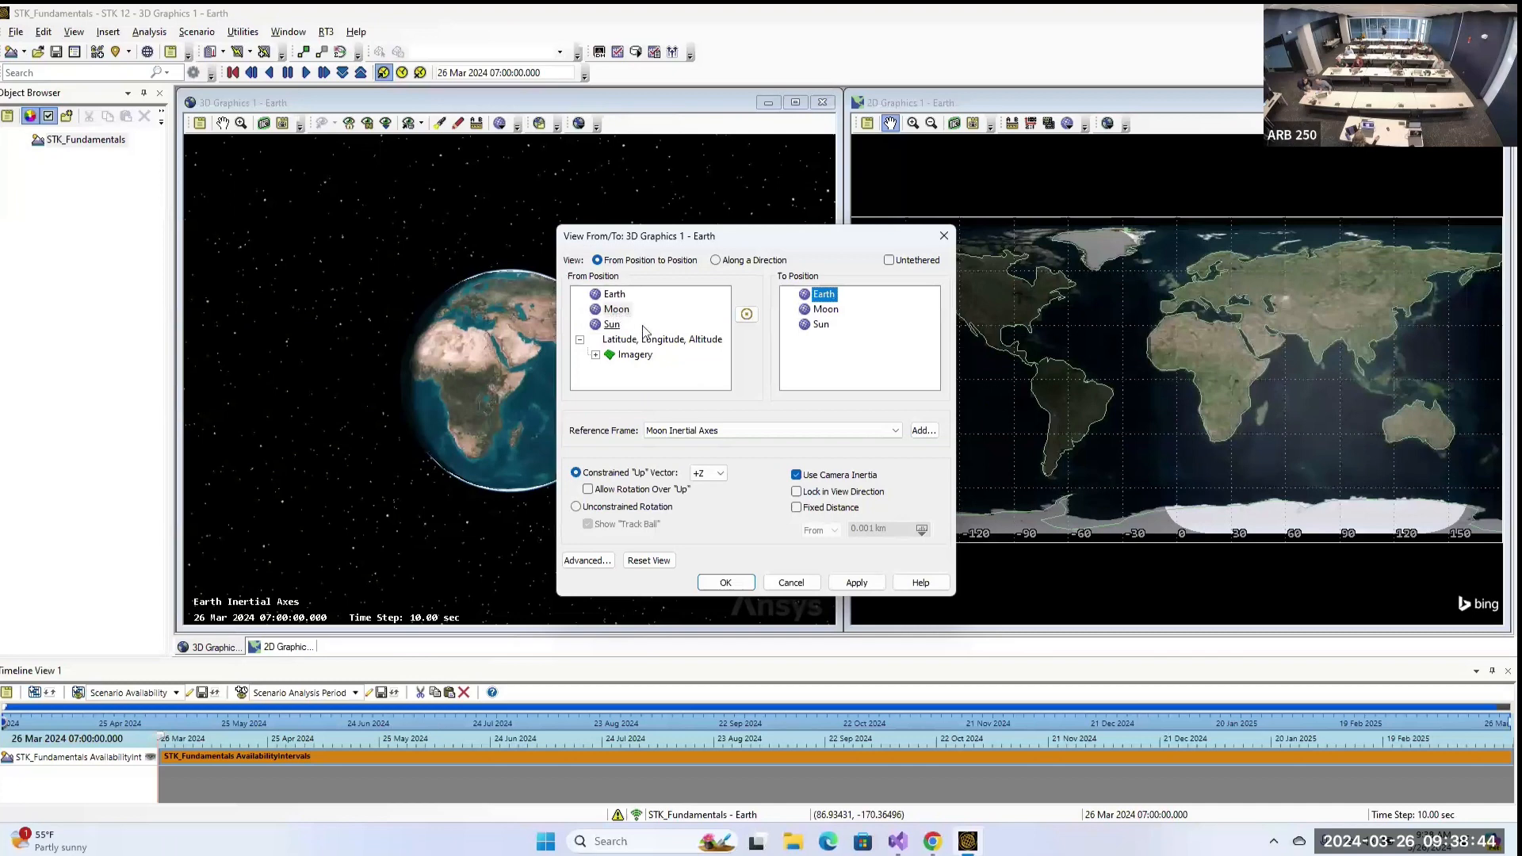
{"action": "left_click", "coordinate": [856, 583]}
{"action": "left_click_drag", "start_coordinate": [834, 232], "coordinate": [1169, 227]}
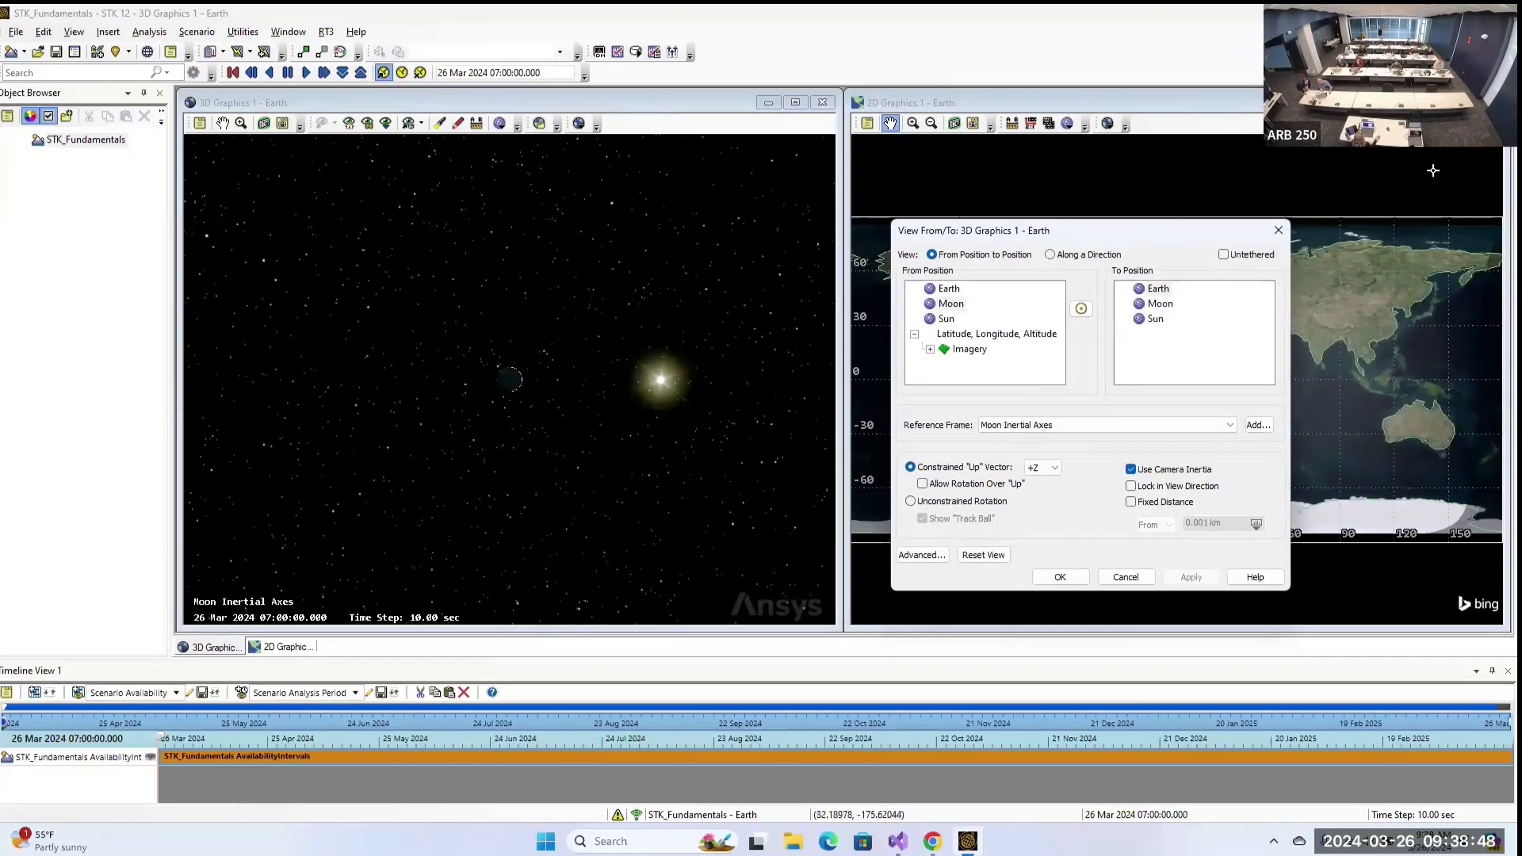
Set the 3D view's From Position and To Position both to Earth, apply it and close the dialog.
{"action": "left_click", "coordinate": [951, 304]}
{"action": "left_click", "coordinate": [950, 290]}
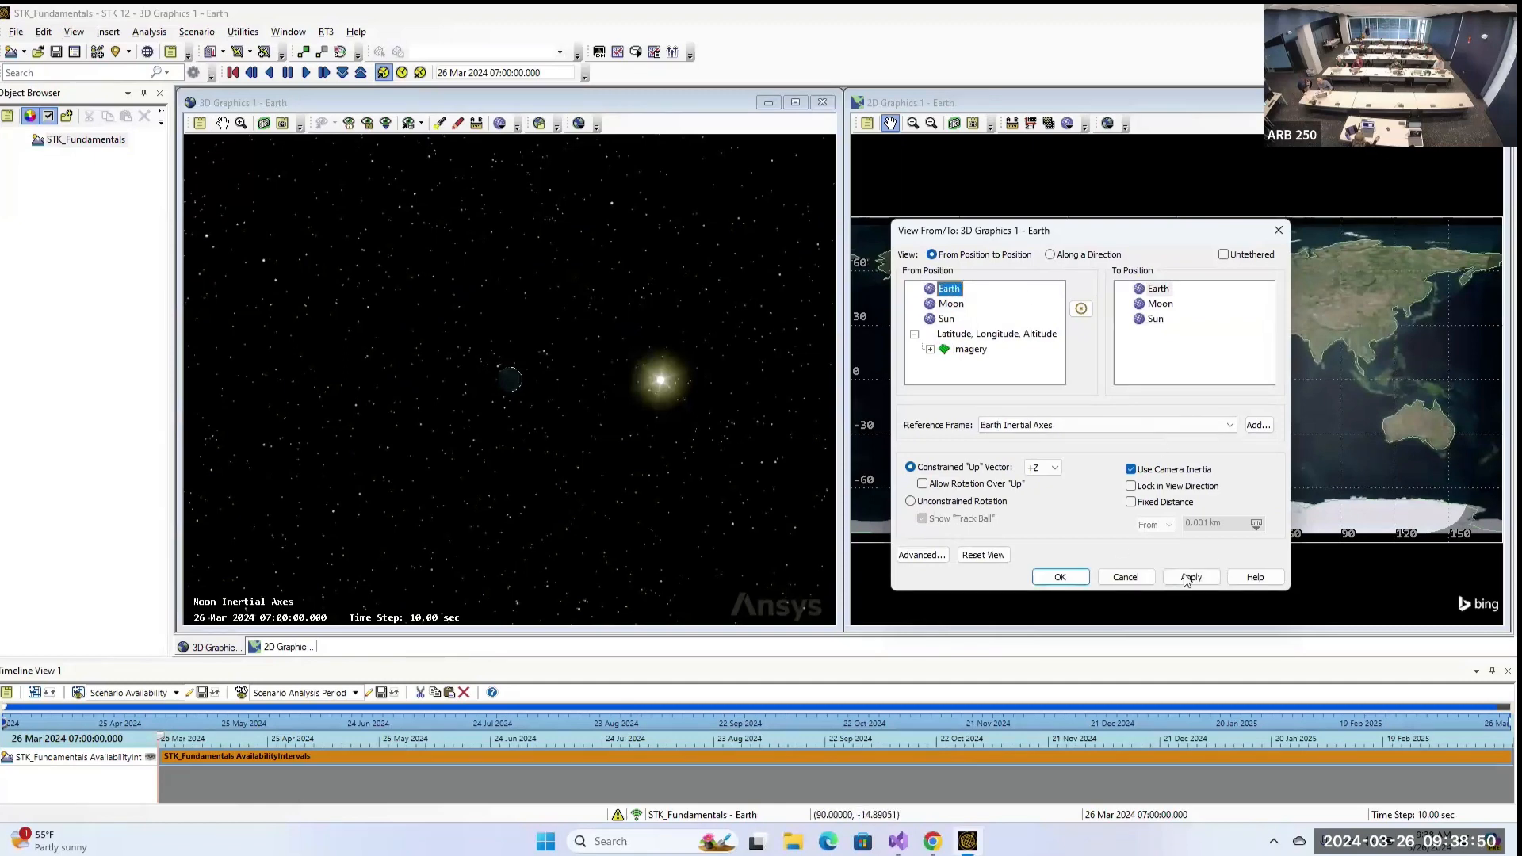
{"action": "left_click", "coordinate": [1191, 578]}
{"action": "left_click", "coordinate": [1061, 577]}
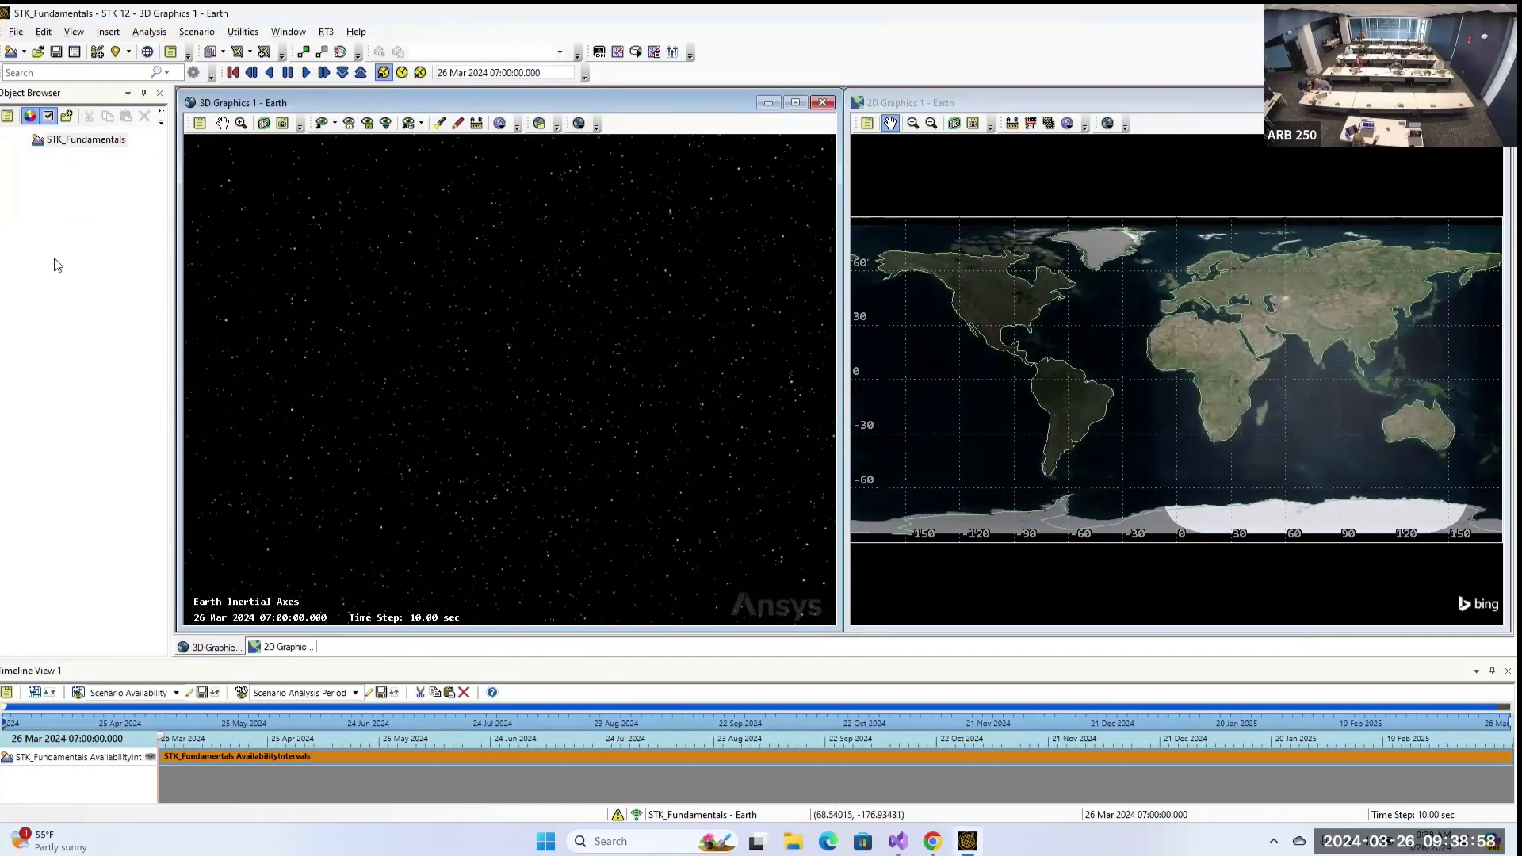
Restore the 3D window's home view and orient the globe from the top.
{"action": "left_click", "coordinate": [348, 125]}
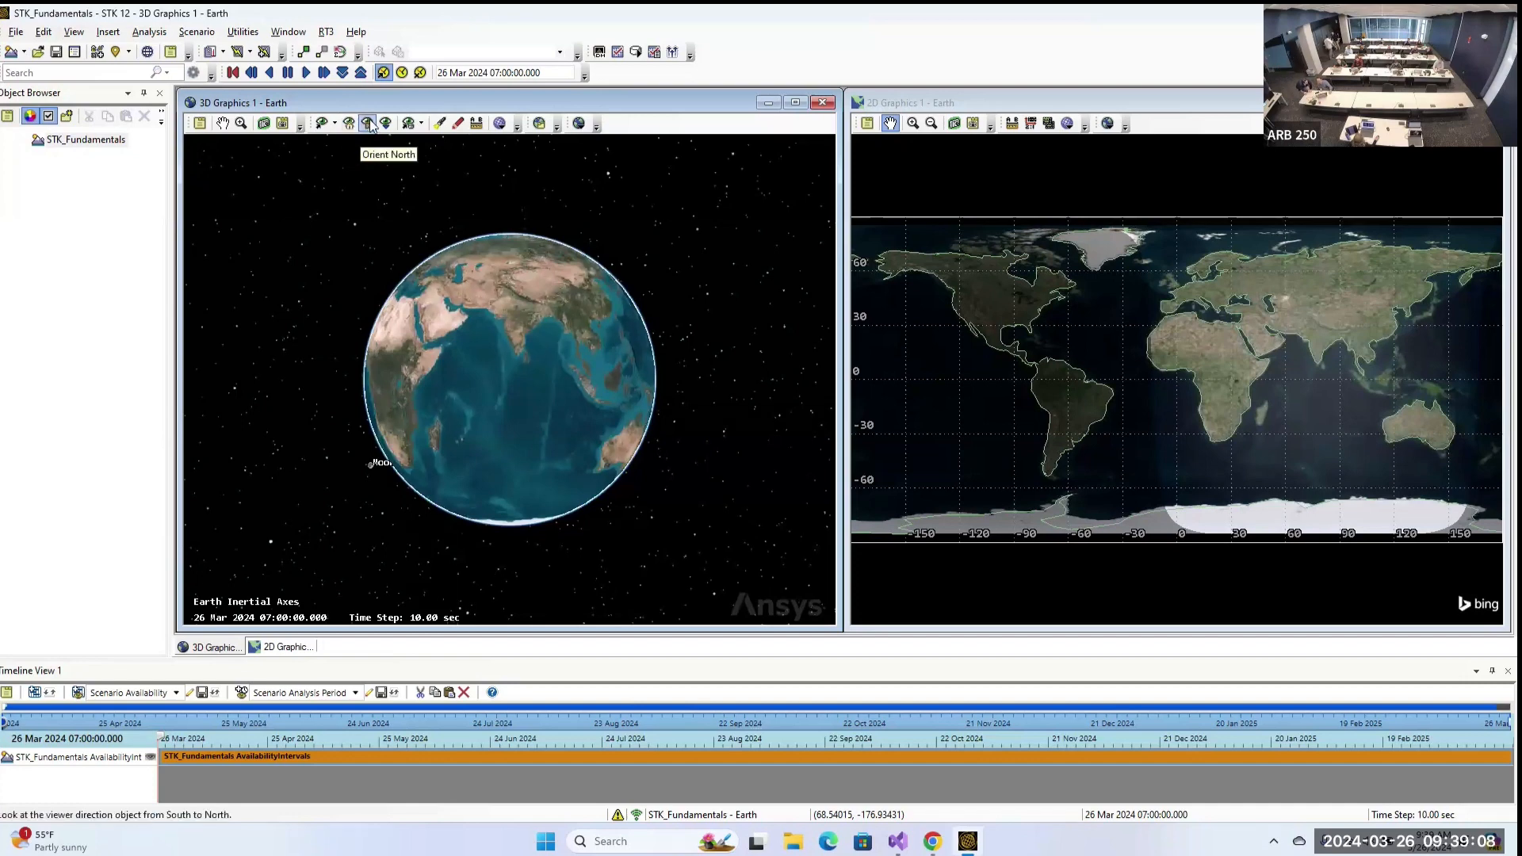
{"action": "left_click", "coordinate": [386, 124]}
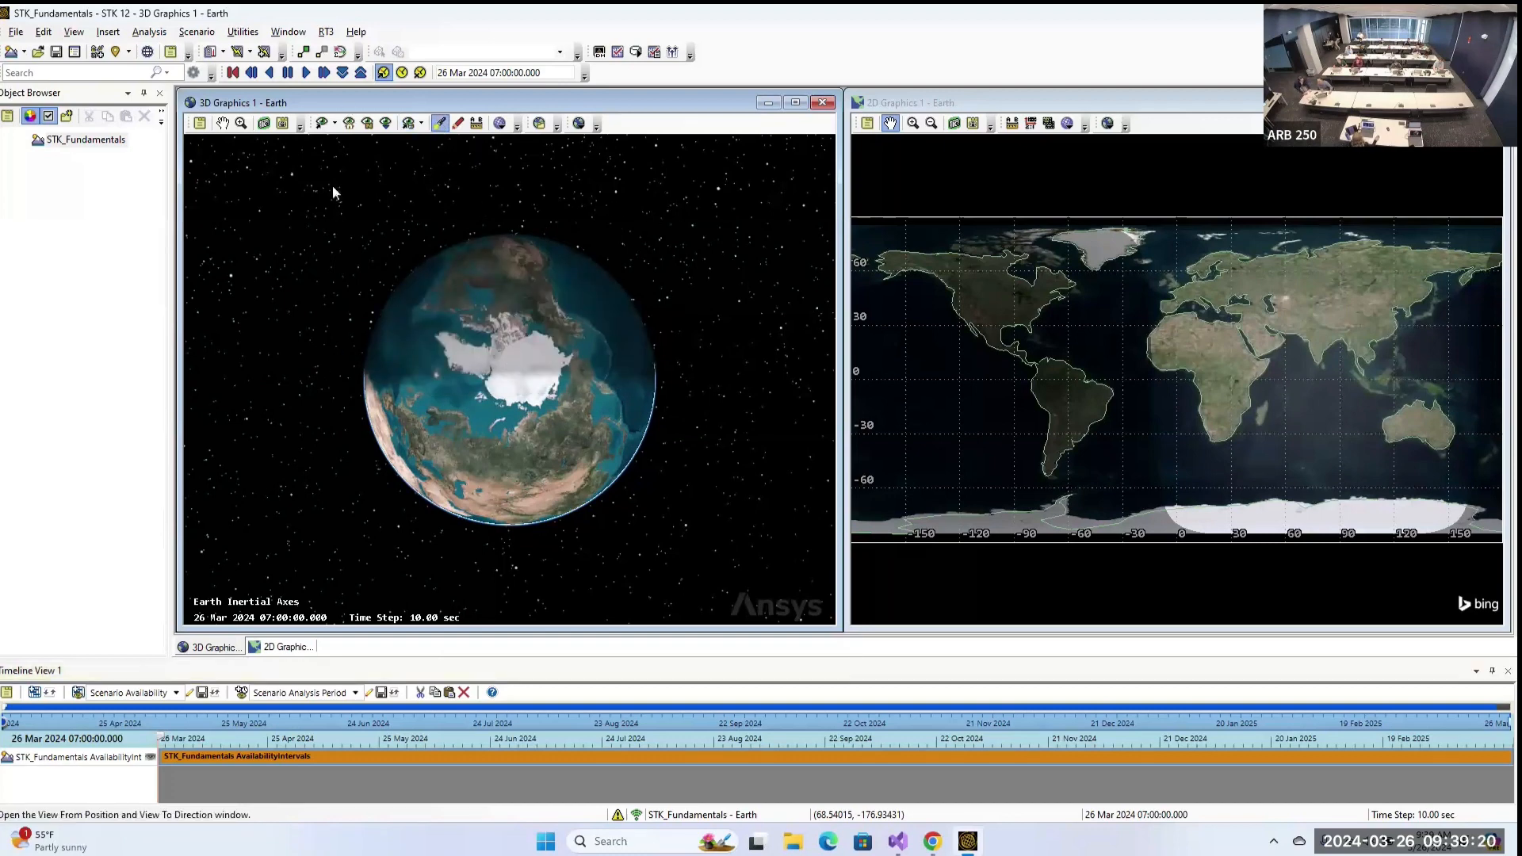
Draw red freehand loops over the globe with the Grease Pencil in screen space and erase them.
{"action": "left_click", "coordinate": [458, 123]}
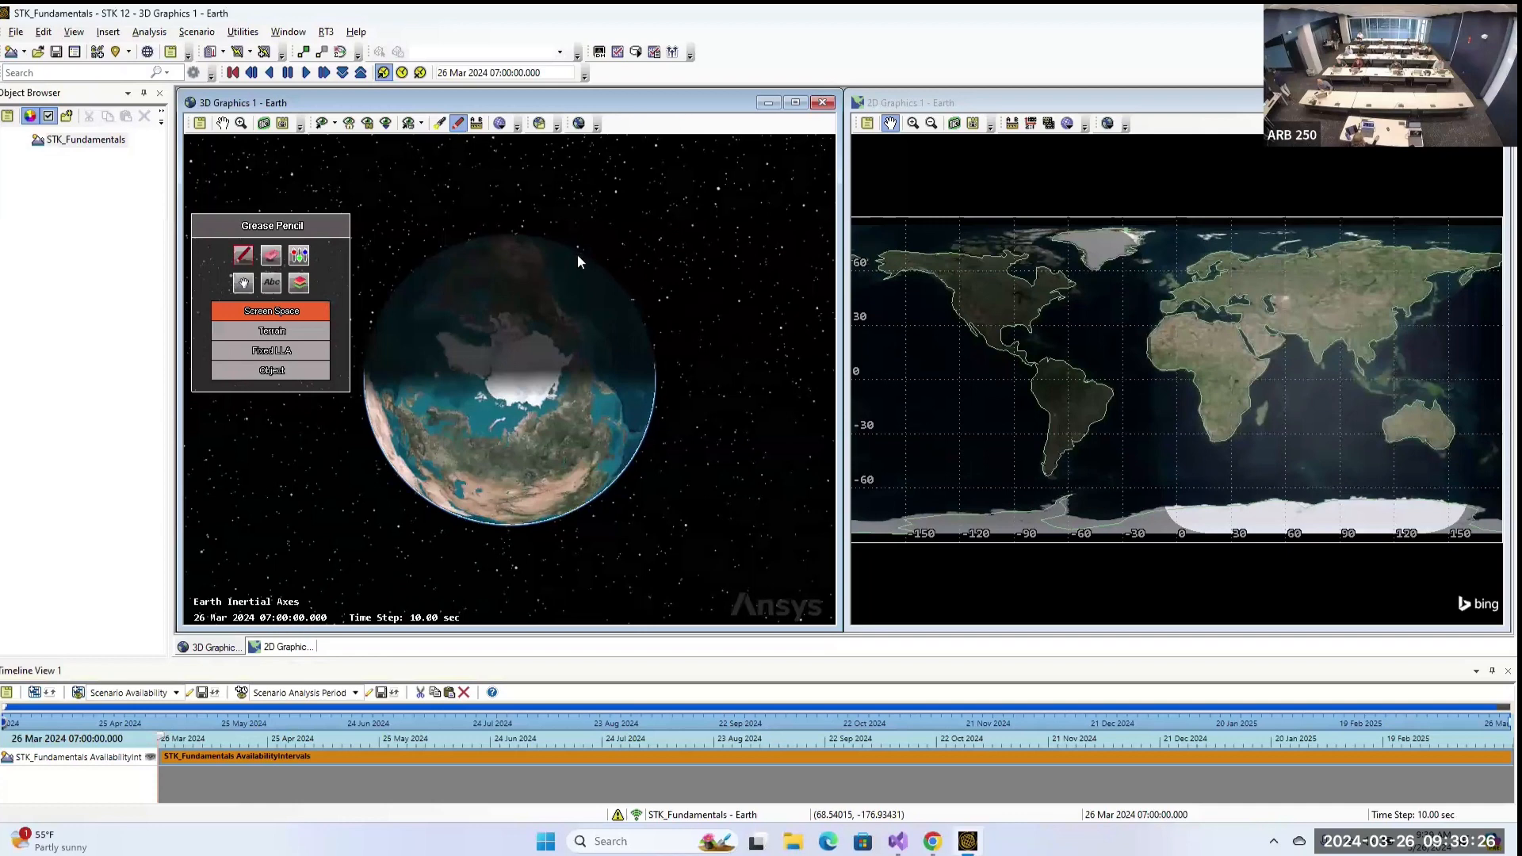
{"action": "mouse_move", "coordinate": [532, 258]}
{"action": "left_mouse_down"}
{"action": "mouse_move", "coordinate": [463, 262]}
{"action": "mouse_move", "coordinate": [561, 312]}
{"action": "left_mouse_up"}
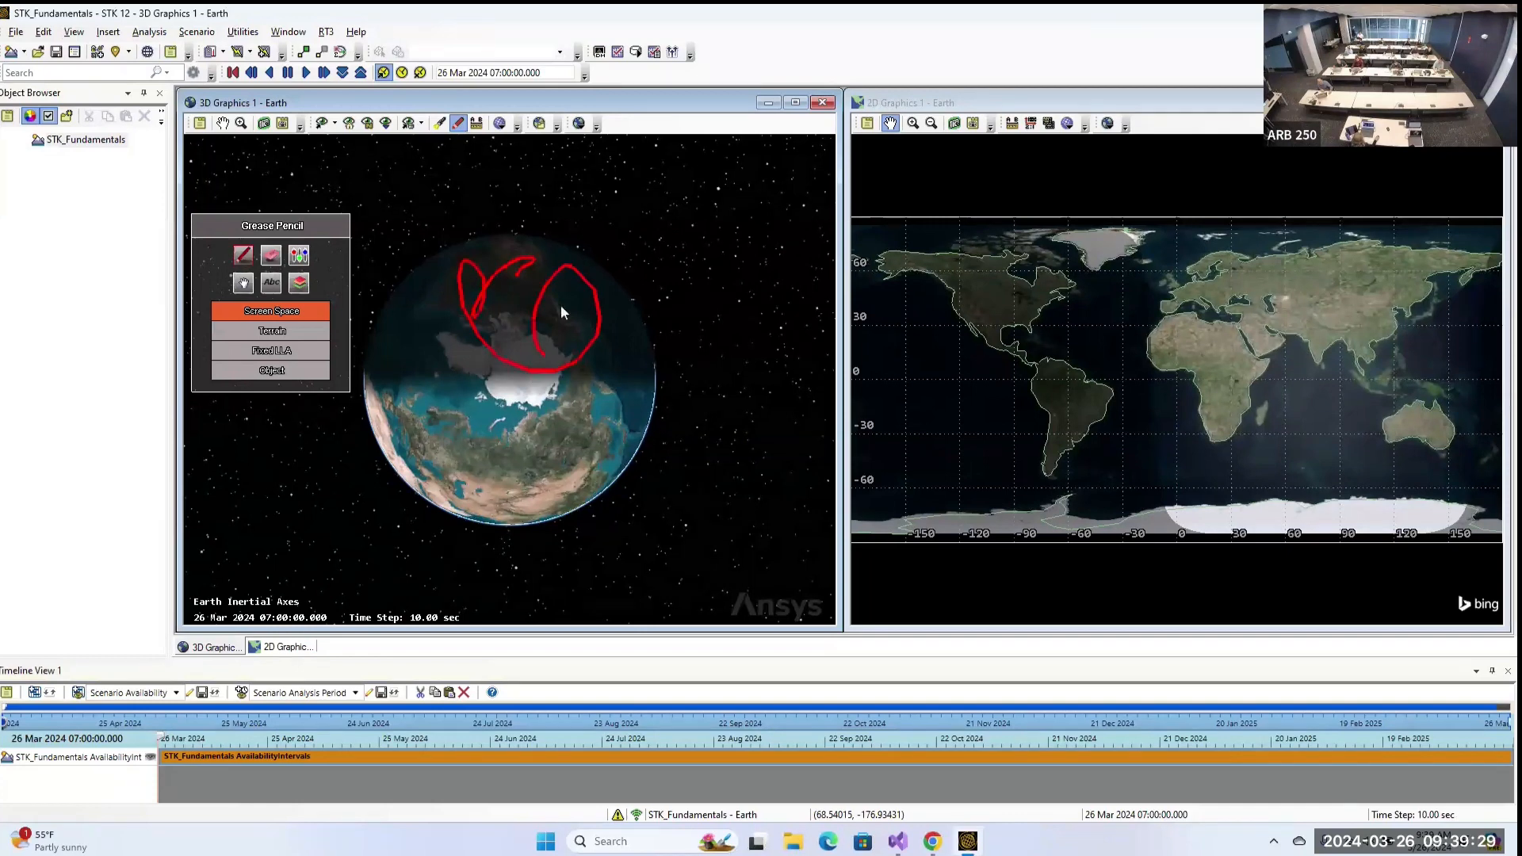
{"action": "left_click", "coordinate": [271, 254]}
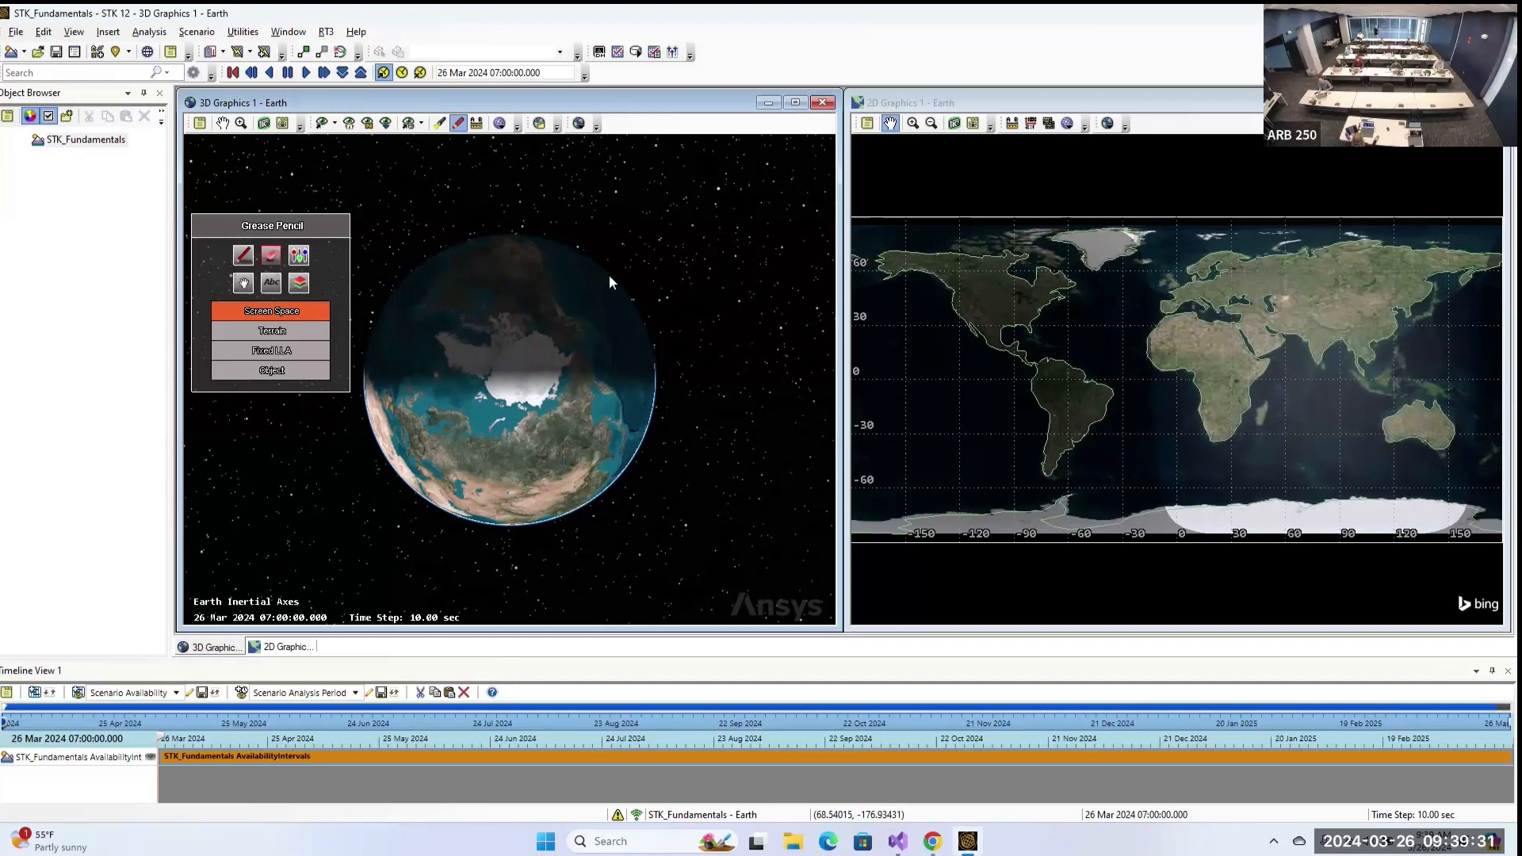
Switch the 3D window's central body to Jupiter, Pluto and Saturn in turn, dismissing the Grease Pencil, and return it to Earth.
{"action": "left_click", "coordinate": [500, 123]}
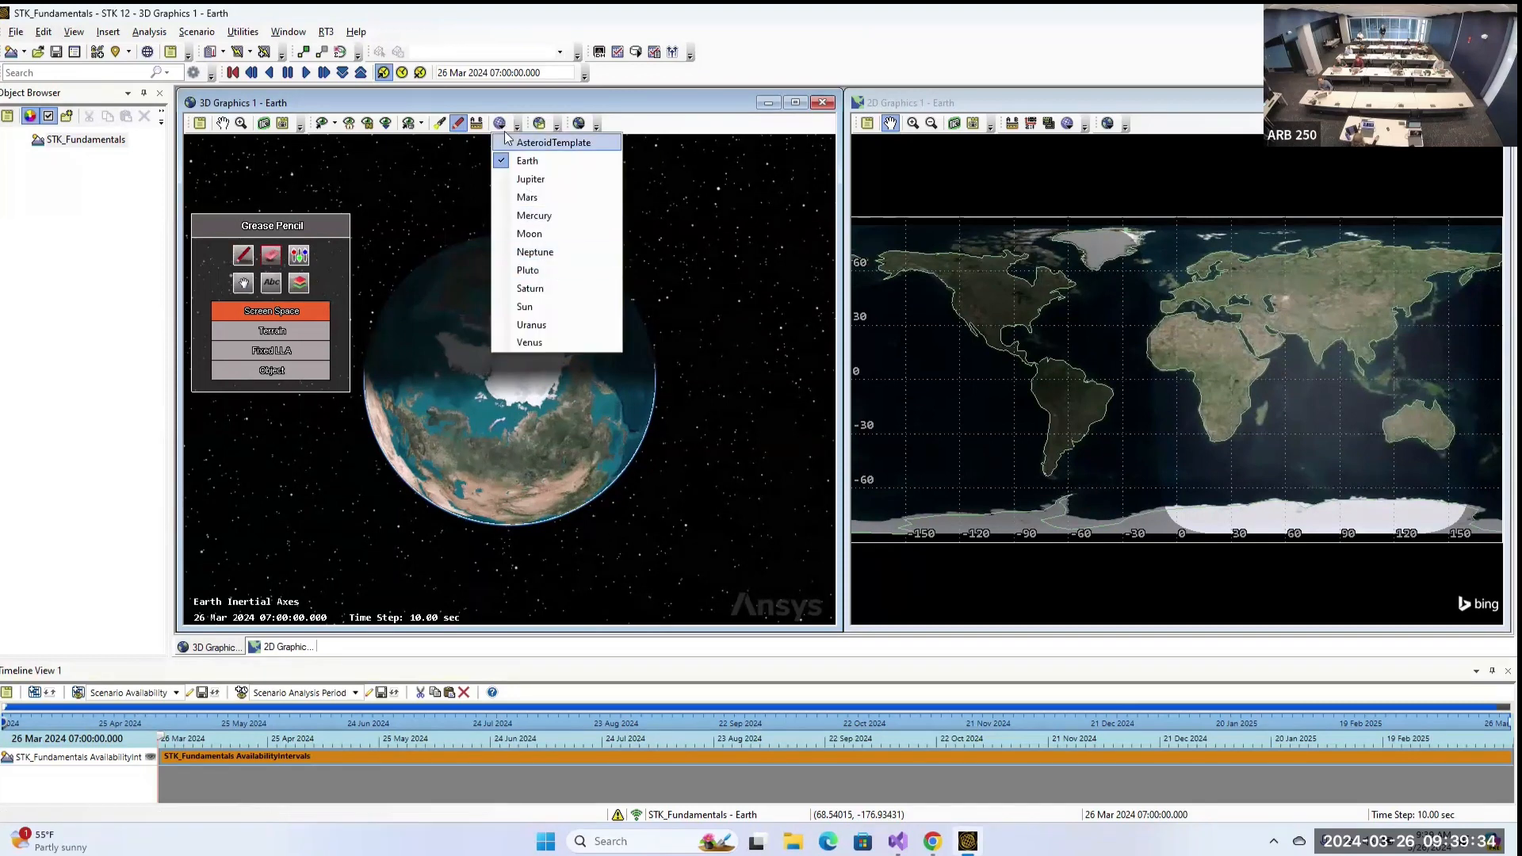
{"action": "left_click", "coordinate": [540, 180]}
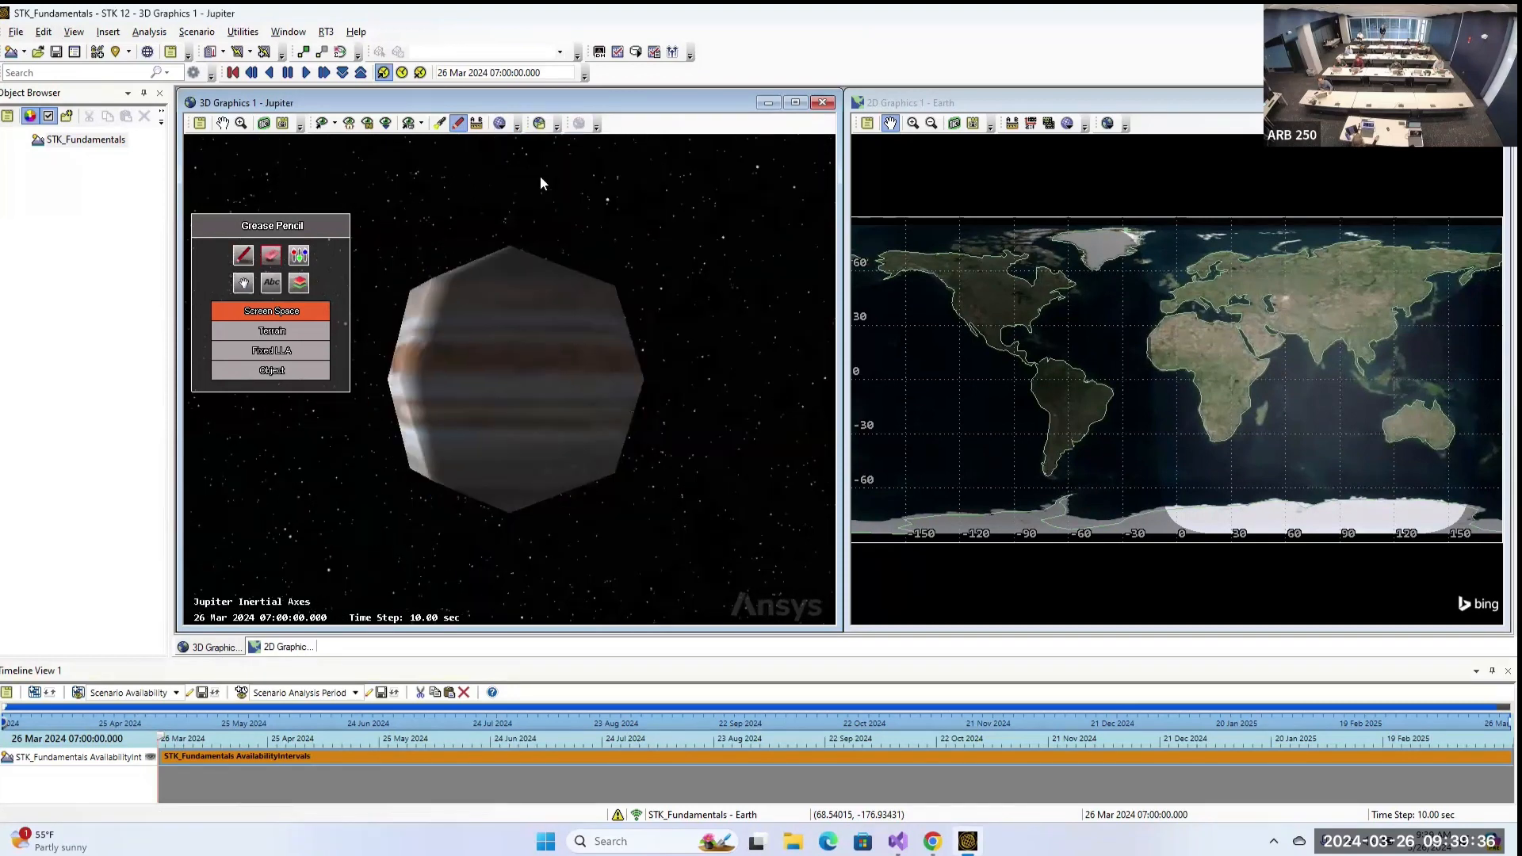
{"action": "left_click", "coordinate": [458, 123]}
{"action": "left_click", "coordinate": [500, 123]}
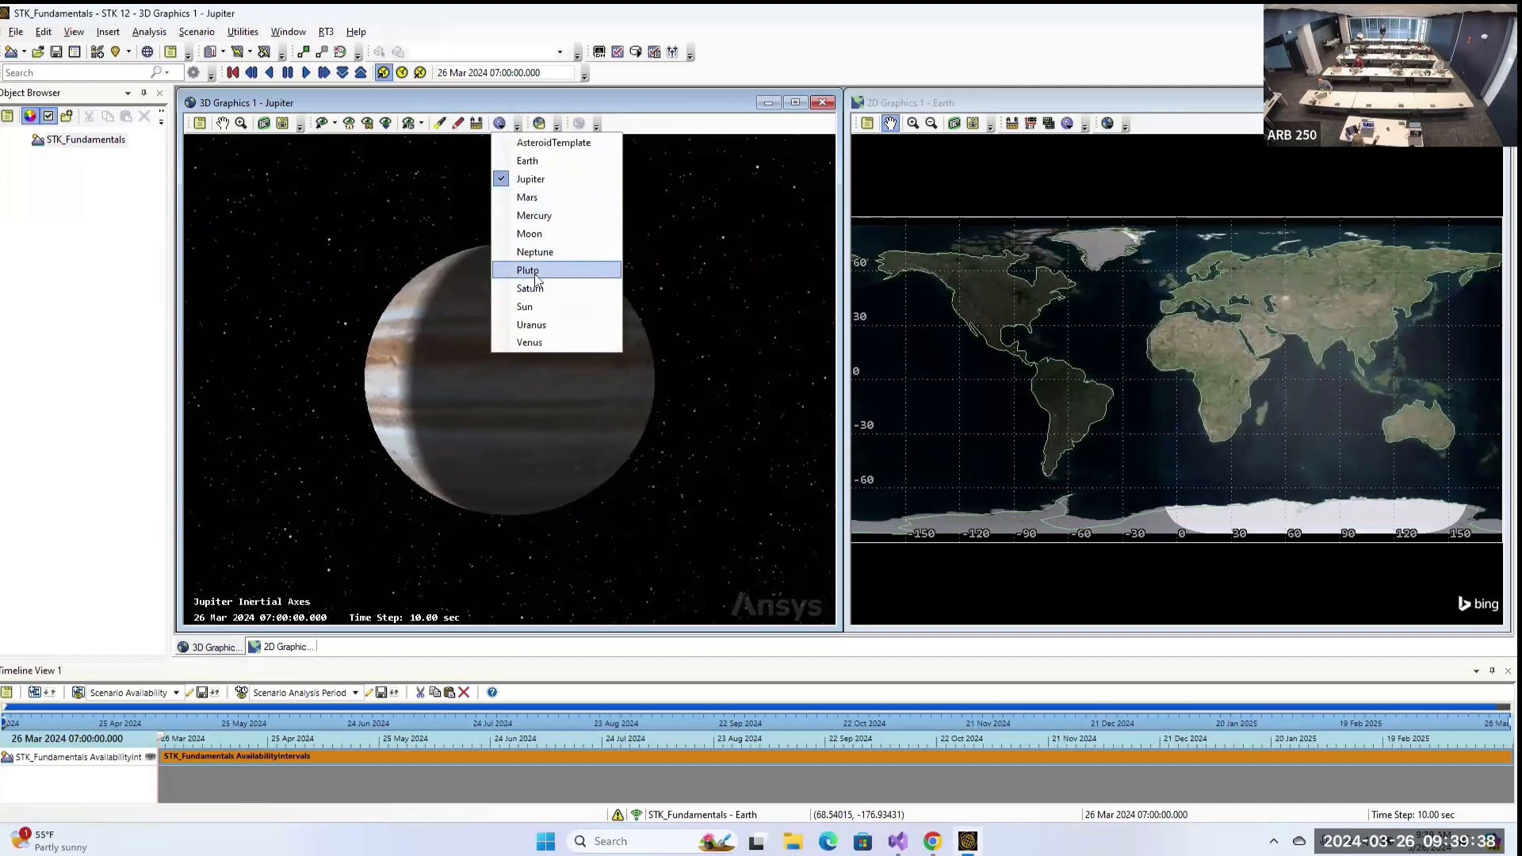
{"action": "left_click", "coordinate": [533, 270]}
{"action": "left_click", "coordinate": [499, 124]}
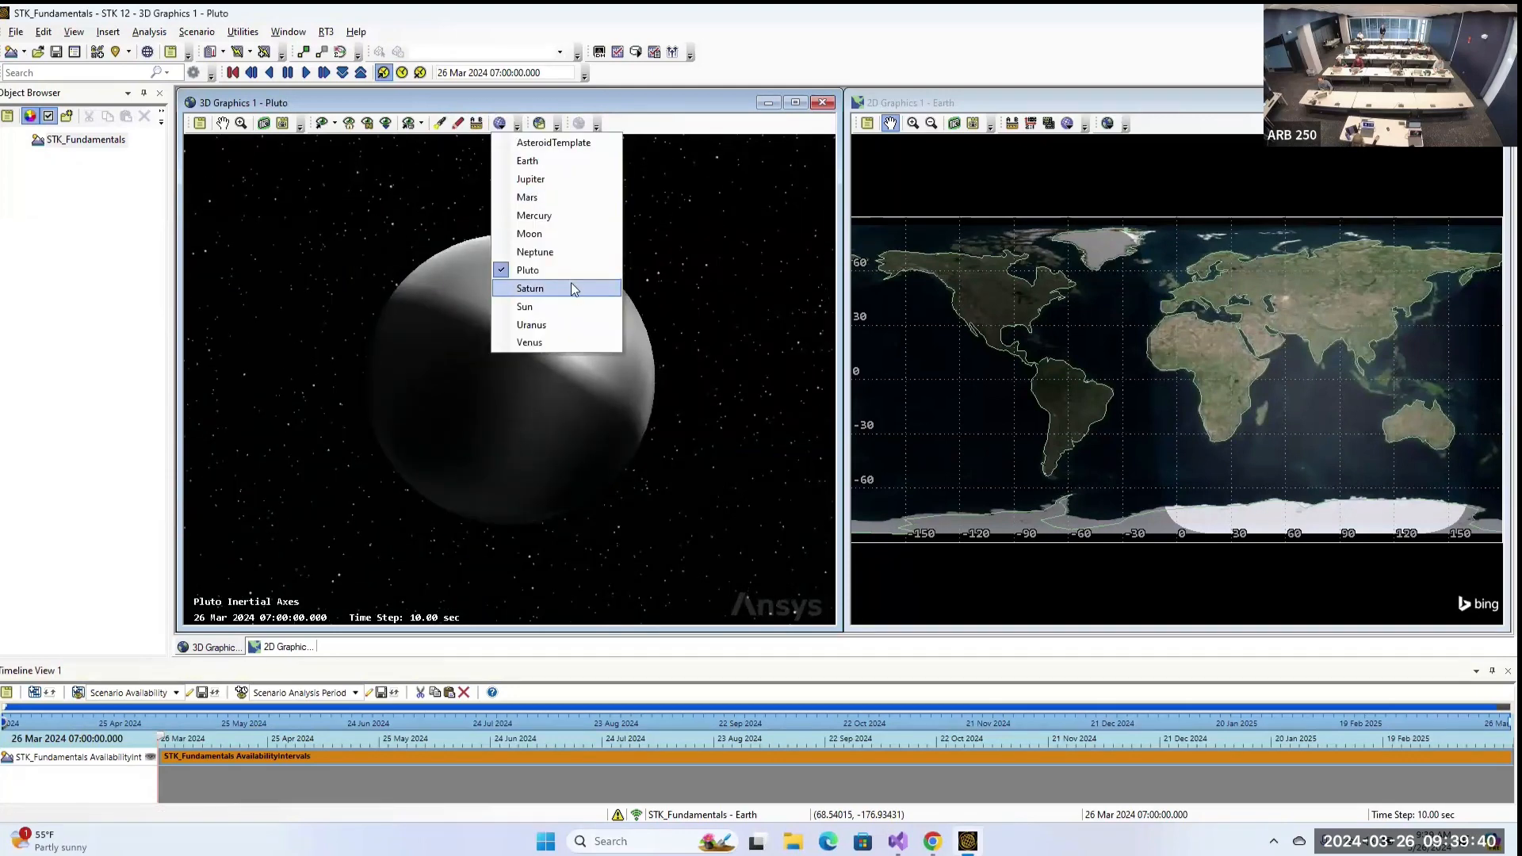
{"action": "left_click", "coordinate": [571, 286]}
{"action": "left_click", "coordinate": [499, 124]}
{"action": "left_click", "coordinate": [524, 161]}
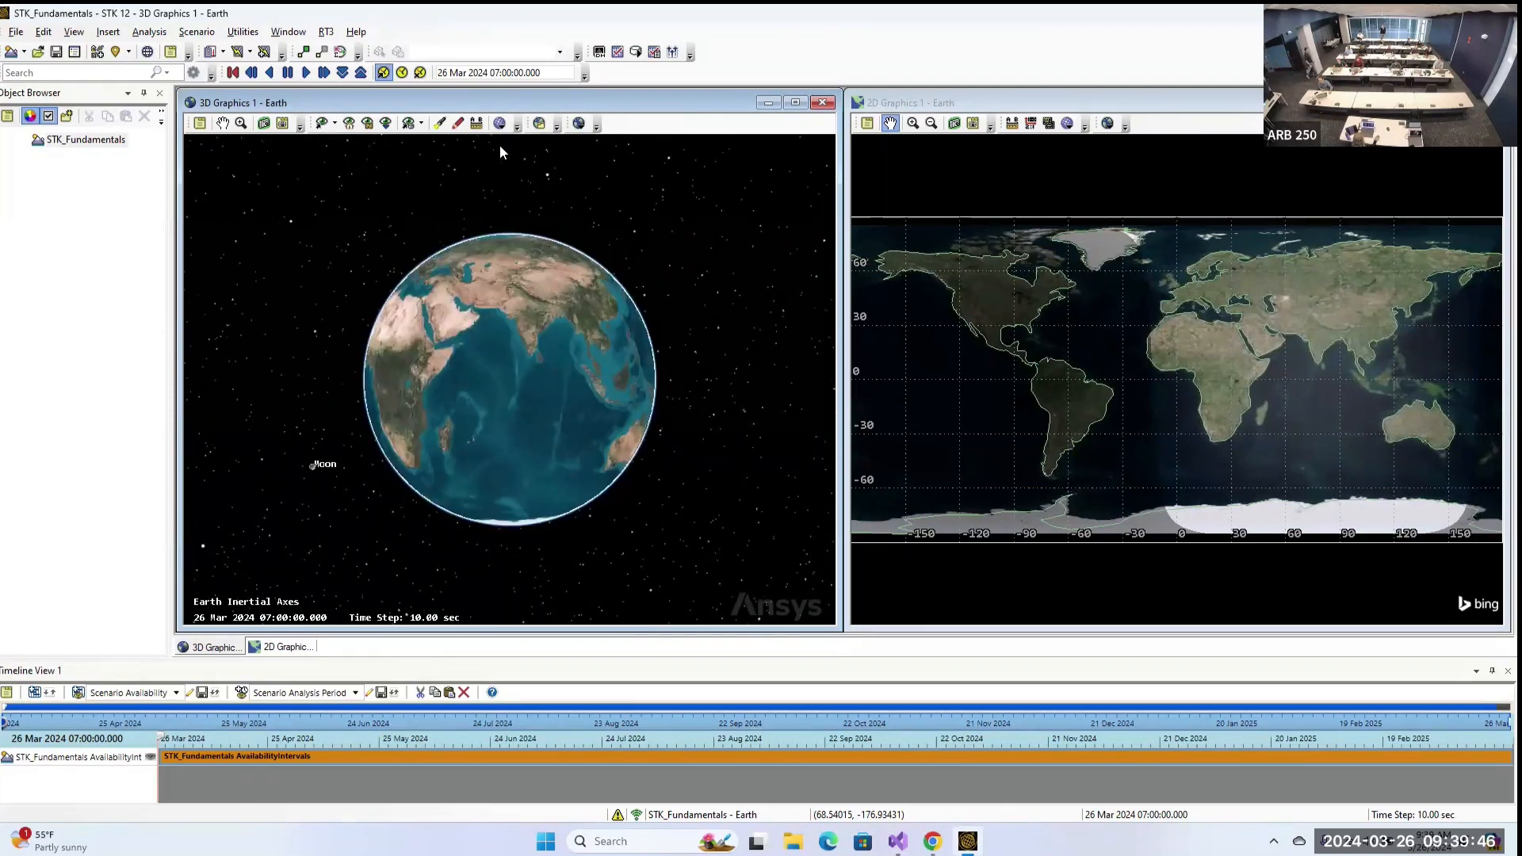
Try measuring the distance between points over North America on the 2D map.
{"action": "left_click", "coordinate": [1013, 126]}
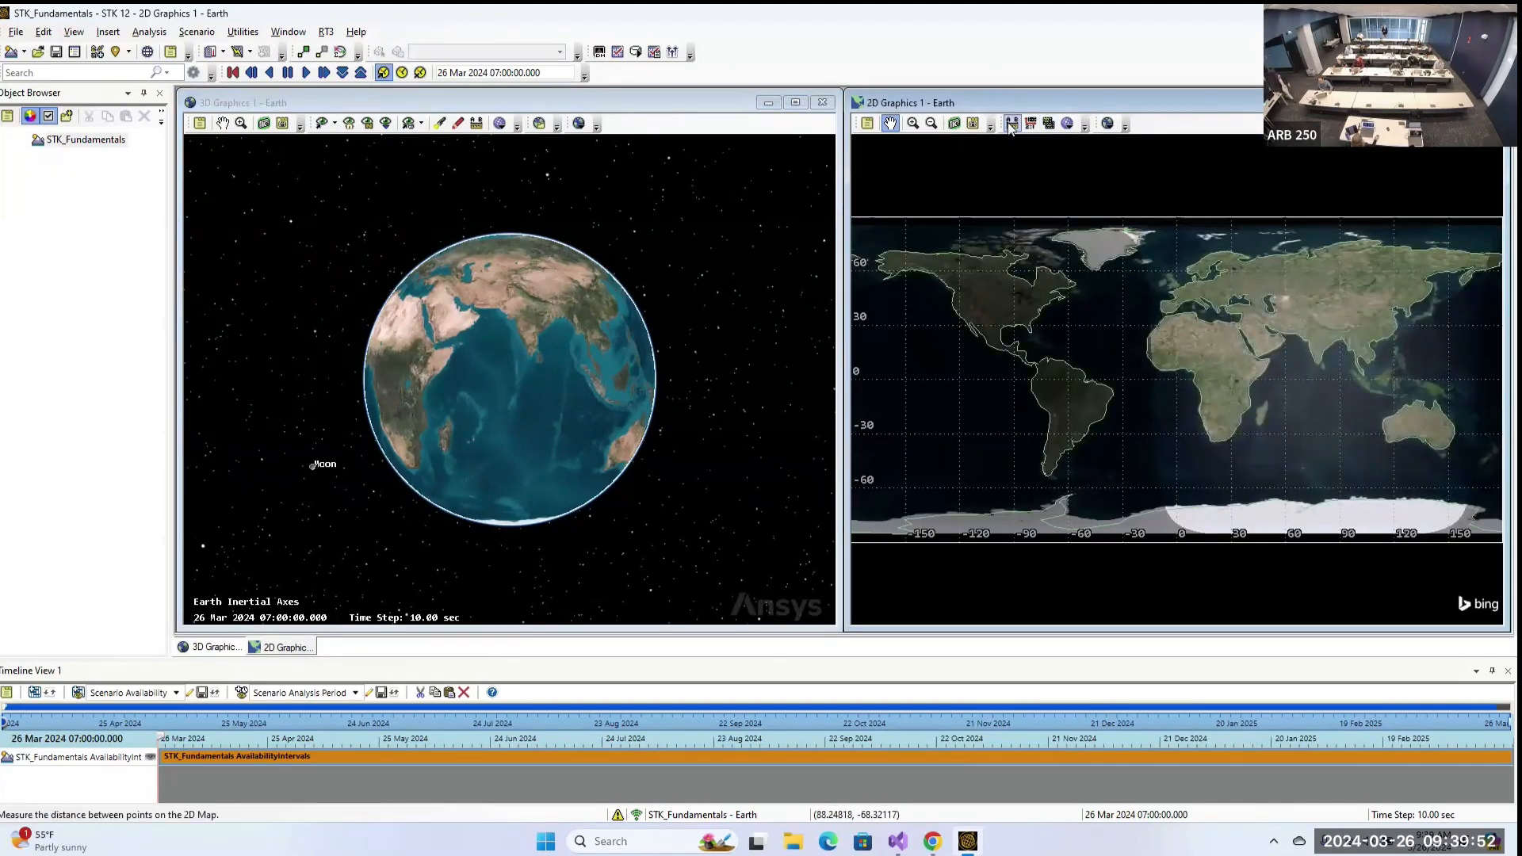
{"action": "mouse_move", "coordinate": [1046, 296]}
{"action": "left_mouse_down"}
{"action": "mouse_move", "coordinate": [1252, 296]}
{"action": "mouse_move", "coordinate": [1046, 296]}
{"action": "left_mouse_up"}
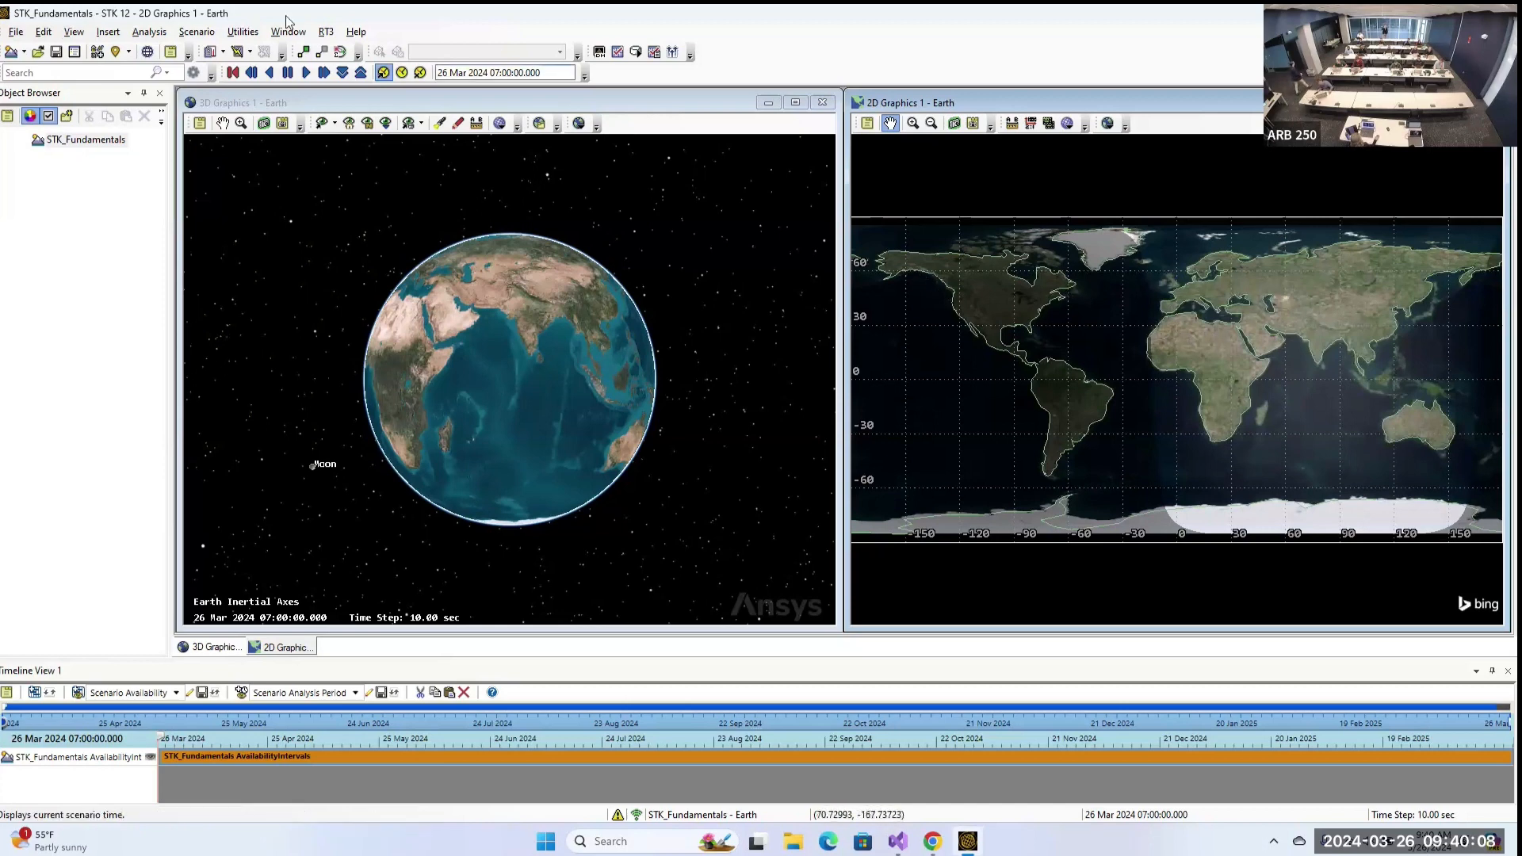
Save the scenario as STK_Fundamentals in its STK_Fundamentals folder, overwriting the existing scenario file.
{"action": "left_click", "coordinate": [11, 35]}
{"action": "left_click", "coordinate": [35, 123]}
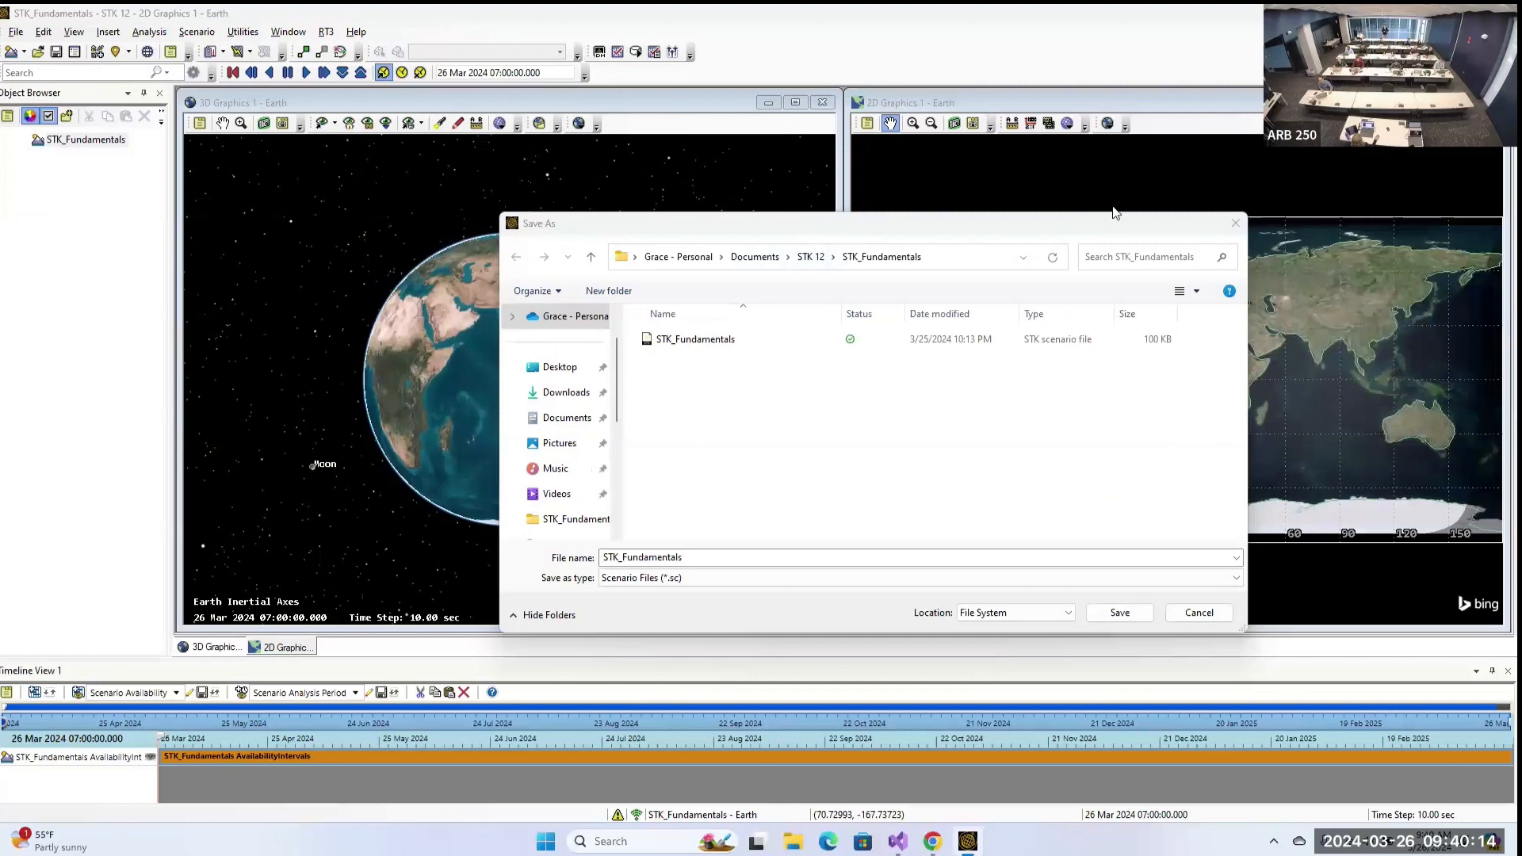
{"action": "left_click", "coordinate": [1117, 613]}
{"action": "left_click", "coordinate": [808, 421]}
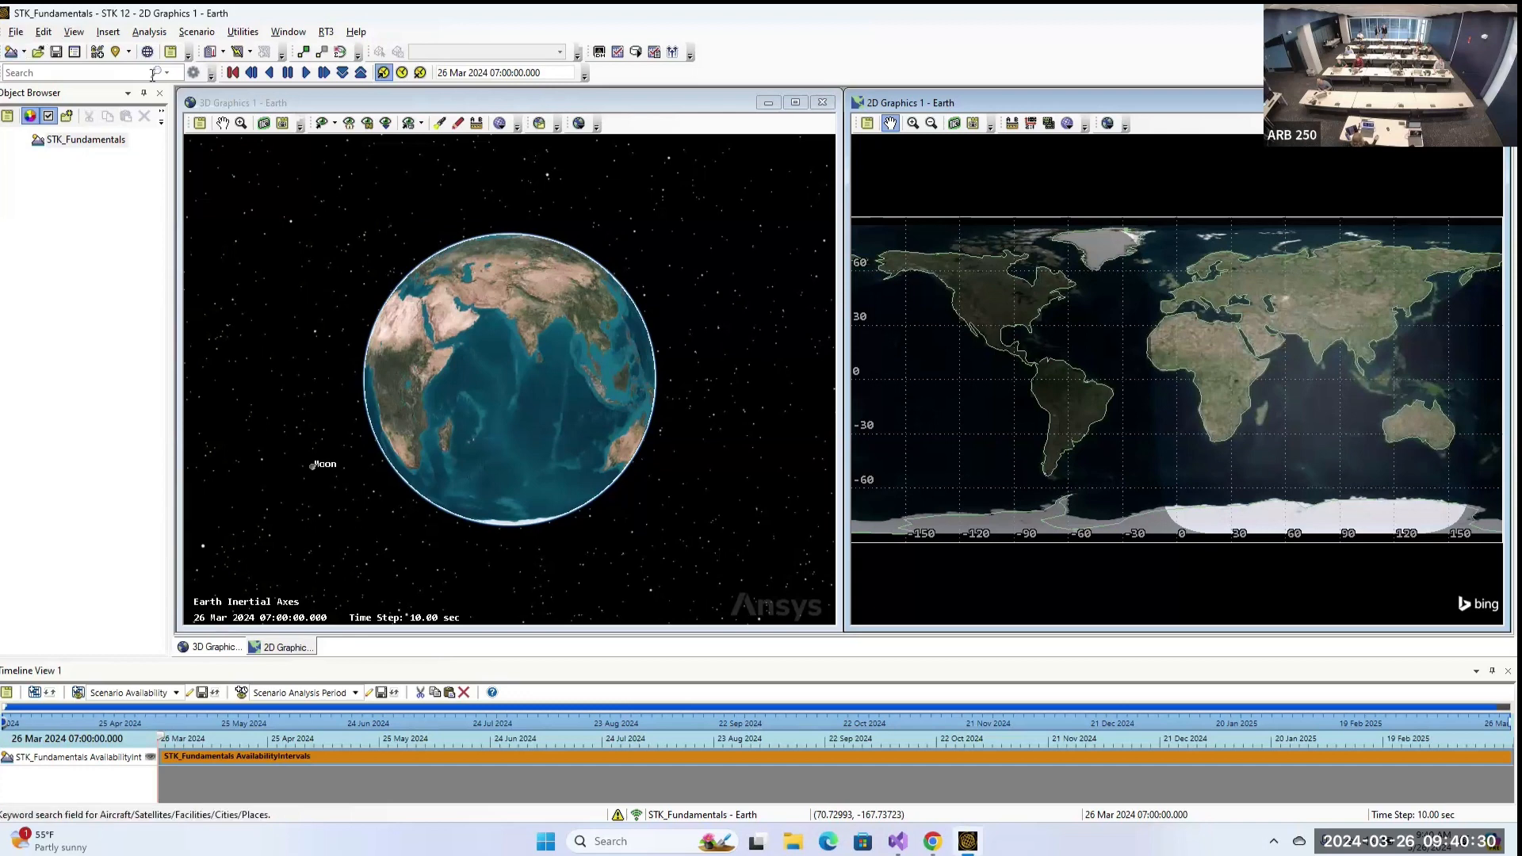
Open the STK_Fundamentals scenario's properties, review the Basic Time, Units and 2D Graphics Global Attributes pages, and close them.
{"action": "left_click", "coordinate": [88, 141]}
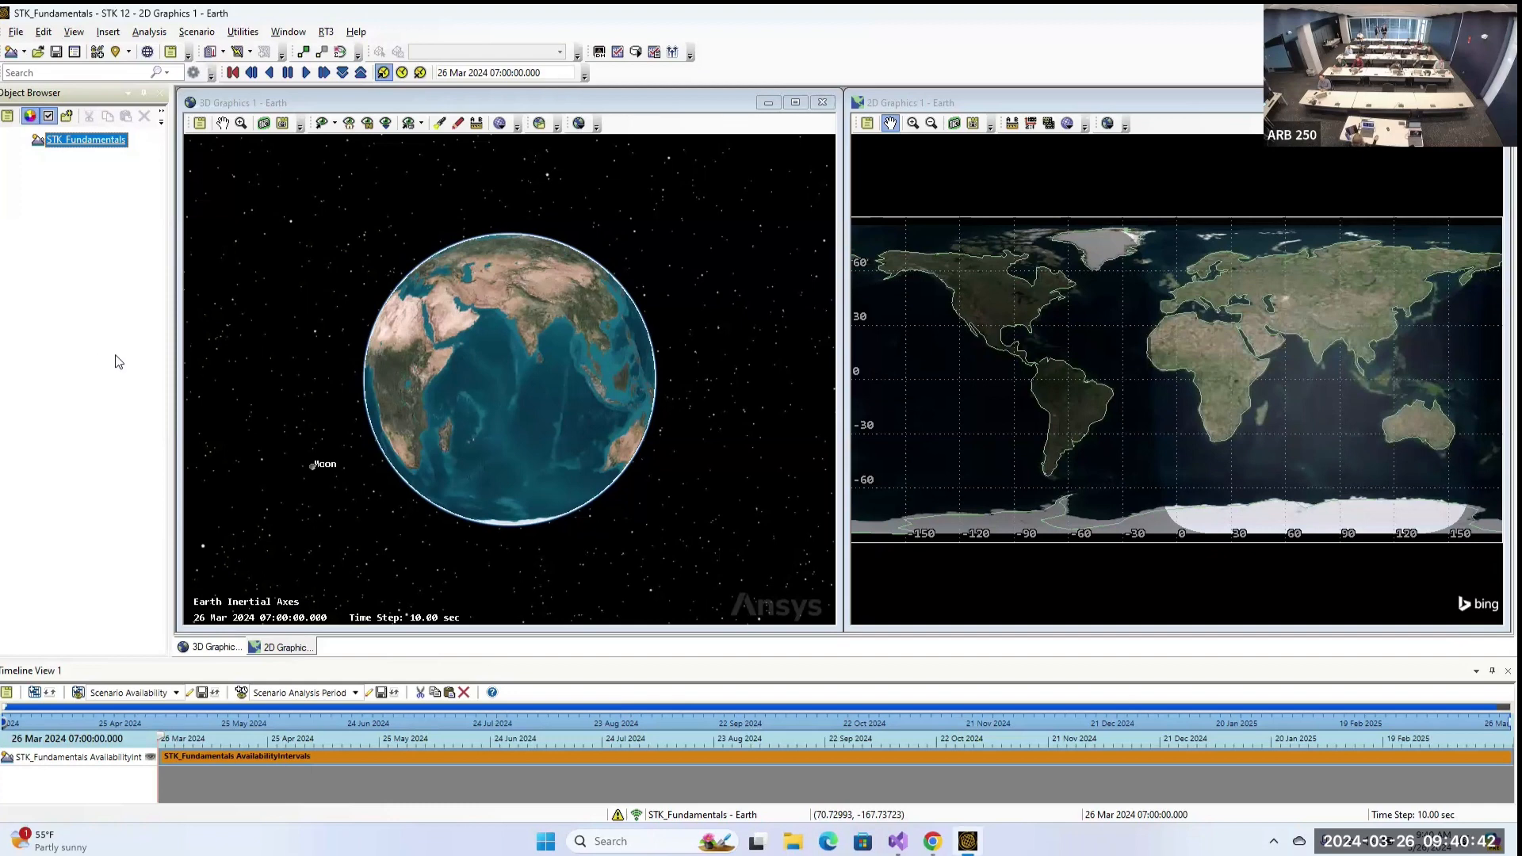
{"action": "double_click", "coordinate": [102, 139]}
{"action": "right_click", "coordinate": [90, 142]}
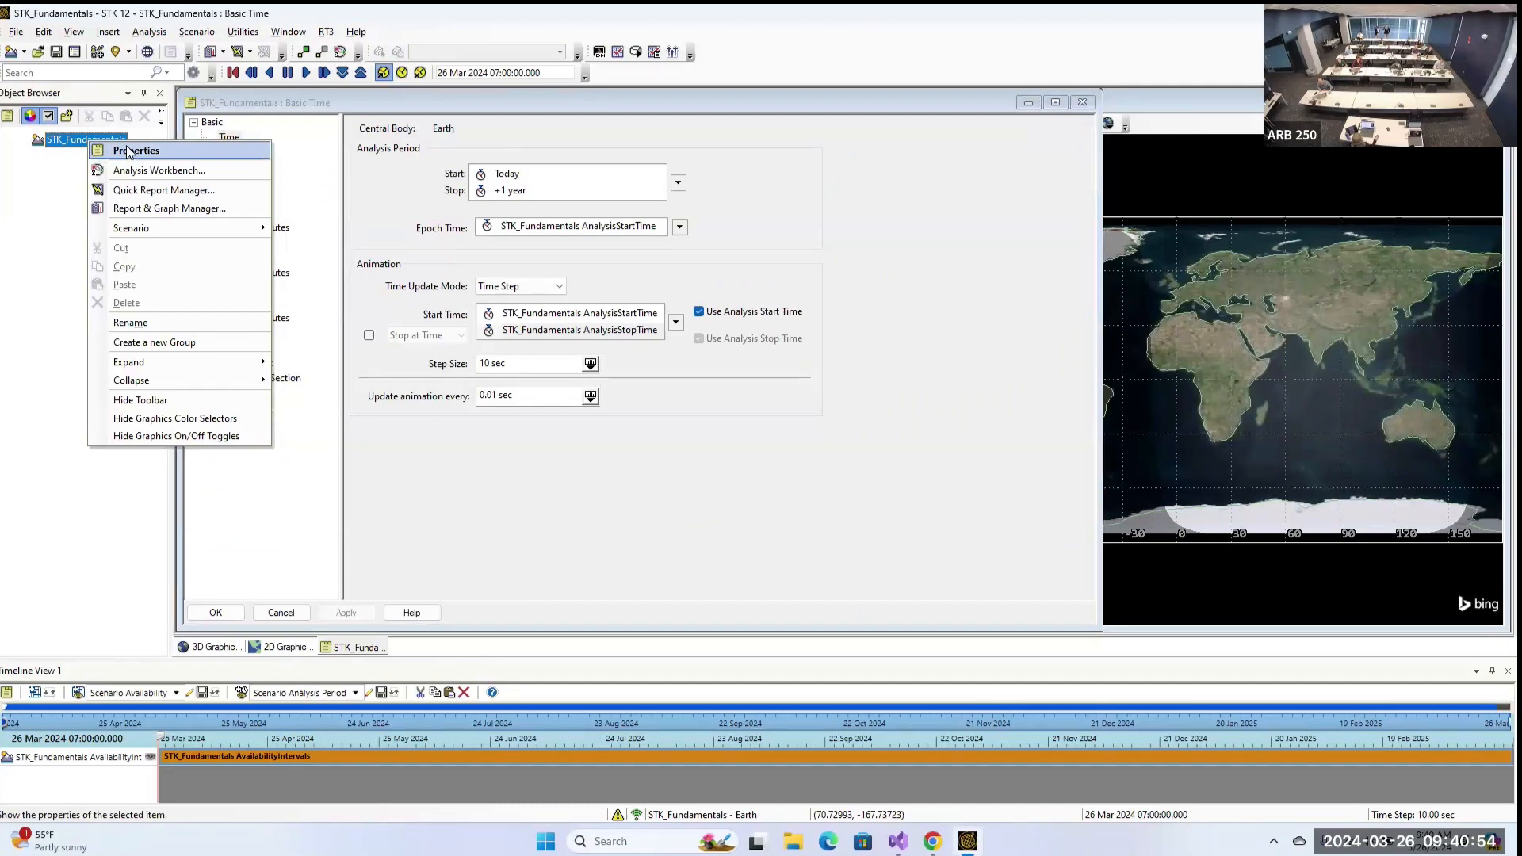
{"action": "left_click", "coordinate": [561, 128]}
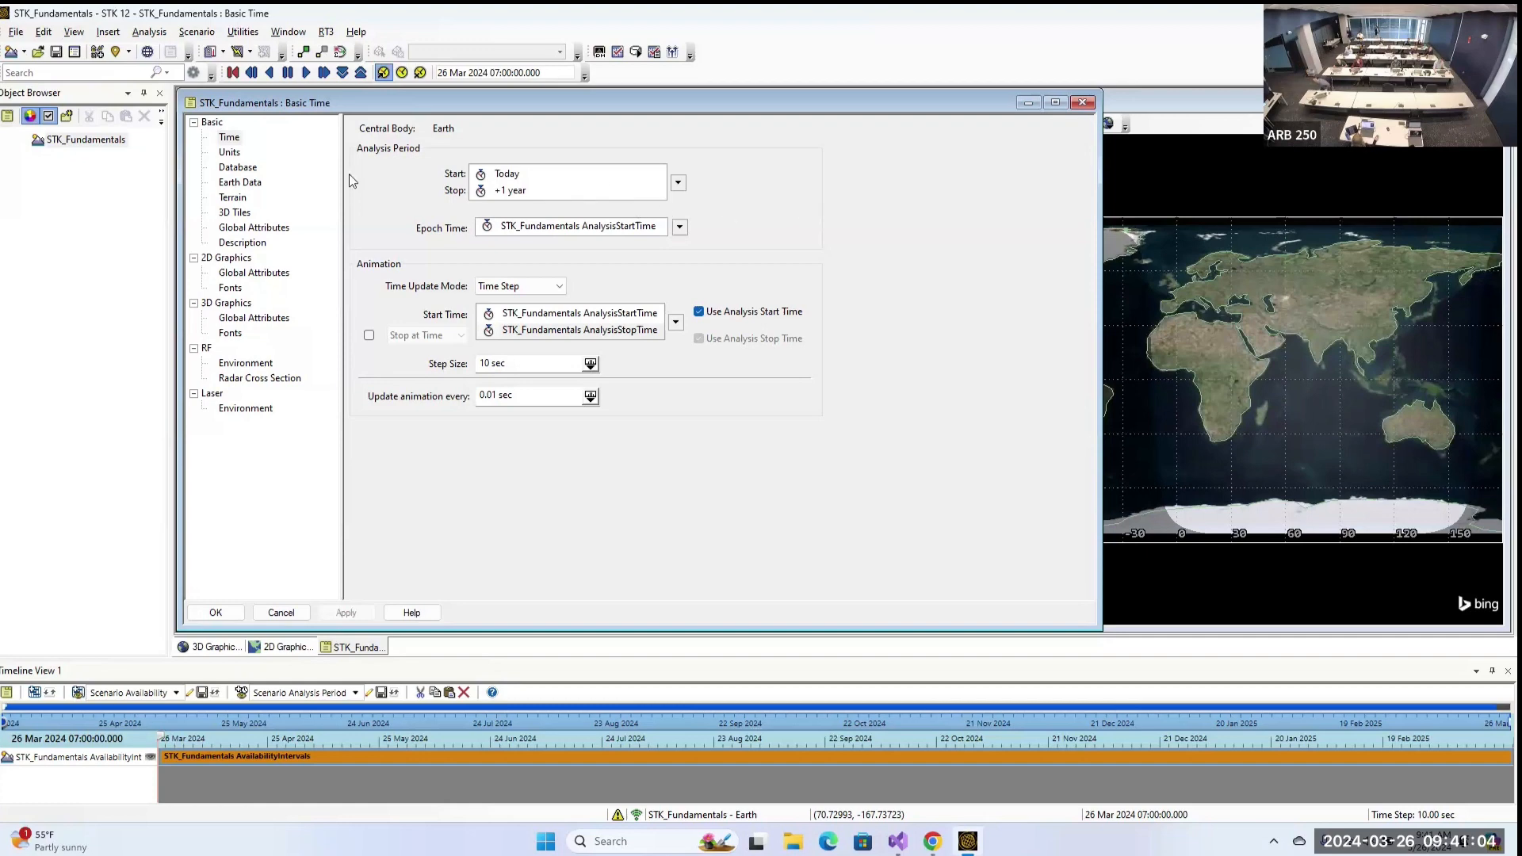
{"action": "left_click", "coordinate": [230, 153]}
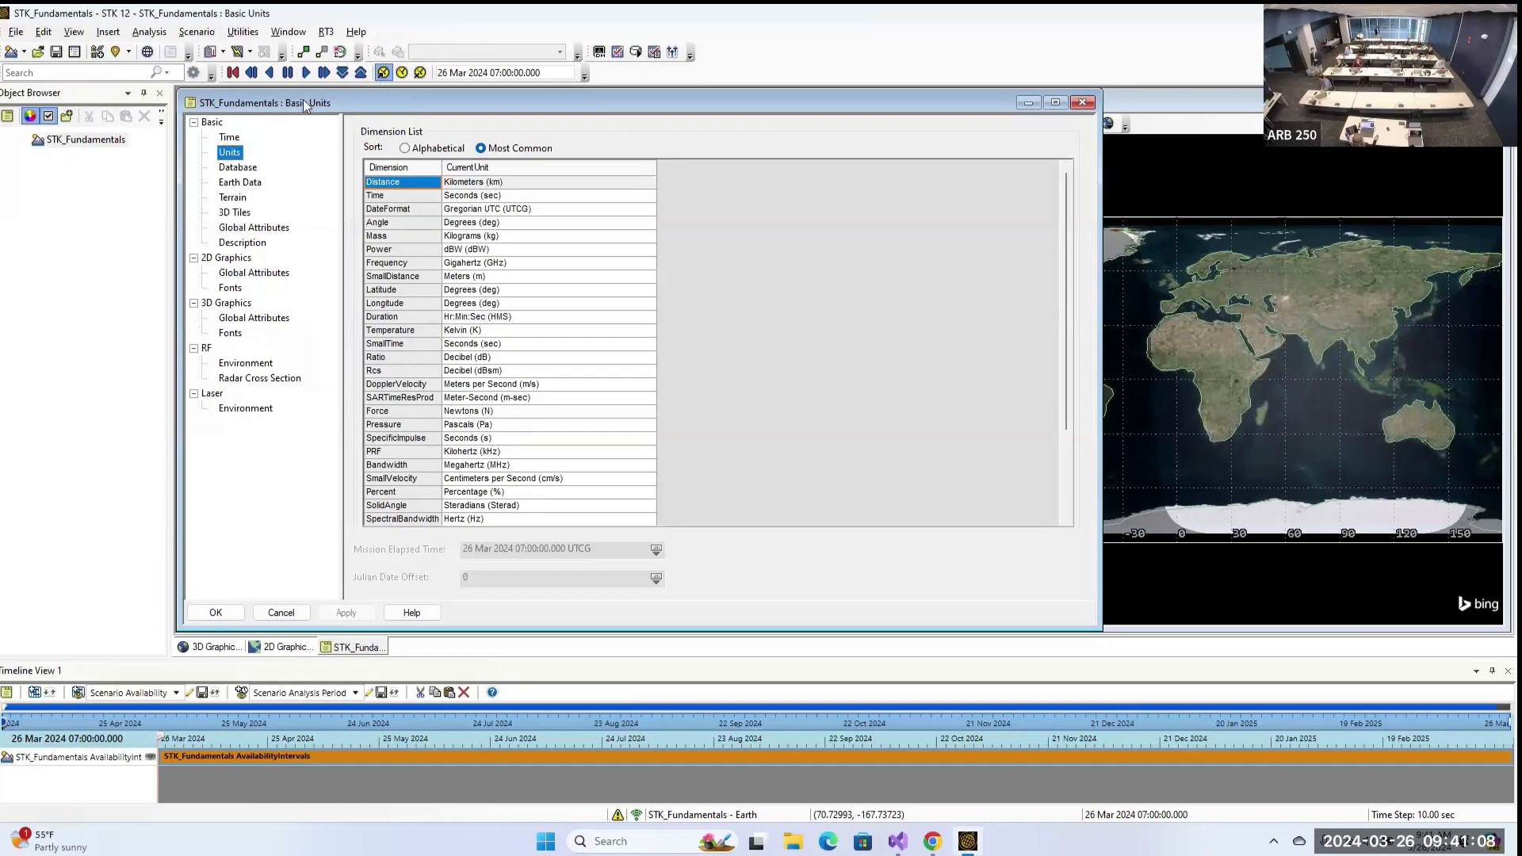
{"action": "left_click", "coordinate": [278, 272]}
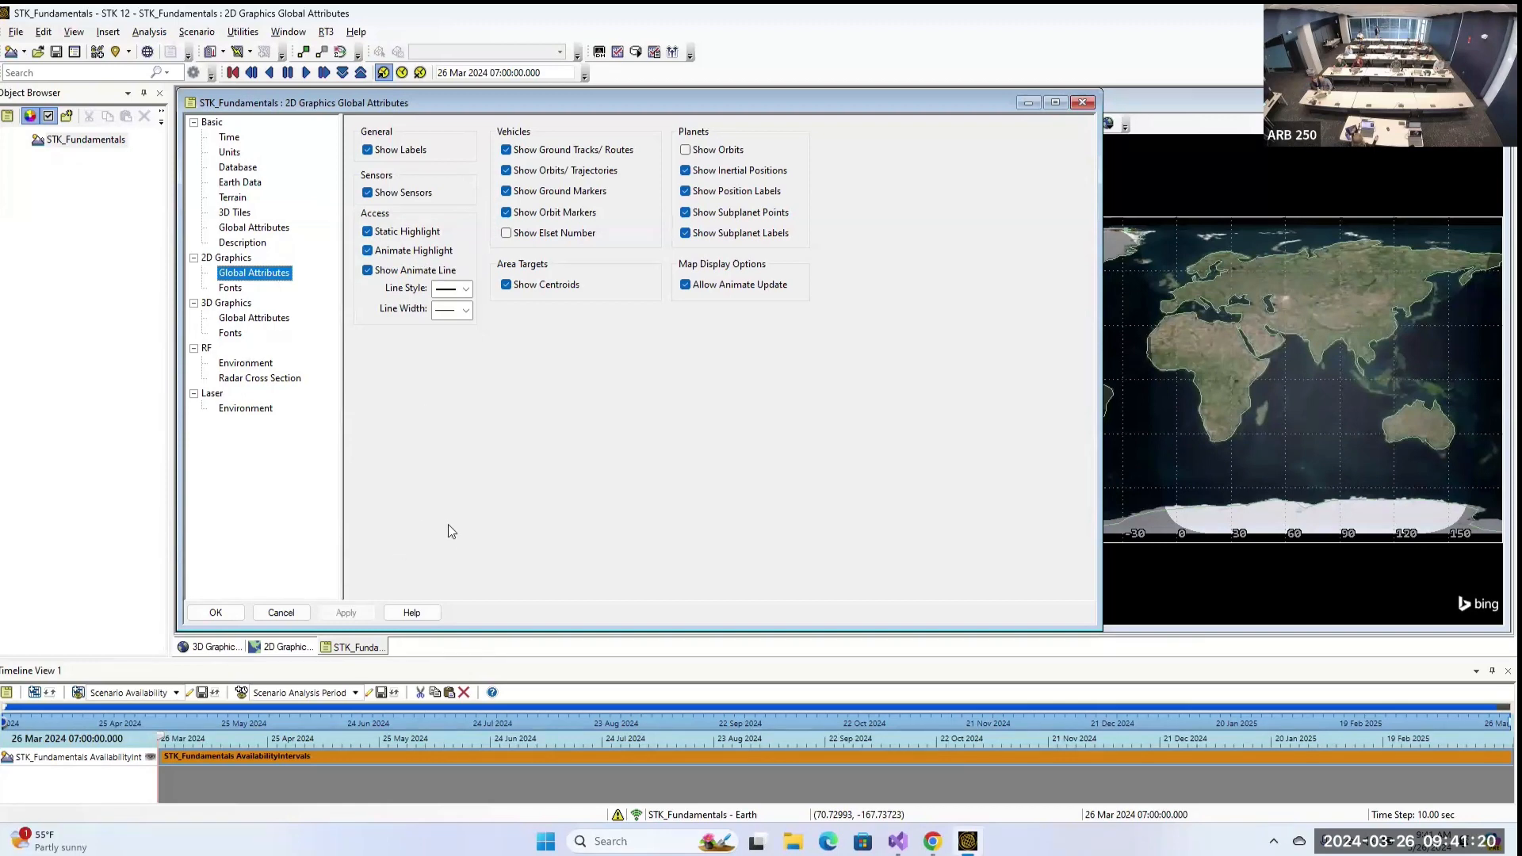
{"action": "left_click", "coordinate": [216, 615]}
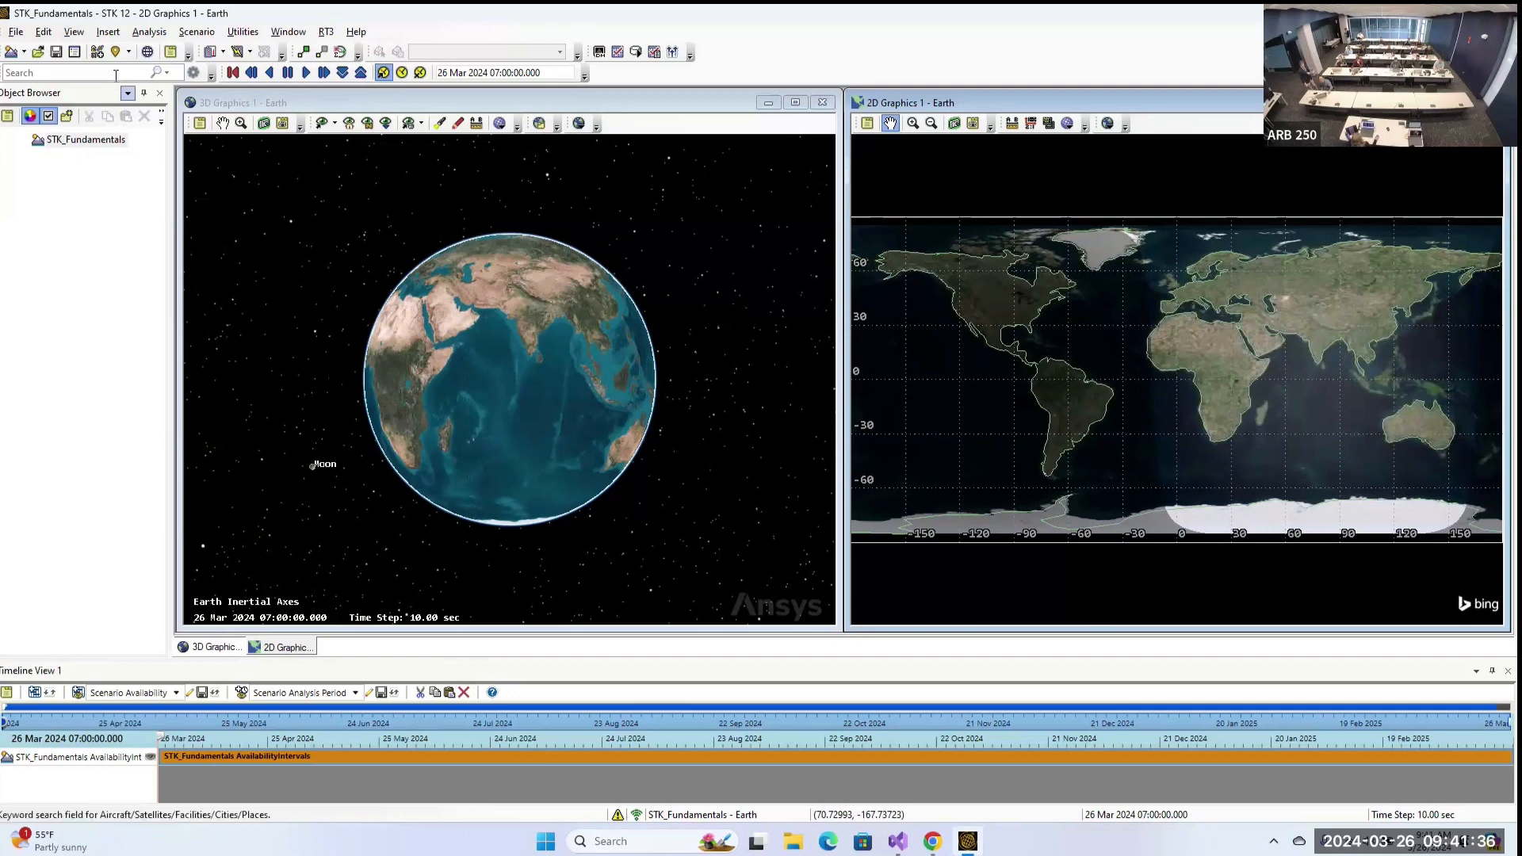
Open the object insertion dialog, select AdvCAT, review the New Object preferences' object and method lists, and cancel the preferences.
{"action": "left_click", "coordinate": [108, 31]}
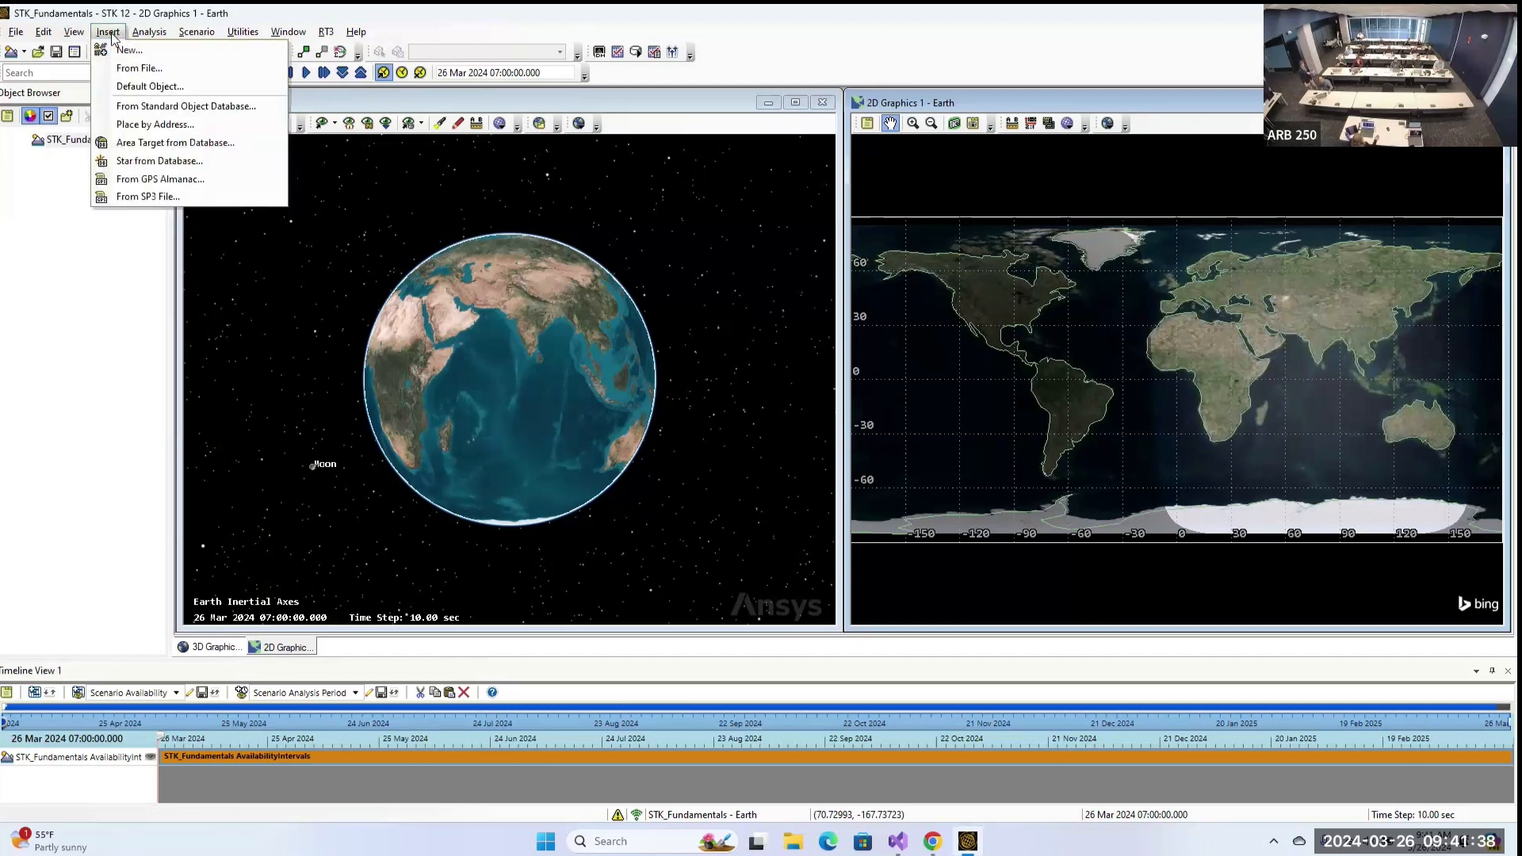
{"action": "left_click", "coordinate": [128, 50]}
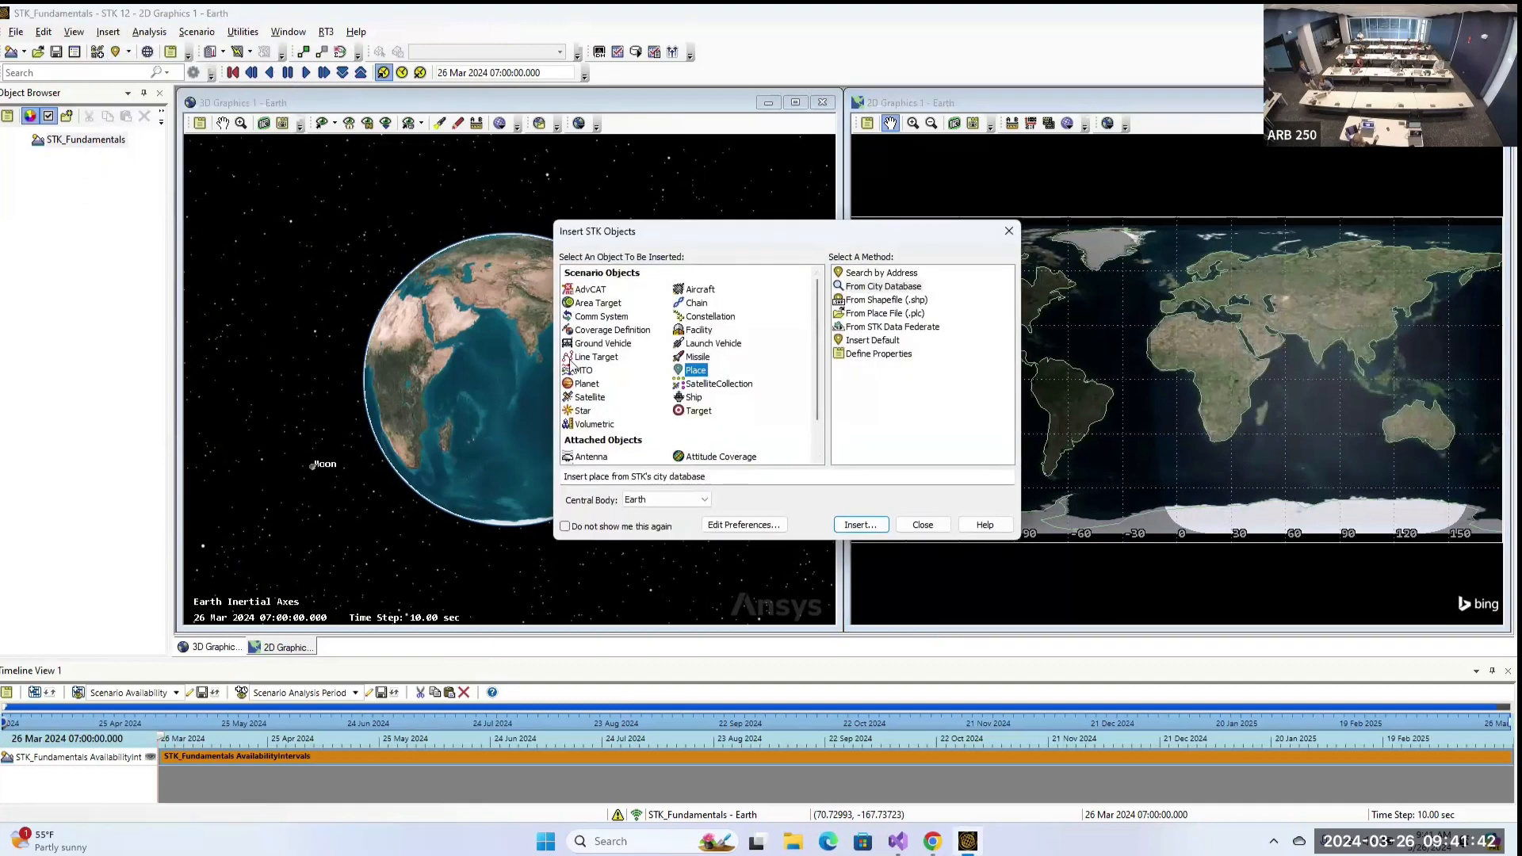
{"action": "scroll", "coordinate": [642, 345], "scroll_direction": "down", "scroll_amount": 1}
{"action": "scroll", "coordinate": [642, 345], "scroll_direction": "up", "scroll_amount": 1}
{"action": "left_click", "coordinate": [591, 290]}
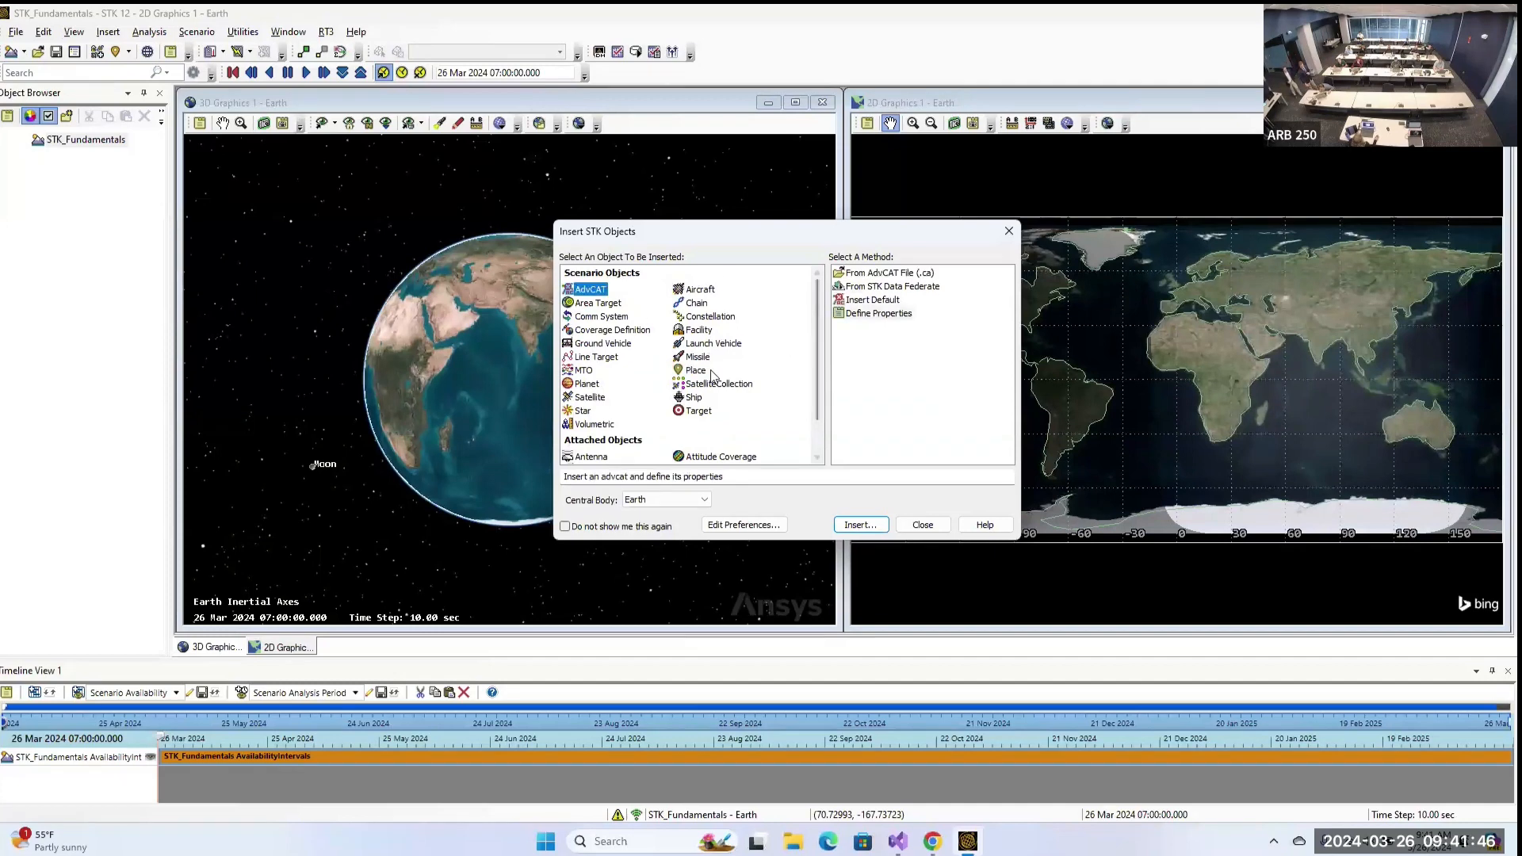
{"action": "left_click", "coordinate": [735, 525]}
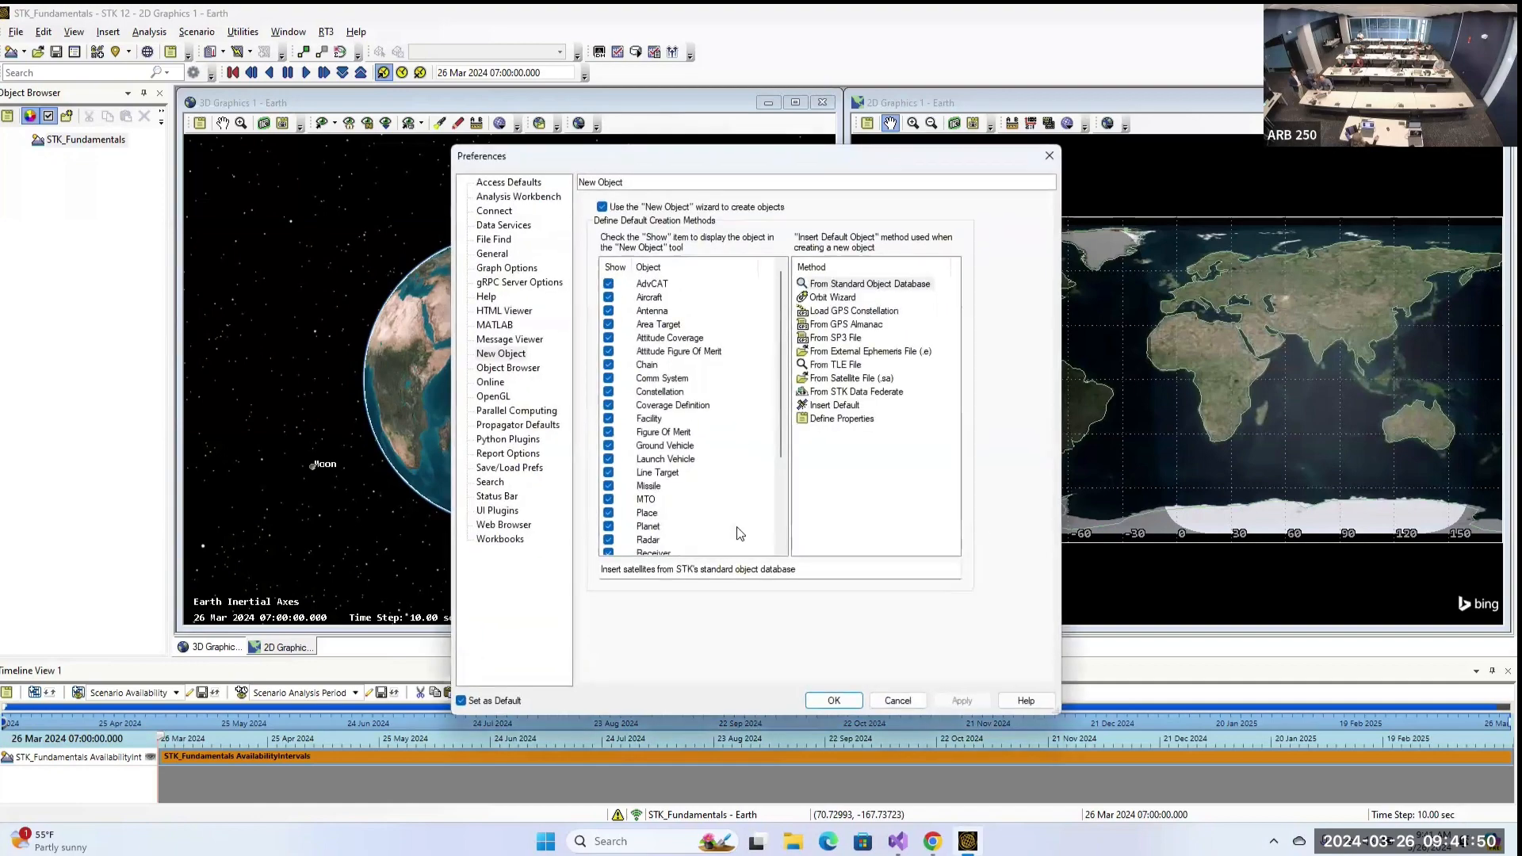
{"action": "scroll", "coordinate": [691, 296], "scroll_direction": "down", "scroll_amount": 3}
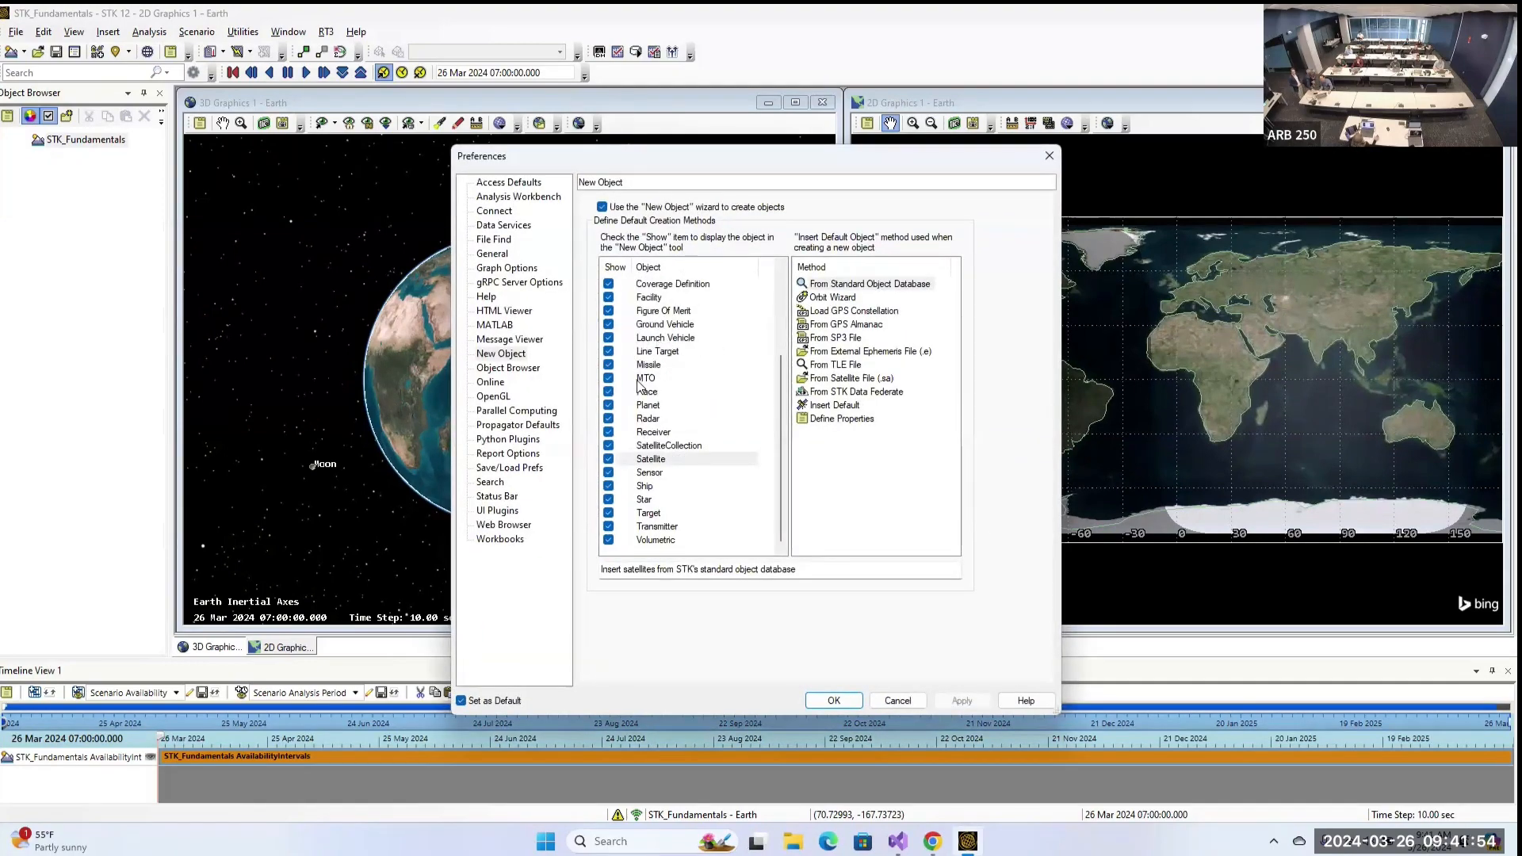
{"action": "scroll", "coordinate": [723, 404], "scroll_direction": "up", "scroll_amount": 1}
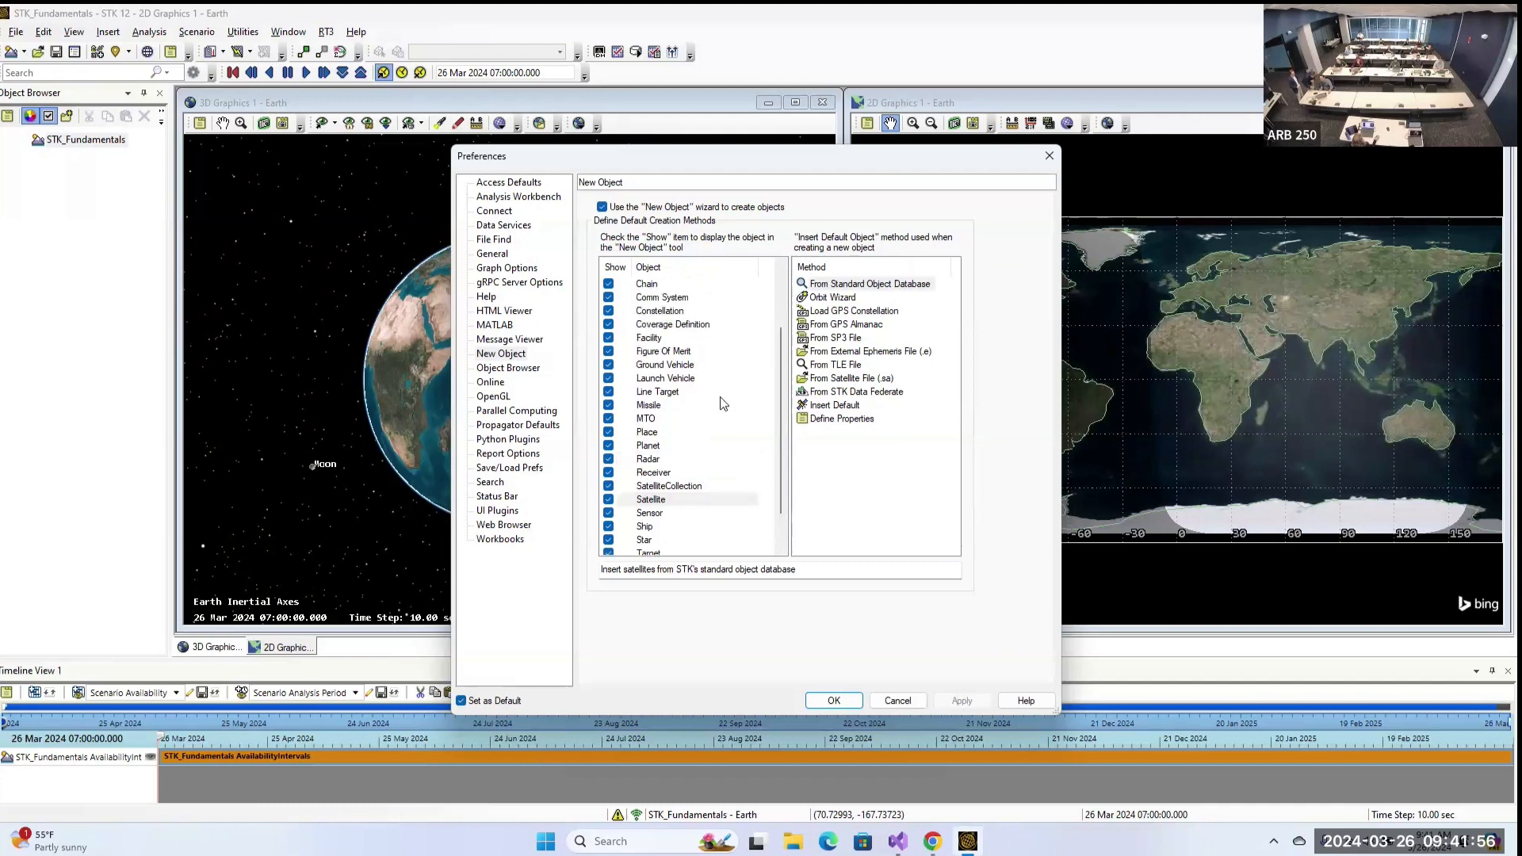
{"action": "scroll", "coordinate": [723, 404], "scroll_direction": "up", "scroll_amount": 2}
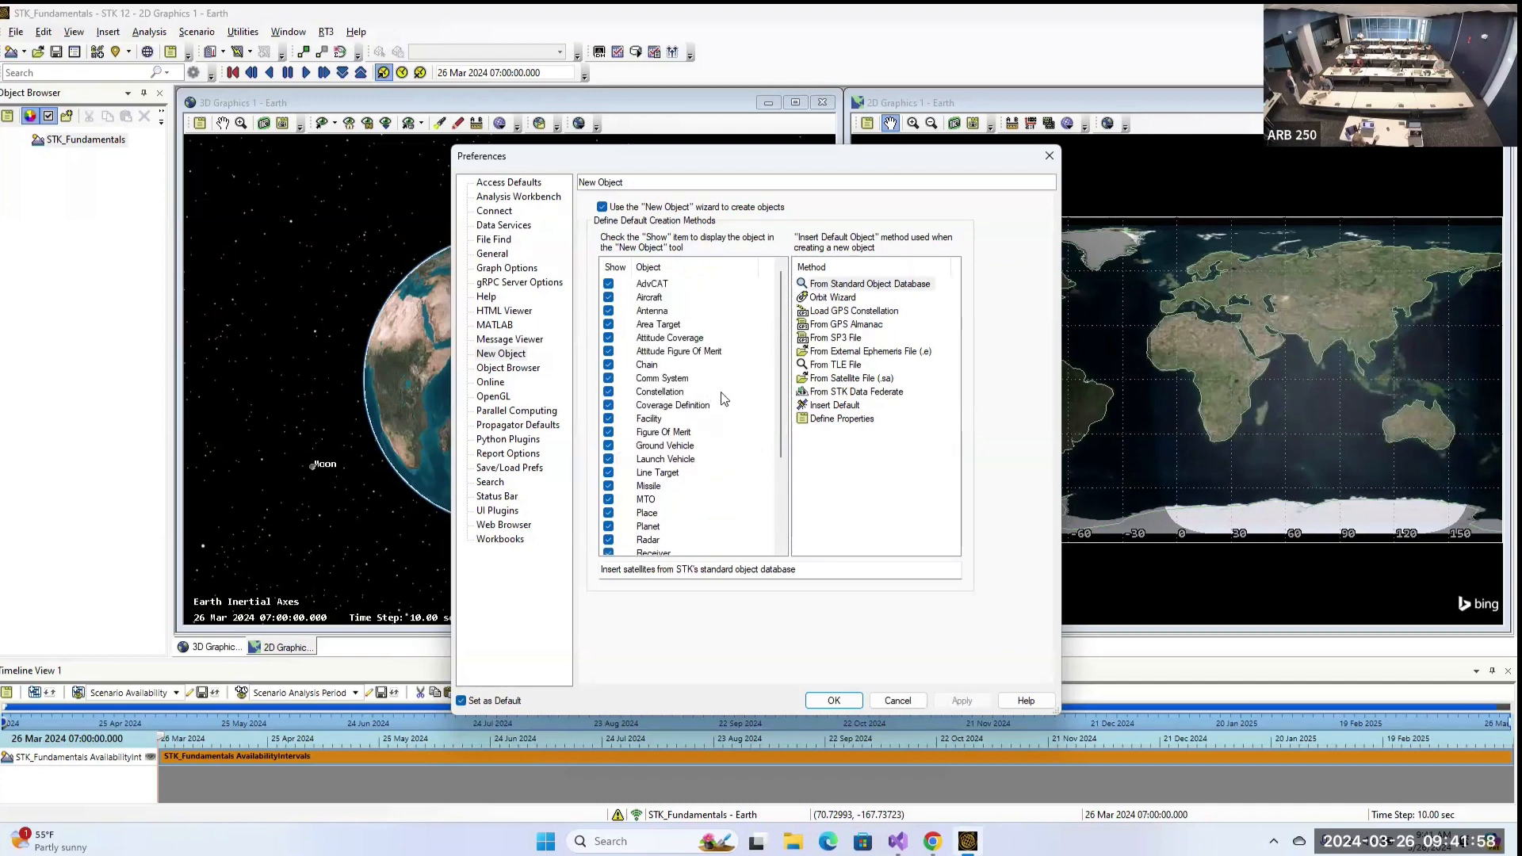
{"action": "left_click", "coordinate": [898, 700]}
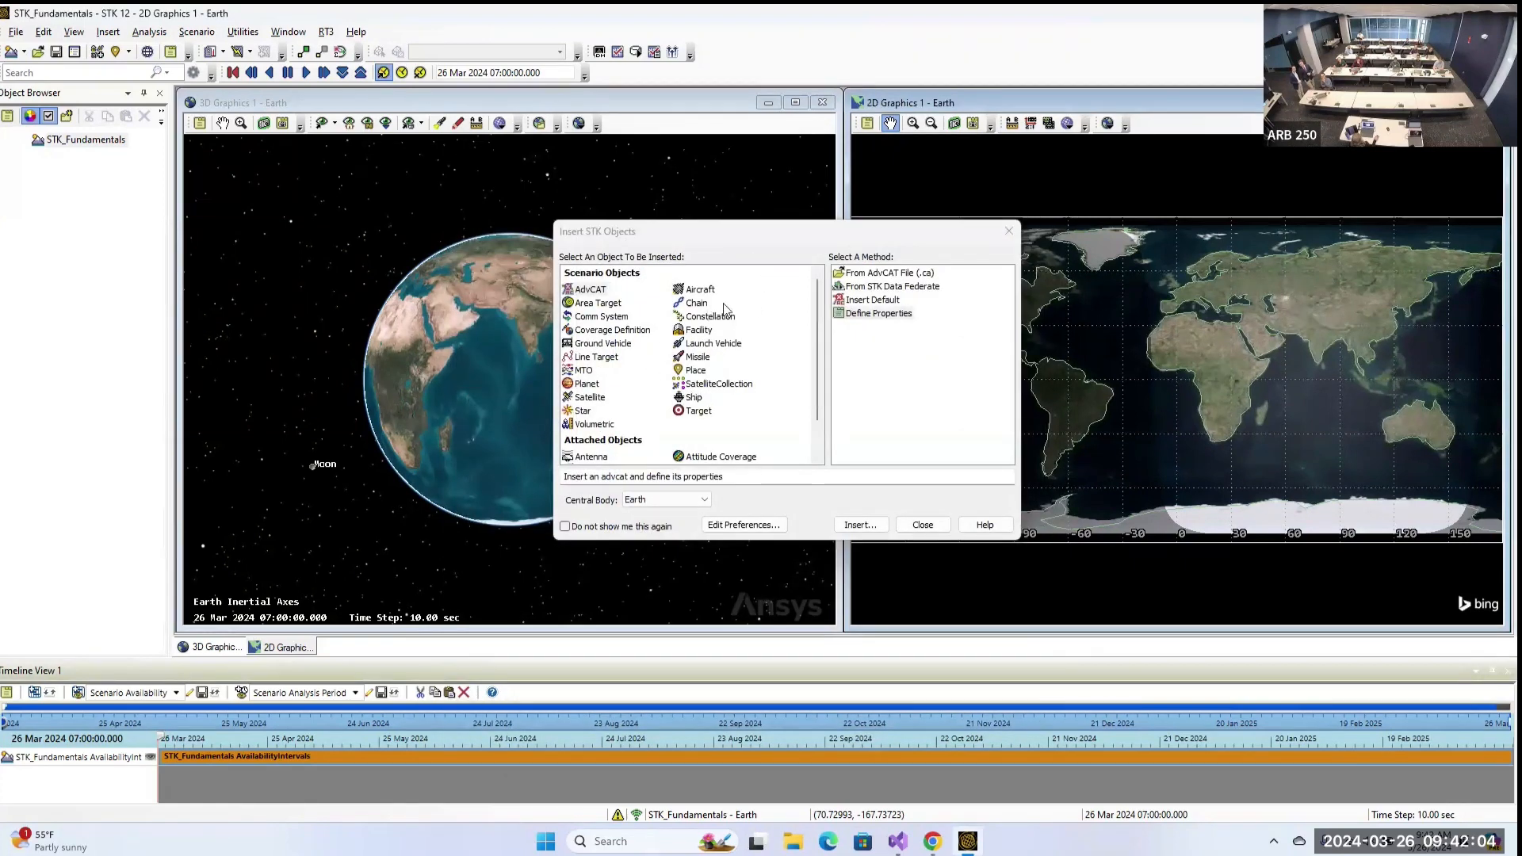
Insert a satellite into the scenario with the Insert Default method and close the insertion dialog.
{"action": "left_click", "coordinate": [609, 396]}
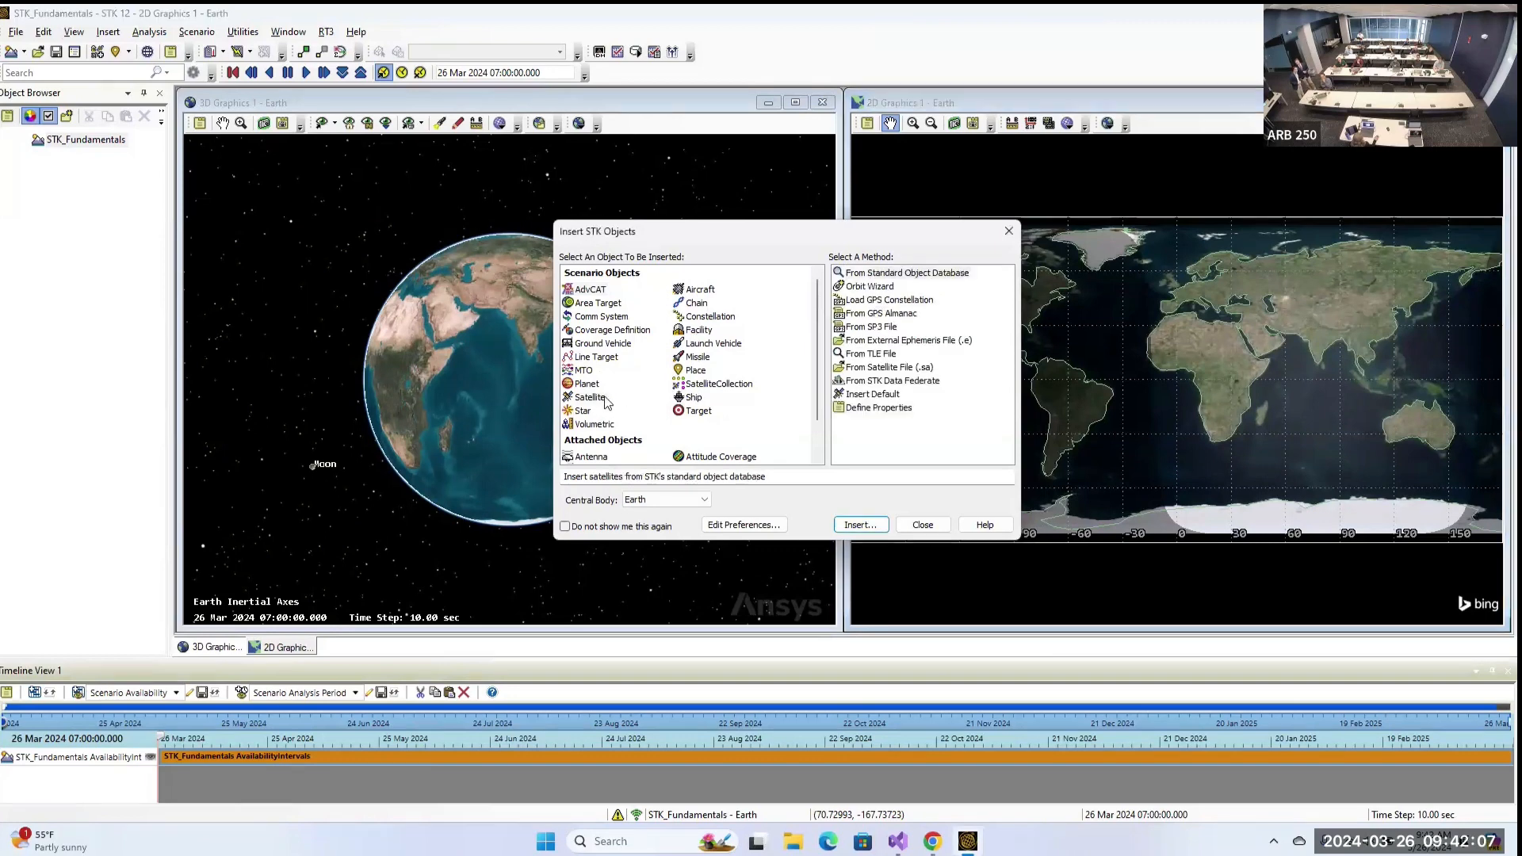
{"action": "left_click", "coordinate": [868, 395]}
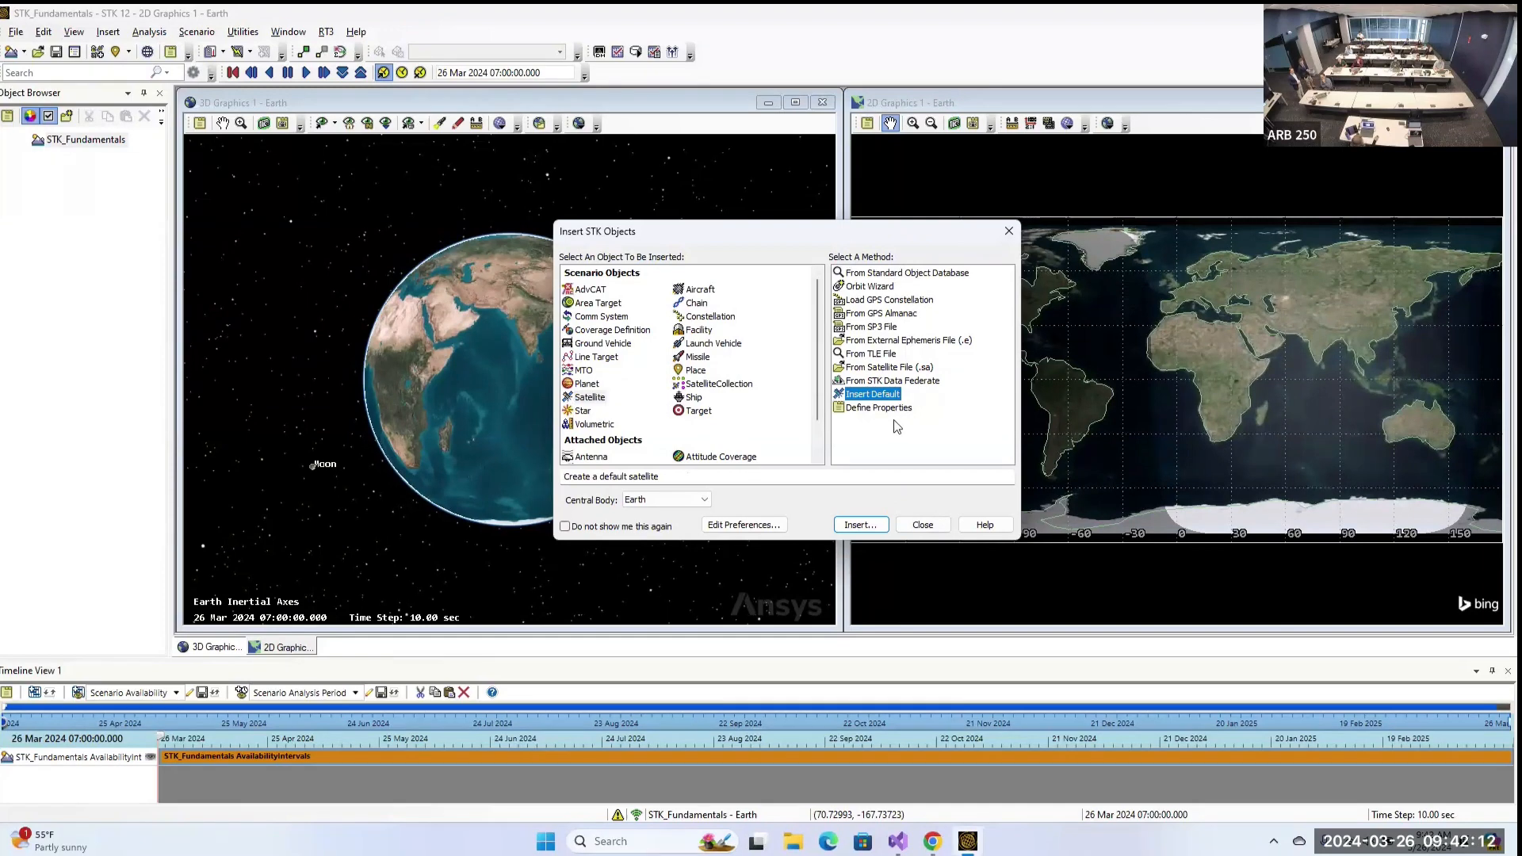
{"action": "left_click", "coordinate": [868, 523]}
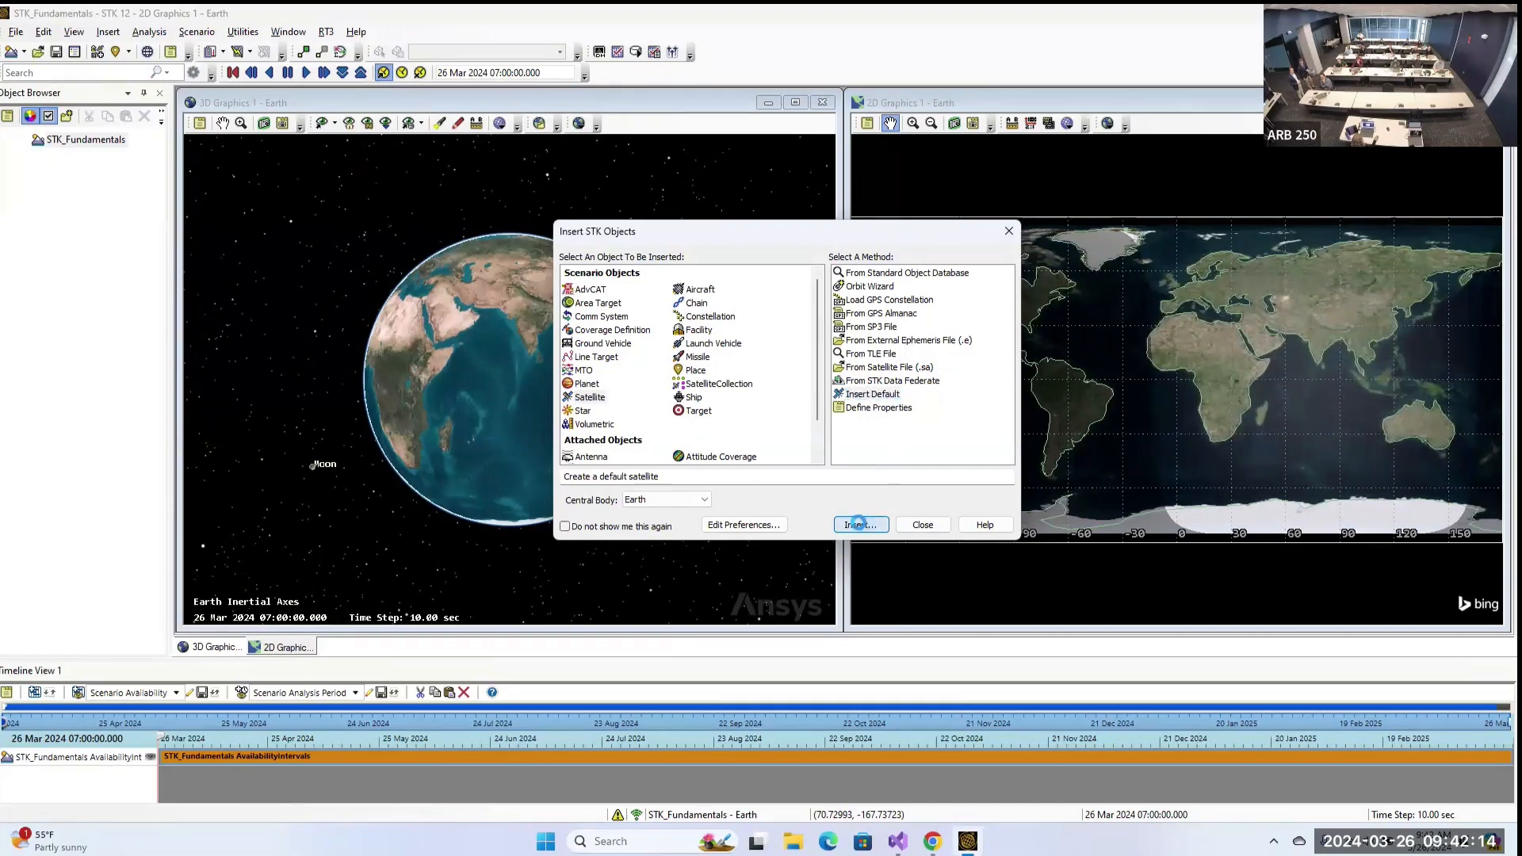
{"action": "left_click", "coordinate": [922, 525]}
Open Satellite1's properties beside the 3D globe and examine the Basic Orbit page and its available propagators.
{"action": "left_click", "coordinate": [92, 157]}
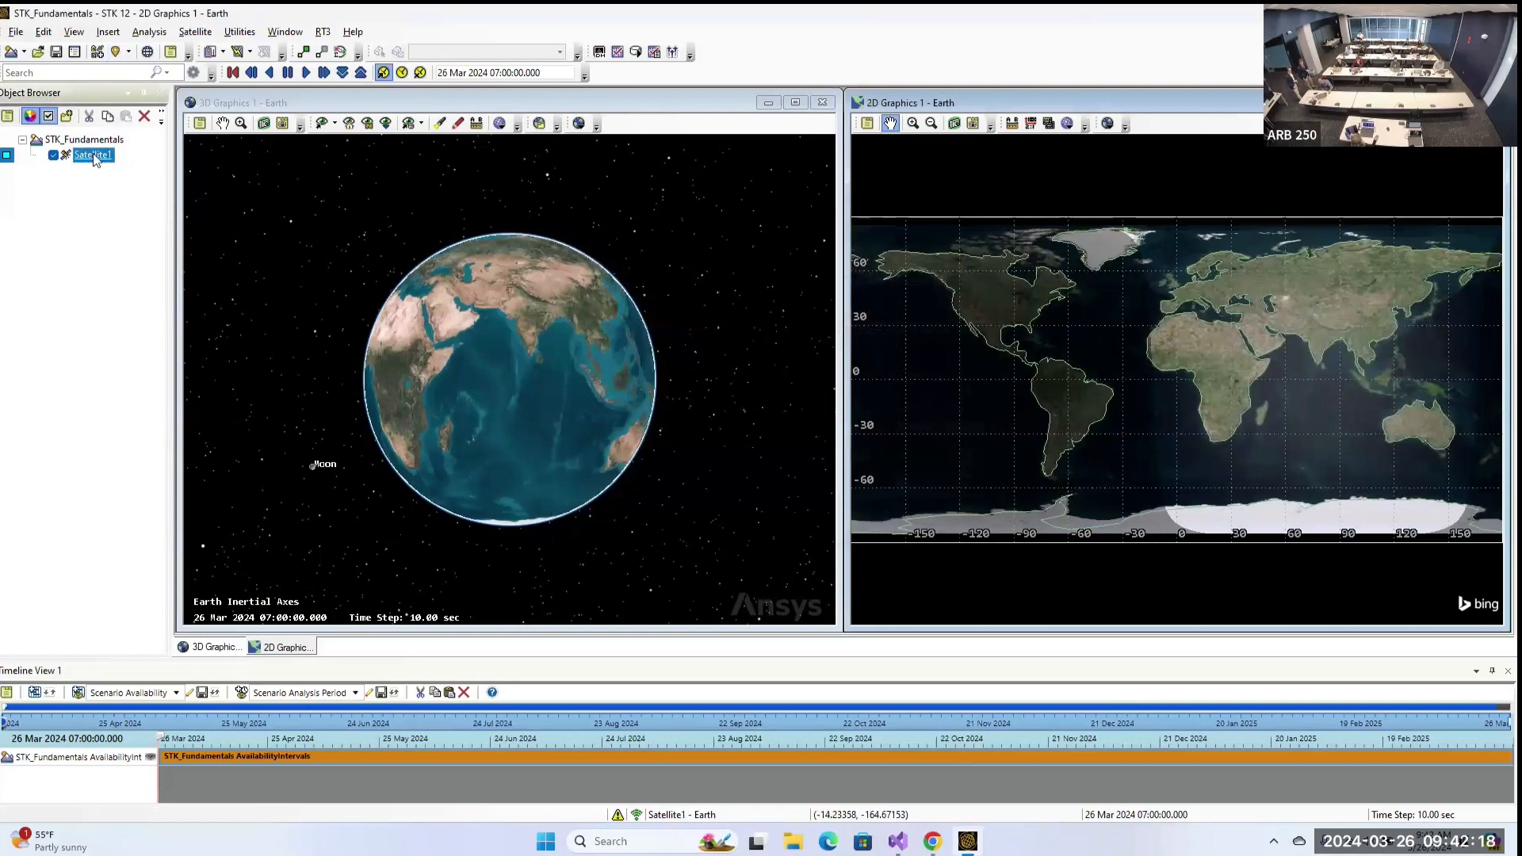
{"action": "left_click_drag", "start_coordinate": [428, 235], "coordinate": [642, 396]}
{"action": "double_click", "coordinate": [92, 154]}
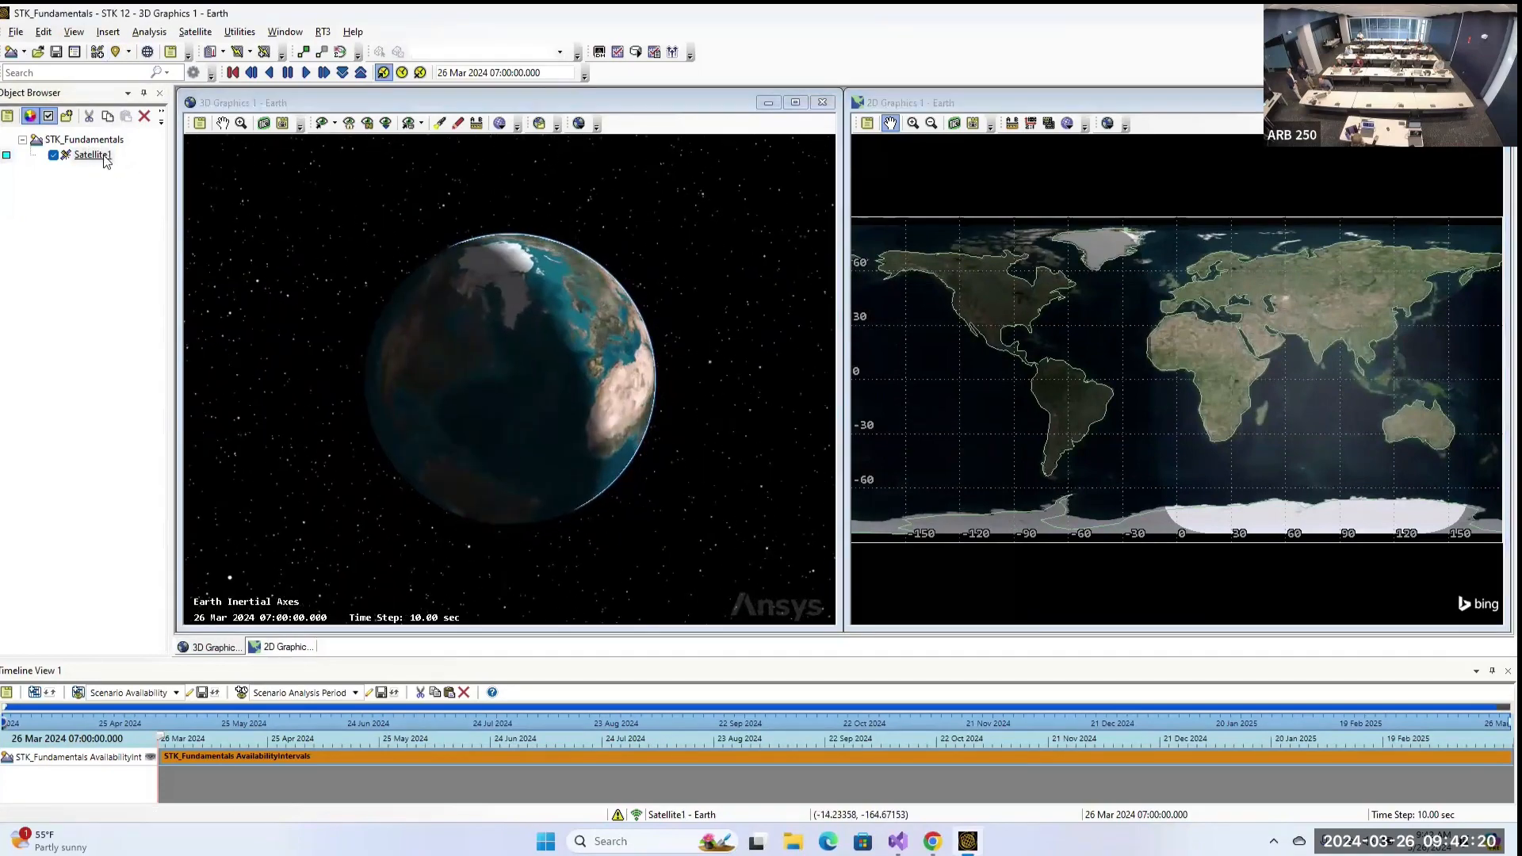
{"action": "left_click_drag", "start_coordinate": [661, 102], "coordinate": [1120, 117]}
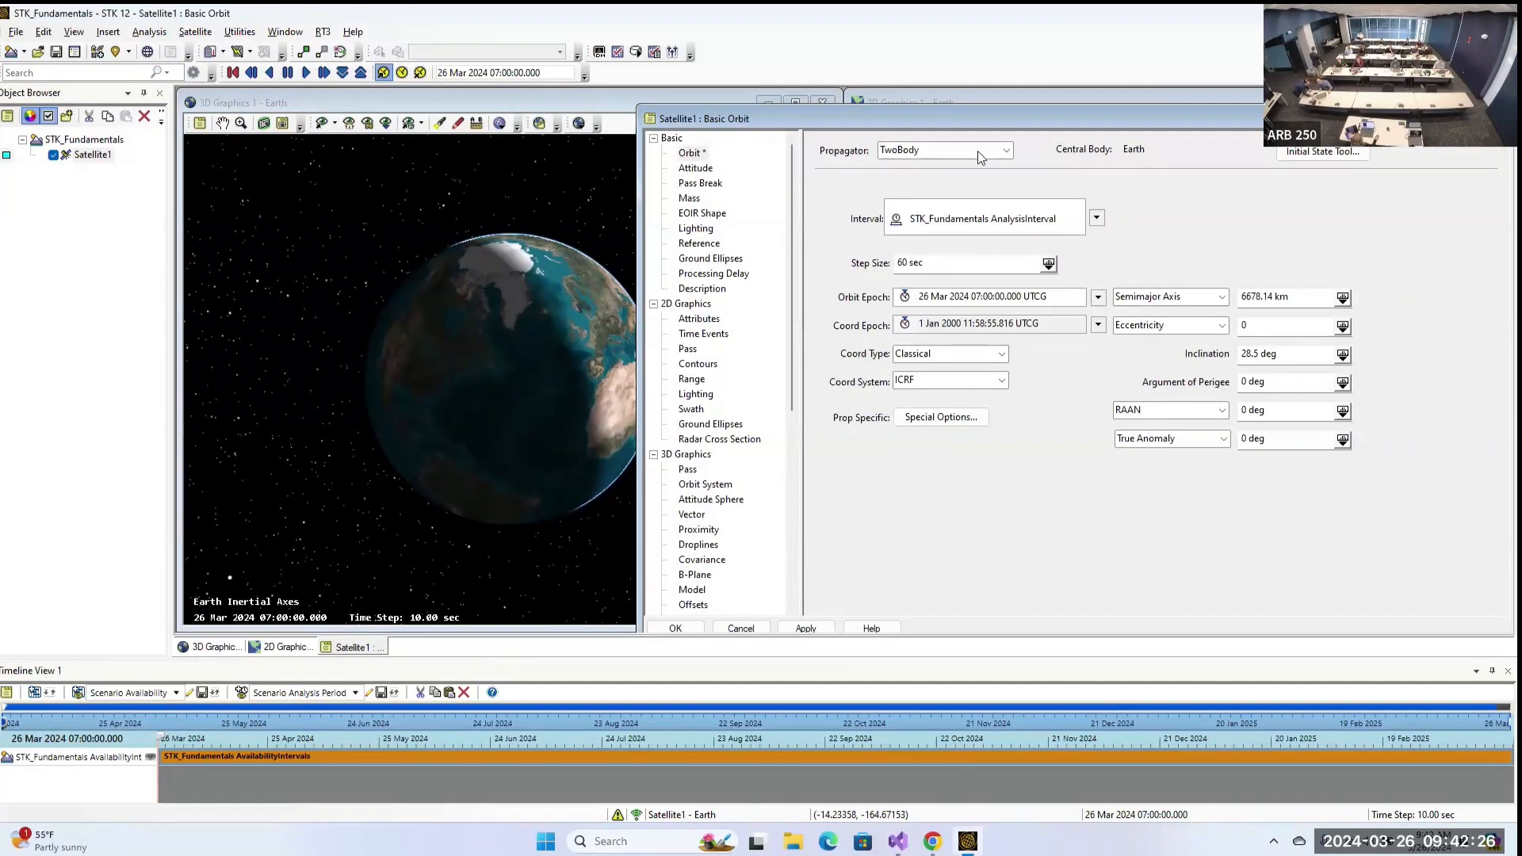
{"action": "left_click", "coordinate": [1006, 150]}
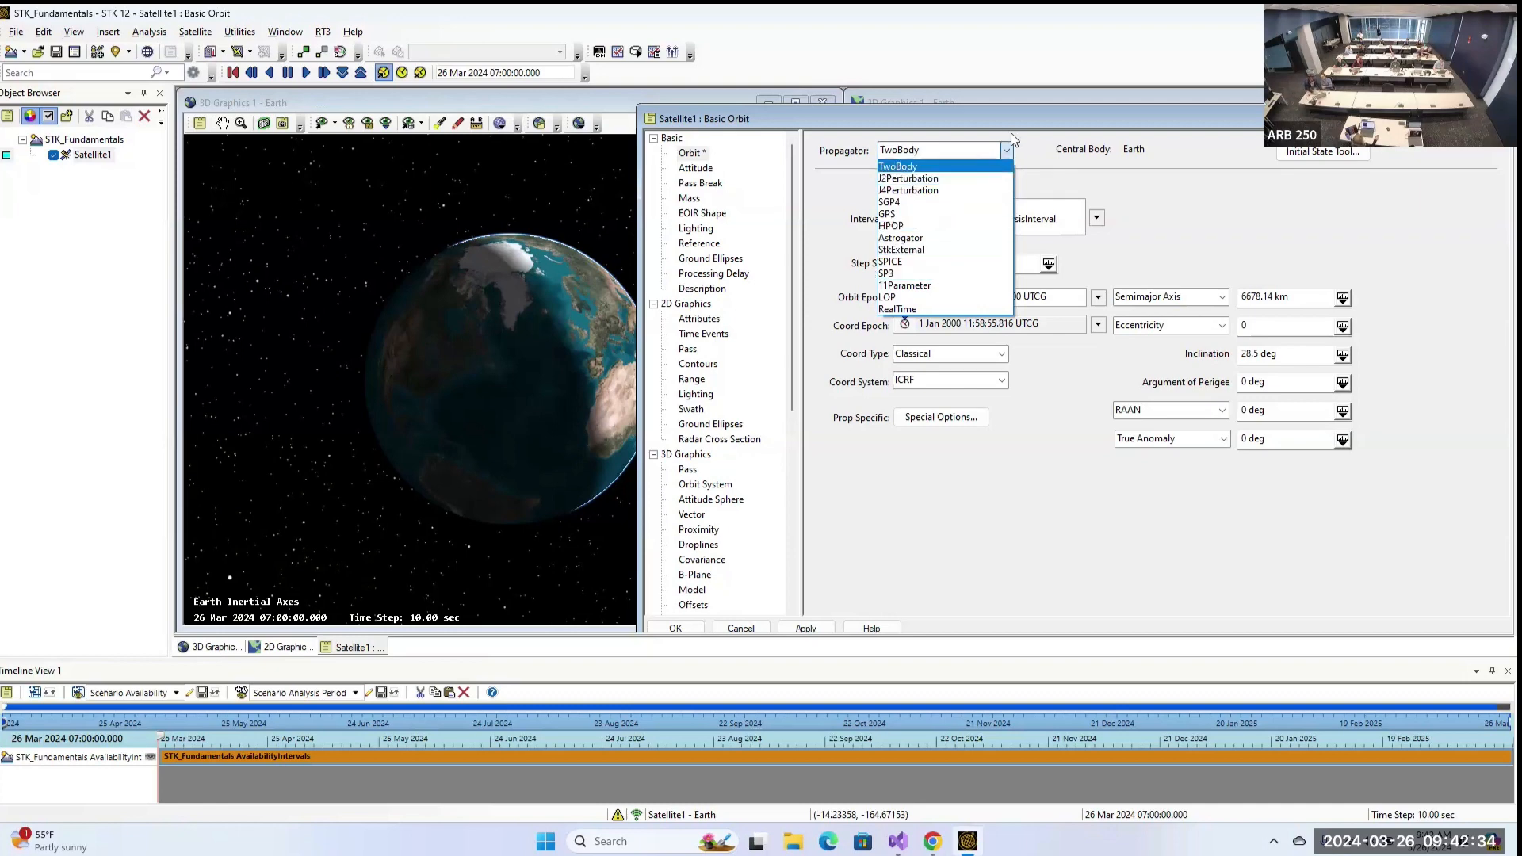
{"action": "left_click", "coordinate": [1007, 150]}
Review Satellite1's Basic Attitude, 3D Graphics Pass and Constraints Basic pages, and cancel the properties.
{"action": "left_click", "coordinate": [710, 172]}
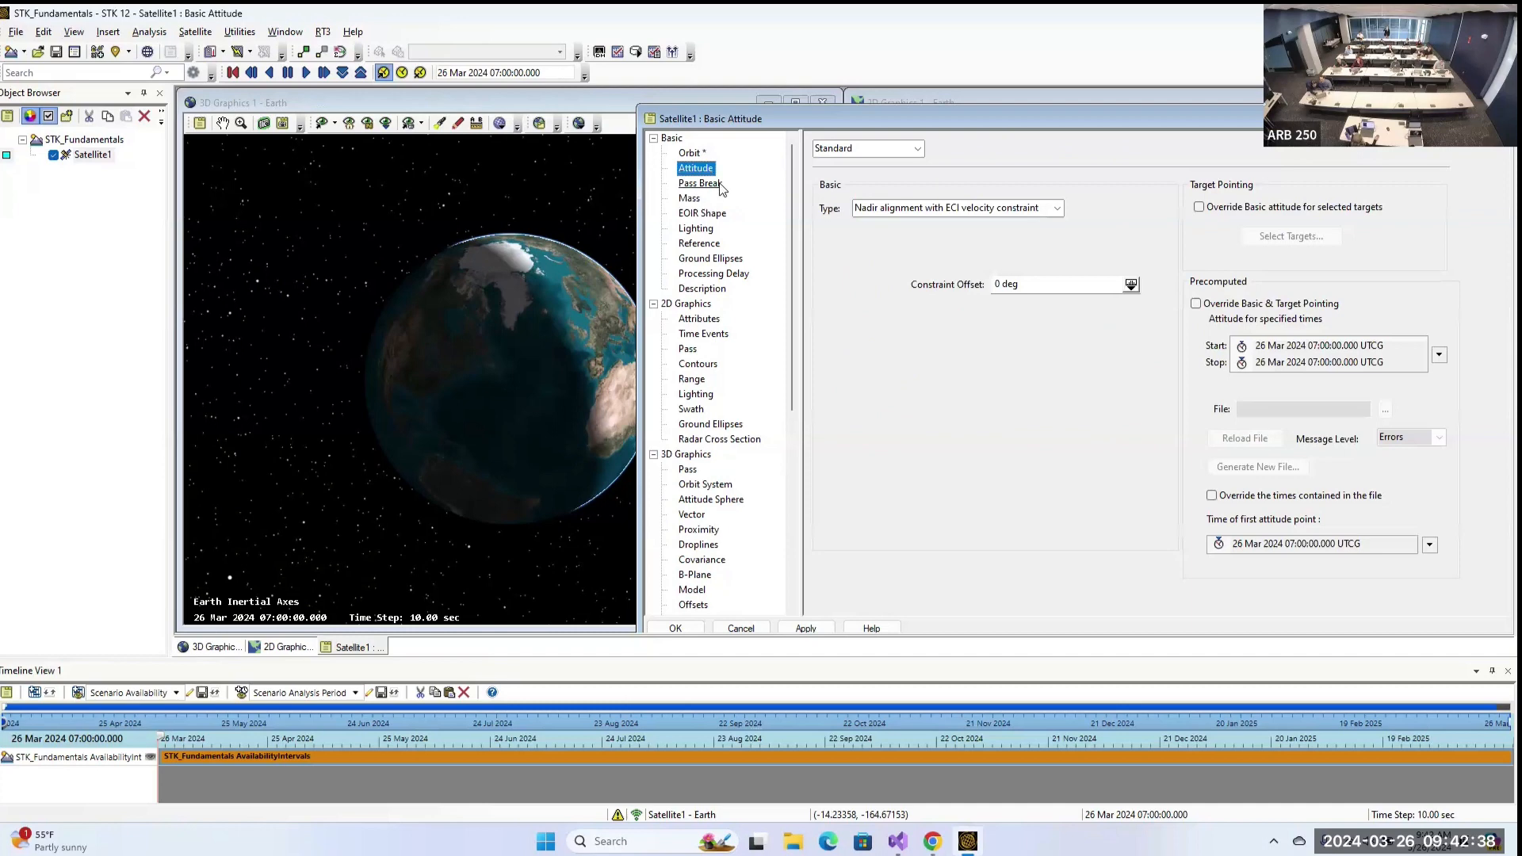
{"action": "left_click", "coordinate": [687, 469]}
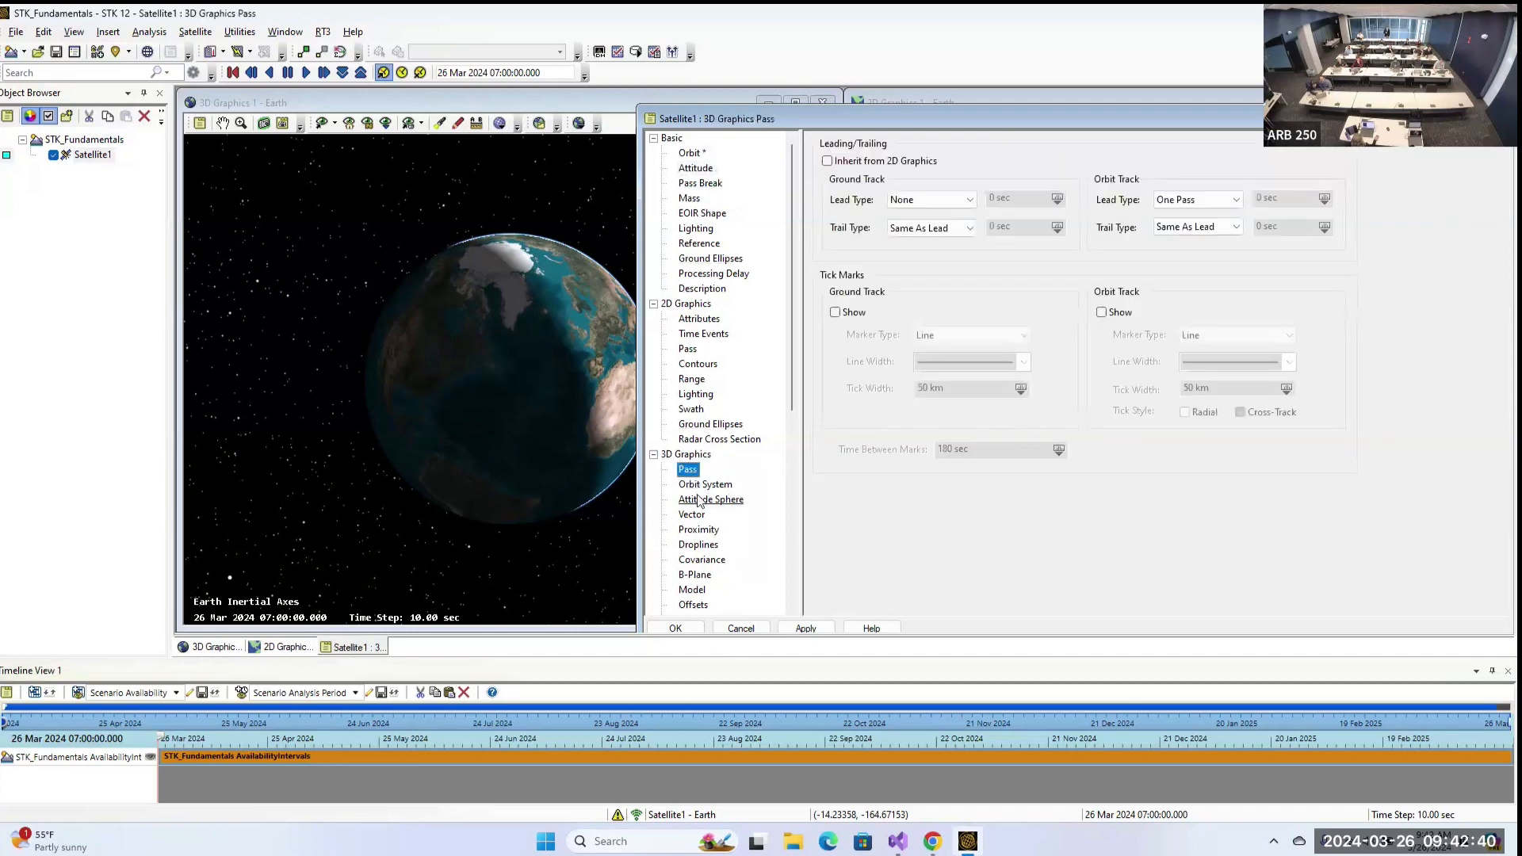
{"action": "scroll", "coordinate": [686, 317], "scroll_direction": "down", "scroll_amount": 4}
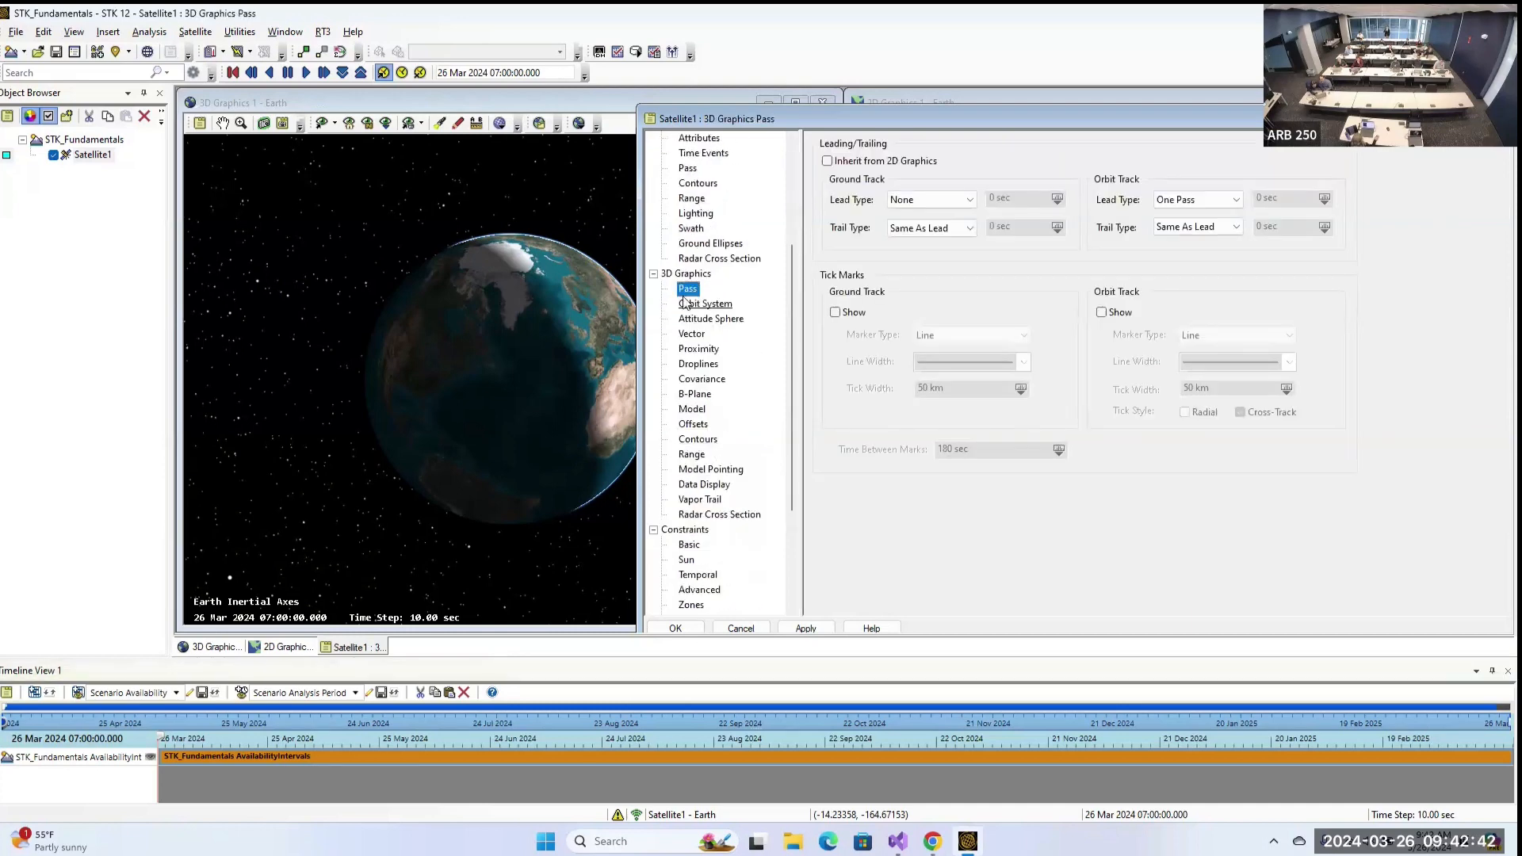
{"action": "left_click", "coordinate": [685, 530]}
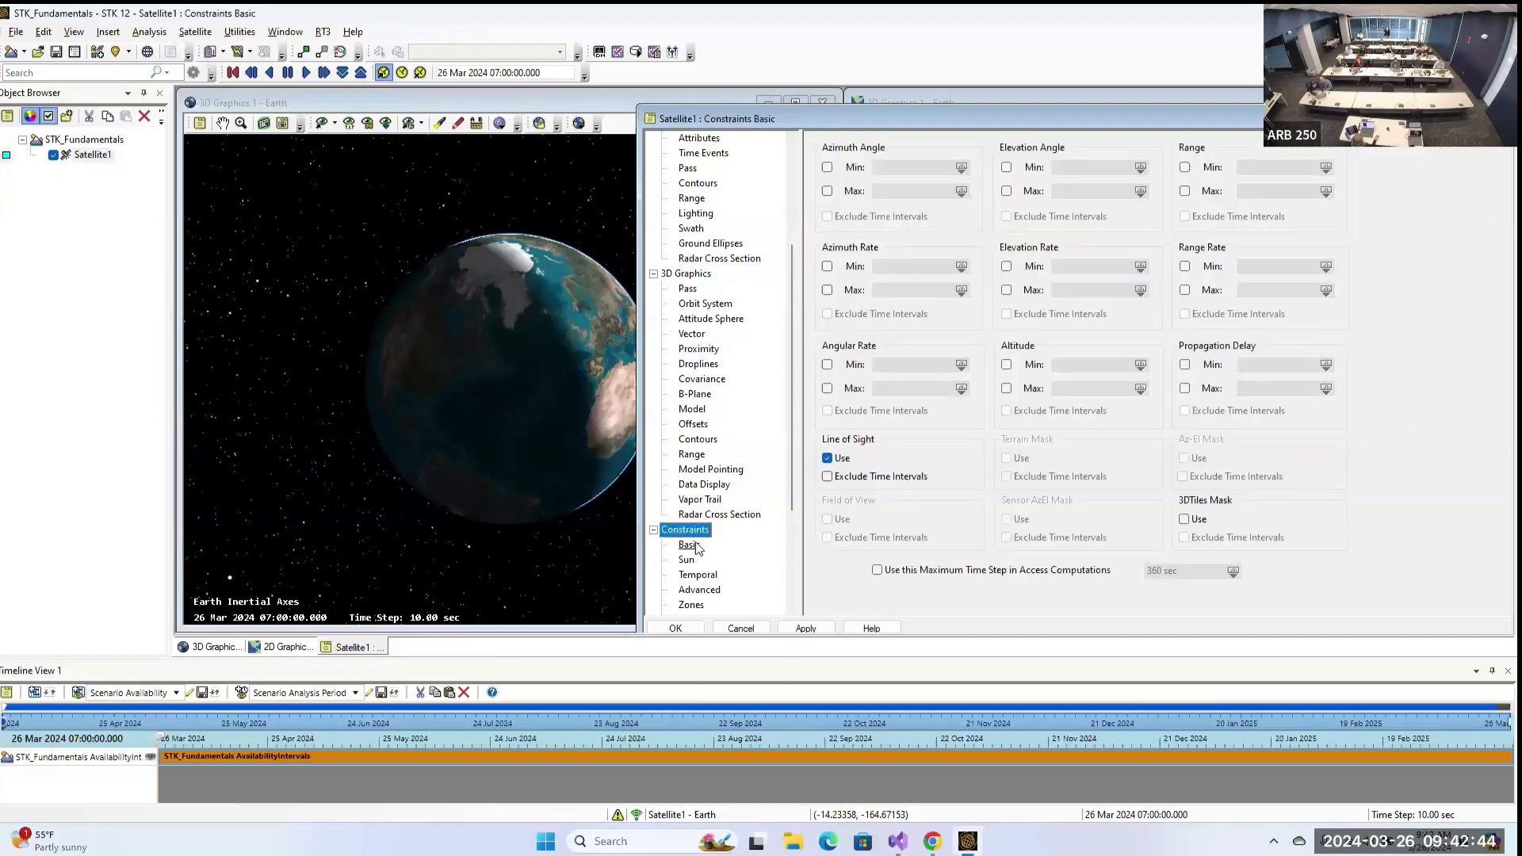
{"action": "left_click", "coordinate": [695, 545]}
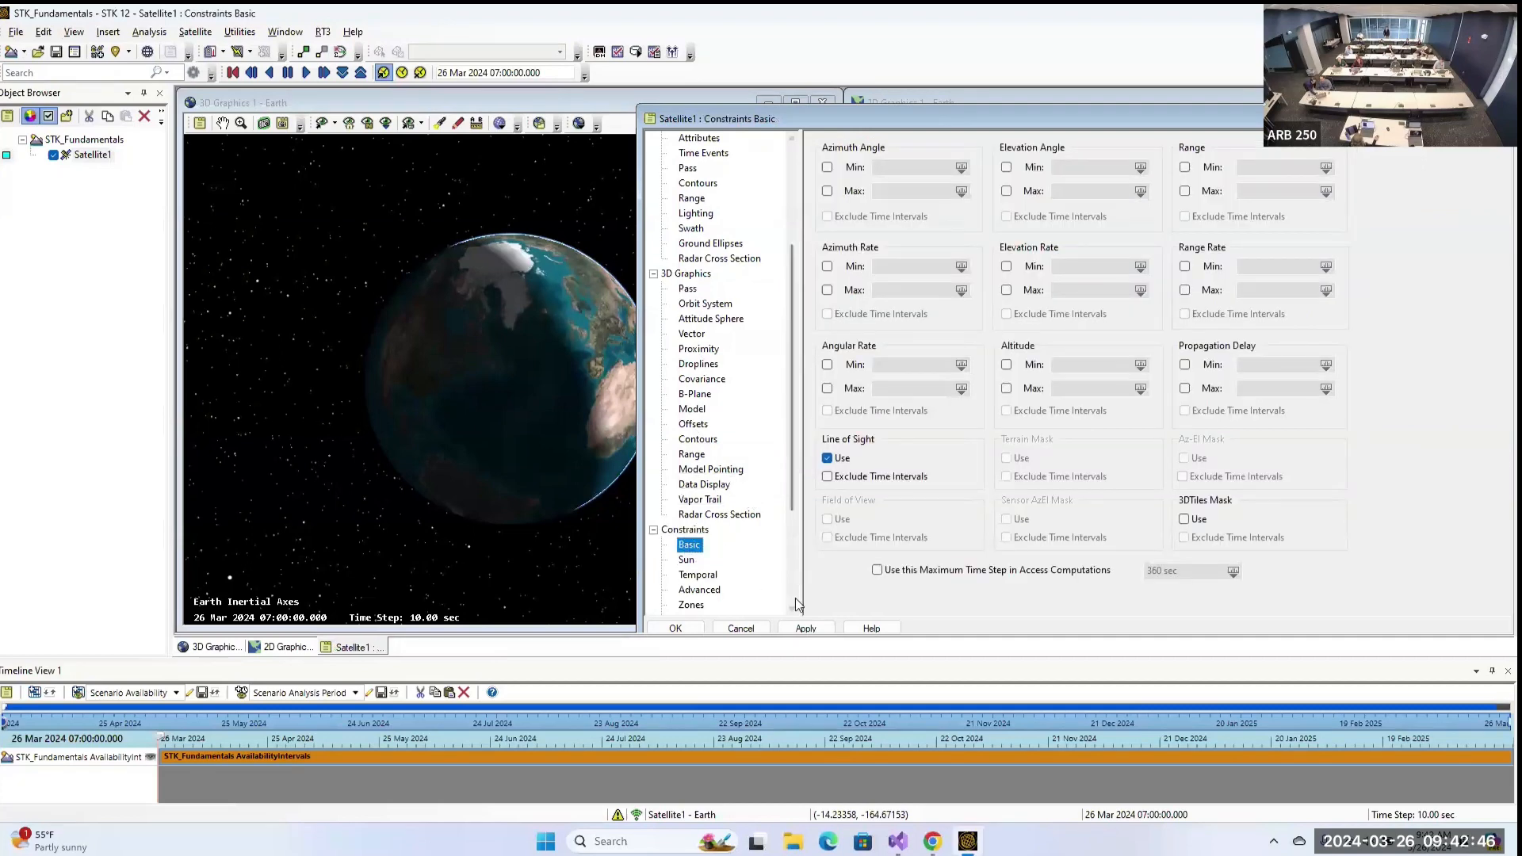
{"action": "left_click", "coordinate": [744, 629]}
Start inserting a second satellite with the Orbit Wizard, review the orbit types and keep Circular.
{"action": "scroll", "coordinate": [504, 267], "scroll_direction": "up", "scroll_amount": 2}
{"action": "scroll", "coordinate": [506, 269], "scroll_direction": "down", "scroll_amount": 6}
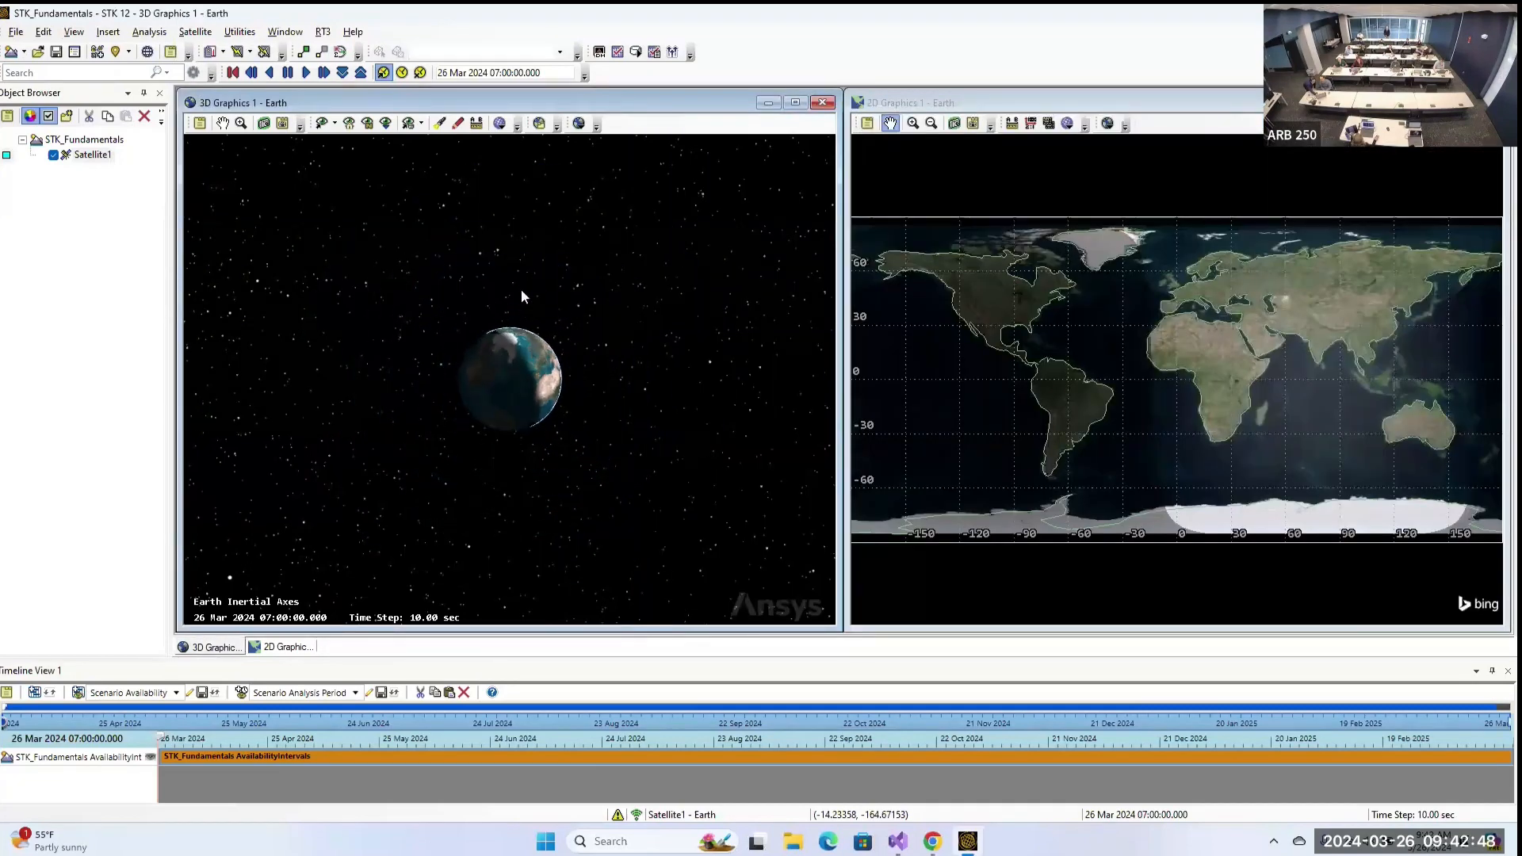
{"action": "scroll", "coordinate": [522, 295], "scroll_direction": "down", "scroll_amount": 3}
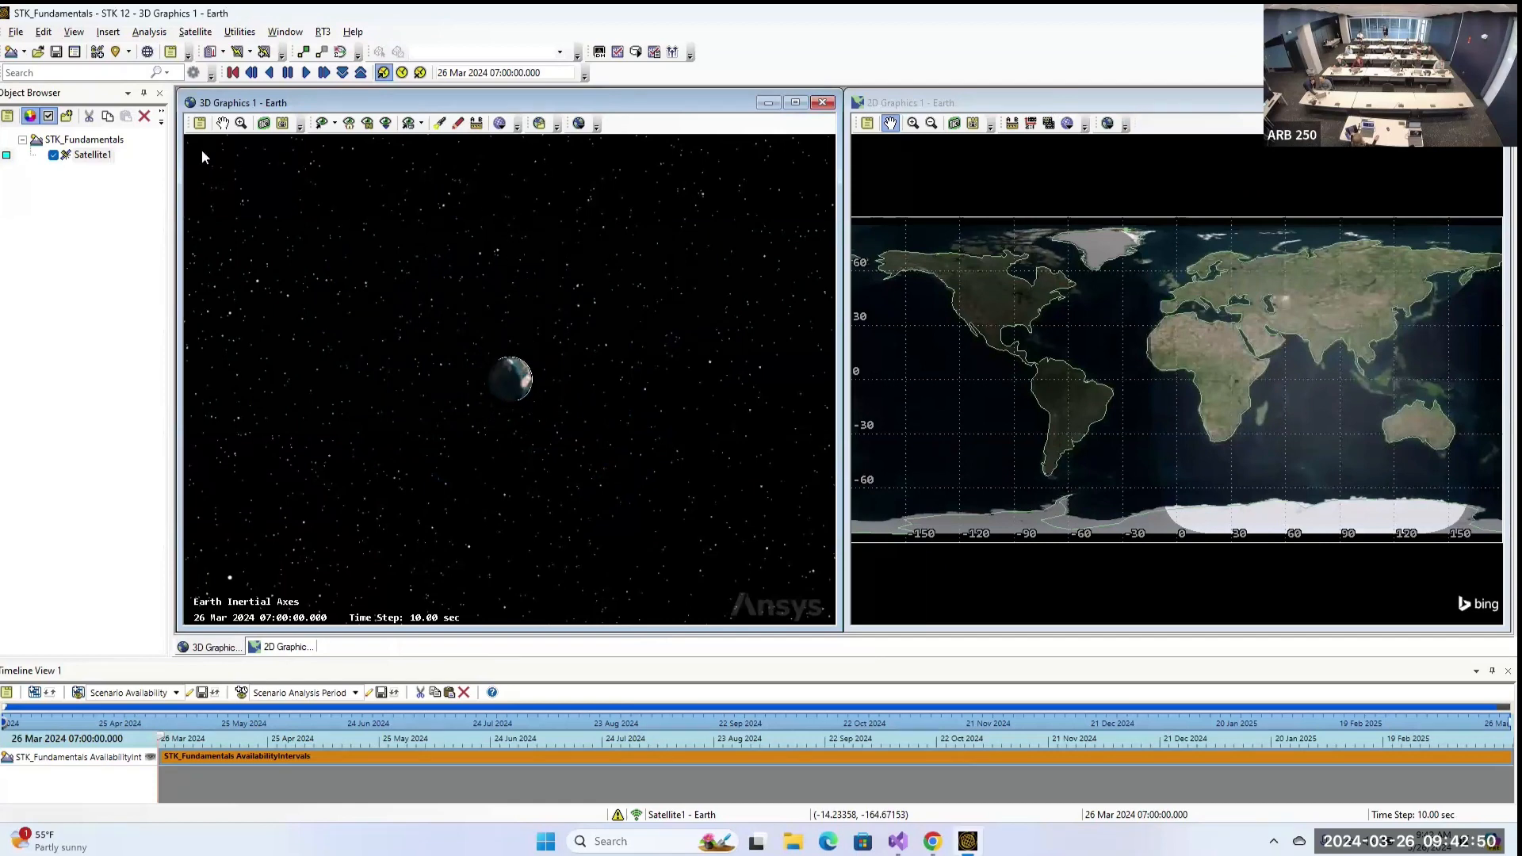
{"action": "left_click", "coordinate": [104, 34]}
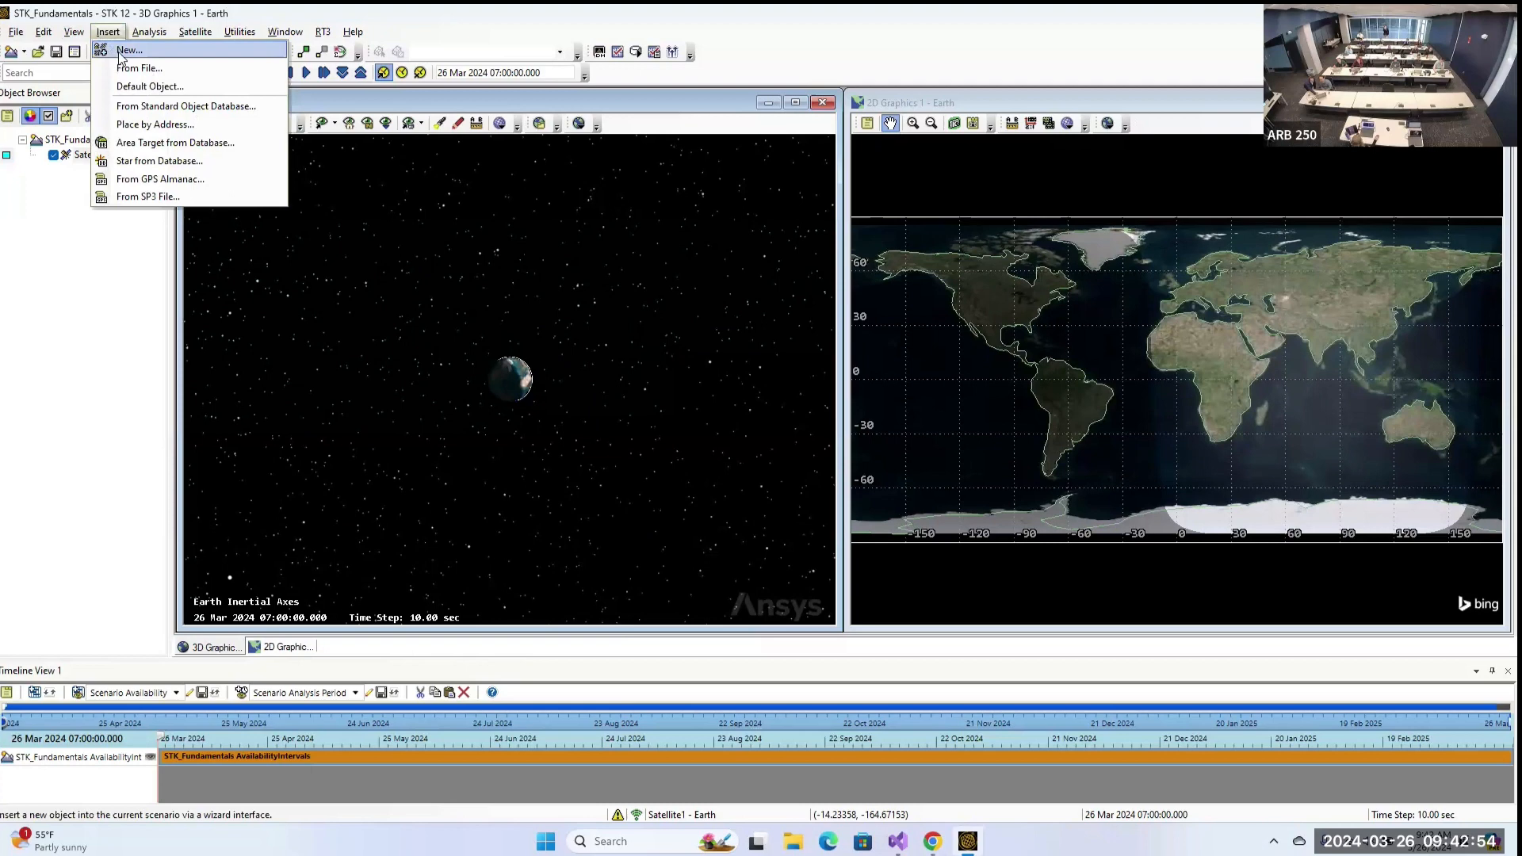
{"action": "left_click", "coordinate": [123, 50]}
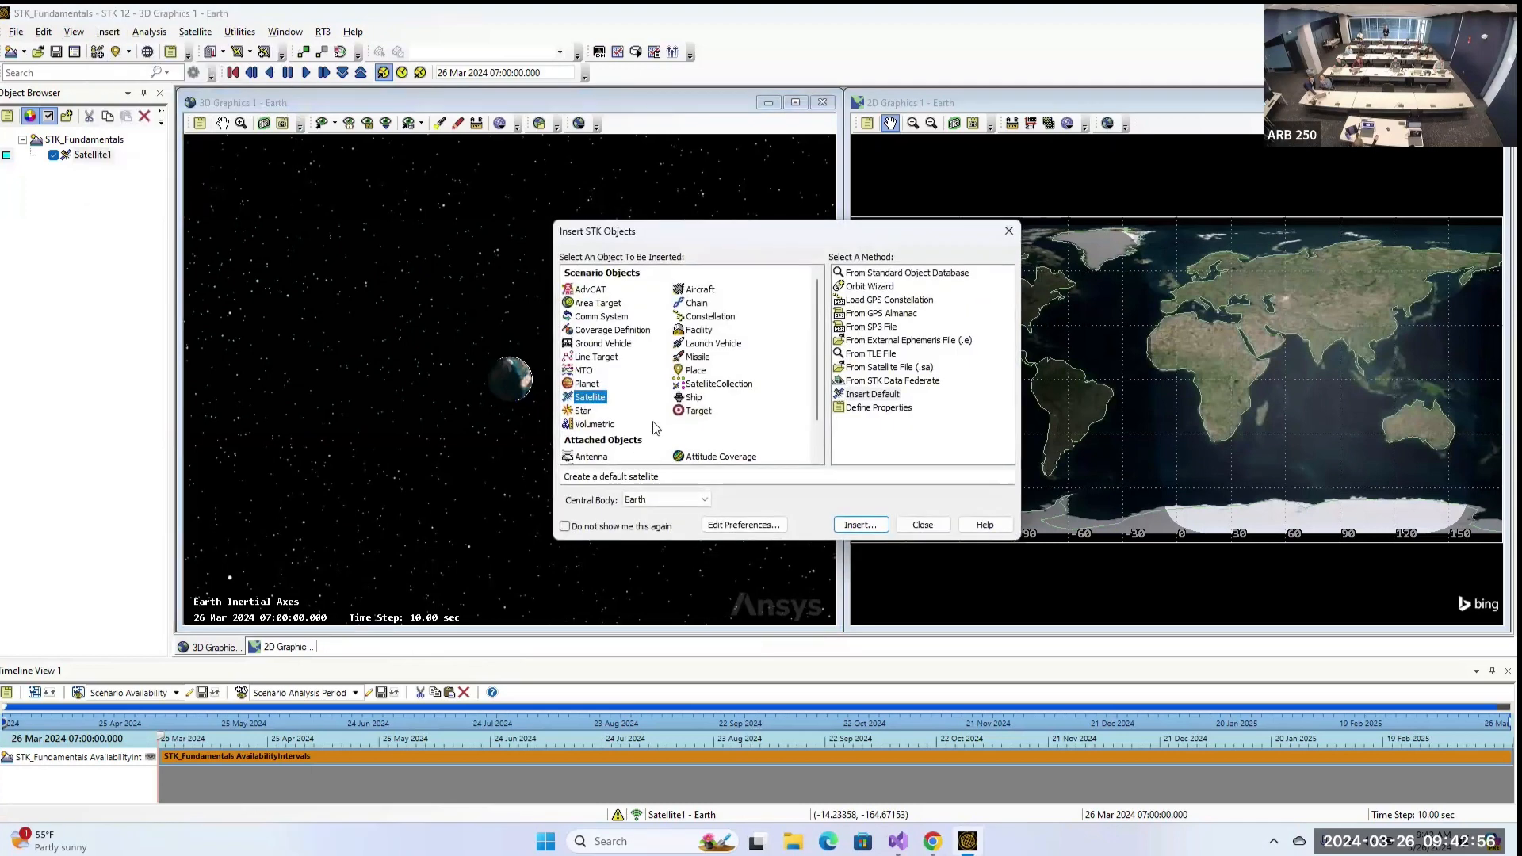
{"action": "left_click", "coordinate": [872, 287]}
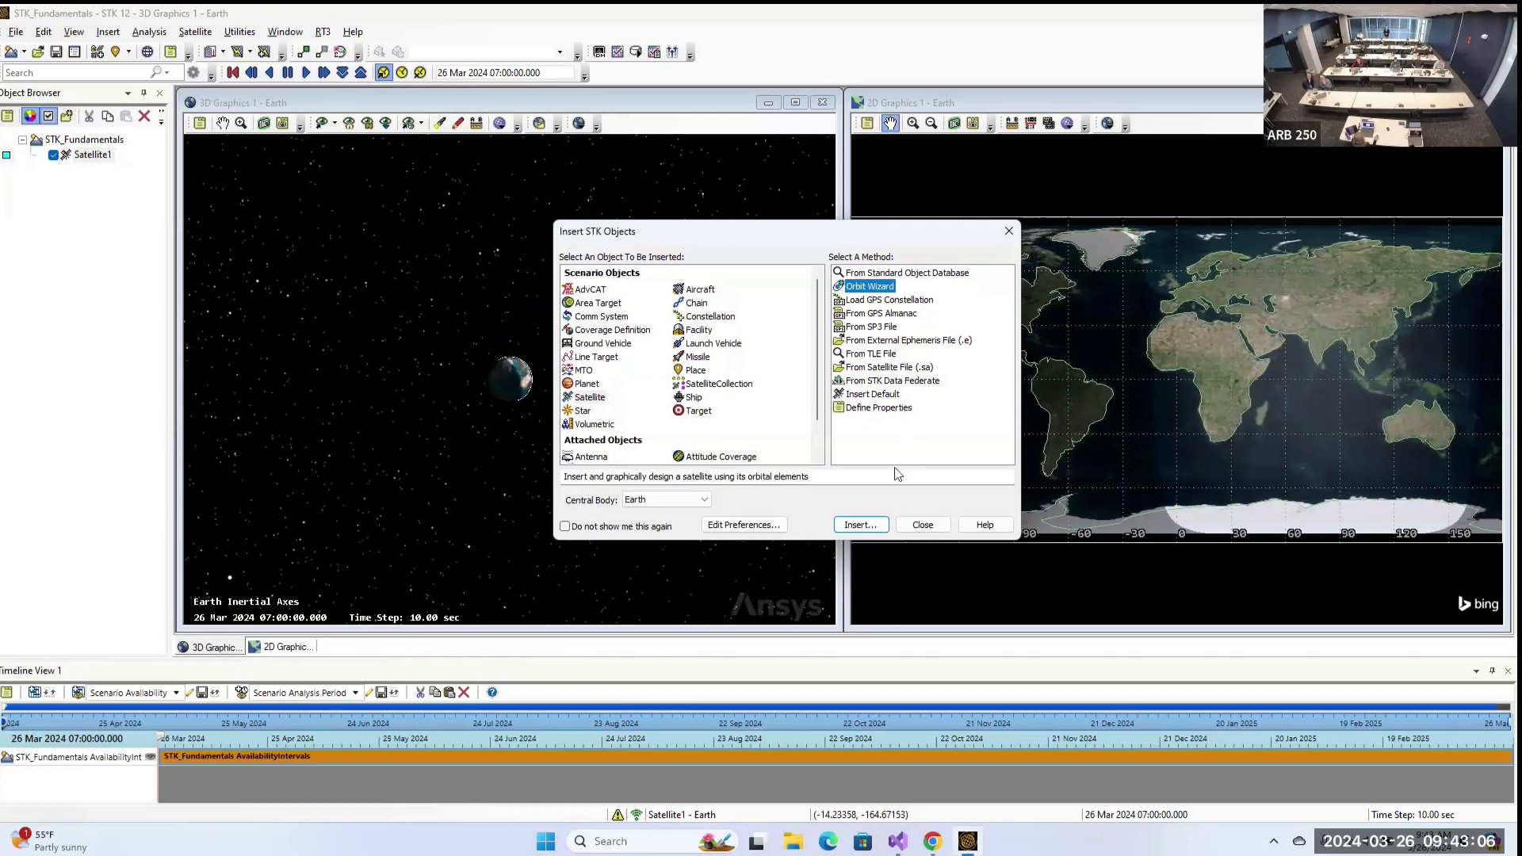
{"action": "left_click", "coordinate": [850, 523]}
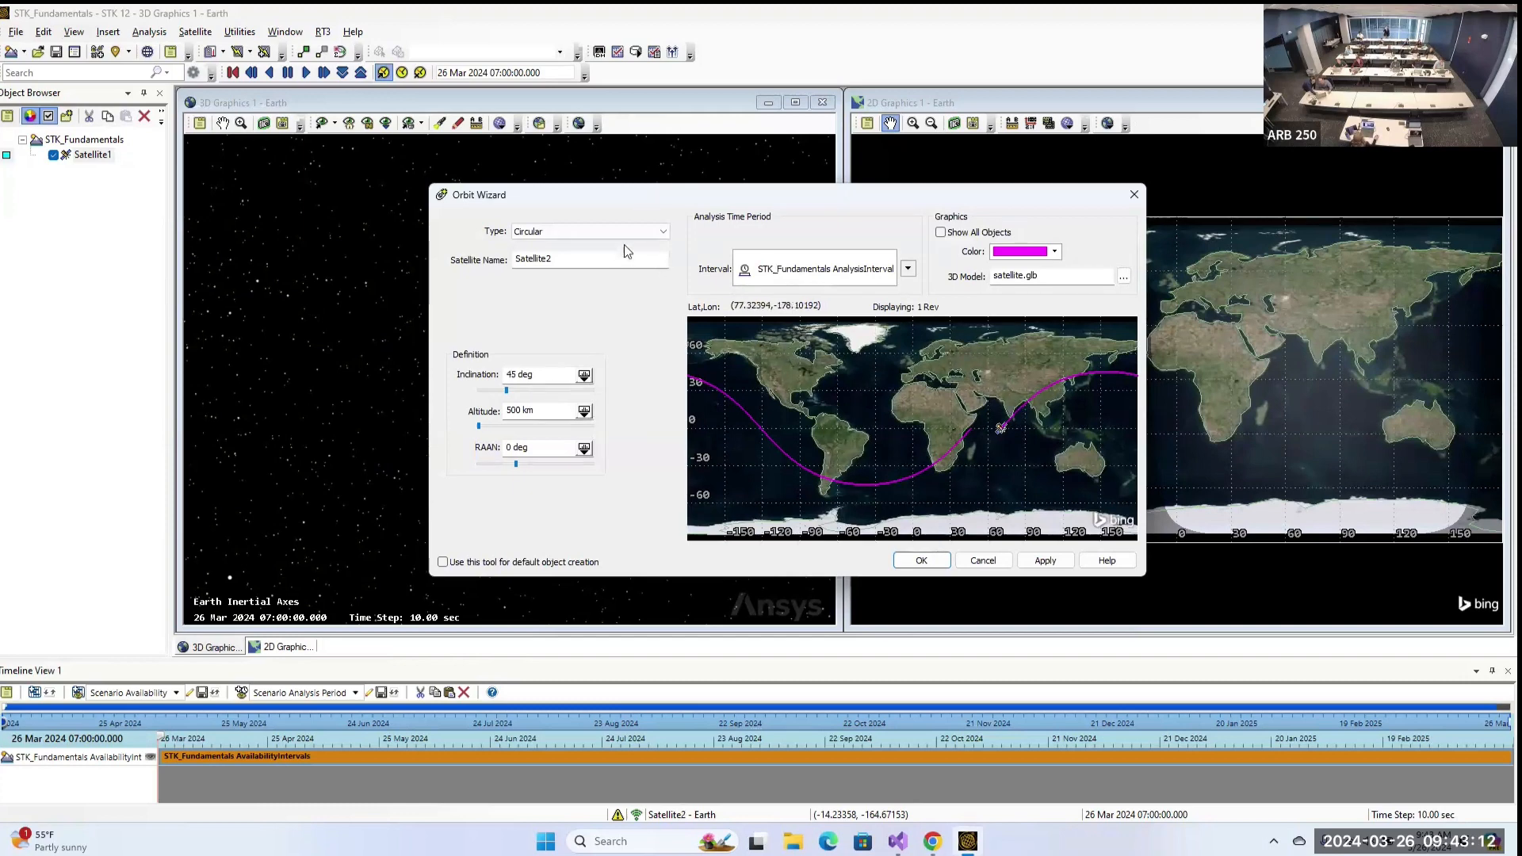
{"action": "left_click", "coordinate": [658, 230]}
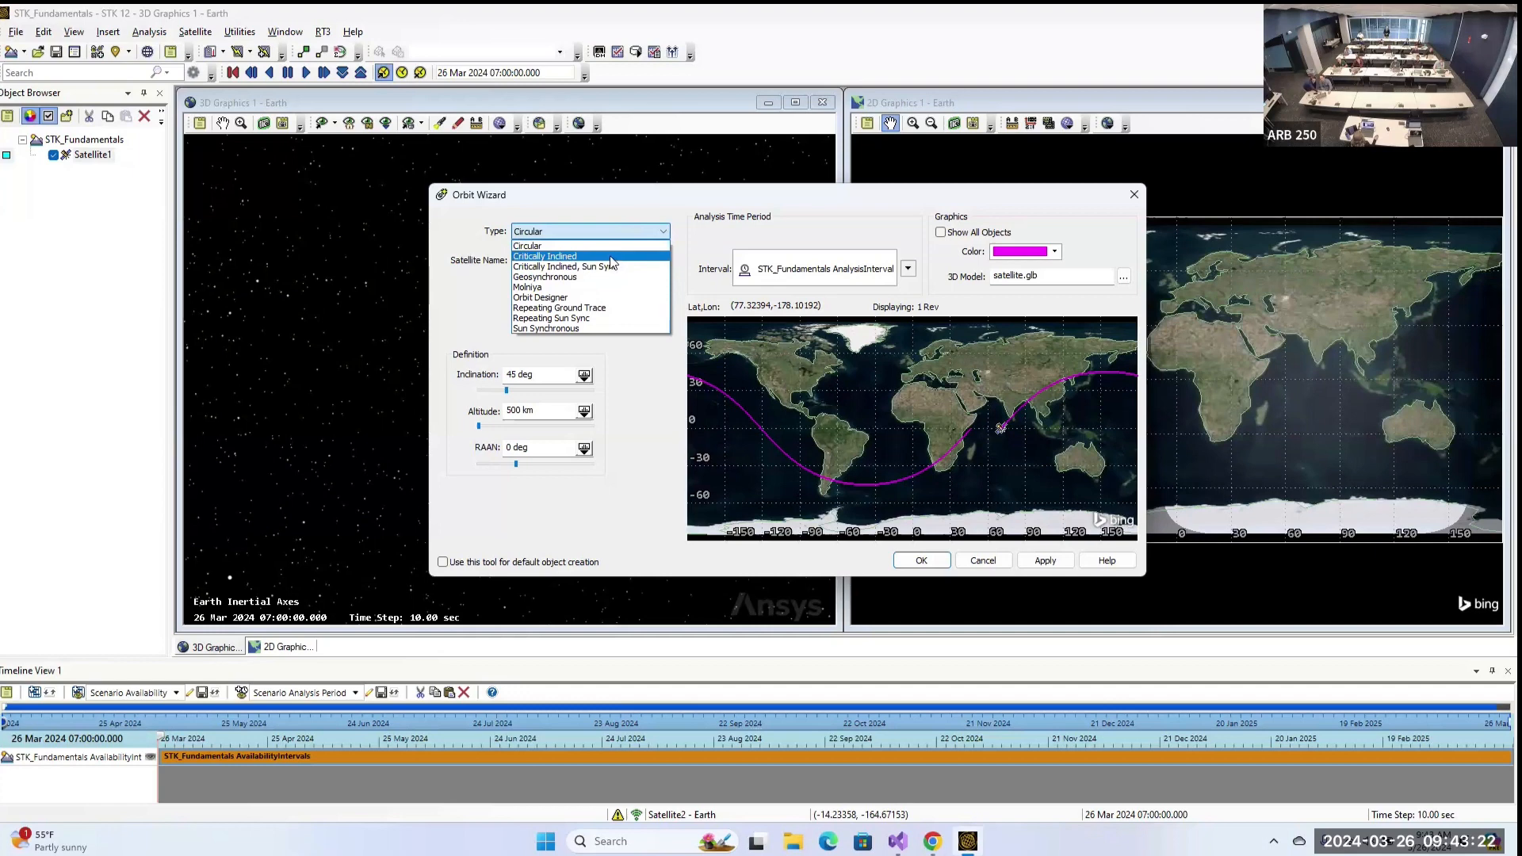
{"action": "left_click", "coordinate": [665, 232]}
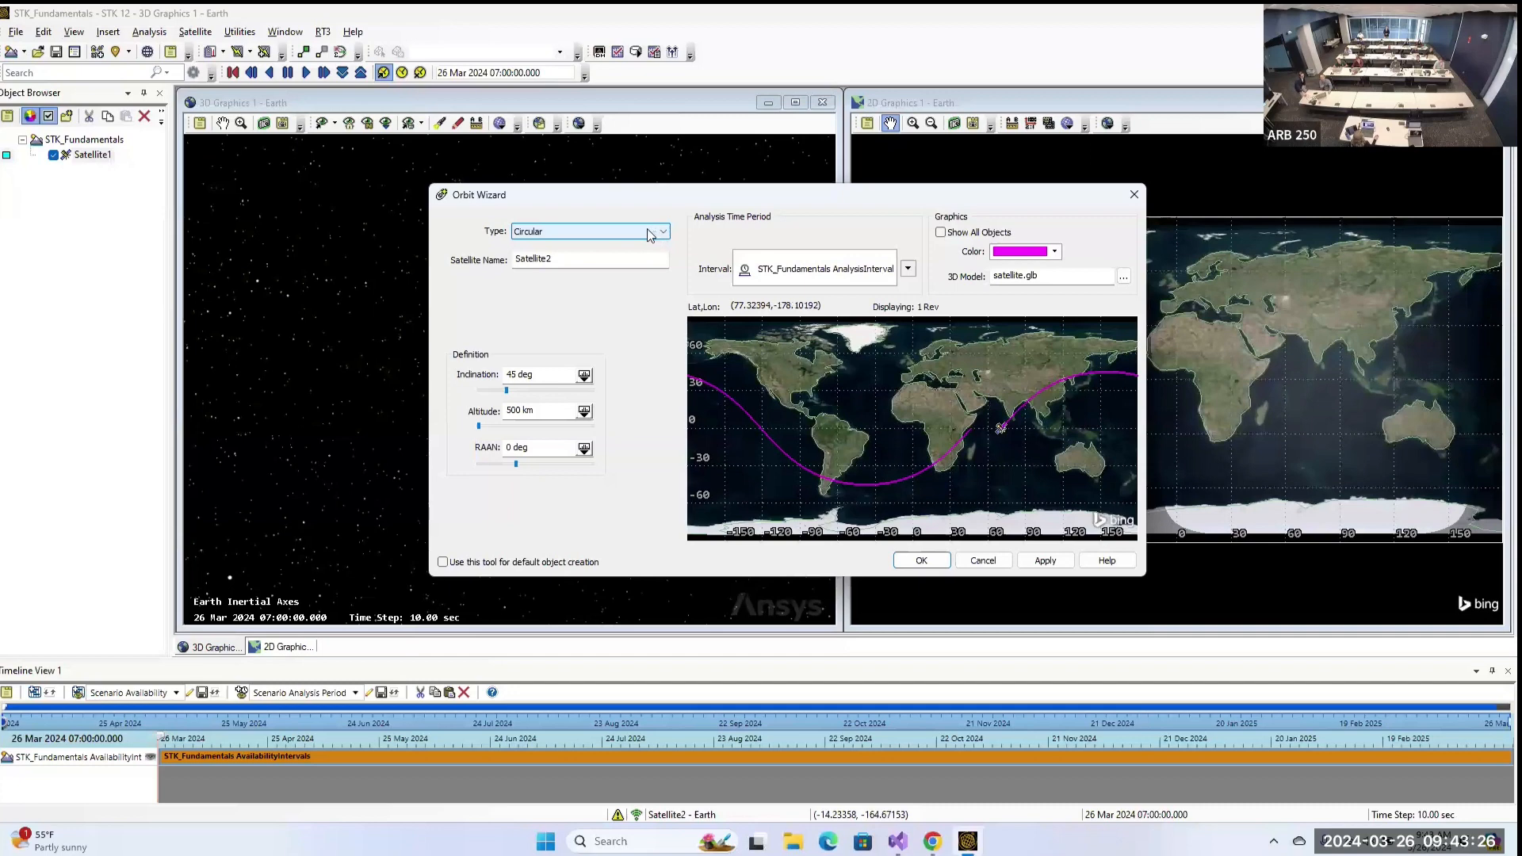
Name the Orbit Wizard satellite MySatellite.
{"action": "left_click", "coordinate": [577, 260]}
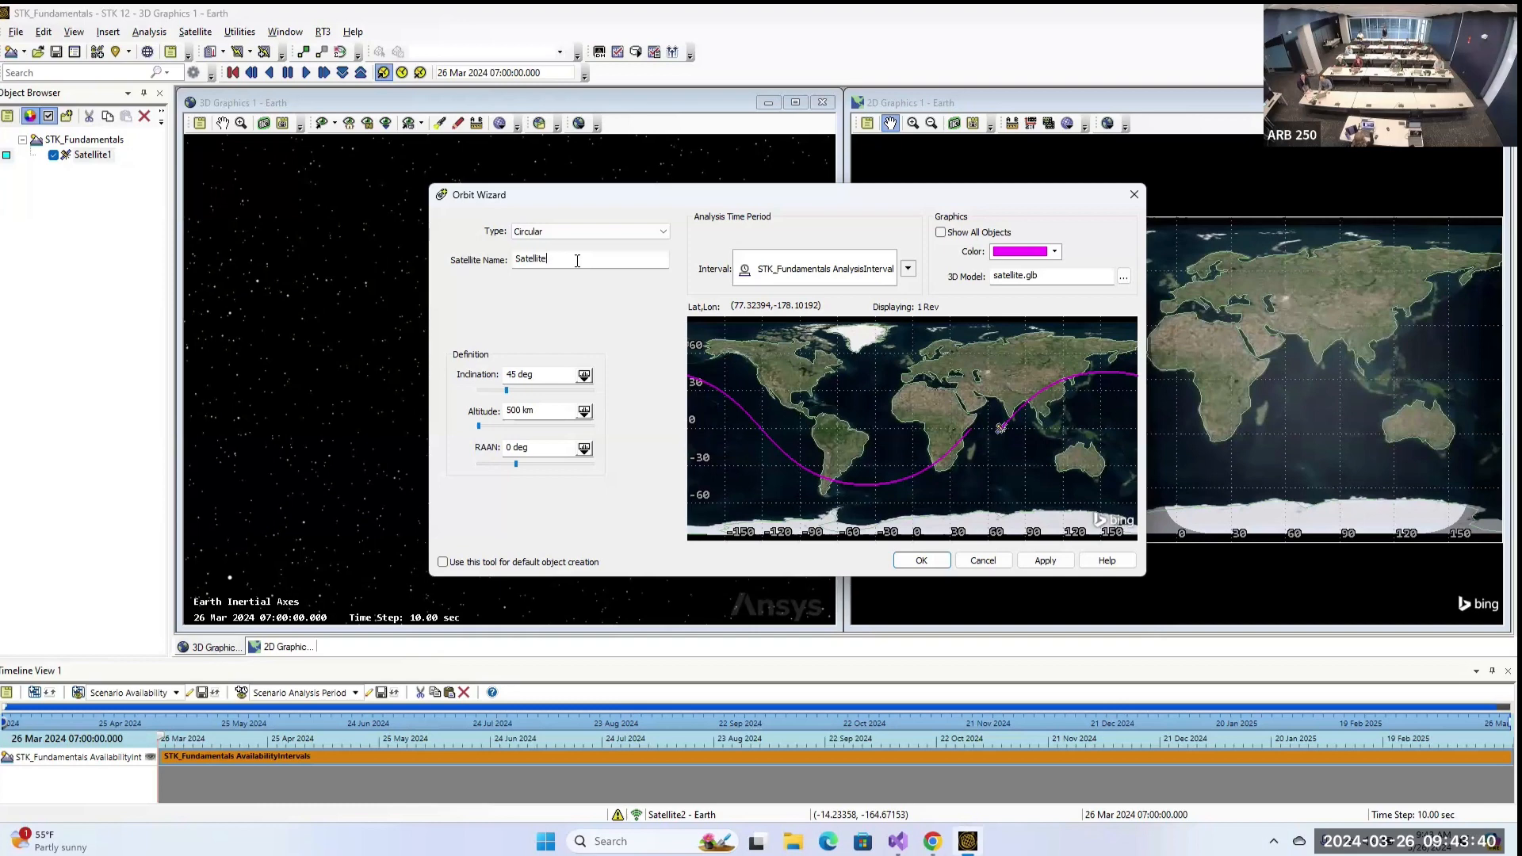
{"action": "key", "text": "BackSpace"}
{"action": "key", "text": "BackSpace"}
{"action": "key", "text": "BackSpace"}
{"action": "type", "text": "MySatellite"}
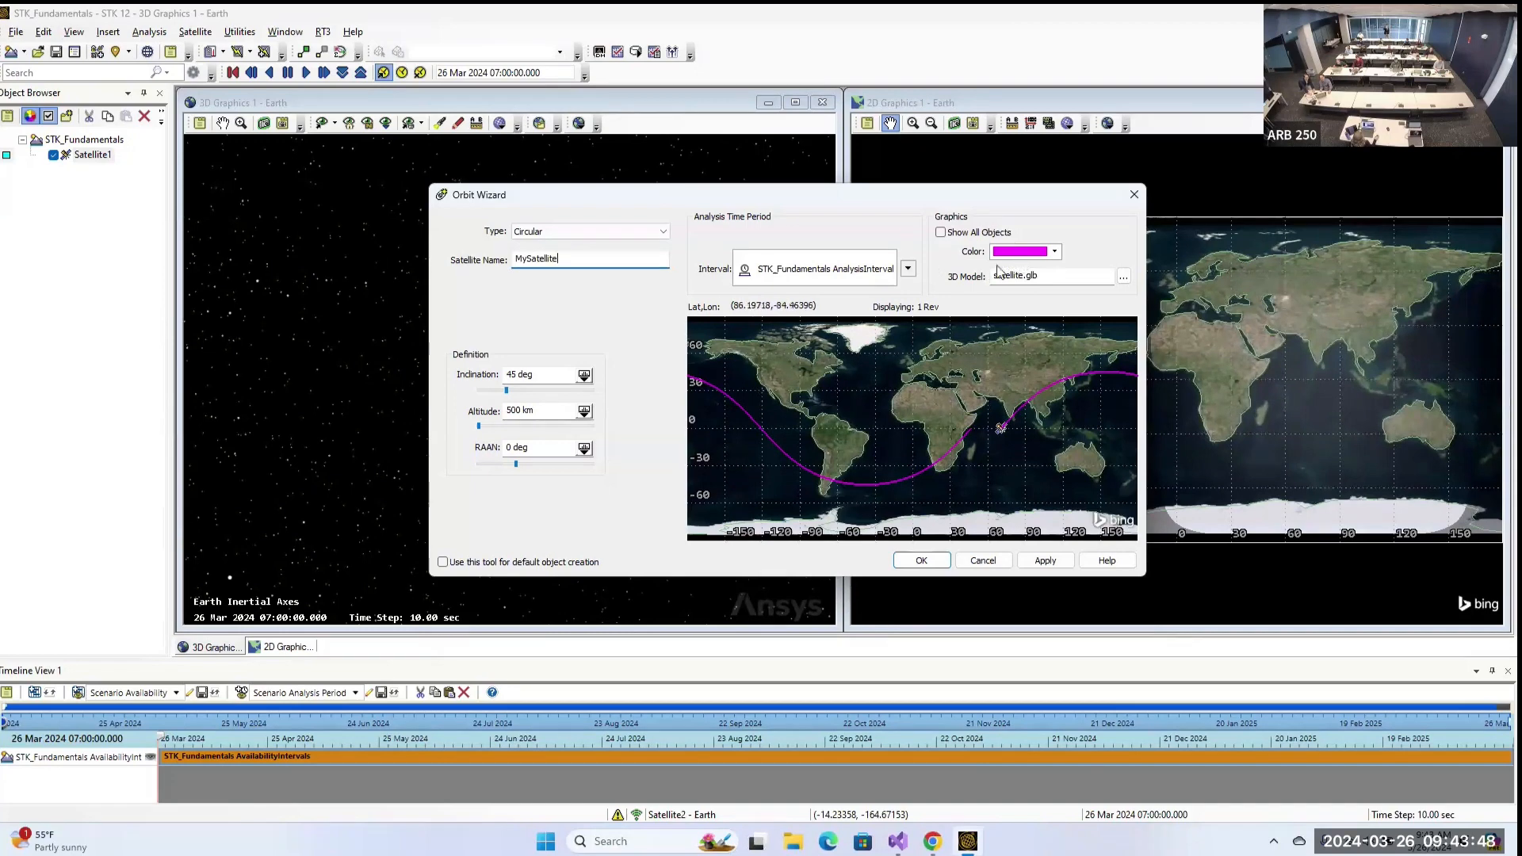
Set MySatellite's graphics color to cyan from the basic colors of the full color palette.
{"action": "left_click", "coordinate": [1023, 252]}
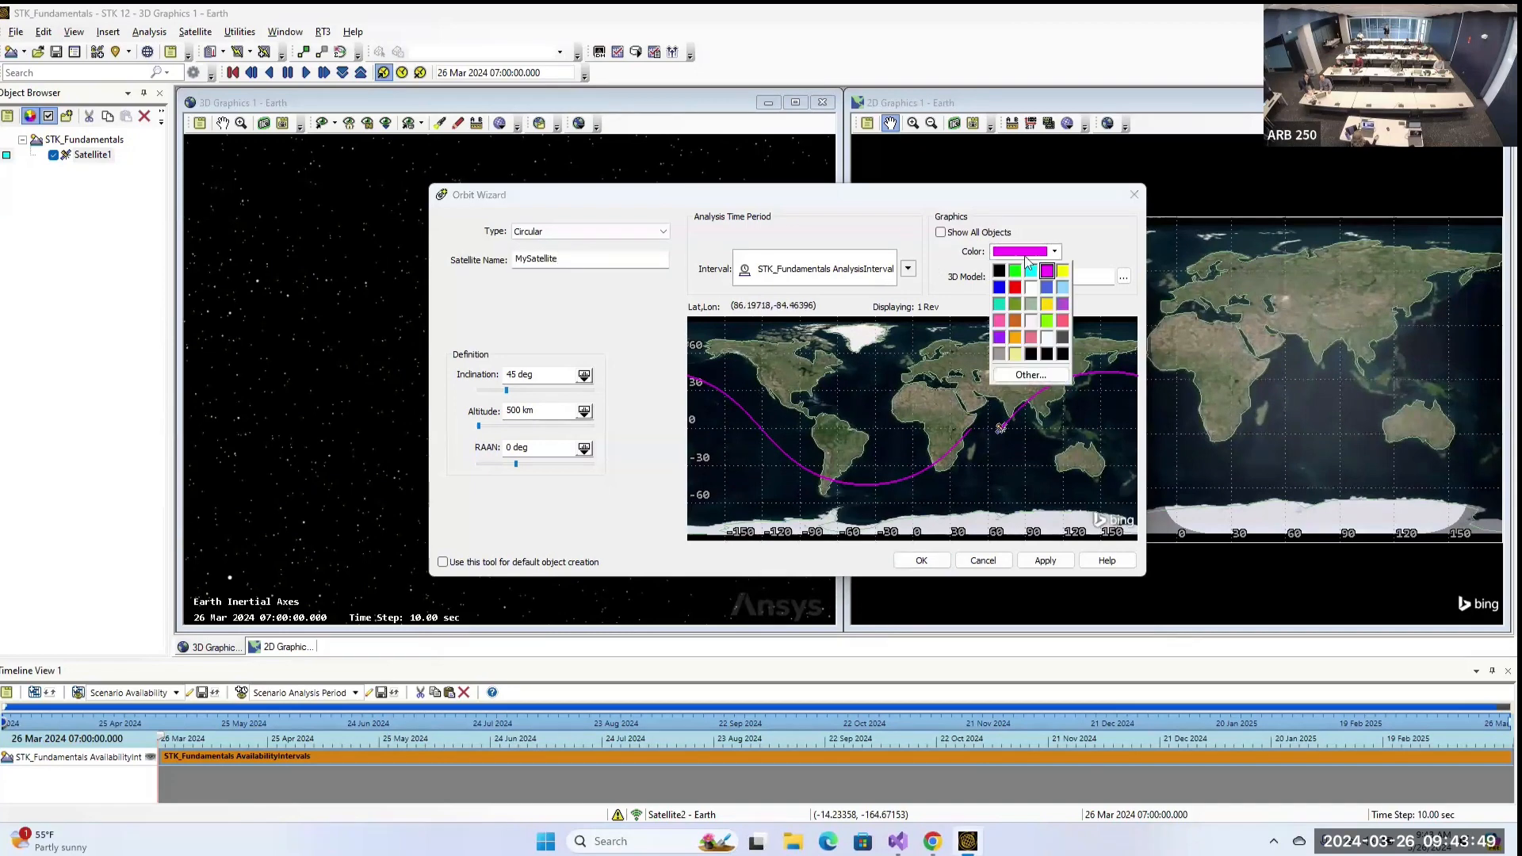
{"action": "left_click", "coordinate": [1027, 373]}
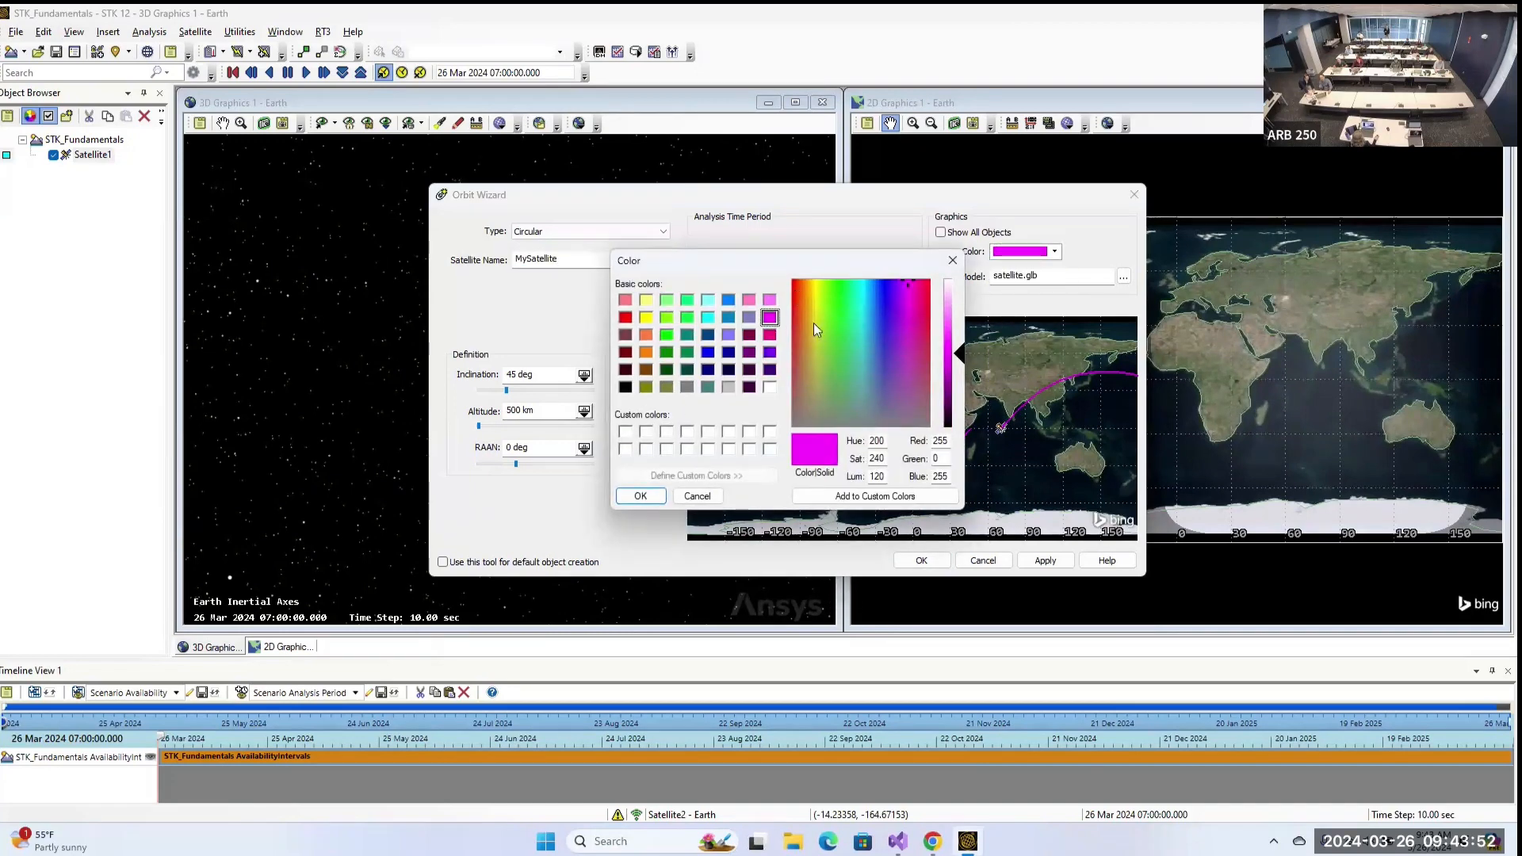
{"action": "left_click", "coordinate": [710, 318]}
{"action": "left_click", "coordinate": [641, 496]}
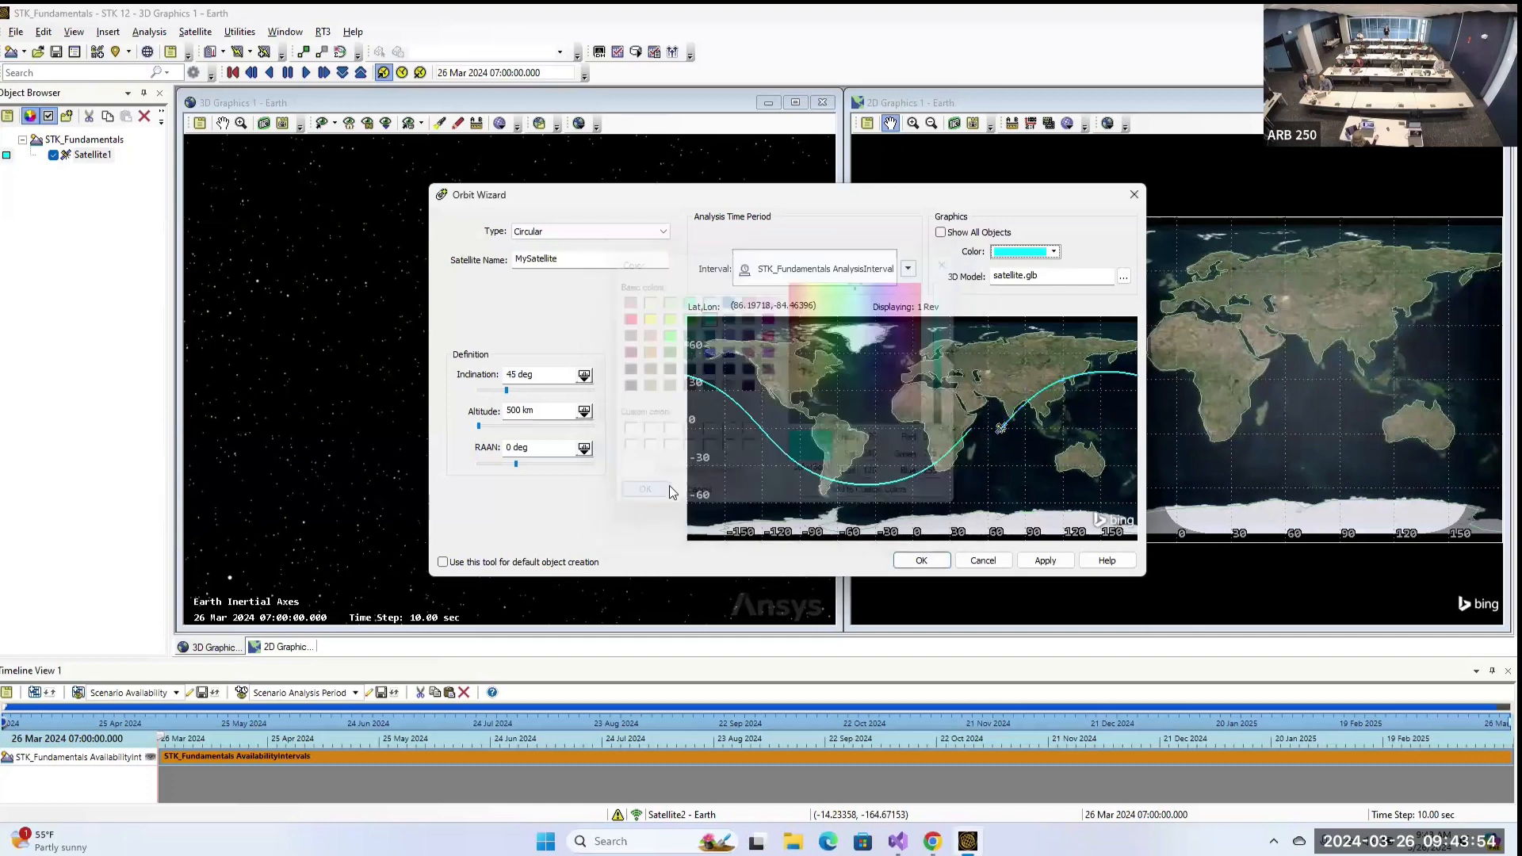
Browse the available Space model files for MySatellite and keep the satellite model.
{"action": "left_click", "coordinate": [1124, 277]}
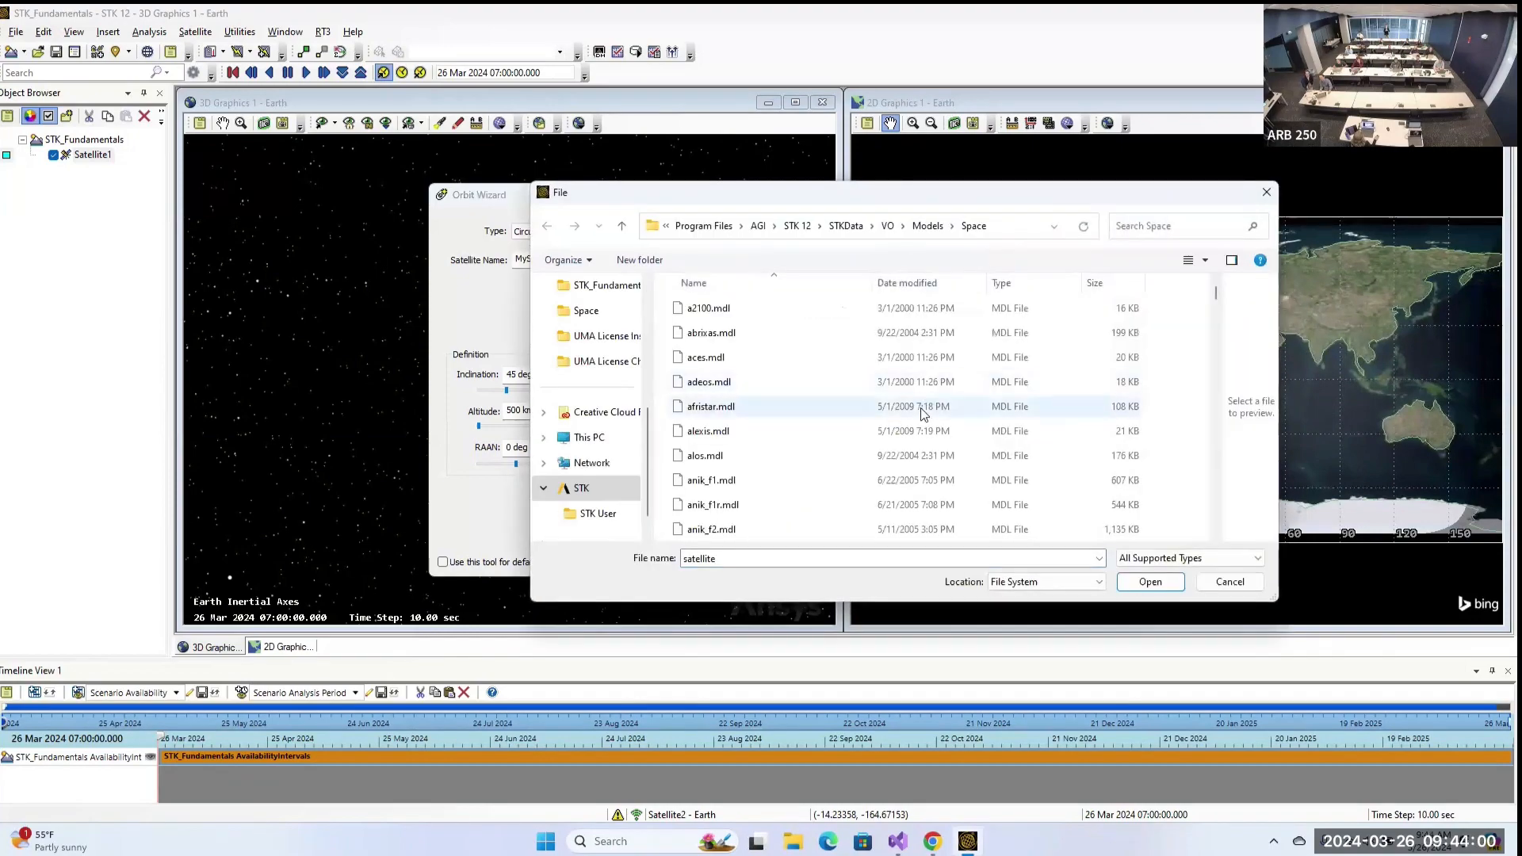
{"action": "scroll", "coordinate": [793, 406], "scroll_direction": "down", "scroll_amount": 10}
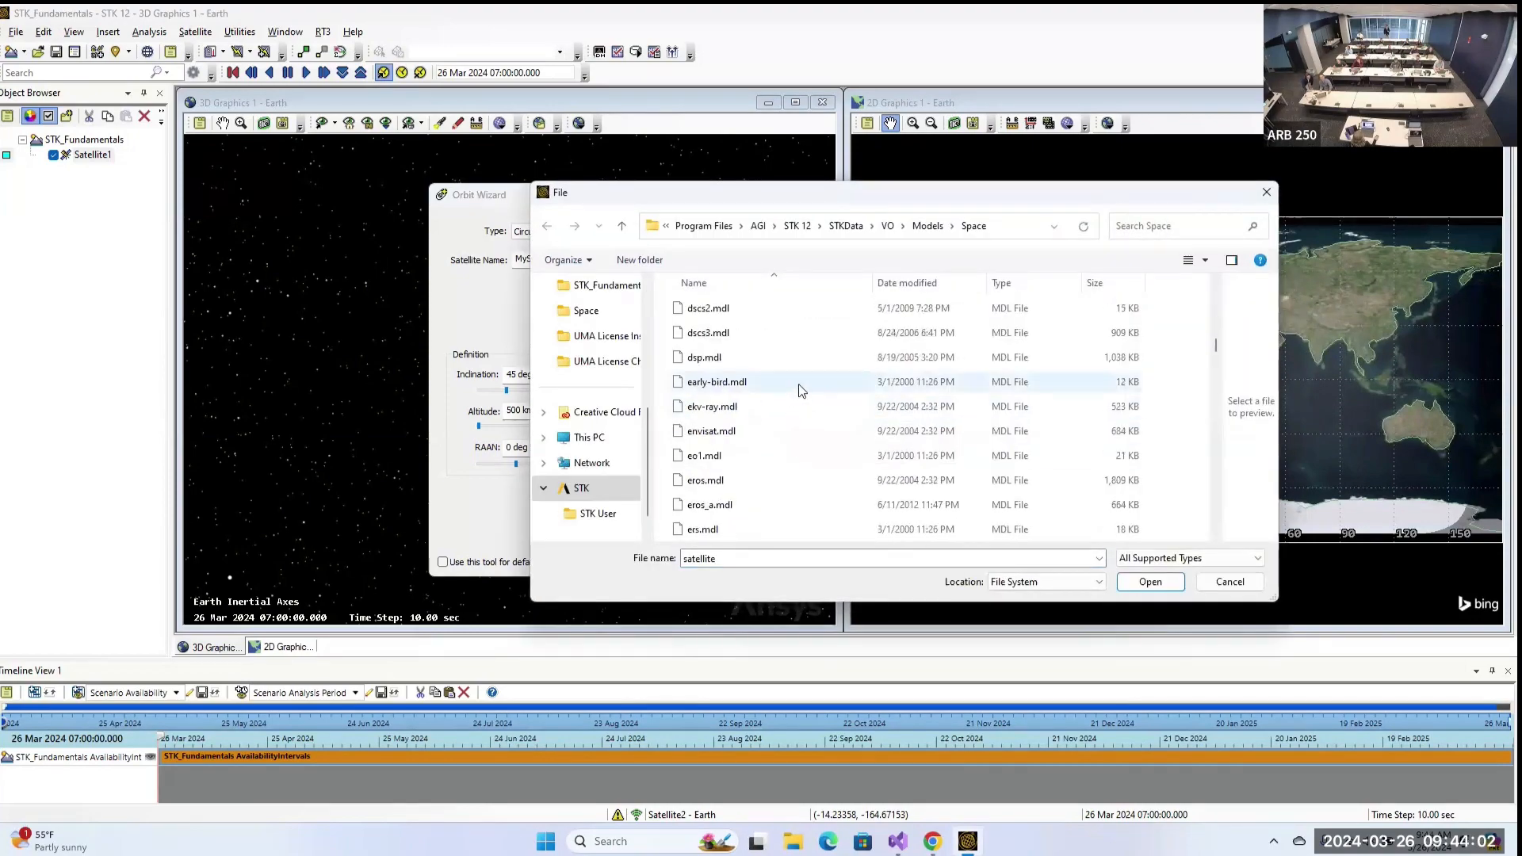
{"action": "scroll", "coordinate": [815, 415], "scroll_direction": "down", "scroll_amount": 10}
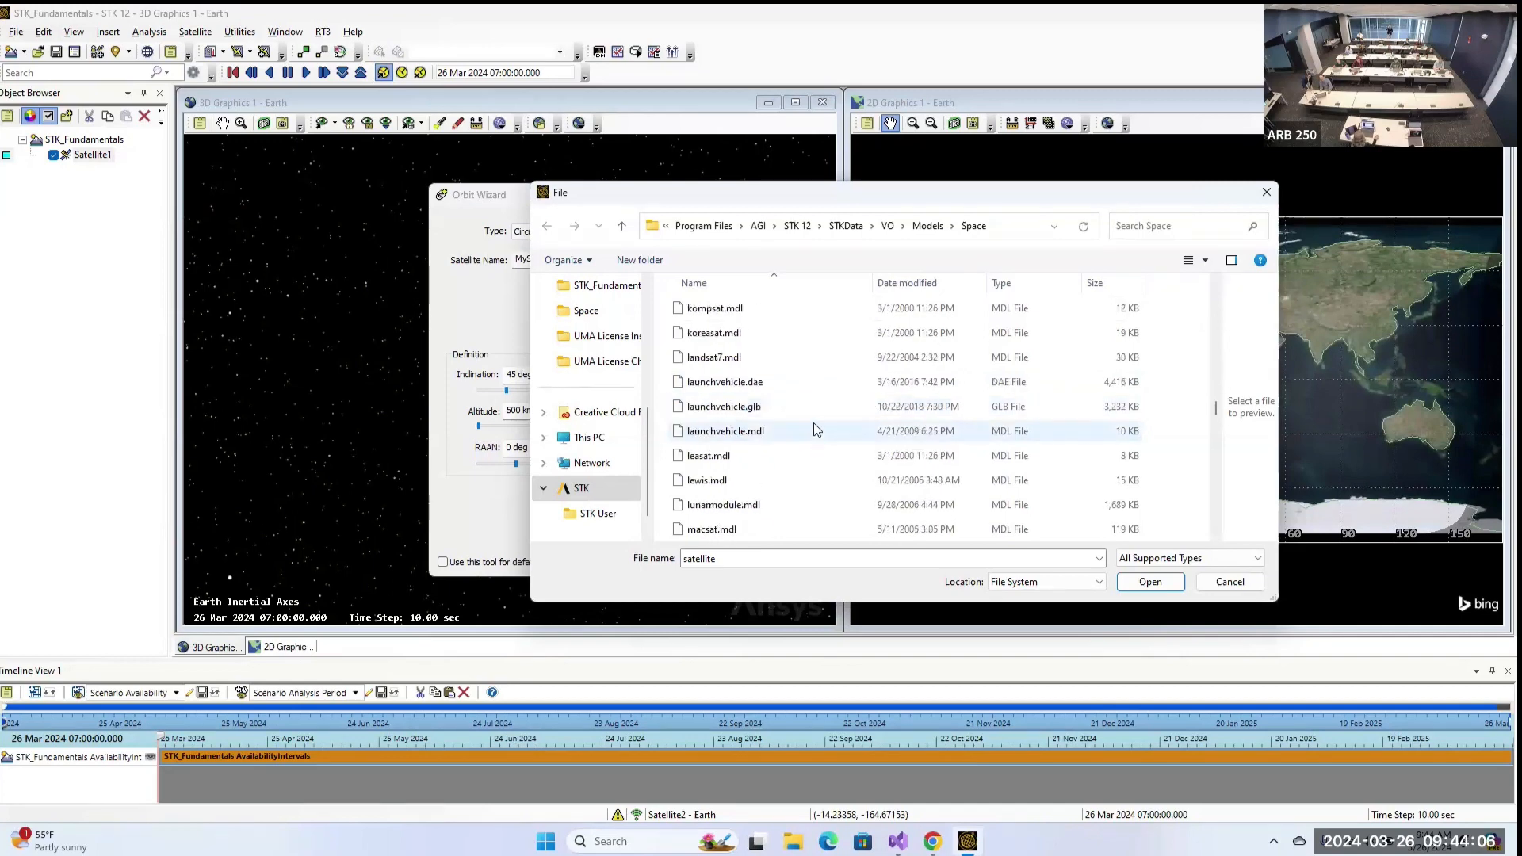
{"action": "scroll", "coordinate": [815, 412], "scroll_direction": "down", "scroll_amount": 5}
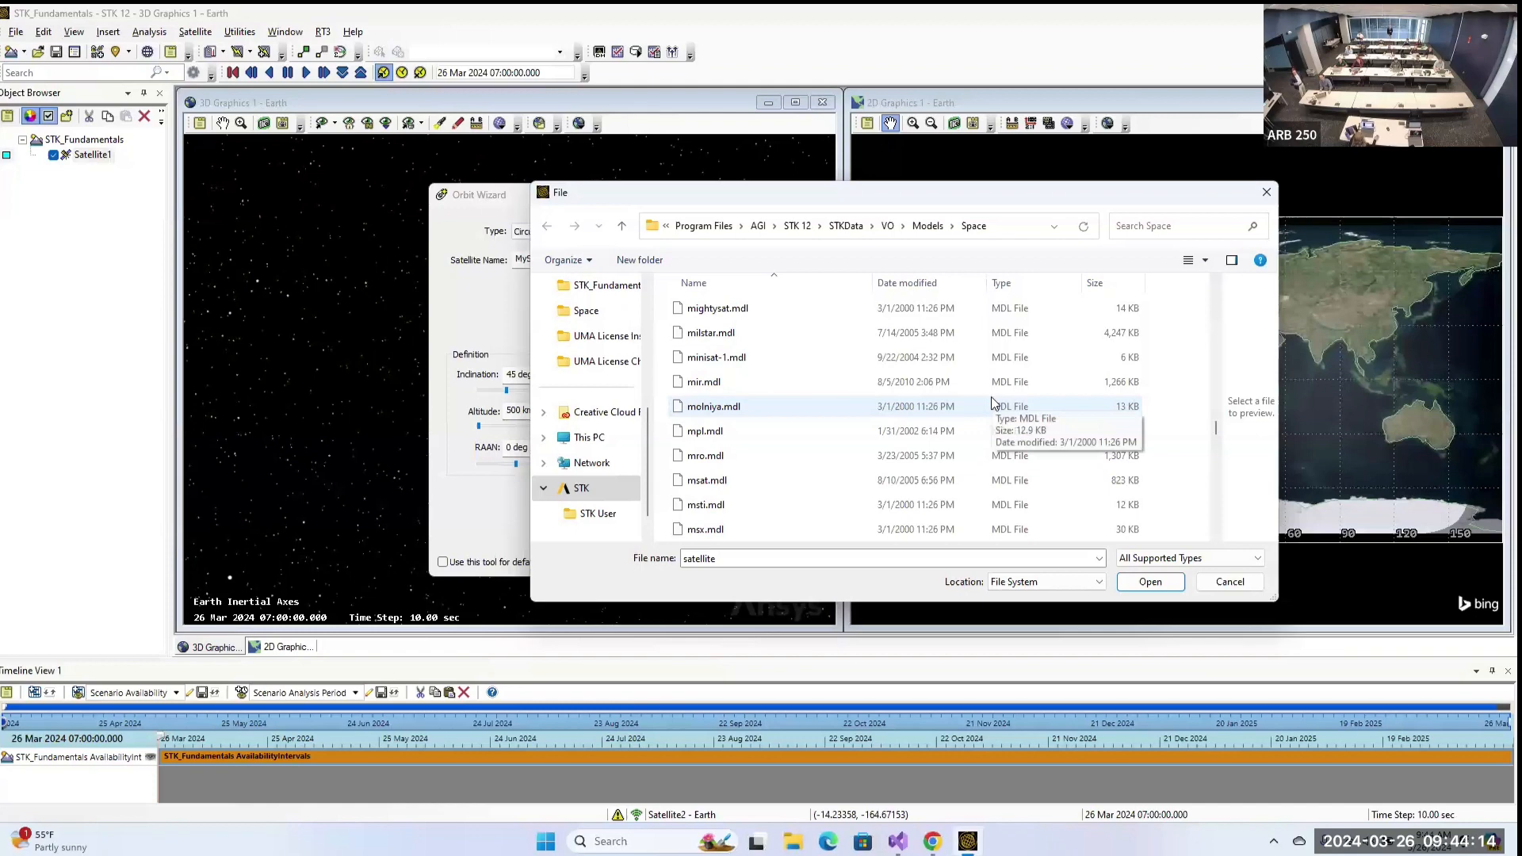
{"action": "left_click", "coordinate": [1134, 581]}
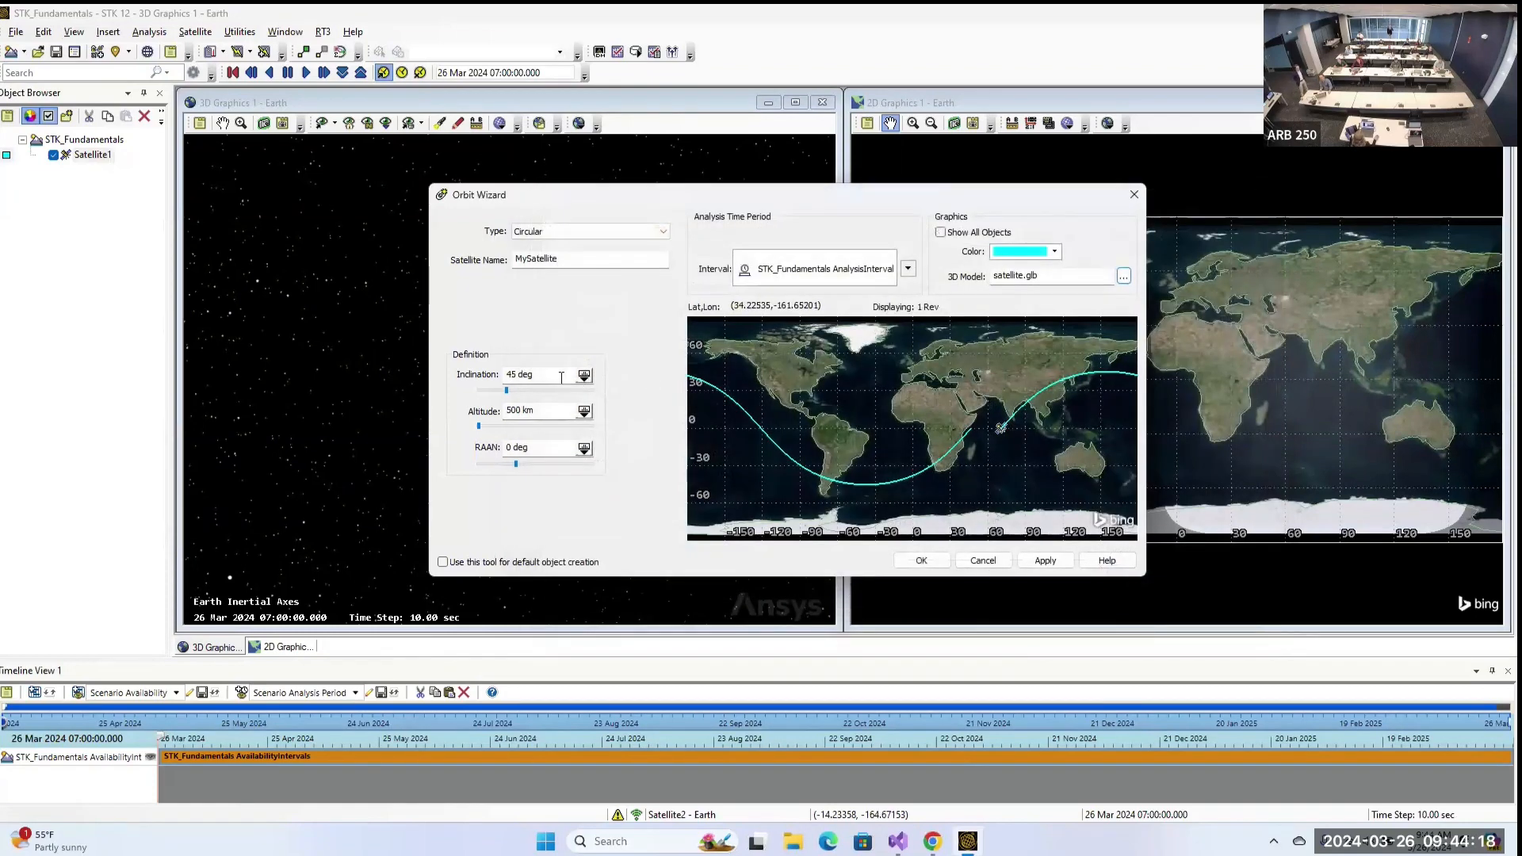
Set MySatellite's inclination to 80 deg with the Circular orbit type, insert it and close the object insertion dialog.
{"action": "left_click", "coordinate": [555, 381]}
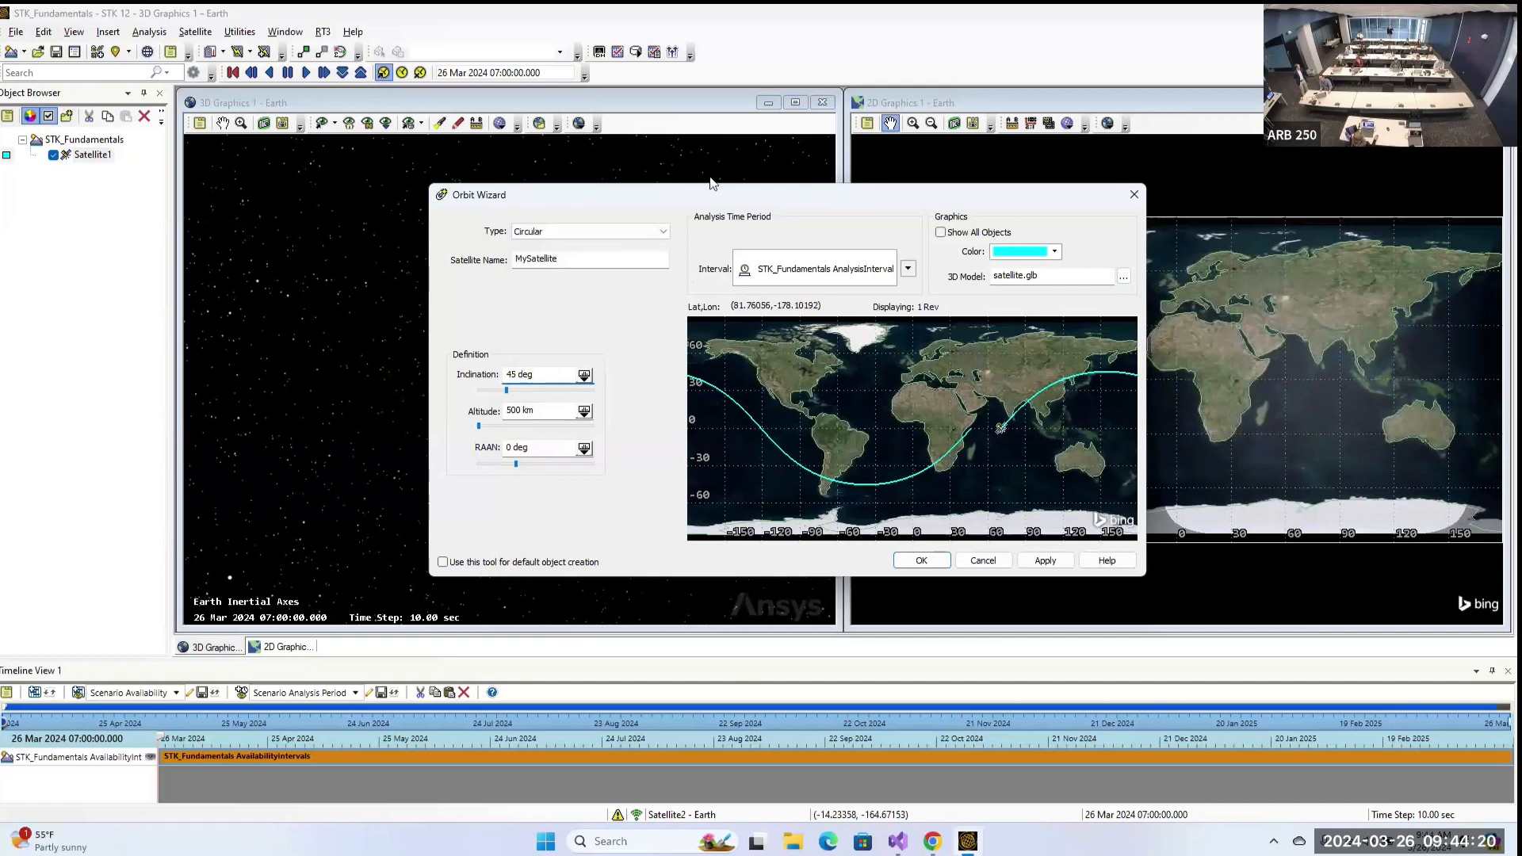
{"action": "left_click", "coordinate": [664, 233]}
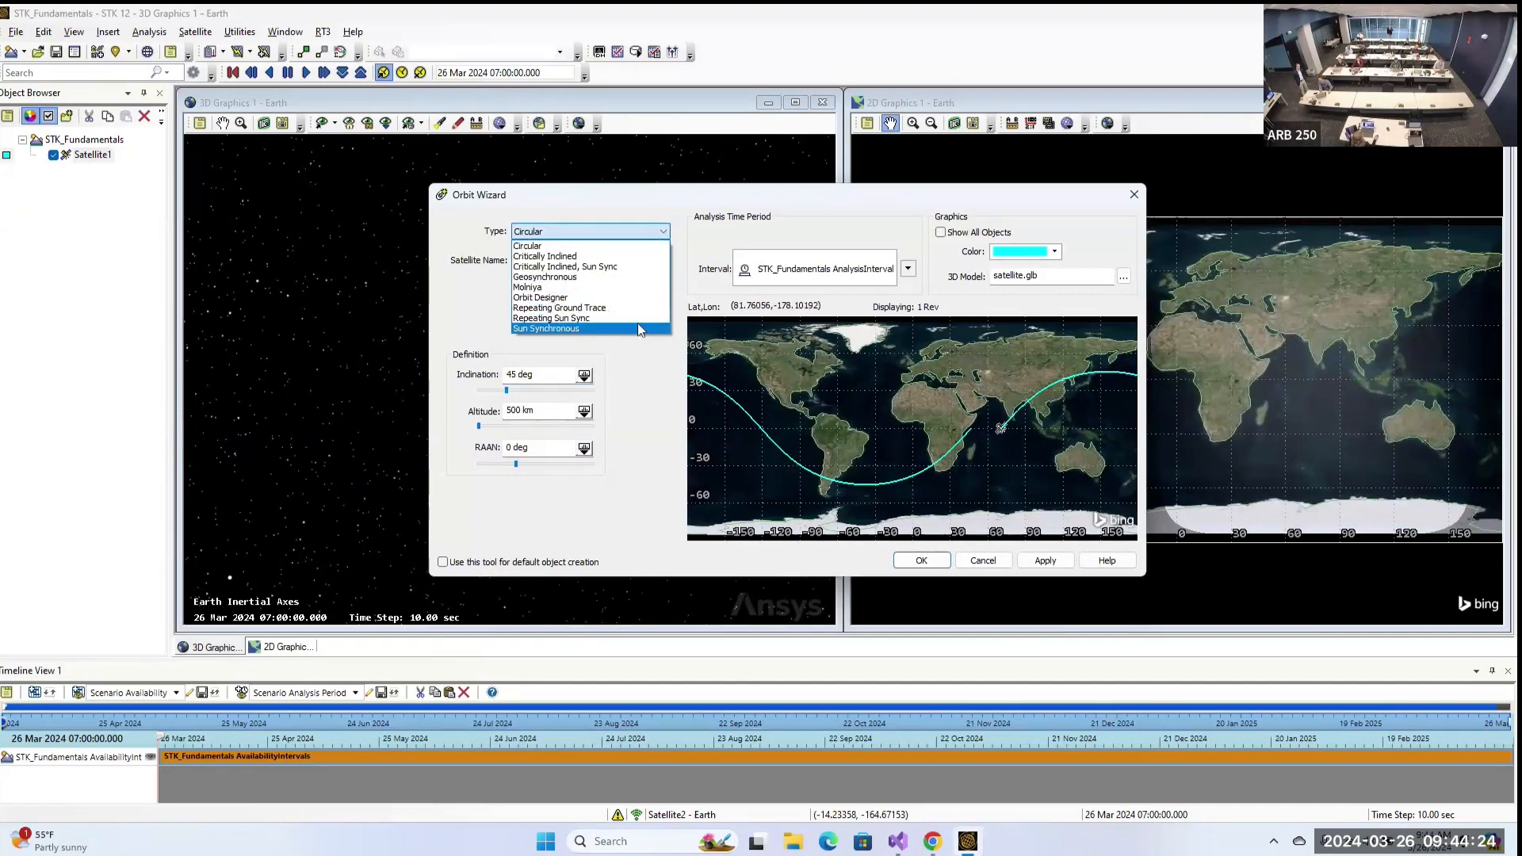
{"action": "left_click", "coordinate": [665, 233]}
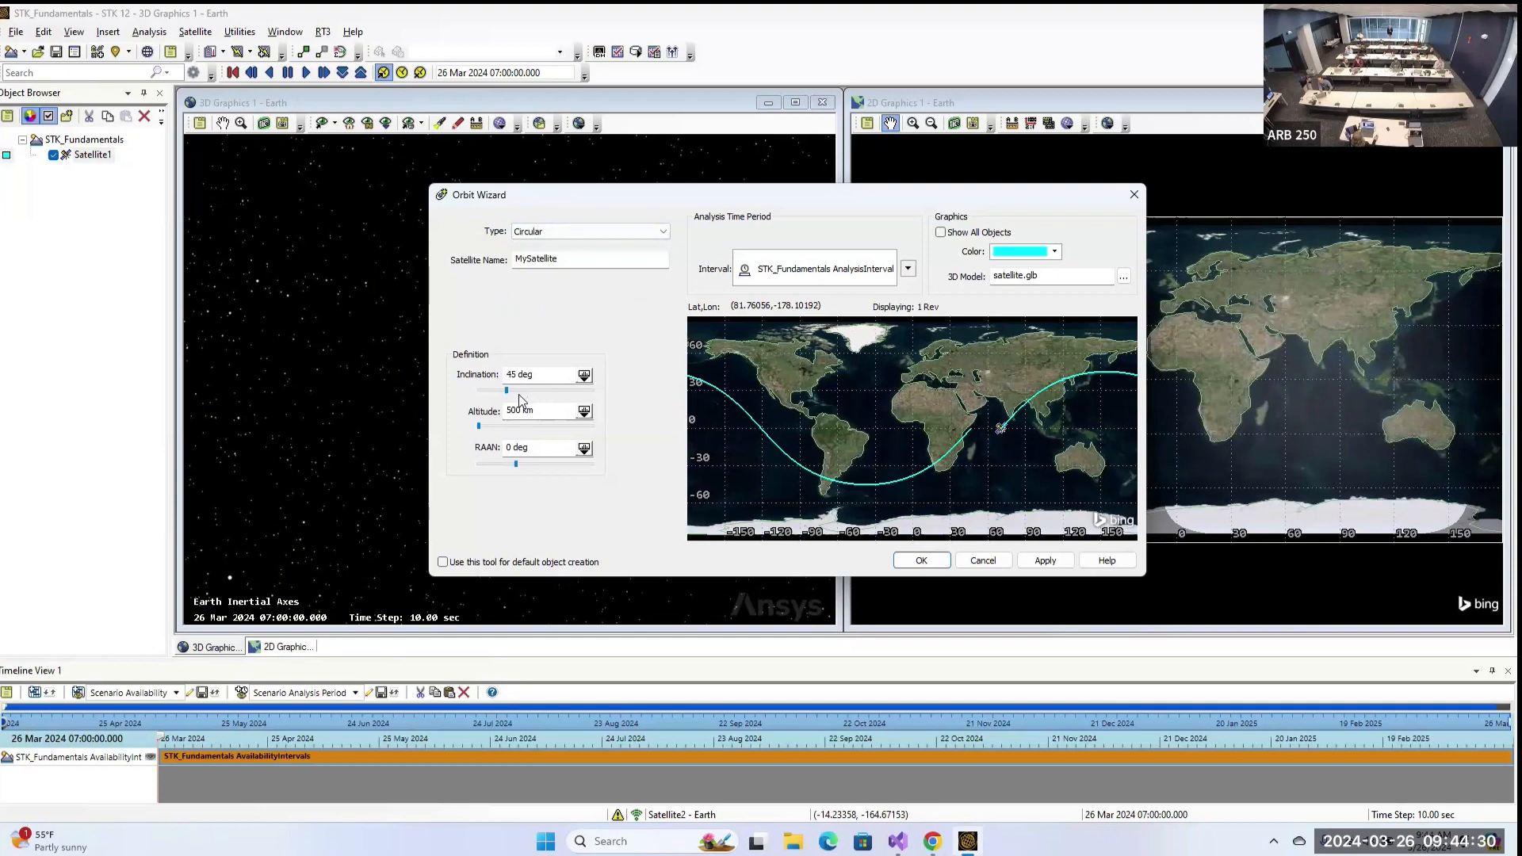
{"action": "left_click_drag", "start_coordinate": [544, 376], "coordinate": [505, 376]}
{"action": "type", "text": "80"}
{"action": "key", "text": "Return"}
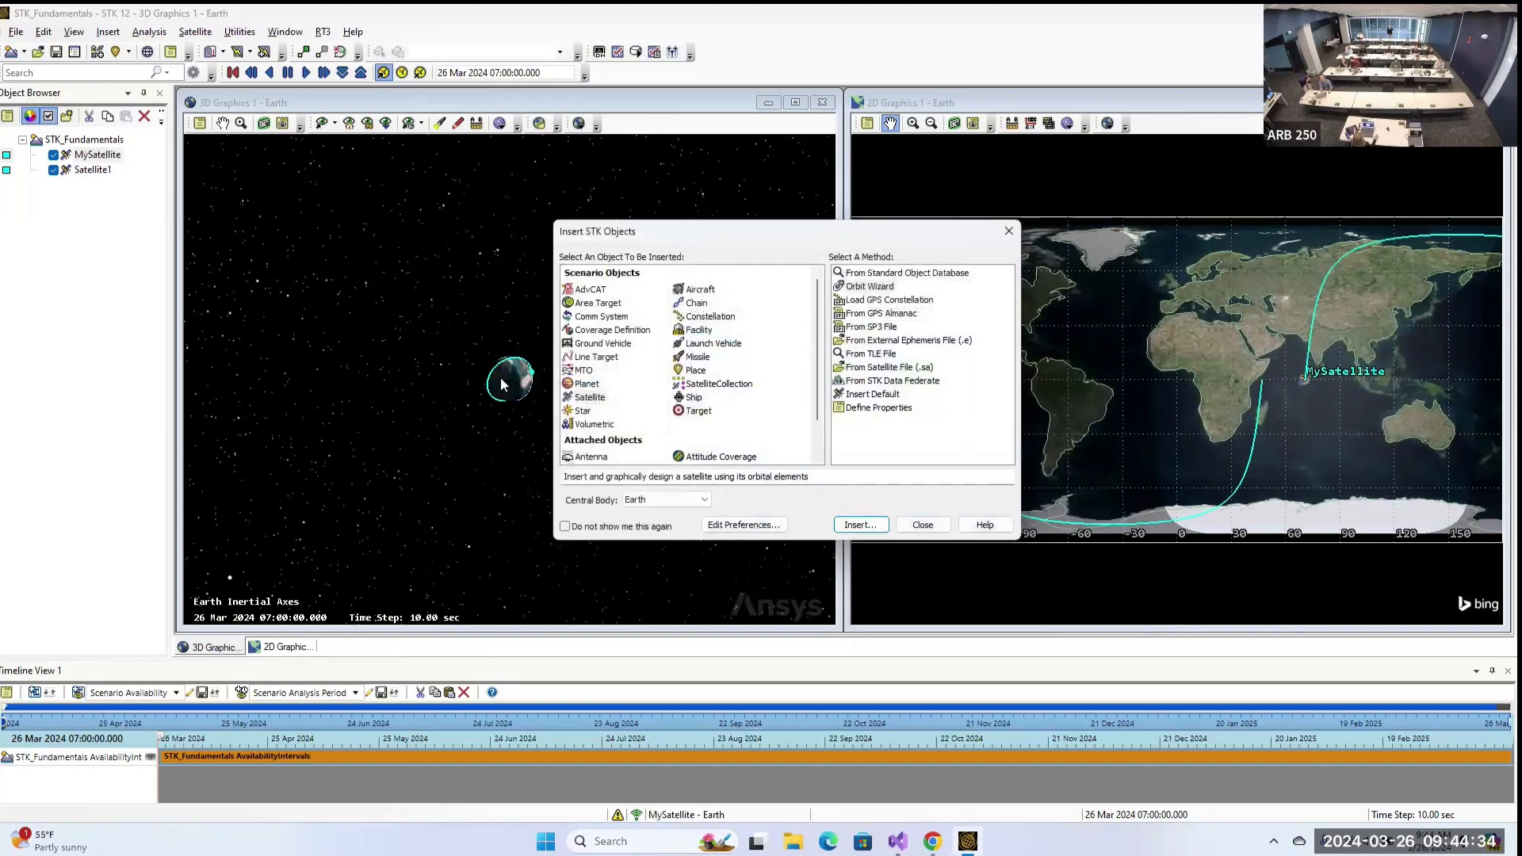
{"action": "left_click", "coordinate": [924, 526]}
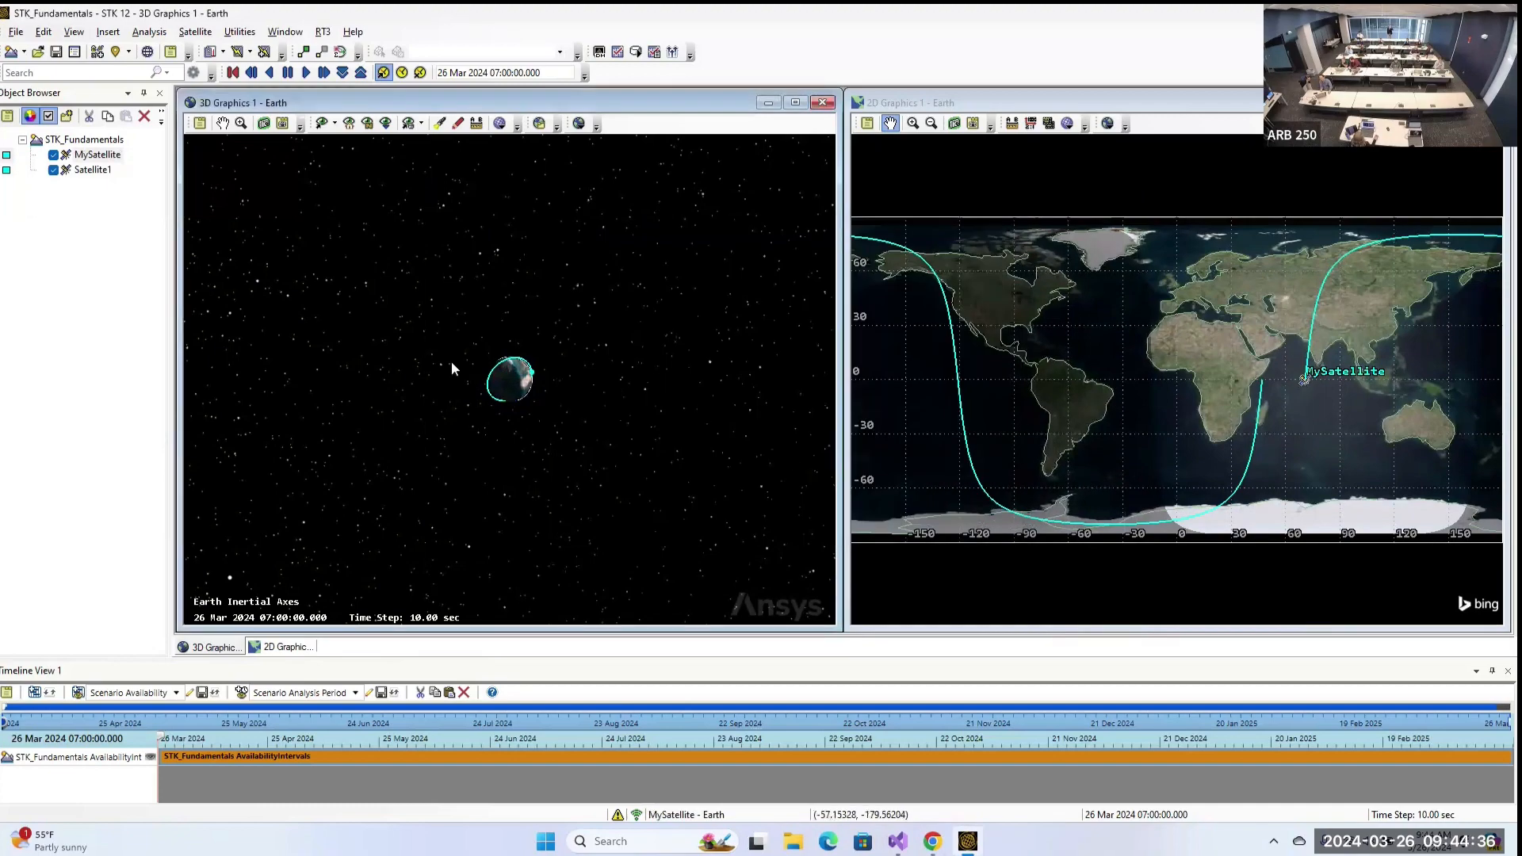
Enlarge and rotate the Earth in the 3D view, and run, pause and resume the scenario animation.
{"action": "scroll", "coordinate": [475, 364], "scroll_direction": "down", "scroll_amount": 2}
{"action": "scroll", "coordinate": [509, 358], "scroll_direction": "up", "scroll_amount": 10}
{"action": "left_click_drag", "start_coordinate": [691, 350], "coordinate": [564, 269]}
{"action": "left_click", "coordinate": [306, 72]}
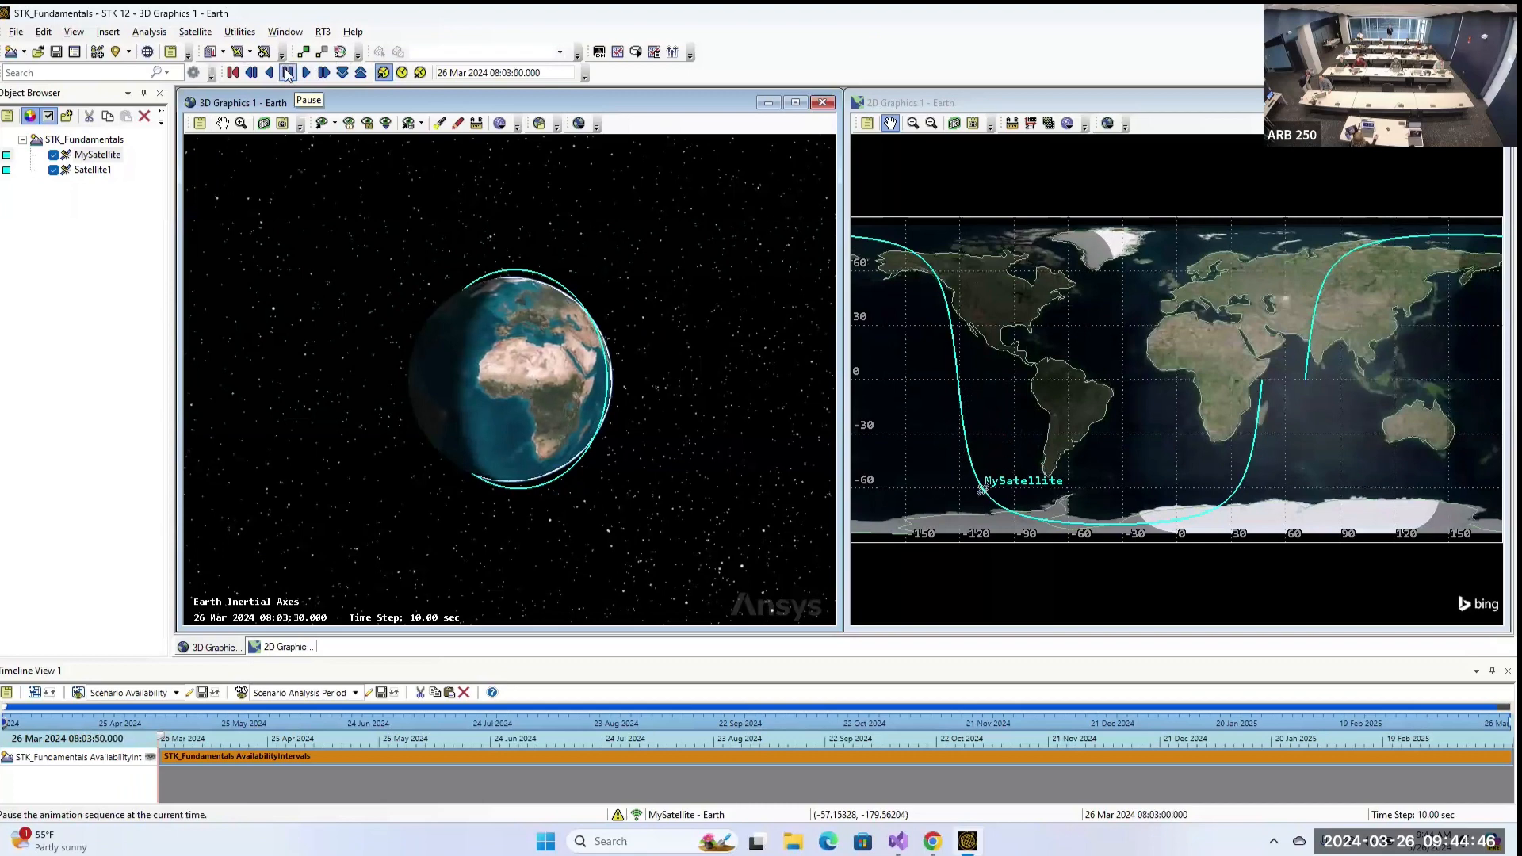
{"action": "left_click", "coordinate": [288, 73]}
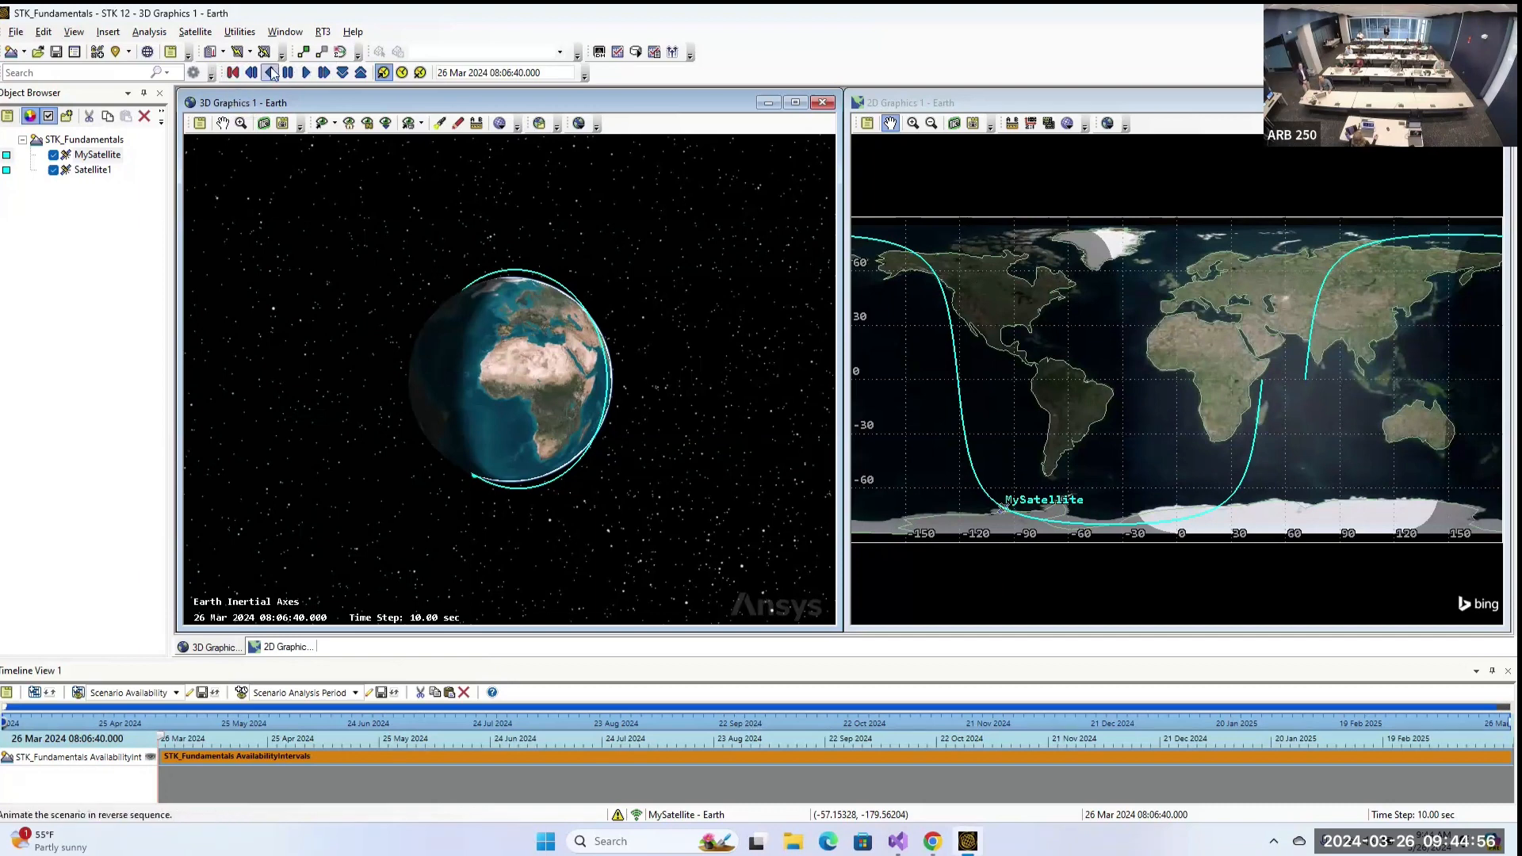
{"action": "left_click", "coordinate": [306, 72]}
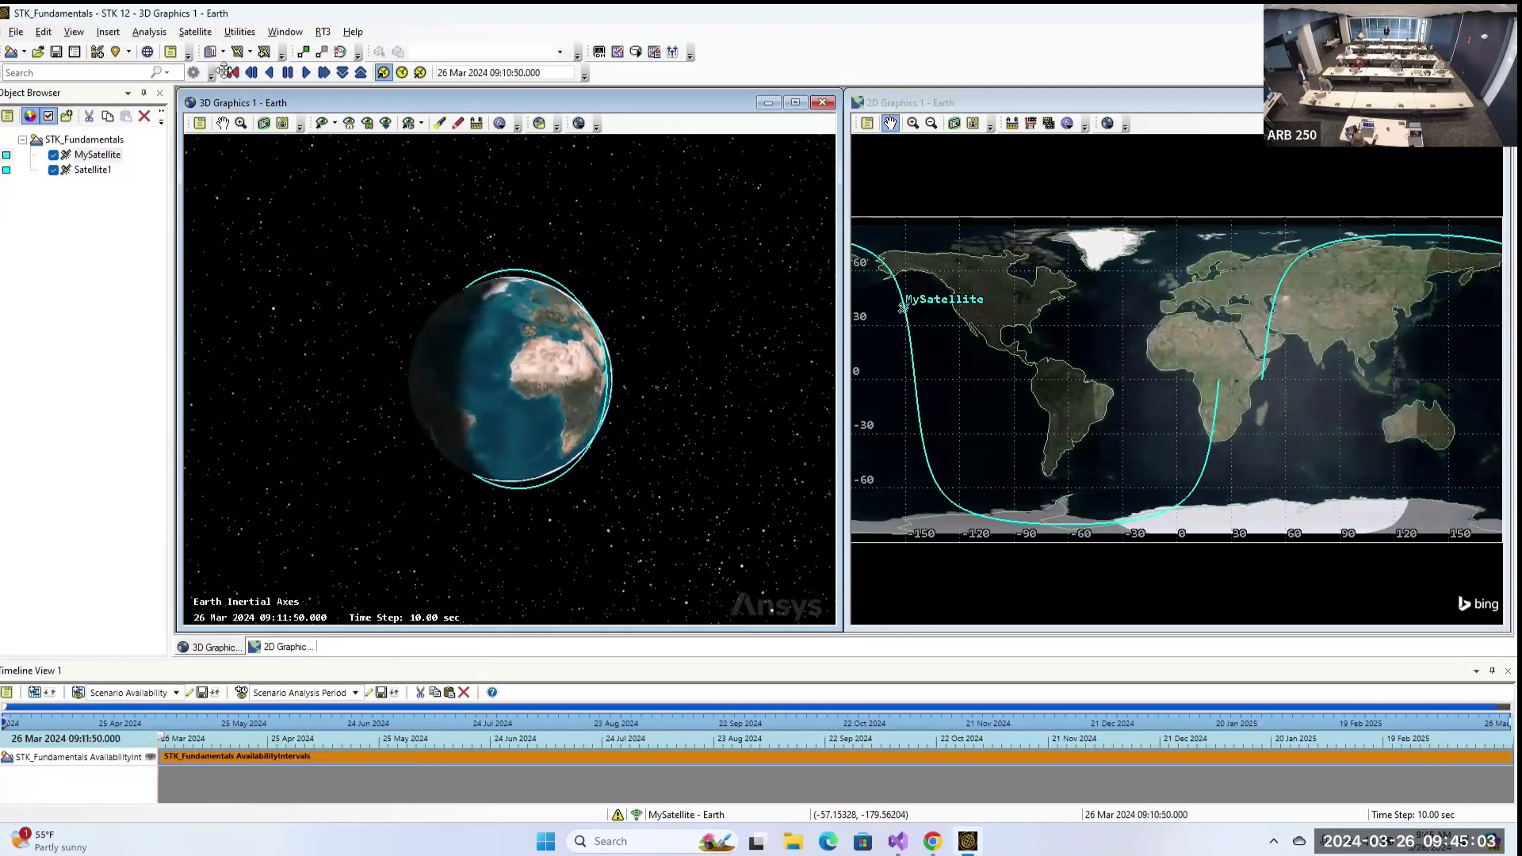
Reset the animation to the scenario start, switch it to real-time mode and start it.
{"action": "left_click", "coordinate": [232, 73]}
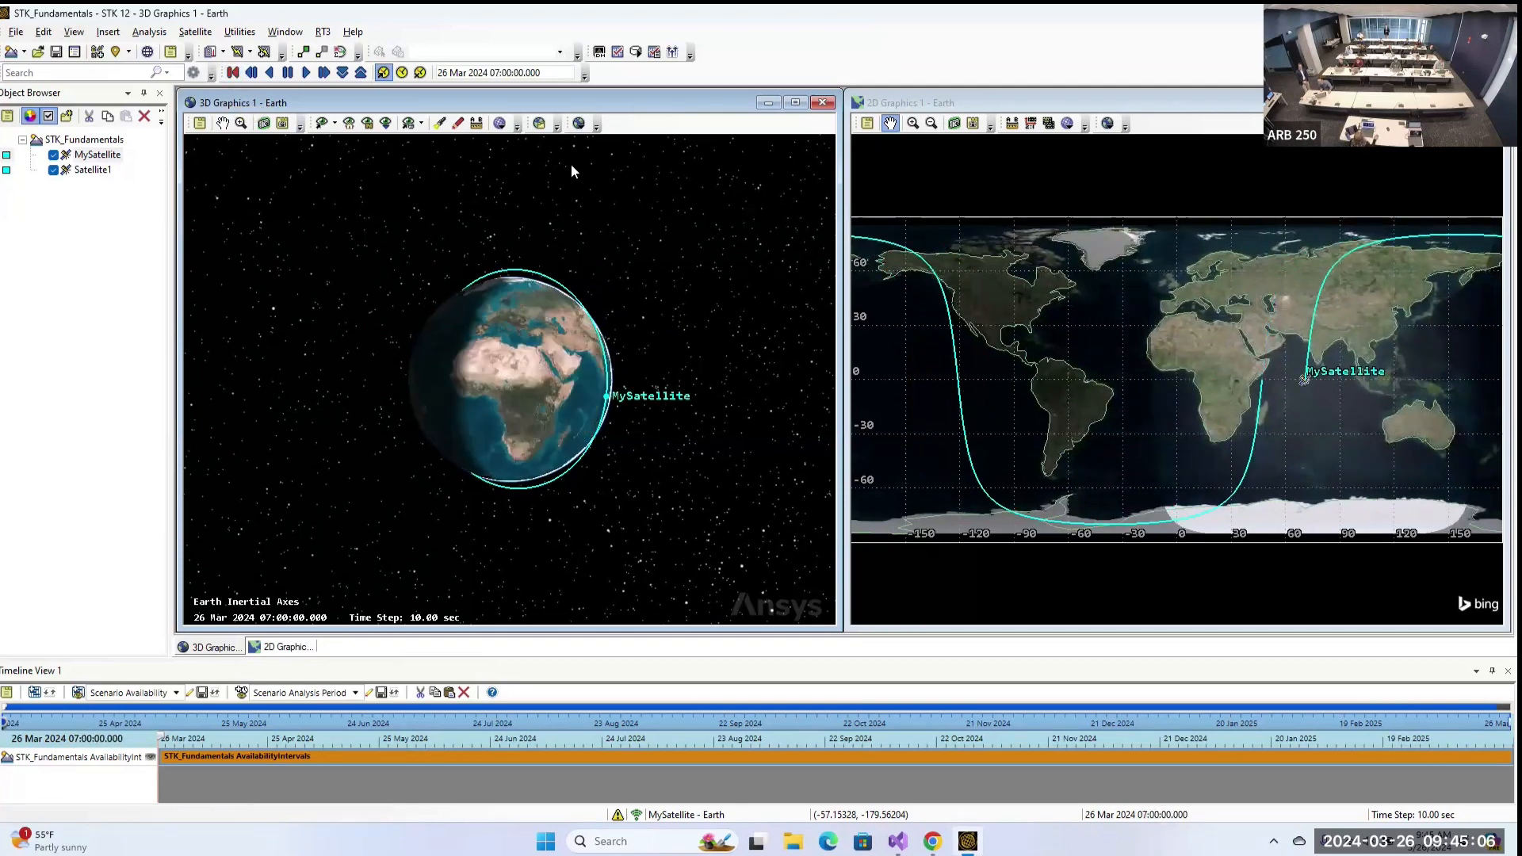
{"action": "left_click", "coordinate": [402, 74]}
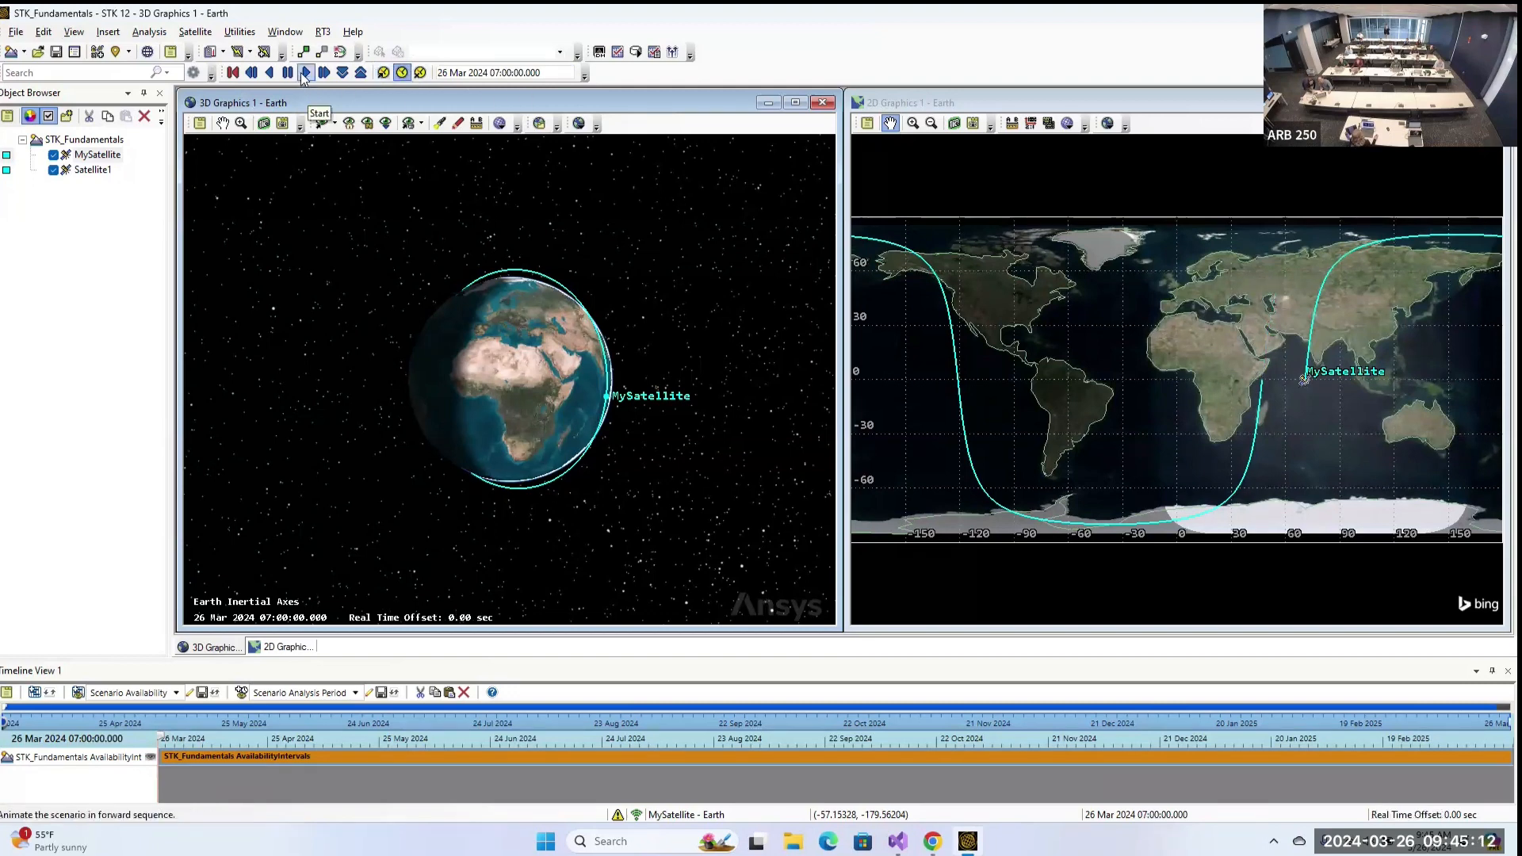
{"action": "left_click", "coordinate": [306, 73]}
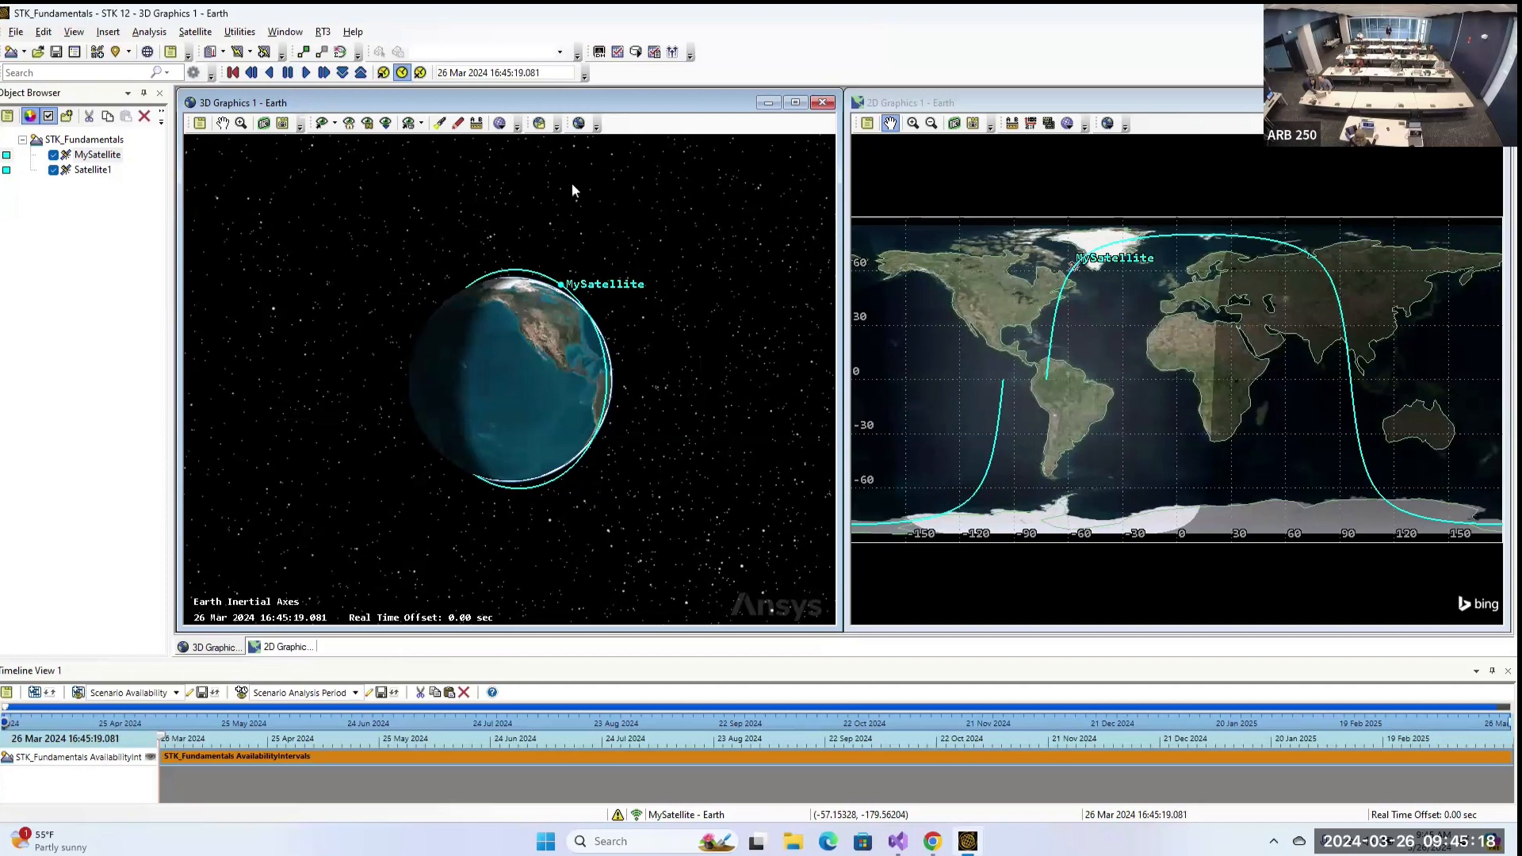
Zoom the 3D view to MySatellite and orbit around it to see its model above the Earth.
{"action": "left_click", "coordinate": [108, 158]}
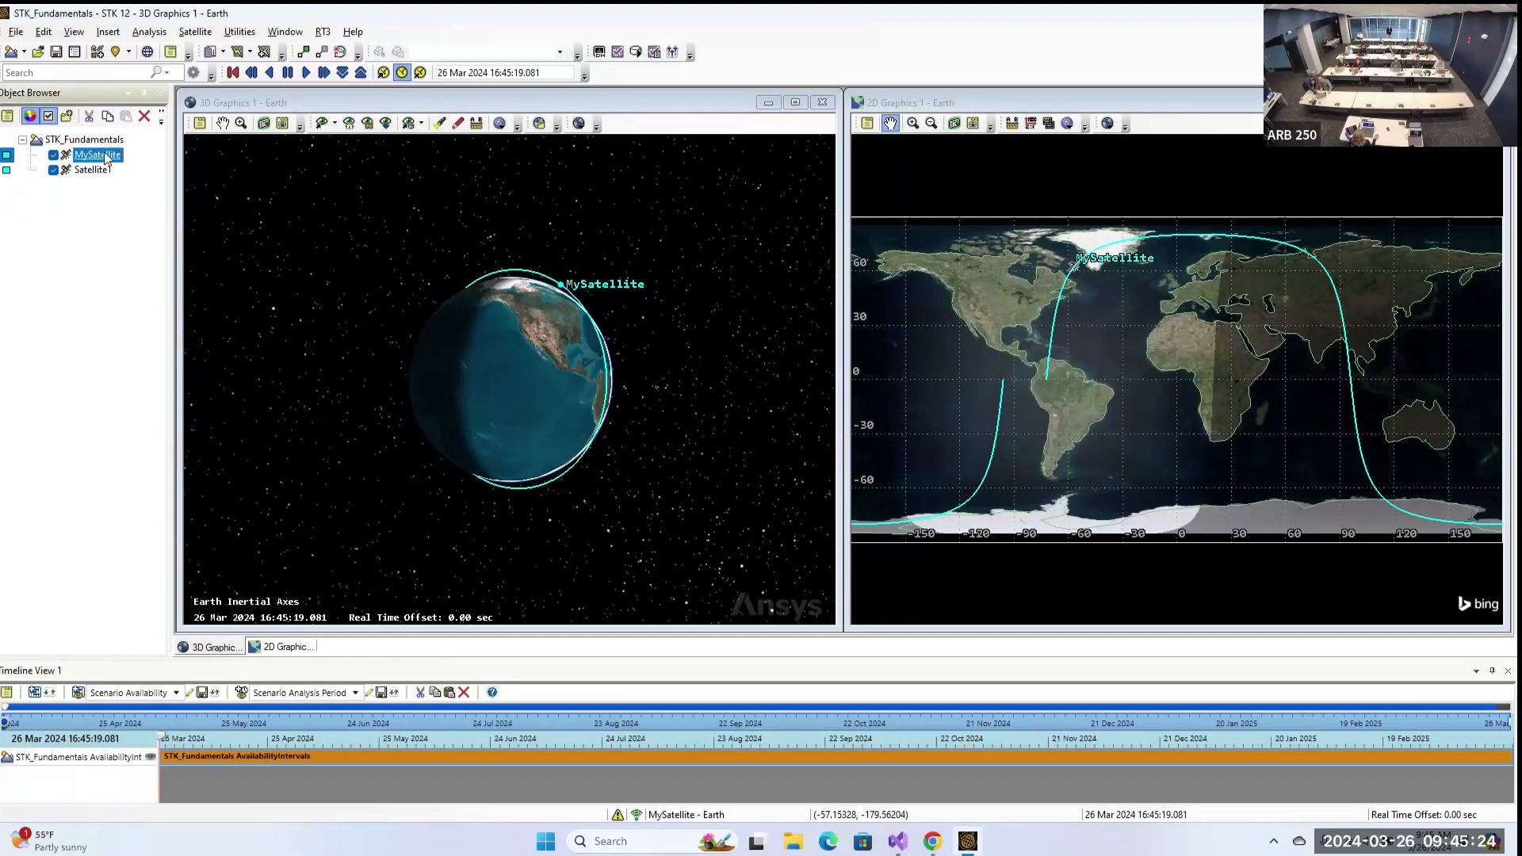
{"action": "right_click", "coordinate": [107, 158]}
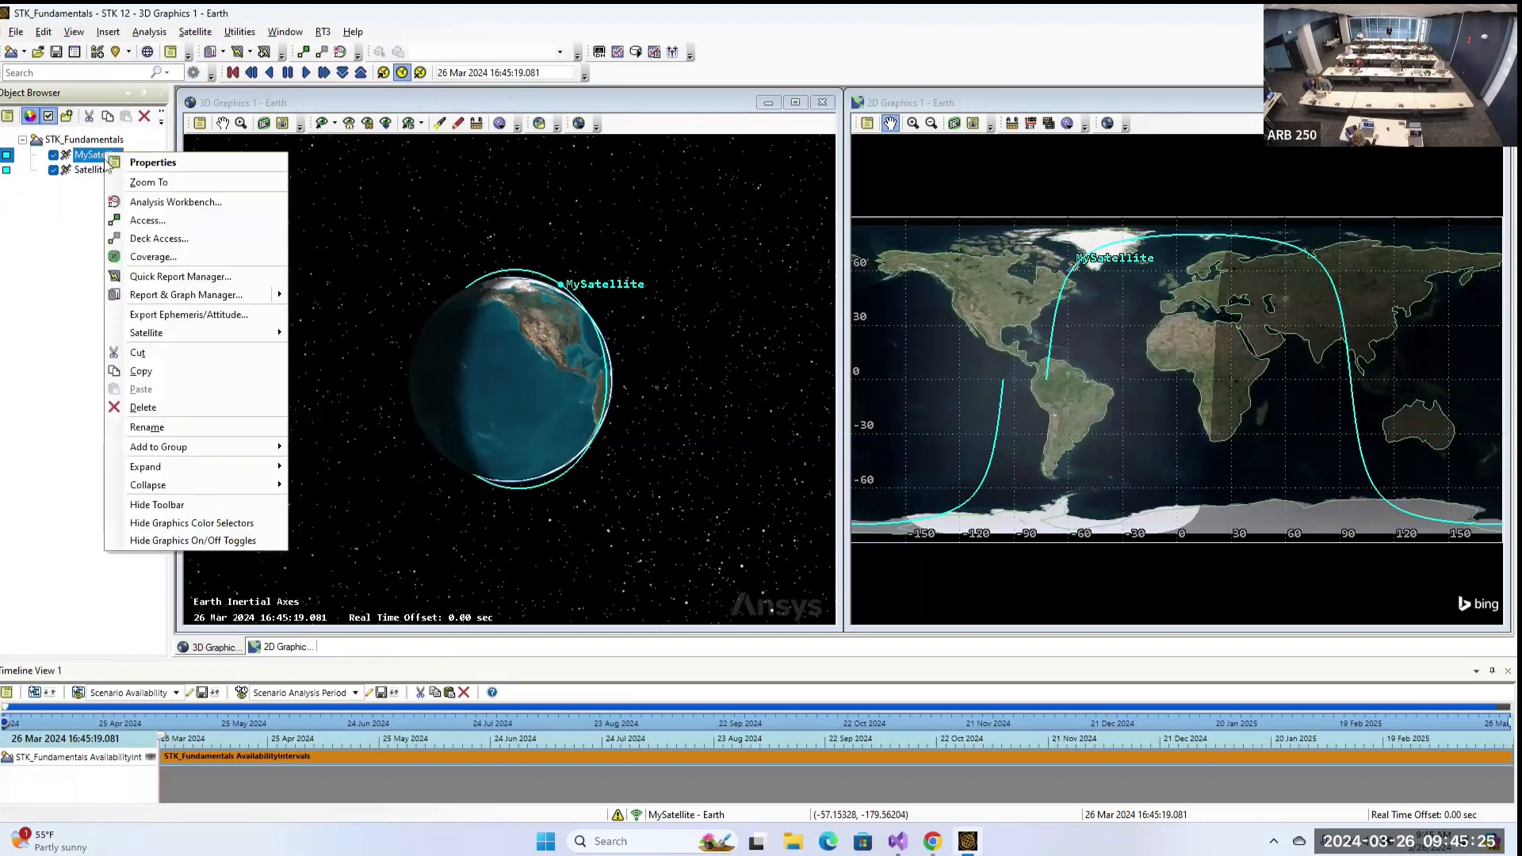
{"action": "left_click", "coordinate": [158, 184]}
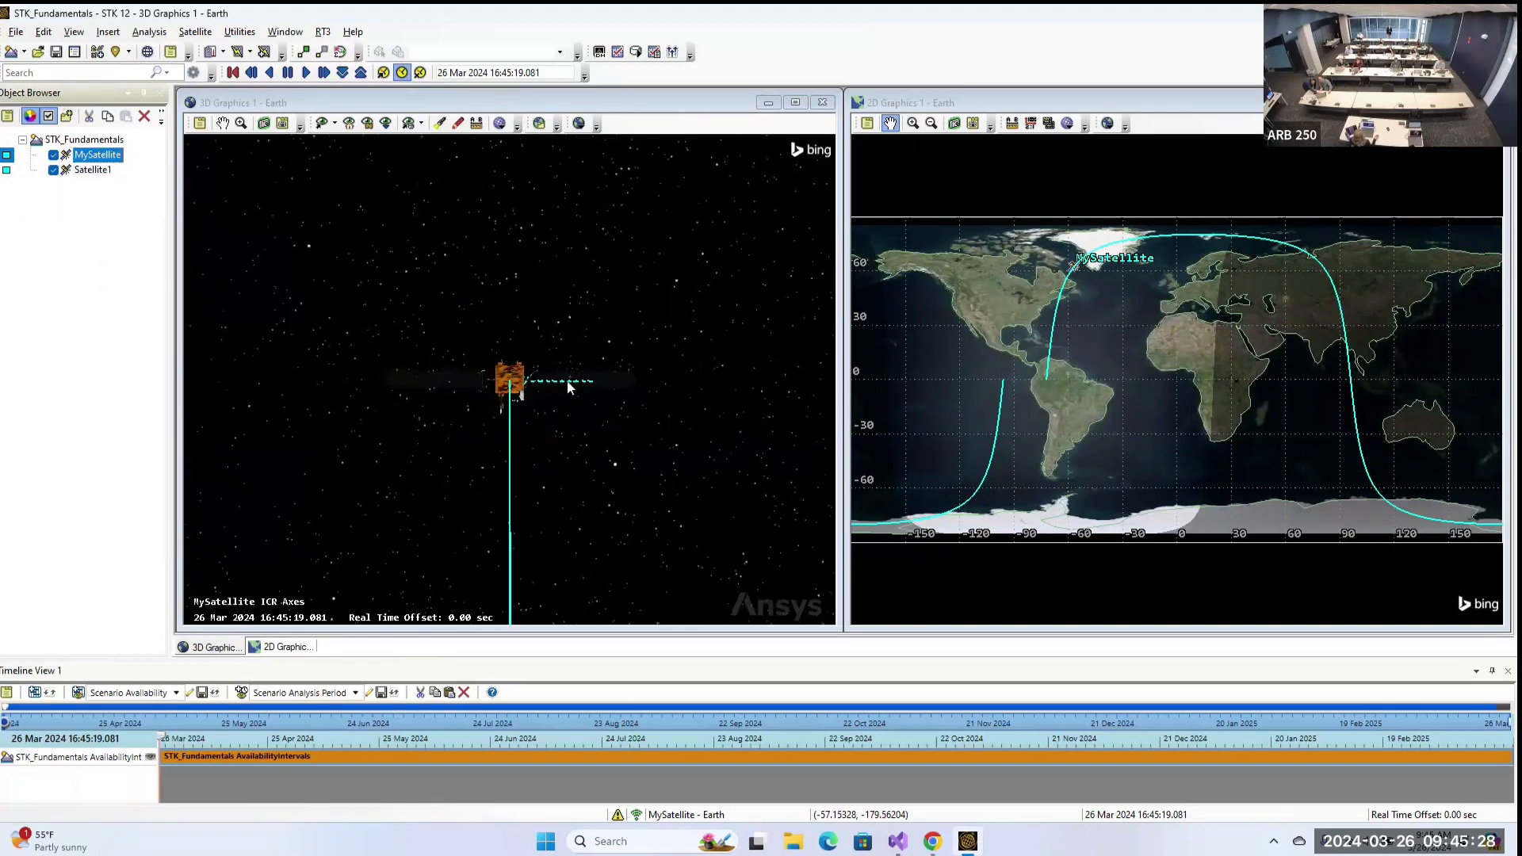
{"action": "left_click_drag", "start_coordinate": [567, 382], "coordinate": [355, 385]}
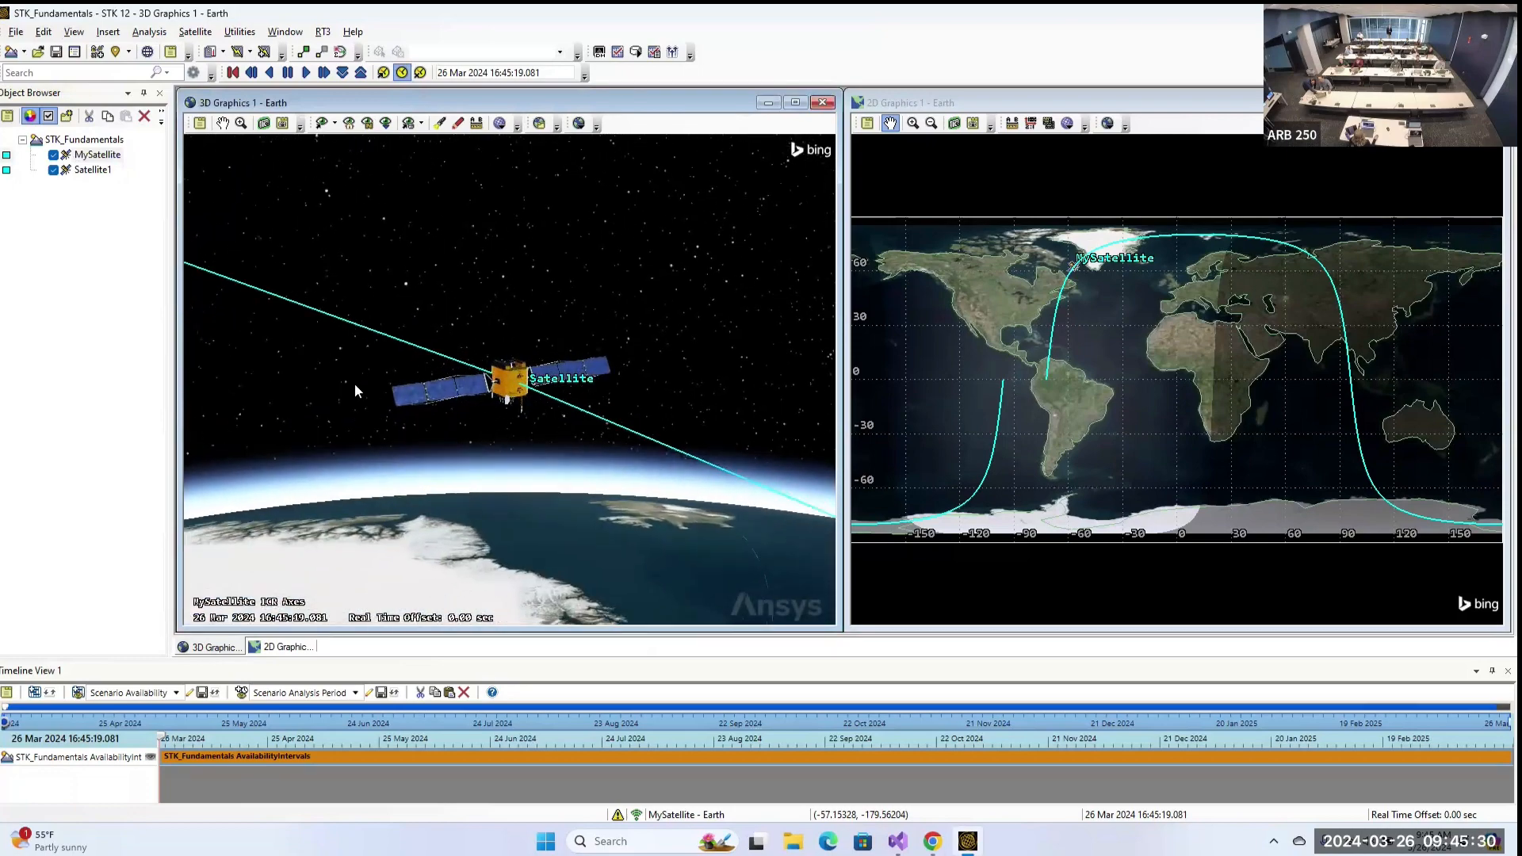
{"action": "scroll", "coordinate": [429, 330], "scroll_direction": "up", "scroll_amount": 2}
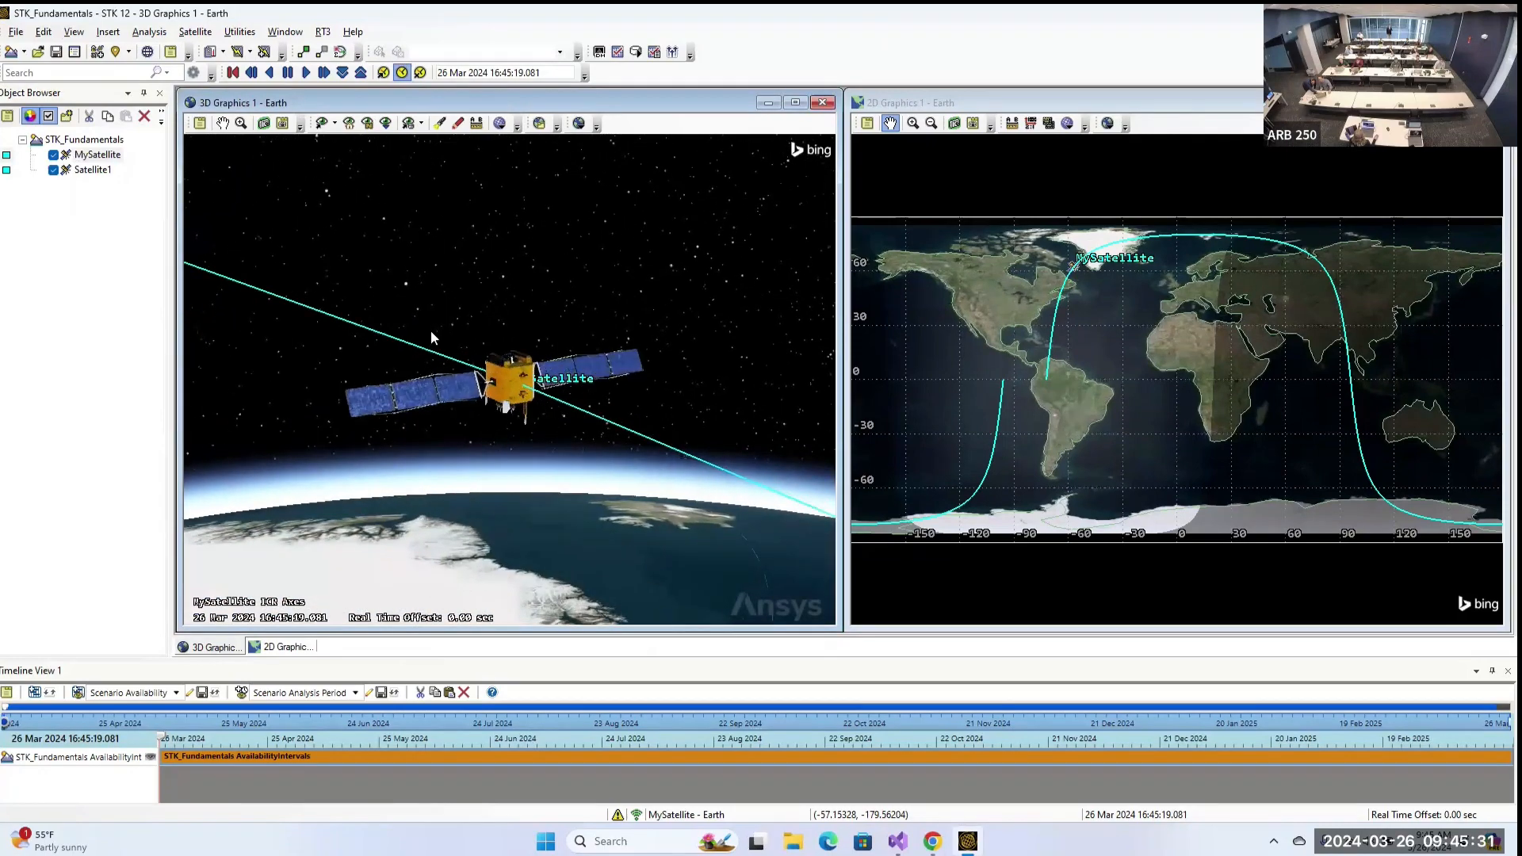
Open MySatellite's properties at the 3D Graphics Model page with the 3D view still visible.
{"action": "double_click", "coordinate": [116, 158]}
{"action": "left_click_drag", "start_coordinate": [826, 148], "coordinate": [868, 88]}
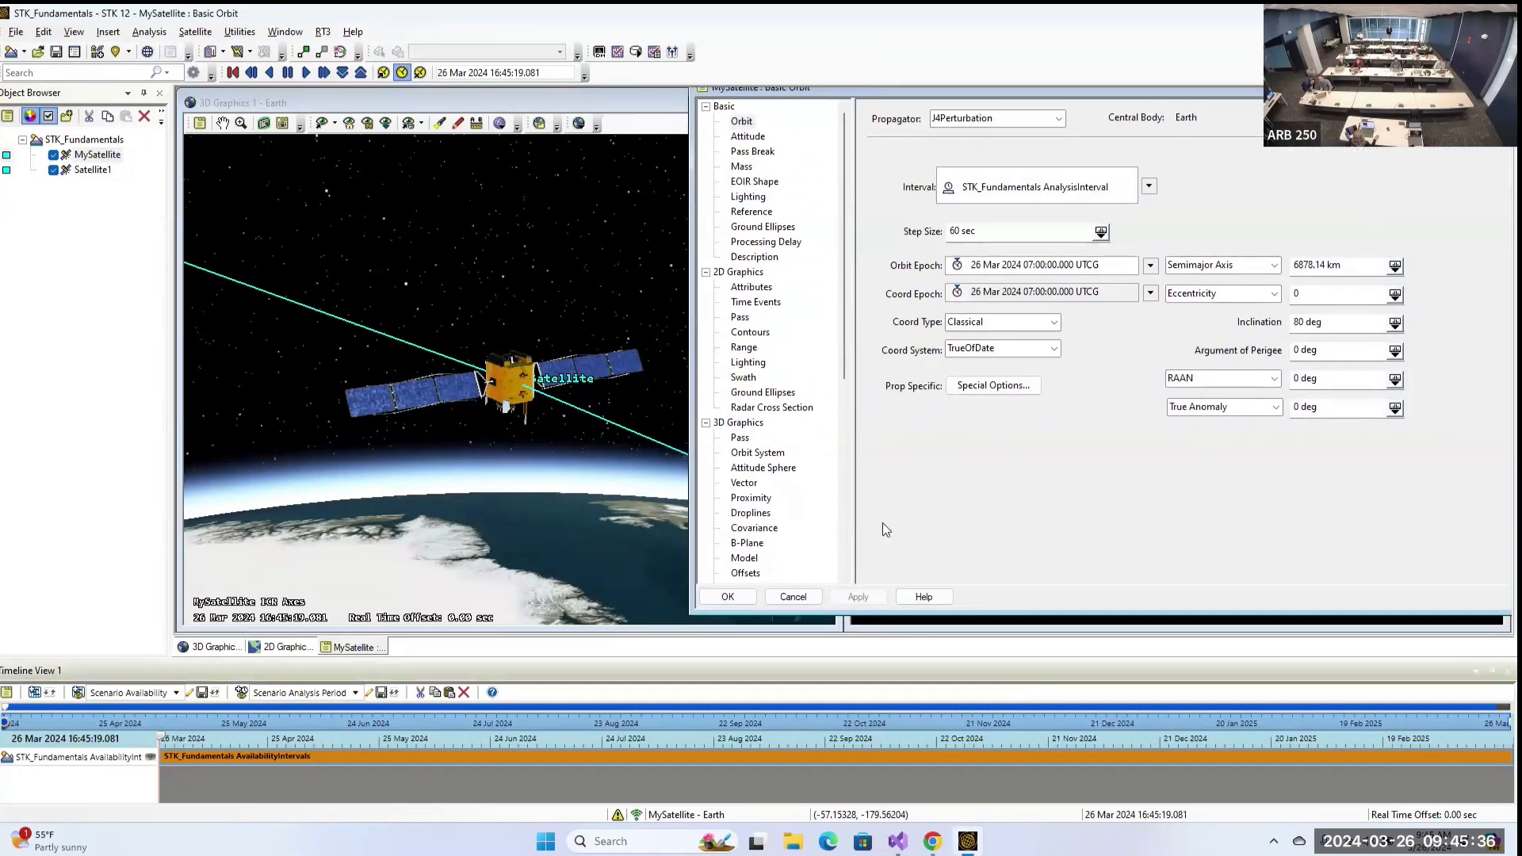
{"action": "scroll", "coordinate": [805, 412], "scroll_direction": "down", "scroll_amount": 1}
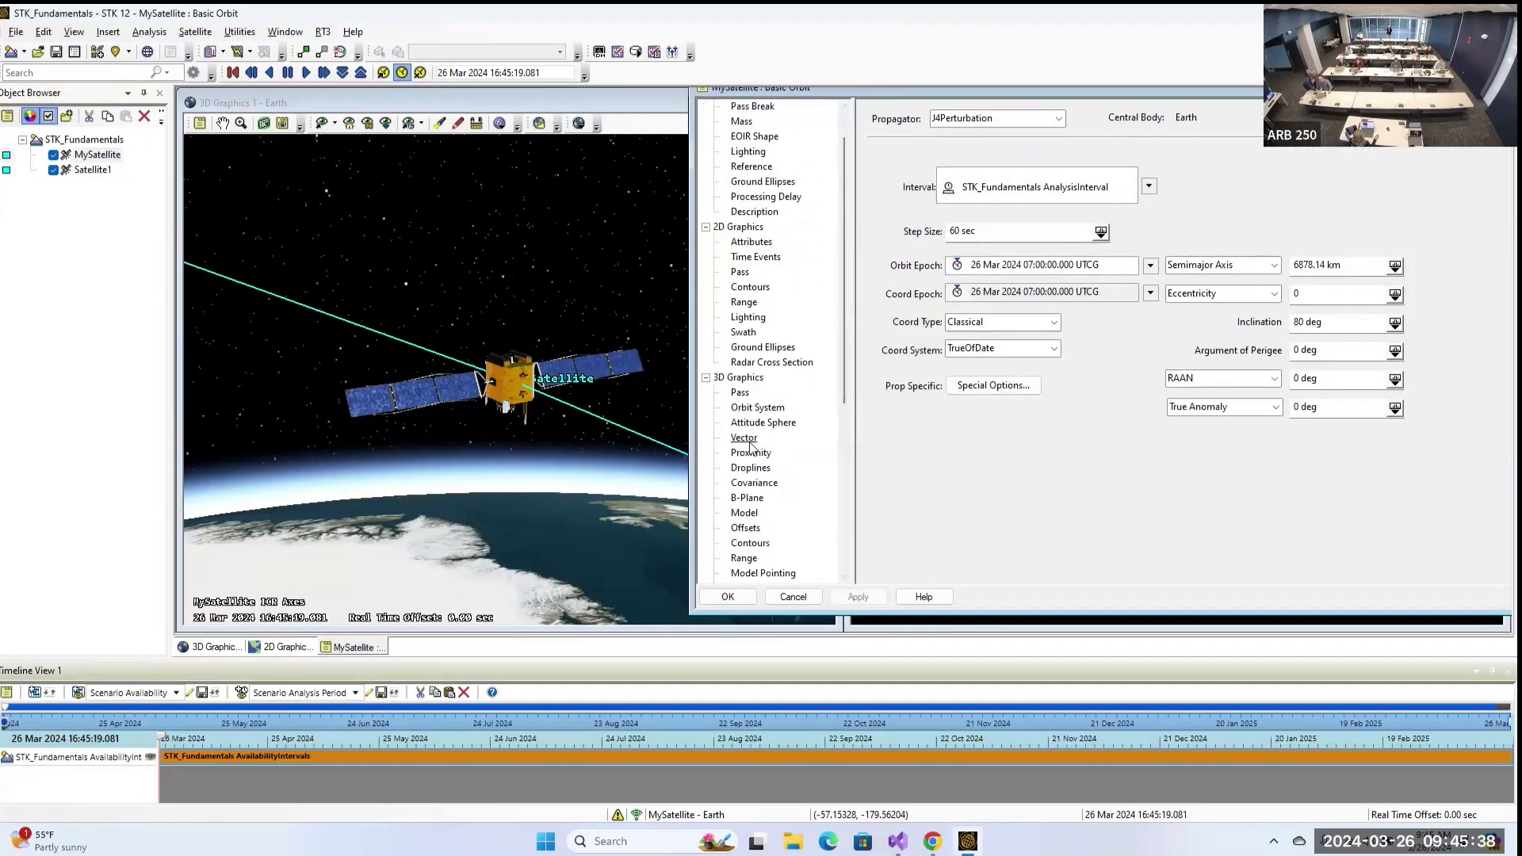
{"action": "left_click", "coordinate": [758, 514]}
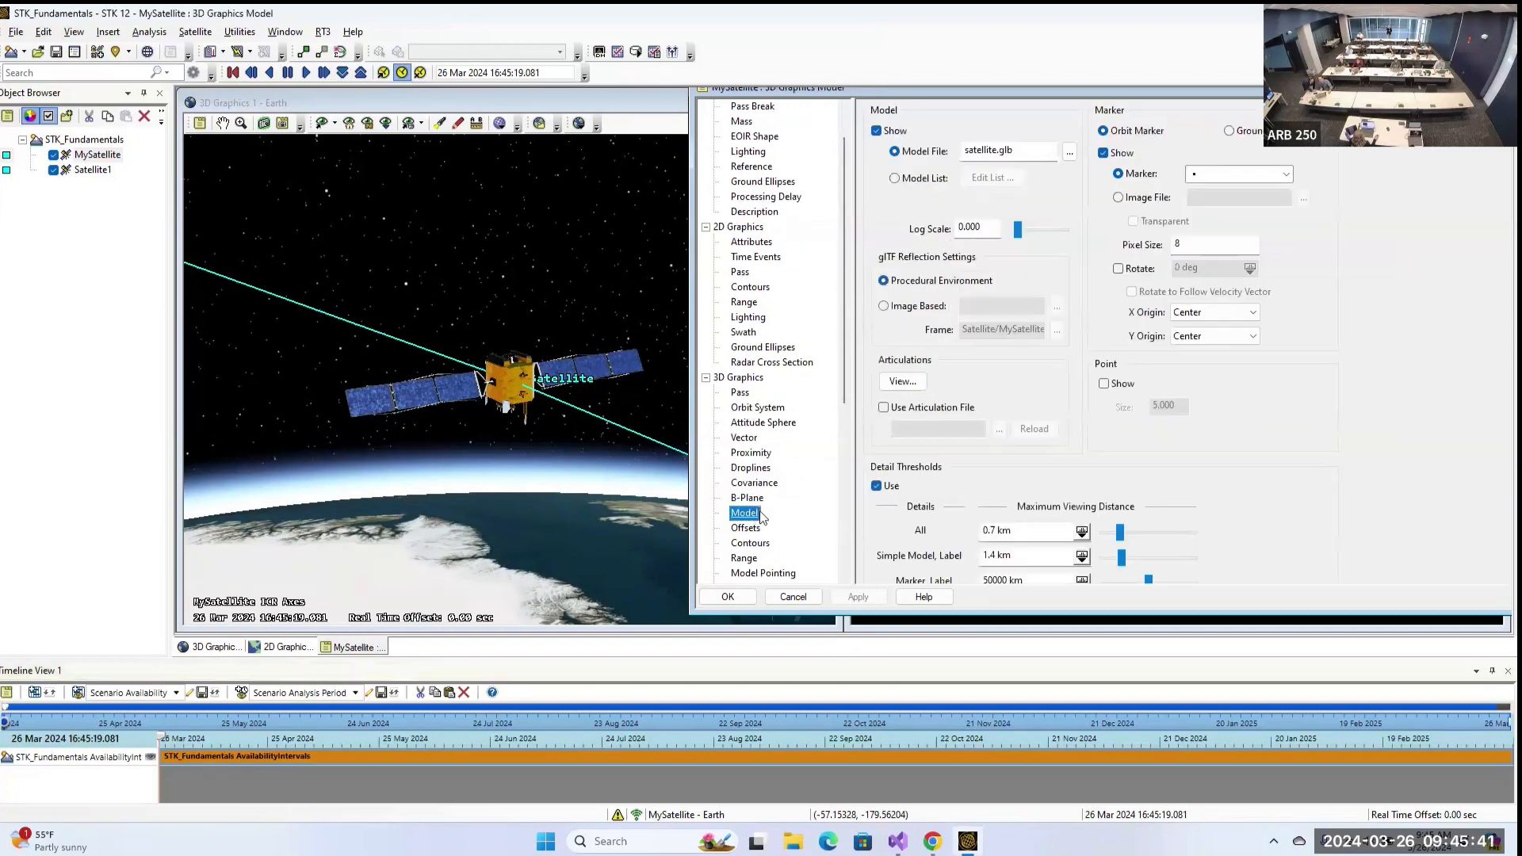
Turn the display of MySatellite's 3D model off and back on, applying each change.
{"action": "left_click", "coordinate": [876, 131]}
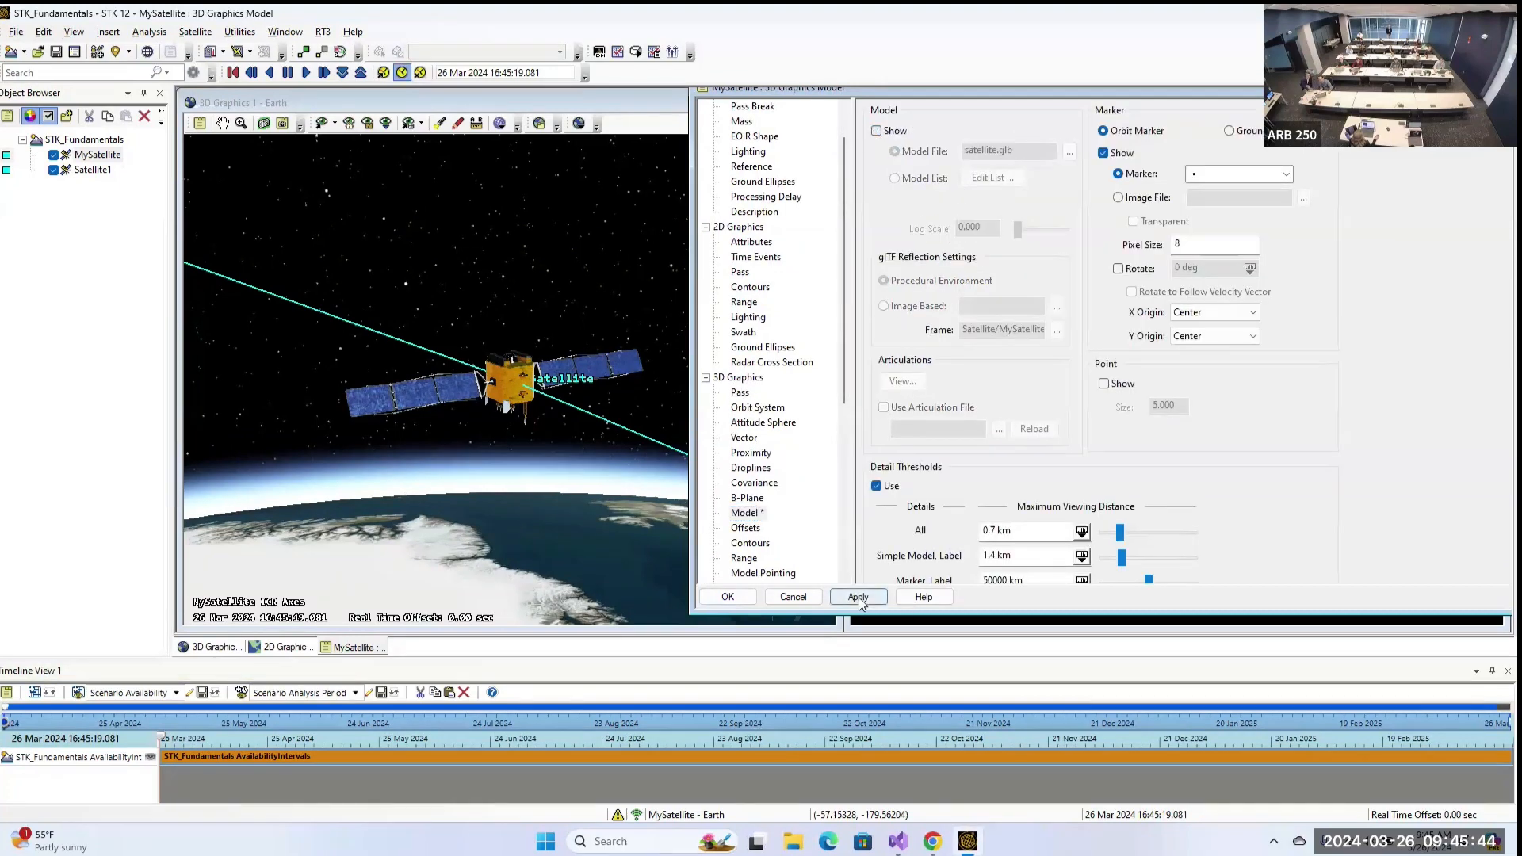
{"action": "left_click", "coordinate": [861, 596]}
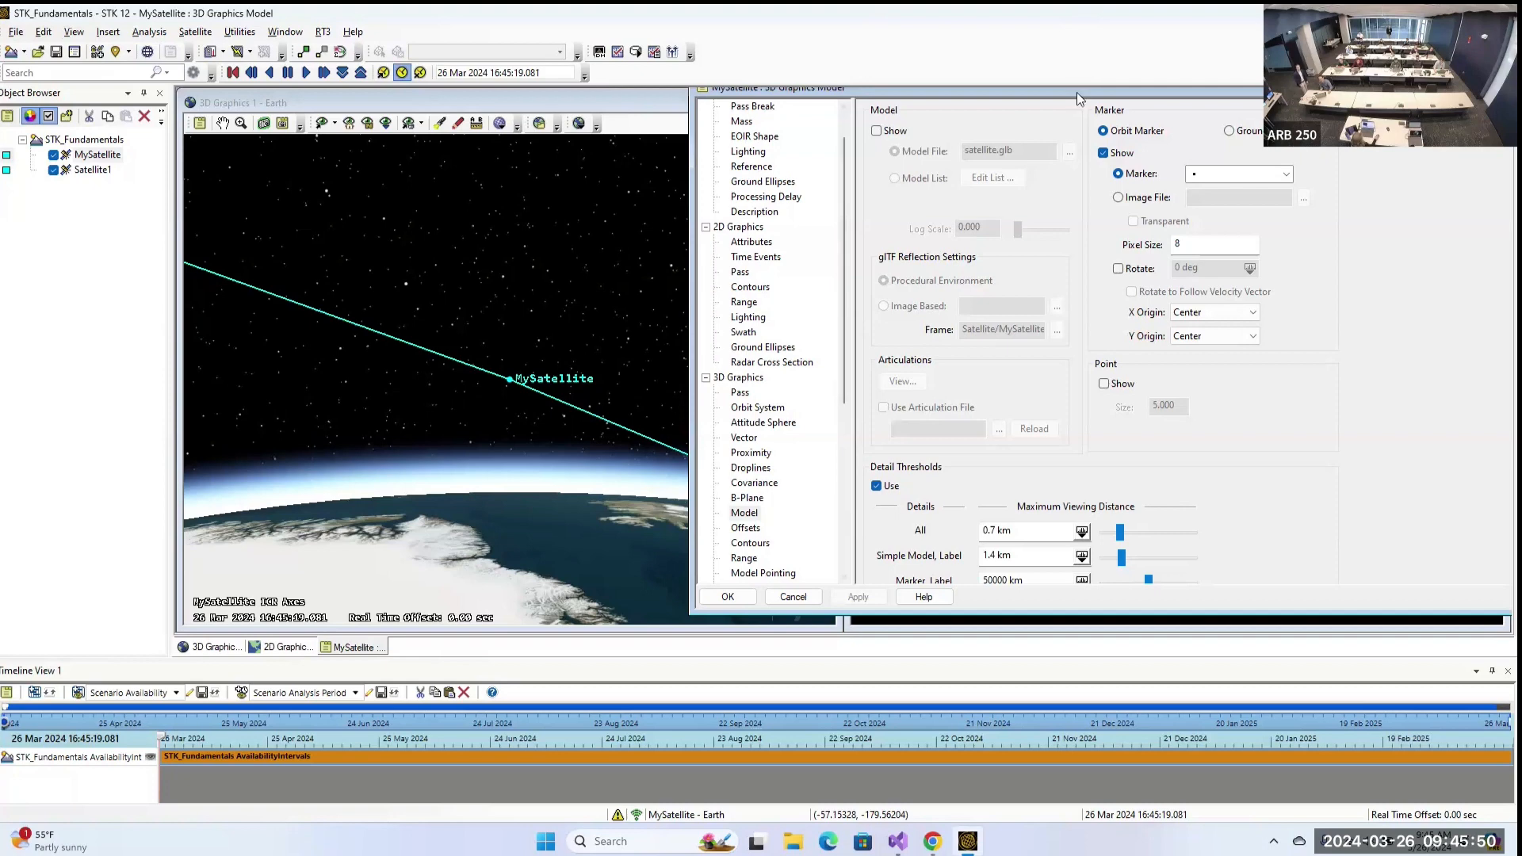
{"action": "mouse_move", "coordinate": [1077, 92]}
{"action": "left_mouse_down"}
{"action": "mouse_move", "coordinate": [1019, 124]}
{"action": "mouse_move", "coordinate": [1090, 89]}
{"action": "mouse_move", "coordinate": [1102, 98]}
{"action": "mouse_move", "coordinate": [1040, 118]}
{"action": "mouse_move", "coordinate": [1100, 108]}
{"action": "left_mouse_up"}
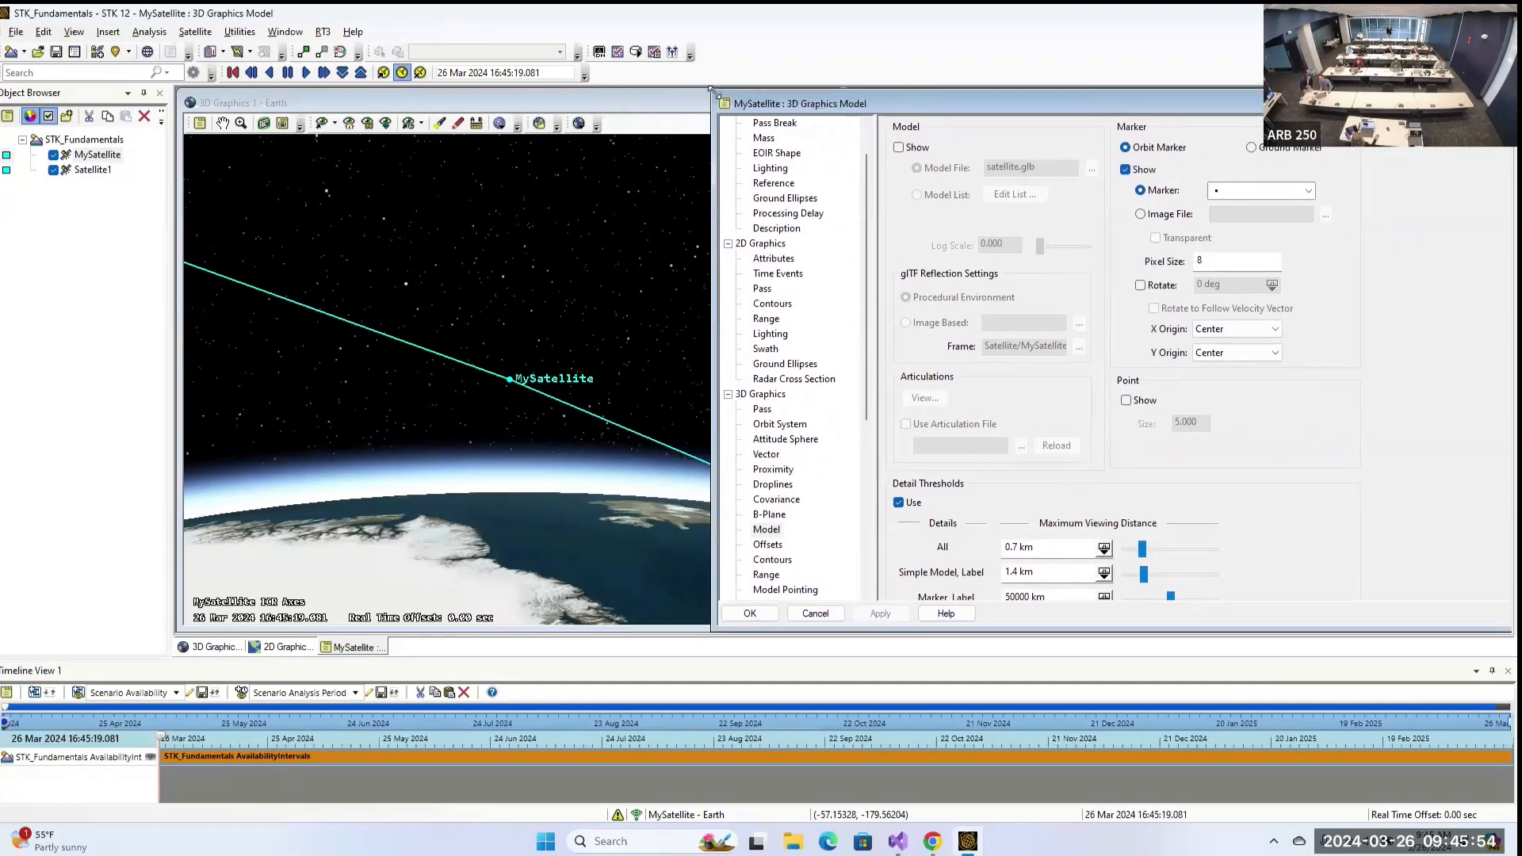
{"action": "left_click_drag", "start_coordinate": [712, 94], "coordinate": [815, 128]}
{"action": "left_click_drag", "start_coordinate": [1040, 136], "coordinate": [1018, 108]}
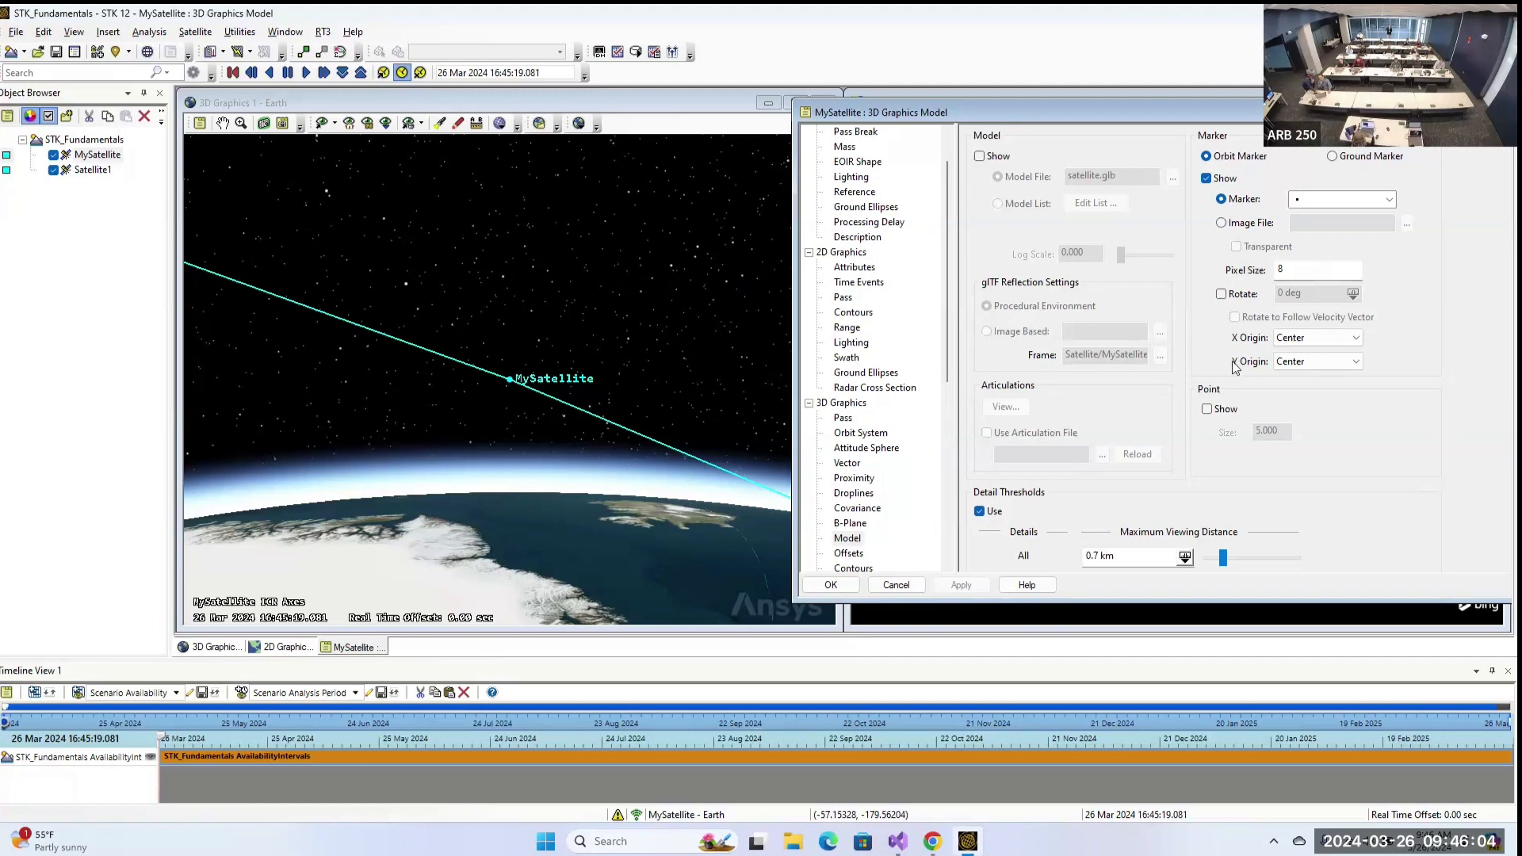
{"action": "left_click", "coordinate": [1000, 154]}
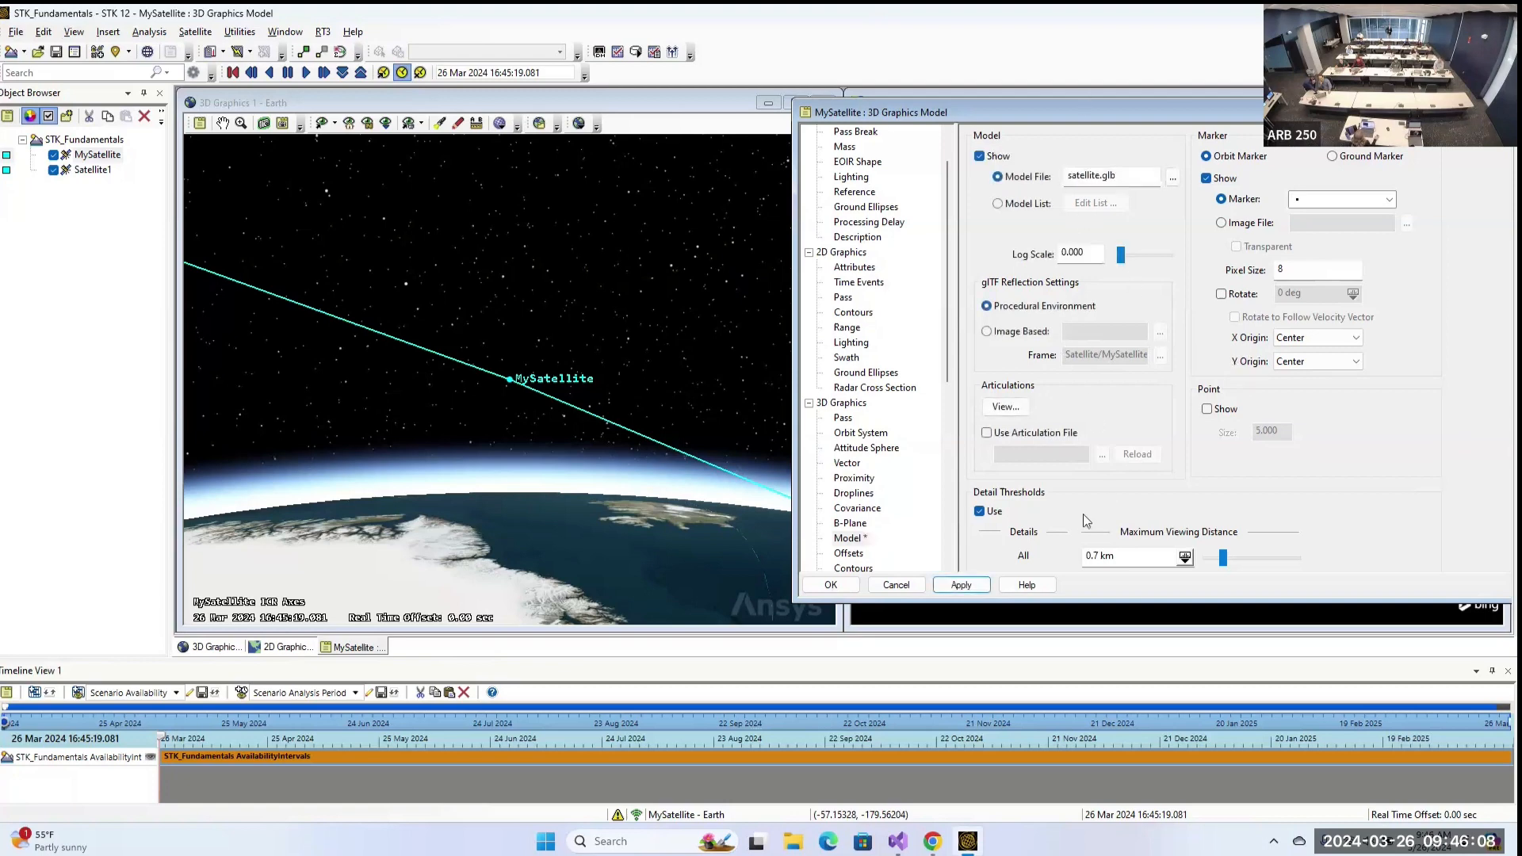
{"action": "left_click", "coordinate": [982, 583]}
Change MySatellite's model file to alexis.mdl, apply it and accept the properties.
{"action": "left_click", "coordinate": [1172, 178]}
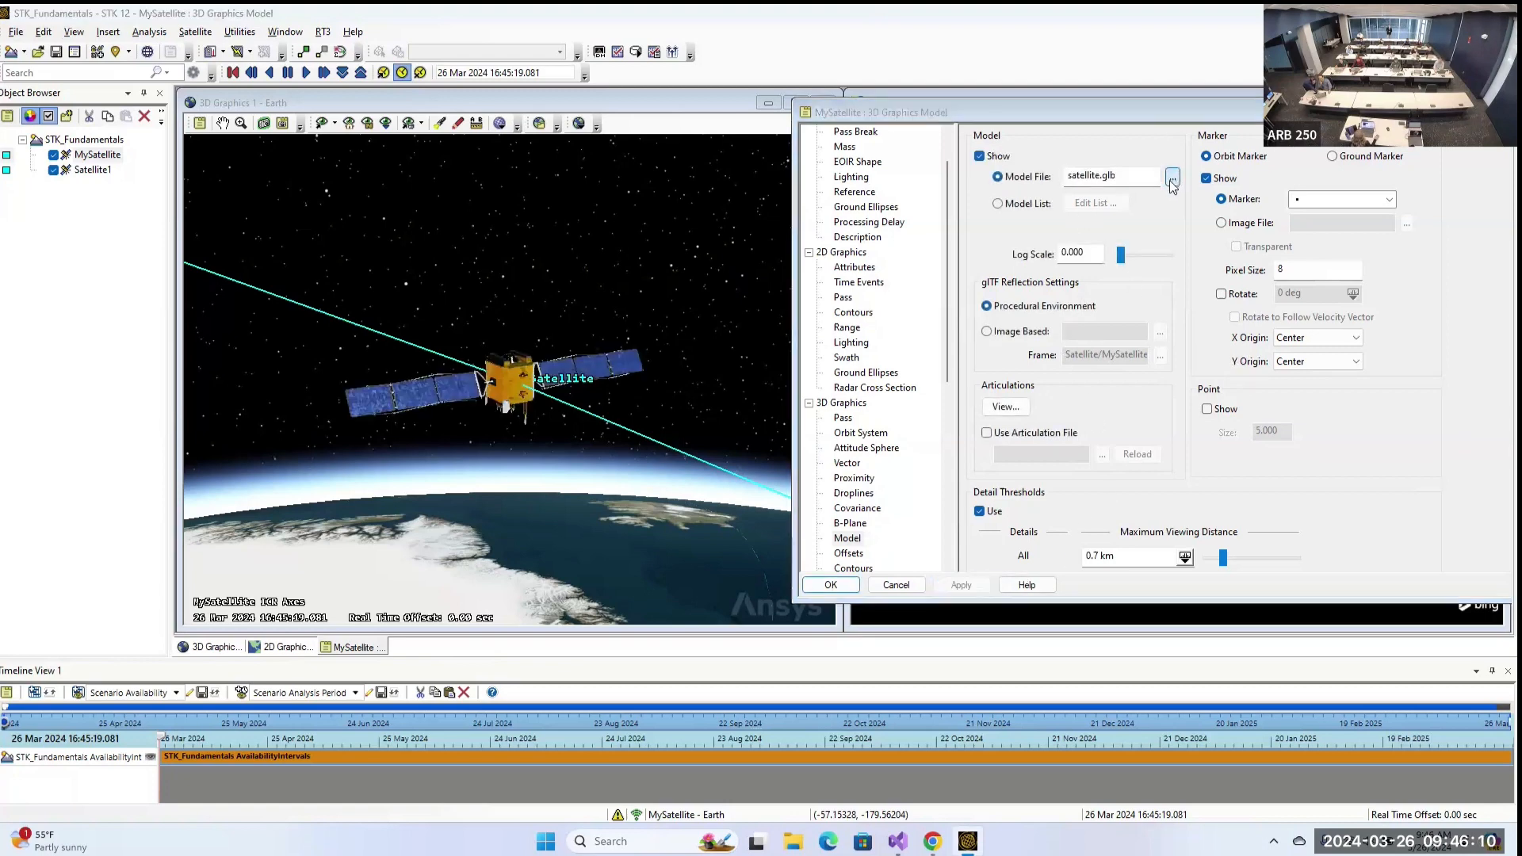
{"action": "double_click", "coordinate": [712, 458]}
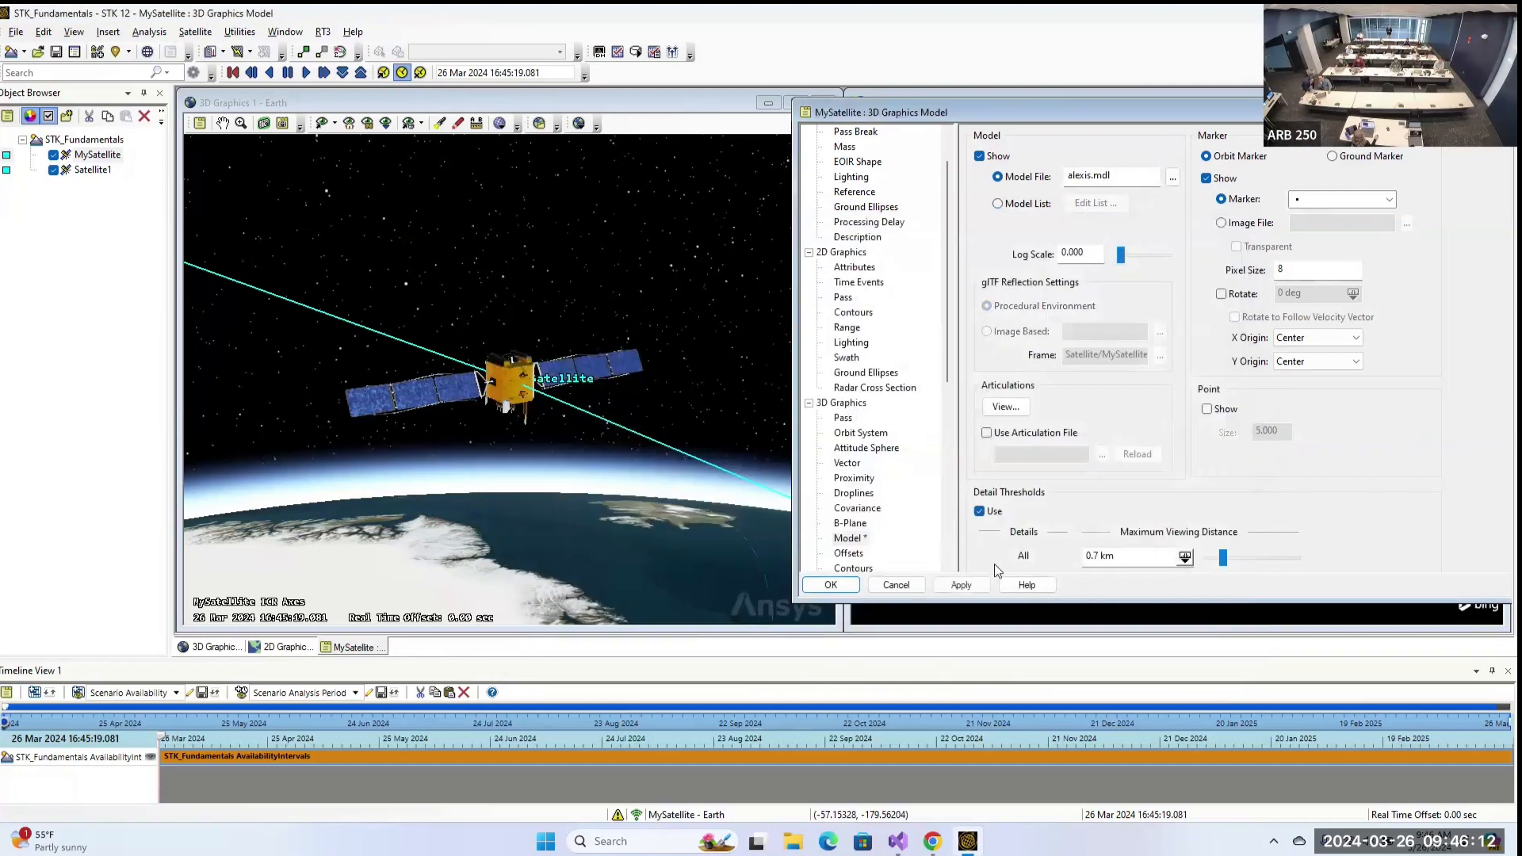
{"action": "left_click", "coordinate": [966, 585]}
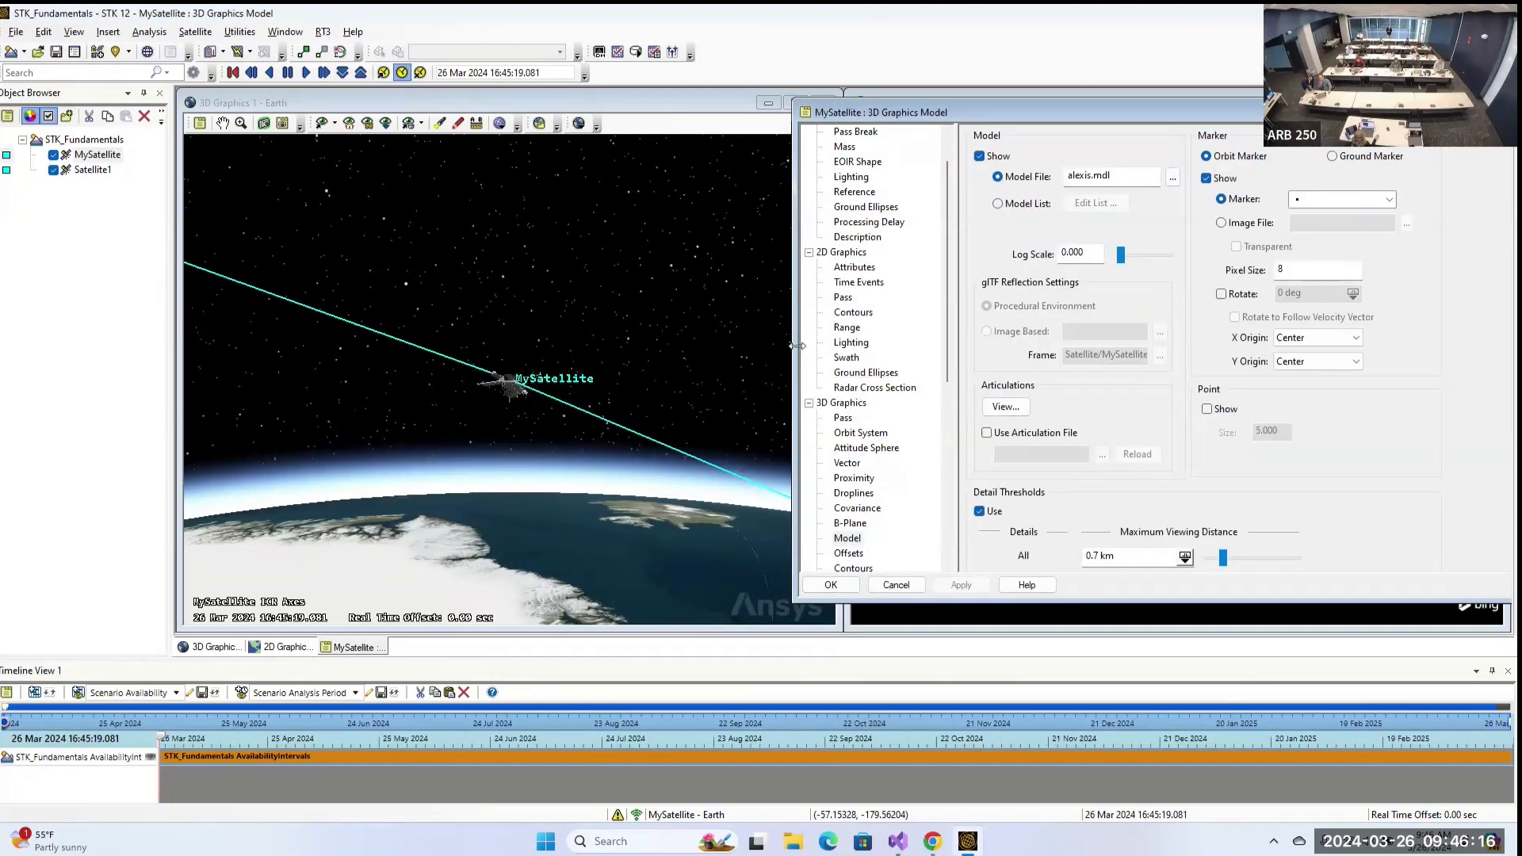
{"action": "left_click", "coordinate": [841, 585]}
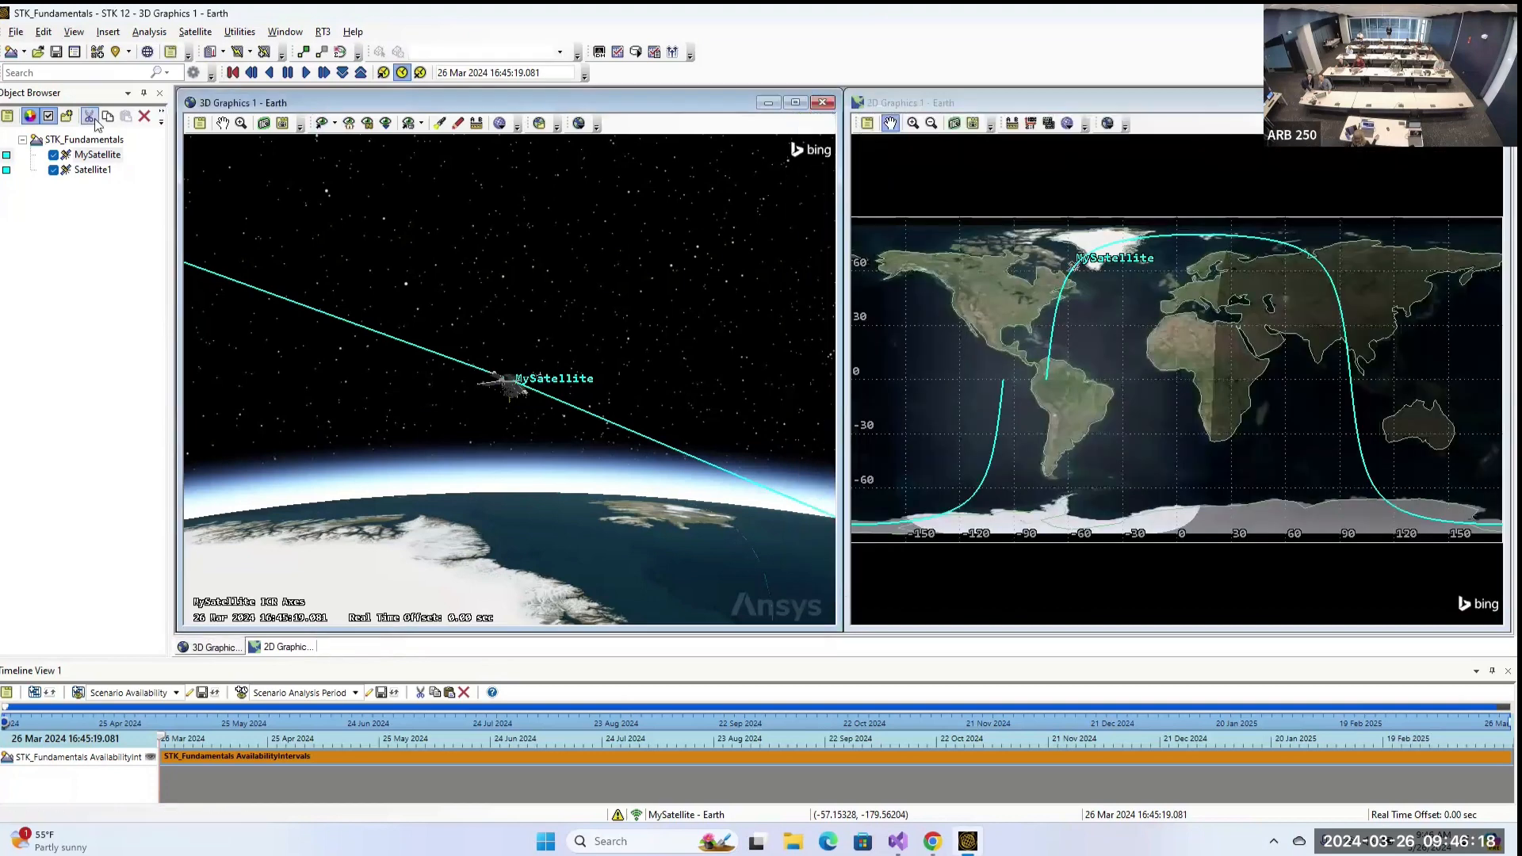
Start inserting a satellite from the Standard Object Database.
{"action": "left_click", "coordinate": [110, 32]}
{"action": "left_click", "coordinate": [119, 48]}
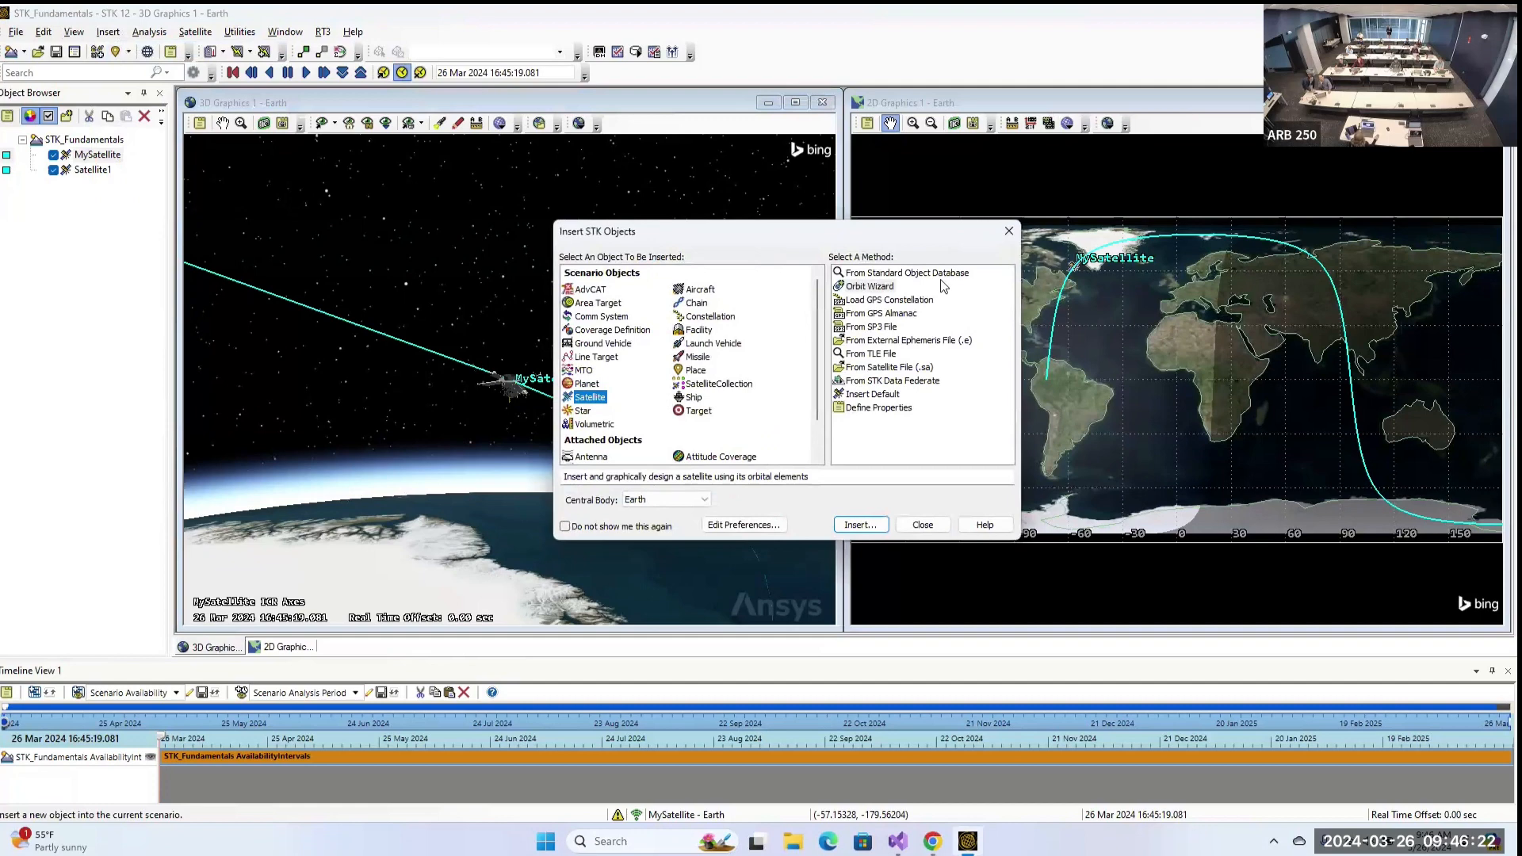
{"action": "left_click", "coordinate": [943, 273]}
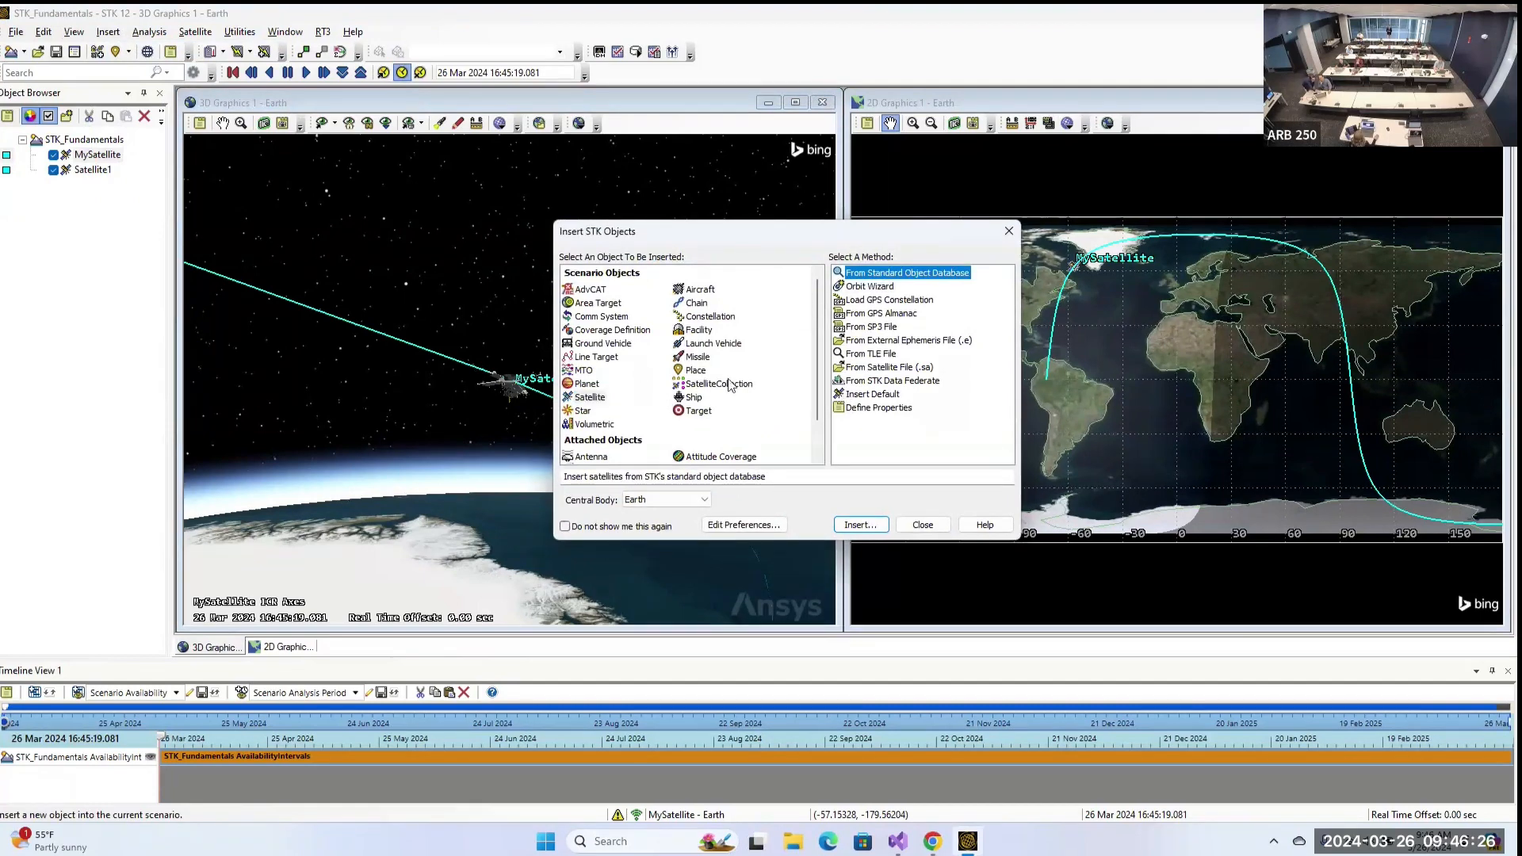
{"action": "left_click", "coordinate": [866, 529]}
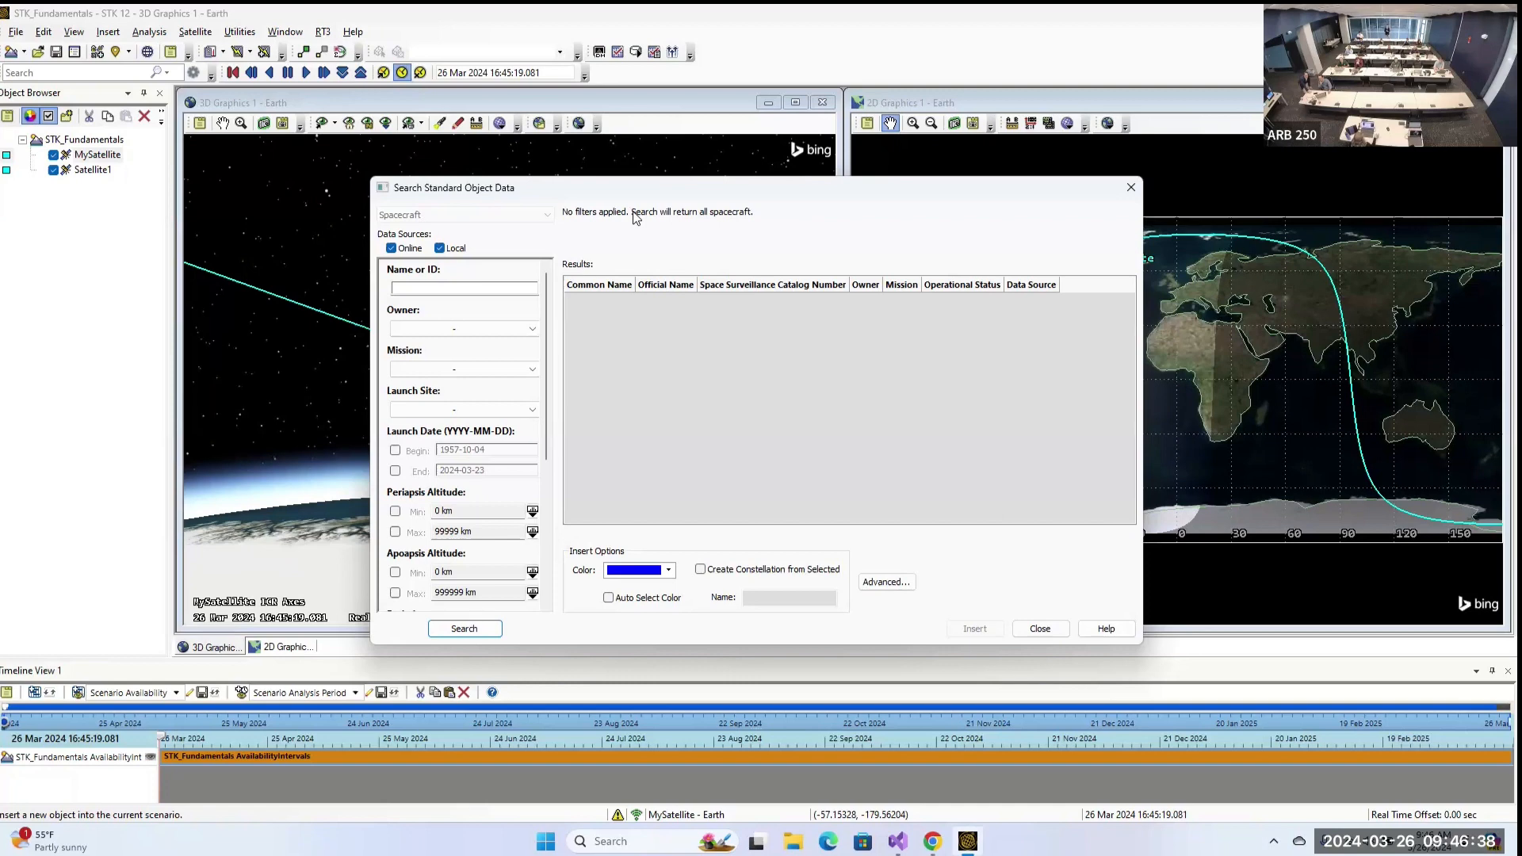
Search the spacecraft database for names matching starlink.
{"action": "left_click", "coordinate": [462, 288]}
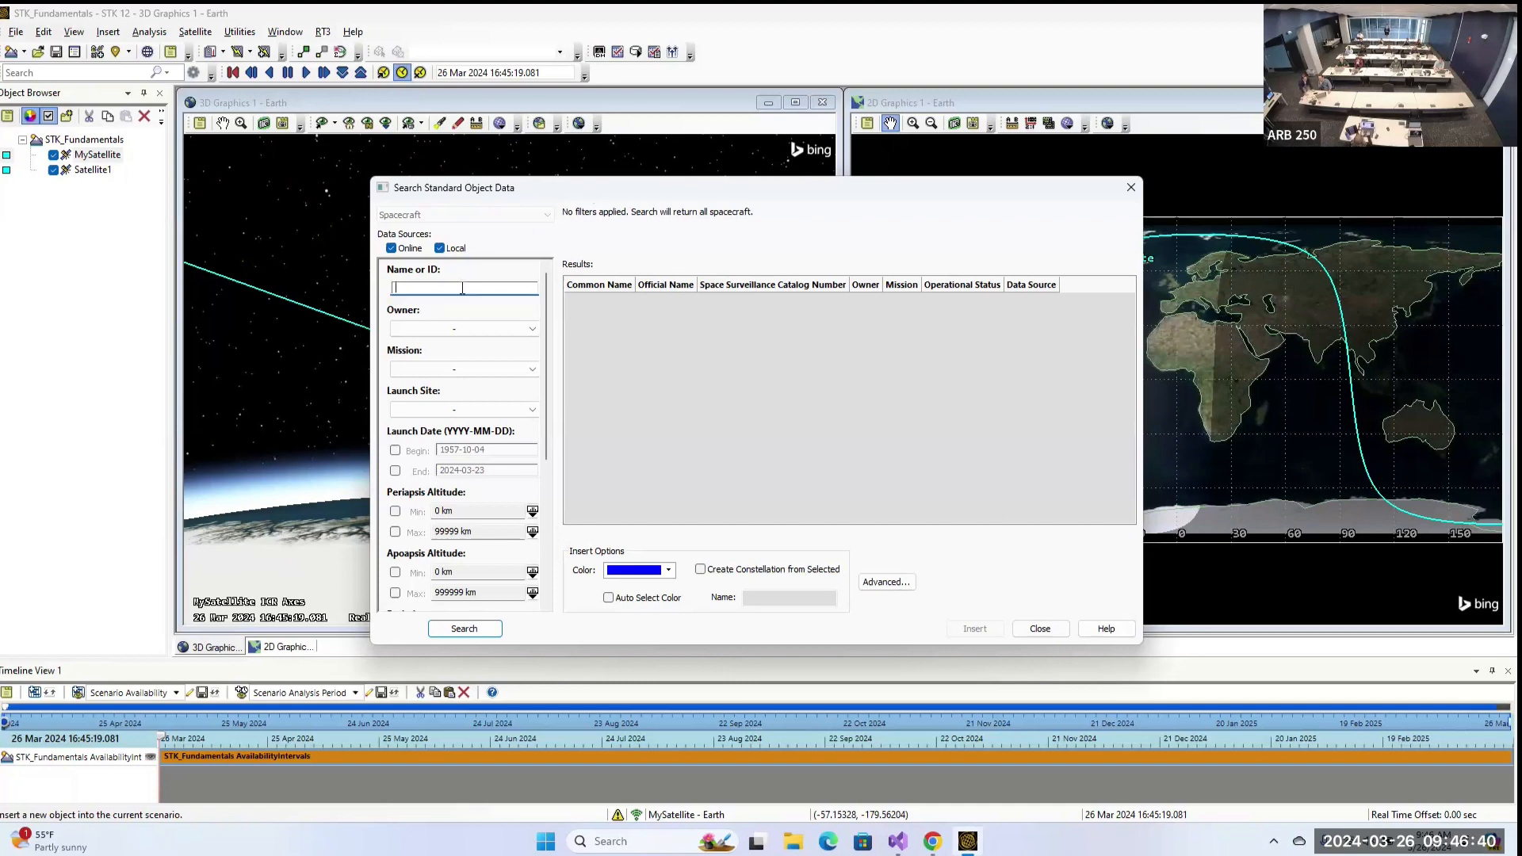
{"action": "type", "text": "t"}
{"action": "type", "text": "sta"}
{"action": "key", "text": "Return"}
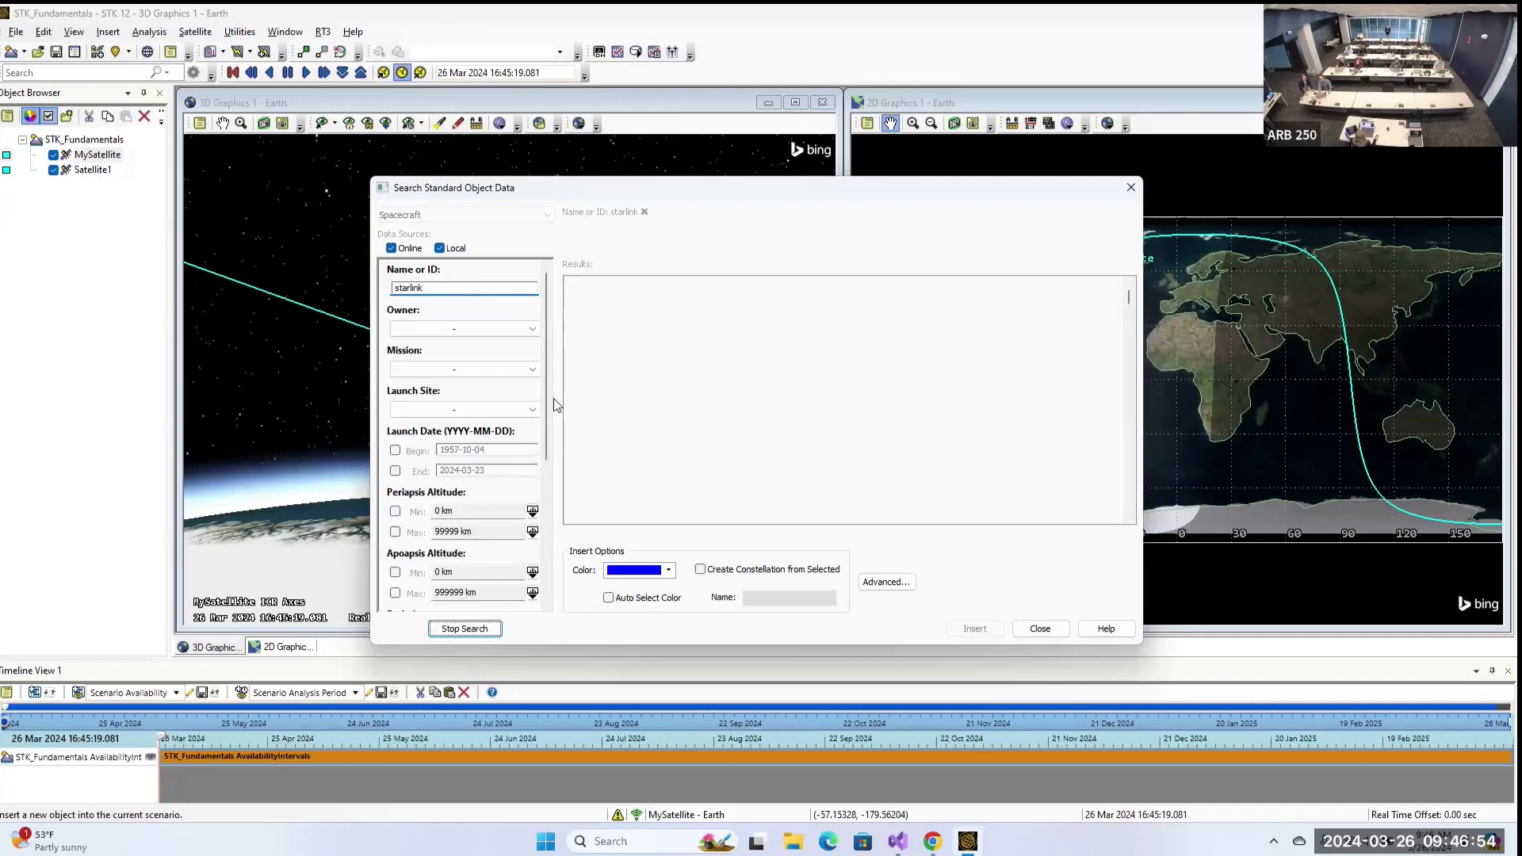
Examine the available spacecraft search filters, including the Operational Status choices.
{"action": "scroll", "coordinate": [545, 366], "scroll_direction": "down", "scroll_amount": 6}
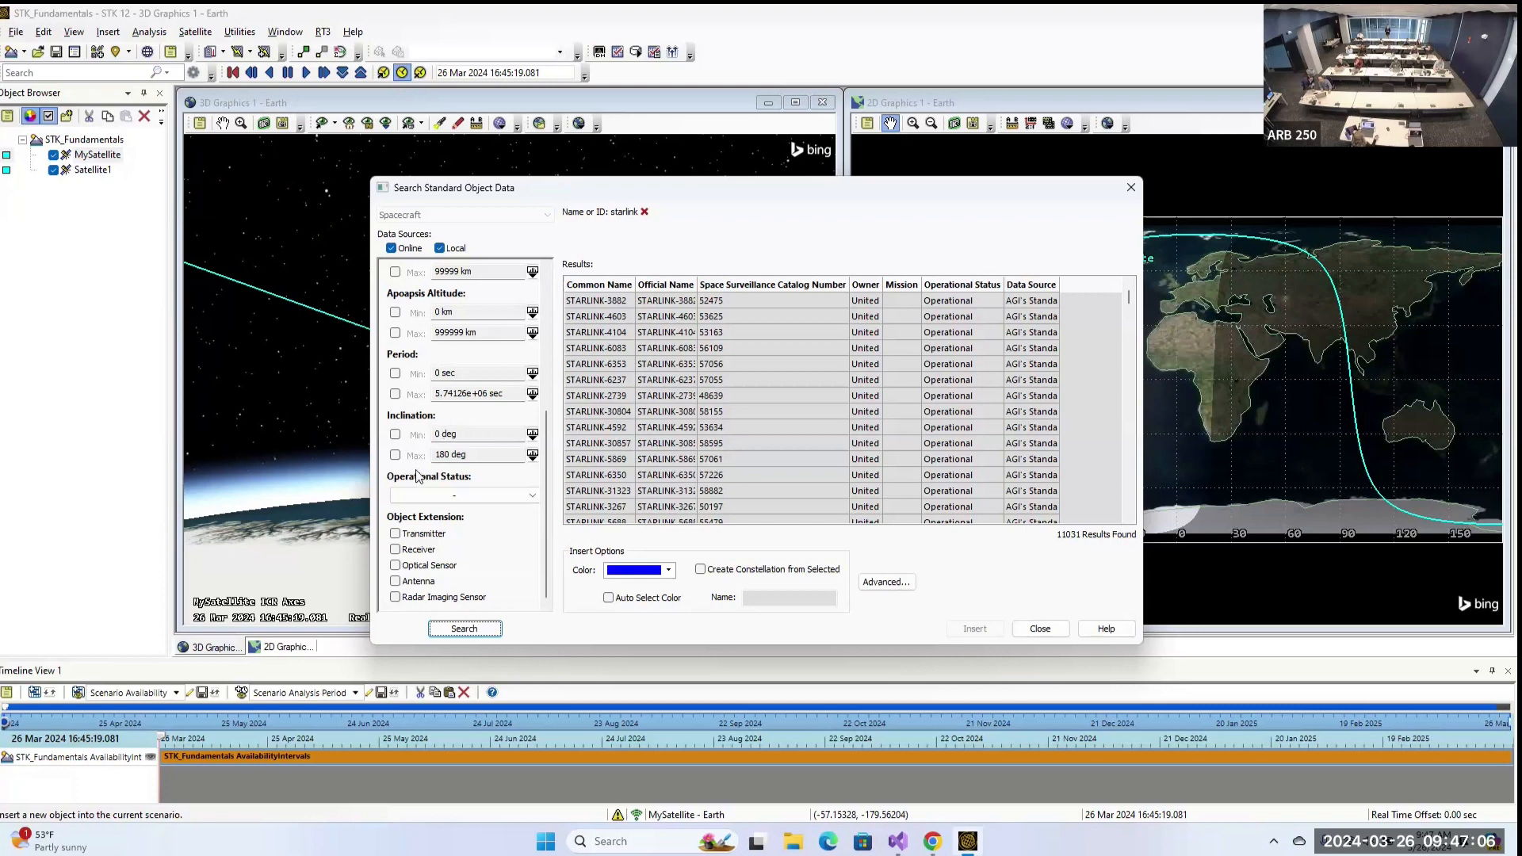
{"action": "left_click", "coordinate": [533, 497]}
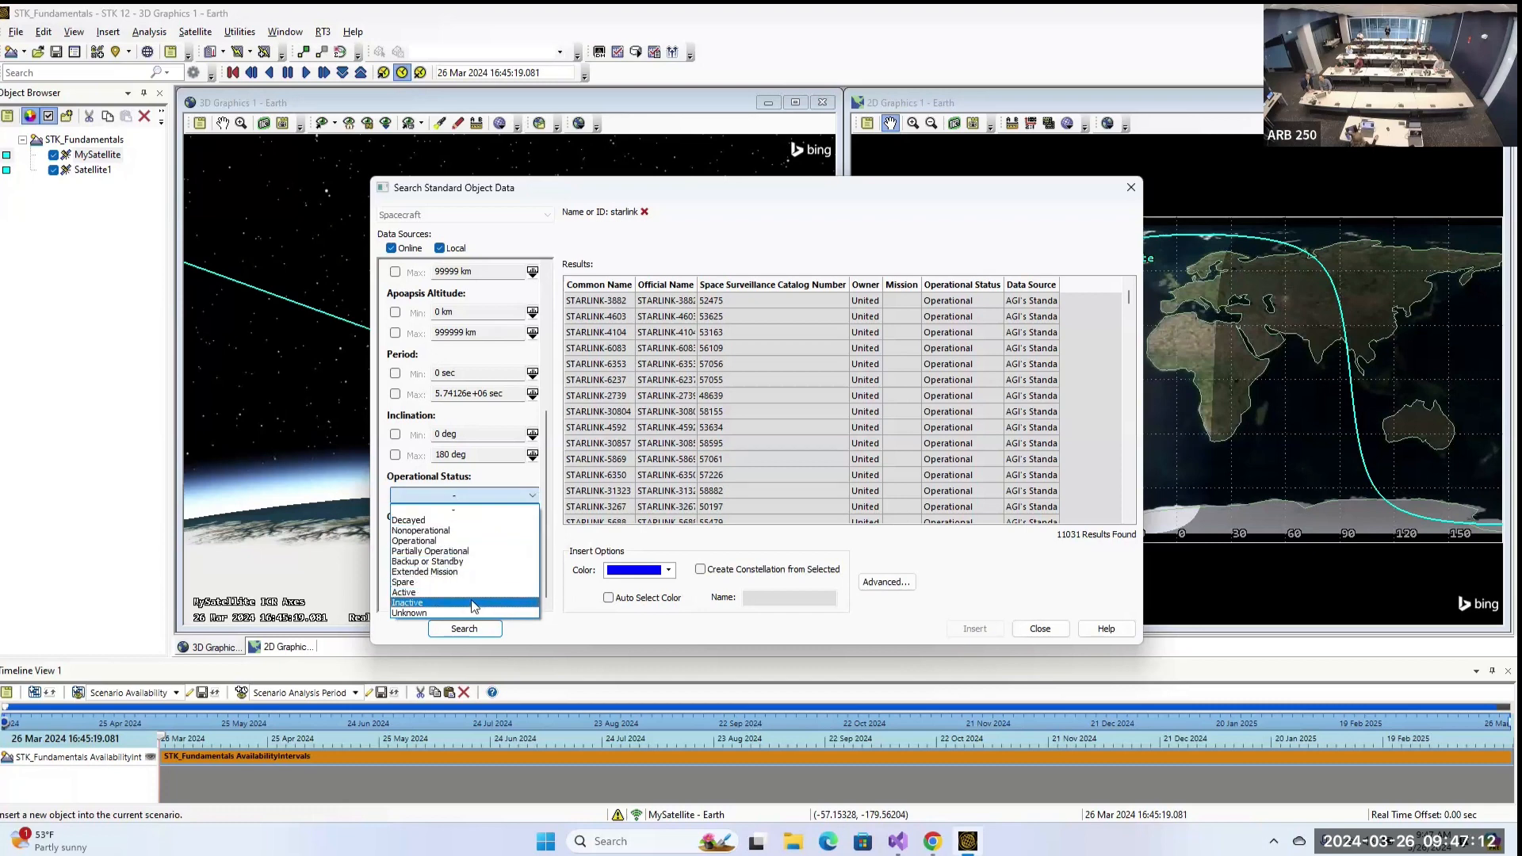
{"action": "left_click", "coordinate": [533, 497]}
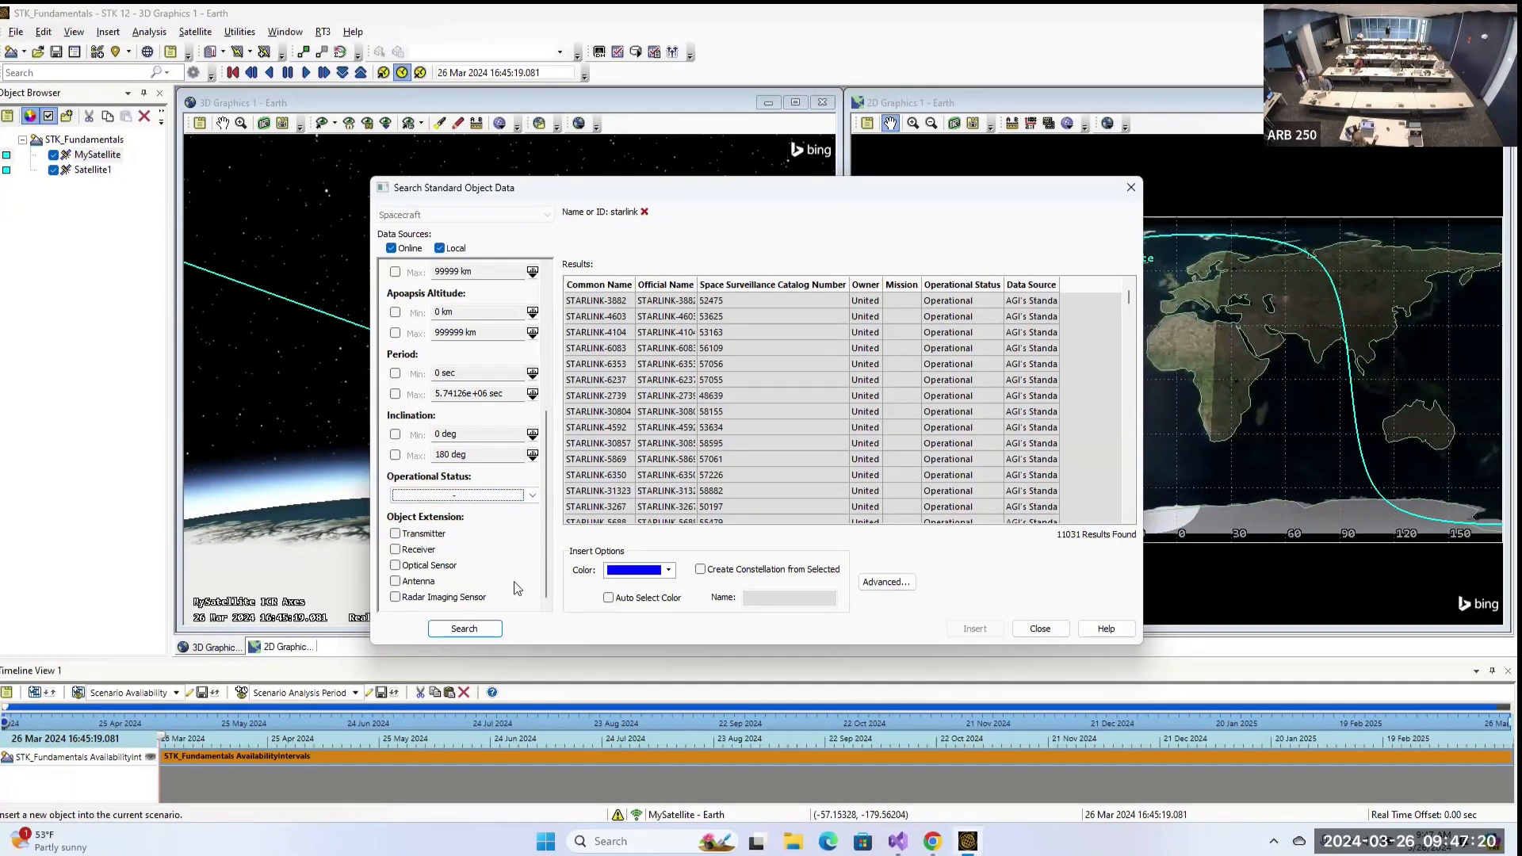
{"action": "scroll", "coordinate": [529, 405], "scroll_direction": "up", "scroll_amount": 3}
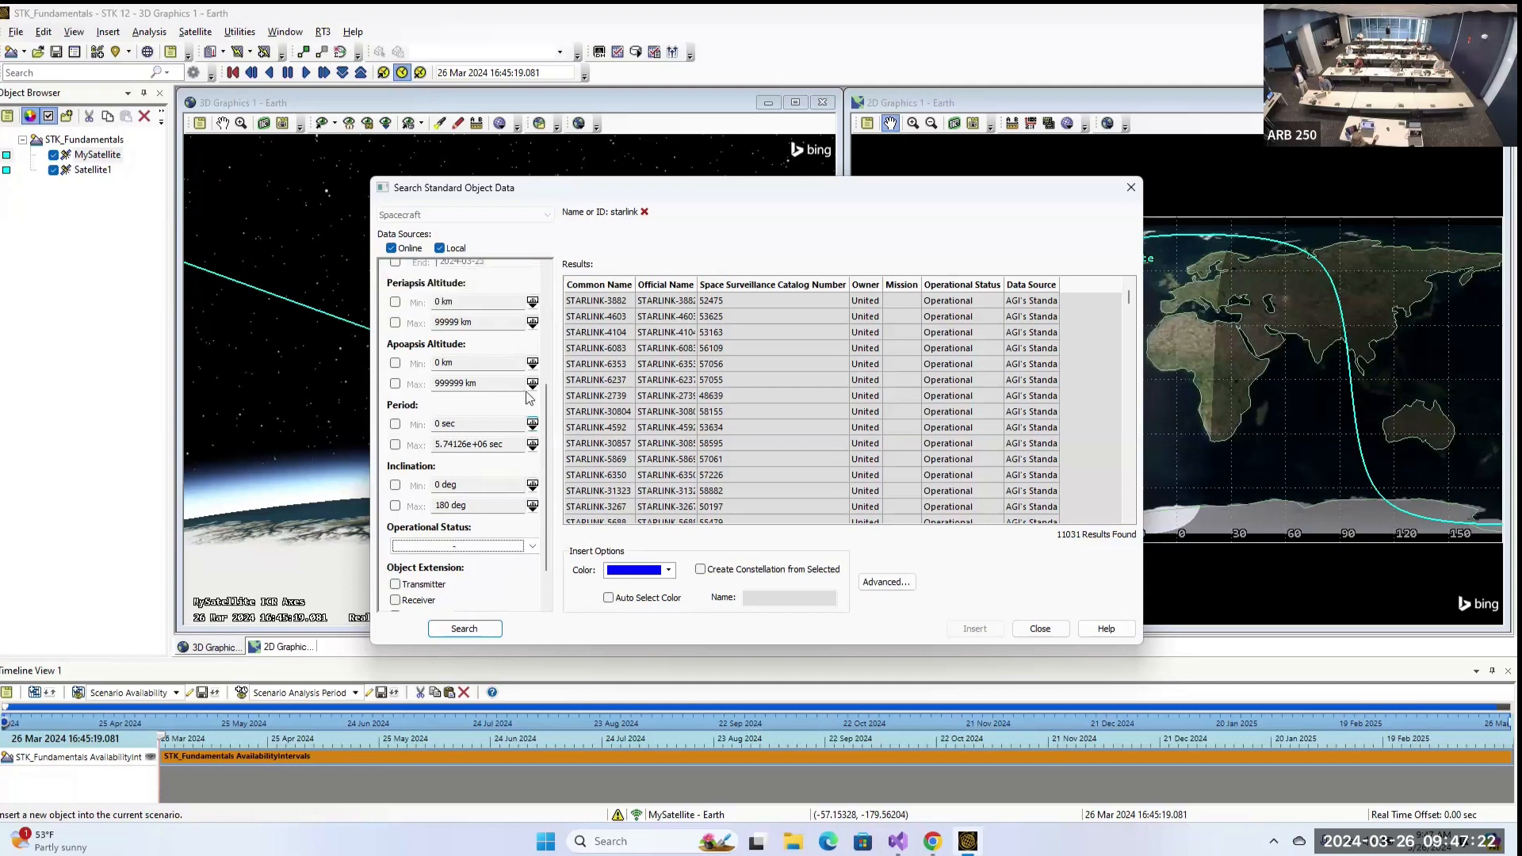
{"action": "scroll", "coordinate": [529, 399], "scroll_direction": "up", "scroll_amount": 5}
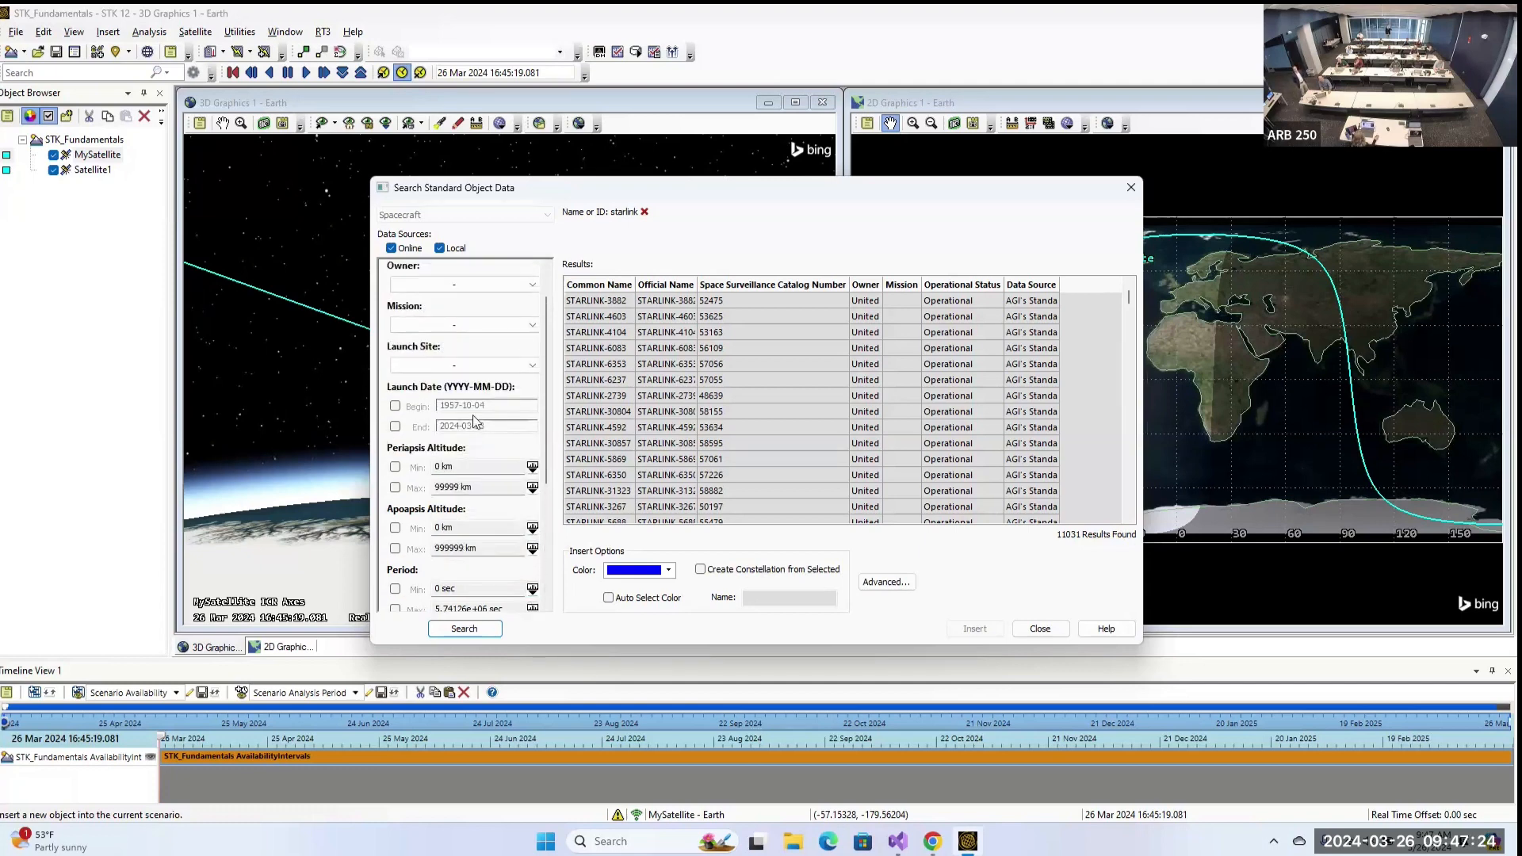
{"action": "scroll", "coordinate": [472, 416], "scroll_direction": "up", "scroll_amount": 2}
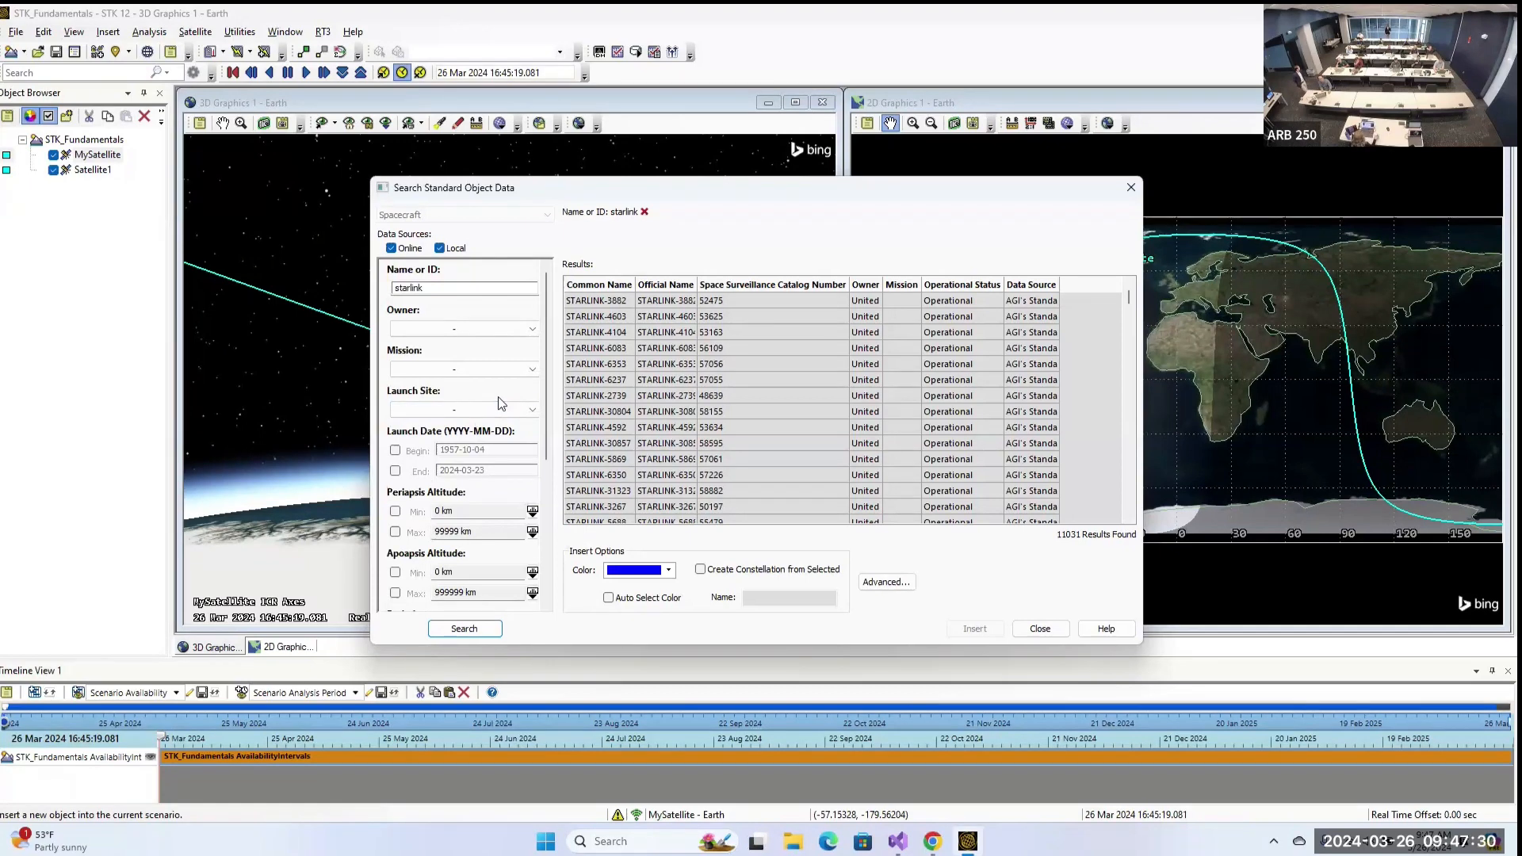
Insert the first five search results, STARLINK-3882 through STARLINK-6353, in blue and group them in a constellation named Starlinks.
{"action": "left_click", "coordinate": [629, 305]}
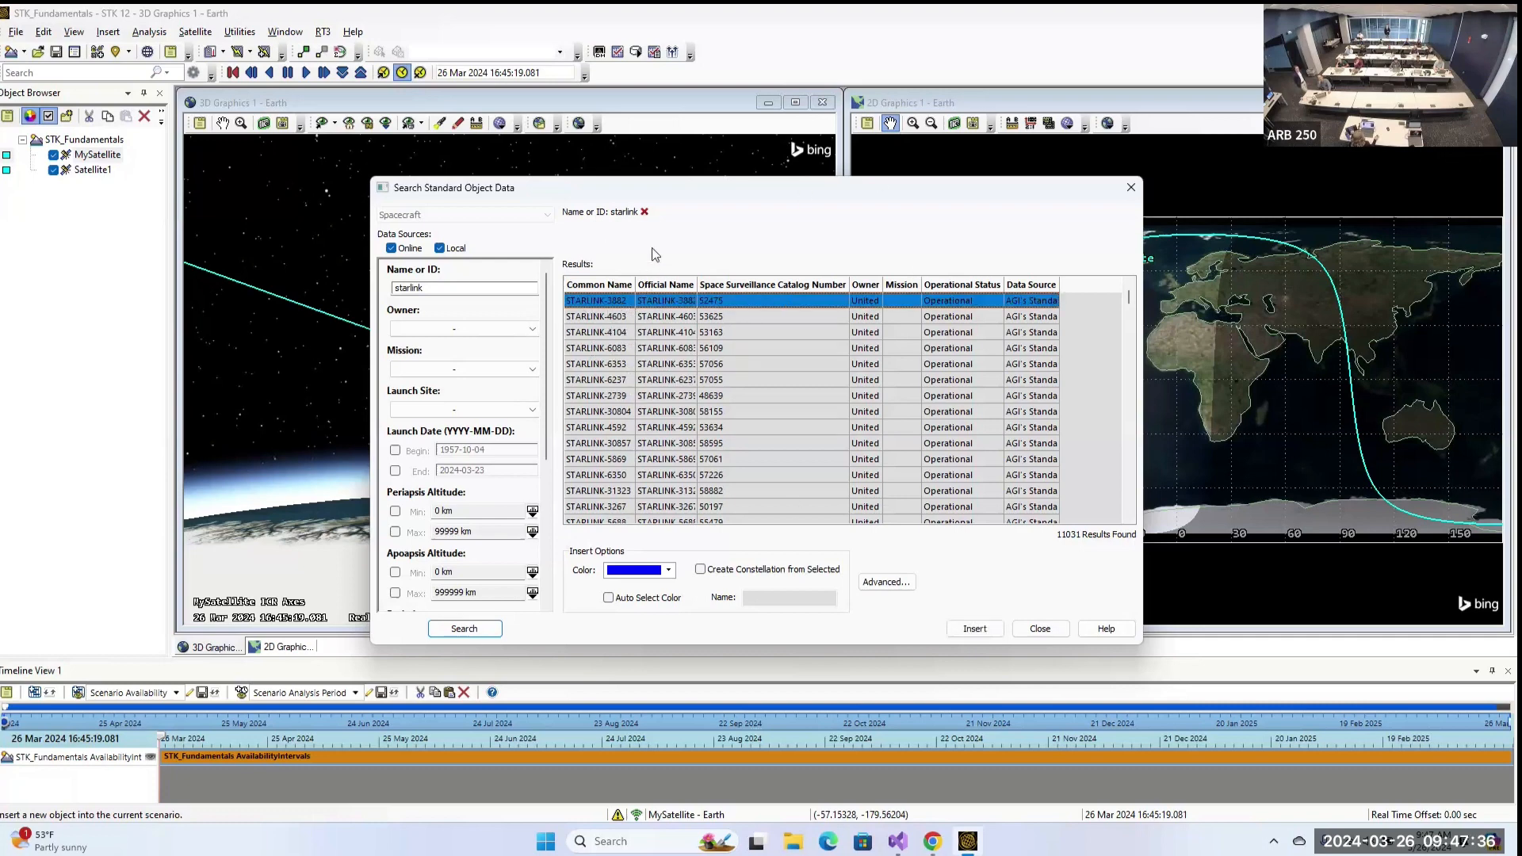
{"action": "left_click", "coordinate": [627, 368], "text": "shift"}
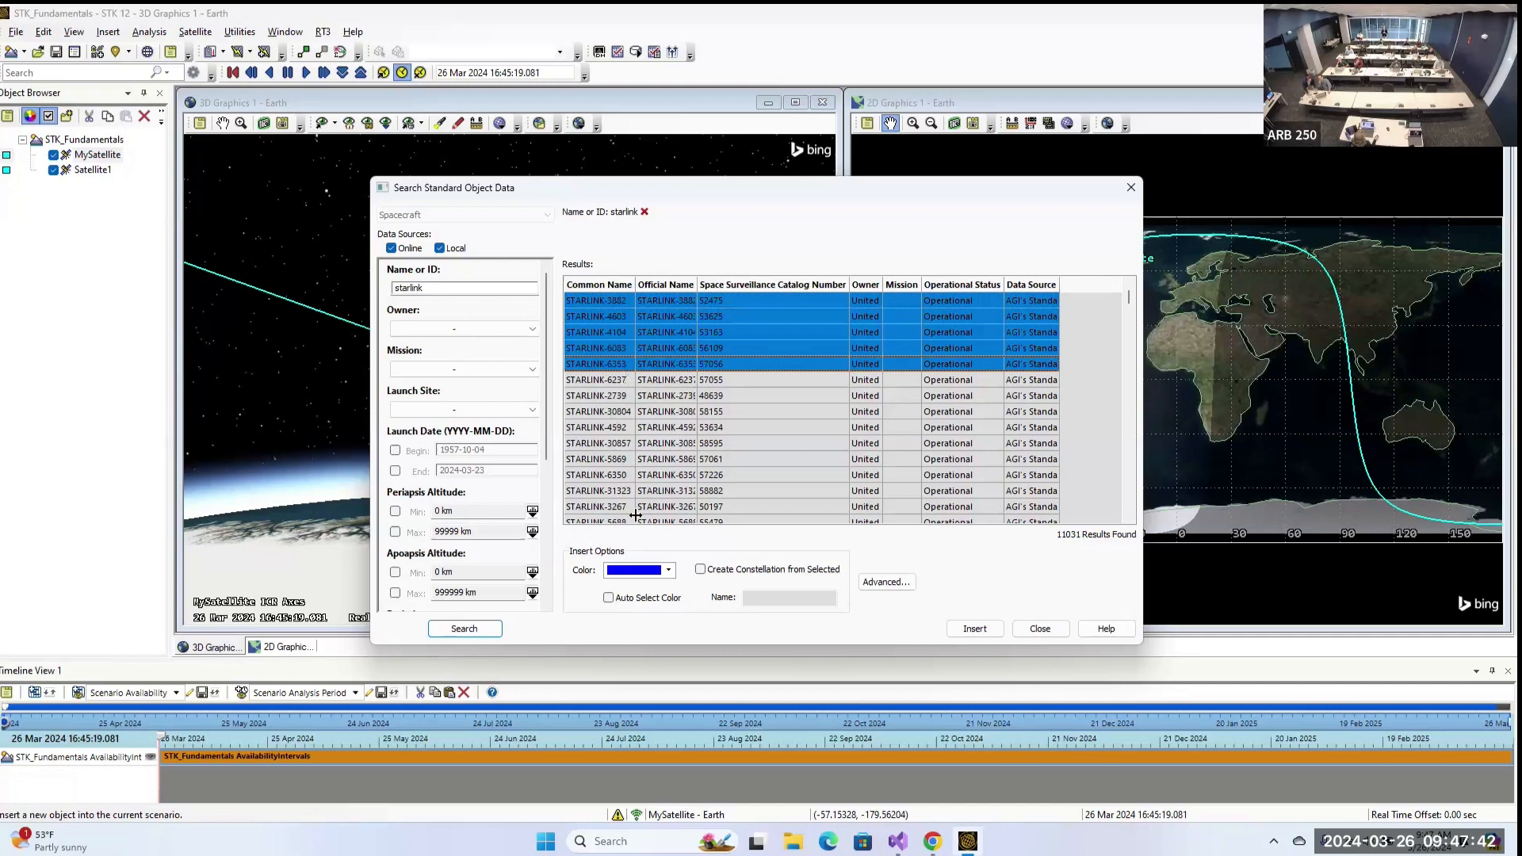
{"action": "left_click", "coordinate": [667, 571]}
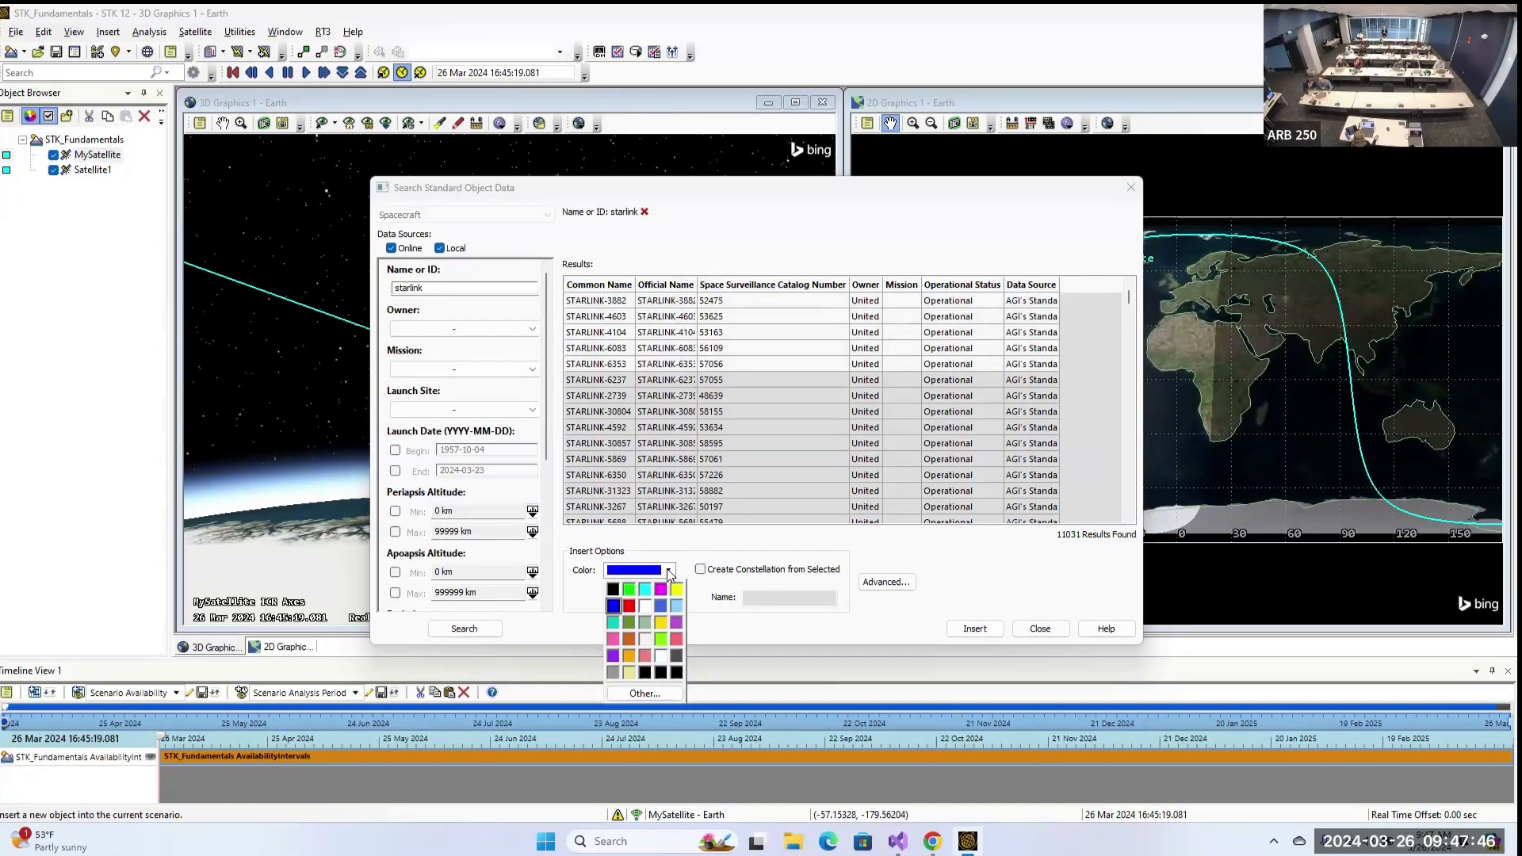
{"action": "left_click", "coordinate": [634, 578]}
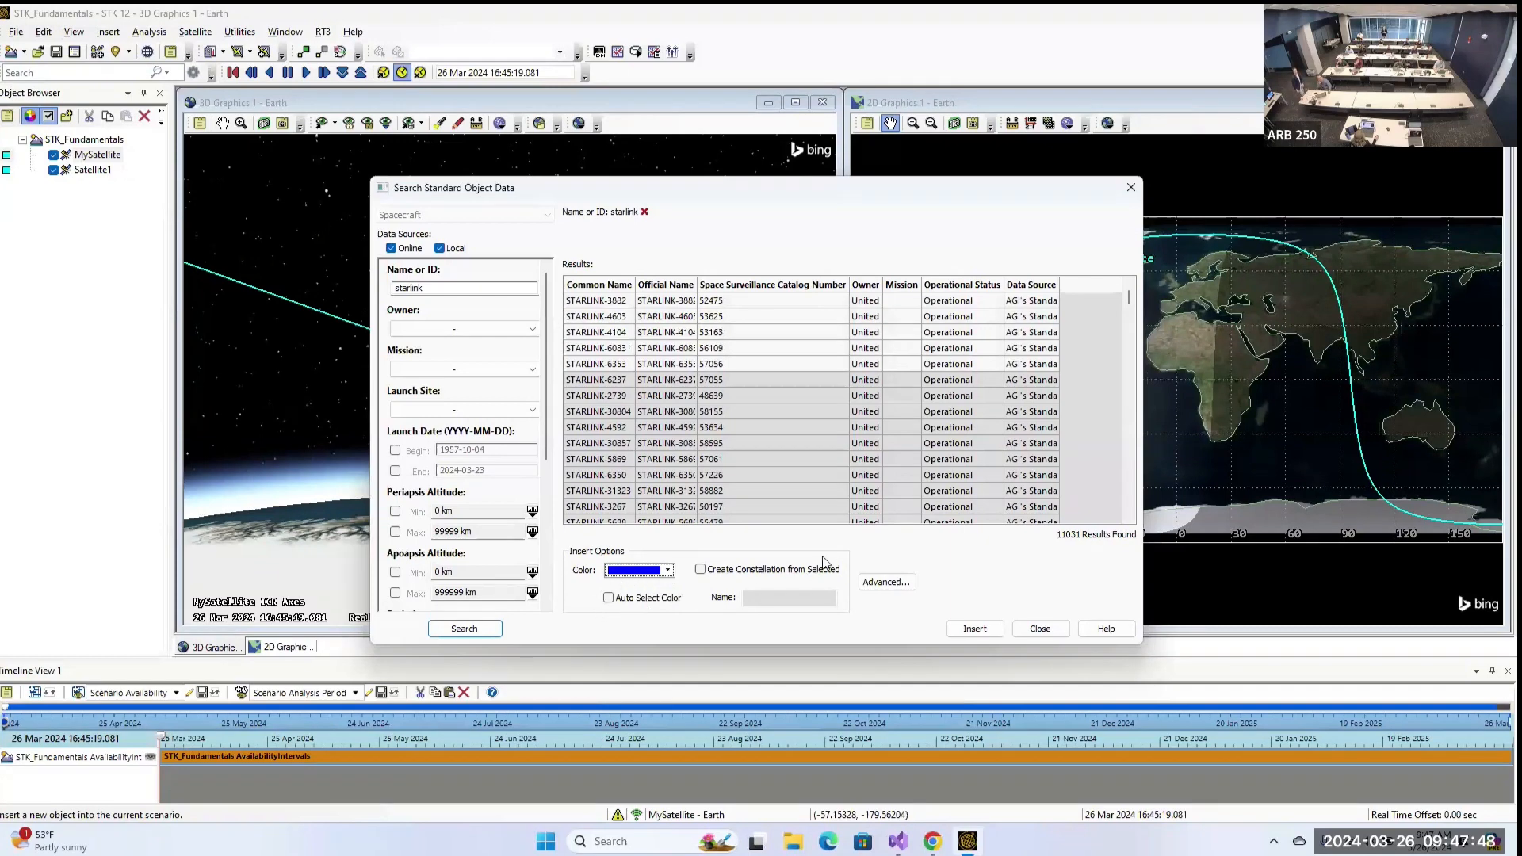
{"action": "left_click", "coordinate": [758, 571]}
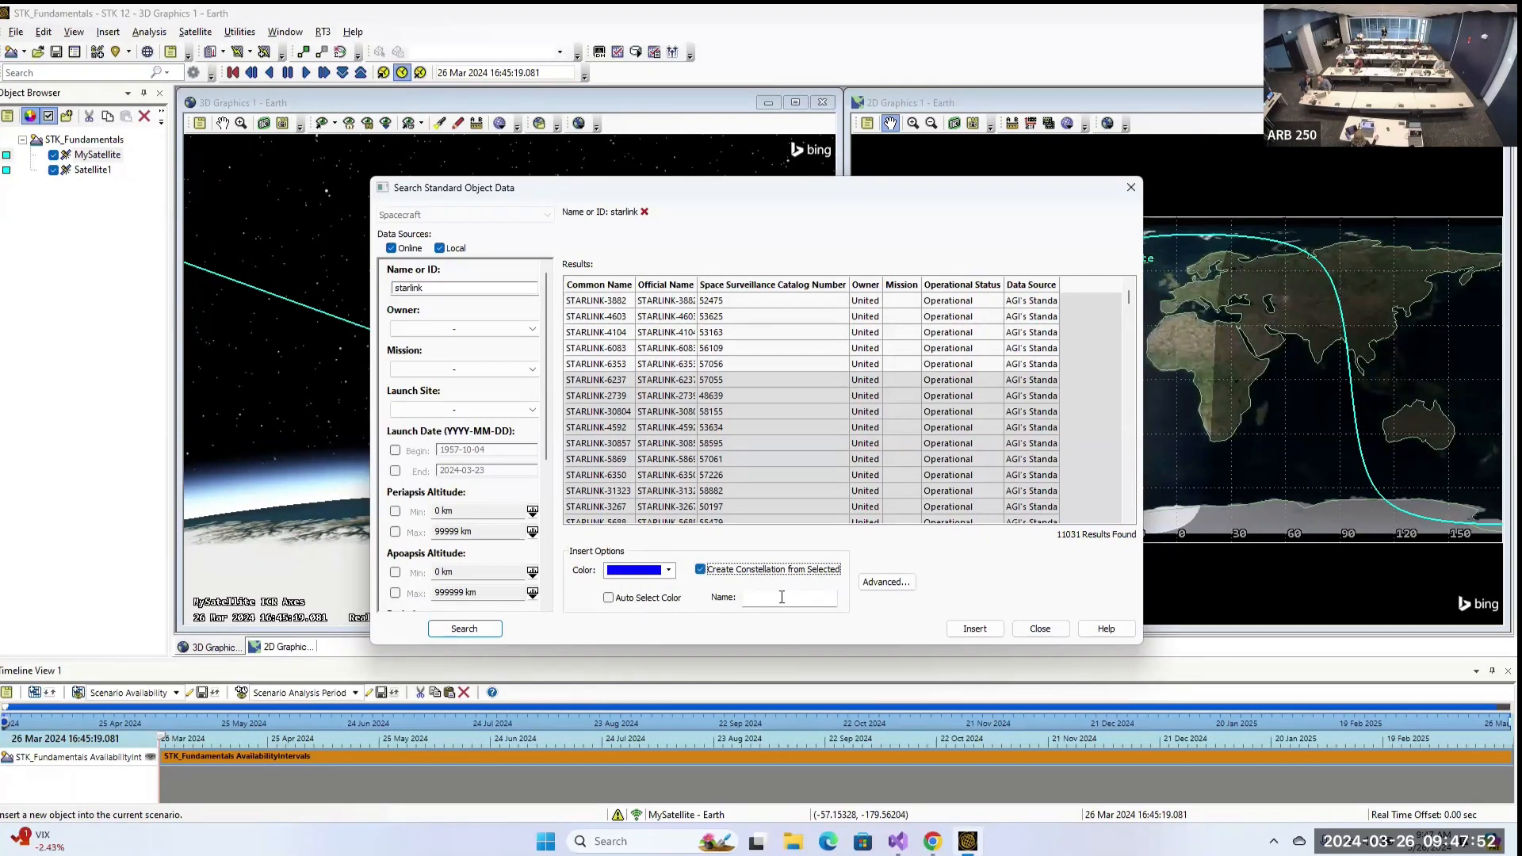
{"action": "left_click", "coordinate": [782, 598]}
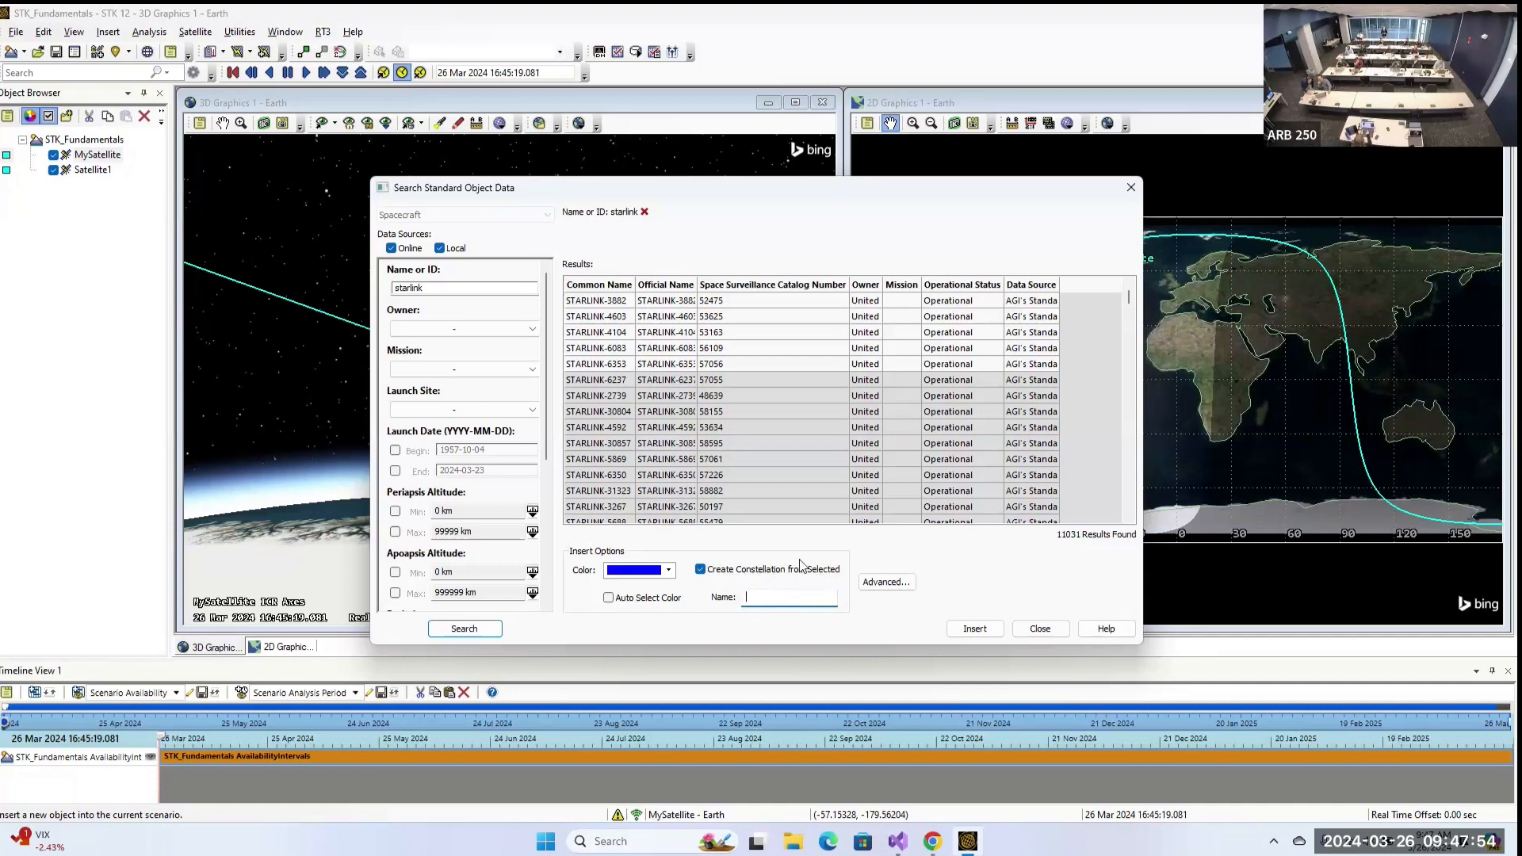
{"action": "type", "text": "Starlinks"}
{"action": "left_click", "coordinate": [992, 631]}
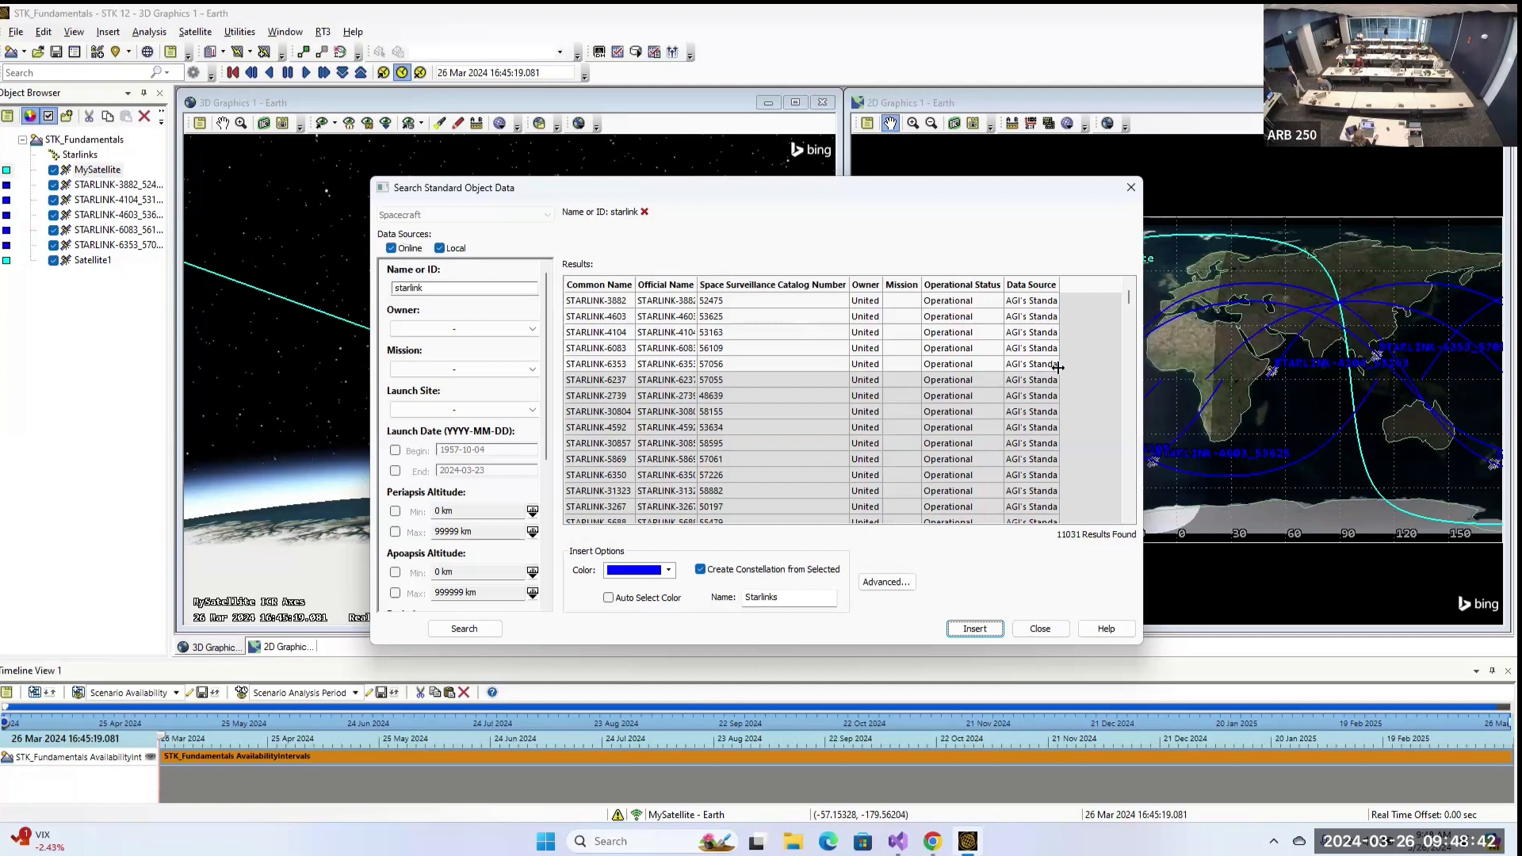
Widen the Data Source column to read its entries, close the database search and select the Starlinks constellation.
{"action": "scroll", "coordinate": [977, 367], "scroll_direction": "down", "scroll_amount": 2}
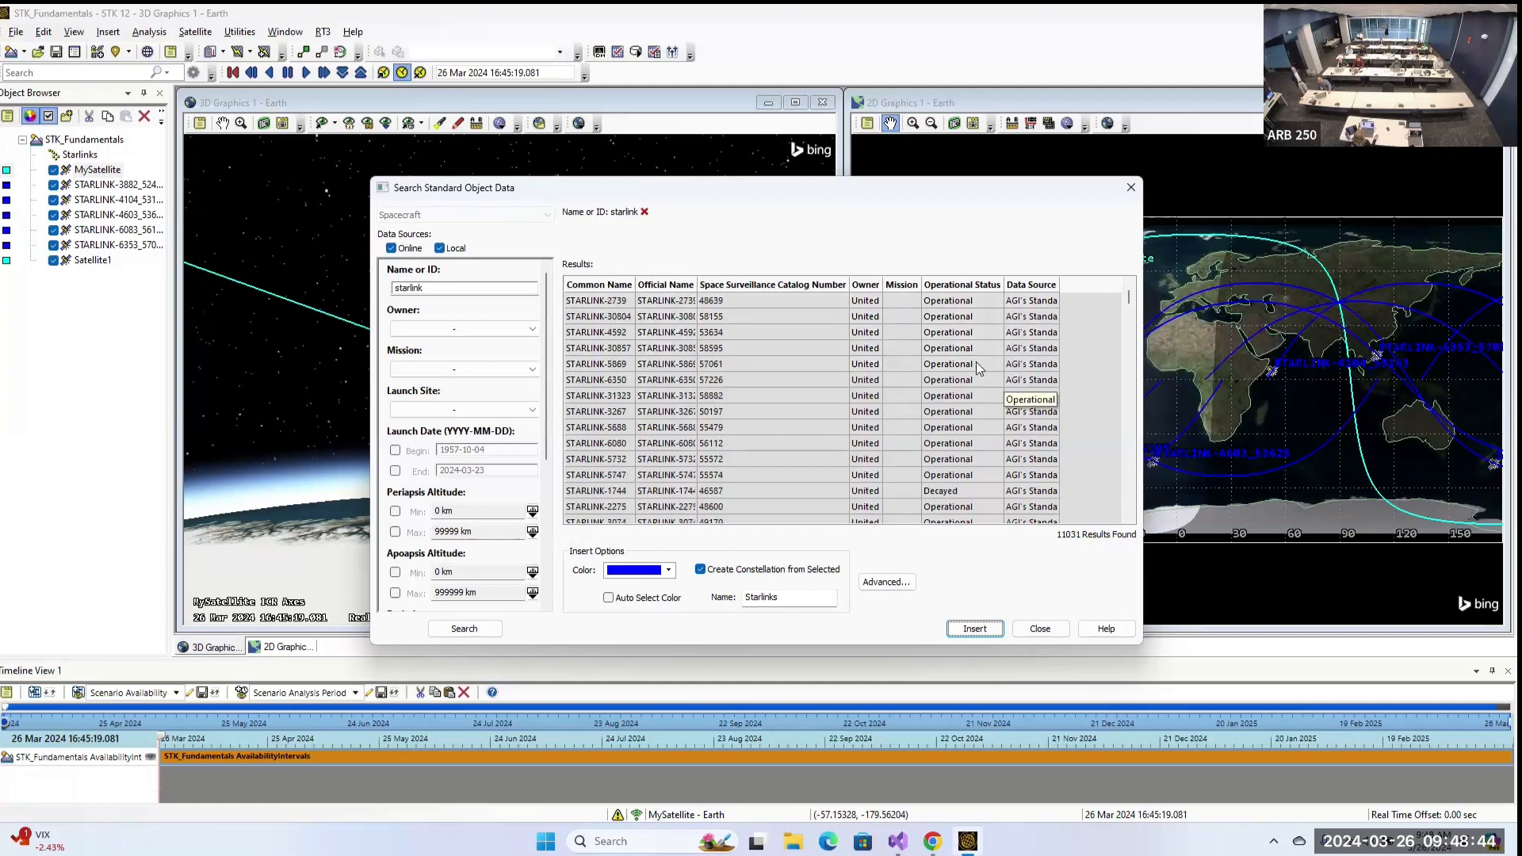
{"action": "left_click_drag", "start_coordinate": [1060, 284], "coordinate": [1142, 284]}
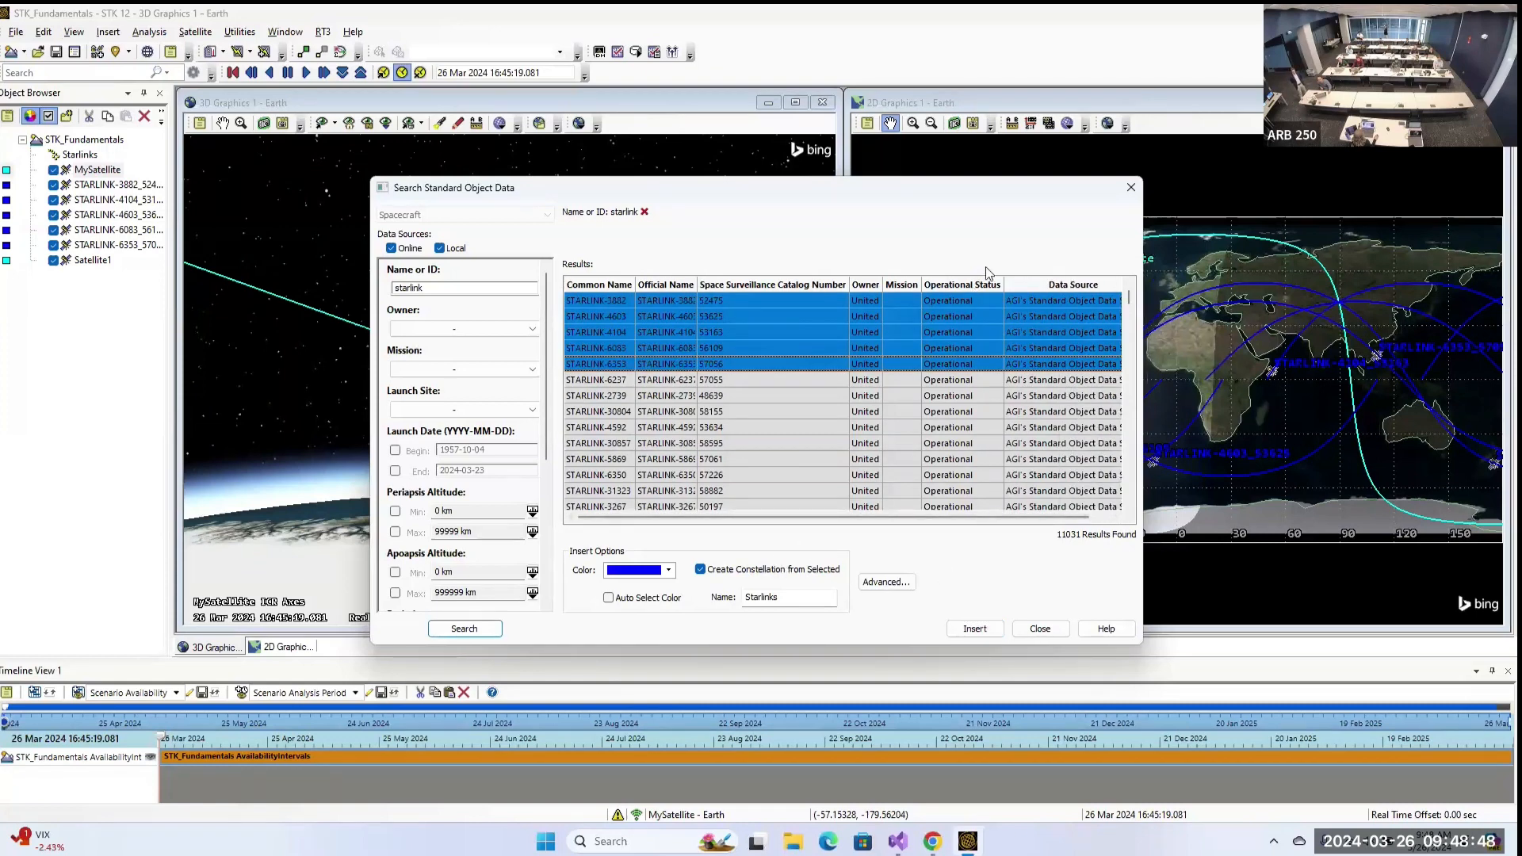
{"action": "left_click_drag", "start_coordinate": [935, 518], "coordinate": [994, 512]}
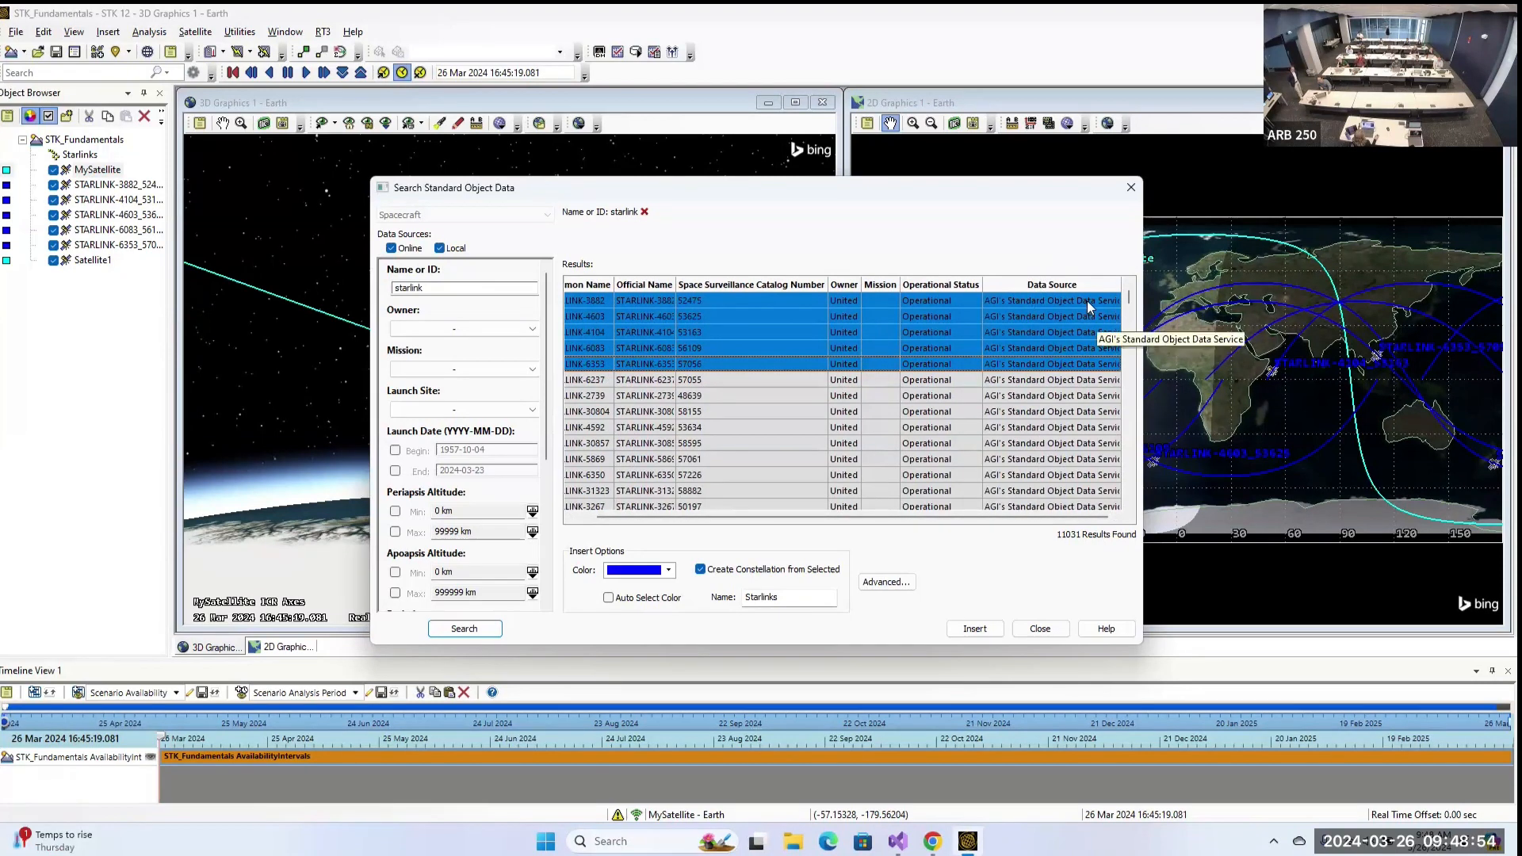
{"action": "left_click", "coordinate": [1045, 629]}
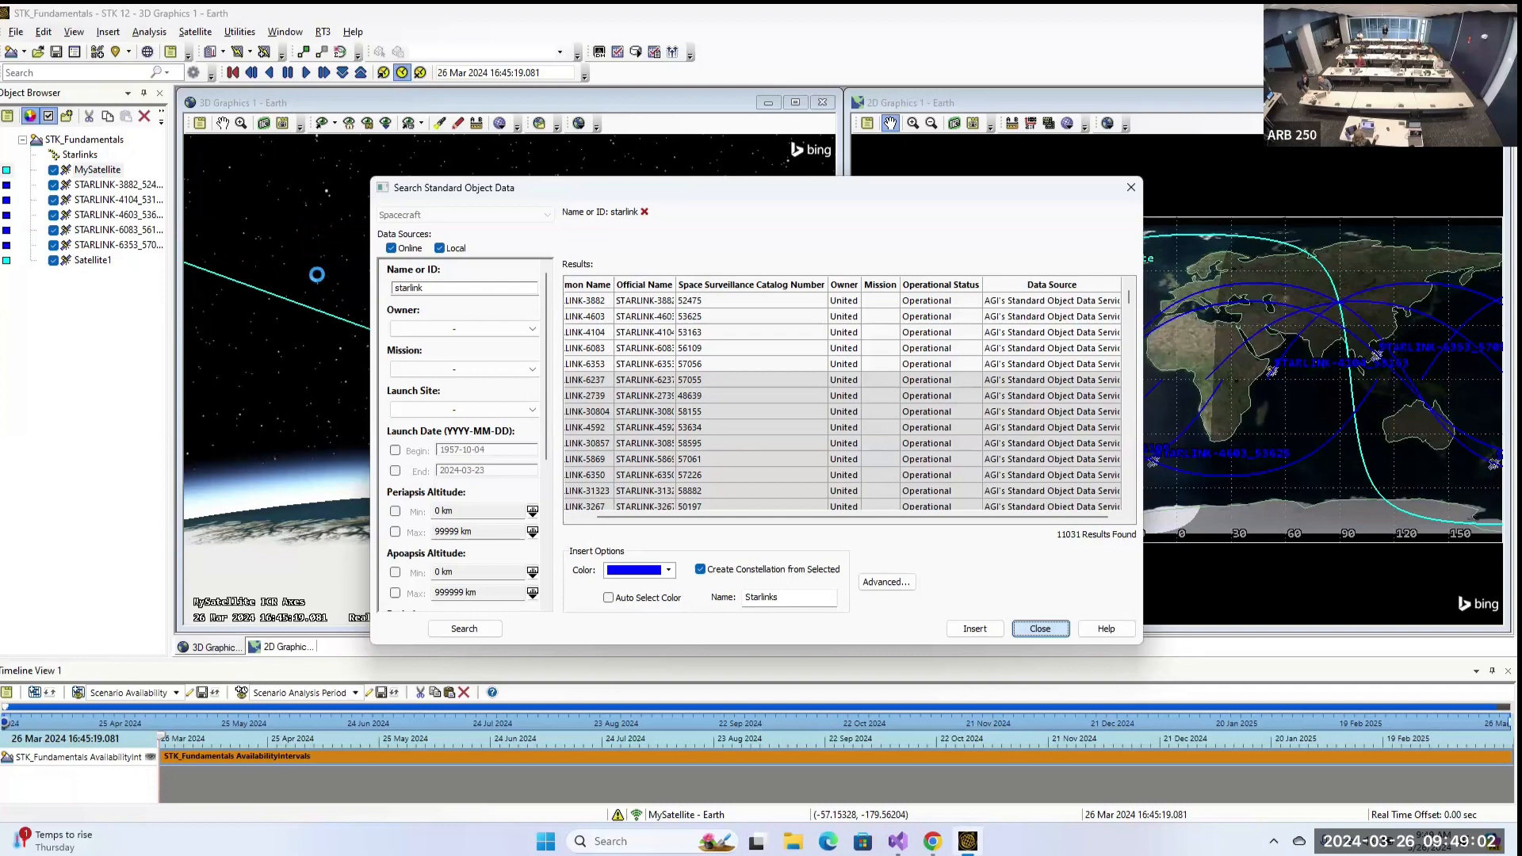
{"action": "left_click", "coordinate": [81, 155]}
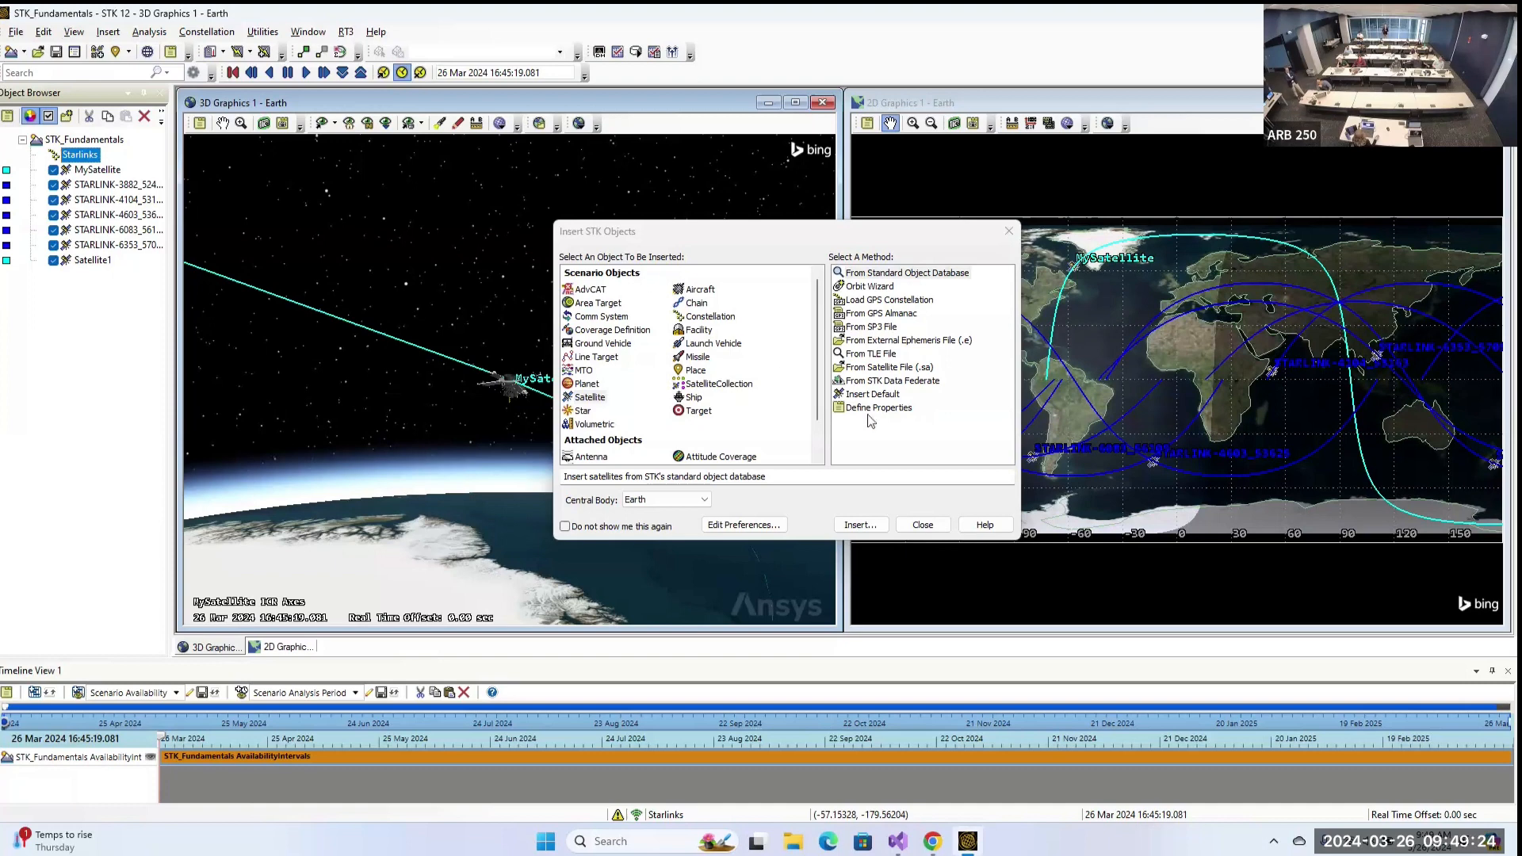
Review the From TLE File and From External Ephemeris File (.e) satellite insertion methods.
{"action": "left_click", "coordinate": [900, 424]}
{"action": "left_click", "coordinate": [886, 355]}
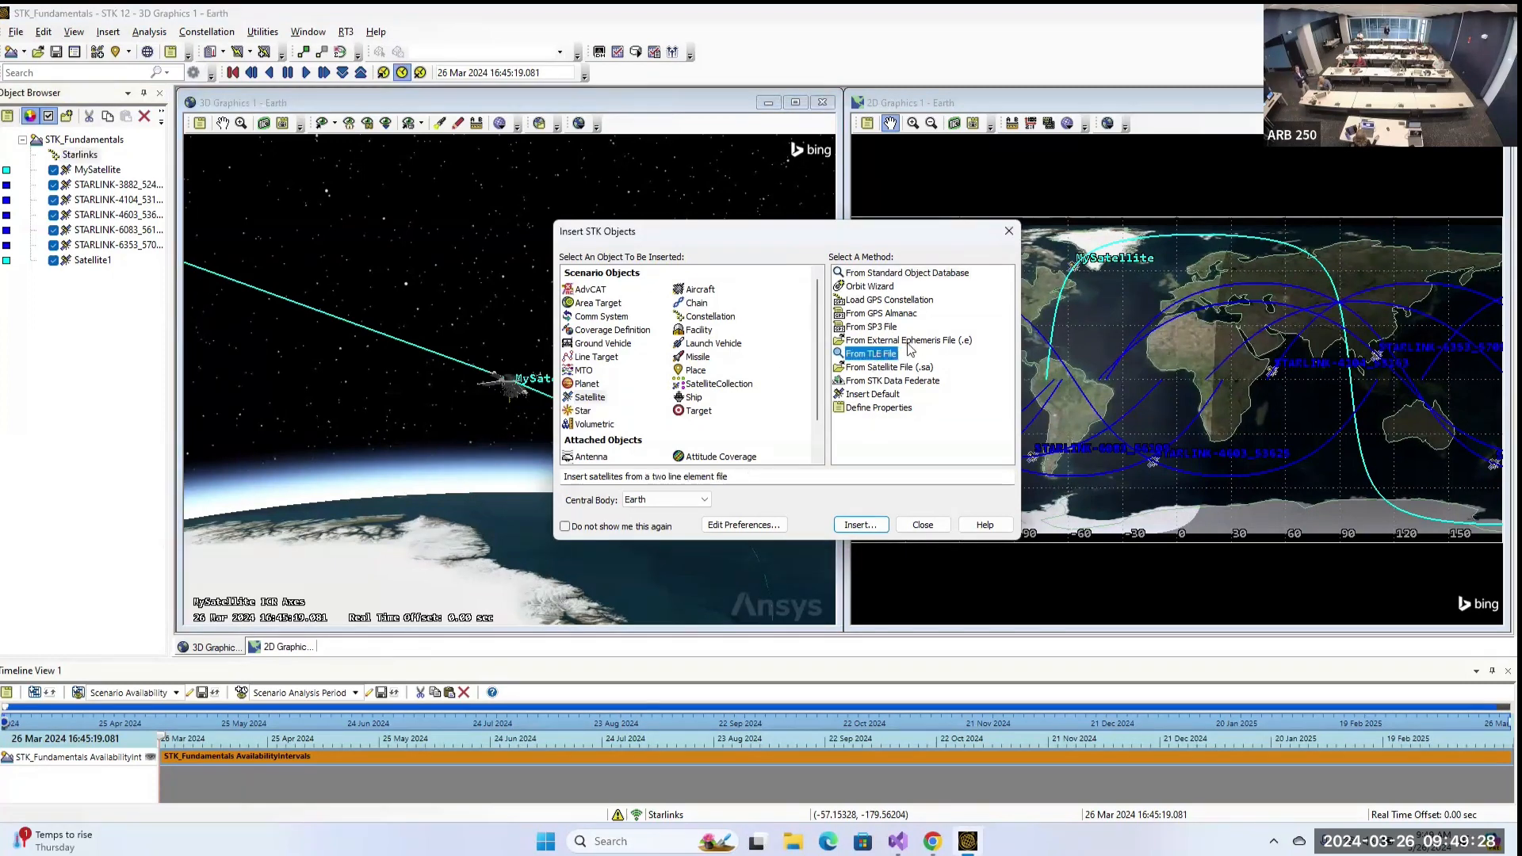
{"action": "left_click", "coordinate": [917, 343]}
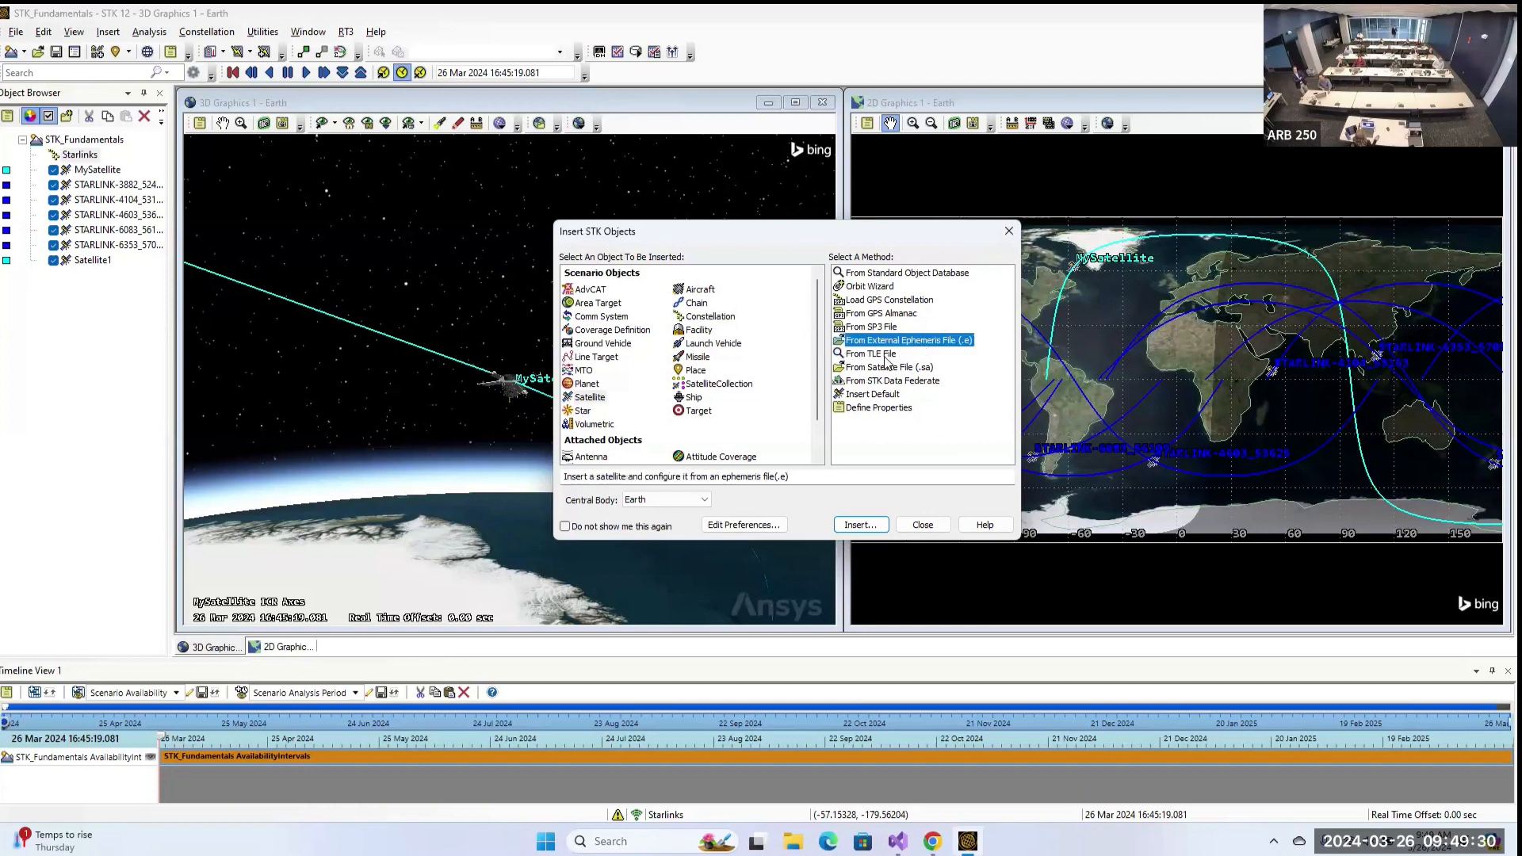
{"action": "left_click", "coordinate": [883, 357]}
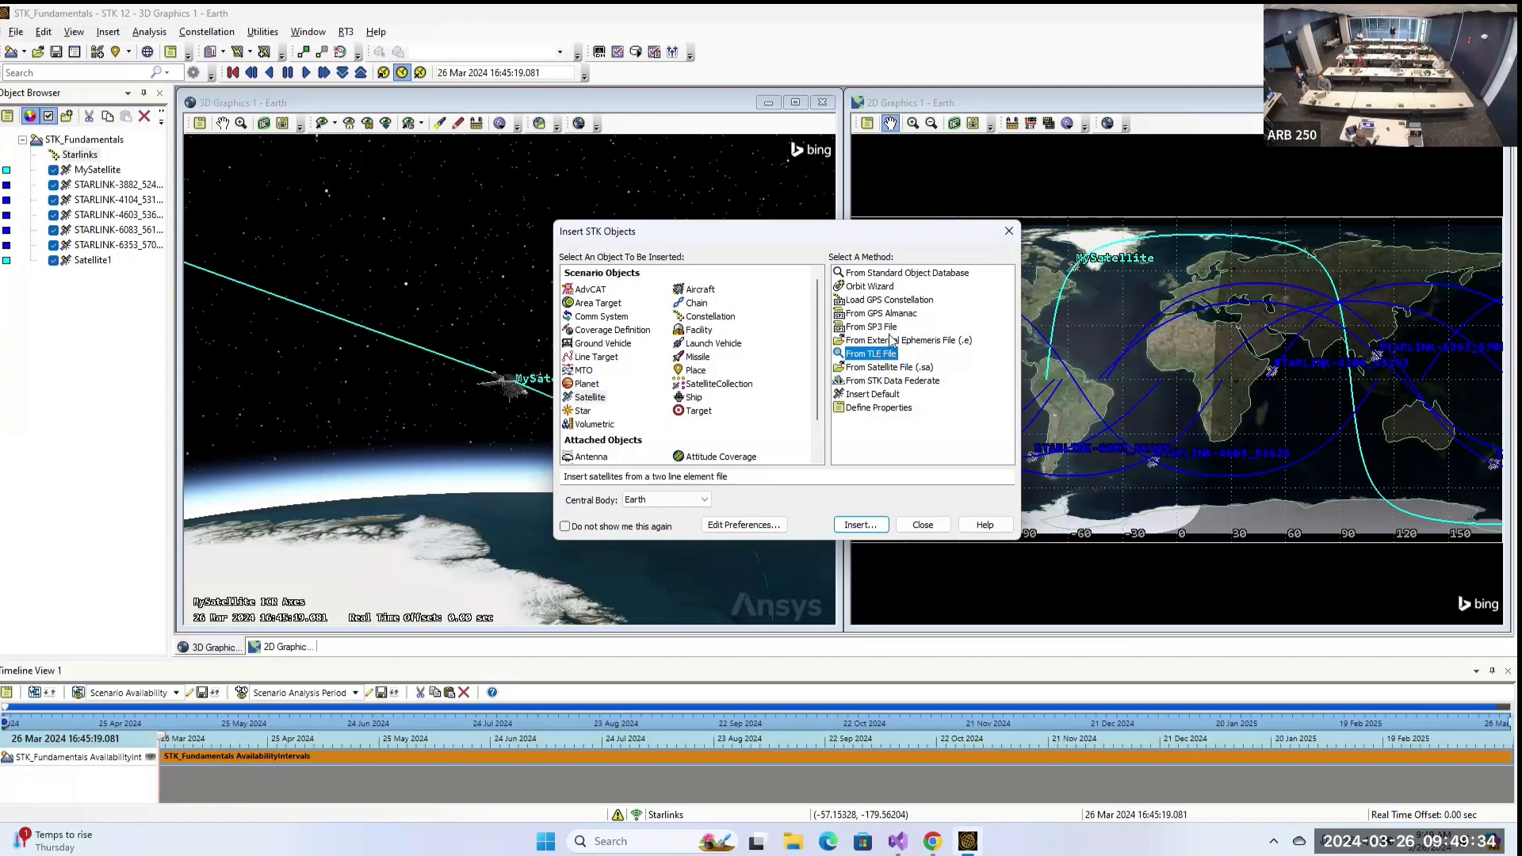
Load the default GPS constellation and show its satellites around the whole Earth in the 3D view.
{"action": "left_click", "coordinate": [914, 300]}
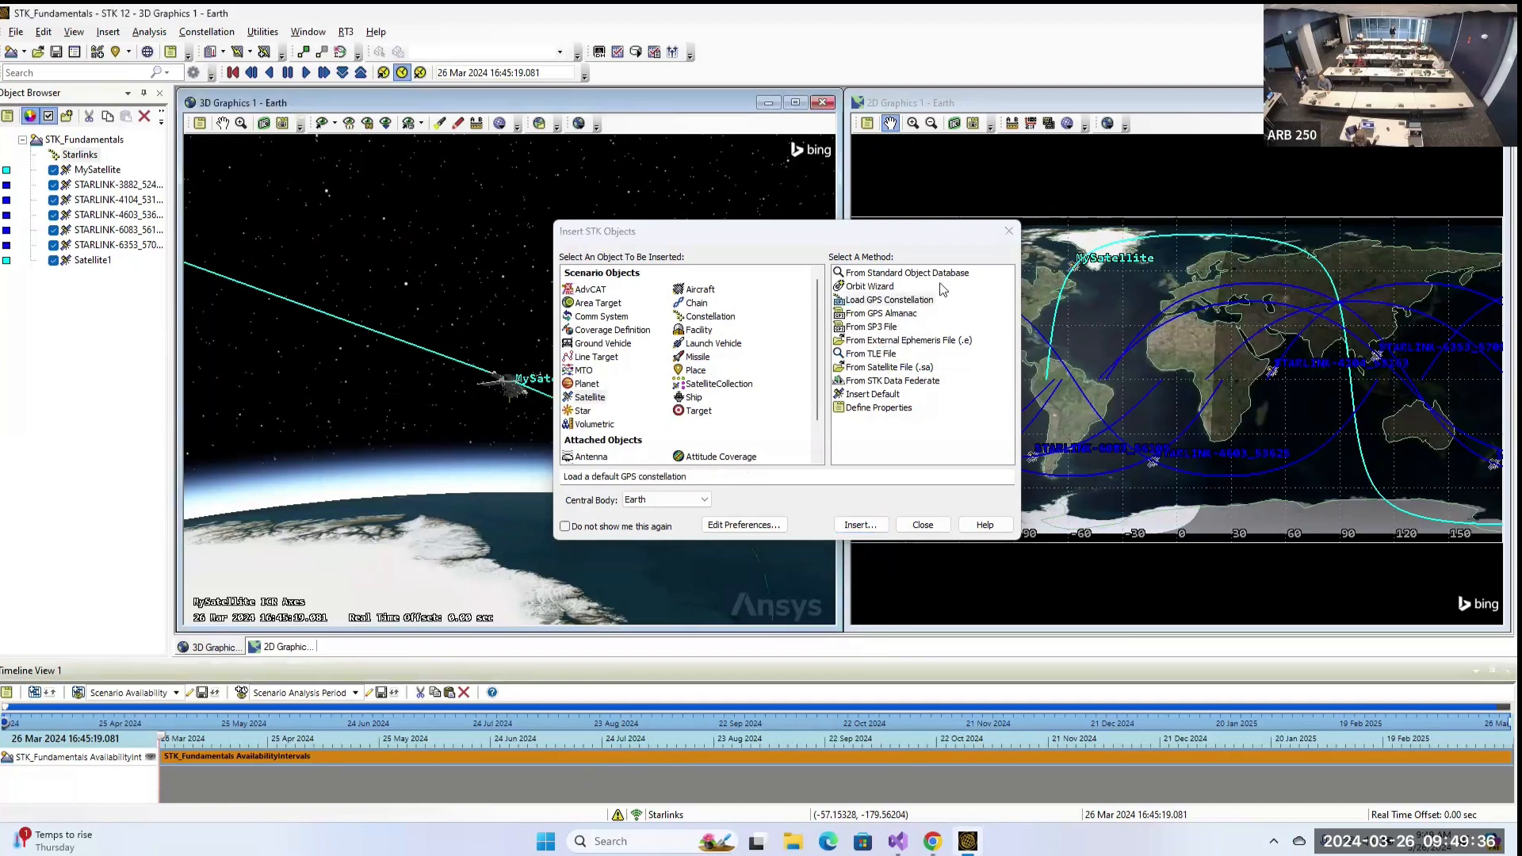
{"action": "left_click", "coordinate": [912, 305]}
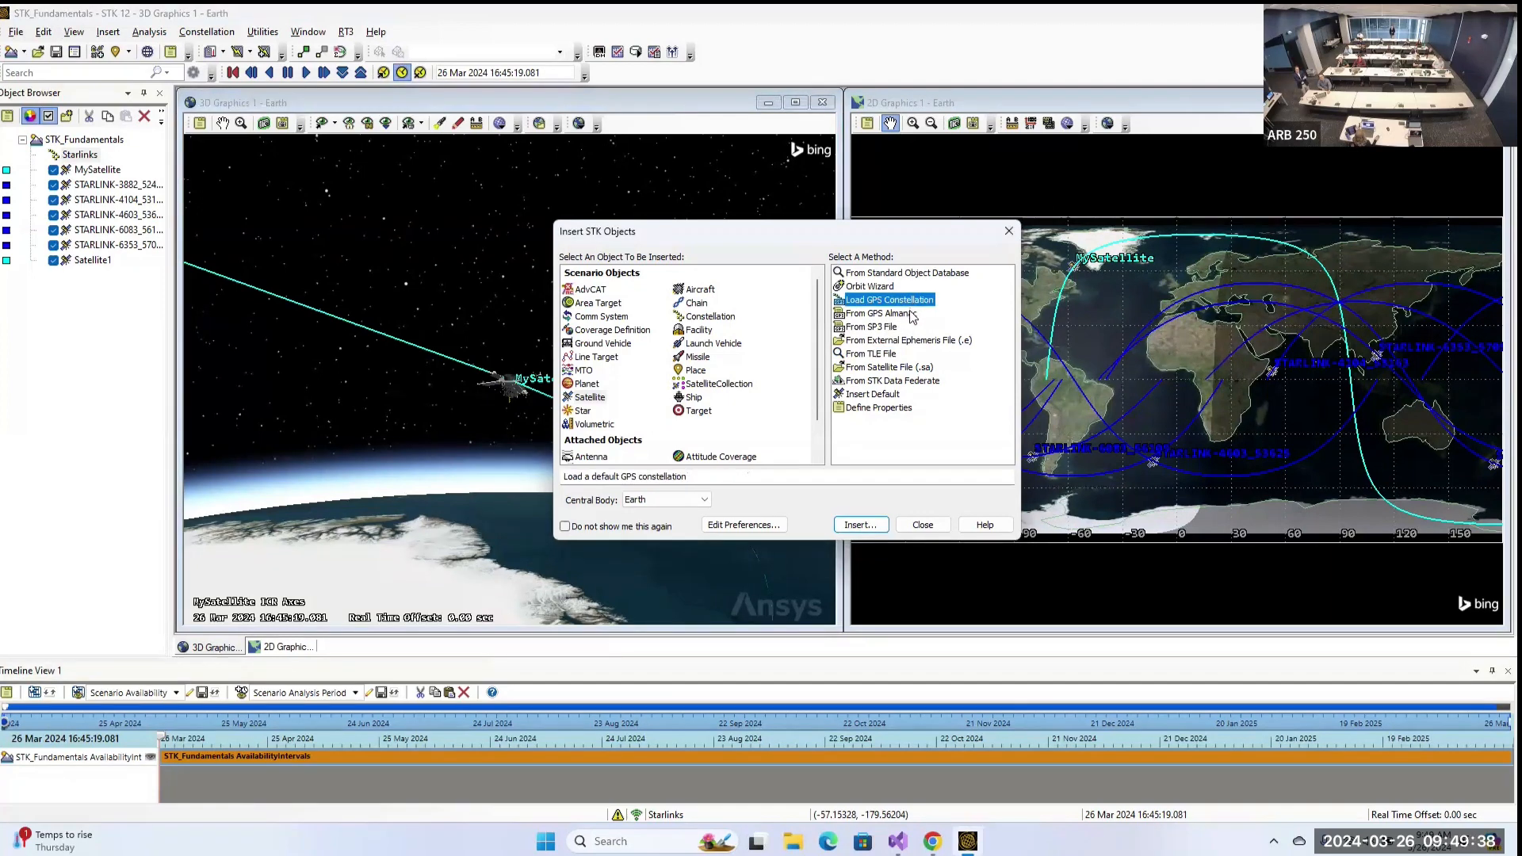
{"action": "left_click", "coordinate": [866, 526]}
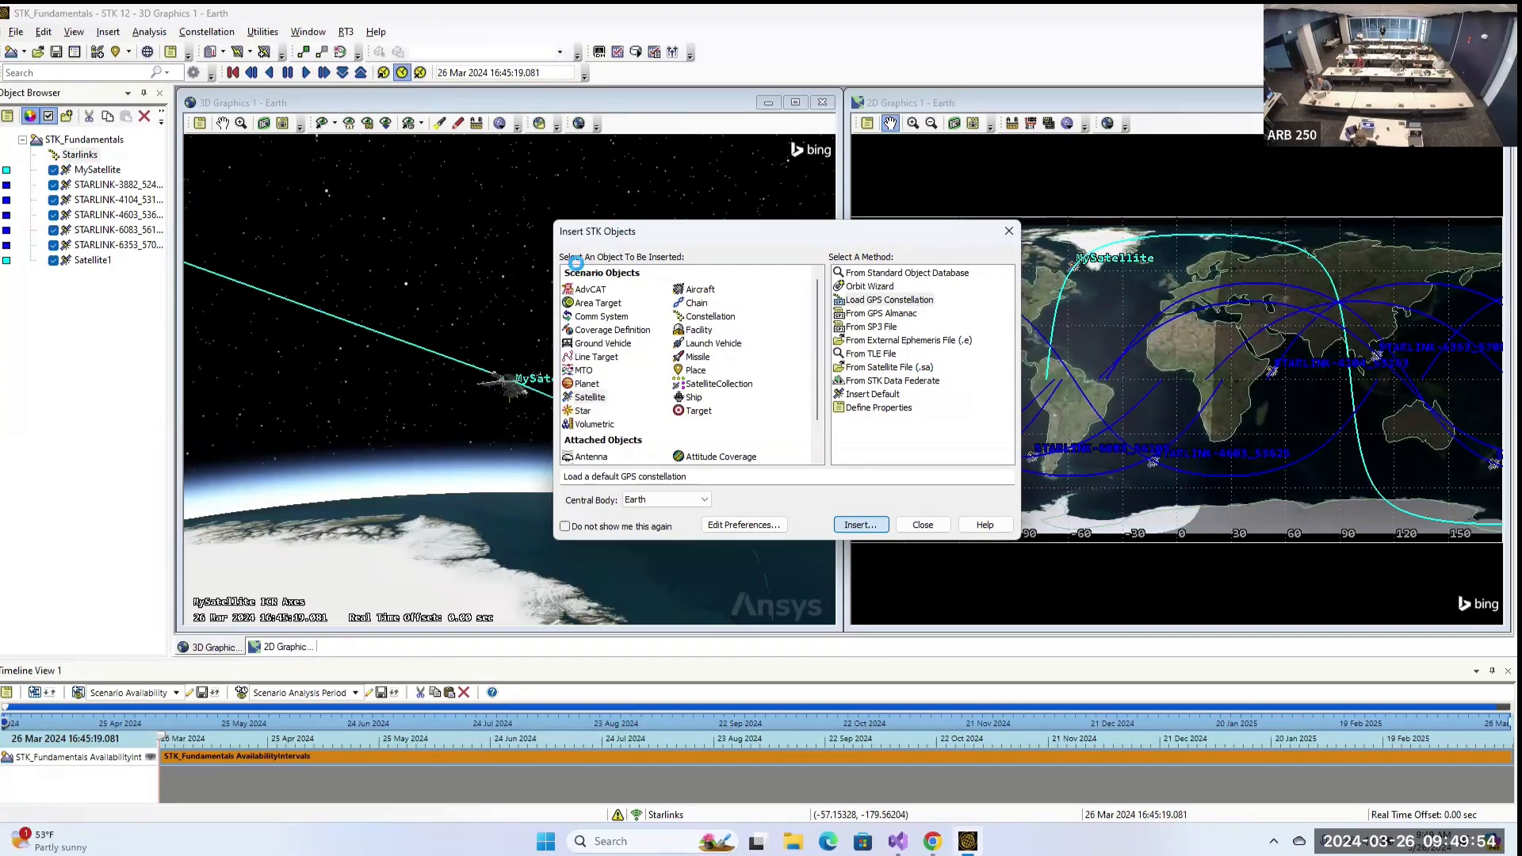
{"action": "left_click", "coordinate": [997, 236]}
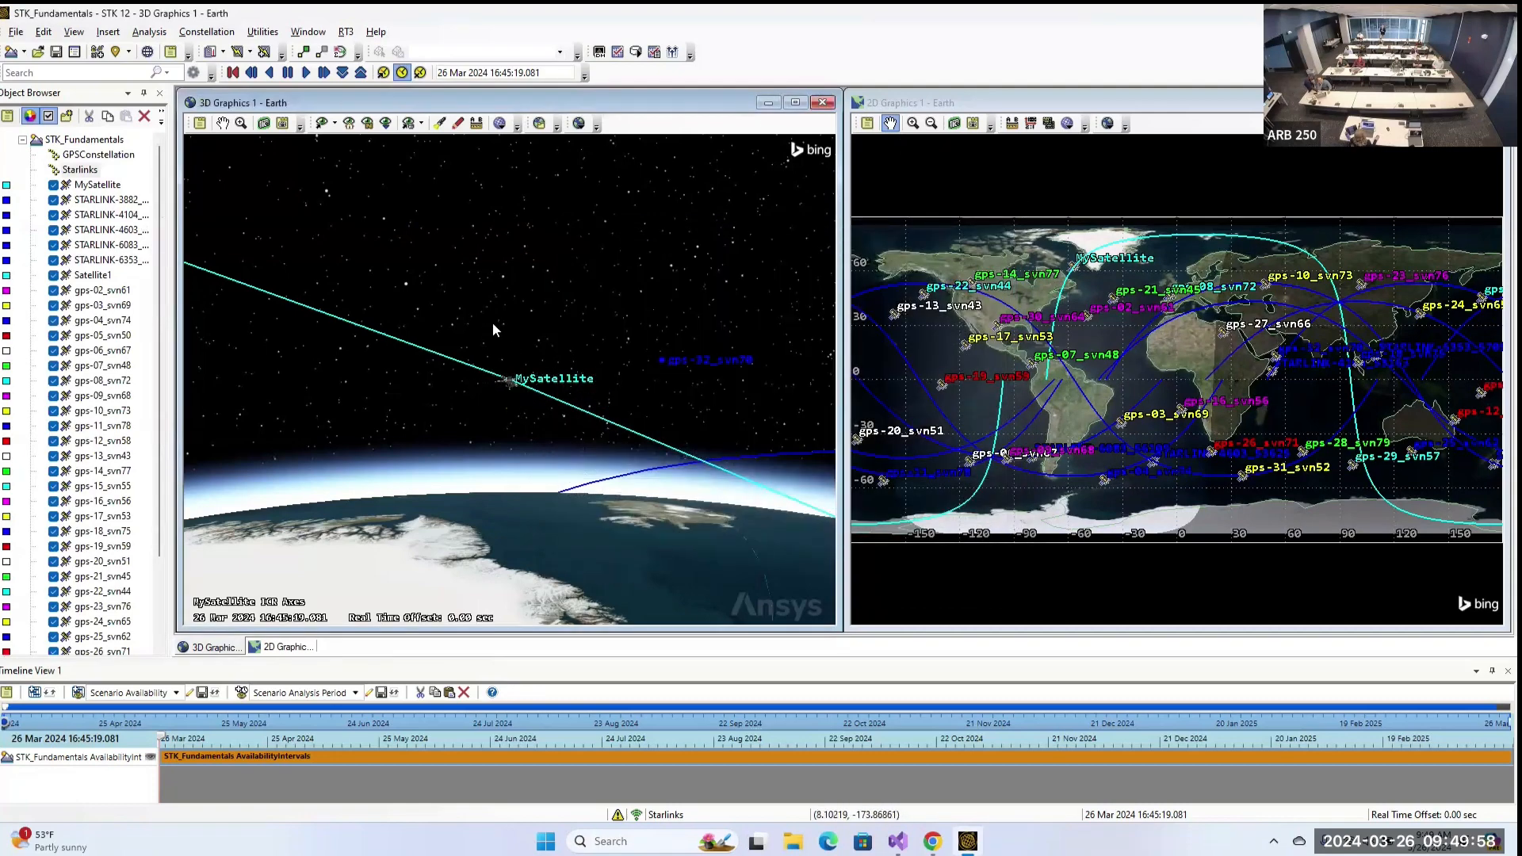
{"action": "left_click", "coordinate": [349, 123]}
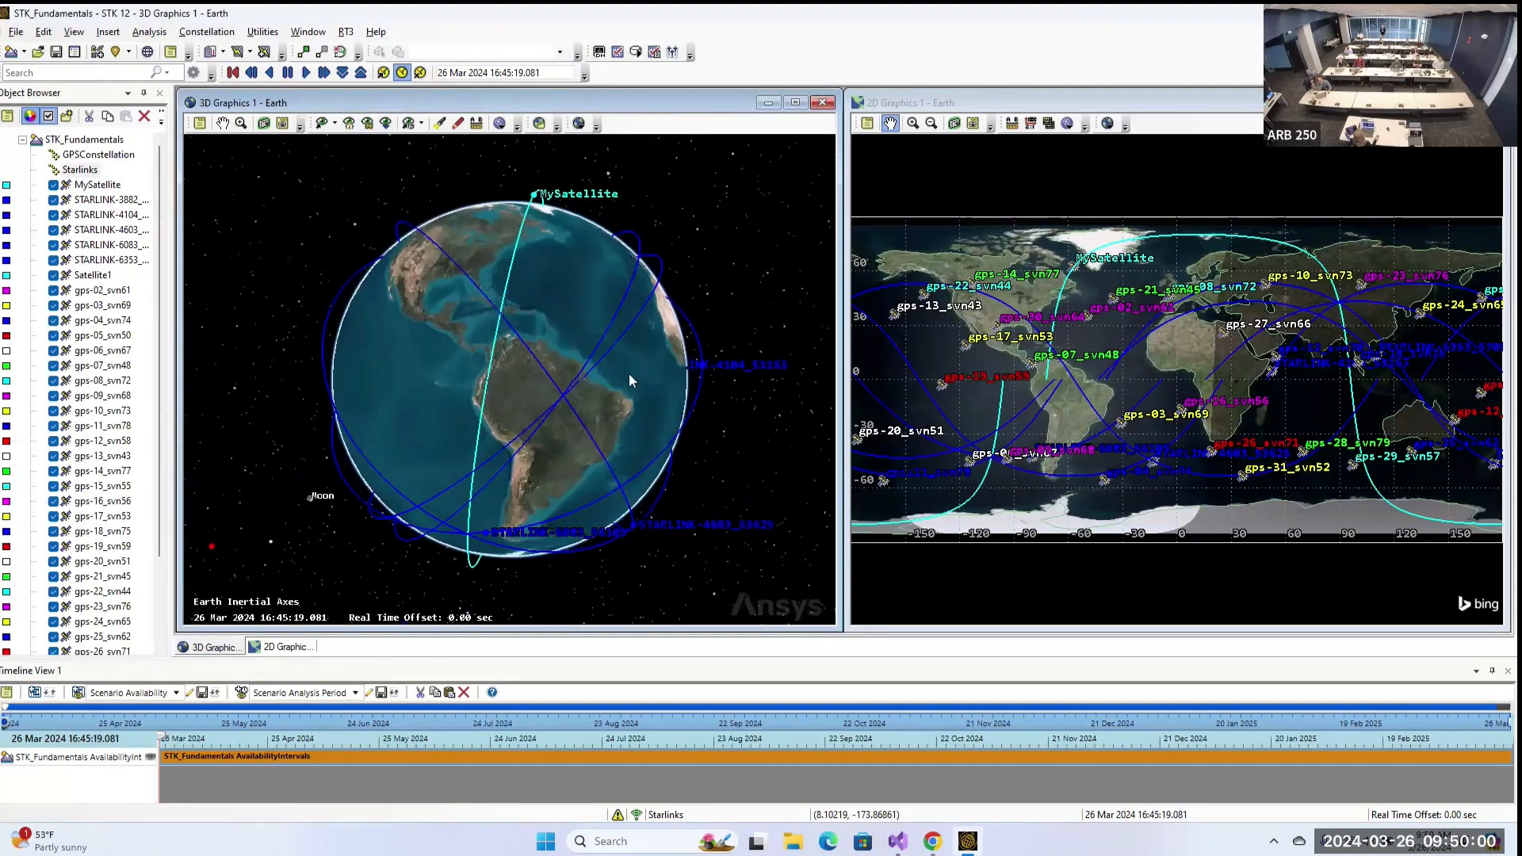
{"action": "scroll", "coordinate": [628, 366], "scroll_direction": "down", "scroll_amount": 5}
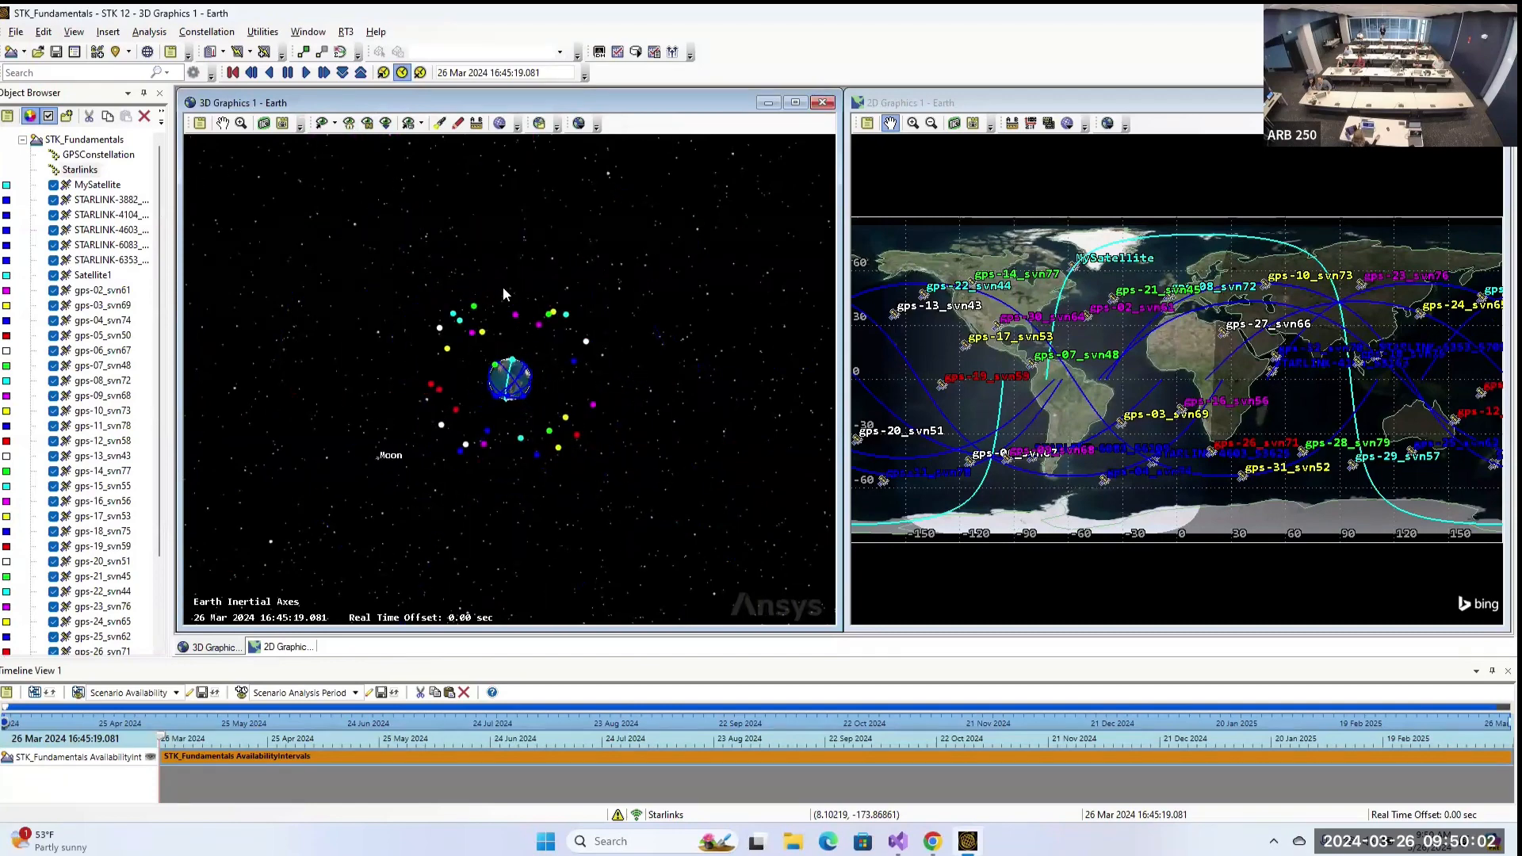
Recolour all the GPS satellites, gps-02_svn61 through gps-32_svn70, to one light blue (RGB 14, 134, 255).
{"action": "left_click", "coordinate": [92, 292]}
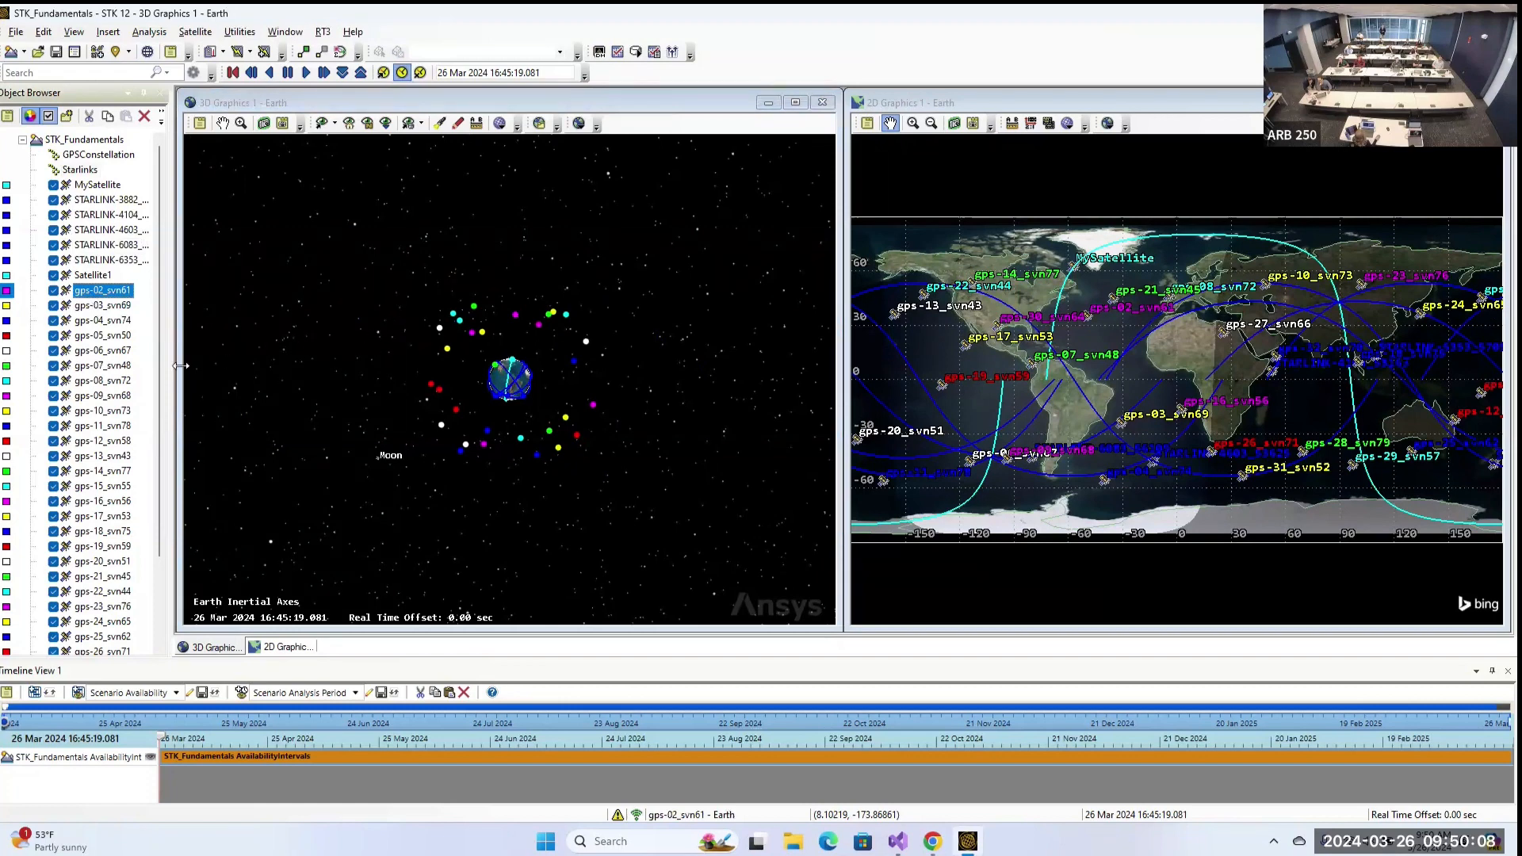
{"action": "scroll", "coordinate": [131, 385], "scroll_direction": "down", "scroll_amount": 3}
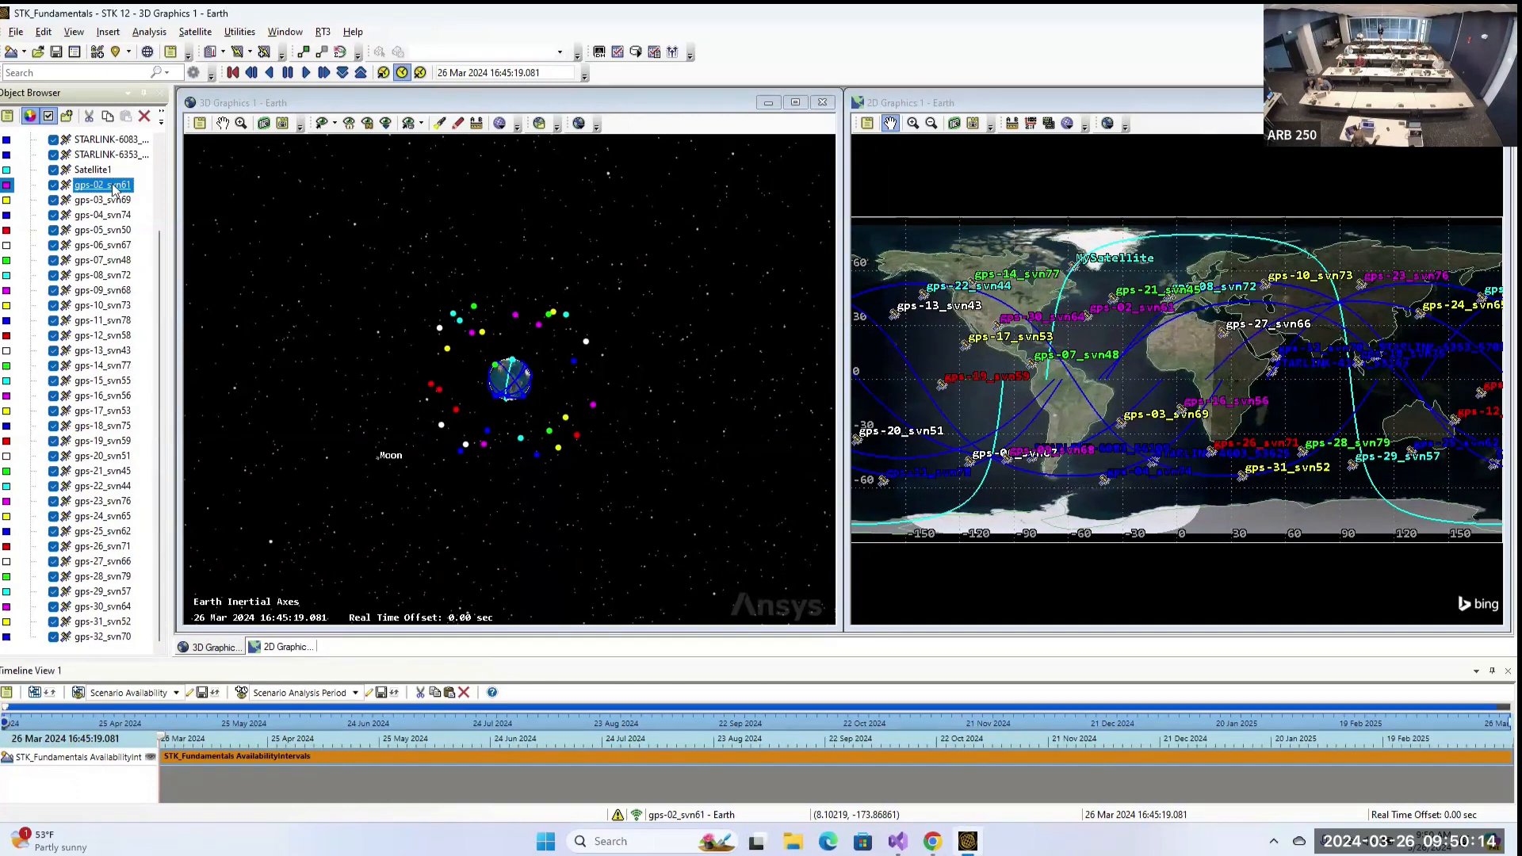
{"action": "left_click", "coordinate": [115, 637], "text": "shift"}
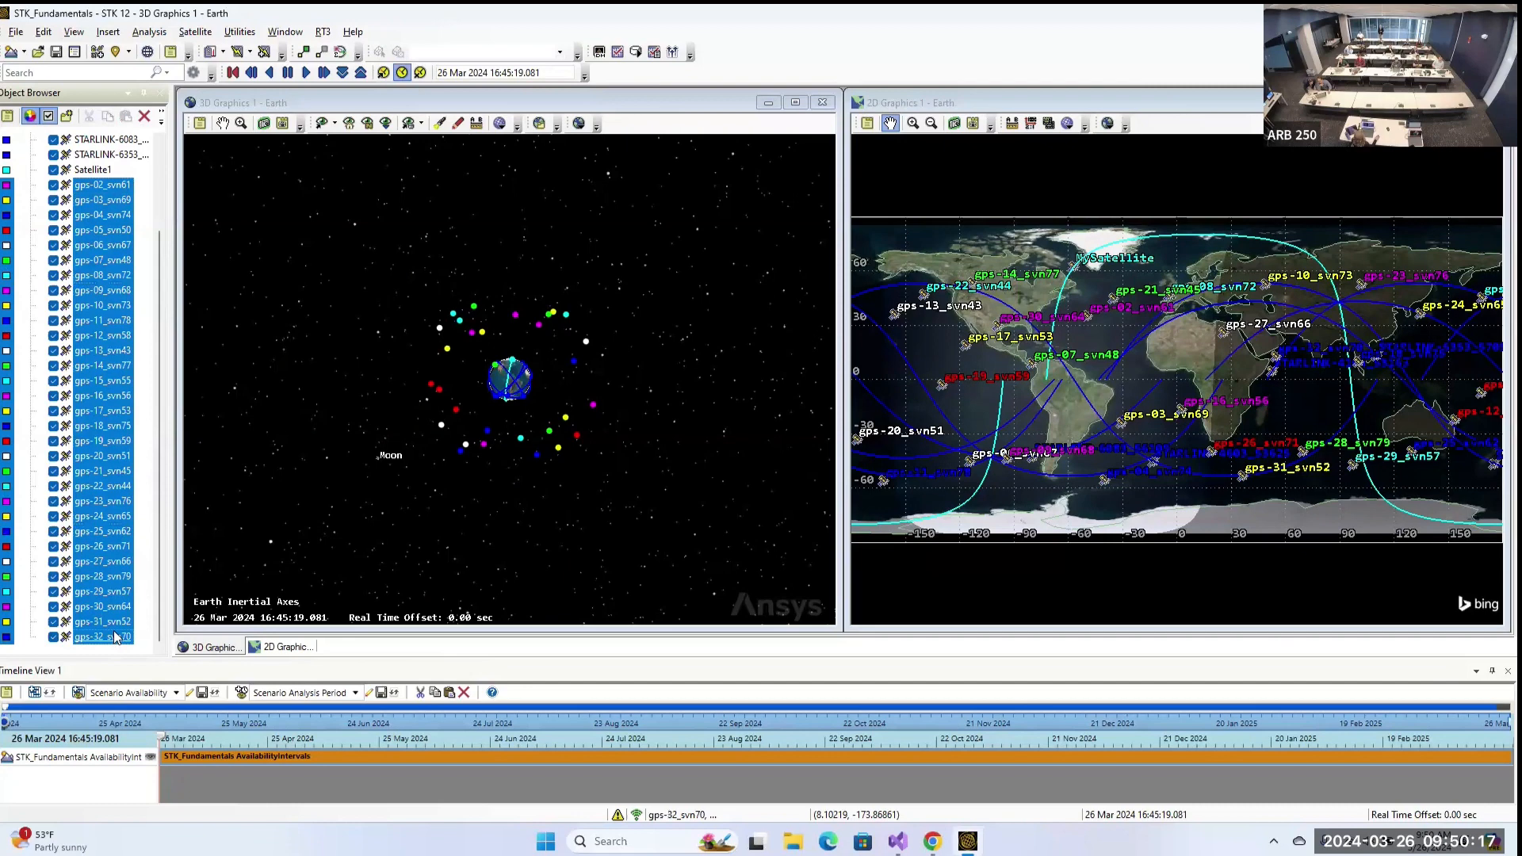
{"action": "left_click", "coordinate": [7, 186]}
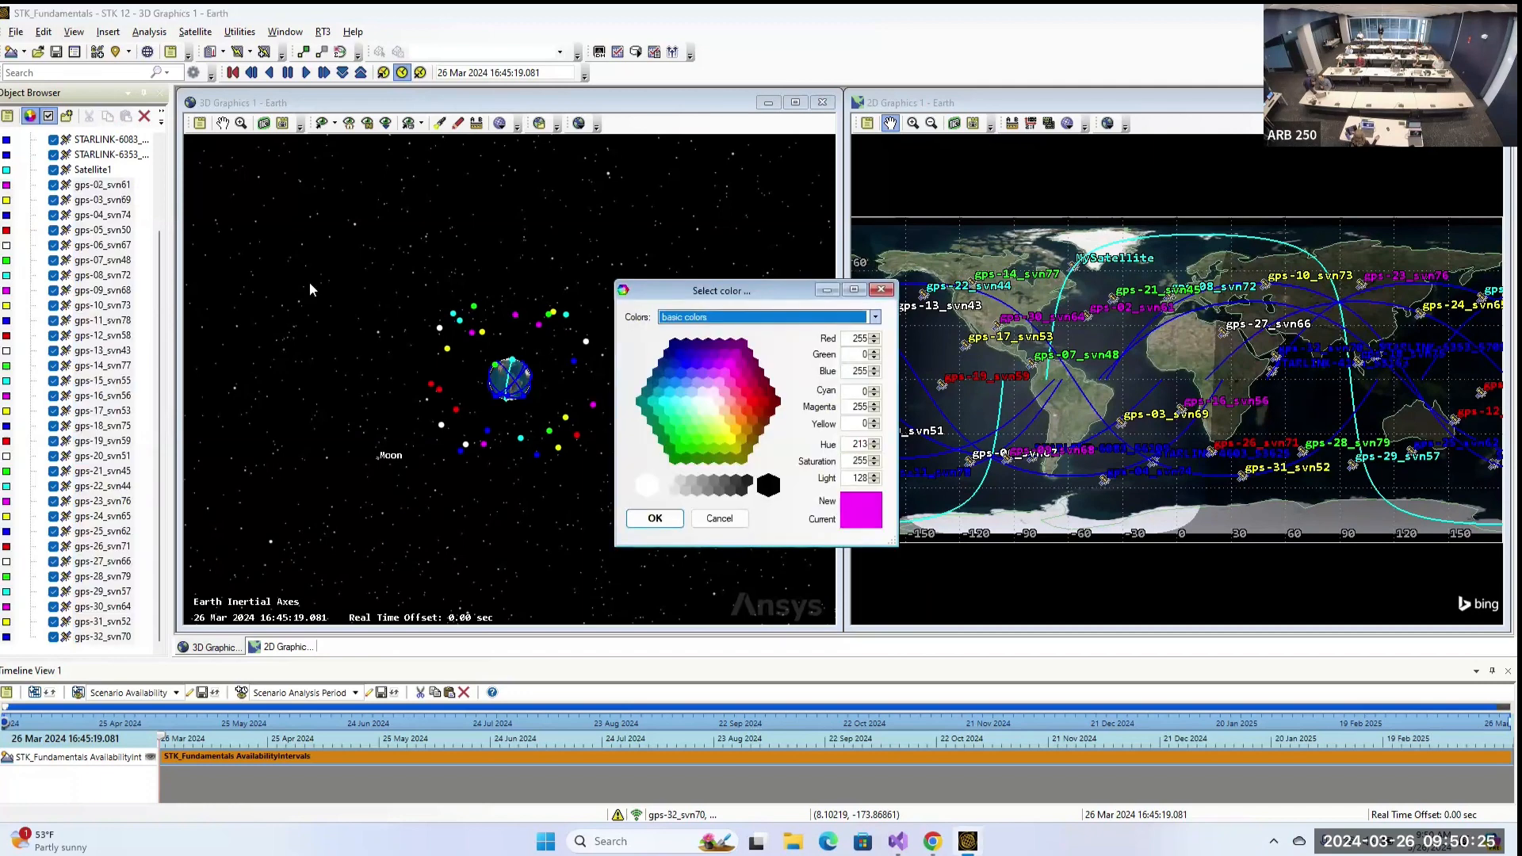
{"action": "left_click", "coordinate": [708, 402]}
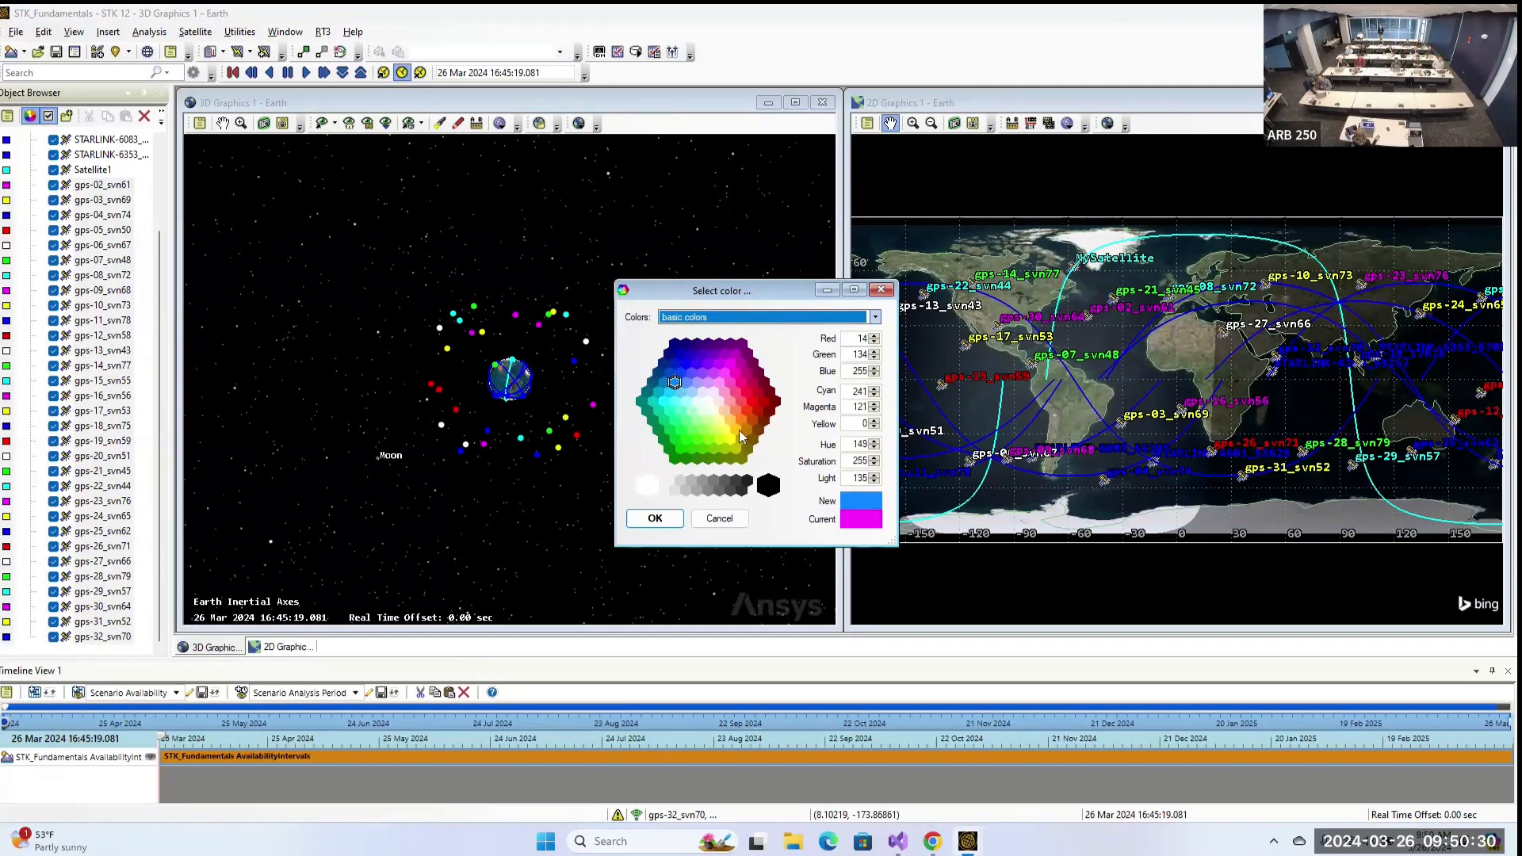
{"action": "left_click", "coordinate": [661, 519]}
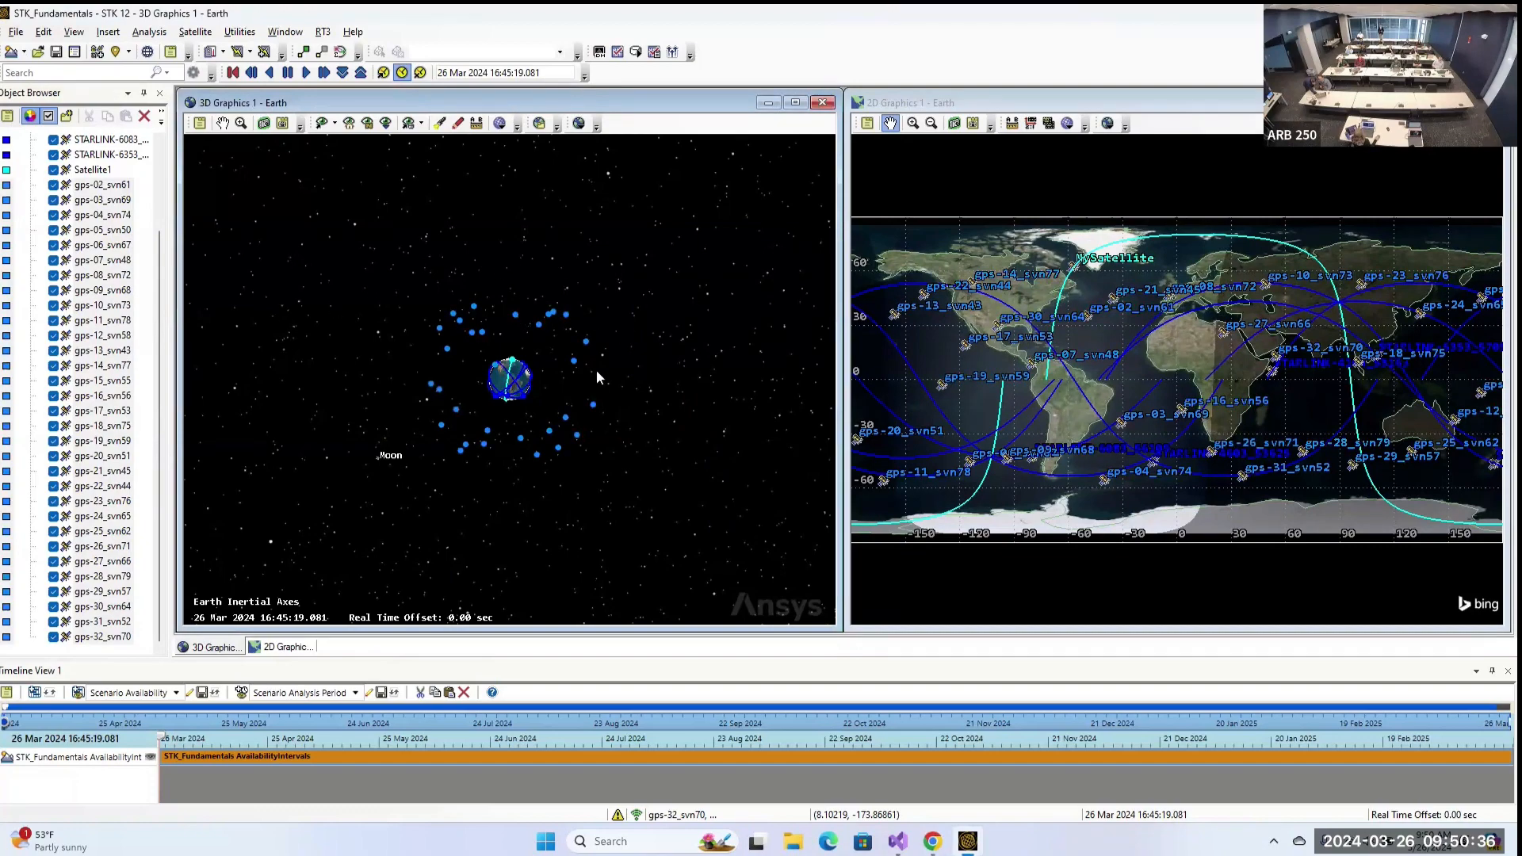
{"action": "left_click_drag", "start_coordinate": [596, 377], "coordinate": [490, 371]}
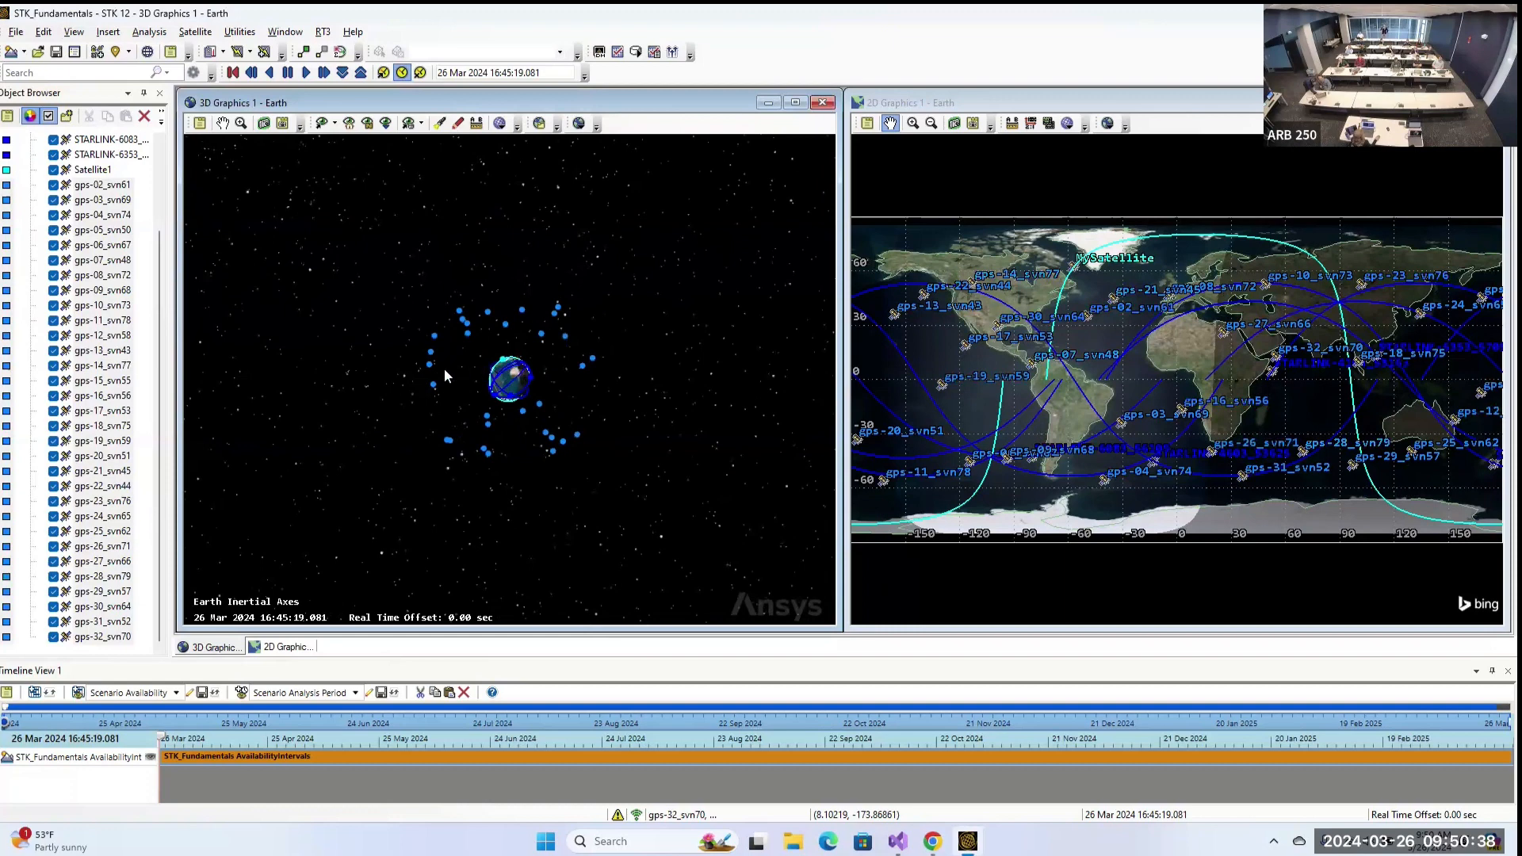
{"action": "scroll", "coordinate": [464, 347], "scroll_direction": "up", "scroll_amount": 3}
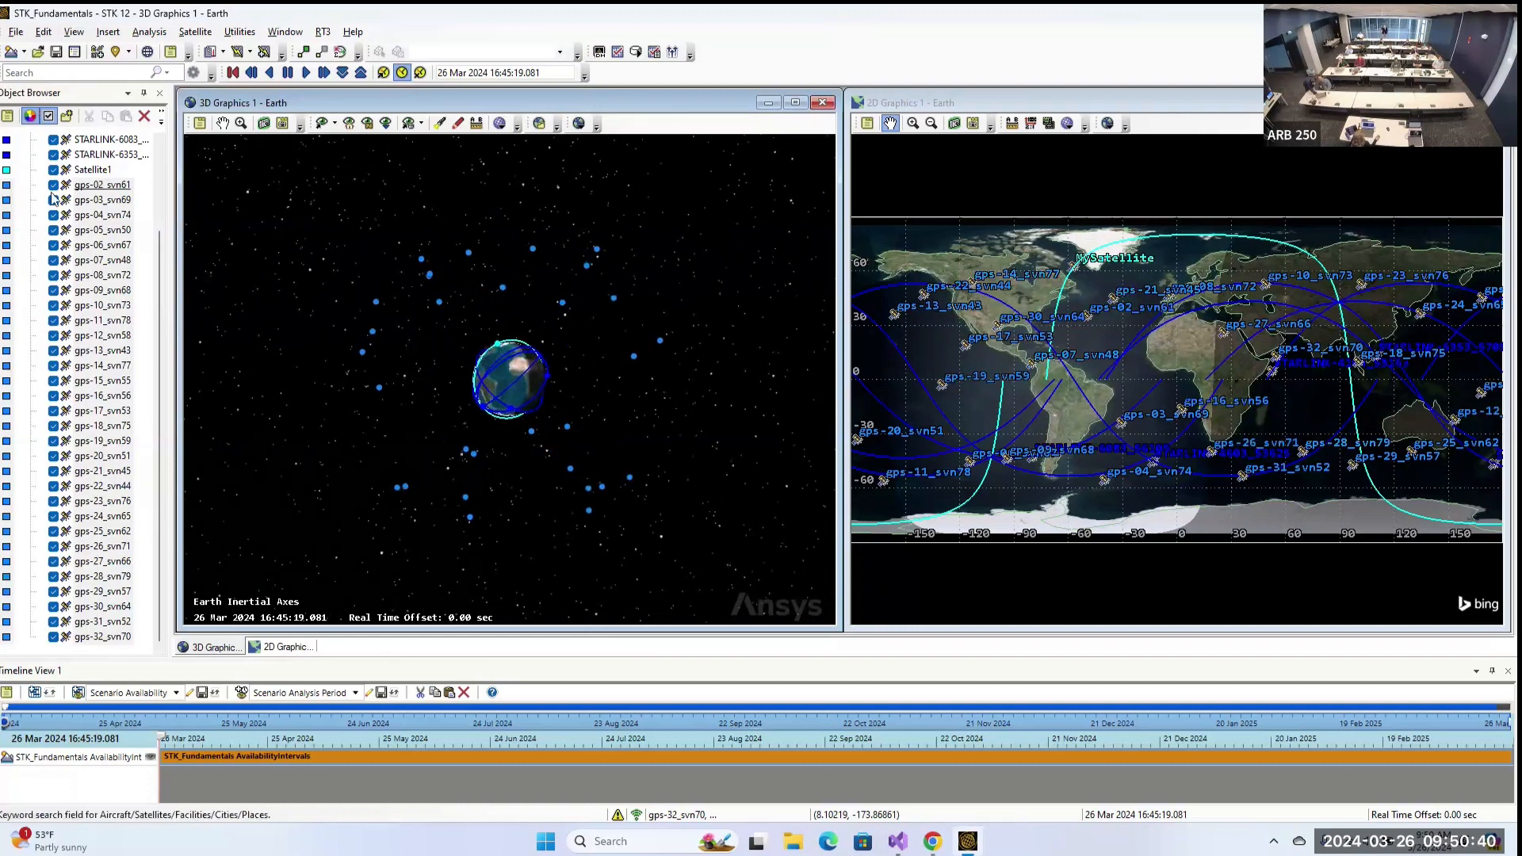
Hide all the GPS satellites, gps-02_svn61 through gps-32_svn70, in the graphics windows.
{"action": "left_click", "coordinate": [83, 185]}
{"action": "left_click", "coordinate": [109, 187]}
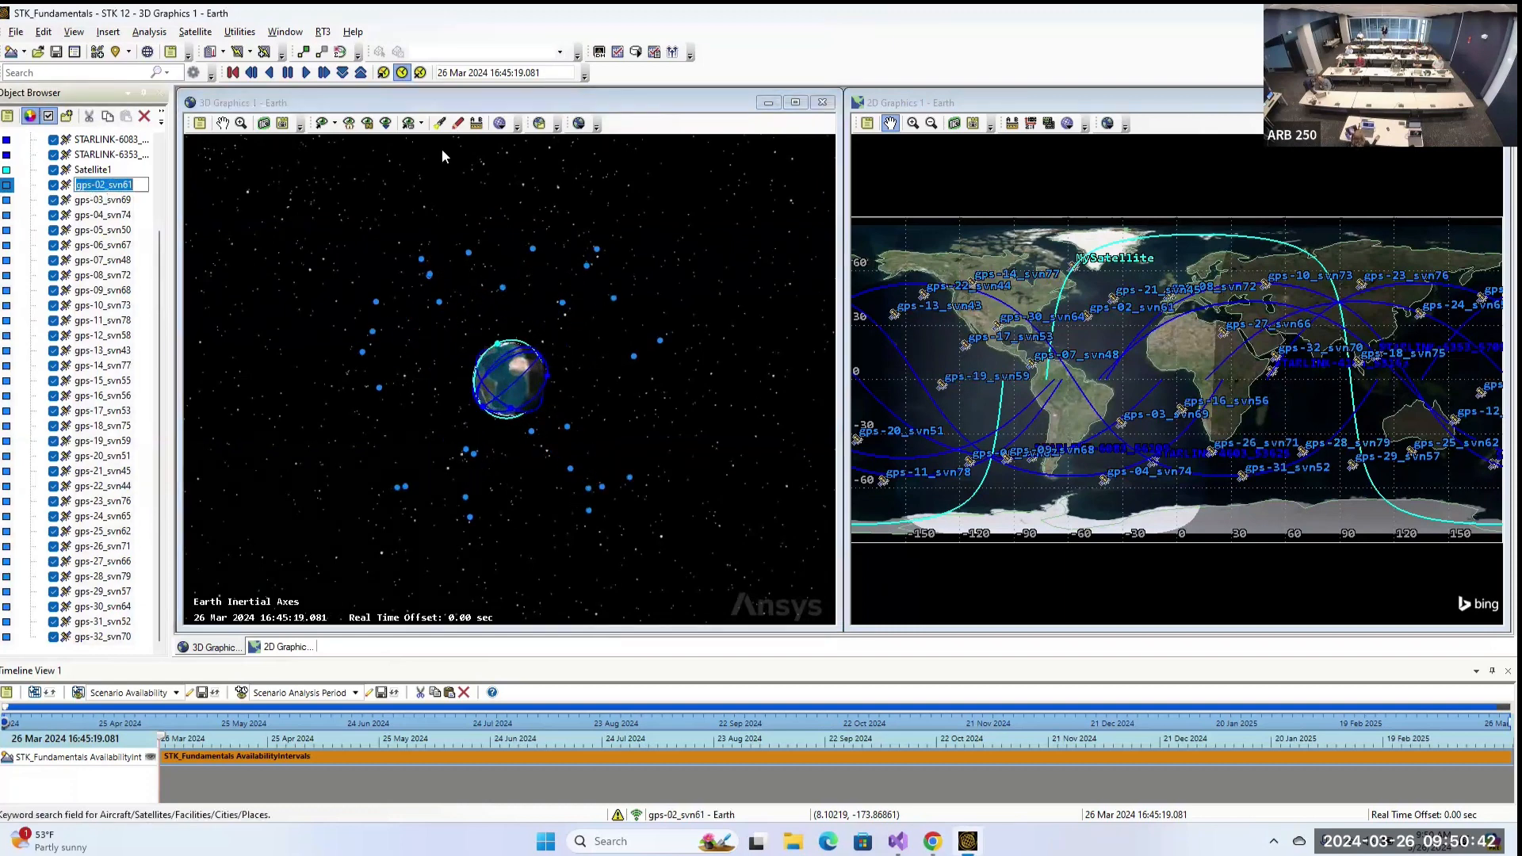
{"action": "left_click", "coordinate": [126, 199]}
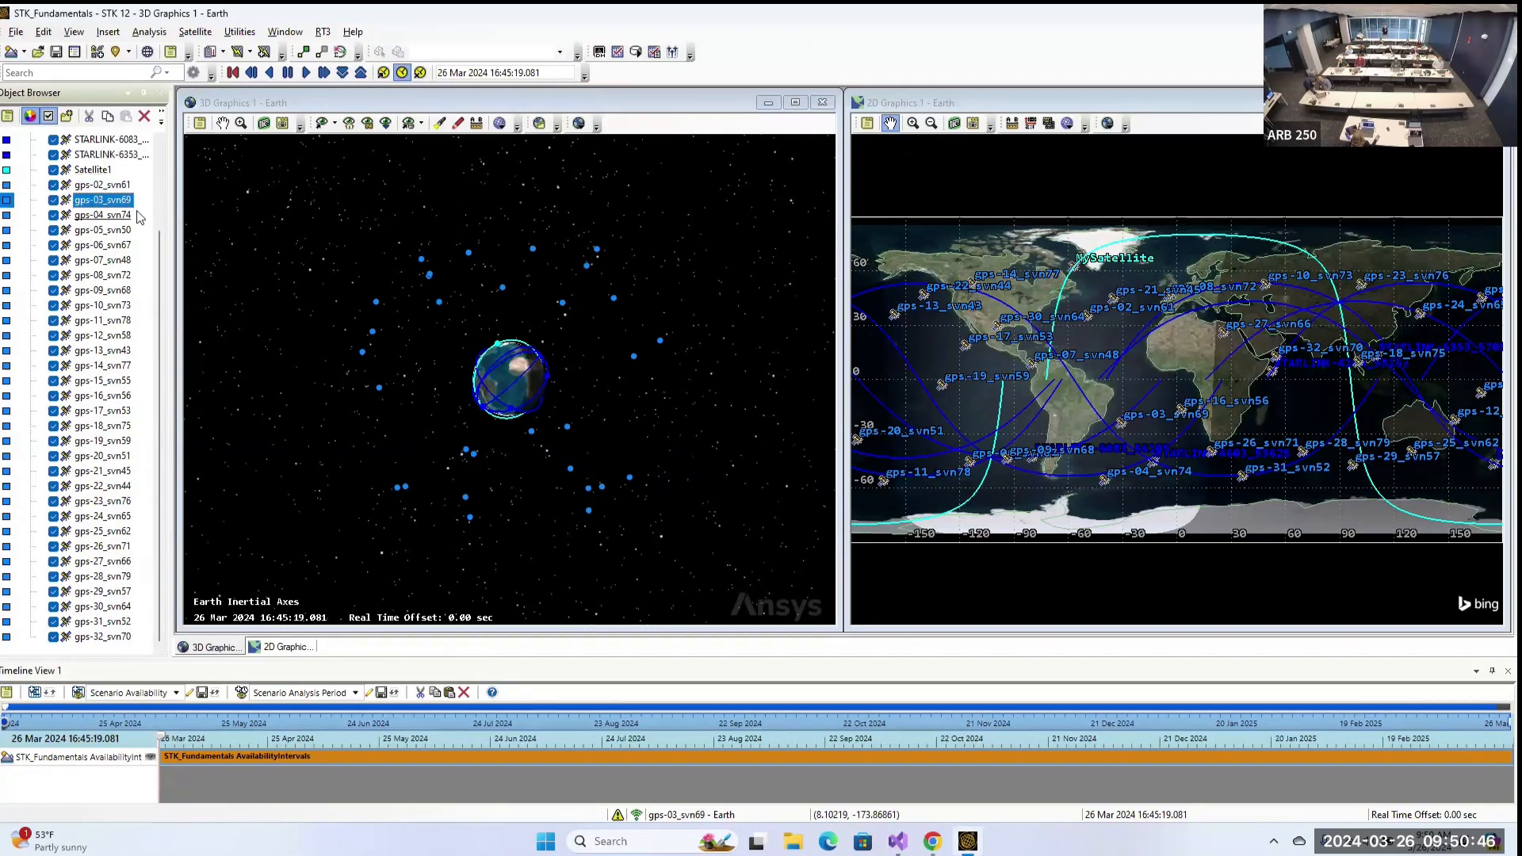
{"action": "left_click", "coordinate": [102, 185]}
{"action": "scroll", "coordinate": [202, 261], "scroll_direction": "down", "scroll_amount": 3}
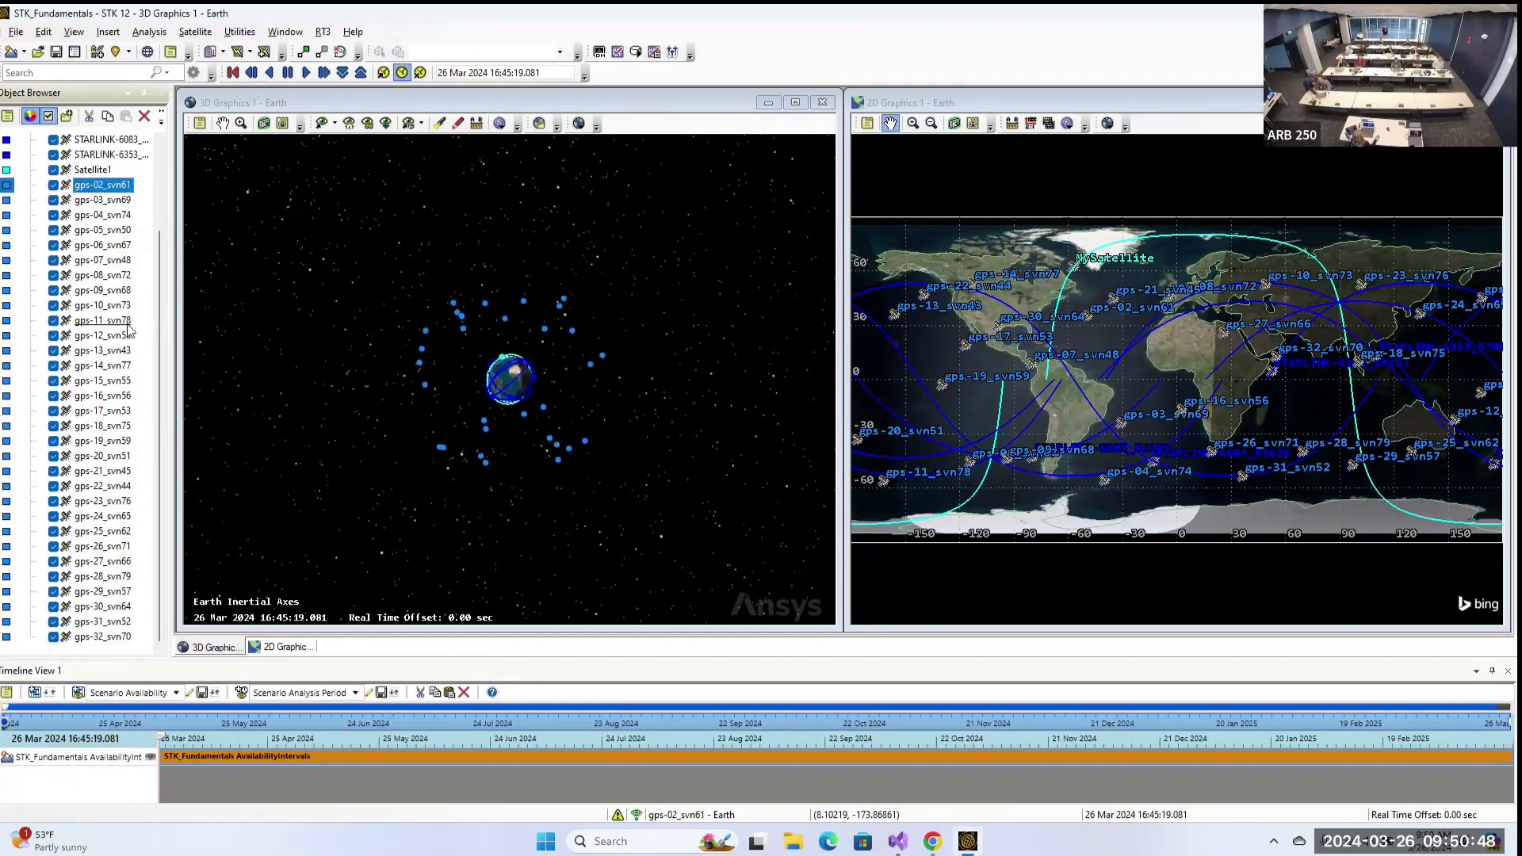
{"action": "left_click", "coordinate": [103, 637], "text": "shift"}
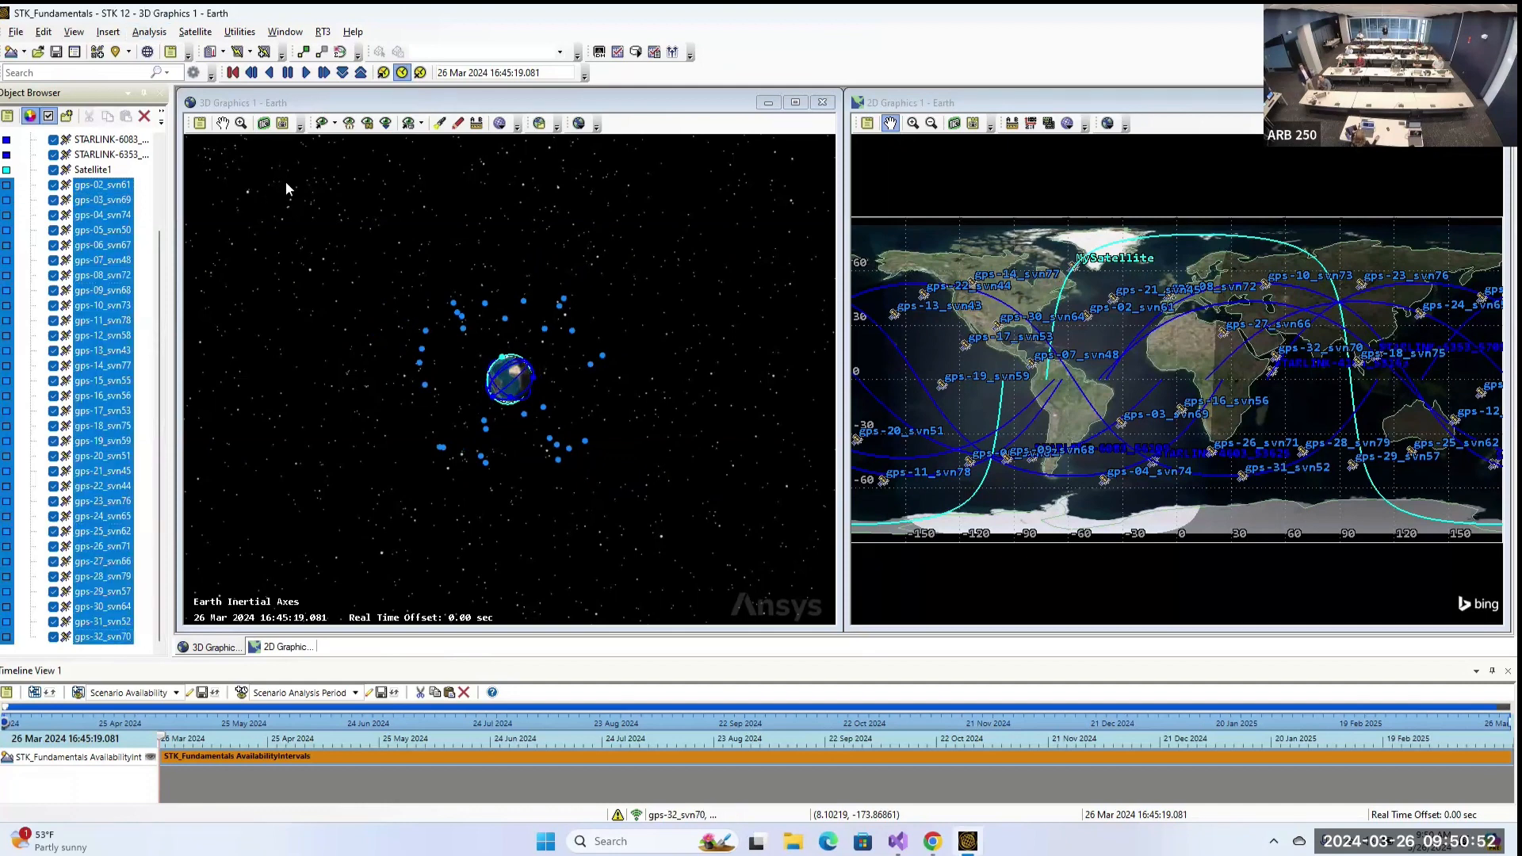
{"action": "left_click", "coordinate": [53, 185]}
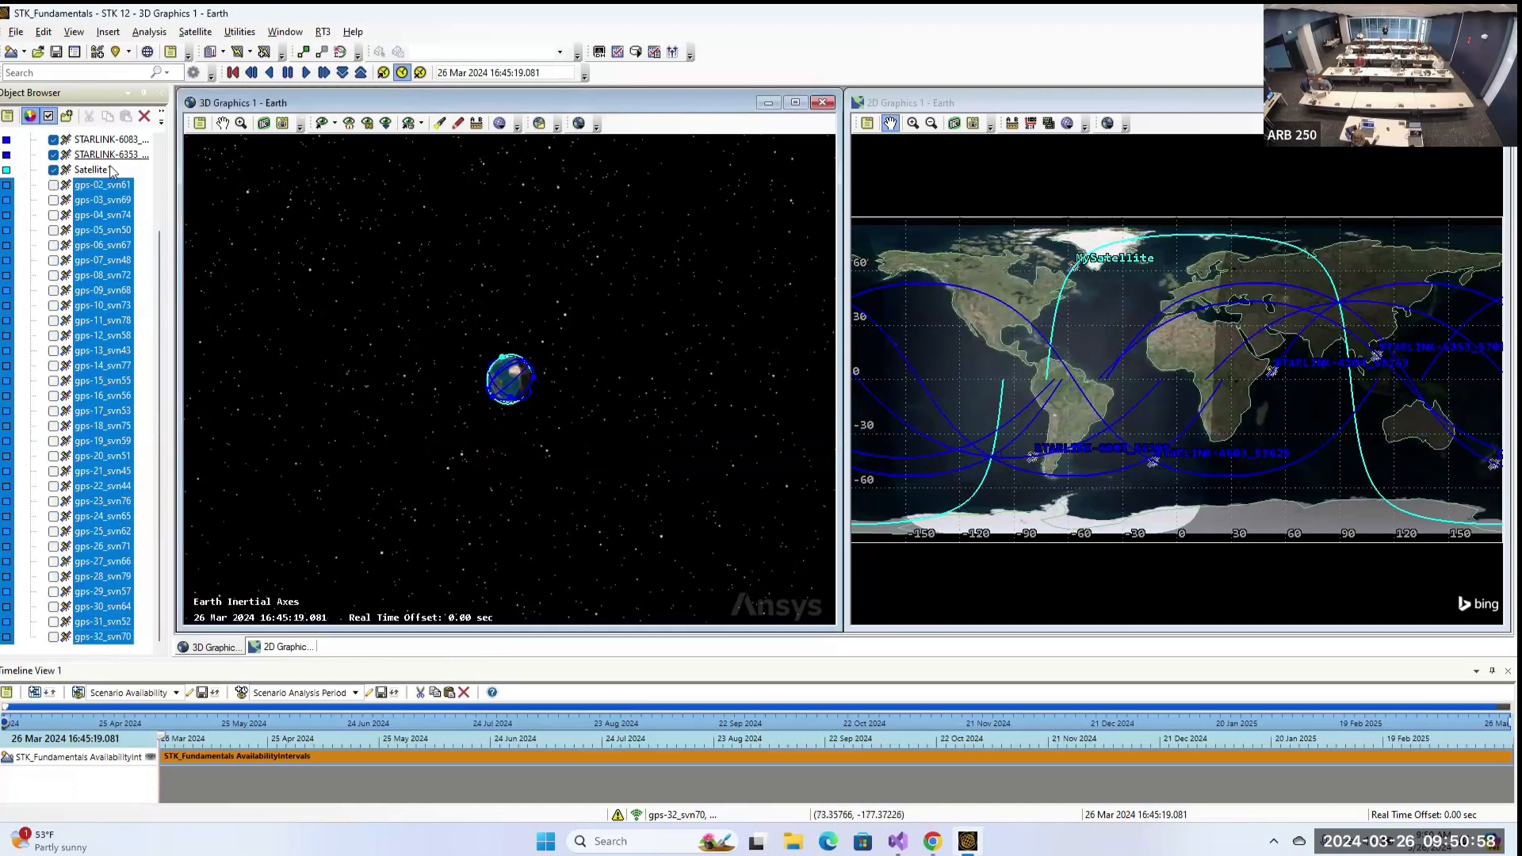
Hide Satellite1 and the five Starlink satellites, leaving MySatellite as the only satellite displayed.
{"action": "scroll", "coordinate": [99, 188], "scroll_direction": "up", "scroll_amount": 3}
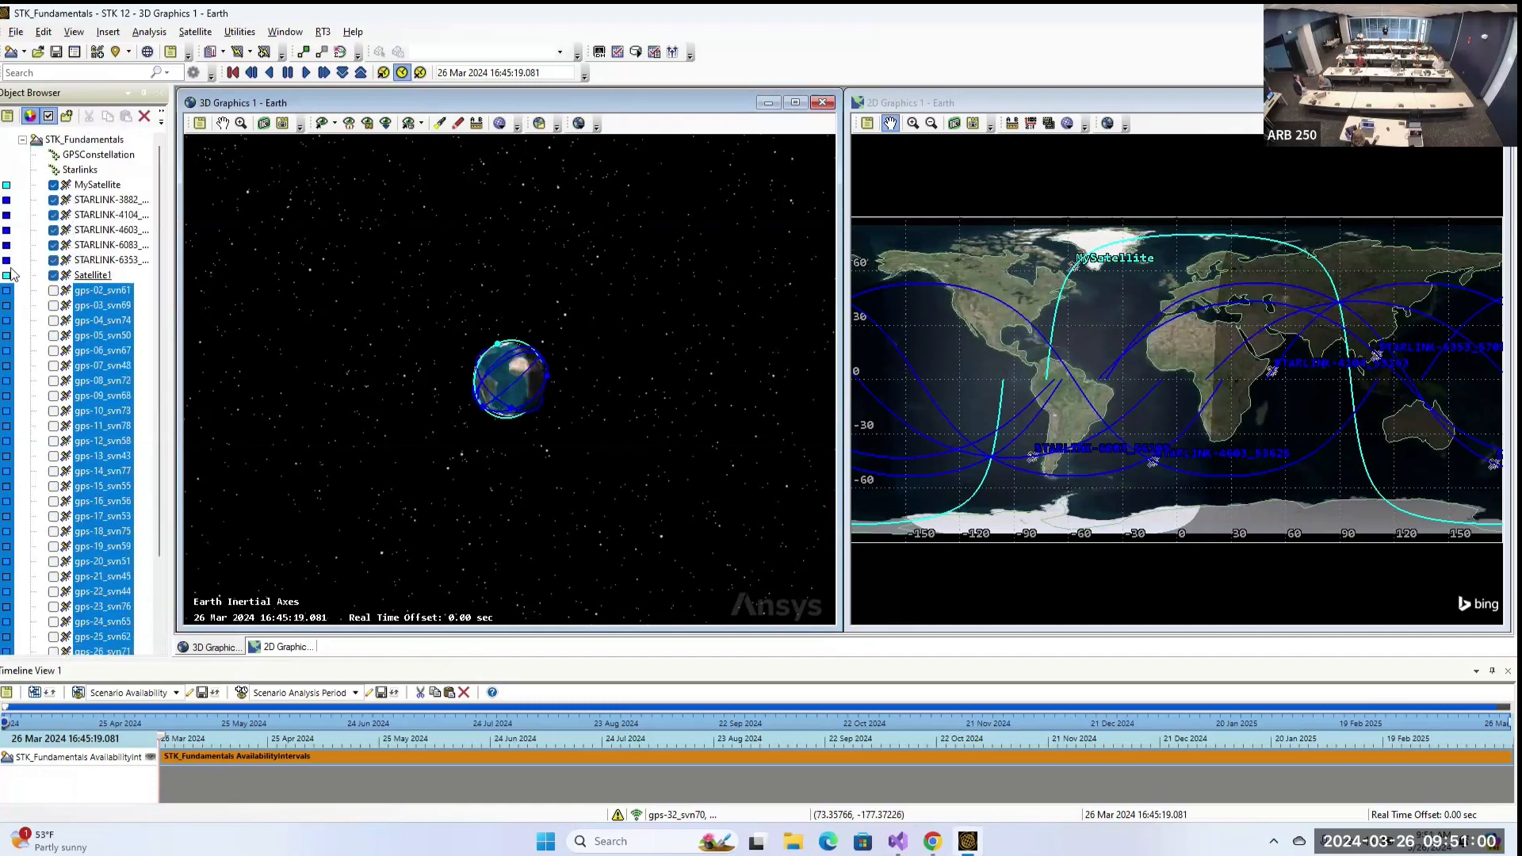
{"action": "left_click", "coordinate": [99, 187]}
{"action": "left_click", "coordinate": [92, 275]}
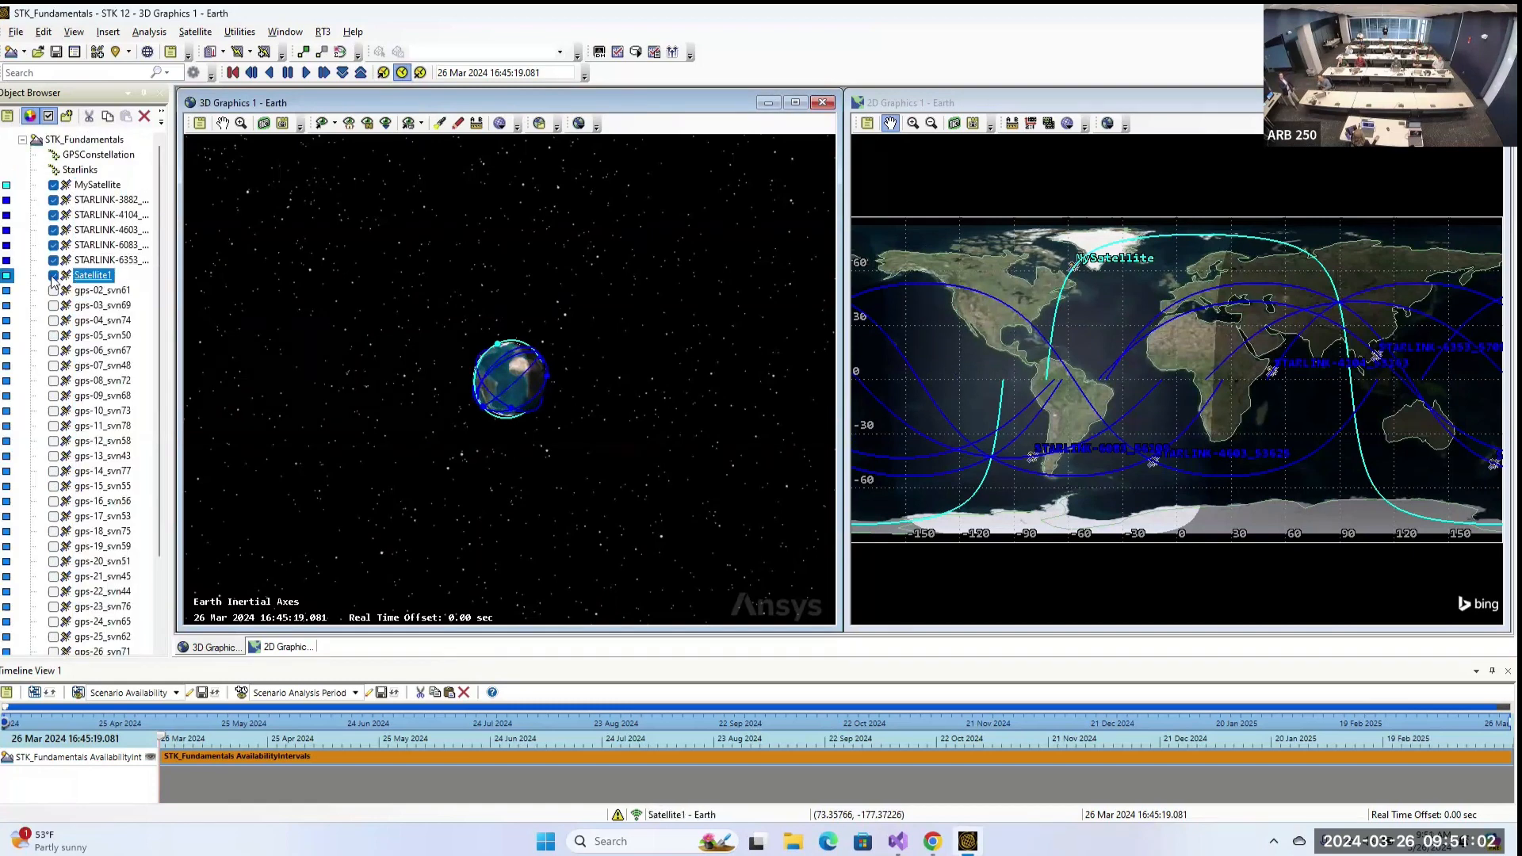
{"action": "left_click", "coordinate": [54, 275]}
{"action": "scroll", "coordinate": [564, 310], "scroll_direction": "up", "scroll_amount": 2}
{"action": "scroll", "coordinate": [507, 308], "scroll_direction": "down", "scroll_amount": 4}
{"action": "scroll", "coordinate": [509, 306], "scroll_direction": "up", "scroll_amount": 6}
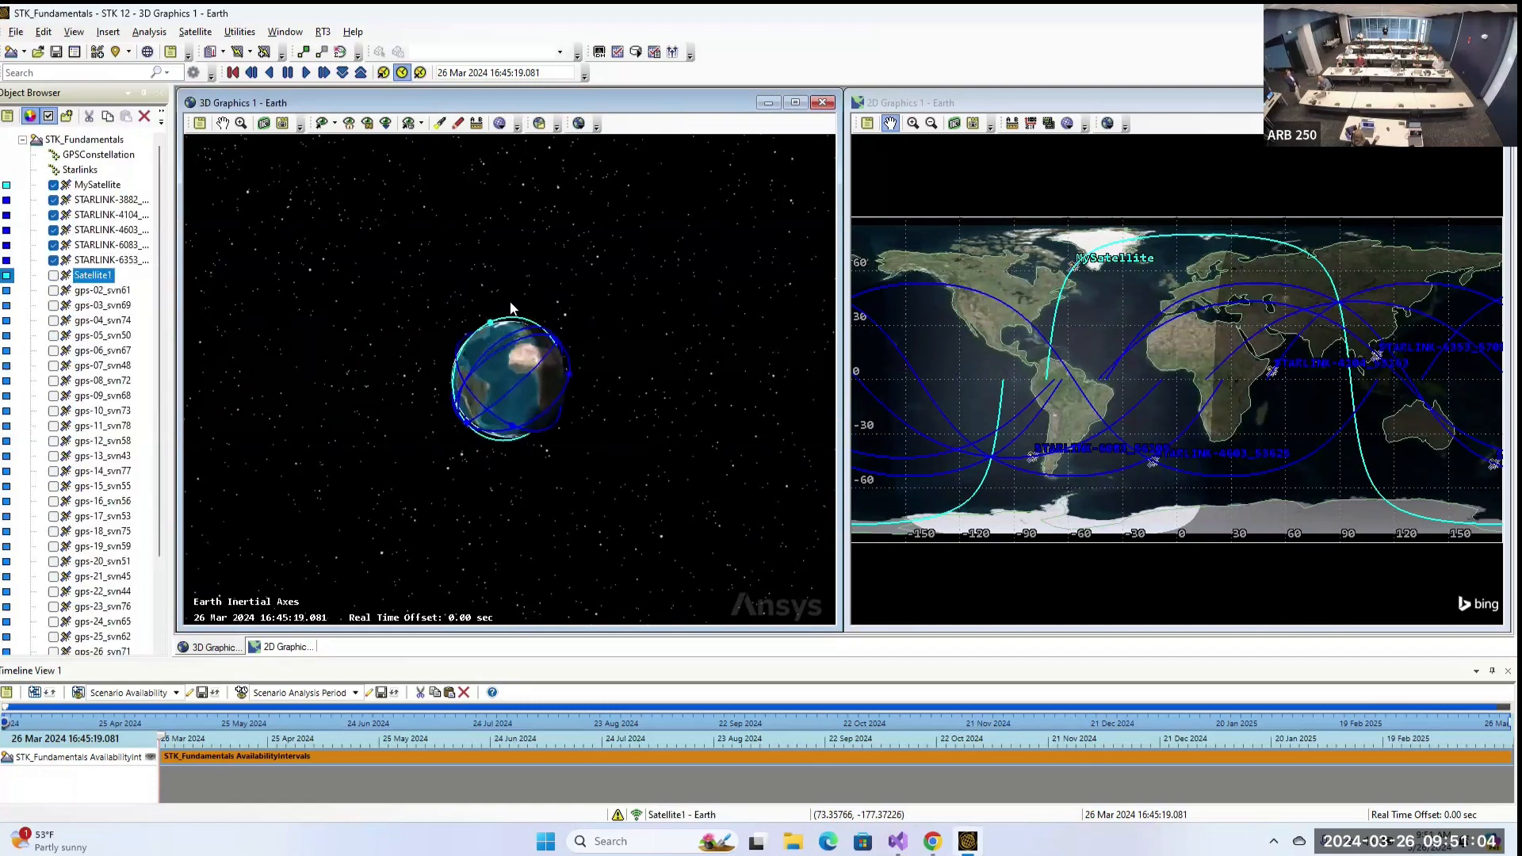
{"action": "left_click", "coordinate": [115, 203]}
{"action": "left_click", "coordinate": [119, 260], "text": "shift"}
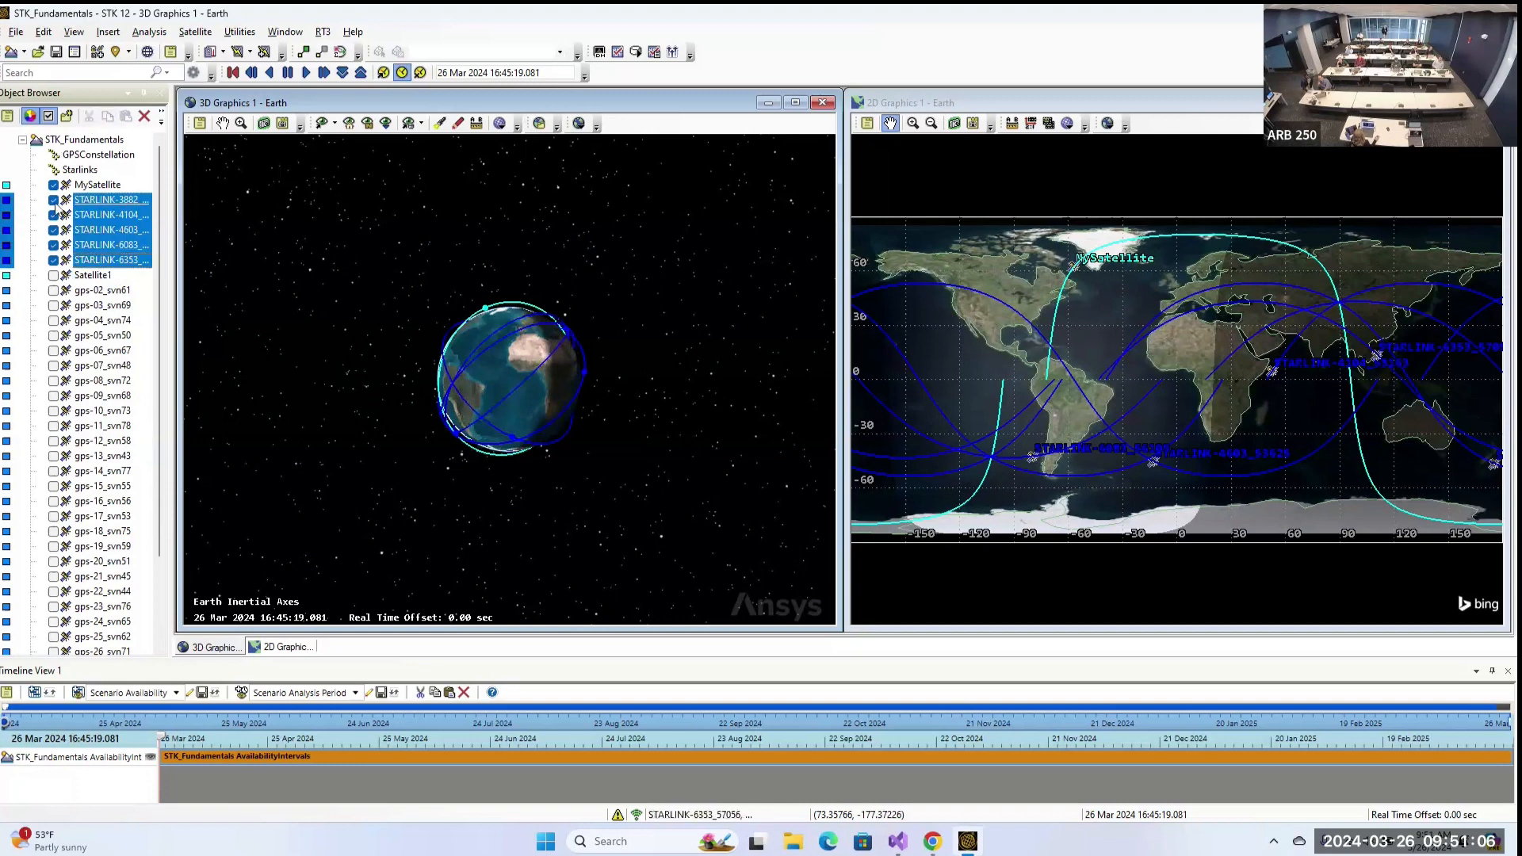
{"action": "left_click", "coordinate": [53, 201]}
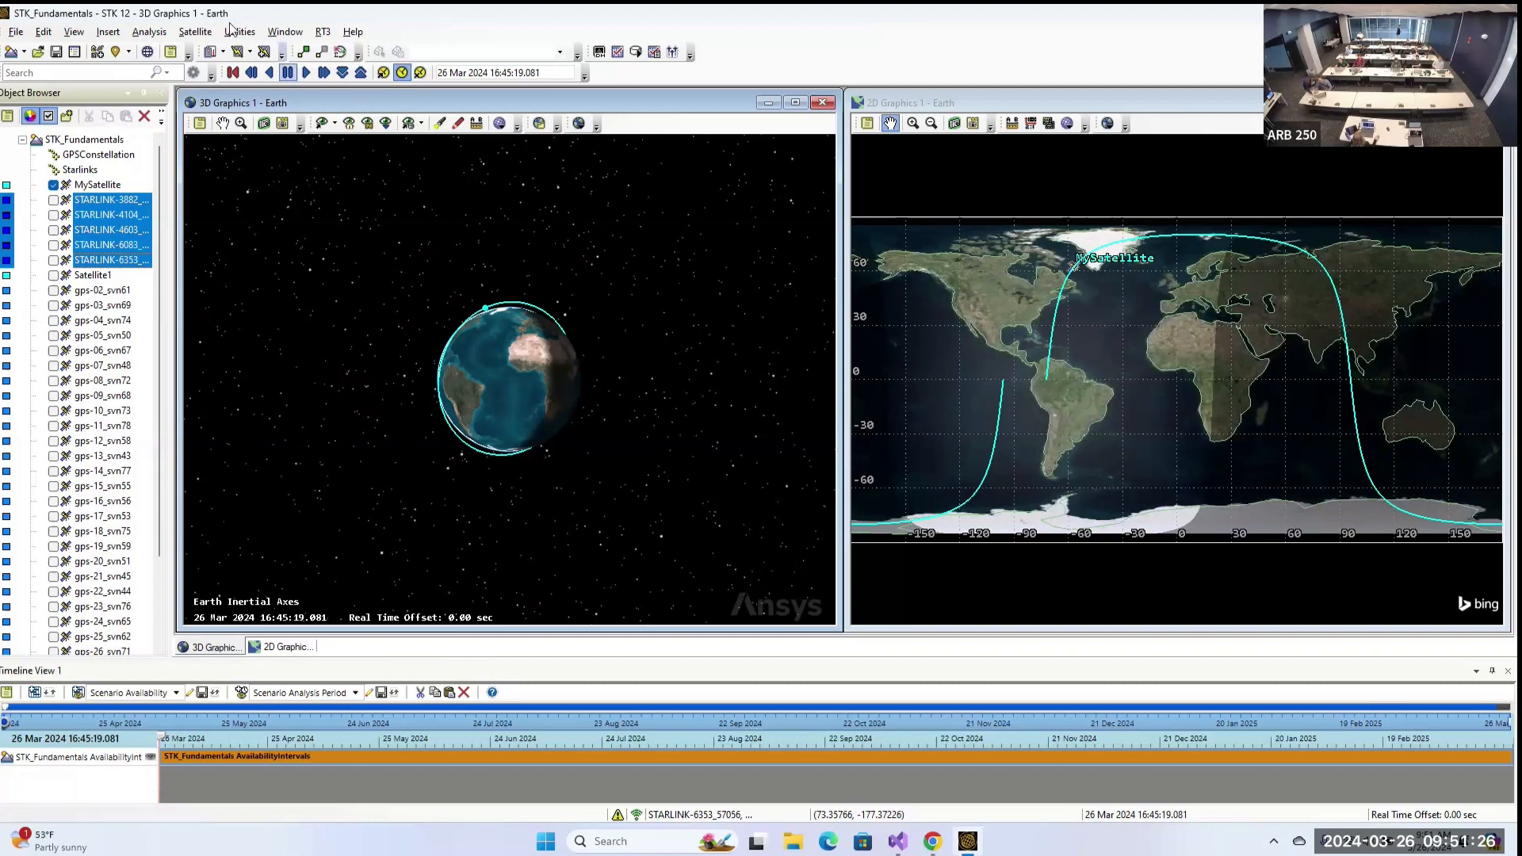
Insert a default aircraft into the scenario and close the object insertion dialog.
{"action": "left_click", "coordinate": [107, 32]}
{"action": "left_click", "coordinate": [127, 50]}
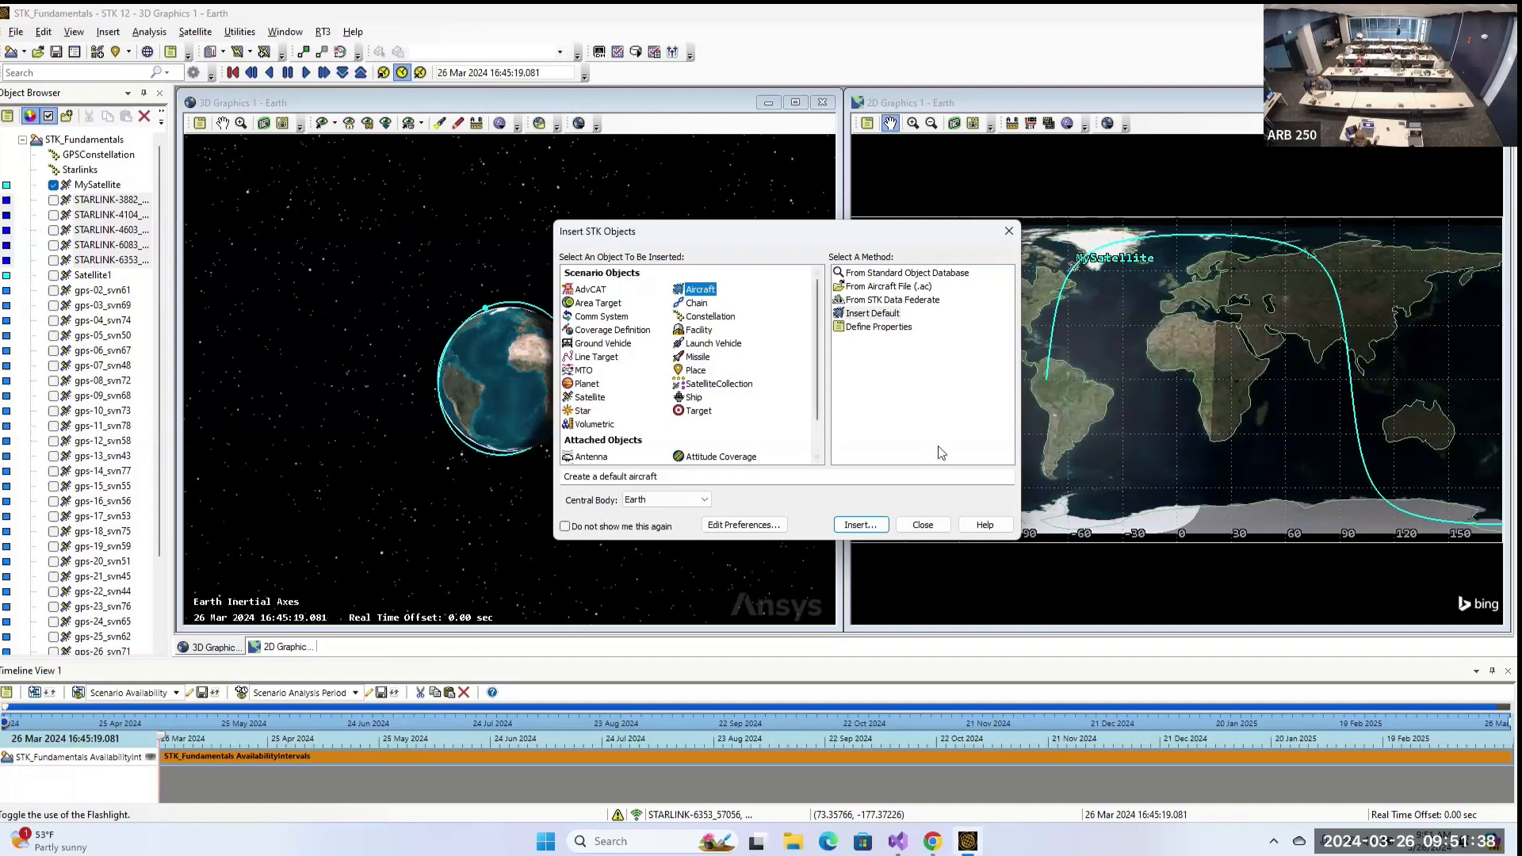
{"action": "left_click", "coordinate": [862, 527]}
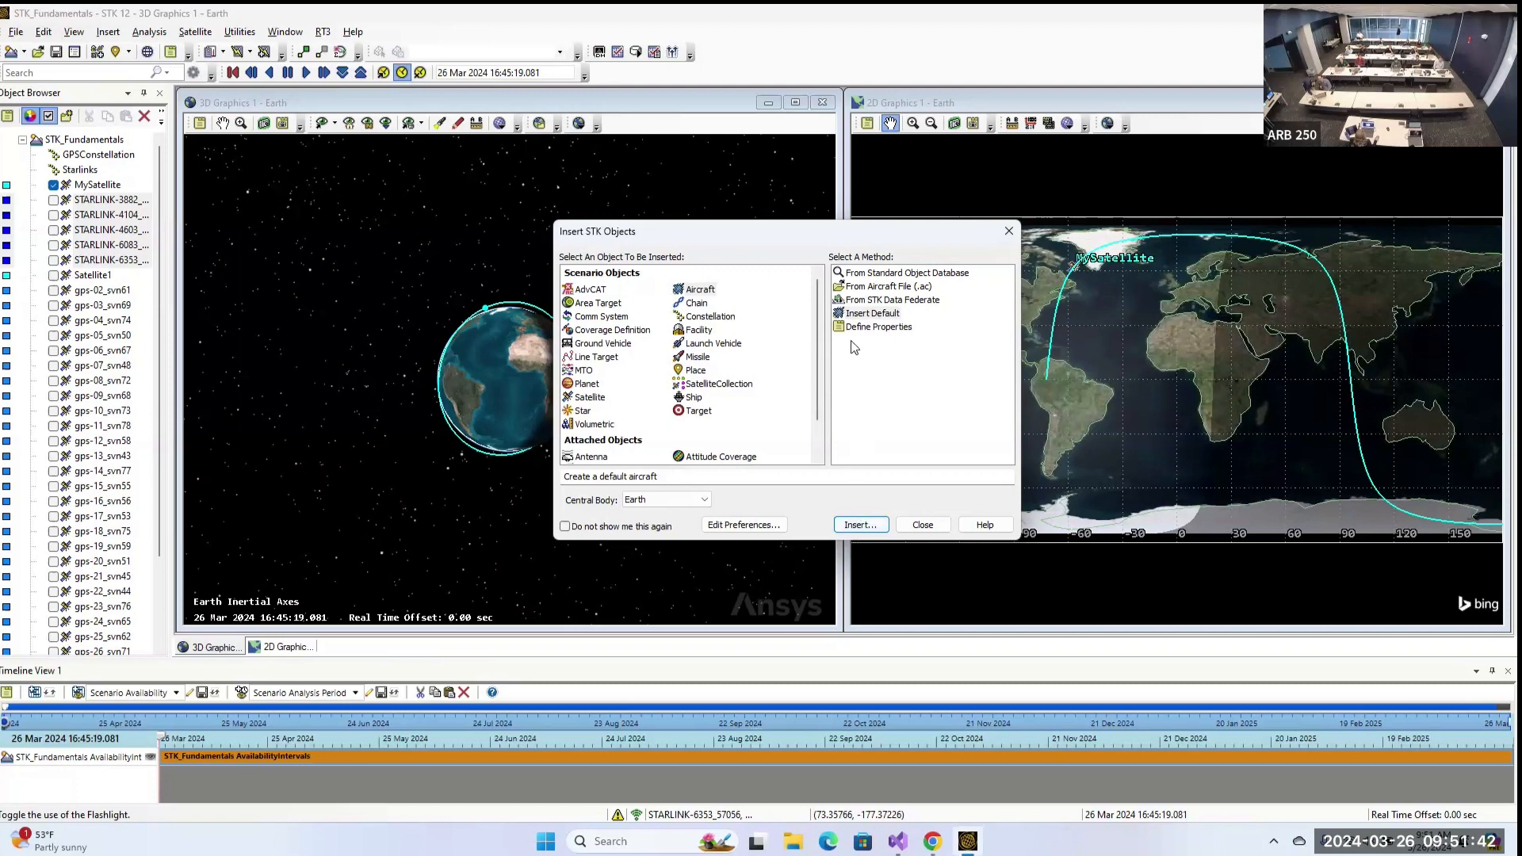
{"action": "left_click", "coordinate": [860, 525]}
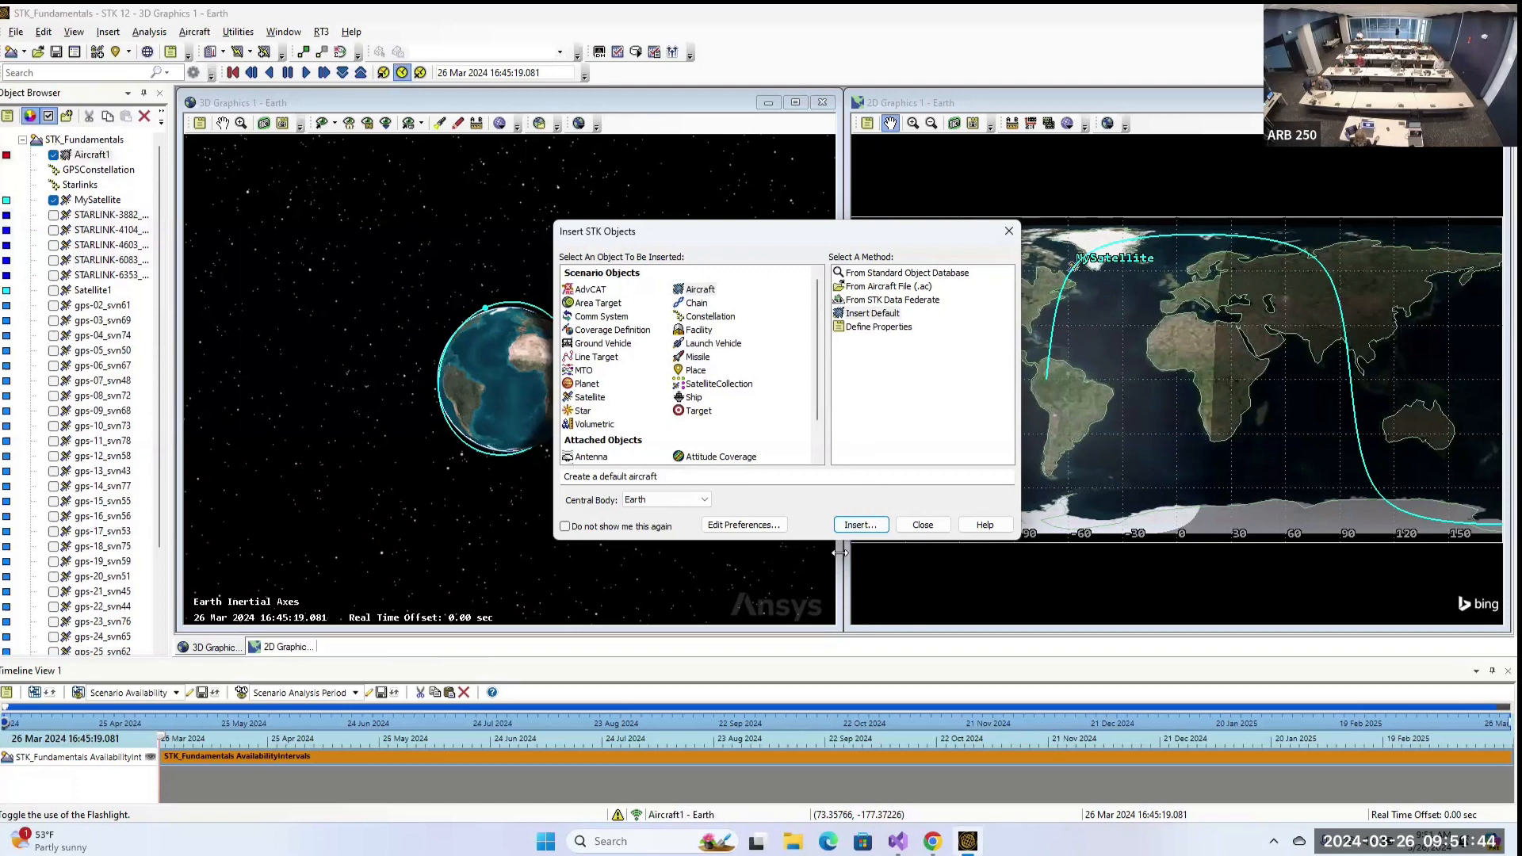
{"action": "left_click", "coordinate": [1009, 231]}
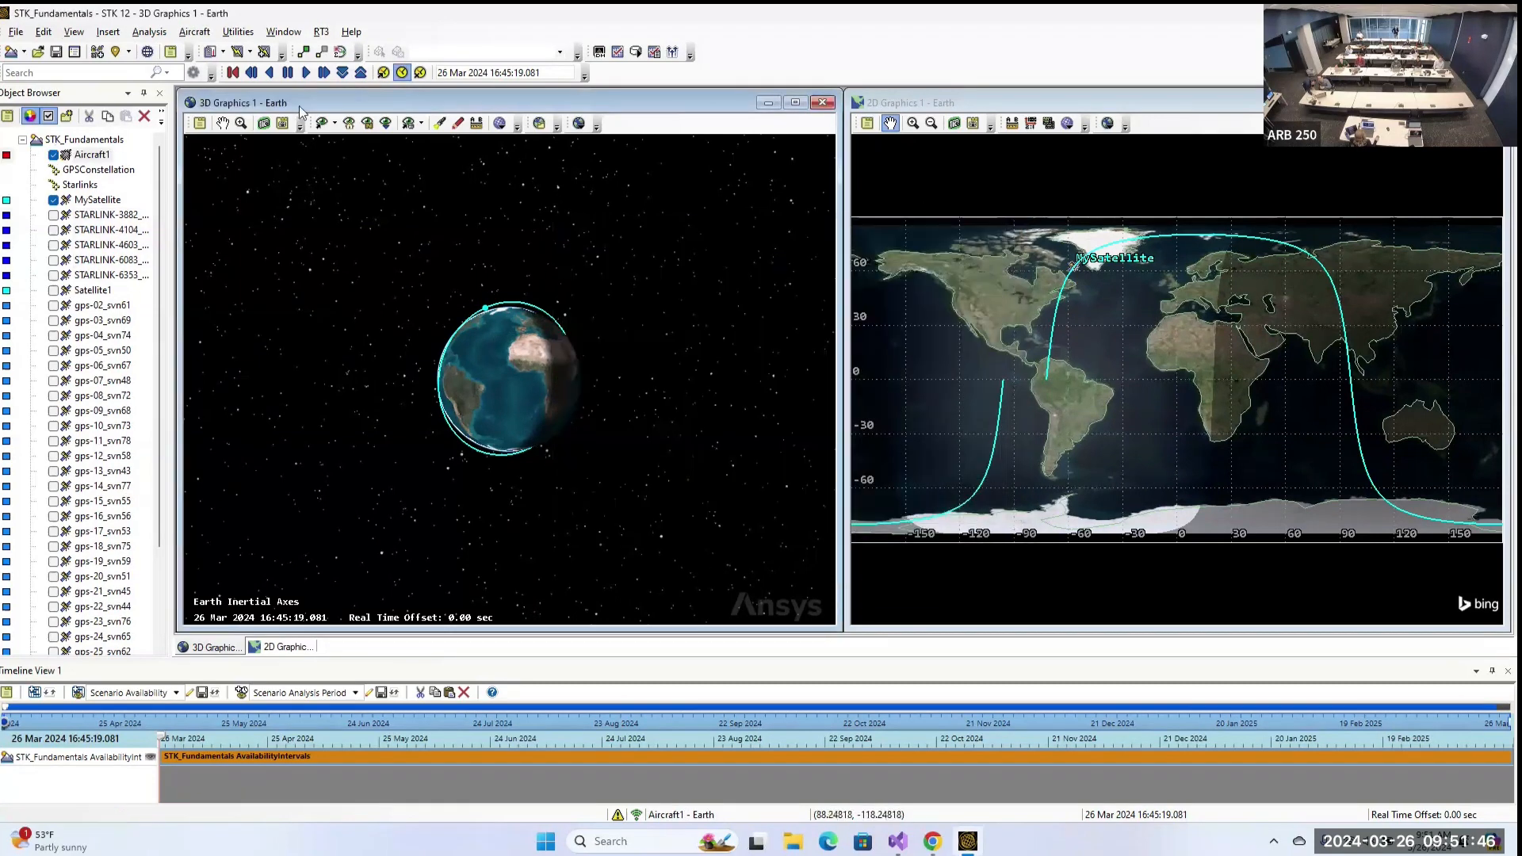
Open the route properties of Aircraft1 and review the available propagators, keeping GreatArc.
{"action": "left_click", "coordinate": [96, 158]}
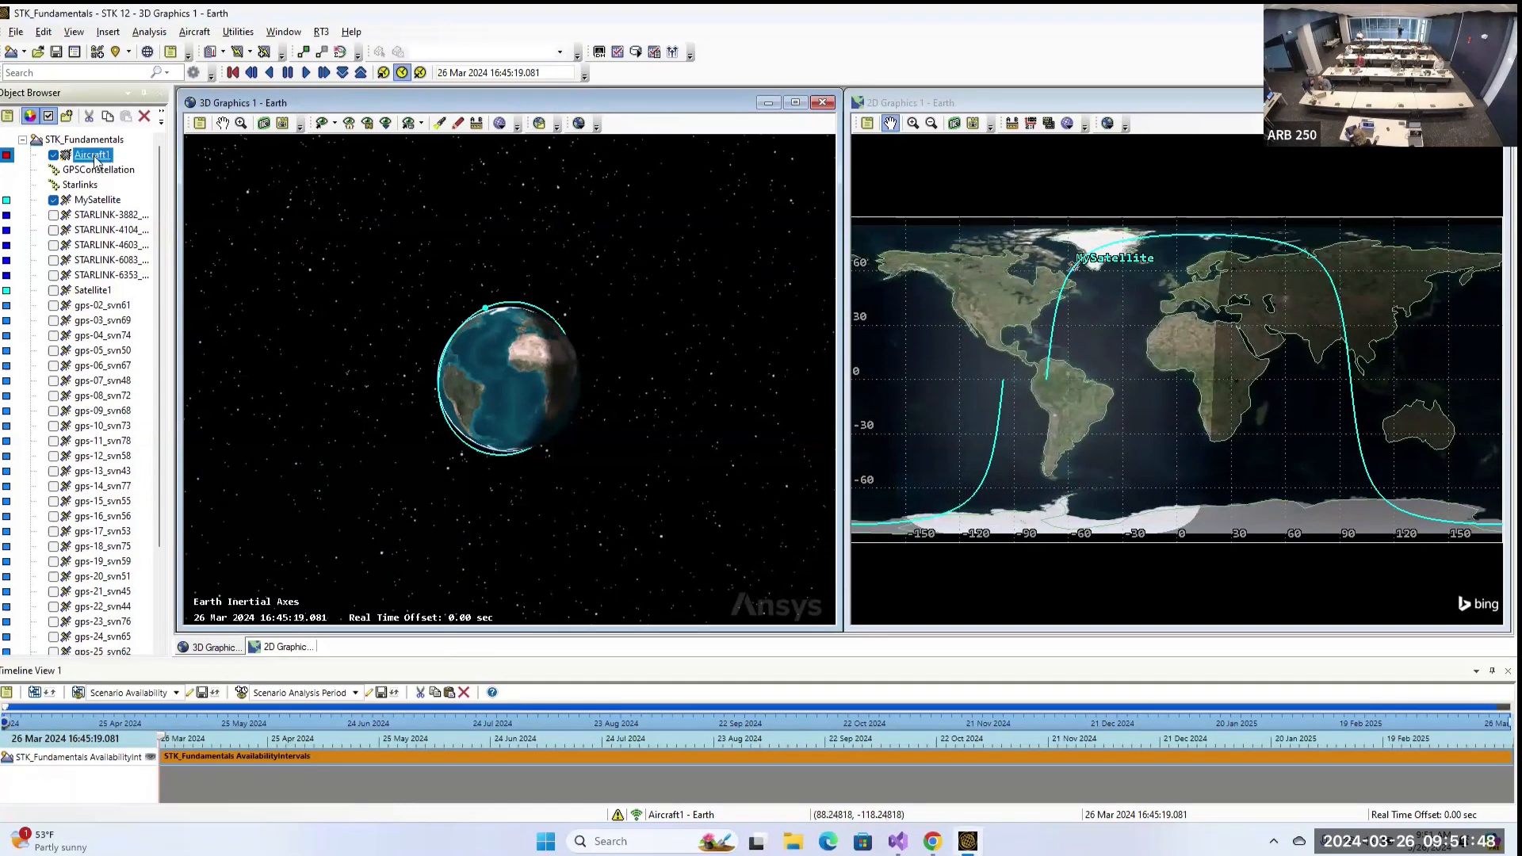
{"action": "double_click", "coordinate": [94, 157]}
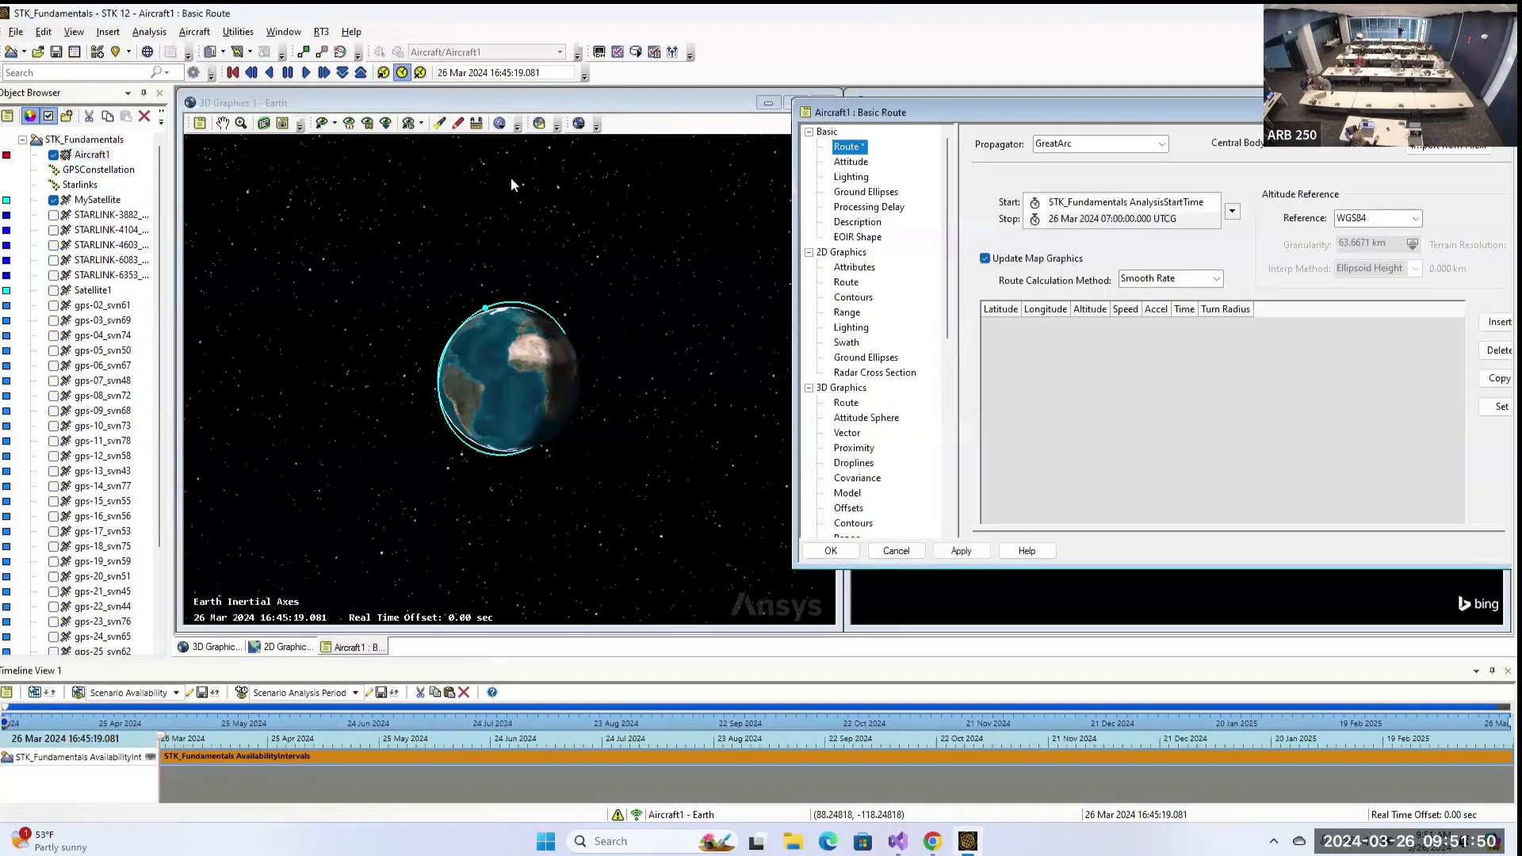
{"action": "left_click_drag", "start_coordinate": [1269, 113], "coordinate": [787, 154]}
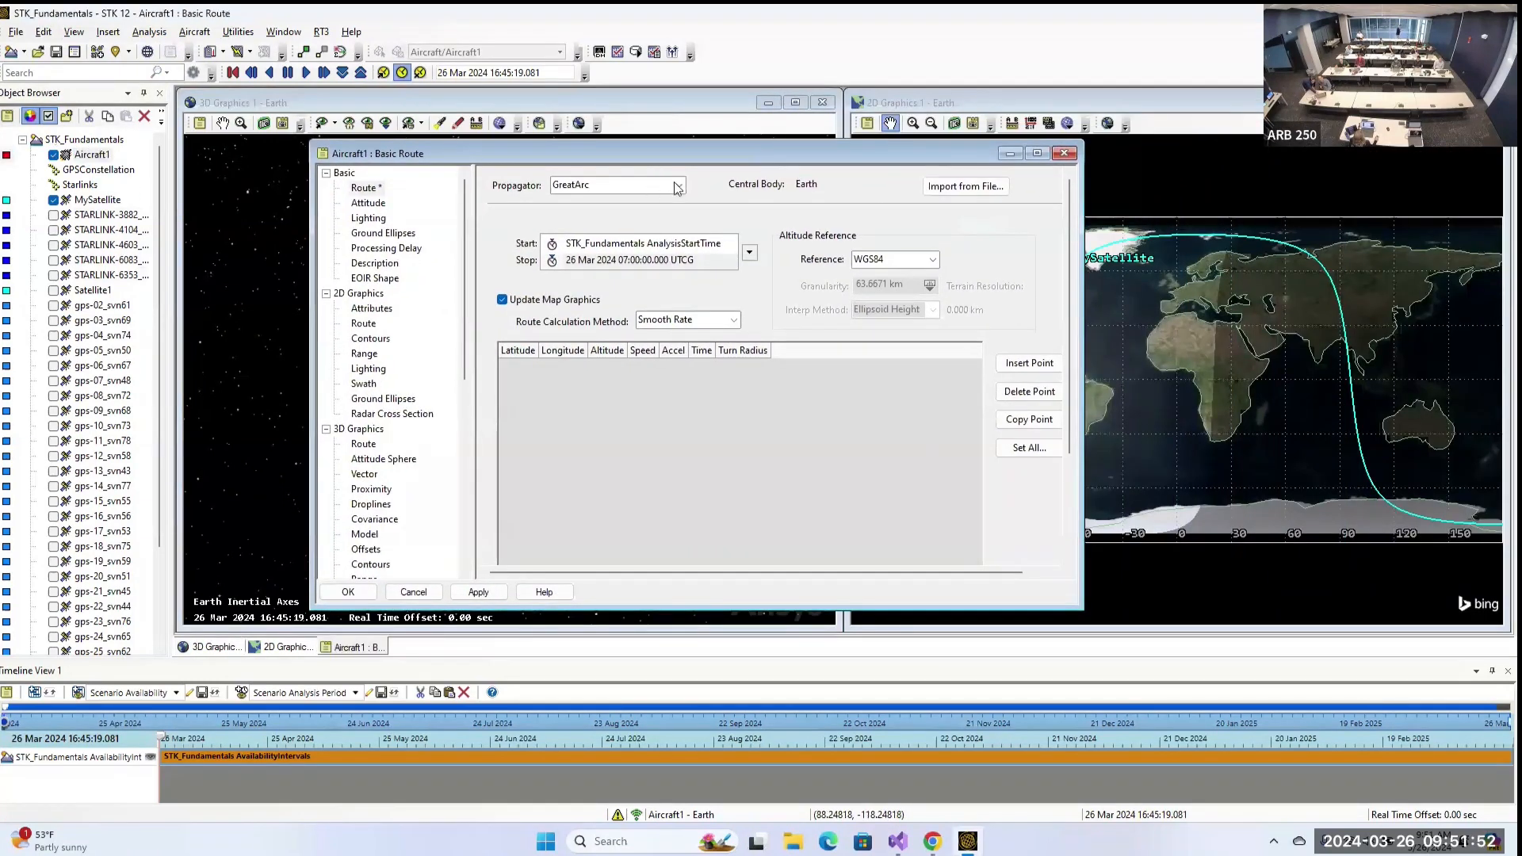
{"action": "left_click", "coordinate": [679, 185]}
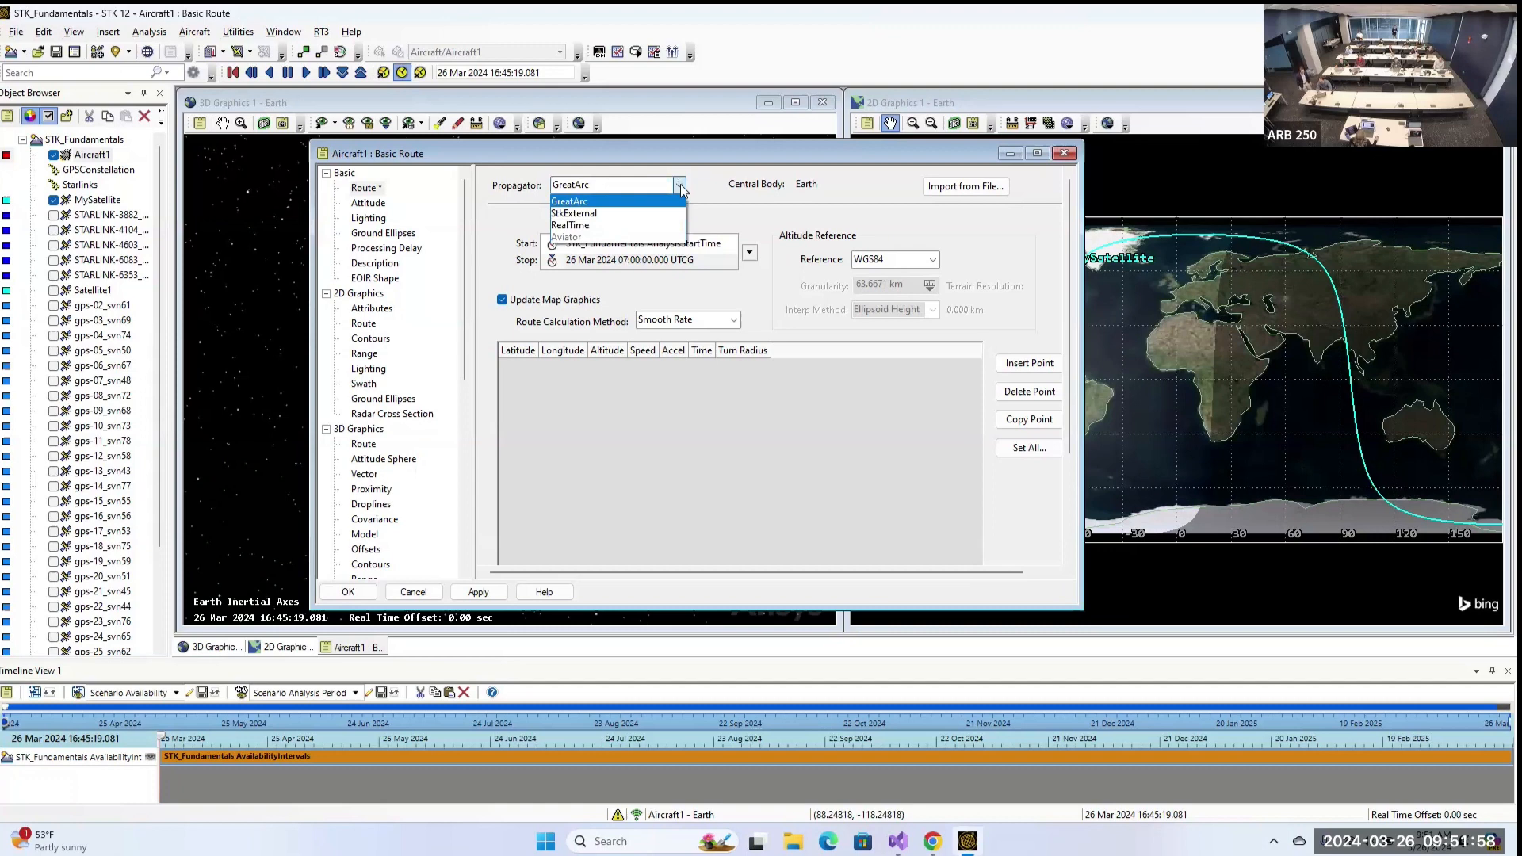
{"action": "left_click", "coordinate": [681, 187]}
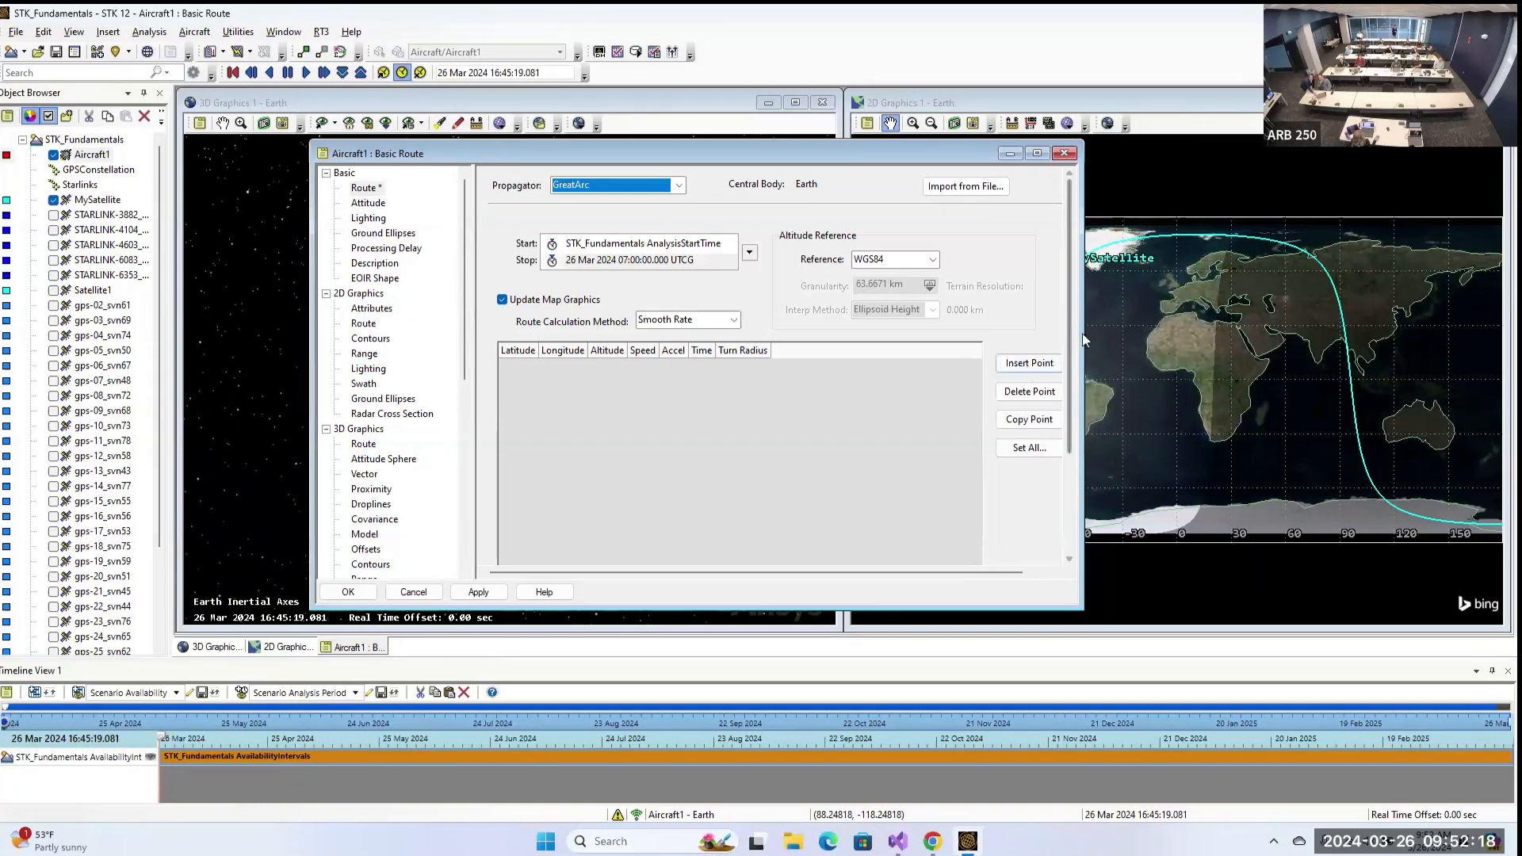
Draw a five-waypoint Aircraft1 route on the 2D map from South America (about -12°, -61°) across Africa to the Indian Ocean (about 5°, 67°).
{"action": "left_click_drag", "start_coordinate": [878, 149], "coordinate": [756, 122]}
{"action": "left_click_drag", "start_coordinate": [959, 356], "coordinate": [839, 357]}
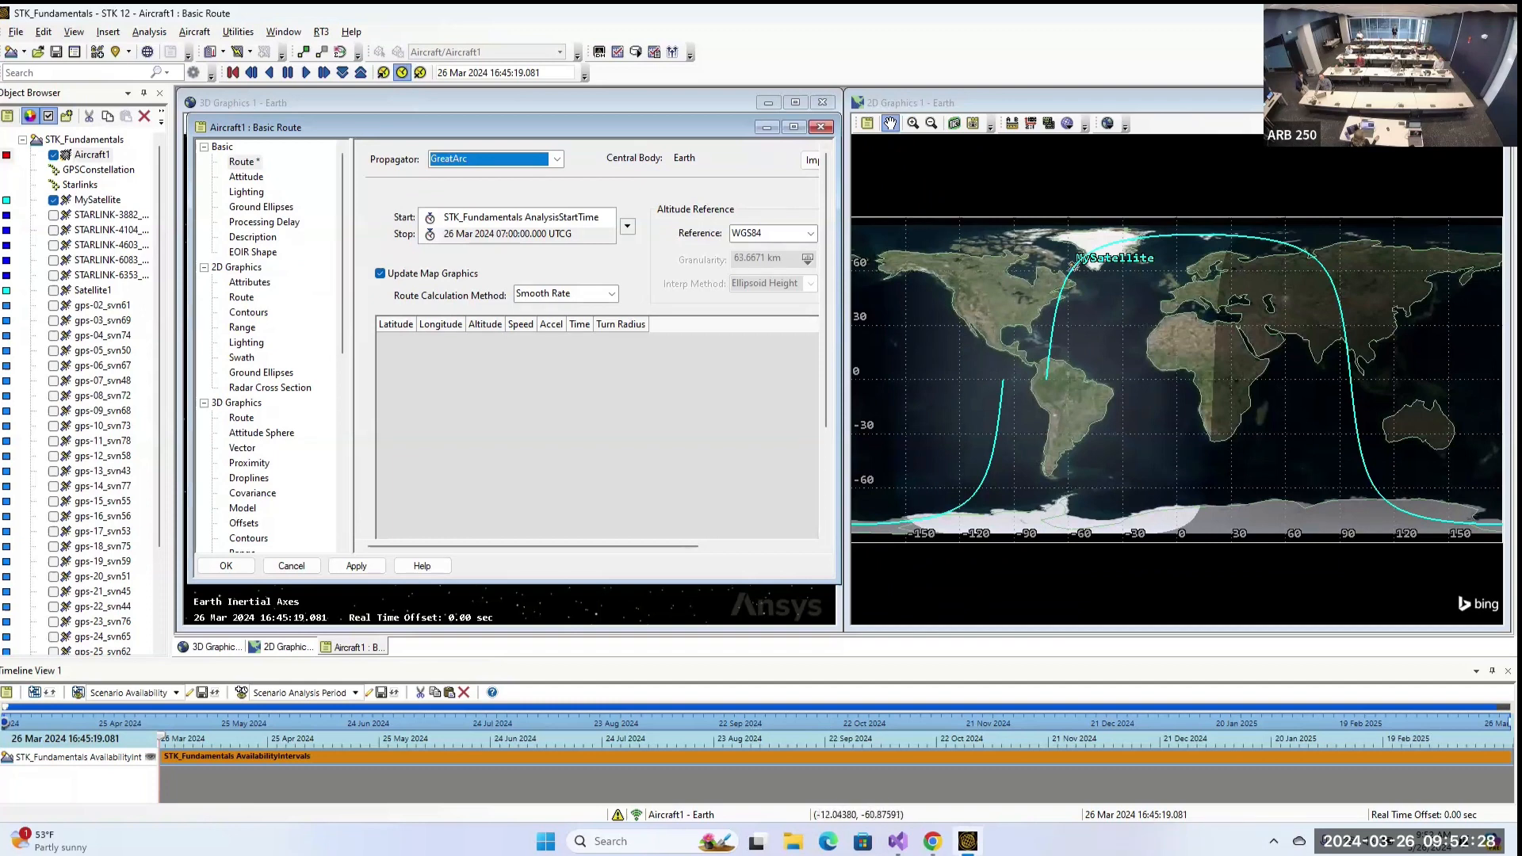
{"action": "left_click", "coordinate": [1066, 401]}
{"action": "left_click", "coordinate": [1151, 428]}
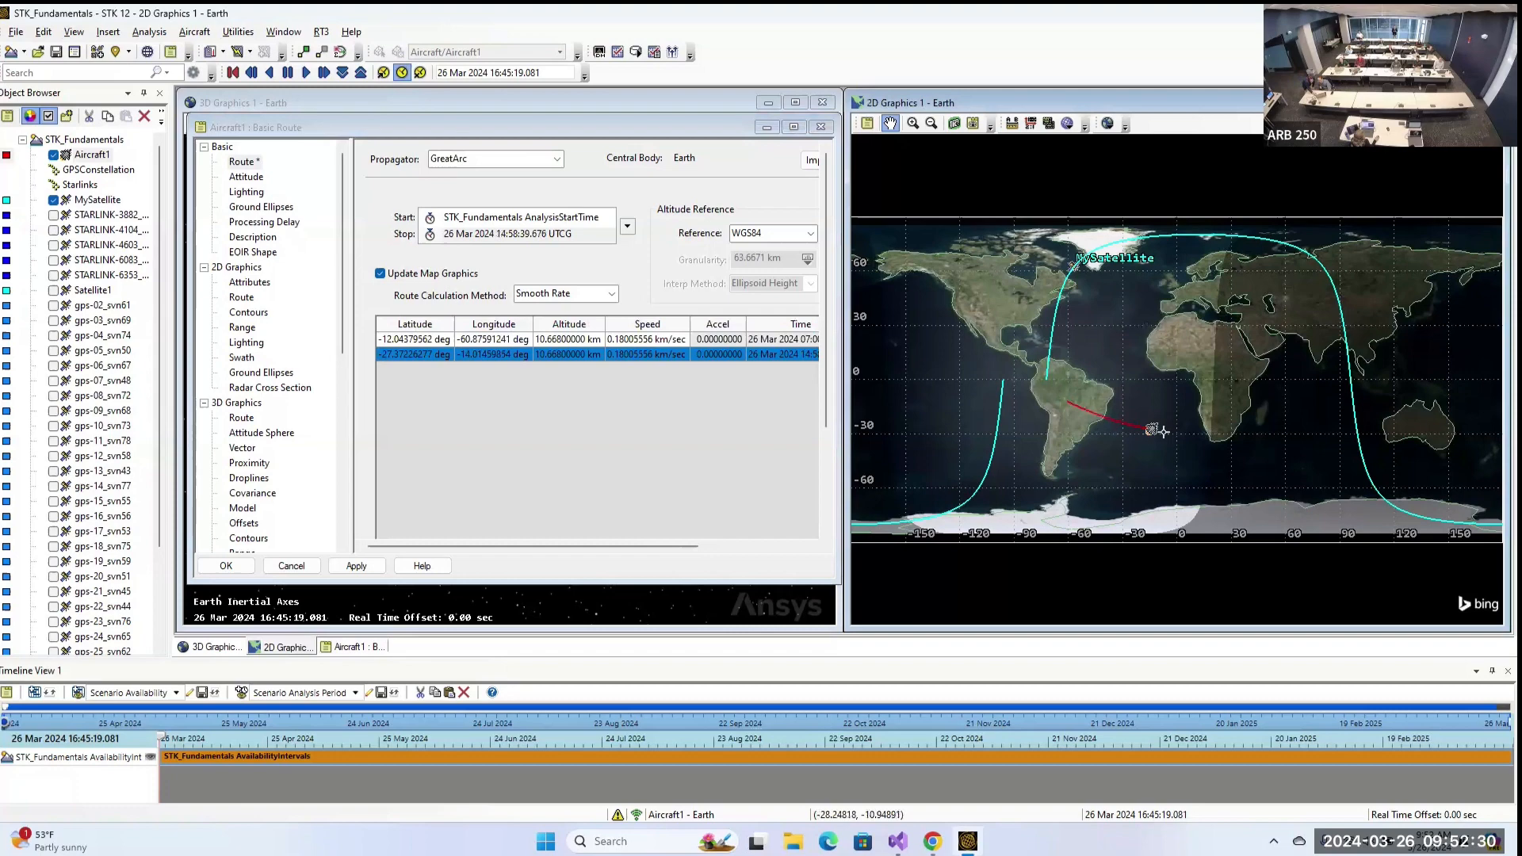
{"action": "left_click", "coordinate": [1215, 383]}
{"action": "left_click", "coordinate": [1243, 351]}
{"action": "left_click", "coordinate": [1295, 372]}
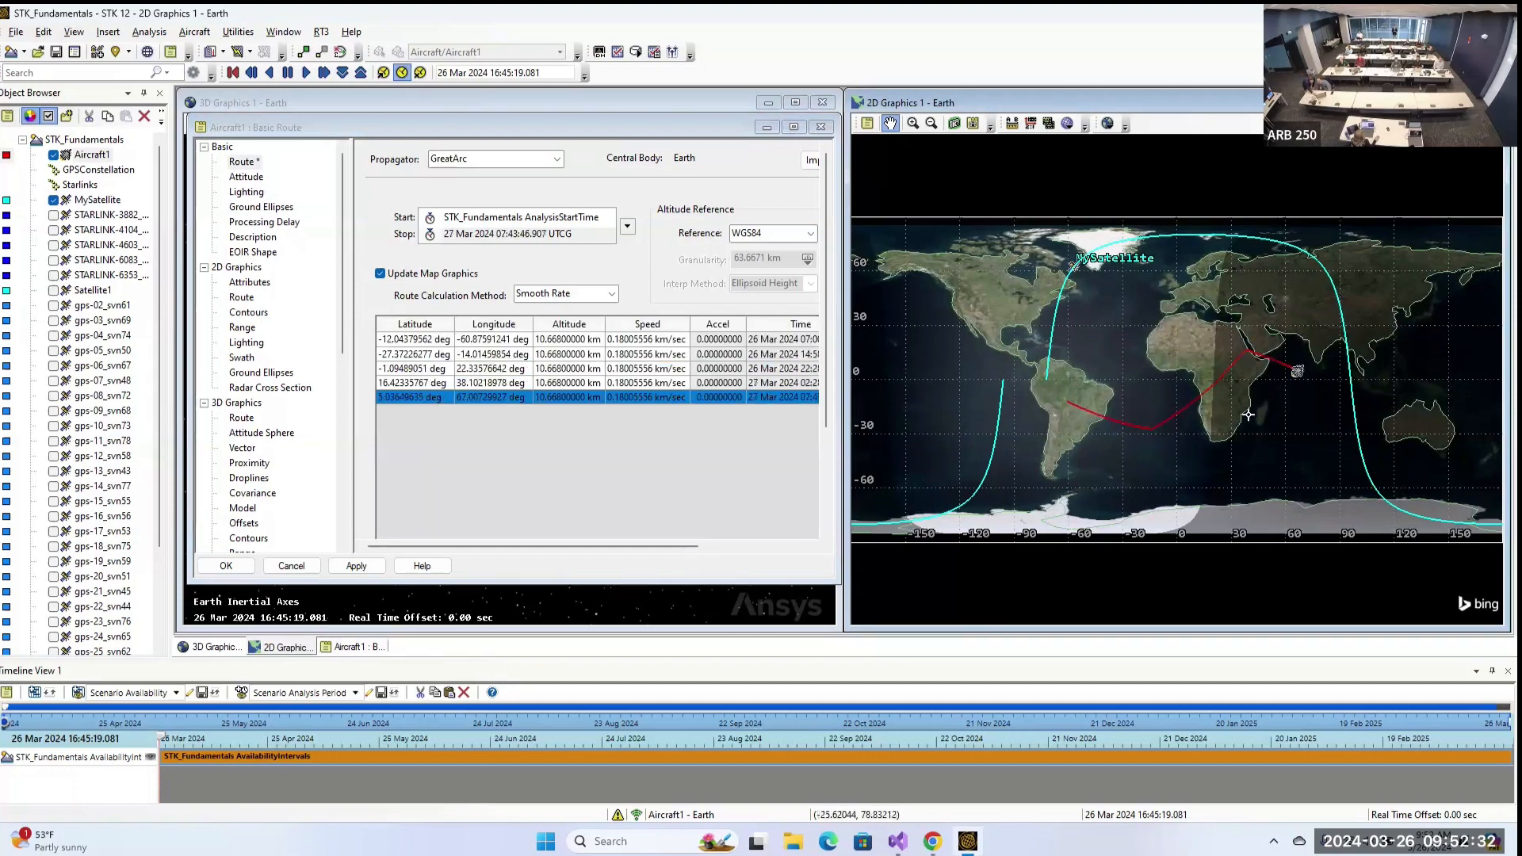
Set the altitude reference of the Aircraft1 route to MSL.
{"action": "left_click_drag", "start_coordinate": [490, 544], "coordinate": [539, 537]}
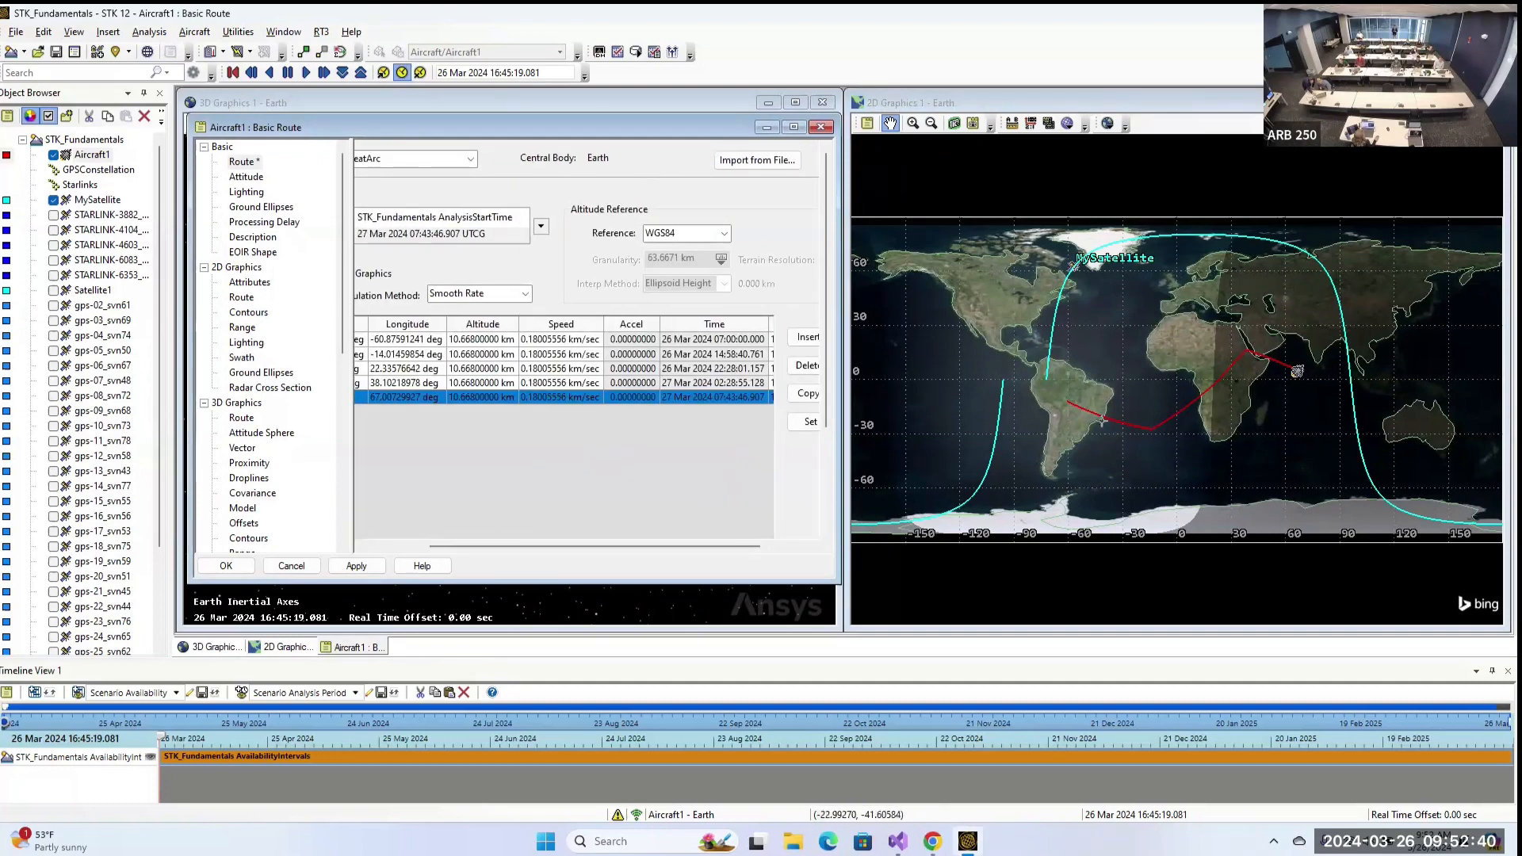
{"action": "scroll", "coordinate": [1048, 420], "scroll_direction": "up", "scroll_amount": 6}
{"action": "scroll", "coordinate": [1132, 323], "scroll_direction": "up", "scroll_amount": 4}
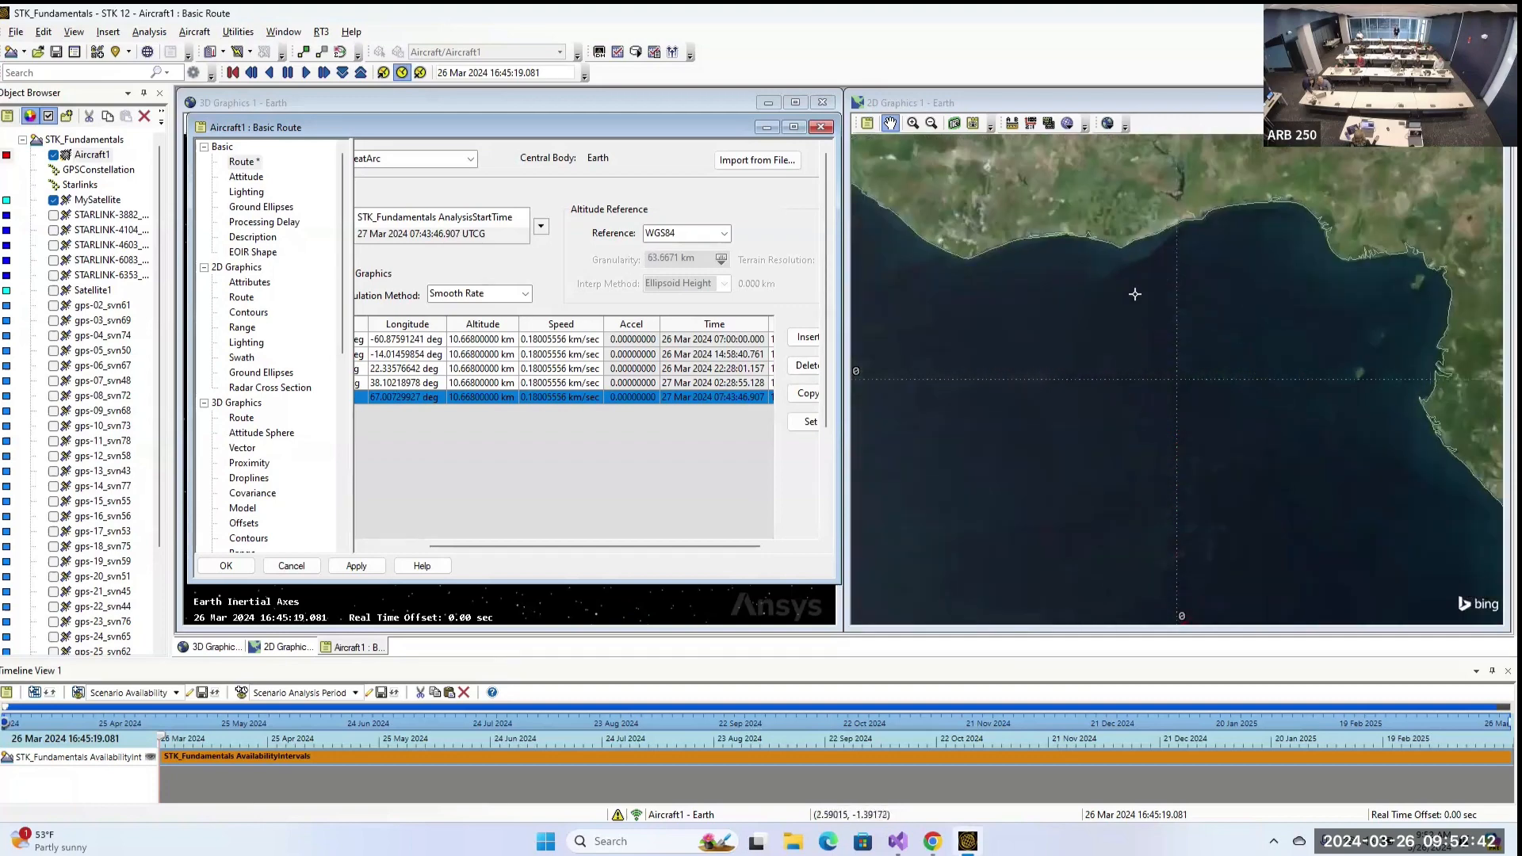
{"action": "scroll", "coordinate": [1133, 325], "scroll_direction": "down", "scroll_amount": 10}
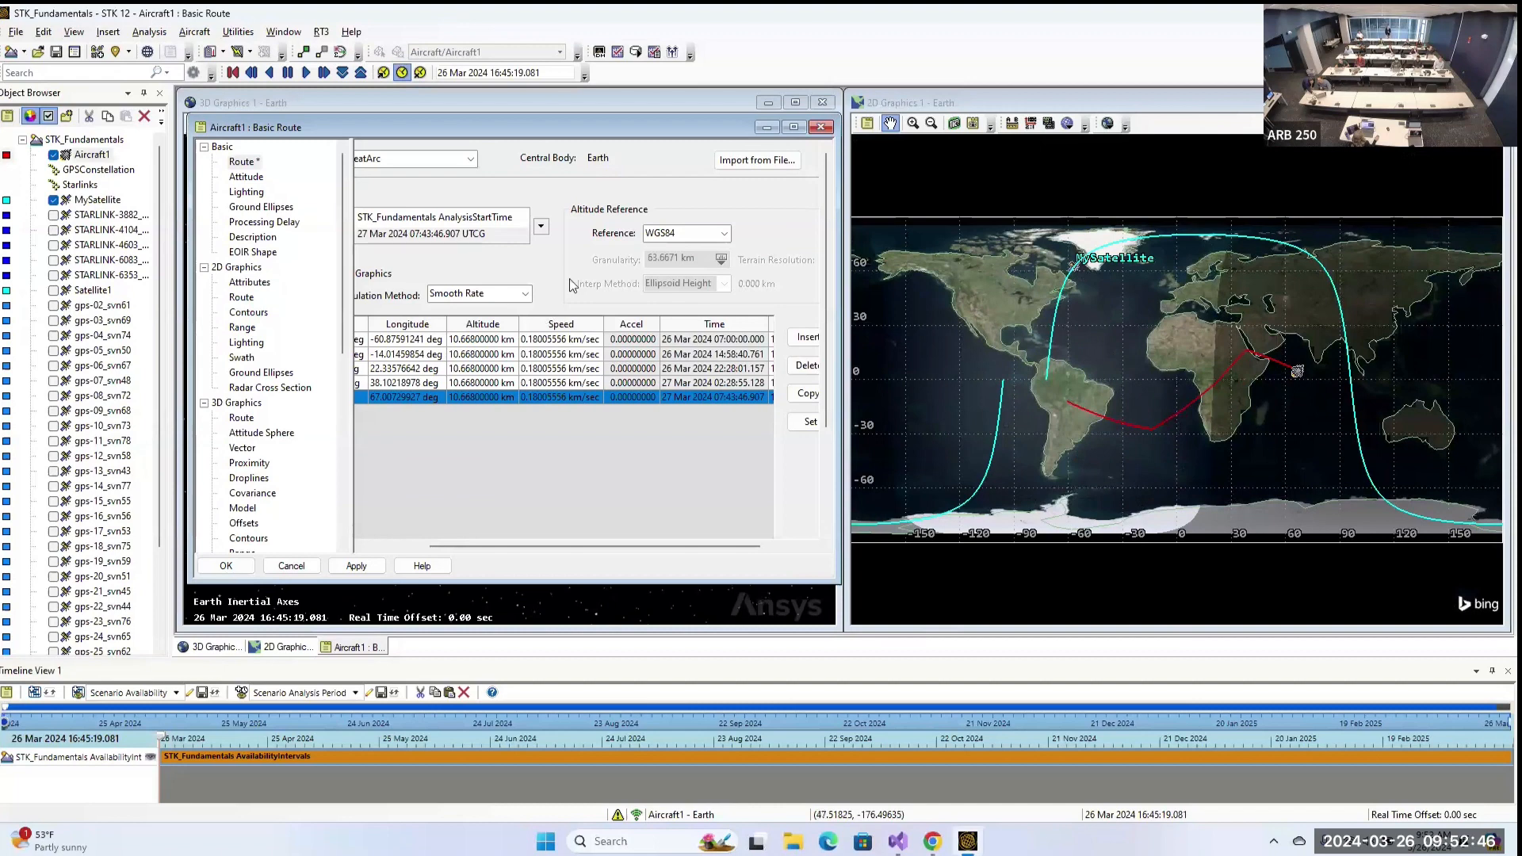
{"action": "left_click", "coordinate": [725, 232]}
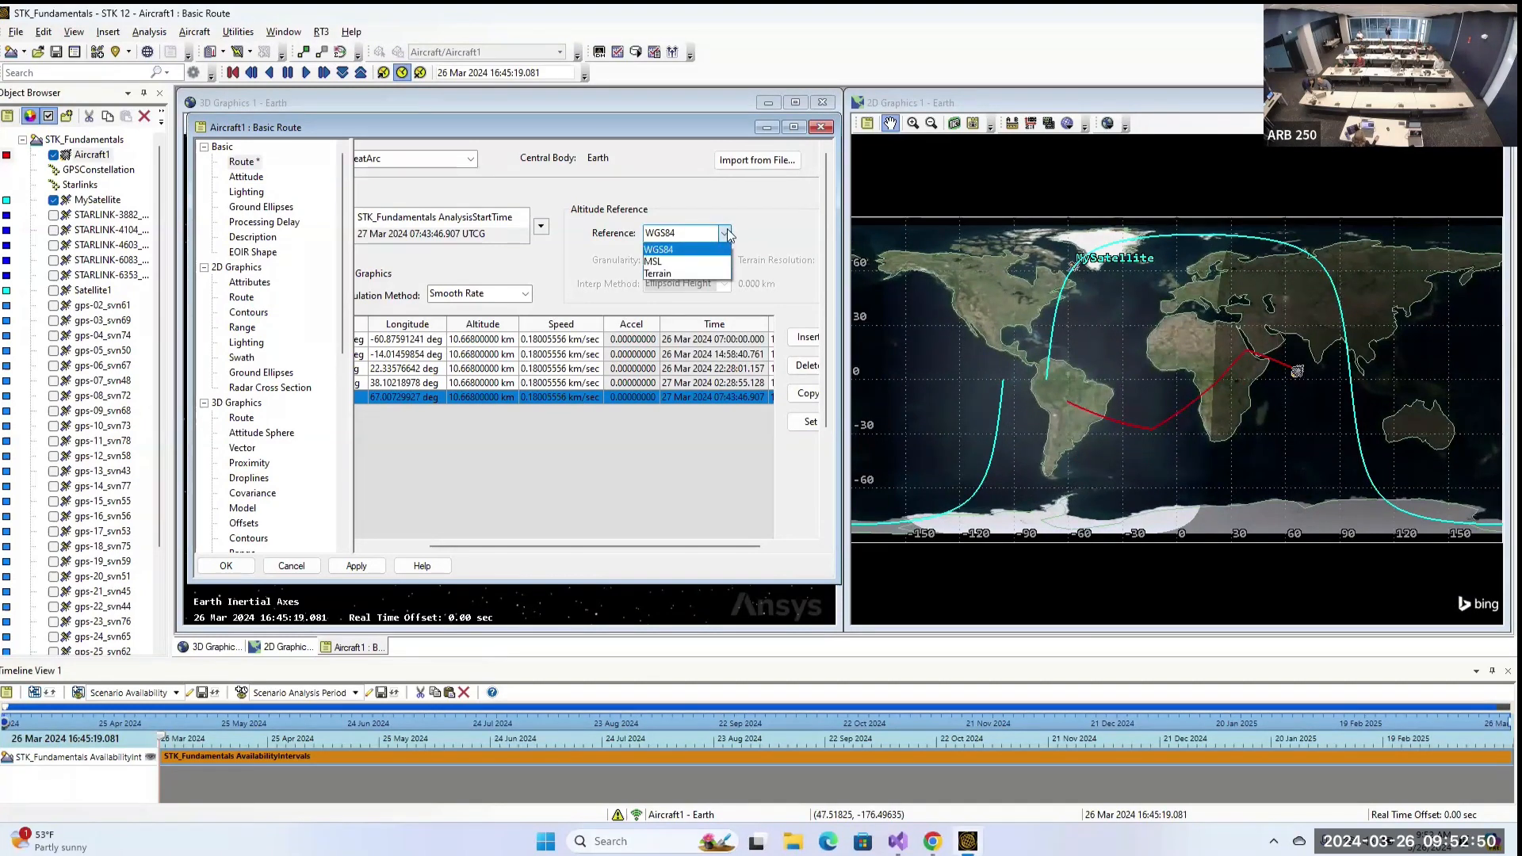
{"action": "left_click", "coordinate": [656, 263]}
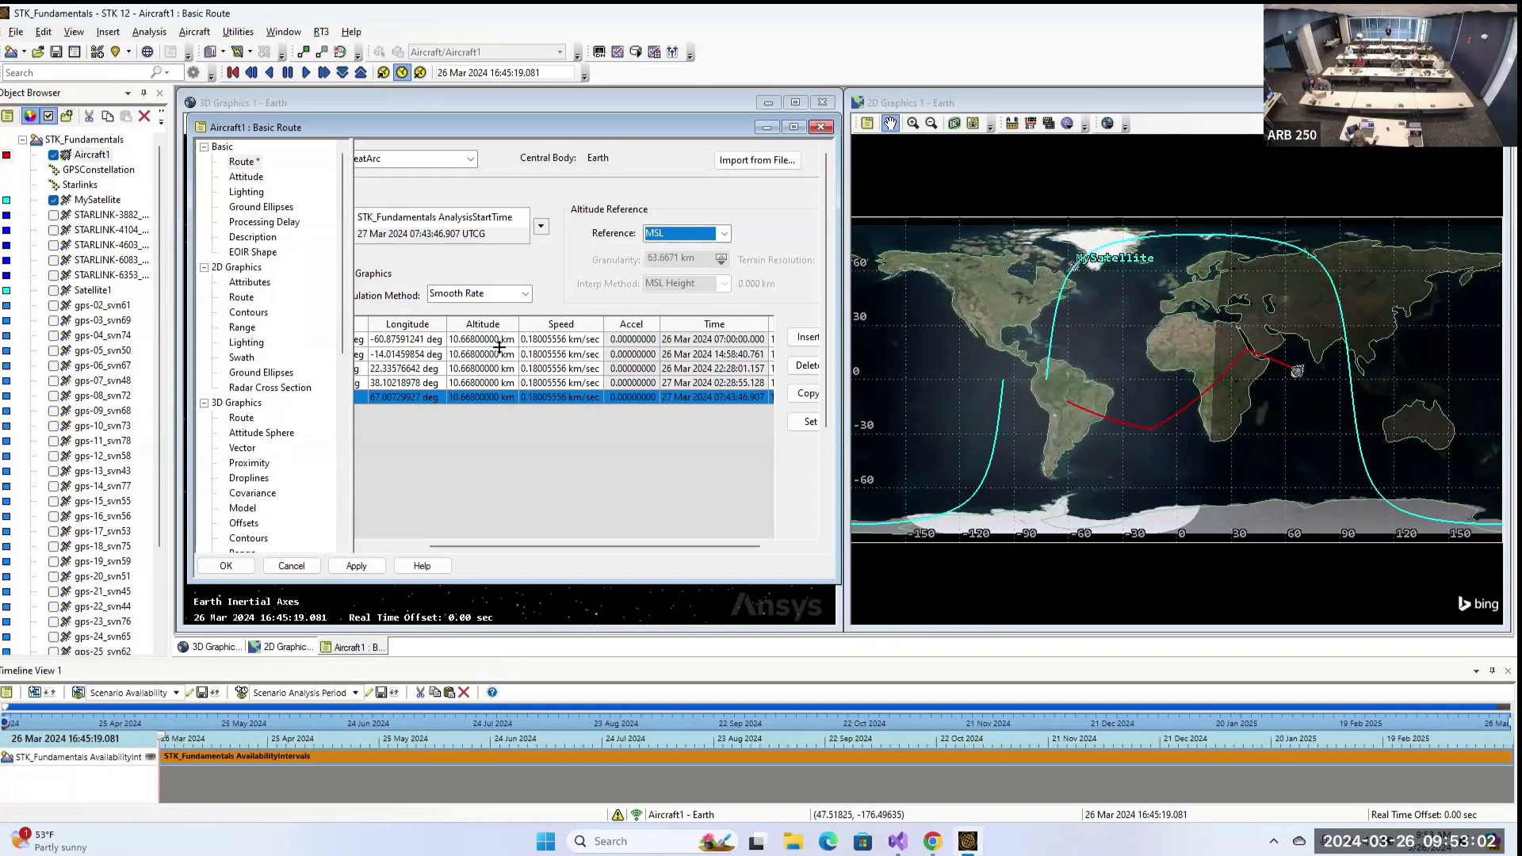
Delete all five existing waypoints from the Aircraft1 route, starting with the first one.
{"action": "left_click", "coordinate": [690, 339]}
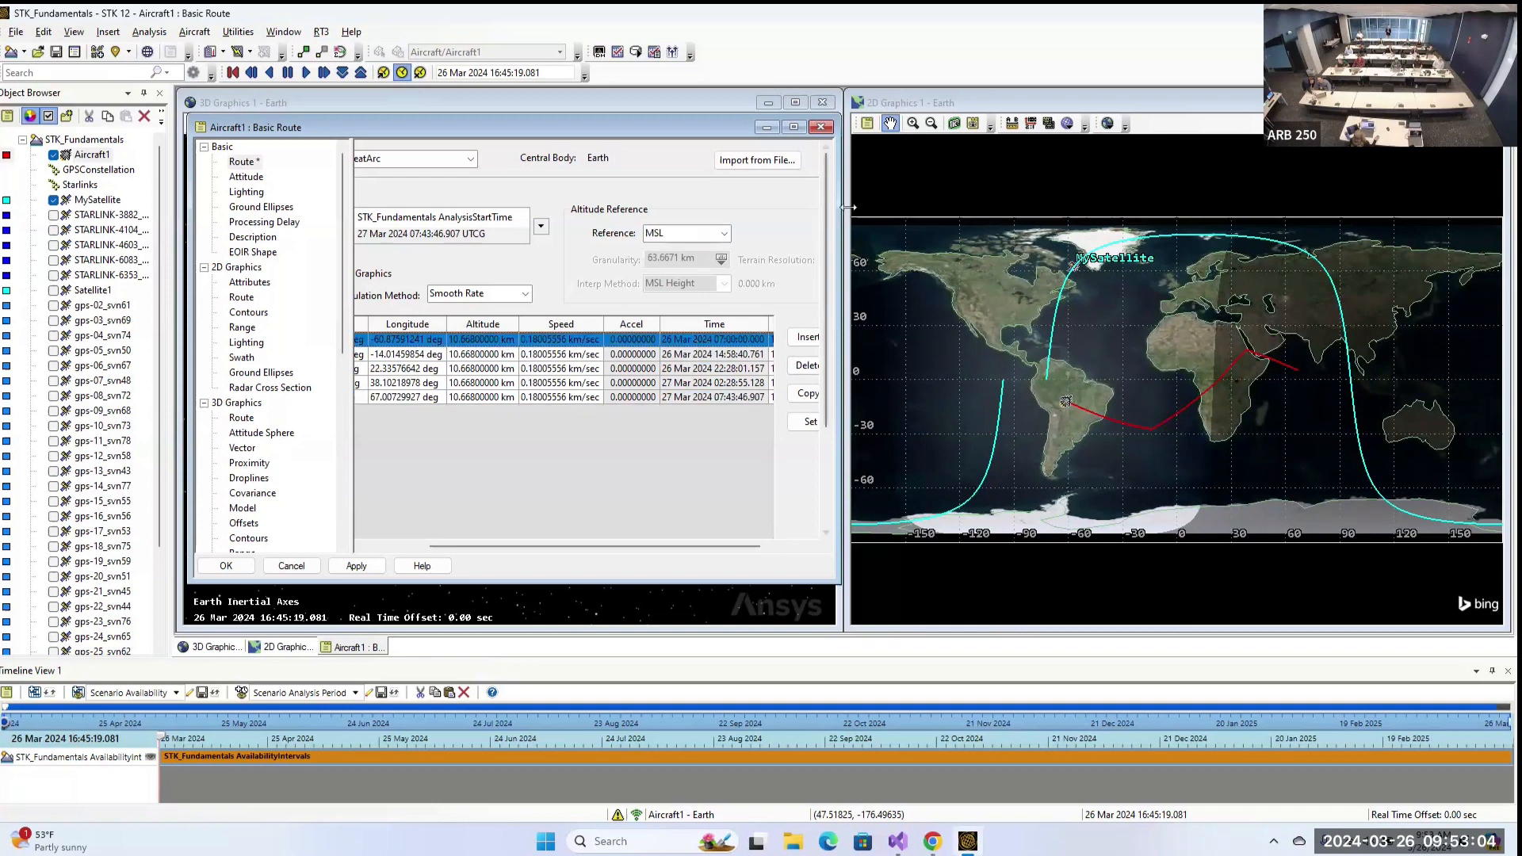
{"action": "left_click_drag", "start_coordinate": [838, 200], "coordinate": [967, 203]}
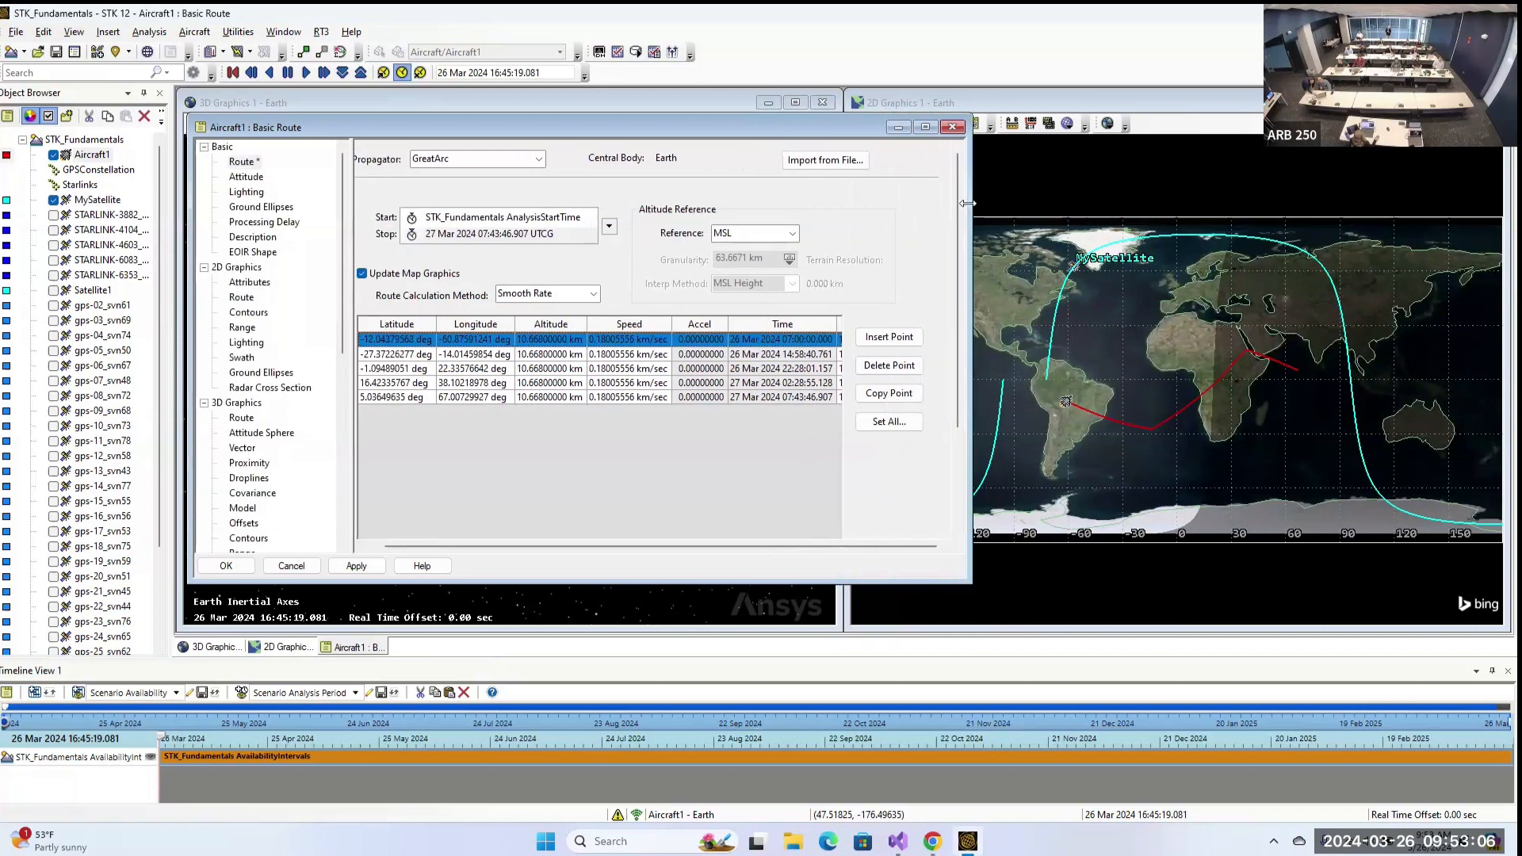
{"action": "left_click", "coordinate": [887, 367]}
{"action": "left_click", "coordinate": [885, 369]}
{"action": "left_click", "coordinate": [884, 372]}
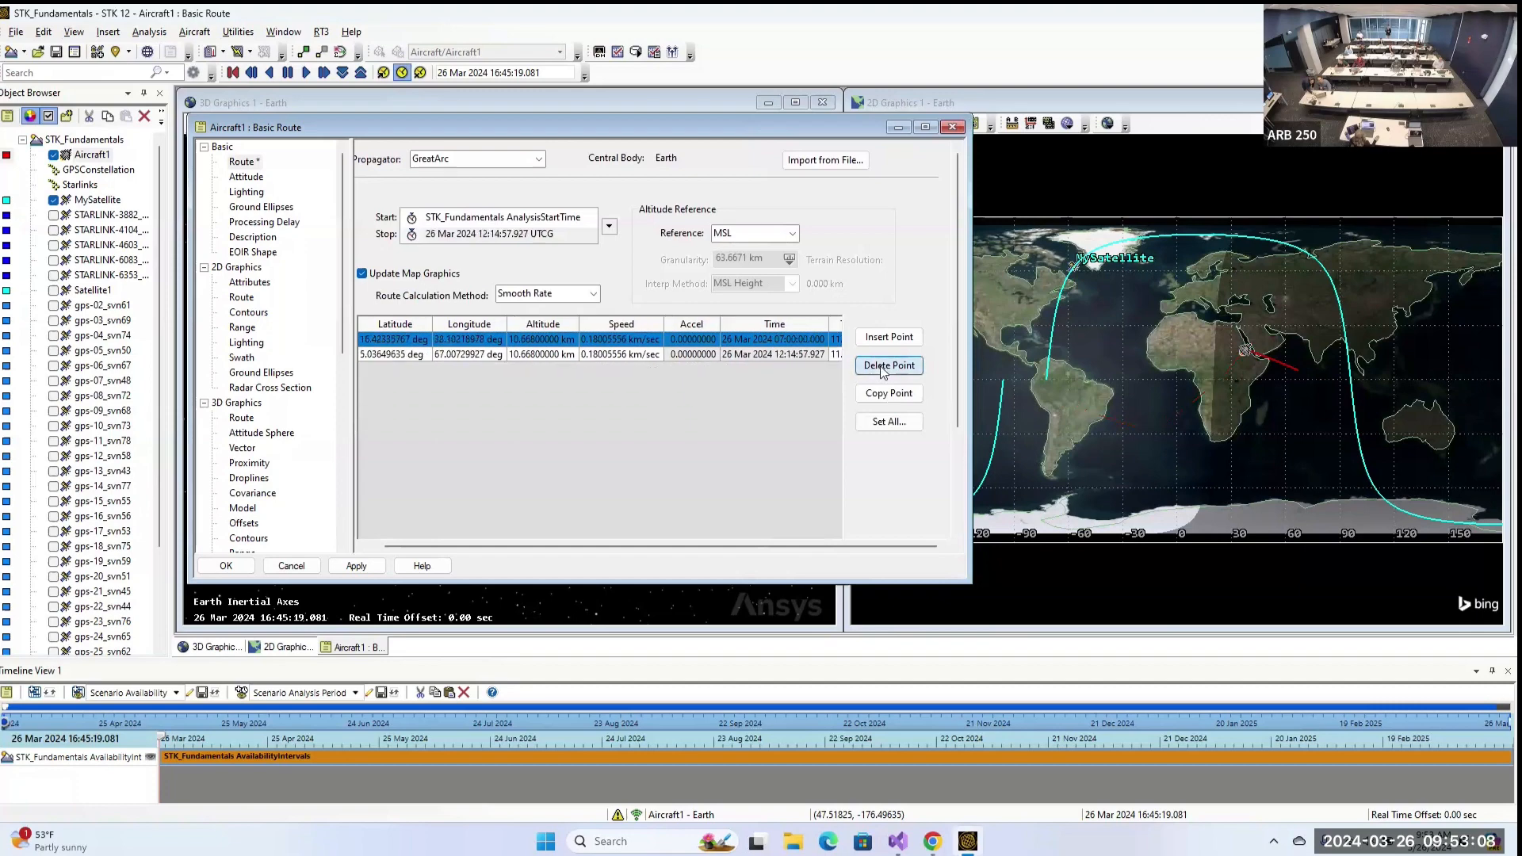
{"action": "left_click", "coordinate": [883, 369]}
{"action": "left_click", "coordinate": [882, 368]}
Insert three new waypoints into the empty Aircraft1 route table.
{"action": "left_click_drag", "start_coordinate": [672, 126], "coordinate": [761, 130]}
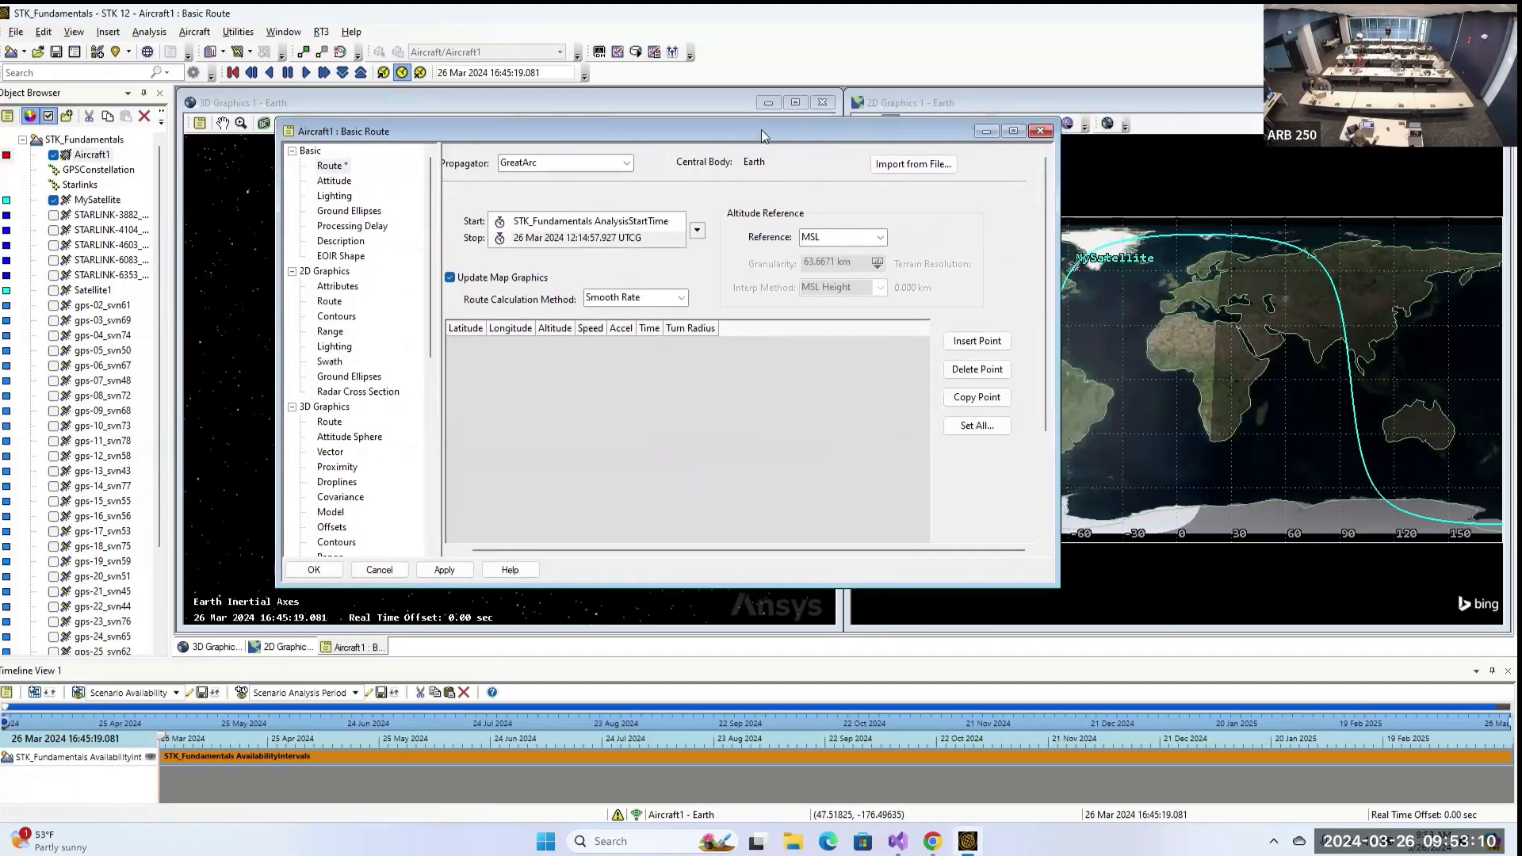
{"action": "left_click_drag", "start_coordinate": [1058, 198], "coordinate": [1152, 200]}
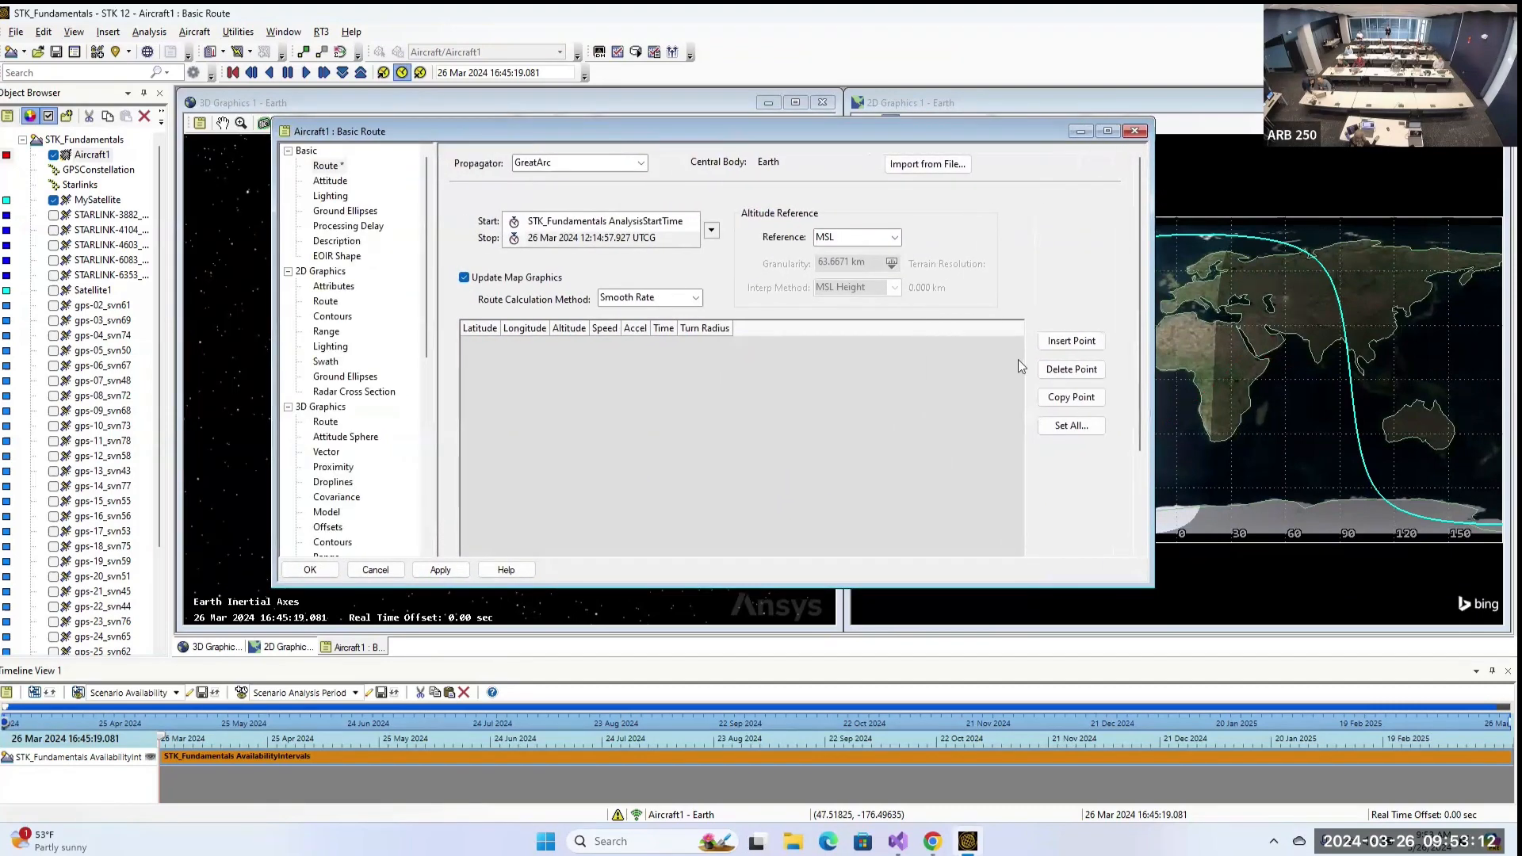
{"action": "left_click", "coordinate": [1075, 342]}
{"action": "left_click", "coordinate": [1074, 342]}
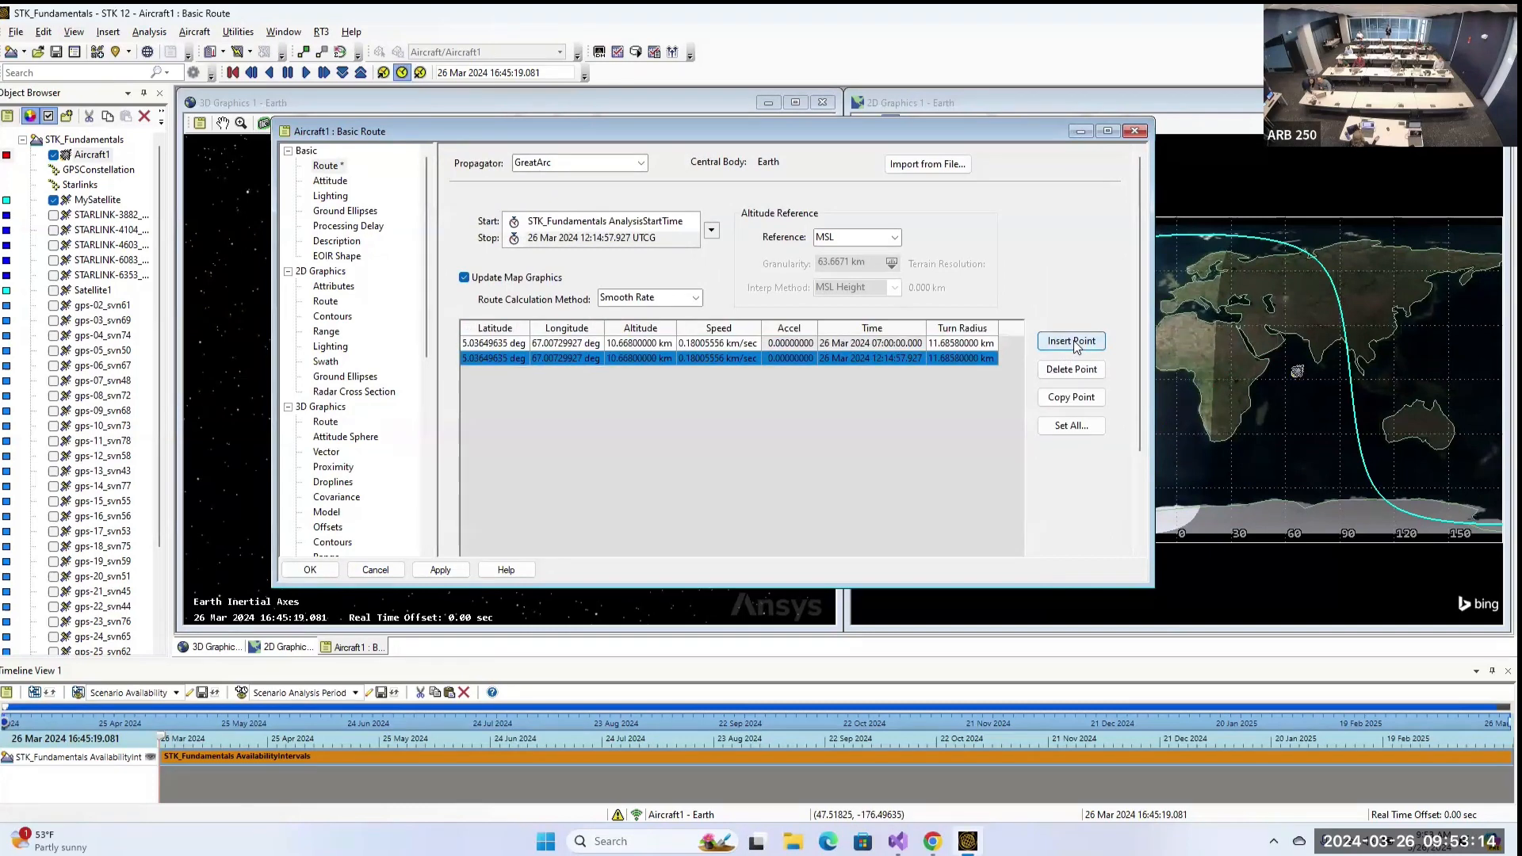
{"action": "left_click", "coordinate": [1074, 342]}
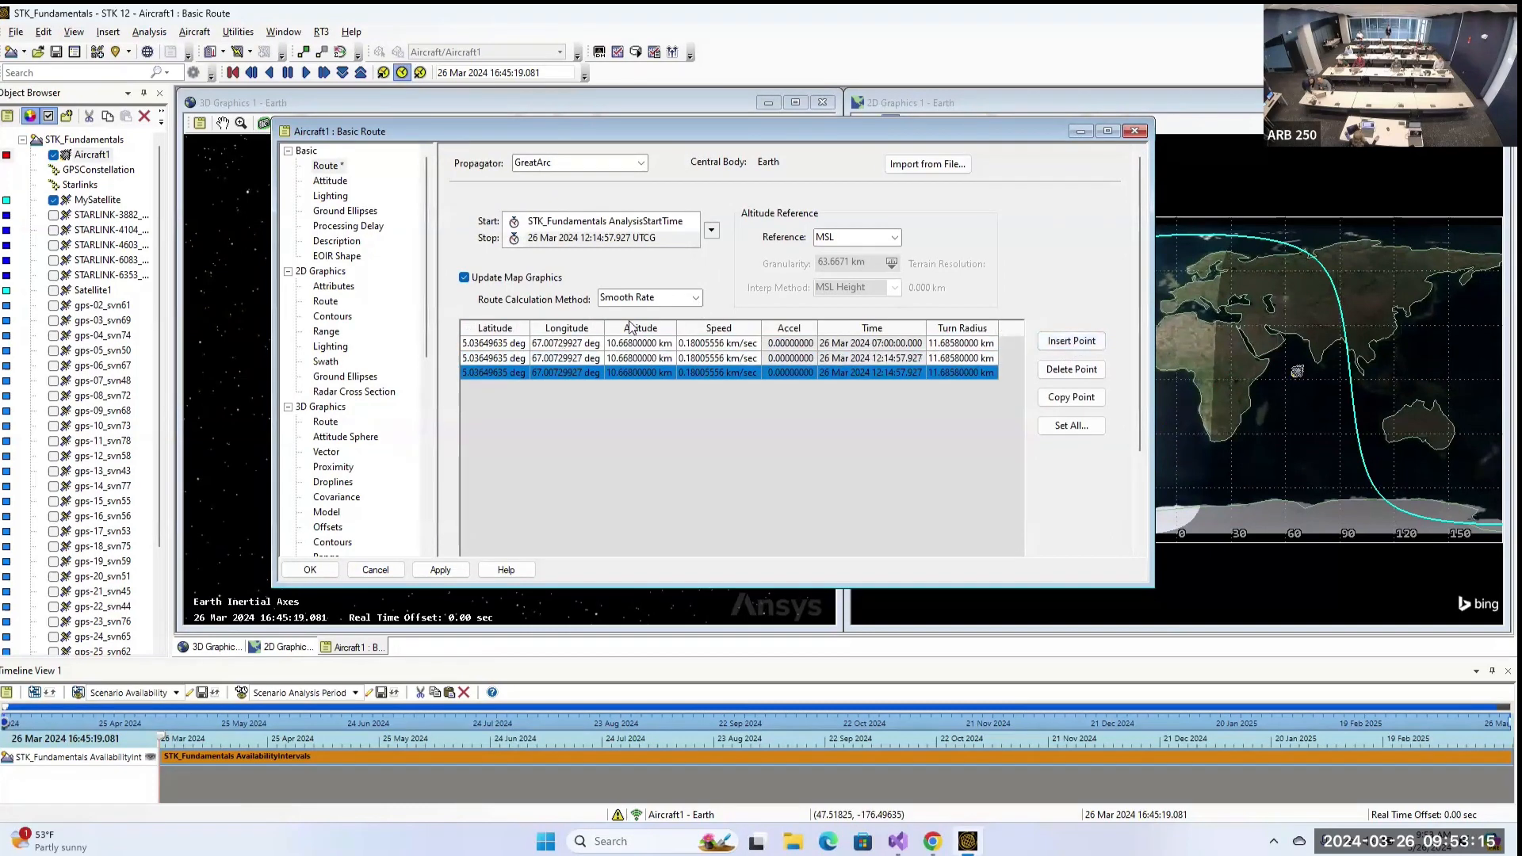
Set the first waypoint of the Aircraft1 route to latitude 38 deg and longitude -120 deg.
{"action": "left_click", "coordinate": [493, 344]}
{"action": "left_click", "coordinate": [506, 344]}
{"action": "left_click_drag", "start_coordinate": [505, 344], "coordinate": [459, 344]}
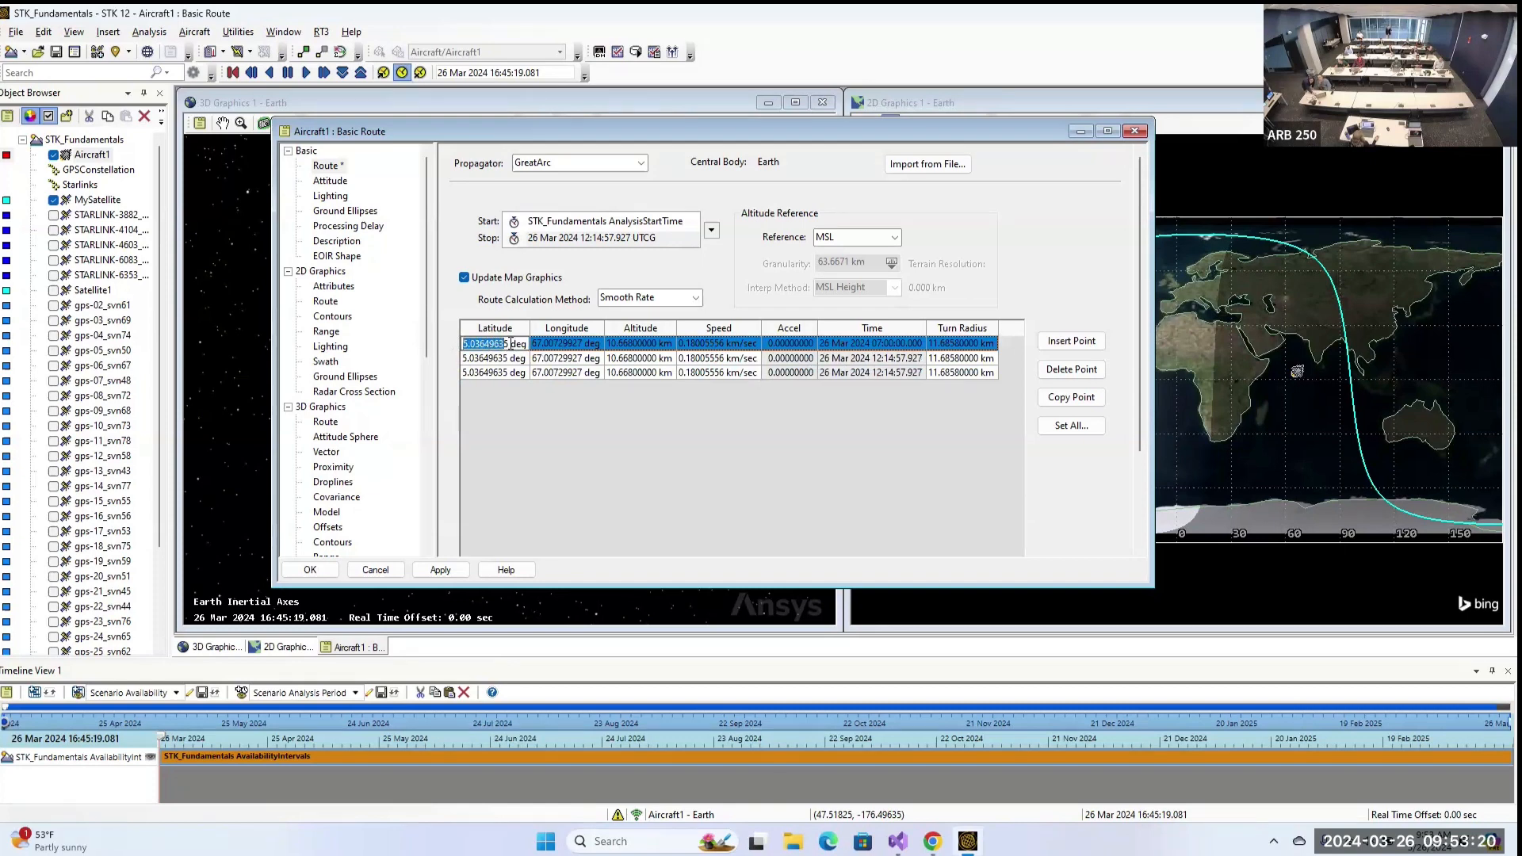
{"action": "type", "text": "38"}
{"action": "left_click", "coordinate": [557, 344]}
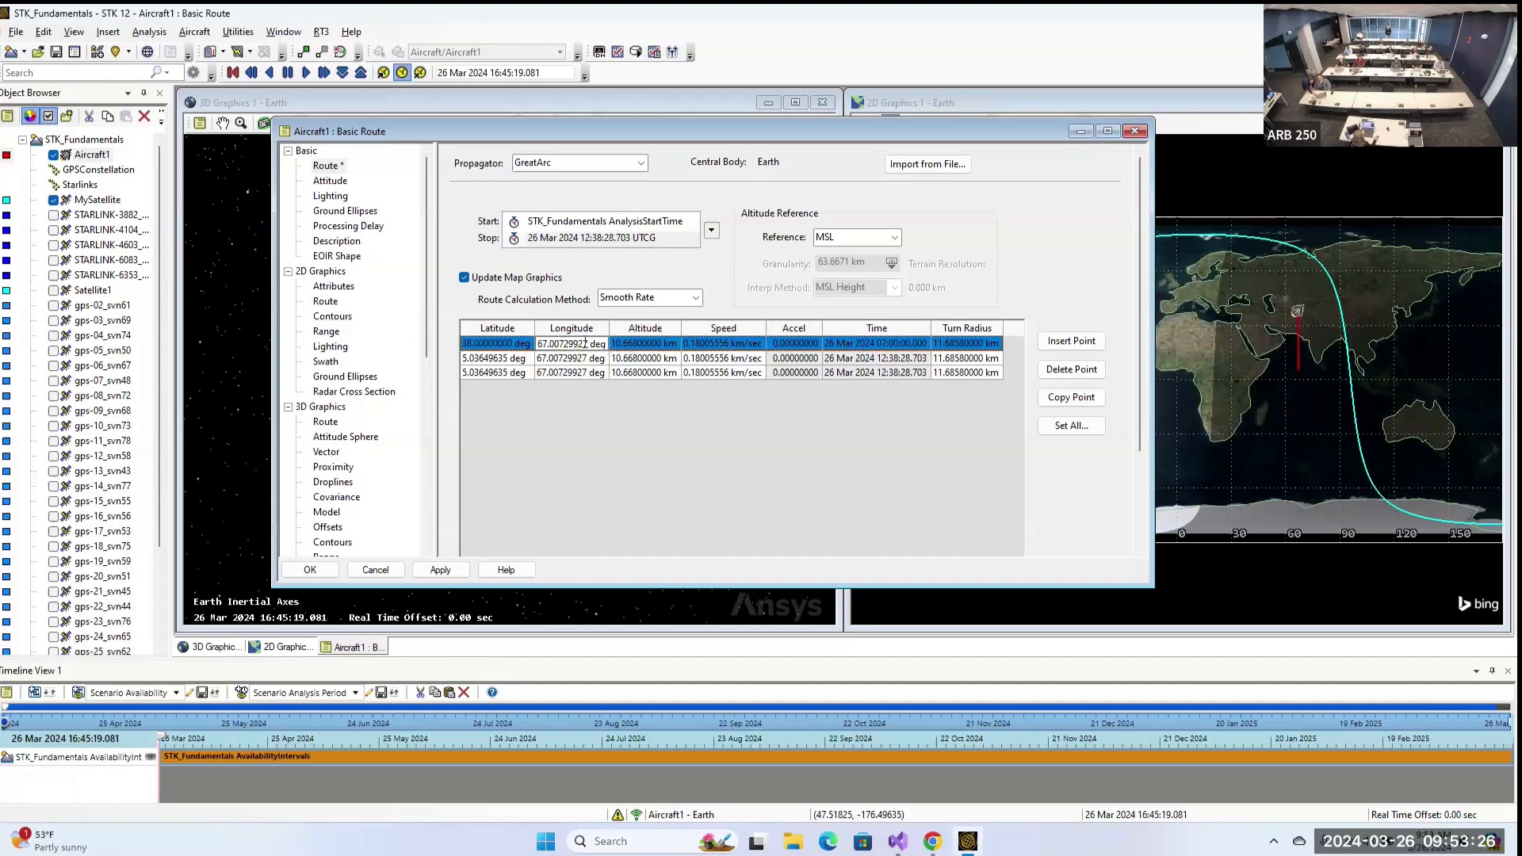
{"action": "left_click_drag", "start_coordinate": [573, 339], "coordinate": [516, 348]}
{"action": "type", "text": "-120"}
Set the second waypoint of the Aircraft1 route to latitude 30 deg and longitude -99 deg.
{"action": "left_click", "coordinate": [511, 358]}
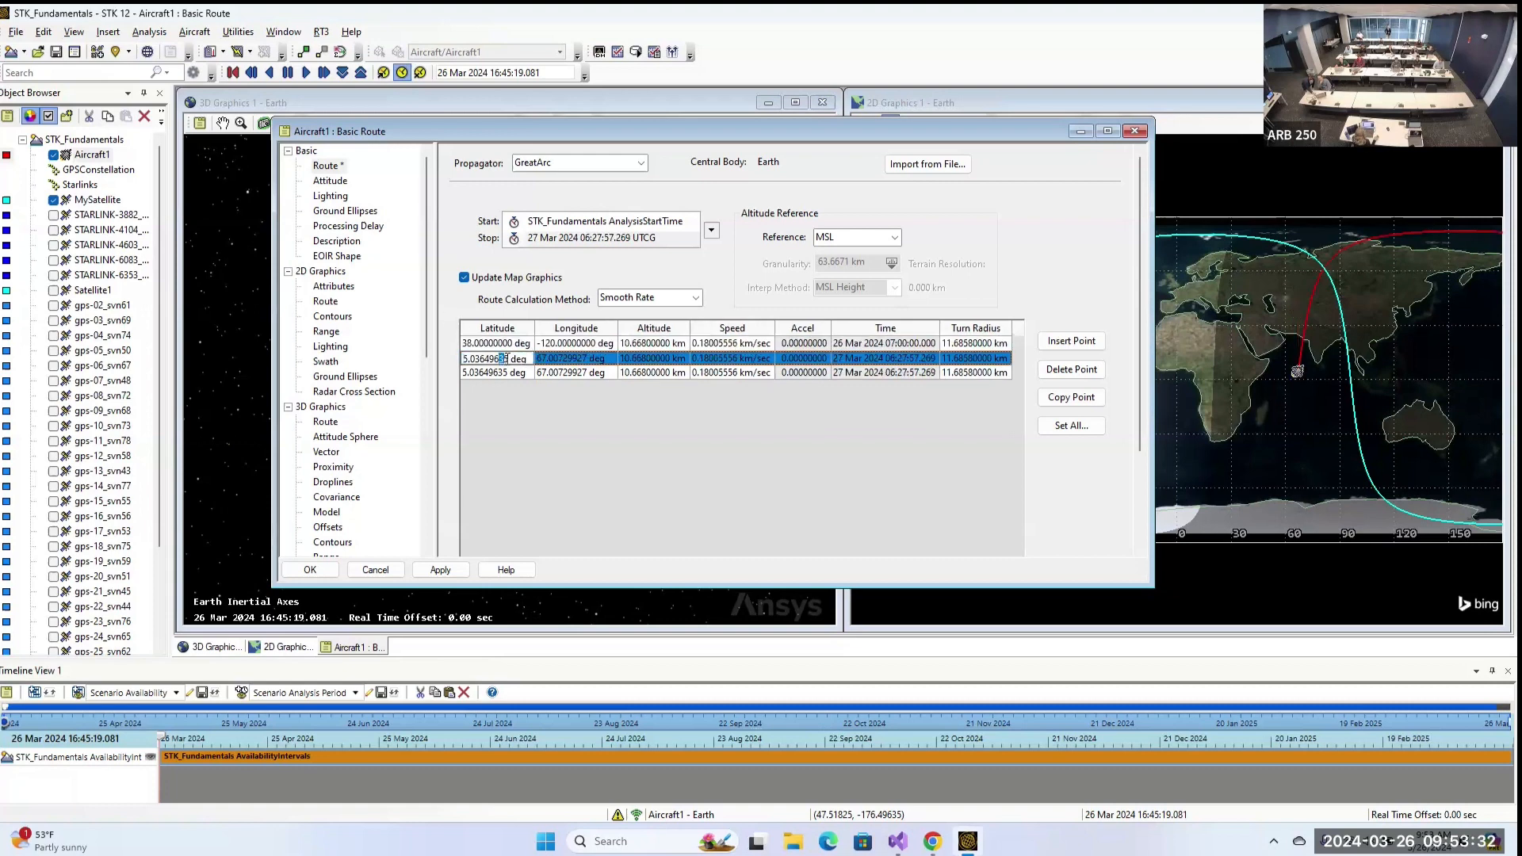
{"action": "left_click_drag", "start_coordinate": [508, 358], "coordinate": [449, 355]}
{"action": "type", "text": "30"}
{"action": "left_click", "coordinate": [560, 359]}
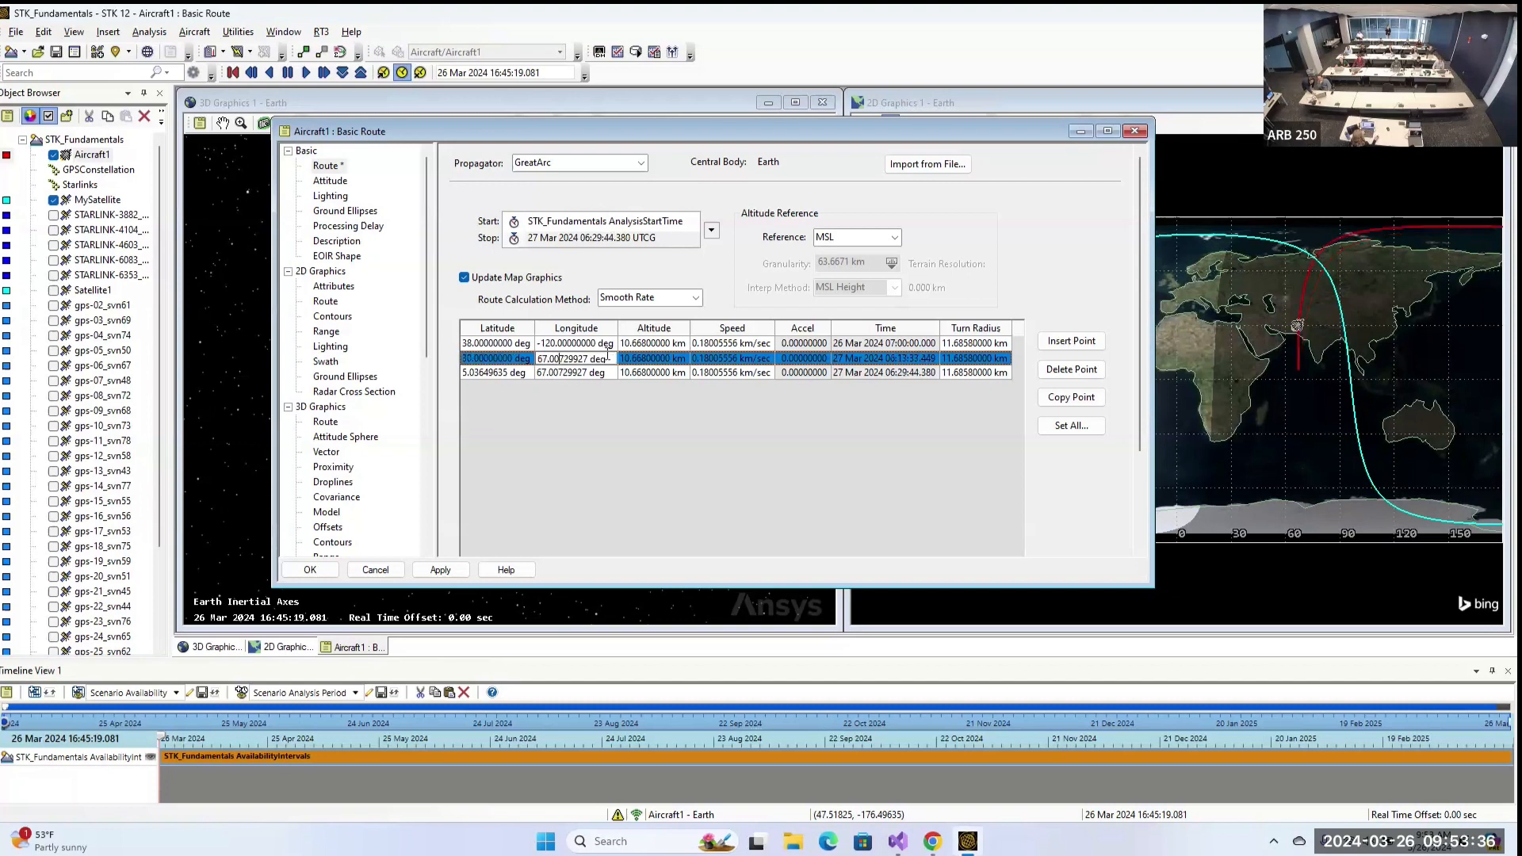
{"action": "left_click_drag", "start_coordinate": [590, 358], "coordinate": [535, 358]}
{"action": "type", "text": "-99"}
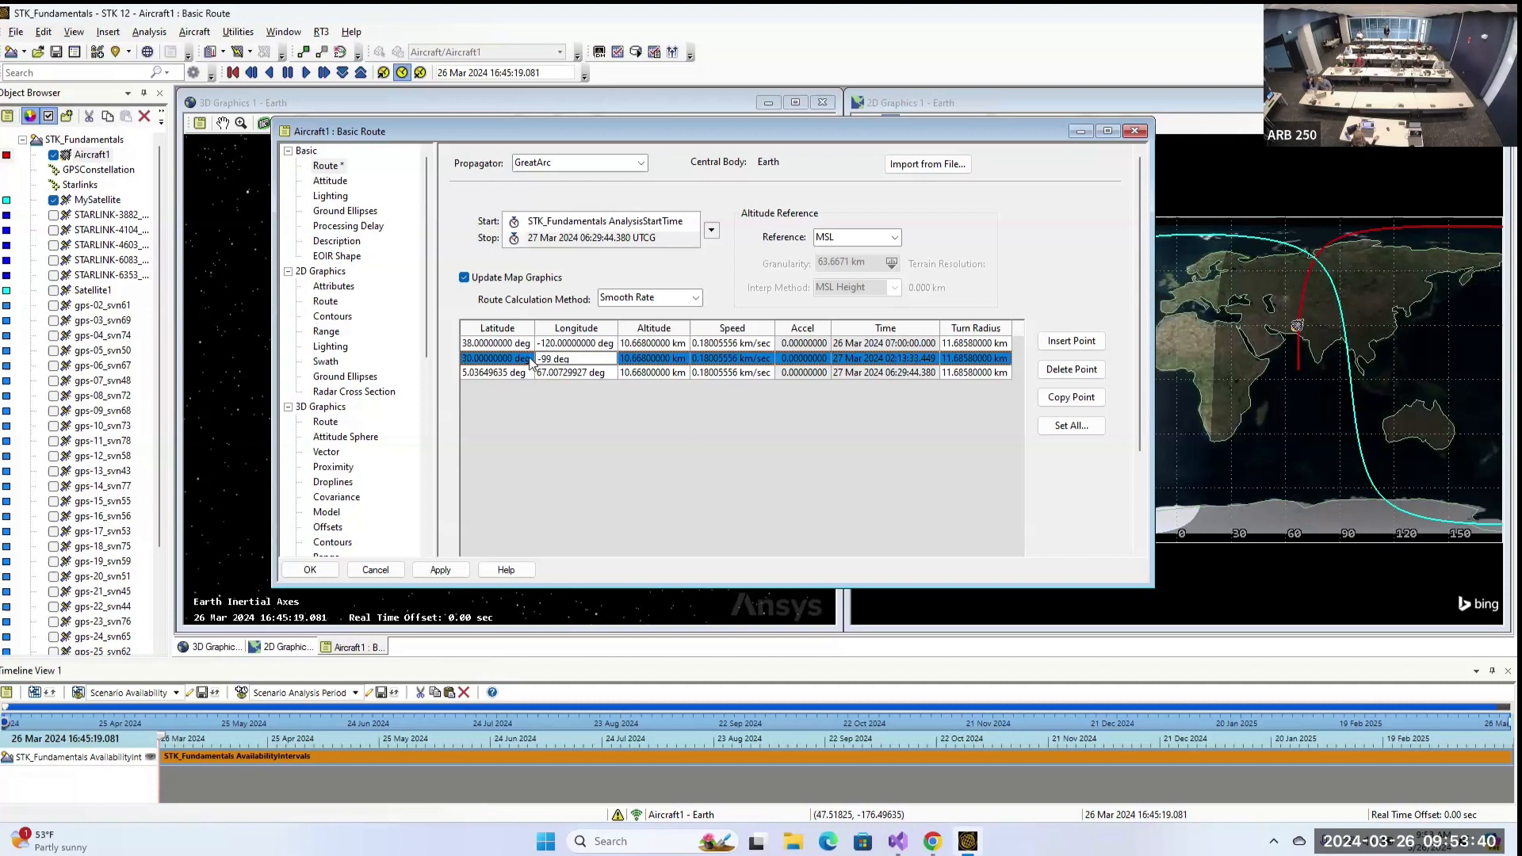
Set the third waypoint of the Aircraft1 route to latitude 40 deg and longitude -77 deg.
{"action": "left_click", "coordinate": [507, 374]}
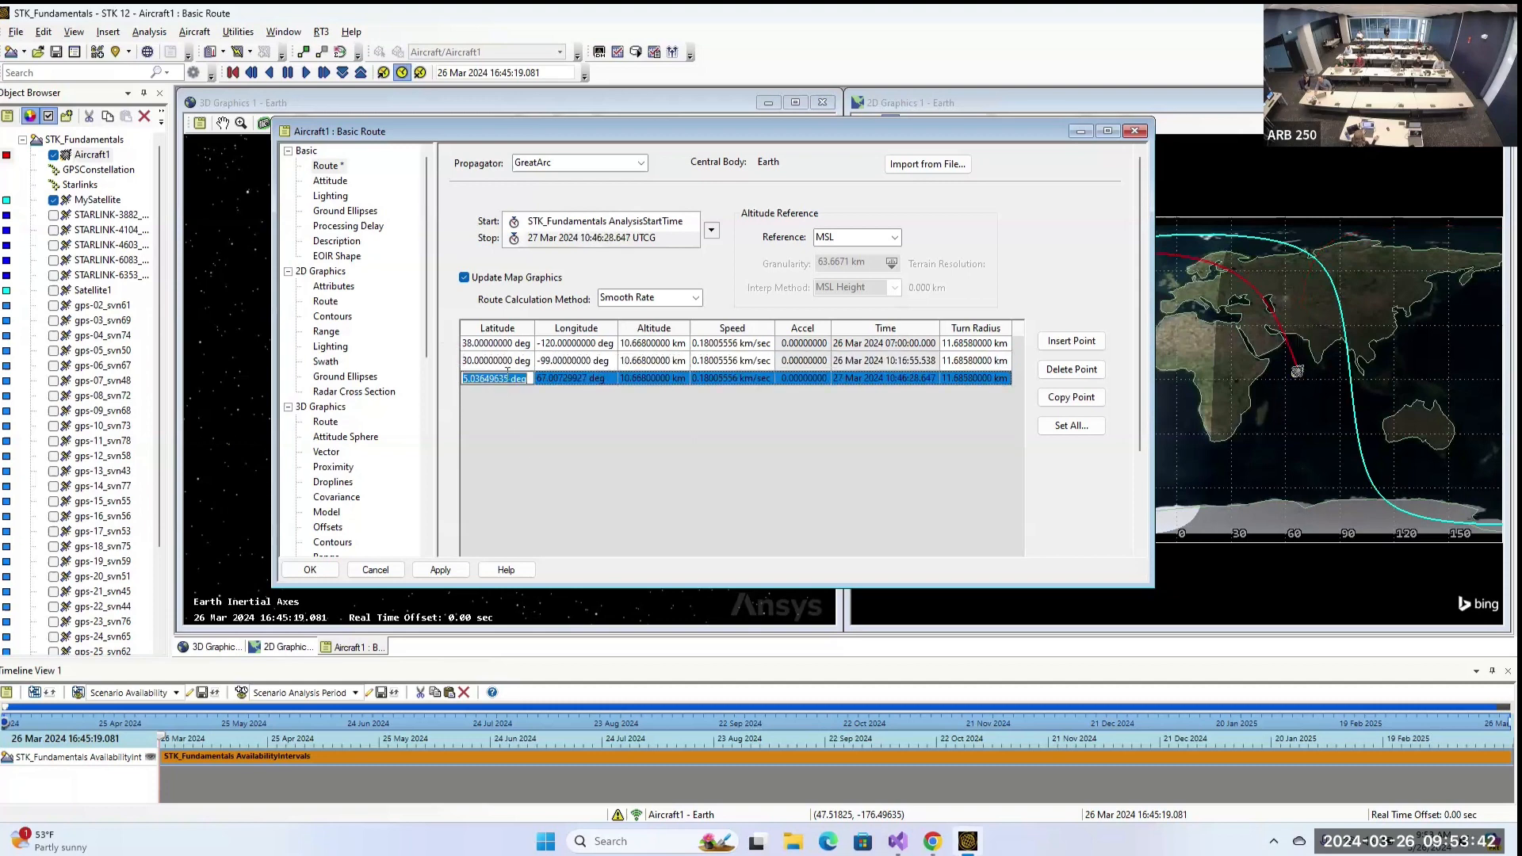
{"action": "double_click", "coordinate": [507, 372]}
{"action": "type", "text": "40"}
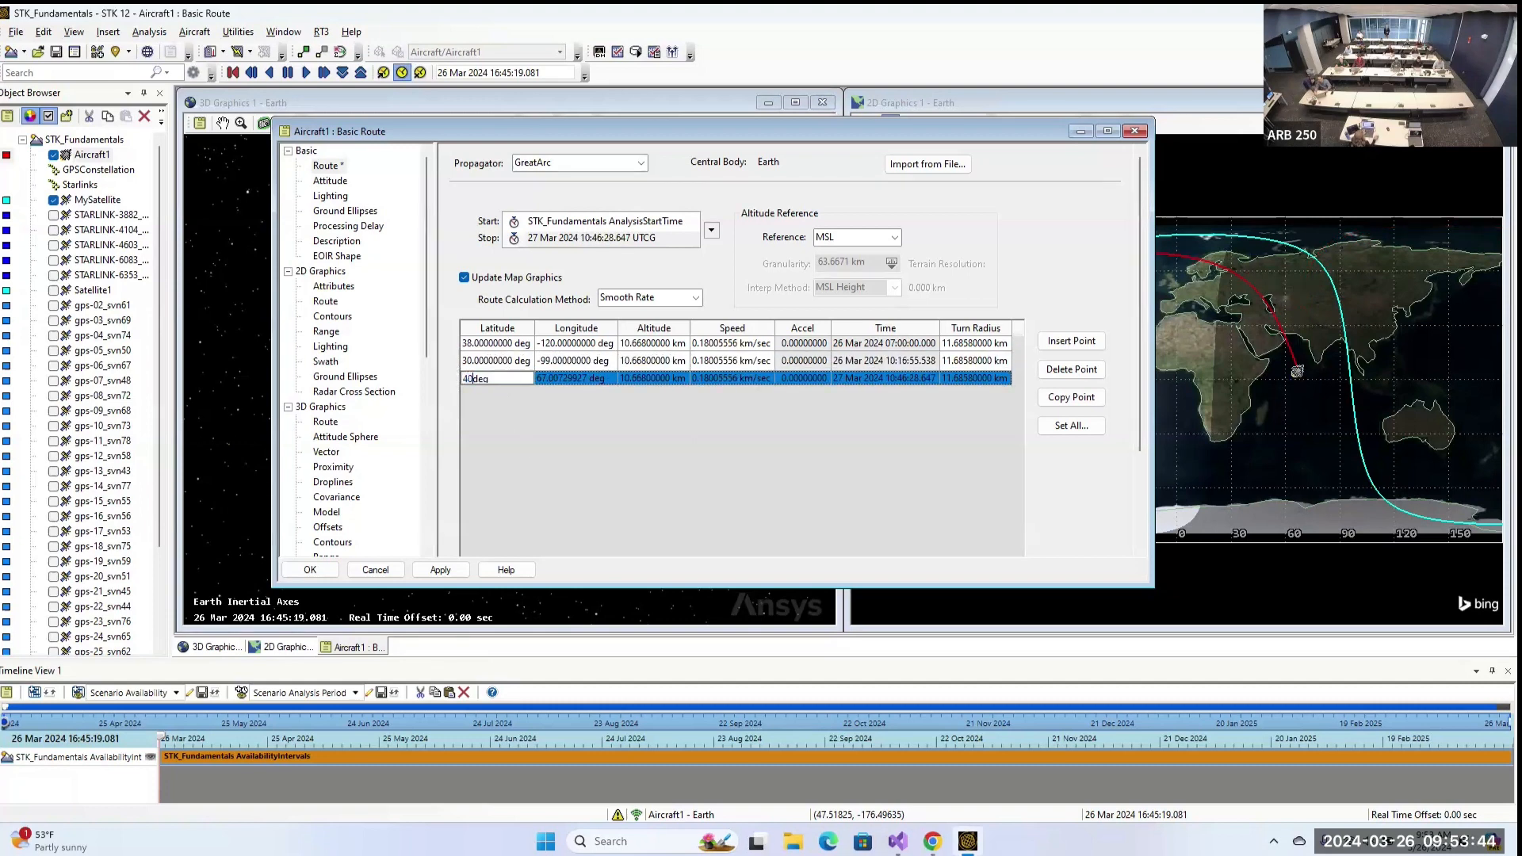
{"action": "left_click", "coordinate": [578, 377]}
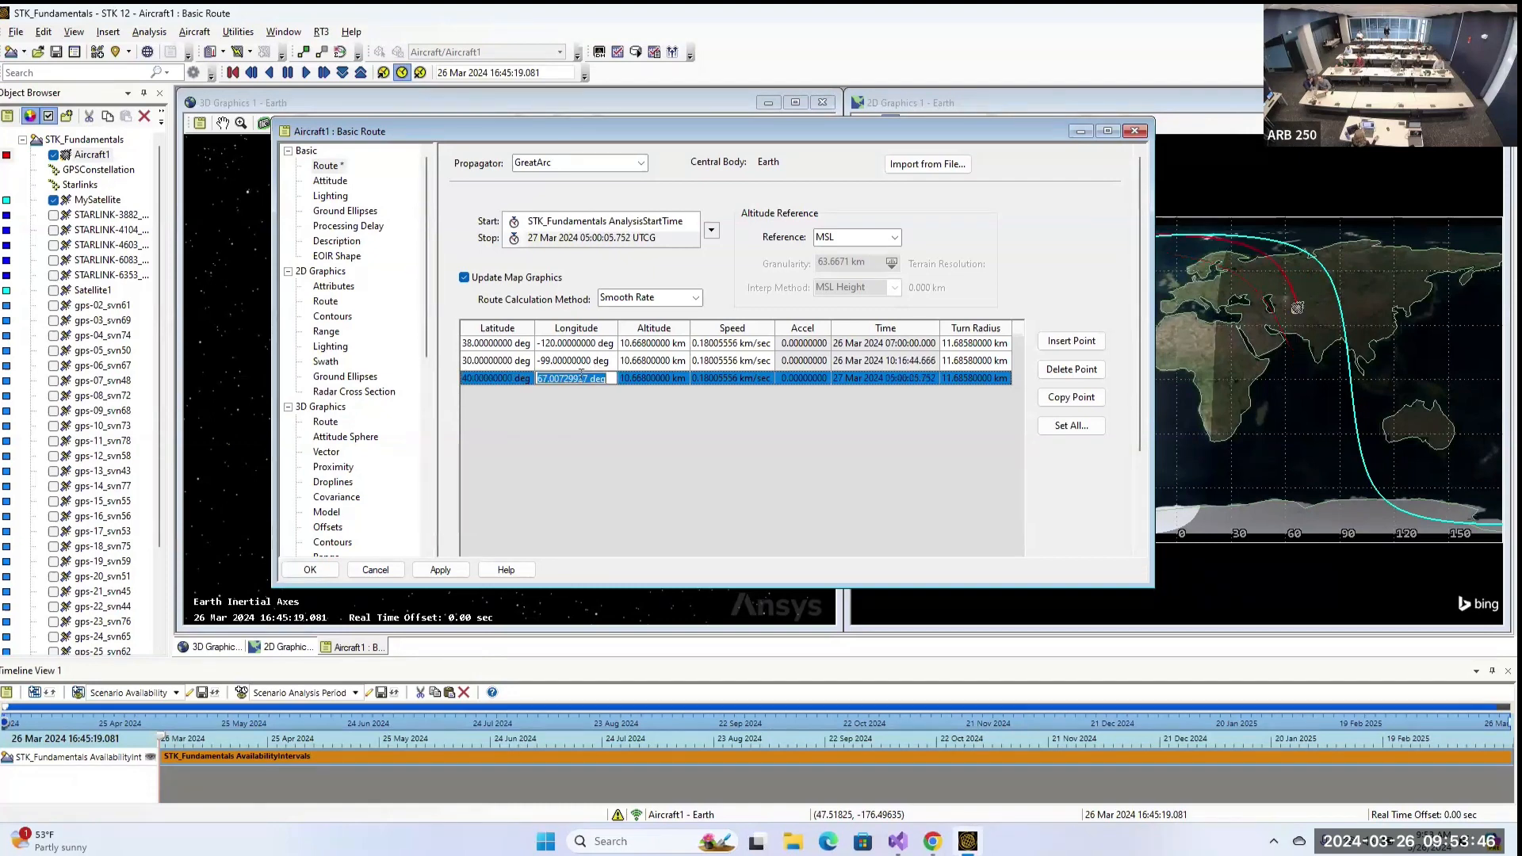
{"action": "left_click", "coordinate": [584, 379]}
{"action": "left_click_drag", "start_coordinate": [591, 379], "coordinate": [532, 381]}
{"action": "key", "text": "BackSpace"}
{"action": "type", "text": "-77"}
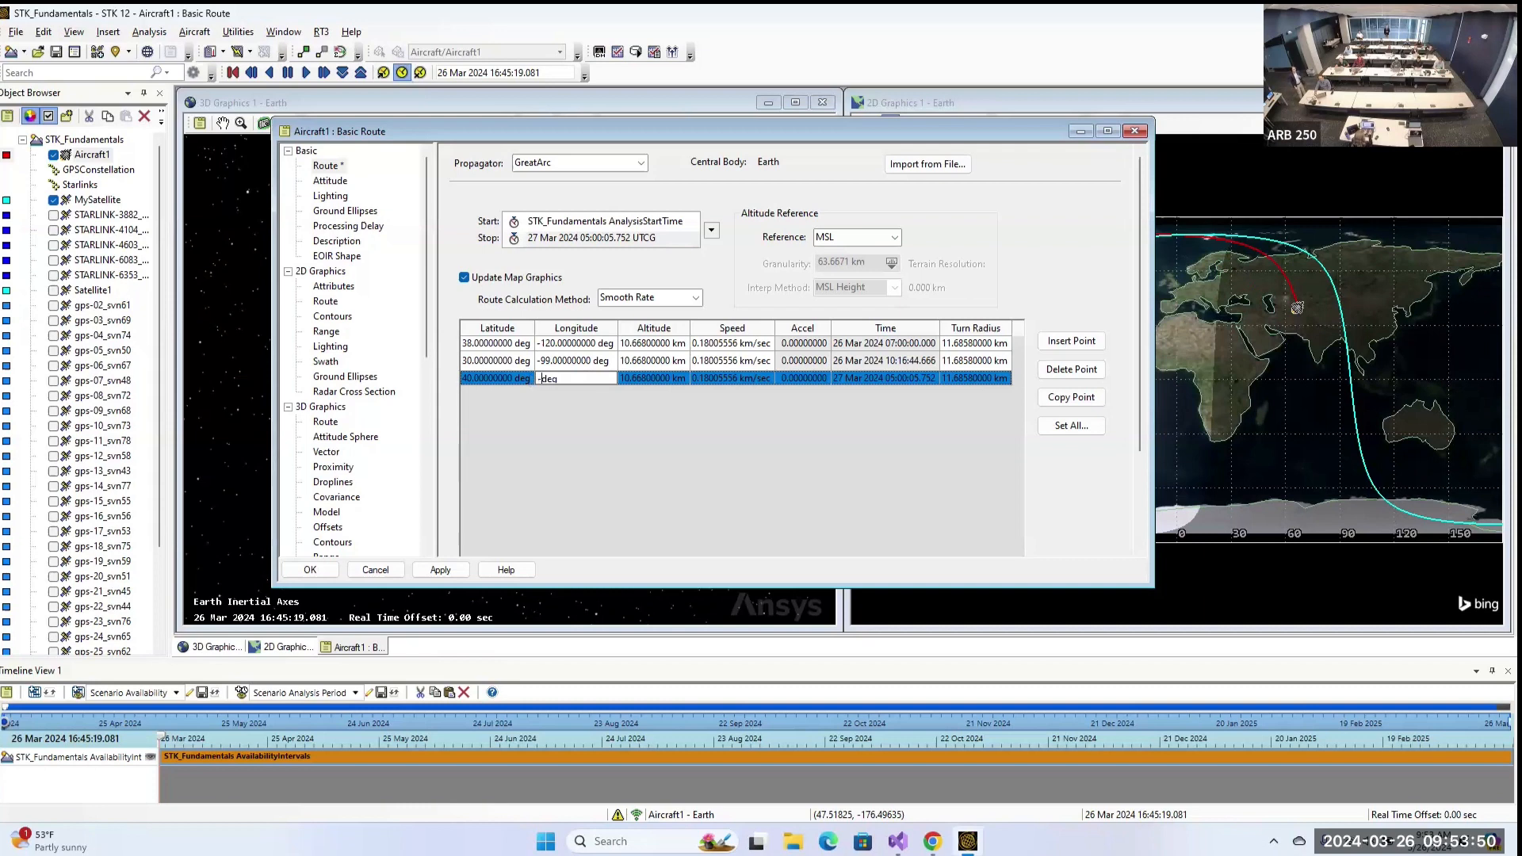
{"action": "left_click", "coordinate": [749, 437]}
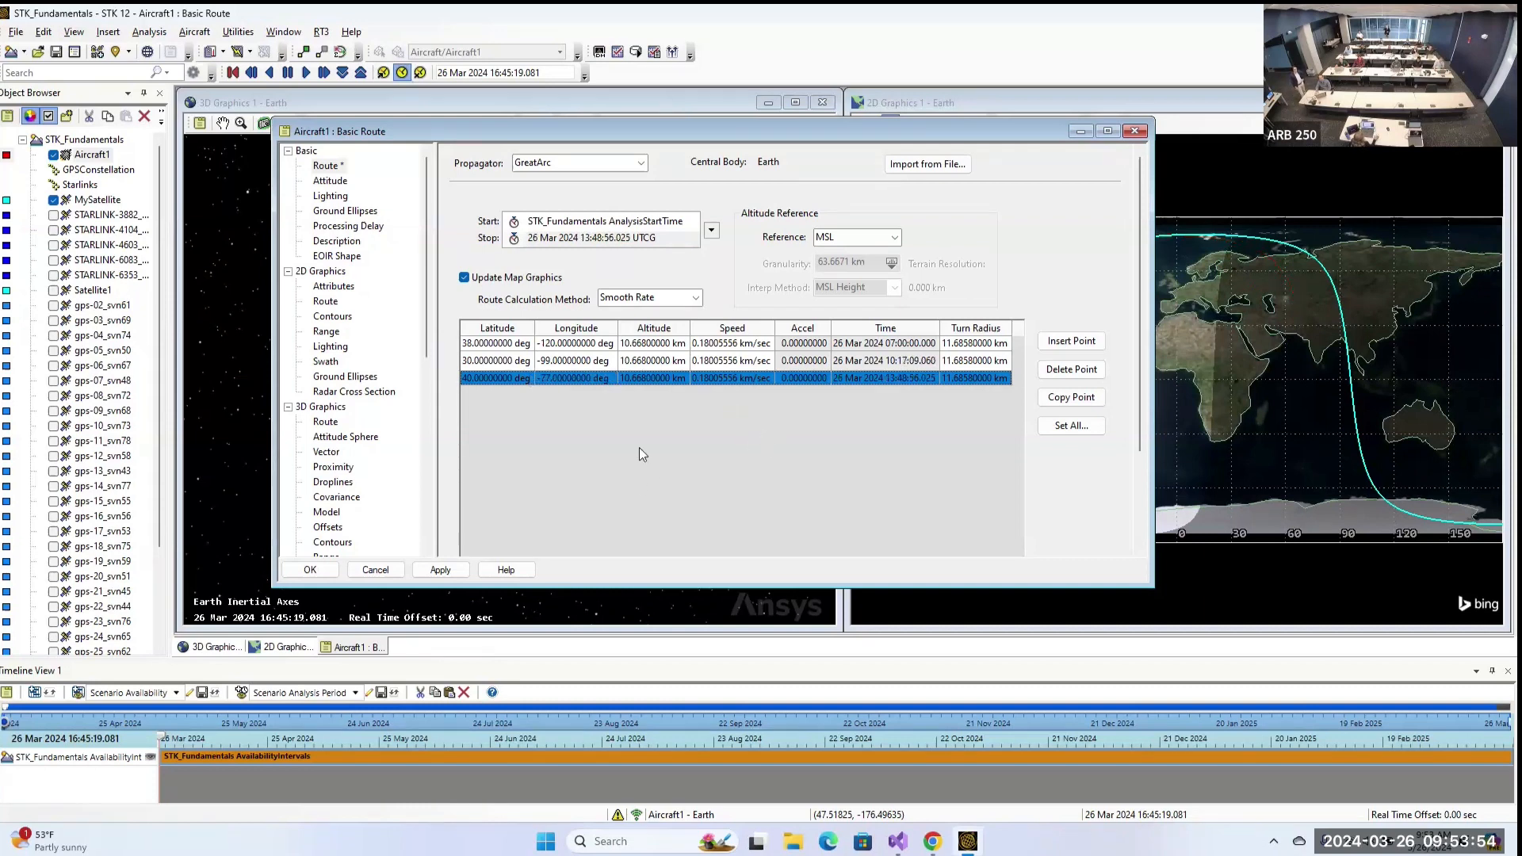
Enable altitude, speed and turn radius in the set-all values for the route waypoints, and enter an altitude of 45000 ft.
{"action": "left_click_drag", "start_coordinate": [846, 137], "coordinate": [653, 139]}
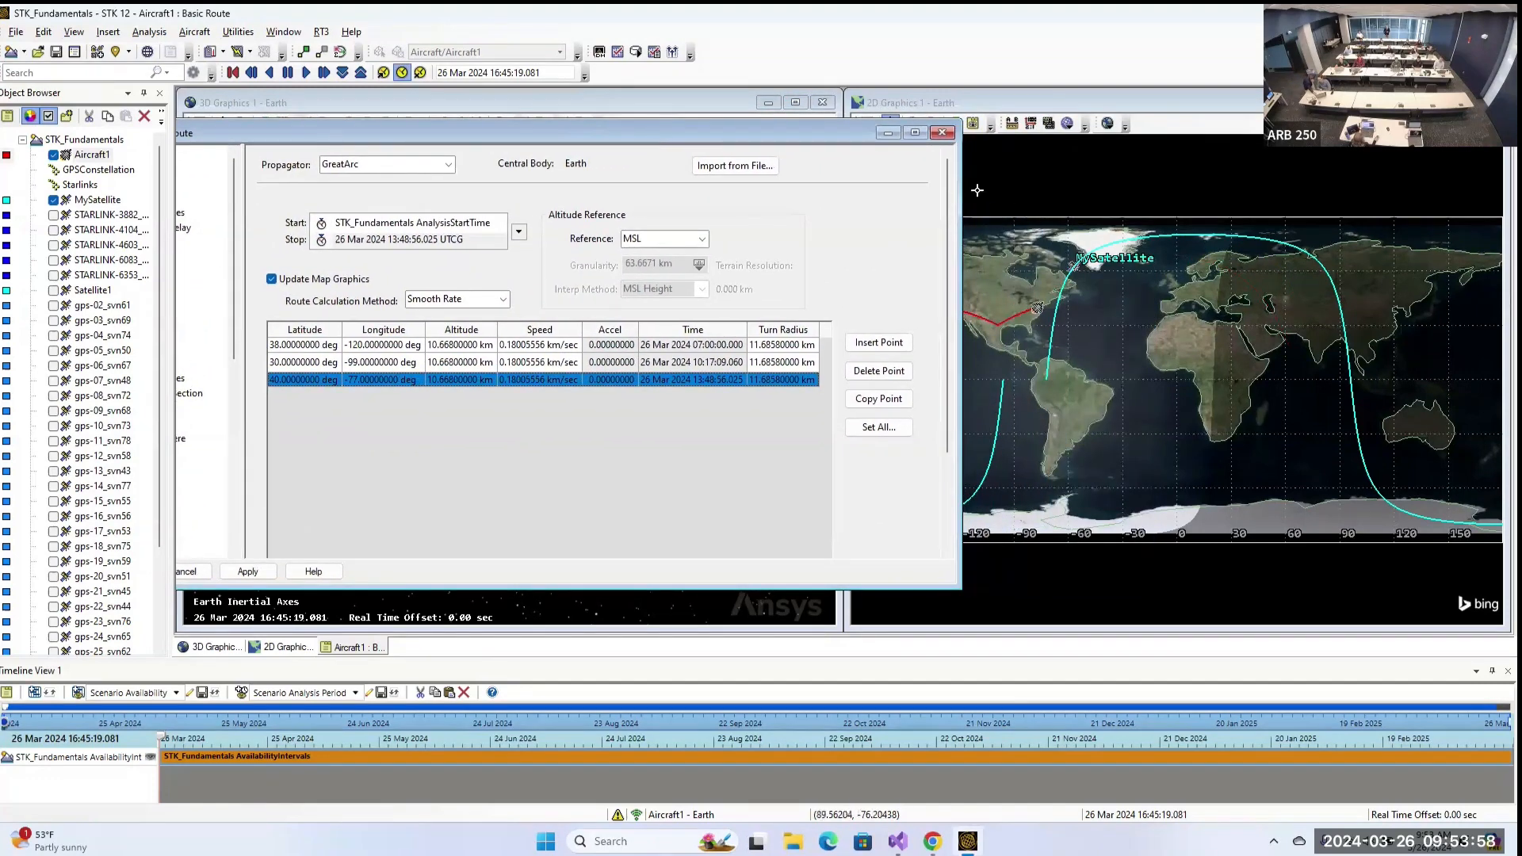
{"action": "left_click_drag", "start_coordinate": [959, 184], "coordinate": [888, 184]}
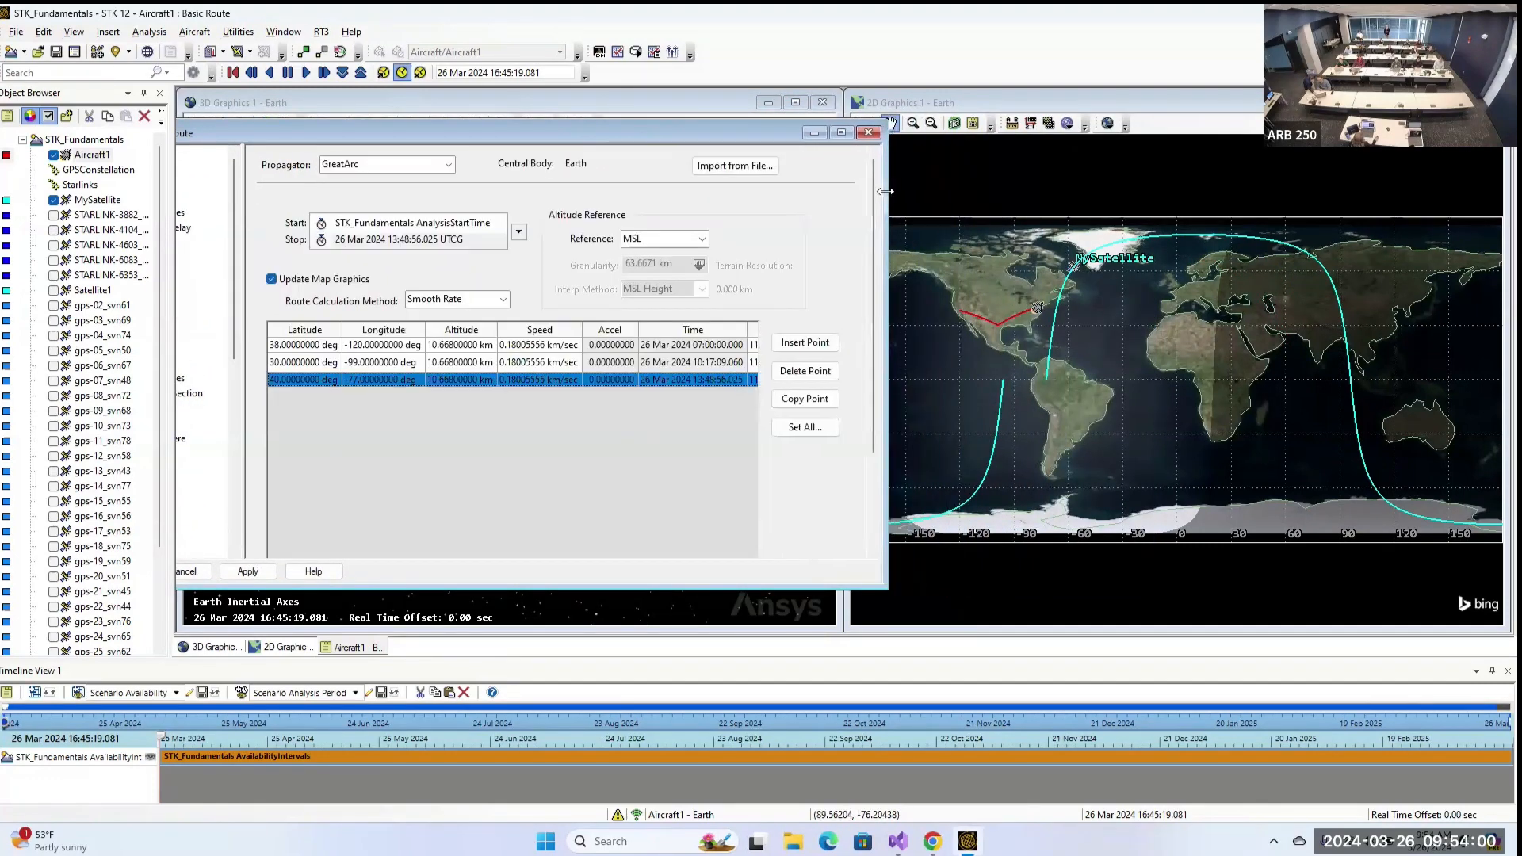
{"action": "left_click", "coordinate": [803, 428]}
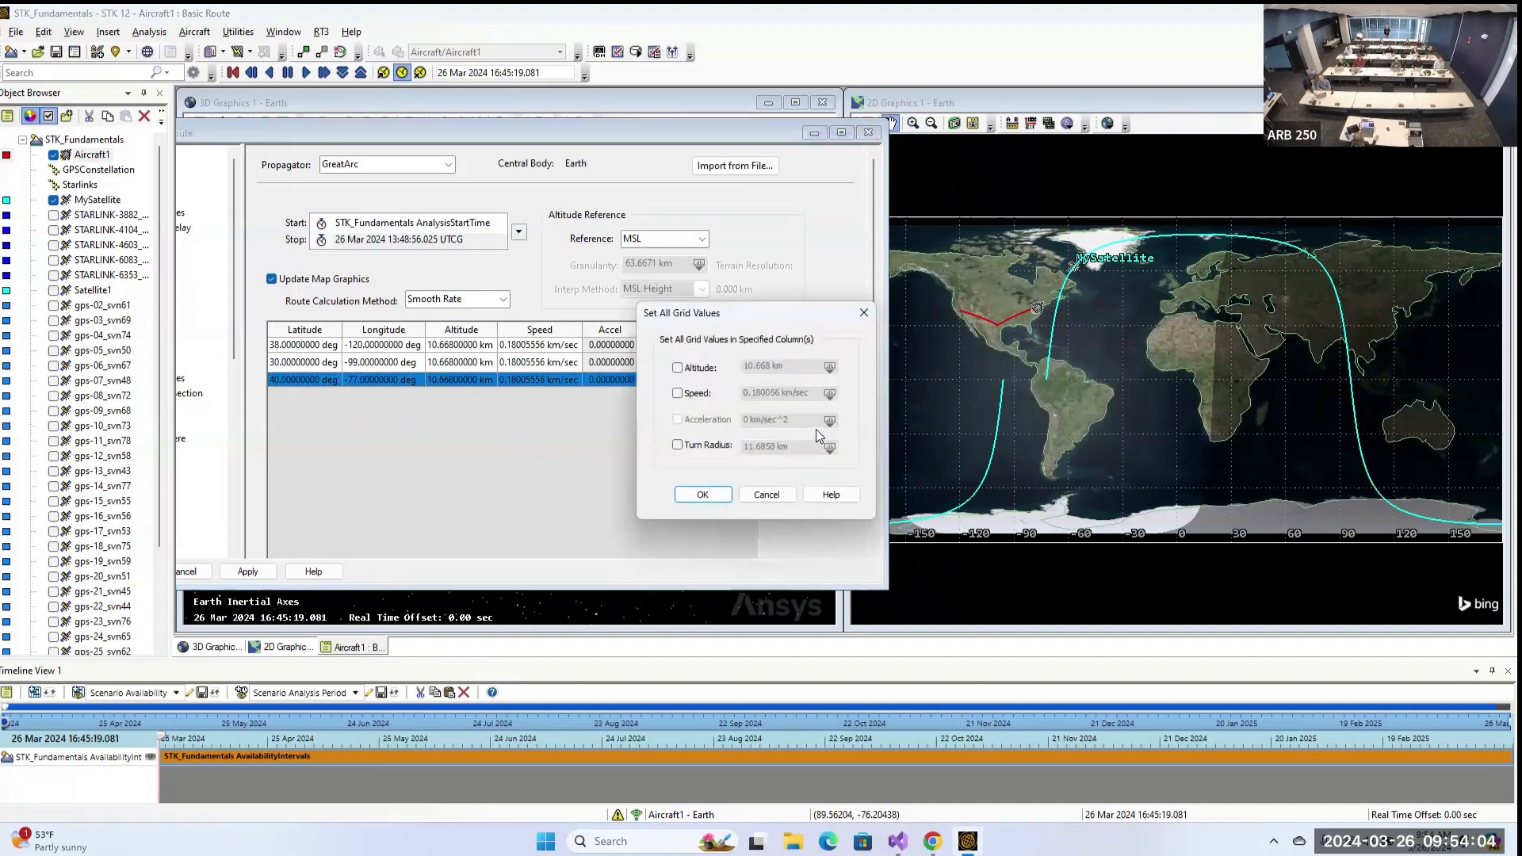
{"action": "left_click", "coordinate": [679, 370]}
{"action": "left_click", "coordinate": [678, 393]}
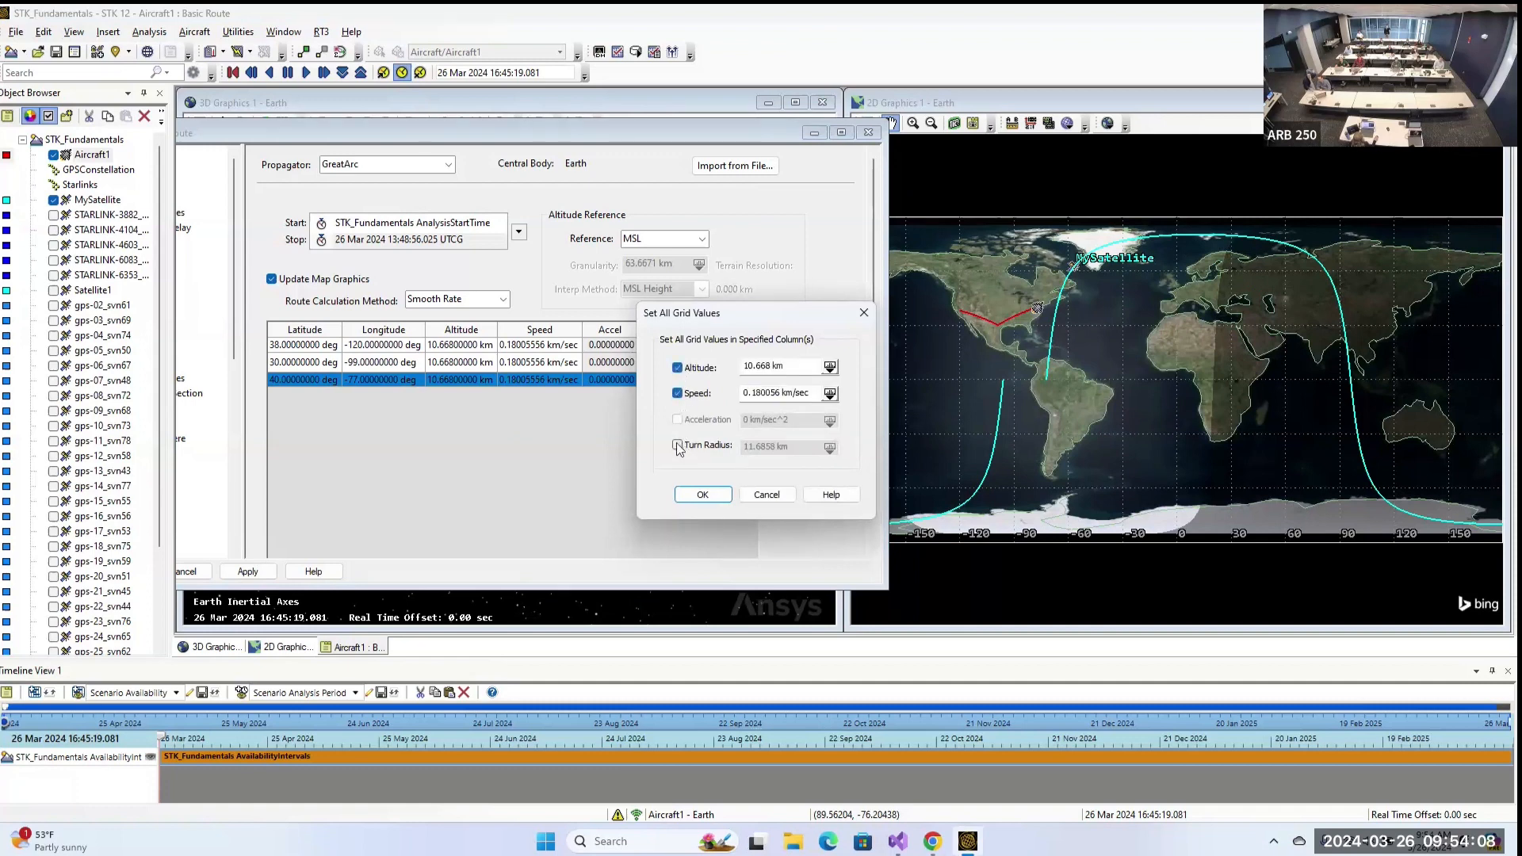
{"action": "left_click", "coordinate": [678, 445]}
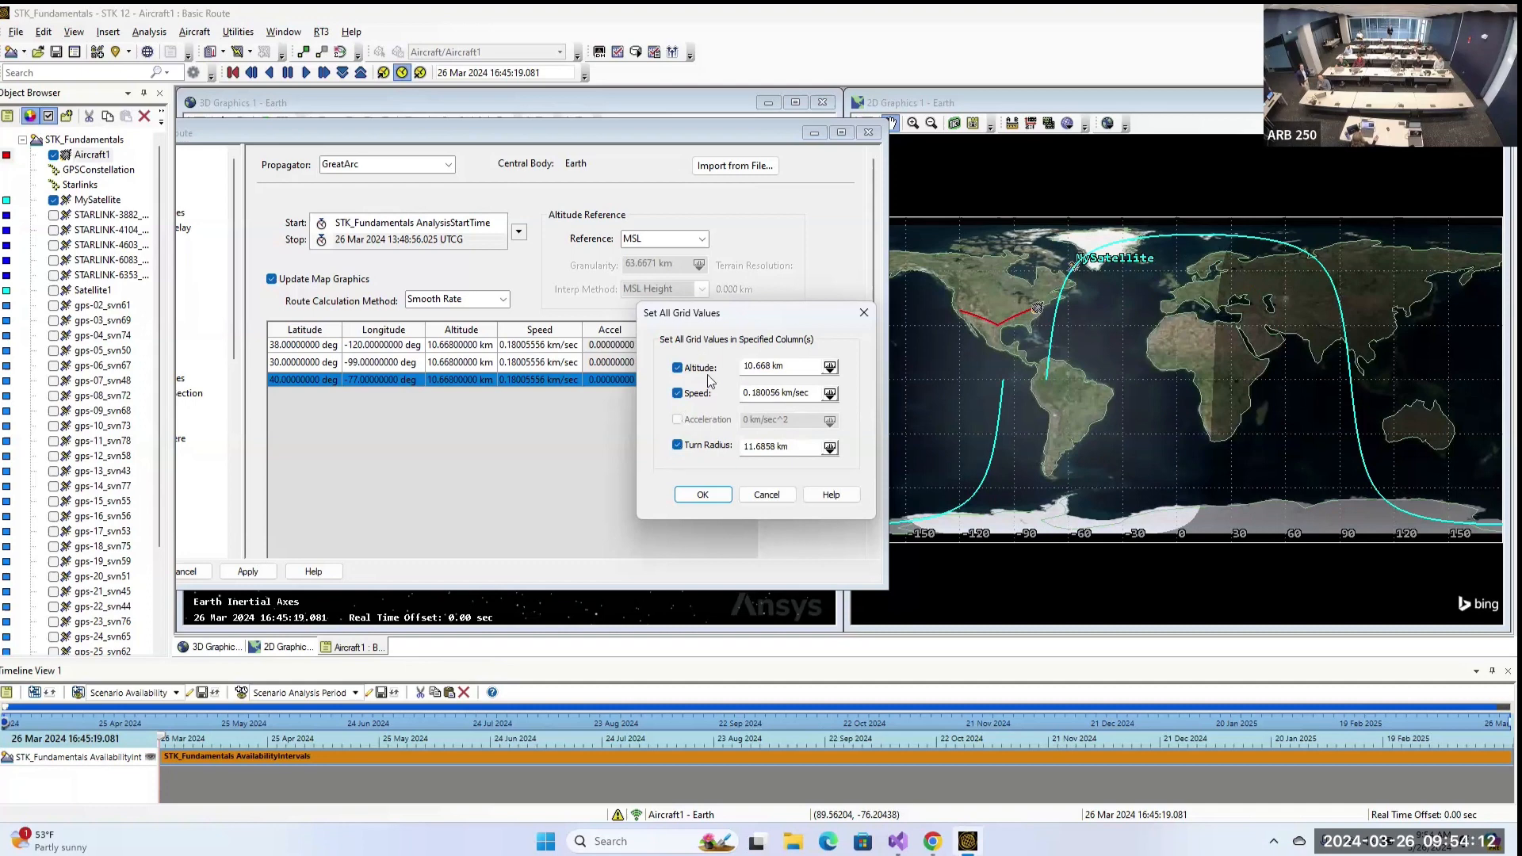
{"action": "left_click_drag", "start_coordinate": [791, 366], "coordinate": [712, 367]}
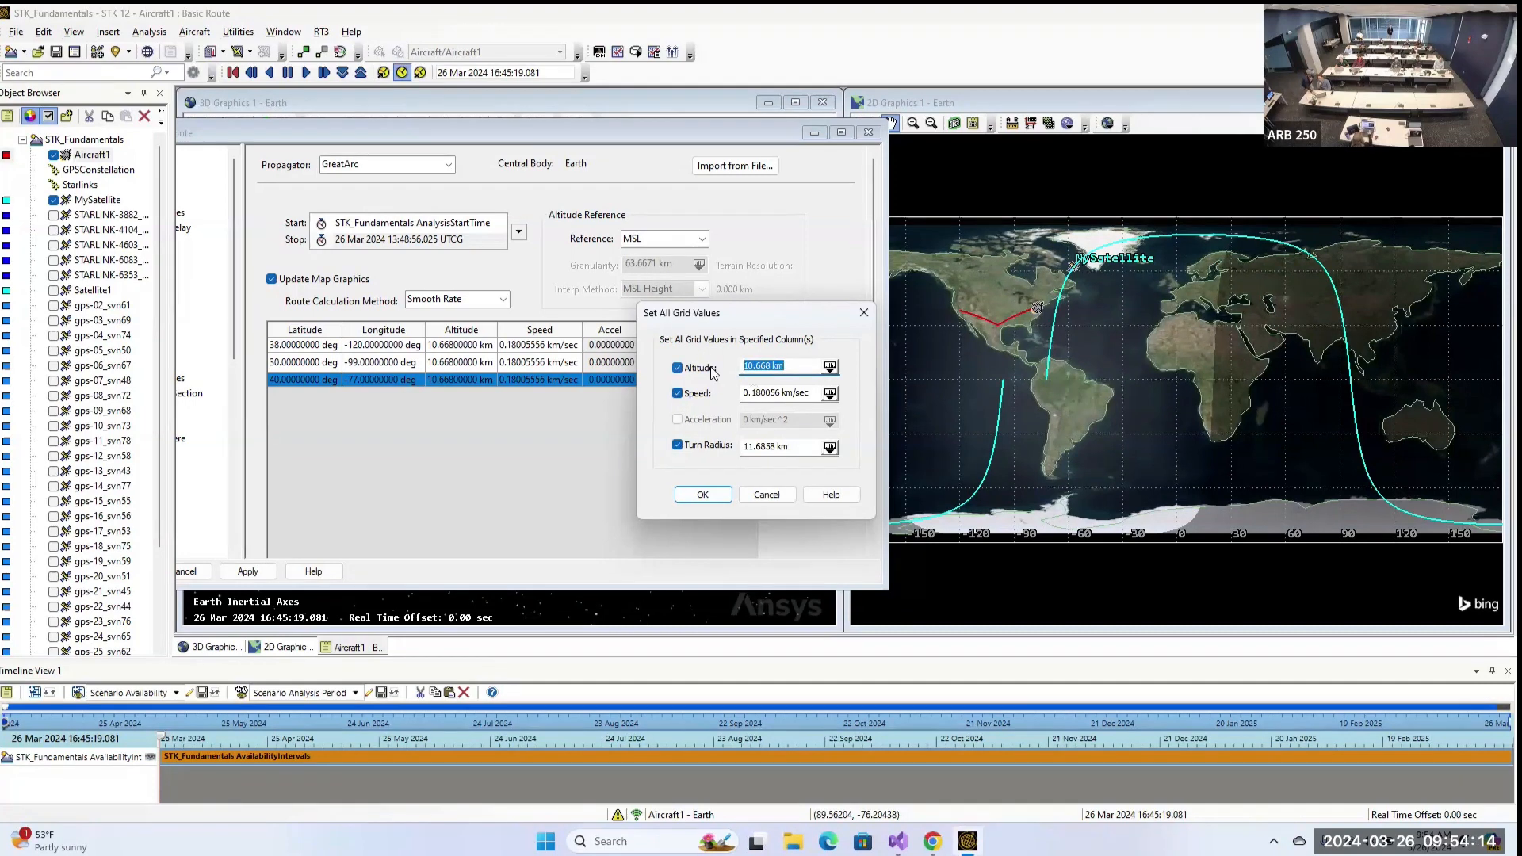
{"action": "type", "text": "45000"}
Enter a speed of 450 km/sec for all waypoints and switch its display unit to nm/sec.
{"action": "left_click_drag", "start_coordinate": [802, 393], "coordinate": [731, 397]}
{"action": "type", "text": "4"}
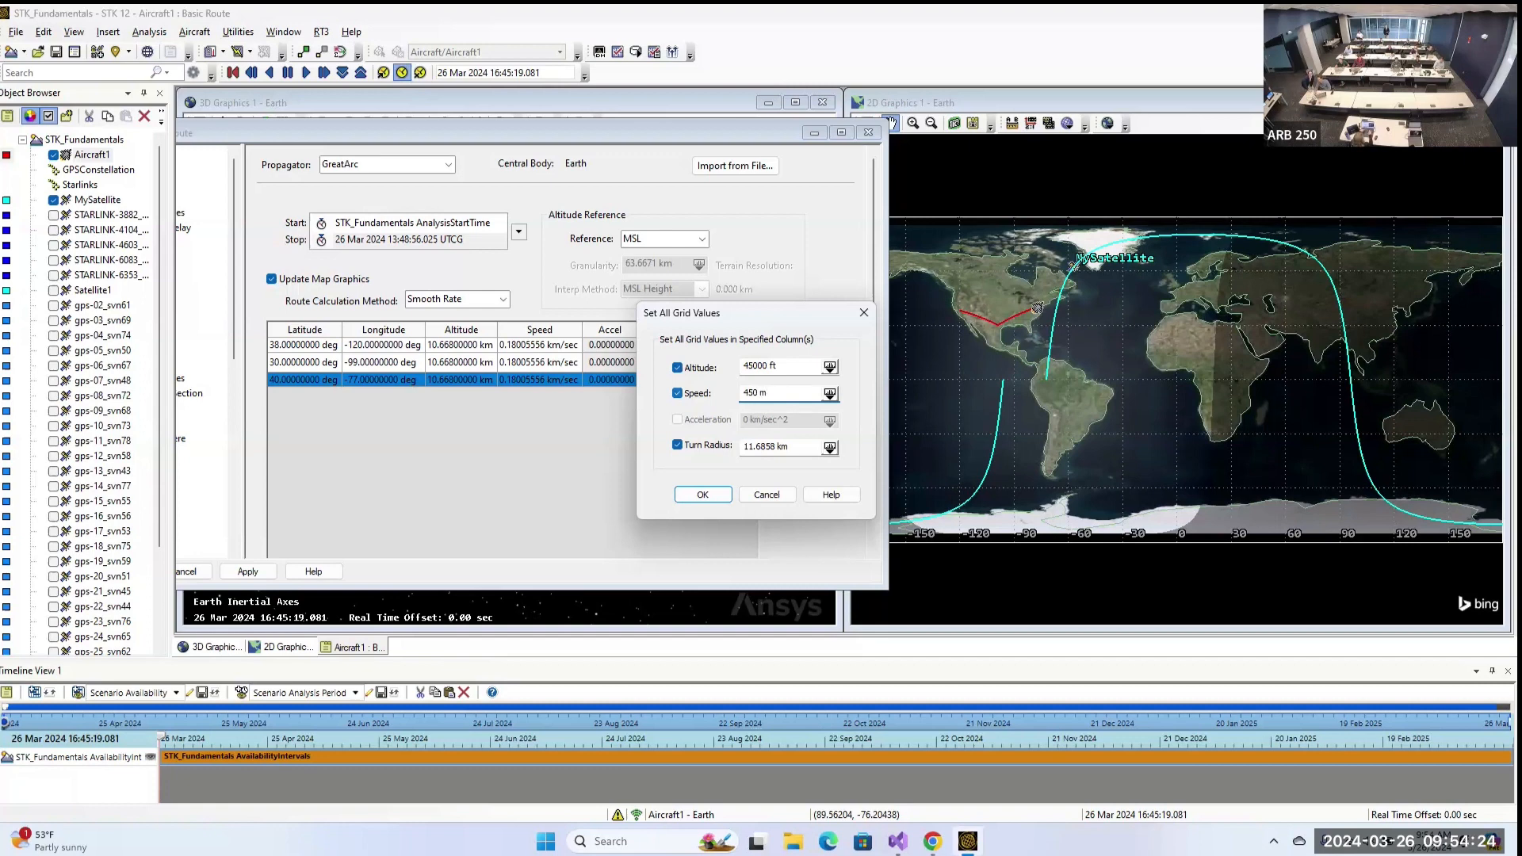
{"action": "type", "text": "50"}
{"action": "type", "text": " m"}
{"action": "key", "text": "BackSpace"}
{"action": "type", "text": "nm"}
{"action": "key", "text": "BackSpace"}
{"action": "key", "text": "BackSpace"}
{"action": "left_click", "coordinate": [829, 393]}
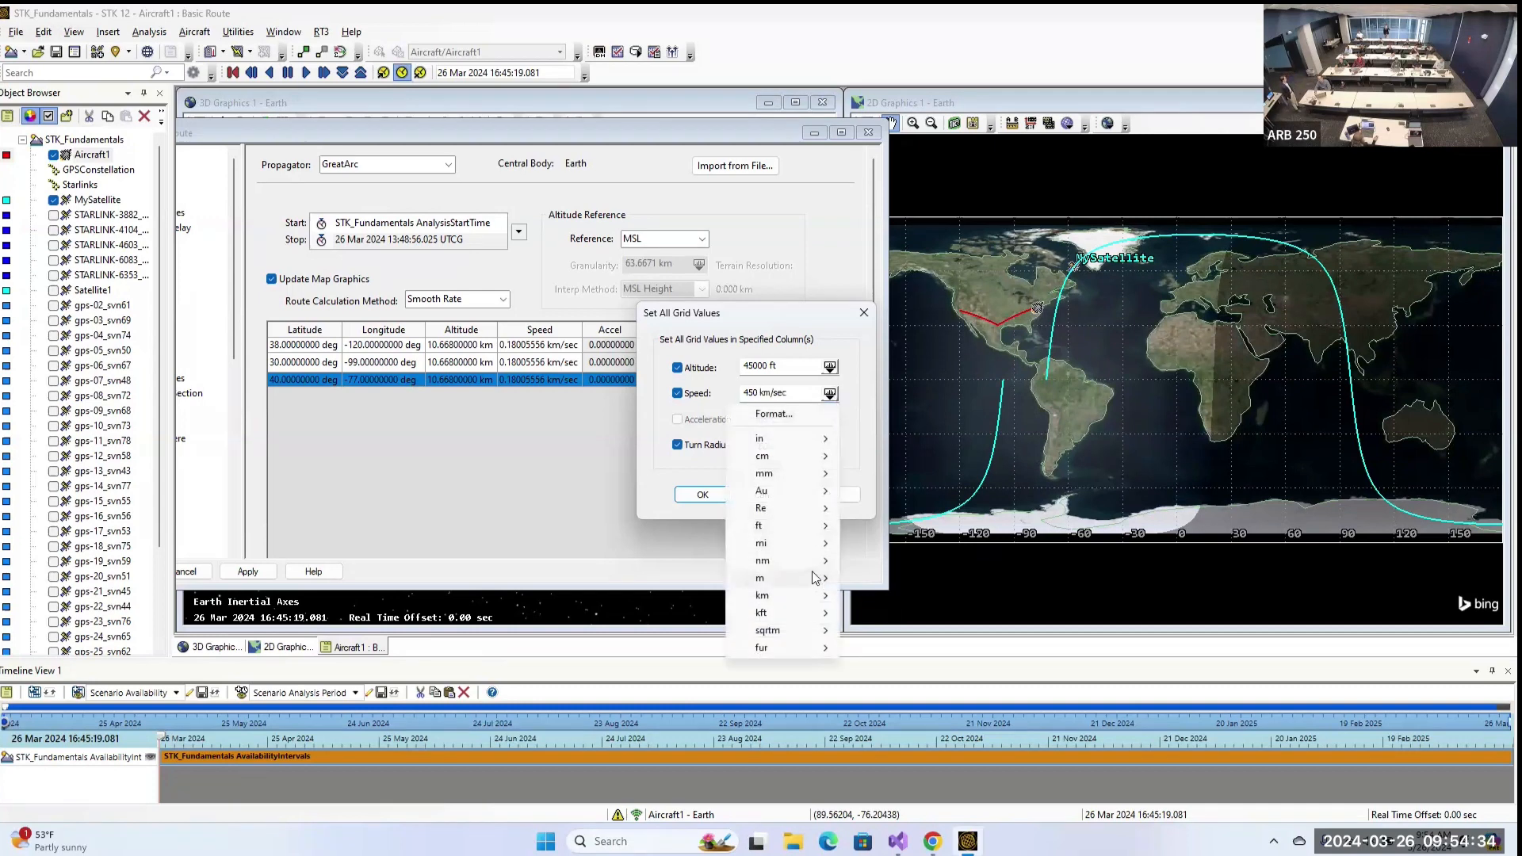
{"action": "mouse_move", "coordinate": [815, 571]}
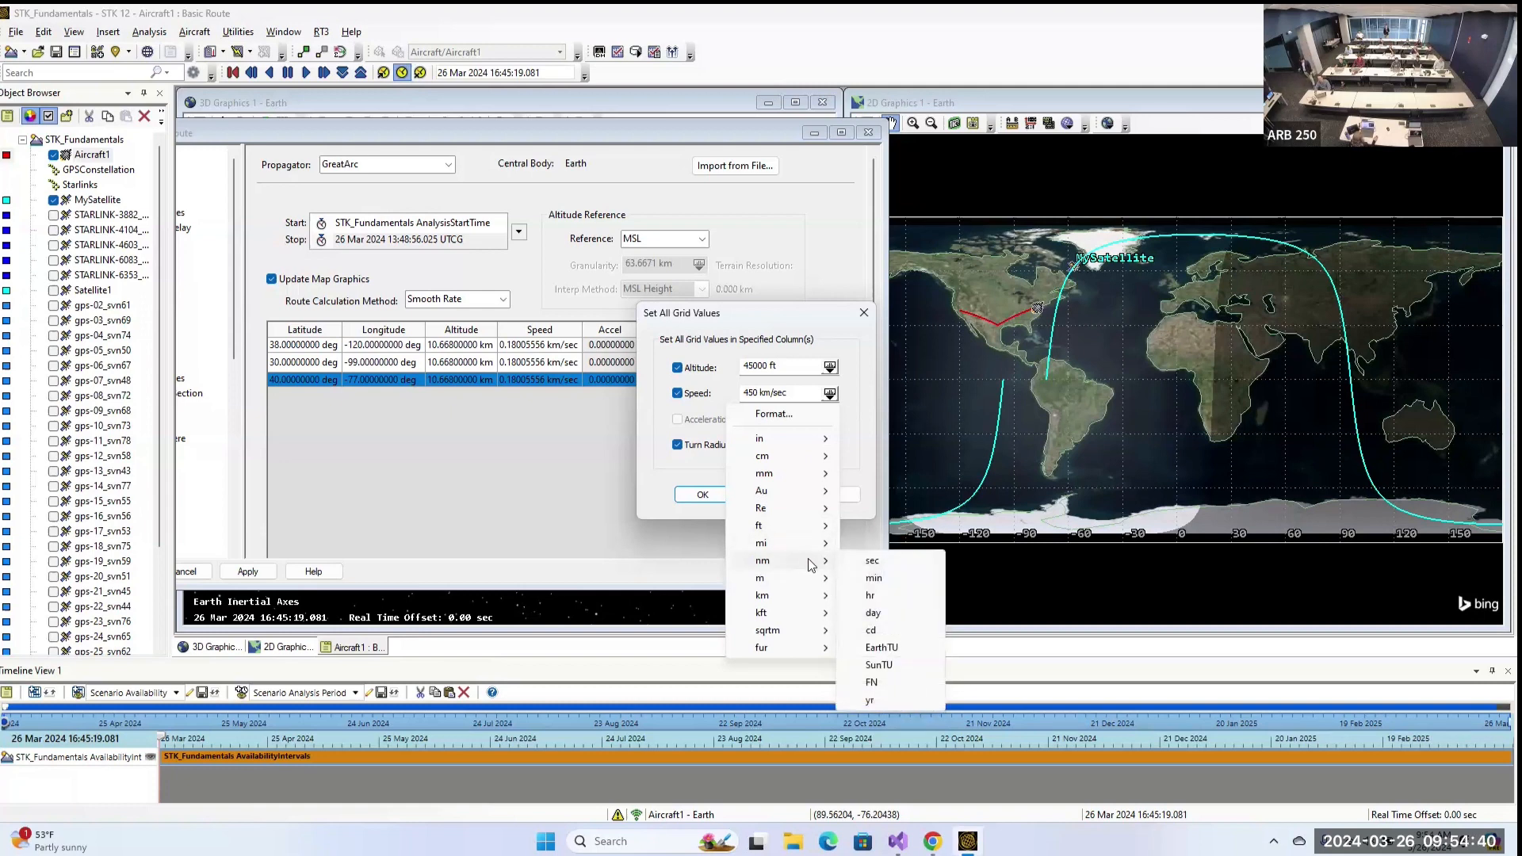
{"action": "left_click", "coordinate": [865, 563]}
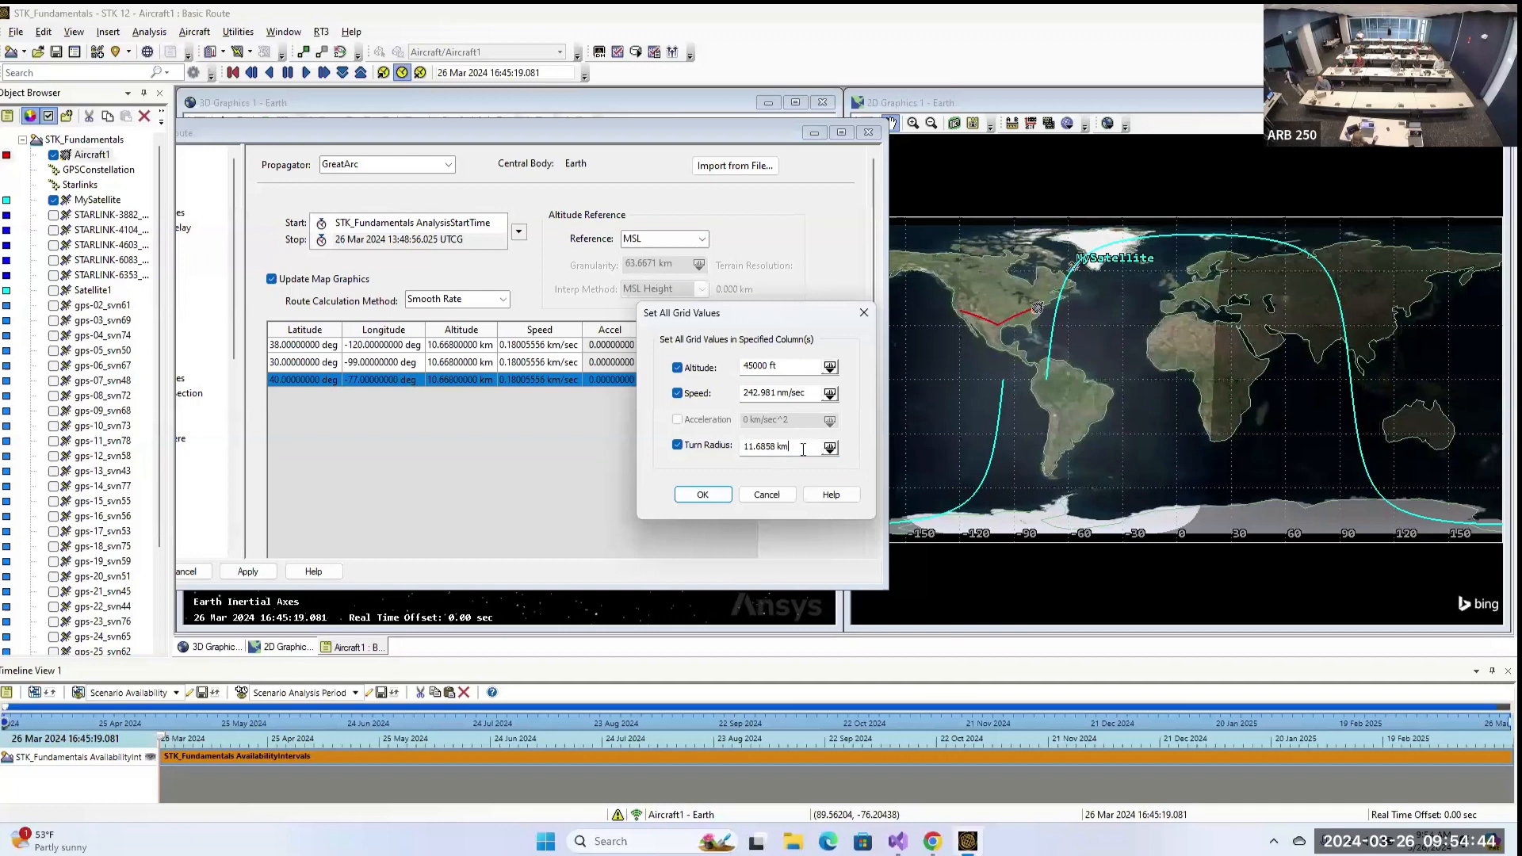
Enter a turn radius of 3 km and apply the set-all values to every waypoint.
{"action": "left_click_drag", "start_coordinate": [792, 446], "coordinate": [734, 452]}
{"action": "type", "text": "3 km"}
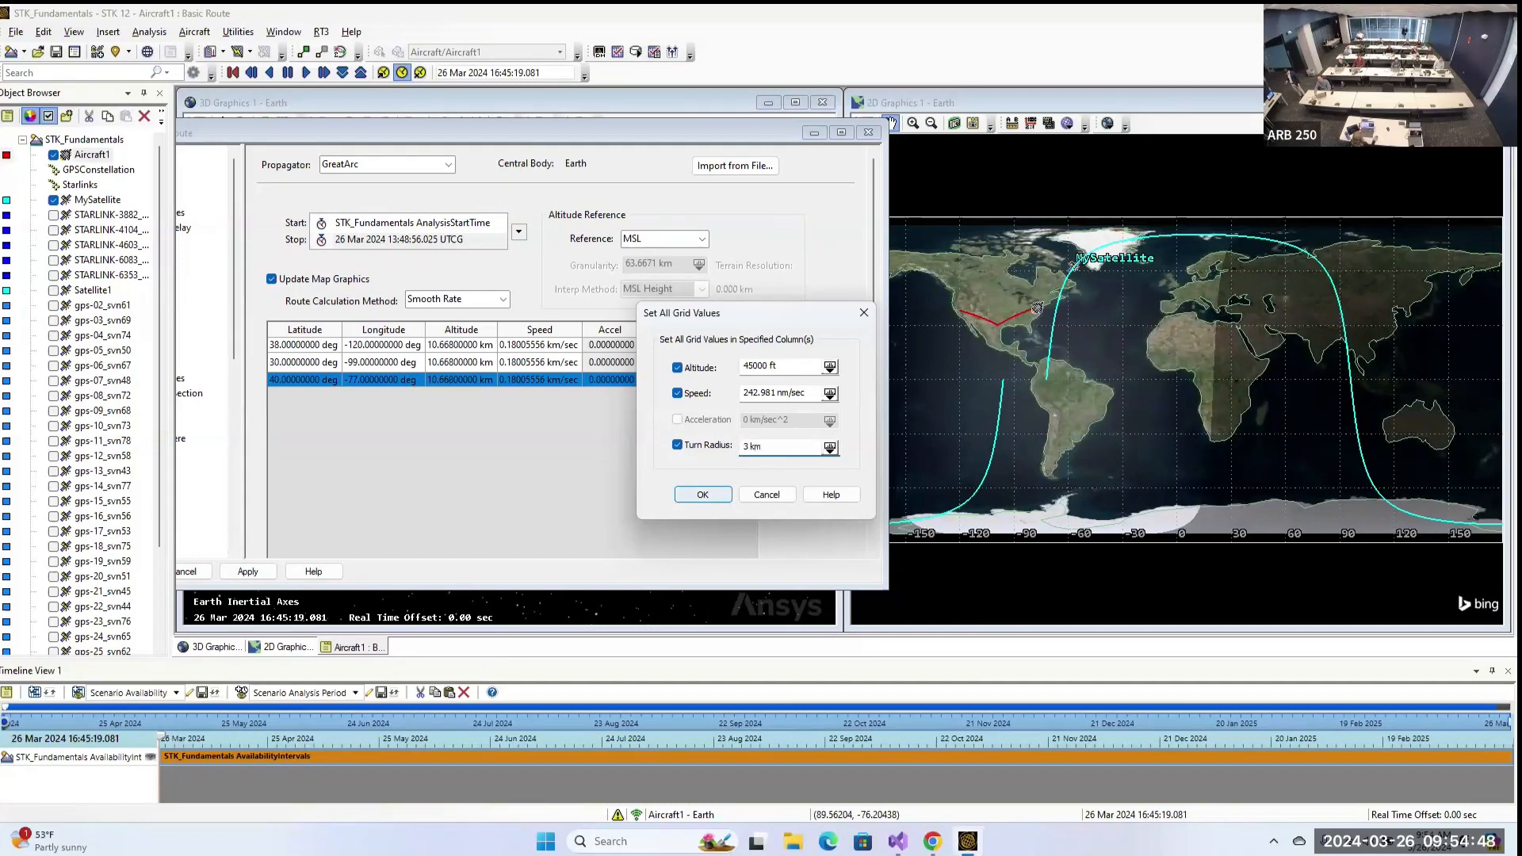
{"action": "left_click", "coordinate": [703, 495]}
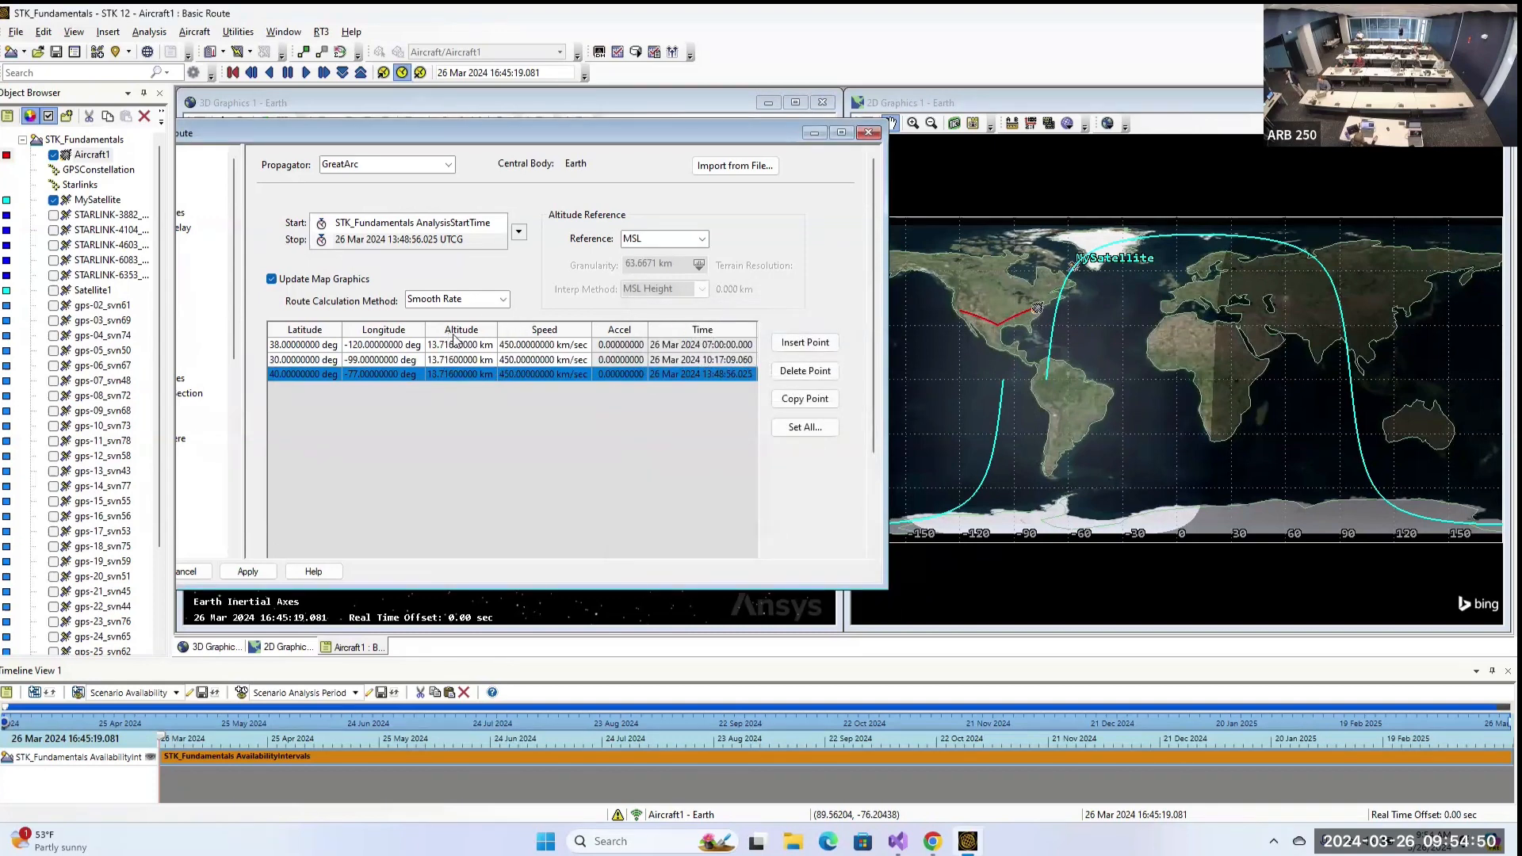
Set the altitude of the first Aircraft1 waypoint to 10000 ft.
{"action": "left_click", "coordinate": [476, 345]}
{"action": "left_click", "coordinate": [478, 345]}
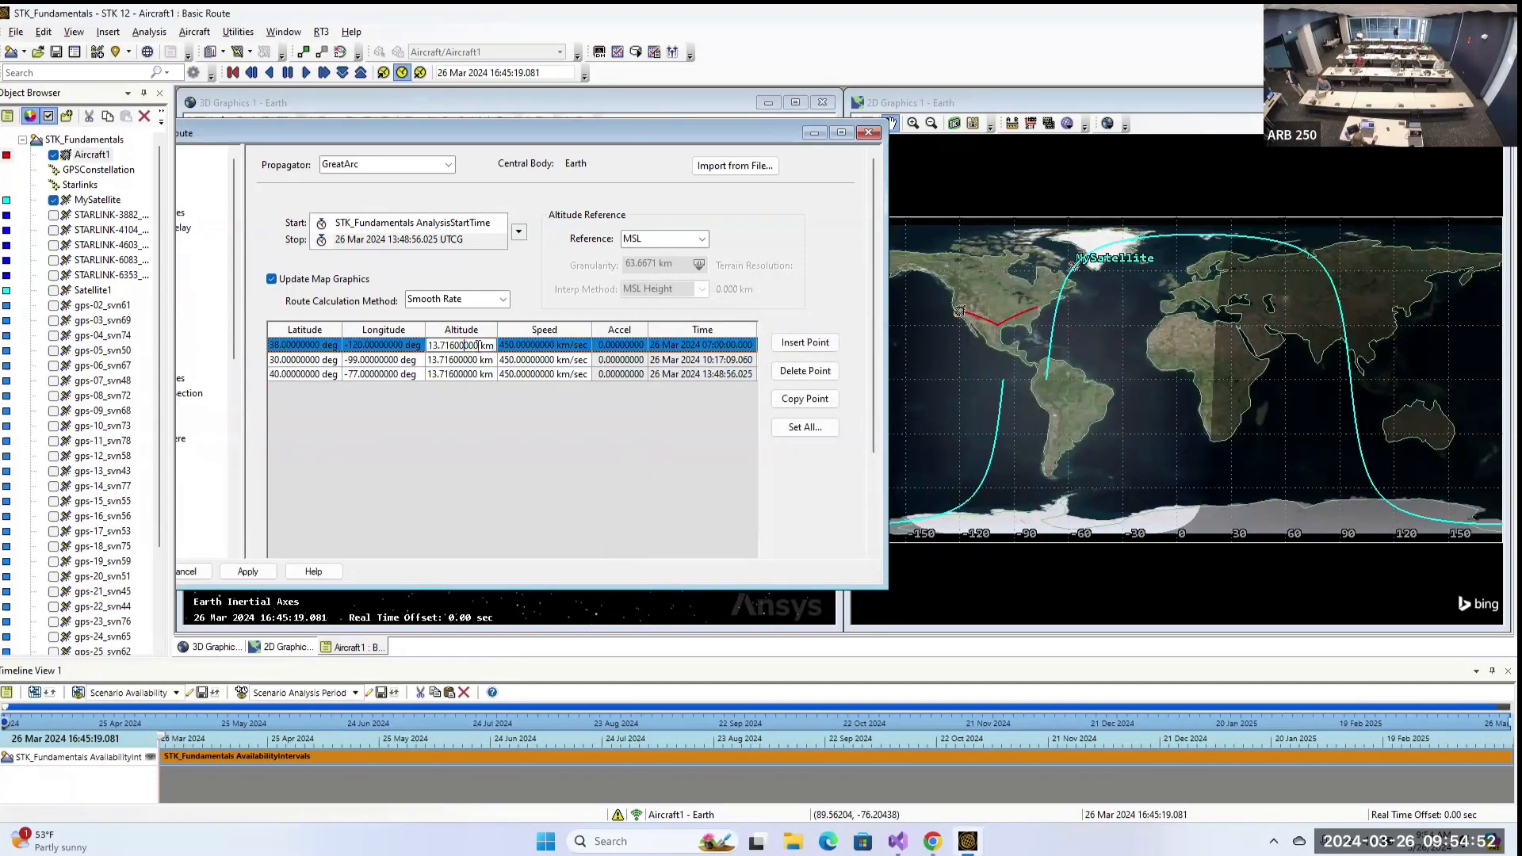
{"action": "left_click_drag", "start_coordinate": [492, 344], "coordinate": [422, 347]}
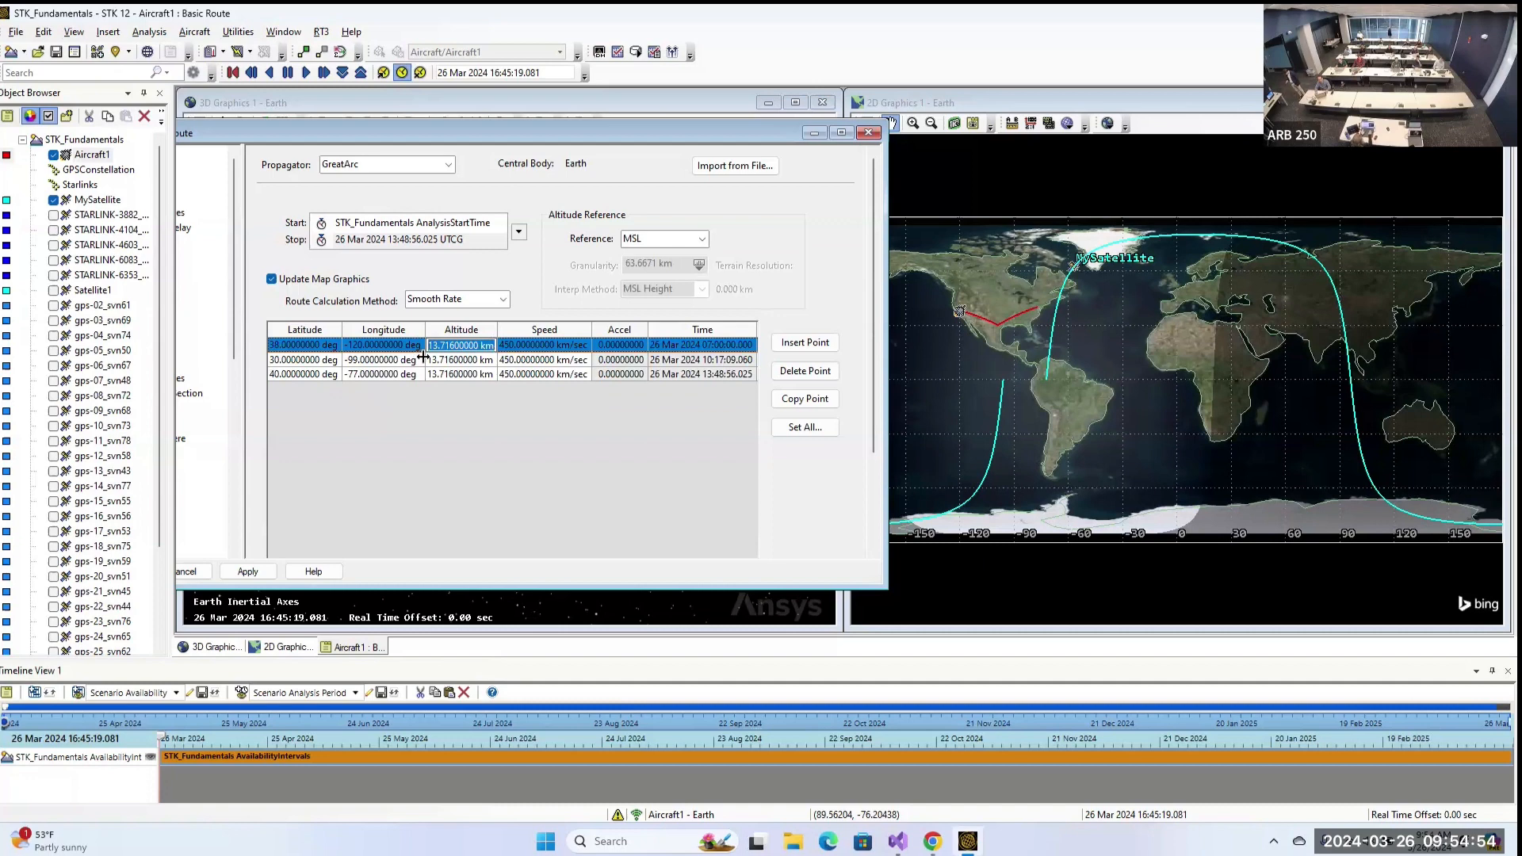
{"action": "type", "text": "10000"}
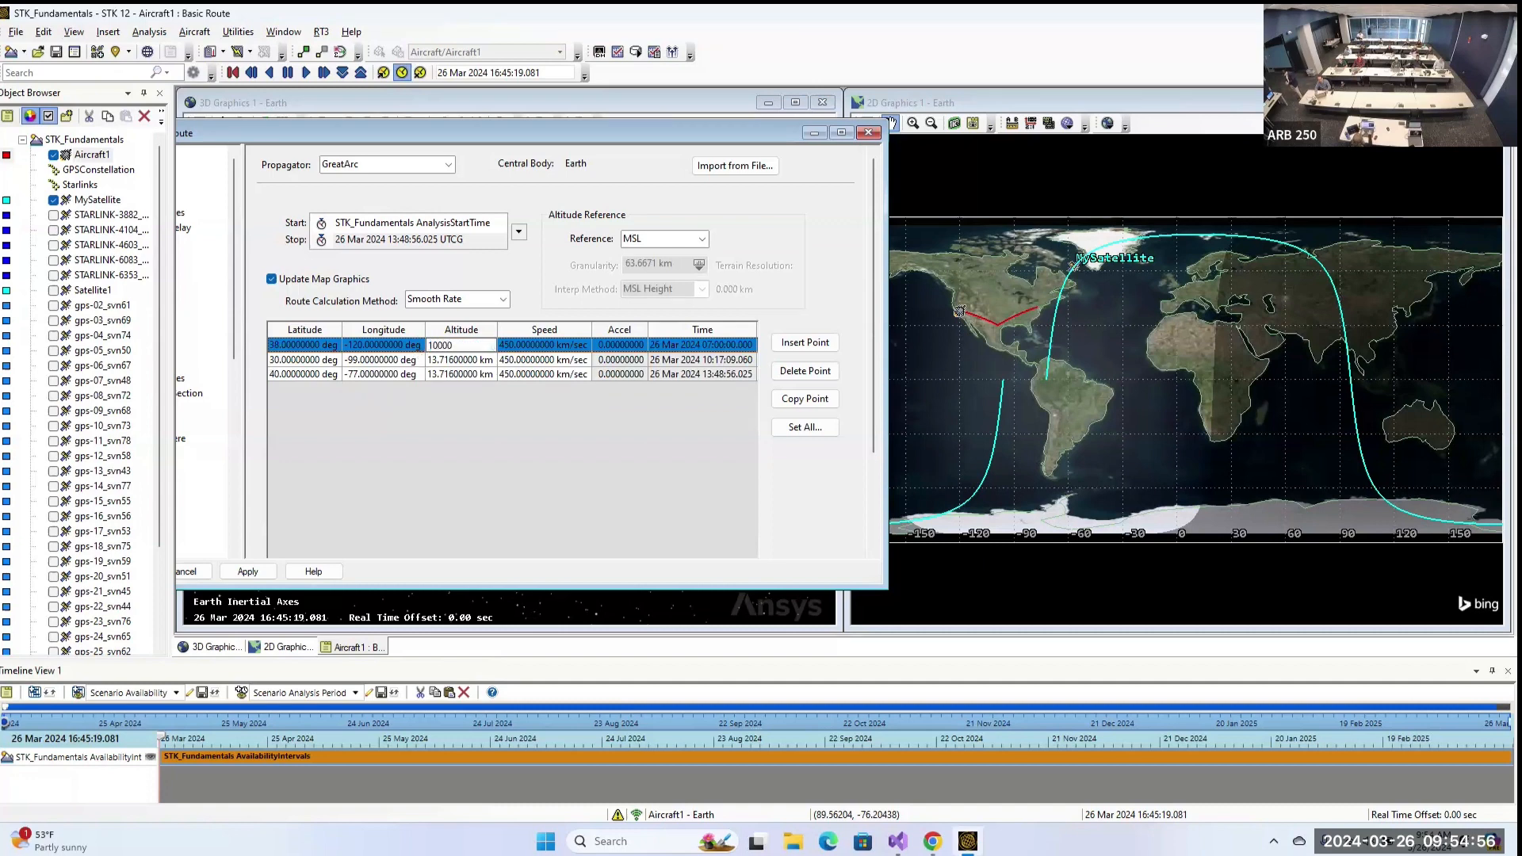
{"action": "key", "text": "Return"}
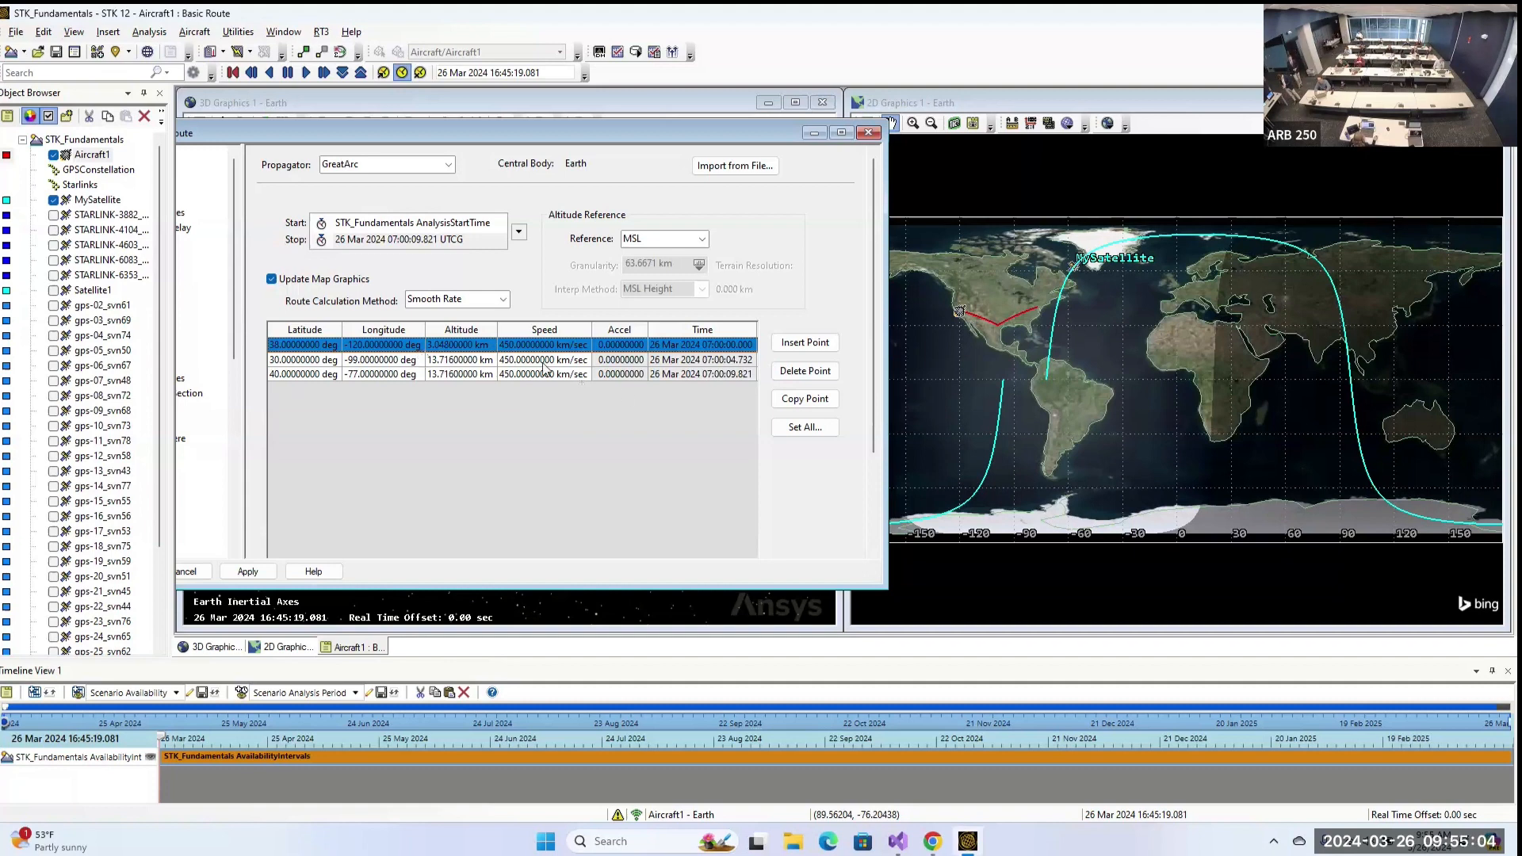
Set the altitude of all Aircraft1 route waypoints to 45000 ft.
{"action": "left_click", "coordinate": [484, 347]}
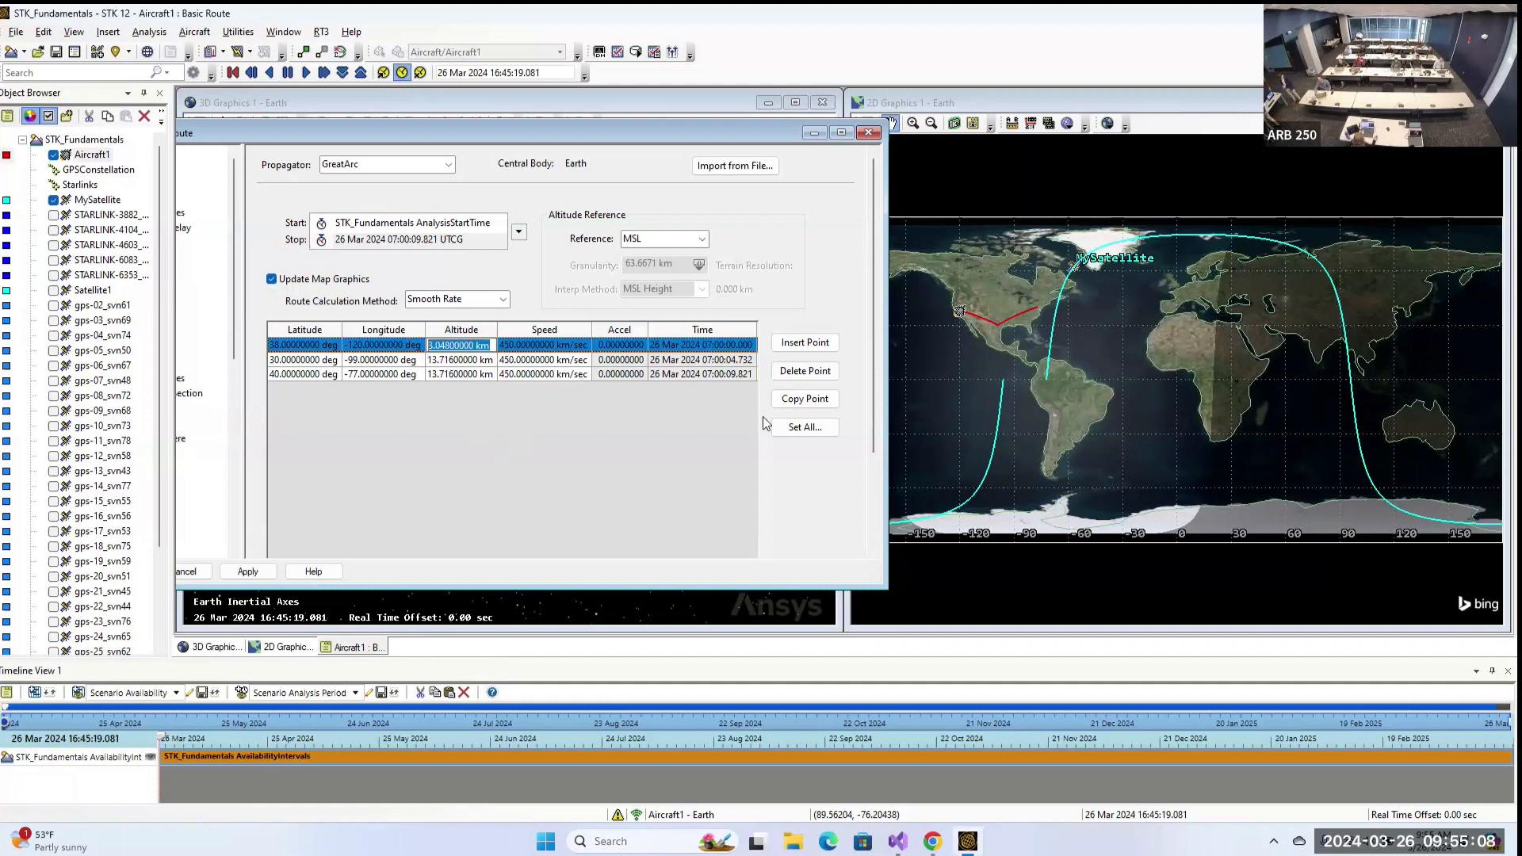
{"action": "left_click", "coordinate": [789, 426]}
{"action": "left_click", "coordinate": [714, 367]}
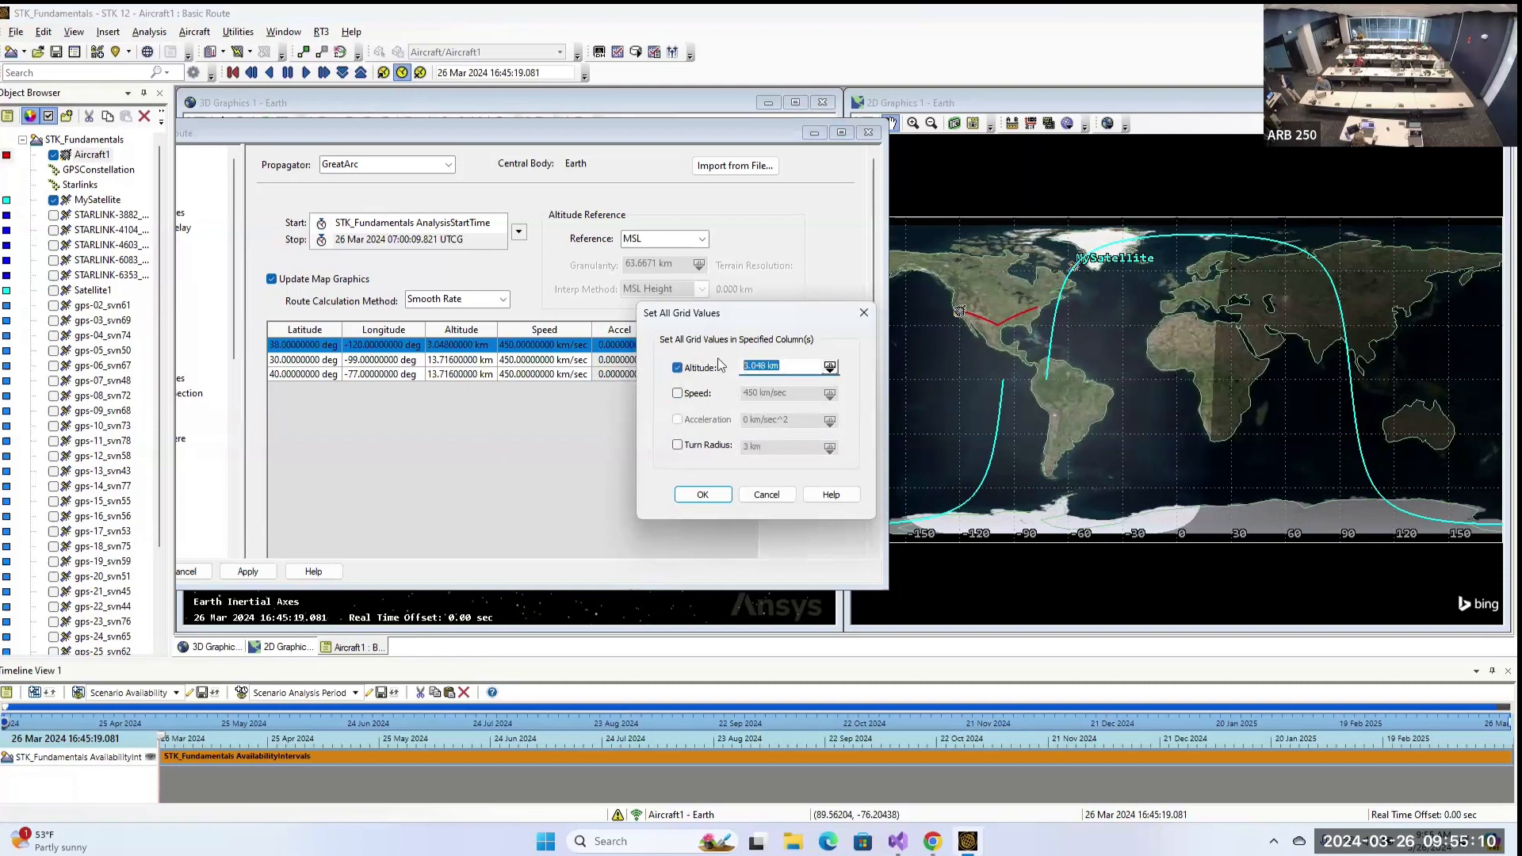
{"action": "type", "text": "45000 f"}
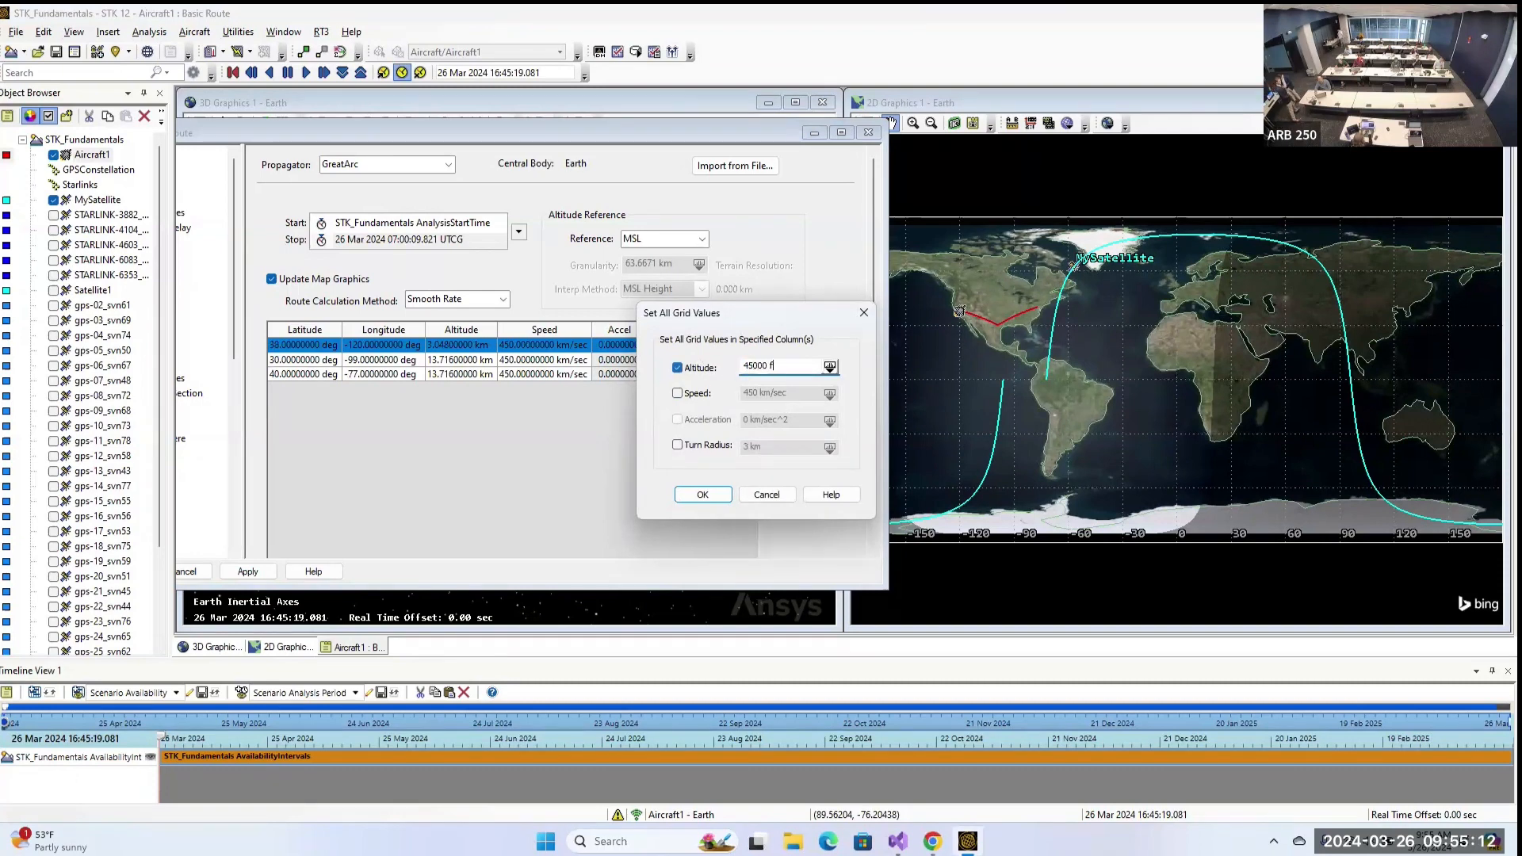
{"action": "type", "text": "t"}
{"action": "key", "text": "Return"}
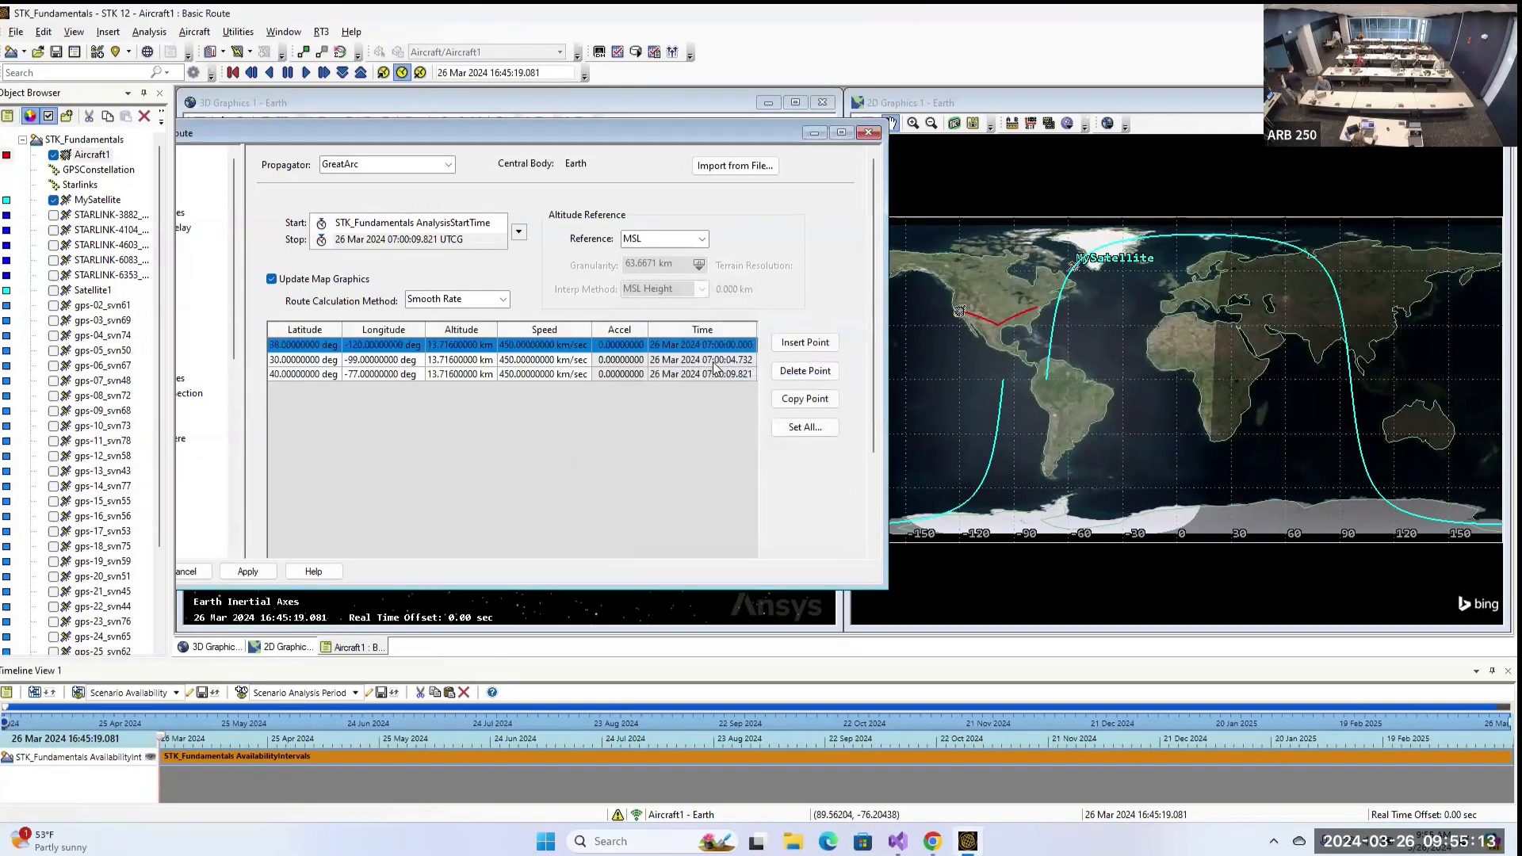
Set the speed of all Aircraft1 waypoints to 450 mi/hr and apply the route change.
{"action": "left_click", "coordinate": [806, 428]}
{"action": "left_click", "coordinate": [678, 393]}
{"action": "left_click_drag", "start_coordinate": [788, 393], "coordinate": [764, 400]}
{"action": "type", "text": "mi/hr"}
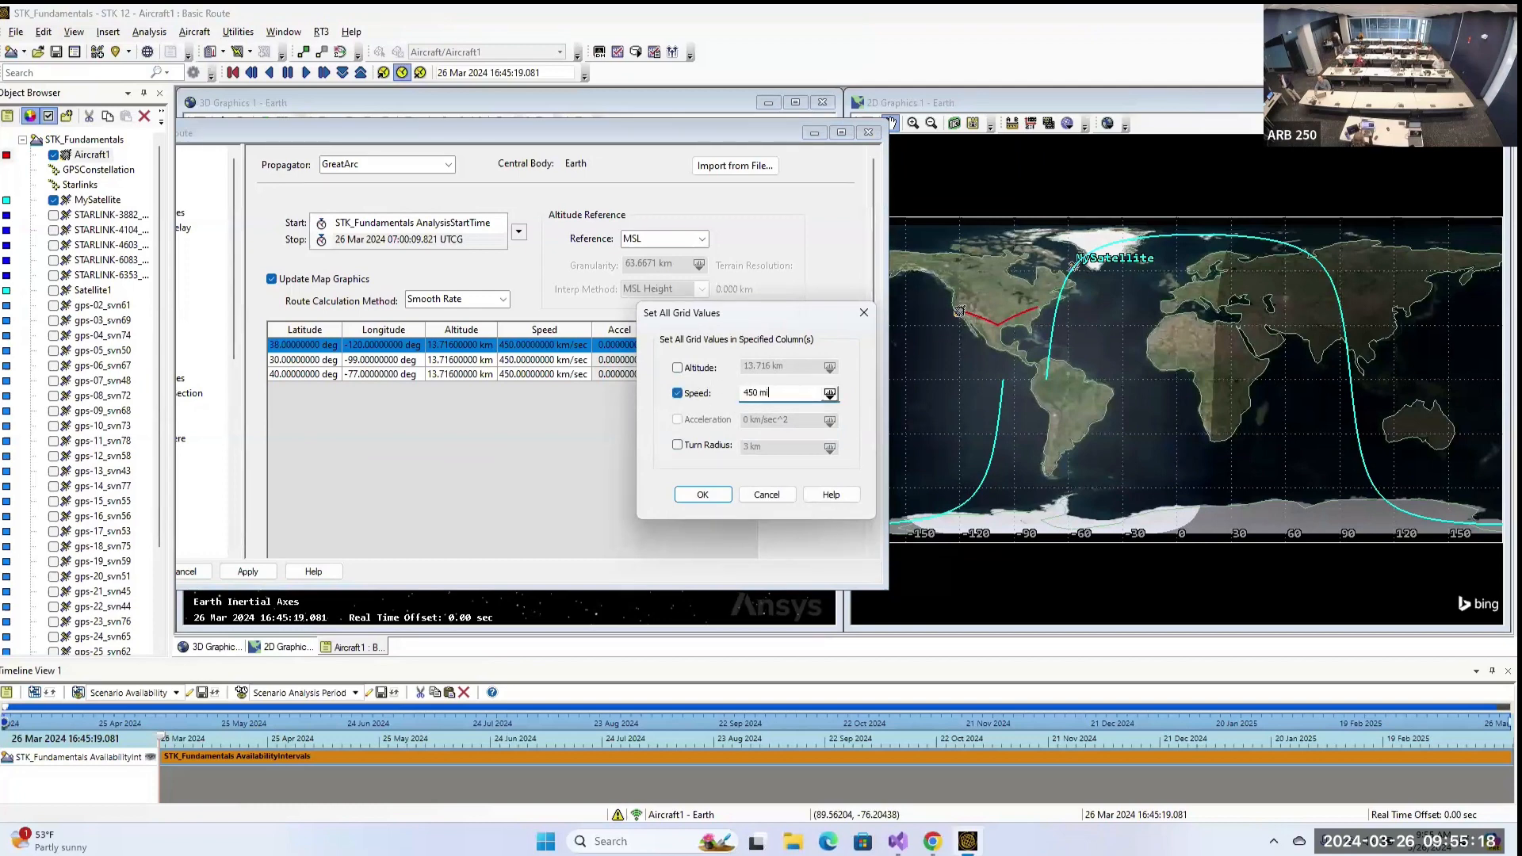
{"action": "left_click", "coordinate": [704, 497]}
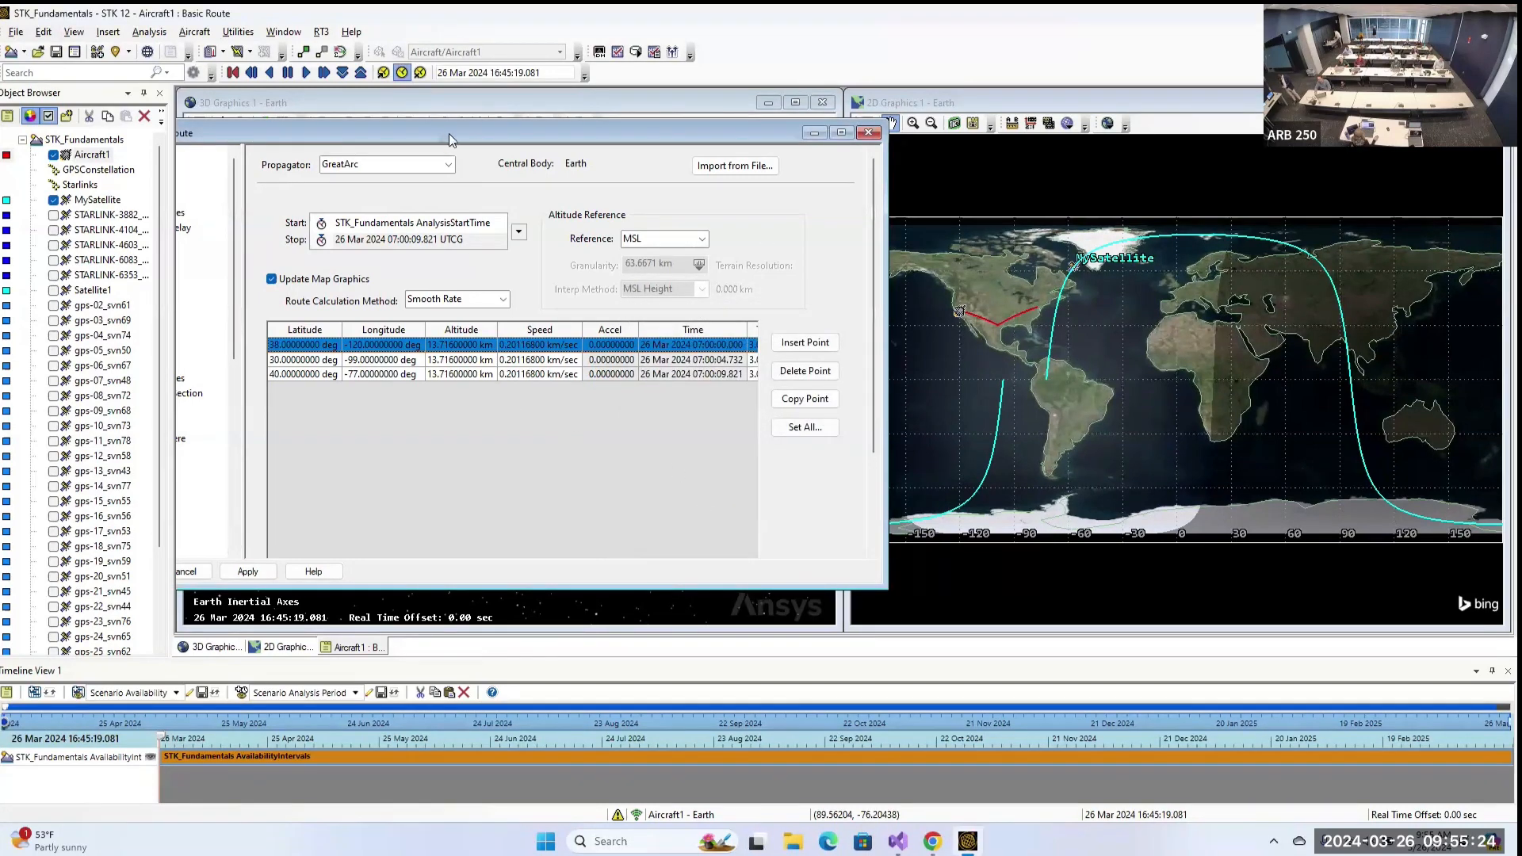
{"action": "left_click_drag", "start_coordinate": [458, 138], "coordinate": [663, 138]}
{"action": "left_click", "coordinate": [452, 571]}
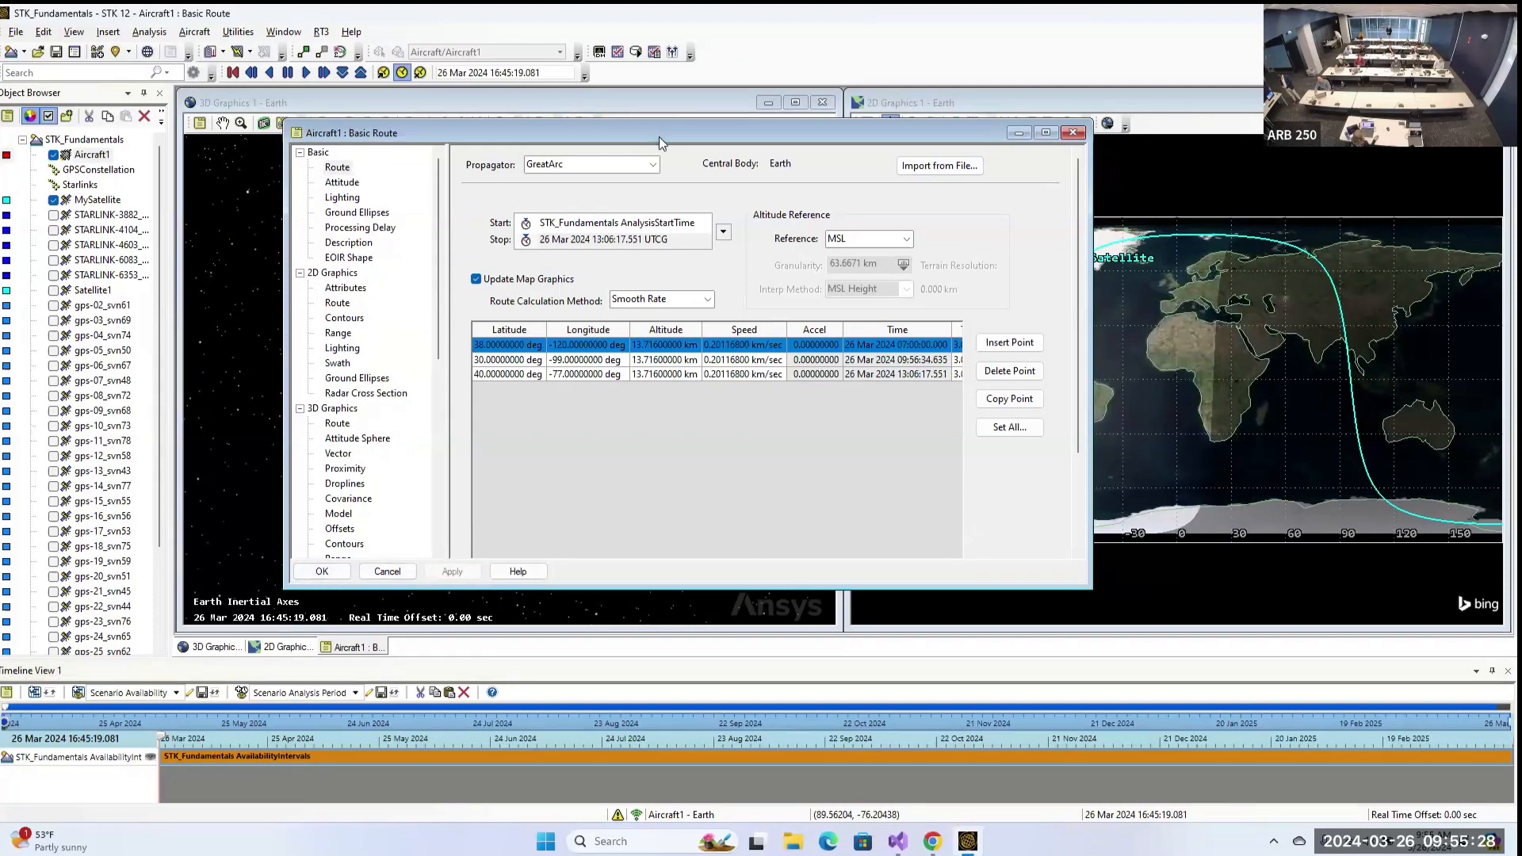
Move the route properties aside, zoom the 3D view to Aircraft1 and reset the animation.
{"action": "left_click_drag", "start_coordinate": [659, 136], "coordinate": [1194, 122]}
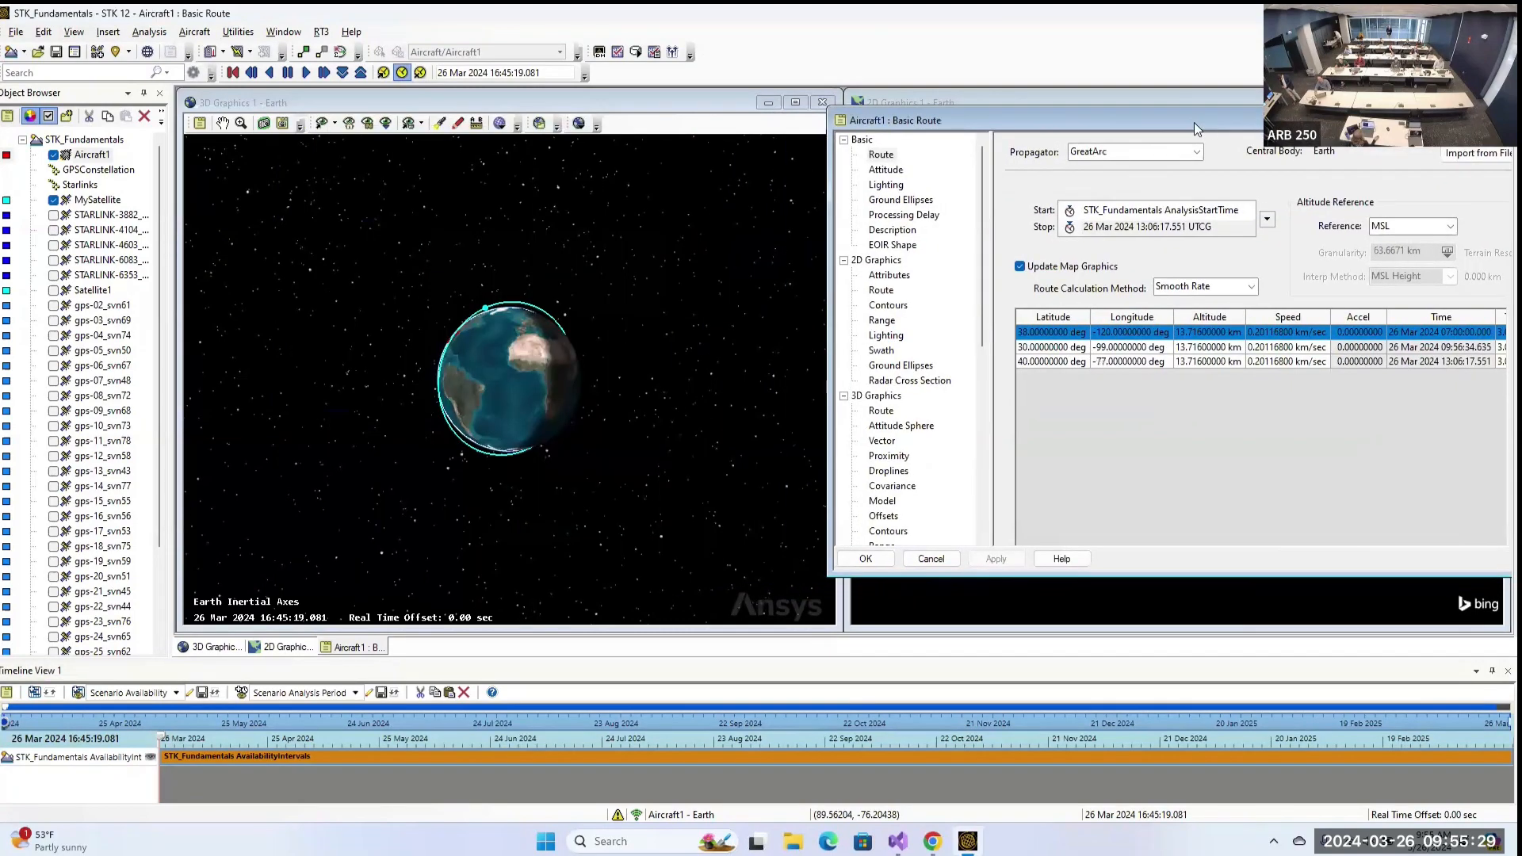
{"action": "right_click", "coordinate": [92, 156]}
{"action": "left_click", "coordinate": [151, 188]}
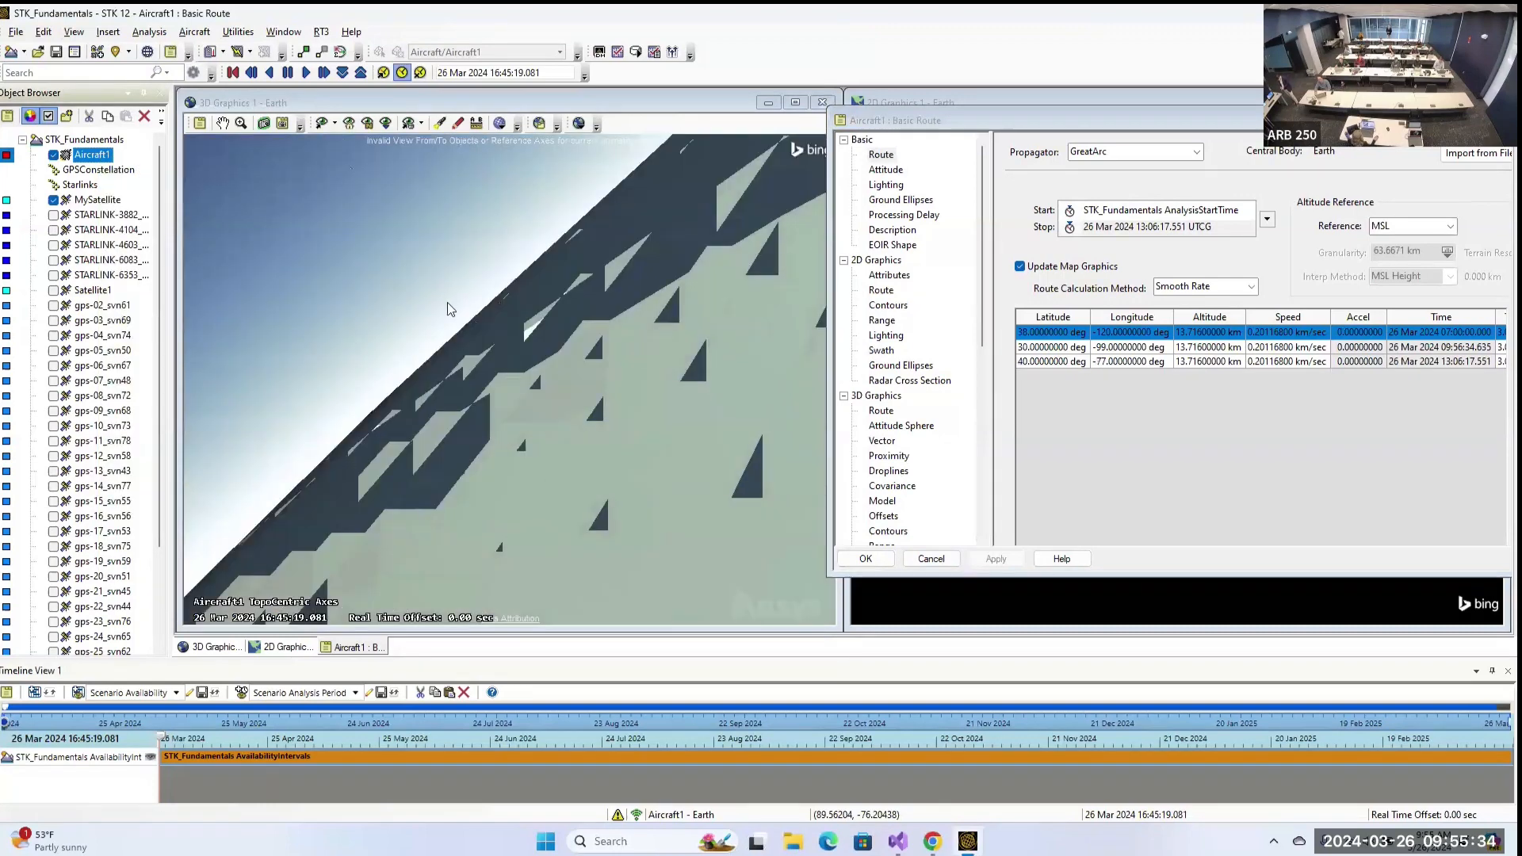
{"action": "left_click", "coordinate": [233, 73]}
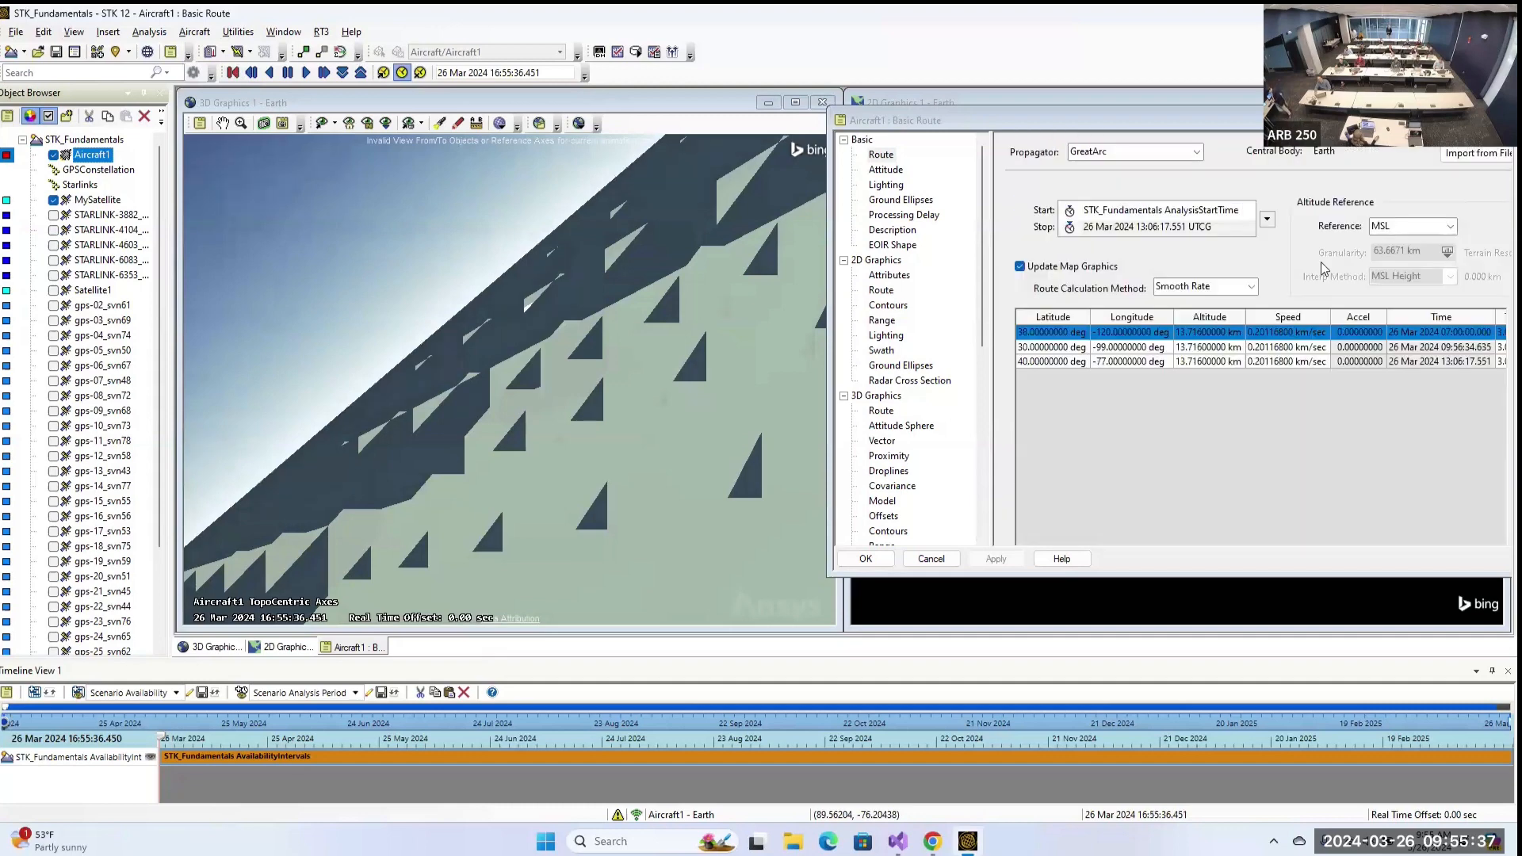
Enter 450 as the speed for all waypoints, switch its unit to nm/hr, and accept the route properties.
{"action": "left_click_drag", "start_coordinate": [1205, 120], "coordinate": [709, 160]}
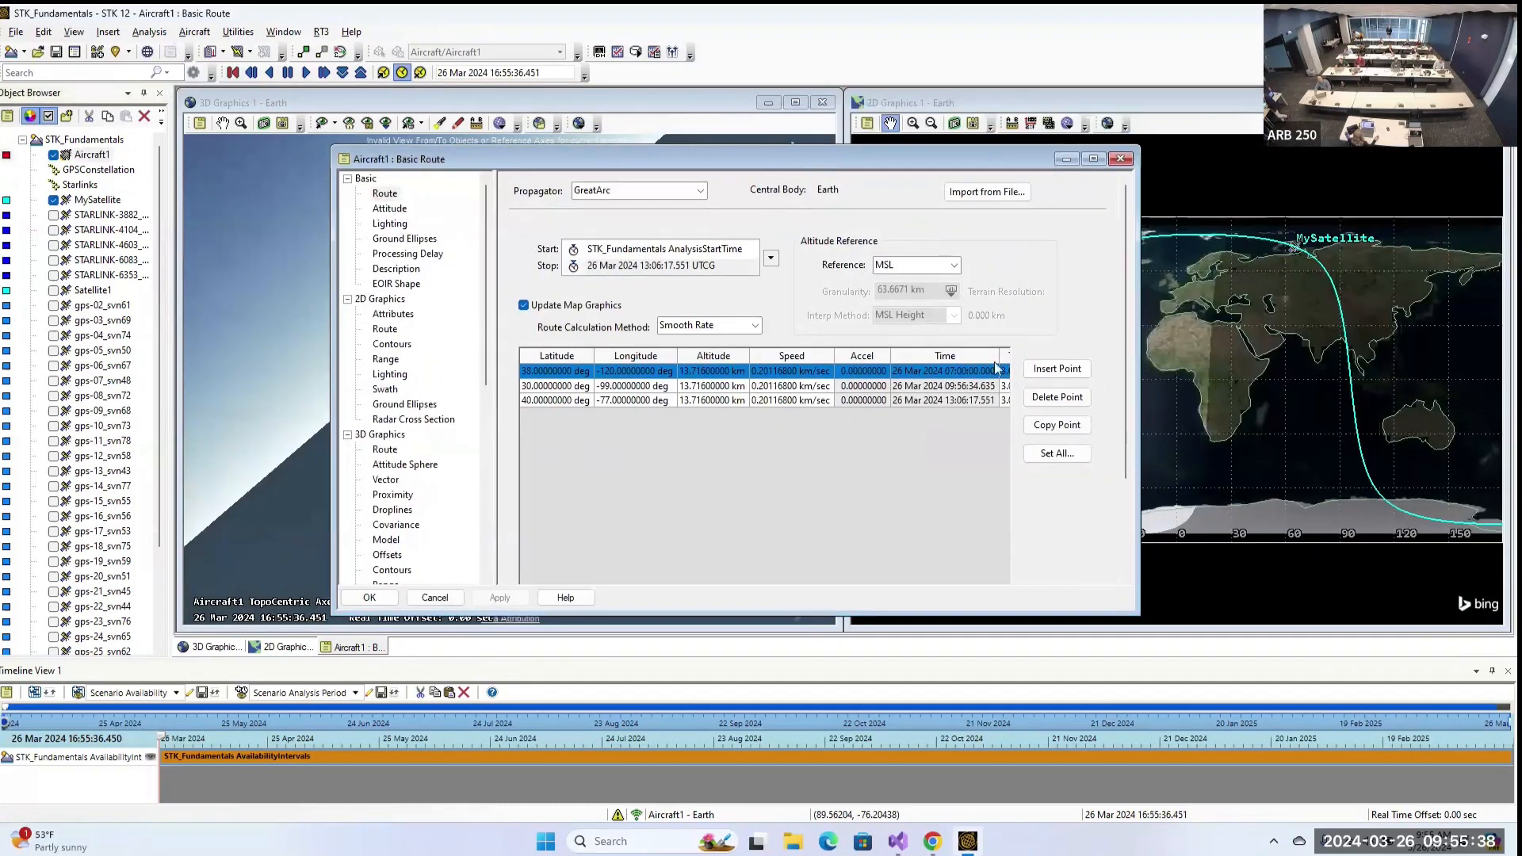
{"action": "left_click", "coordinate": [1047, 452]}
{"action": "left_click", "coordinate": [678, 393]}
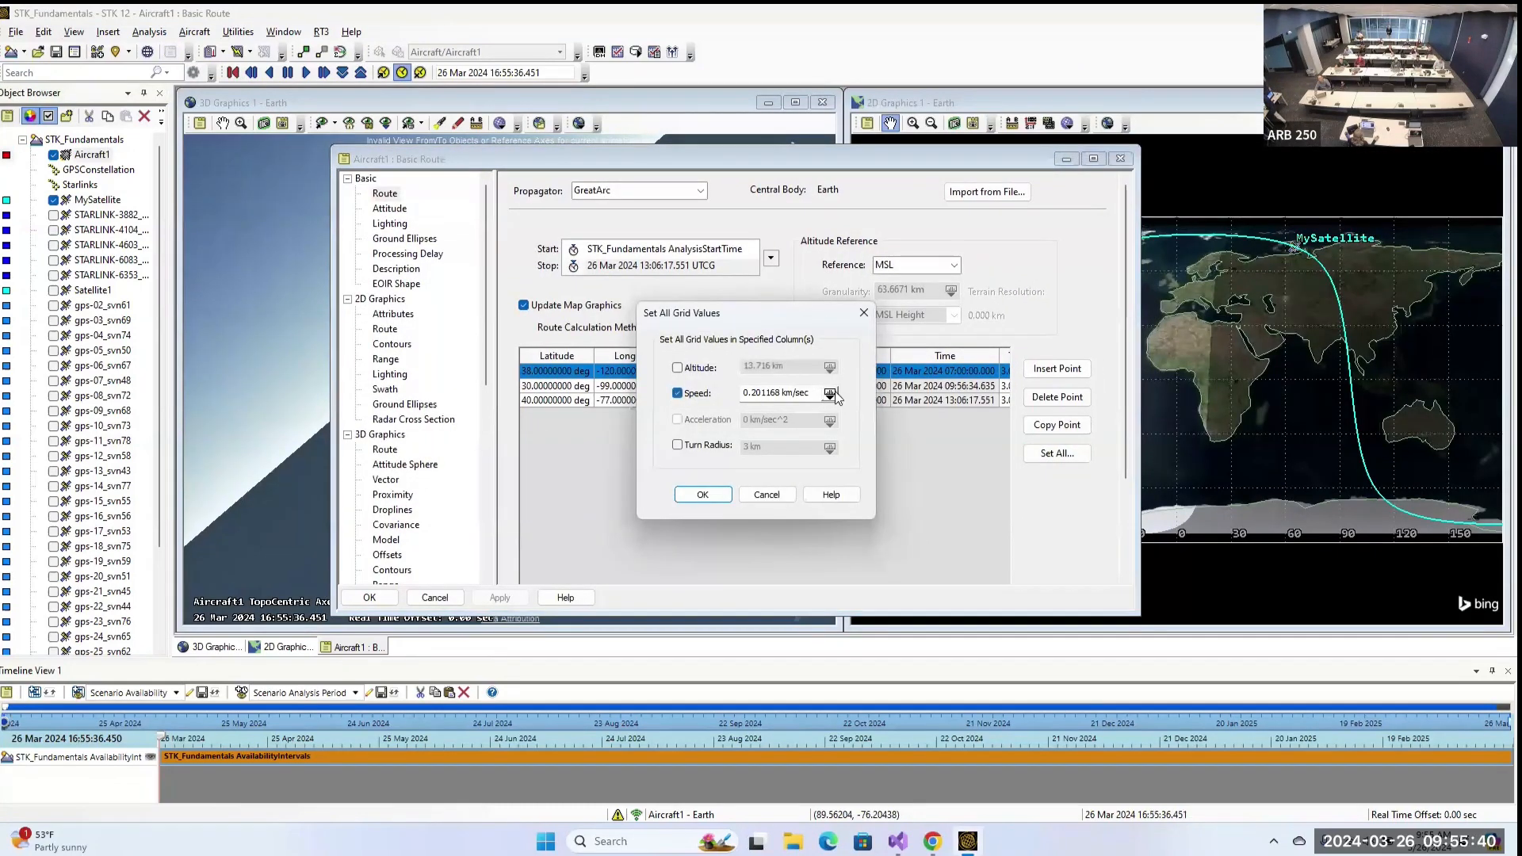
{"action": "type", "text": "450"}
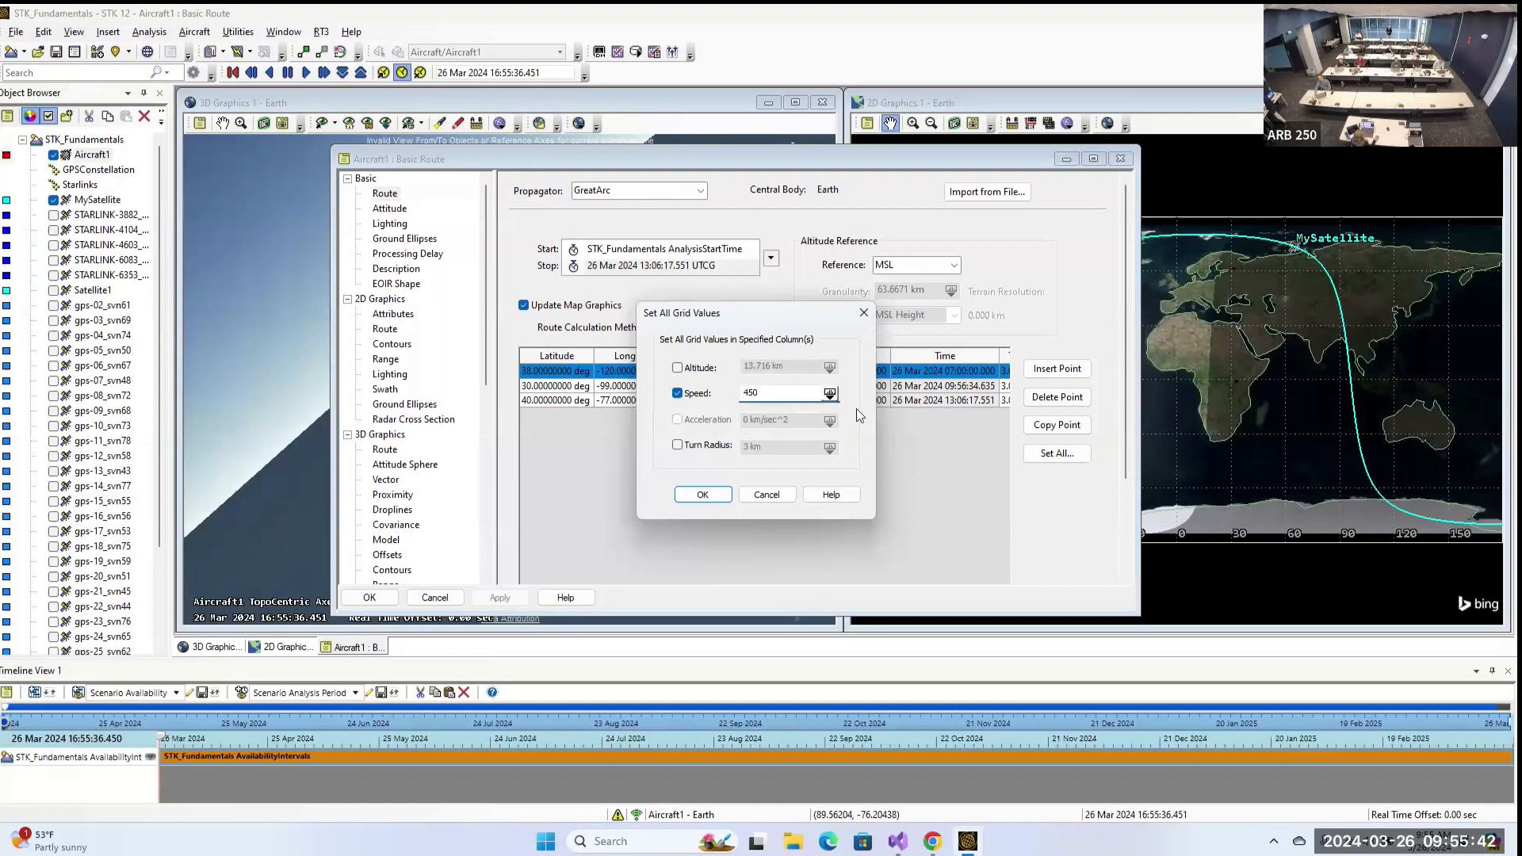
{"action": "left_click", "coordinate": [829, 393]}
{"action": "mouse_move", "coordinate": [813, 565]}
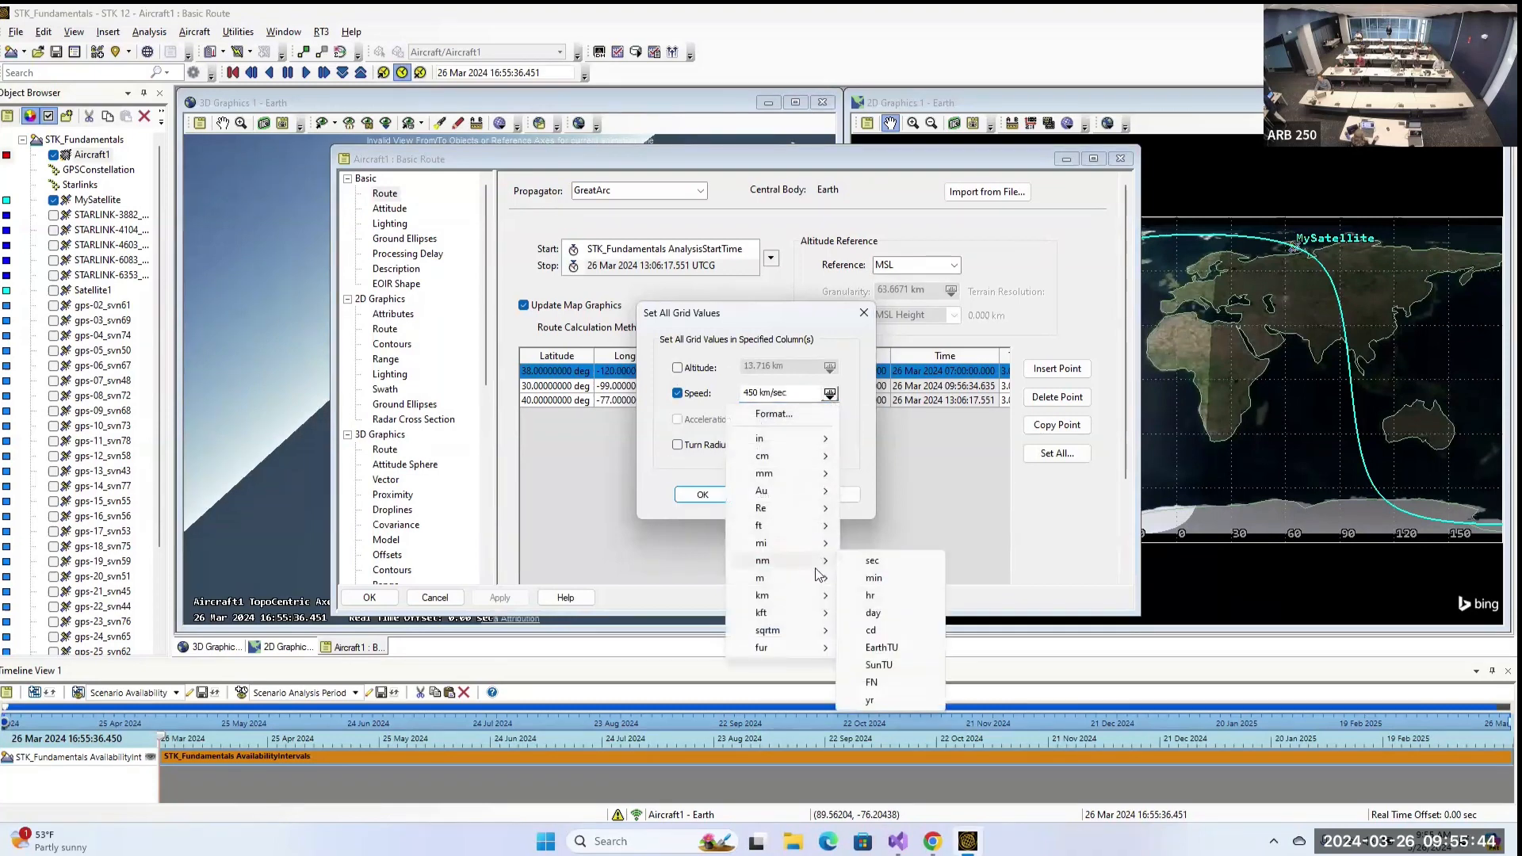
{"action": "left_click", "coordinate": [871, 594]}
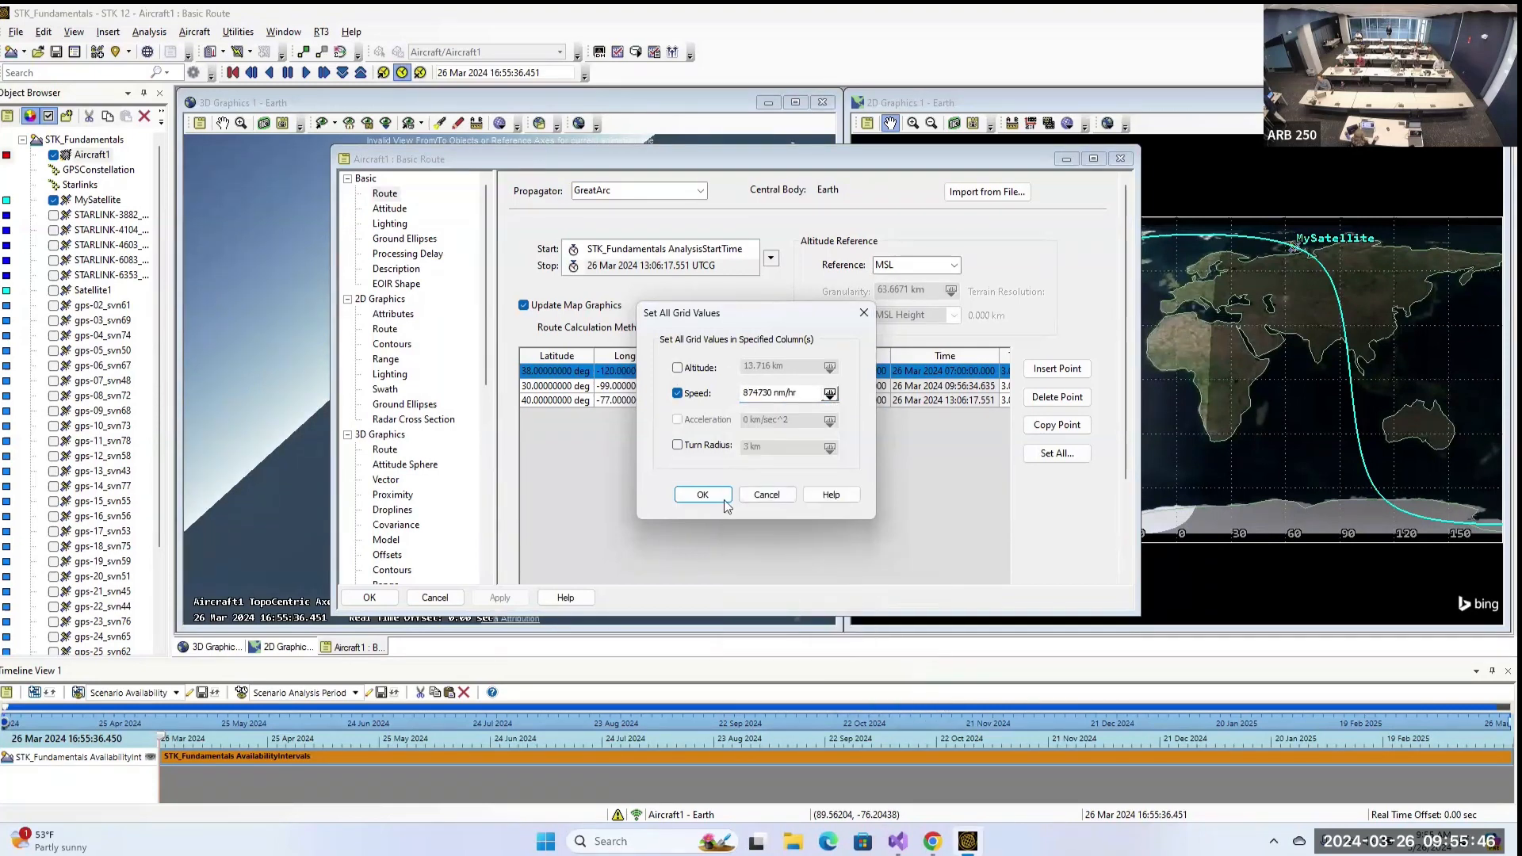
{"action": "left_click", "coordinate": [702, 493]}
{"action": "left_click", "coordinate": [486, 599]}
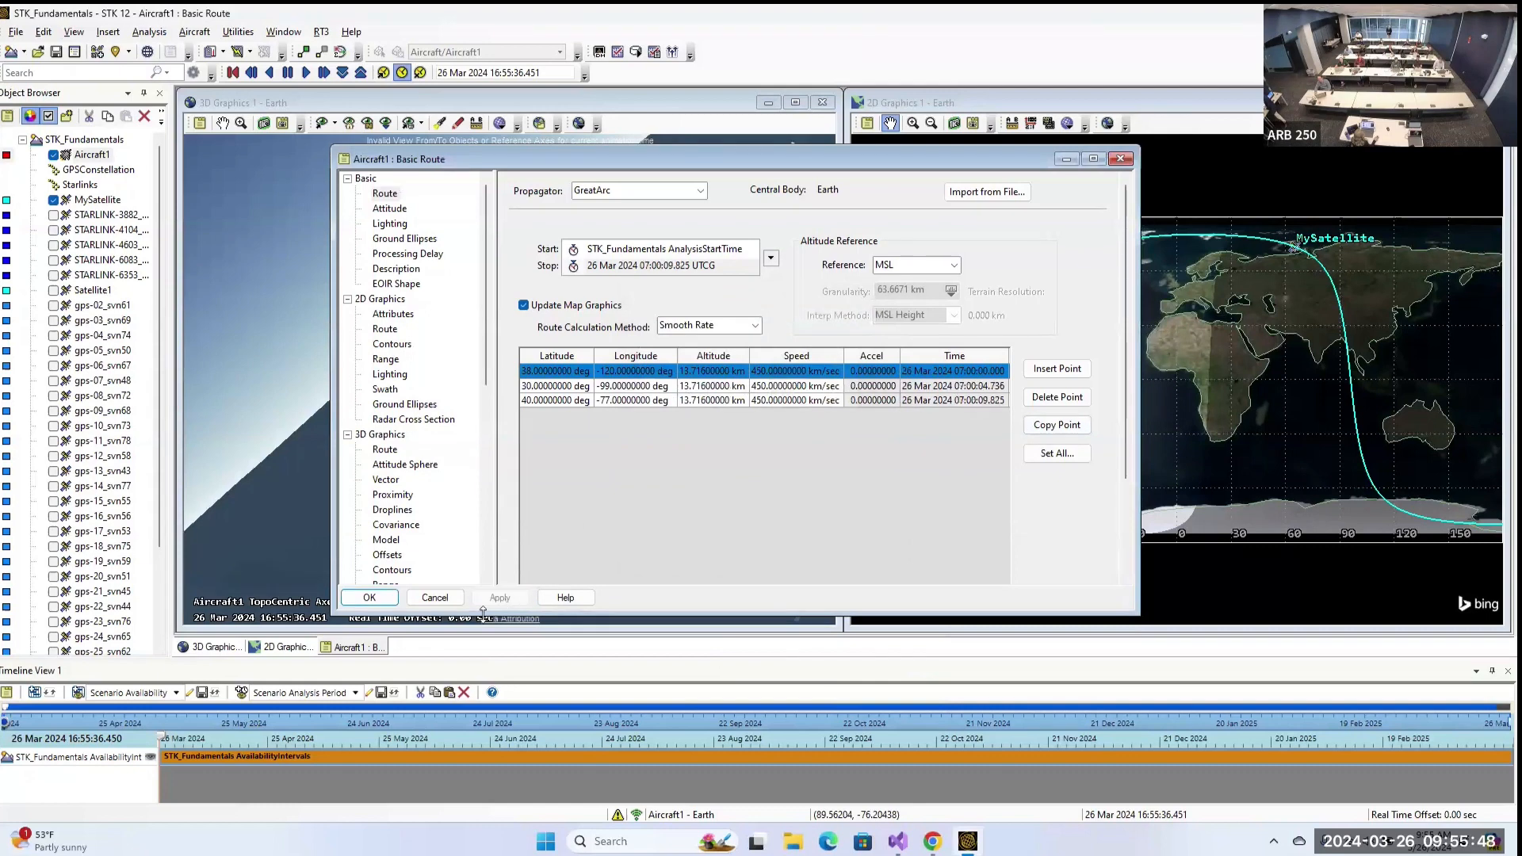
{"action": "left_click", "coordinate": [369, 598]}
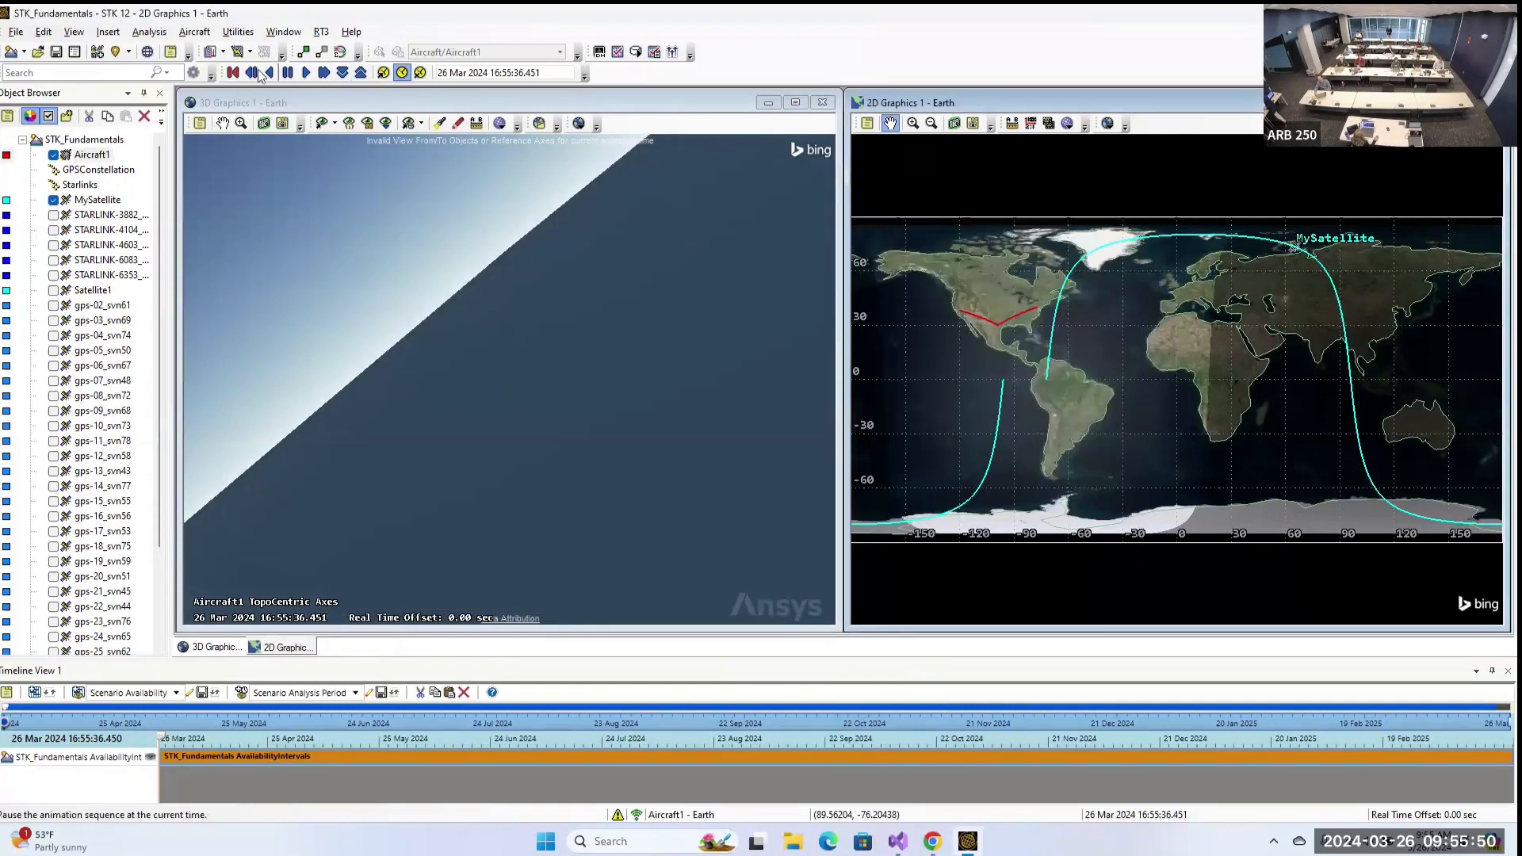
Orbit the 3D view around Aircraft1, then play and pause the scenario animation.
{"action": "left_click_drag", "start_coordinate": [574, 312], "coordinate": [369, 144]}
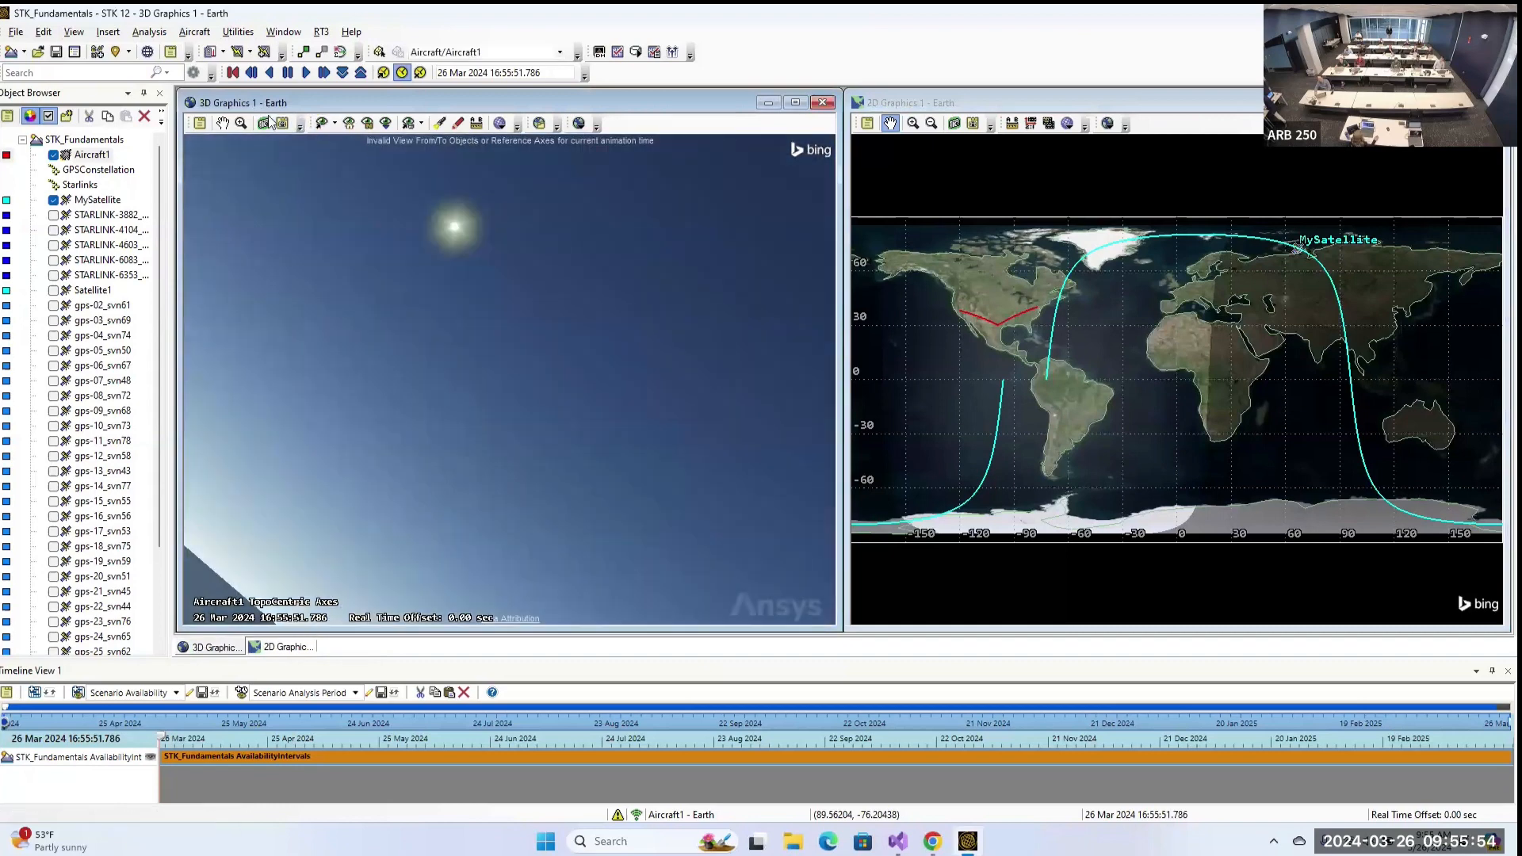
{"action": "left_click", "coordinate": [306, 73]}
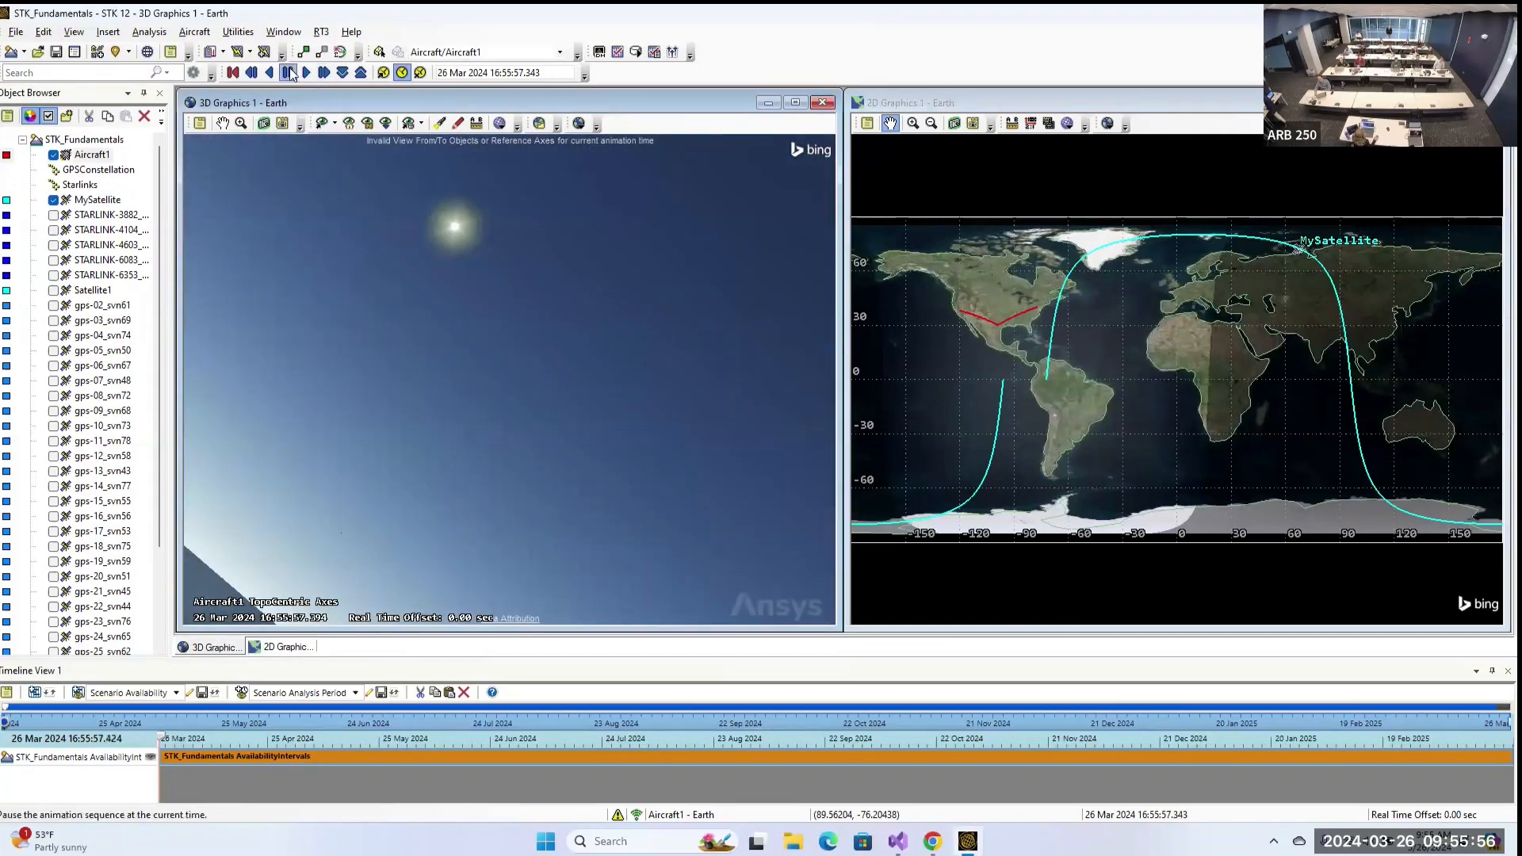
{"action": "left_click", "coordinate": [290, 72]}
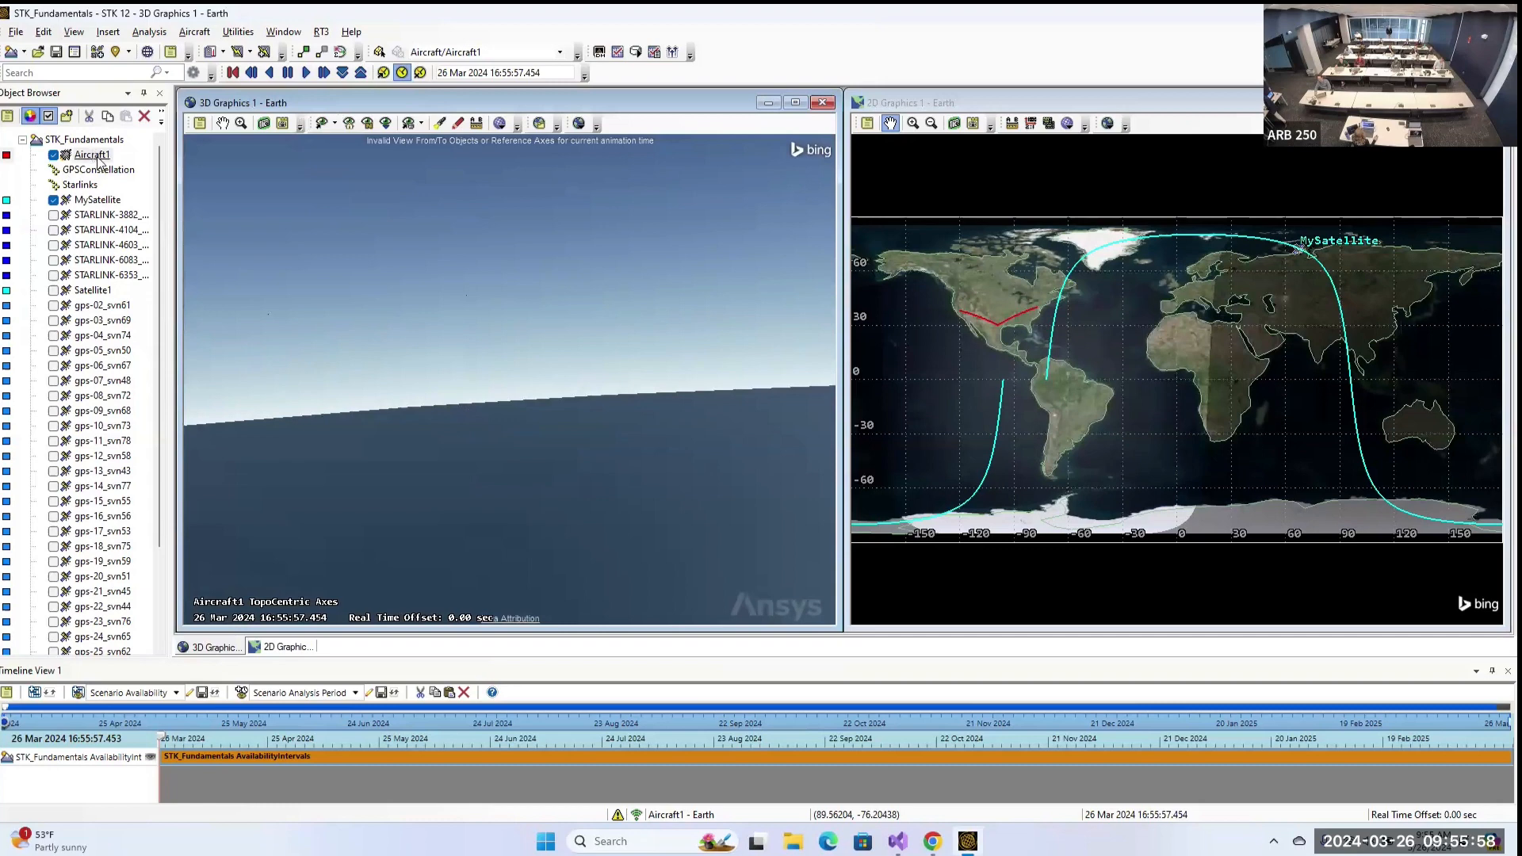
Reopen the Aircraft1 route properties, set the speed of all waypoints to 450 mi/hr and apply it.
{"action": "double_click", "coordinate": [94, 156]}
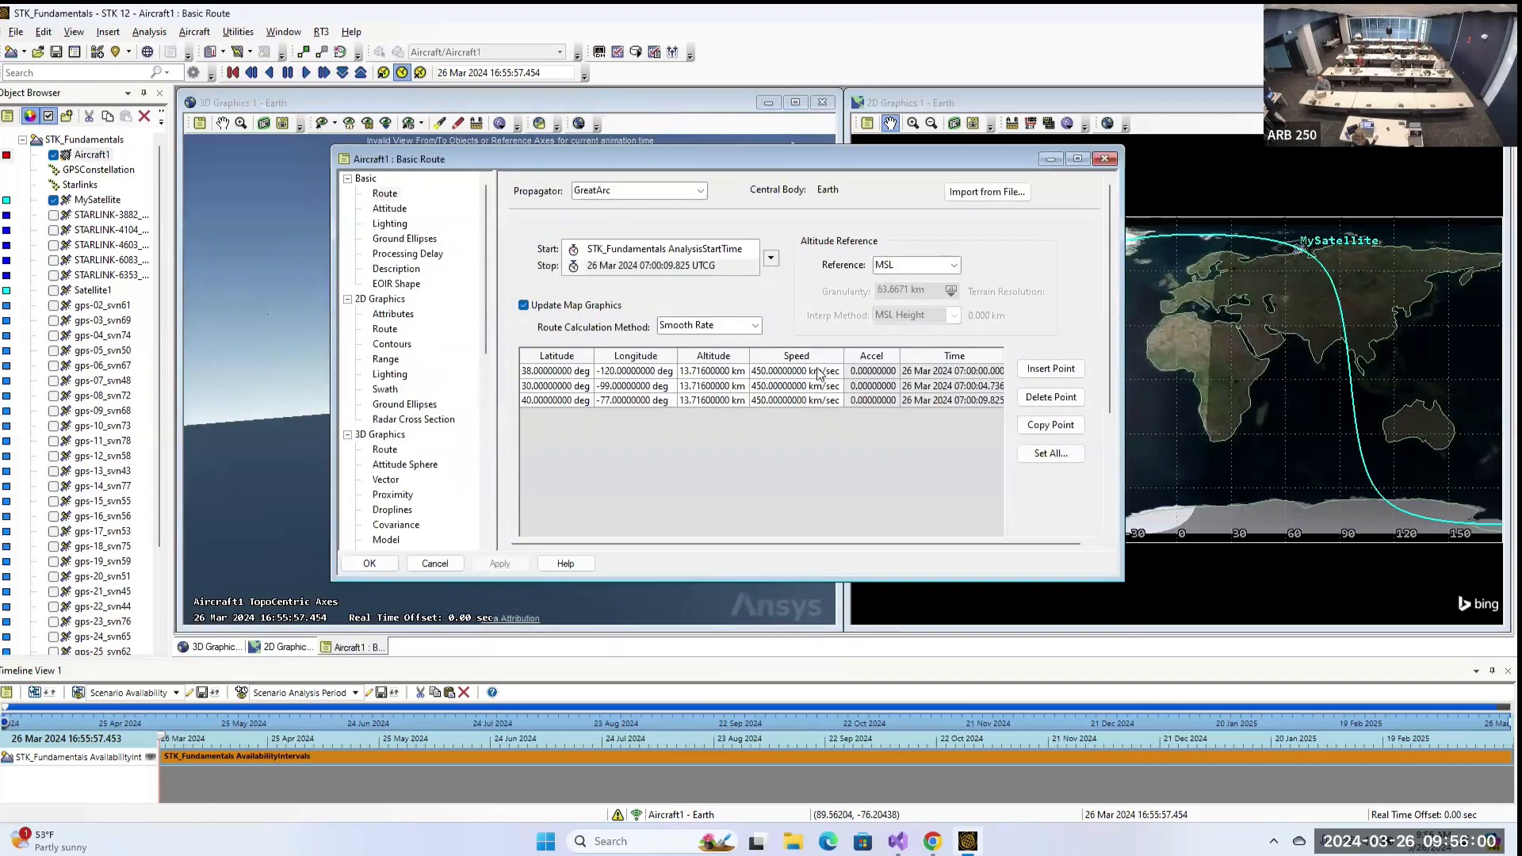
{"action": "left_click", "coordinate": [819, 374]}
{"action": "left_click", "coordinate": [1051, 454]}
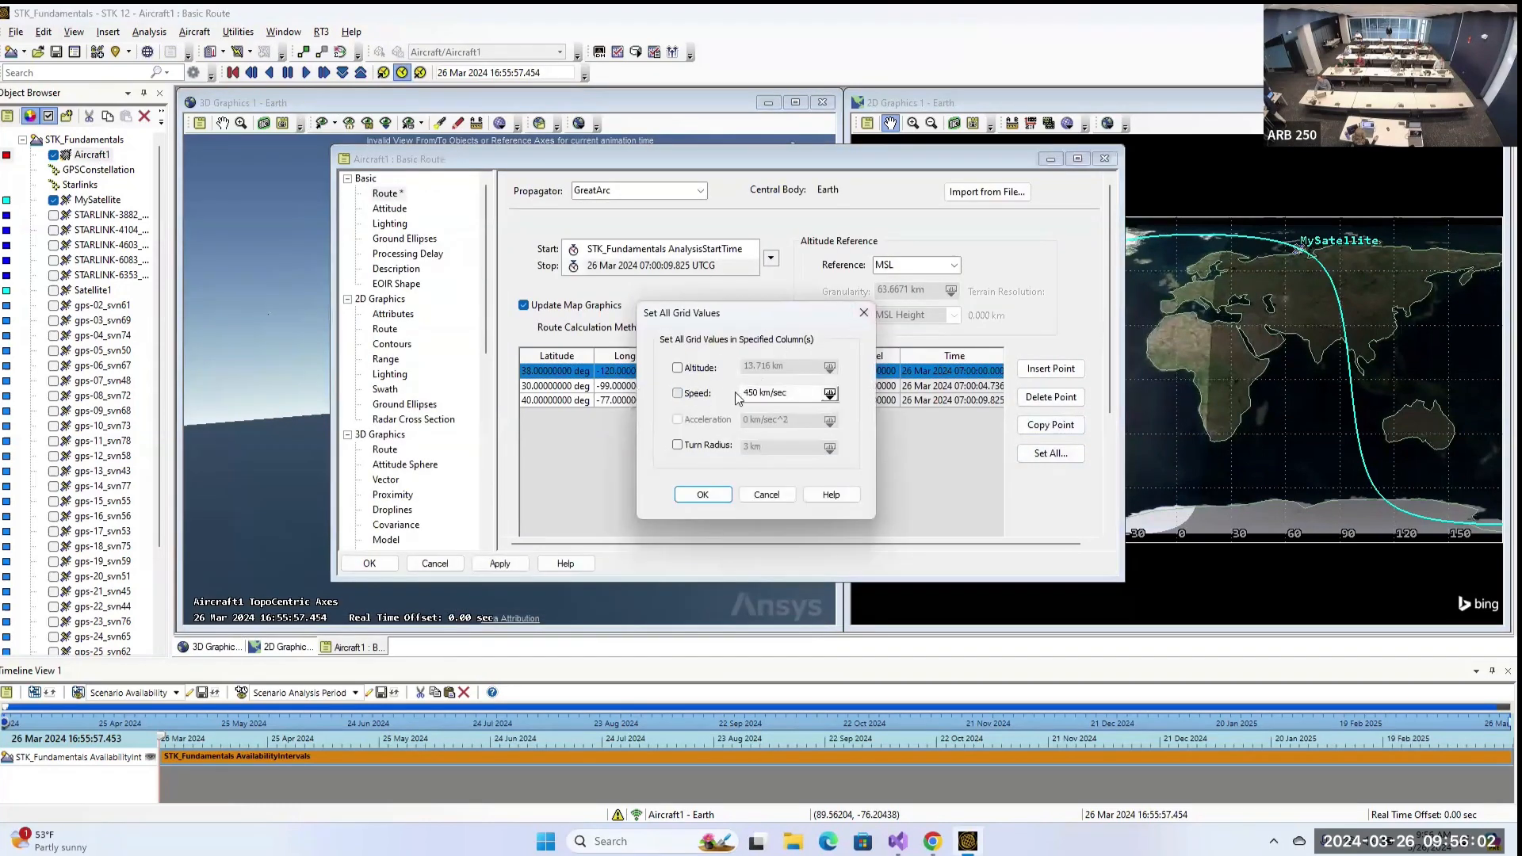
{"action": "left_click", "coordinate": [735, 392]}
{"action": "type", "text": "450"}
{"action": "left_click", "coordinate": [717, 498]}
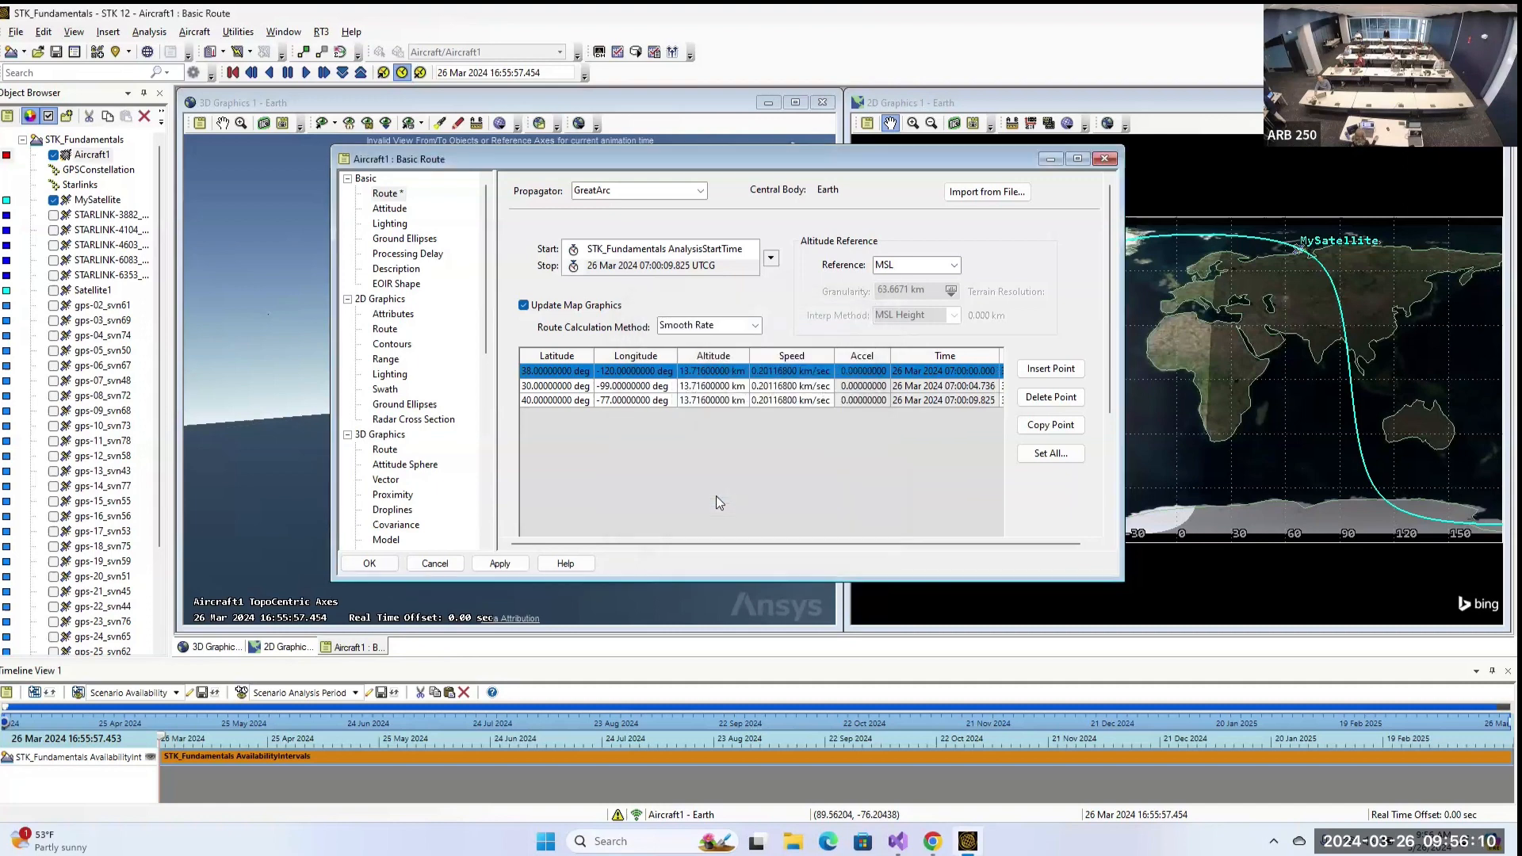
{"action": "left_click", "coordinate": [500, 563]}
Enter 45000 ft as the altitude for all waypoints, apply it and accept the route properties.
{"action": "left_click", "coordinate": [1052, 453]}
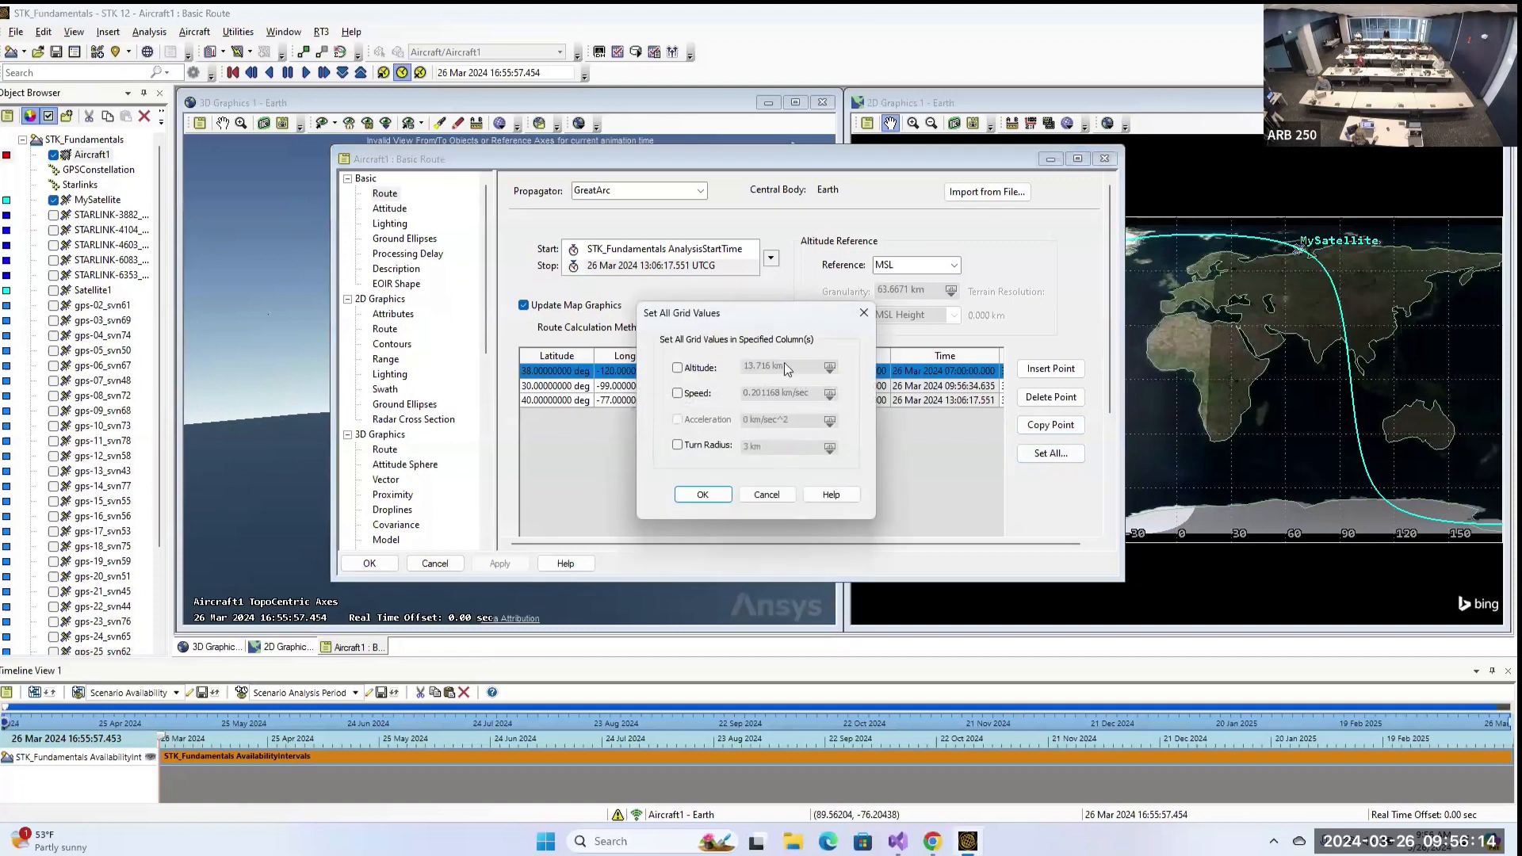
{"action": "left_click", "coordinate": [678, 367]}
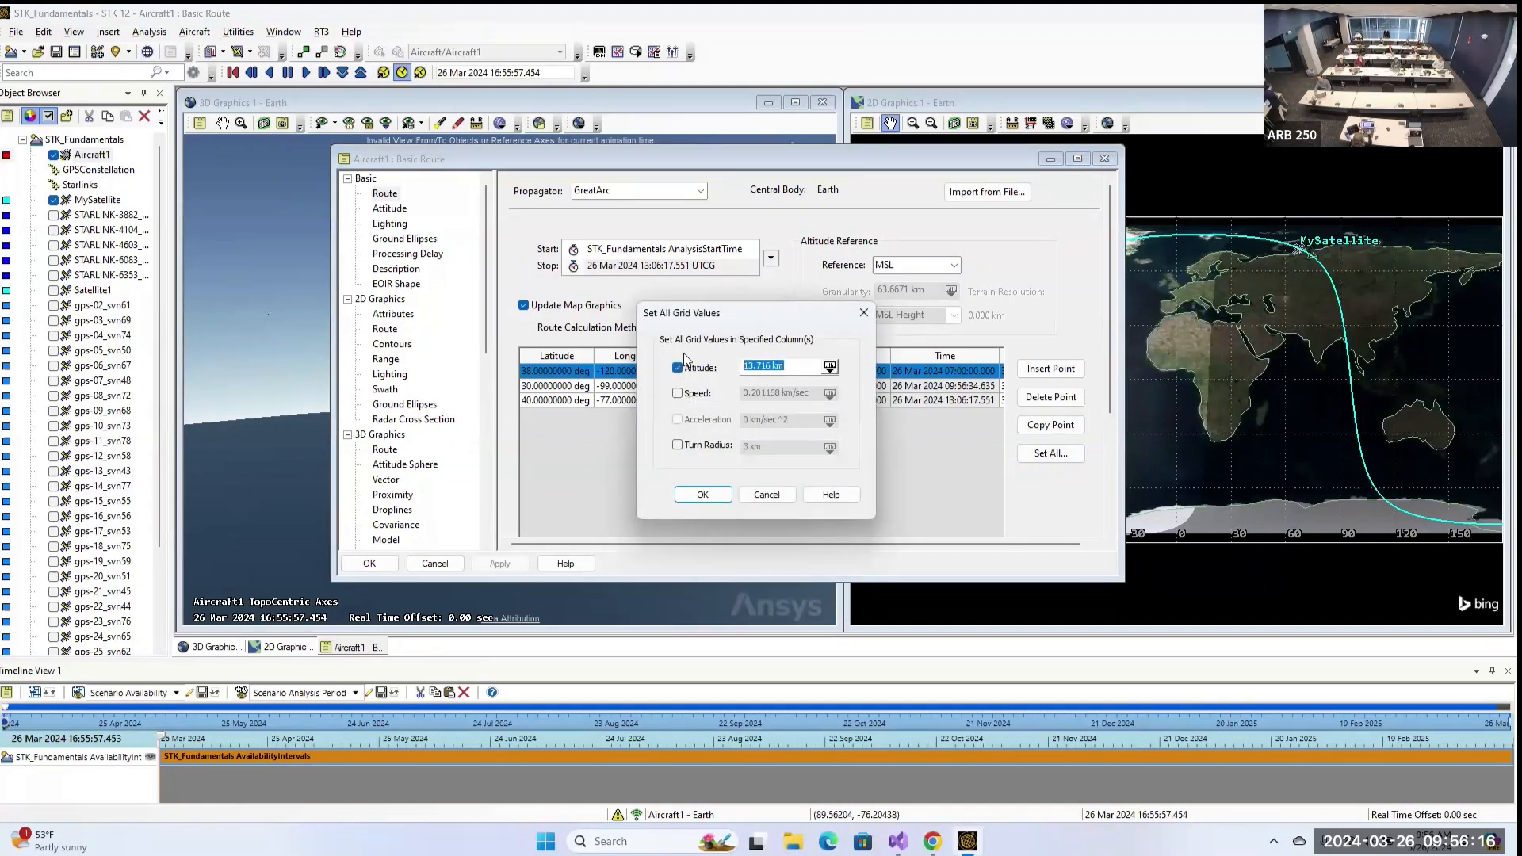
{"action": "type", "text": "45"}
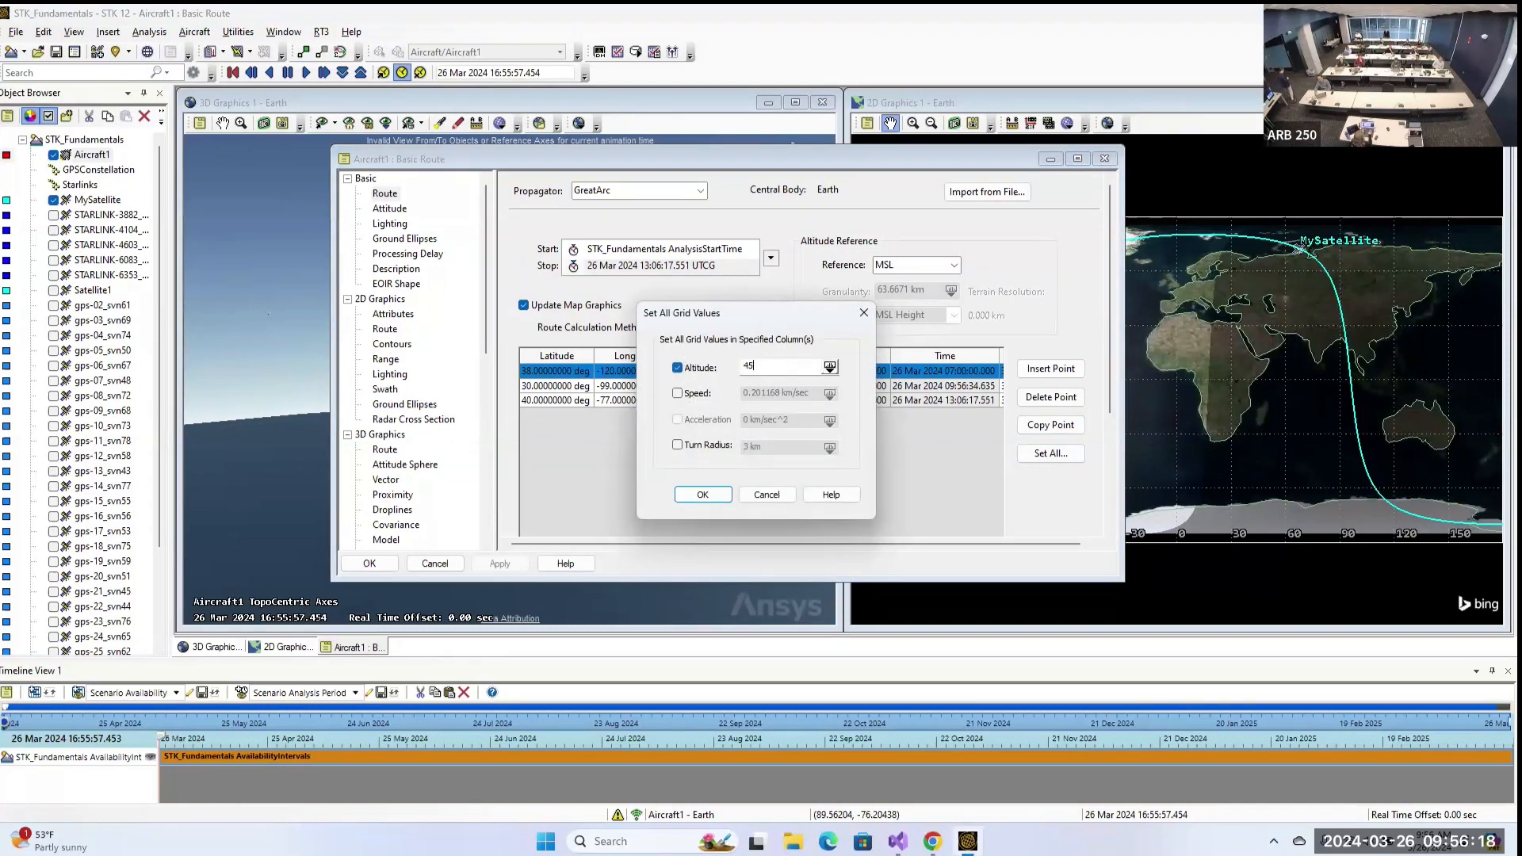
{"action": "type", "text": "000ft"}
{"action": "left_click", "coordinate": [718, 495]}
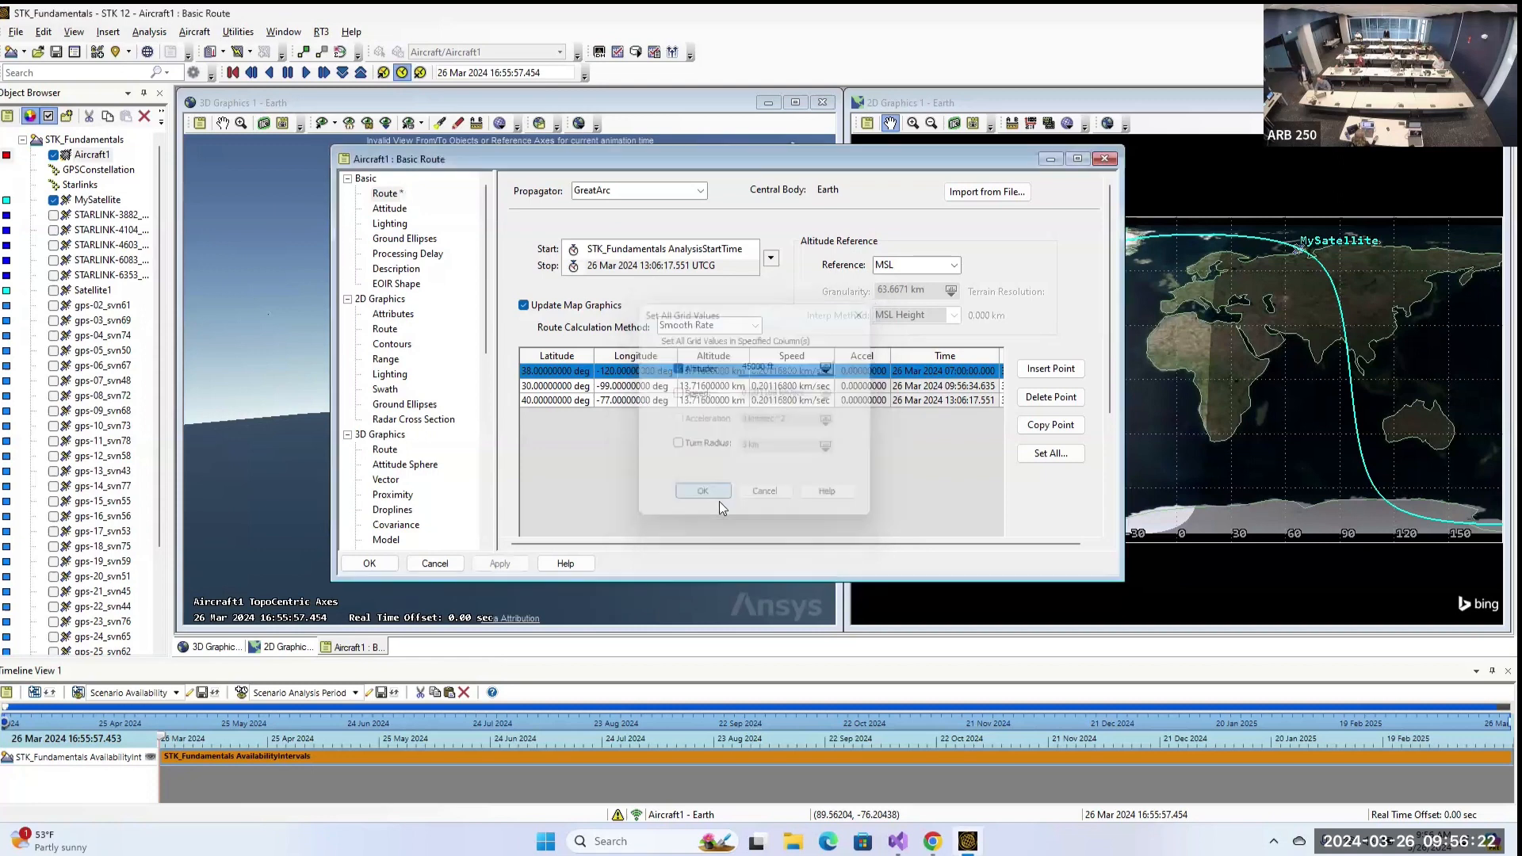
{"action": "left_click", "coordinate": [499, 563]}
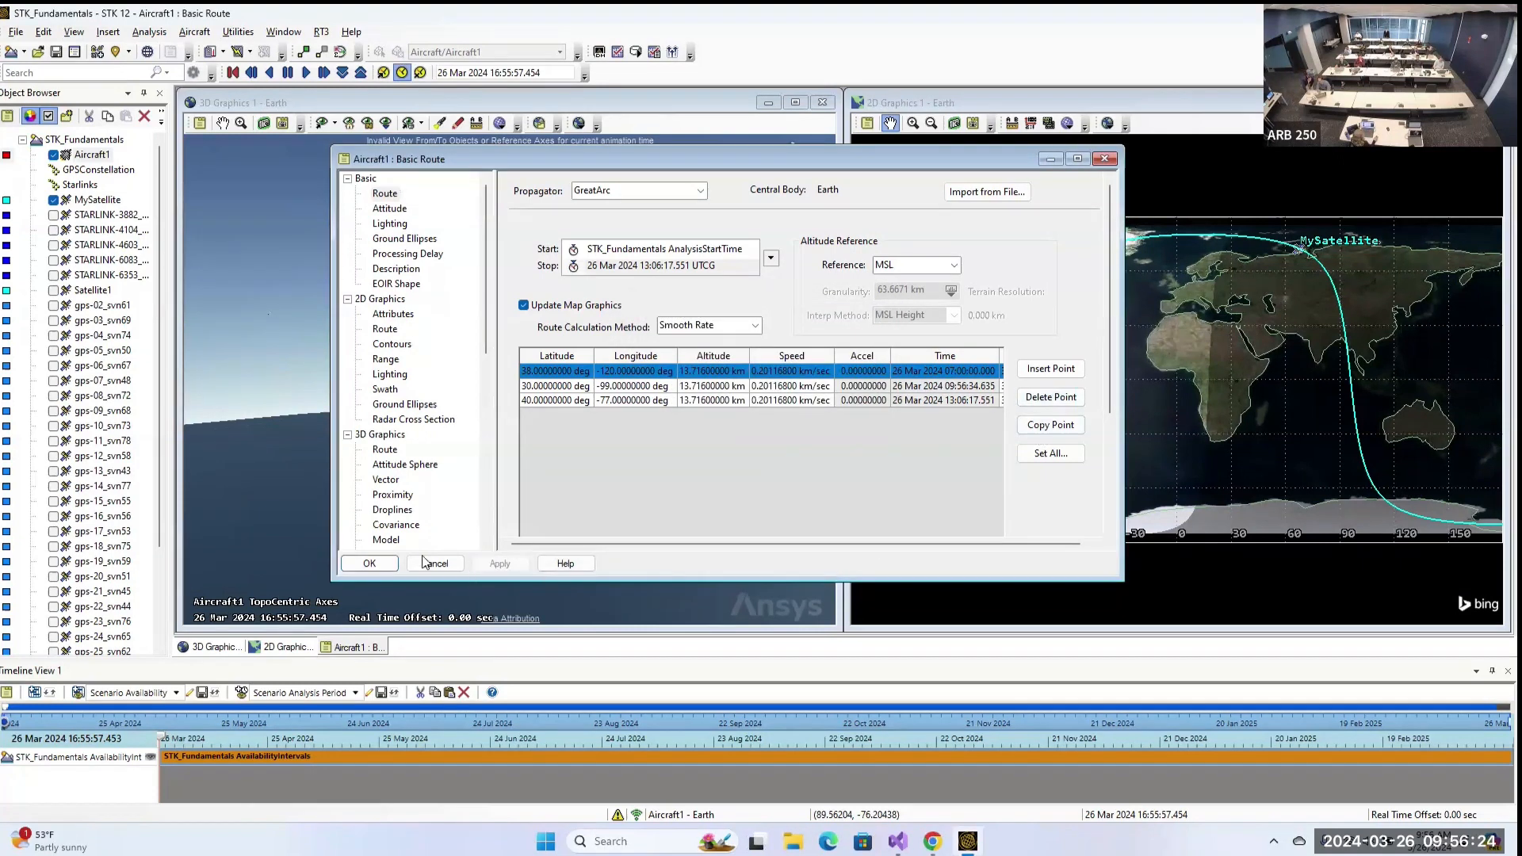
{"action": "left_click", "coordinate": [370, 563]}
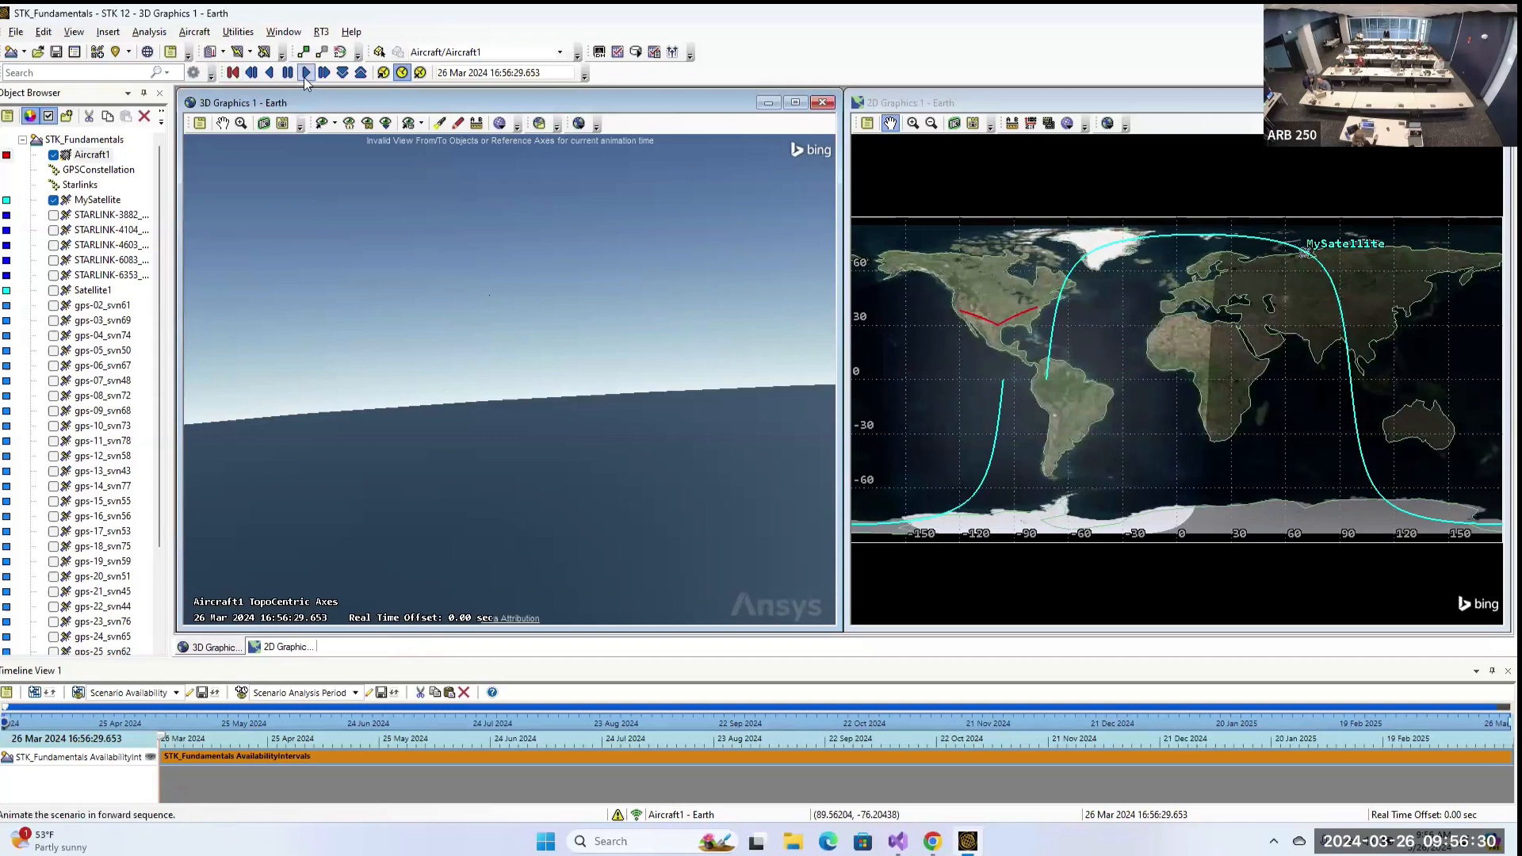
Change the 3D graphics model file of Aircraft1 to business_jet.mdl and accept the properties.
{"action": "double_click", "coordinate": [92, 154]}
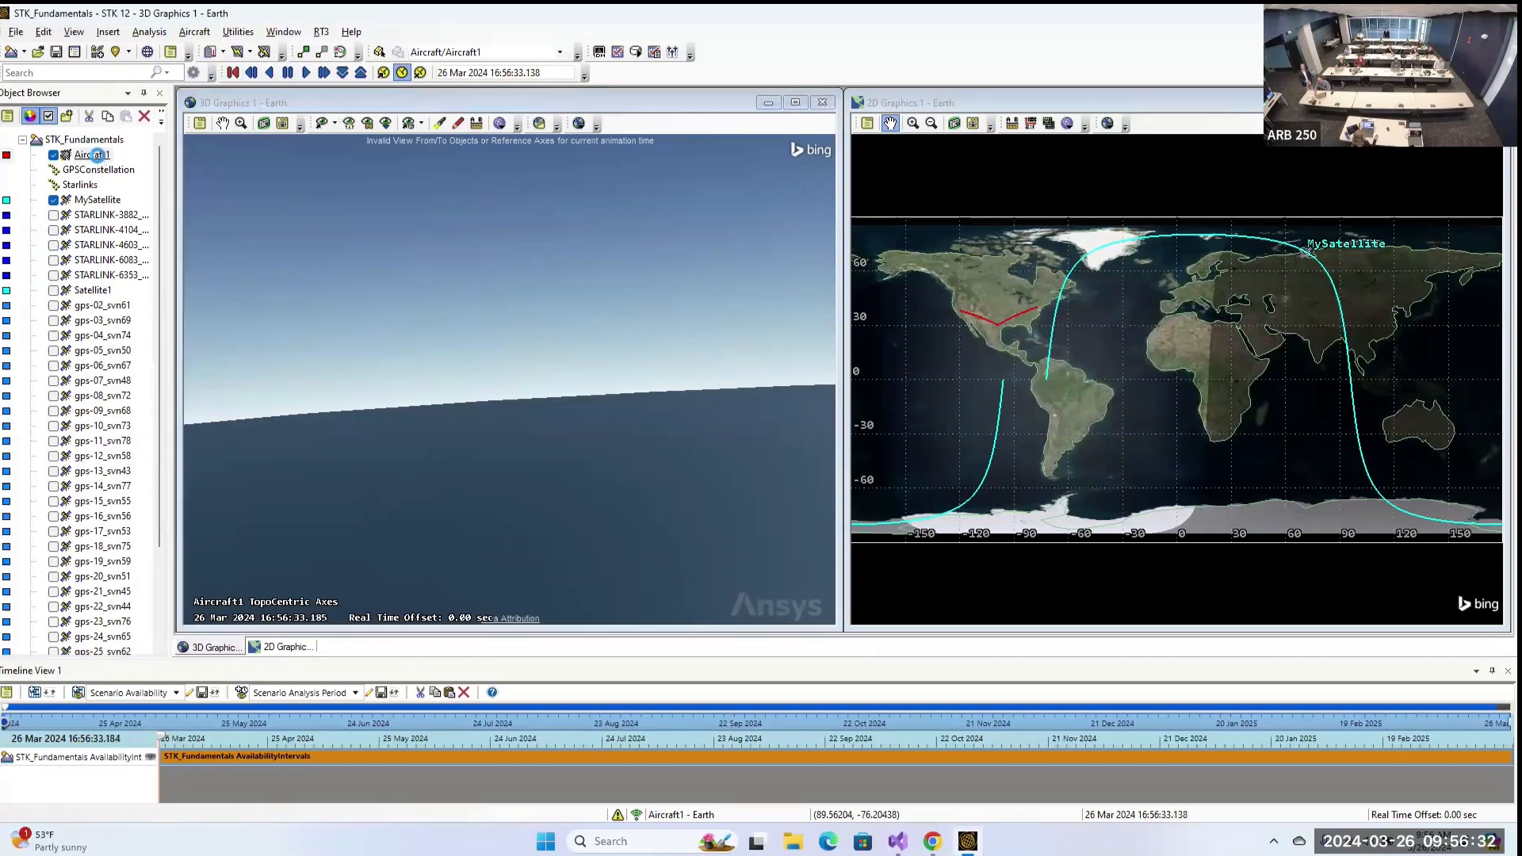
{"action": "scroll", "coordinate": [434, 445], "scroll_direction": "down", "scroll_amount": 2}
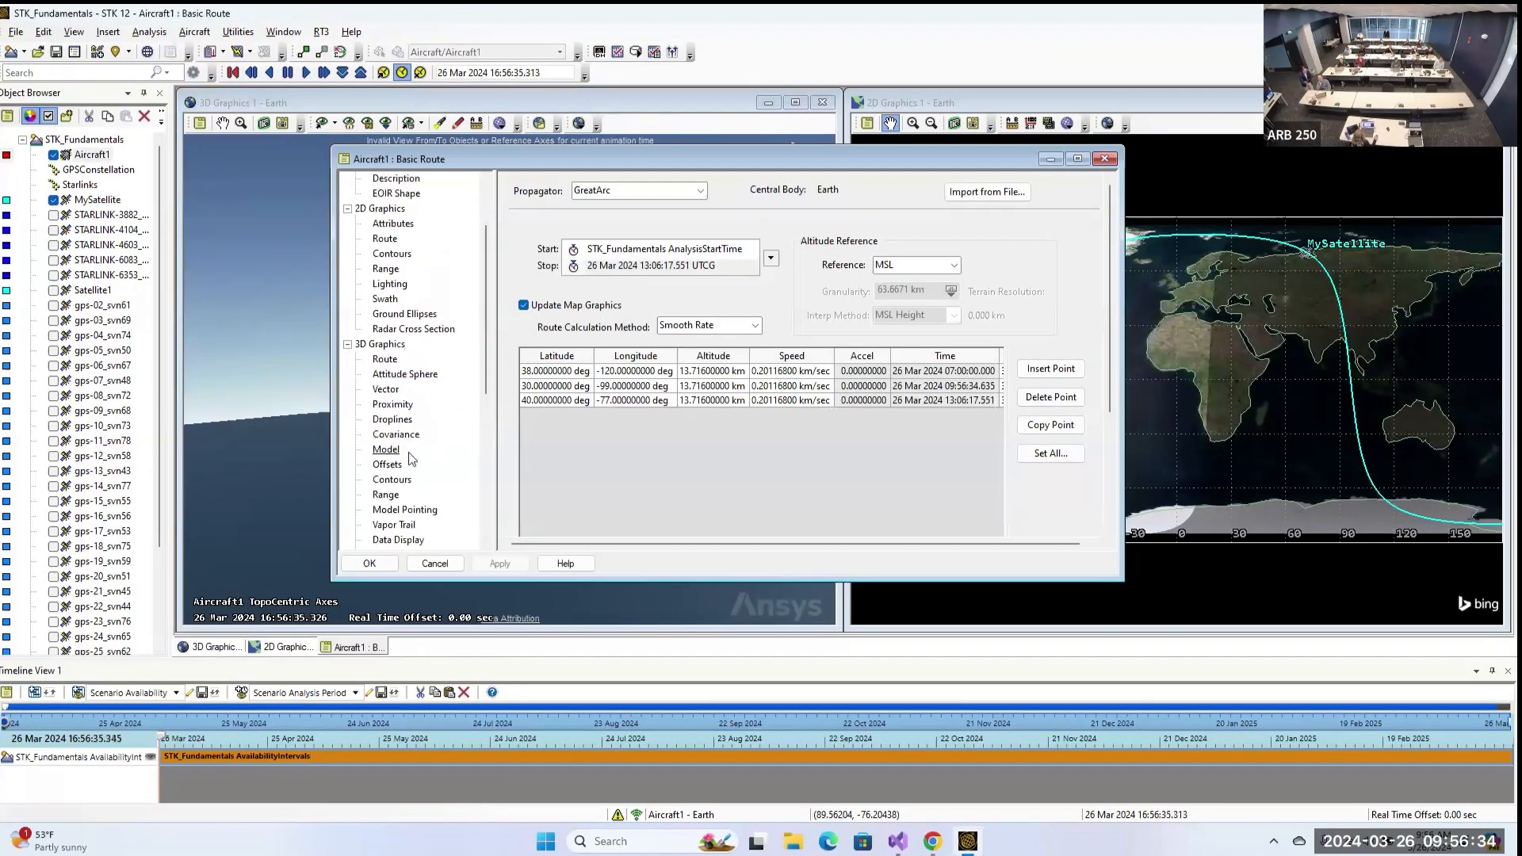
{"action": "left_click", "coordinate": [386, 449]}
{"action": "left_click", "coordinate": [711, 225]}
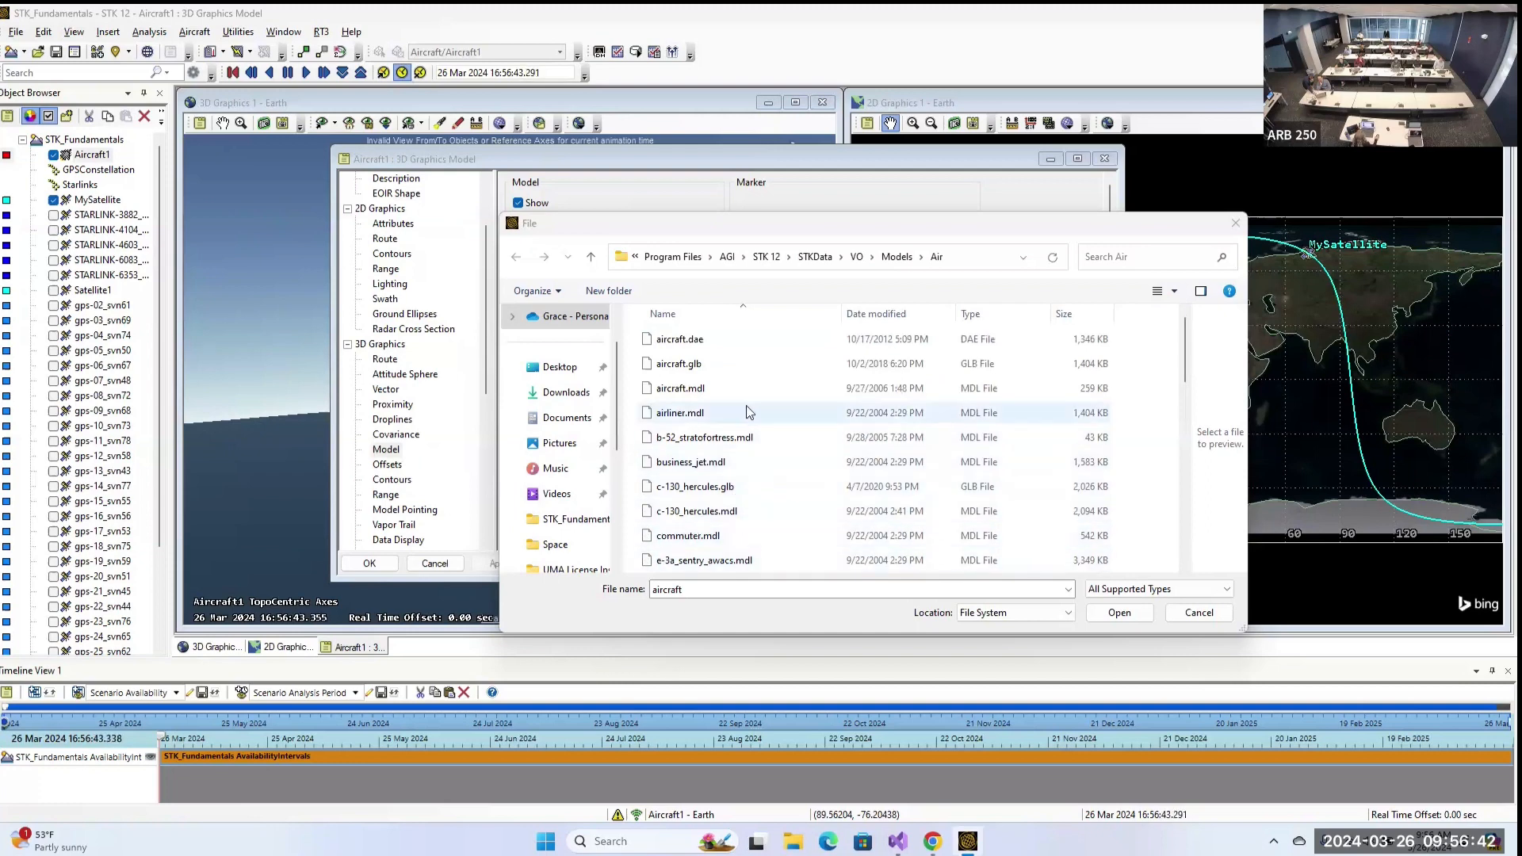
{"action": "scroll", "coordinate": [745, 406], "scroll_direction": "down", "scroll_amount": 3}
{"action": "scroll", "coordinate": [757, 406], "scroll_direction": "up", "scroll_amount": 1}
{"action": "scroll", "coordinate": [762, 405], "scroll_direction": "up", "scroll_amount": 2}
{"action": "left_click", "coordinate": [752, 465]}
{"action": "double_click", "coordinate": [751, 464]}
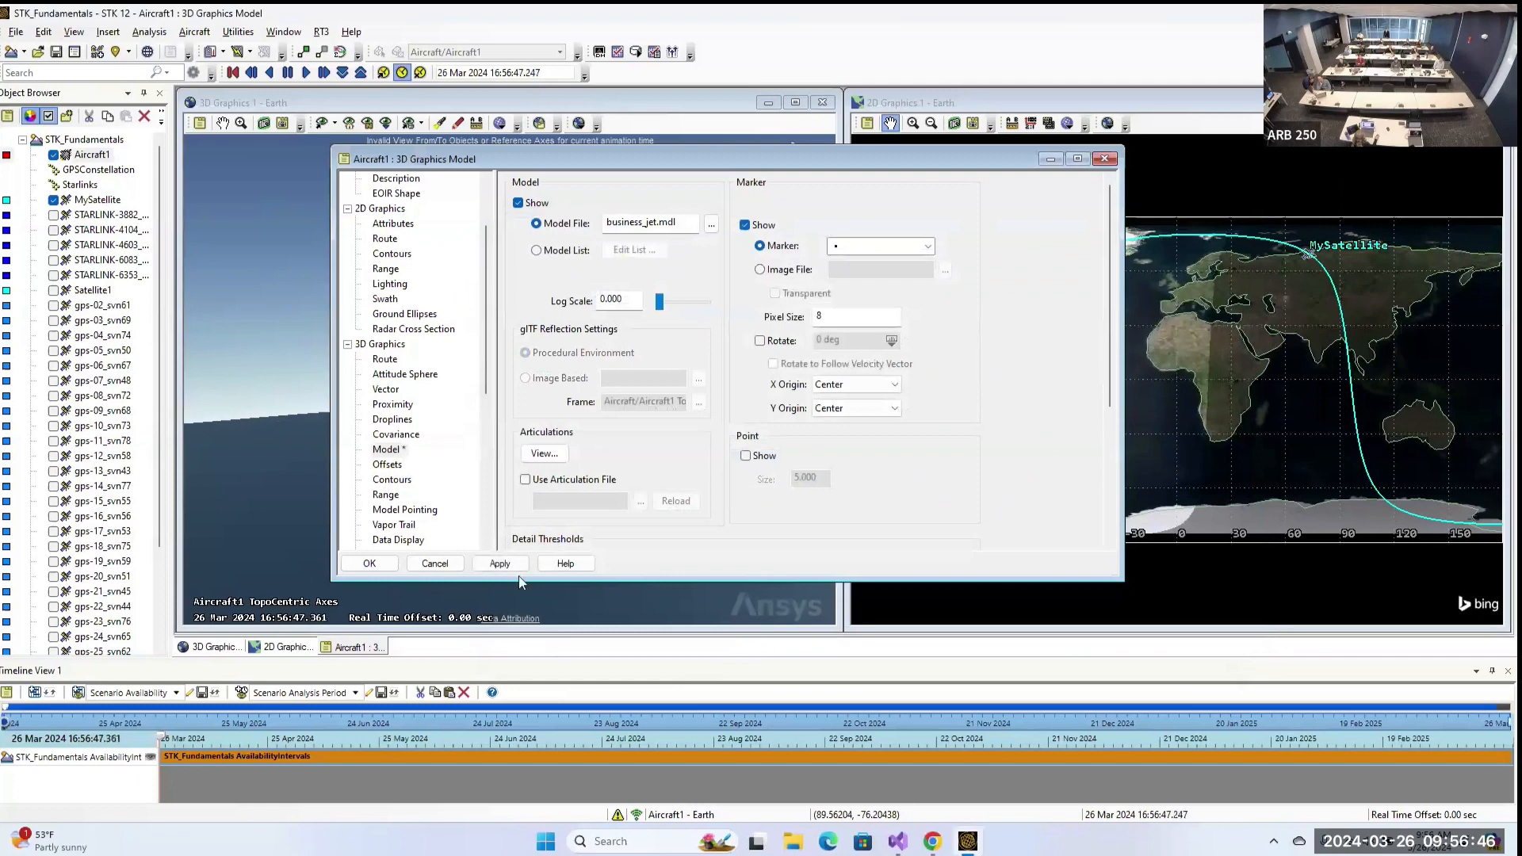
{"action": "left_click", "coordinate": [370, 564]}
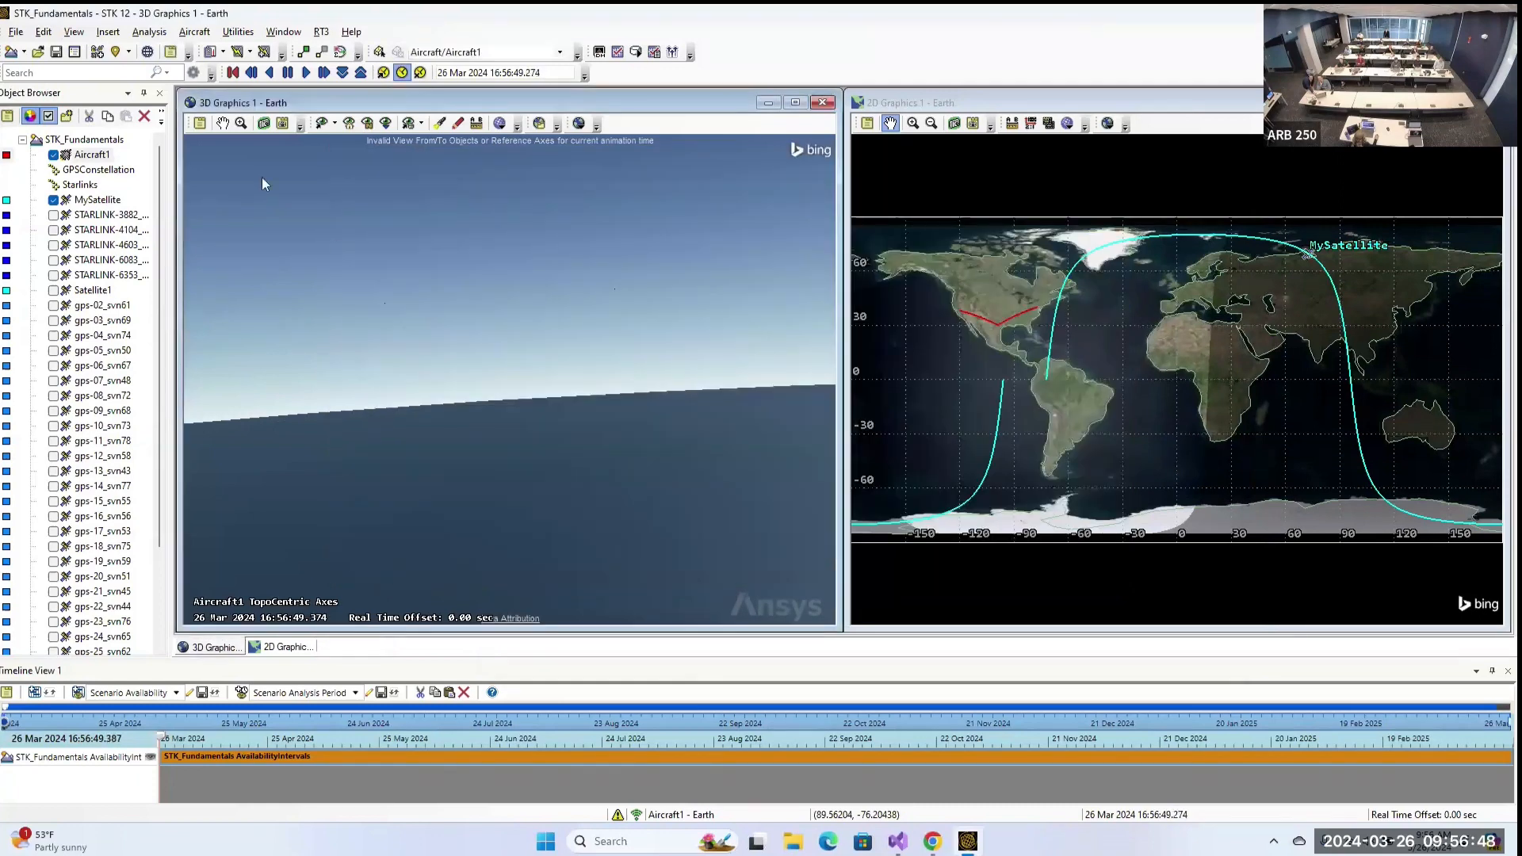
Set the basic attitude type of Aircraft1 to Coordinated Turn, apply it and accept the properties.
{"action": "double_click", "coordinate": [91, 155]}
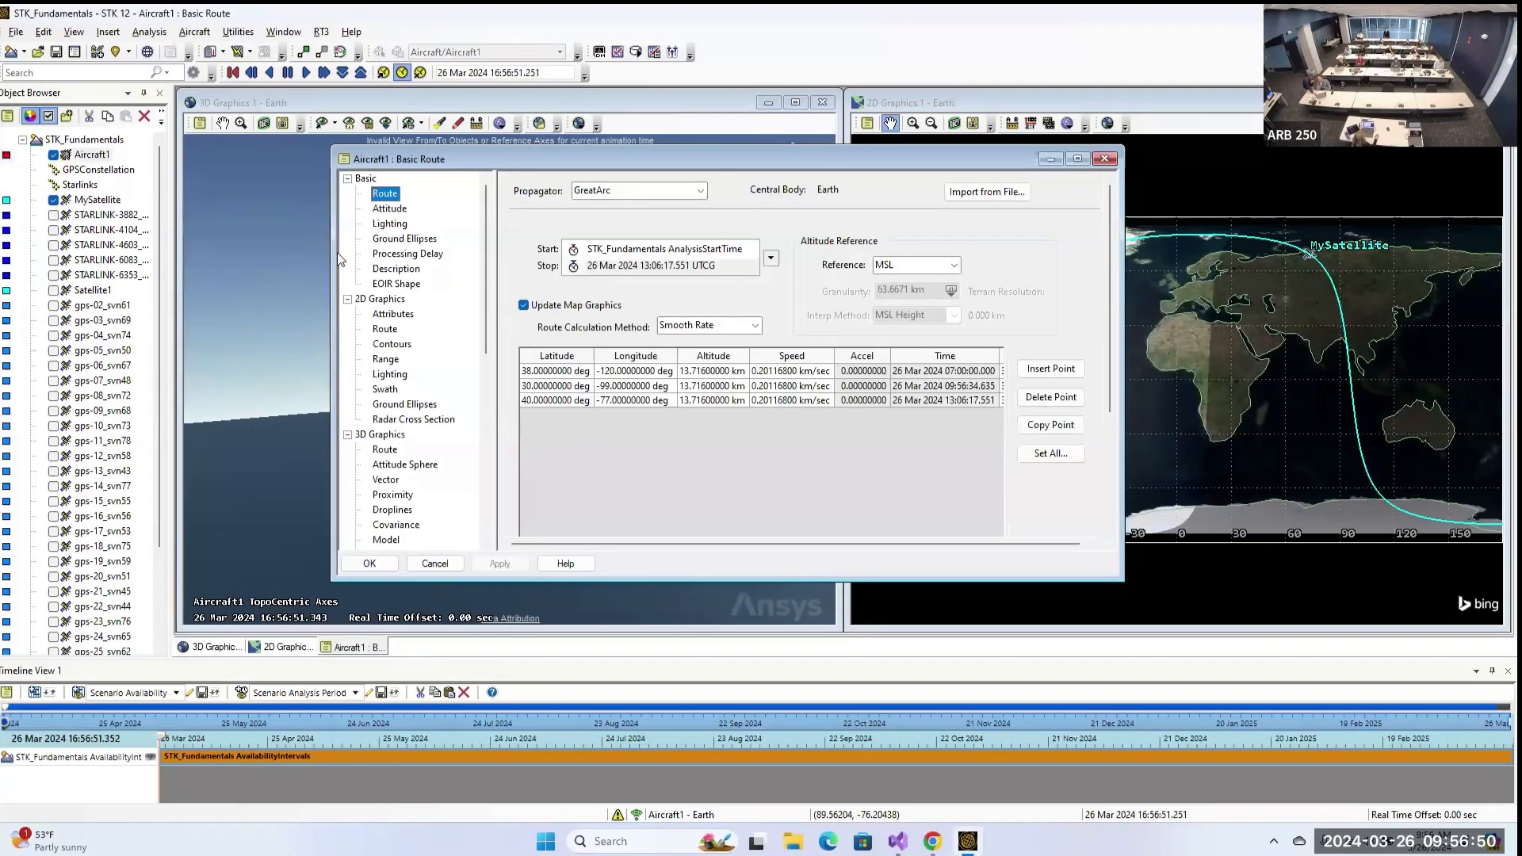
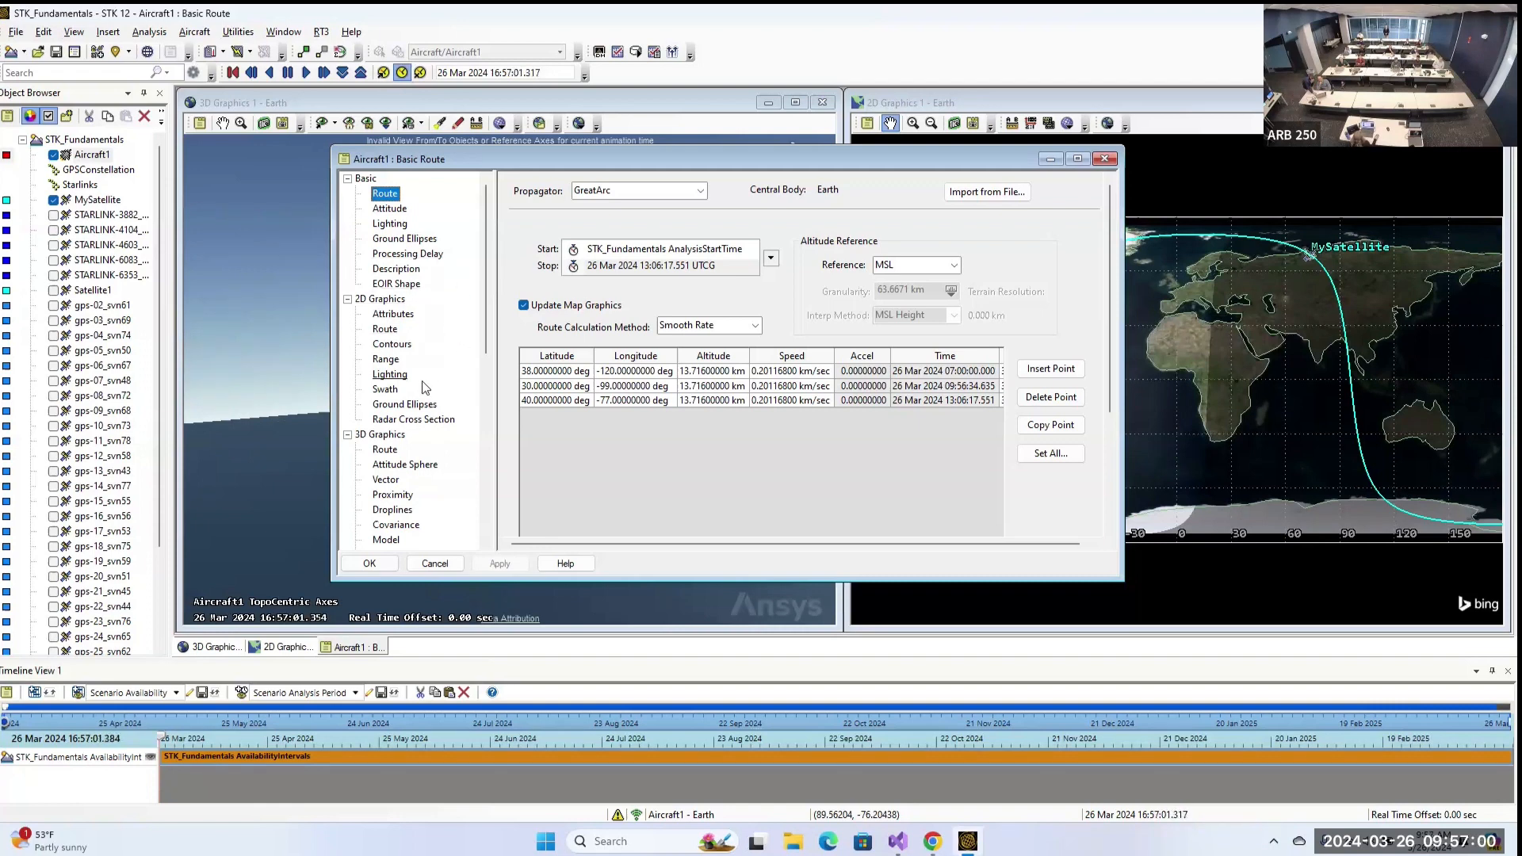
{"action": "scroll", "coordinate": [425, 388], "scroll_direction": "down", "scroll_amount": 2}
{"action": "scroll", "coordinate": [440, 420], "scroll_direction": "up", "scroll_amount": 2}
{"action": "left_click", "coordinate": [396, 210]}
{"action": "left_click", "coordinate": [741, 248]}
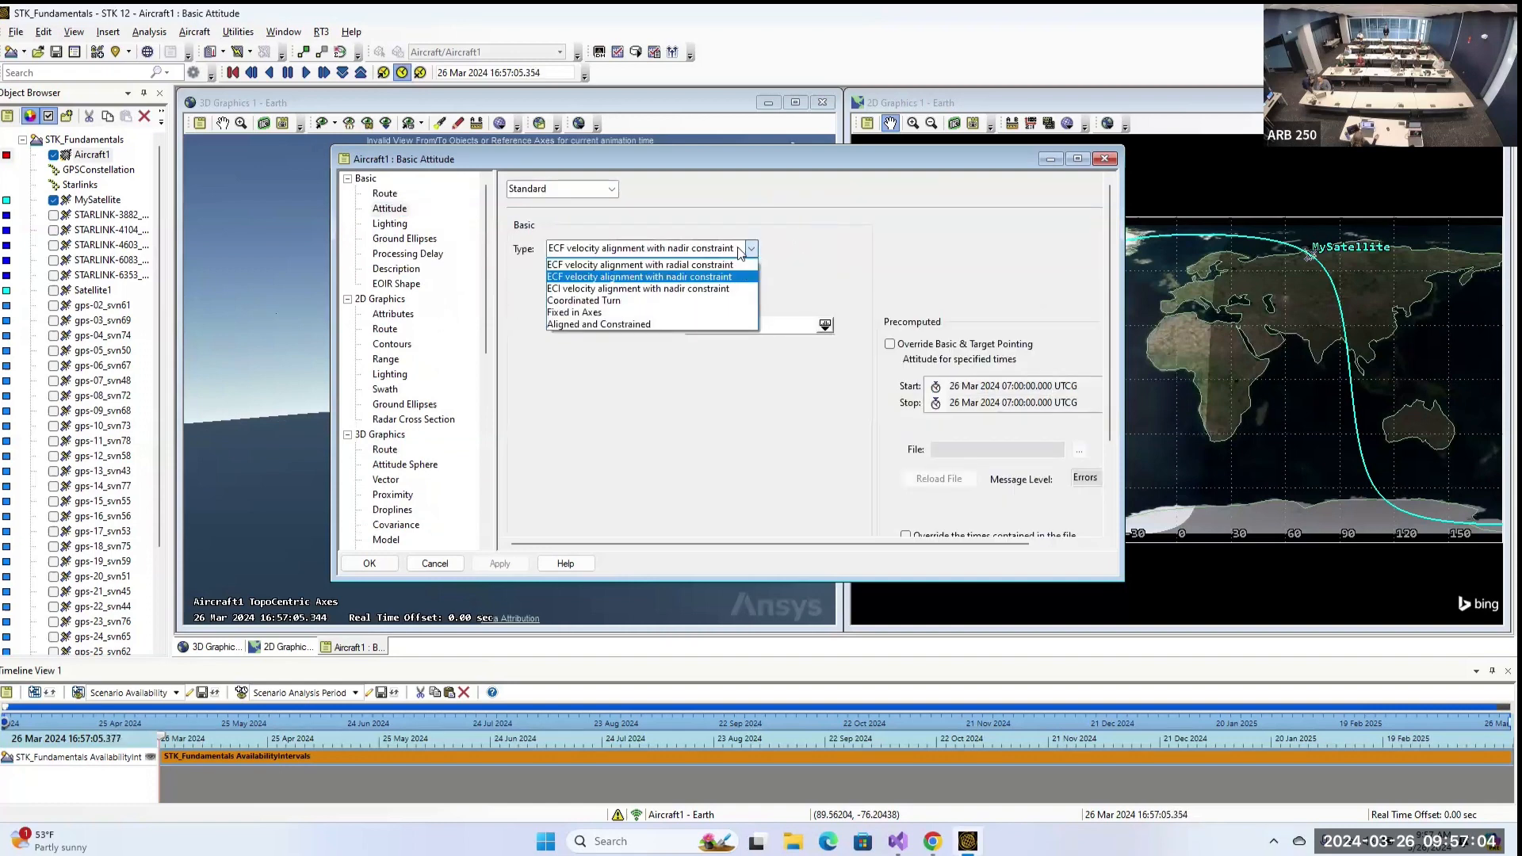
{"action": "left_click", "coordinate": [629, 301]}
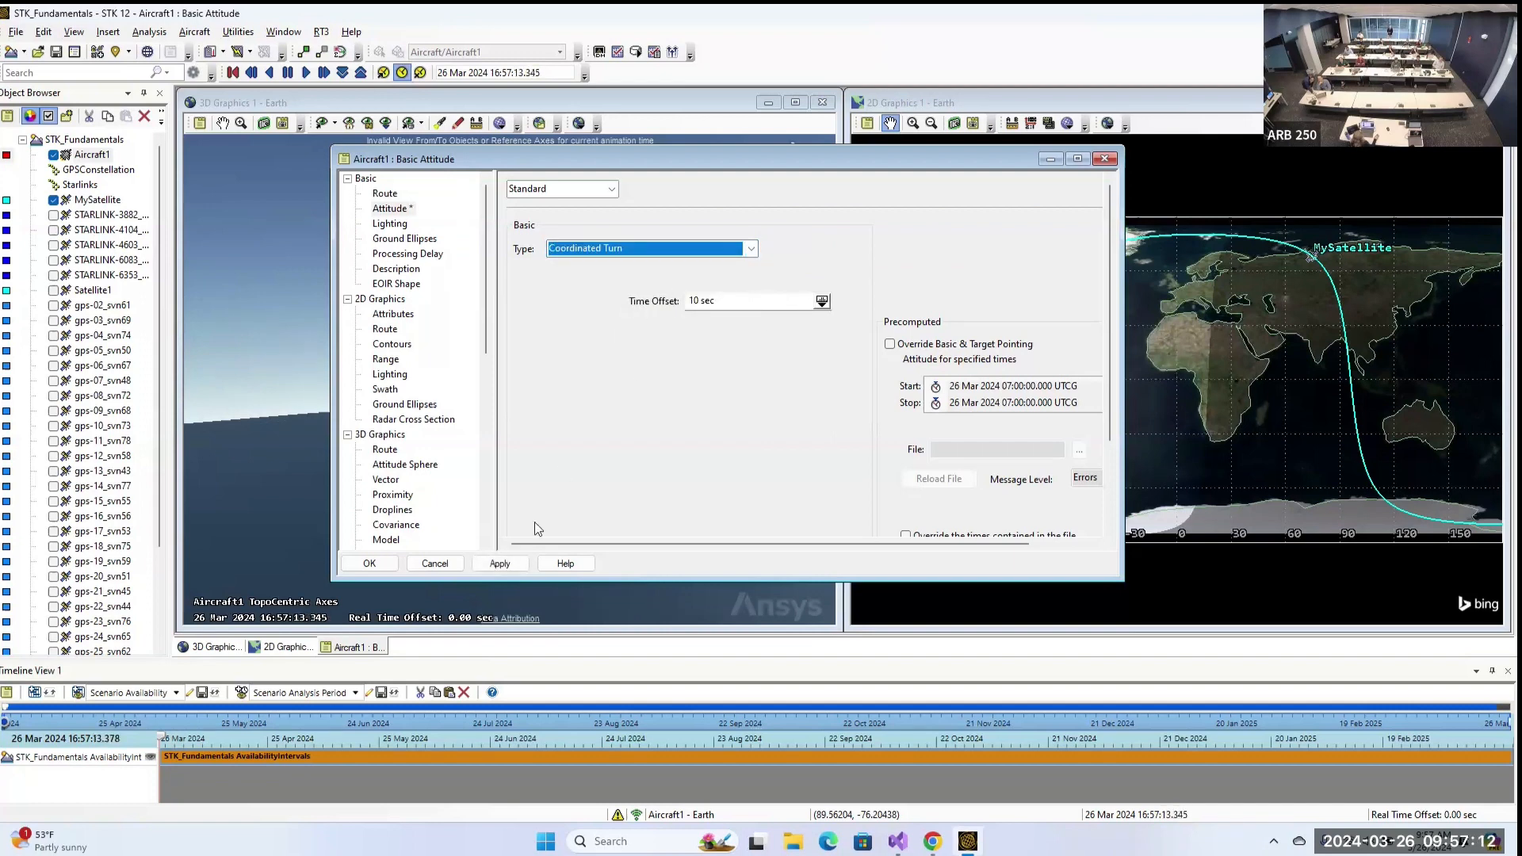
{"action": "left_click", "coordinate": [503, 564]}
{"action": "left_click", "coordinate": [370, 563]}
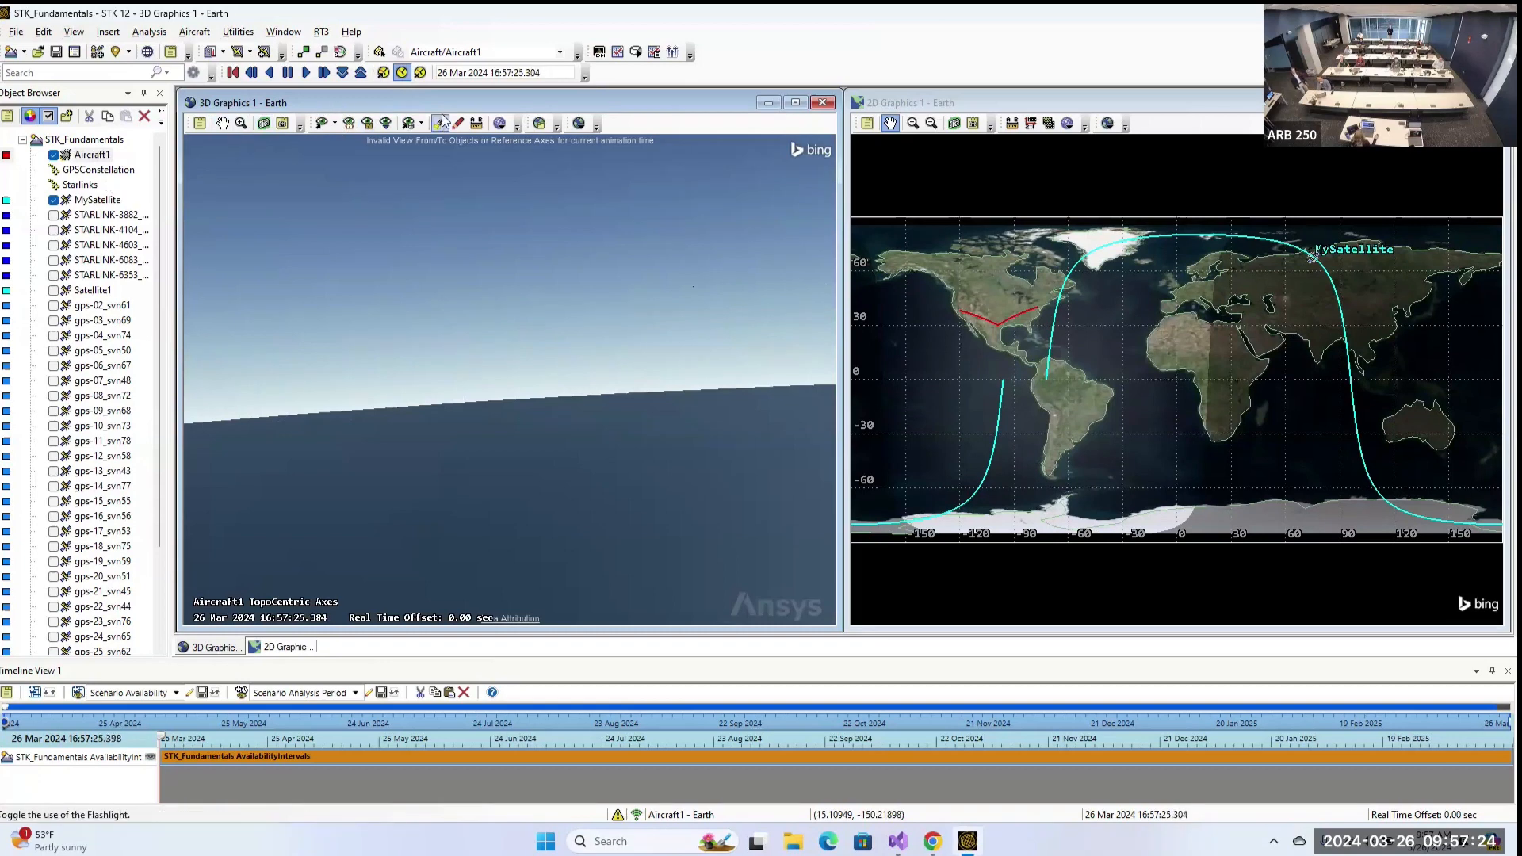
Open the Aircraft1 route properties and narrow the waypoint table's Time column to inspect the Turn Radius column.
{"action": "double_click", "coordinate": [91, 156]}
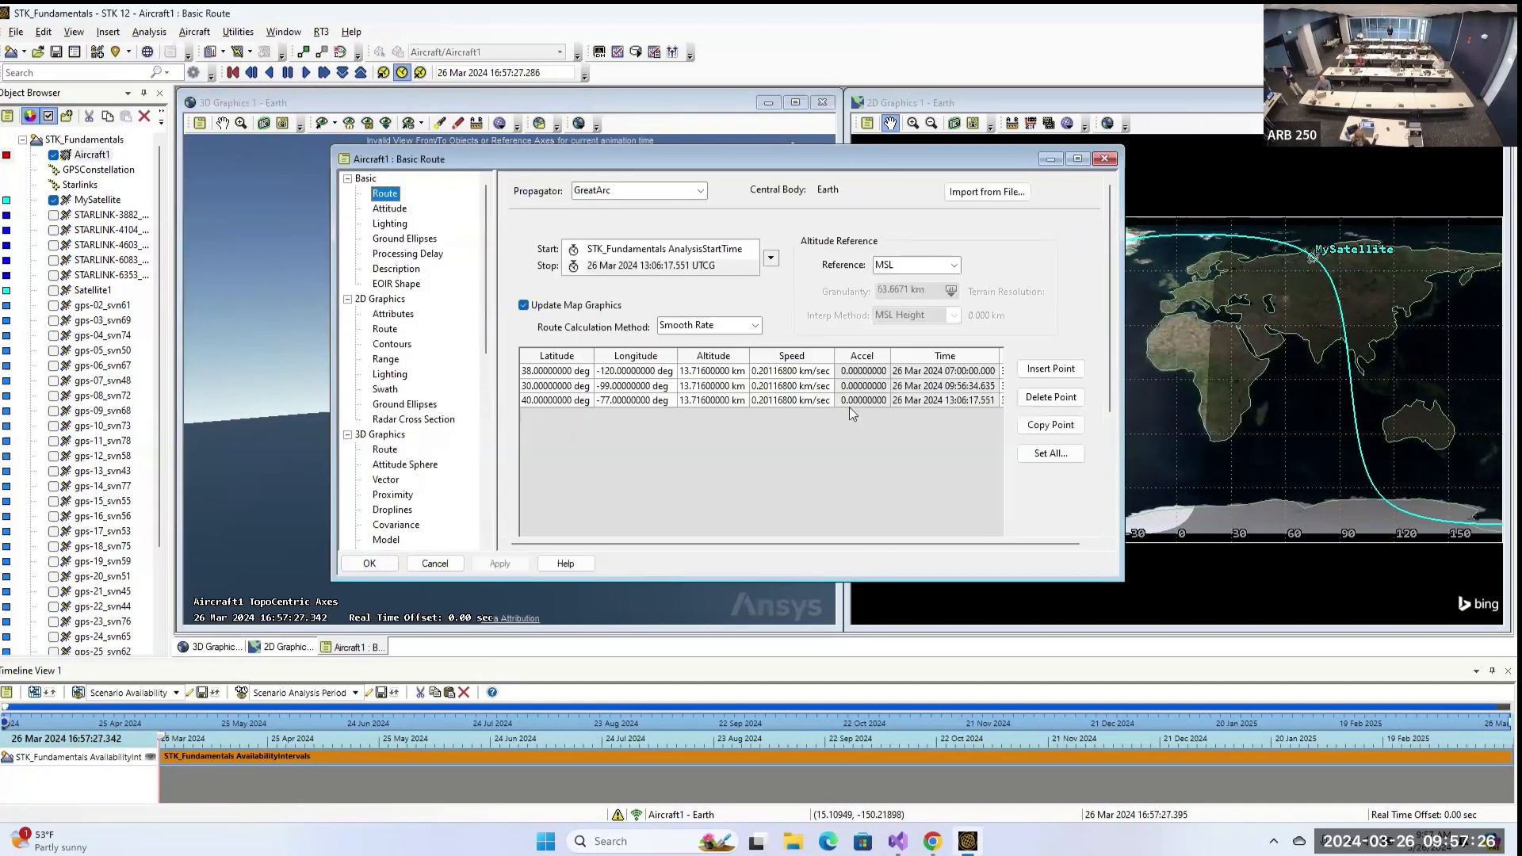
{"action": "left_click", "coordinate": [828, 372]}
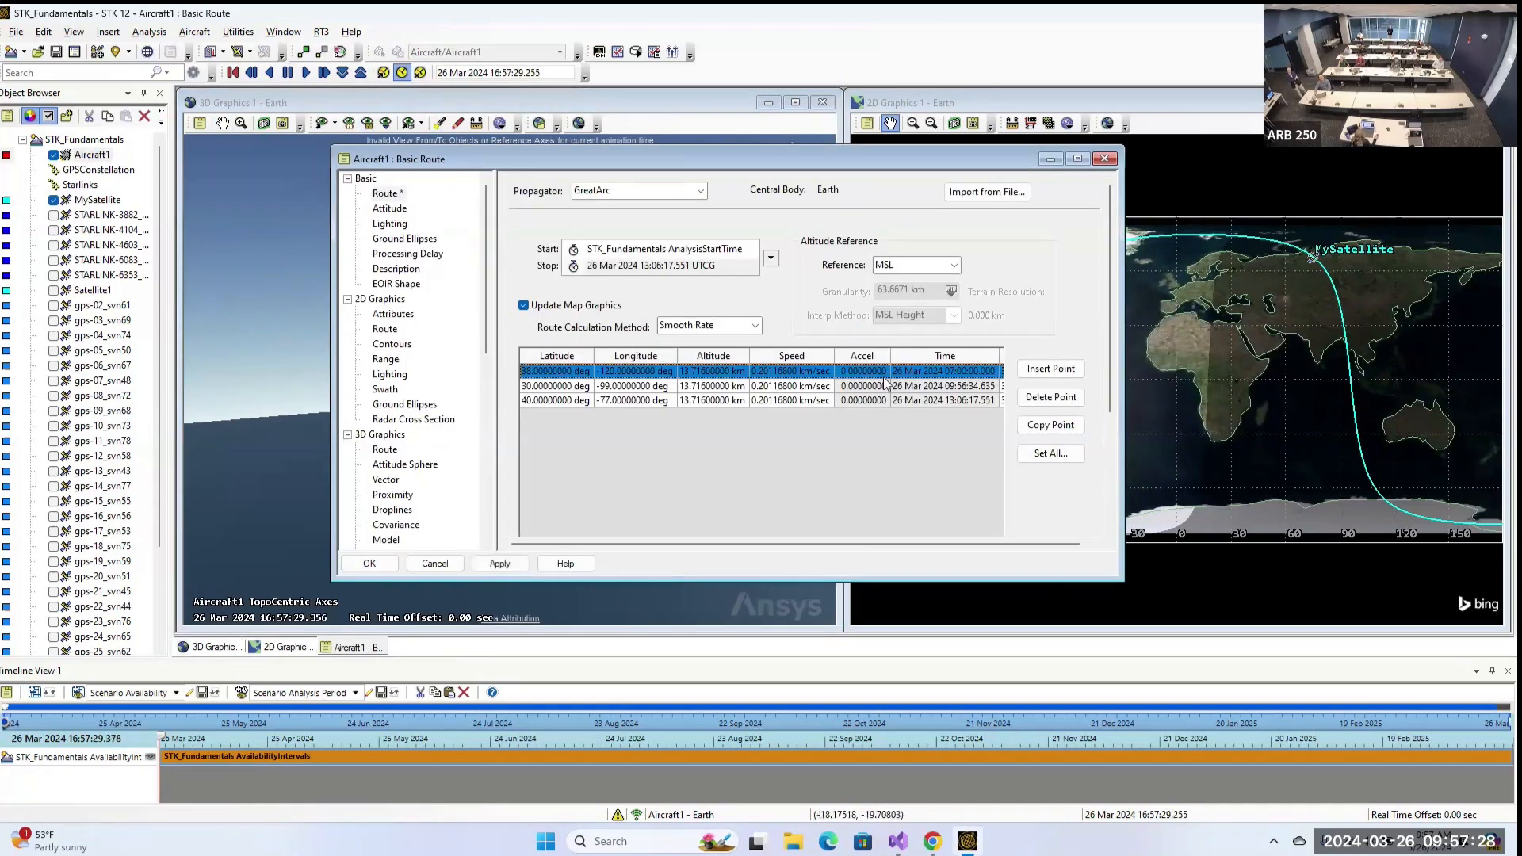
{"action": "left_click", "coordinate": [1051, 453]}
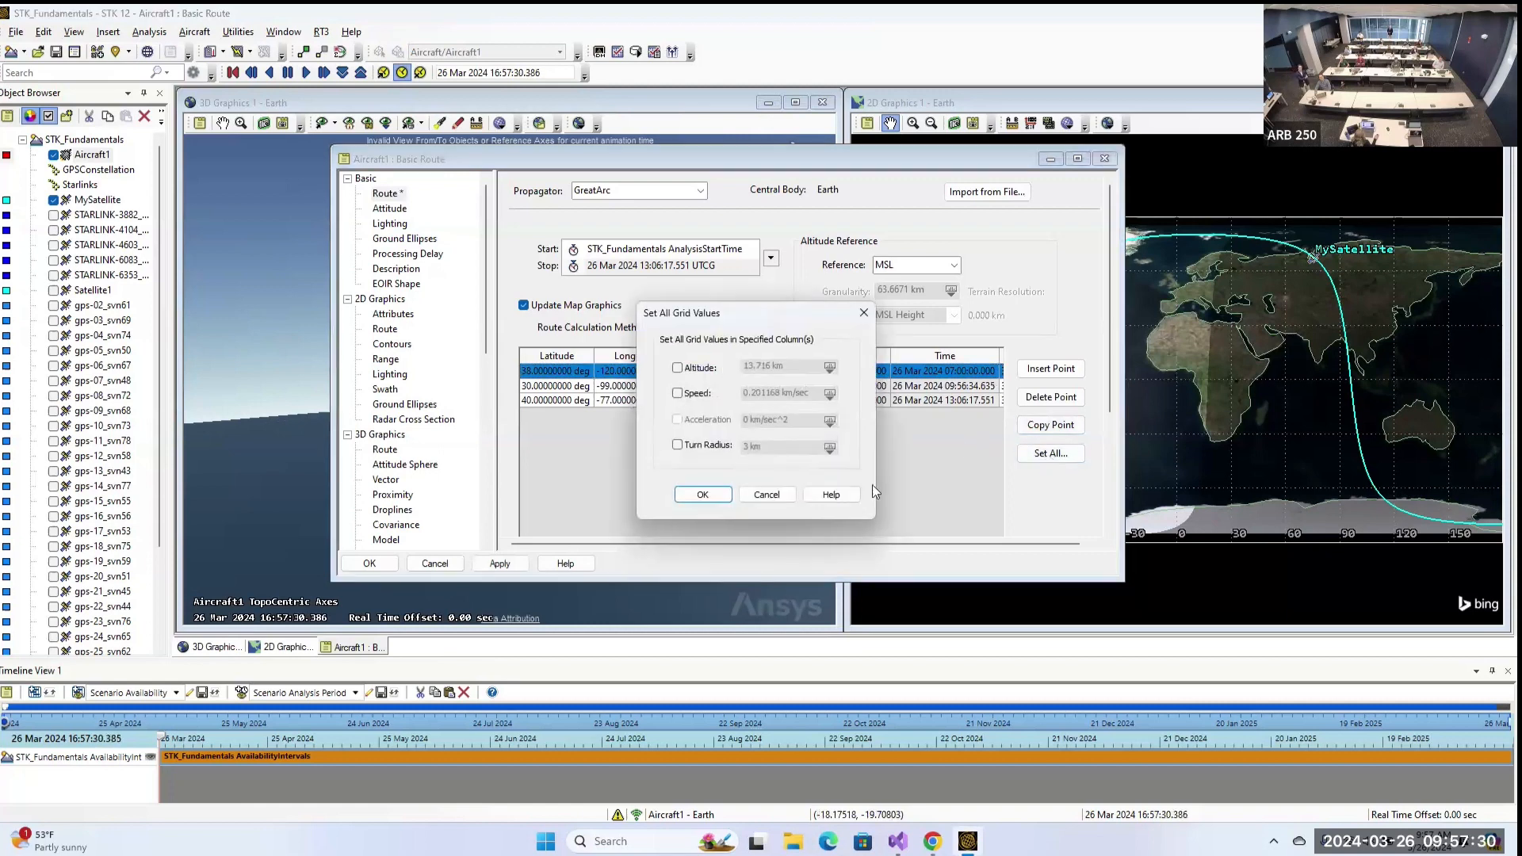
{"action": "left_click", "coordinate": [780, 494]}
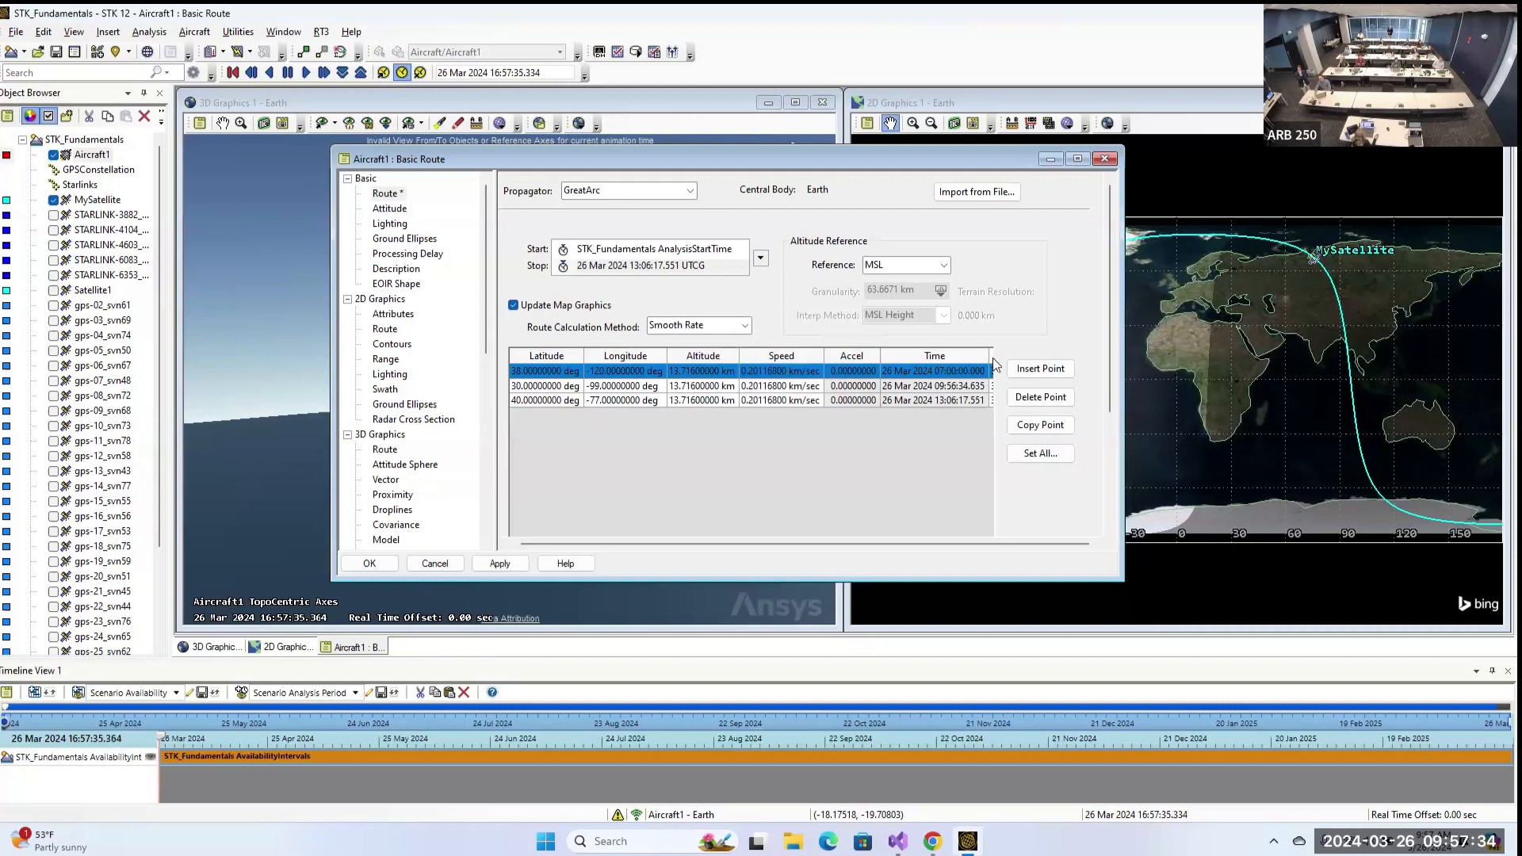
{"action": "left_click_drag", "start_coordinate": [989, 358], "coordinate": [887, 382]}
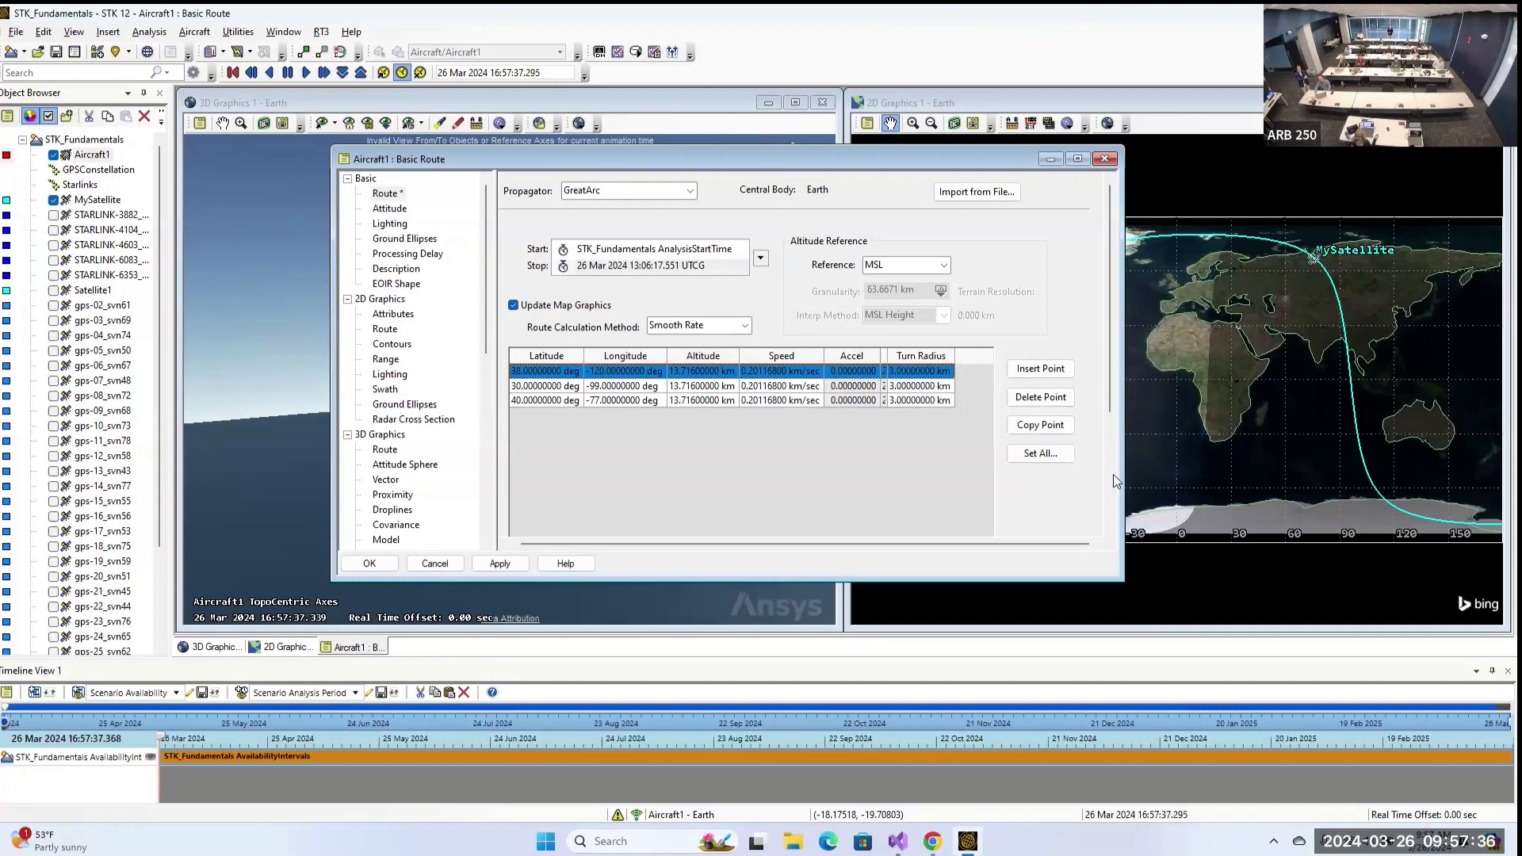
Set the speed of all Aircraft1 waypoints to 300 mi/hr and apply it.
{"action": "left_click", "coordinate": [1040, 453]}
{"action": "left_click", "coordinate": [699, 394]}
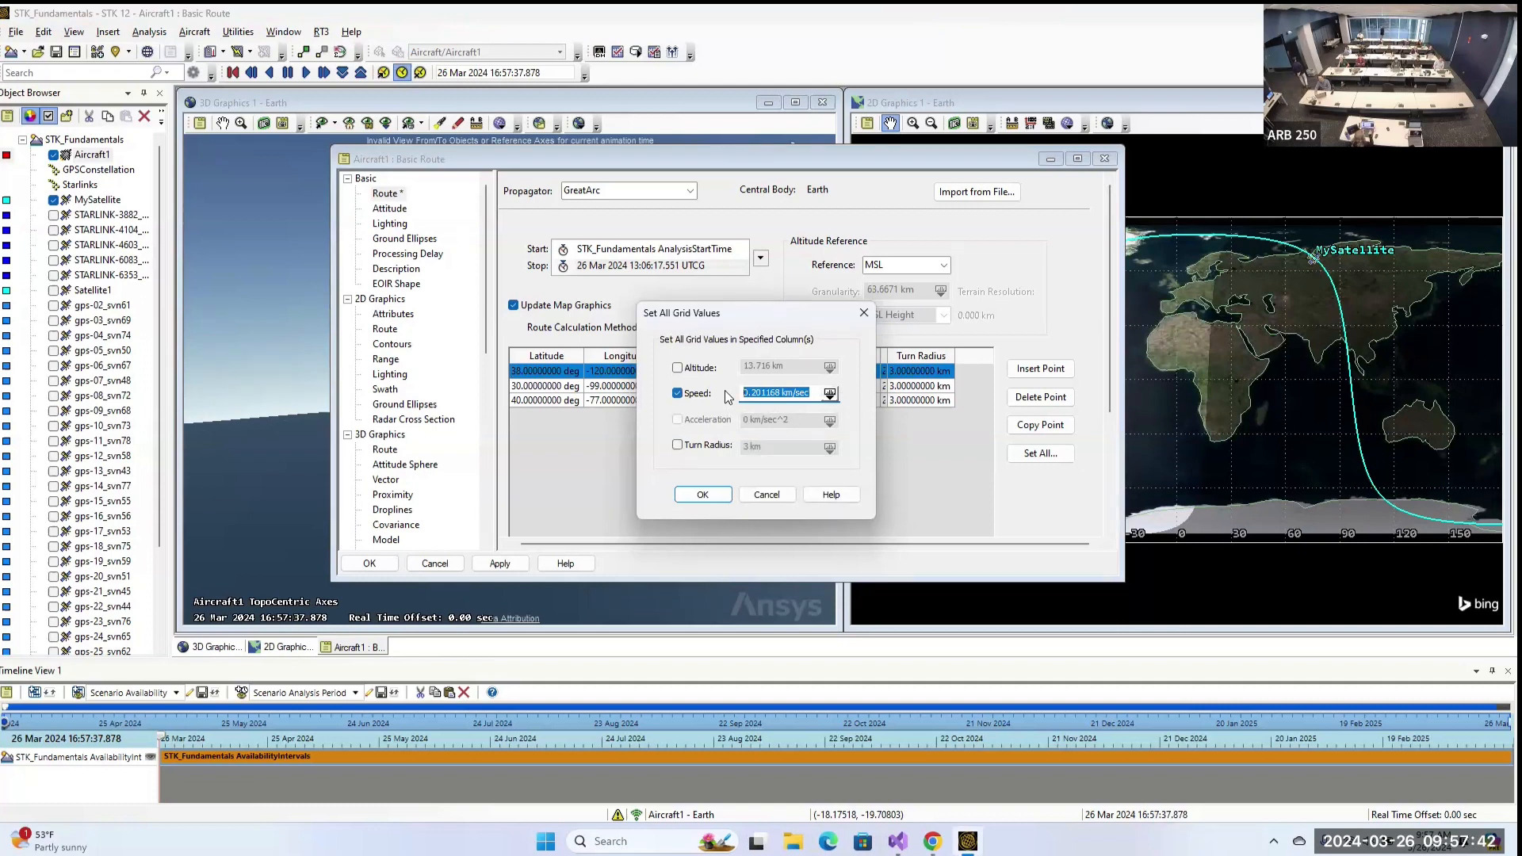
{"action": "type", "text": "300 mi/hr"}
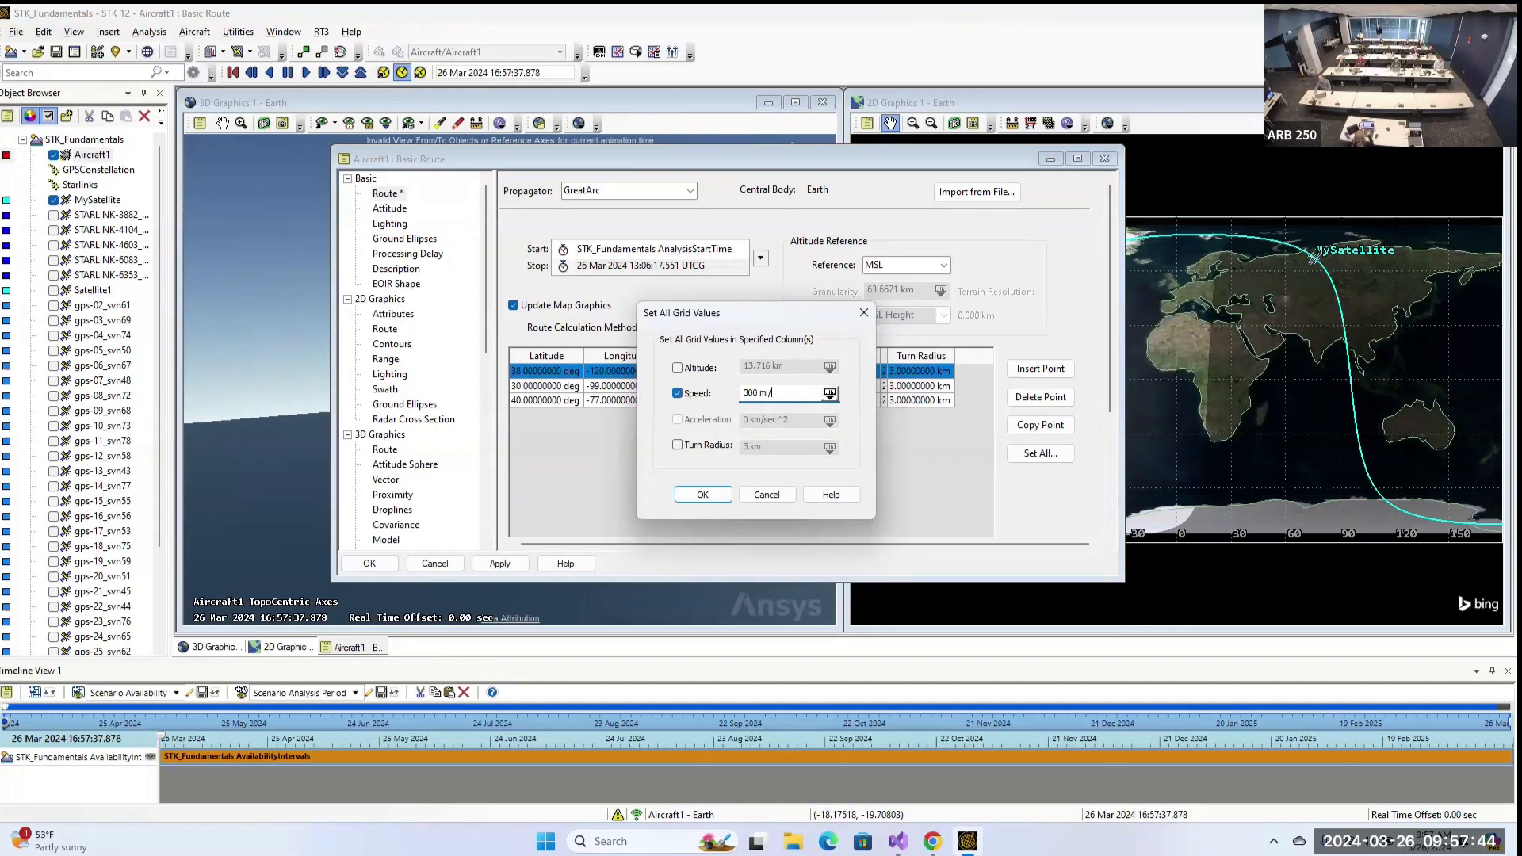
{"action": "left_click", "coordinate": [702, 495]}
{"action": "left_click", "coordinate": [501, 564]}
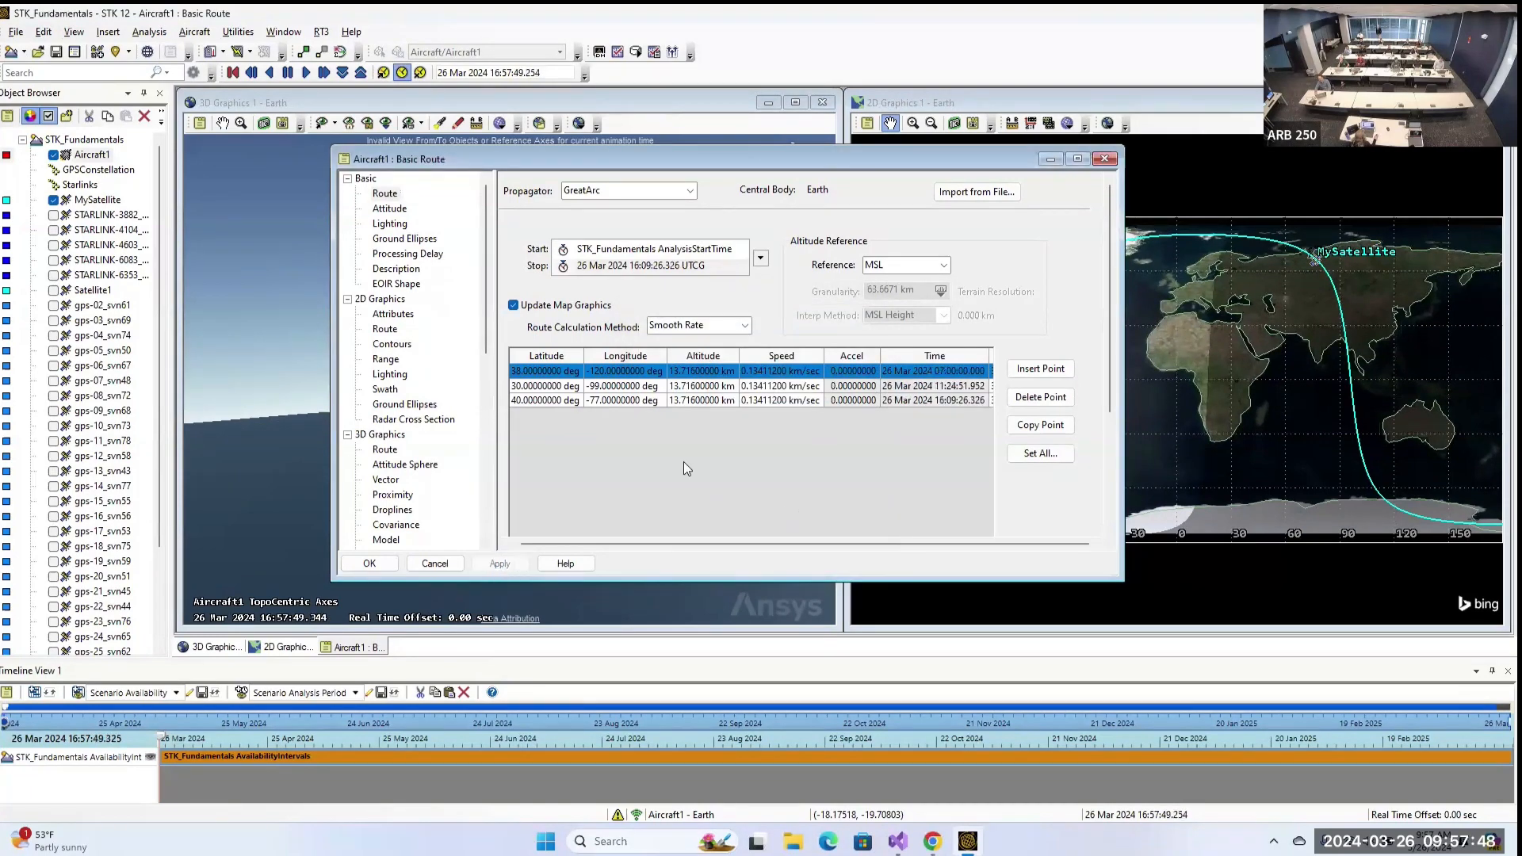
Move the properties window aside, set the speed of all waypoints to 40 nm/sec, apply it and accept the route.
{"action": "left_click_drag", "start_coordinate": [770, 157], "coordinate": [1154, 167]}
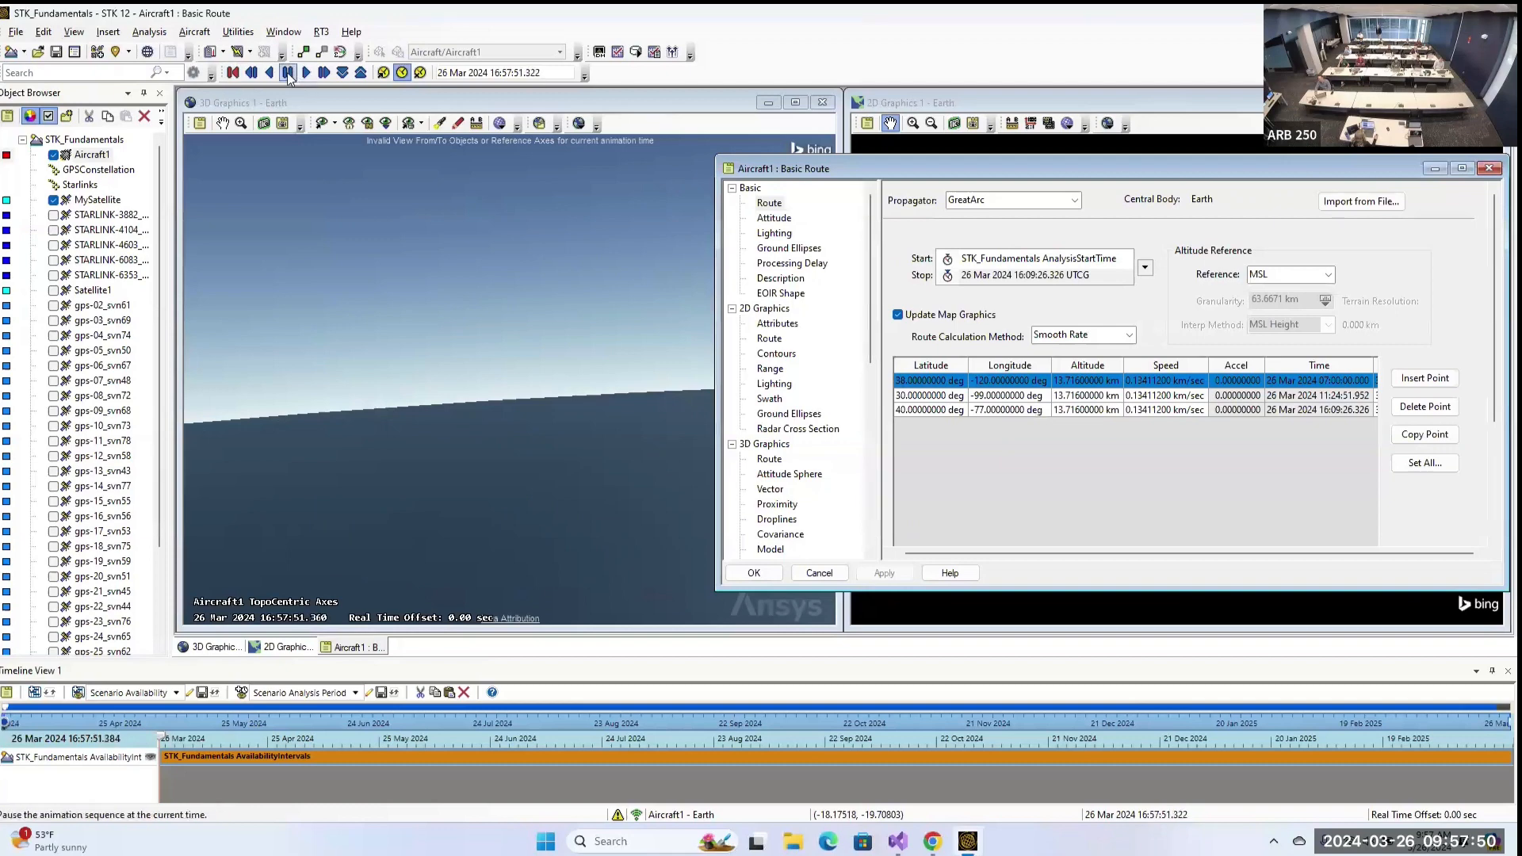
{"action": "left_click", "coordinate": [1423, 464]}
{"action": "left_click", "coordinate": [677, 393]}
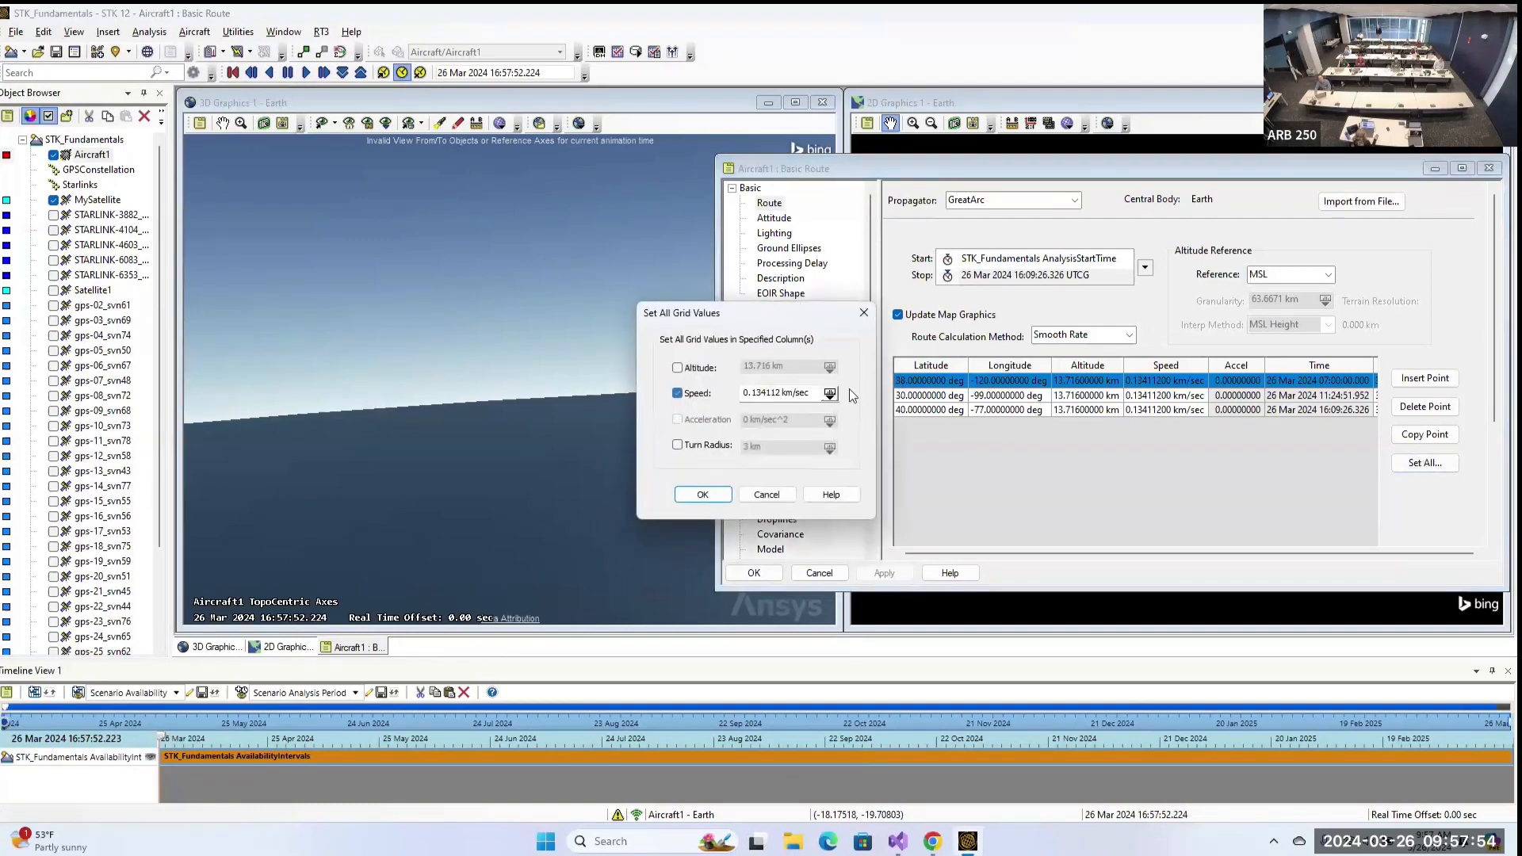
{"action": "left_click", "coordinate": [829, 394]}
{"action": "mouse_move", "coordinate": [785, 561]}
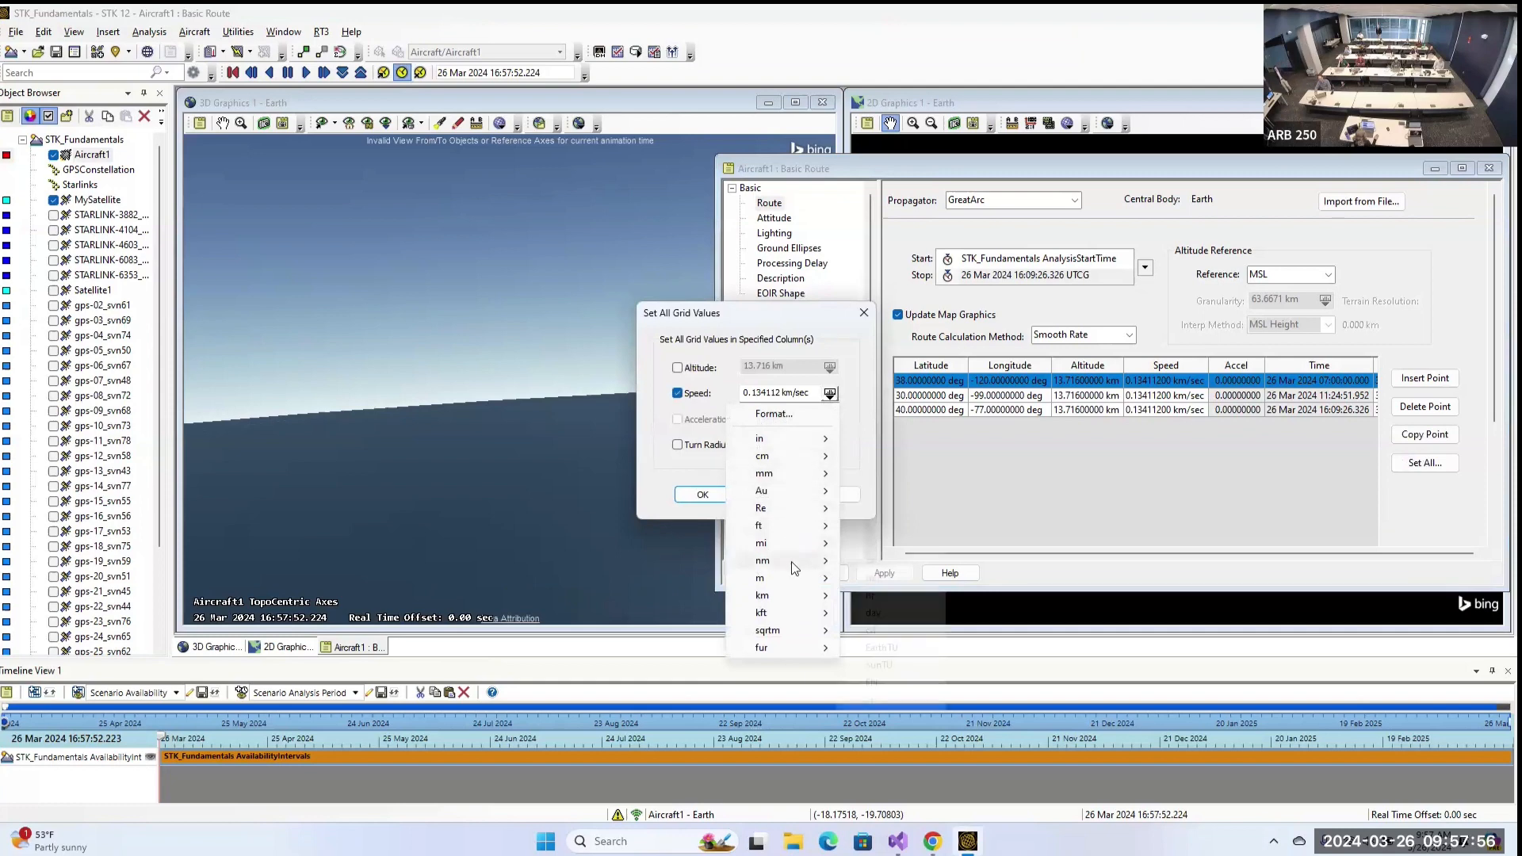
{"action": "left_click", "coordinate": [886, 564]}
{"action": "left_click_drag", "start_coordinate": [787, 388], "coordinate": [743, 393]}
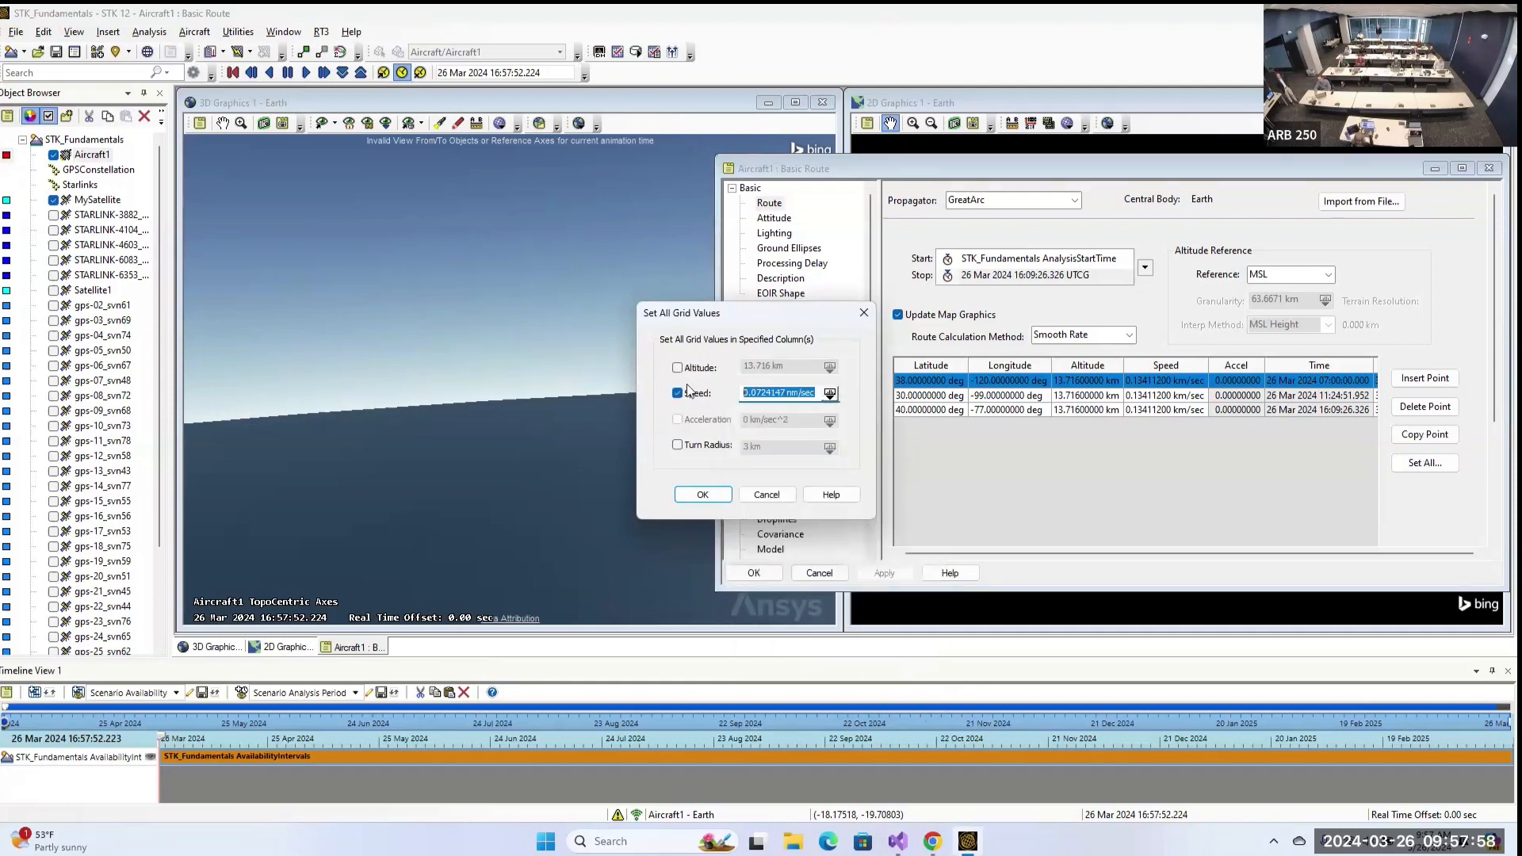
{"action": "type", "text": "4"}
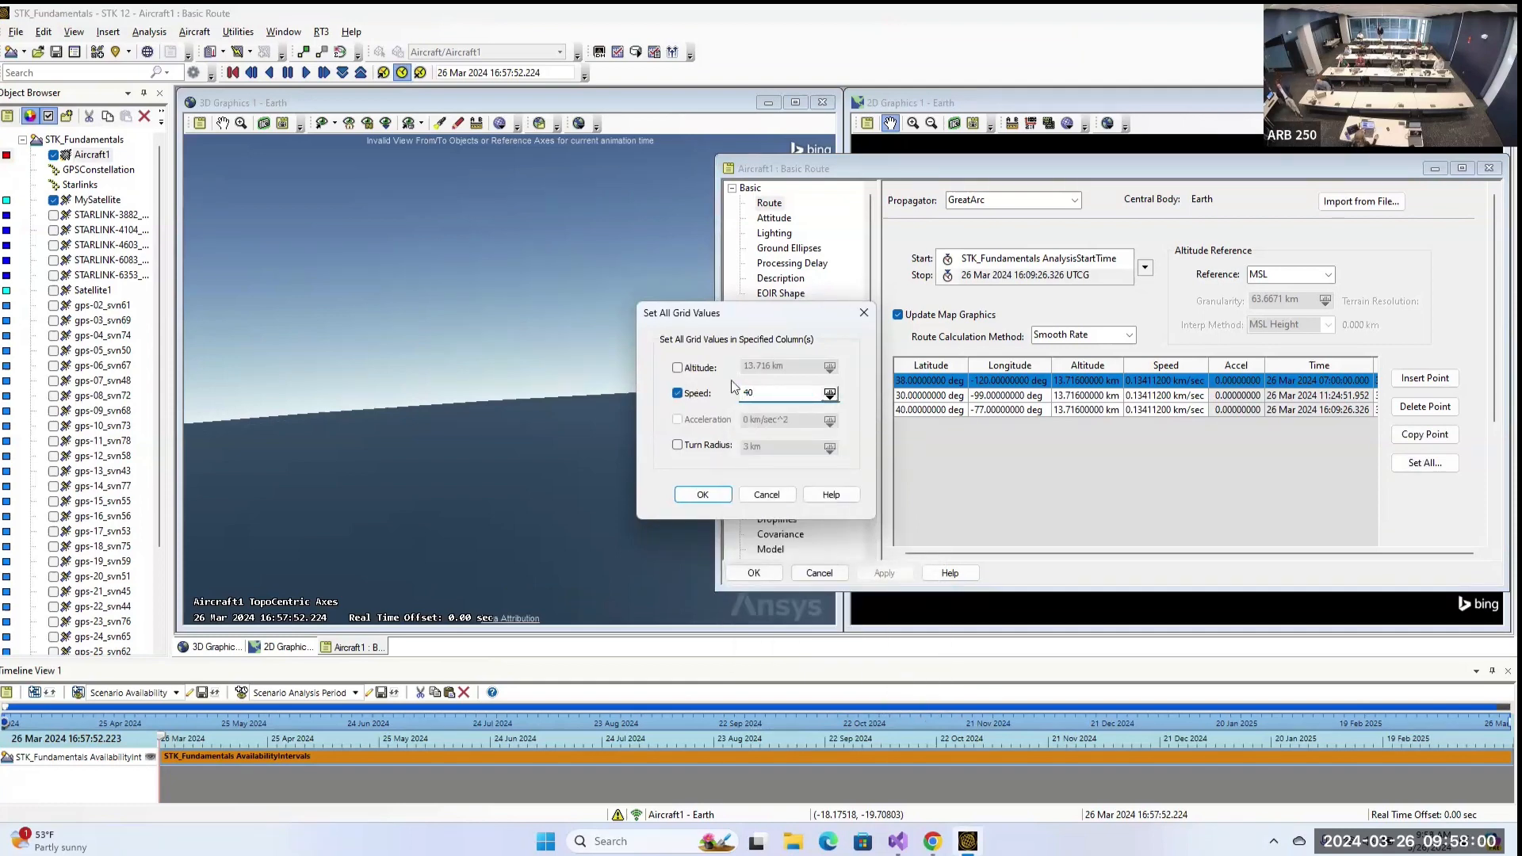
{"action": "type", "text": "0"}
{"action": "left_click", "coordinate": [714, 494]}
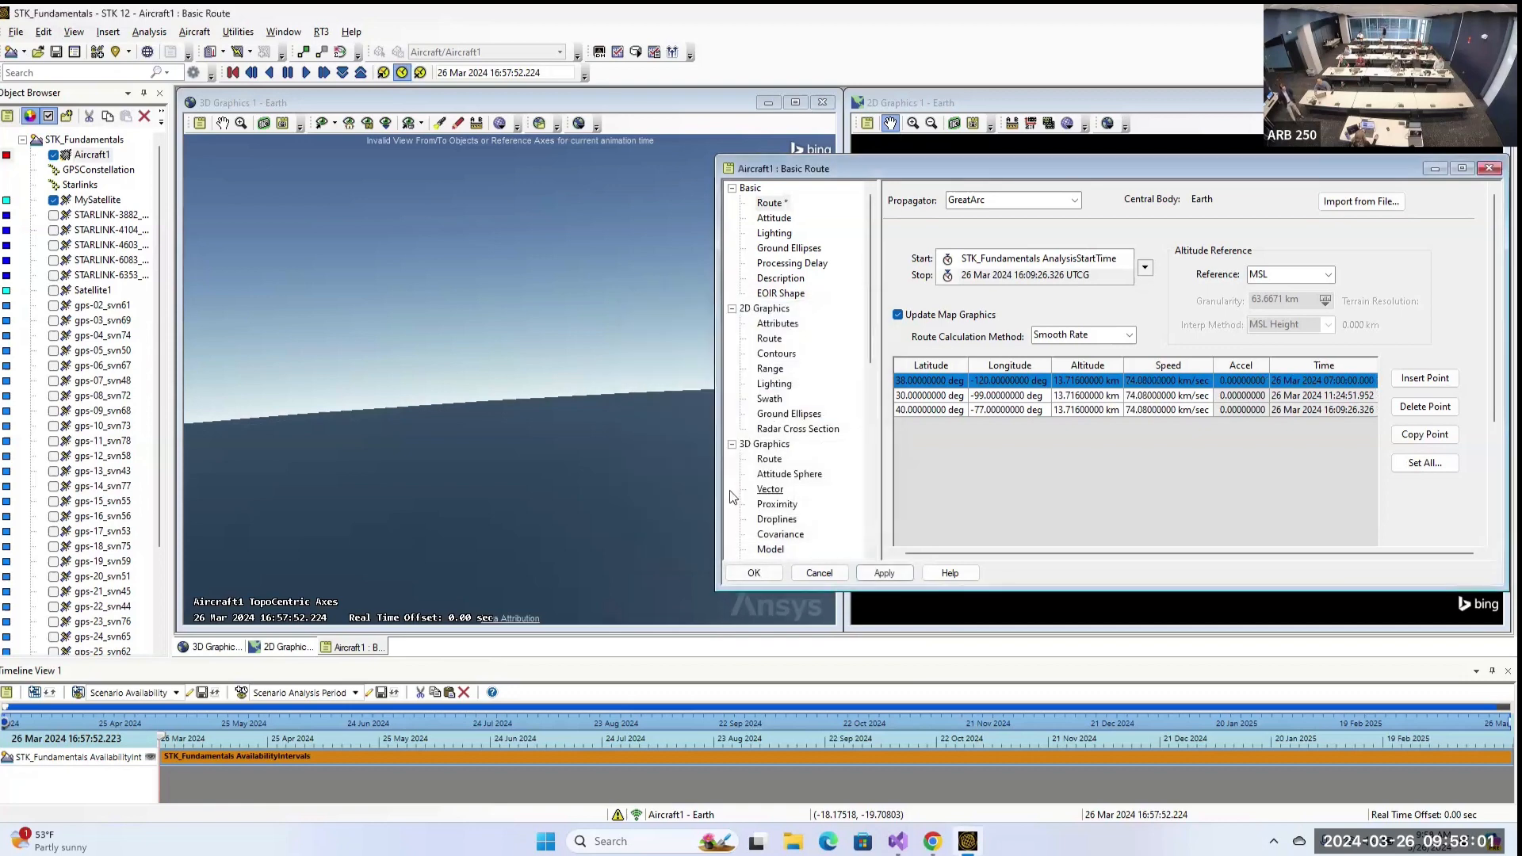
{"action": "left_click", "coordinate": [906, 576]}
{"action": "left_click", "coordinate": [755, 574]}
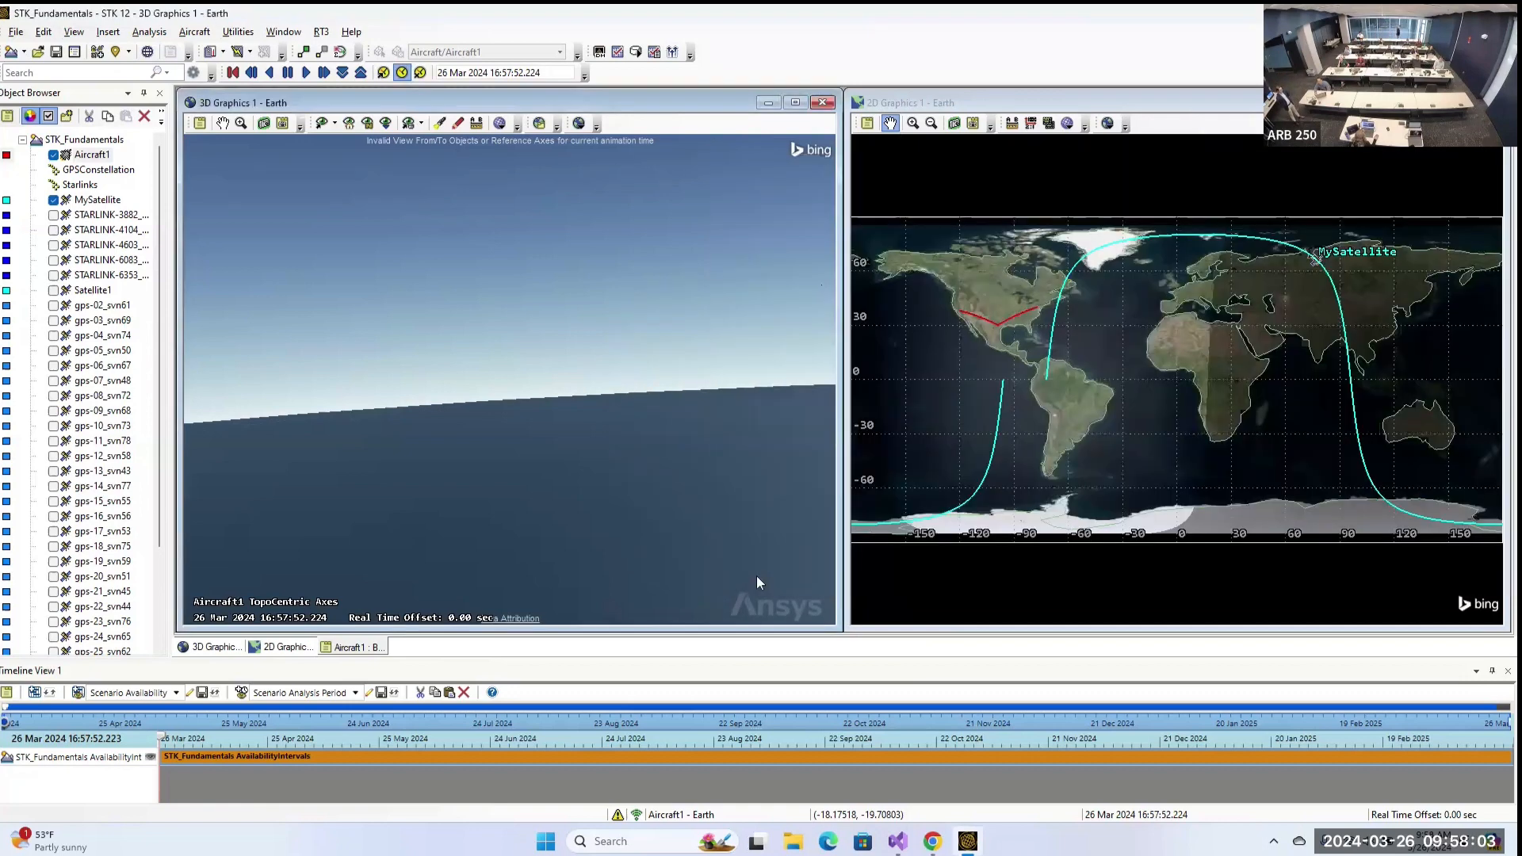
Step the animation back and reset it, then review the Aircraft1 route waypoints and minimize the properties window.
{"action": "left_click", "coordinate": [250, 73]}
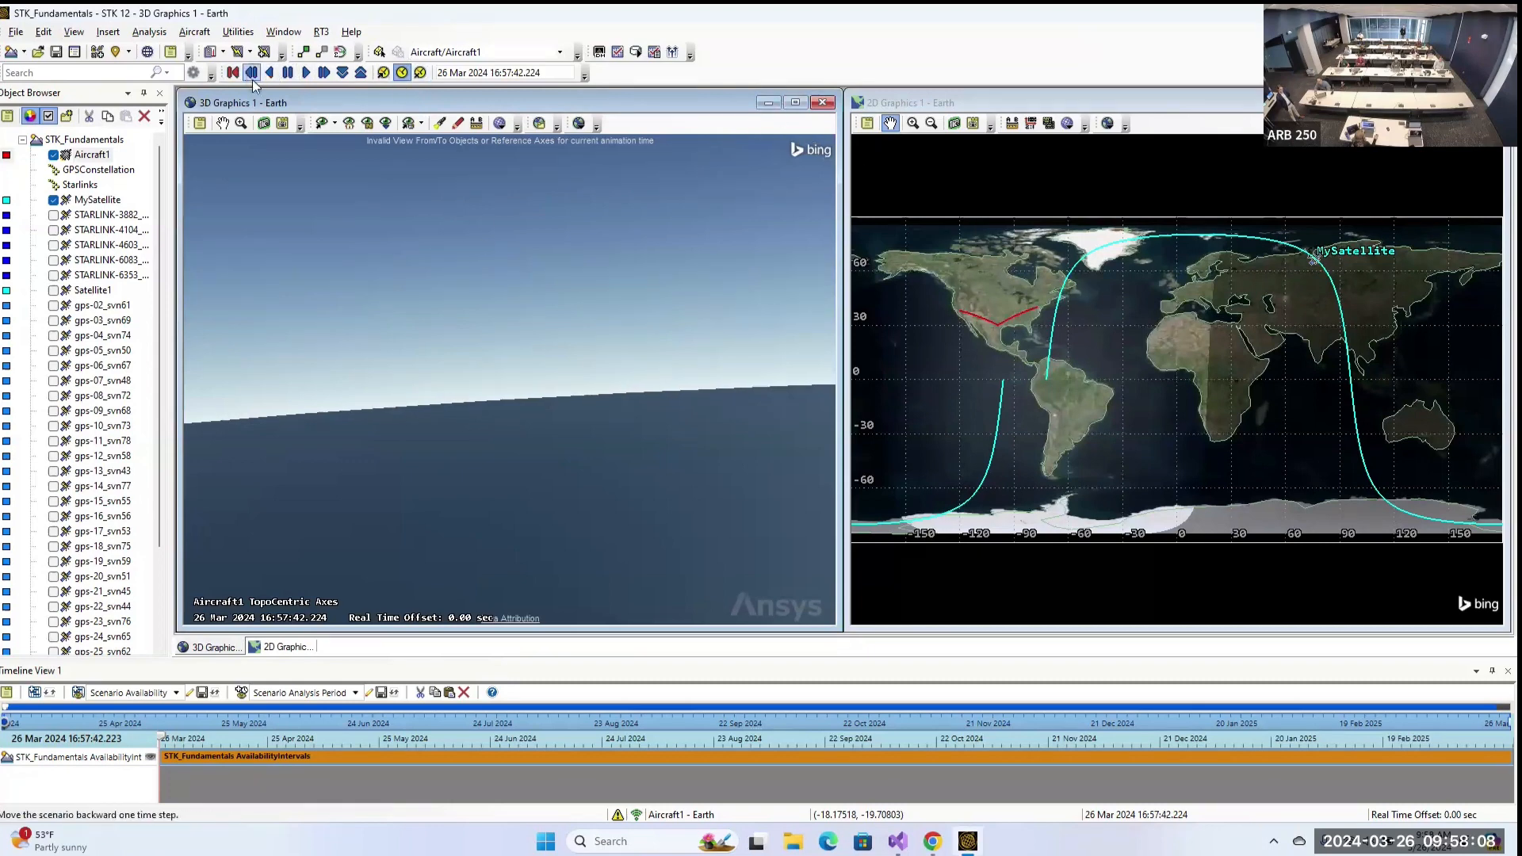
{"action": "left_click", "coordinate": [234, 73]}
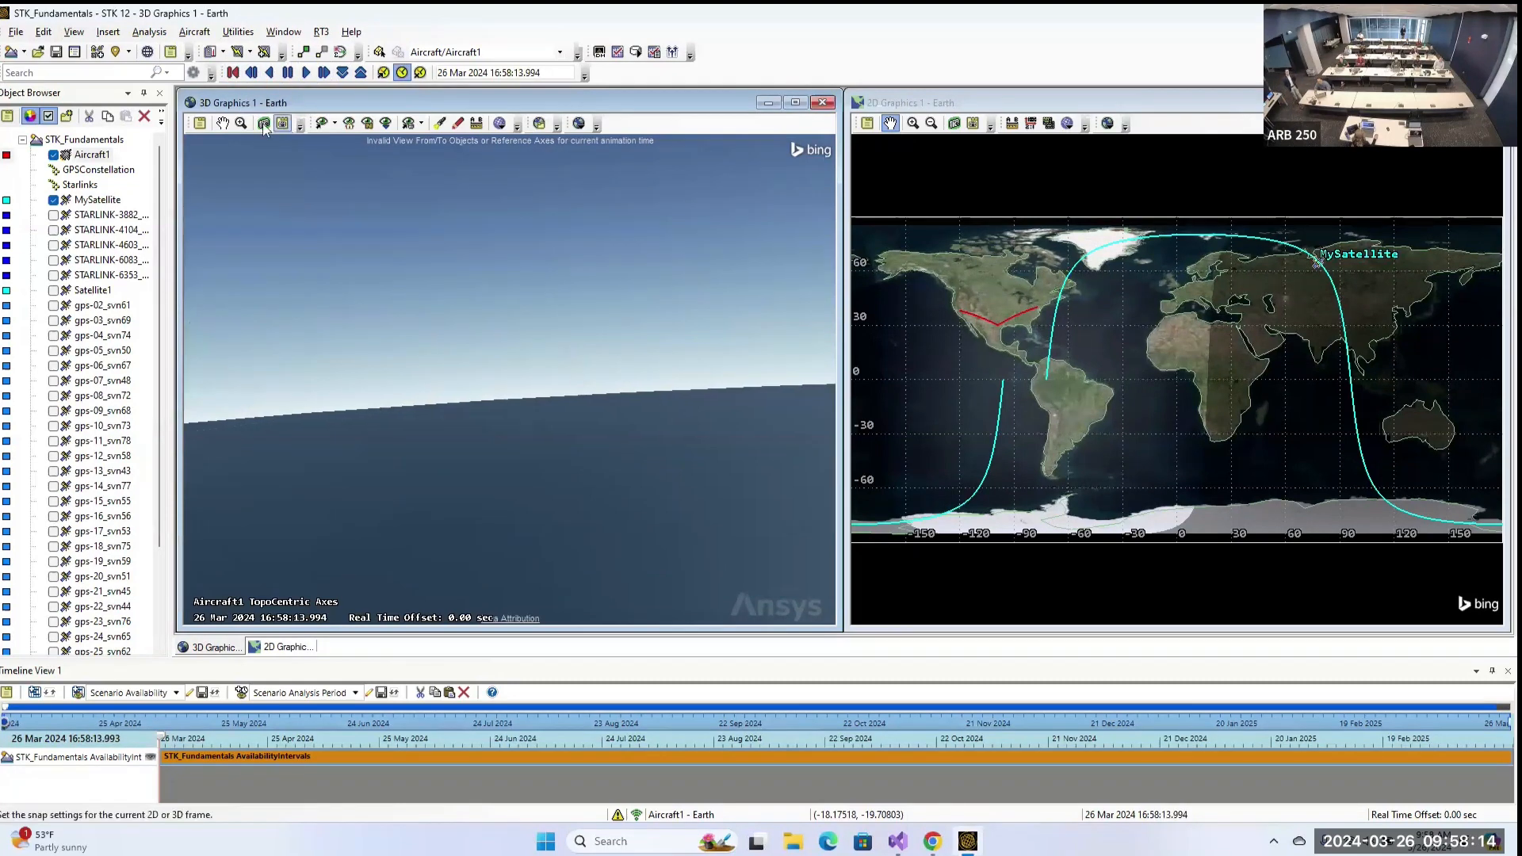
{"action": "double_click", "coordinate": [92, 155]}
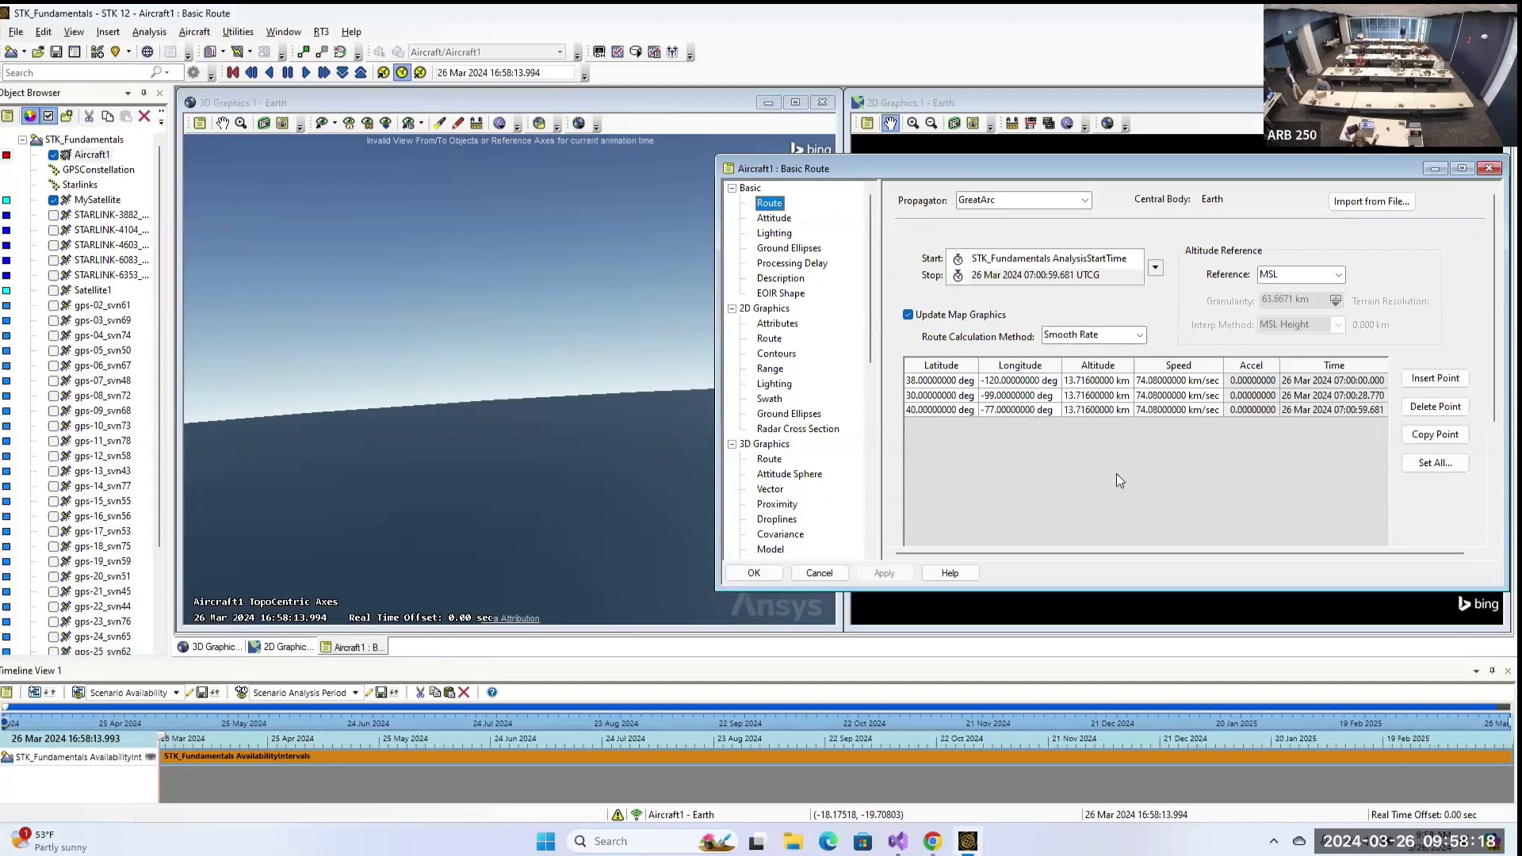
{"action": "left_click", "coordinate": [1433, 463]}
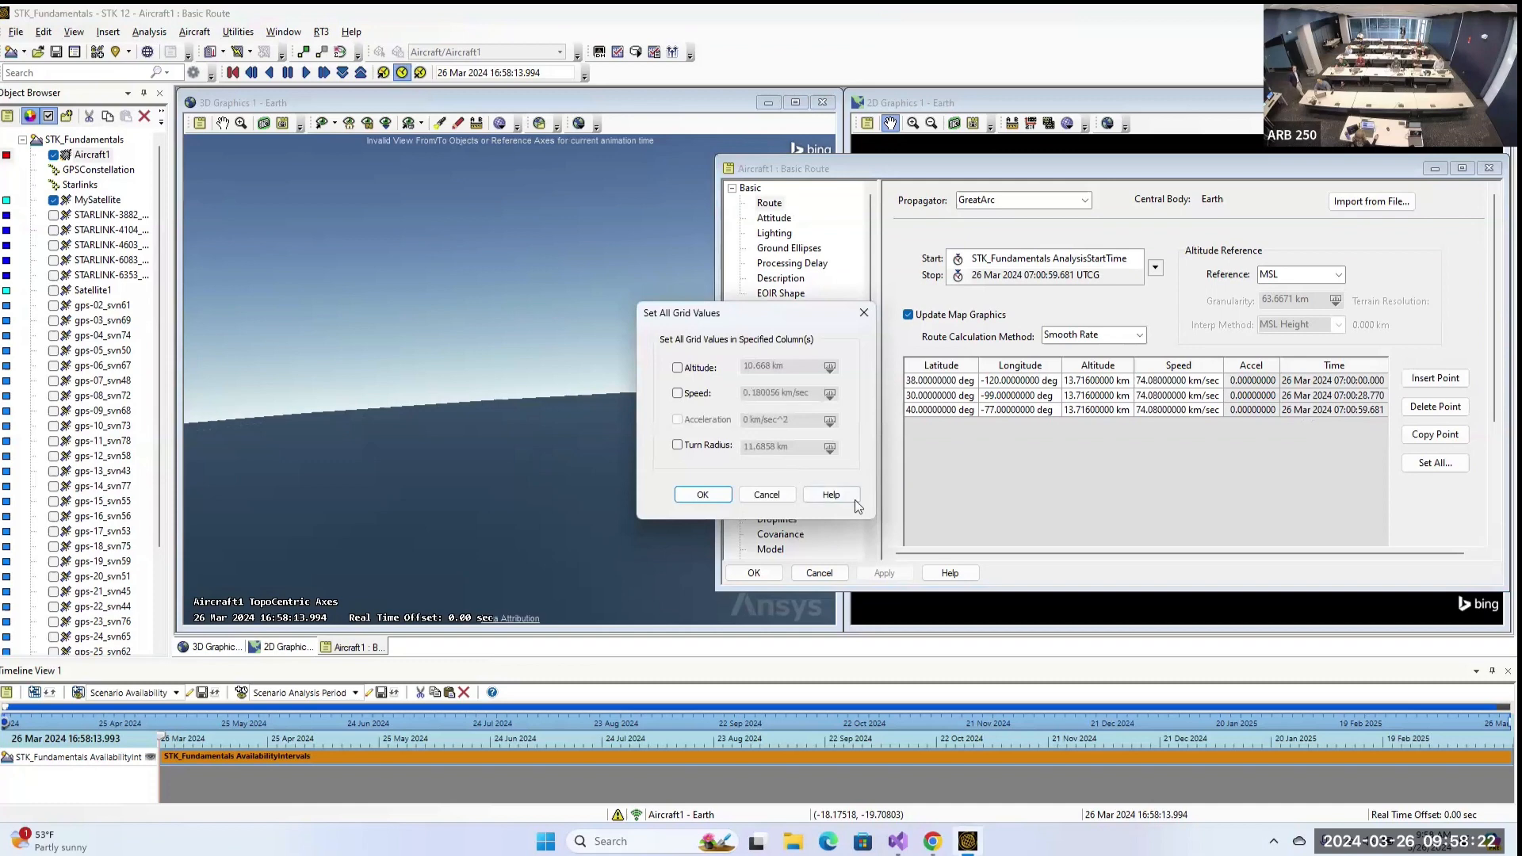
{"action": "left_click", "coordinate": [766, 494]}
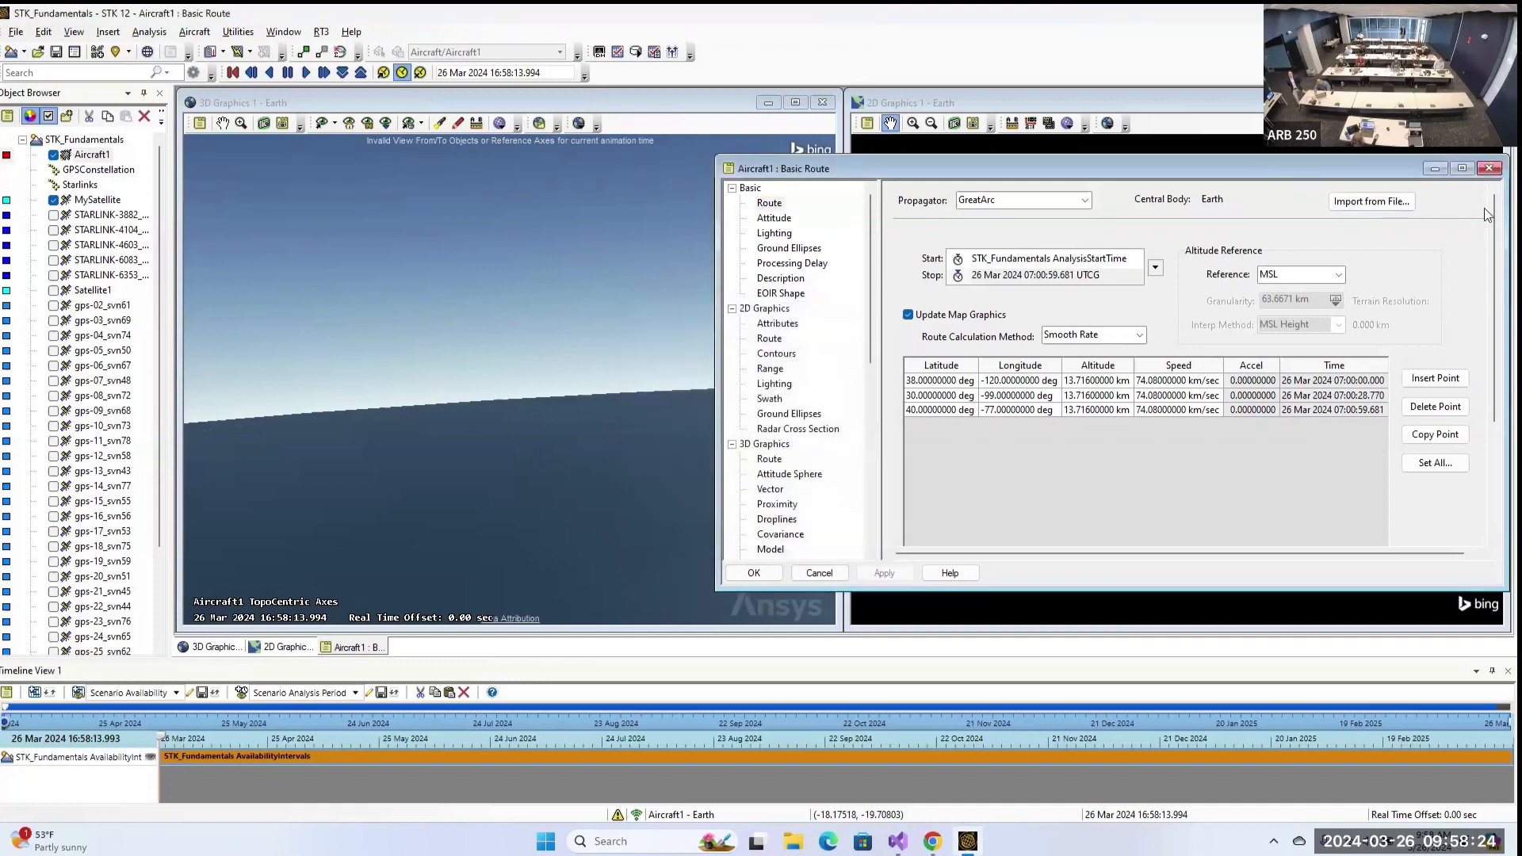
{"action": "left_click", "coordinate": [1437, 168]}
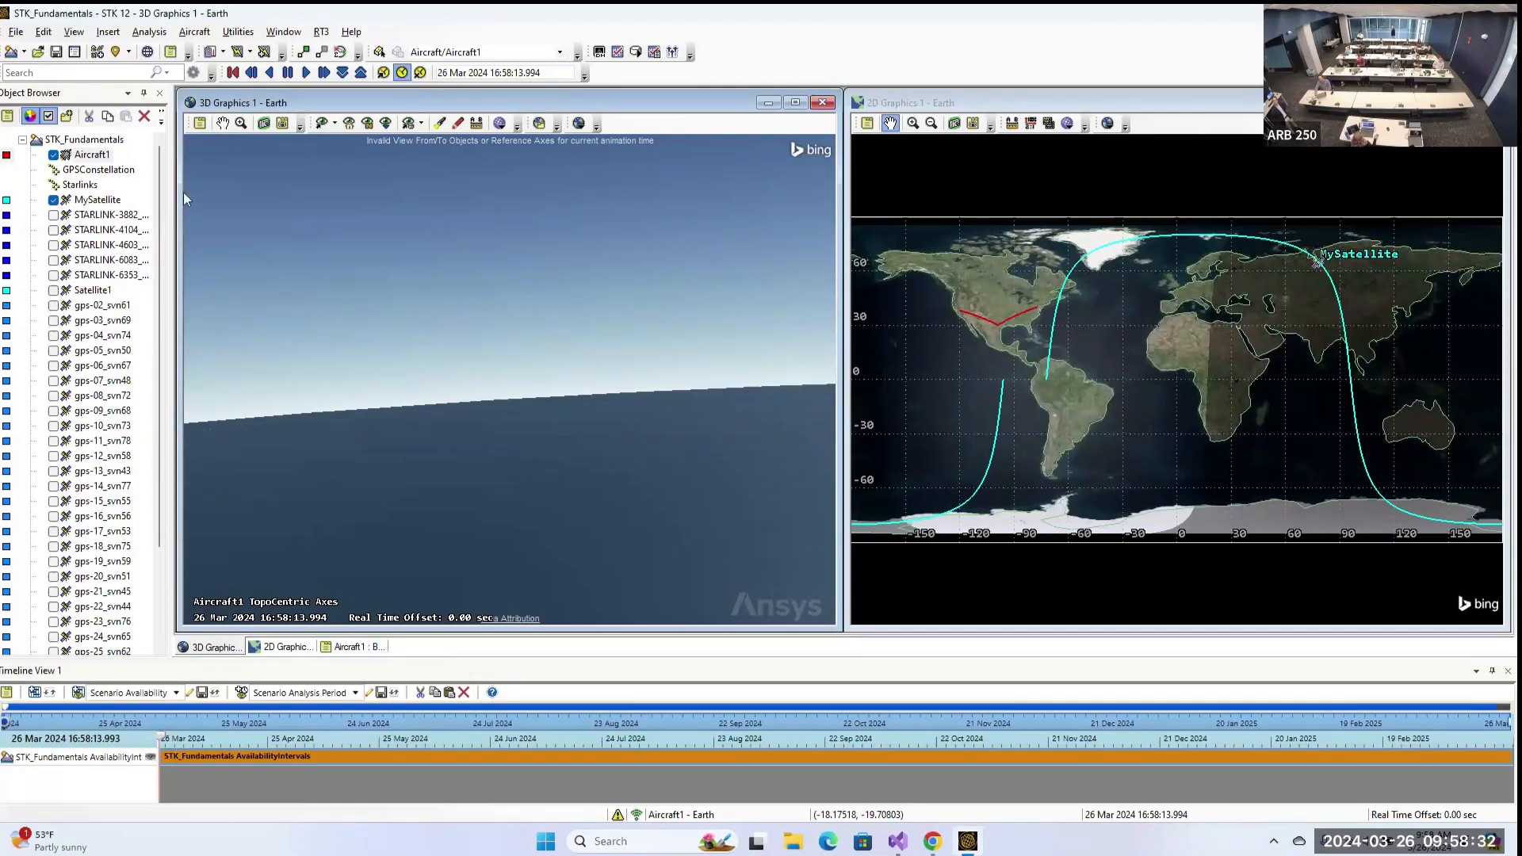
Insert Florida, United States as an area target with the Select Countries and US States method, primary area only.
{"action": "left_click", "coordinate": [113, 35]}
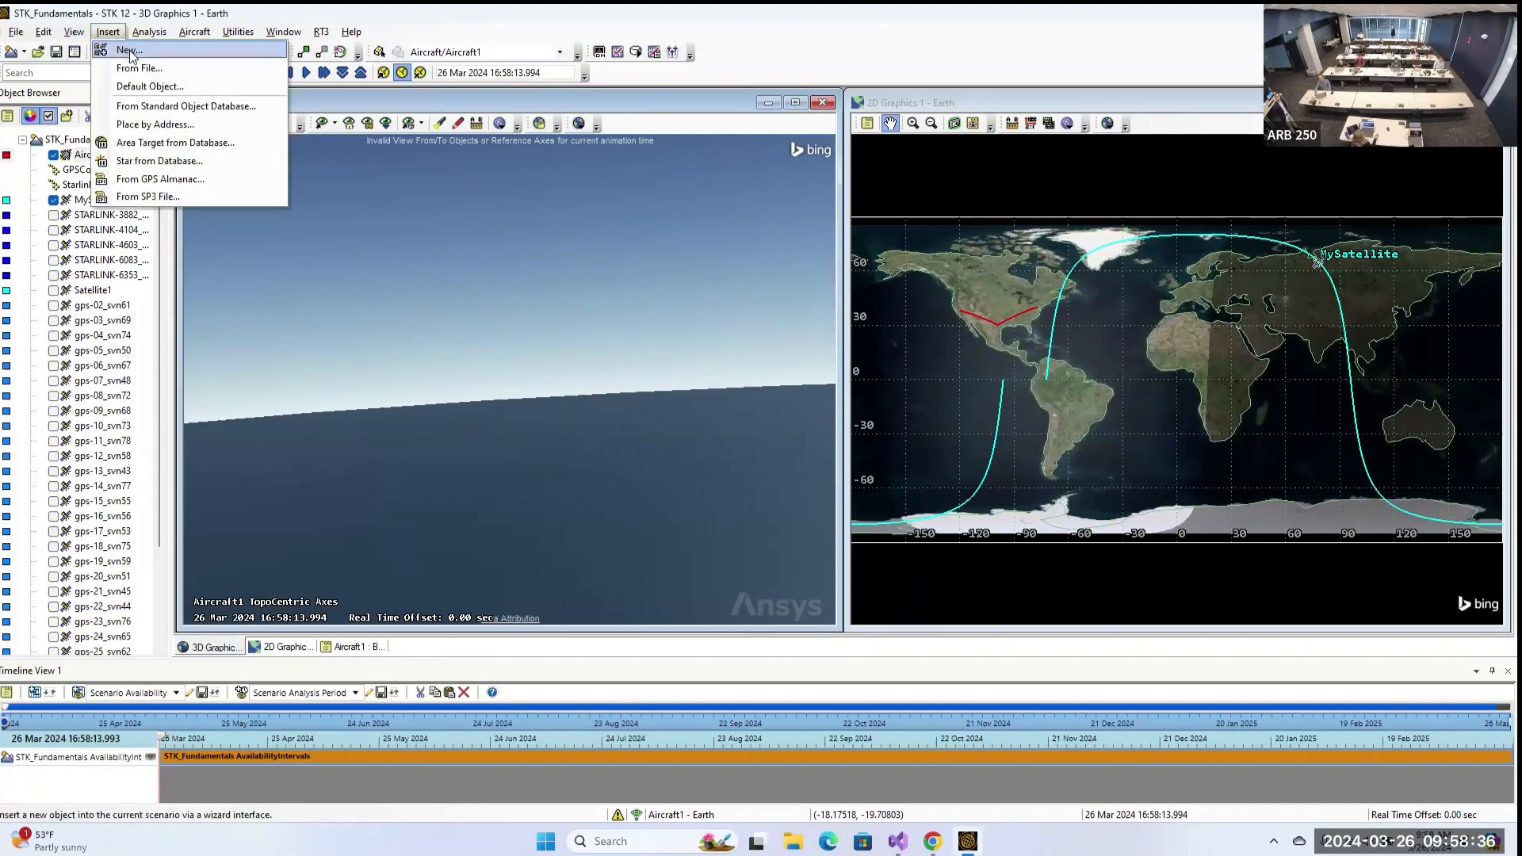
{"action": "left_click", "coordinate": [129, 50]}
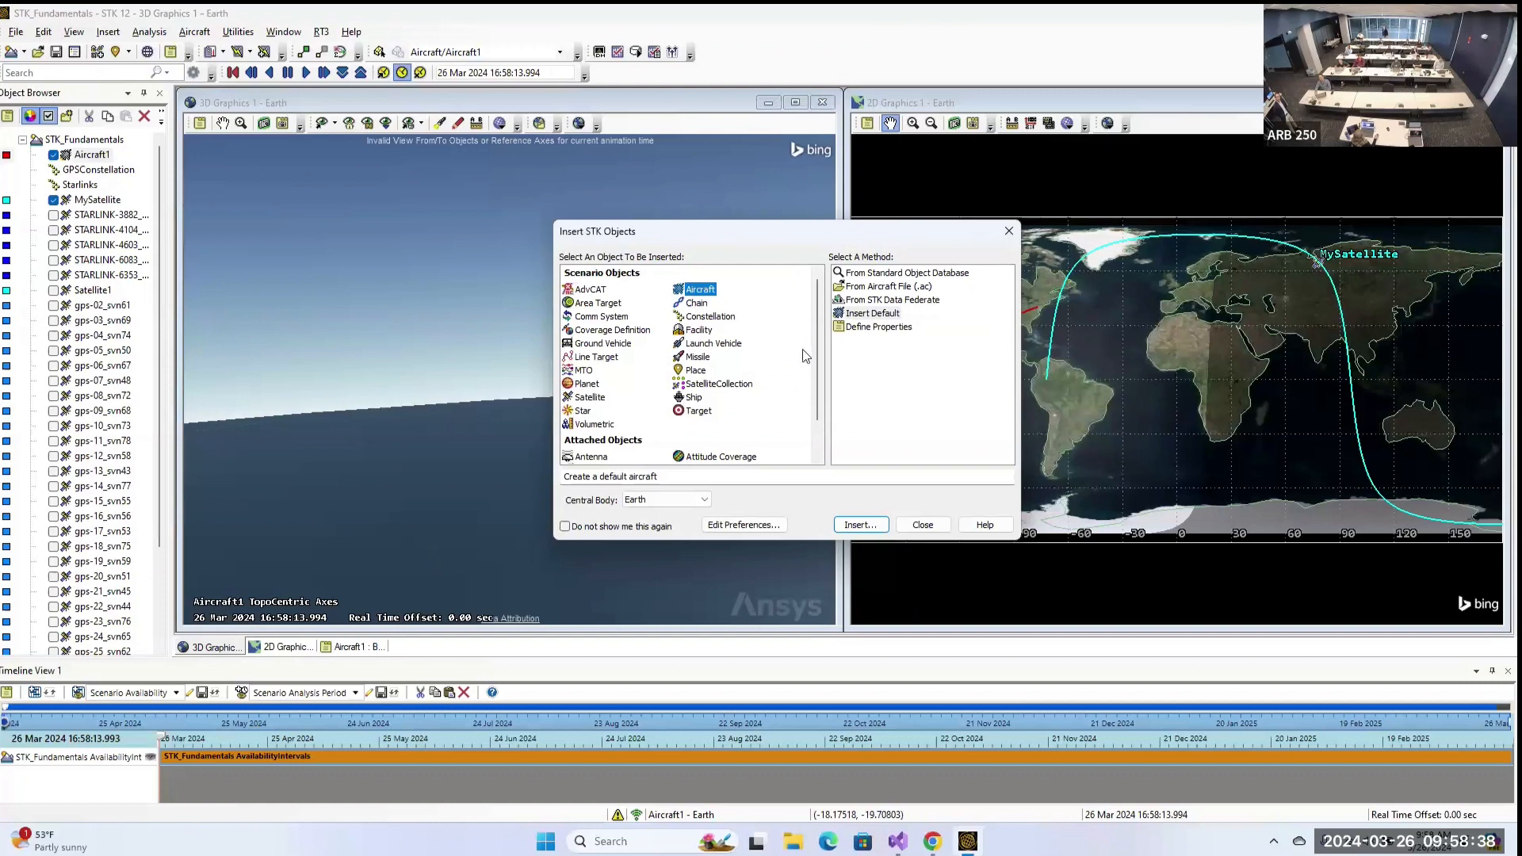
{"action": "left_click", "coordinate": [602, 302]}
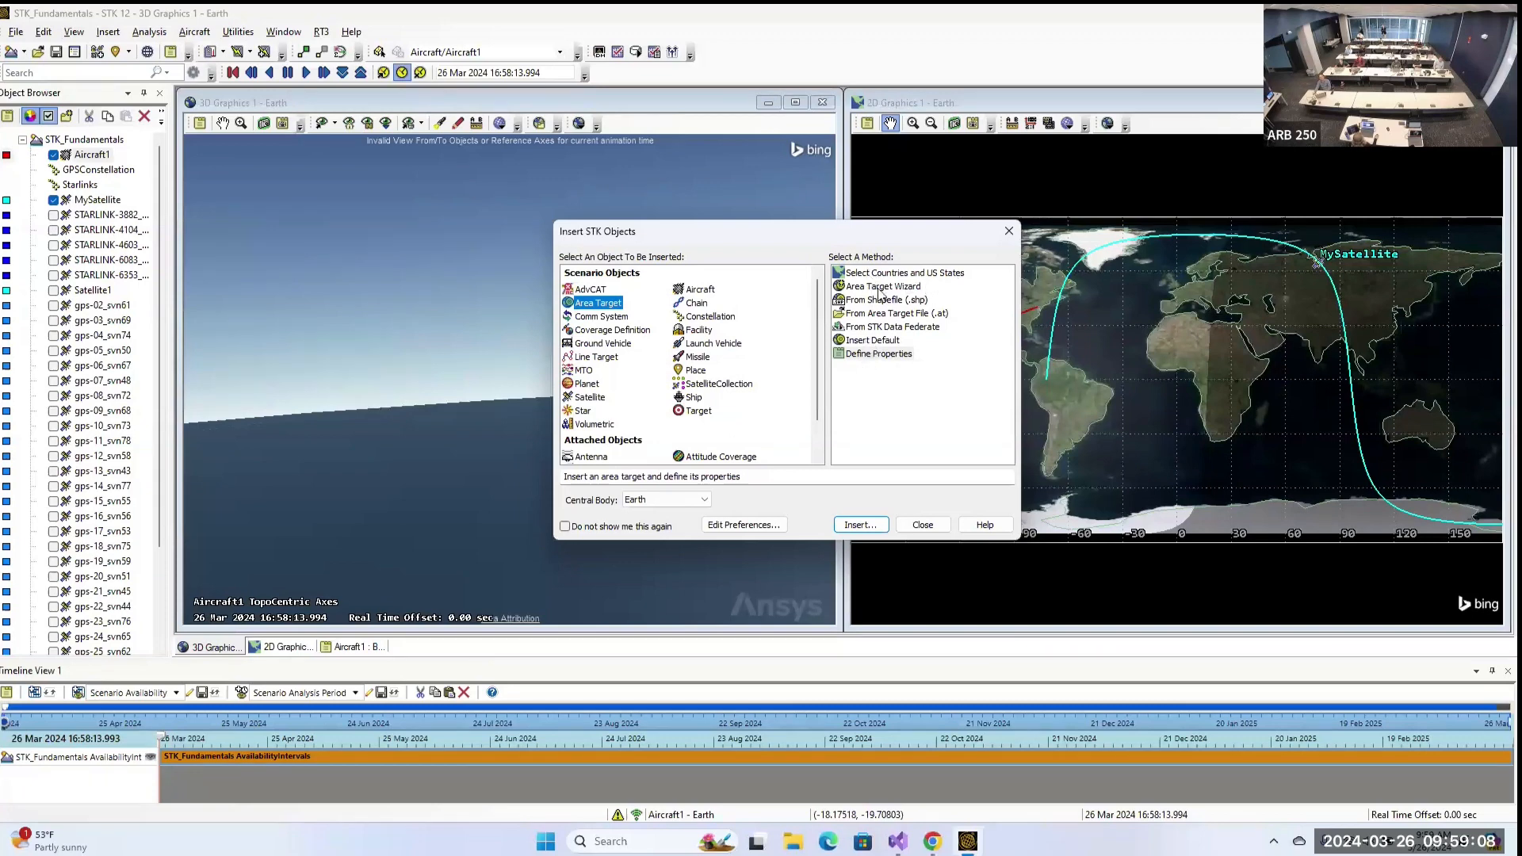
{"action": "left_click", "coordinate": [912, 274]}
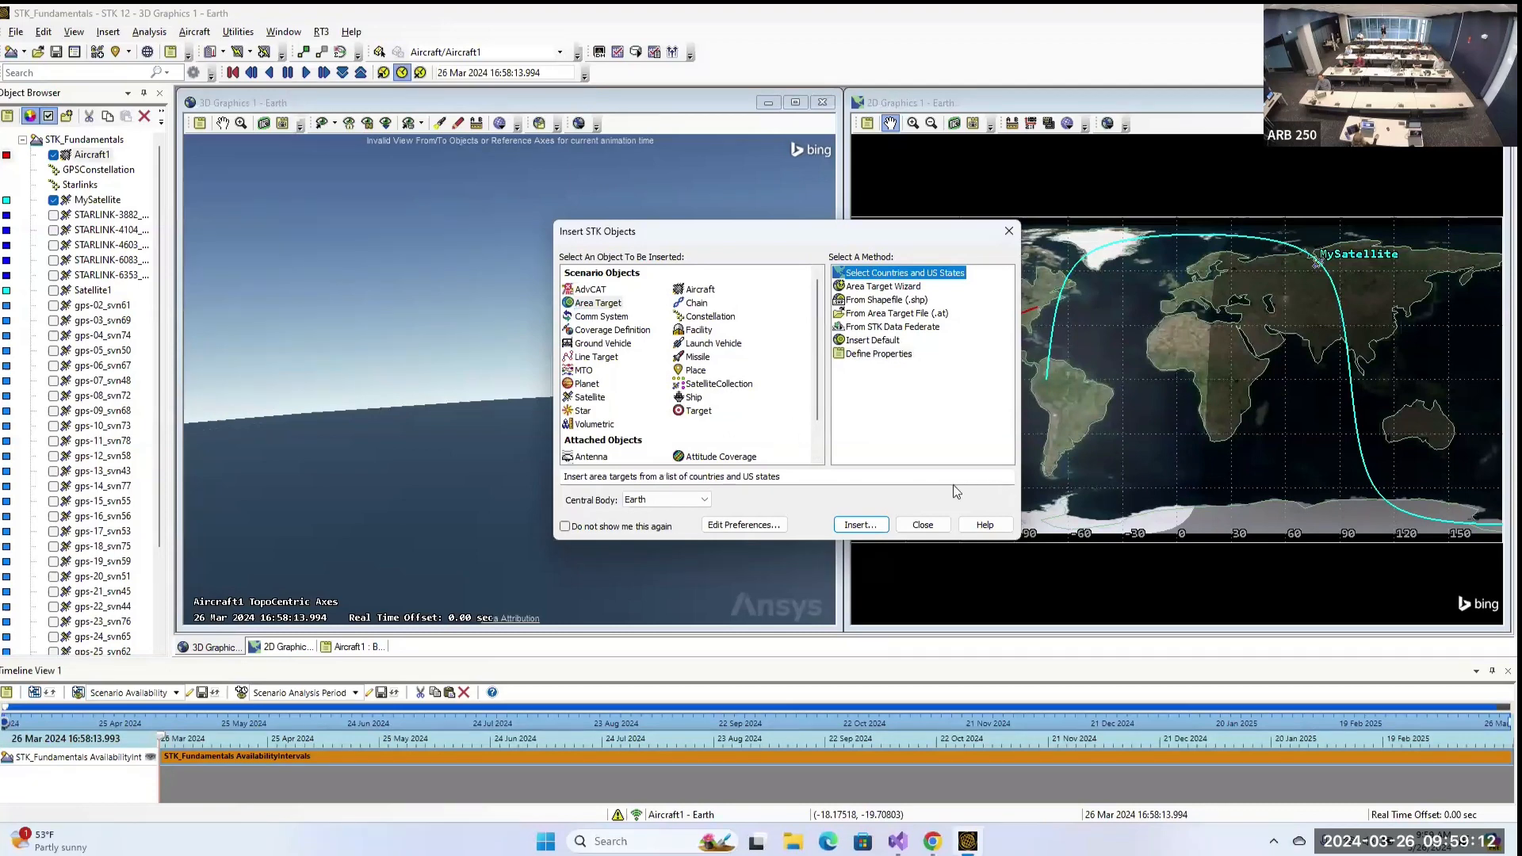
{"action": "left_click", "coordinate": [861, 527]}
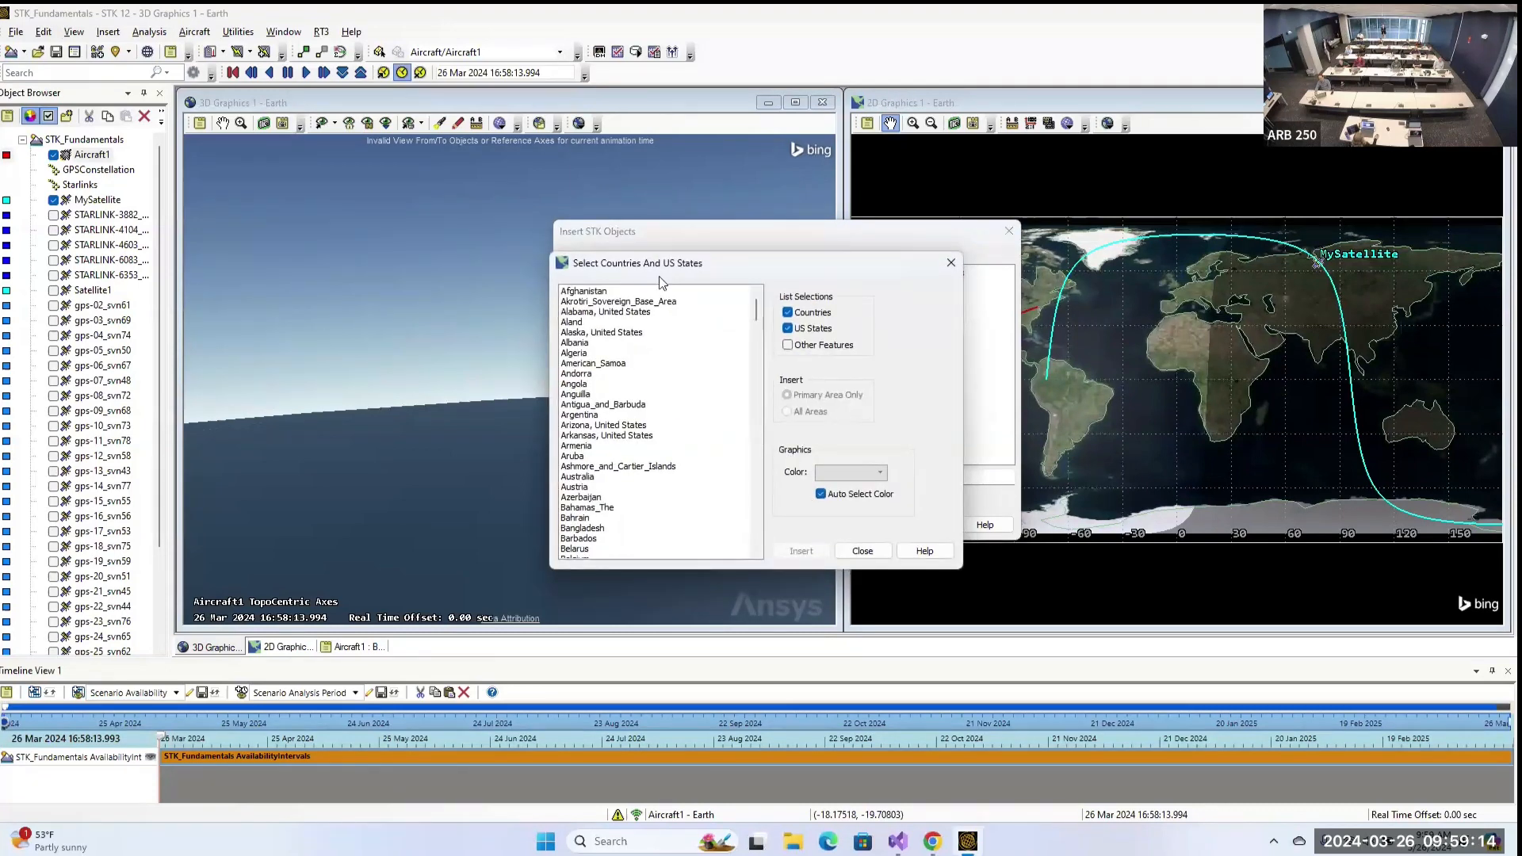
{"action": "scroll", "coordinate": [657, 327], "scroll_direction": "down", "scroll_amount": 13}
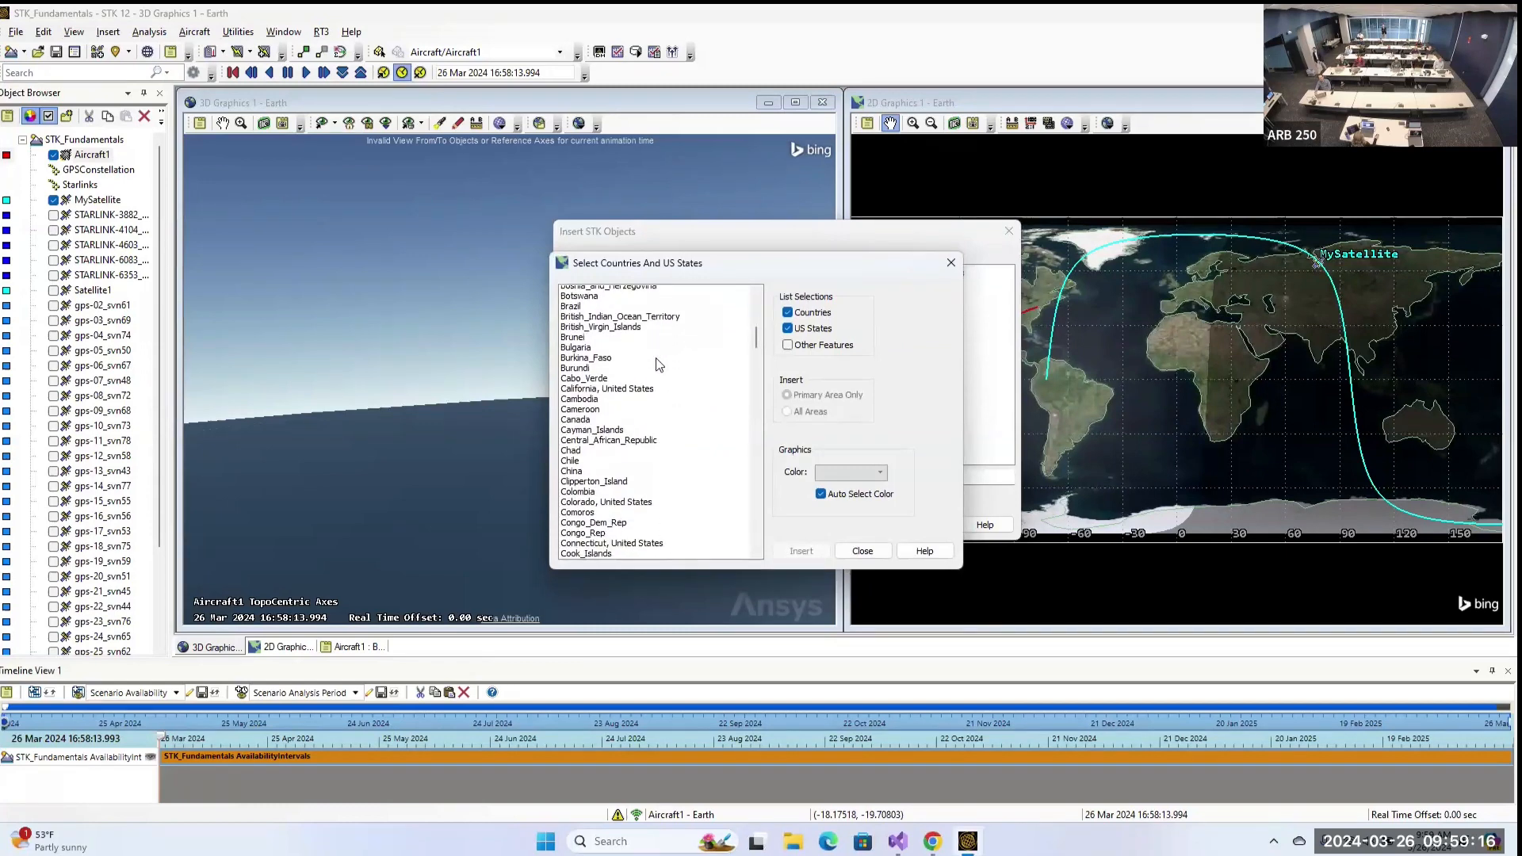
{"action": "scroll", "coordinate": [657, 364], "scroll_direction": "down", "scroll_amount": 9}
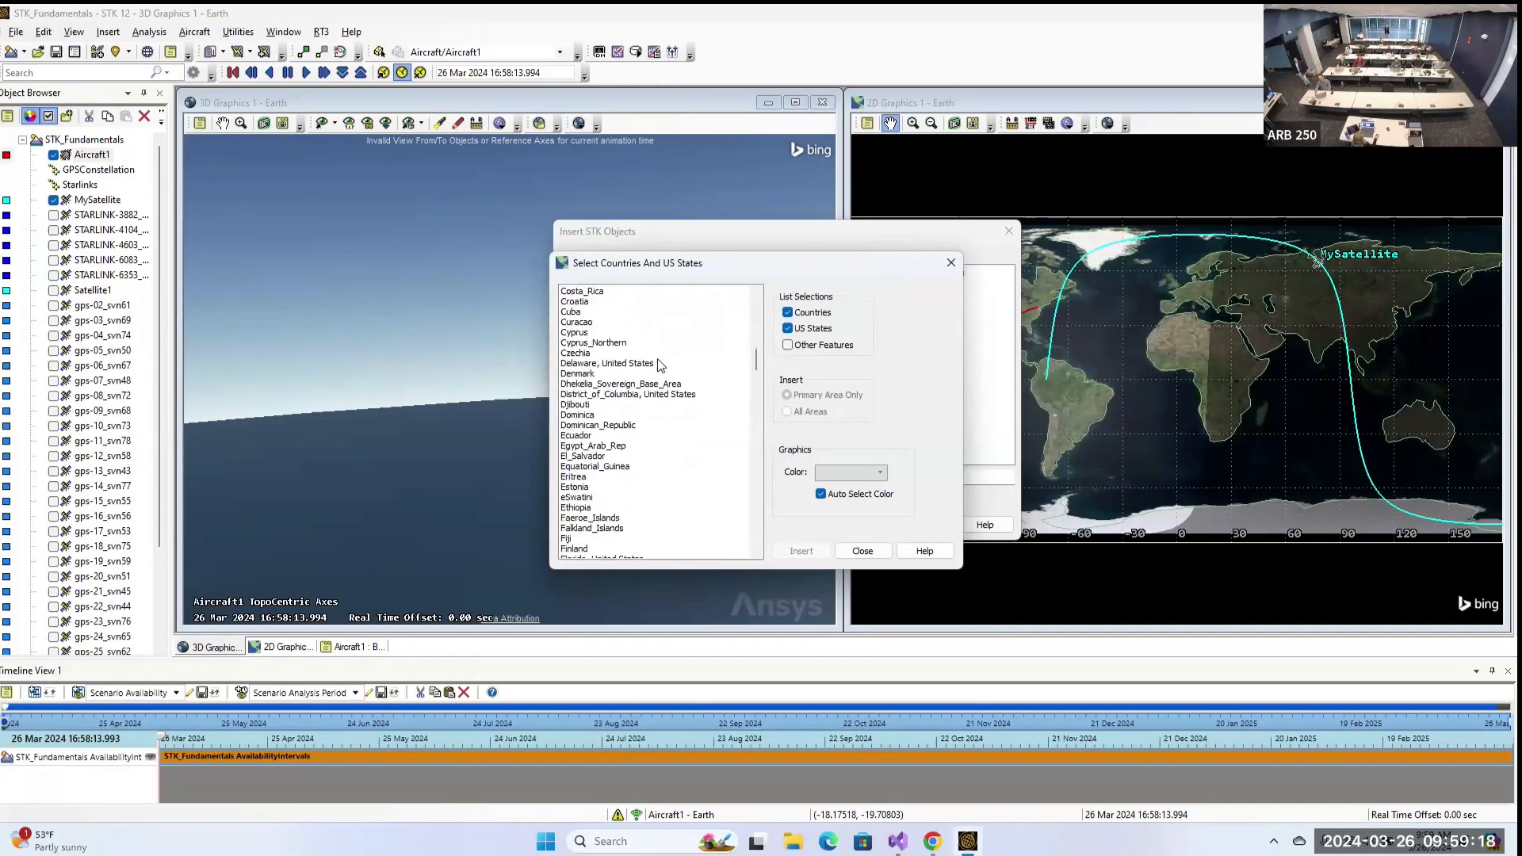
{"action": "scroll", "coordinate": [660, 364], "scroll_direction": "down", "scroll_amount": 1}
{"action": "left_click", "coordinate": [630, 497]}
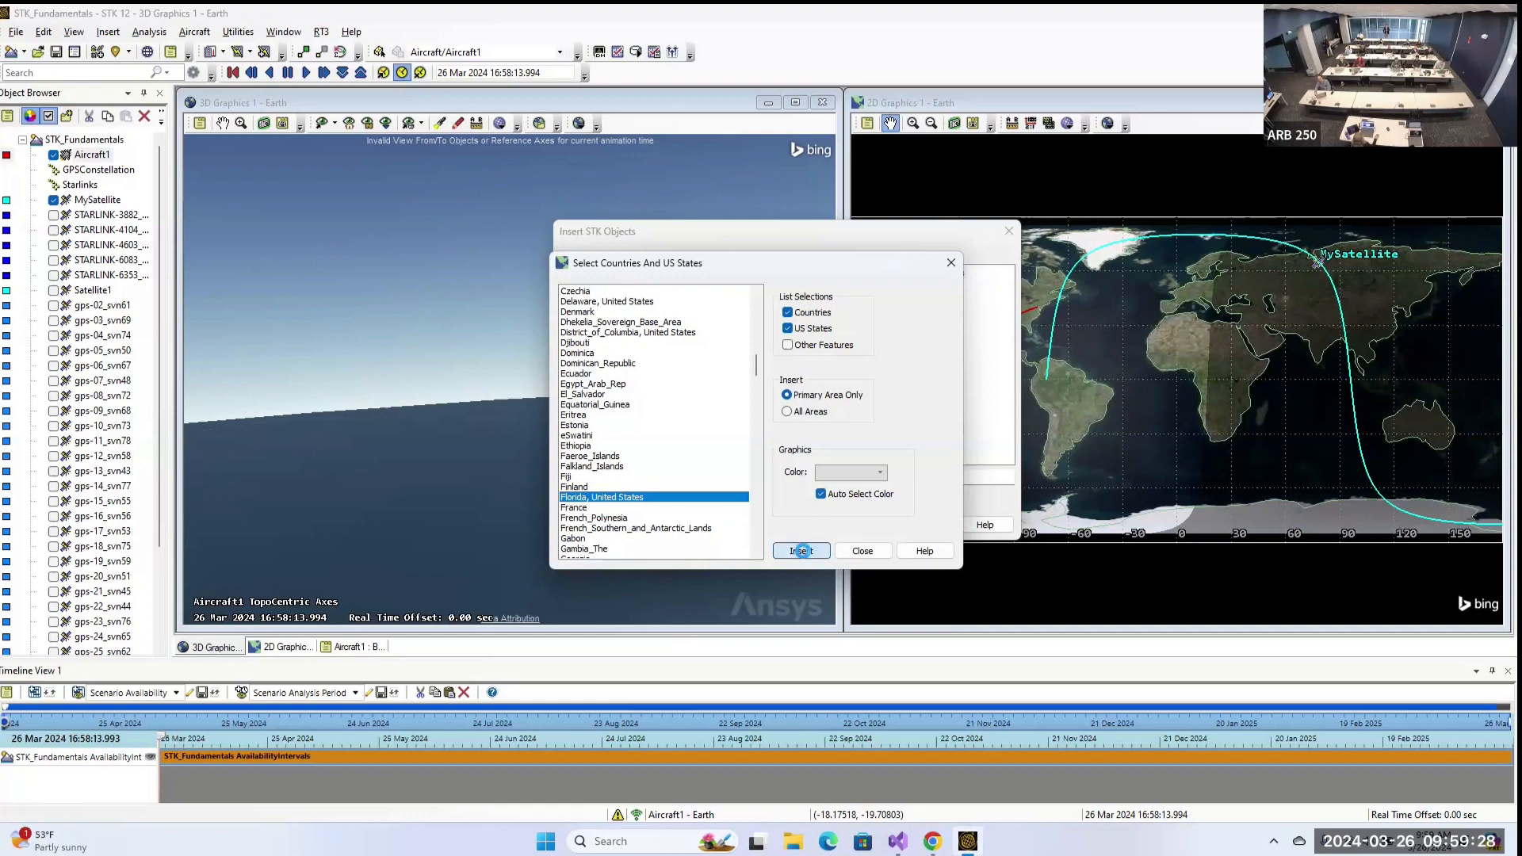
{"action": "left_click", "coordinate": [802, 550]}
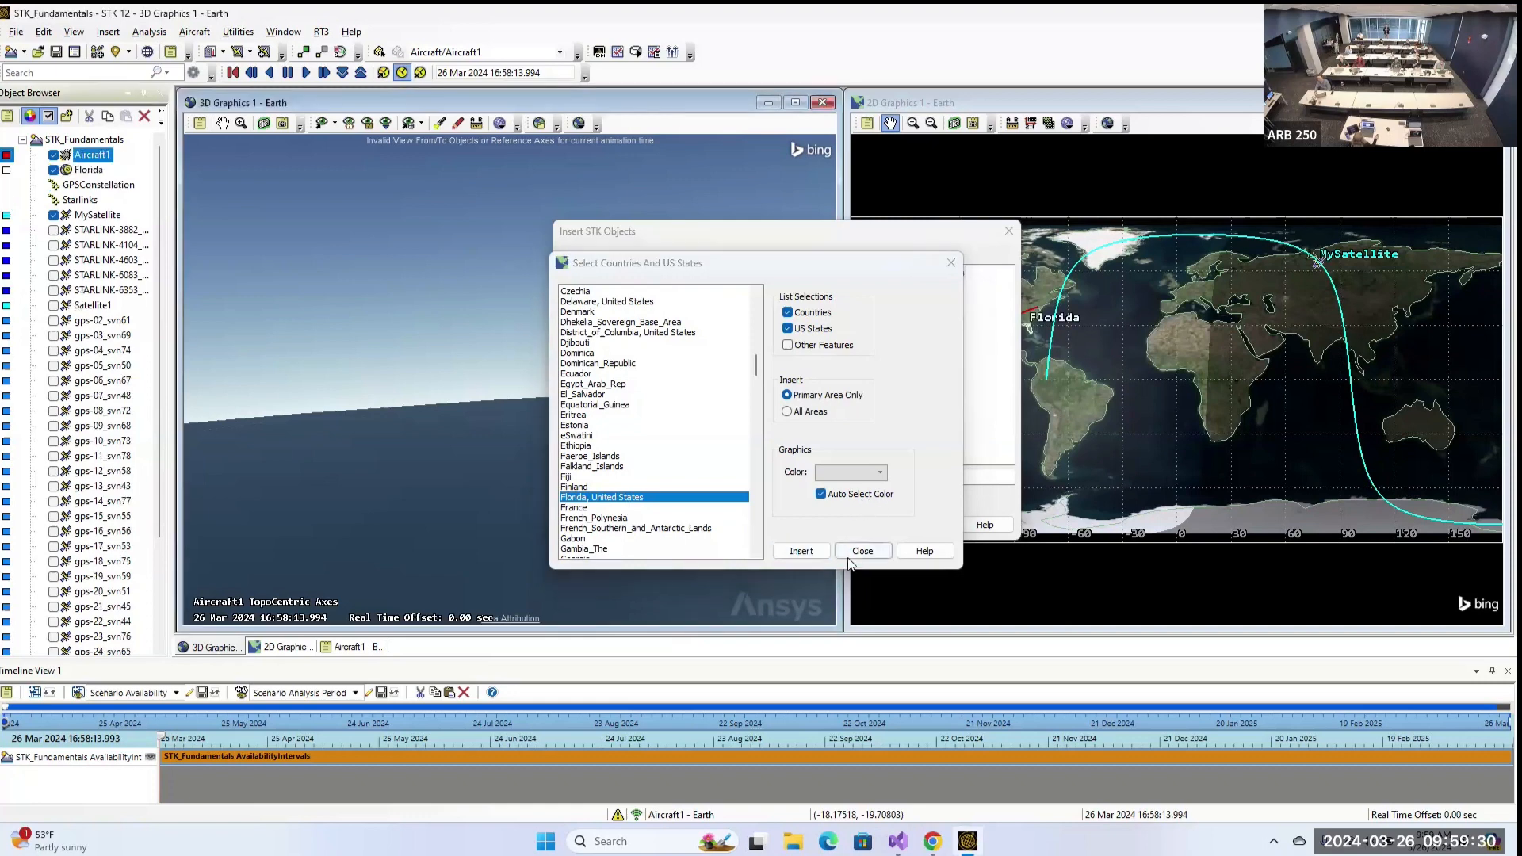
Close the insertion dialogs and view the Florida area target in 3D, wide enough to include the aircraft route.
{"action": "left_click", "coordinate": [880, 548]}
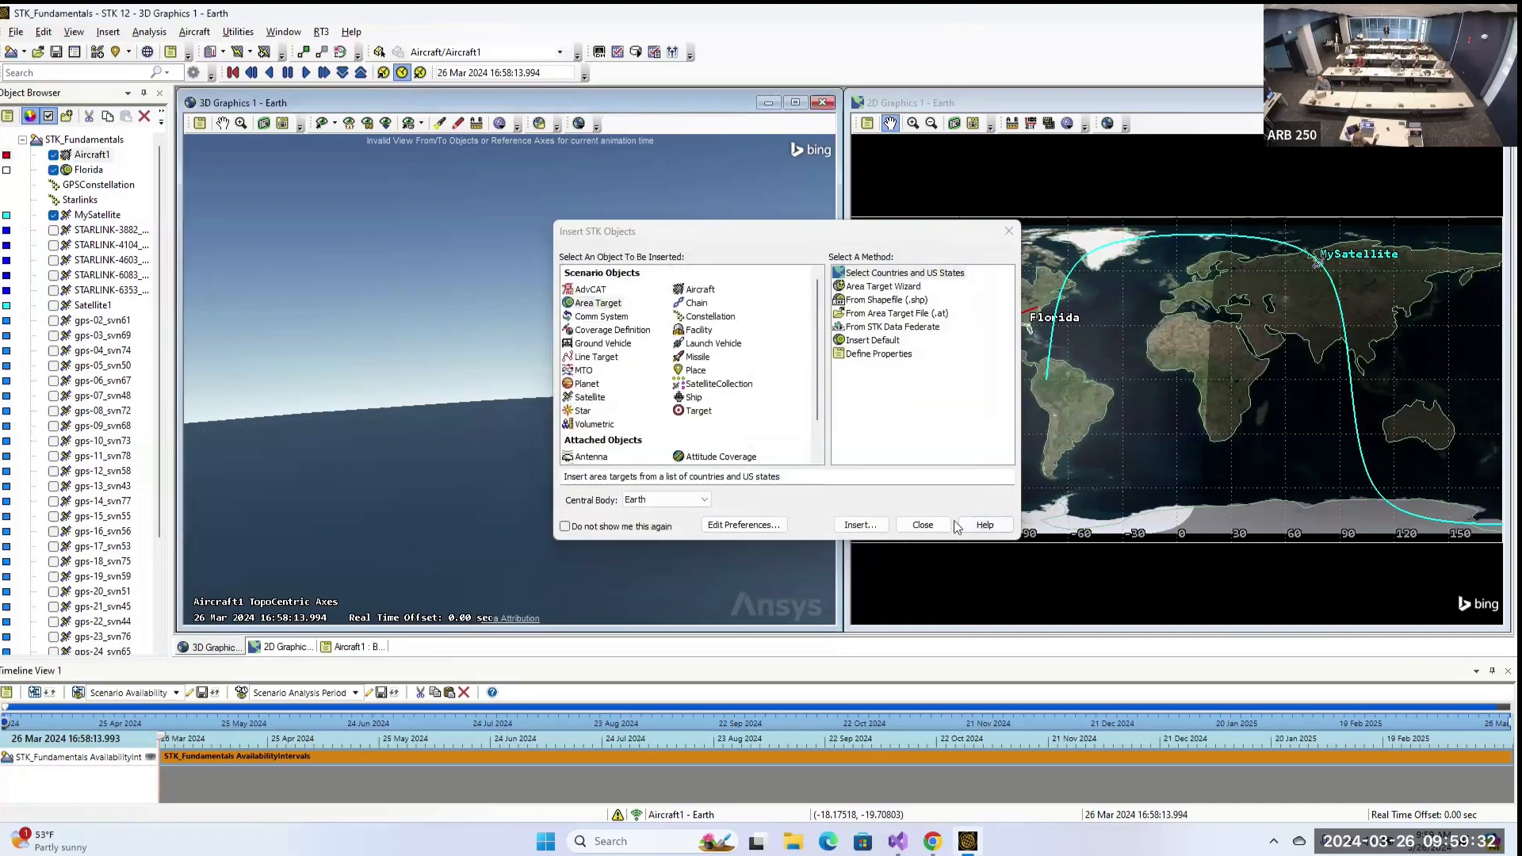
{"action": "left_click", "coordinate": [951, 524]}
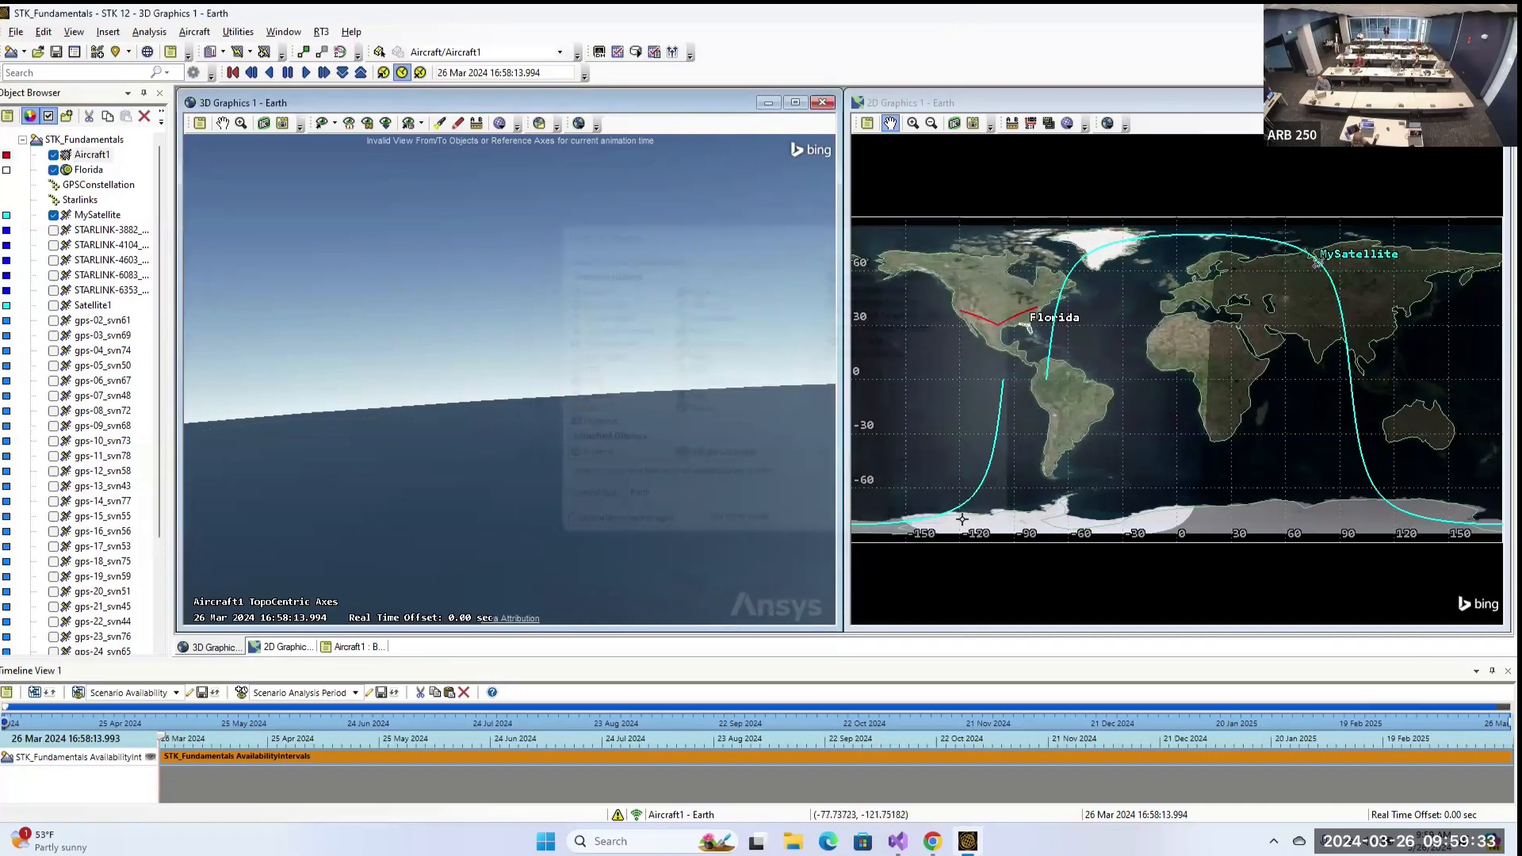
{"action": "right_click", "coordinate": [79, 169]}
{"action": "left_click", "coordinate": [120, 199]}
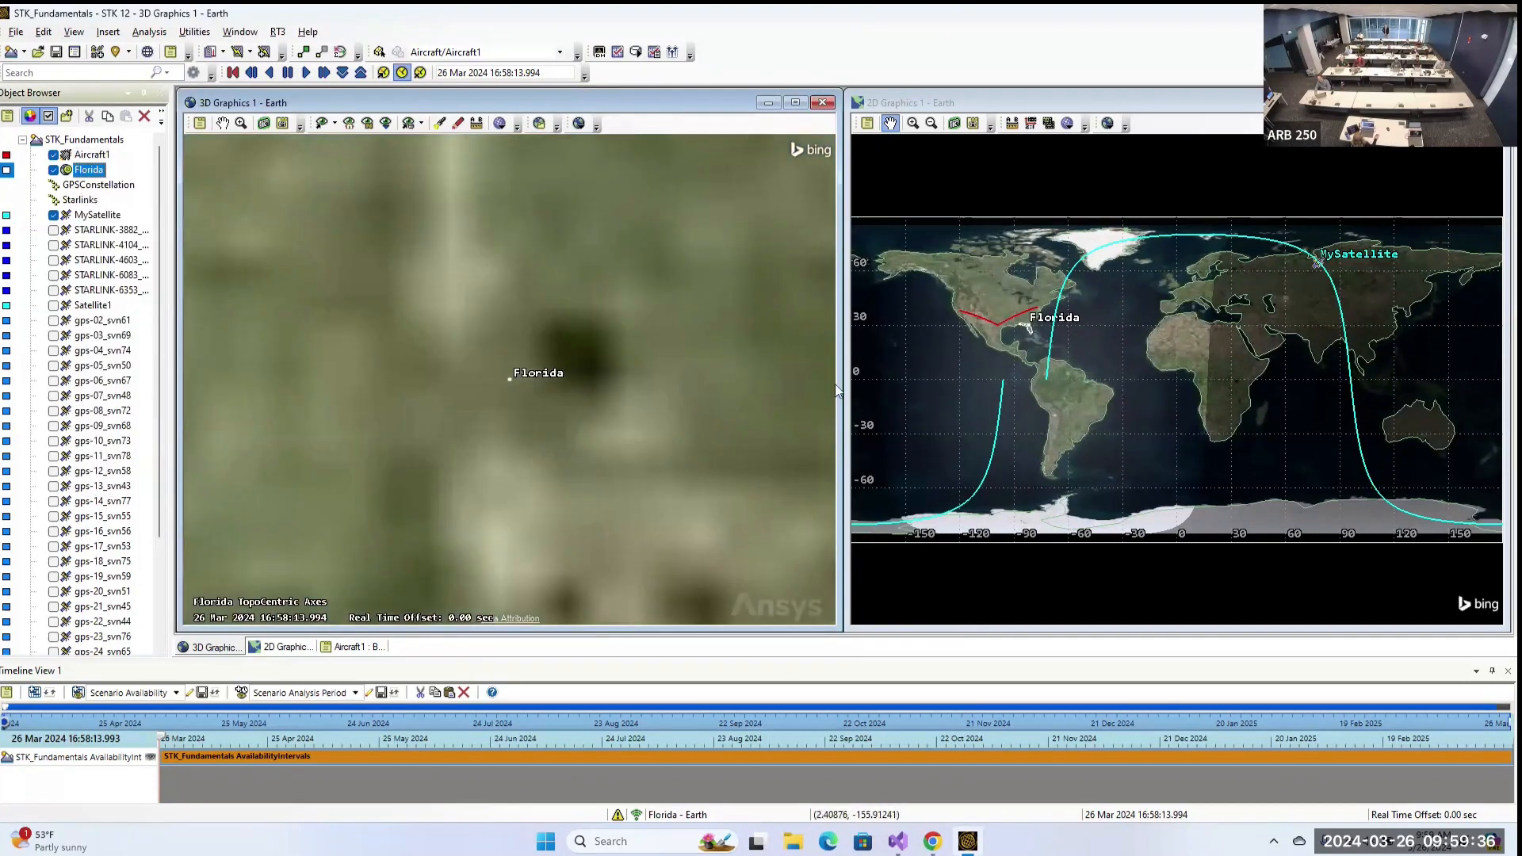
{"action": "scroll", "coordinate": [470, 361], "scroll_direction": "down", "scroll_amount": 10}
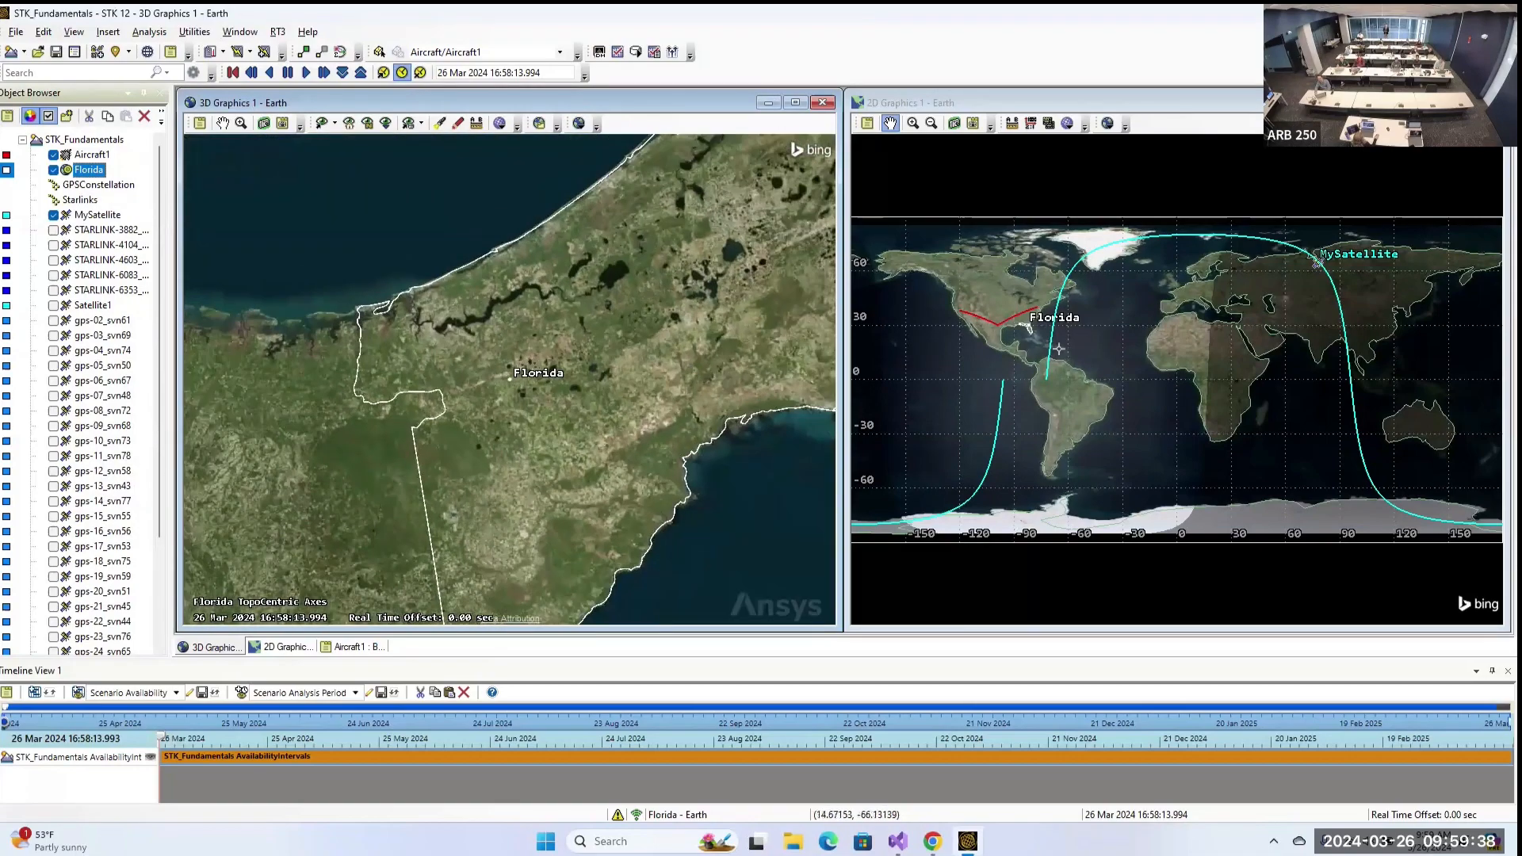
{"action": "scroll", "coordinate": [442, 324], "scroll_direction": "down", "scroll_amount": 3}
{"action": "scroll", "coordinate": [507, 336], "scroll_direction": "down", "scroll_amount": 8}
{"action": "left_click_drag", "start_coordinate": [546, 469], "coordinate": [561, 373]}
{"action": "scroll", "coordinate": [563, 369], "scroll_direction": "down", "scroll_amount": 6}
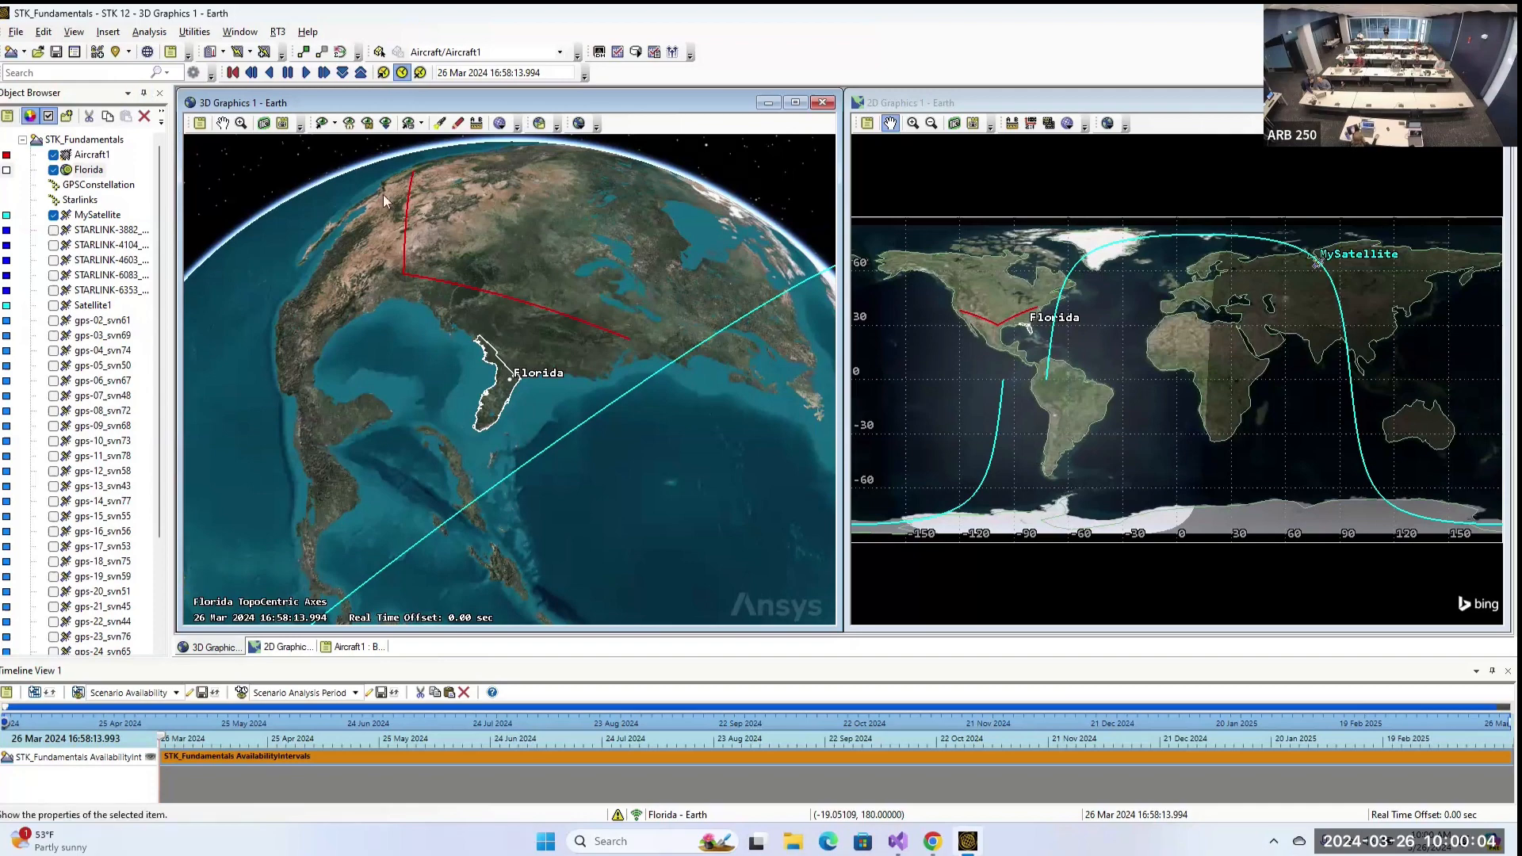
Insert a default area target on Earth and close the object insertion window.
{"action": "left_click", "coordinate": [108, 32]}
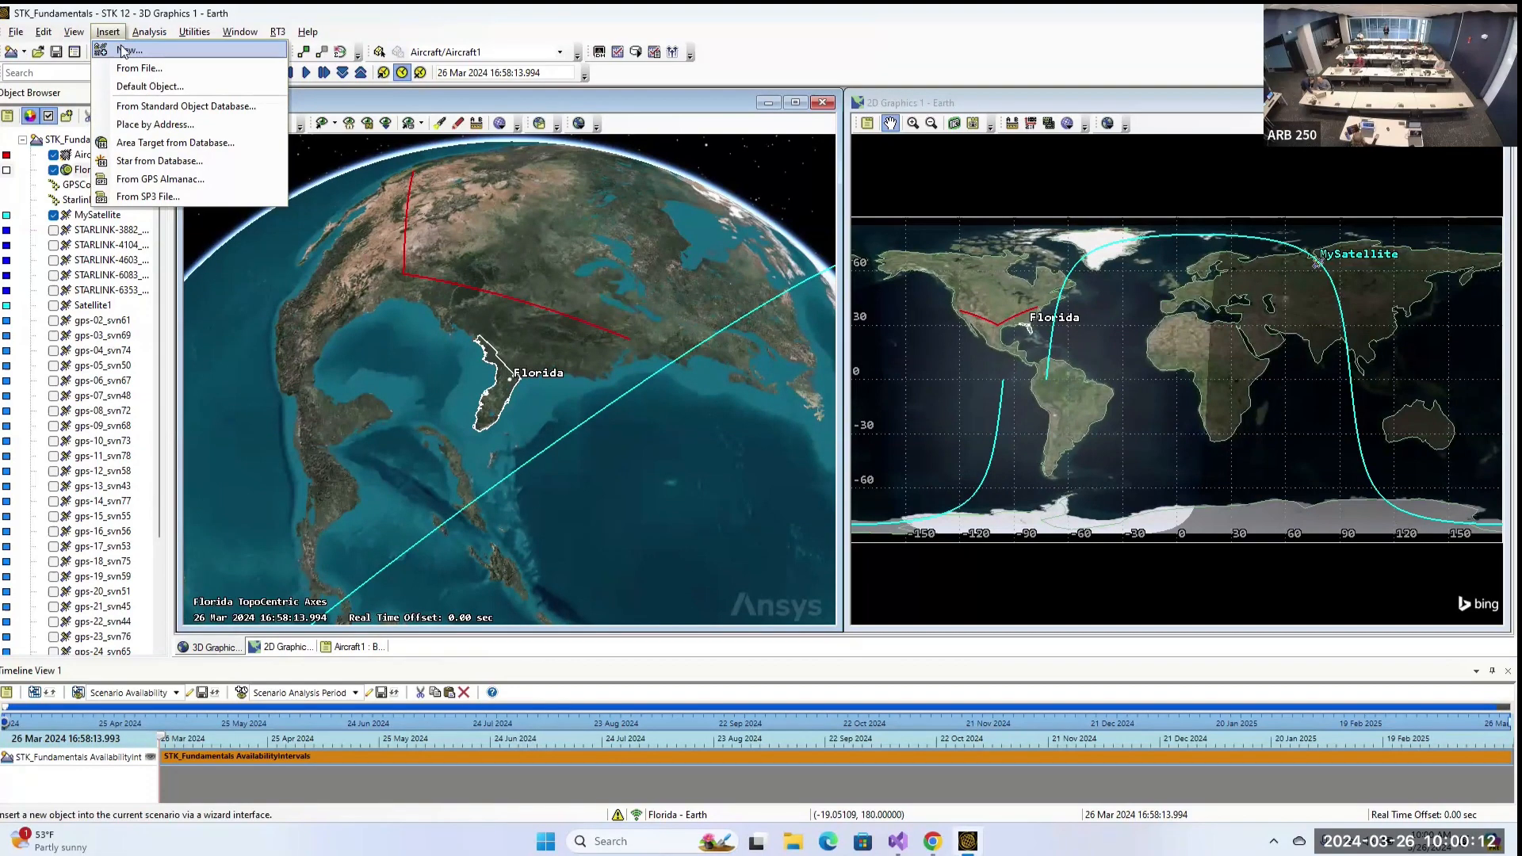
{"action": "left_click", "coordinate": [123, 50]}
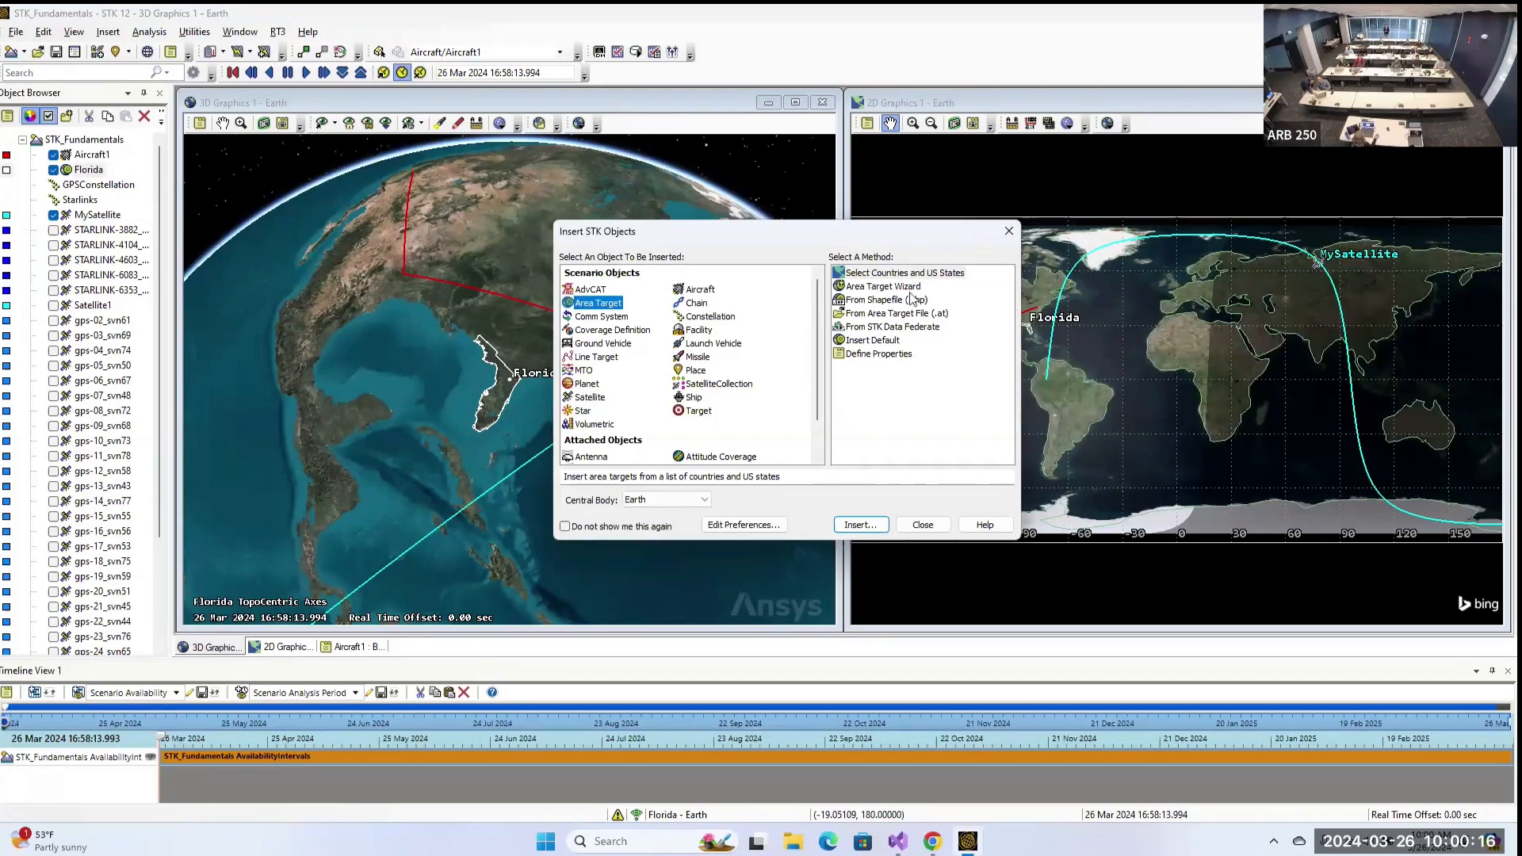
{"action": "left_click", "coordinate": [882, 342]}
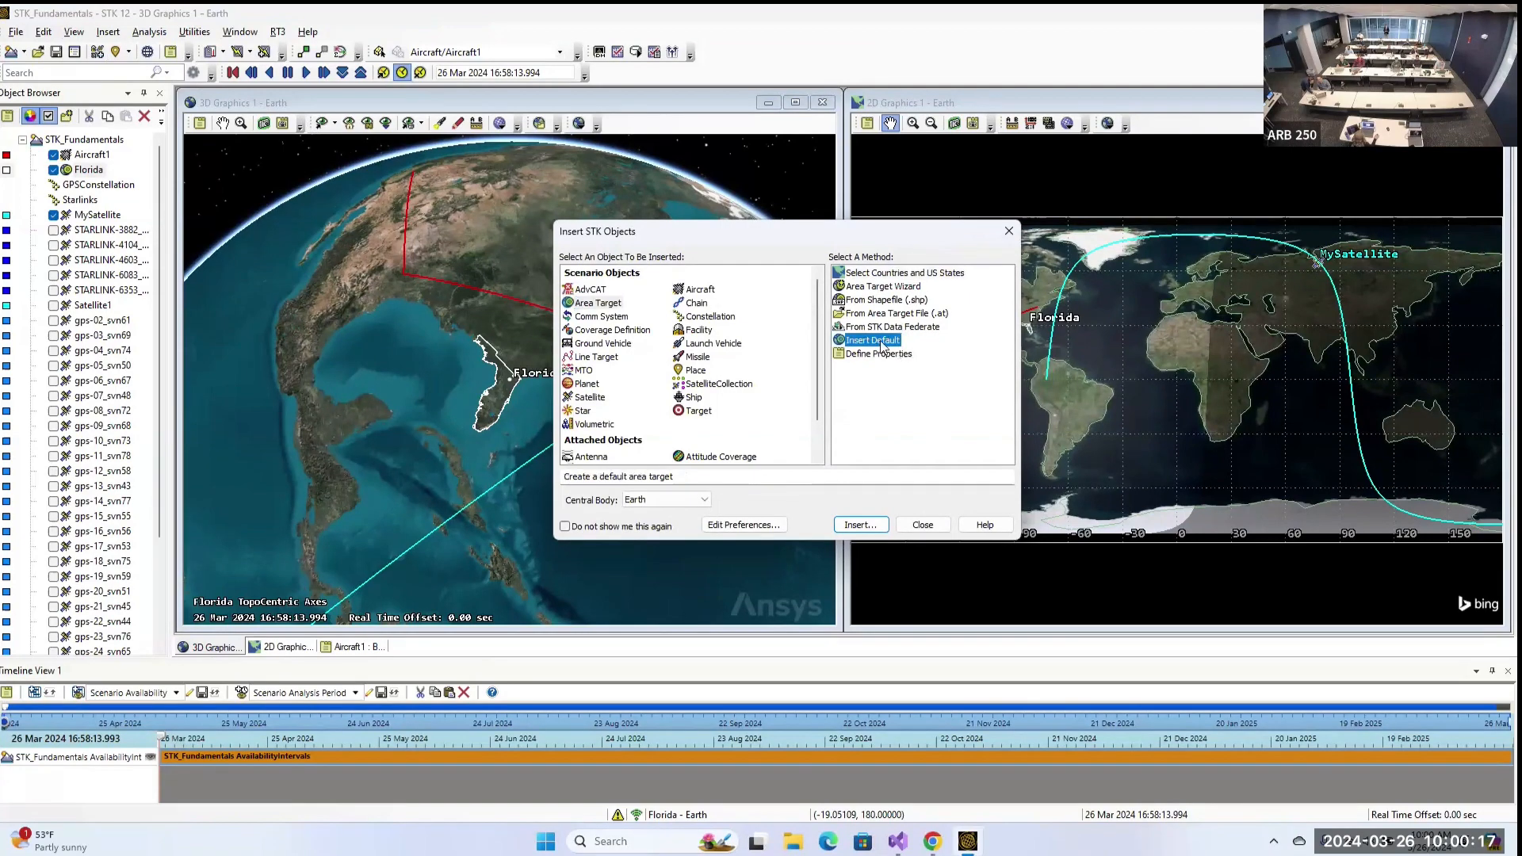
{"action": "left_click", "coordinate": [874, 525]}
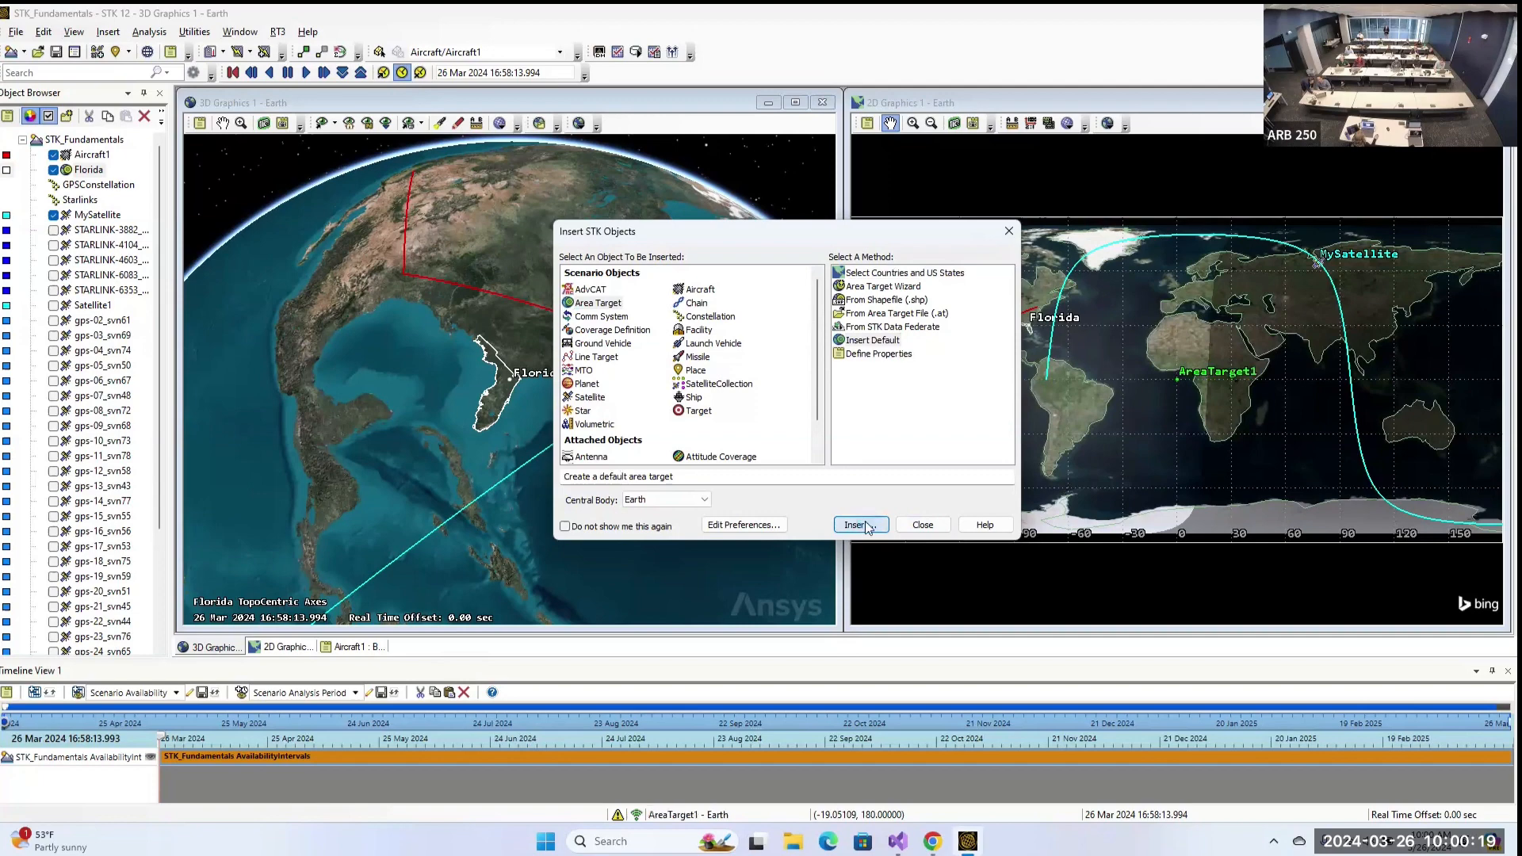
{"action": "left_click", "coordinate": [923, 525]}
Open the boundary properties of AreaTarget1 and restore them as a floating window over the graphics views.
{"action": "left_click", "coordinate": [98, 171]}
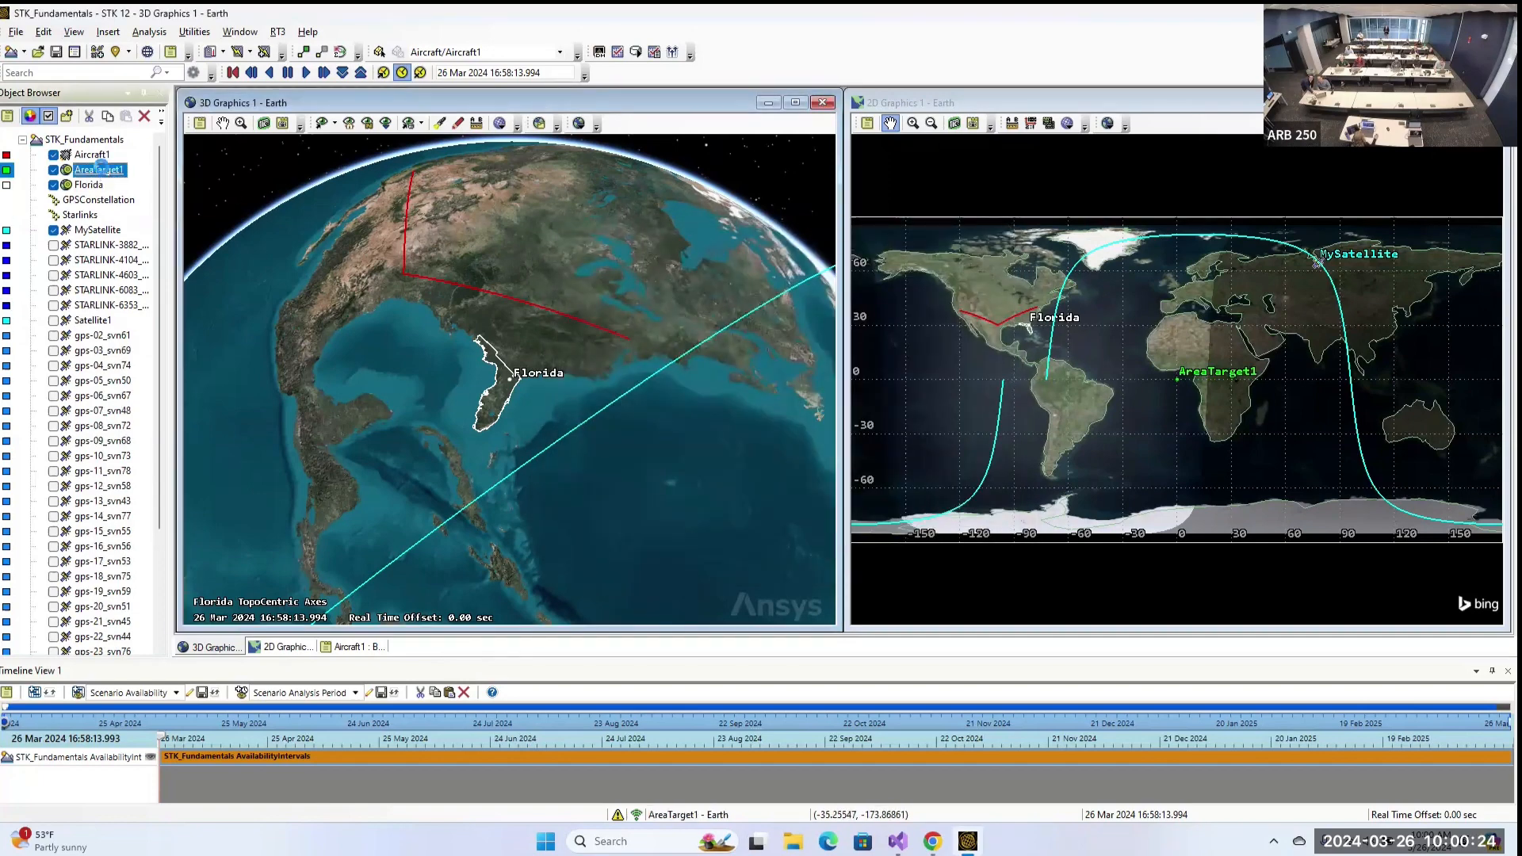
{"action": "double_click", "coordinate": [110, 170]}
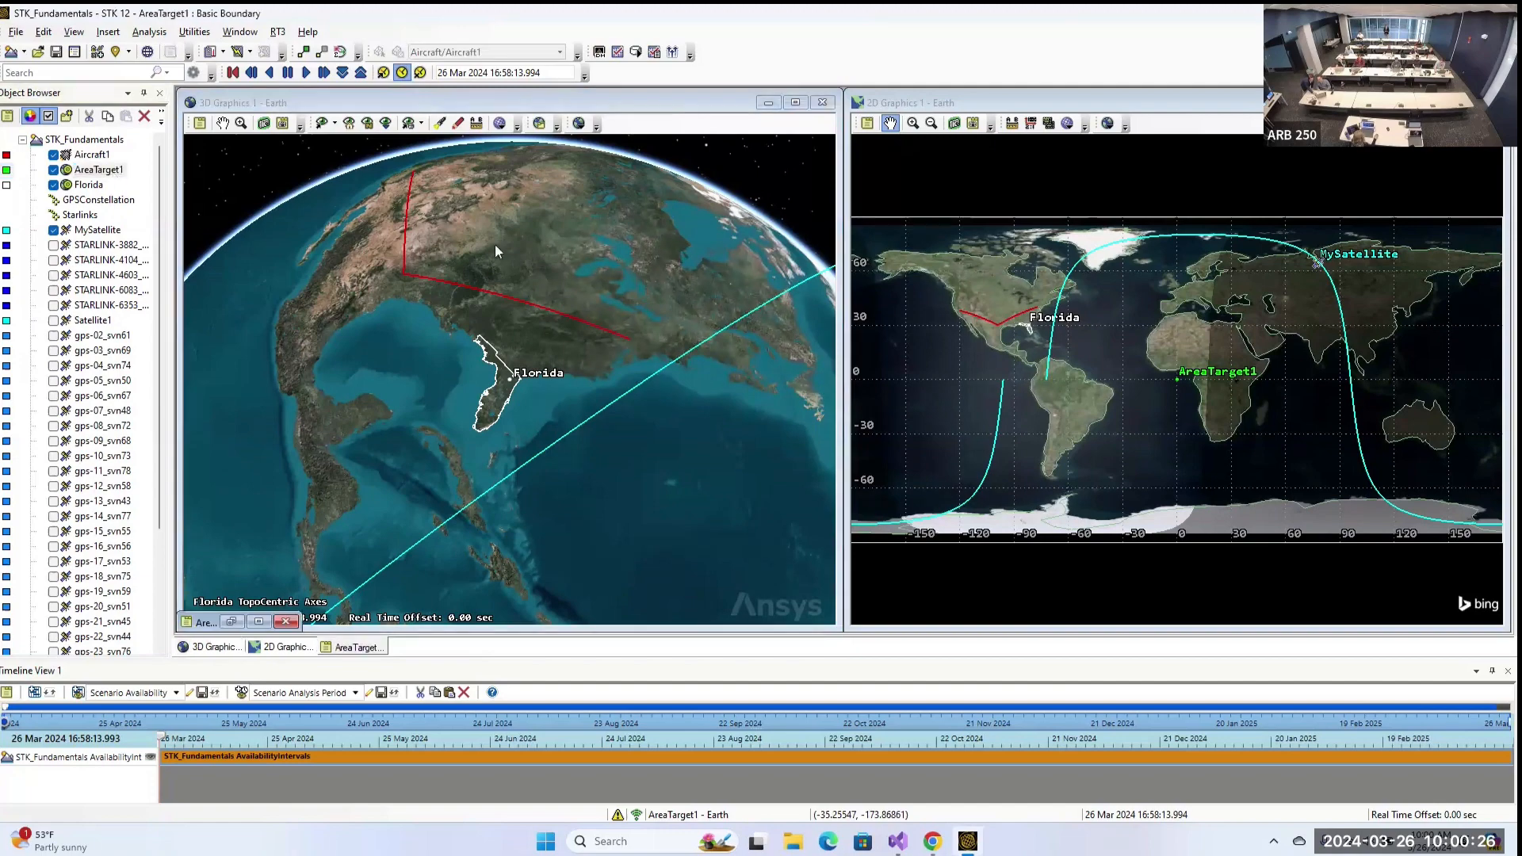
{"action": "left_click", "coordinate": [111, 170]}
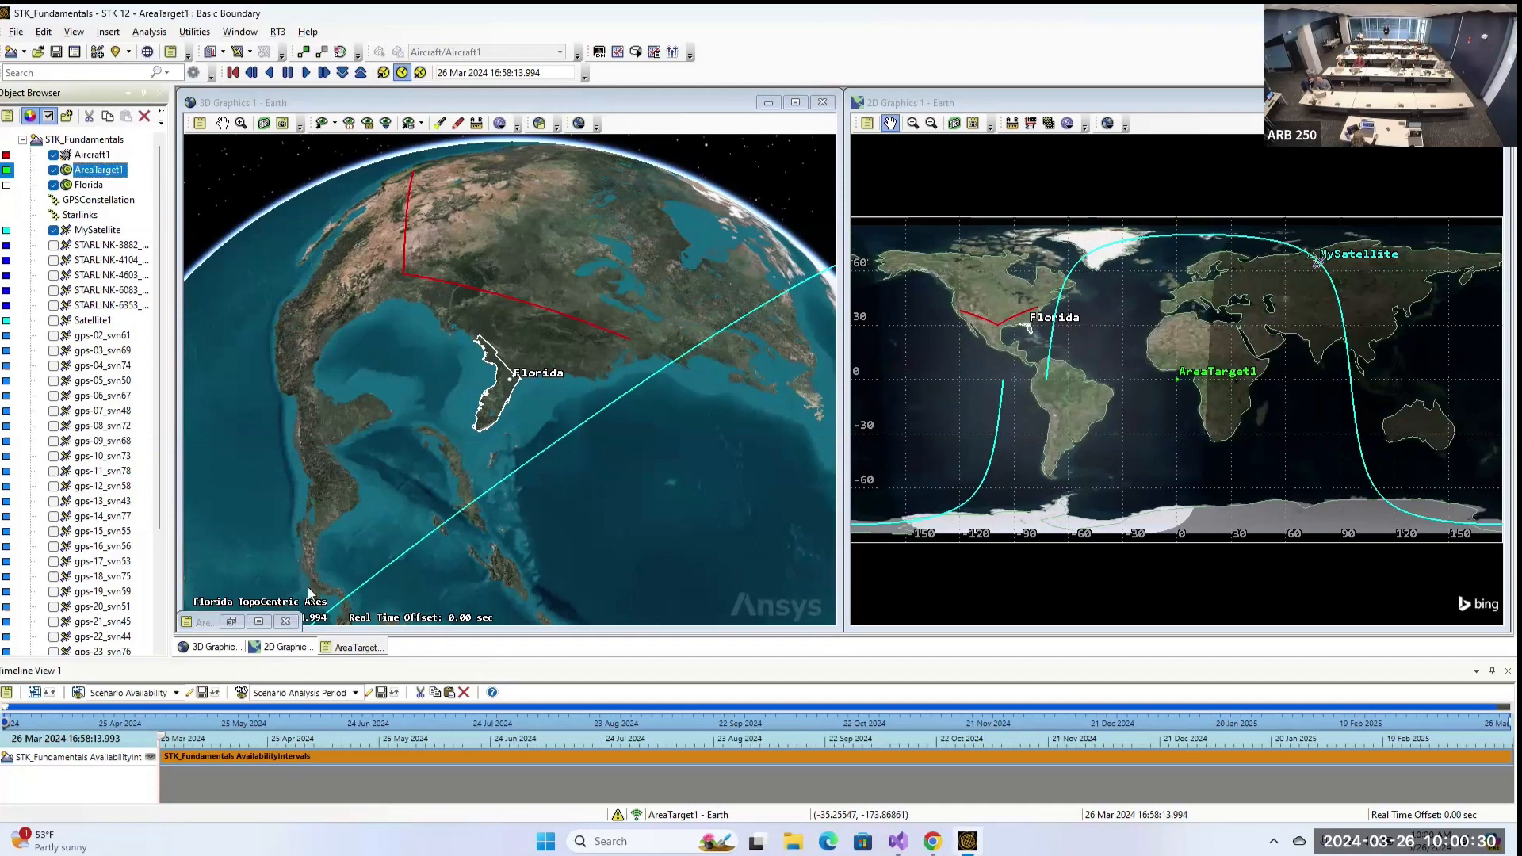
{"action": "left_click_drag", "start_coordinate": [204, 622], "coordinate": [538, 226]}
{"action": "left_click", "coordinate": [596, 220]}
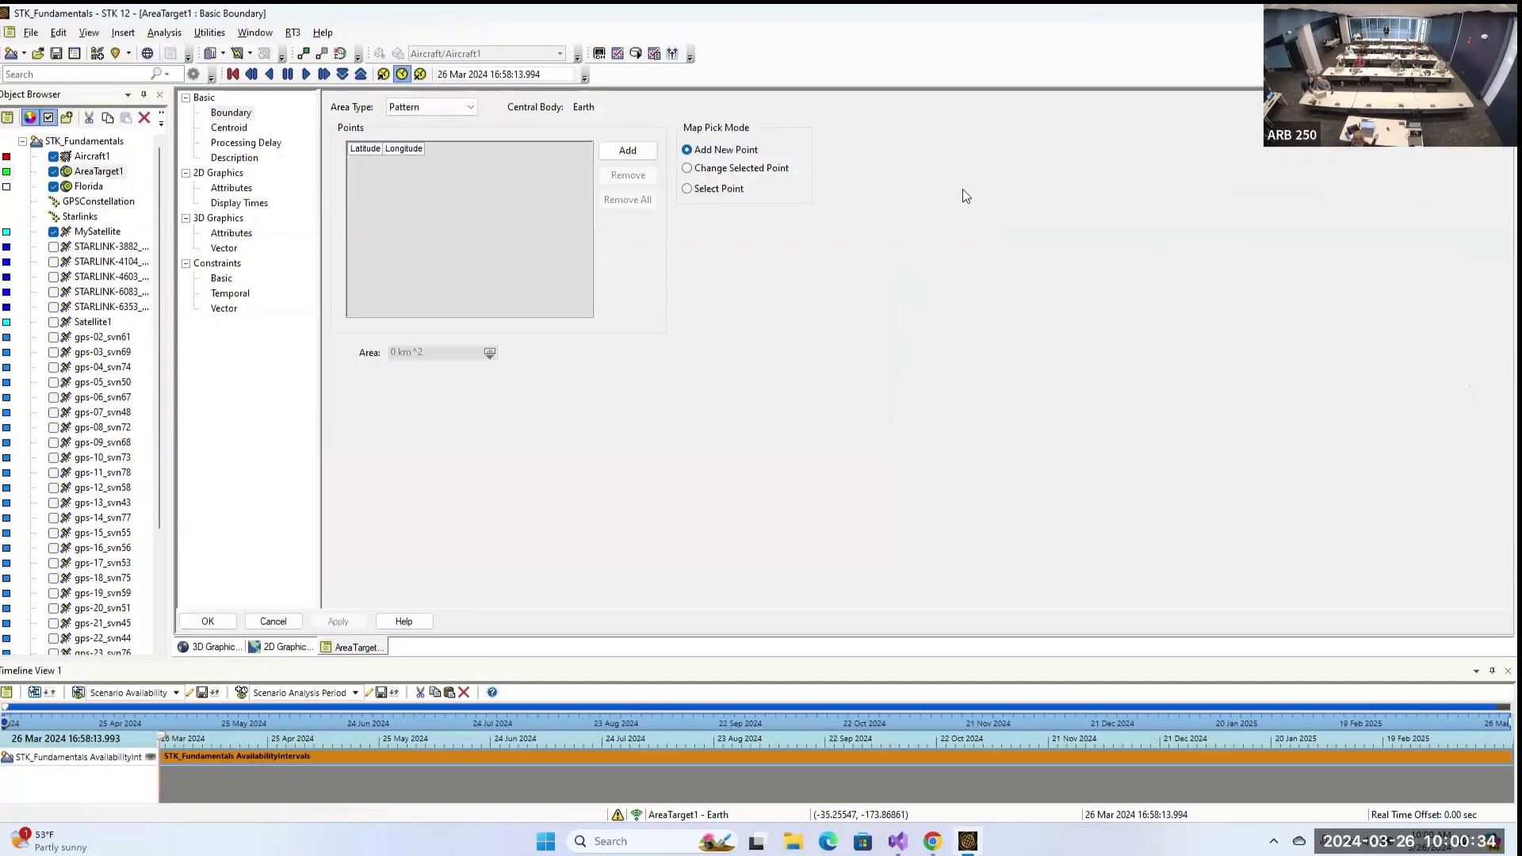
{"action": "left_click", "coordinate": [1491, 32]}
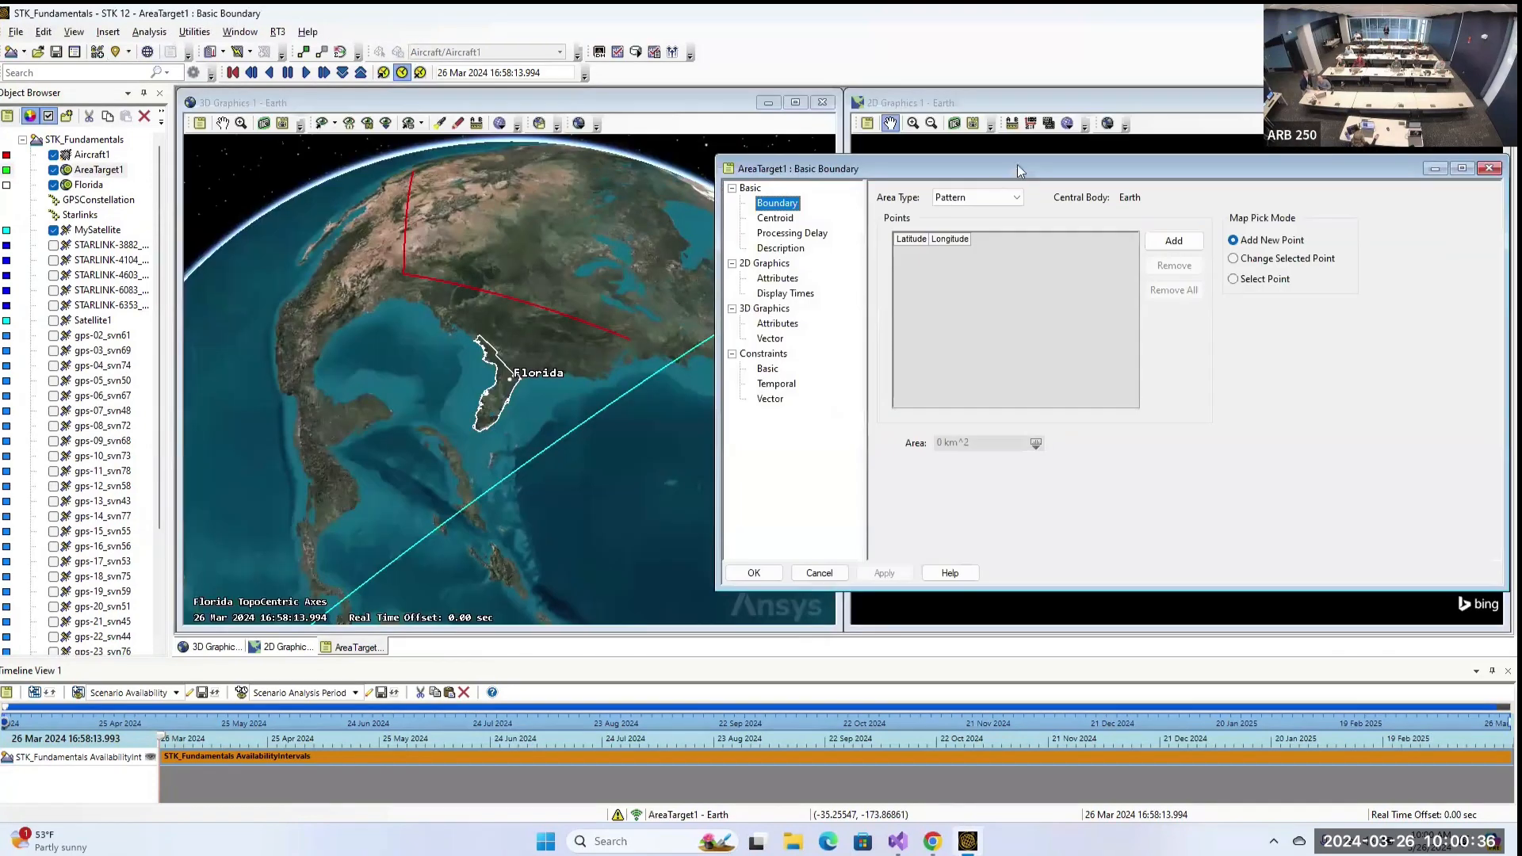
{"action": "left_click_drag", "start_coordinate": [1020, 170], "coordinate": [674, 152]}
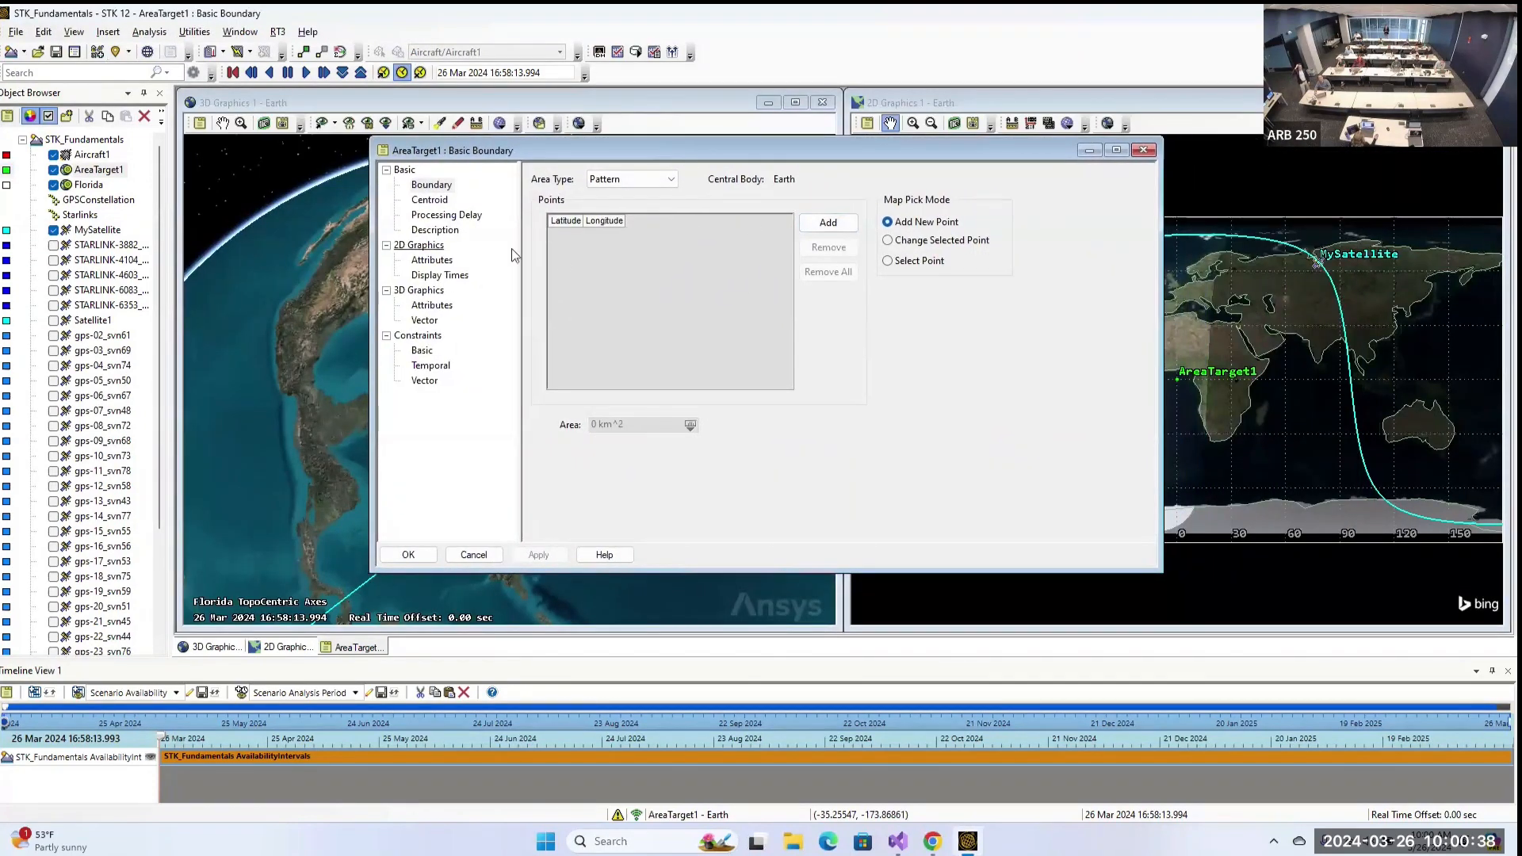
Keep Pattern as the AreaTarget1 area type and add four boundary points.
{"action": "left_click", "coordinate": [654, 177]}
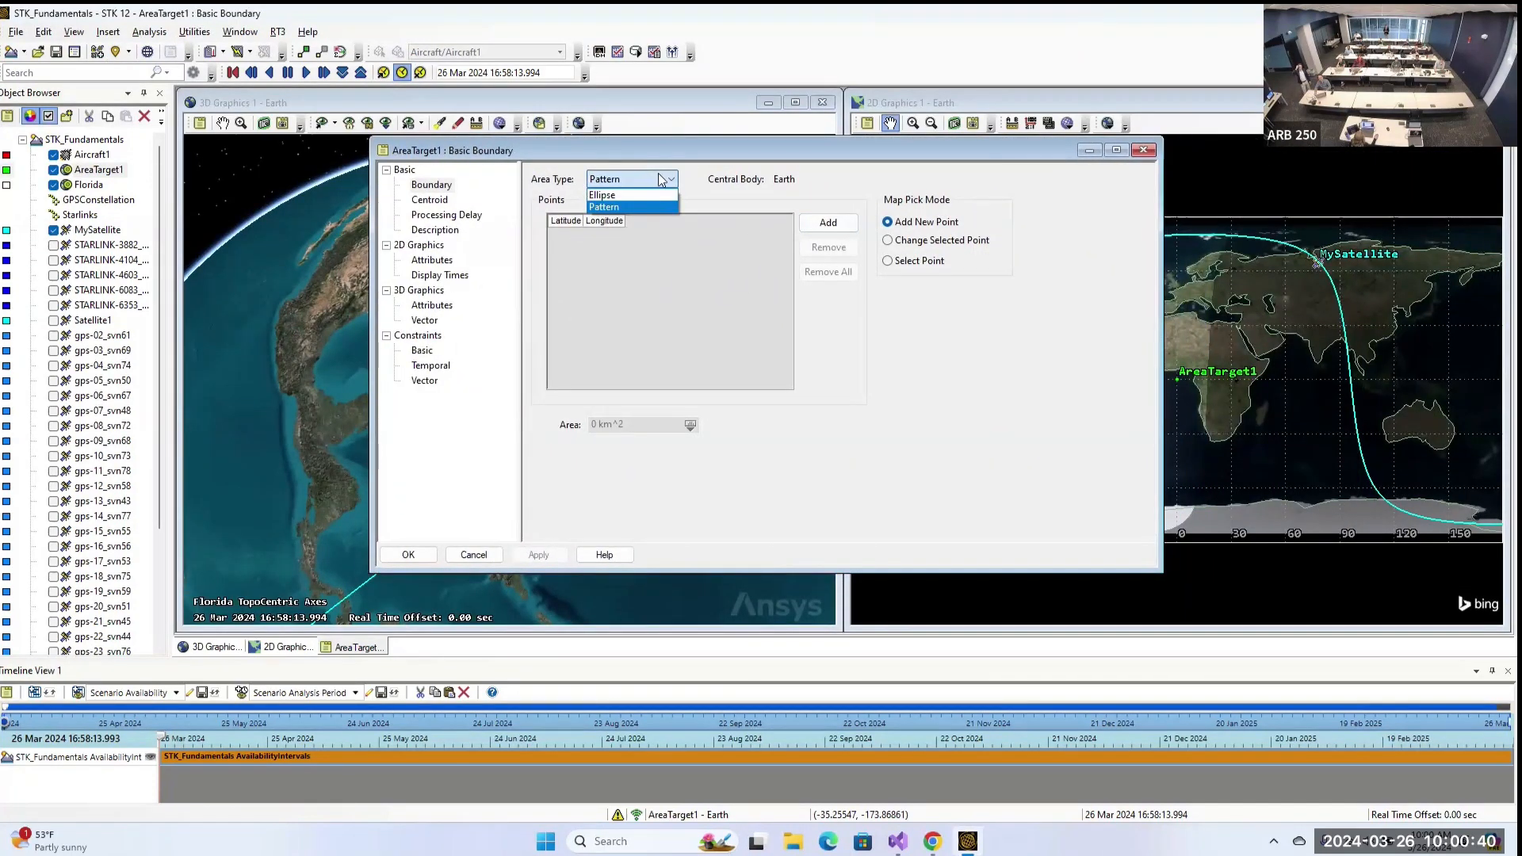
{"action": "left_click", "coordinate": [653, 176]}
{"action": "left_click", "coordinate": [662, 181]}
{"action": "left_click", "coordinate": [662, 187]}
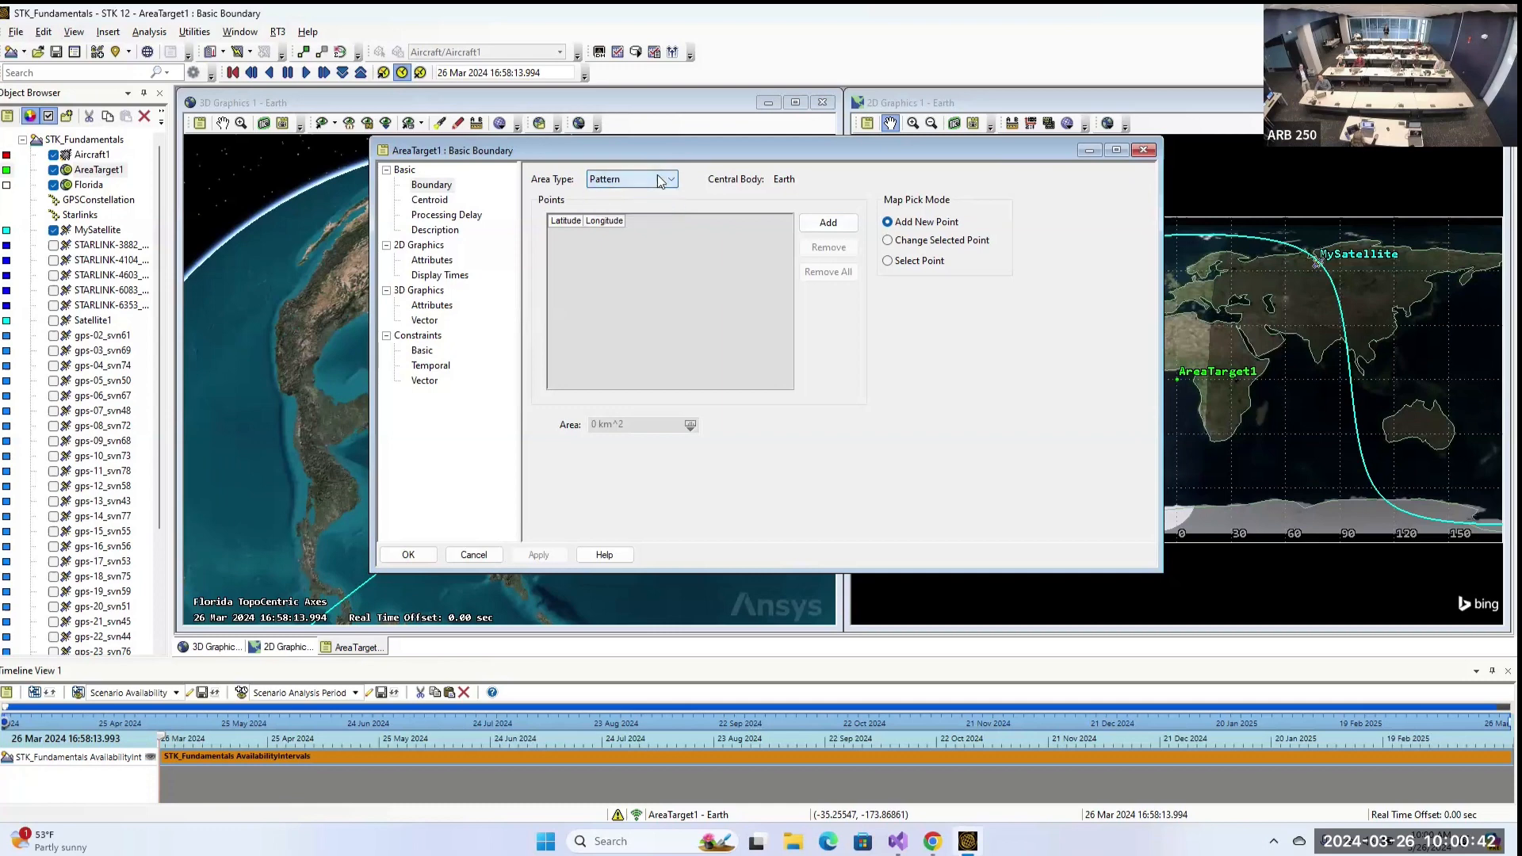
{"action": "left_click", "coordinate": [828, 223]}
{"action": "left_click", "coordinate": [827, 223]}
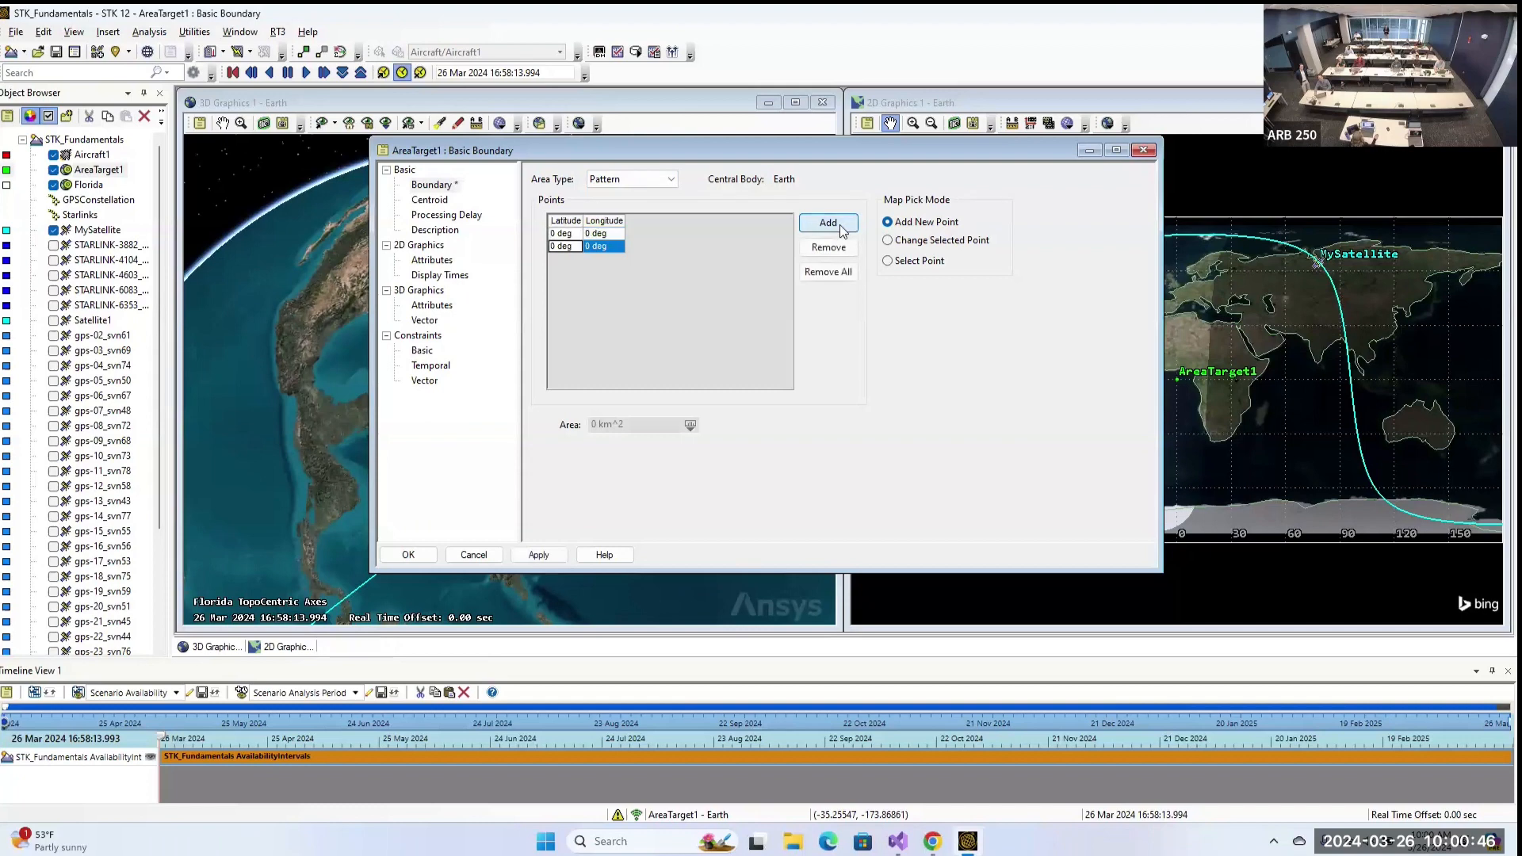
{"action": "left_click", "coordinate": [828, 222]}
{"action": "left_click", "coordinate": [827, 223]}
Set the first boundary point of AreaTarget1 to latitude 38.4345 and longitude -105.116.
{"action": "left_click", "coordinate": [580, 231]}
{"action": "left_click", "coordinate": [578, 232]}
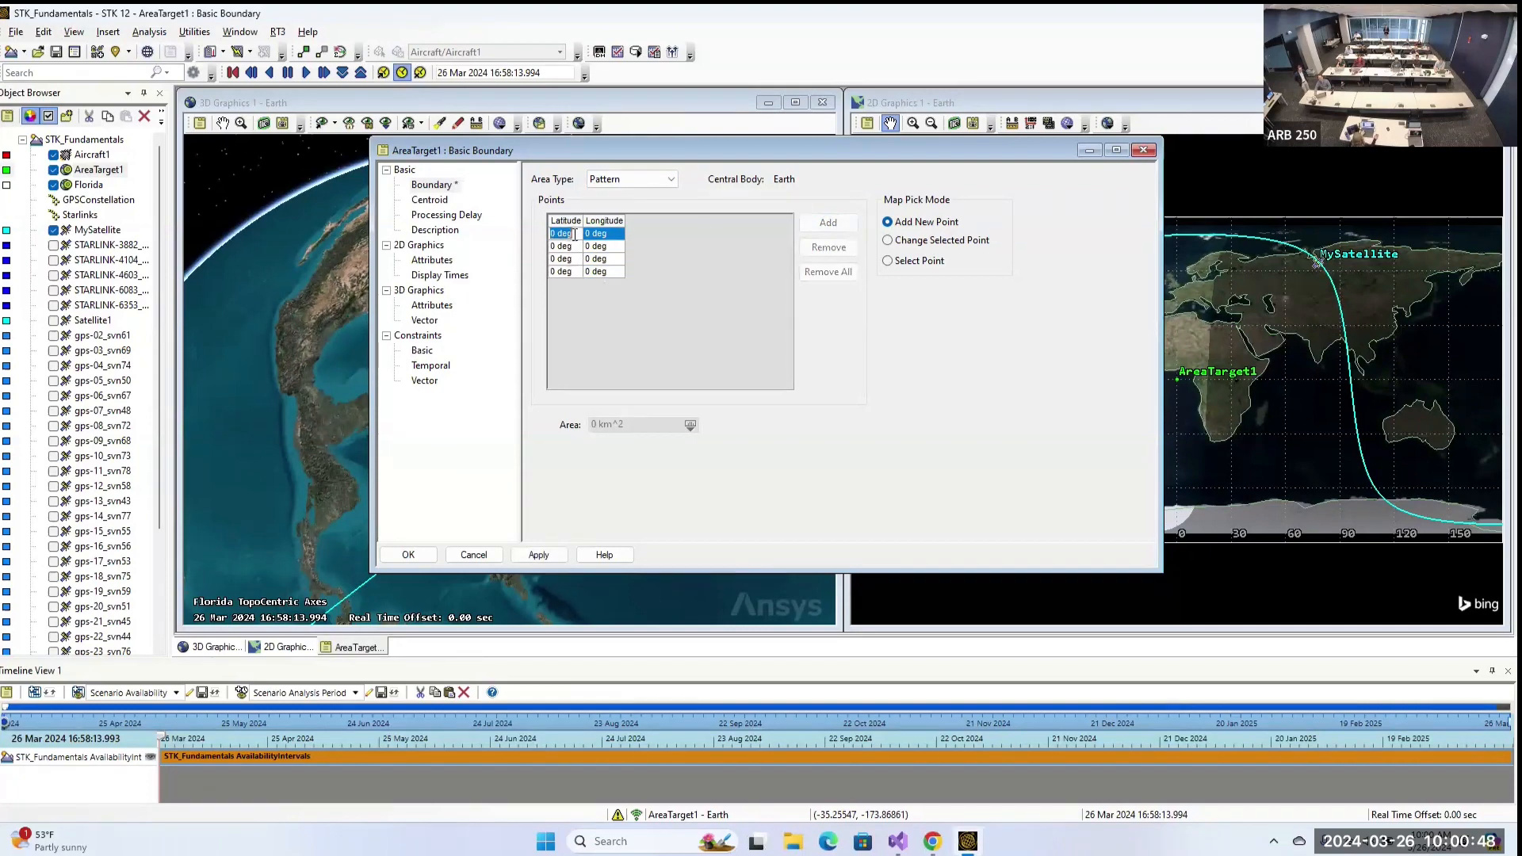
{"action": "type", "text": "38.4345"}
{"action": "left_click", "coordinate": [606, 233]}
{"action": "left_click", "coordinate": [607, 233]}
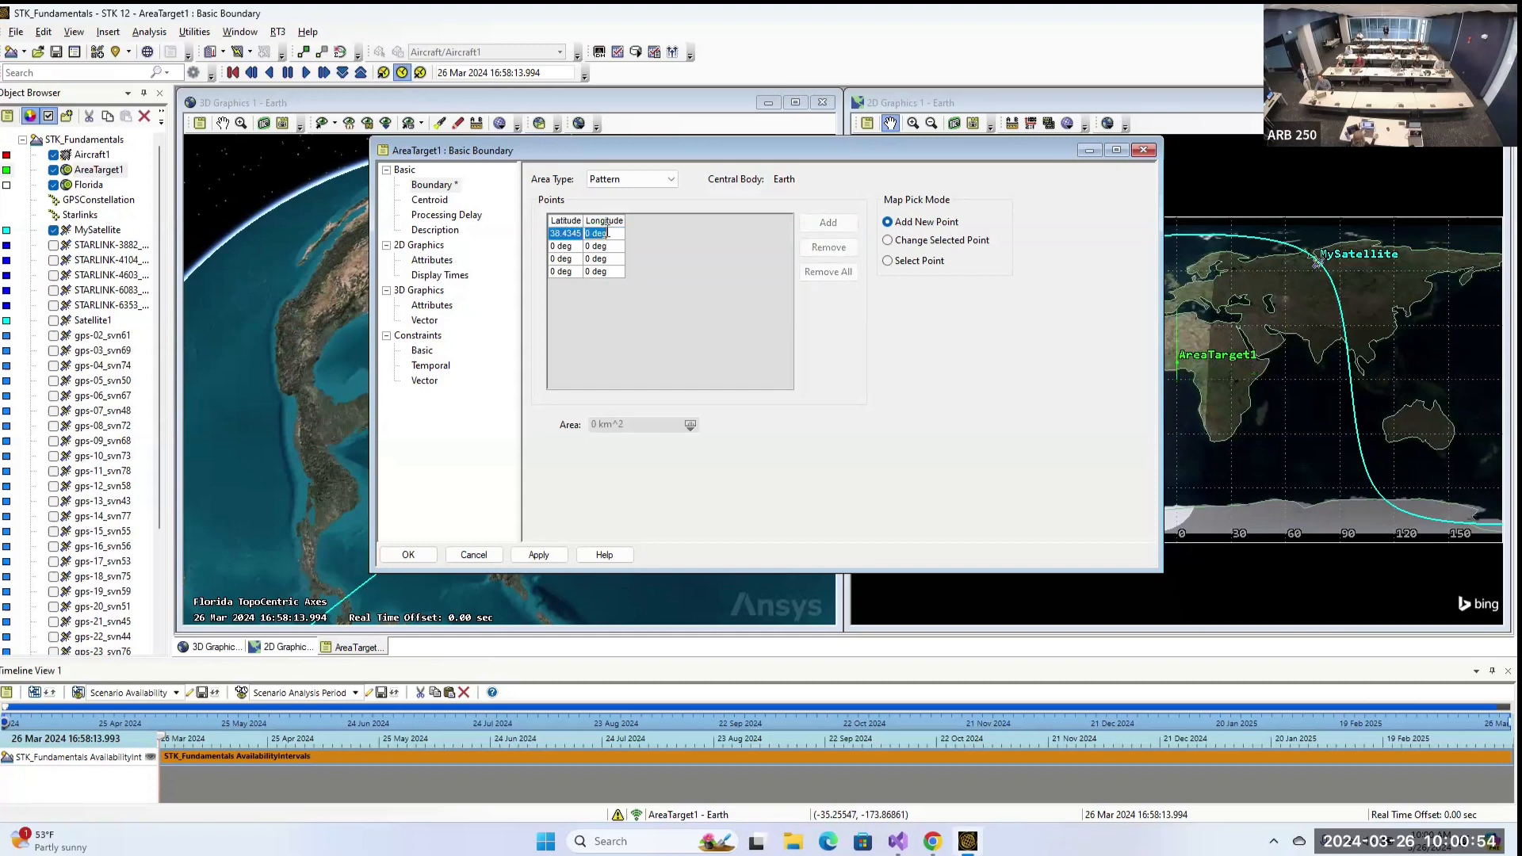
{"action": "type", "text": "-105.116"}
Set the second boundary point of AreaTarget1 to latitude 38.4267 and longitude -105.0999.
{"action": "left_click", "coordinate": [563, 251]}
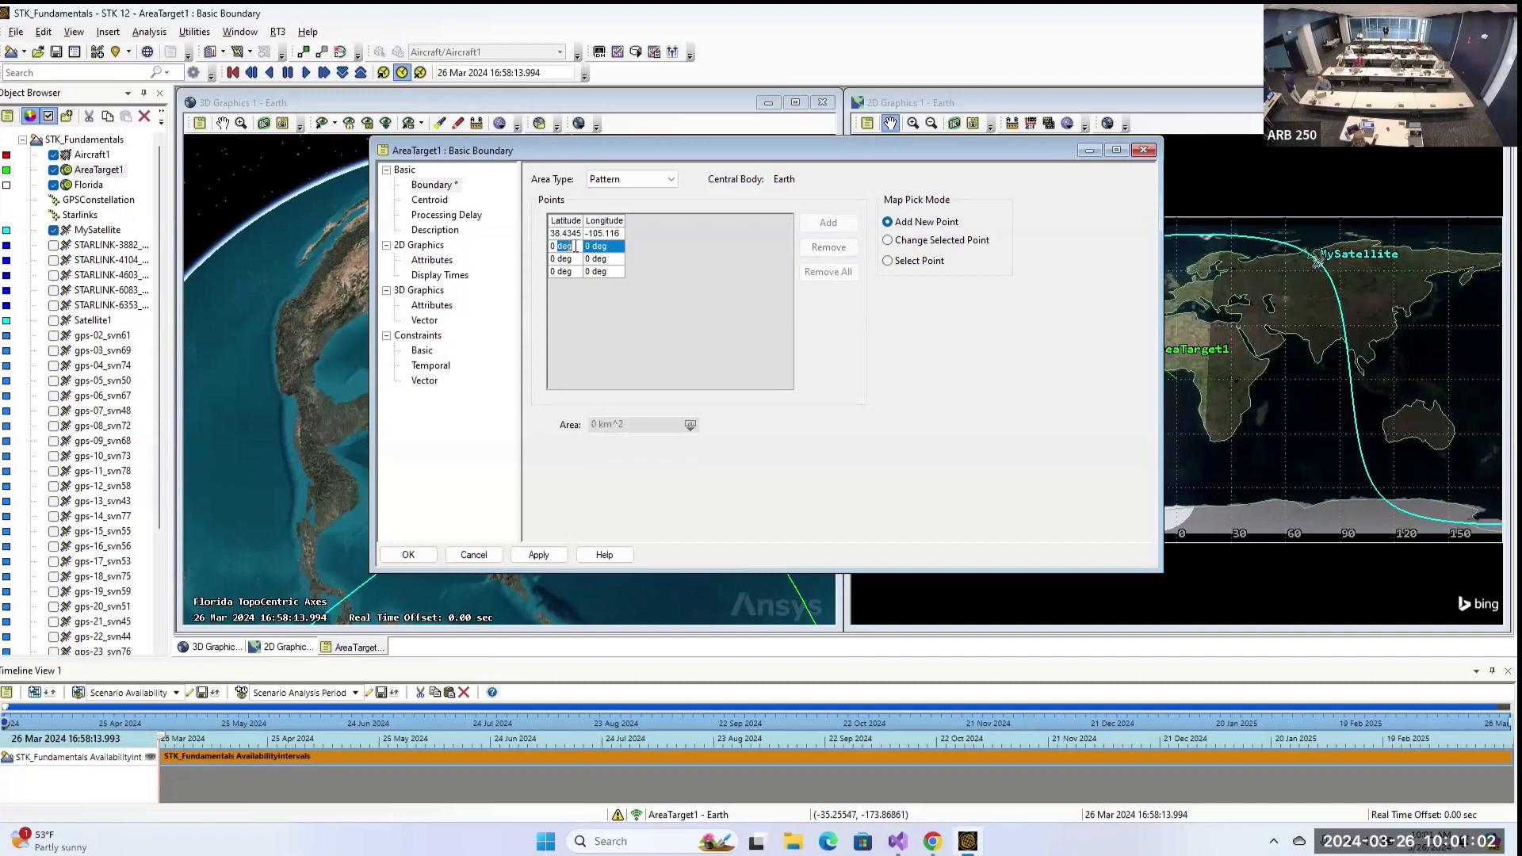
{"action": "type", "text": "38"}
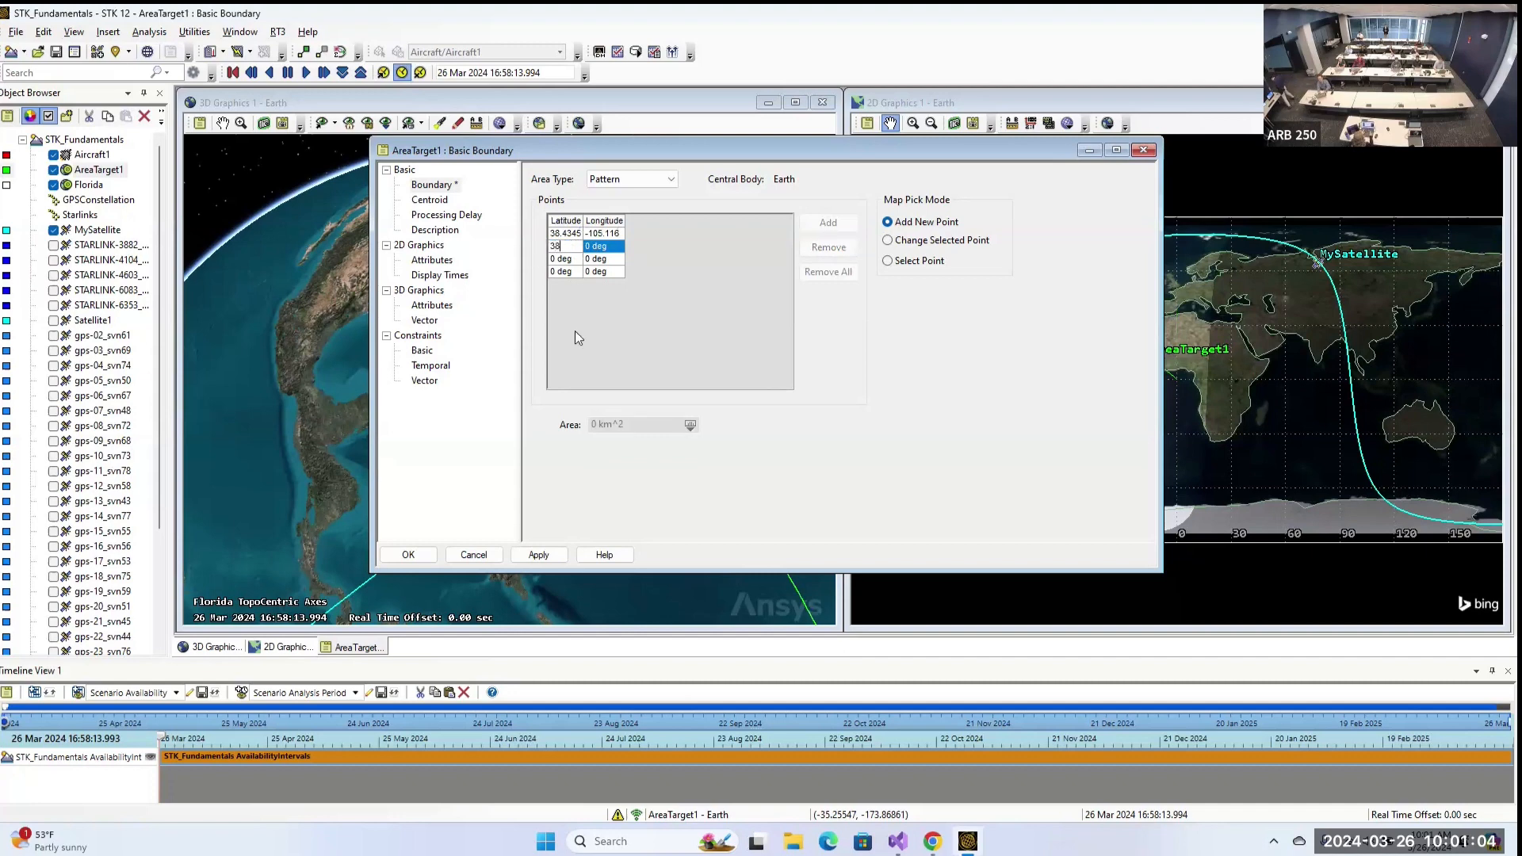
{"action": "type", "text": ".4267"}
{"action": "key", "text": "Return"}
{"action": "left_click", "coordinate": [615, 246]}
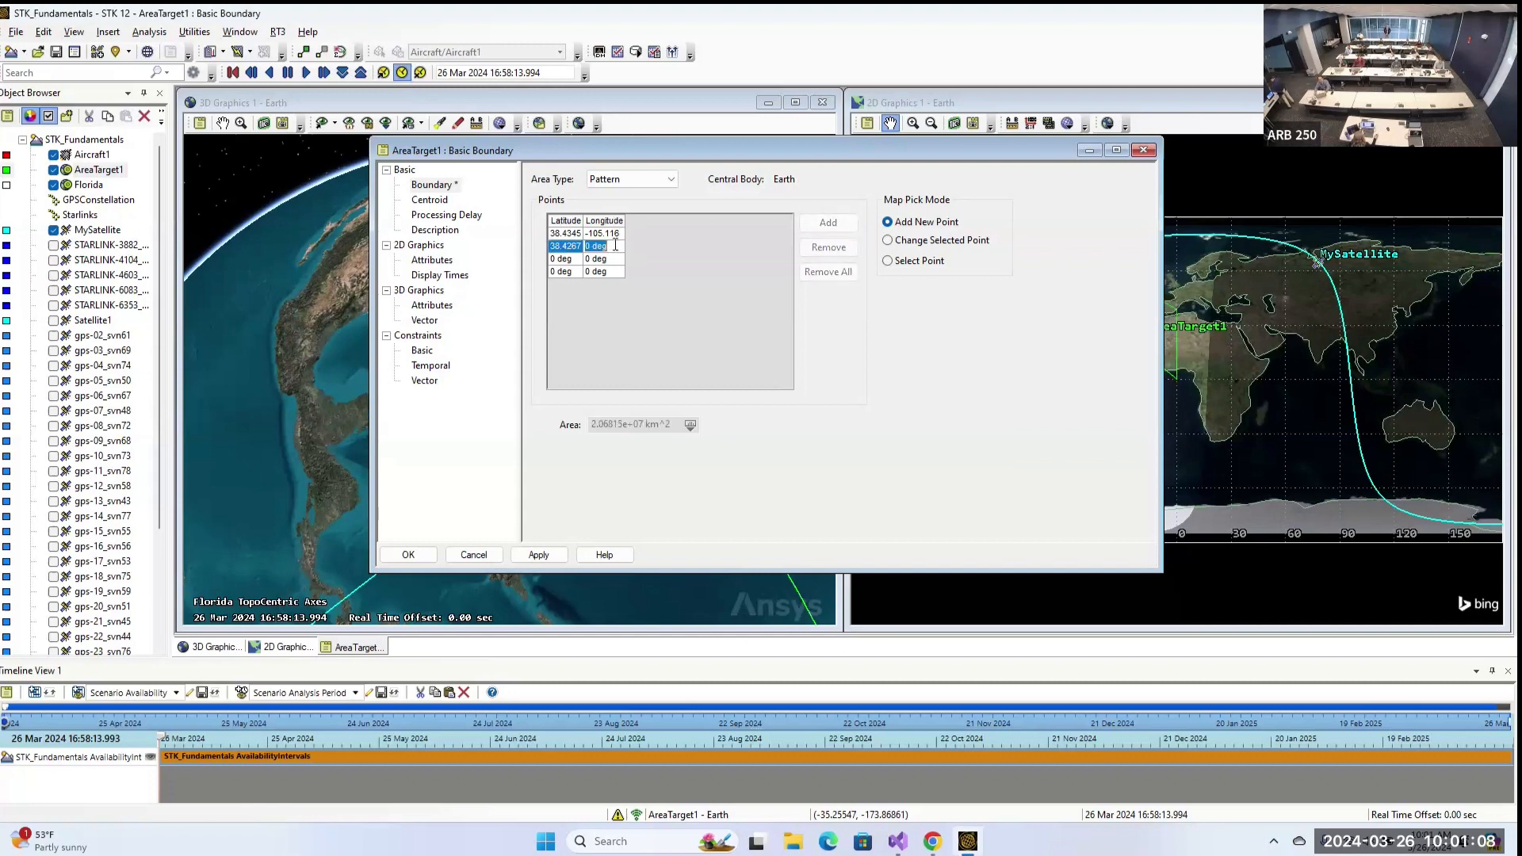
{"action": "type", "text": "-105.08"}
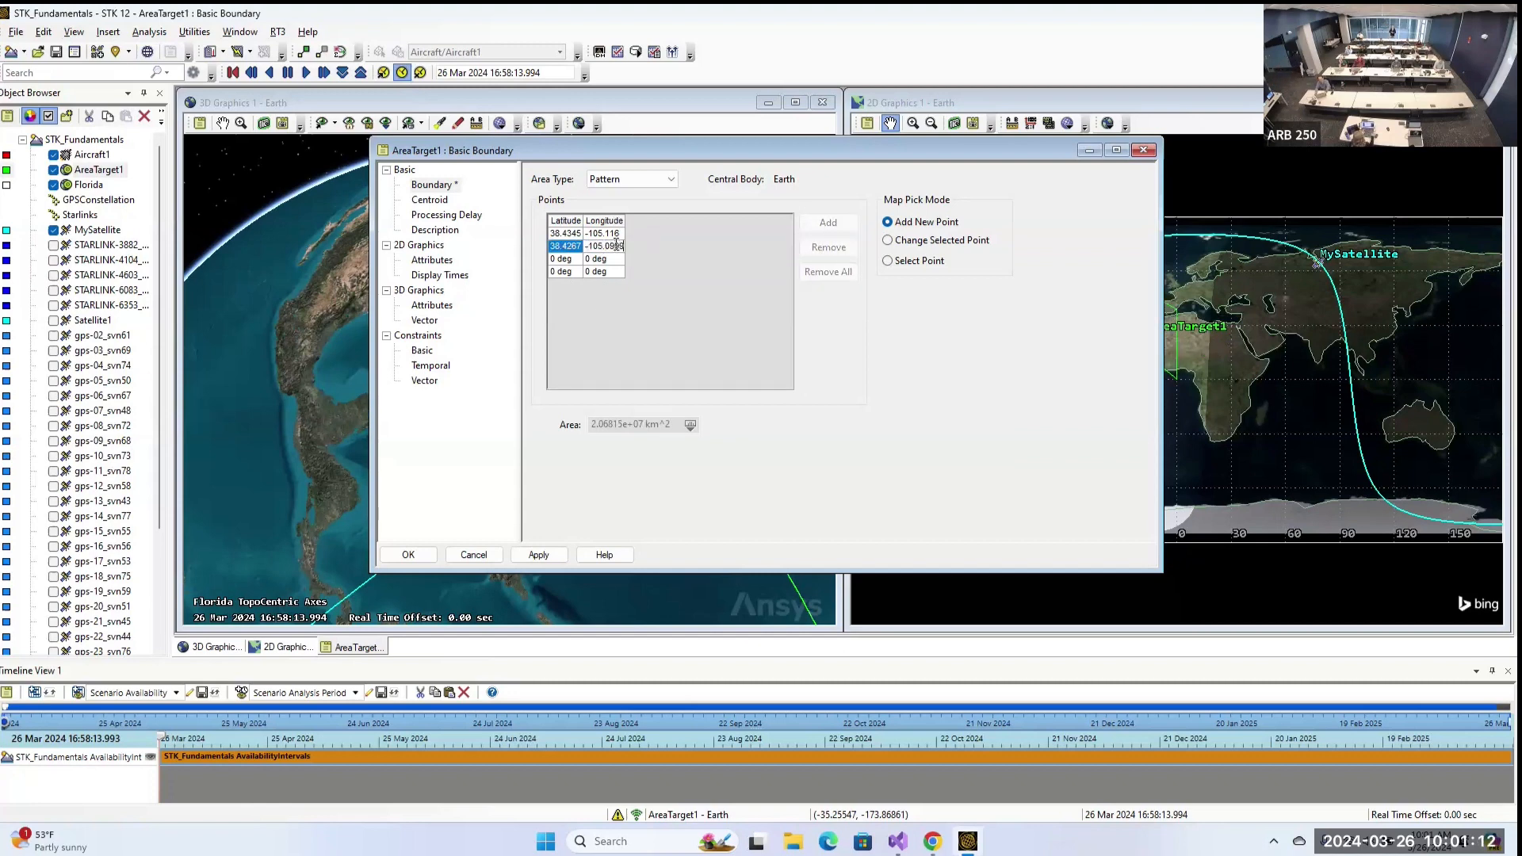
{"action": "type", "text": "99"}
Set the third boundary point's latitude to 38.4256 and open its longitude for editing.
{"action": "left_click", "coordinate": [575, 260]}
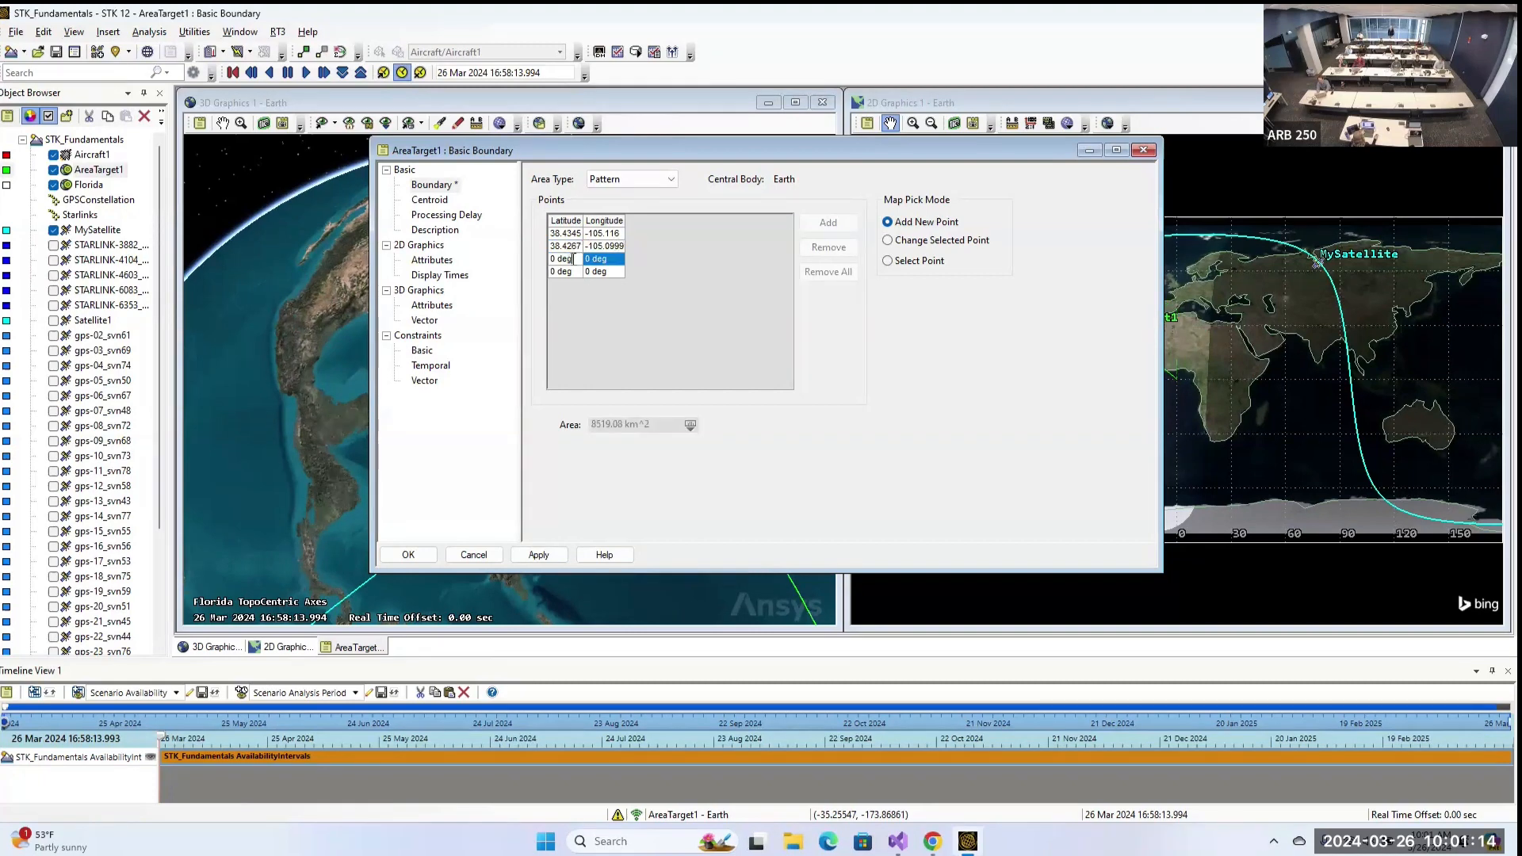
{"action": "type", "text": "38.4256"}
{"action": "left_click", "coordinate": [601, 263]}
{"action": "left_click", "coordinate": [607, 259]}
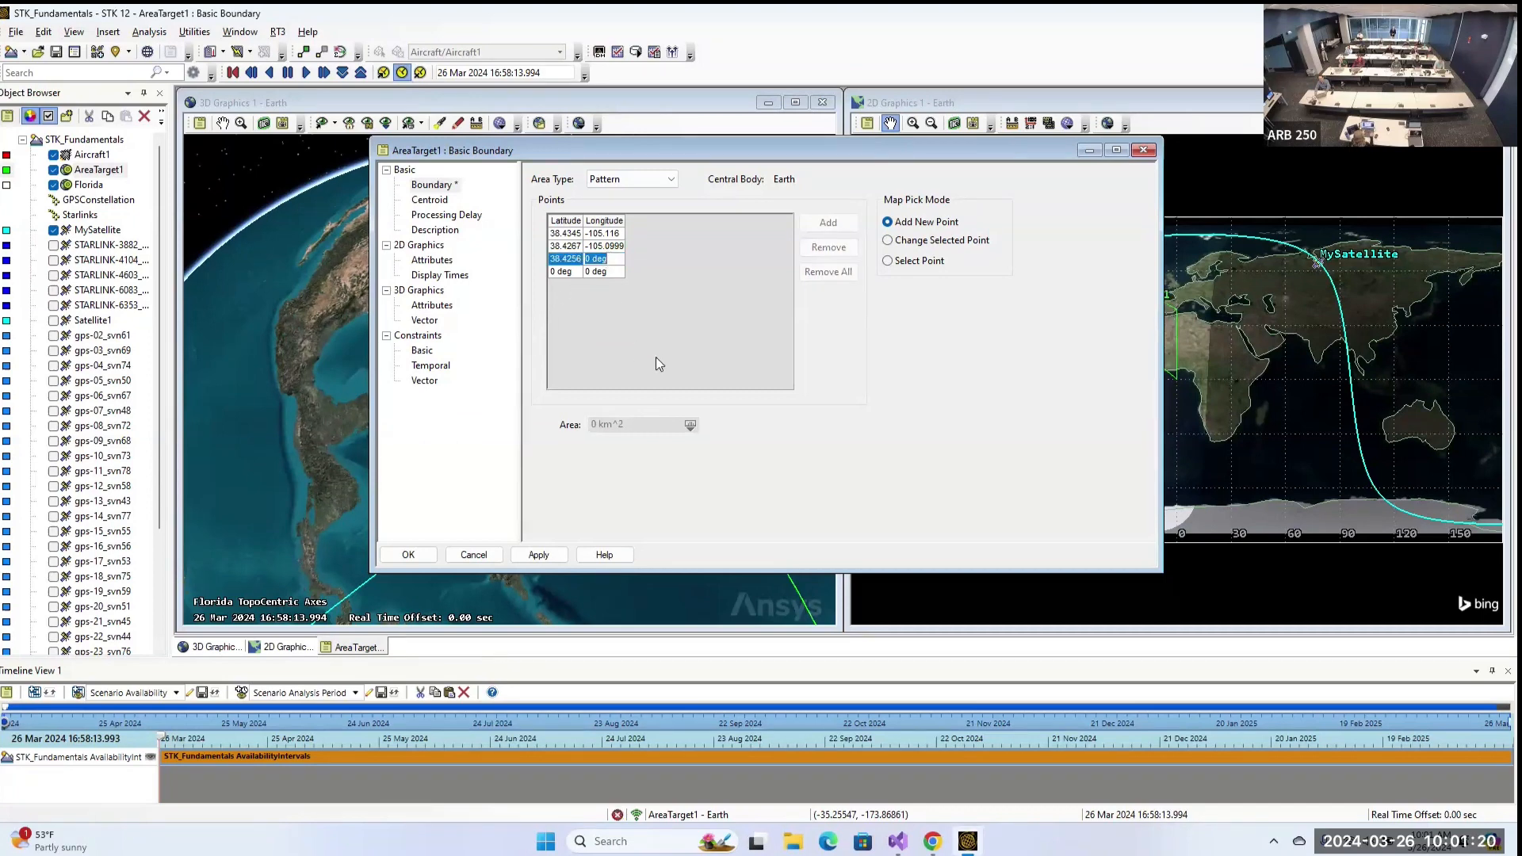
Set the third boundary point's longitude to -105.1008 and the fourth point to latitude 38.4333, longitude -105.117, and accept the boundary.
{"action": "type", "text": "-105.1008"}
{"action": "key", "text": "Return"}
{"action": "left_click", "coordinate": [564, 272]}
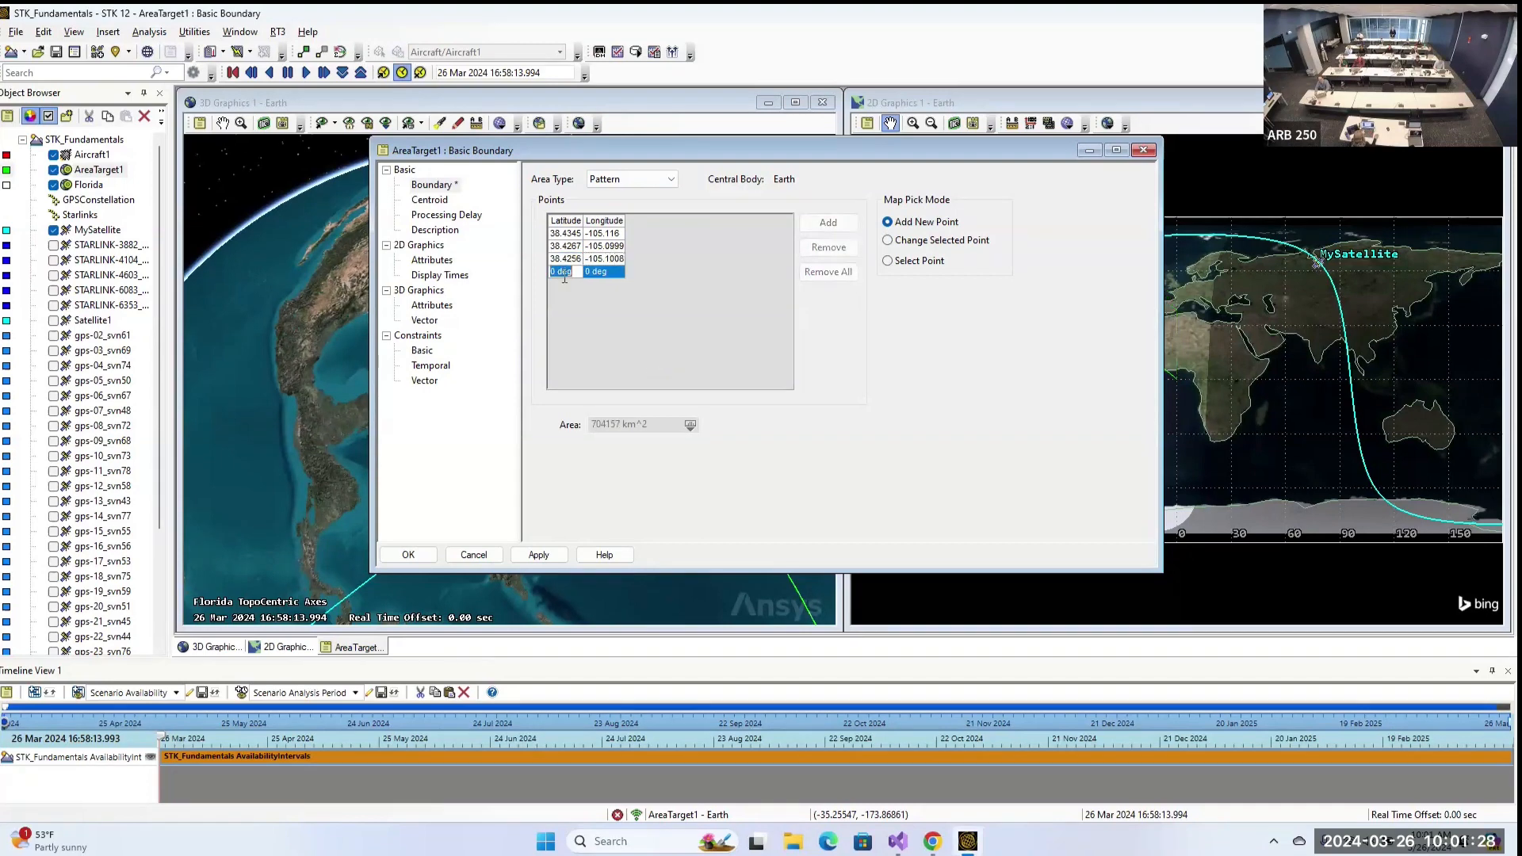
{"action": "type", "text": "38.4333"}
{"action": "key", "text": "Tab"}
{"action": "type", "text": "-10"}
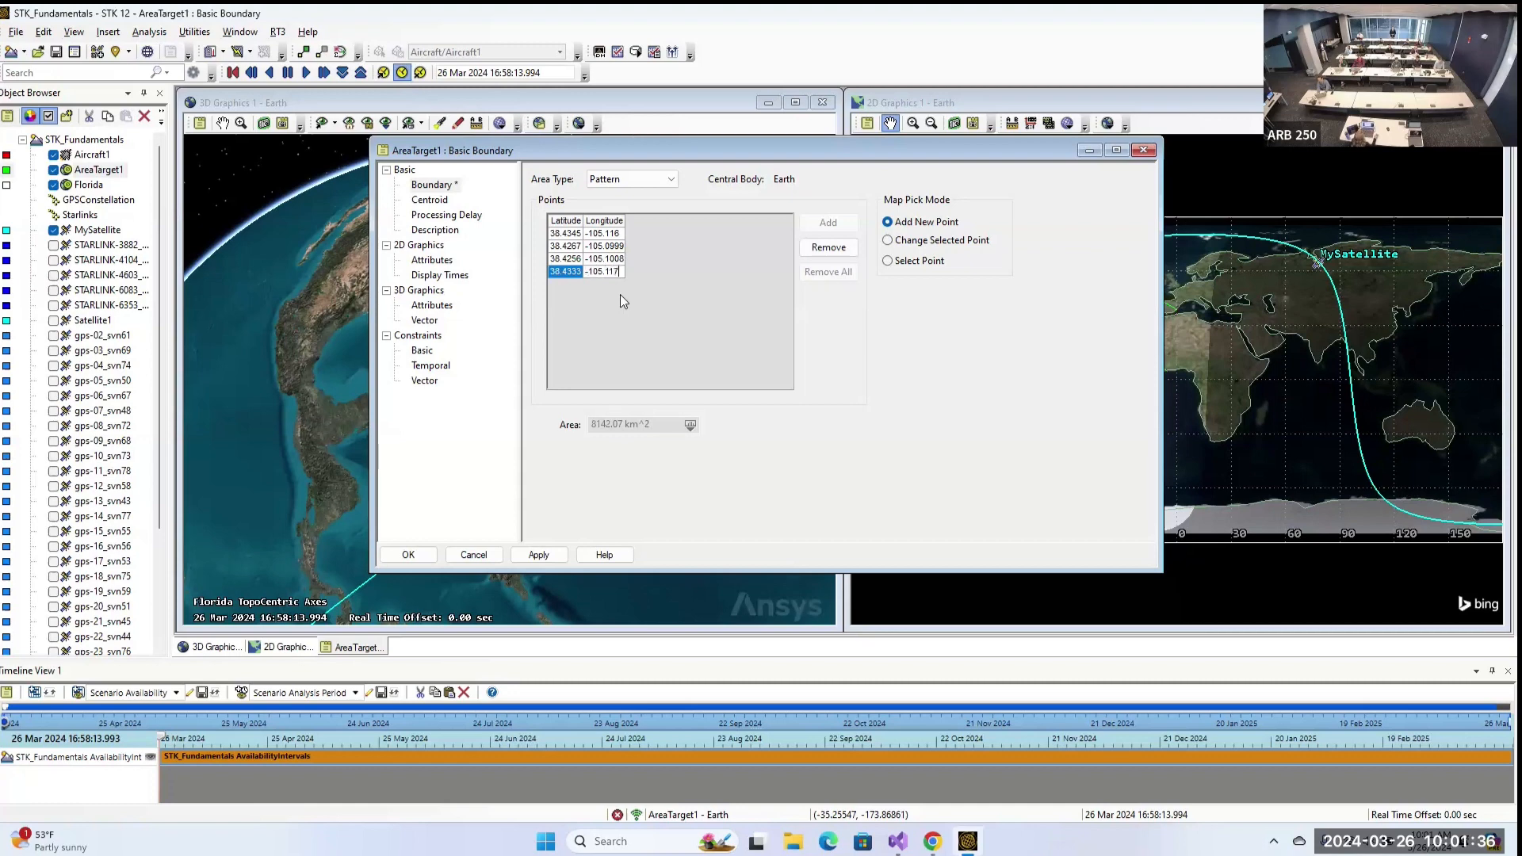
{"action": "left_click", "coordinate": [538, 554]}
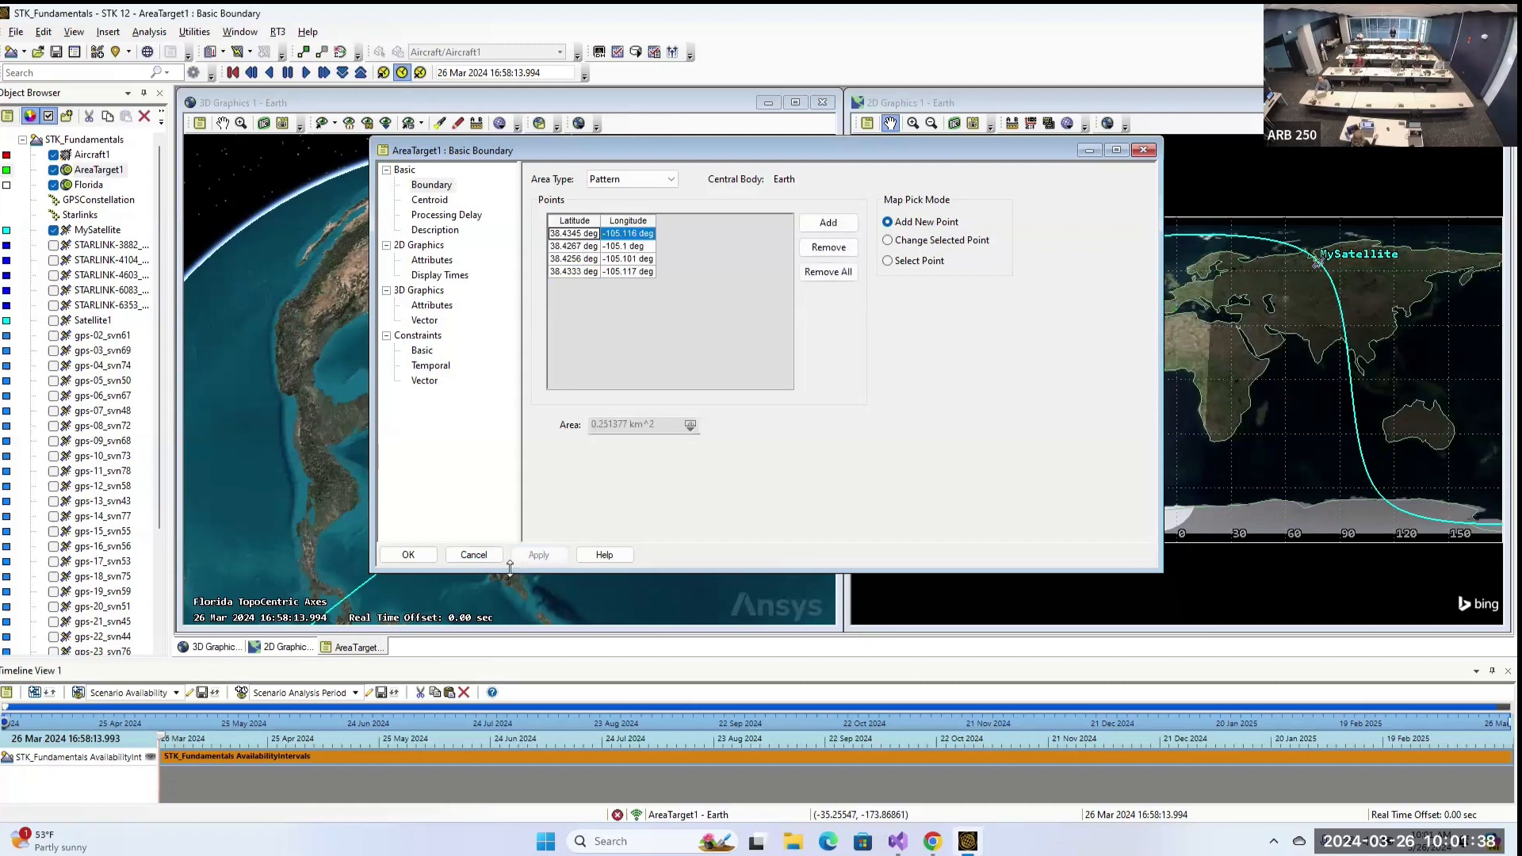
{"action": "left_click", "coordinate": [408, 555]}
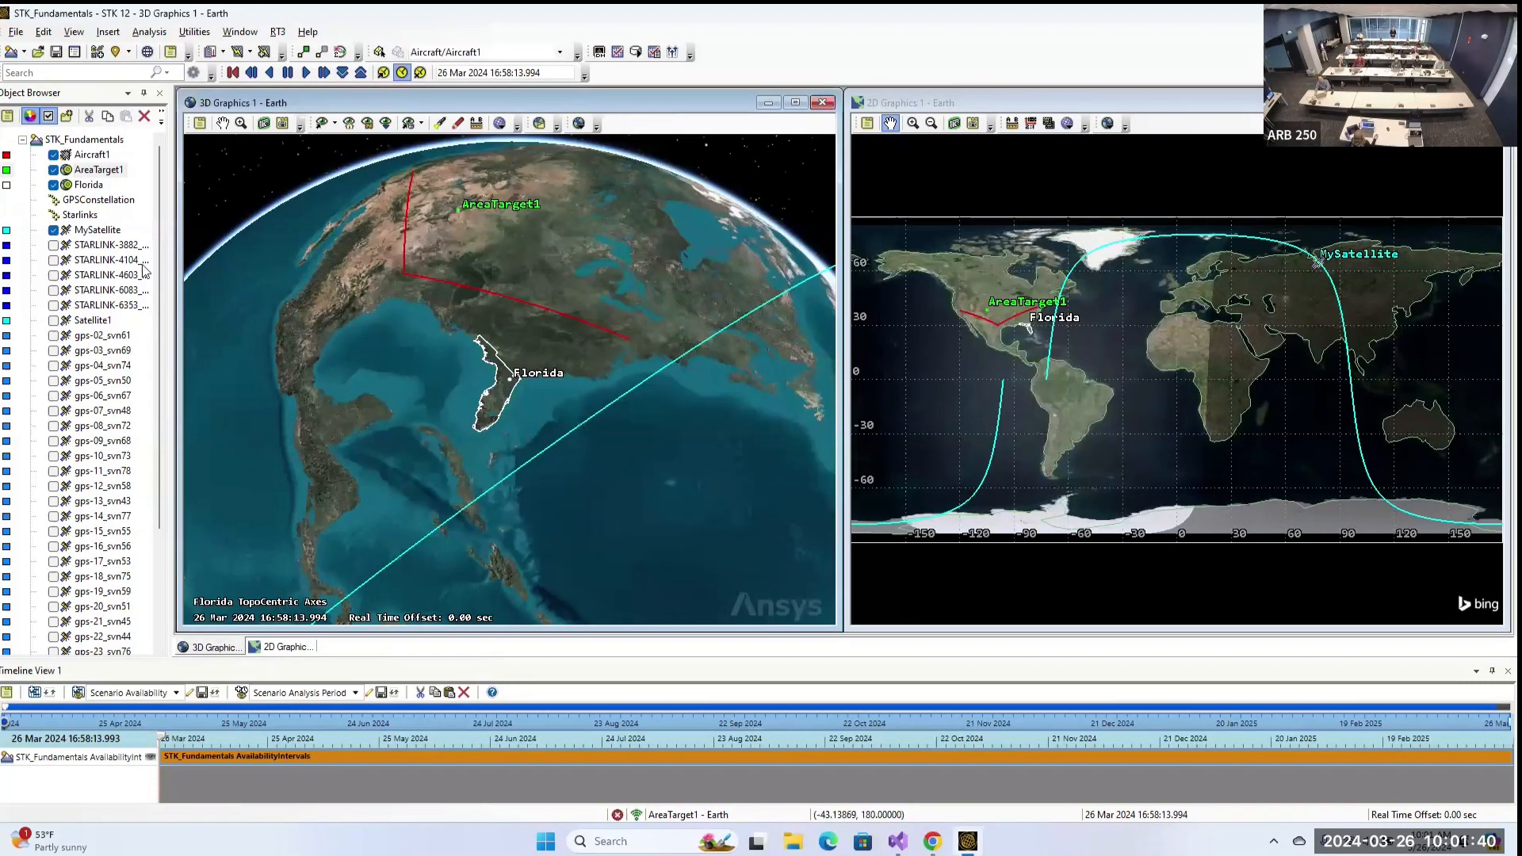
Rename AreaTarget1 as Airstrip.
{"action": "left_click", "coordinate": [107, 173]}
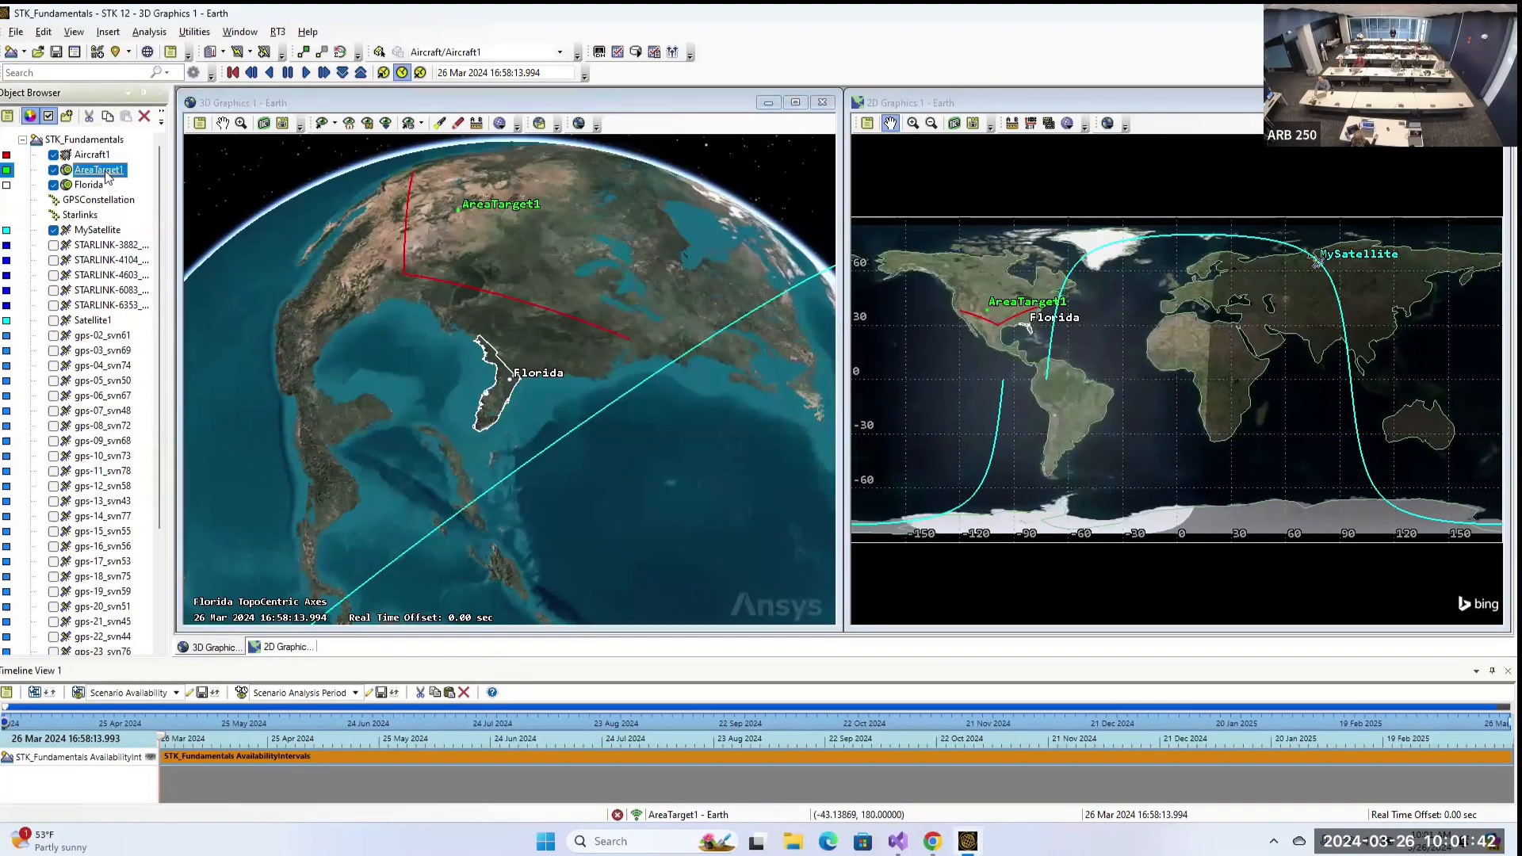
{"action": "right_click", "coordinate": [108, 176]}
{"action": "left_click", "coordinate": [172, 368]}
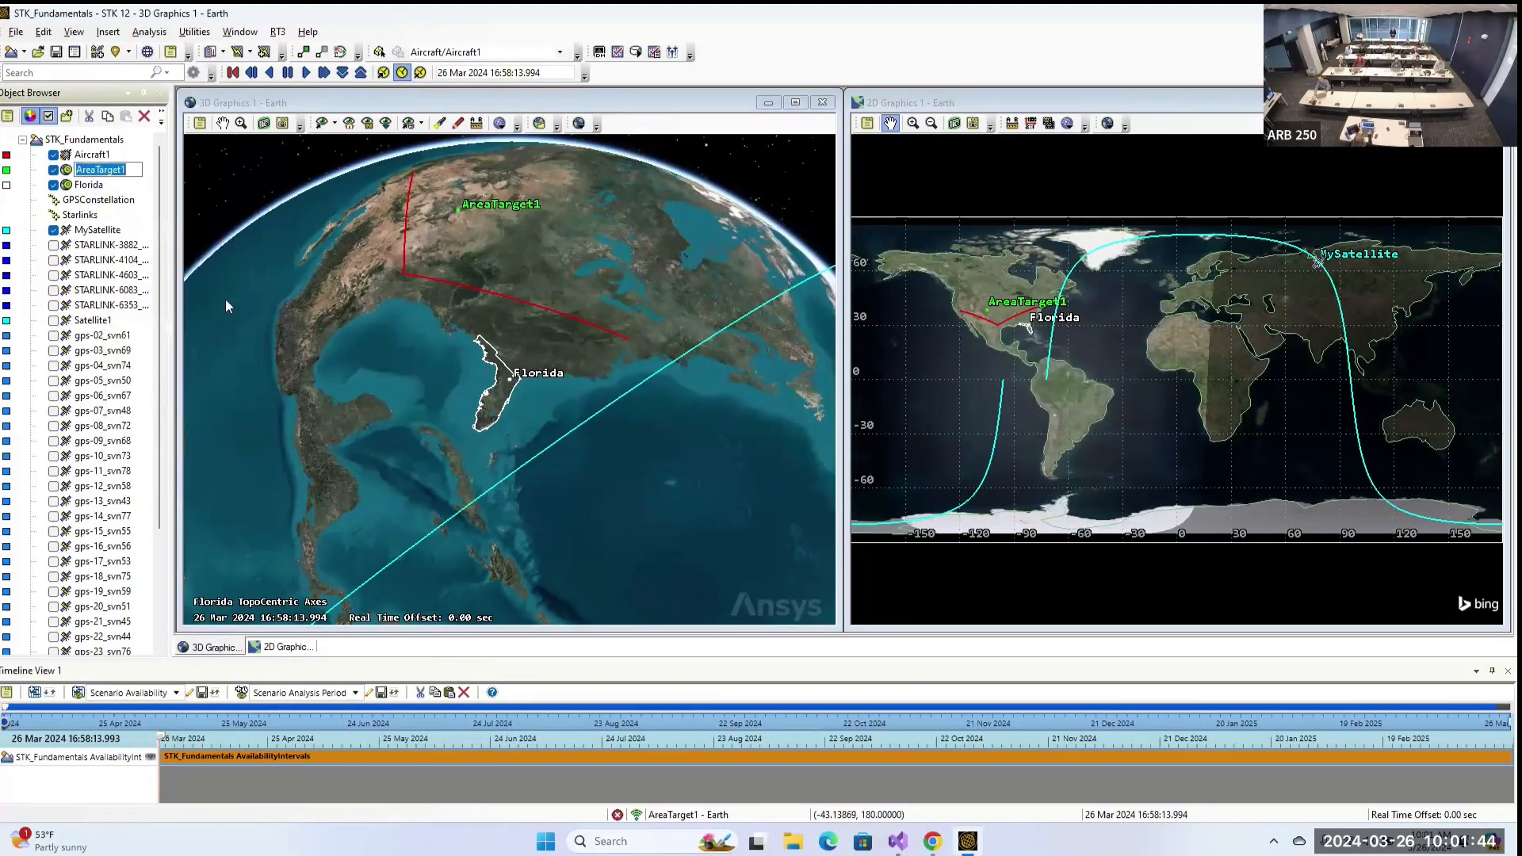
{"action": "type", "text": "Airstrip"}
Undock the Object Browser, tile the graphics windows vertically, and fit the 3D view between the browser and the 2D map.
{"action": "left_click_drag", "start_coordinate": [103, 96], "coordinate": [66, 98]}
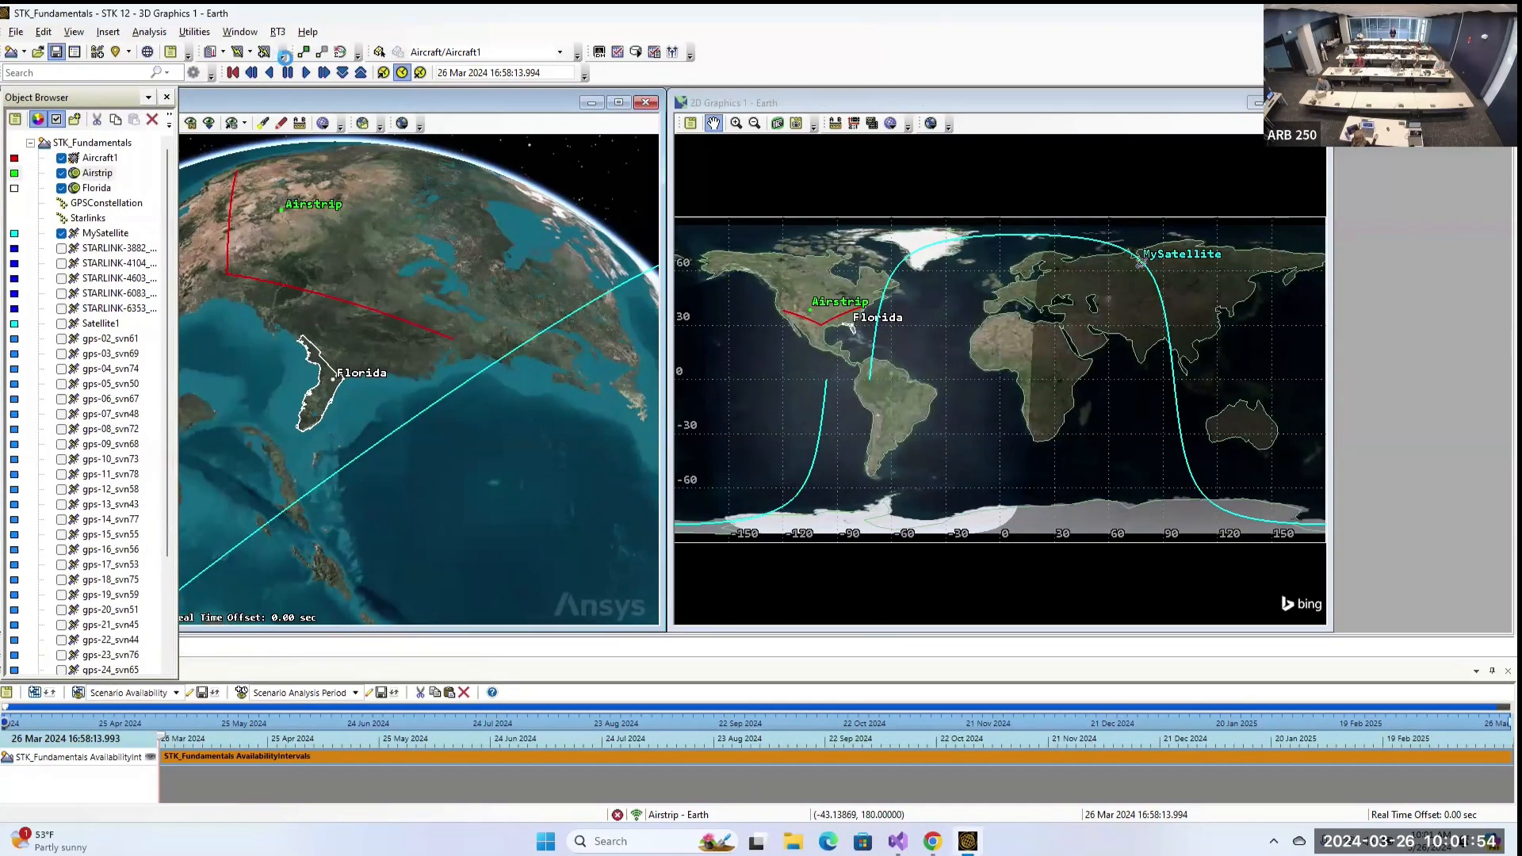
{"action": "left_click", "coordinate": [241, 32]}
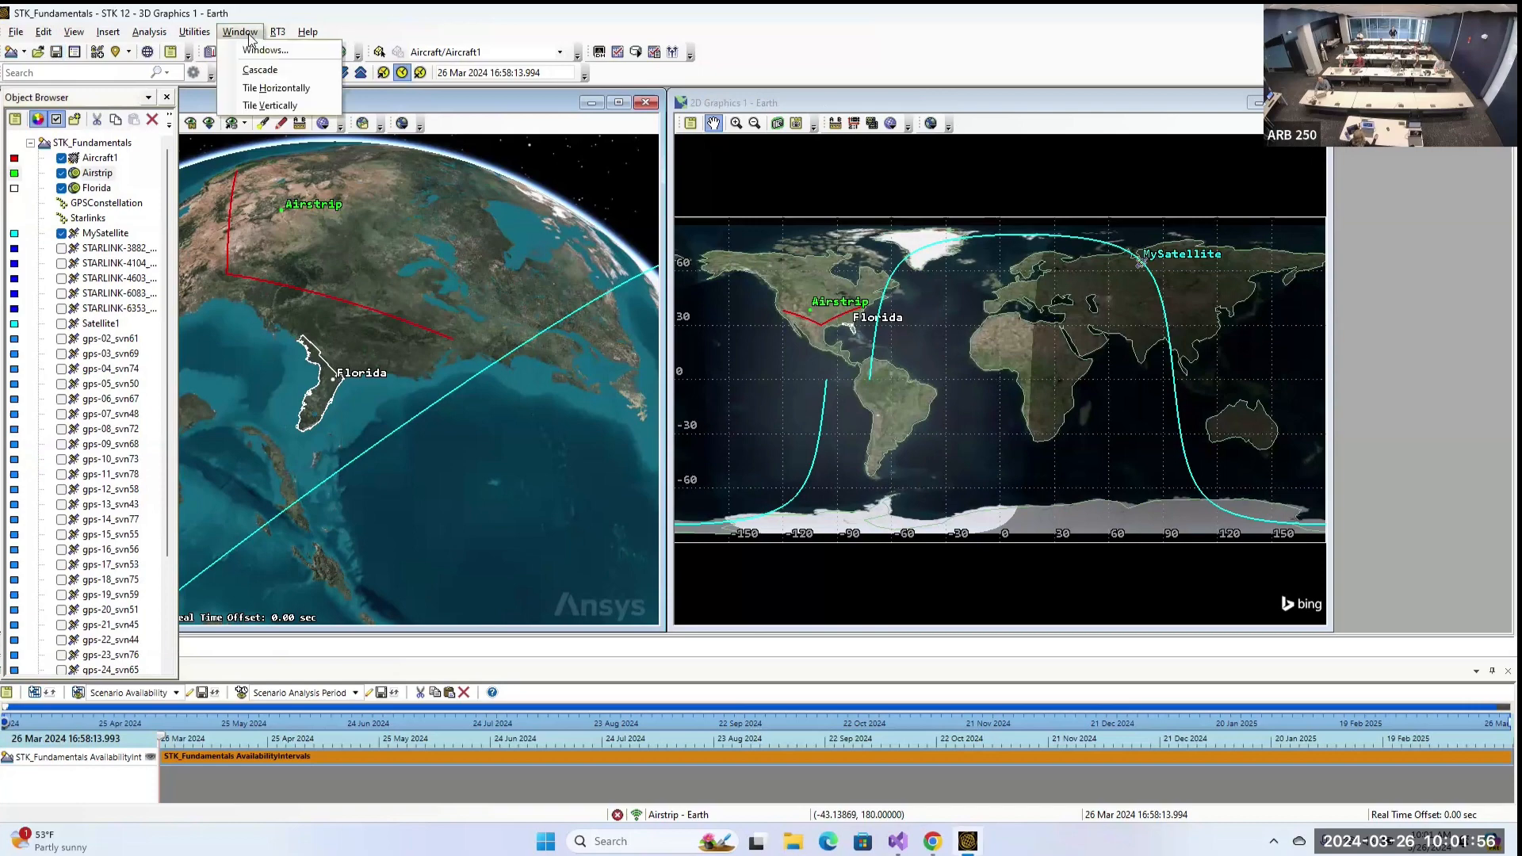
{"action": "left_click", "coordinate": [279, 109]}
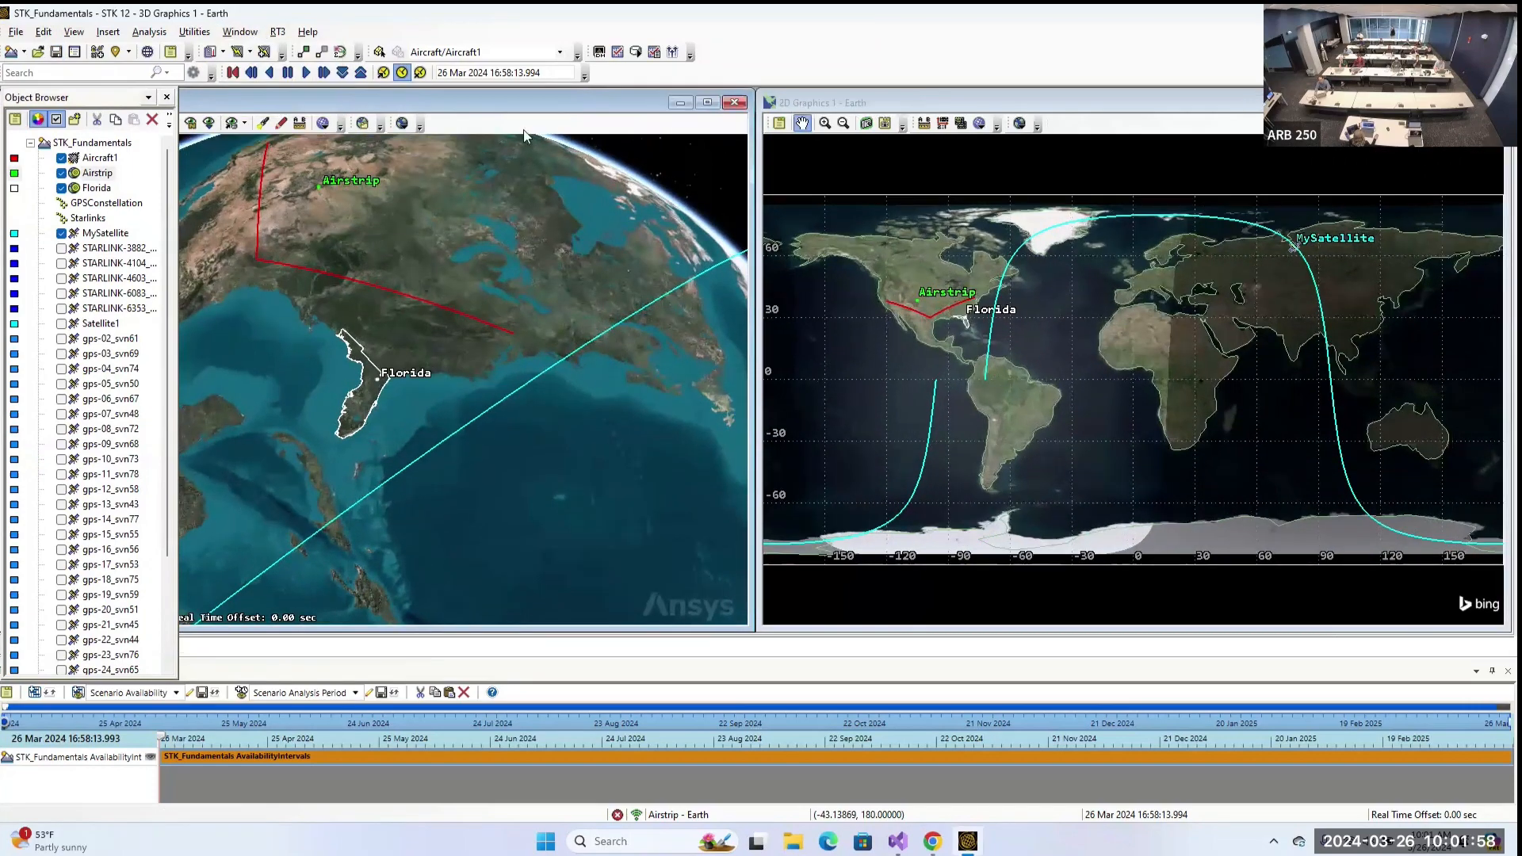
{"action": "left_click_drag", "start_coordinate": [567, 103], "coordinate": [738, 103]}
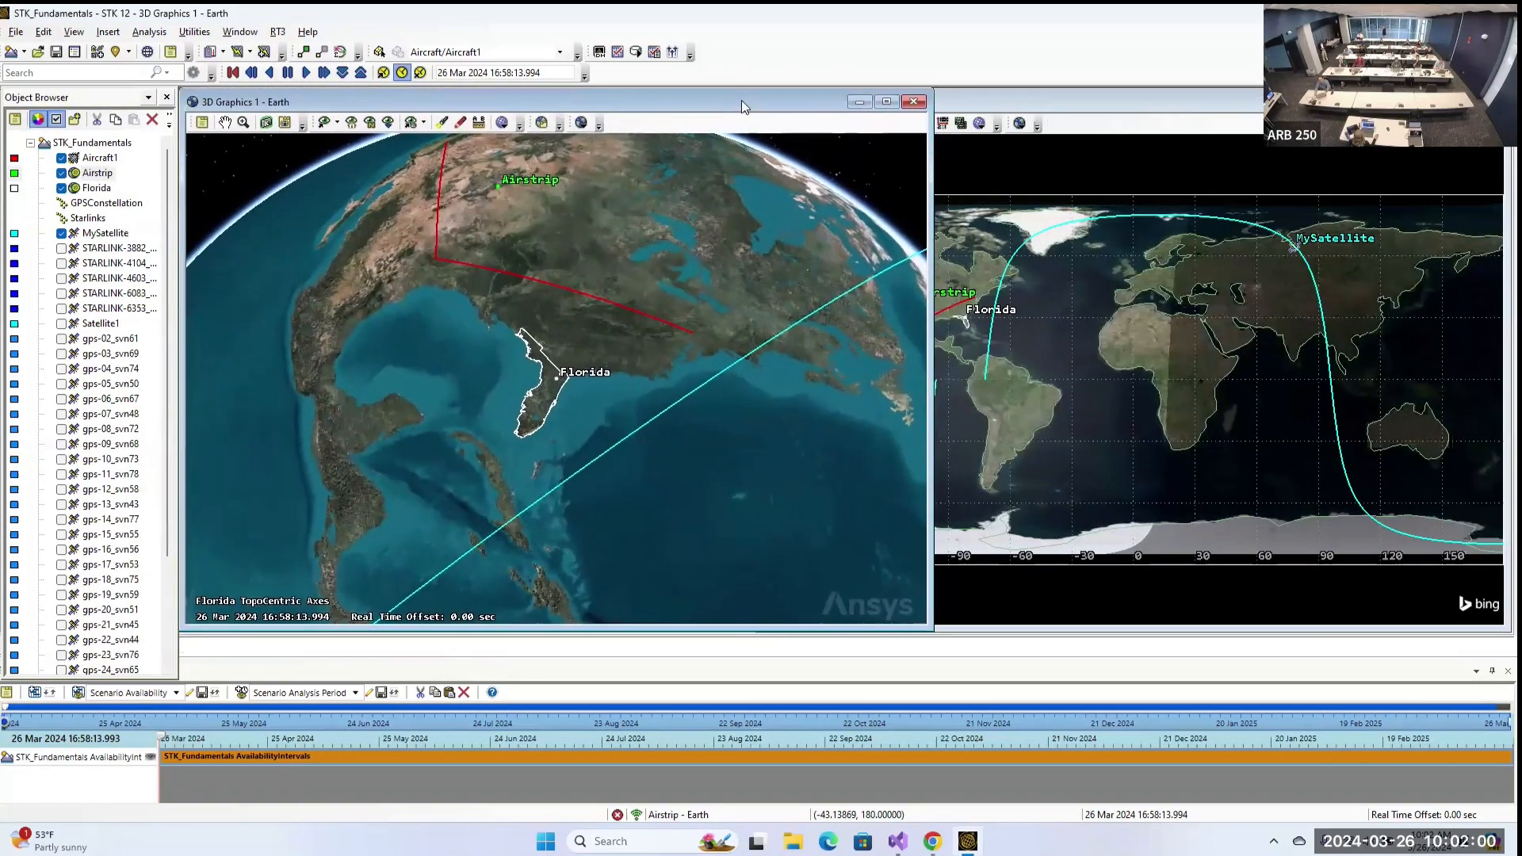
{"action": "left_click_drag", "start_coordinate": [930, 162], "coordinate": [807, 203]}
{"action": "left_click", "coordinate": [908, 114]}
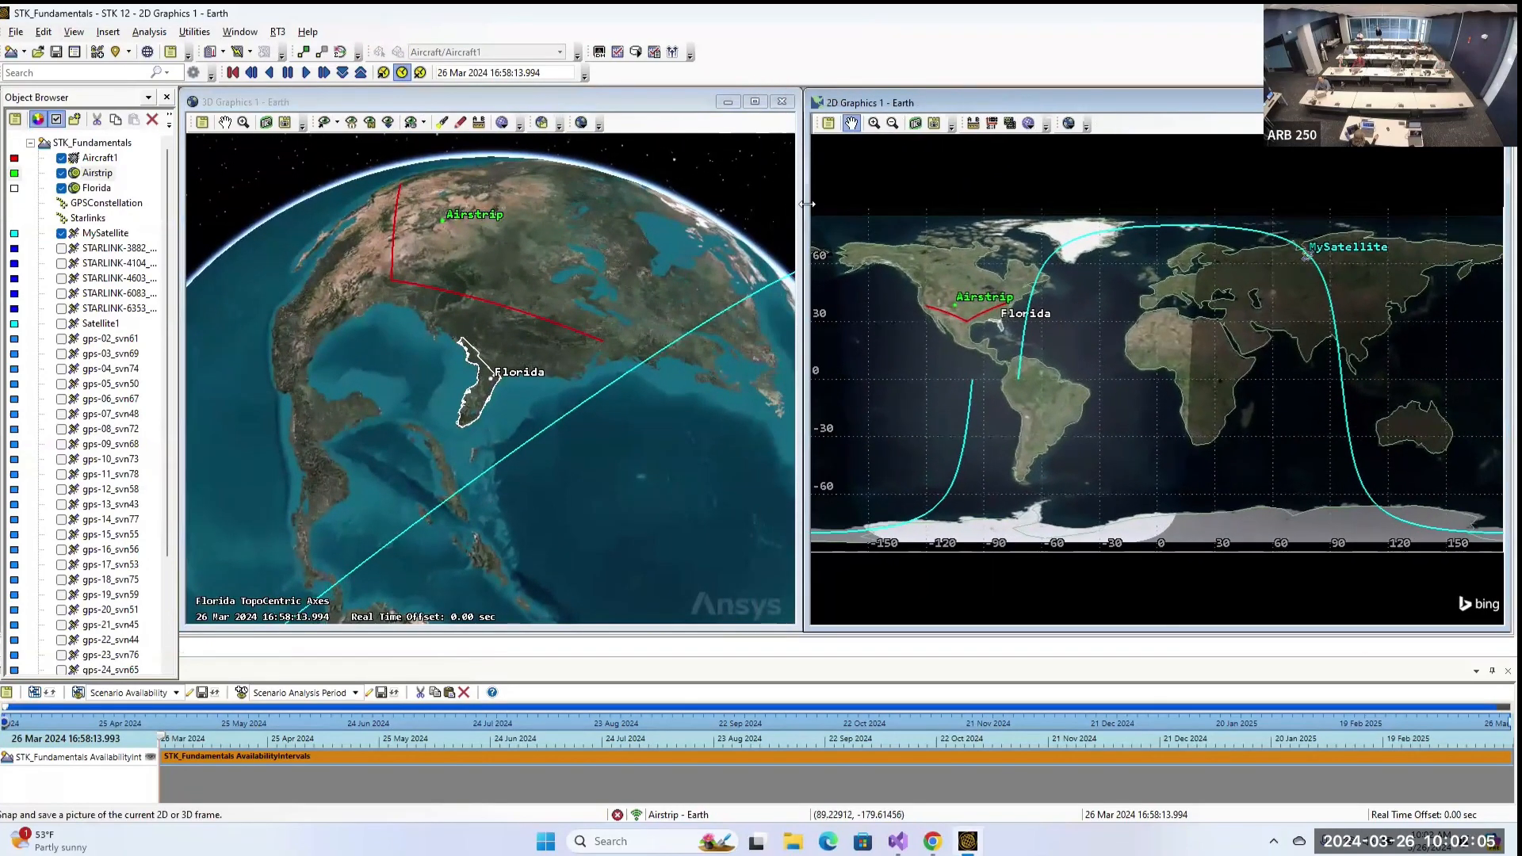
Zoom the 3D view to the Airstrip and inspect how its boundary fits the runway from an oblique angle.
{"action": "left_click", "coordinate": [97, 174]}
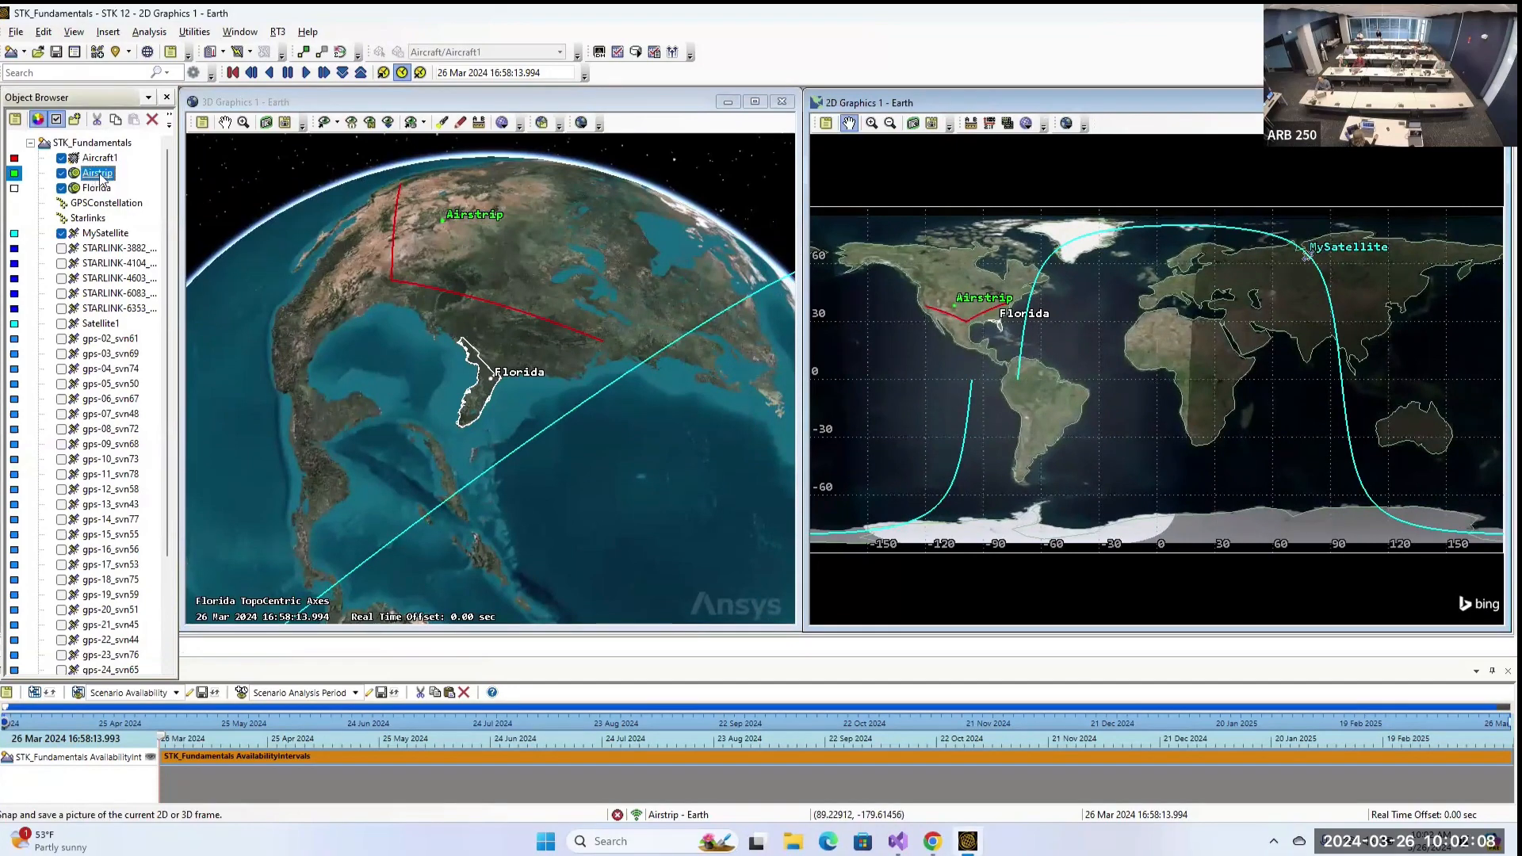
{"action": "left_click", "coordinate": [101, 174]}
{"action": "right_click", "coordinate": [87, 173]}
{"action": "left_click", "coordinate": [146, 204]}
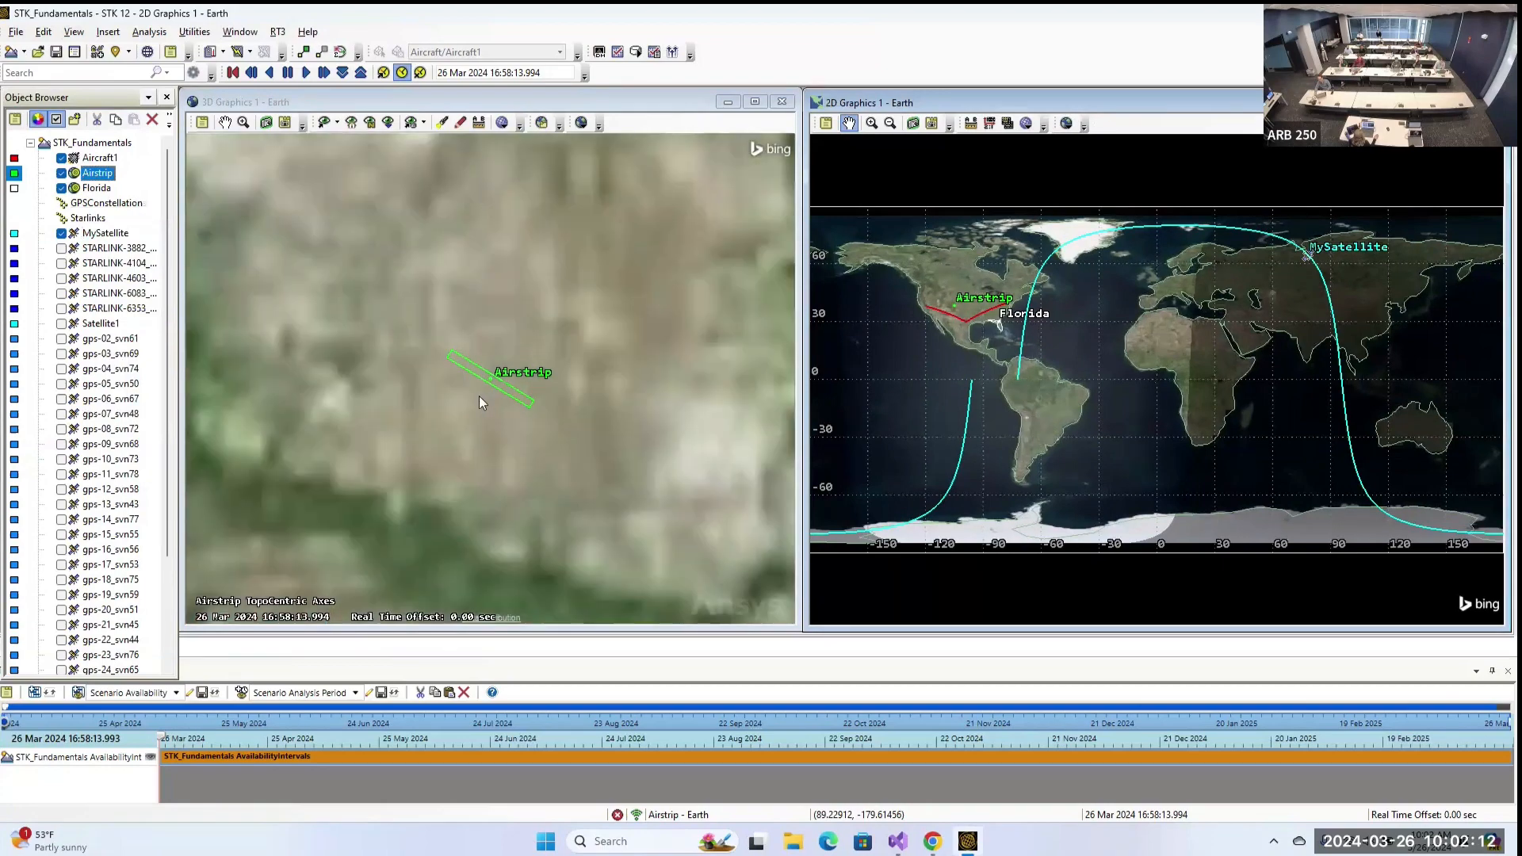
{"action": "scroll", "coordinate": [503, 396], "scroll_direction": "down", "scroll_amount": 4}
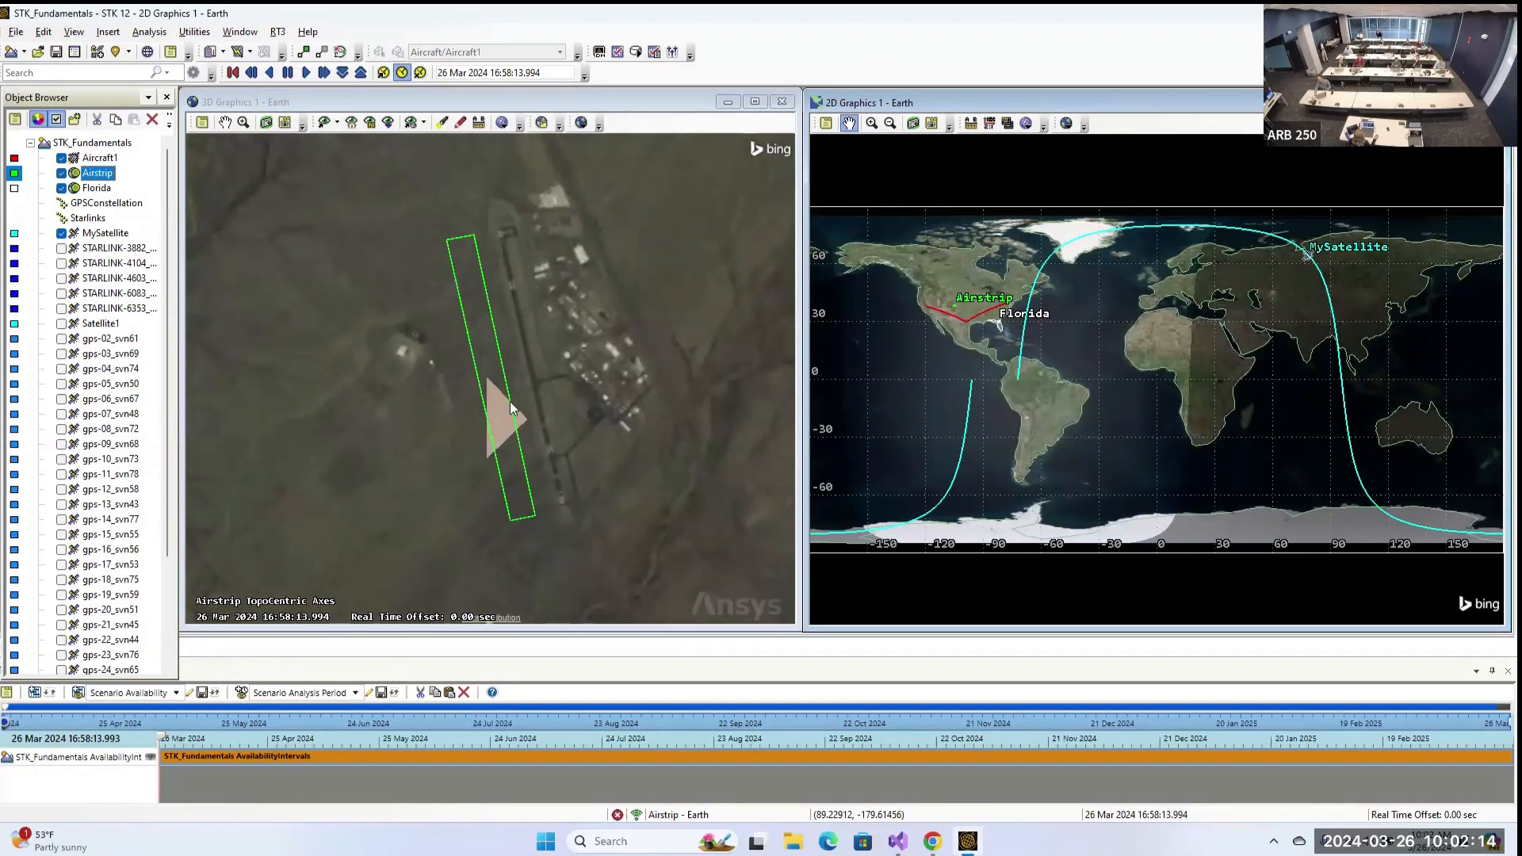
{"action": "left_click_drag", "start_coordinate": [447, 368], "coordinate": [372, 292]}
{"action": "scroll", "coordinate": [516, 389], "scroll_direction": "up", "scroll_amount": 6}
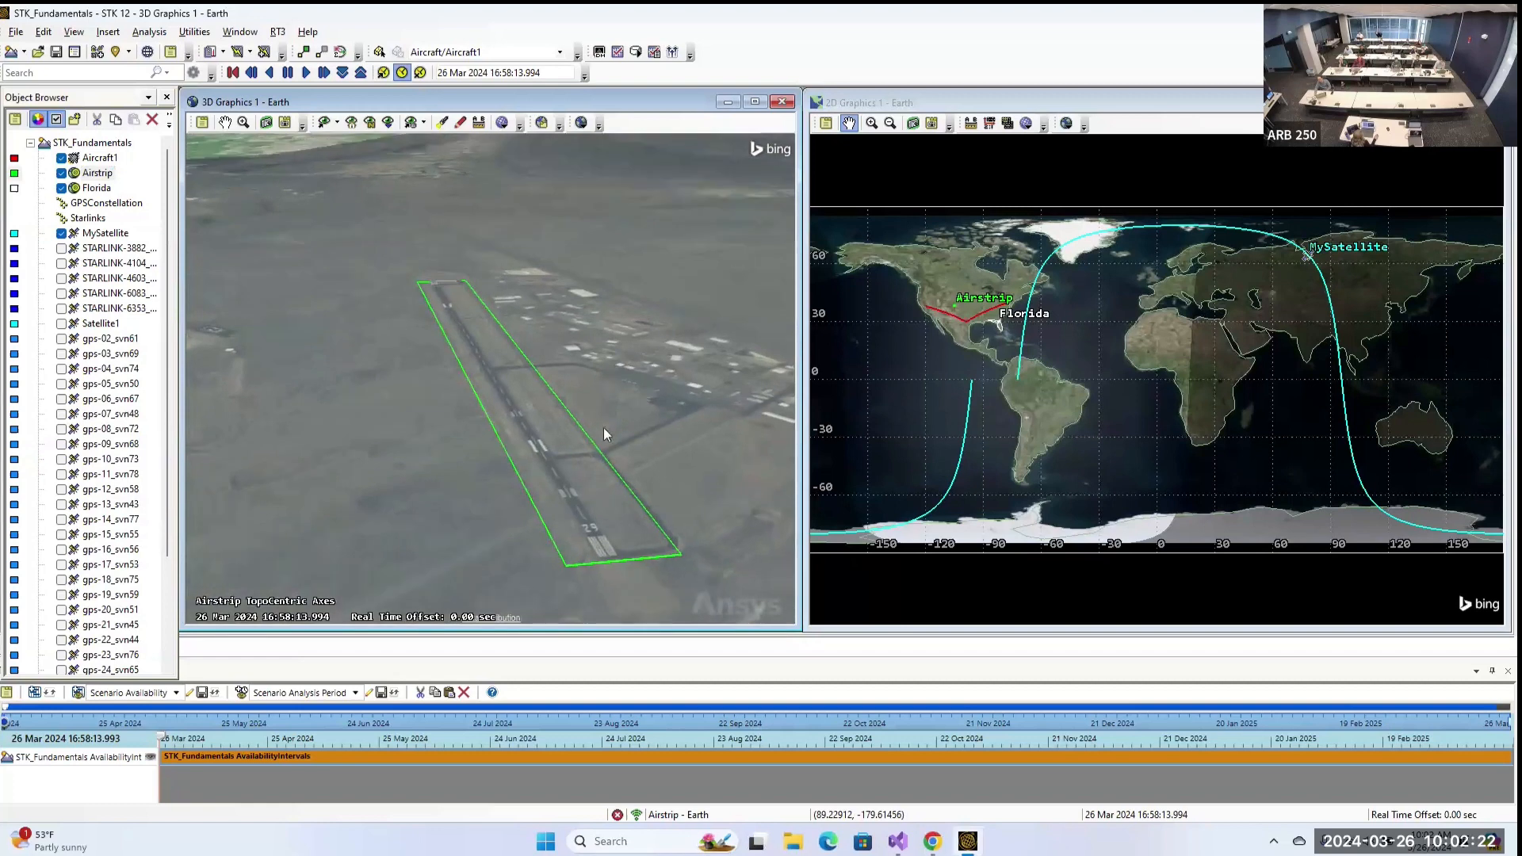
{"action": "scroll", "coordinate": [535, 330], "scroll_direction": "up", "scroll_amount": 1}
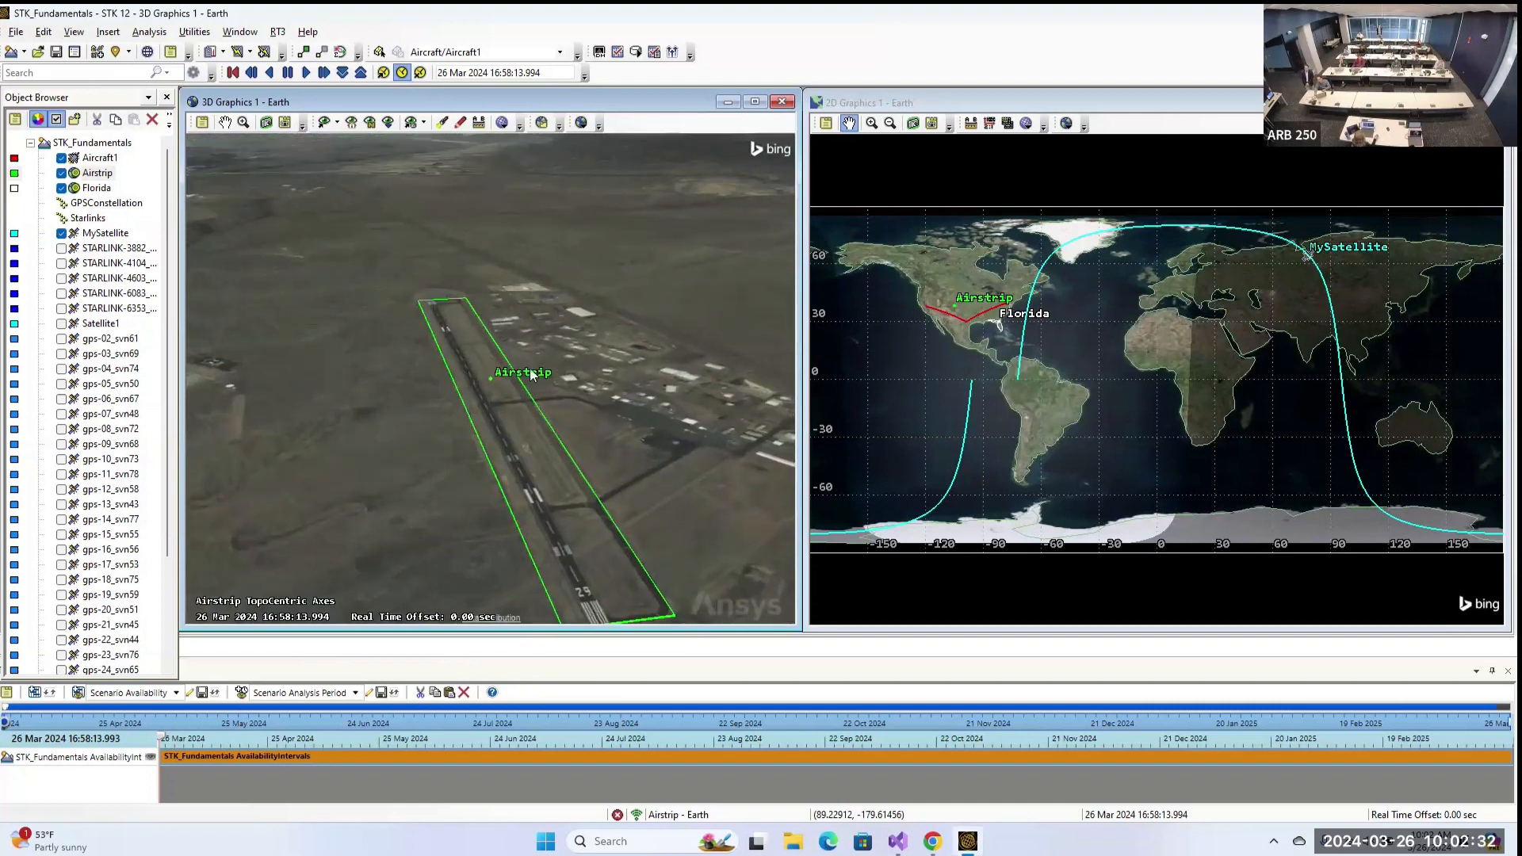
{"action": "right_click_drag", "start_coordinate": [222, 314], "coordinate": [493, 326]}
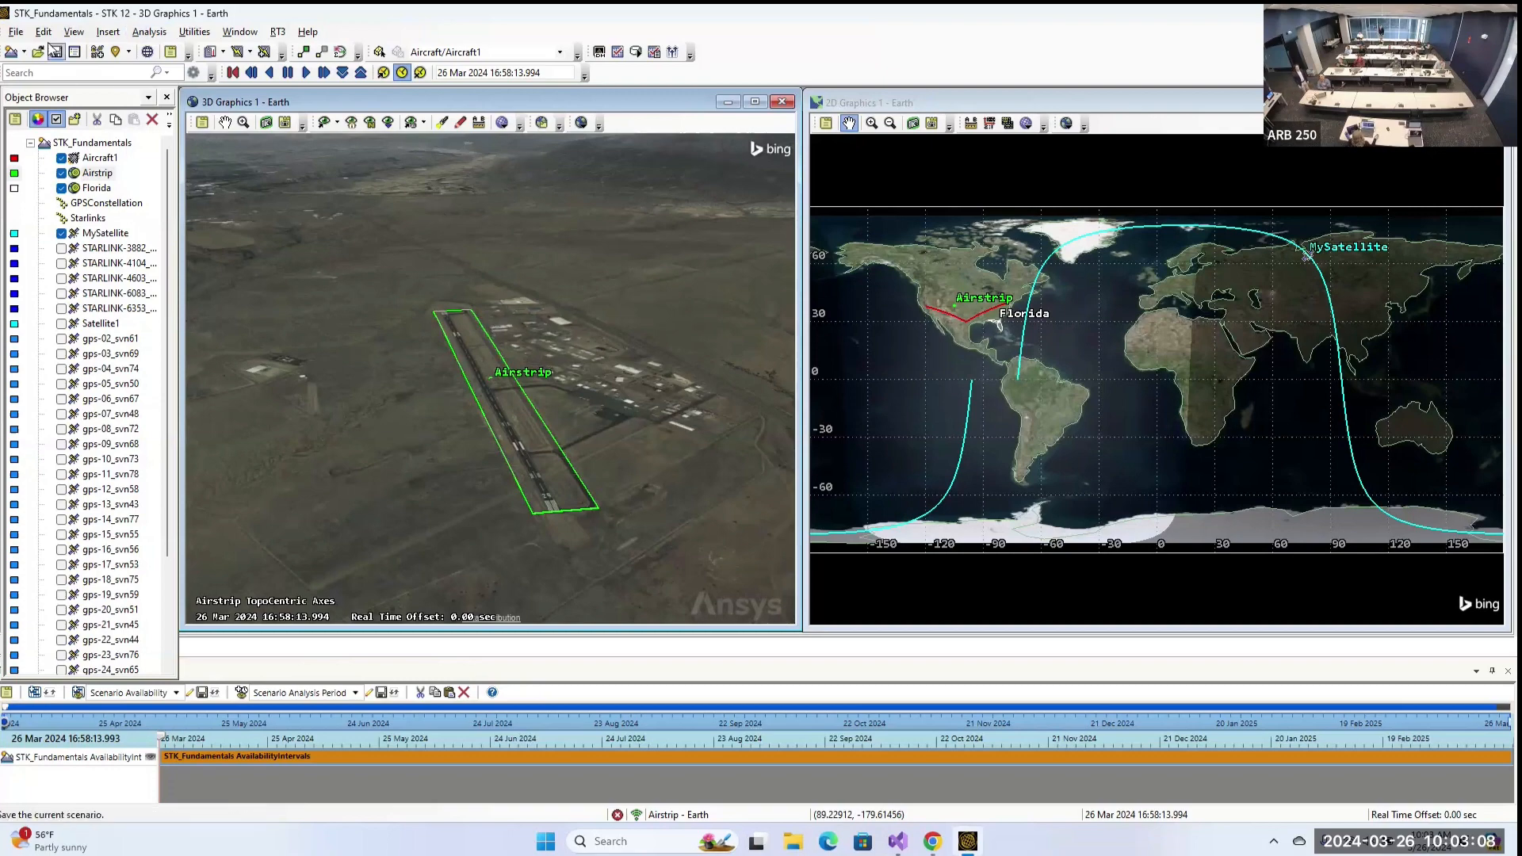
Start inserting a new Facility using the From Standard Object Database method.
{"action": "left_click", "coordinate": [109, 32]}
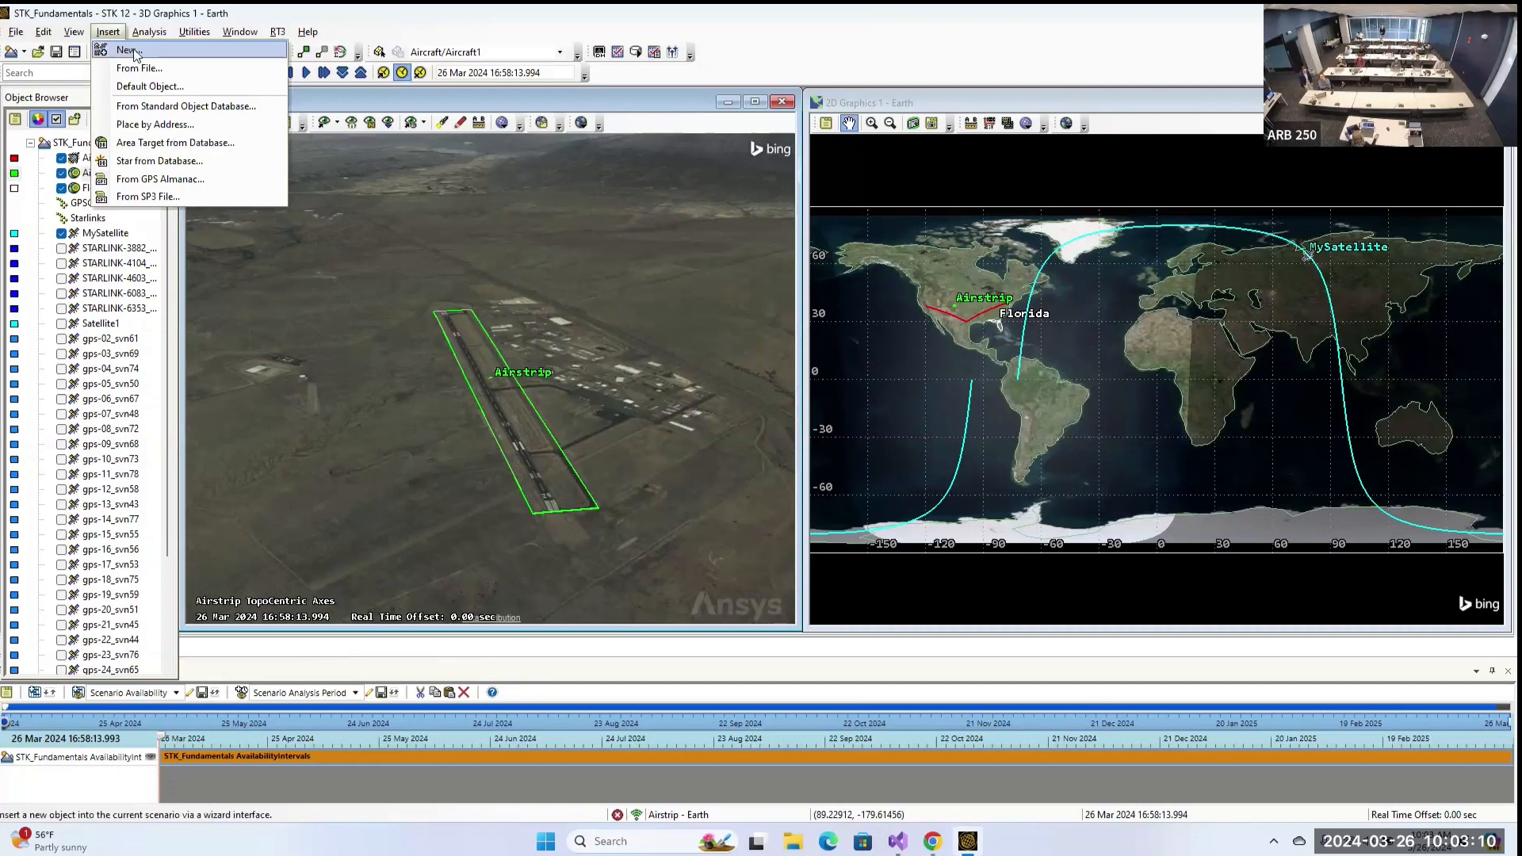
{"action": "left_click", "coordinate": [130, 49]}
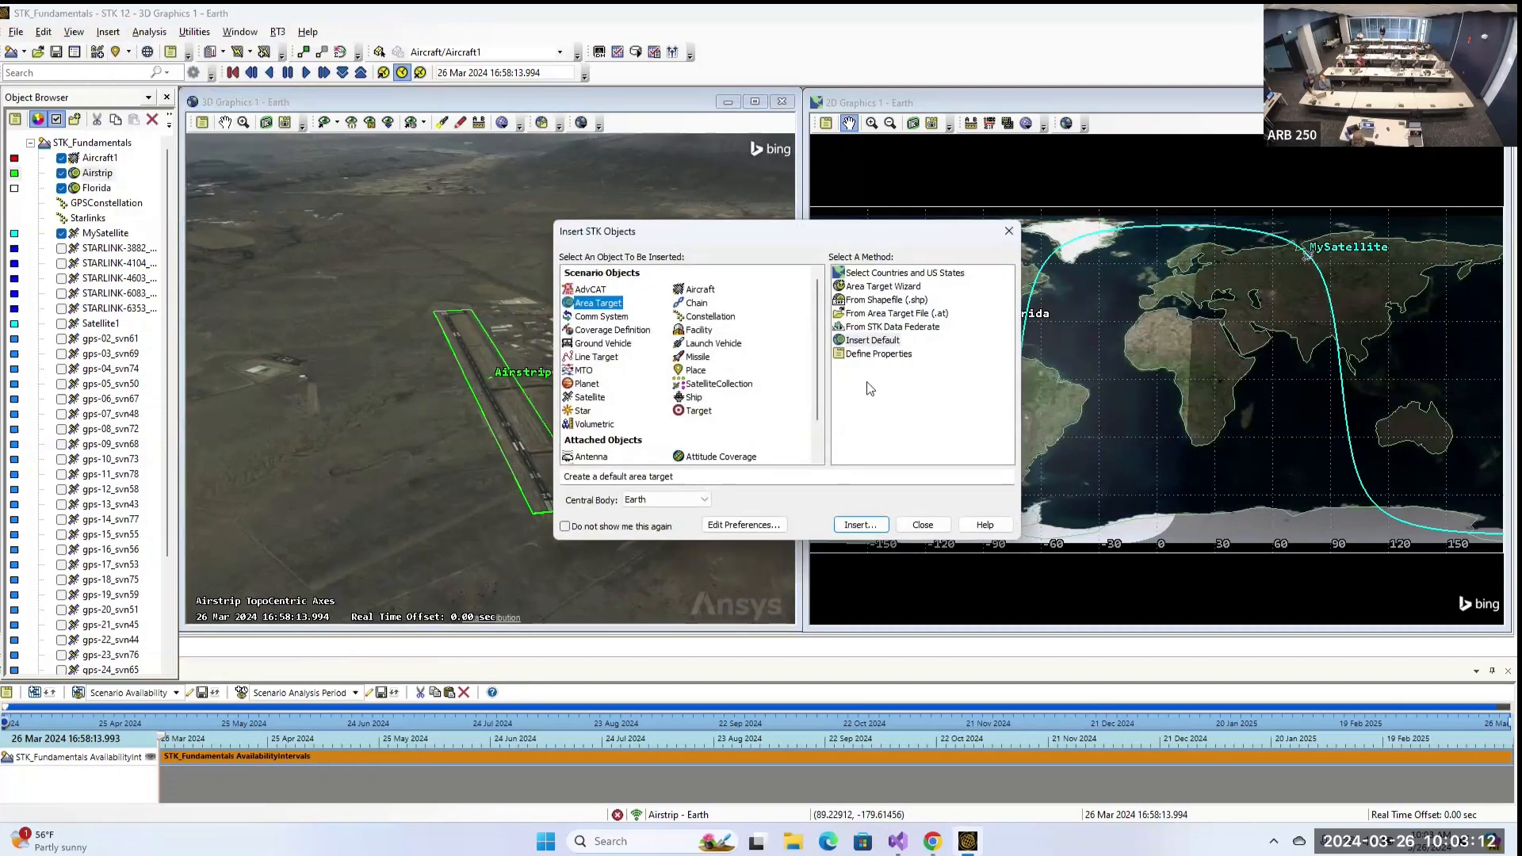
{"action": "left_click", "coordinate": [709, 330]}
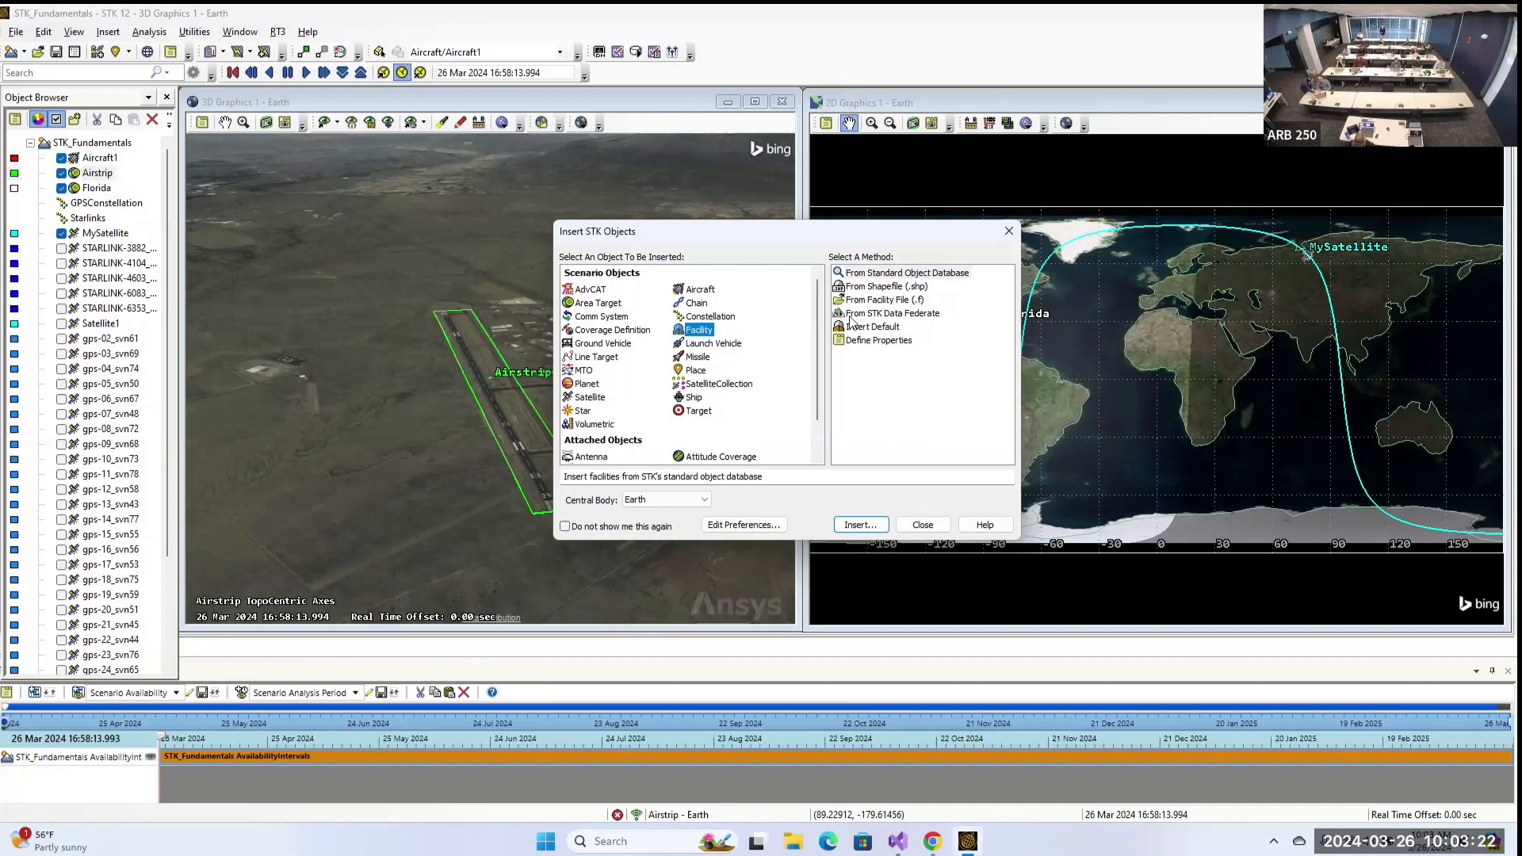
{"action": "left_click", "coordinate": [695, 371]}
{"action": "left_click", "coordinate": [696, 410]}
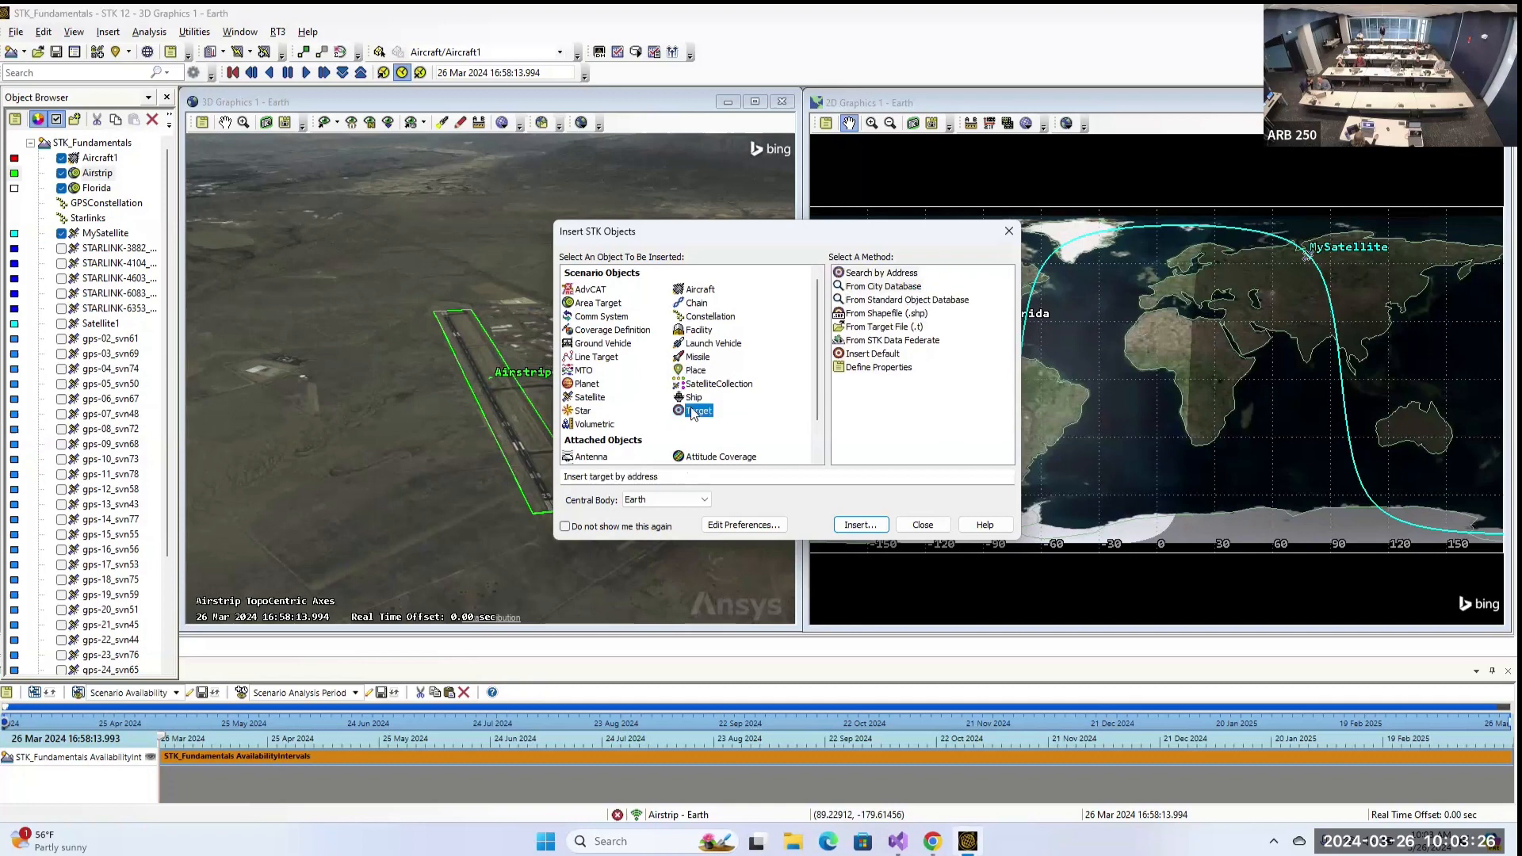
{"action": "left_click", "coordinate": [686, 331]}
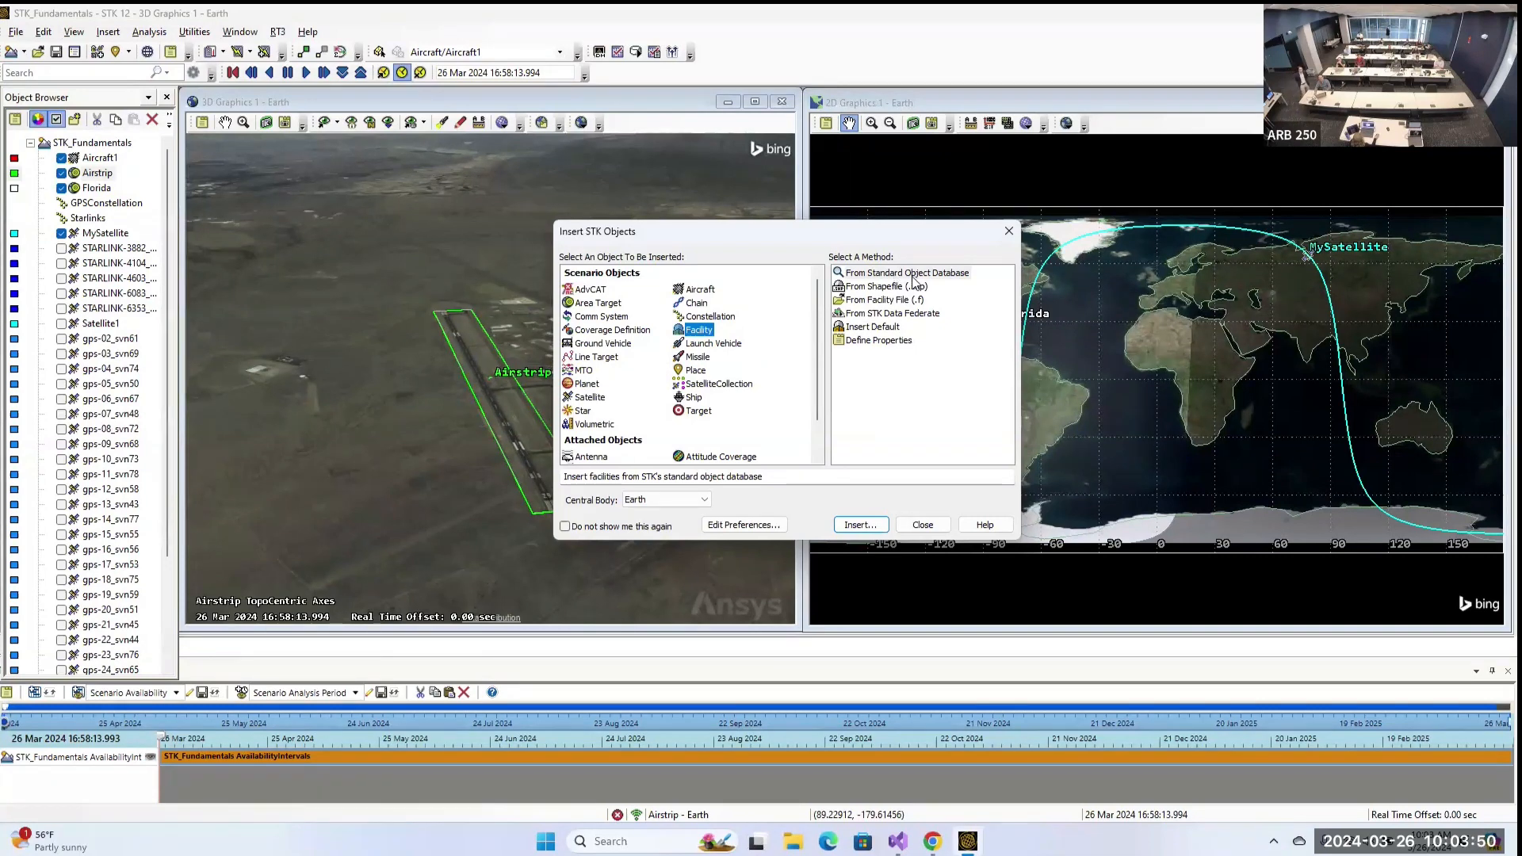
{"action": "left_click", "coordinate": [885, 275]}
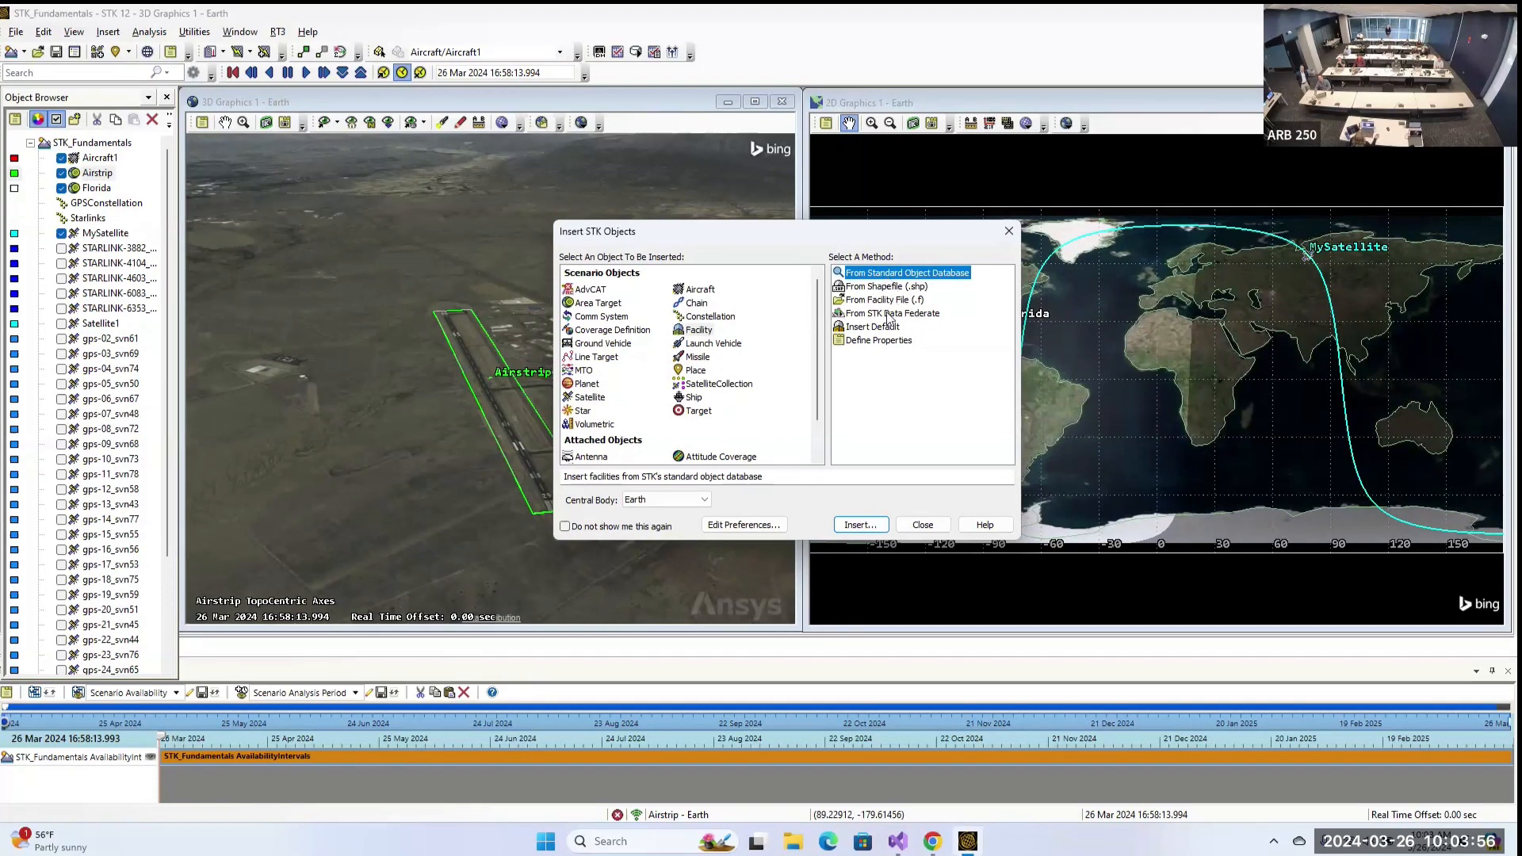
{"action": "left_click", "coordinate": [860, 527]}
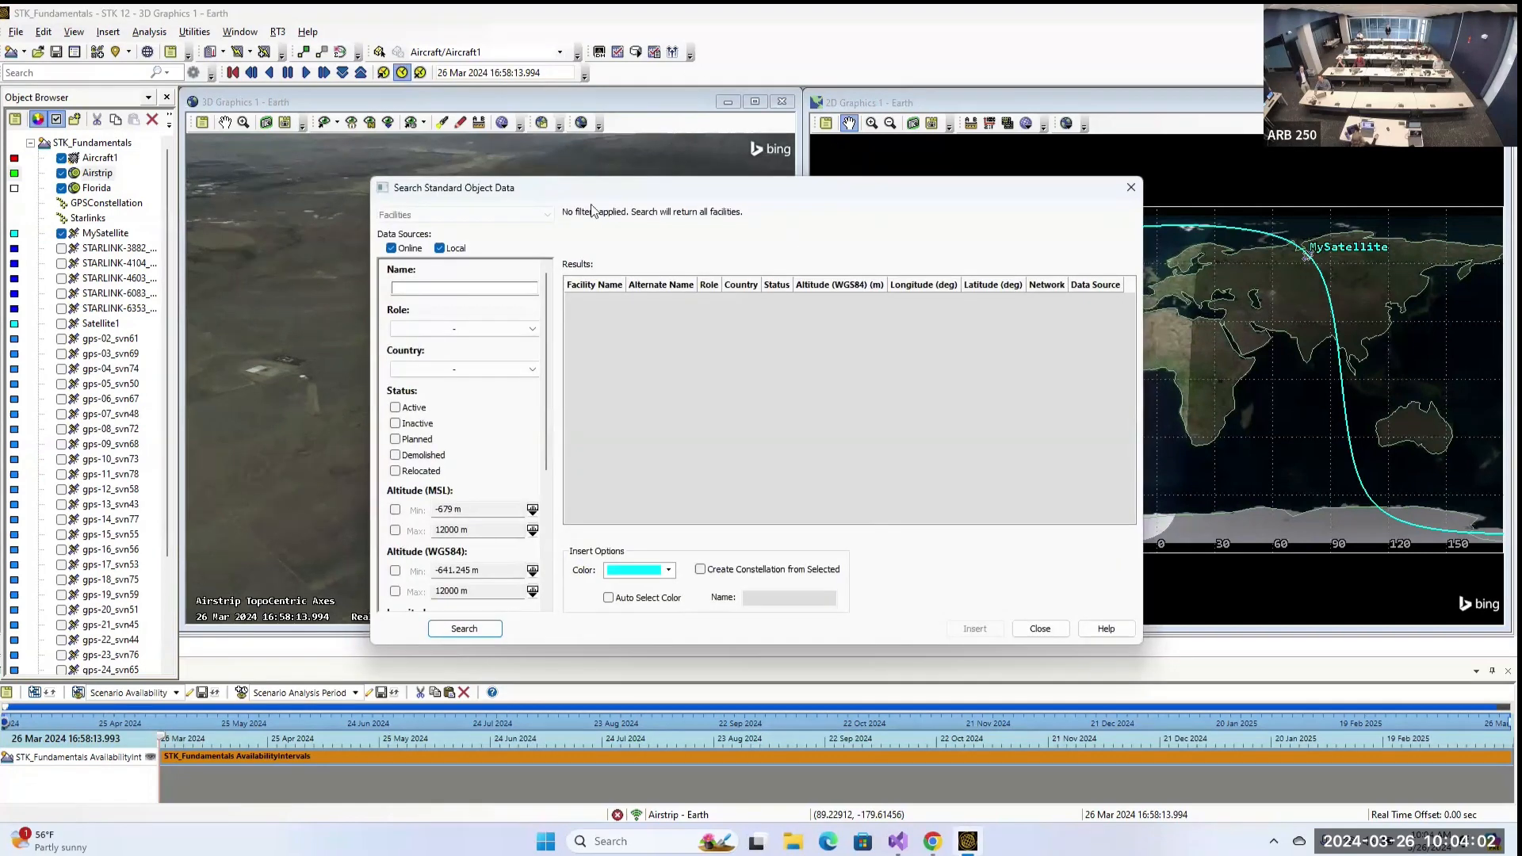
Review the available facility search filters, including status, altitude, longitude, latitude and the Network options.
{"action": "scroll", "coordinate": [507, 356], "scroll_direction": "down", "scroll_amount": 1}
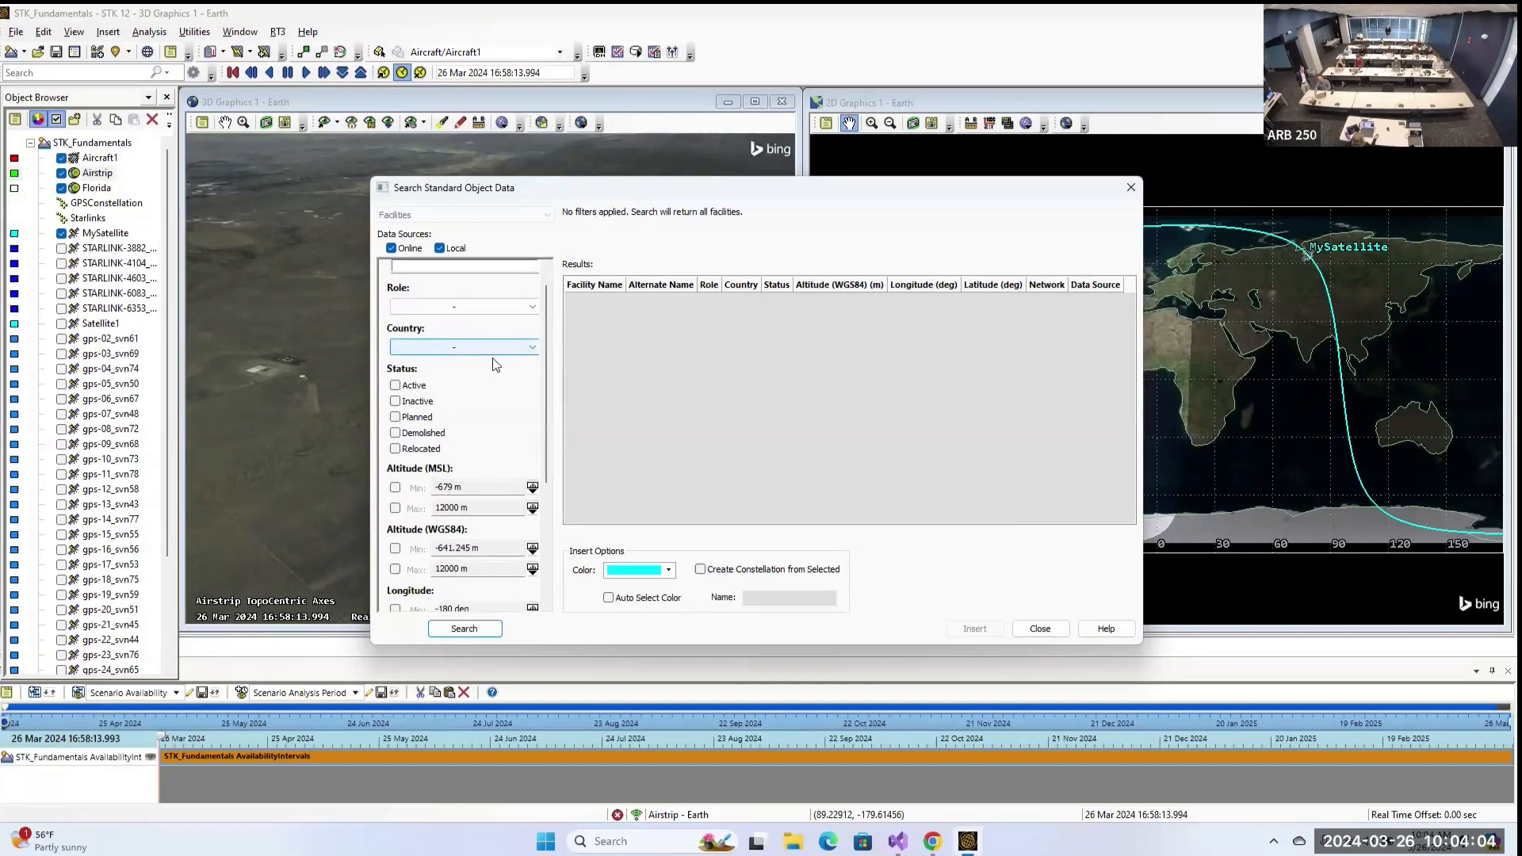
{"action": "scroll", "coordinate": [496, 364], "scroll_direction": "down", "scroll_amount": 1}
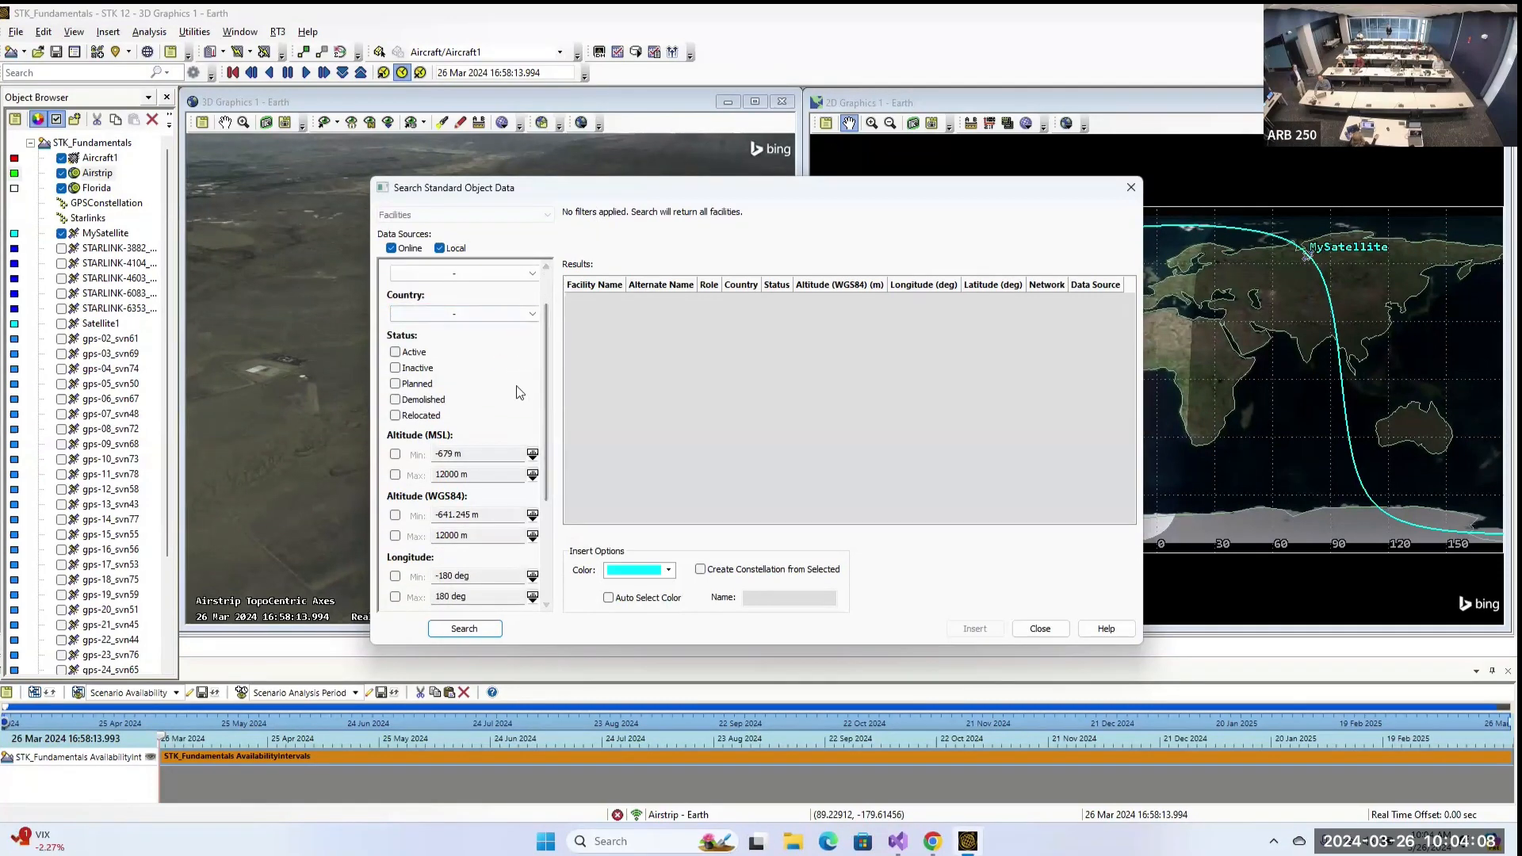
{"action": "scroll", "coordinate": [519, 393], "scroll_direction": "down", "scroll_amount": 5}
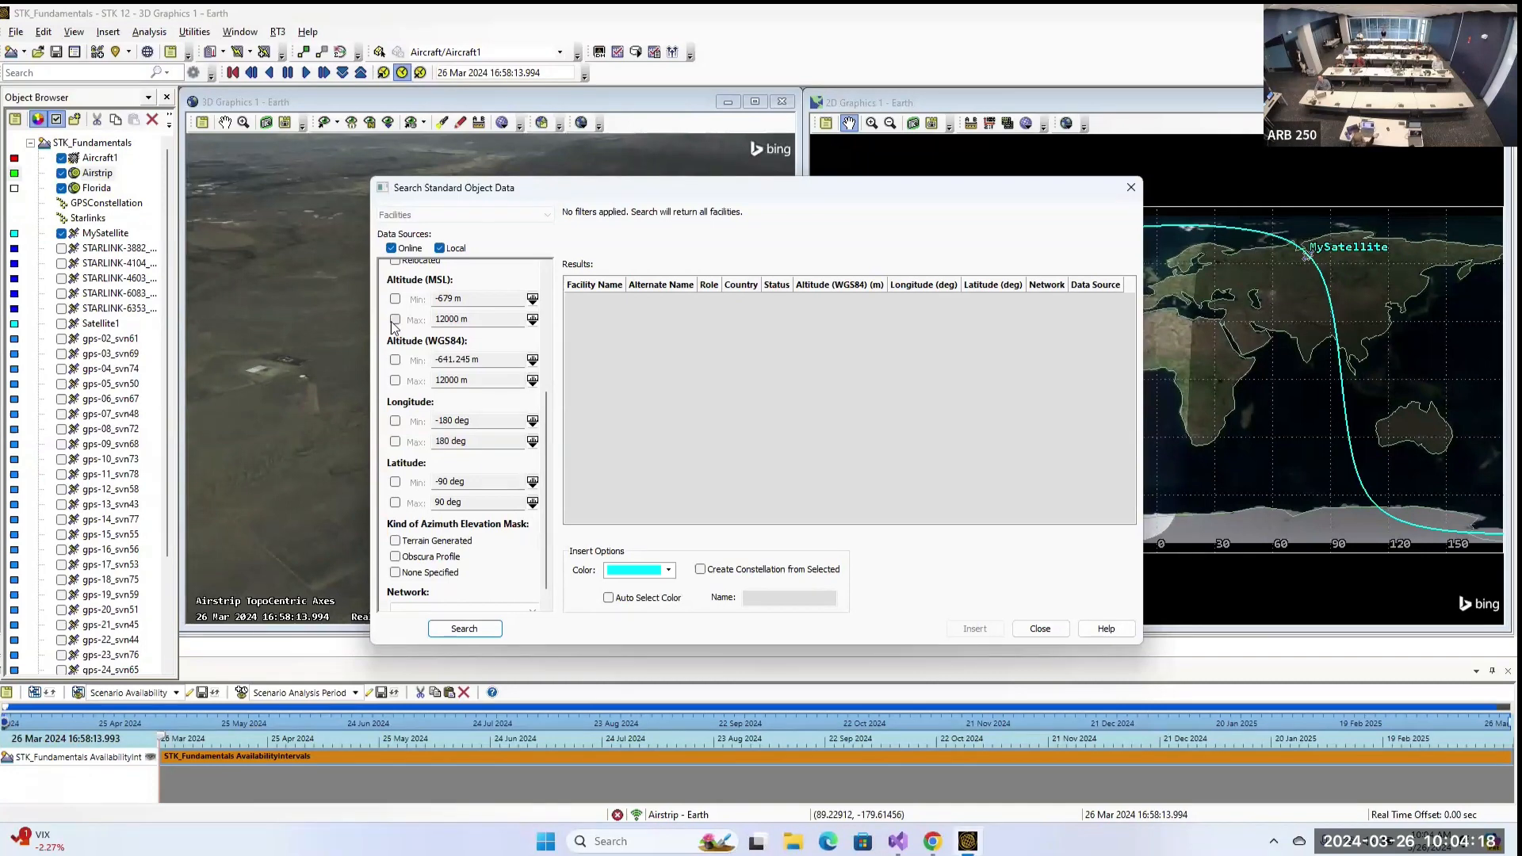
{"action": "scroll", "coordinate": [458, 481], "scroll_direction": "down", "scroll_amount": 1}
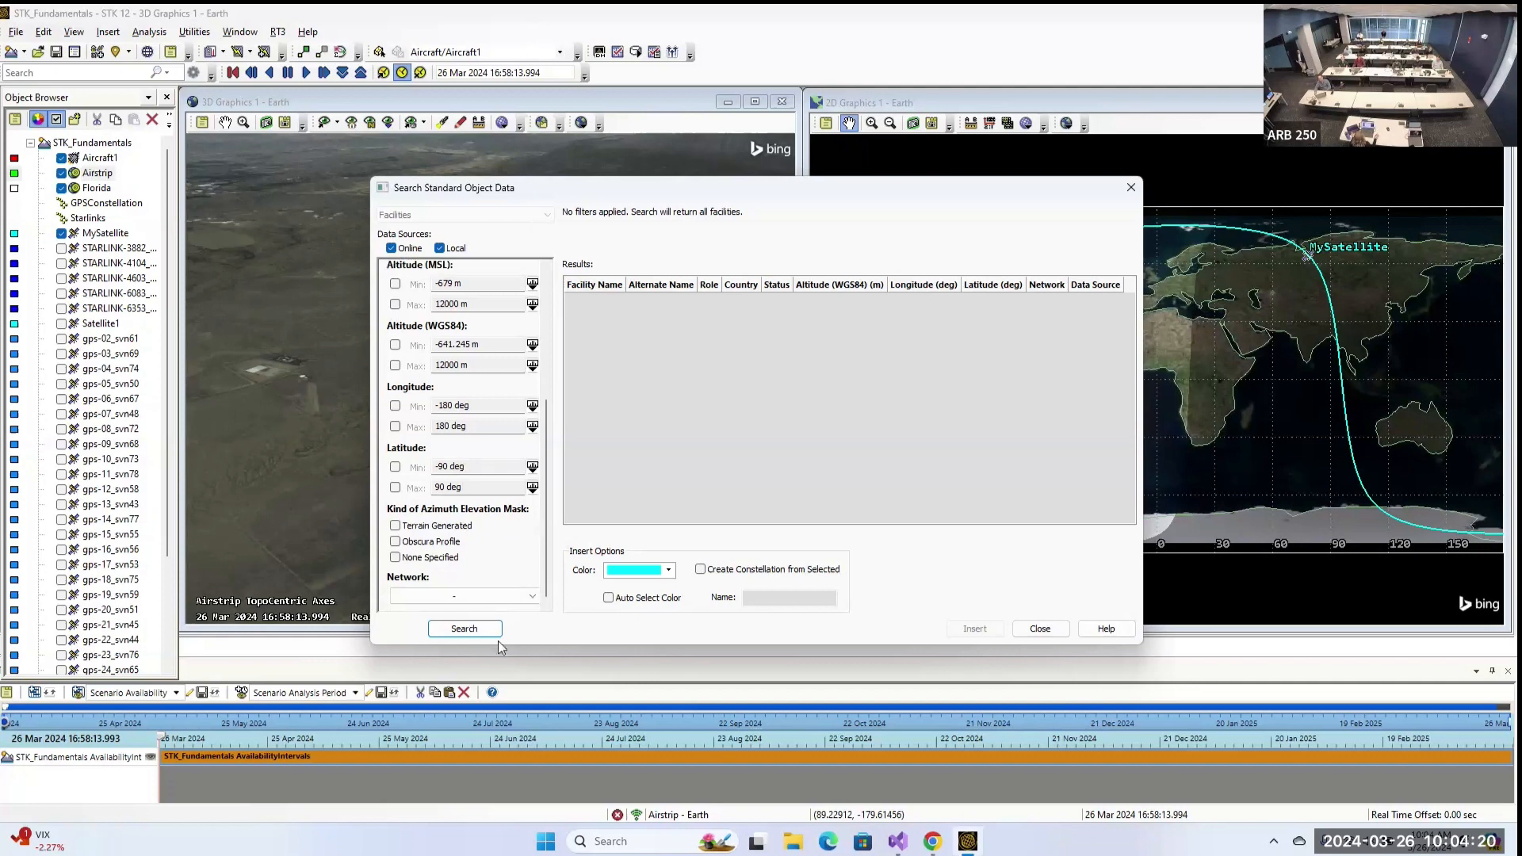
{"action": "left_click", "coordinate": [531, 600]}
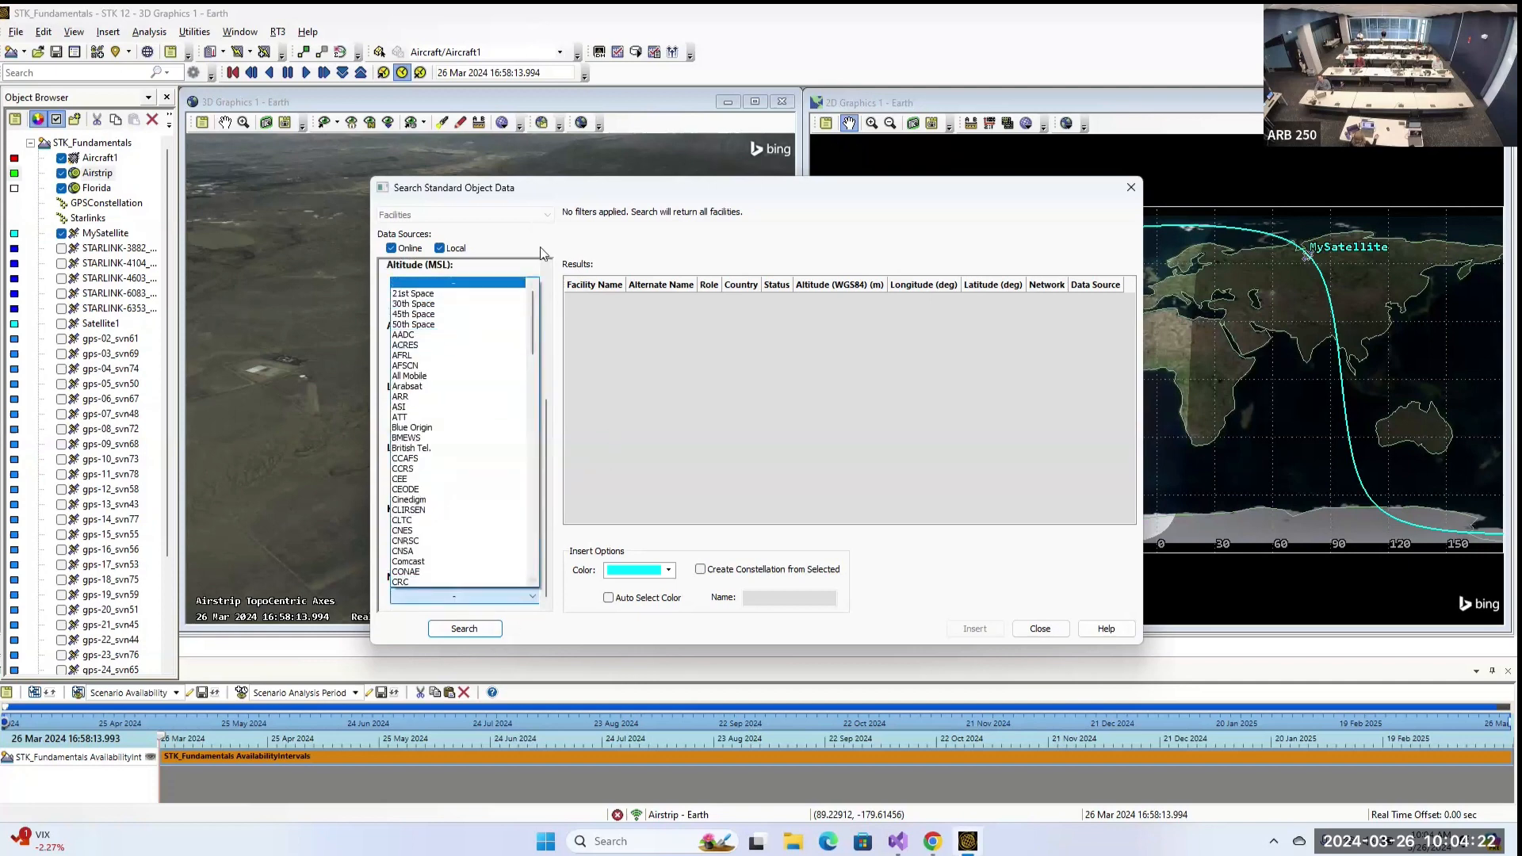
{"action": "left_click", "coordinate": [632, 243]}
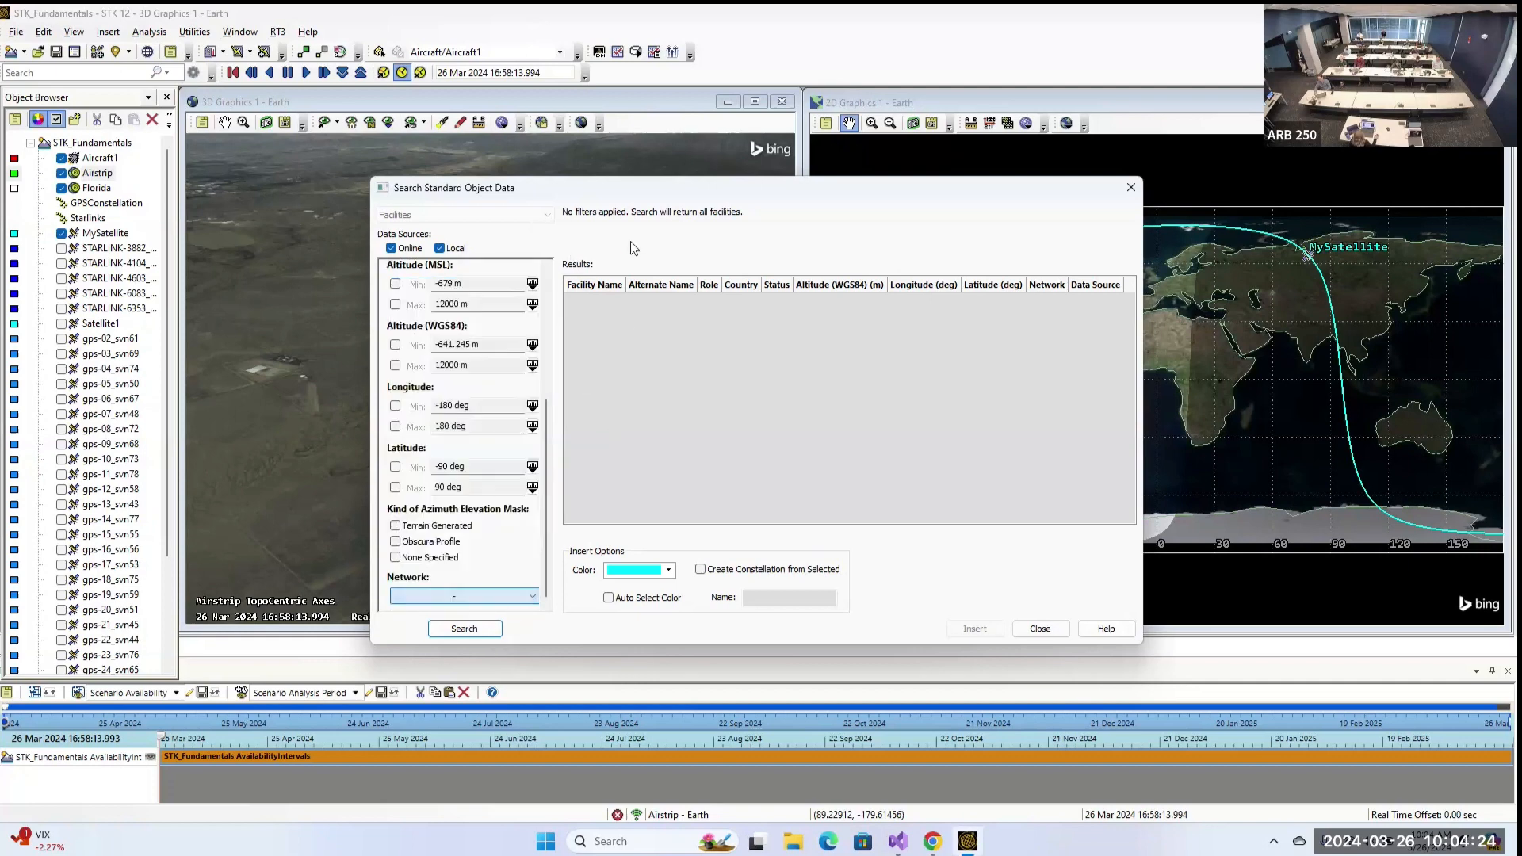
{"action": "scroll", "coordinate": [473, 362], "scroll_direction": "up", "scroll_amount": 4}
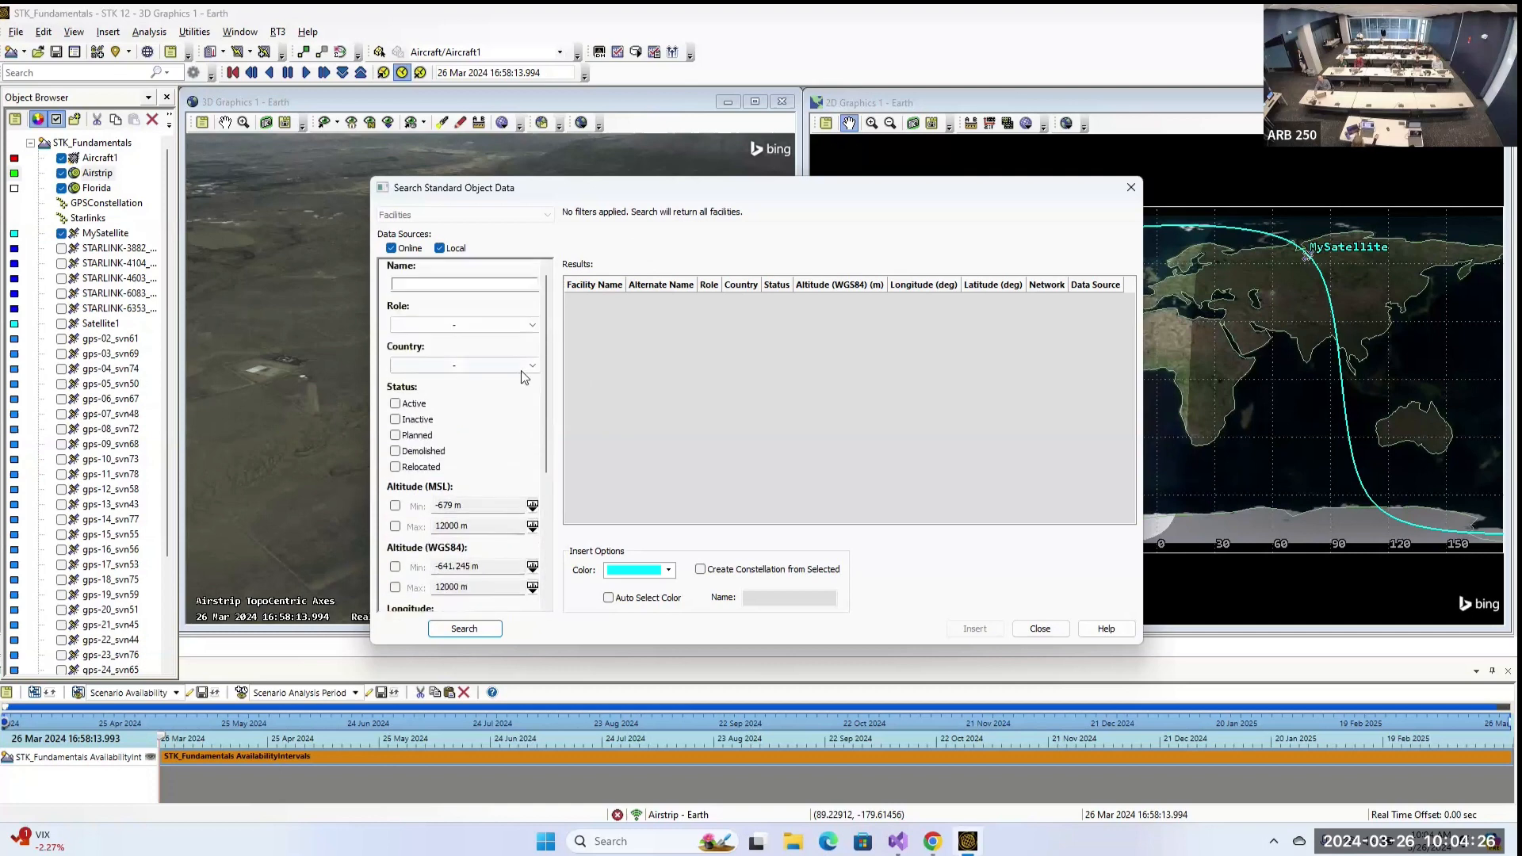
Search the facility database by the name "white sands" and widen the Alternate Name column of the results.
{"action": "left_click", "coordinate": [464, 283]}
{"action": "type", "text": "white sands"}
{"action": "key", "text": "Return"}
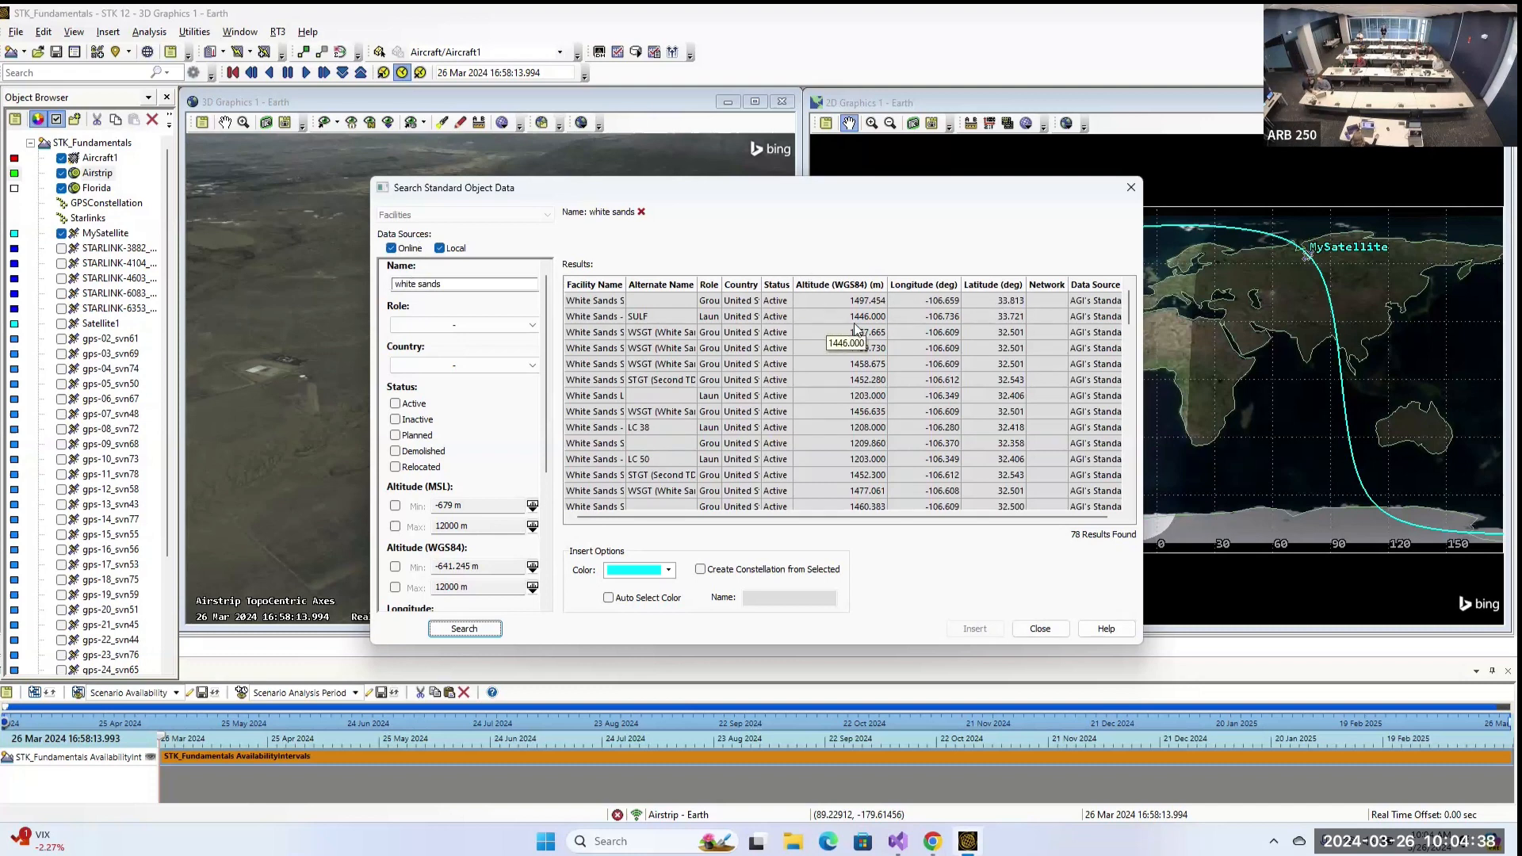
{"action": "scroll", "coordinate": [855, 329], "scroll_direction": "down", "scroll_amount": 15}
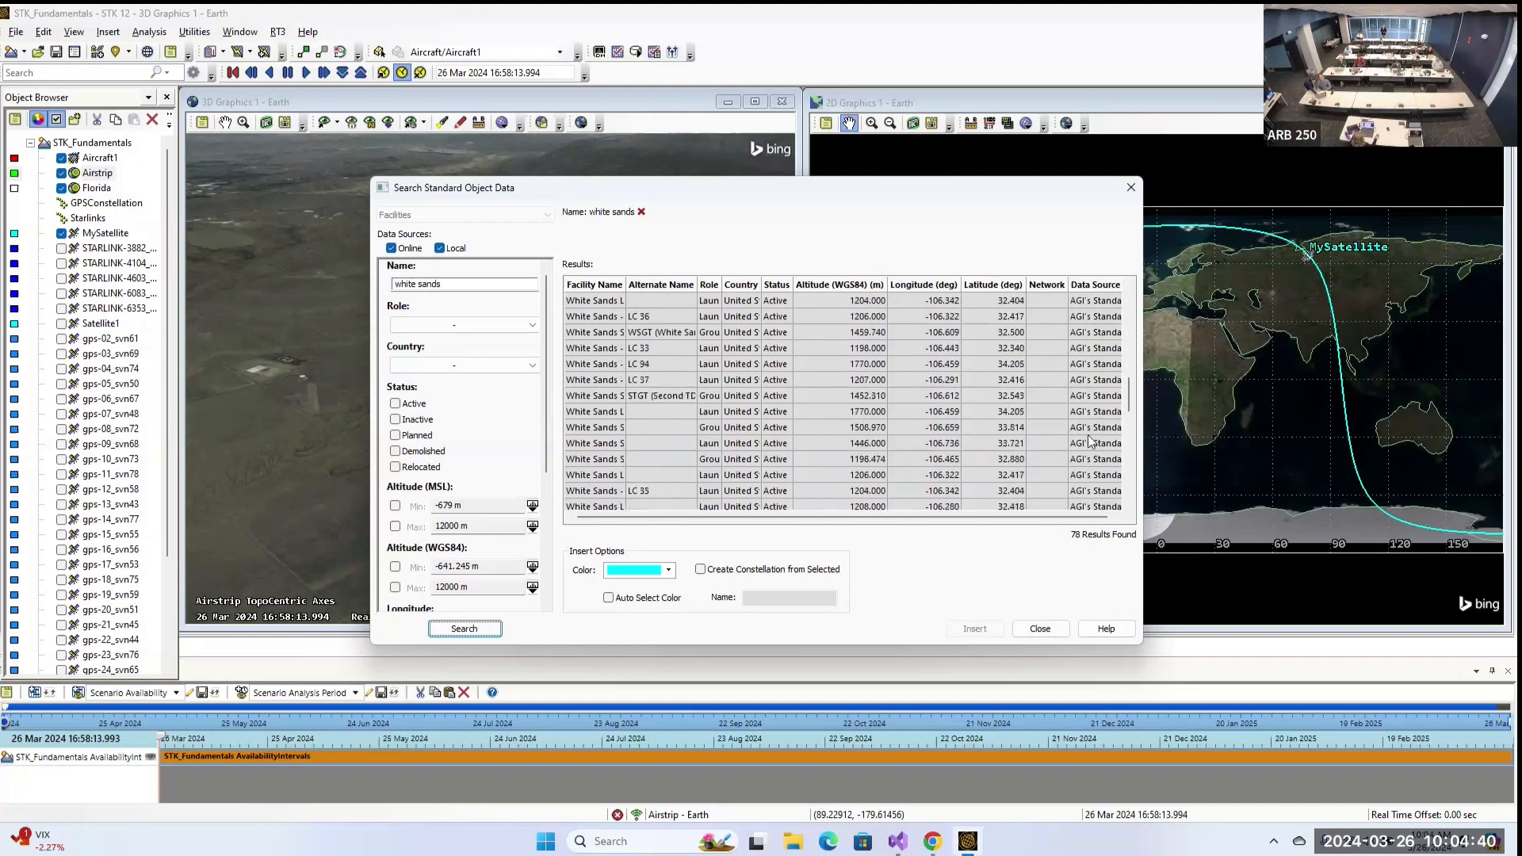
{"action": "scroll", "coordinate": [1008, 443], "scroll_direction": "up", "scroll_amount": 20}
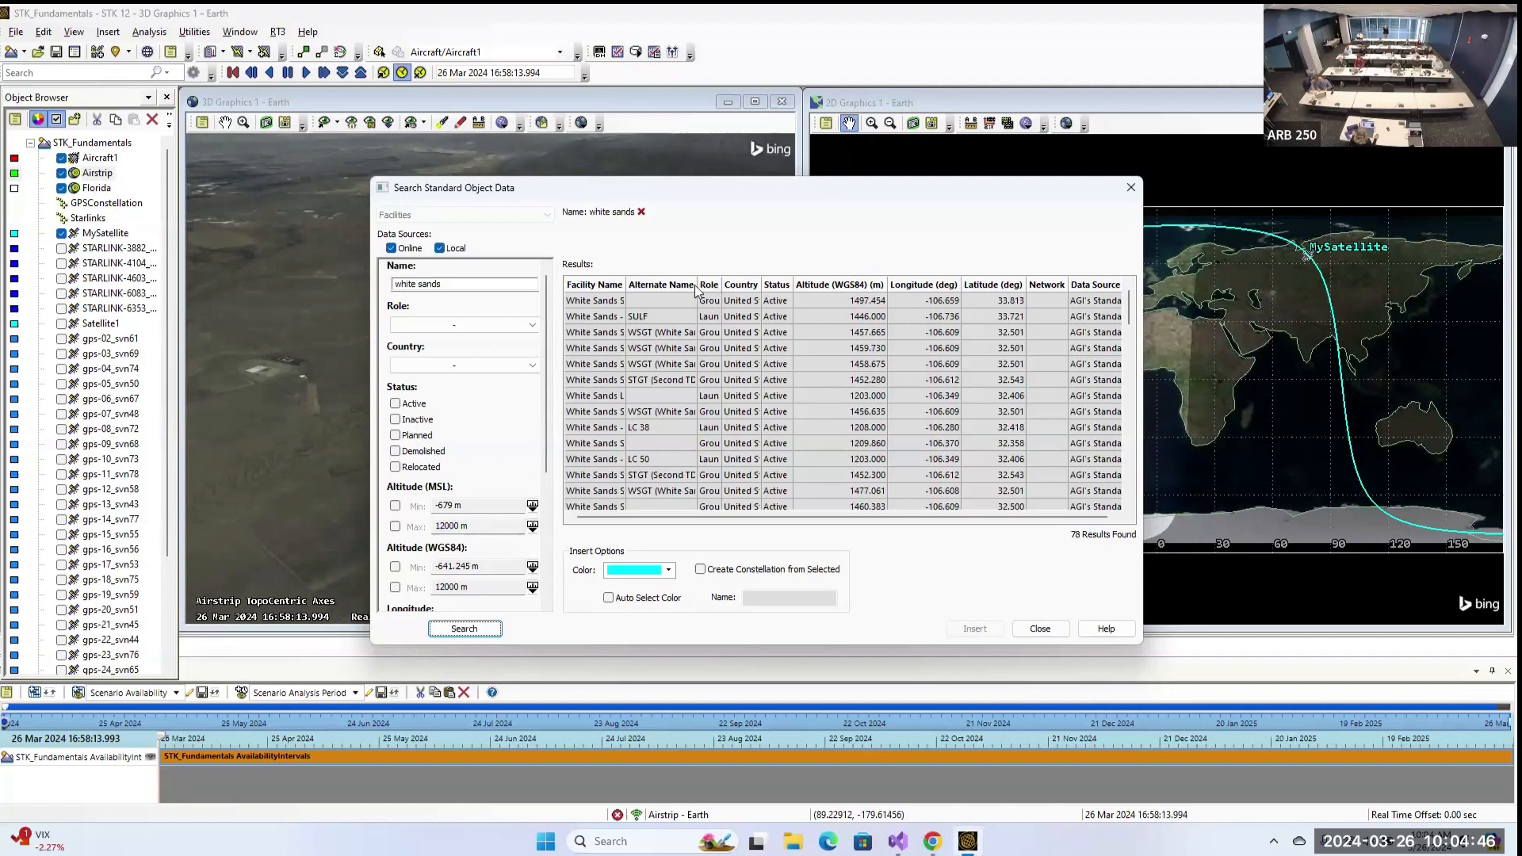
{"action": "left_click_drag", "start_coordinate": [698, 285], "coordinate": [816, 298]}
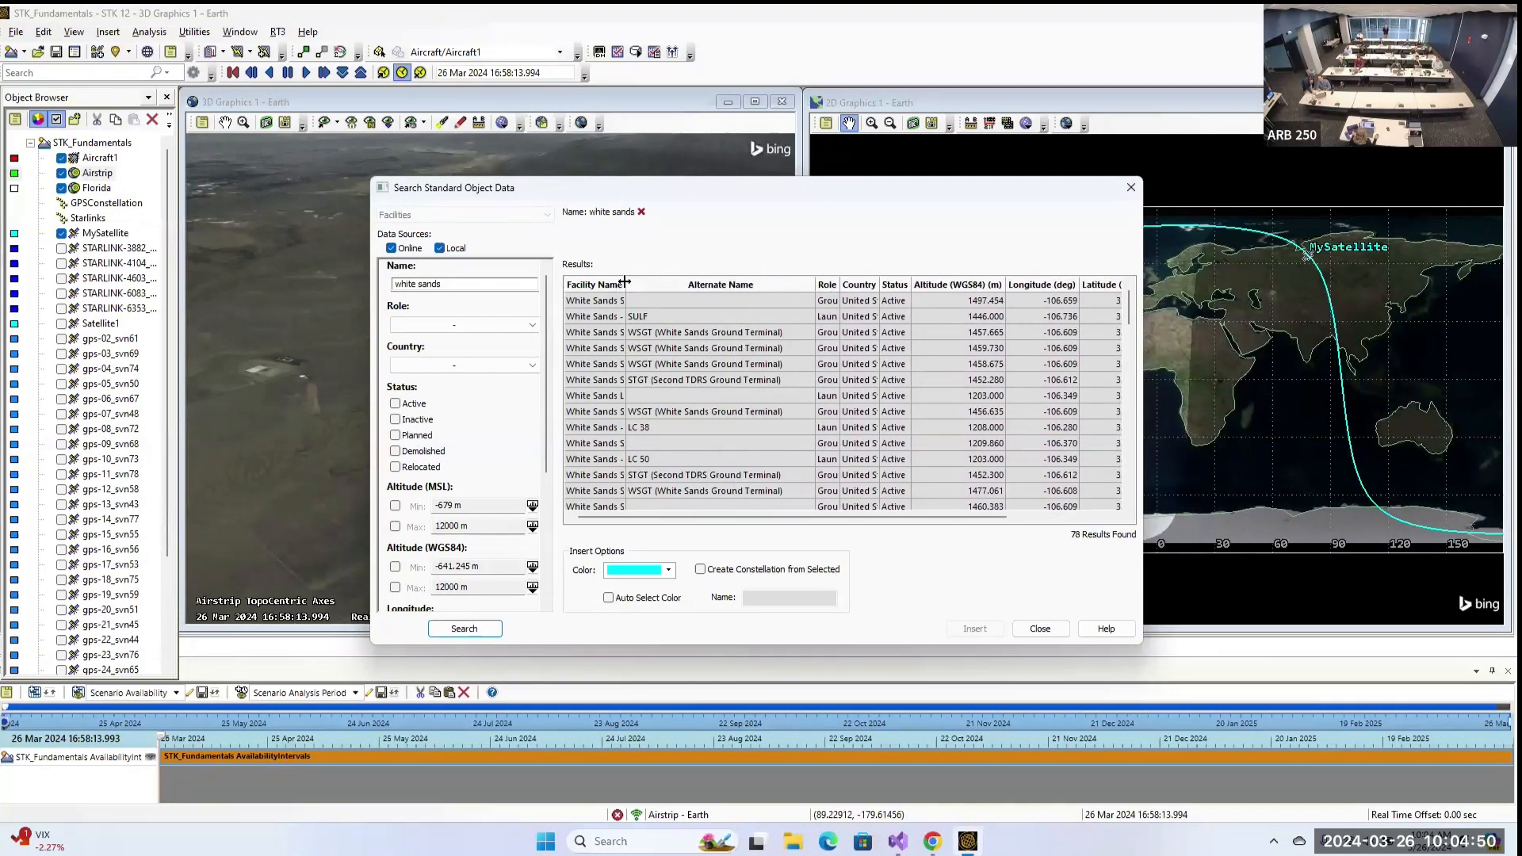
Widen the Facility Name column and insert the White Sands STDN WH7F facility from the search results, closing the search.
{"action": "left_click_drag", "start_coordinate": [625, 283], "coordinate": [688, 285]}
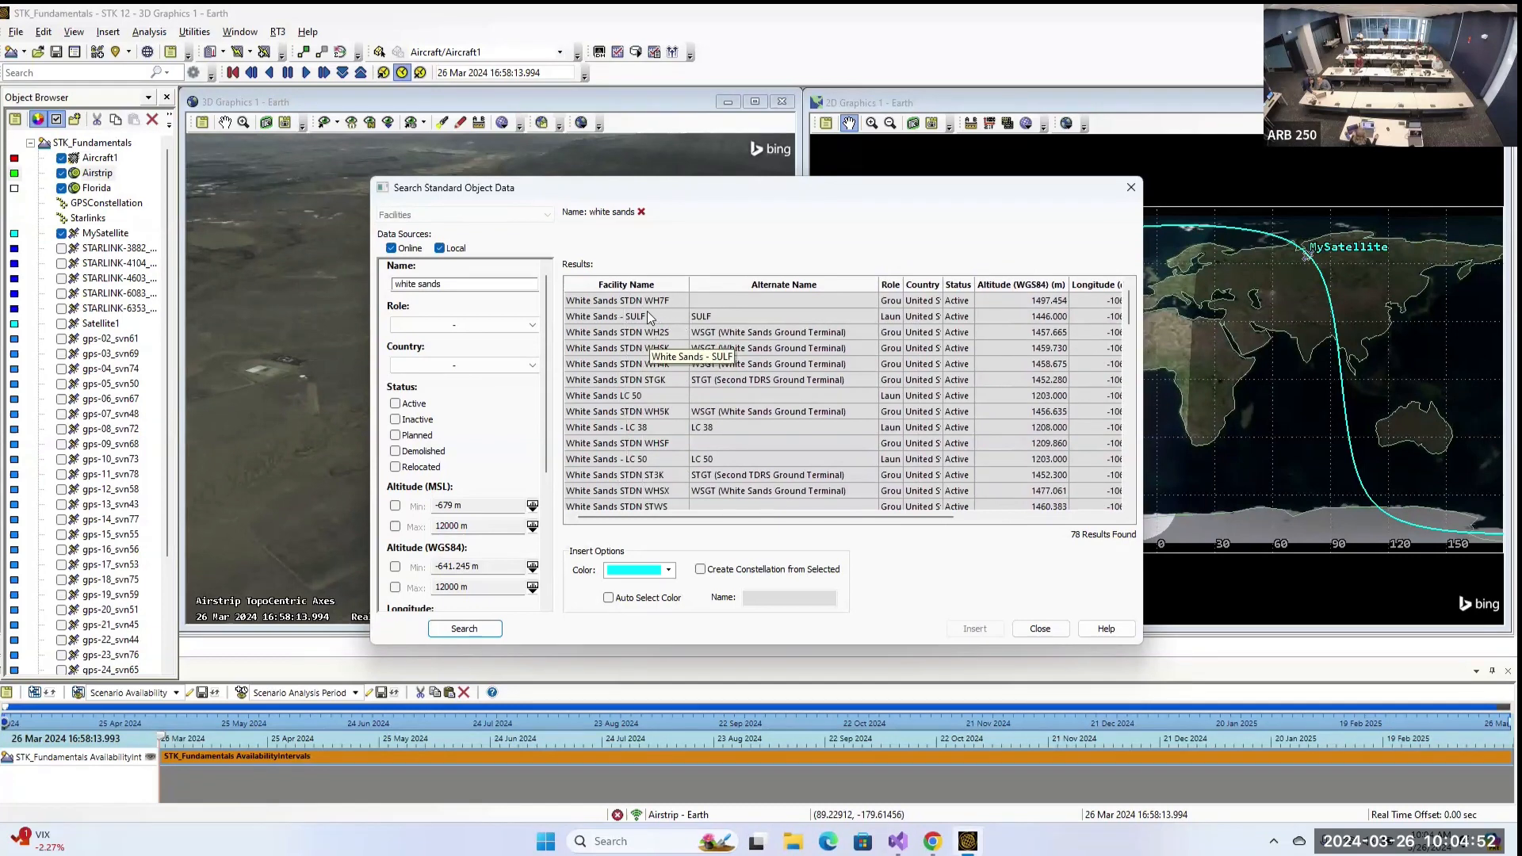
{"action": "left_click", "coordinate": [645, 312]}
{"action": "left_click", "coordinate": [656, 304]}
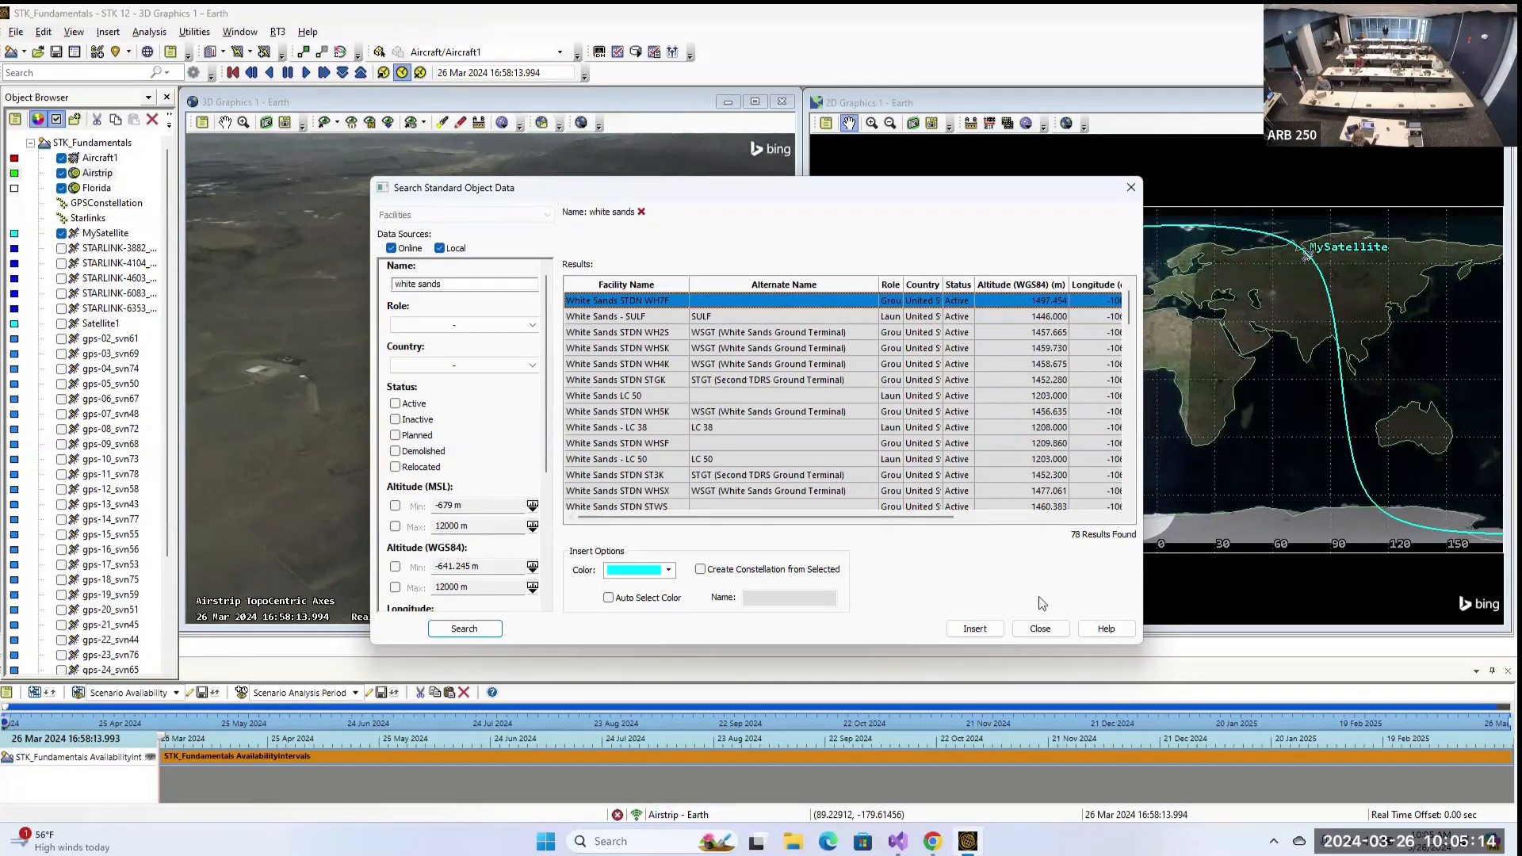
{"action": "left_click", "coordinate": [973, 629]}
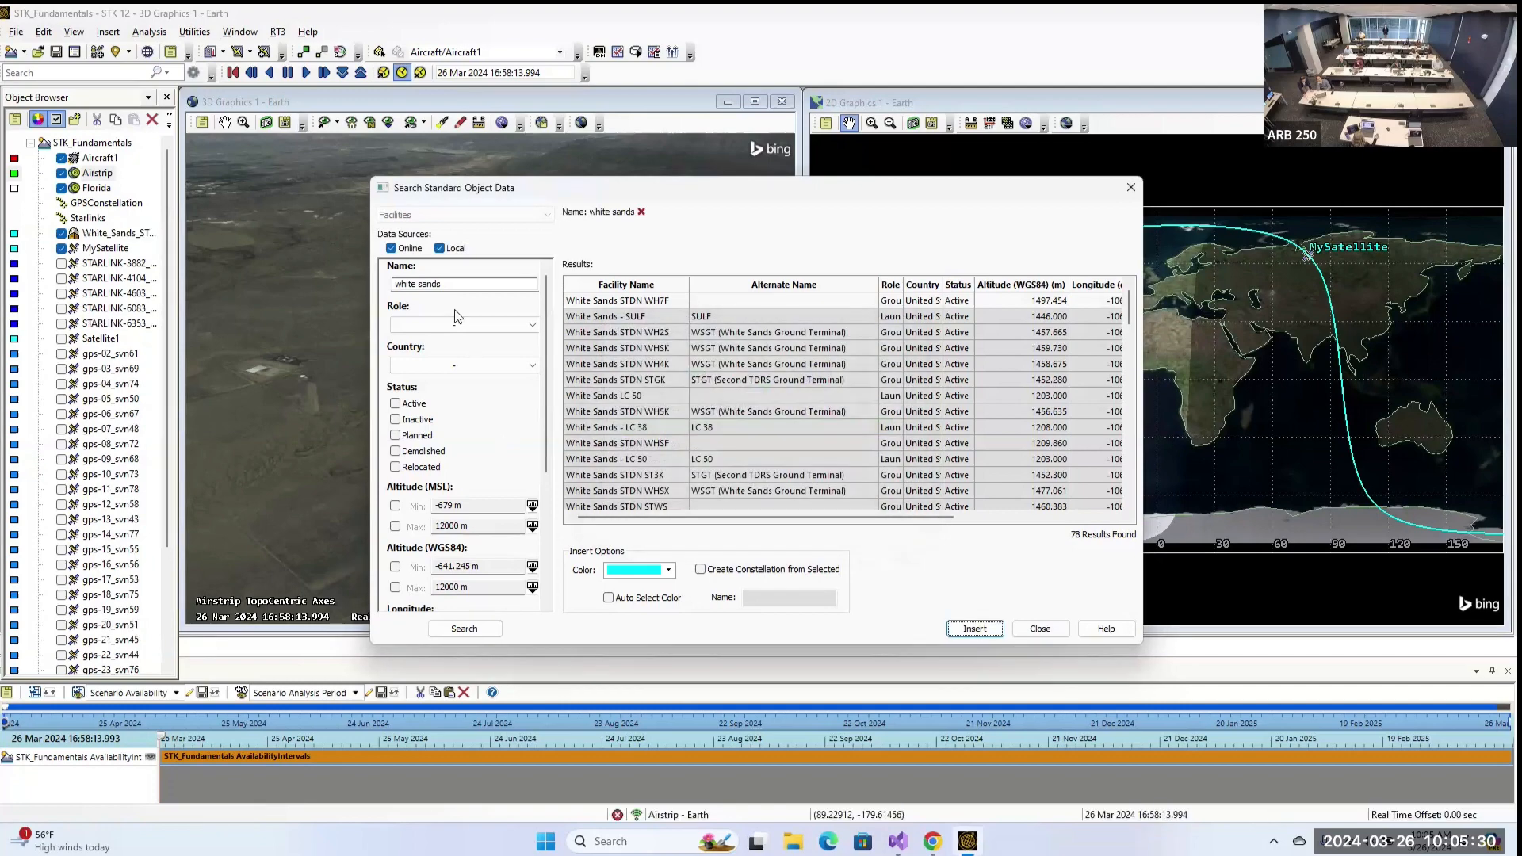
{"action": "left_click", "coordinate": [1131, 188]}
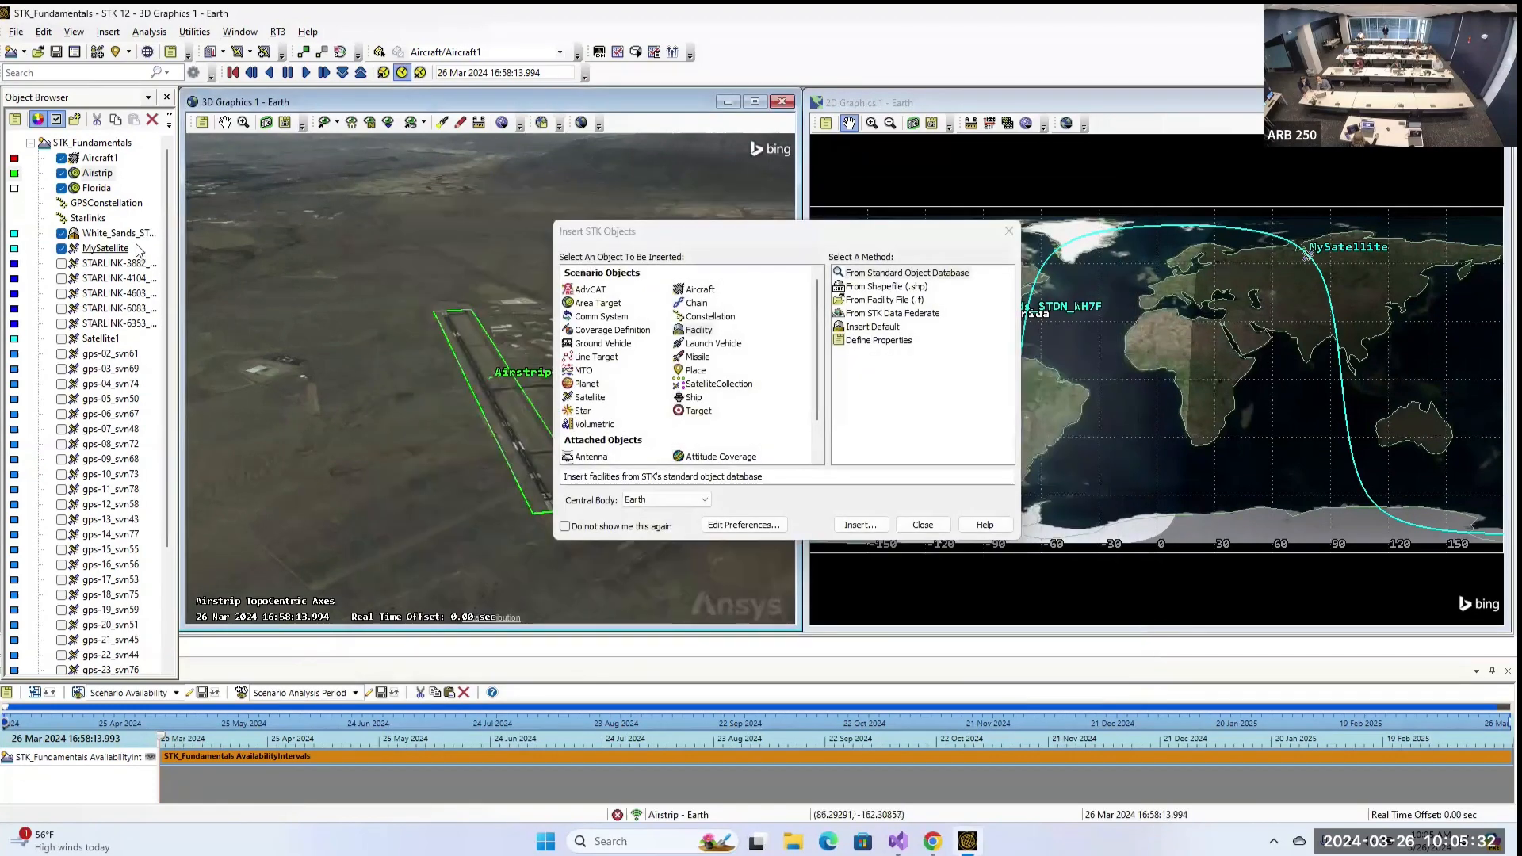
Dismiss the object insertion window and open the 3D Graphics Model properties of the White_Sands_STDN_WH7F facility.
{"action": "left_click", "coordinate": [140, 235]}
{"action": "double_click", "coordinate": [140, 234]}
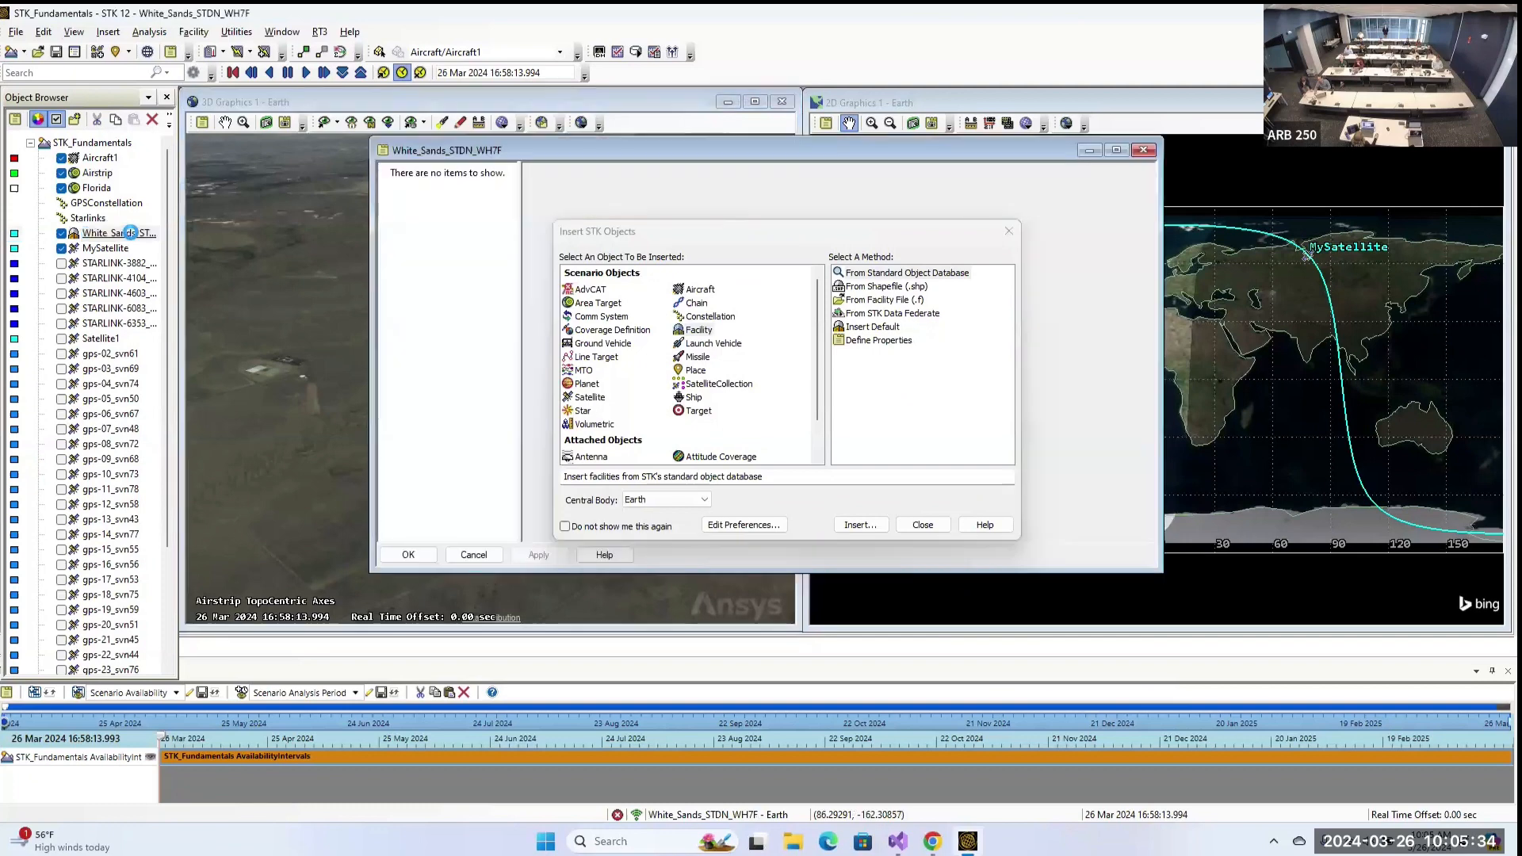
{"action": "left_click", "coordinate": [1007, 231]}
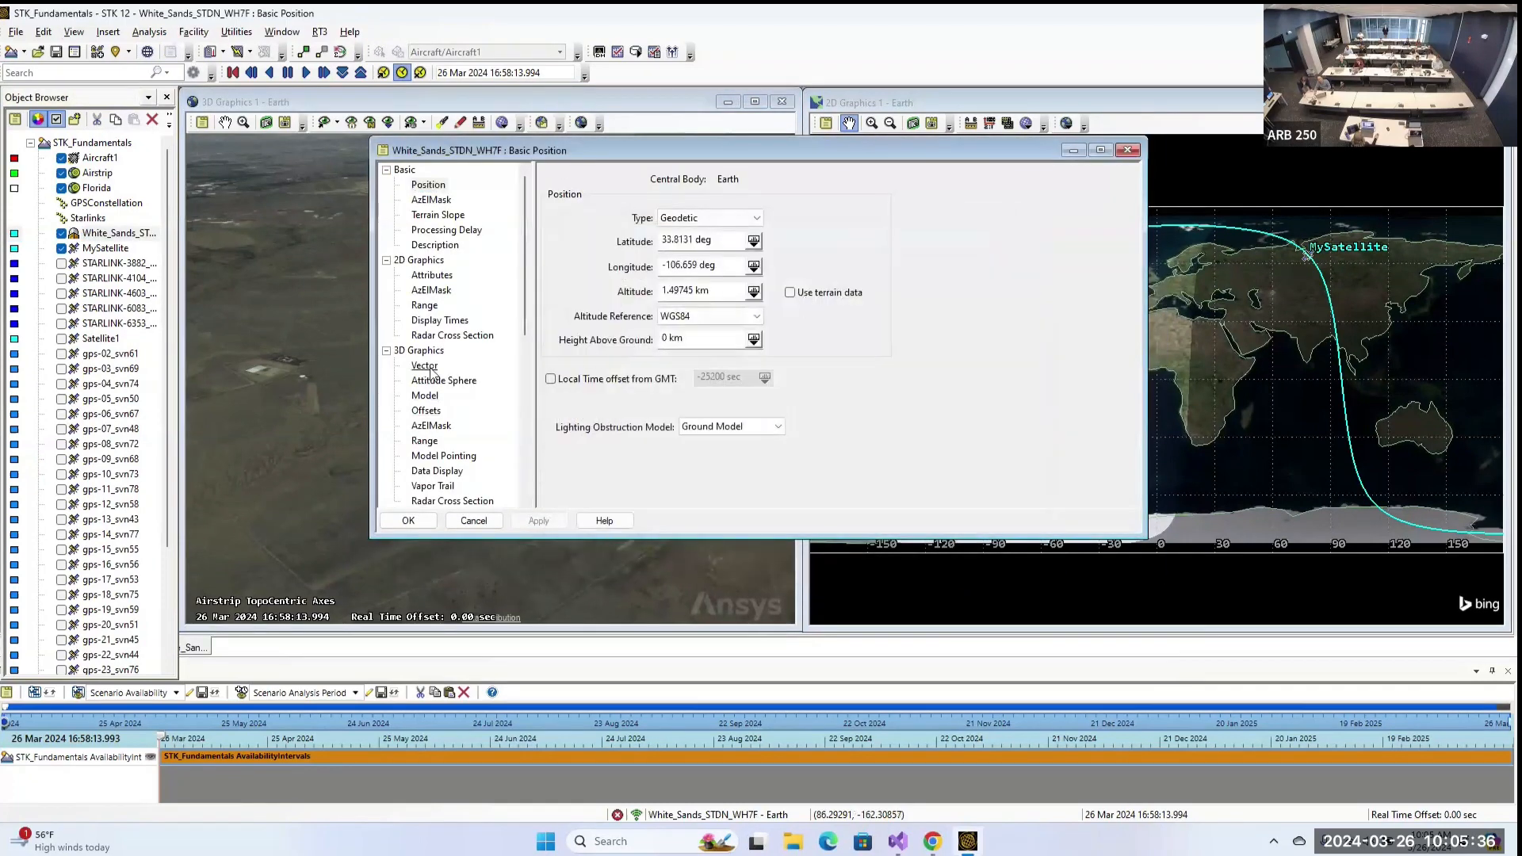
{"action": "scroll", "coordinate": [432, 373], "scroll_direction": "down", "scroll_amount": 2}
{"action": "scroll", "coordinate": [444, 357], "scroll_direction": "down", "scroll_amount": 5}
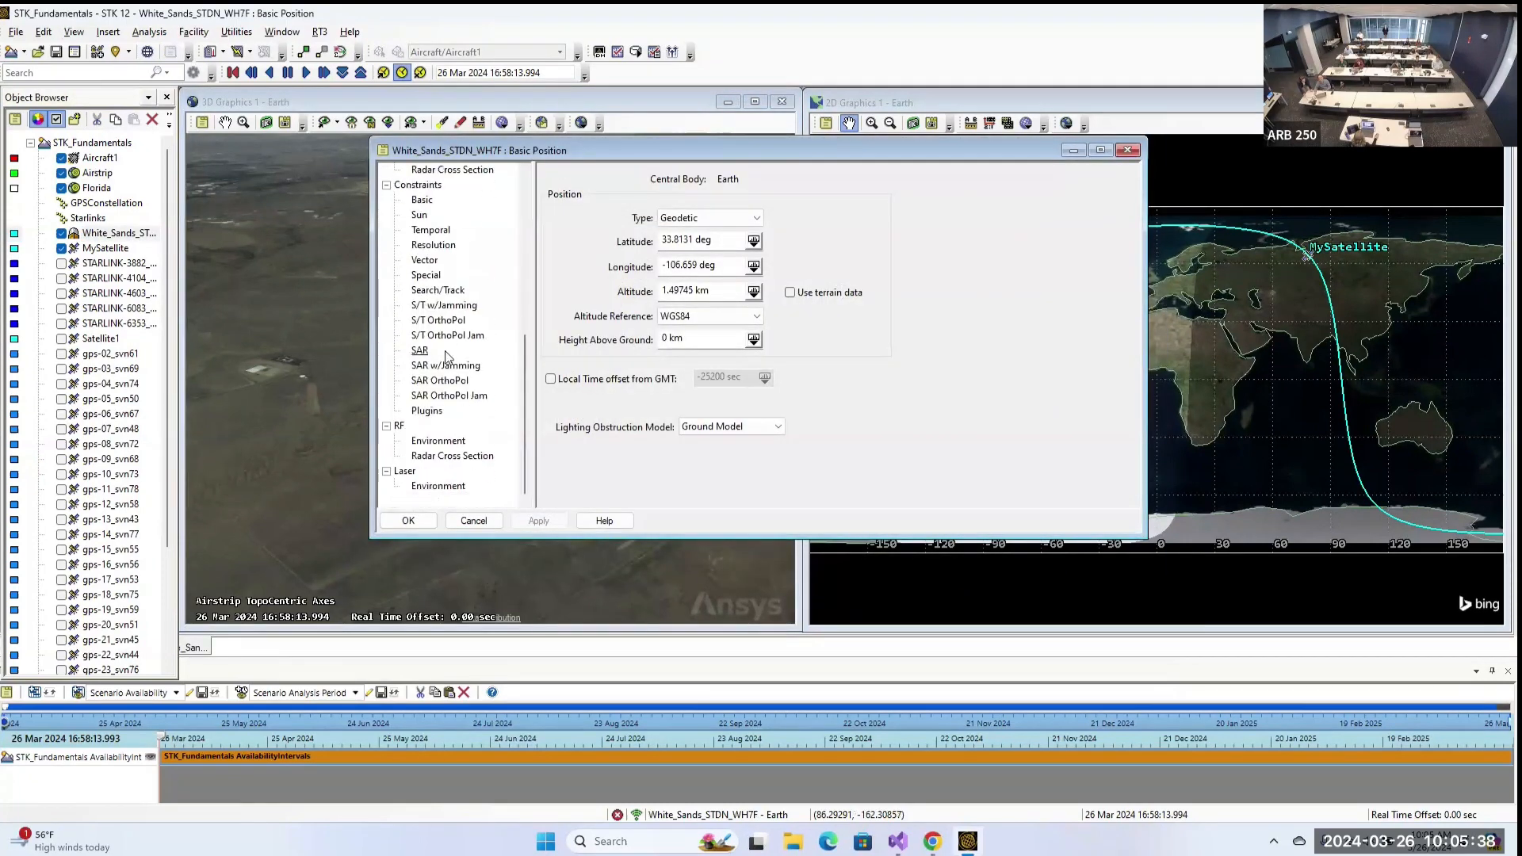
{"action": "scroll", "coordinate": [446, 359], "scroll_direction": "up", "scroll_amount": 5}
{"action": "left_click", "coordinate": [425, 290]}
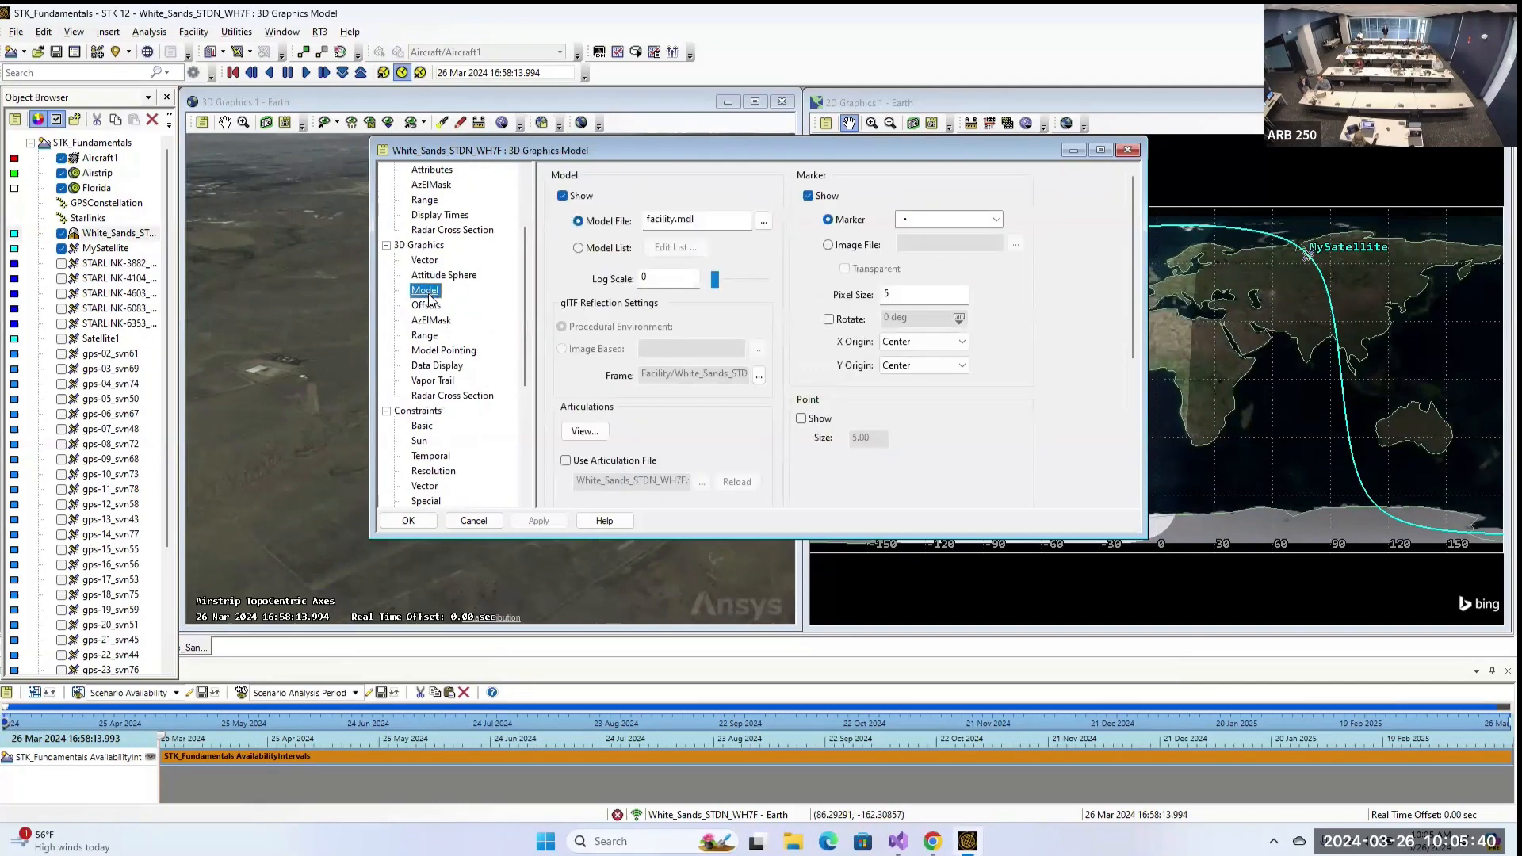
Change the facility's model file to ground-antenna.mdl from the Land models folder and accept the properties.
{"action": "left_click", "coordinate": [763, 222]}
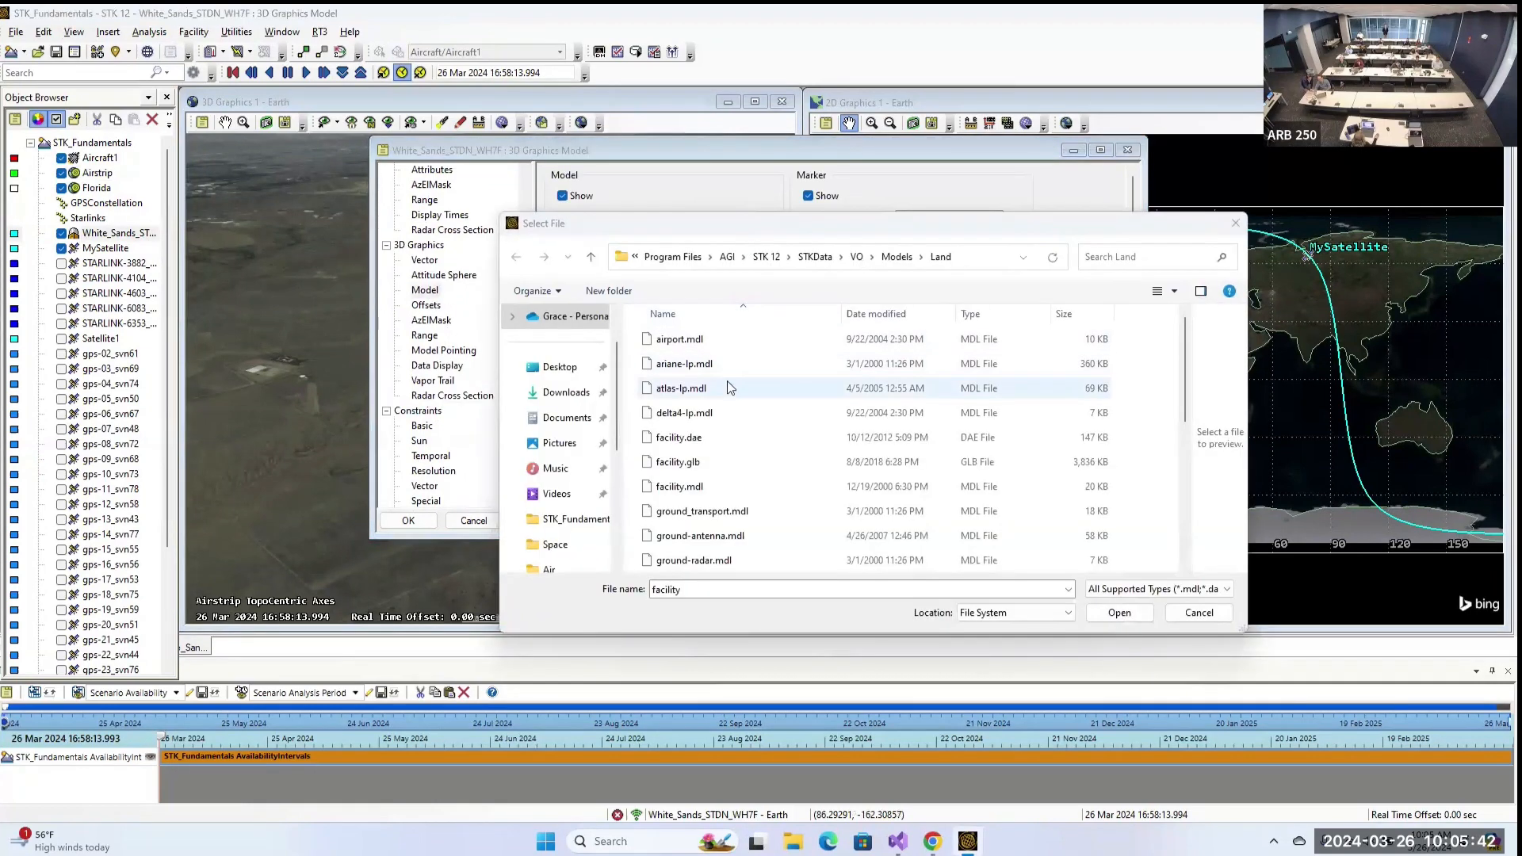
{"action": "scroll", "coordinate": [709, 392], "scroll_direction": "down", "scroll_amount": 2}
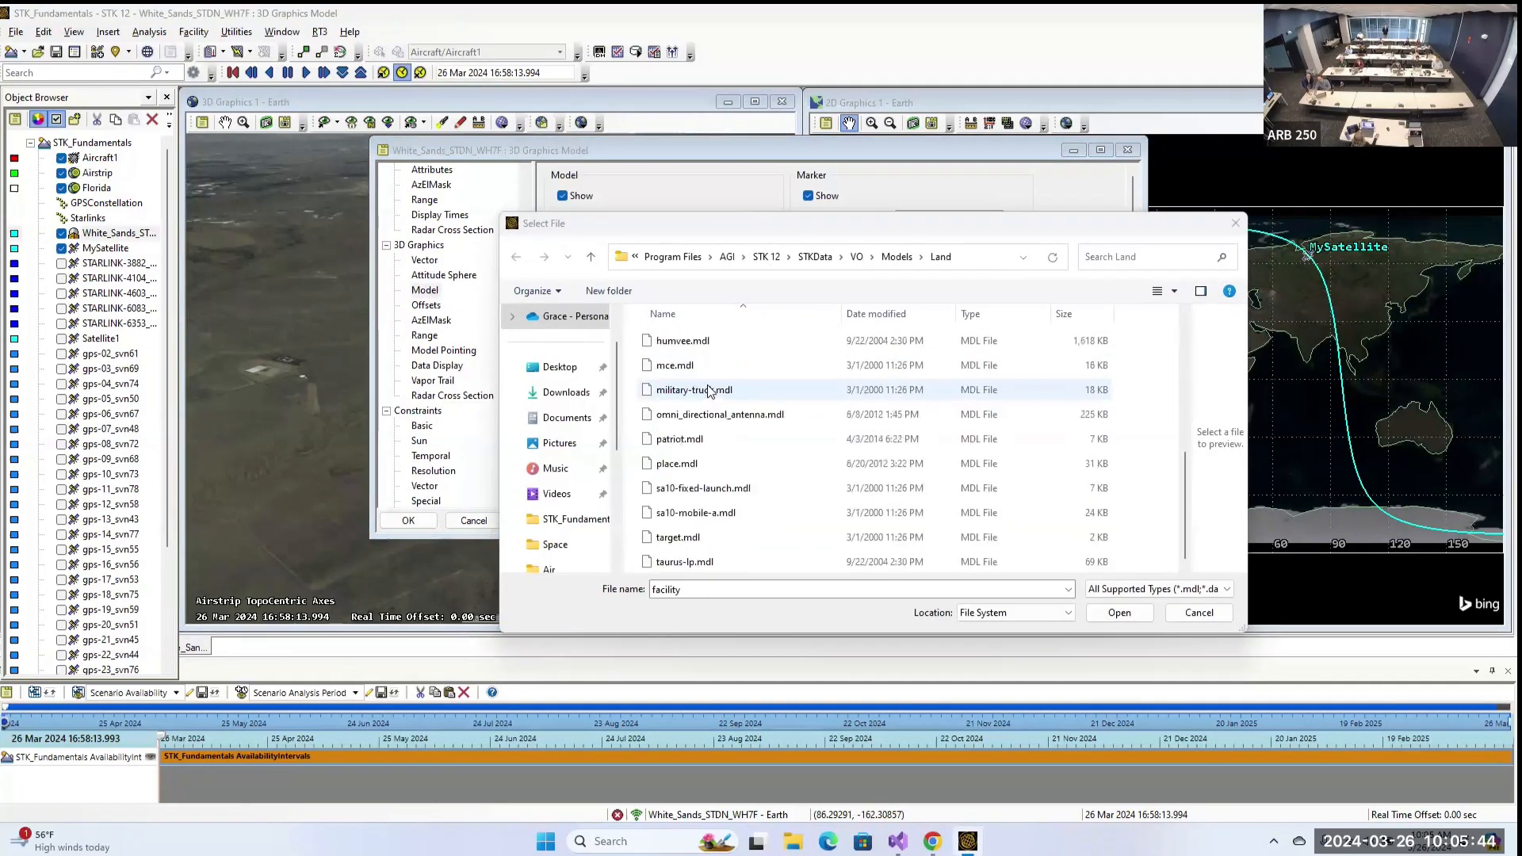
{"action": "scroll", "coordinate": [709, 390], "scroll_direction": "up", "scroll_amount": 2}
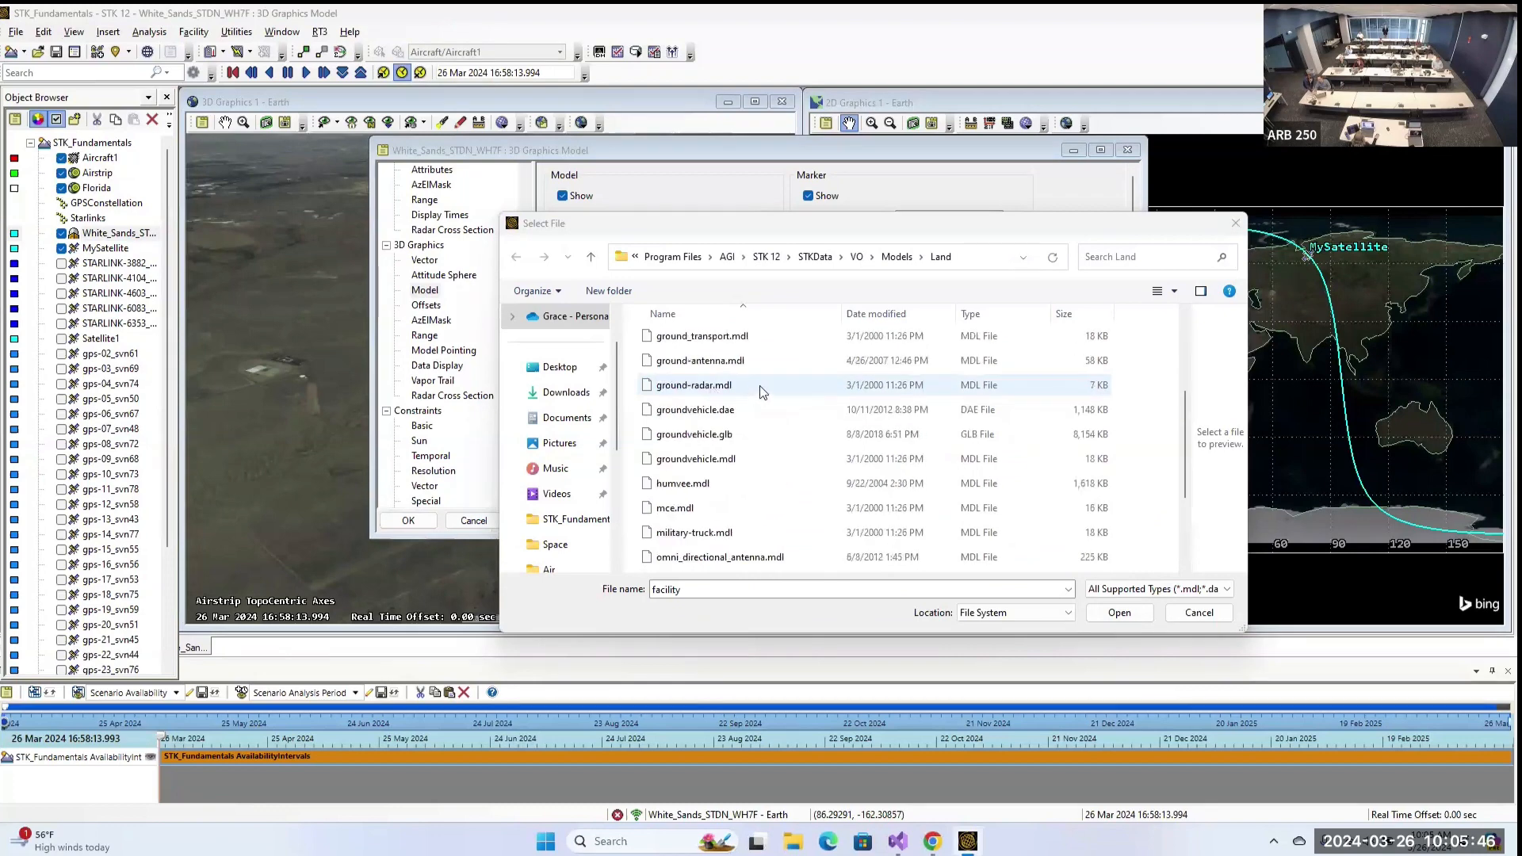
{"action": "scroll", "coordinate": [761, 389], "scroll_direction": "up", "scroll_amount": 1}
{"action": "double_click", "coordinate": [767, 428]}
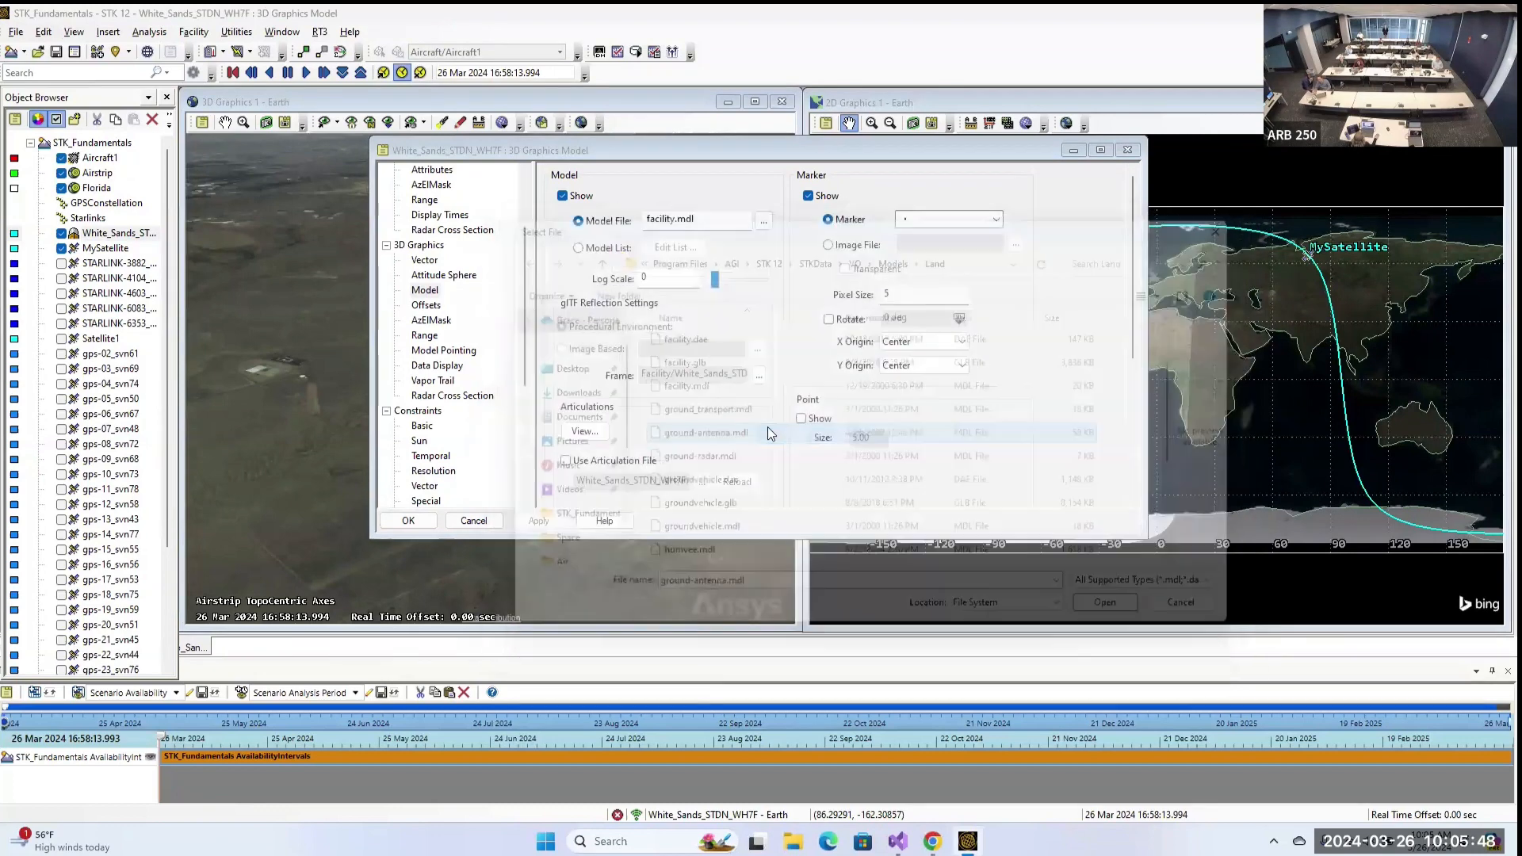
{"action": "left_click", "coordinate": [408, 520]}
Zoom the 3D view to the White_Sands_STDN_WH7F facility.
{"action": "right_click", "coordinate": [98, 235]}
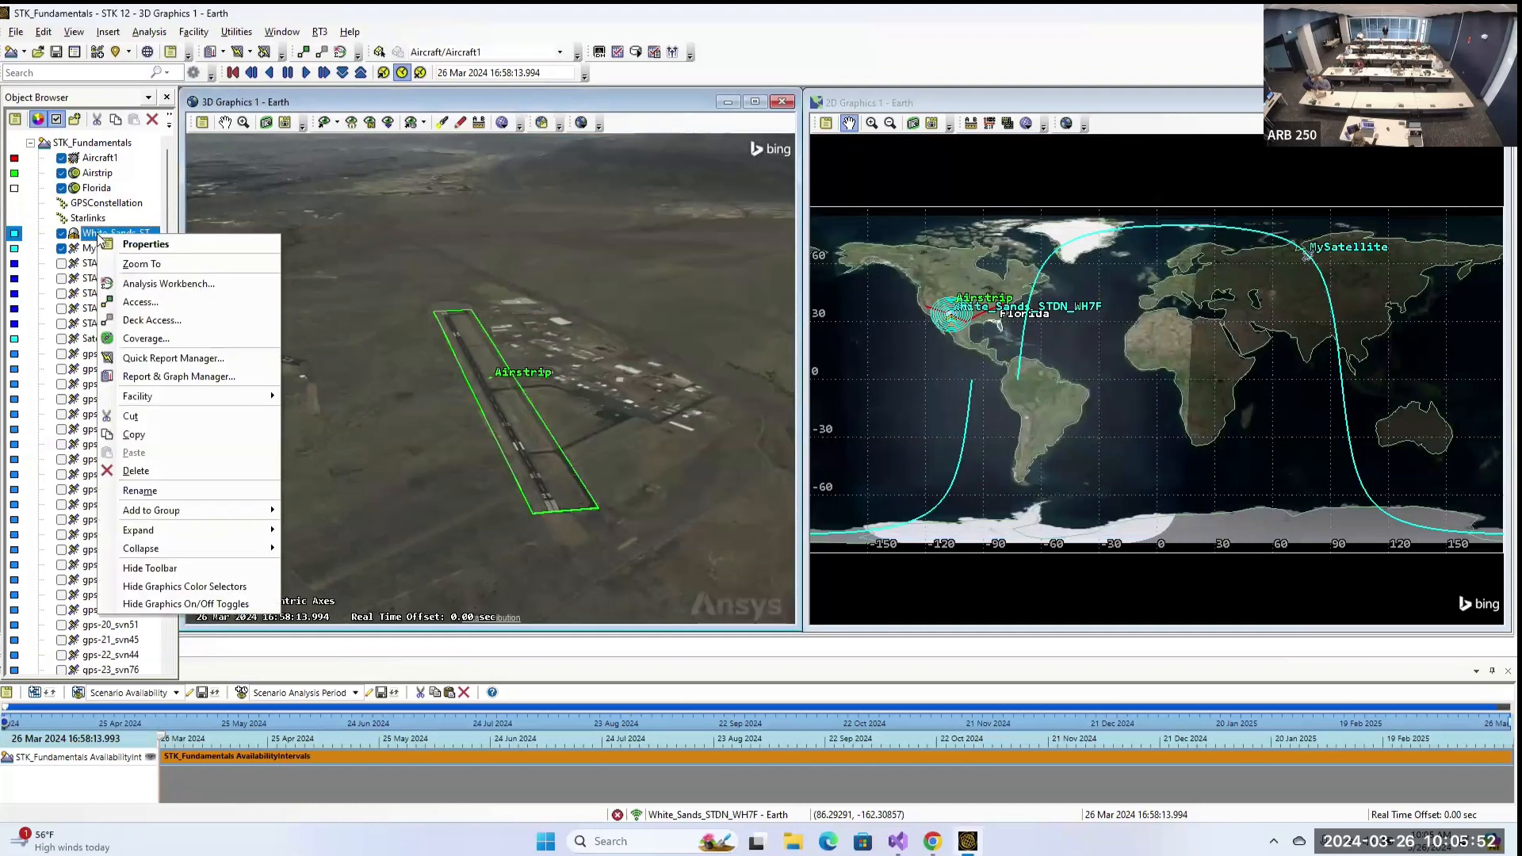
{"action": "left_click", "coordinate": [179, 265]}
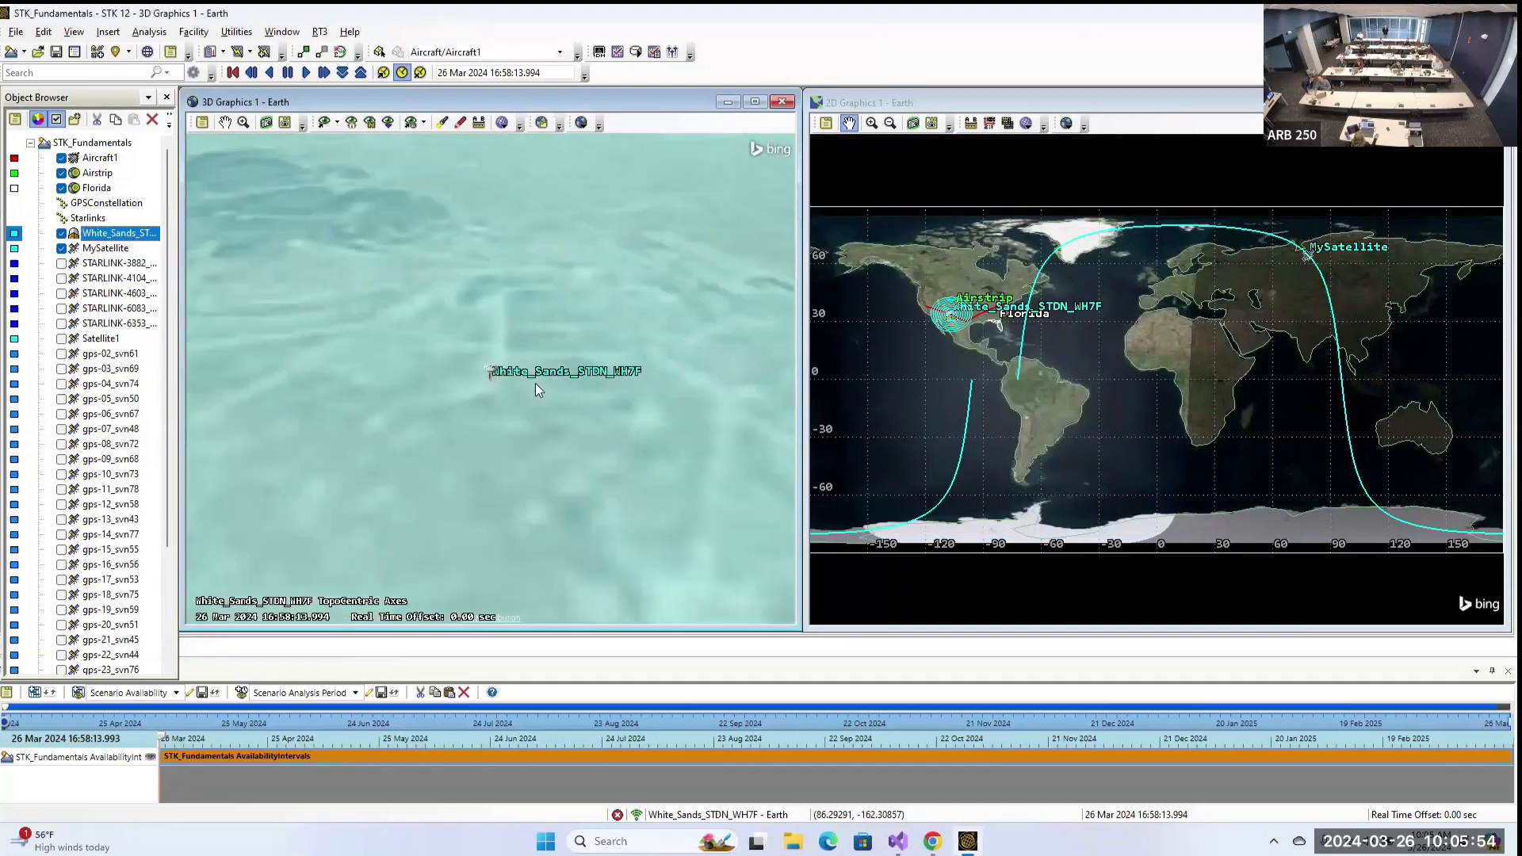
{"action": "left_click", "coordinate": [514, 316]}
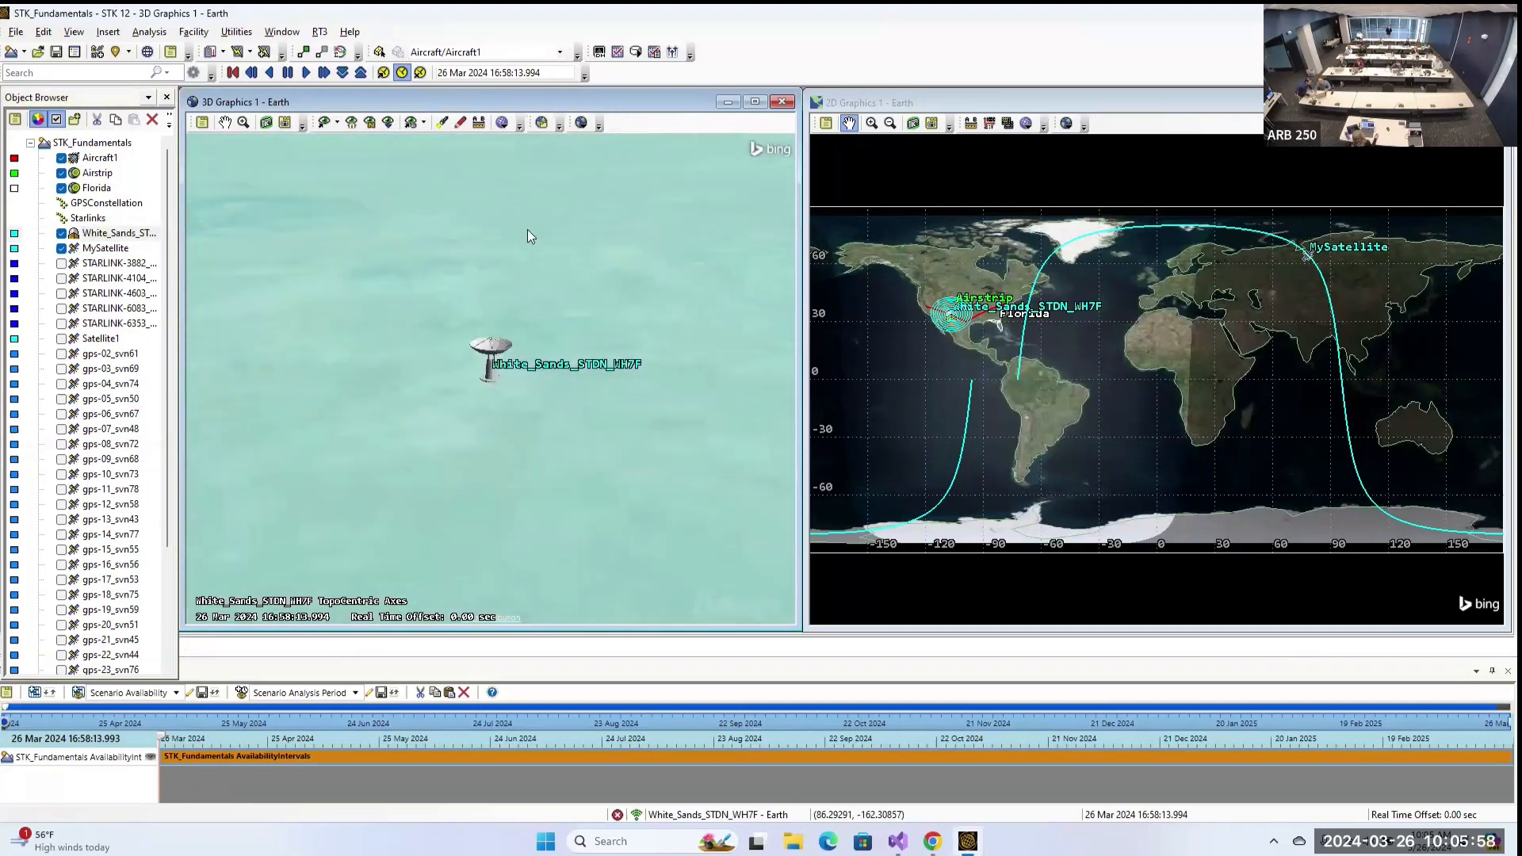
Open the properties of the 3D graphics window and place them beside the 3D view.
{"action": "left_click", "coordinate": [203, 123]}
{"action": "left_click_drag", "start_coordinate": [424, 103], "coordinate": [1143, 149]}
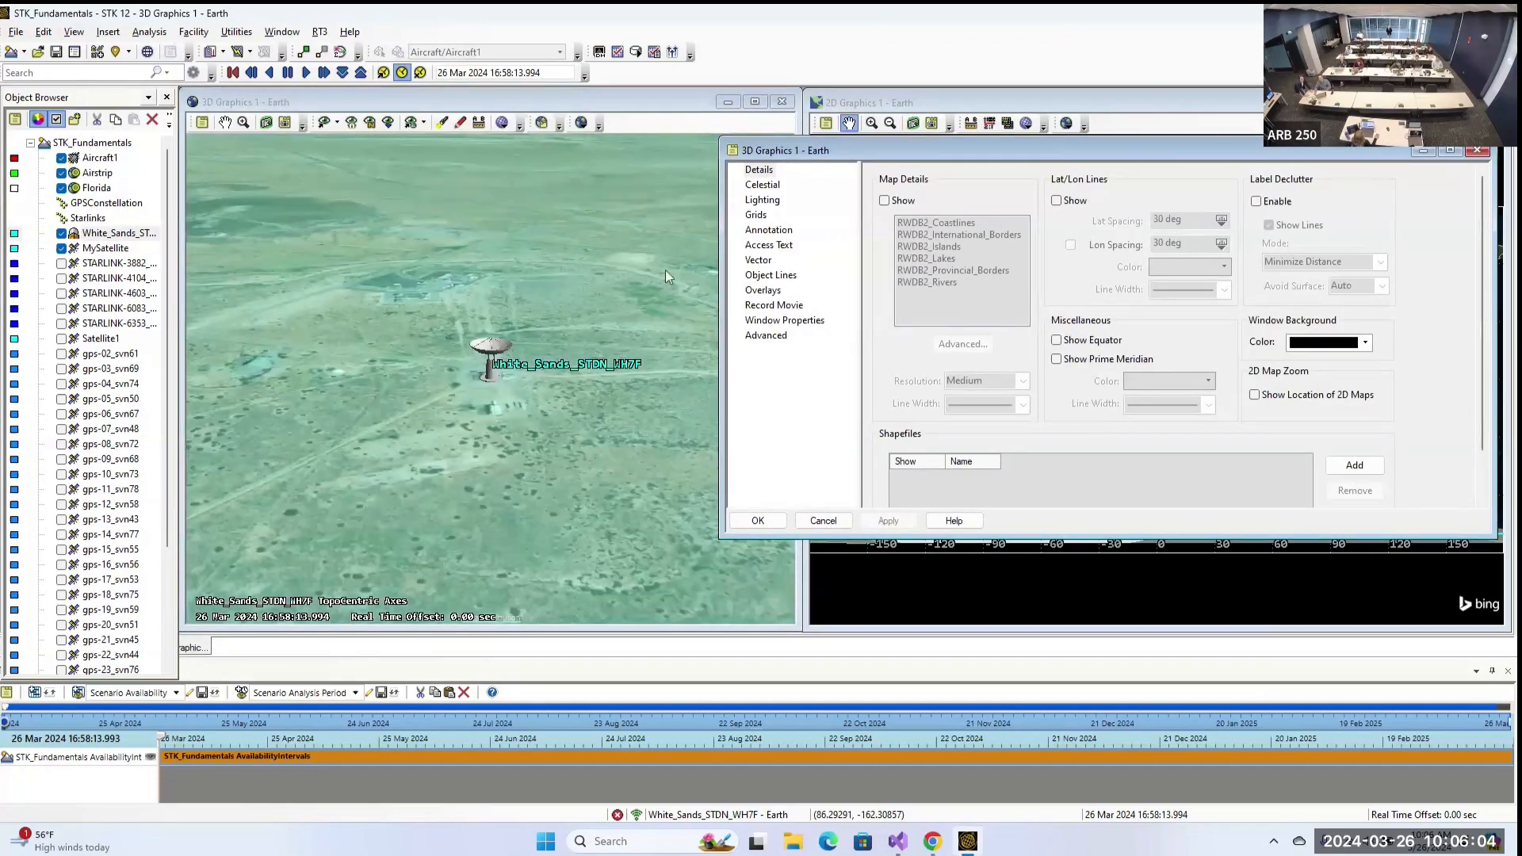
Examine the White Sands ground antenna model and its surrounding terrain from several distances and angles.
{"action": "right_click_drag", "start_coordinate": [437, 425], "coordinate": [473, 298]}
{"action": "scroll", "coordinate": [474, 301], "scroll_direction": "up", "scroll_amount": 8}
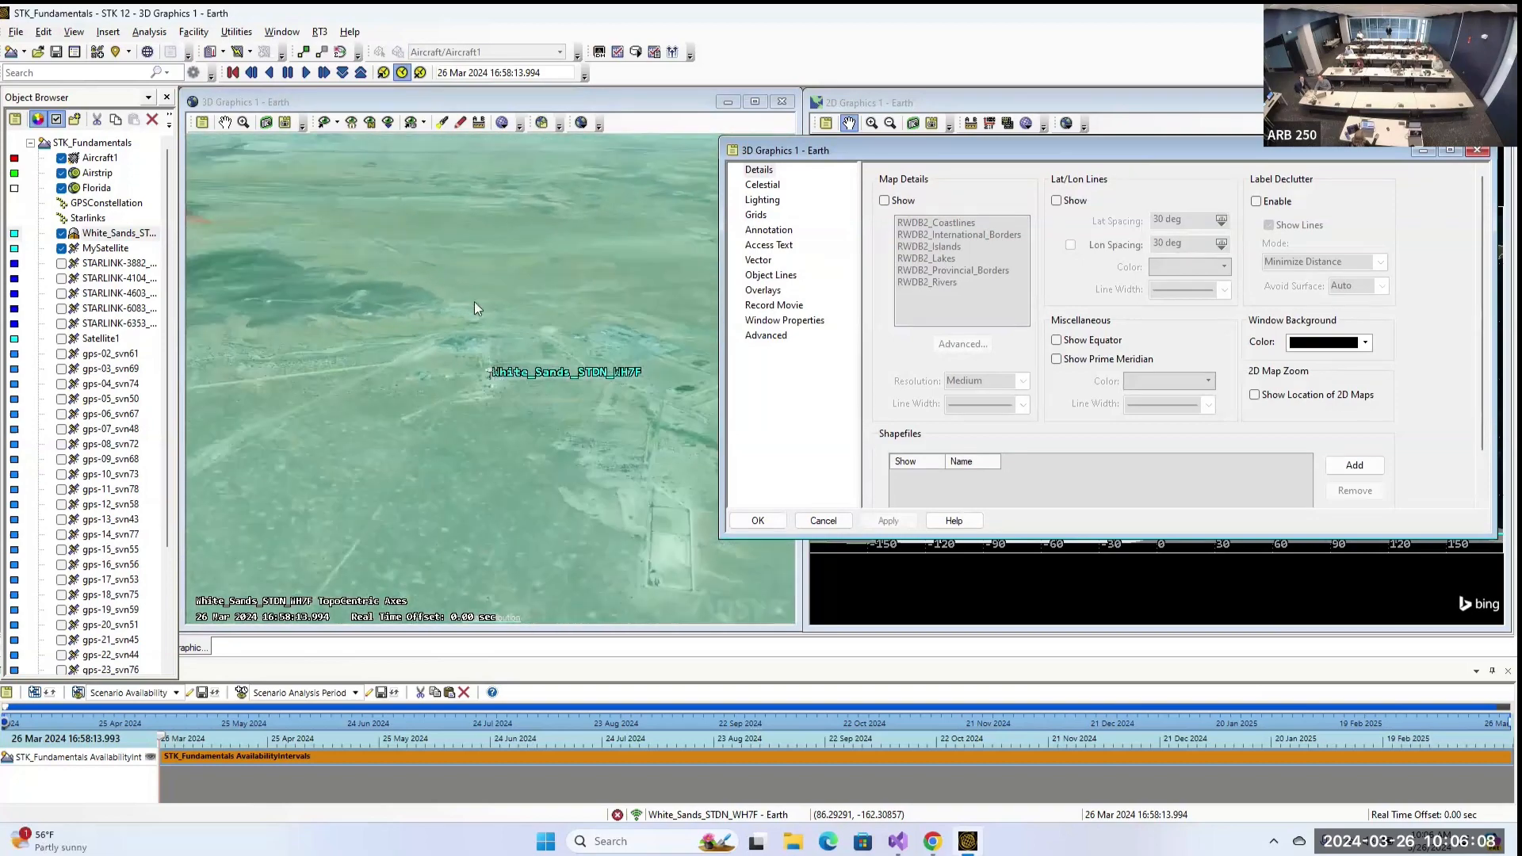
{"action": "scroll", "coordinate": [474, 287], "scroll_direction": "up", "scroll_amount": 3}
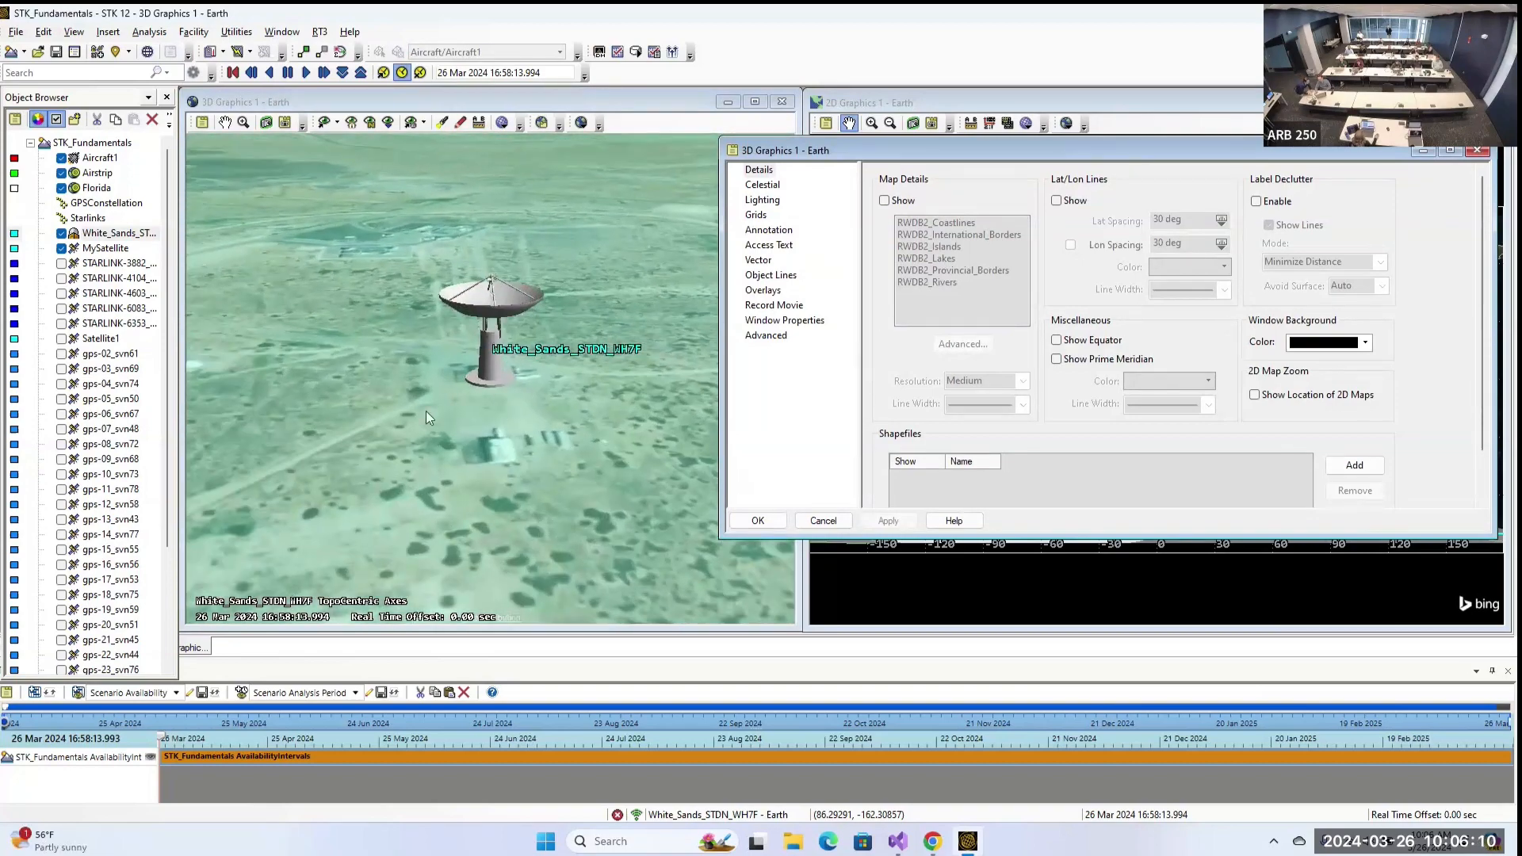
{"action": "left_click_drag", "start_coordinate": [425, 411], "coordinate": [341, 253]}
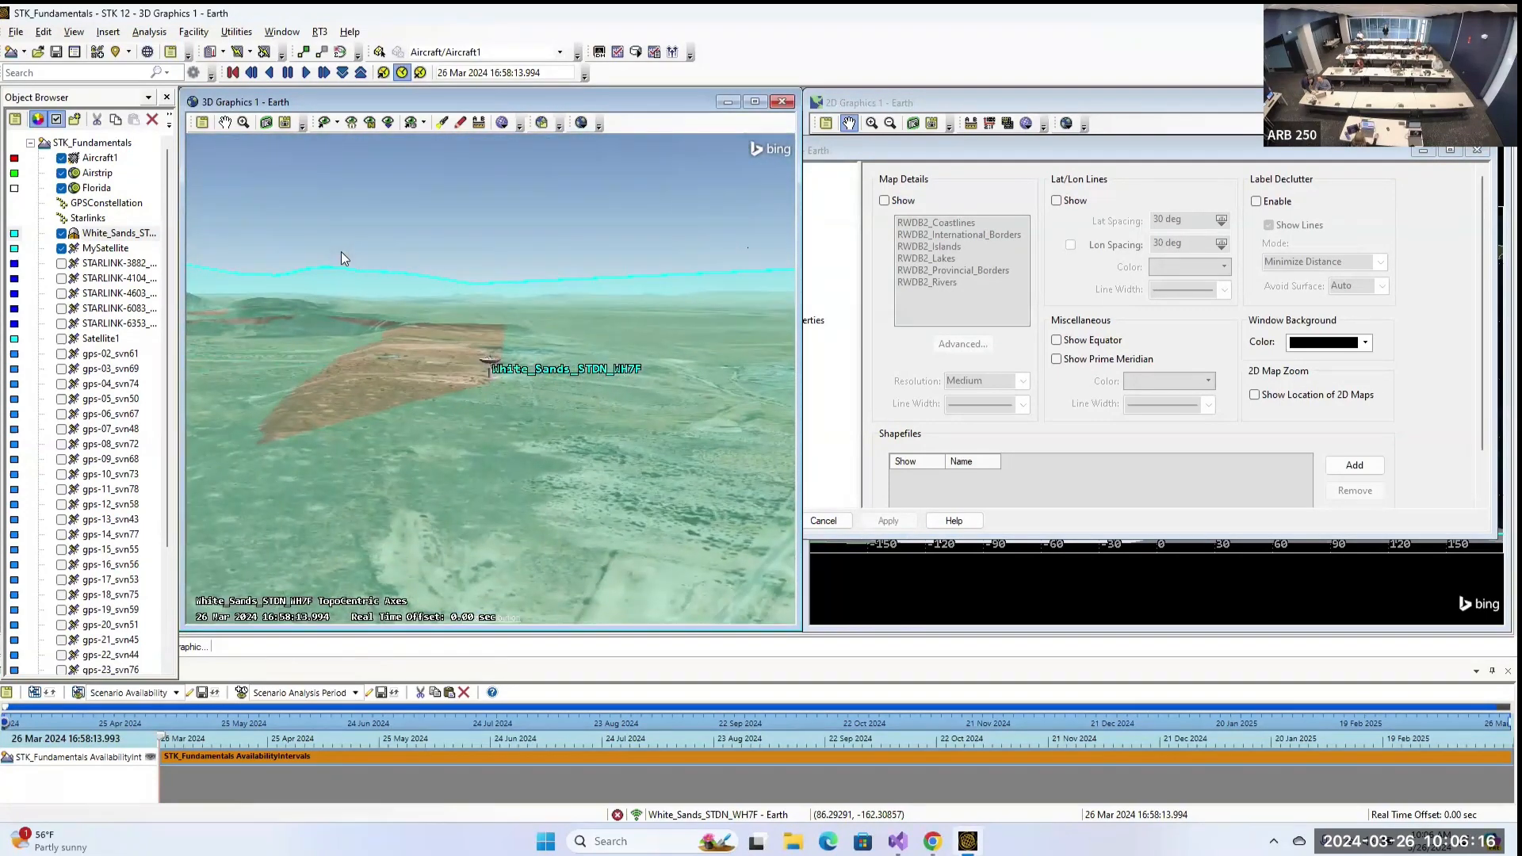
{"action": "left_click_drag", "start_coordinate": [415, 330], "coordinate": [452, 324]}
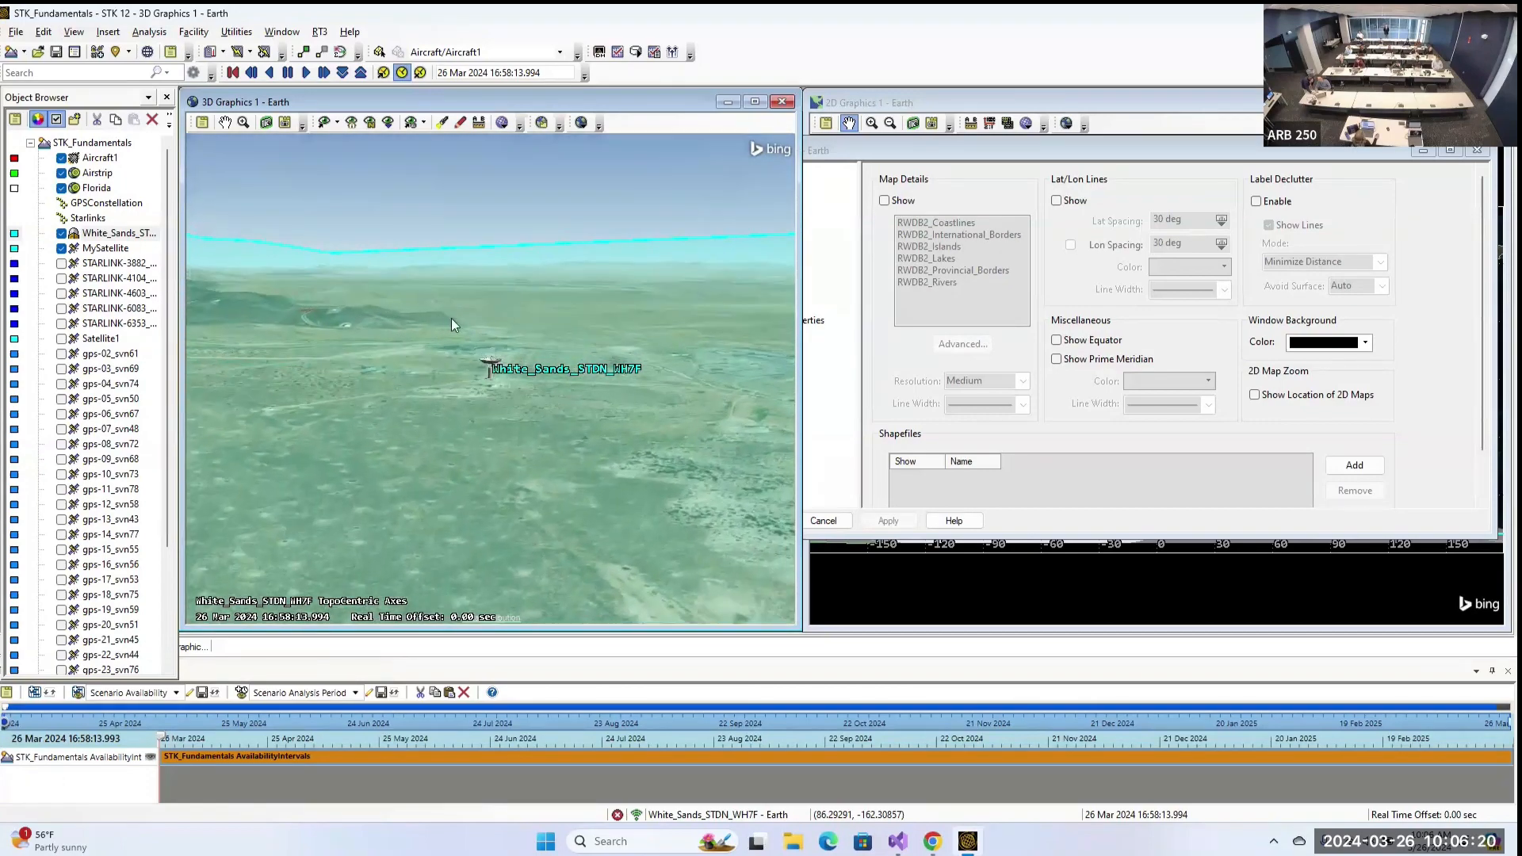
{"action": "left_click_drag", "start_coordinate": [1085, 153], "coordinate": [1135, 151]}
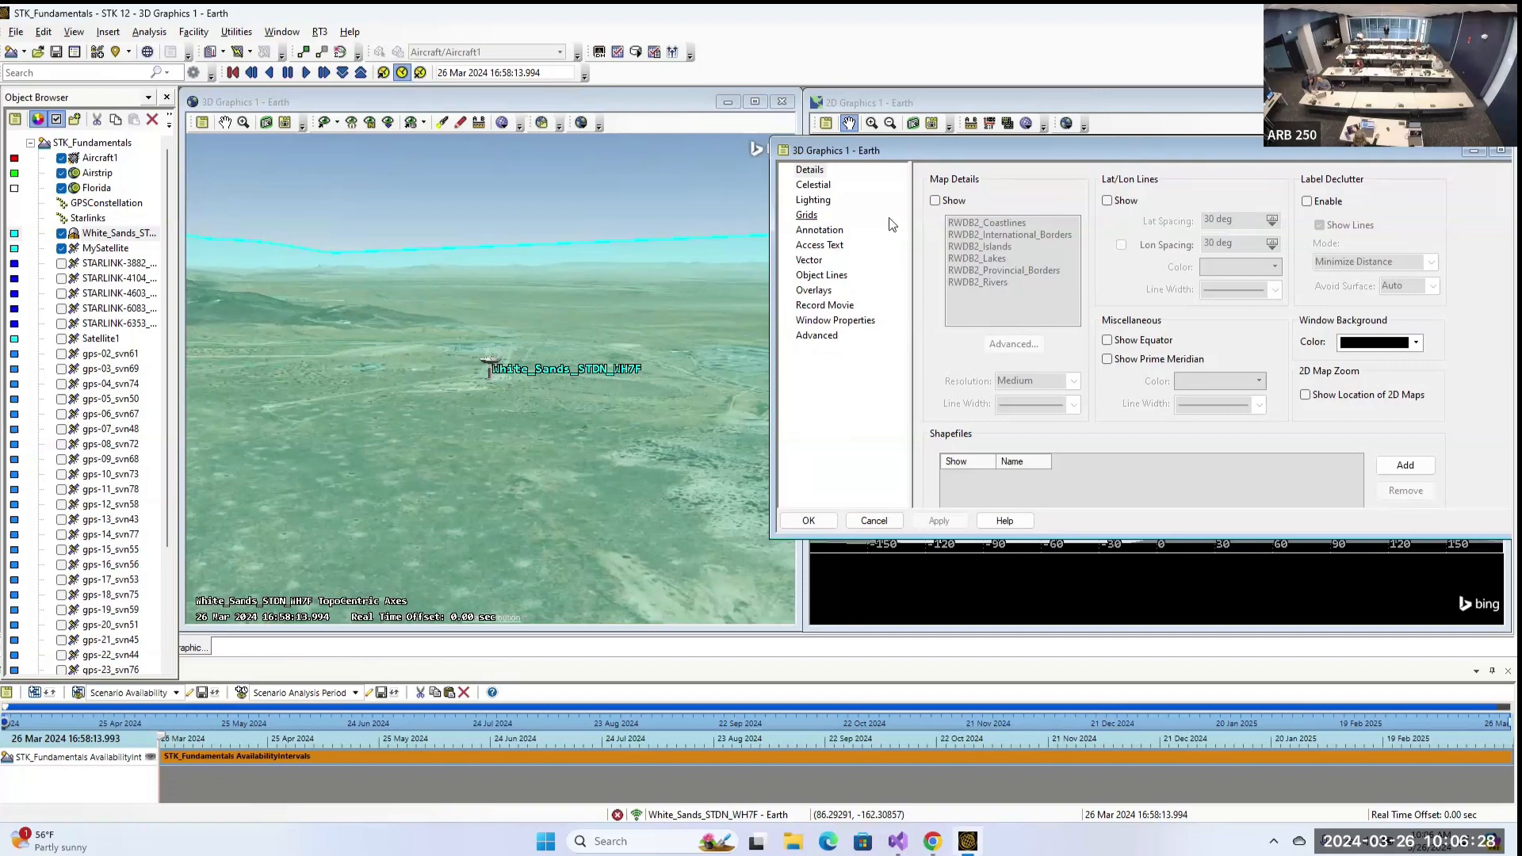
{"action": "scroll", "coordinate": [549, 340], "scroll_direction": "up", "scroll_amount": 5}
{"action": "scroll", "coordinate": [549, 340], "scroll_direction": "up", "scroll_amount": 1}
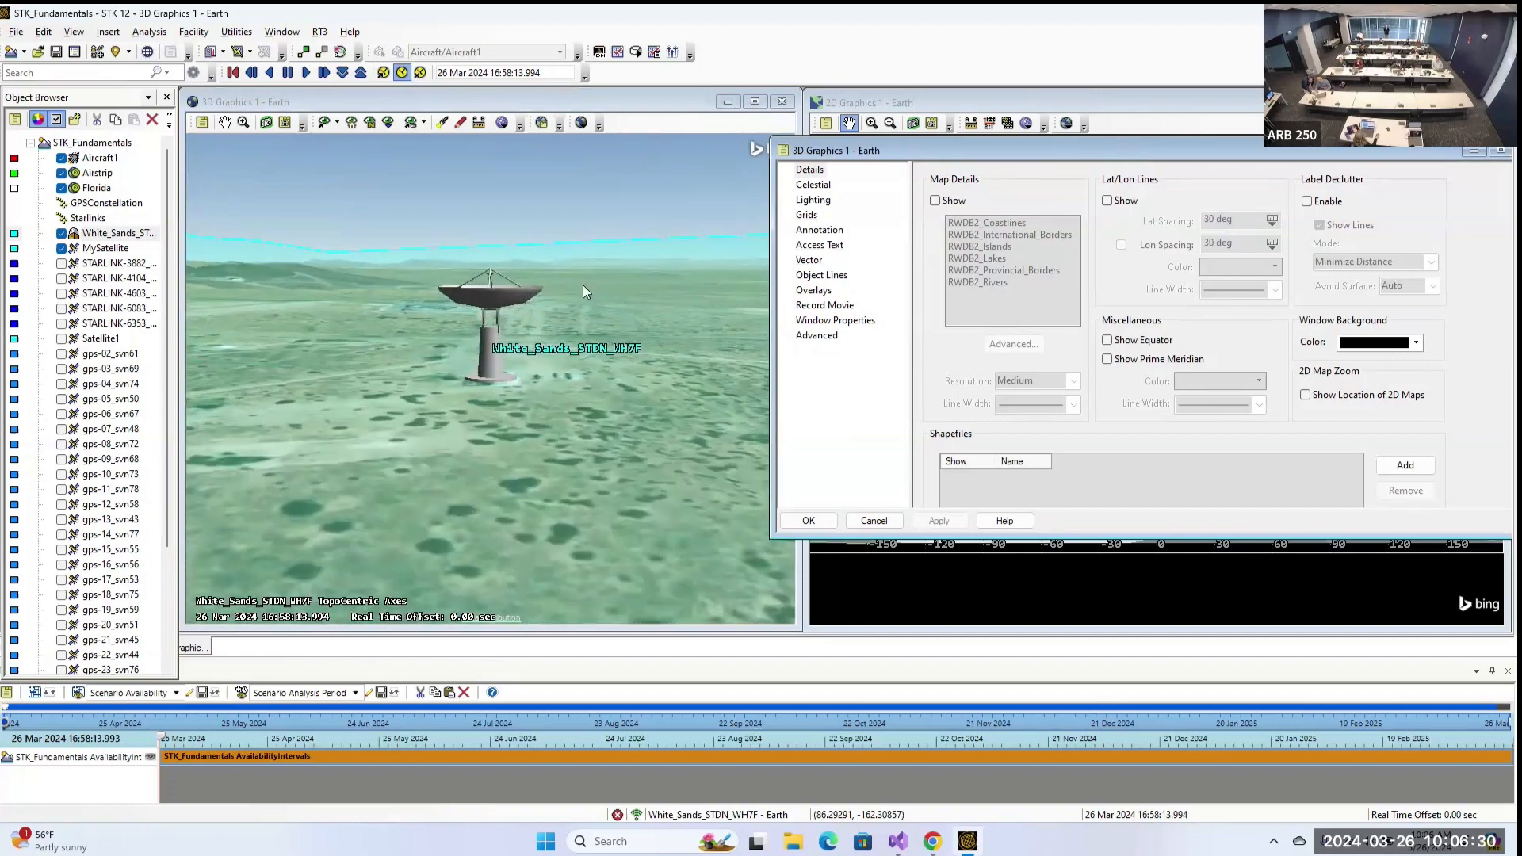
{"action": "left_click_drag", "start_coordinate": [583, 284], "coordinate": [494, 353]}
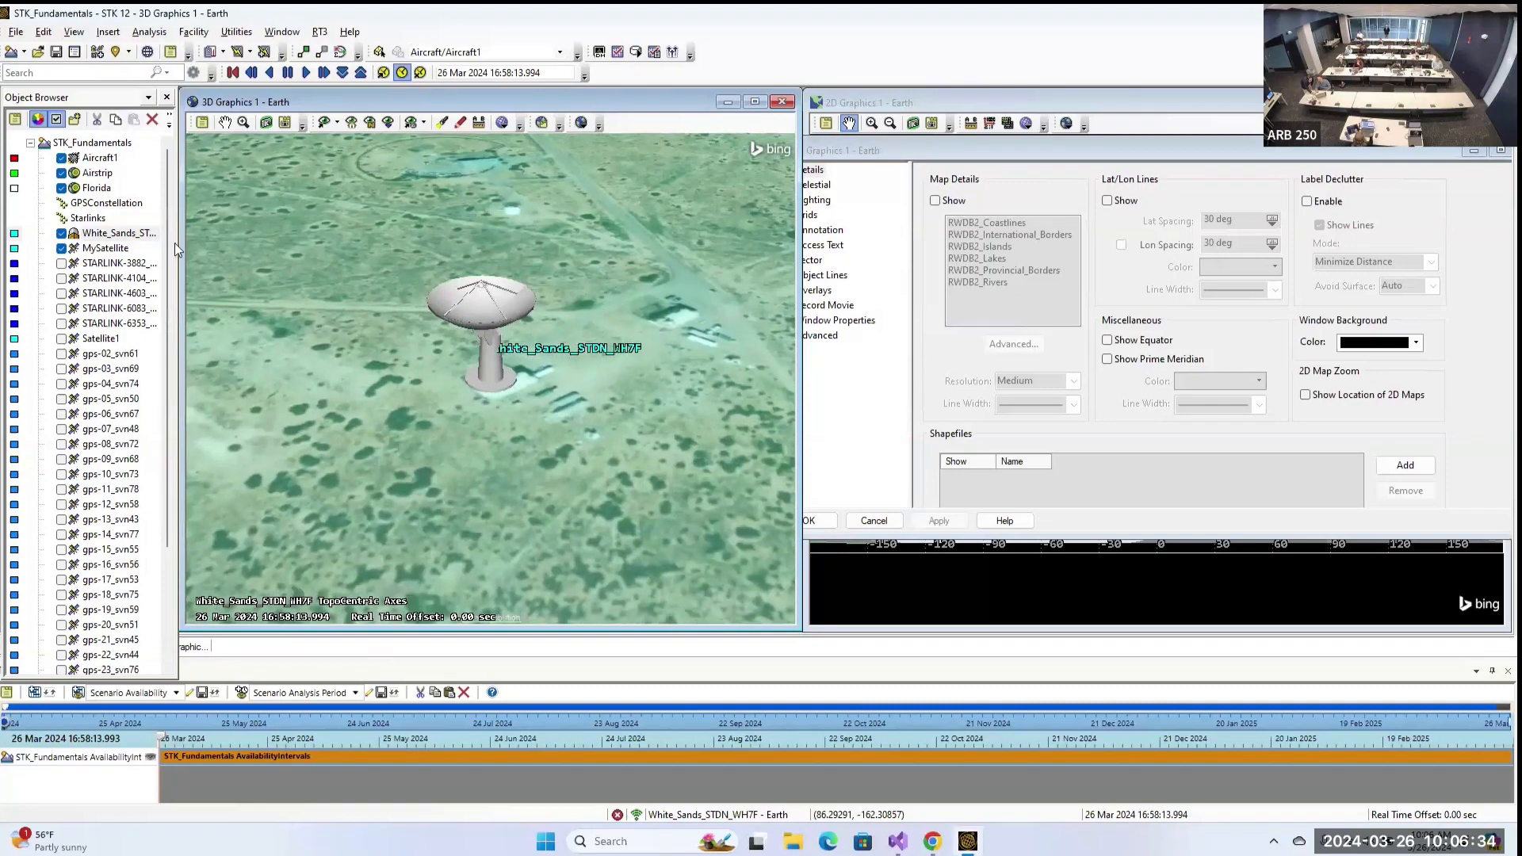
{"action": "left_click", "coordinate": [123, 234]}
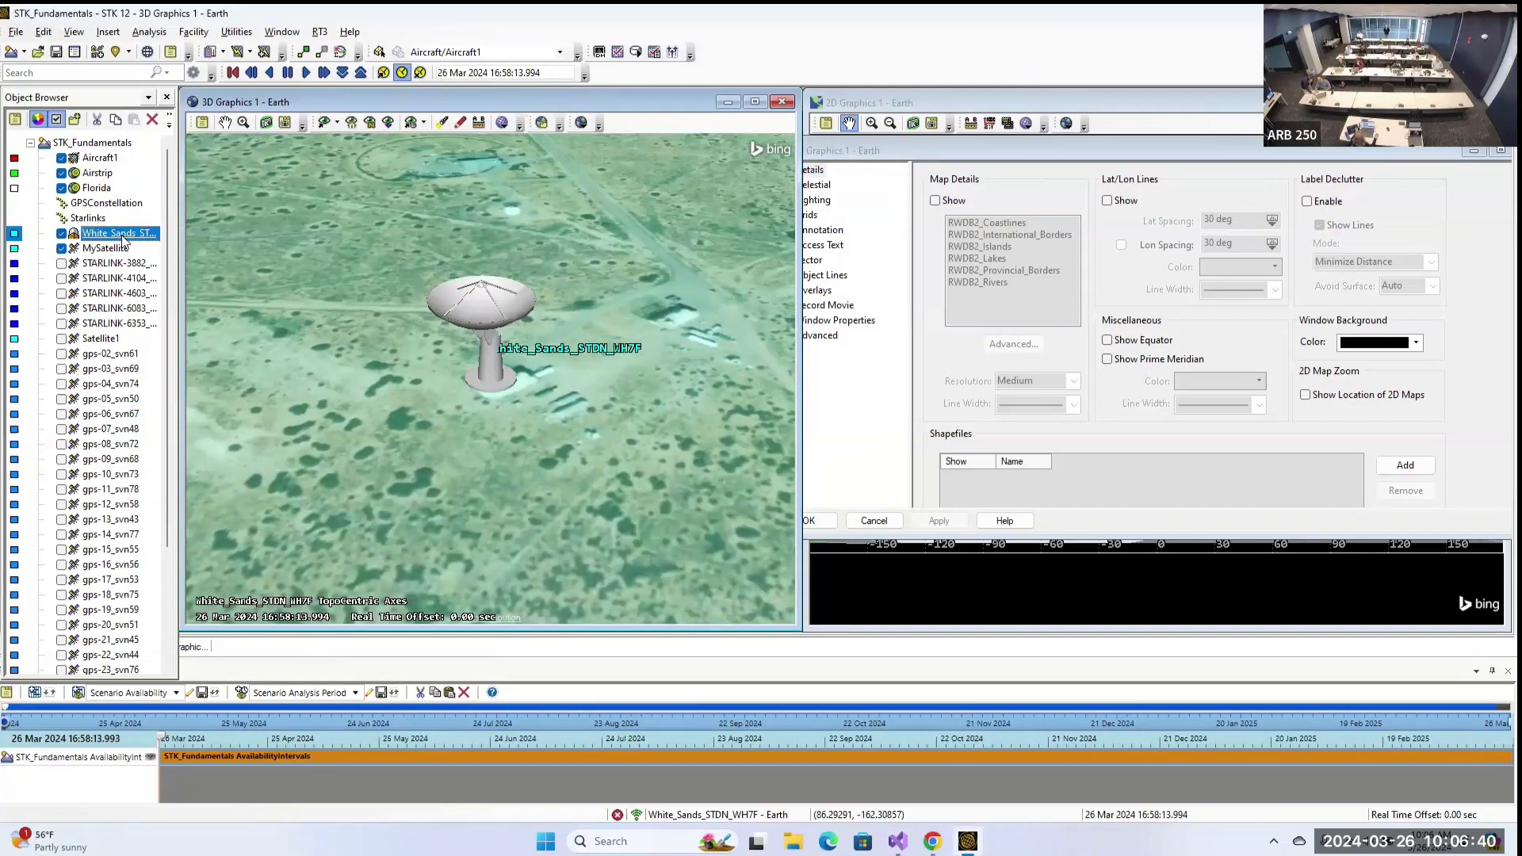
{"action": "left_click", "coordinate": [119, 232]}
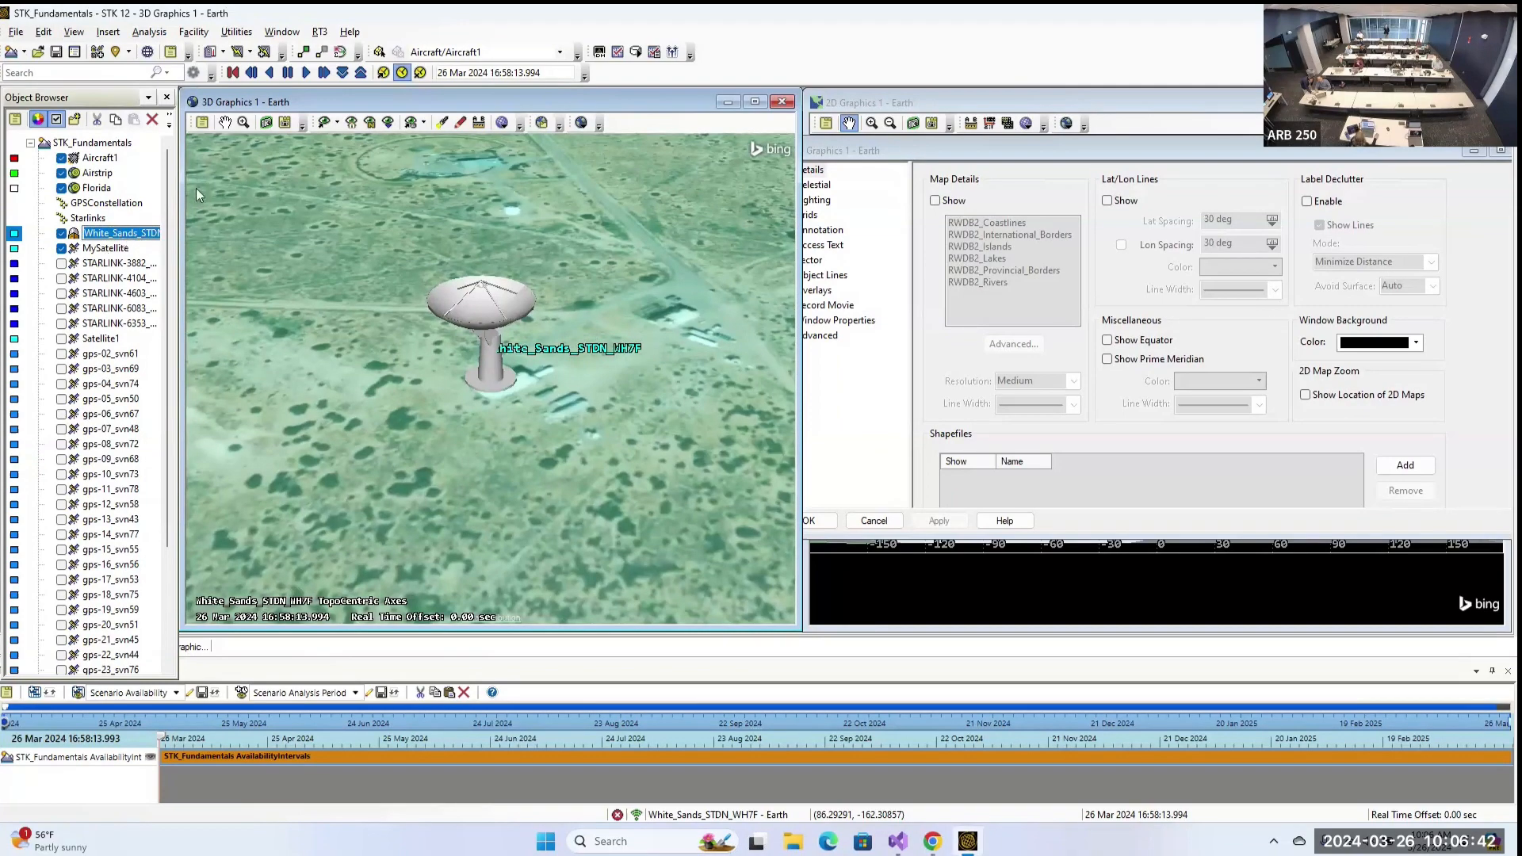
{"action": "left_click", "coordinate": [109, 32]}
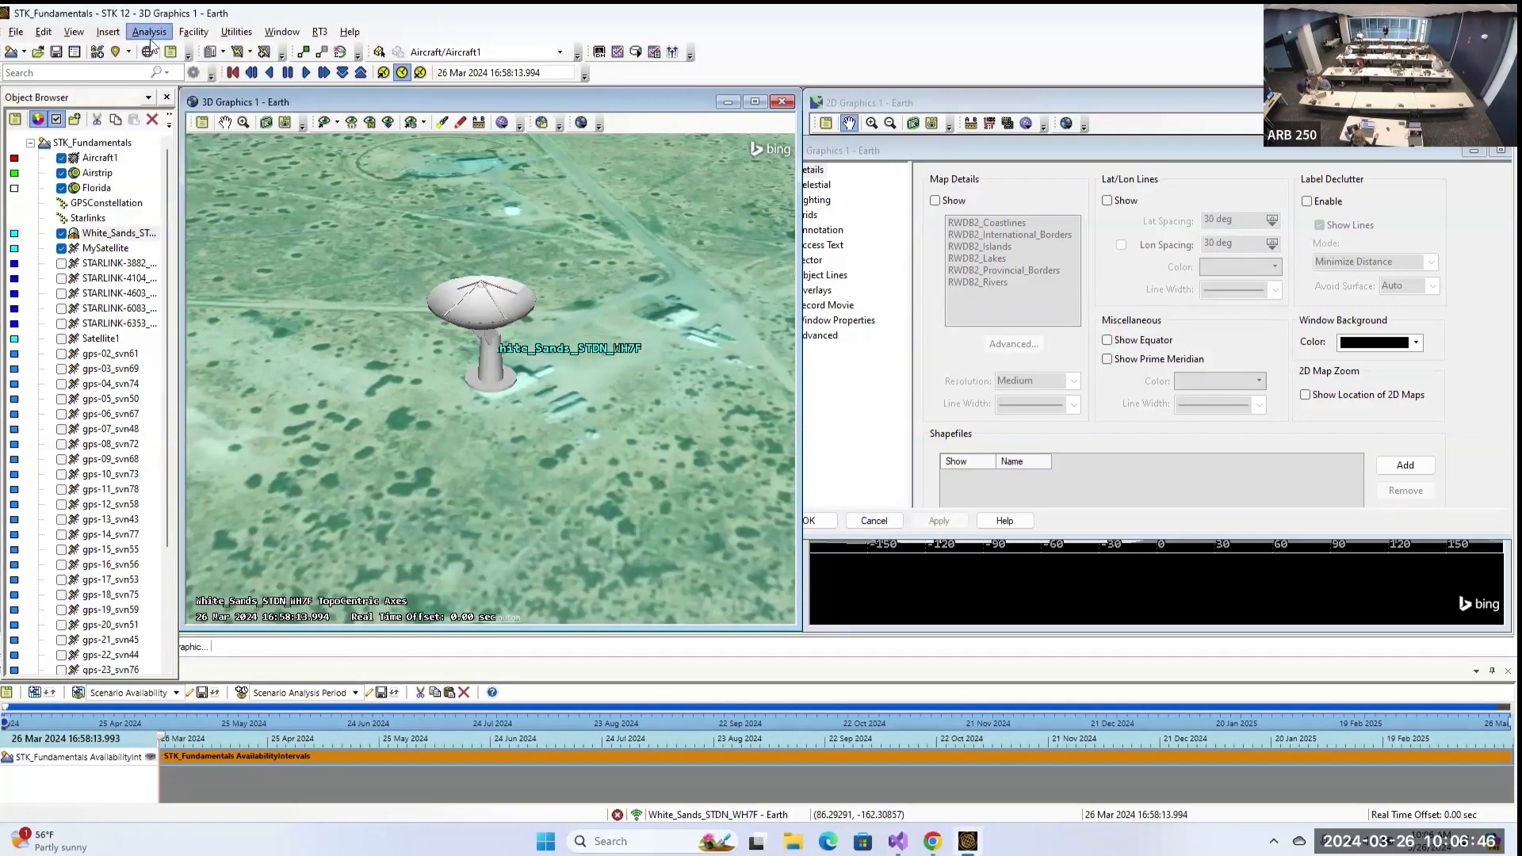
Return the 3D view to the home view of the whole Earth and rotate the globe to show the North Atlantic.
{"action": "left_click", "coordinate": [1023, 148]}
{"action": "left_click_drag", "start_coordinate": [1023, 149], "coordinate": [1090, 154]}
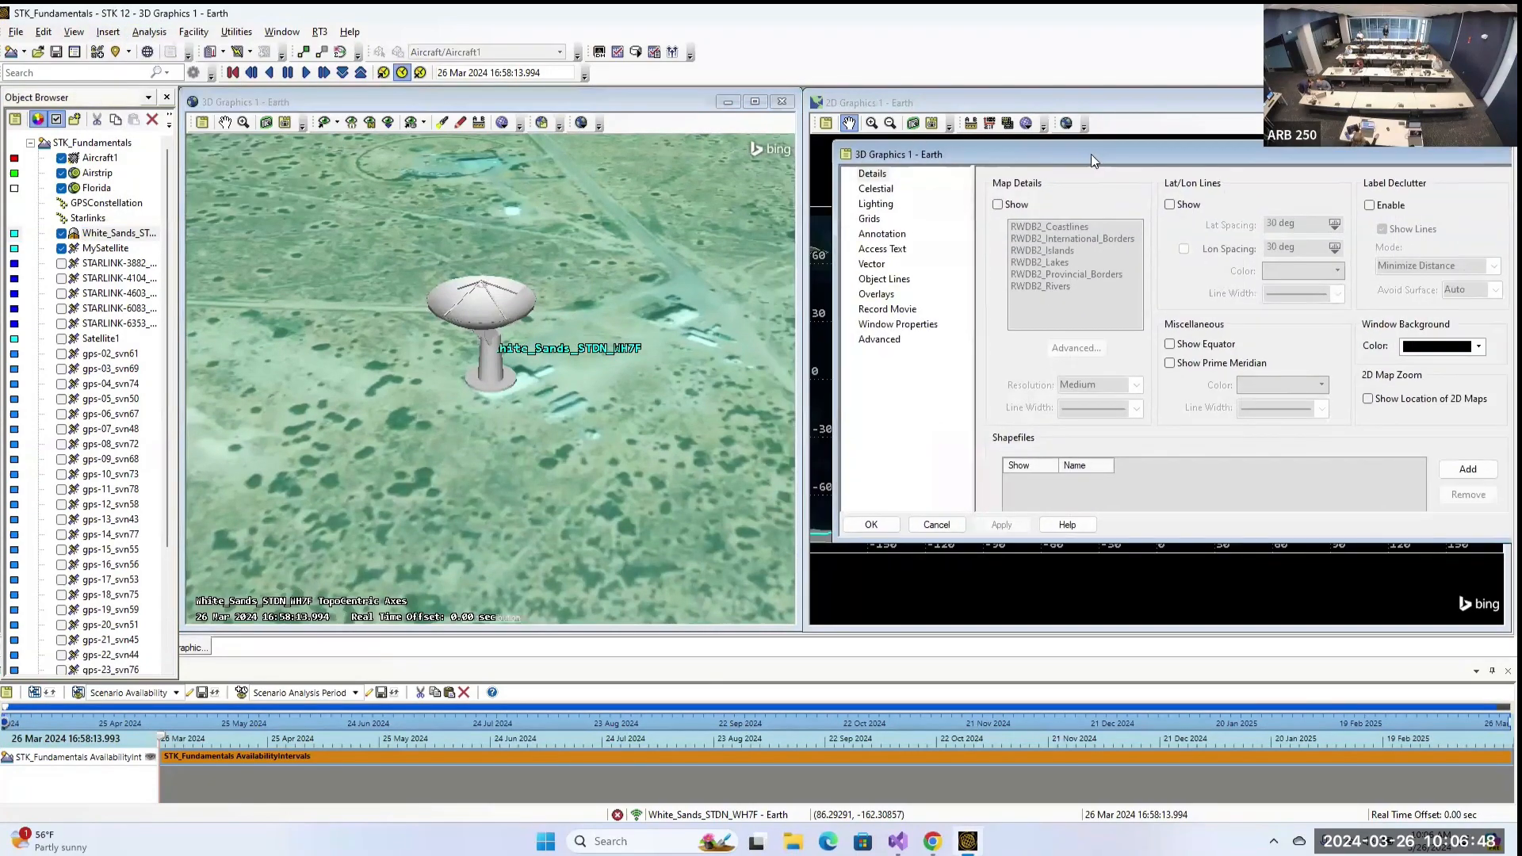
{"action": "left_click", "coordinate": [351, 124]}
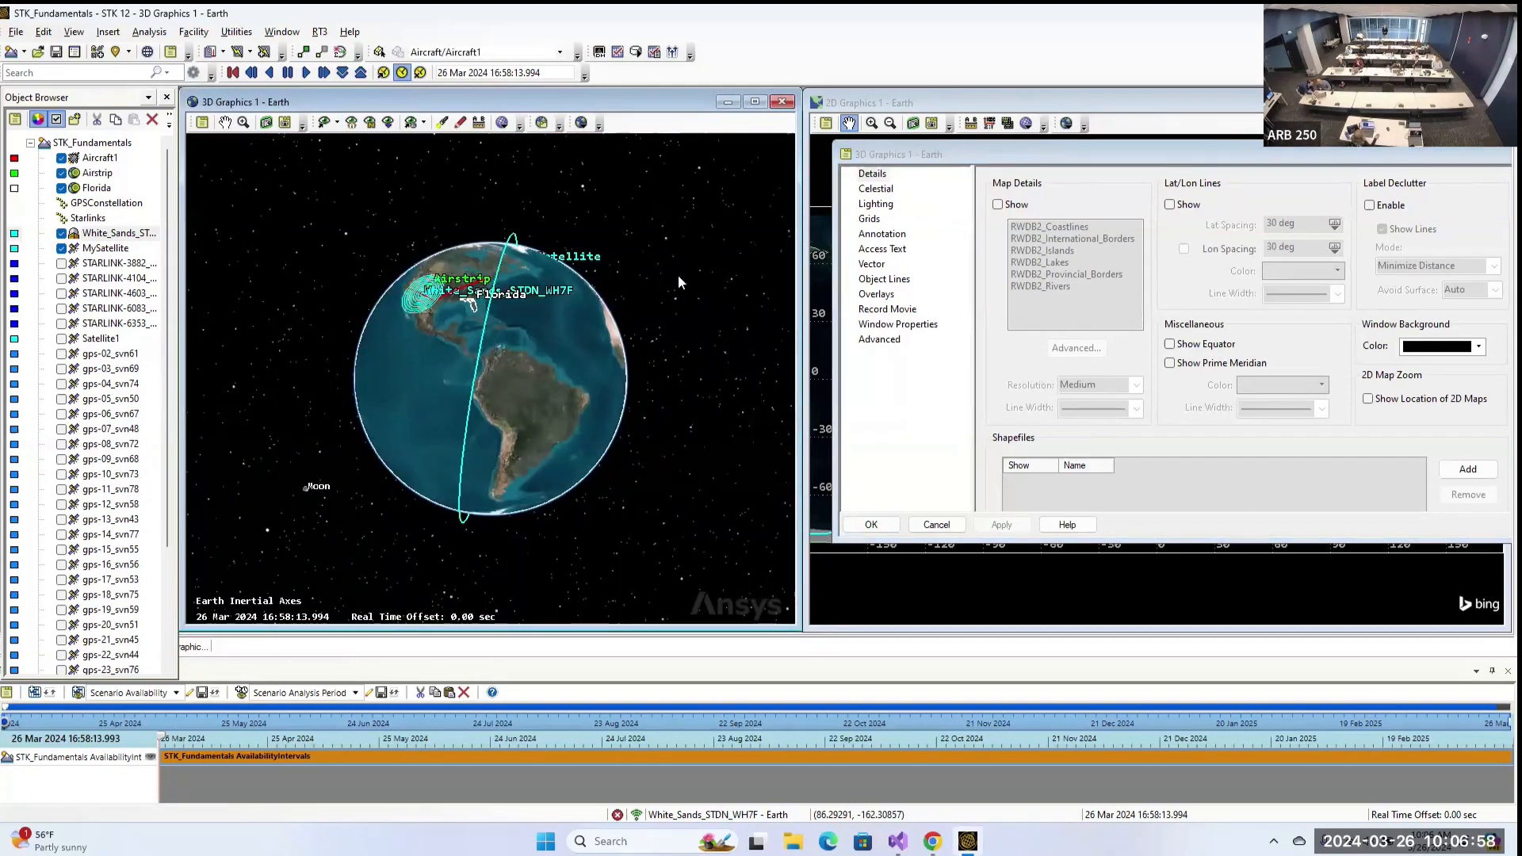
{"action": "left_click_drag", "start_coordinate": [677, 282], "coordinate": [611, 393]}
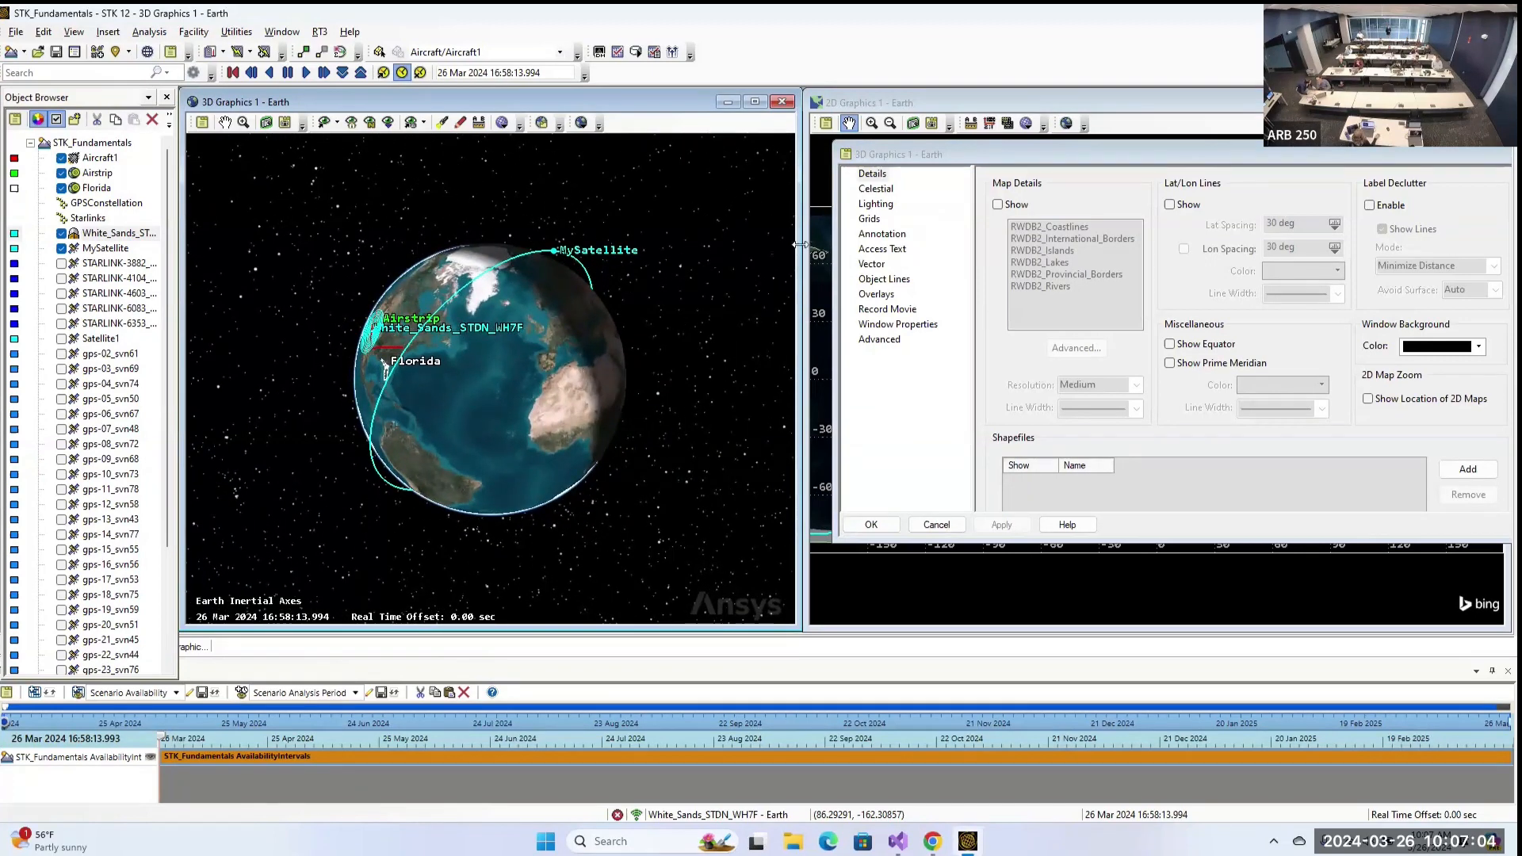
Show map details on the 3D globe with RWDB2 coastlines, international borders, islands, lakes, provincial borders and rivers, and apply them.
{"action": "left_click", "coordinate": [1053, 159]}
{"action": "left_click_drag", "start_coordinate": [1052, 158], "coordinate": [1044, 169]}
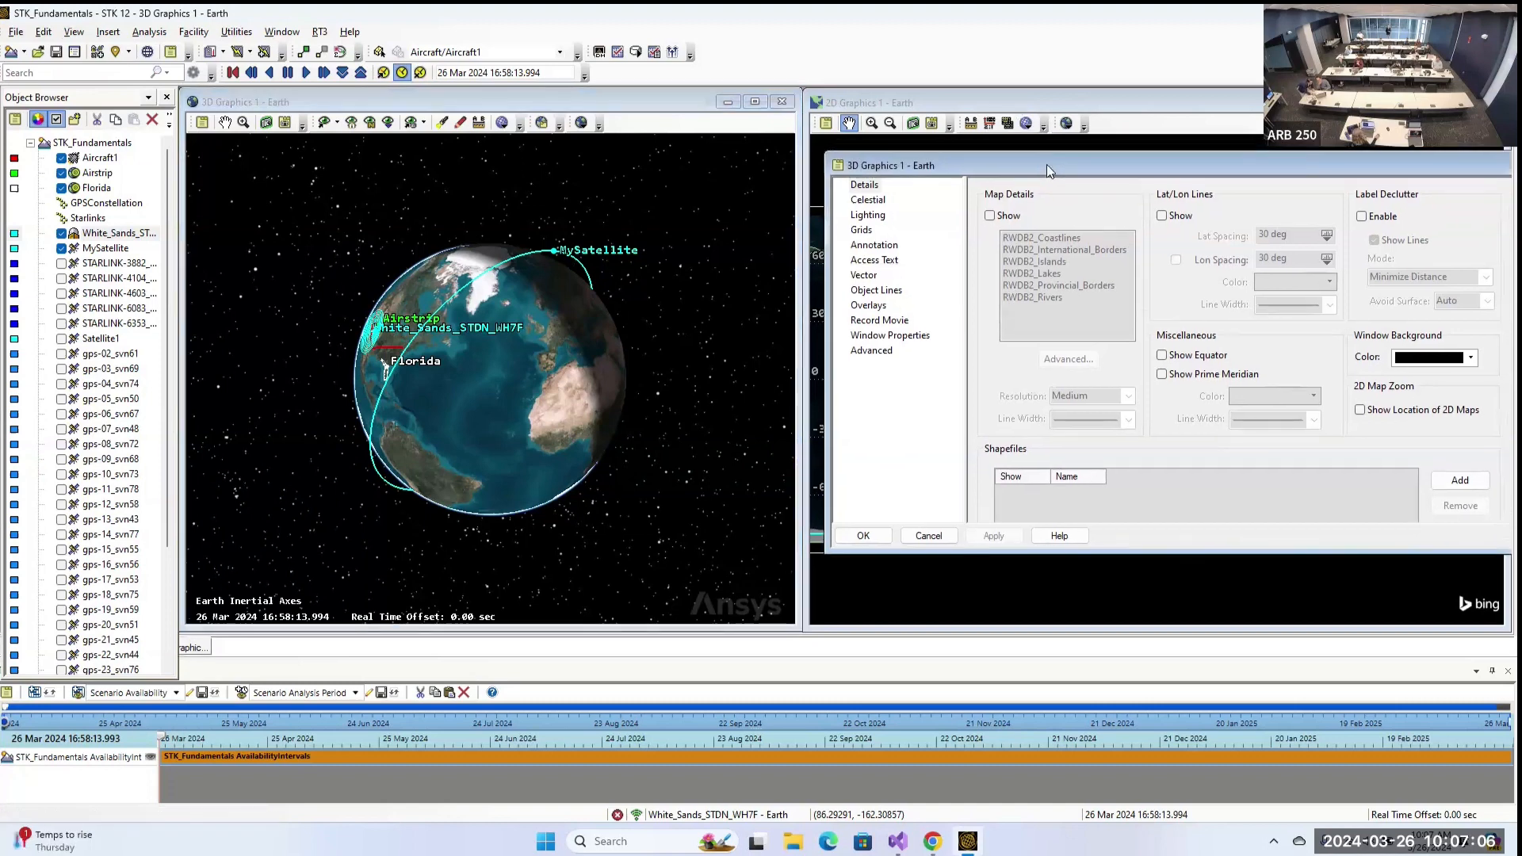
{"action": "left_click", "coordinate": [989, 215]}
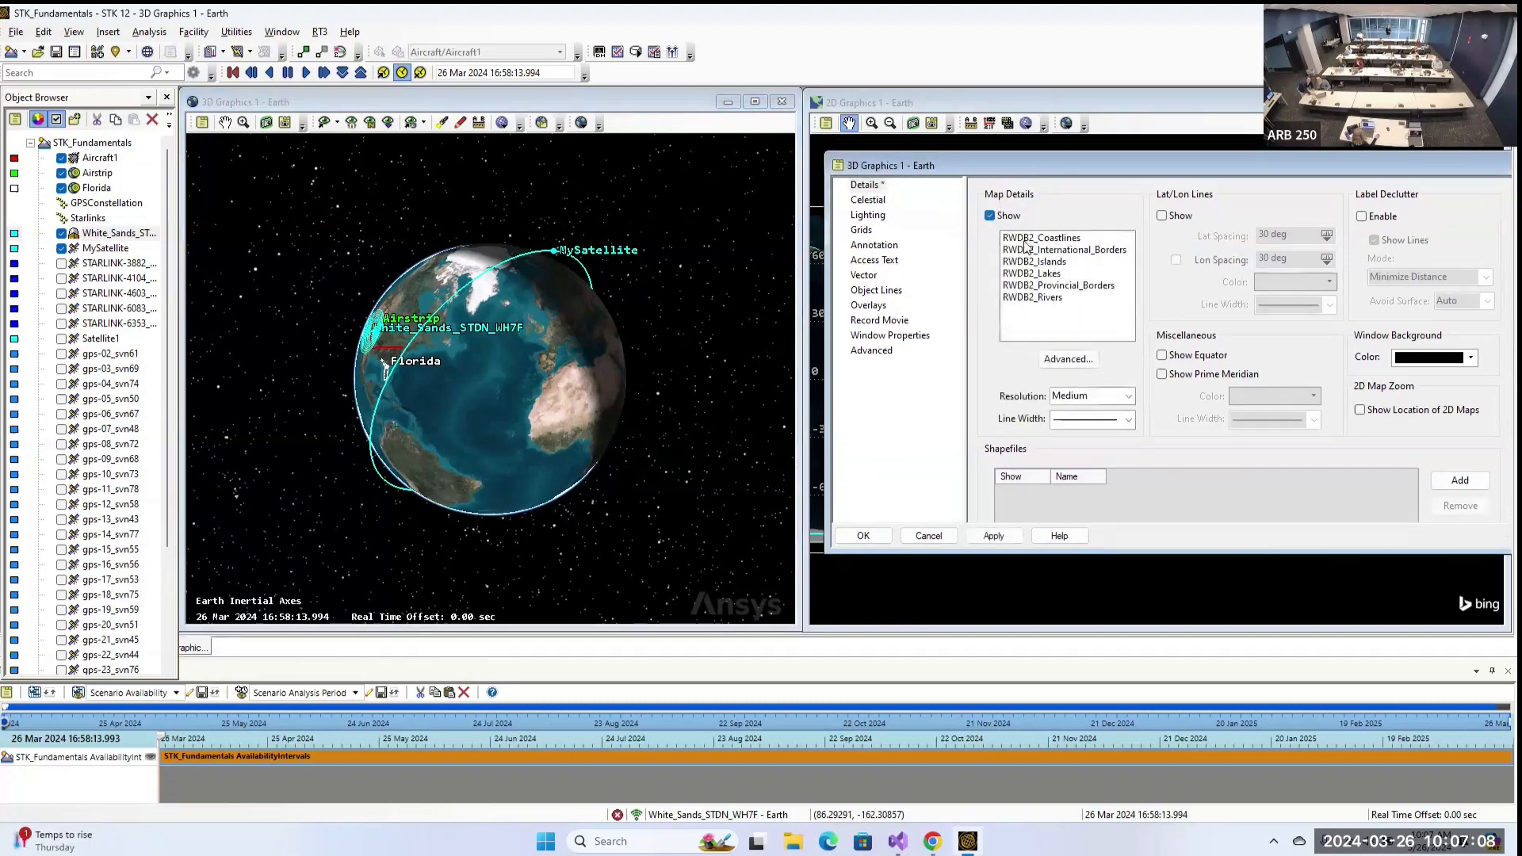
{"action": "left_click", "coordinate": [1051, 238]}
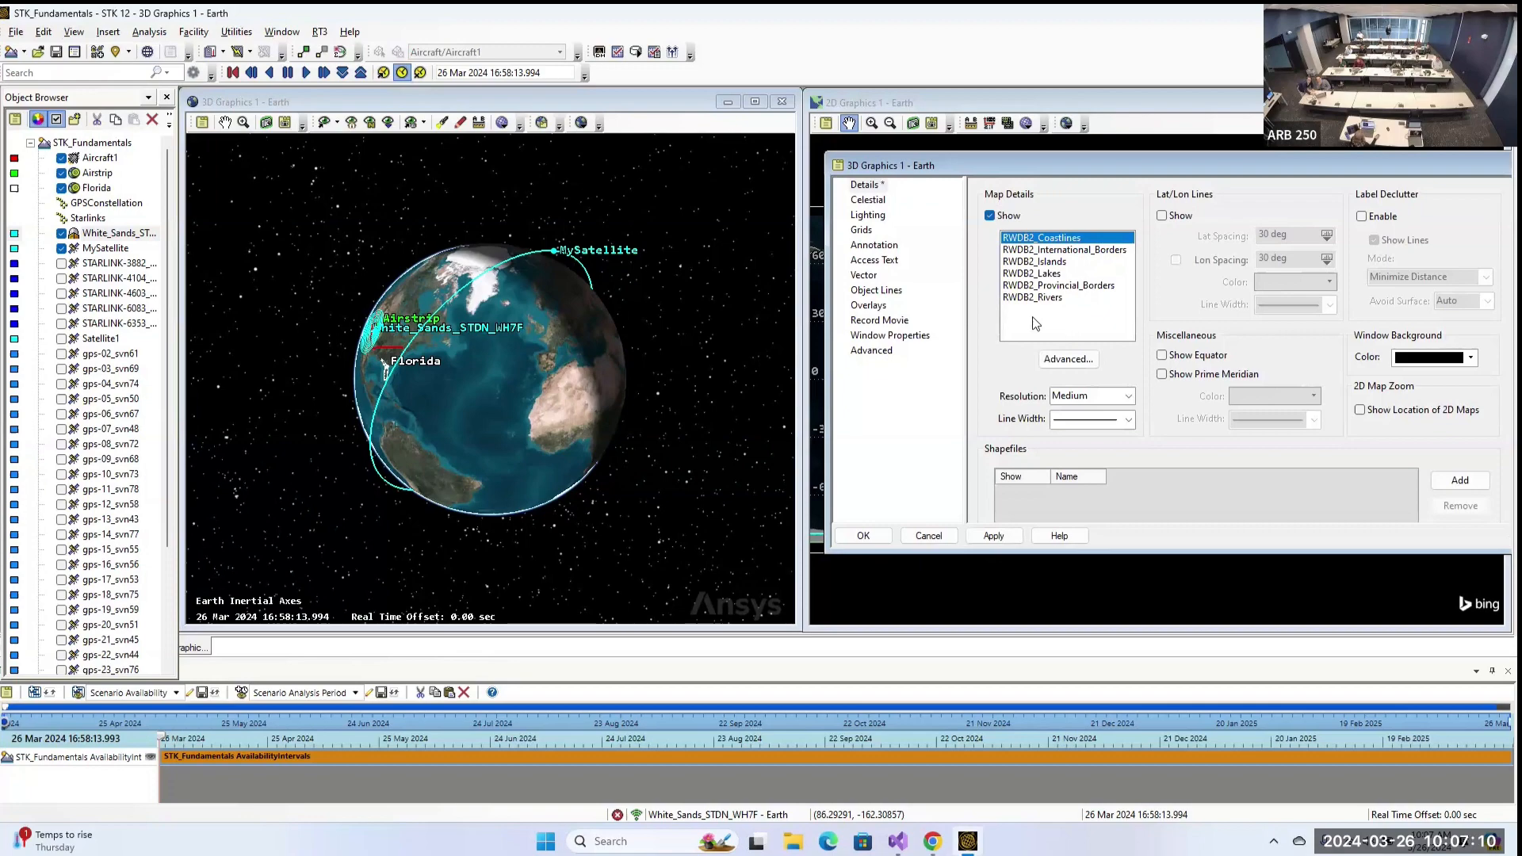
{"action": "left_click", "coordinate": [1039, 297], "text": "ctrl"}
{"action": "left_click", "coordinate": [1042, 250], "text": "ctrl"}
{"action": "left_click", "coordinate": [1045, 261], "text": "ctrl"}
{"action": "left_click", "coordinate": [1052, 273], "text": "ctrl"}
{"action": "left_click", "coordinate": [1063, 285], "text": "ctrl"}
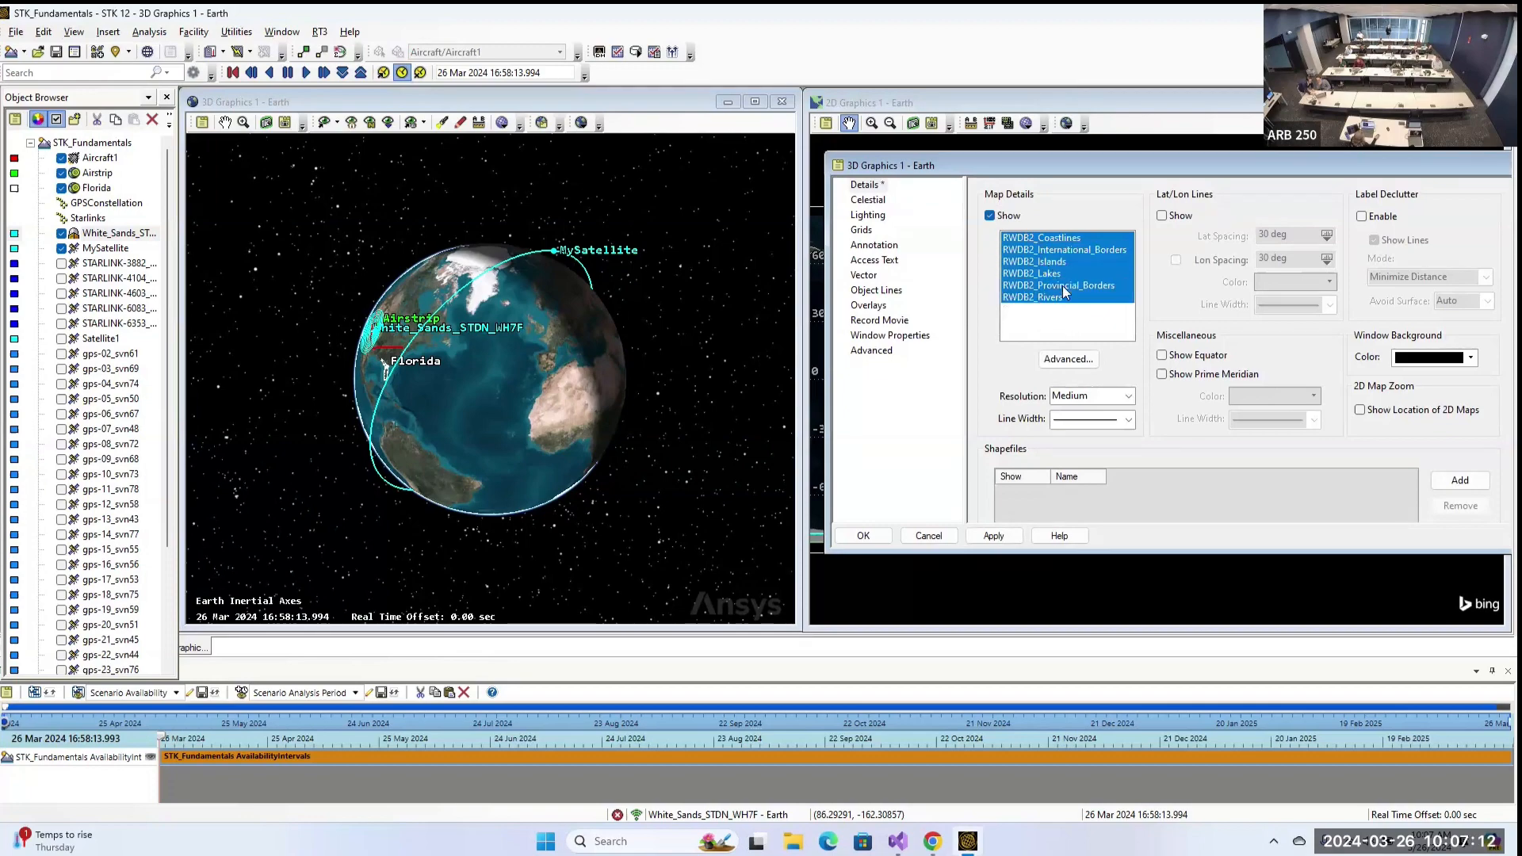
{"action": "left_click", "coordinate": [993, 535]}
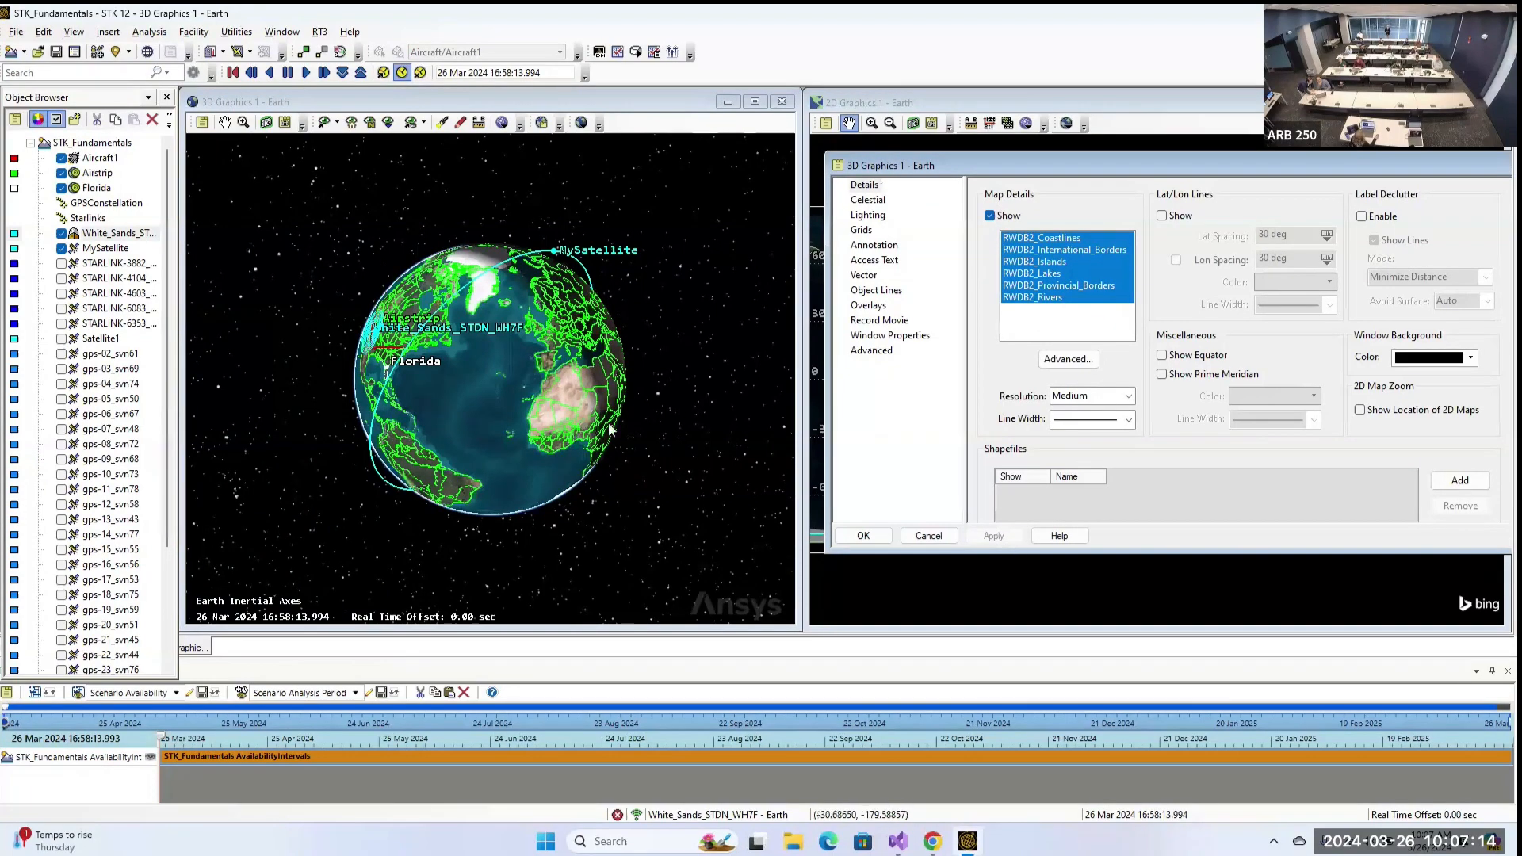
{"action": "left_click_drag", "start_coordinate": [555, 349], "coordinate": [512, 336]}
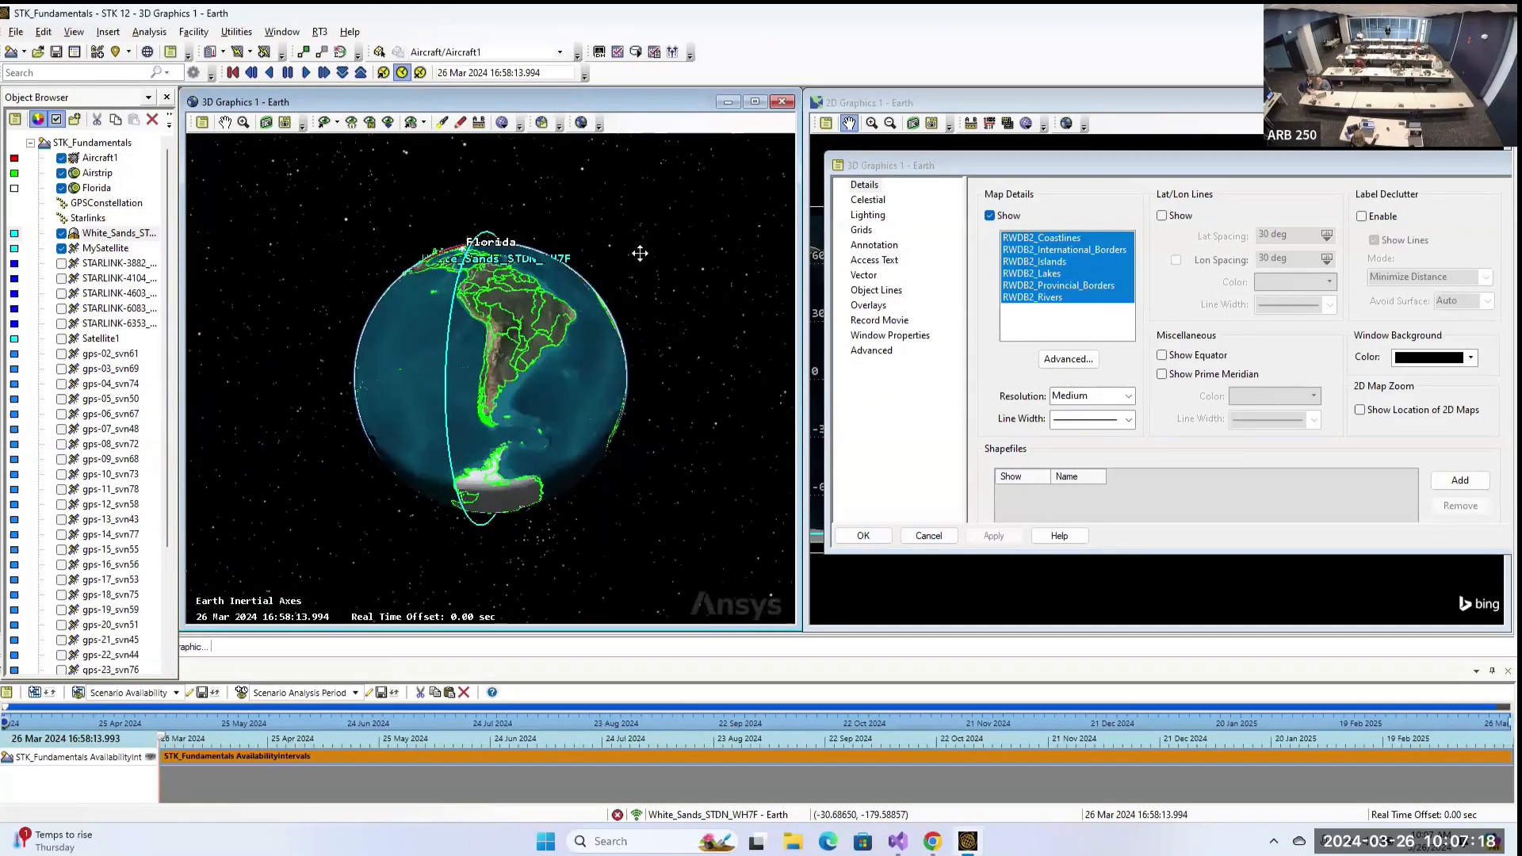
Turn off the map details on the 3D globe and apply the change.
{"action": "left_click", "coordinate": [990, 217]}
{"action": "left_click", "coordinate": [993, 537]}
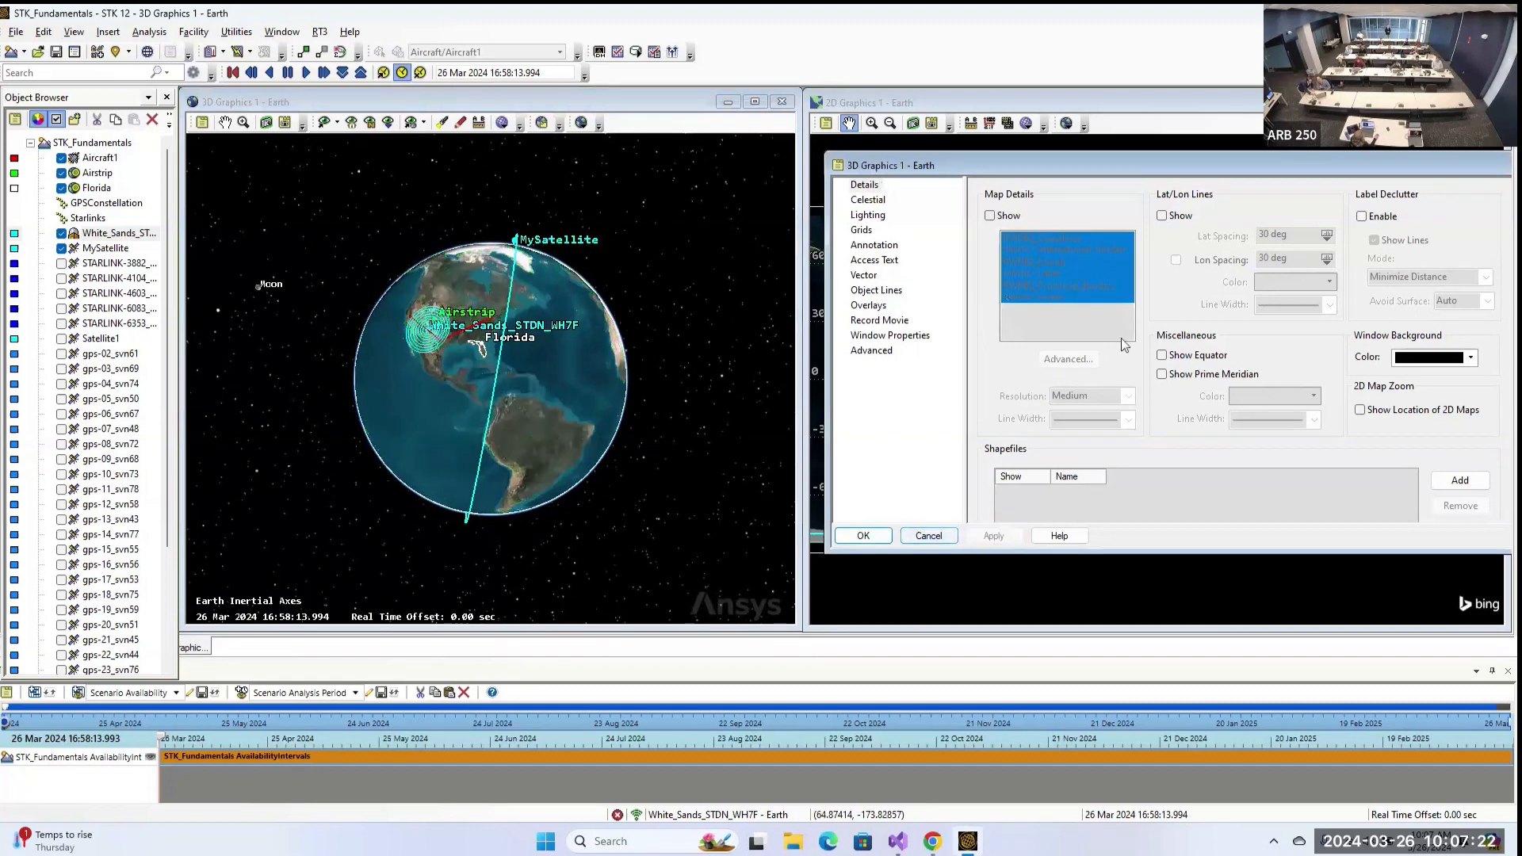
Show latitude/longitude lines with 30 deg latitude spacing on the globe, and hide them again, applying each change.
{"action": "left_click", "coordinate": [1162, 216]}
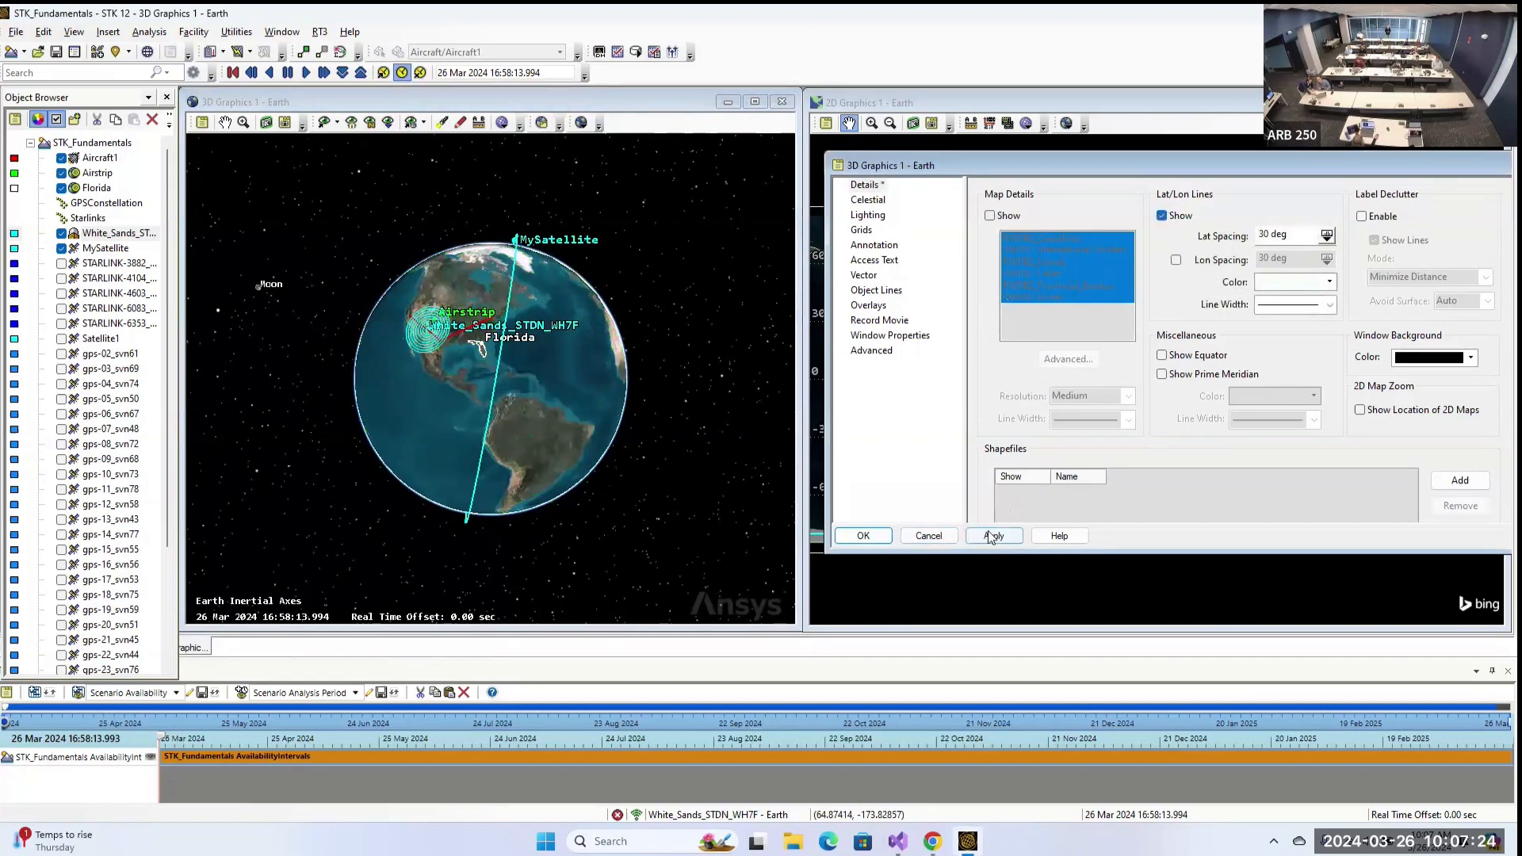
{"action": "left_click", "coordinate": [991, 536]}
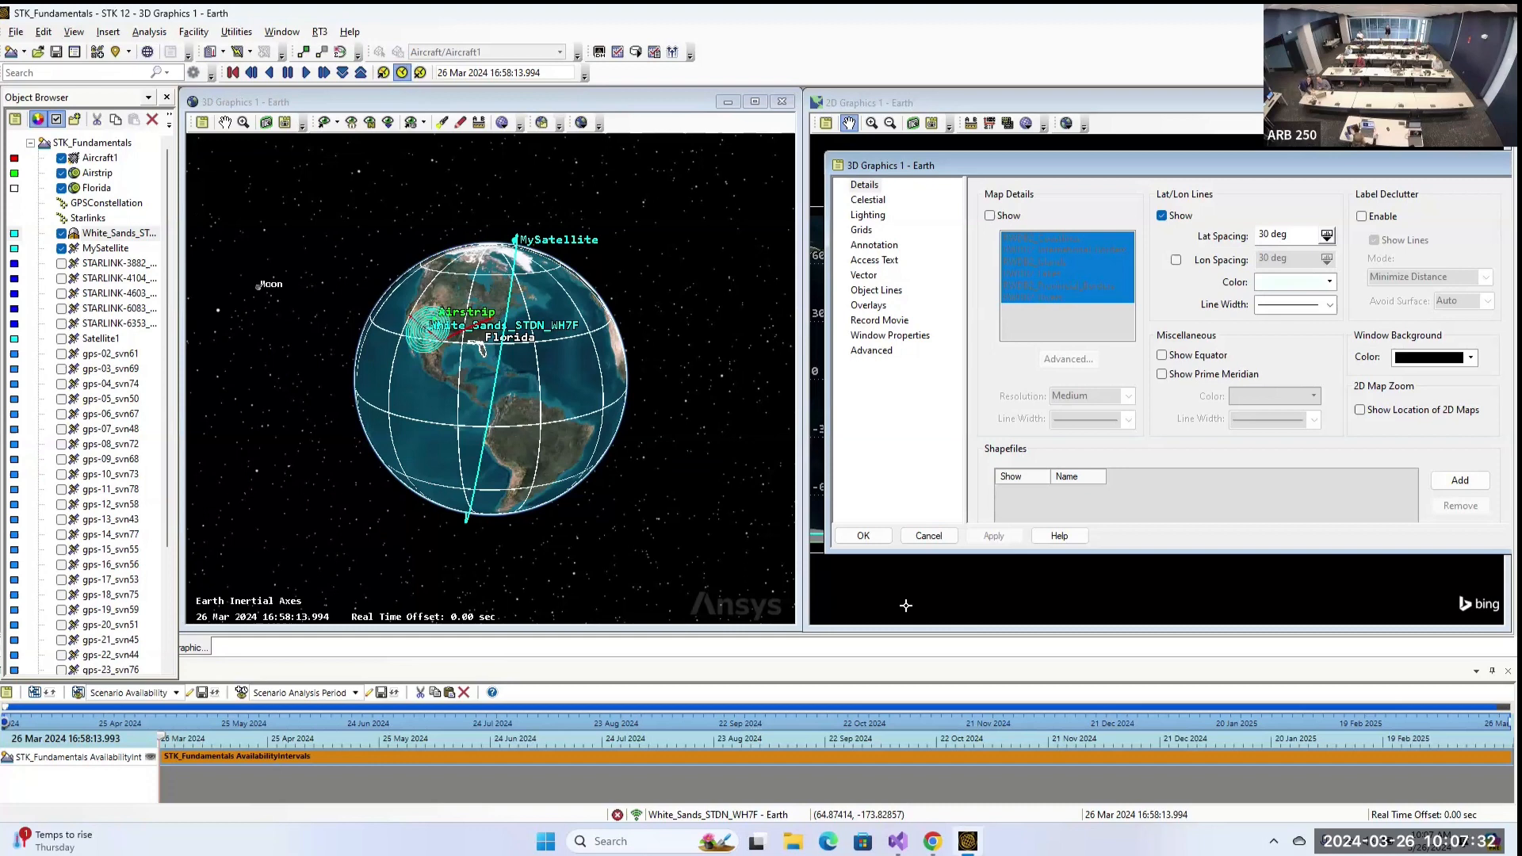
{"action": "left_click", "coordinate": [1161, 215]}
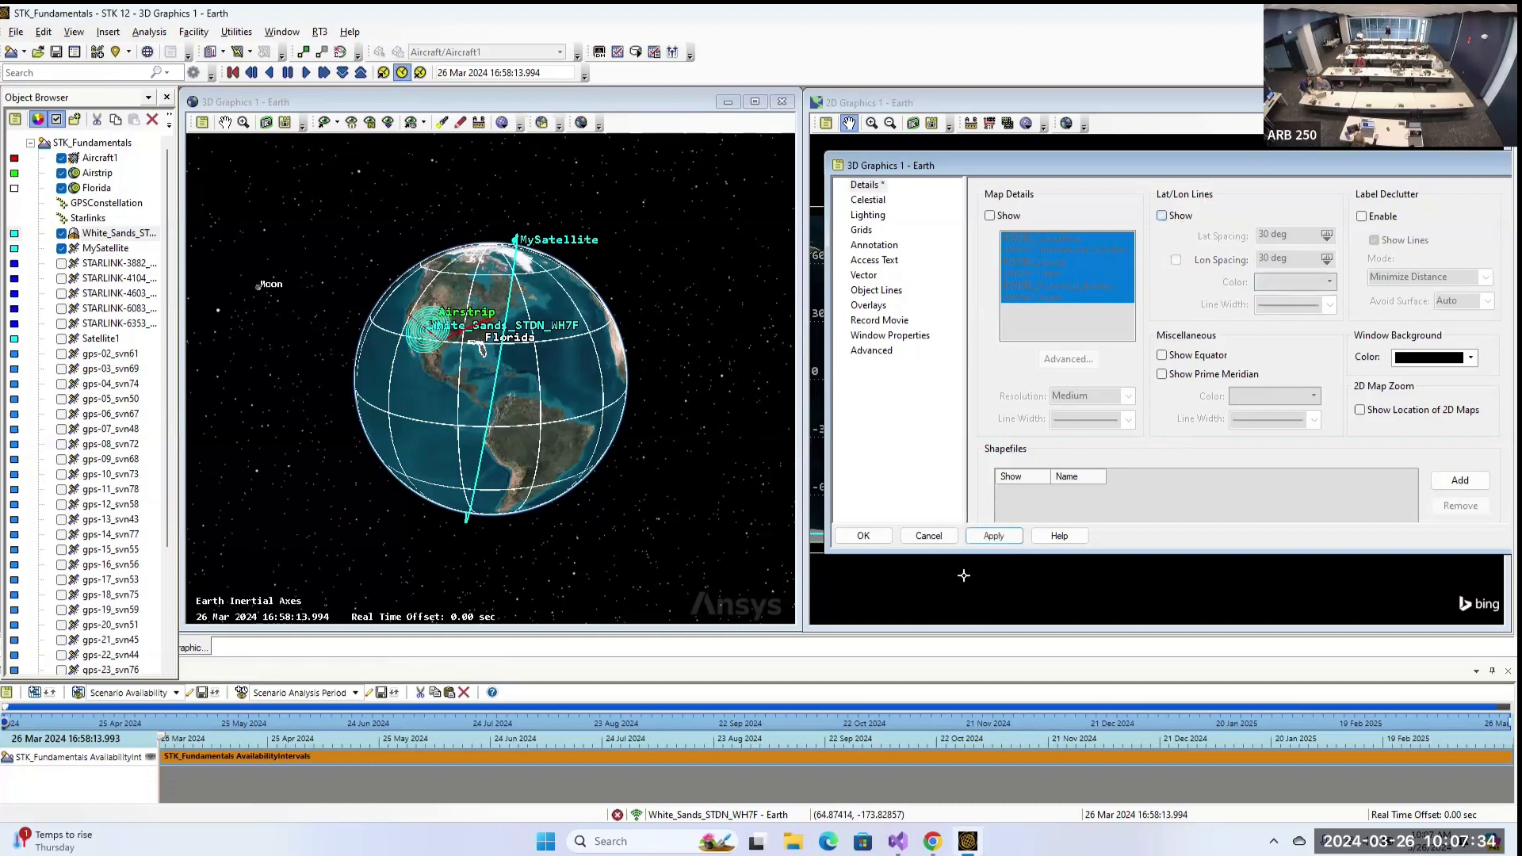
{"action": "left_click", "coordinate": [995, 537]}
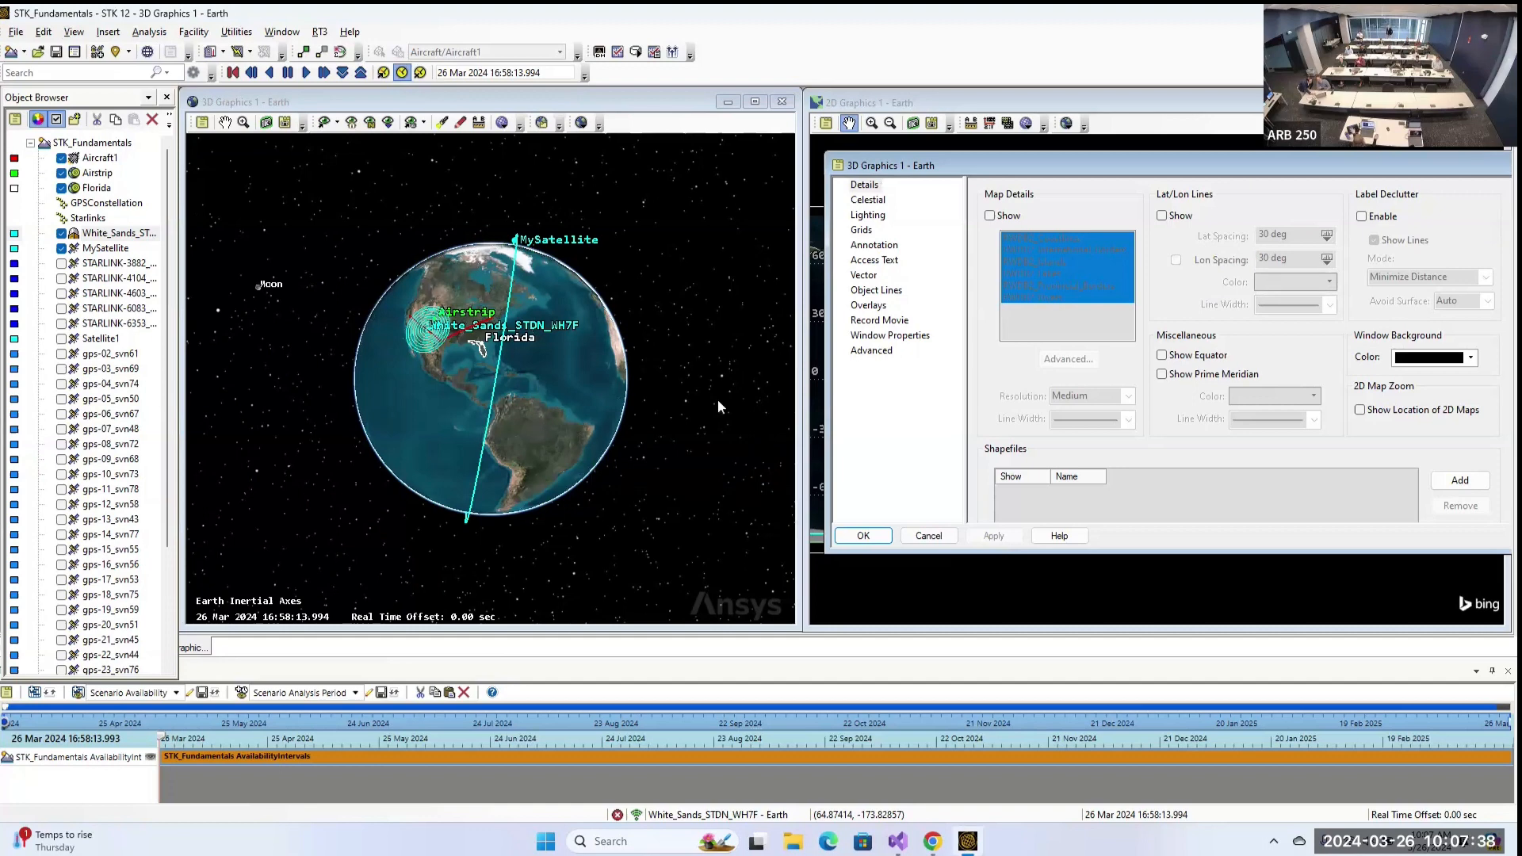
{"action": "left_click", "coordinate": [1470, 357]}
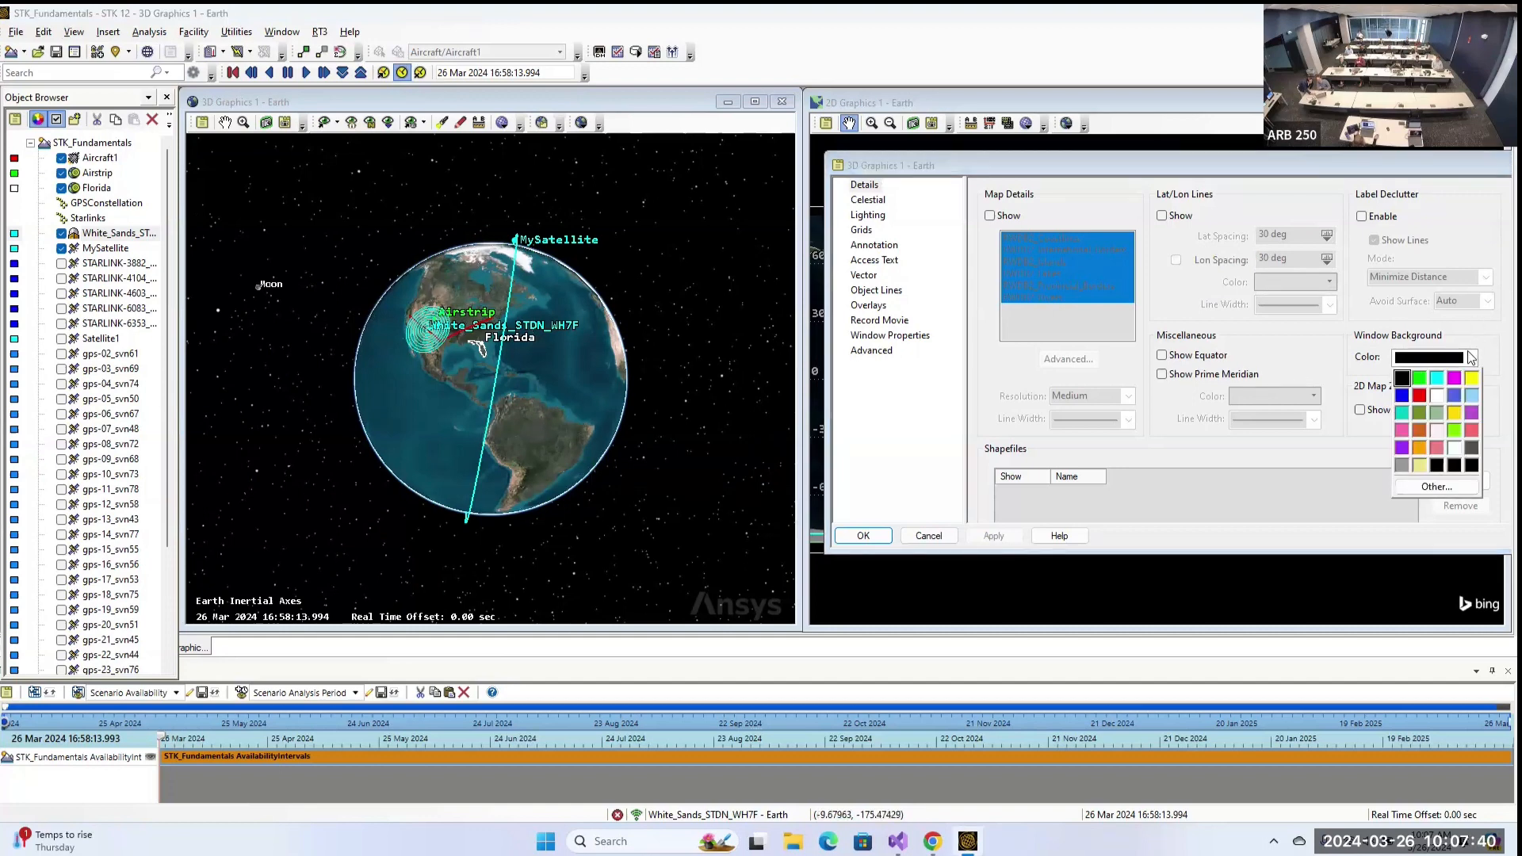
{"action": "left_click", "coordinate": [1470, 358]}
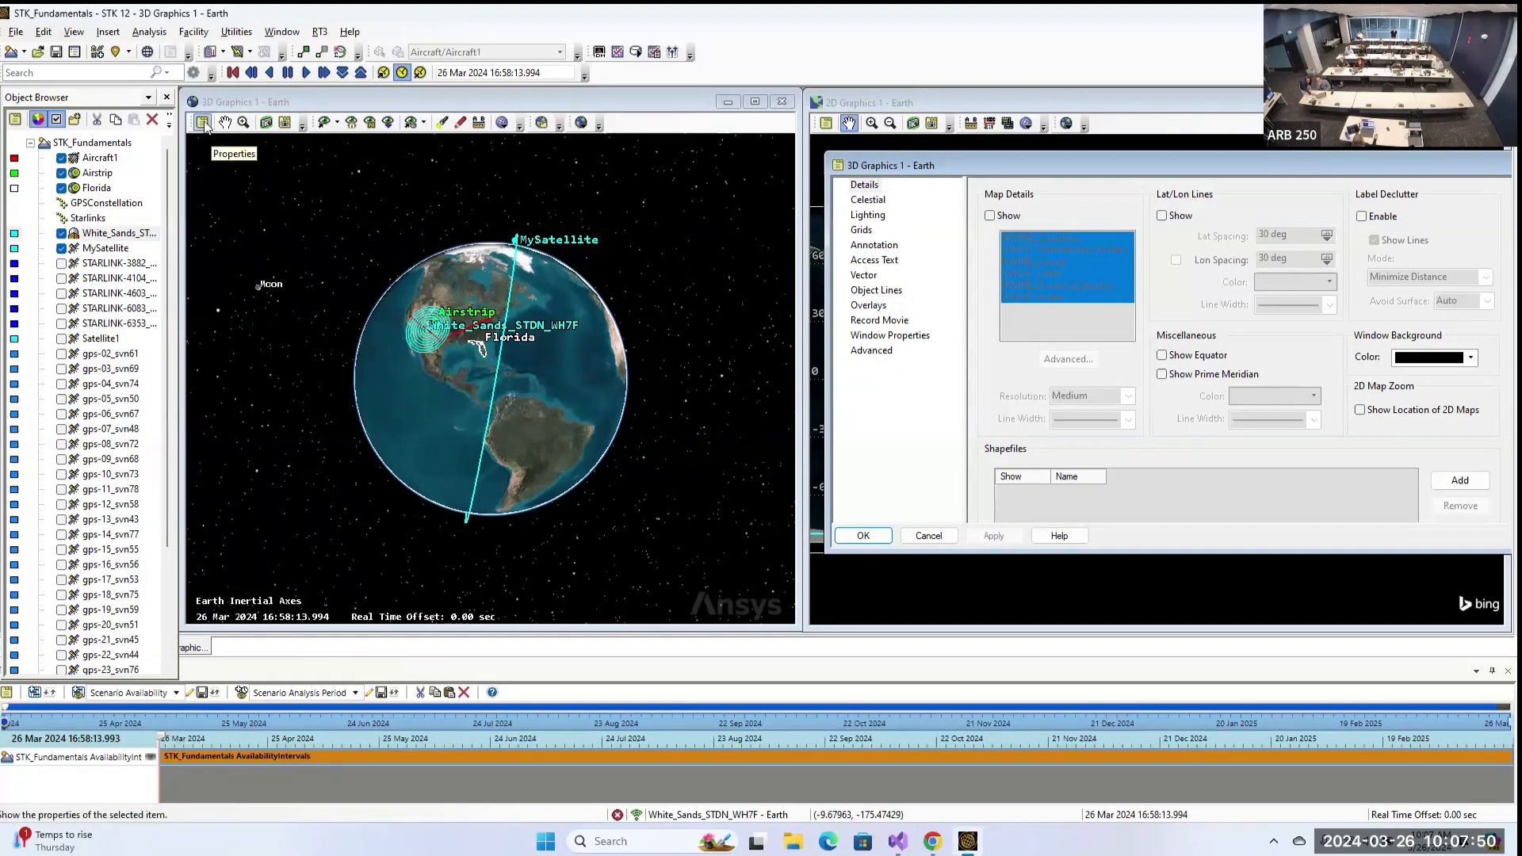
{"action": "left_click_drag", "start_coordinate": [1010, 166], "coordinate": [890, 160]}
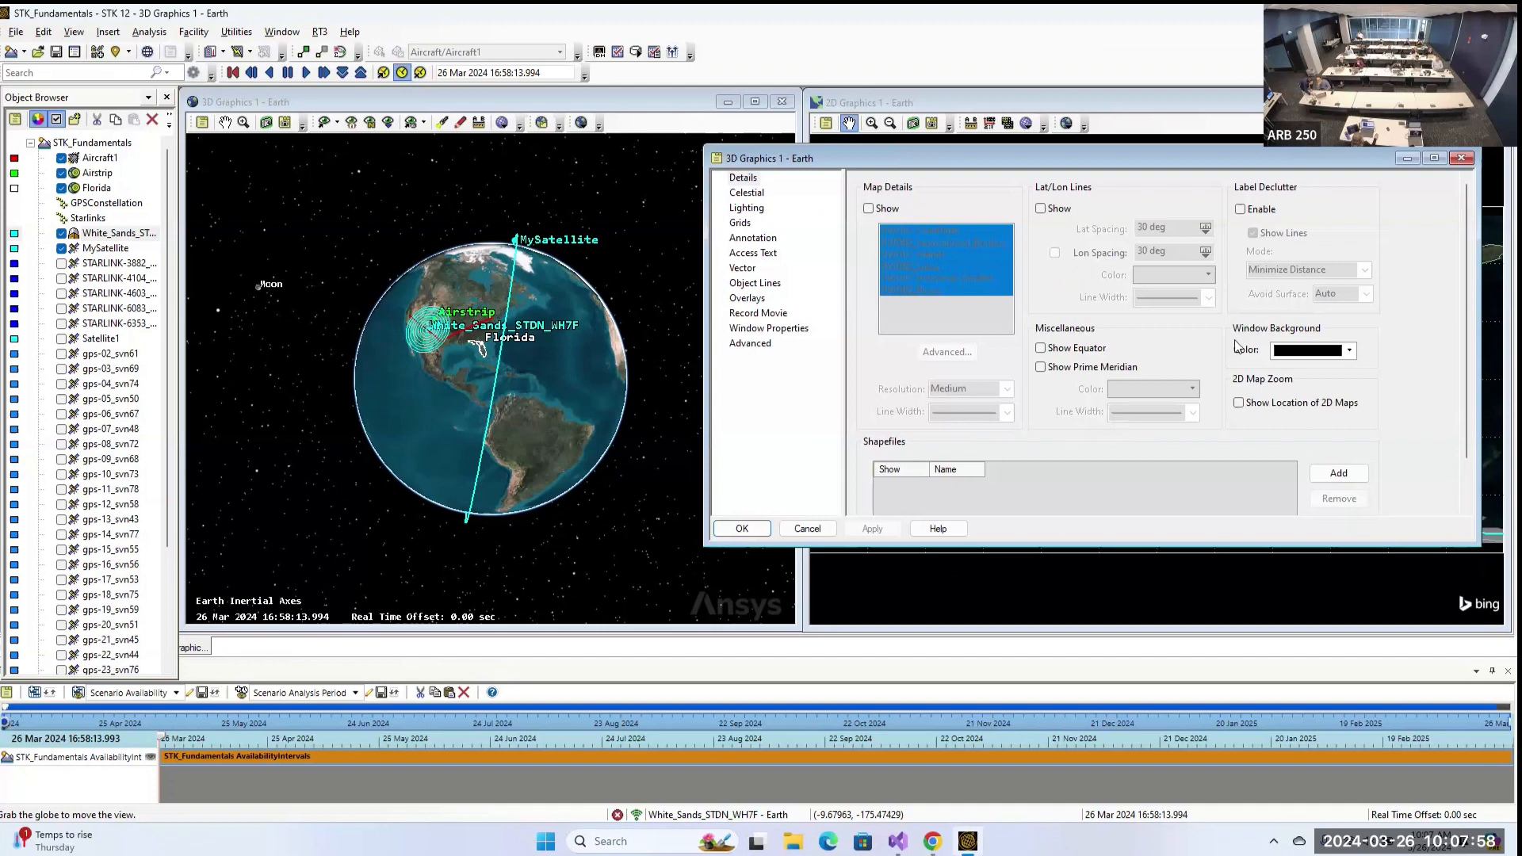
{"action": "left_click", "coordinate": [1350, 351]}
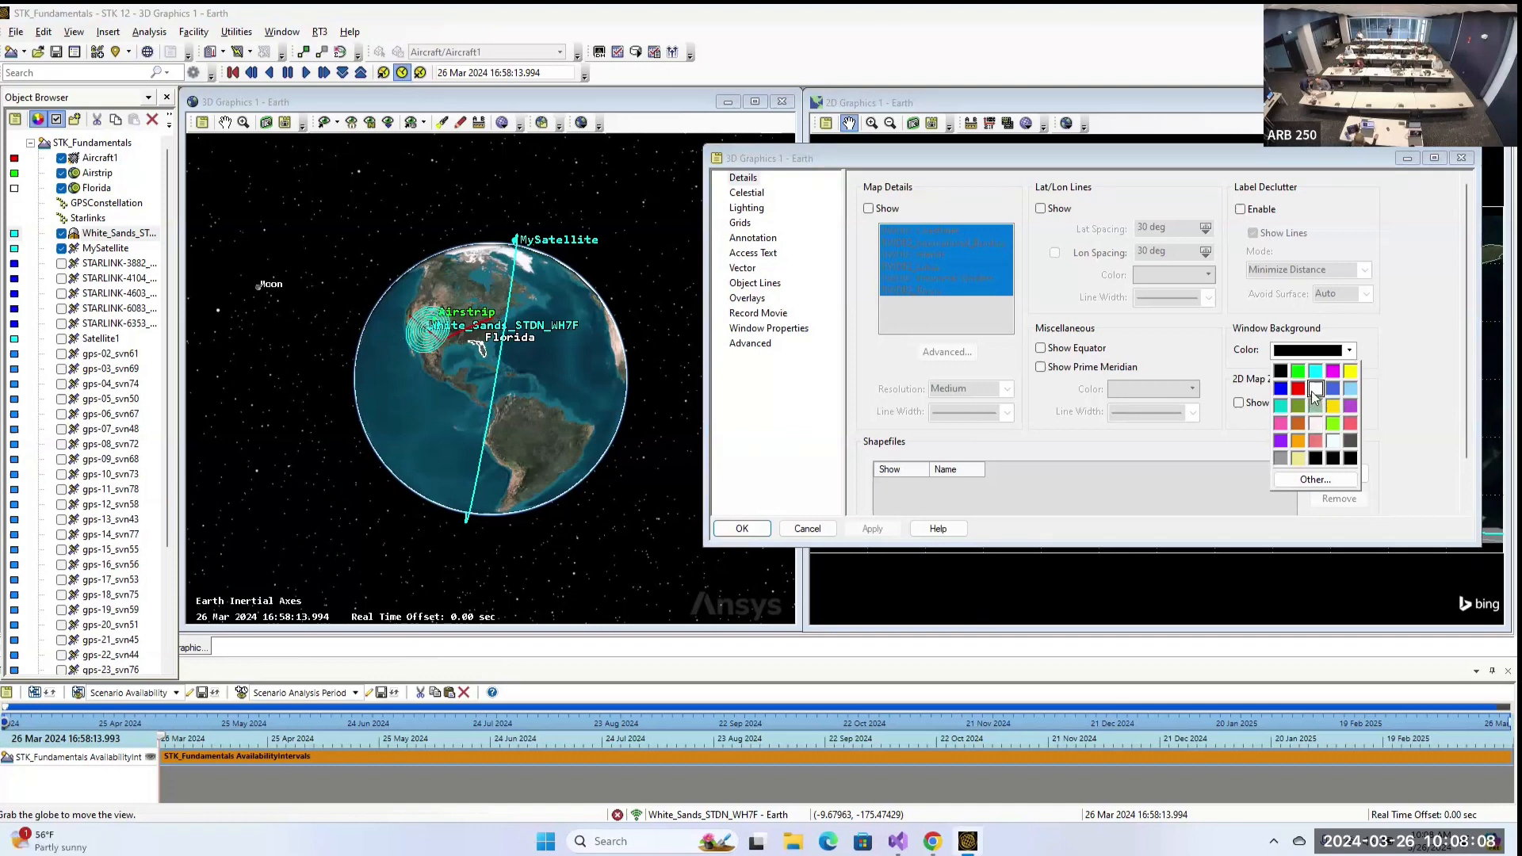
Display all GPS satellites from gps-02_svn61 to gps-32_svn70 in the 3D view.
{"action": "scroll", "coordinate": [379, 396], "scroll_direction": "down", "scroll_amount": 5}
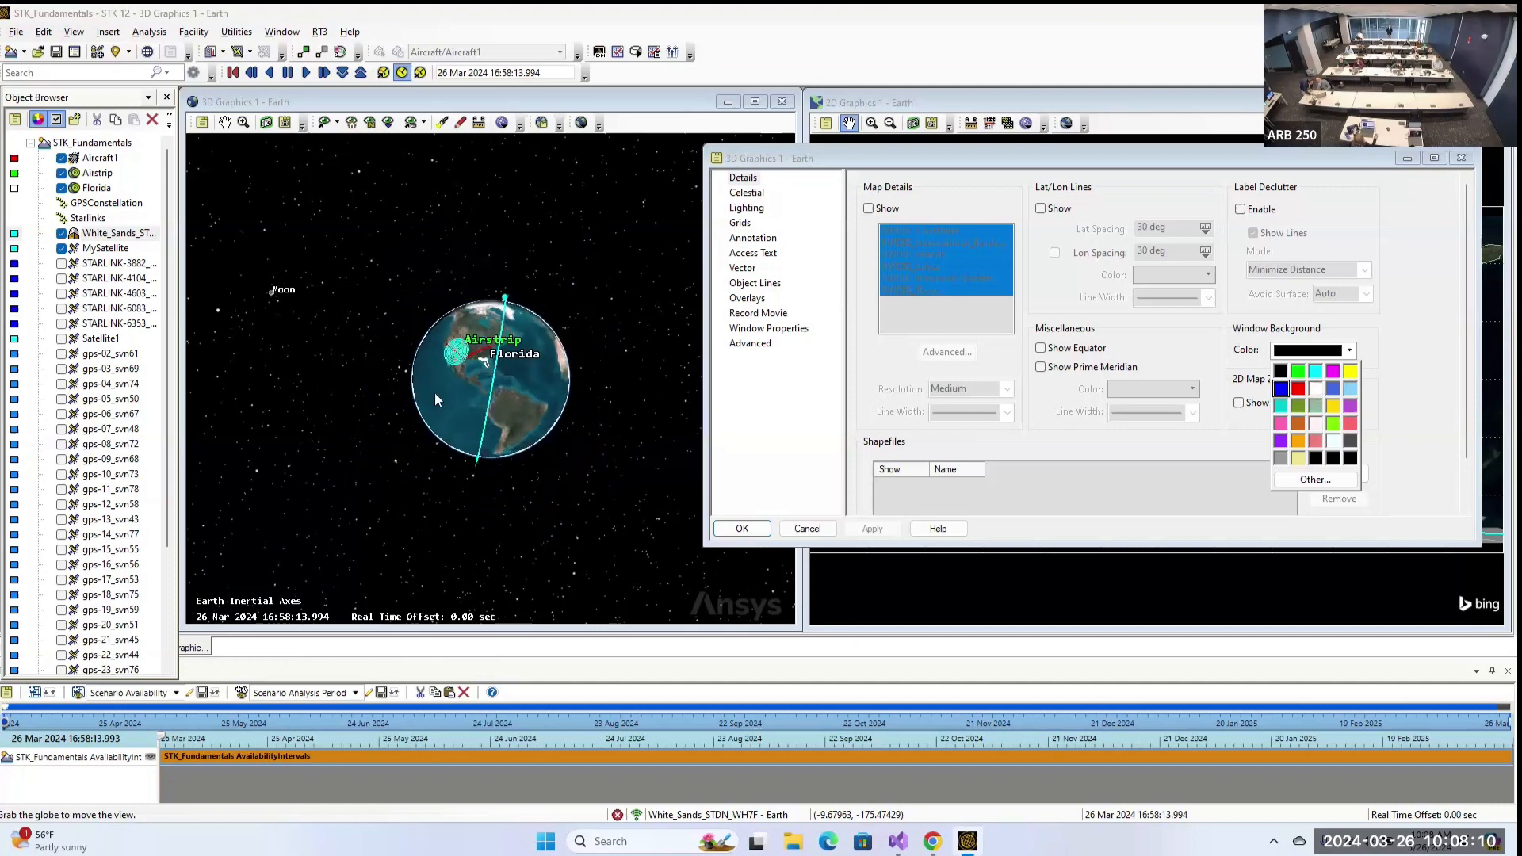
{"action": "left_click", "coordinate": [110, 358]}
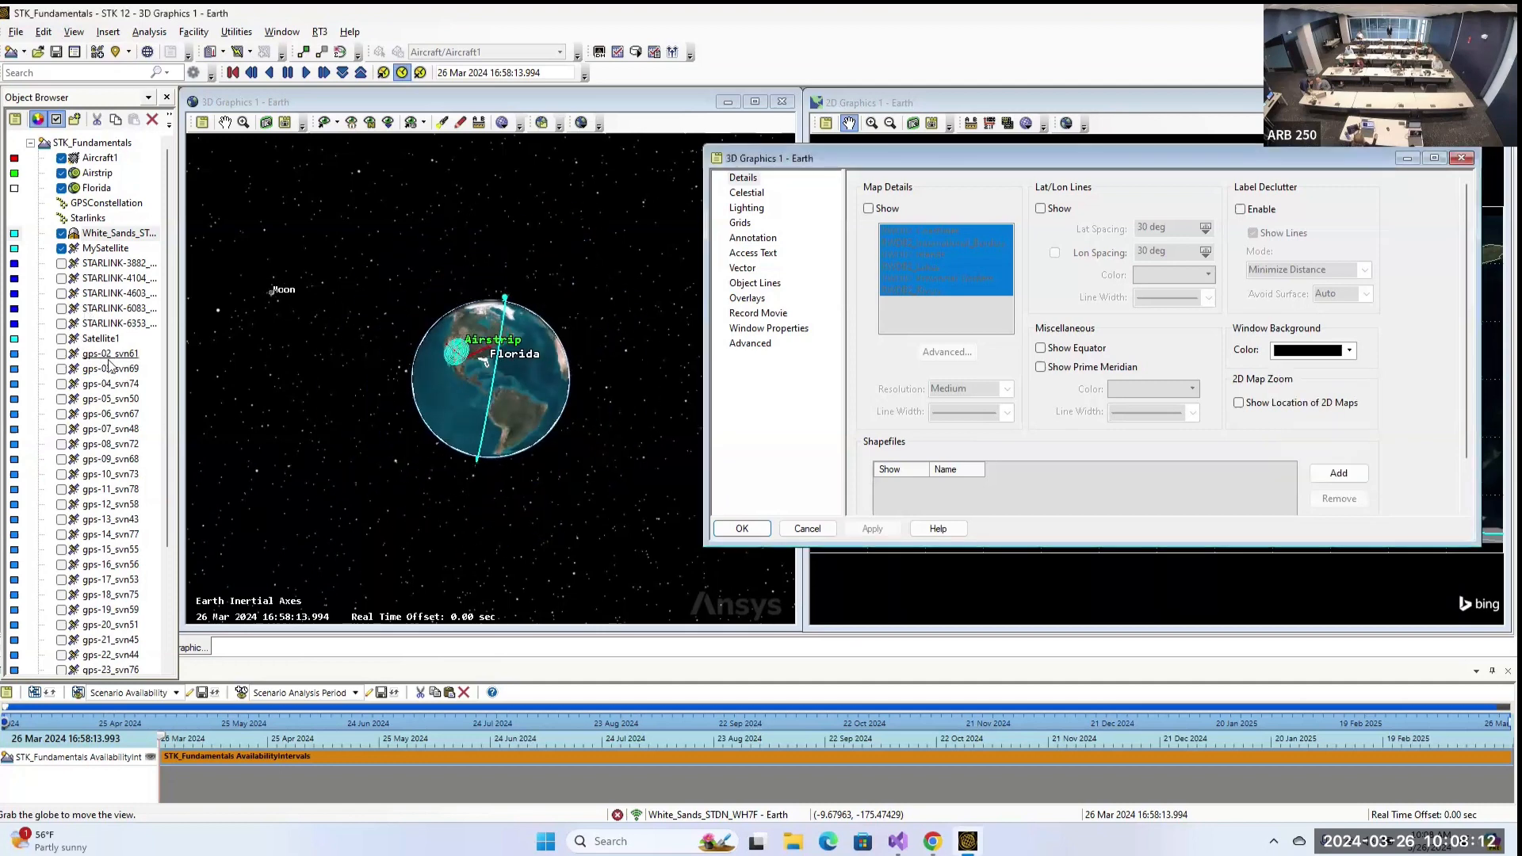
{"action": "scroll", "coordinate": [109, 363], "scroll_direction": "down", "scroll_amount": 3}
{"action": "left_click", "coordinate": [111, 655], "text": "shift"}
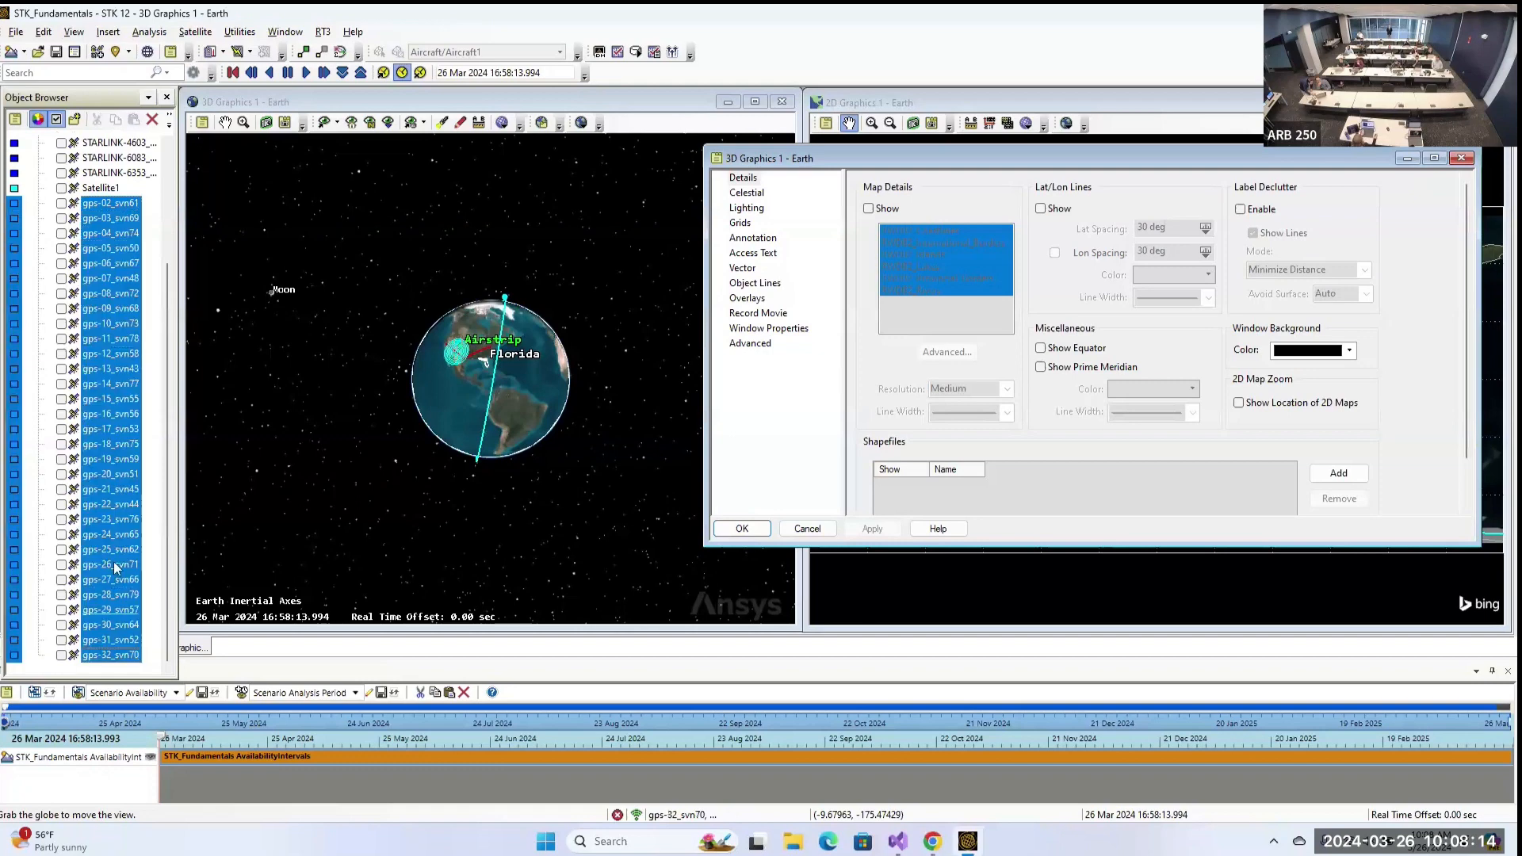
{"action": "left_click", "coordinate": [61, 203]}
{"action": "scroll", "coordinate": [517, 365], "scroll_direction": "down", "scroll_amount": 3}
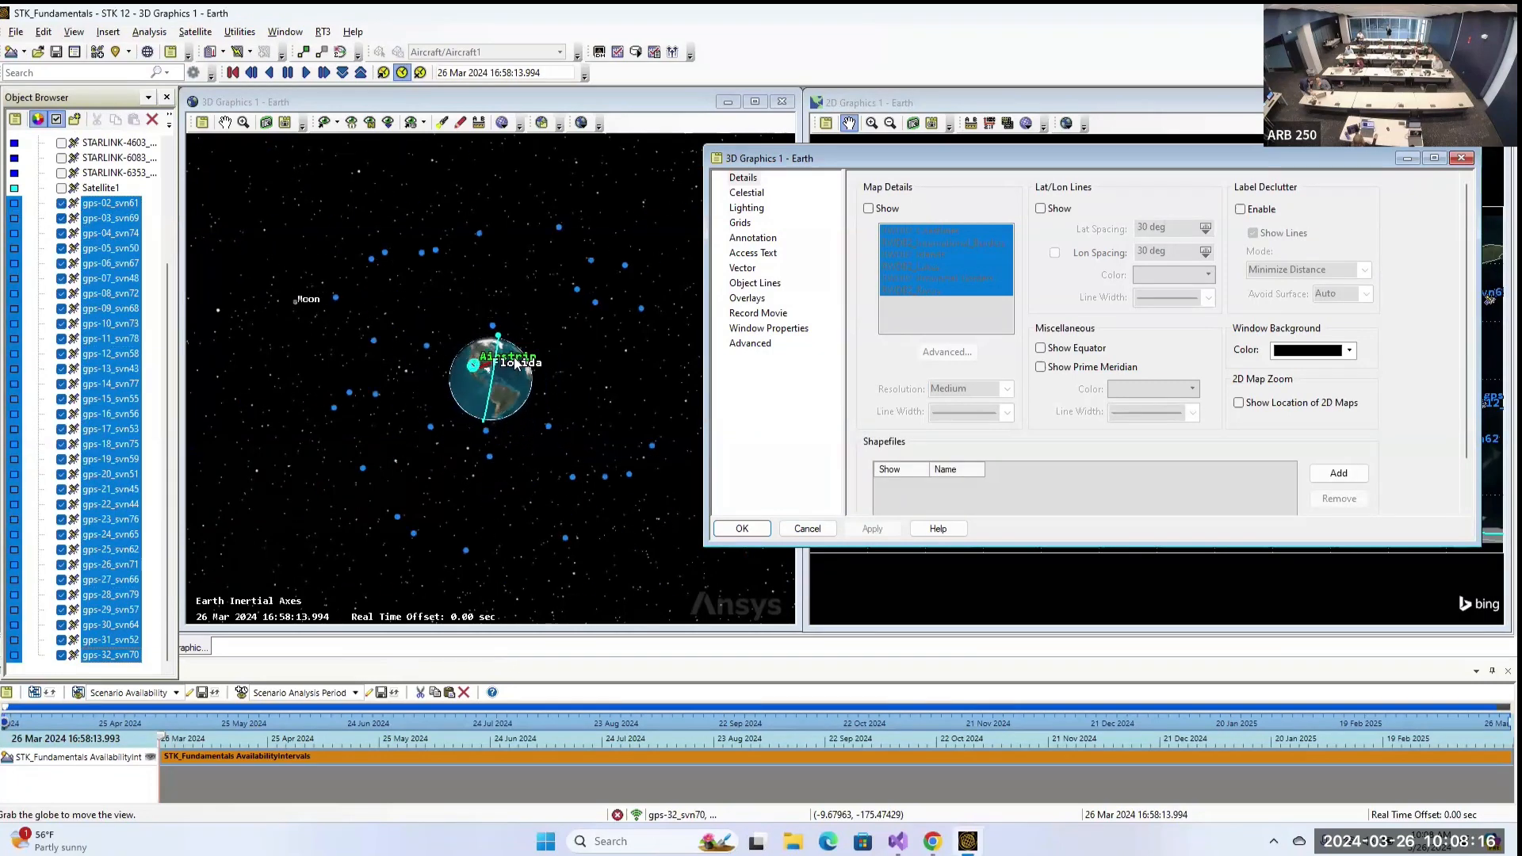
{"action": "scroll", "coordinate": [517, 365], "scroll_direction": "up", "scroll_amount": 1}
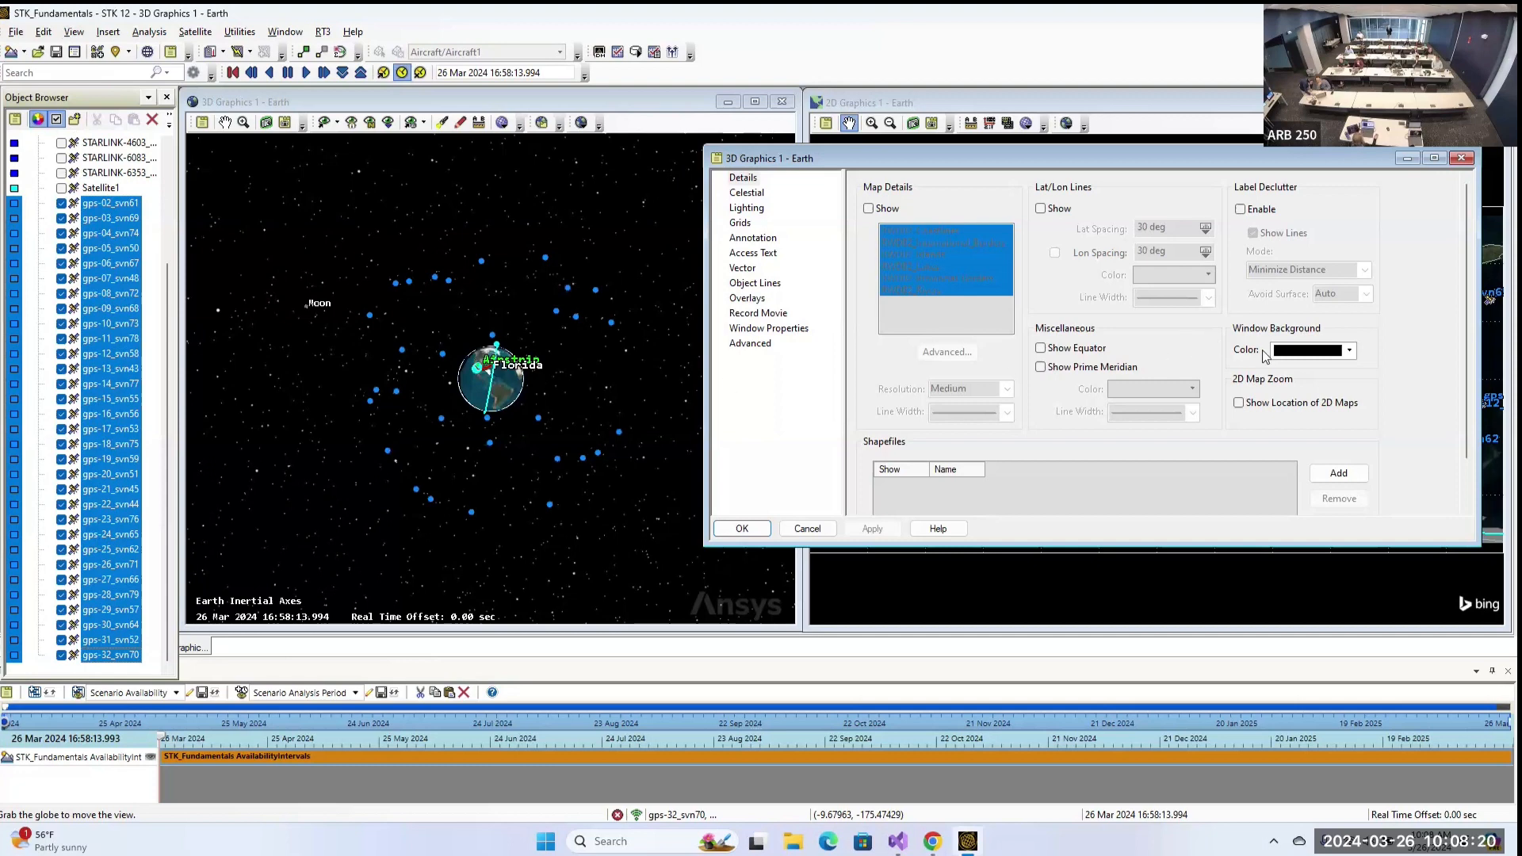
Set the 3D window background color to white and apply it.
{"action": "left_click", "coordinate": [1312, 351]}
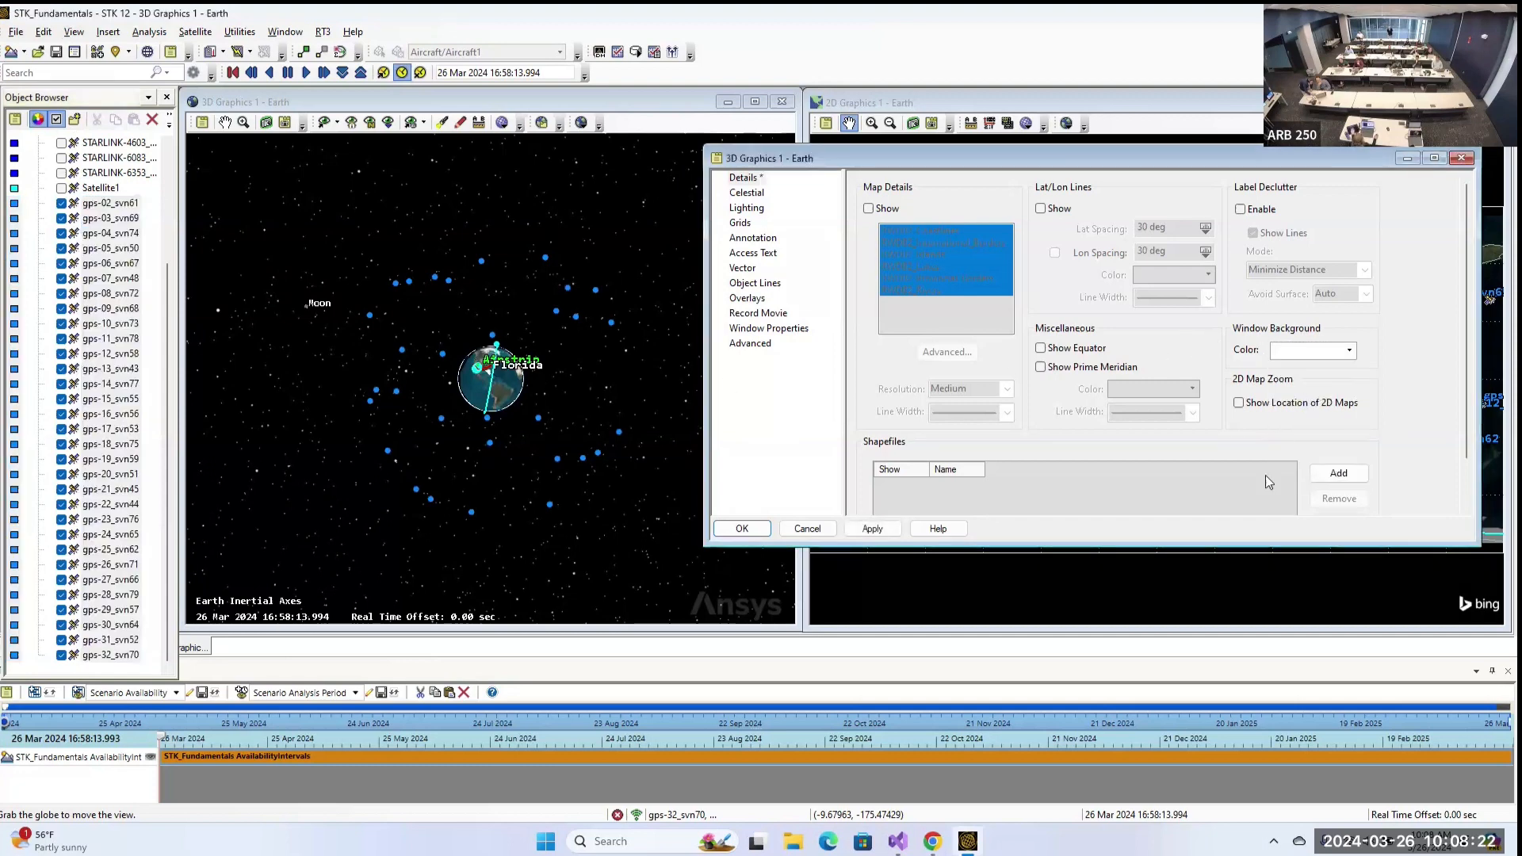
{"action": "left_click", "coordinate": [871, 528]}
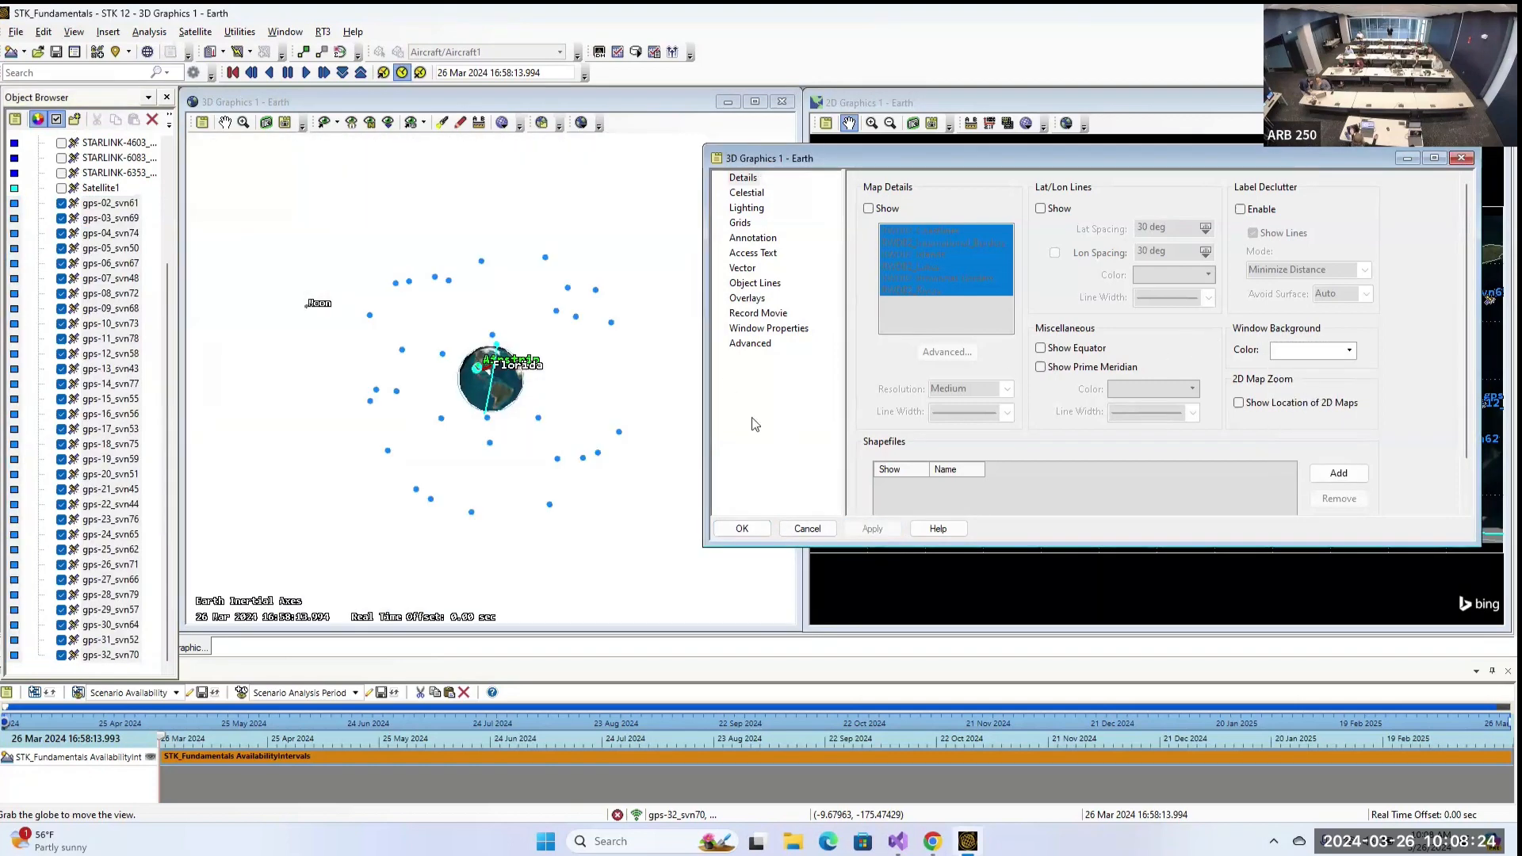
{"action": "left_click_drag", "start_coordinate": [554, 339], "coordinate": [507, 319]}
Show the Earth Sun Vector in the 3D view, deselect it again, and check the available planes.
{"action": "left_click_drag", "start_coordinate": [905, 157], "coordinate": [906, 198]}
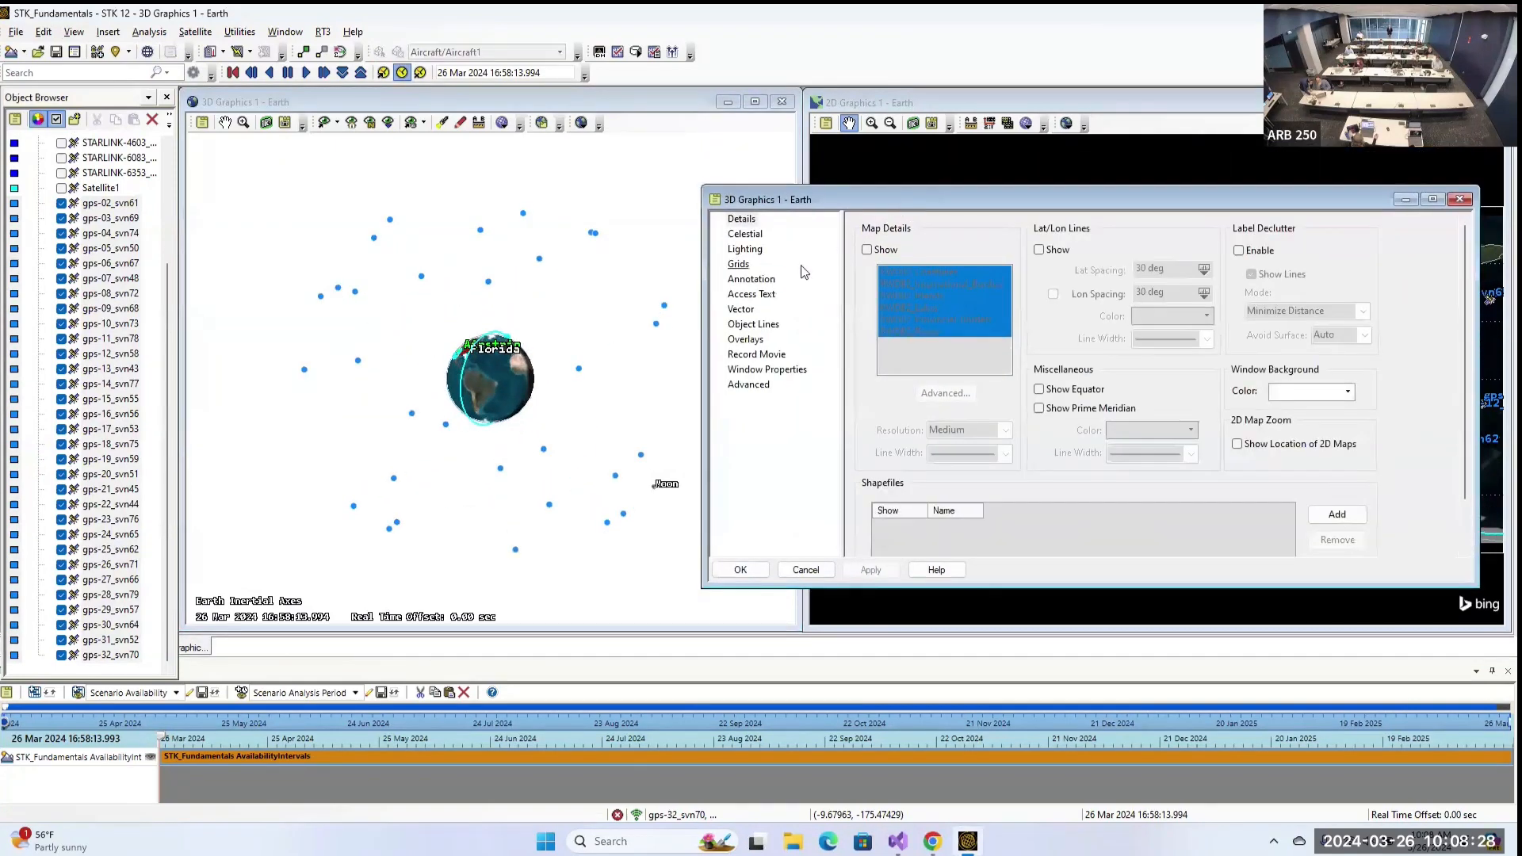
{"action": "left_click", "coordinate": [741, 309]}
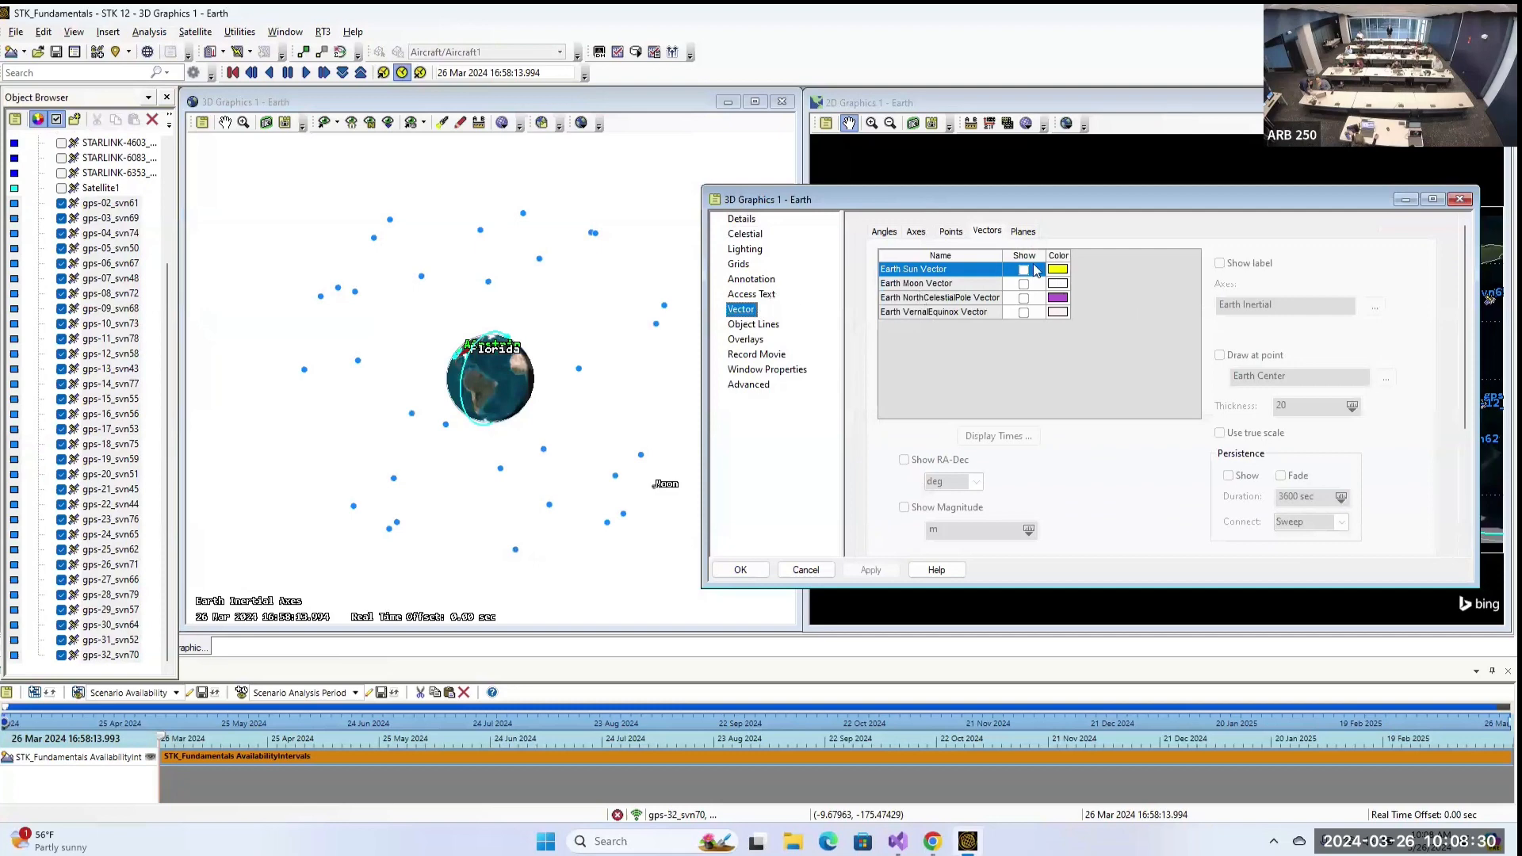
{"action": "left_click", "coordinate": [1023, 269]}
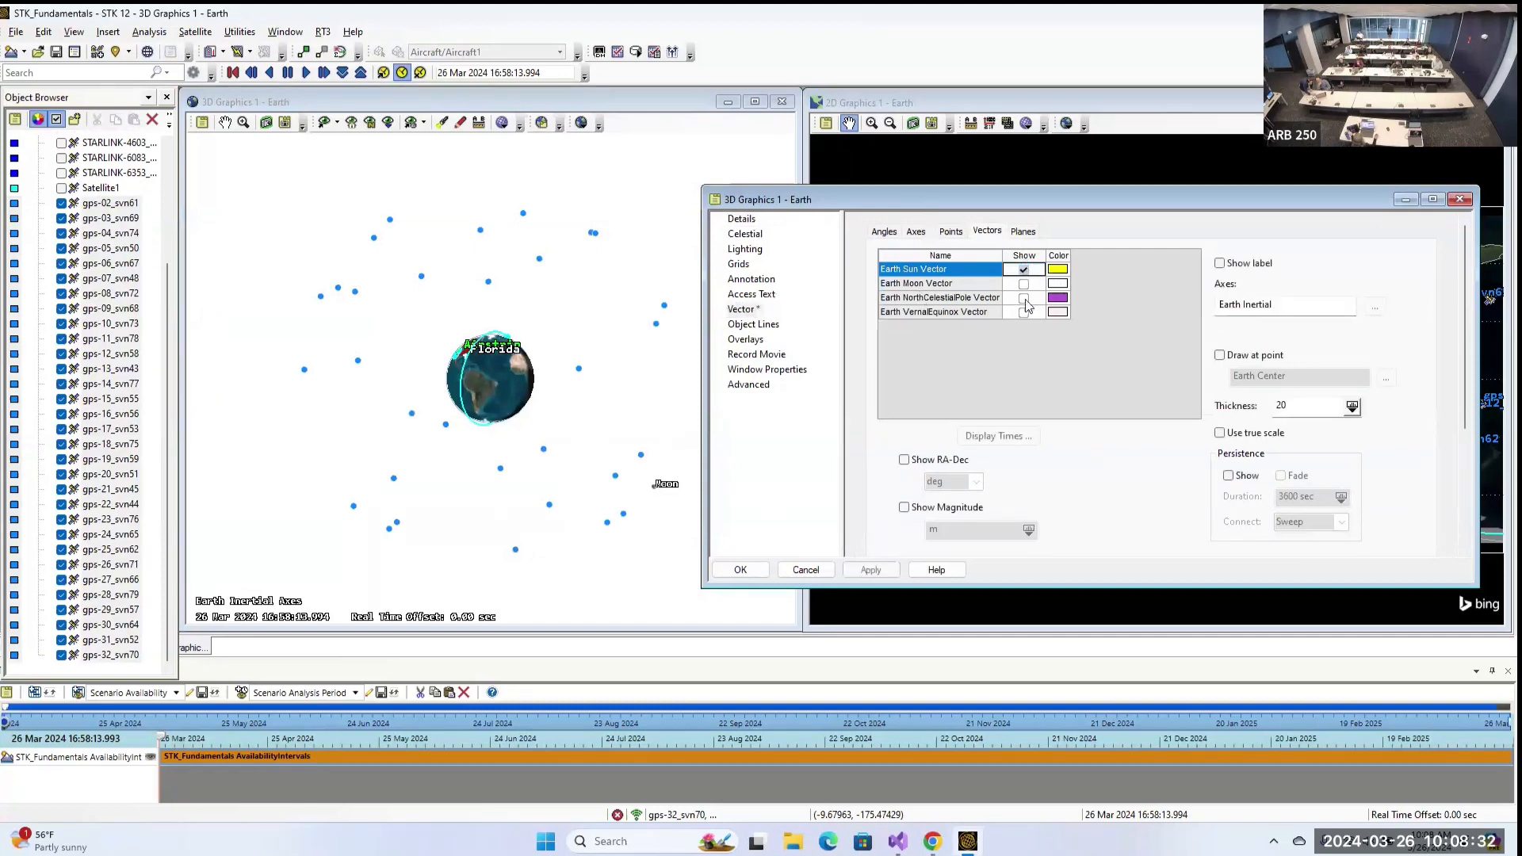
{"action": "left_click", "coordinate": [869, 570]}
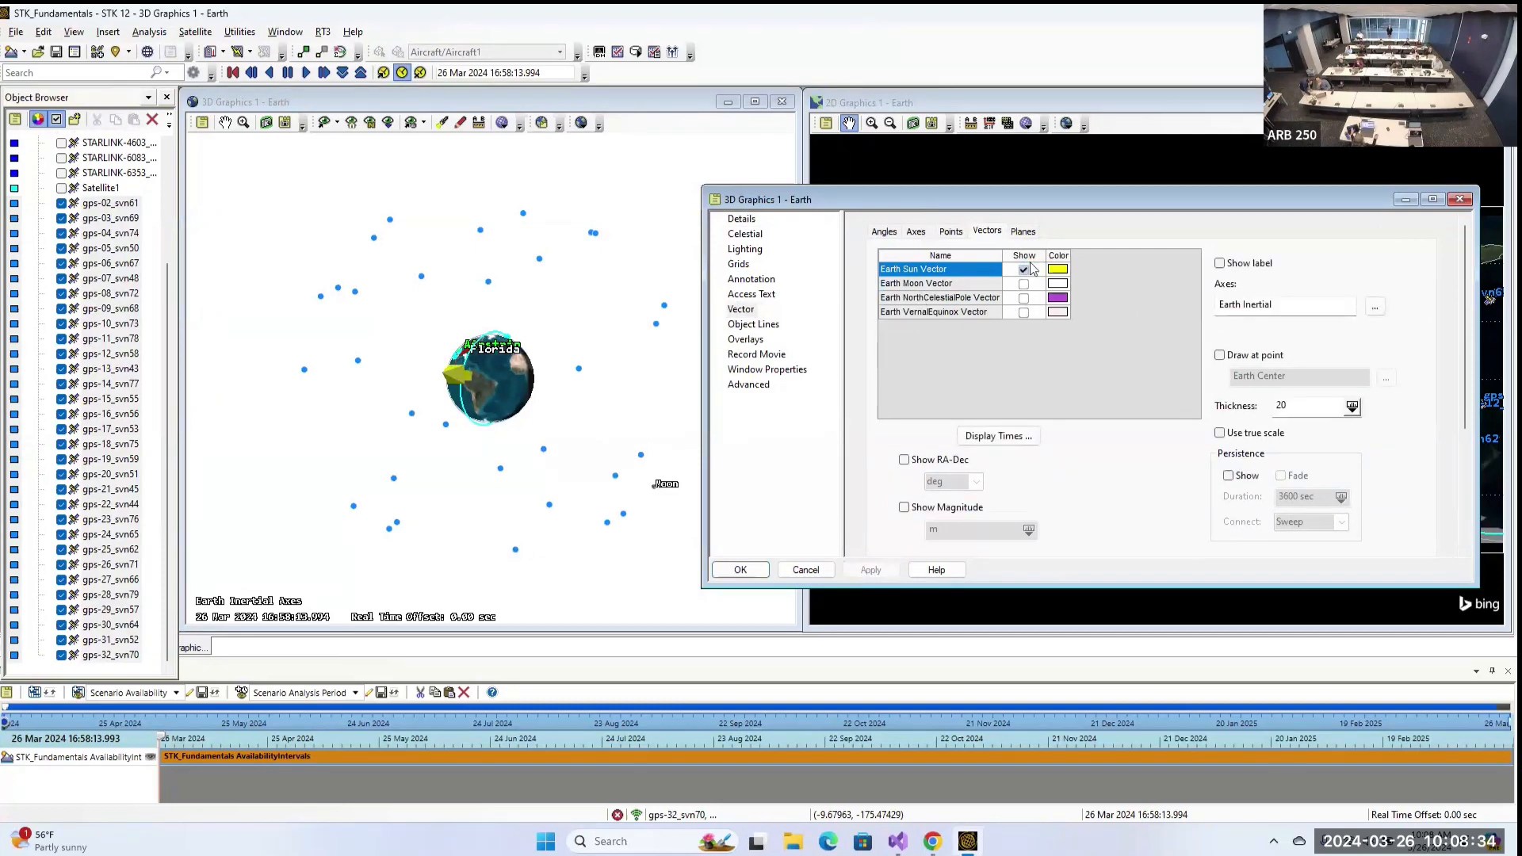
{"action": "left_click", "coordinate": [1024, 269]}
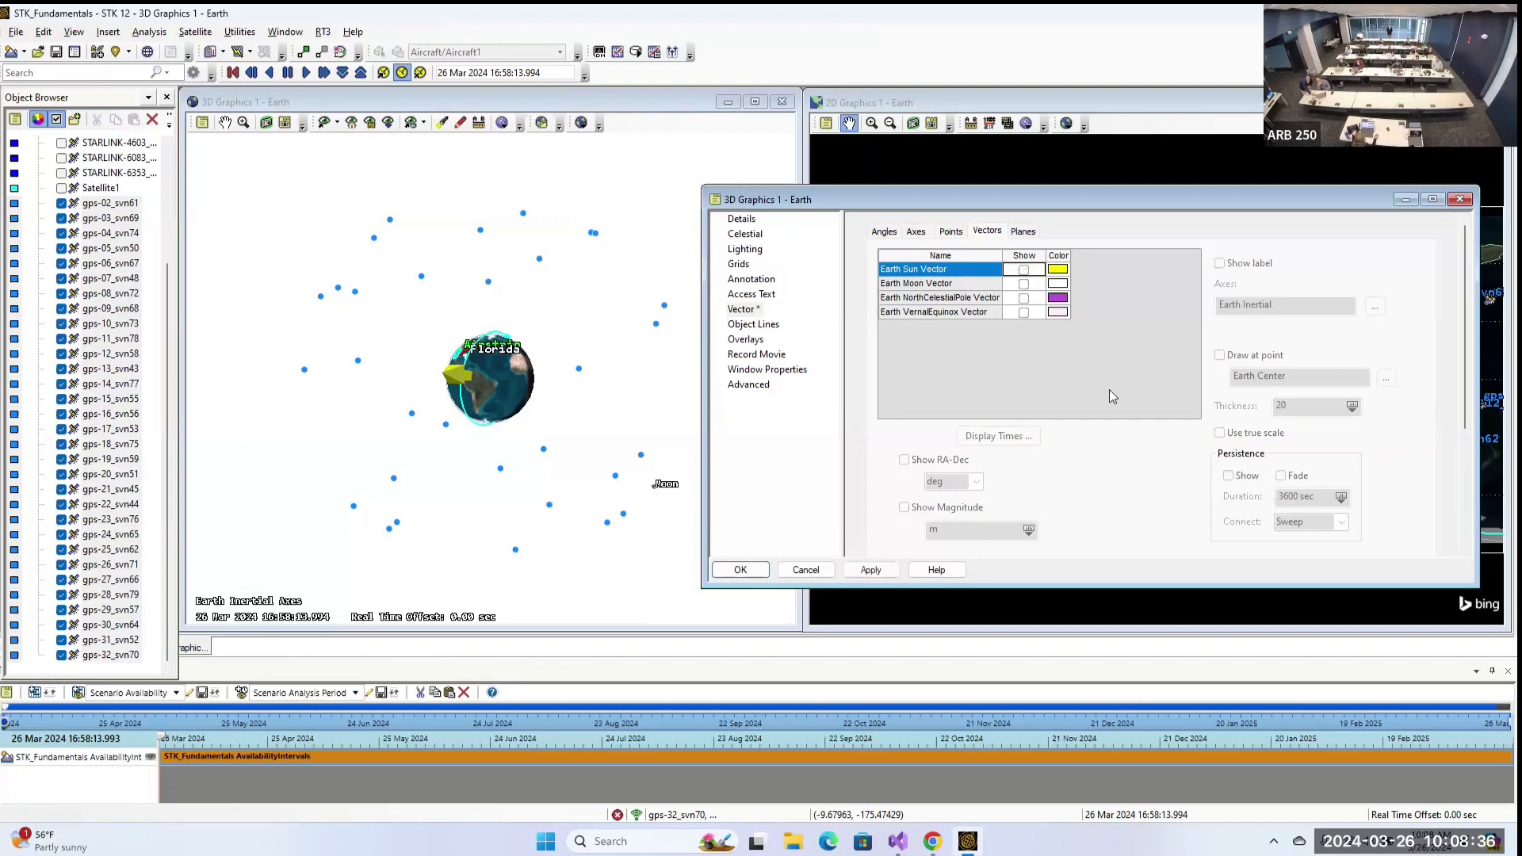
{"action": "scroll", "coordinate": [1051, 440], "scroll_direction": "down", "scroll_amount": 3}
{"action": "scroll", "coordinate": [1045, 426], "scroll_direction": "up", "scroll_amount": 3}
{"action": "left_click", "coordinate": [1023, 232]}
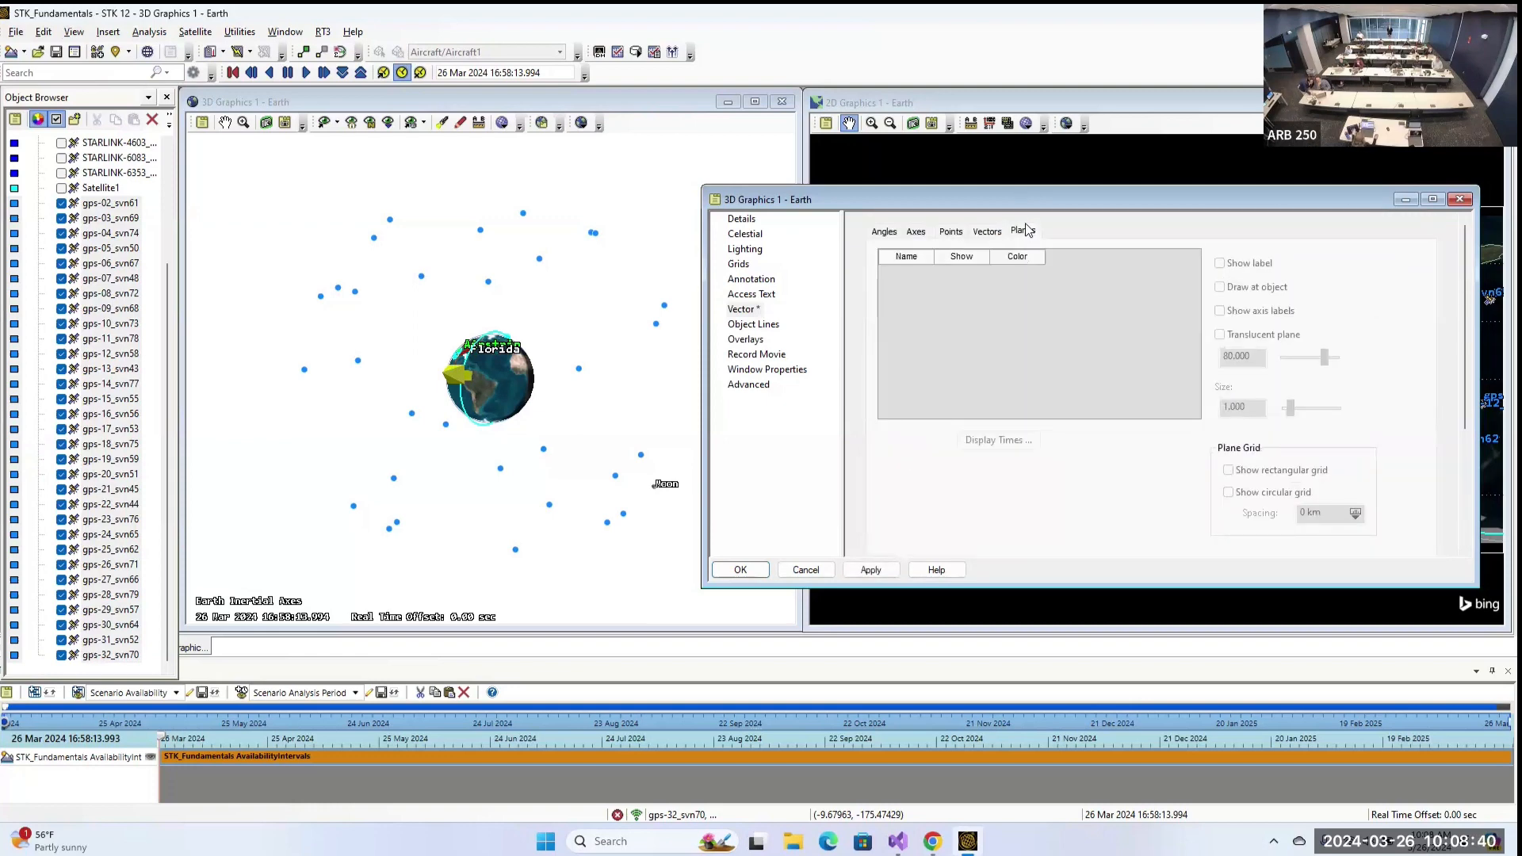
Show the space grid in ECI coordinates to examine it around the globe, and turn it off again.
{"action": "left_click", "coordinate": [751, 265]}
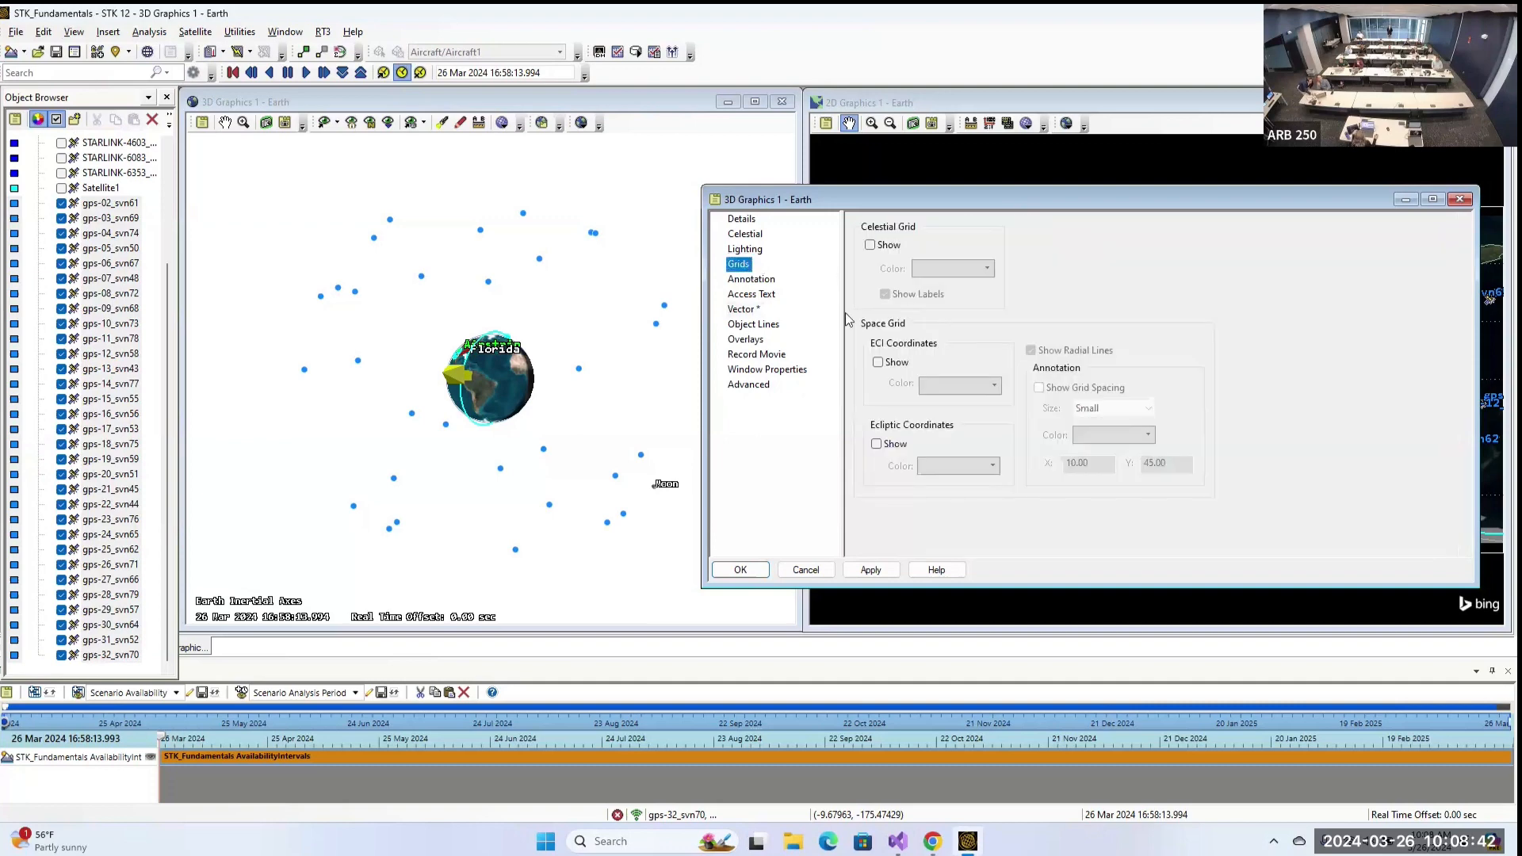
{"action": "left_click", "coordinate": [892, 363]}
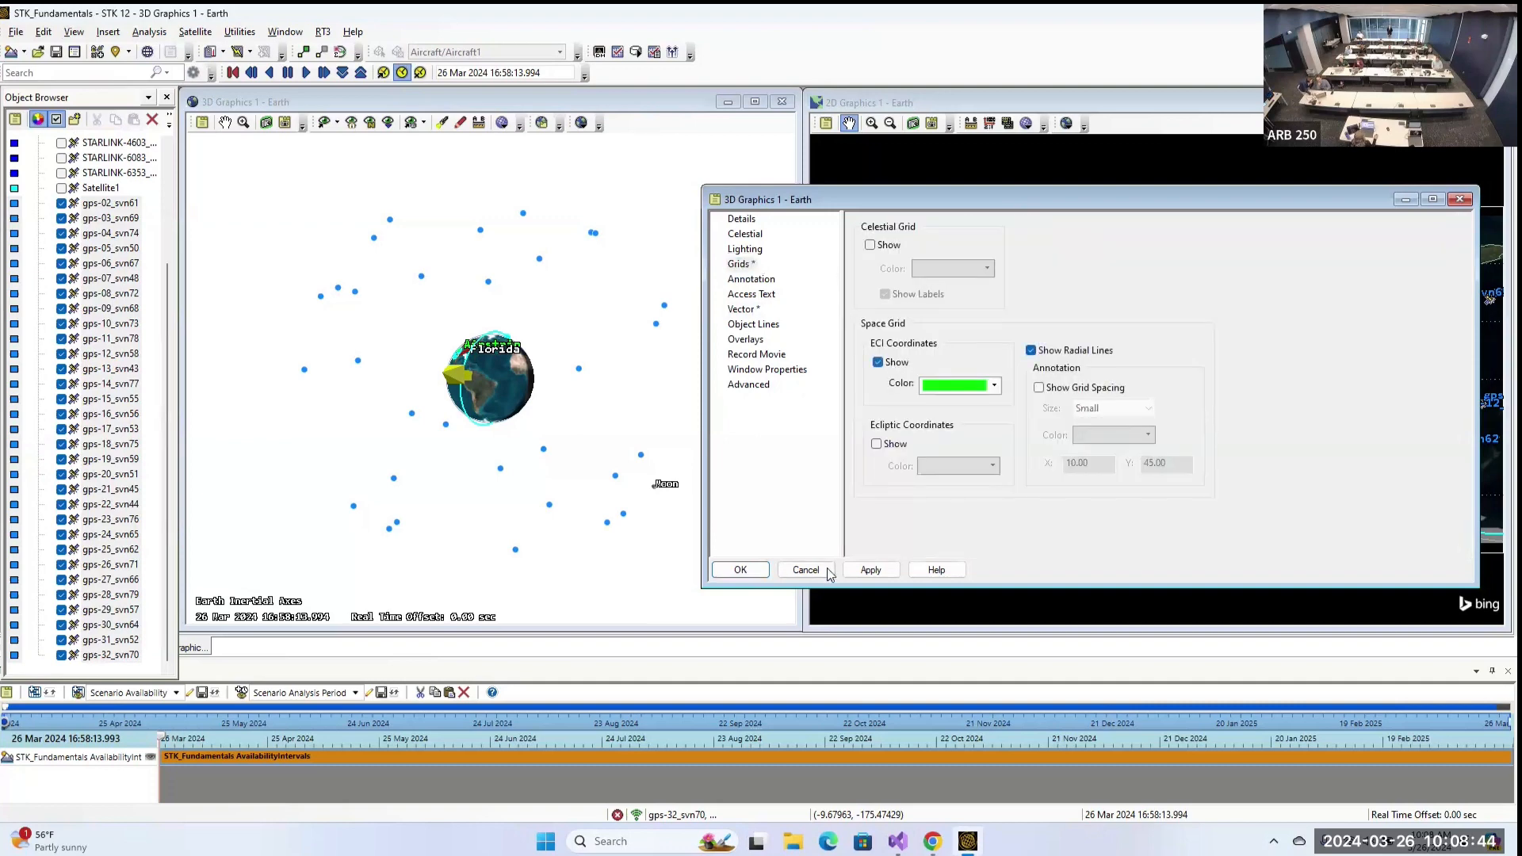
{"action": "left_click", "coordinate": [870, 570]}
{"action": "left_click_drag", "start_coordinate": [502, 238], "coordinate": [500, 269]}
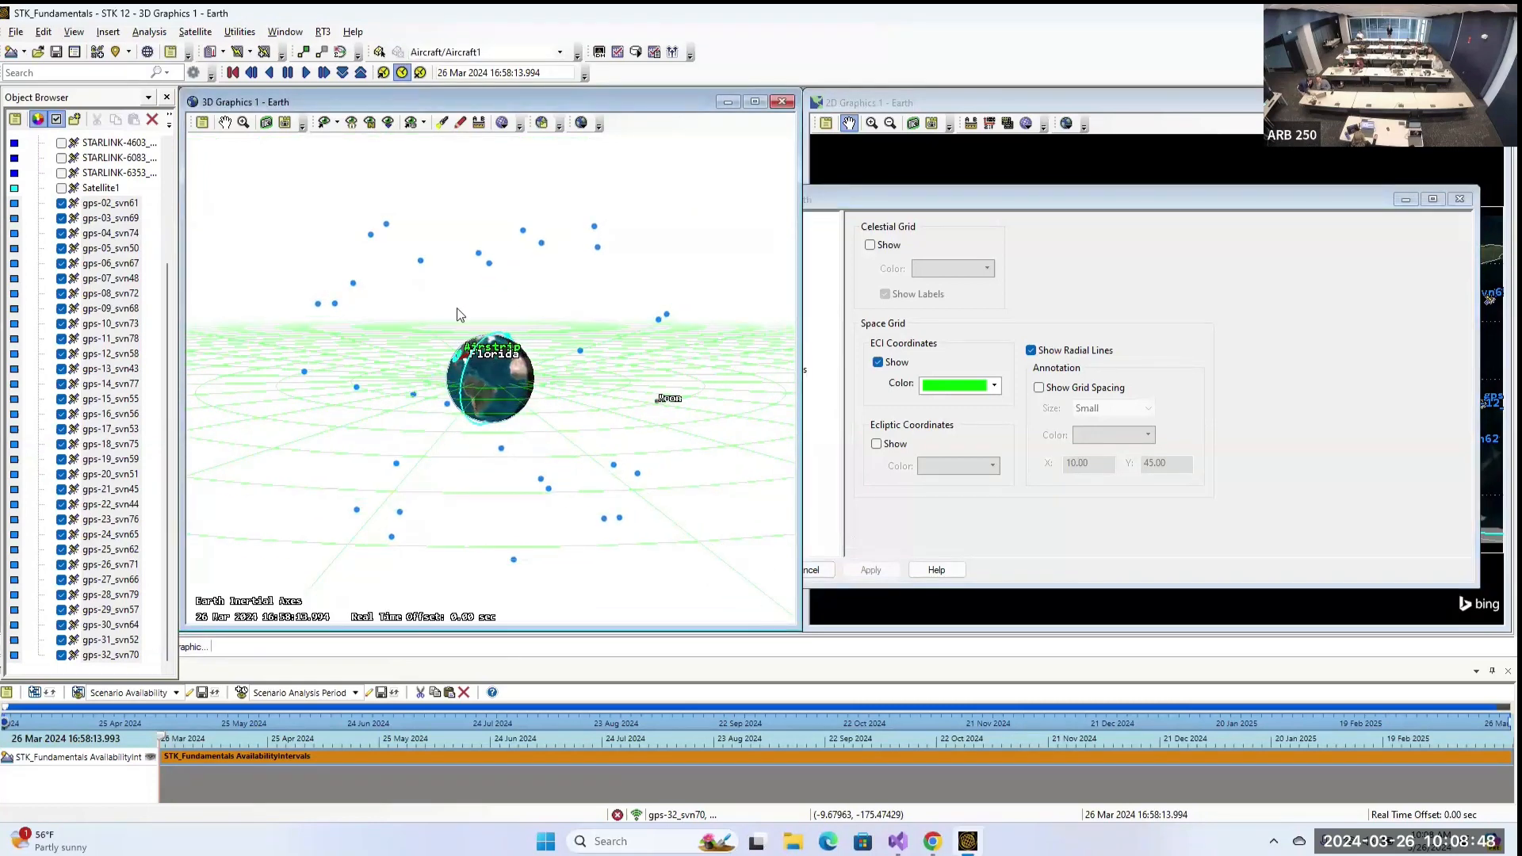
{"action": "scroll", "coordinate": [468, 295], "scroll_direction": "up", "scroll_amount": 5}
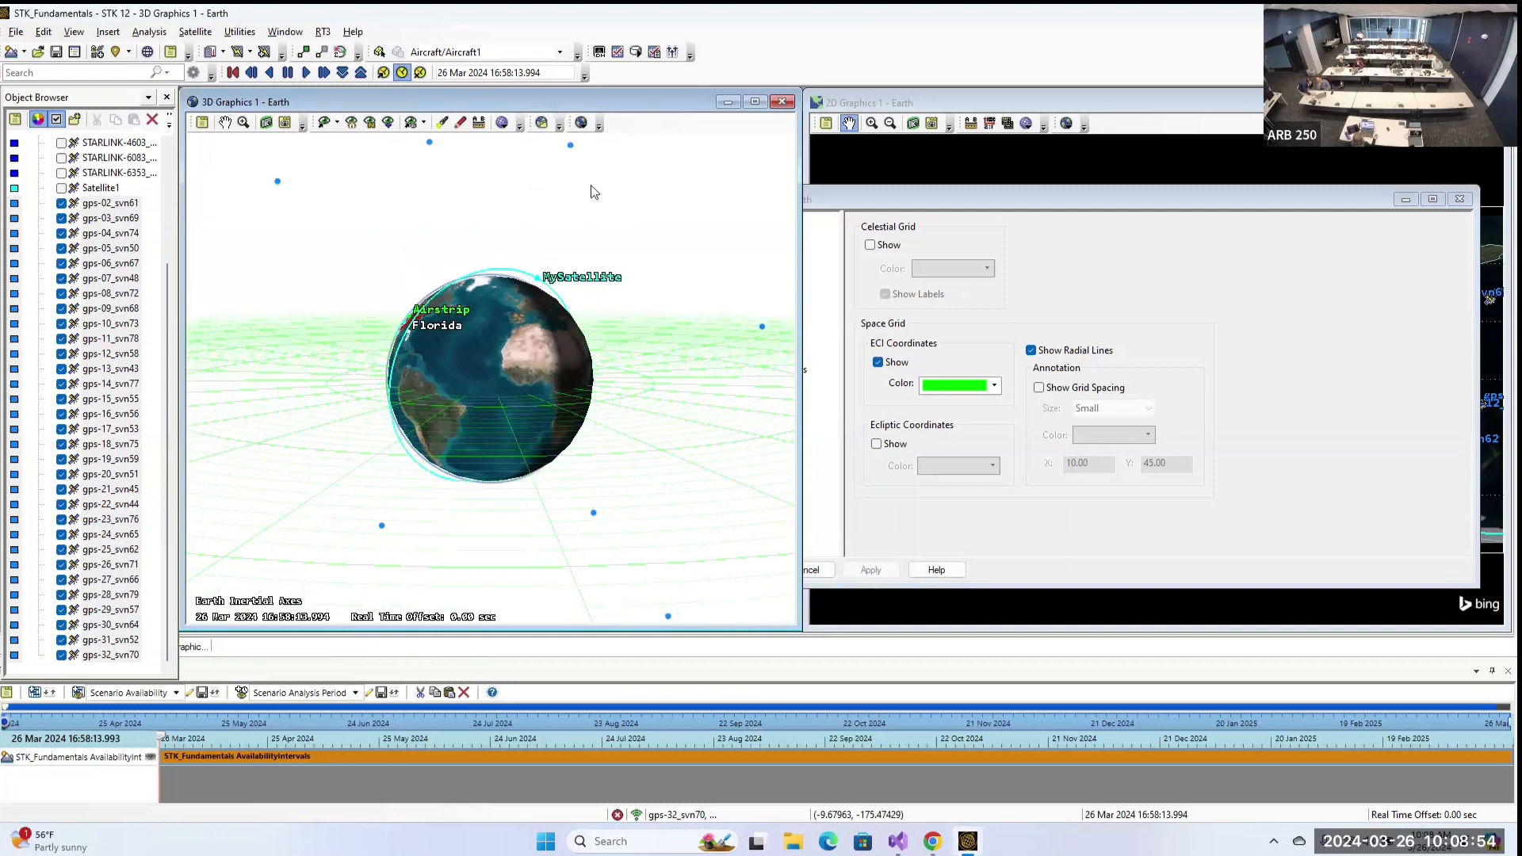
{"action": "left_click_drag", "start_coordinate": [669, 307], "coordinate": [699, 289]}
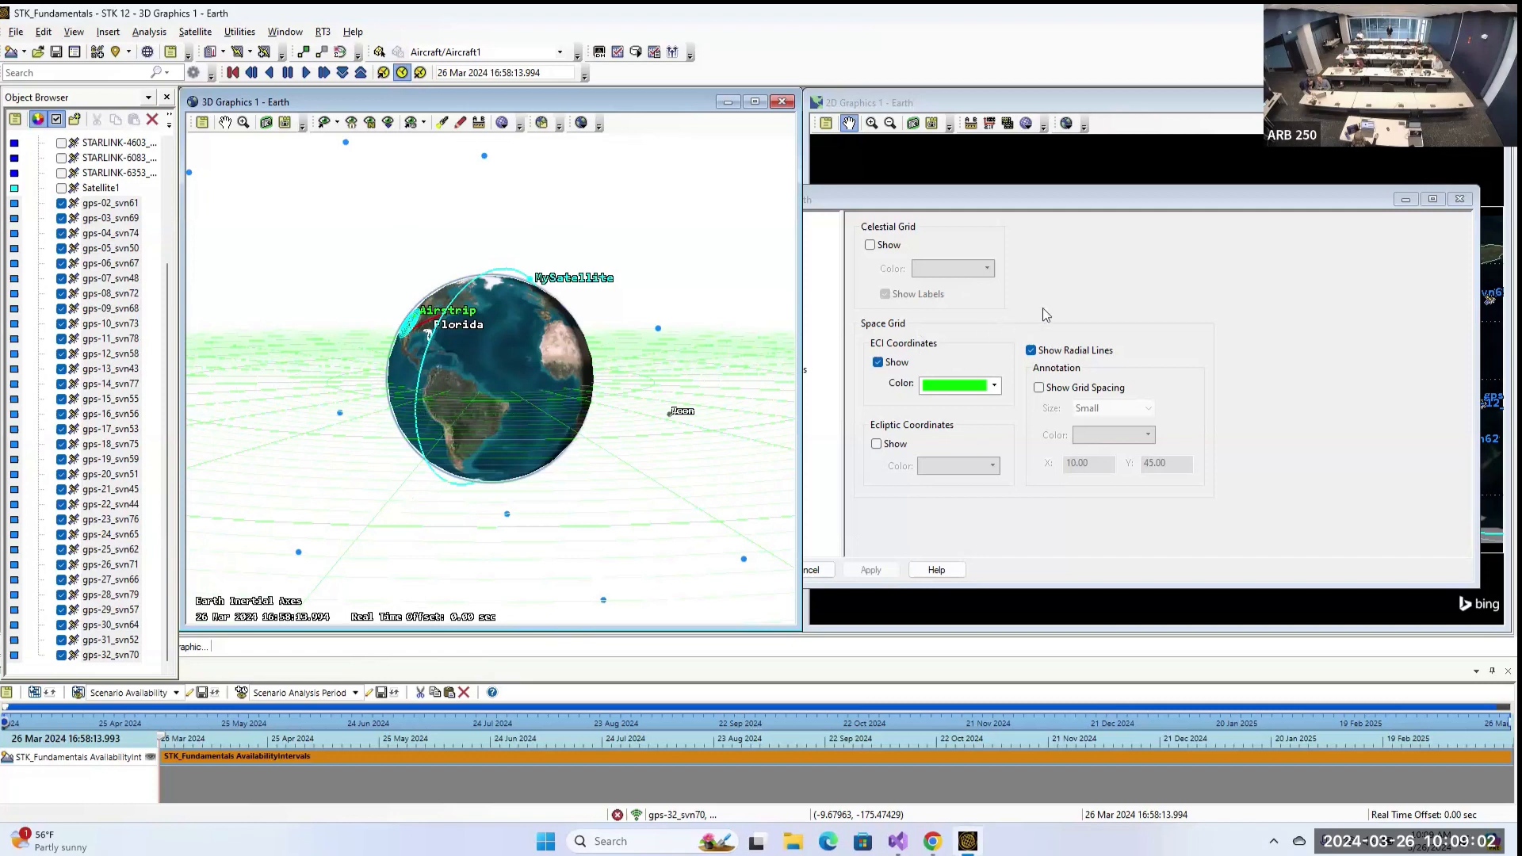
{"action": "left_click", "coordinate": [877, 363]}
{"action": "left_click", "coordinate": [870, 569]}
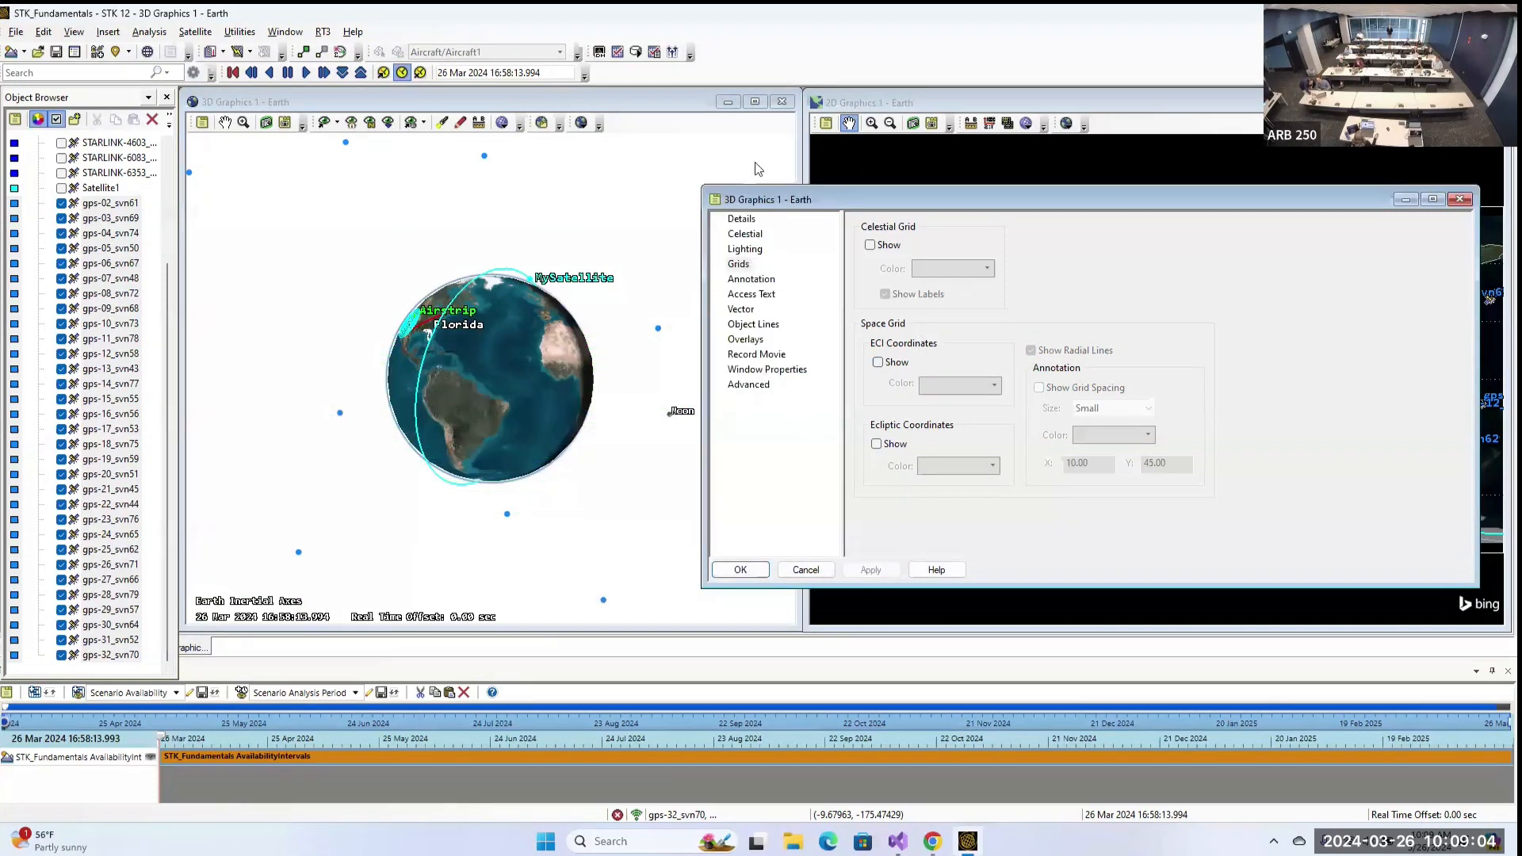
Set the 3D window background color back to black and apply it.
{"action": "left_click", "coordinate": [746, 224]}
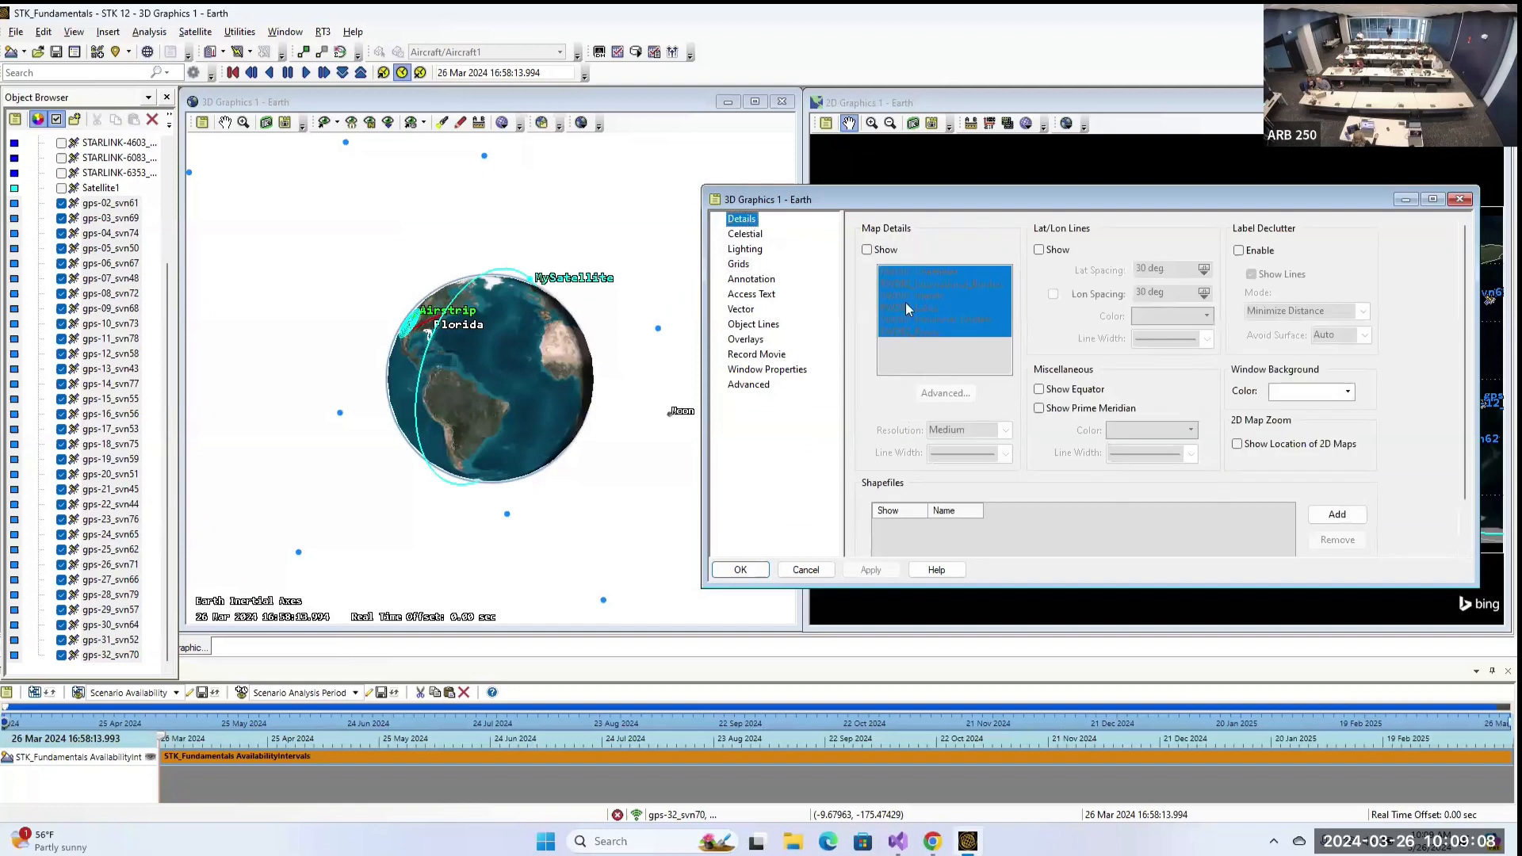
{"action": "scroll", "coordinate": [1251, 468], "scroll_direction": "down", "scroll_amount": 2}
{"action": "left_click", "coordinate": [1321, 342]}
{"action": "left_click", "coordinate": [1287, 358]}
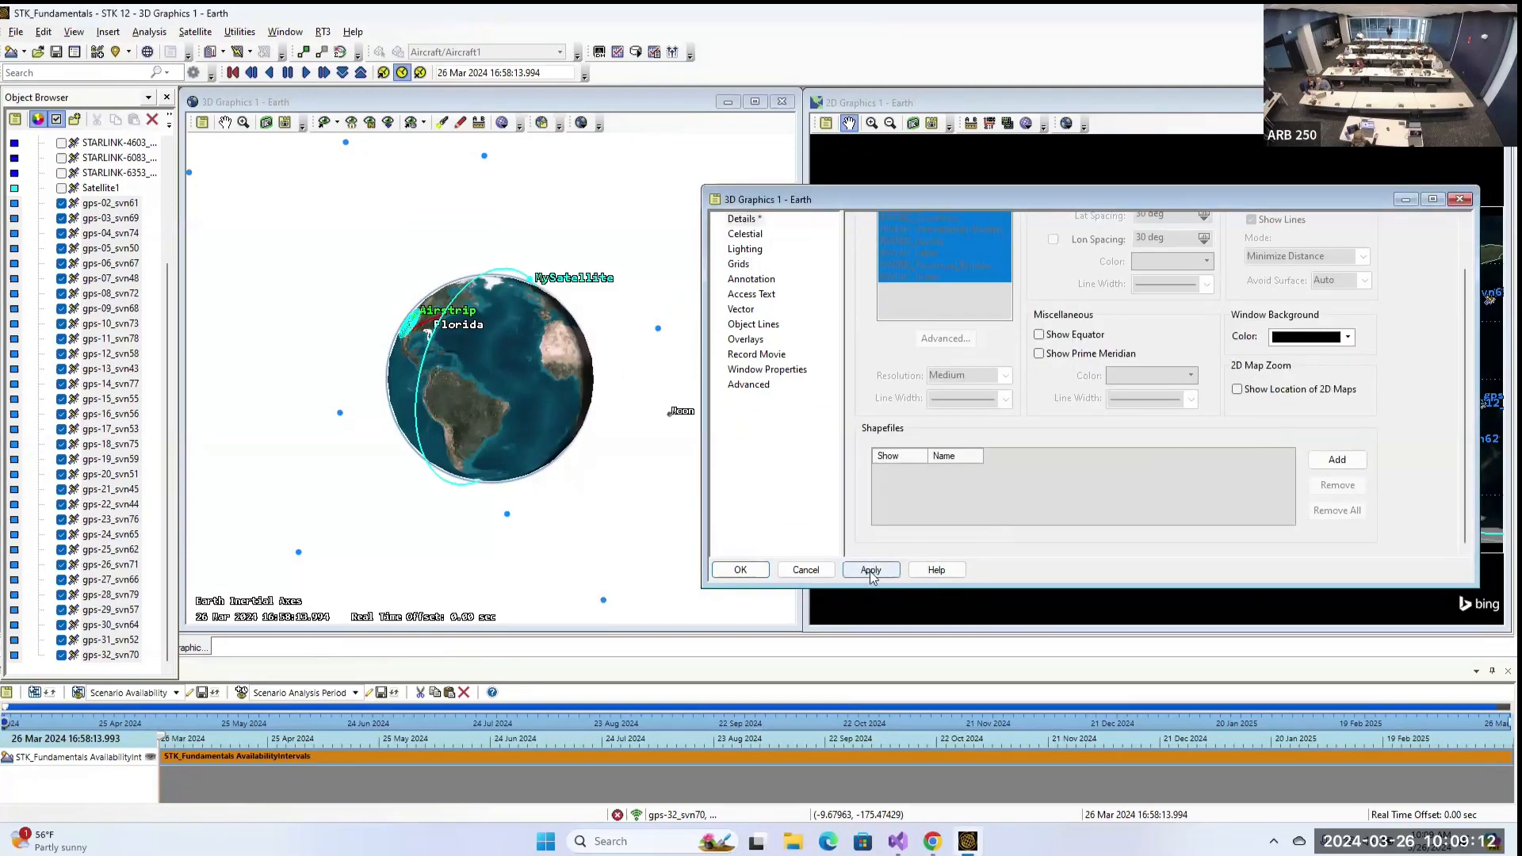
{"action": "left_click", "coordinate": [870, 572]}
Show the equator line on the 3D globe and apply it.
{"action": "scroll", "coordinate": [1109, 408], "scroll_direction": "up", "scroll_amount": 2}
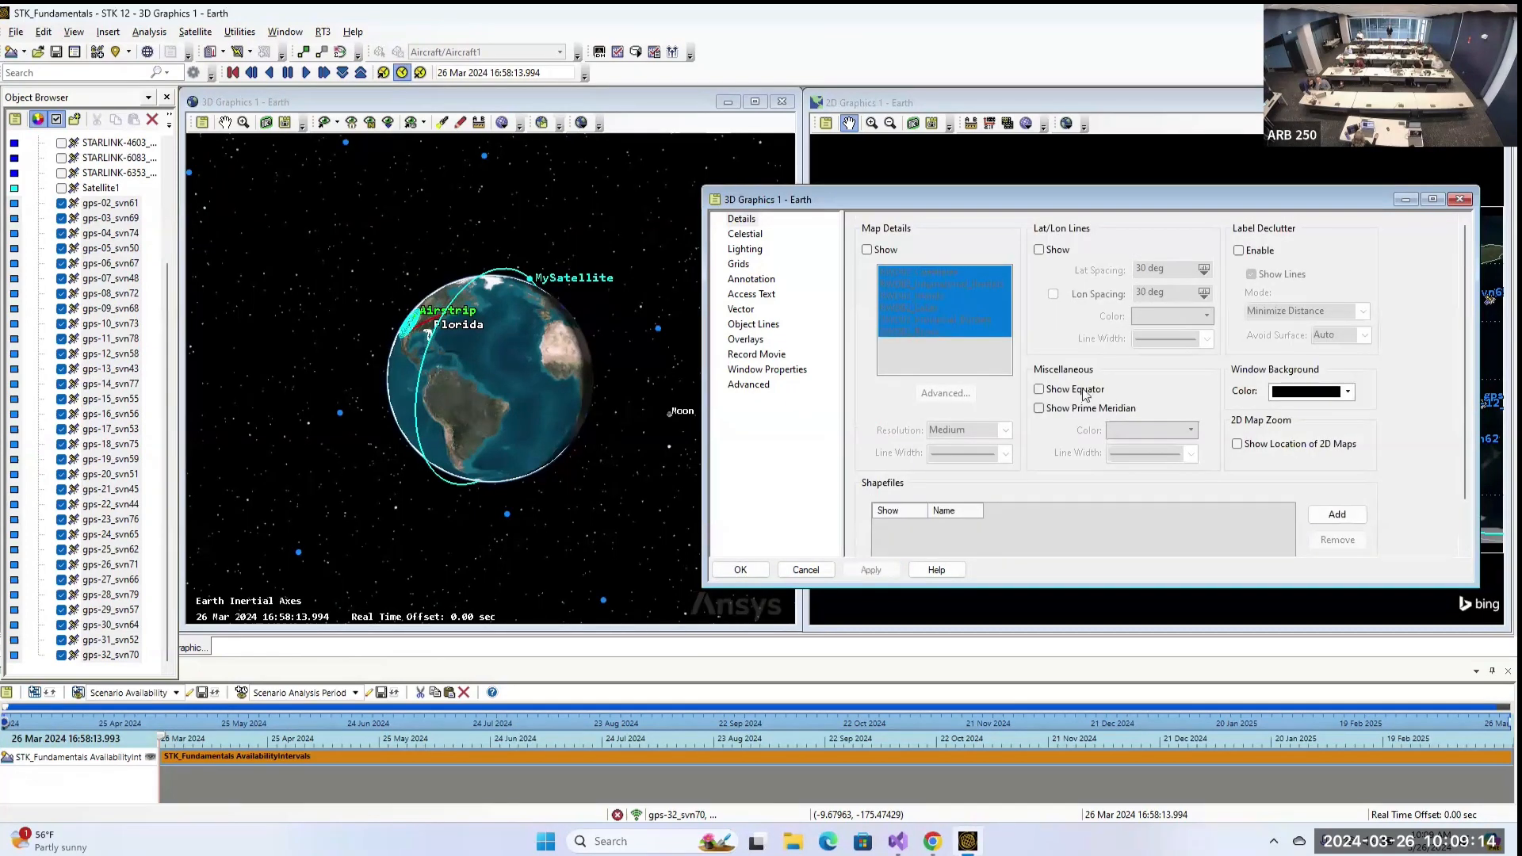
{"action": "left_click", "coordinate": [1082, 391]}
{"action": "left_click", "coordinate": [875, 570]}
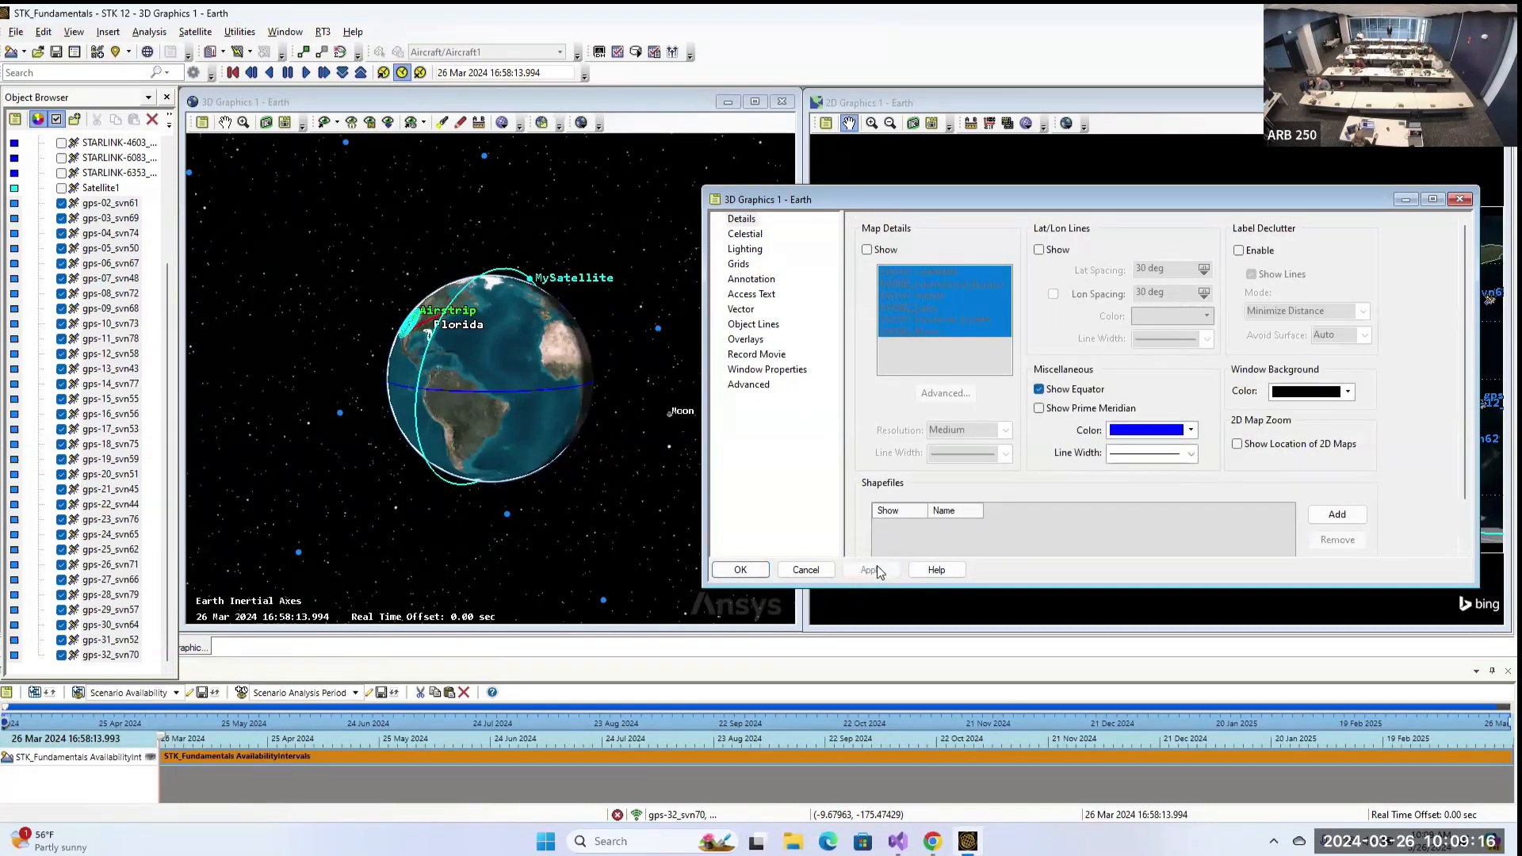
Hide the equator and enable label declutter with lines in Minimize Distance mode, applying both changes.
{"action": "left_click", "coordinate": [1039, 391]}
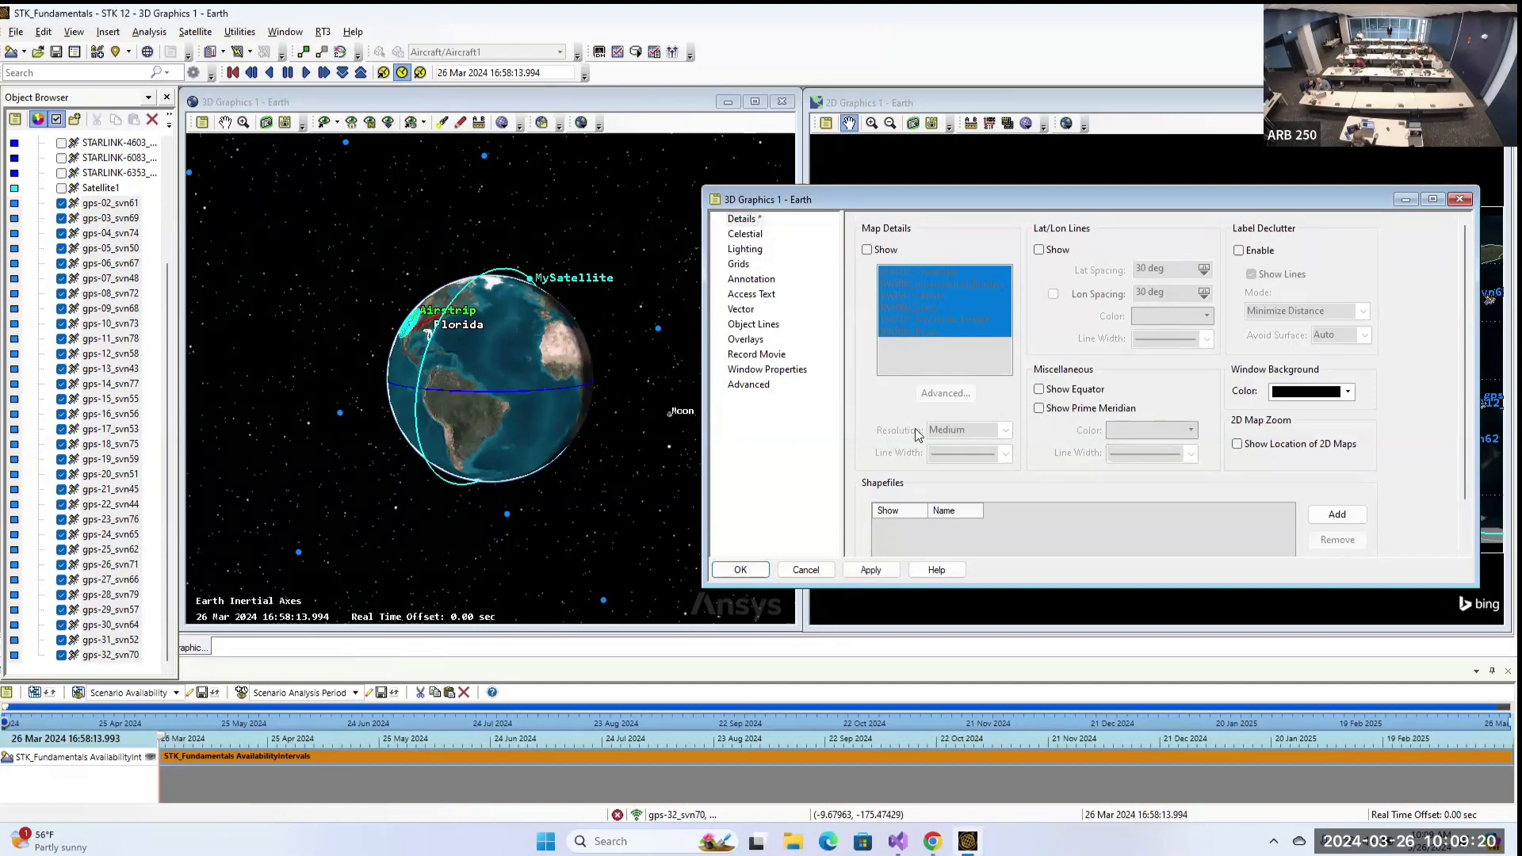
{"action": "left_click", "coordinate": [1238, 250]}
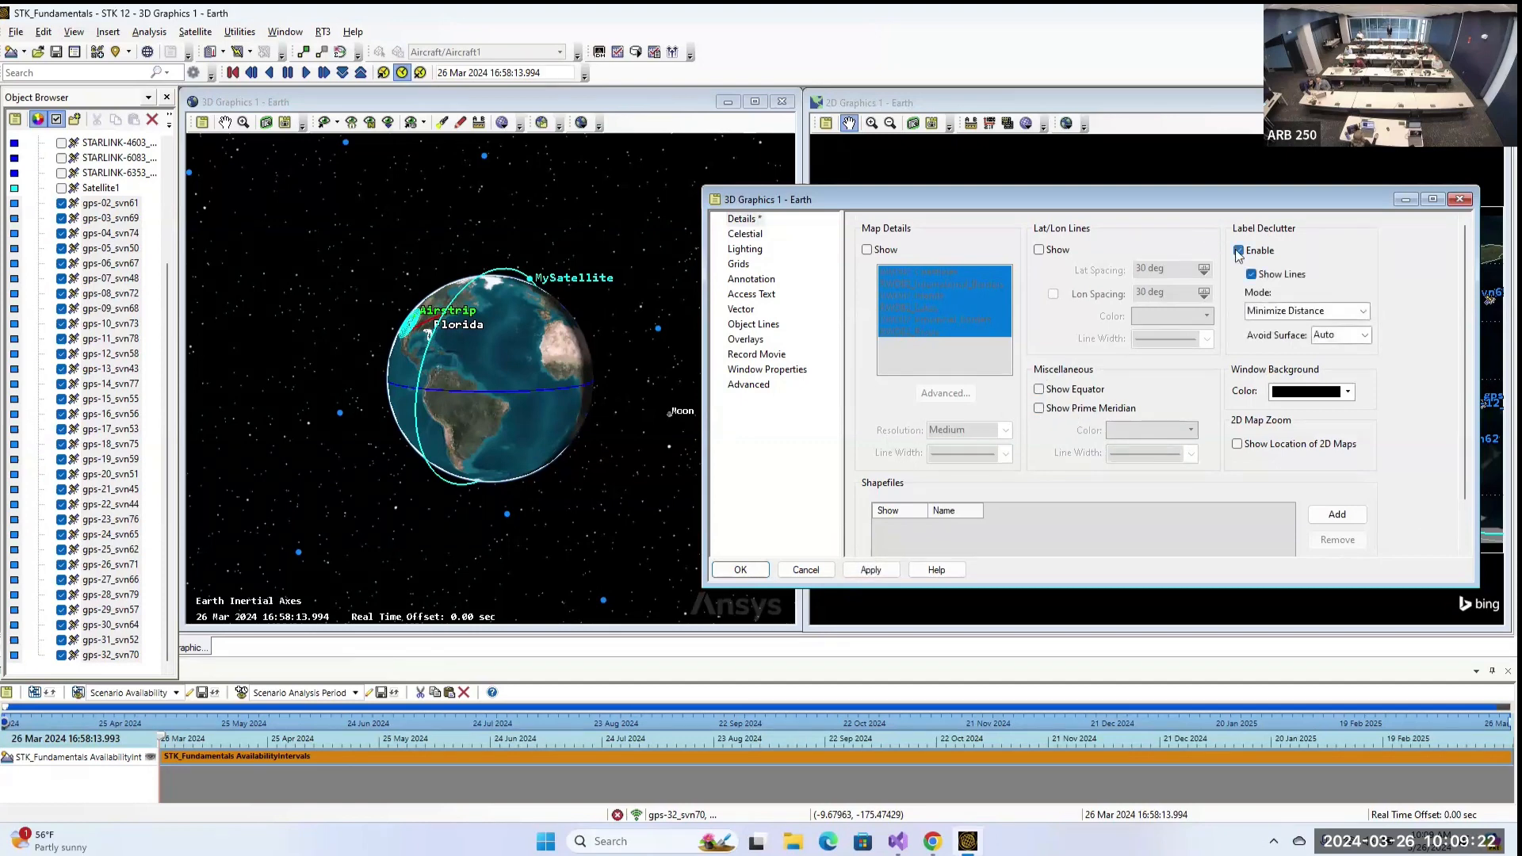
{"action": "left_click", "coordinate": [874, 566]}
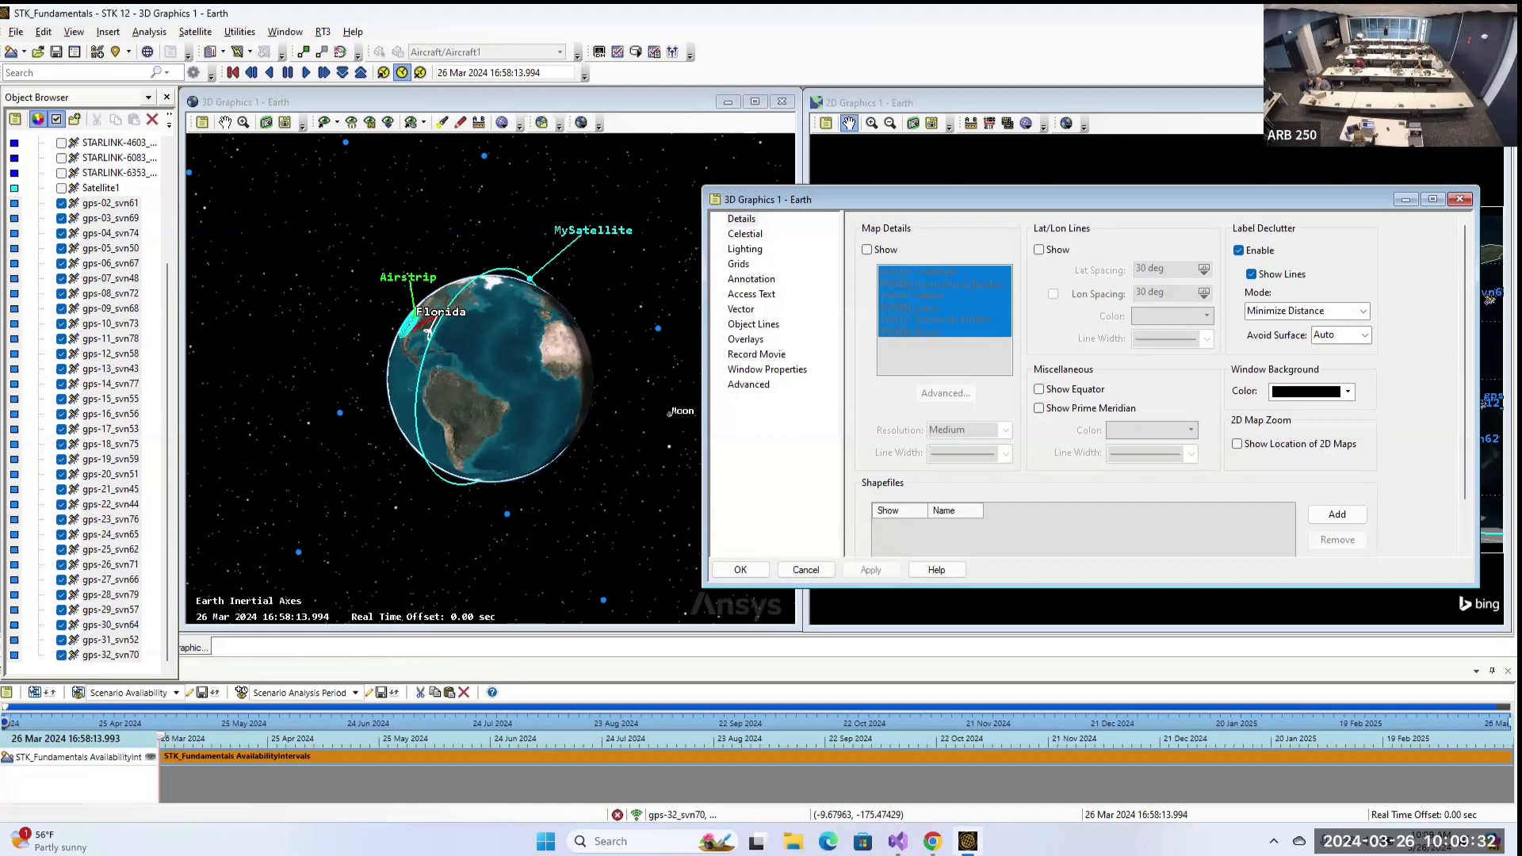
Accept the 3D window properties and hide all GPS satellites from gps-02_svn61 through gps-32_svn70.
{"action": "left_click", "coordinate": [741, 570]}
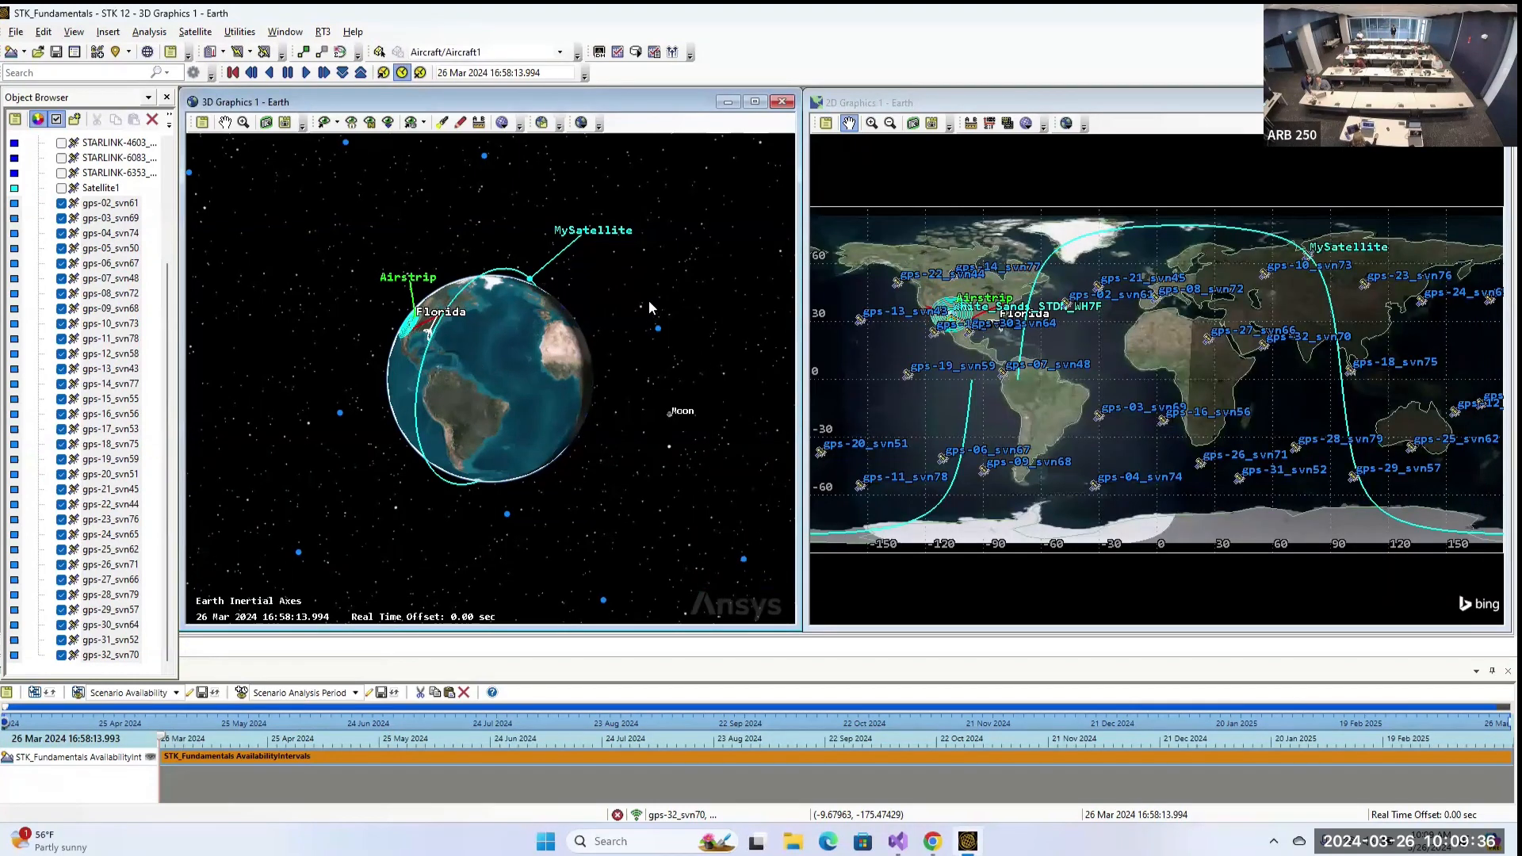
{"action": "scroll", "coordinate": [368, 371], "scroll_direction": "down", "scroll_amount": 5}
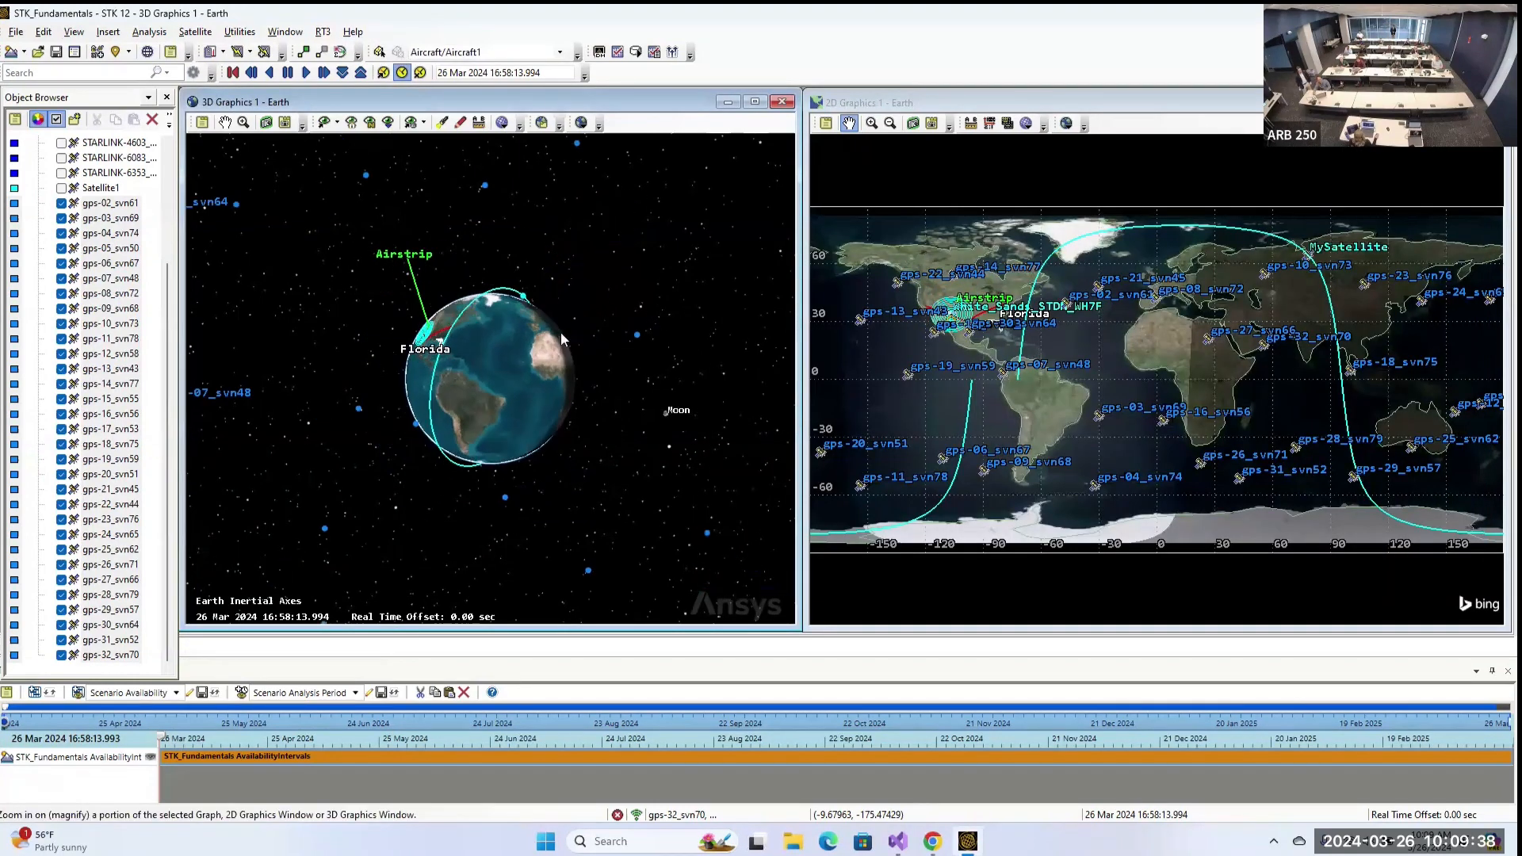
{"action": "left_click_drag", "start_coordinate": [367, 370], "coordinate": [471, 397]}
{"action": "left_click_drag", "start_coordinate": [602, 395], "coordinate": [536, 397]}
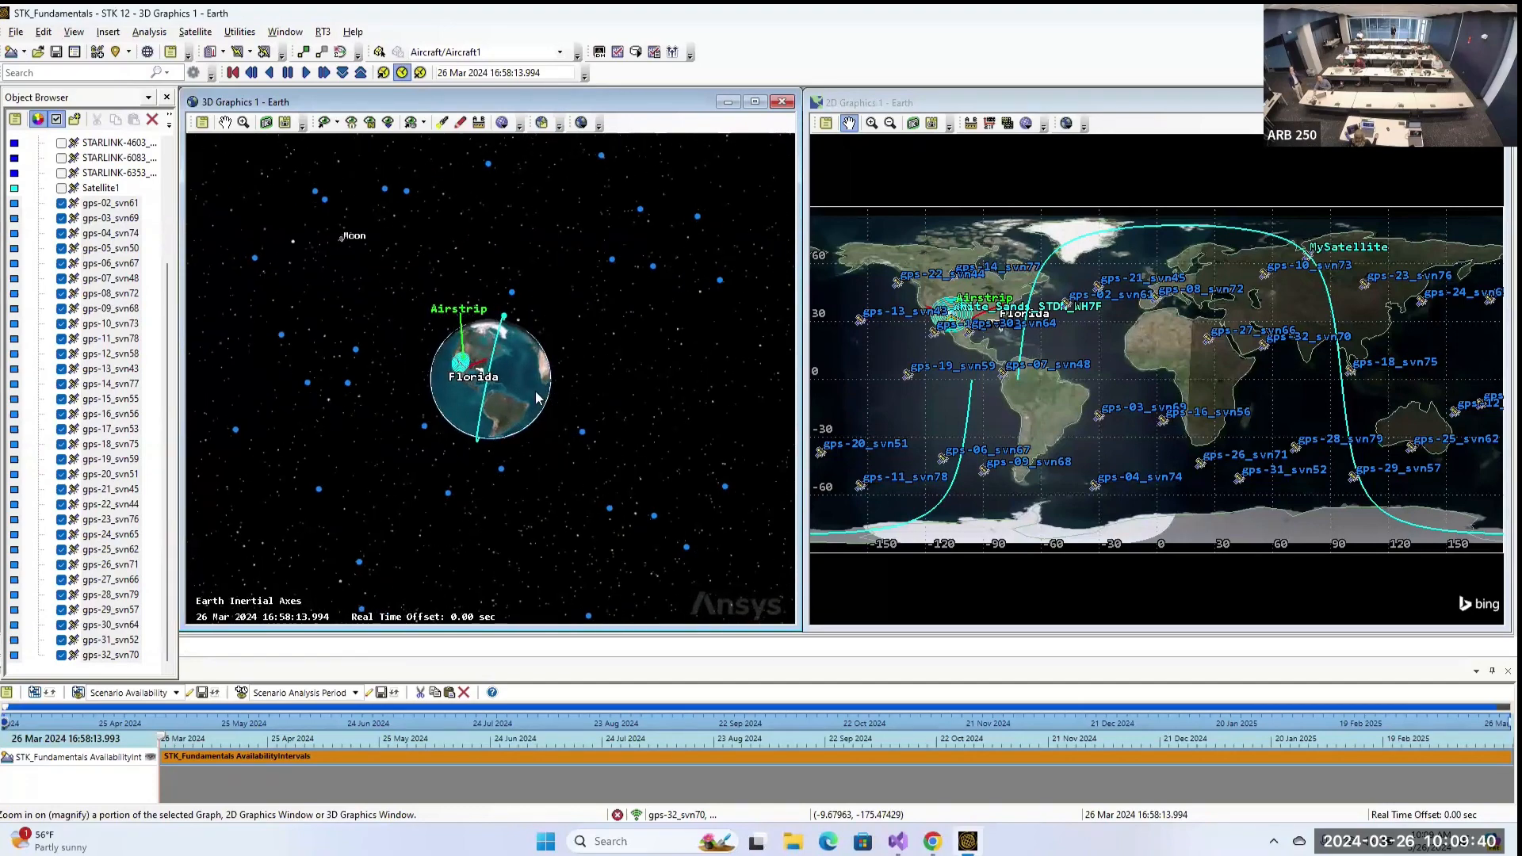
{"action": "left_click", "coordinate": [111, 204]}
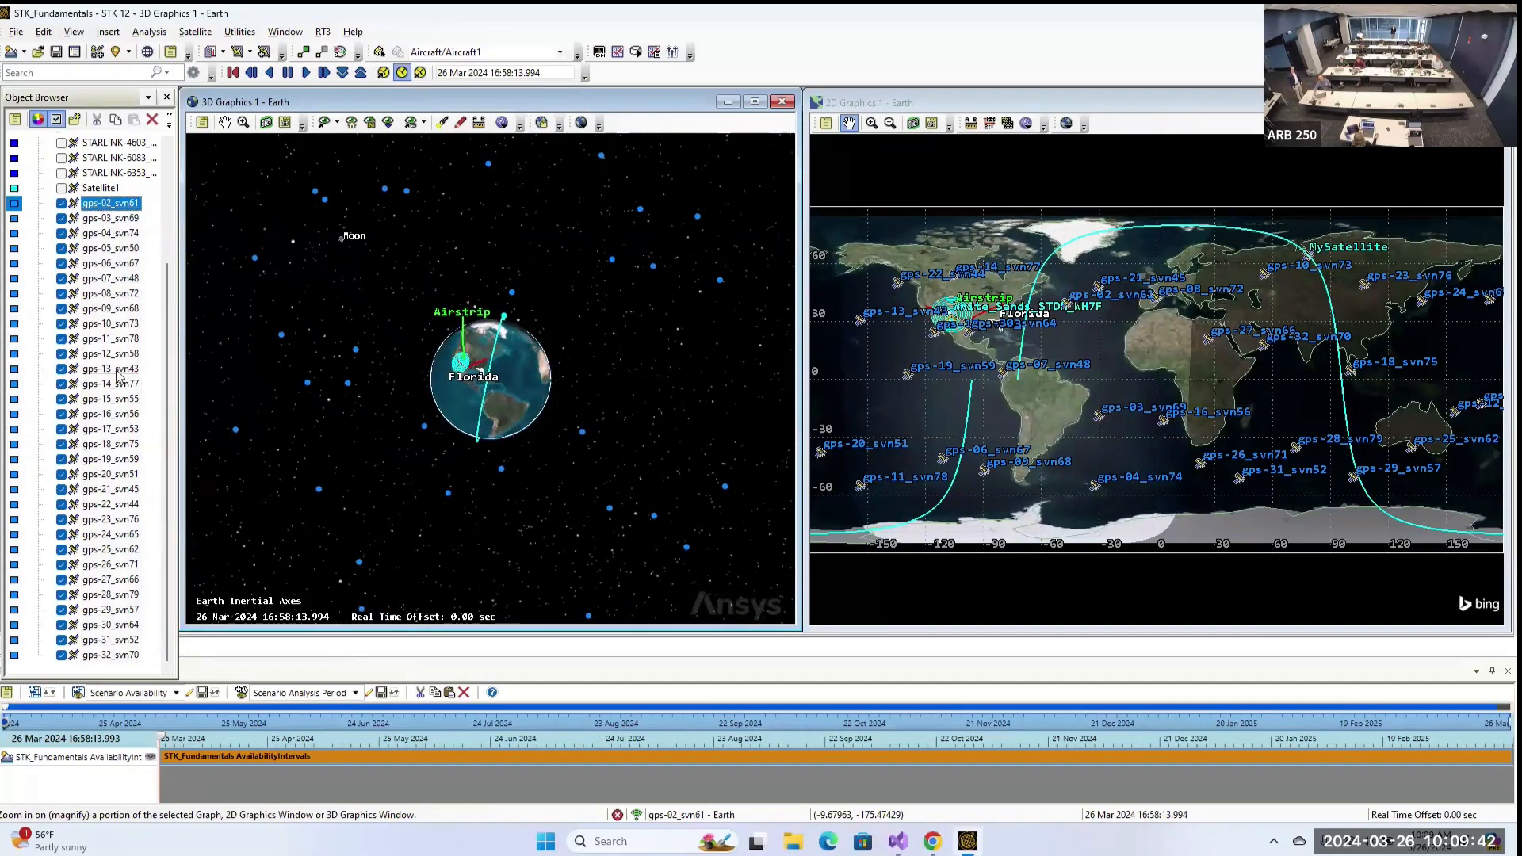
{"action": "left_click", "coordinate": [111, 655], "text": "shift"}
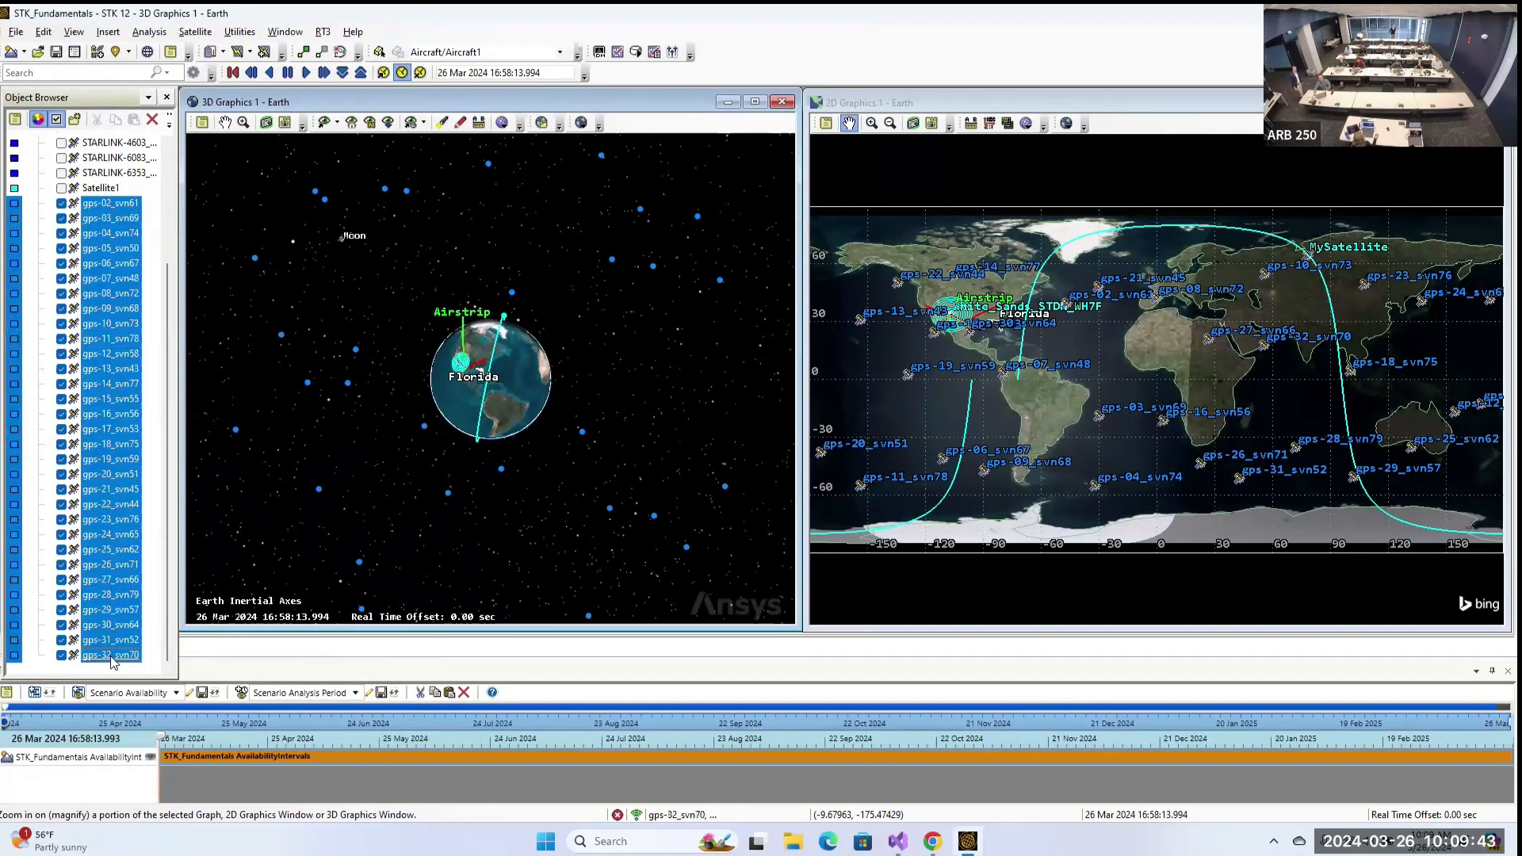
{"action": "left_click", "coordinate": [61, 204]}
{"action": "left_click", "coordinate": [631, 396]}
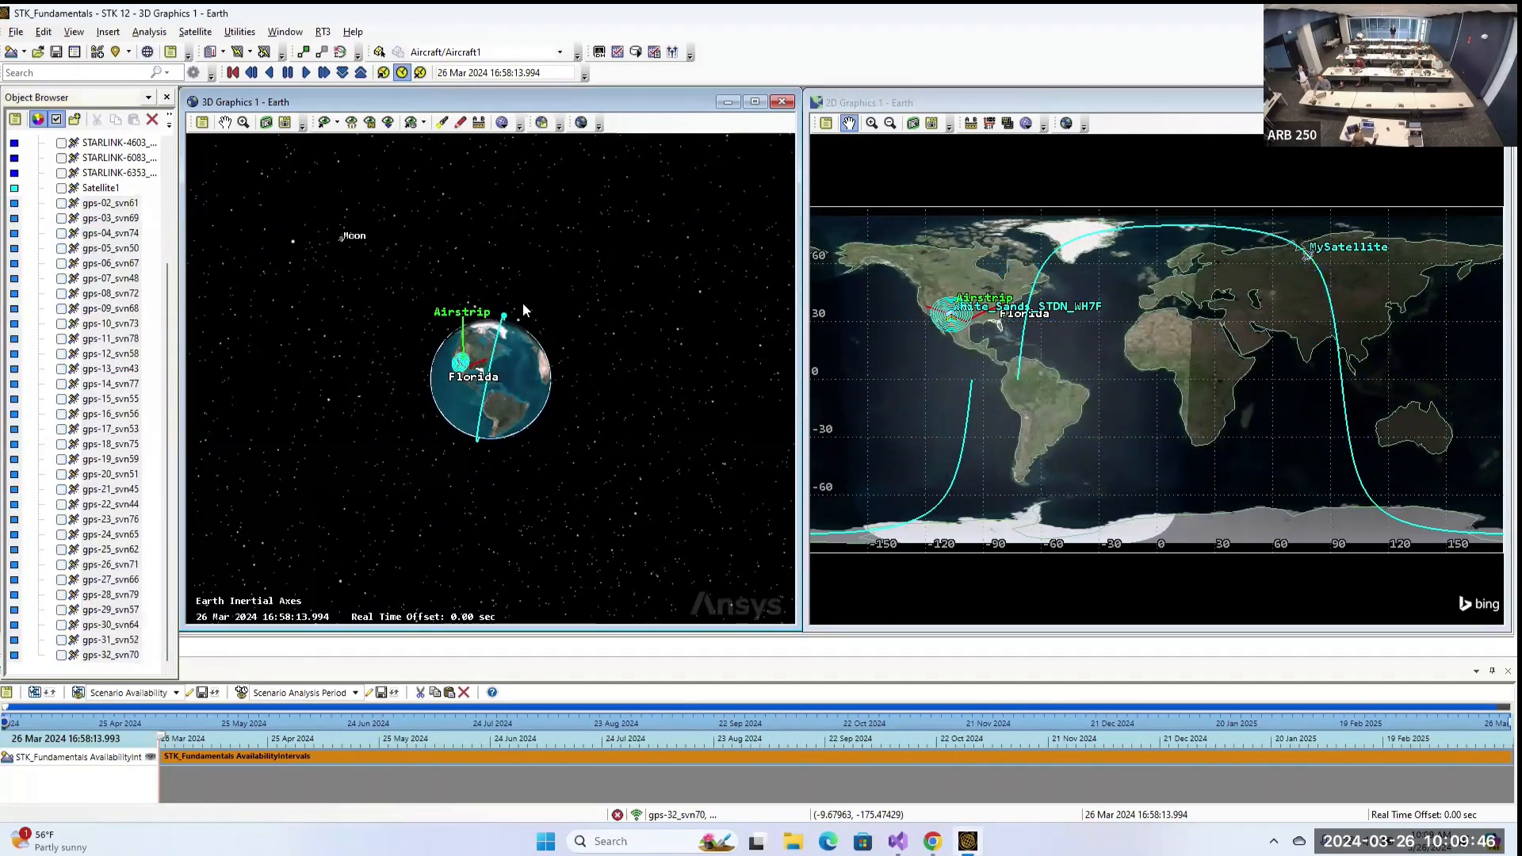
Start inserting a facility from the standard object database and search for "kitt peak".
{"action": "left_click_drag", "start_coordinate": [577, 314], "coordinate": [587, 358]}
{"action": "scroll", "coordinate": [466, 339], "scroll_direction": "up", "scroll_amount": 8}
{"action": "left_click_drag", "start_coordinate": [396, 424], "coordinate": [446, 401]}
{"action": "left_click", "coordinate": [107, 32]}
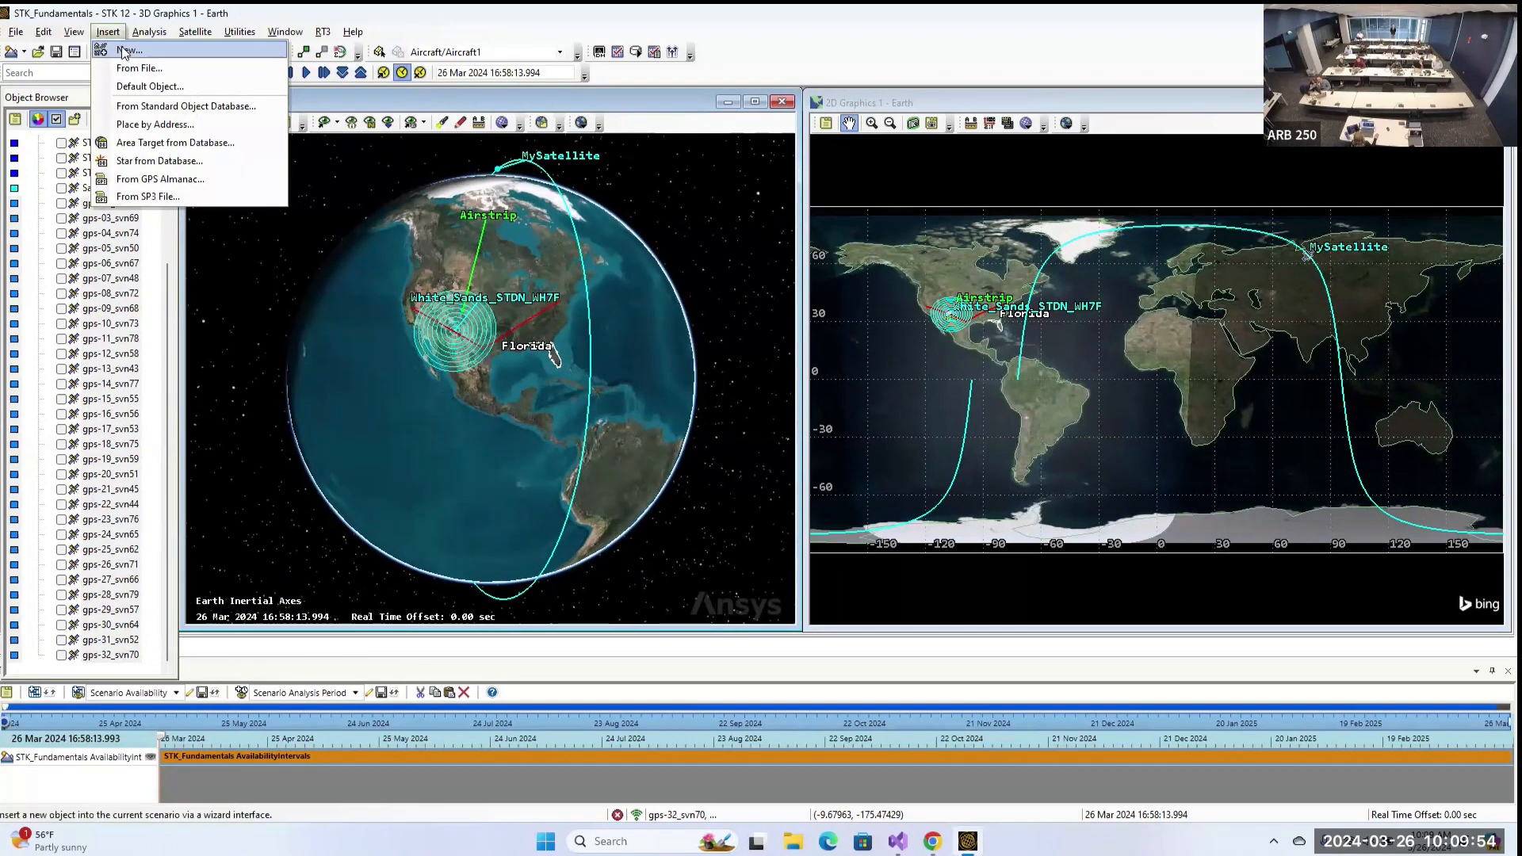
{"action": "left_click", "coordinate": [121, 50]}
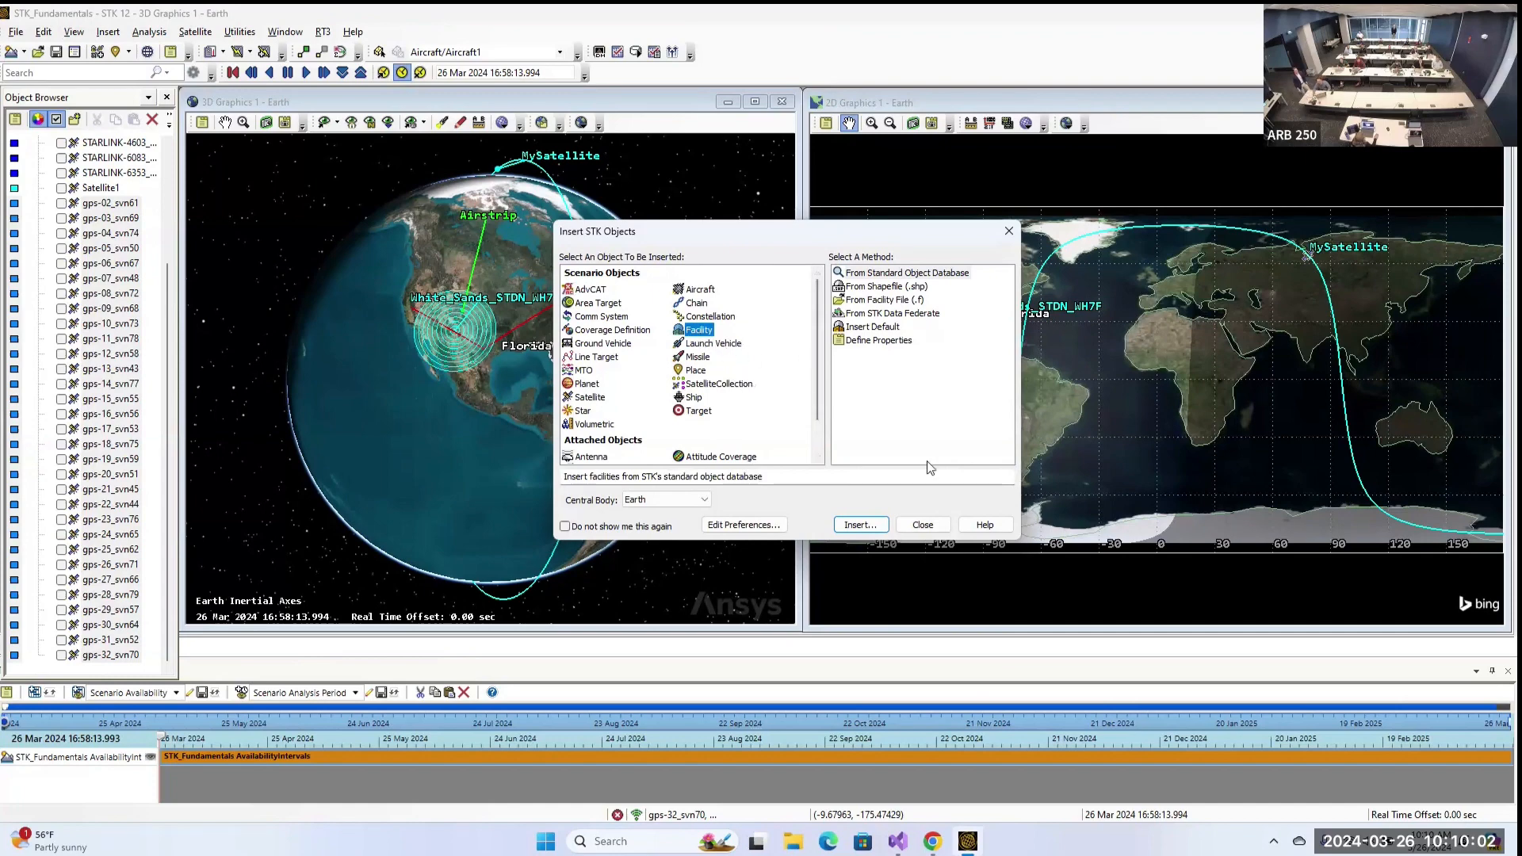
{"action": "left_click", "coordinate": [867, 525]}
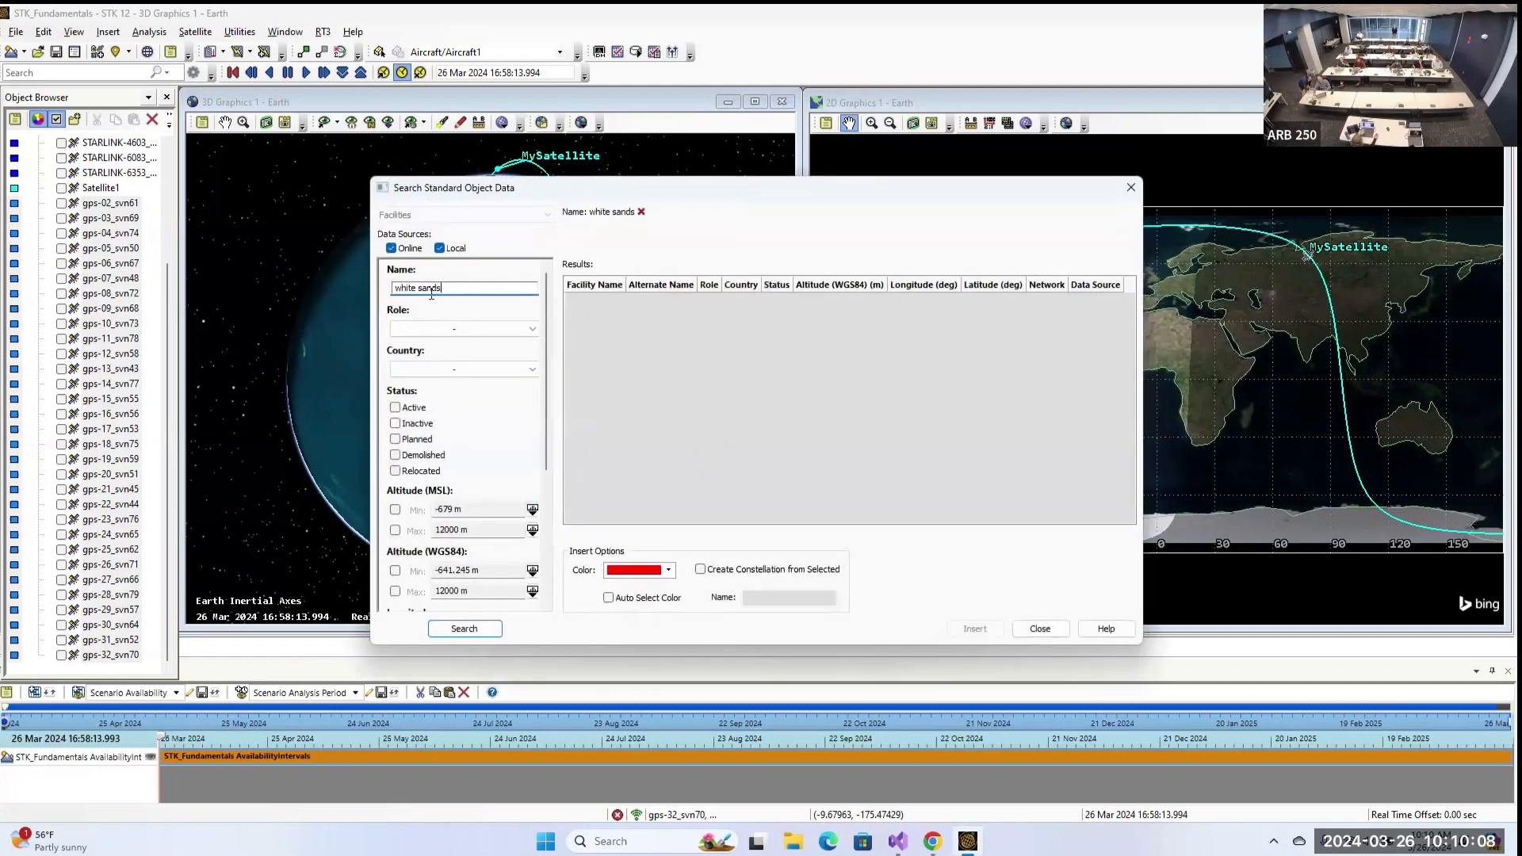
{"action": "left_click_drag", "start_coordinate": [447, 288], "coordinate": [345, 290]}
{"action": "key", "text": "BackSpace"}
{"action": "type", "text": "kitt peak"}
{"action": "key", "text": "Return"}
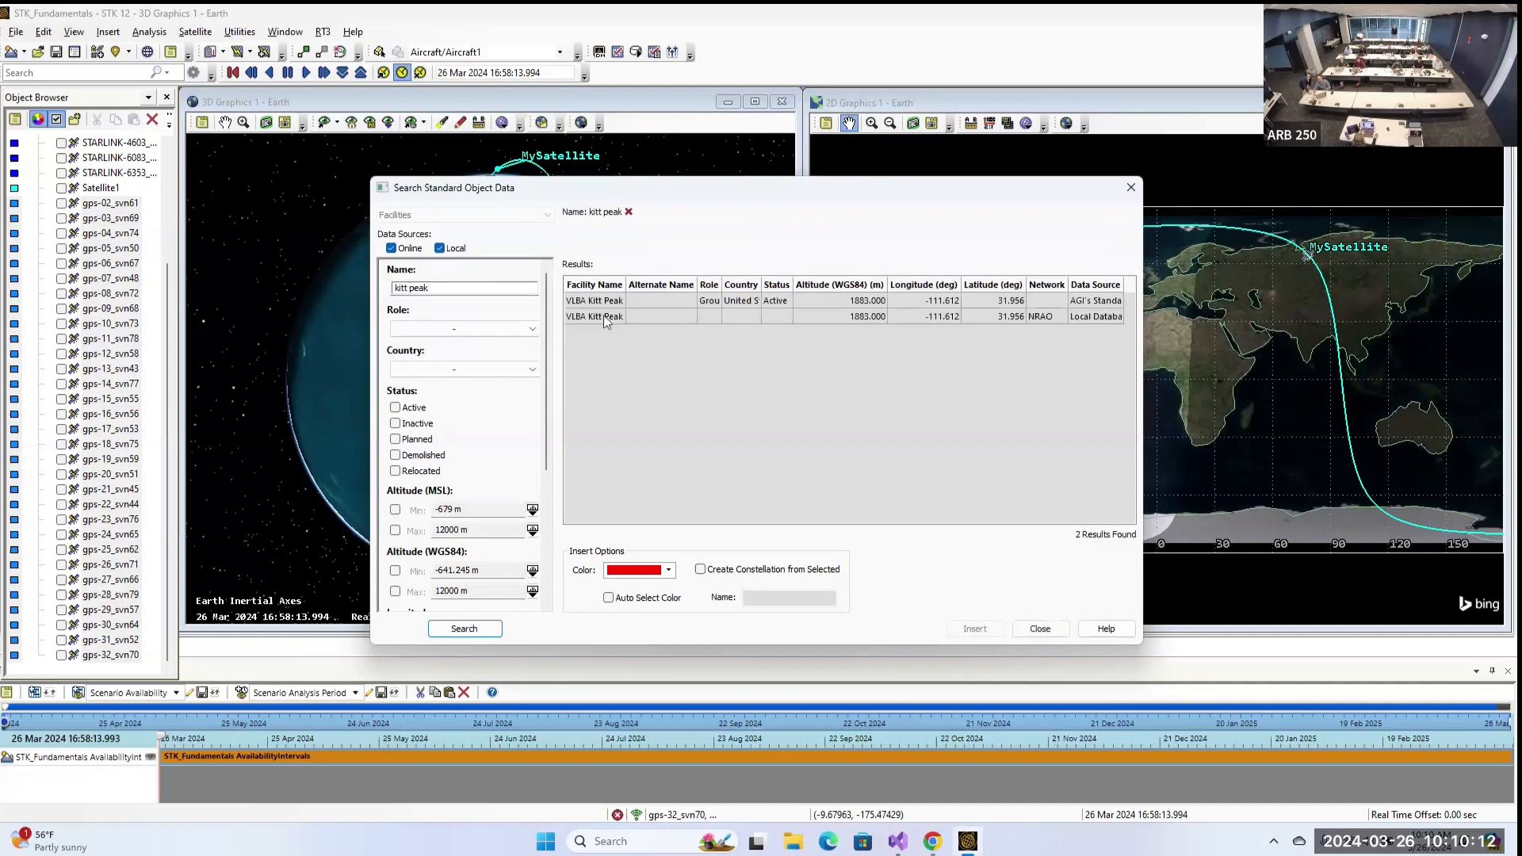
Insert the VLBA Kitt Peak facility in red and hide the White Sands facility.
{"action": "left_click", "coordinate": [670, 299]}
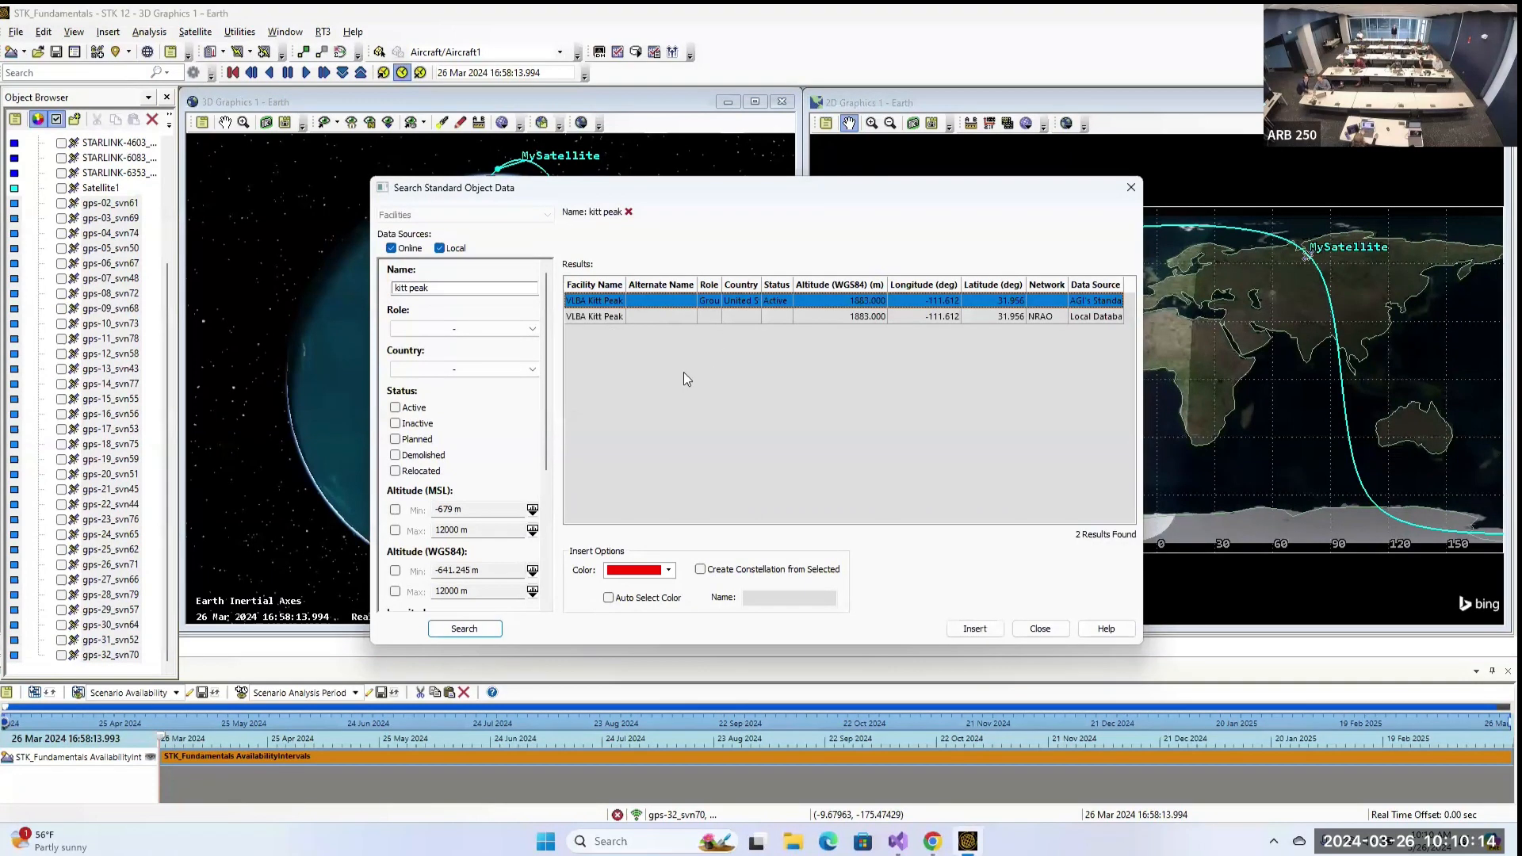
{"action": "left_click", "coordinate": [653, 574]}
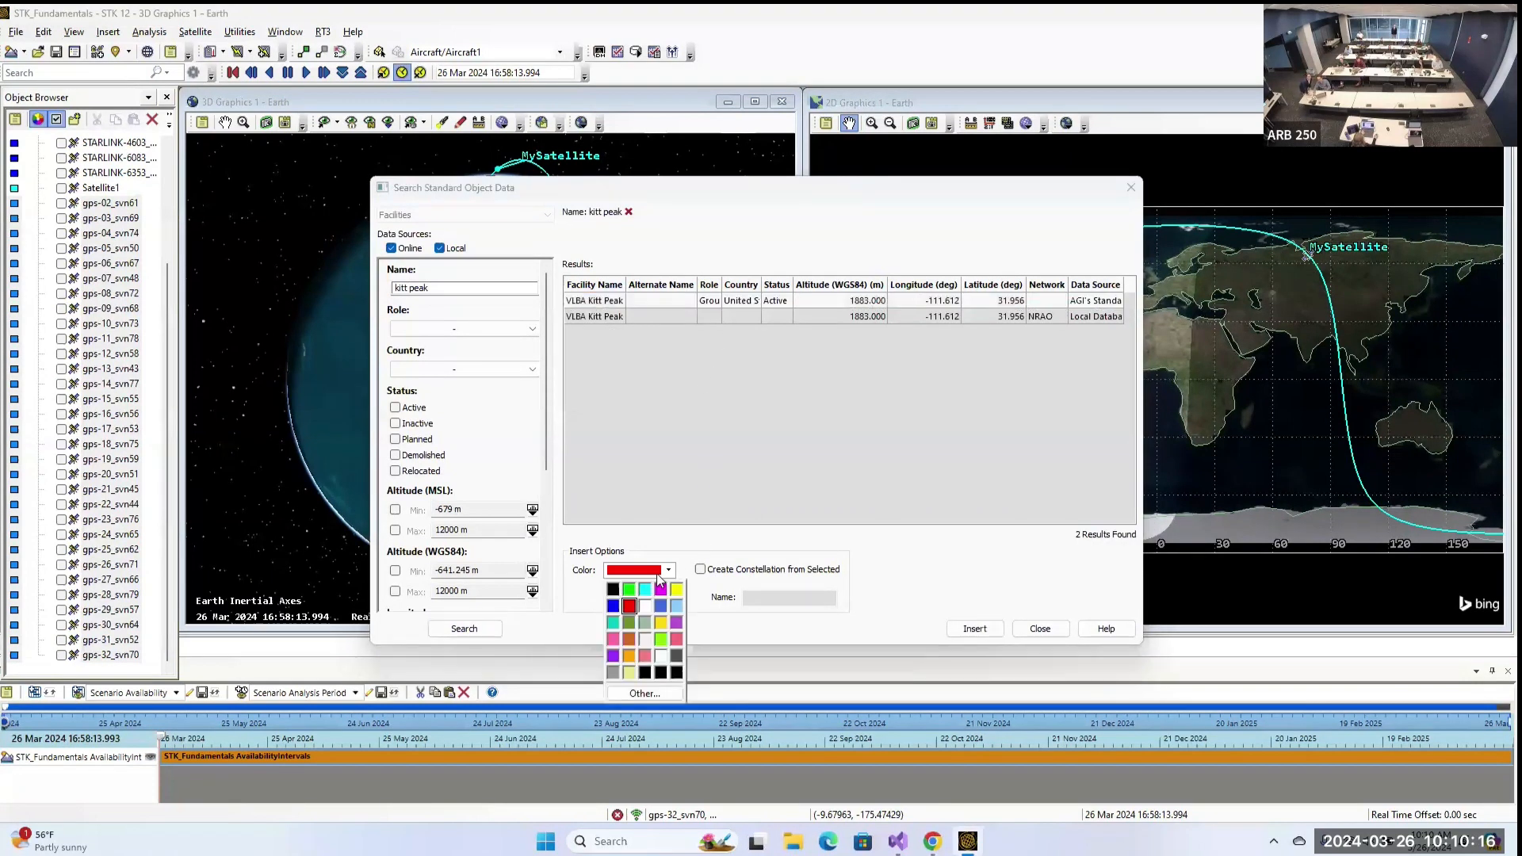
{"action": "left_click", "coordinate": [660, 576]}
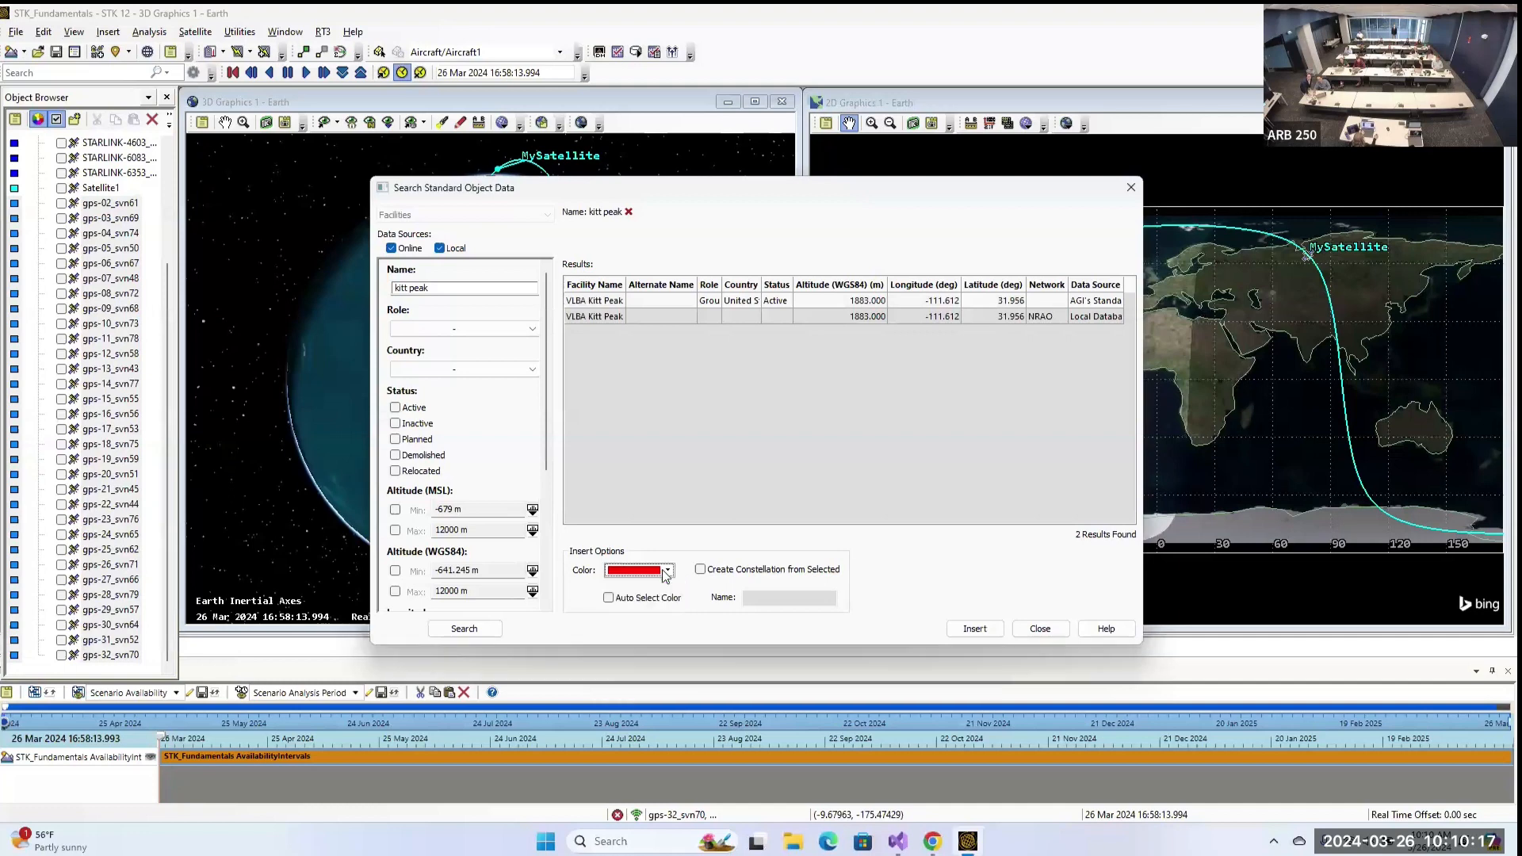
{"action": "left_click", "coordinate": [974, 630]}
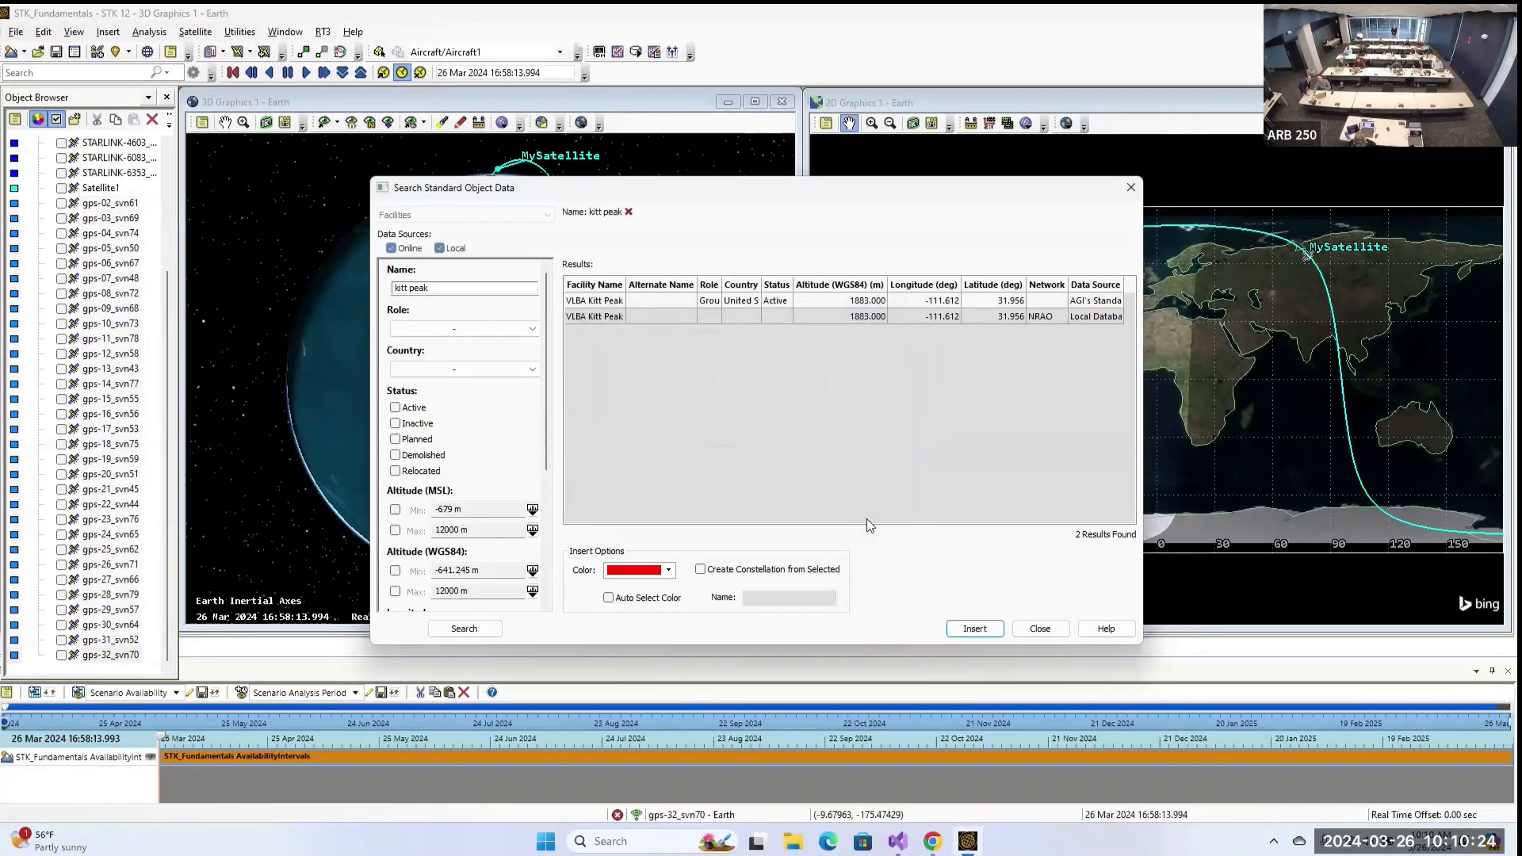
{"action": "left_click", "coordinate": [1058, 628]}
{"action": "left_click", "coordinate": [1009, 230]}
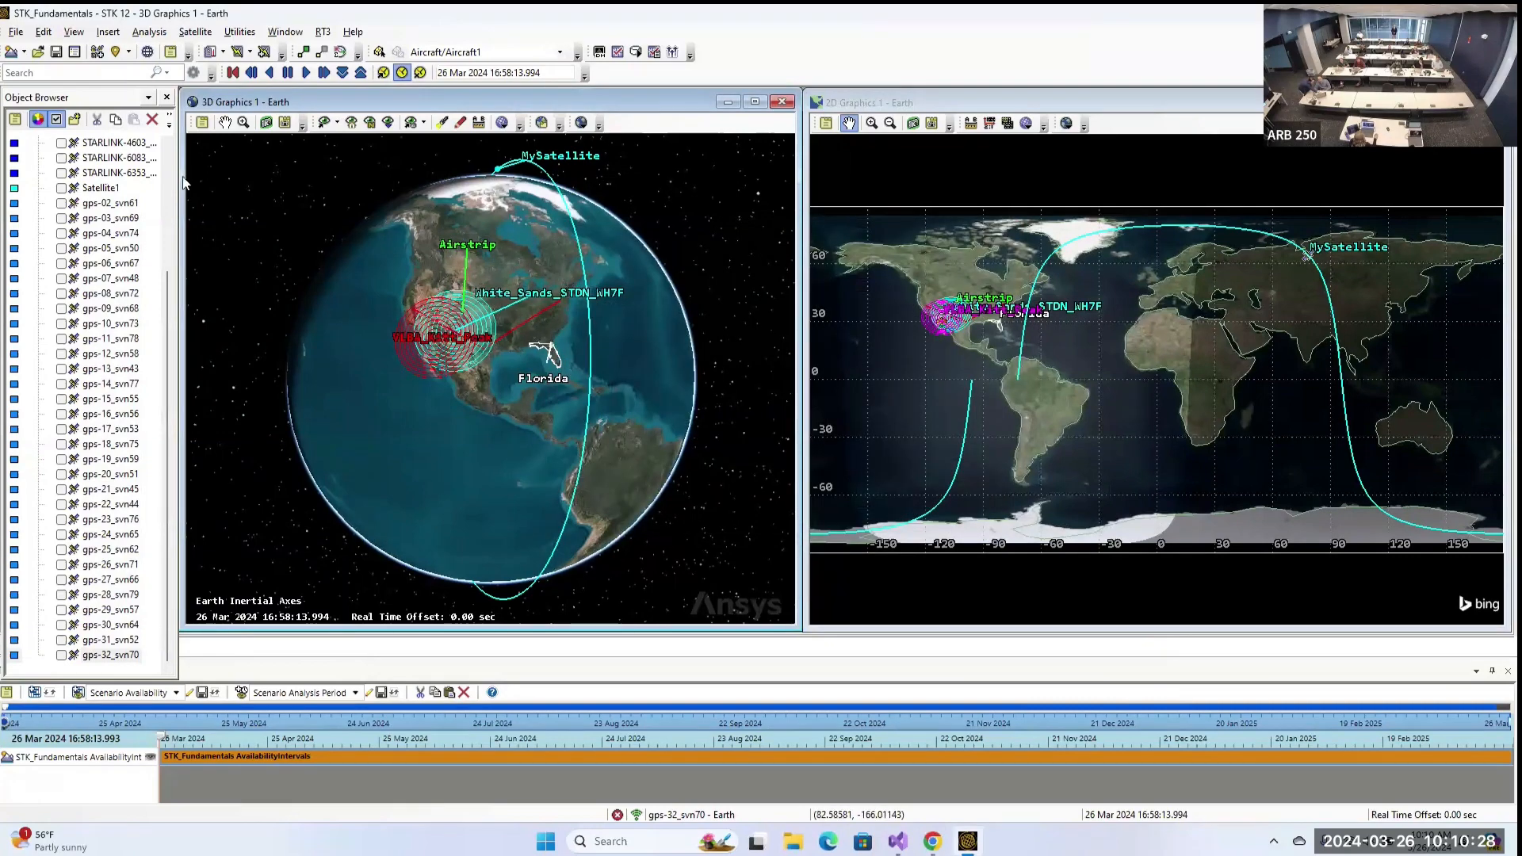
{"action": "scroll", "coordinate": [98, 252], "scroll_direction": "up", "scroll_amount": 4}
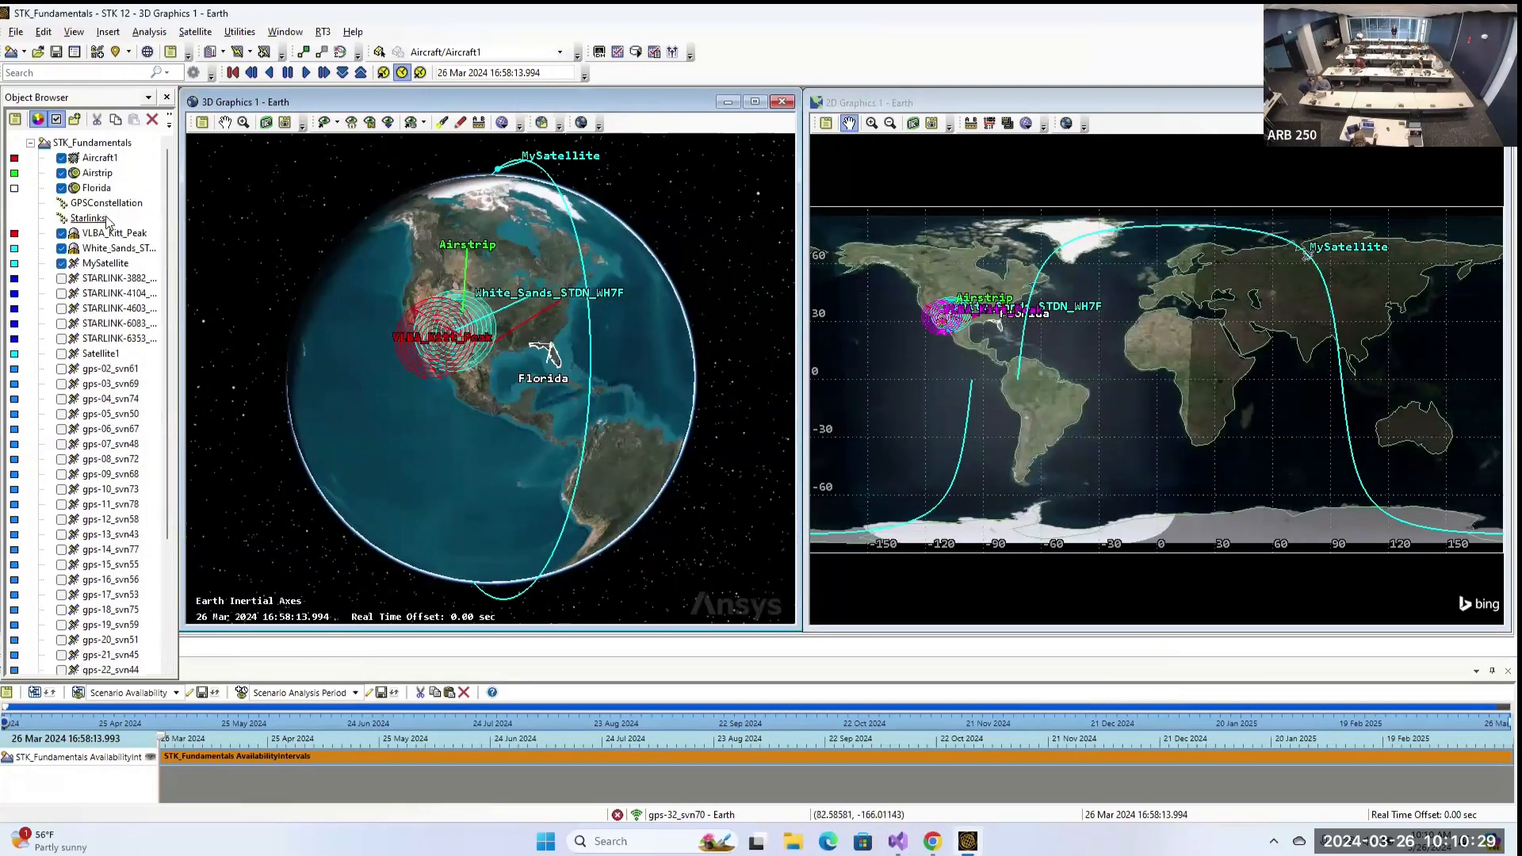
{"action": "left_click", "coordinate": [61, 248]}
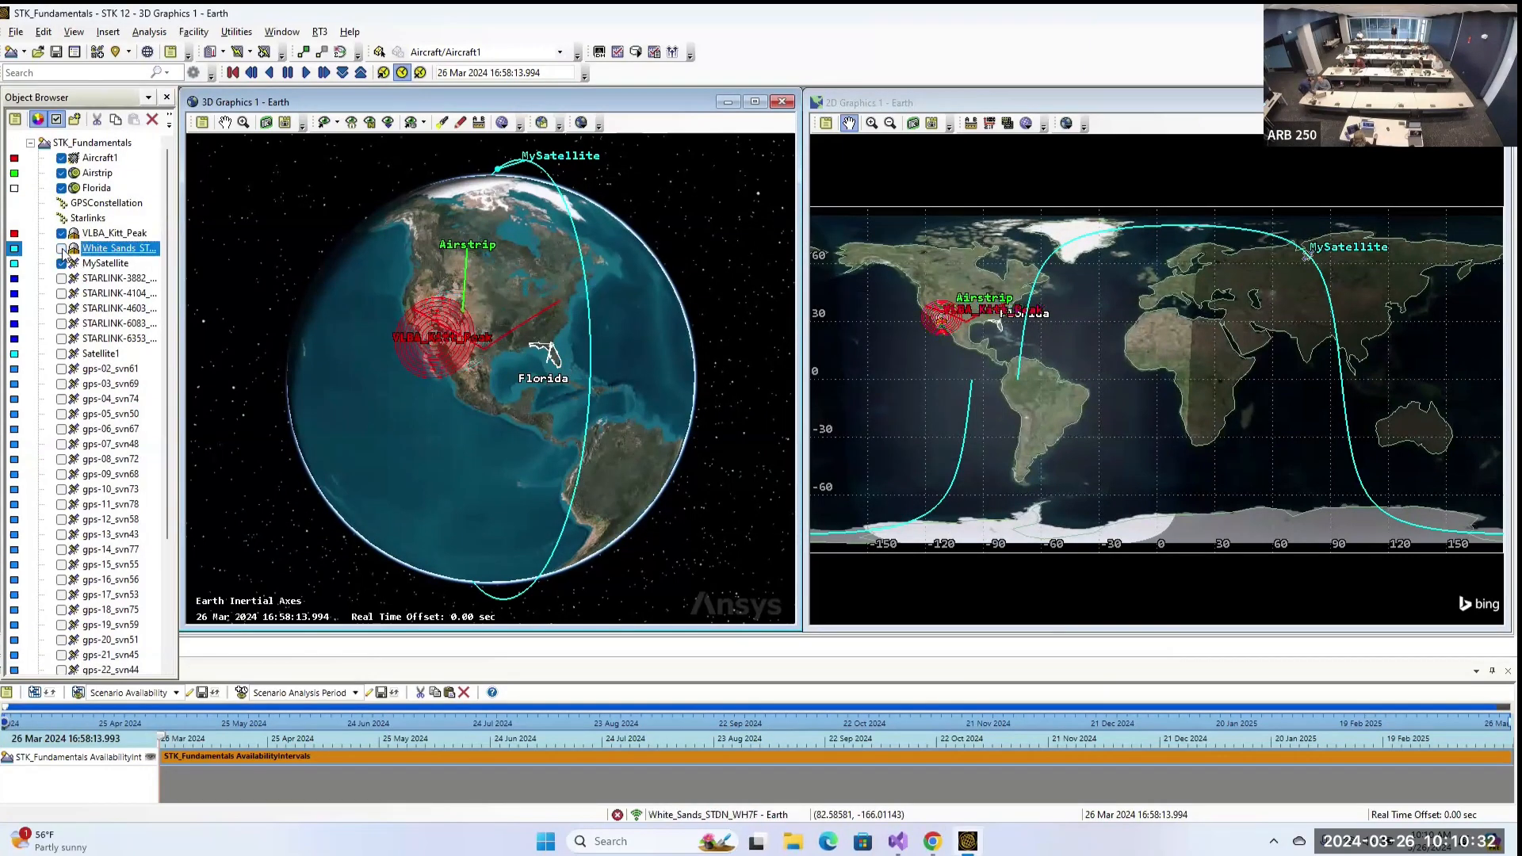
Review the available property pages of the VLBA_Kitt_Peak facility and close its properties.
{"action": "left_click", "coordinate": [105, 235]}
{"action": "double_click", "coordinate": [105, 235]}
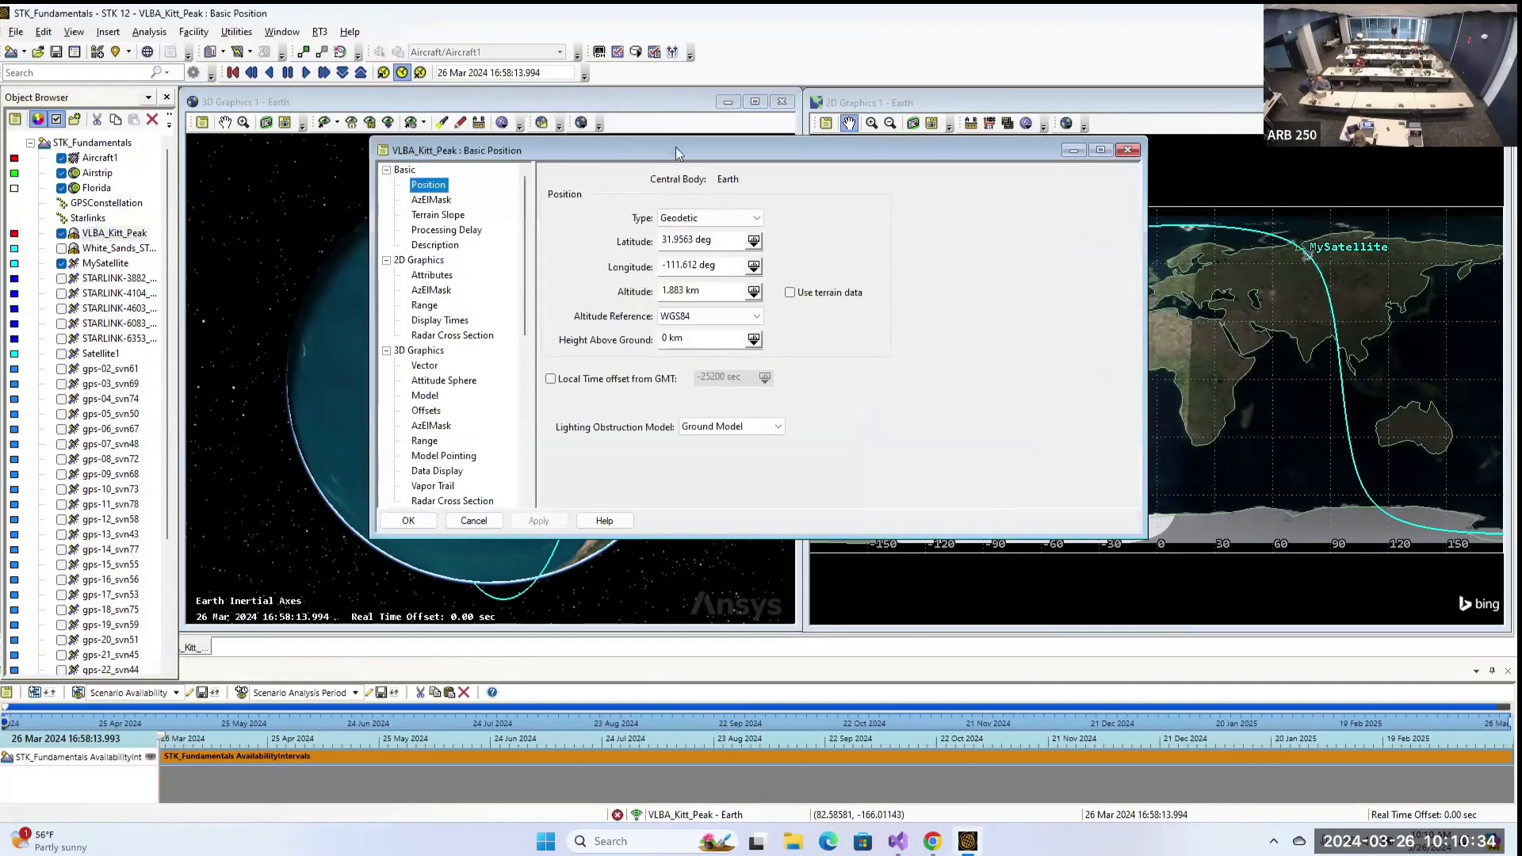
{"action": "left_click_drag", "start_coordinate": [601, 151], "coordinate": [932, 170]}
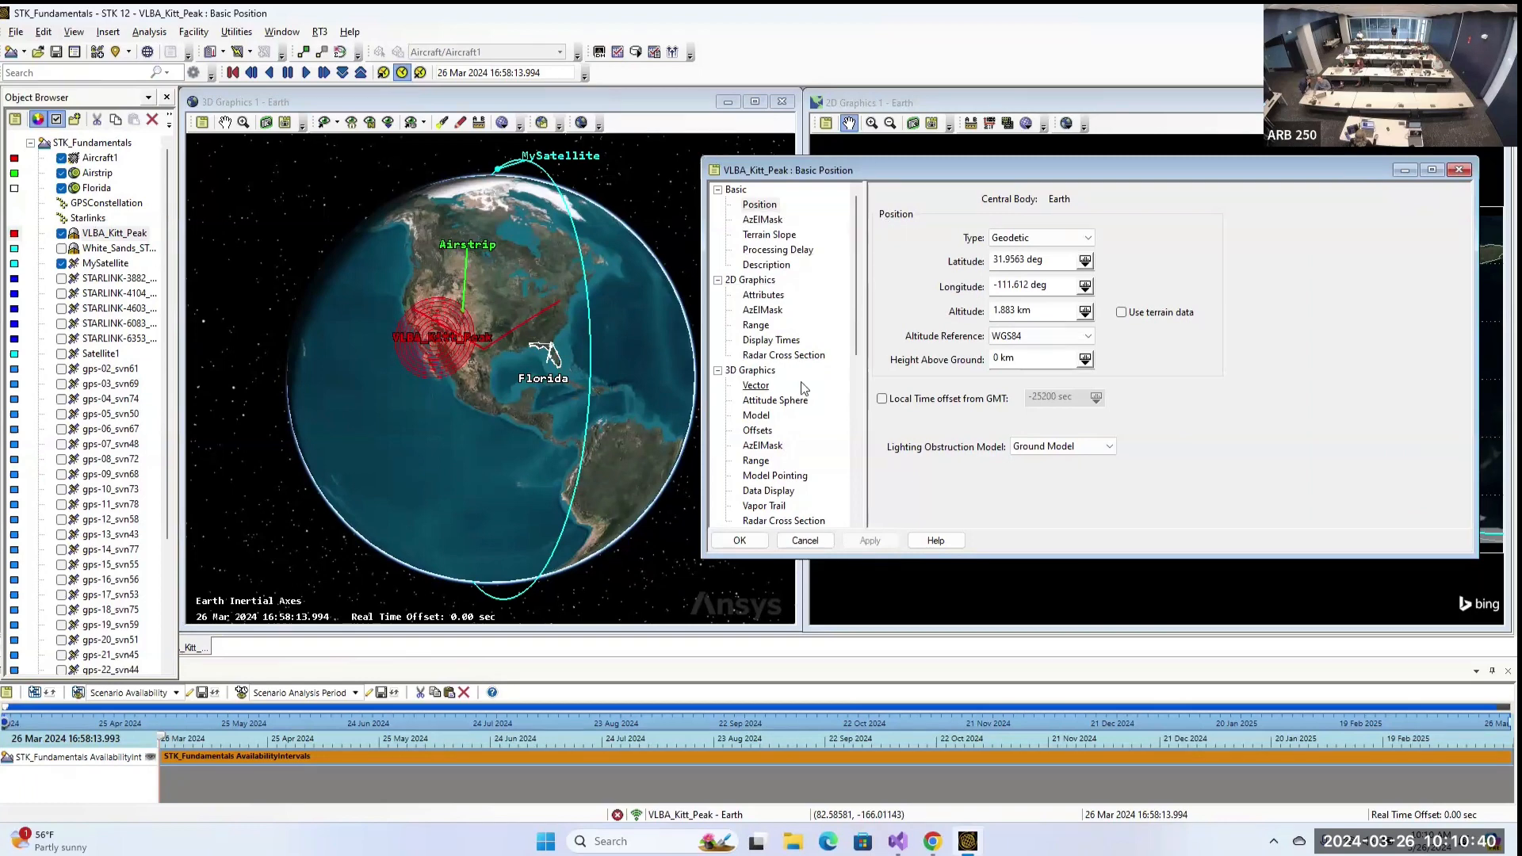
{"action": "scroll", "coordinate": [802, 387], "scroll_direction": "down", "scroll_amount": 7}
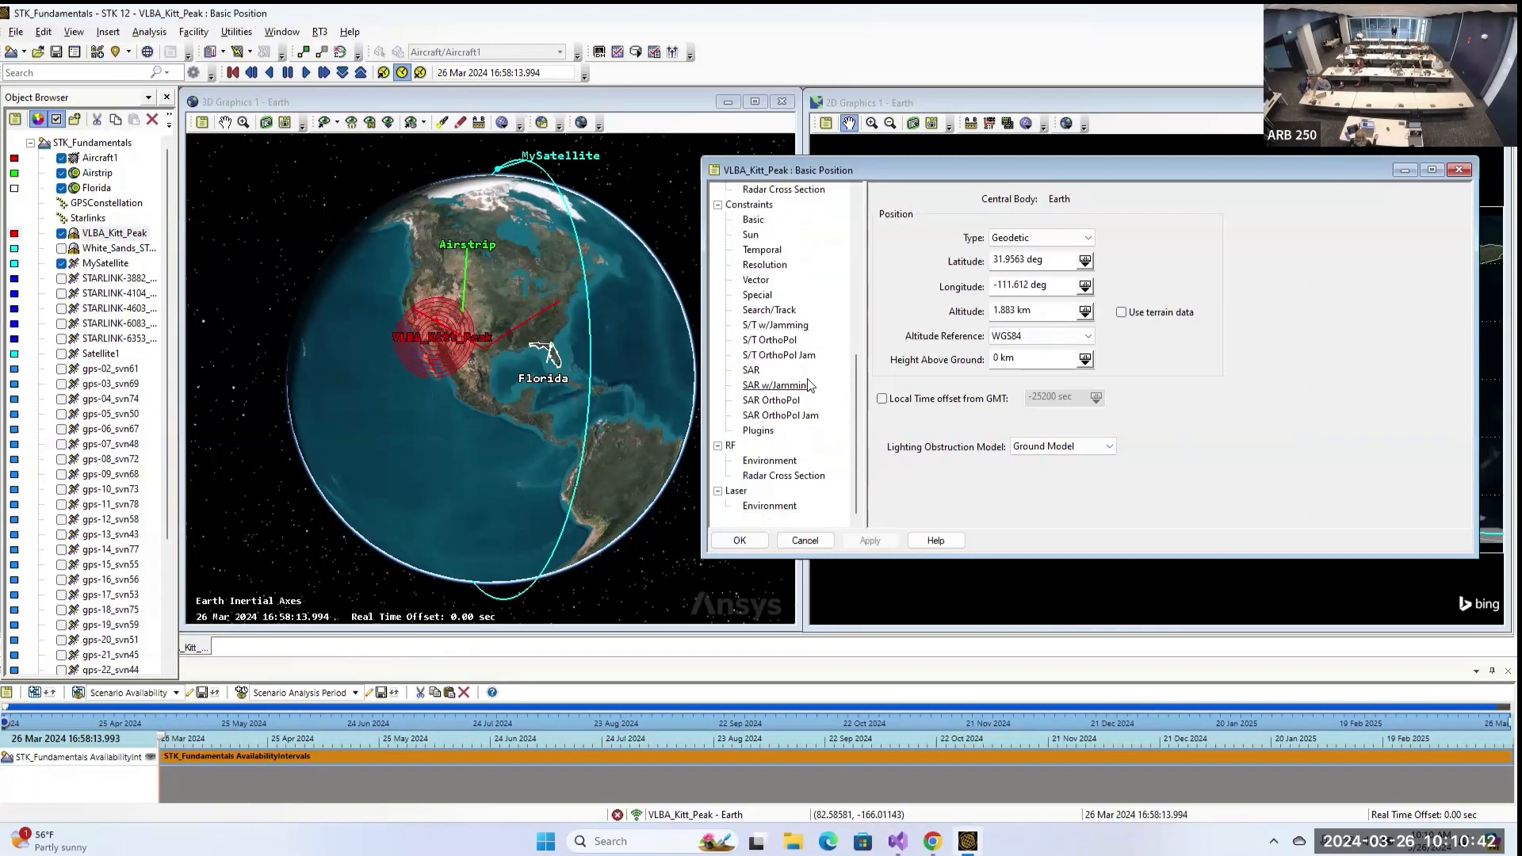
{"action": "scroll", "coordinate": [808, 386], "scroll_direction": "up", "scroll_amount": 7}
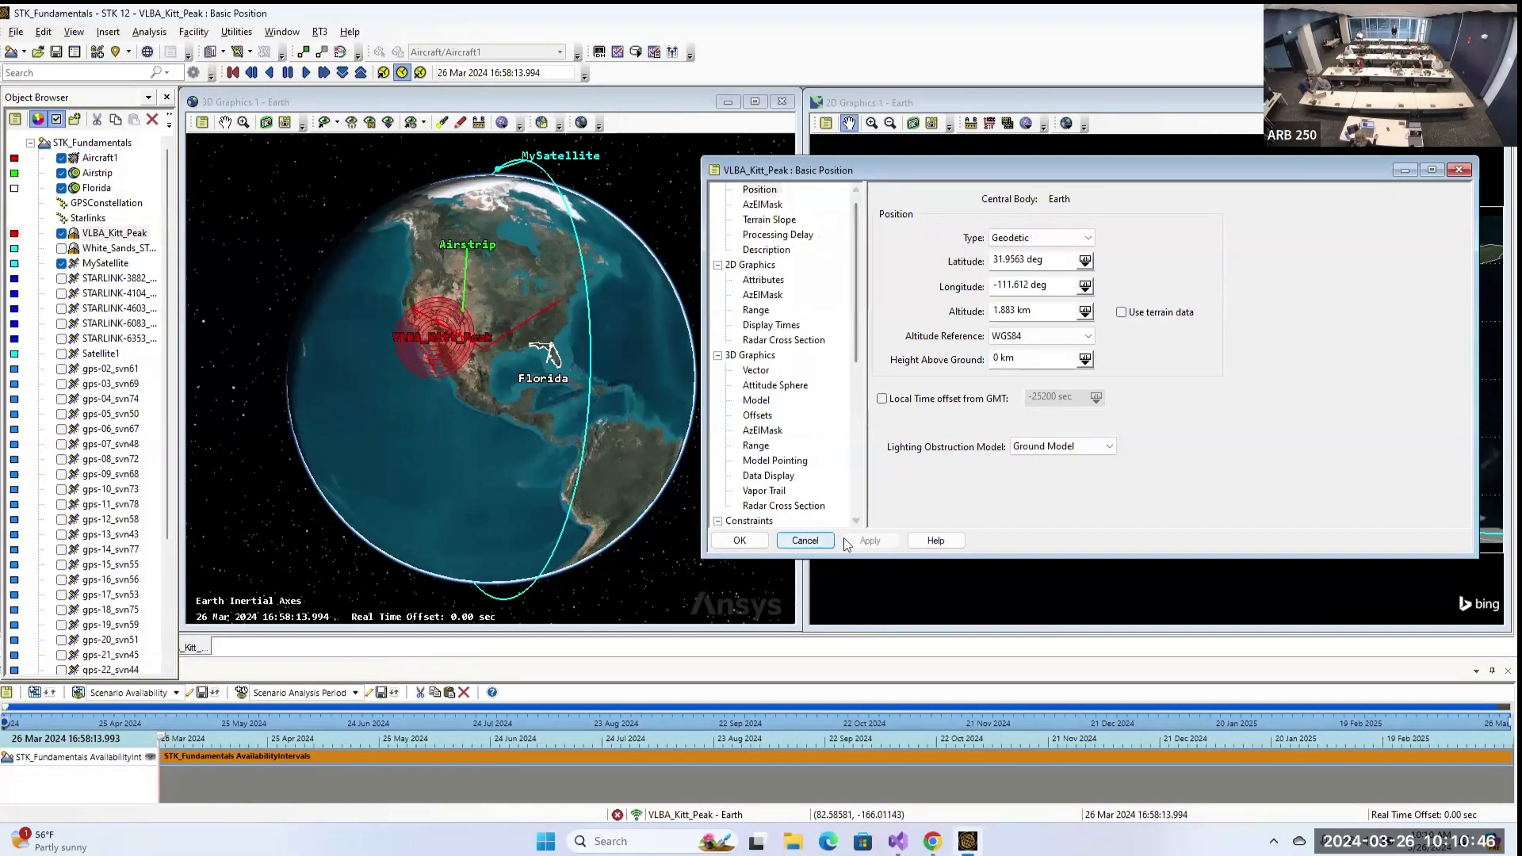
{"action": "left_click", "coordinate": [748, 546]}
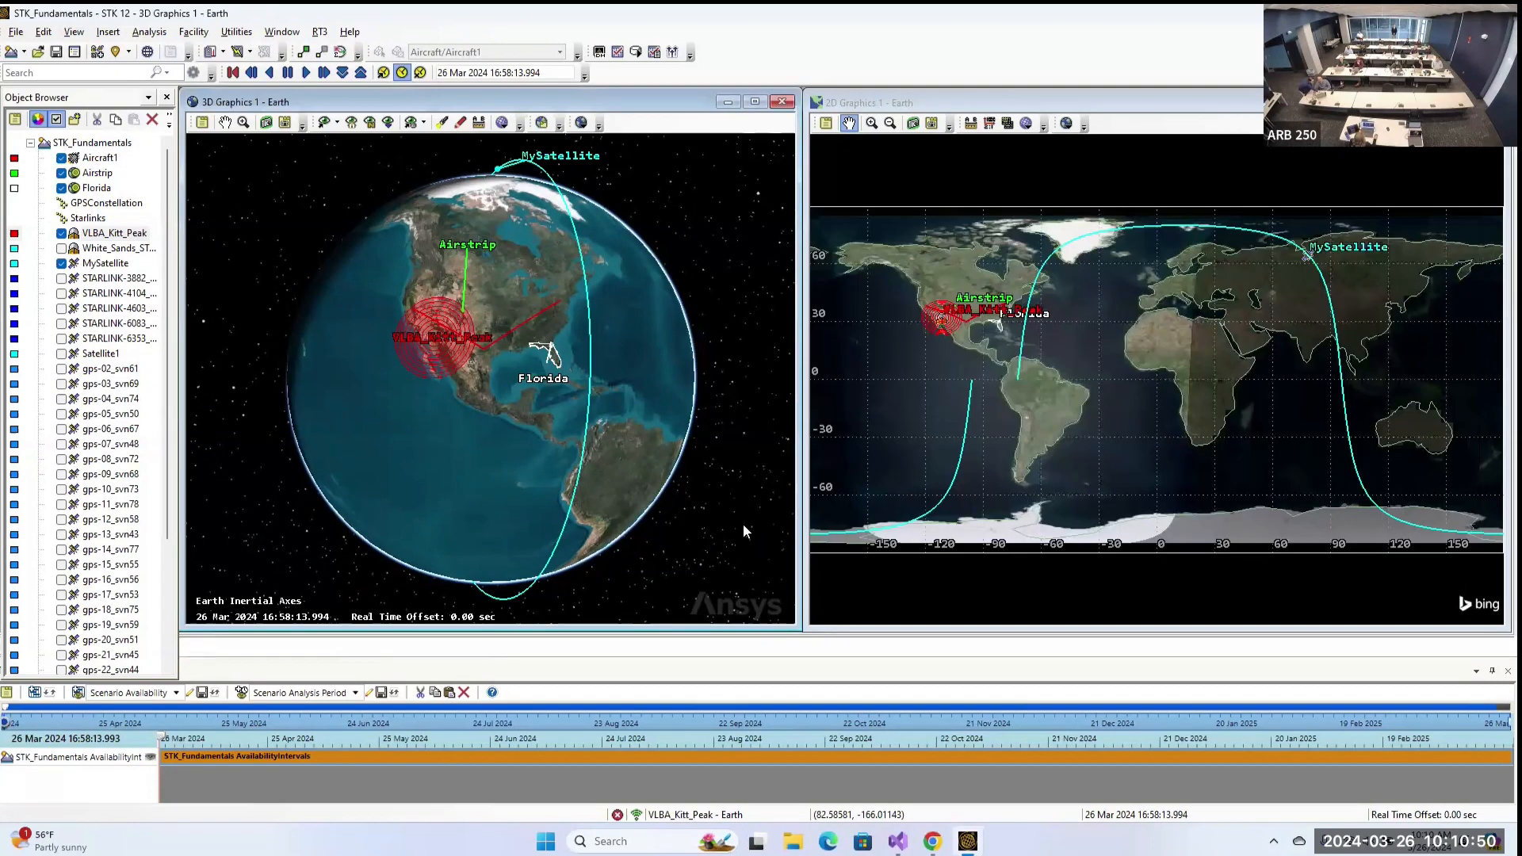
Insert a default sensor attached to the VLBA_Kitt_Peak facility.
{"action": "left_click", "coordinate": [108, 33]}
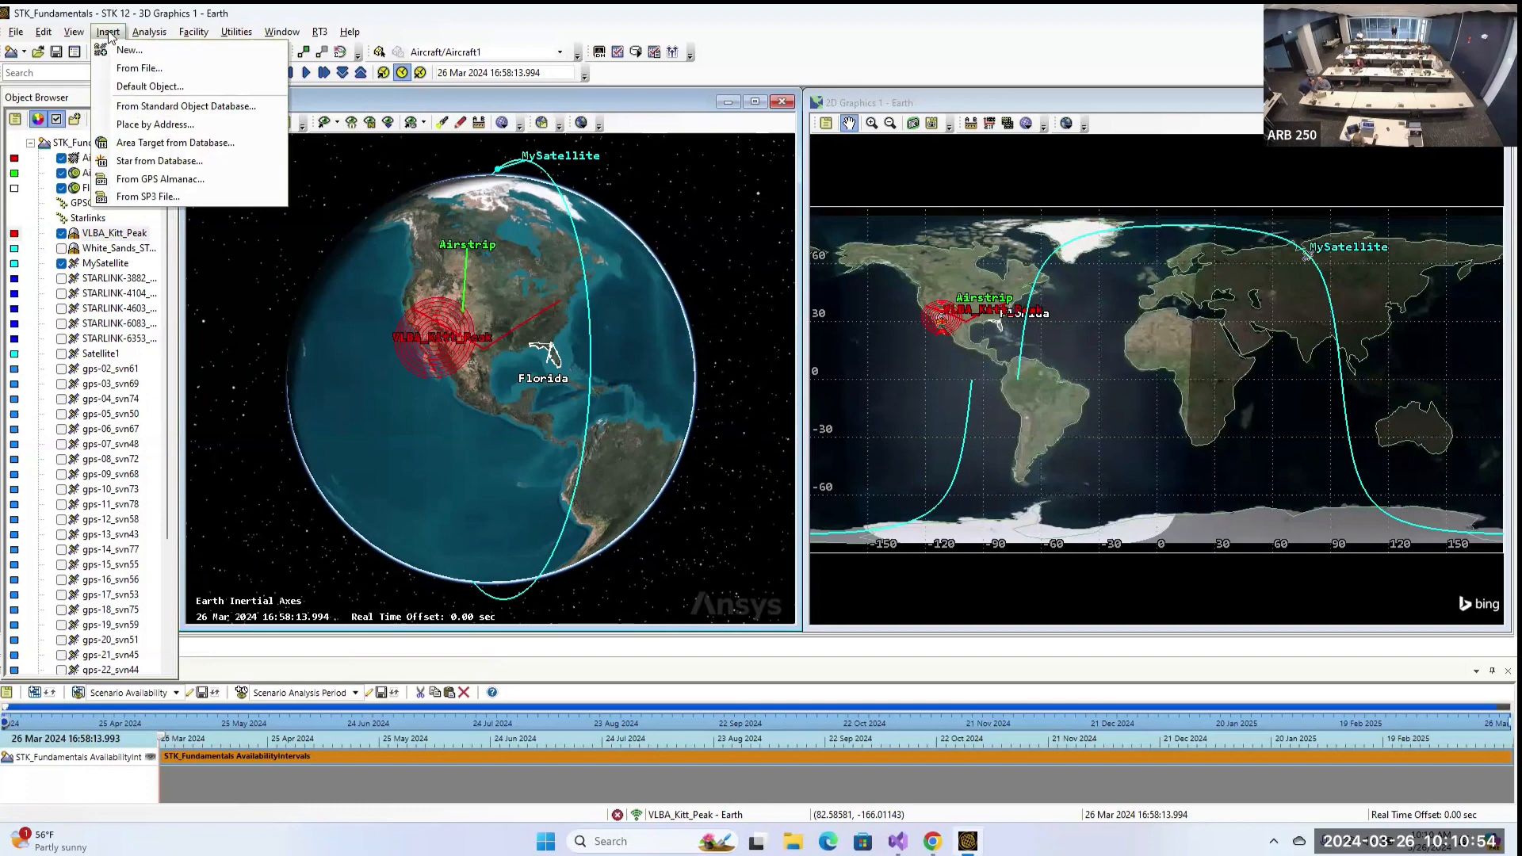
{"action": "left_click", "coordinate": [127, 50]}
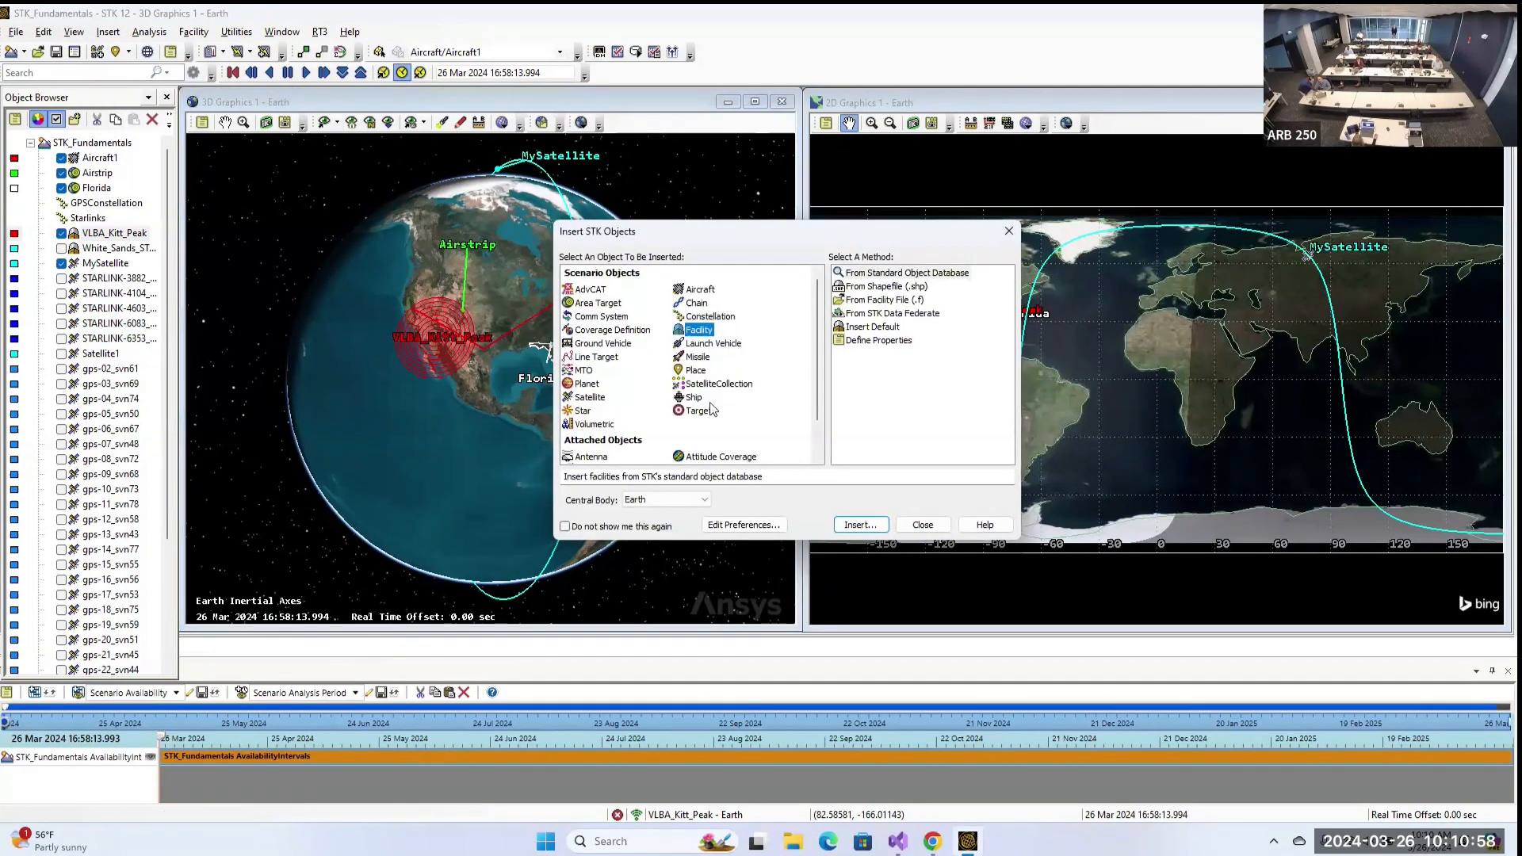
{"action": "scroll", "coordinate": [695, 372], "scroll_direction": "down", "scroll_amount": 1}
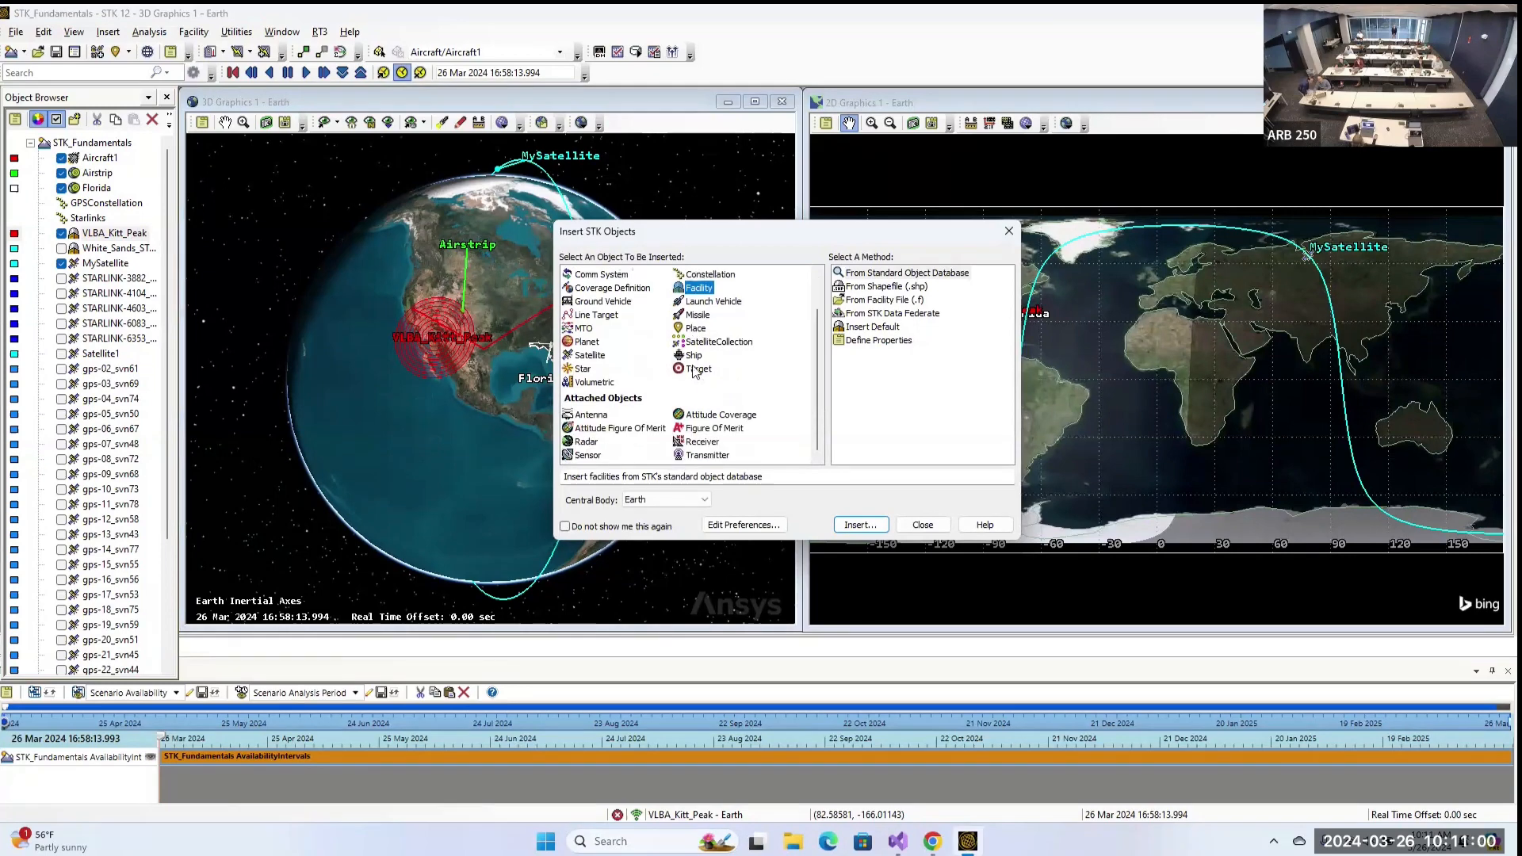
{"action": "left_click", "coordinate": [587, 456]}
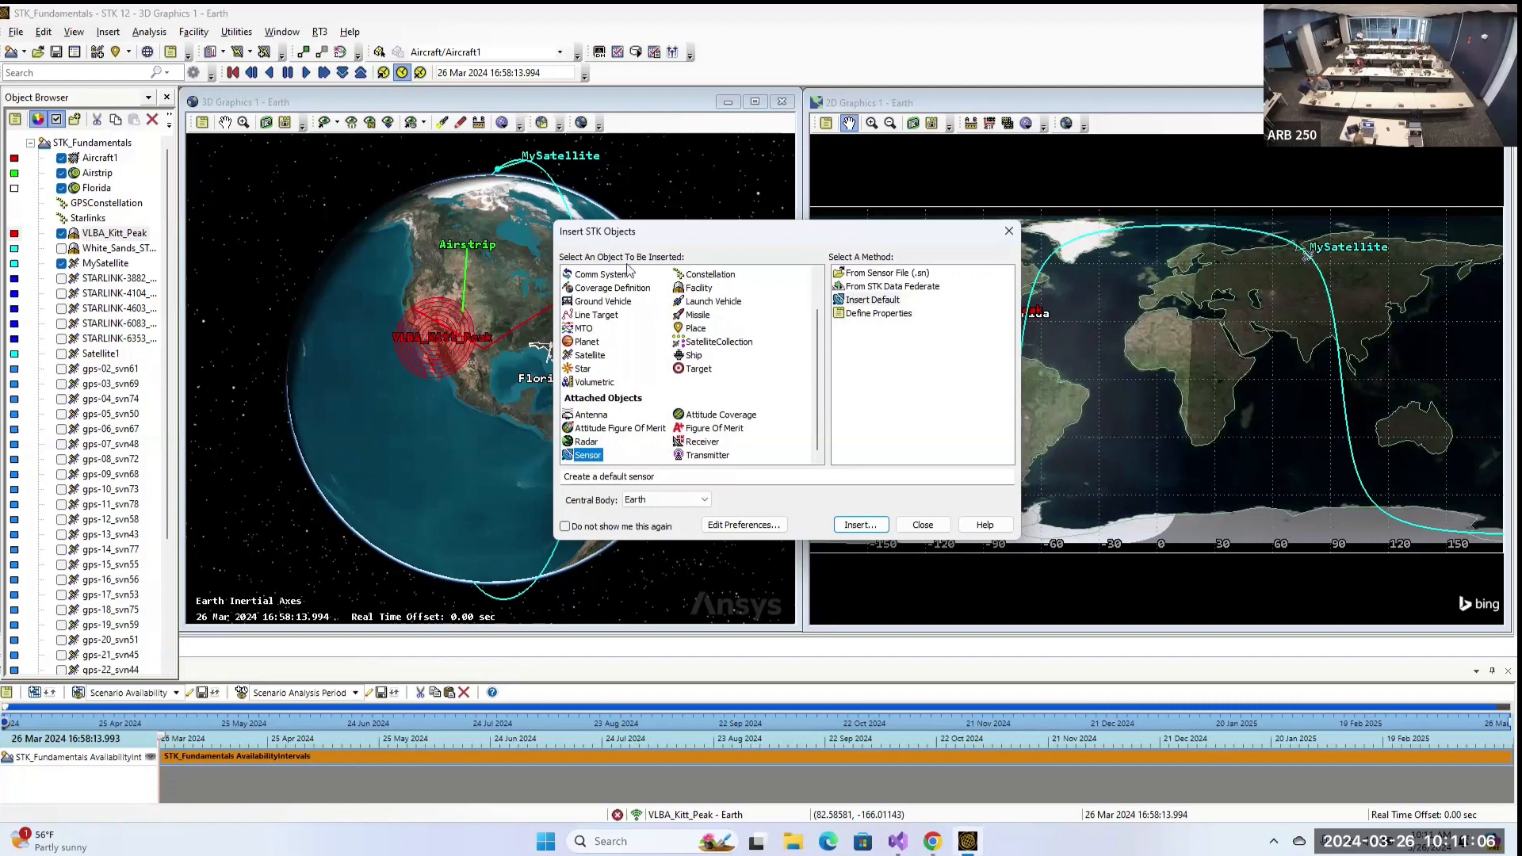
{"action": "scroll", "coordinate": [690, 312], "scroll_direction": "up", "scroll_amount": 1}
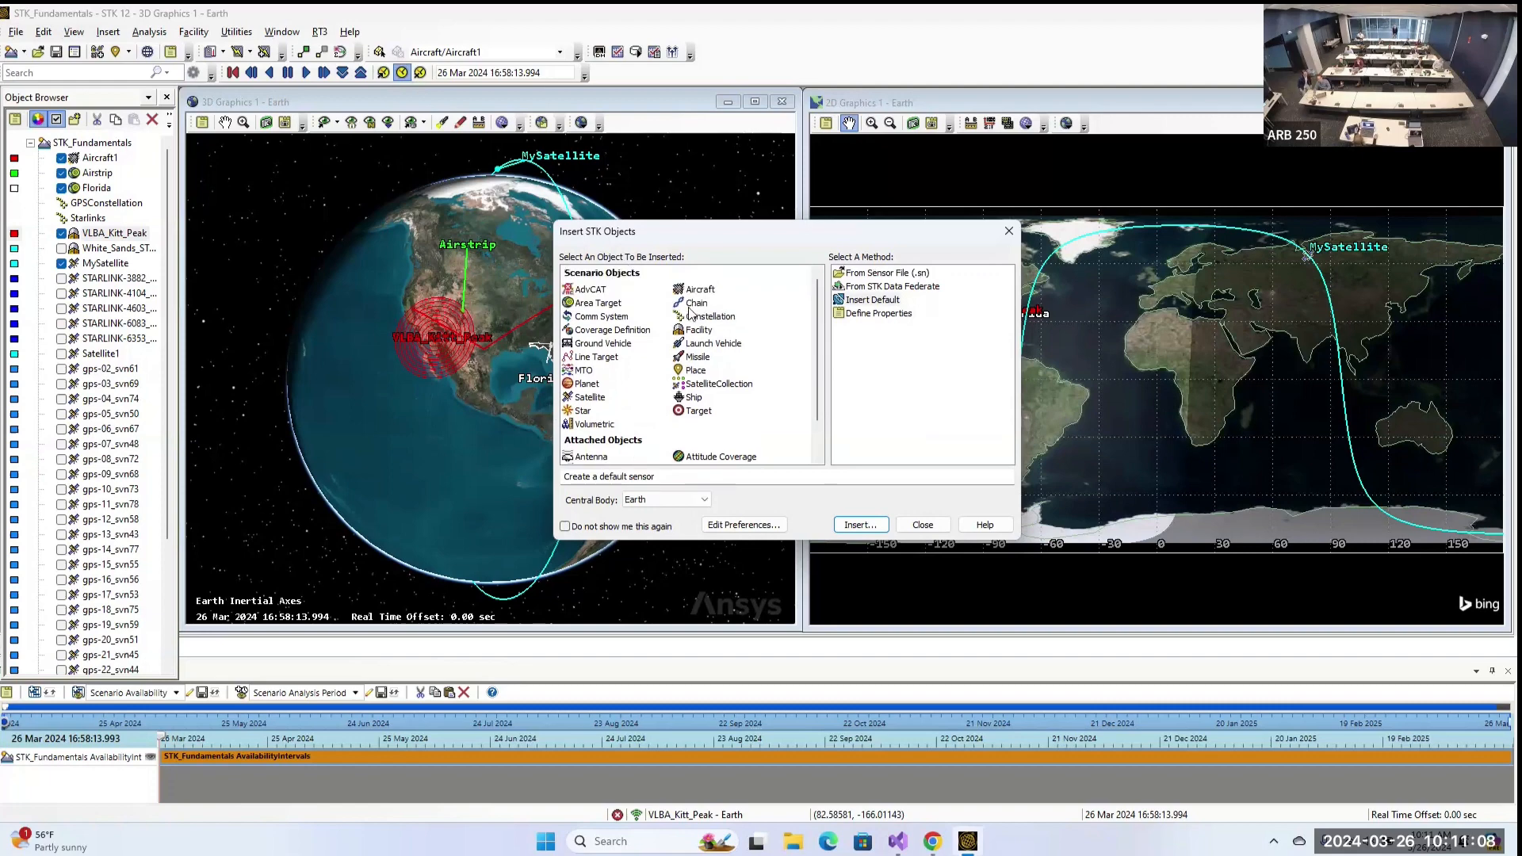
{"action": "scroll", "coordinate": [689, 321], "scroll_direction": "down", "scroll_amount": 1}
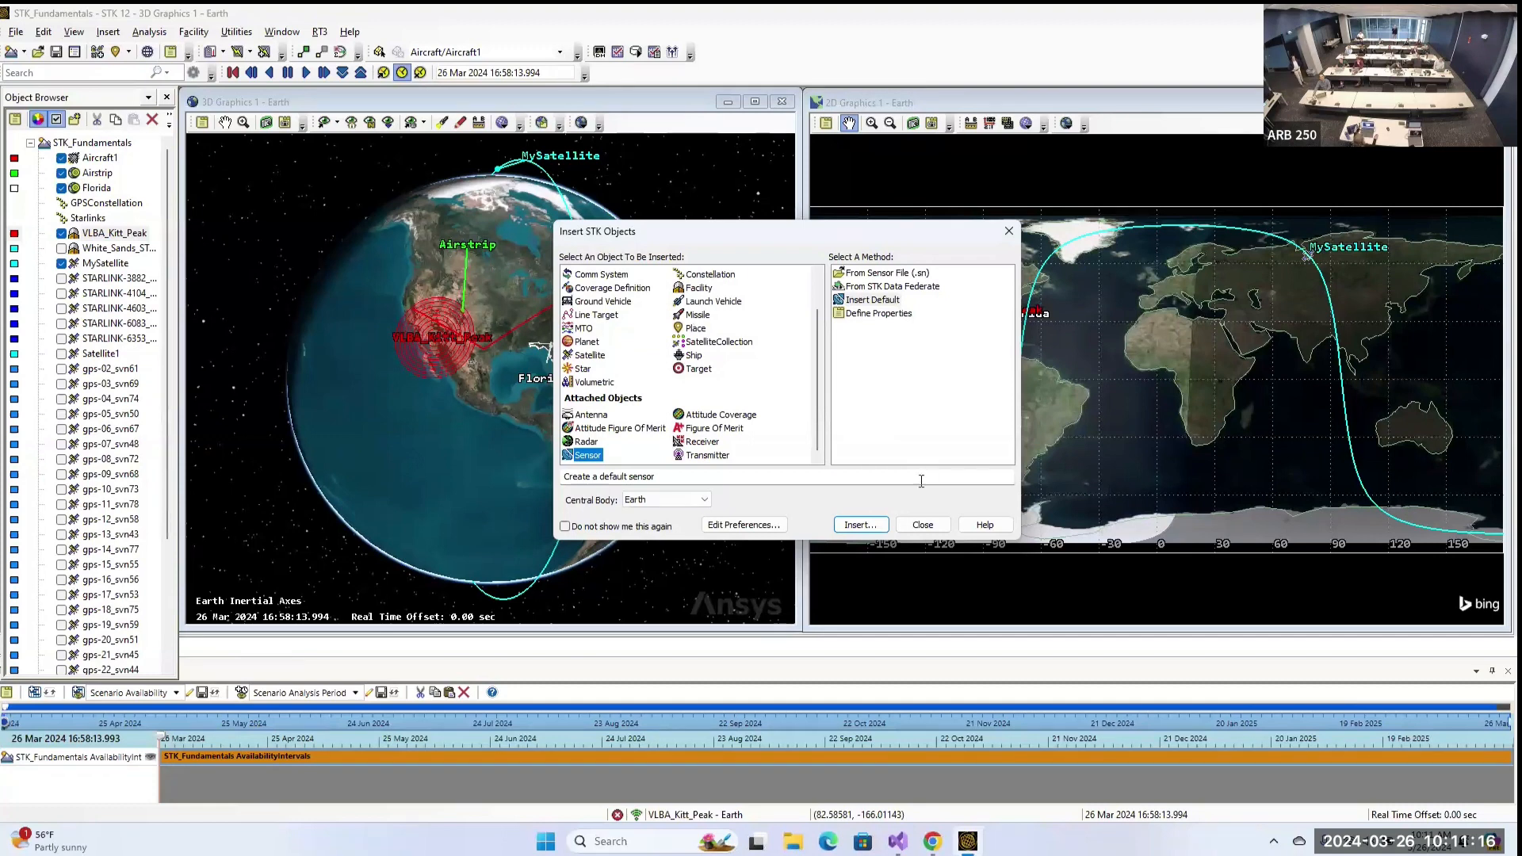
{"action": "left_click", "coordinate": [869, 524]}
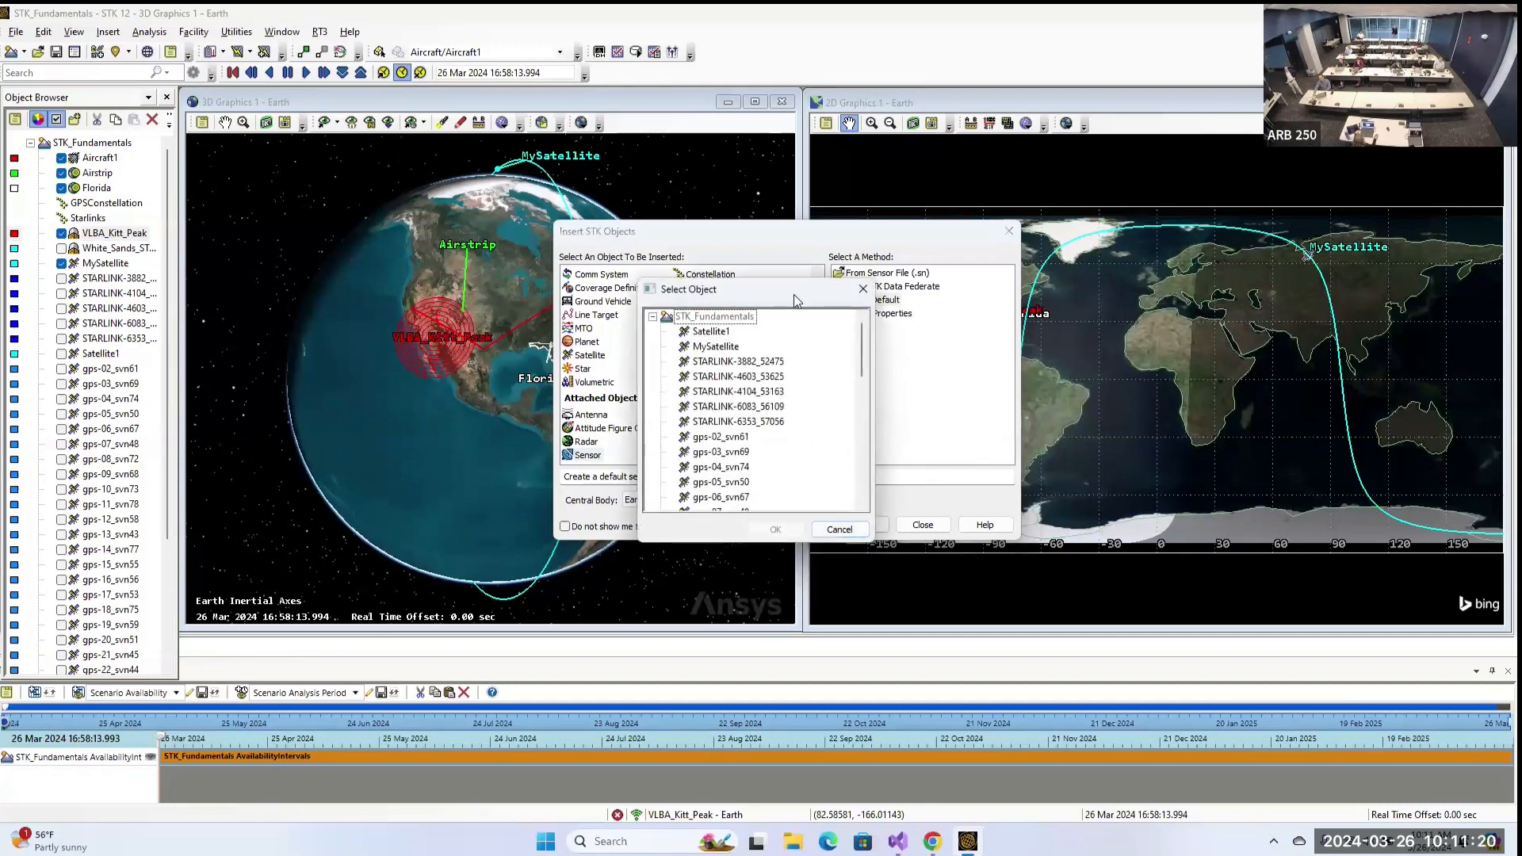
{"action": "scroll", "coordinate": [758, 351], "scroll_direction": "down", "scroll_amount": 9}
{"action": "scroll", "coordinate": [758, 350], "scroll_direction": "down", "scroll_amount": 1}
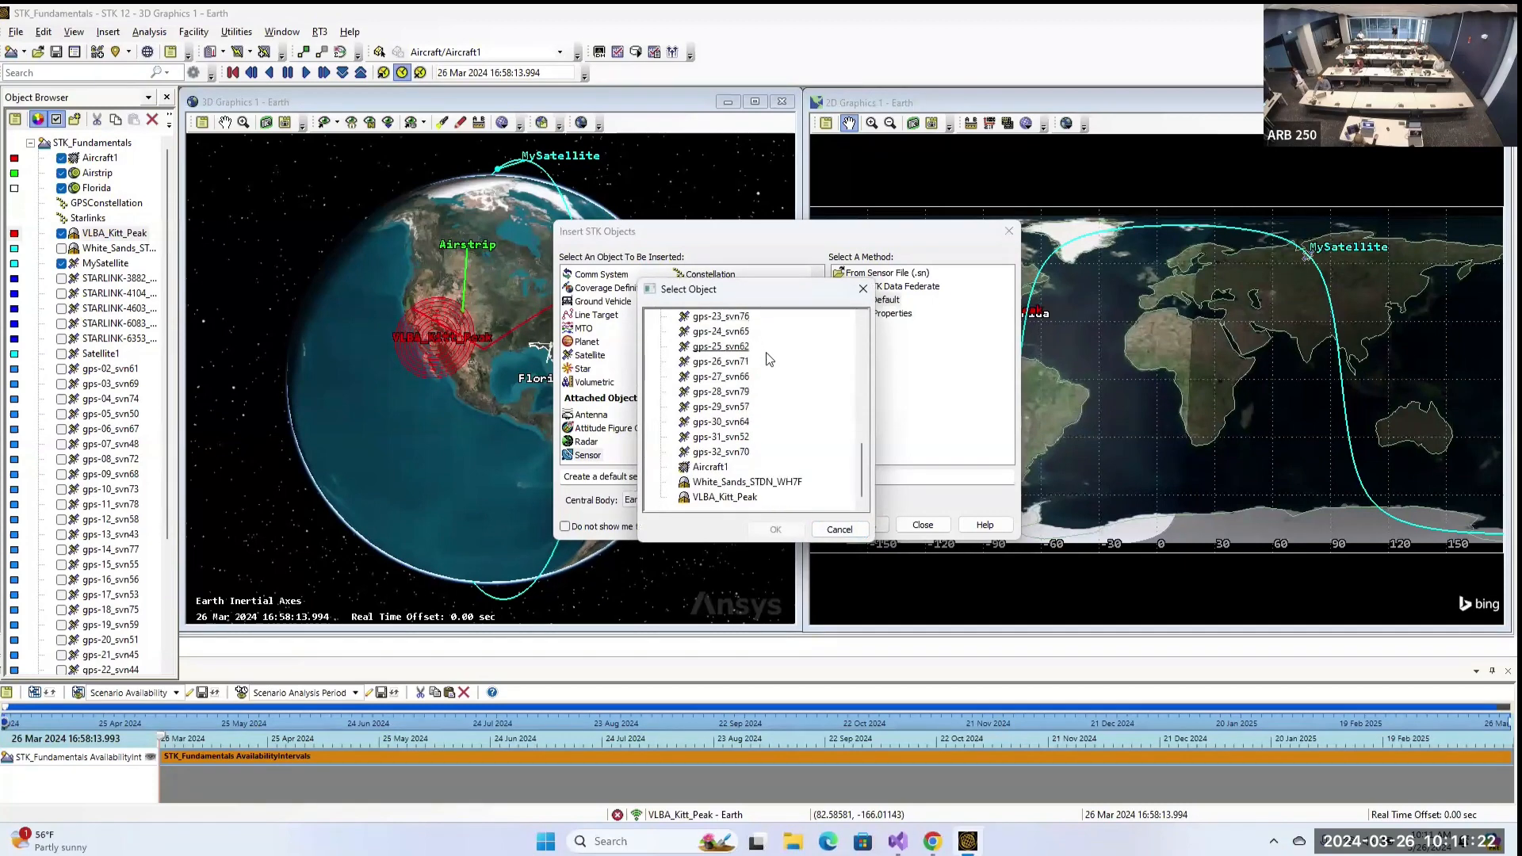
{"action": "left_click", "coordinate": [725, 497]}
{"action": "left_click", "coordinate": [773, 529]}
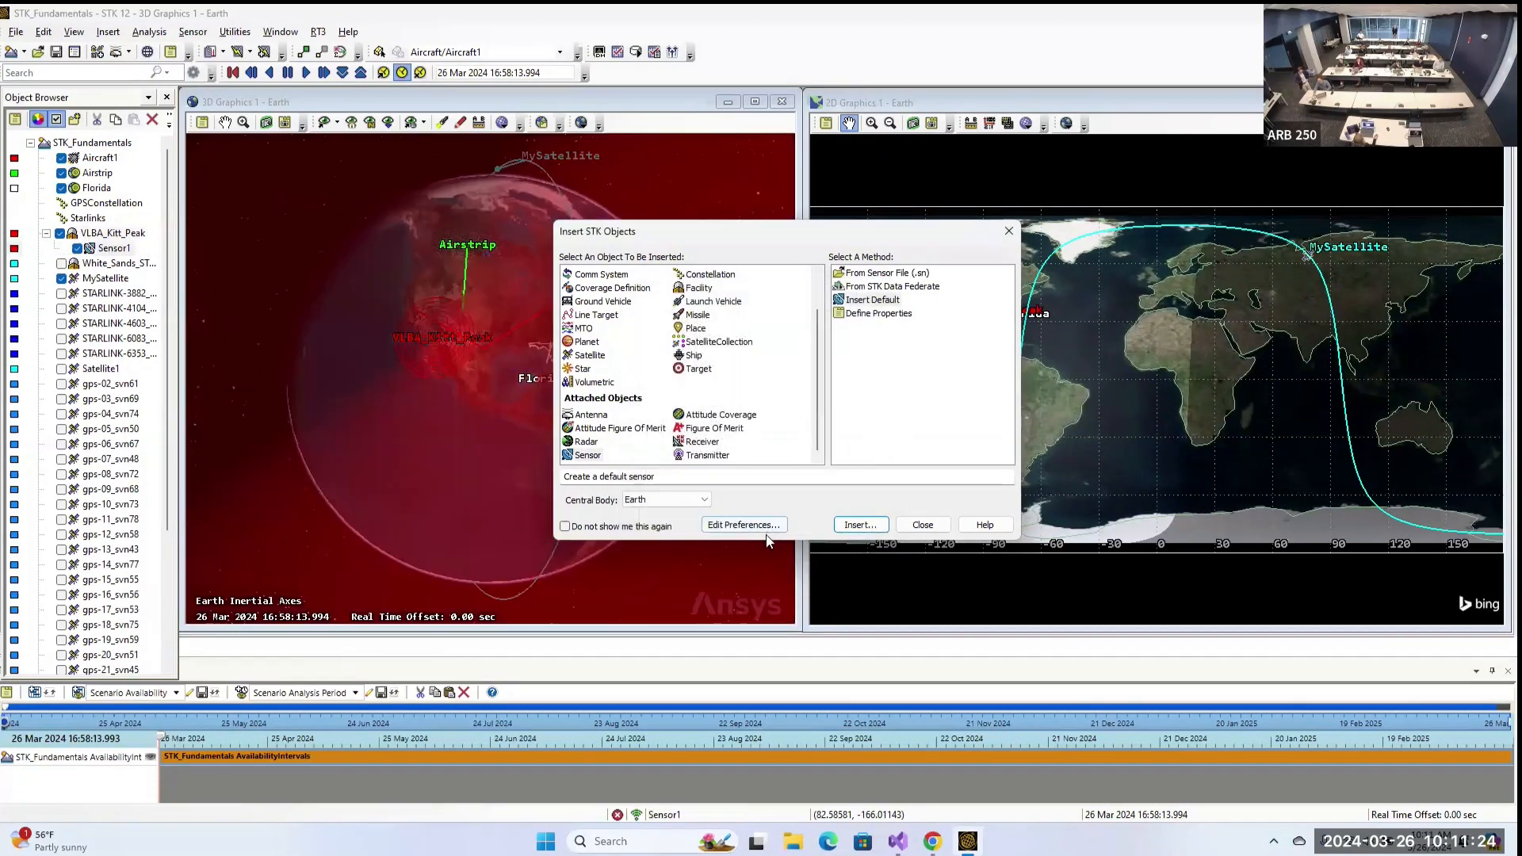
{"action": "left_click", "coordinate": [922, 525]}
Examine the shape and extent of the VLBA_Kitt_Peak sensor's cone around the Earth in the 3D Graphics window.
{"action": "scroll", "coordinate": [587, 341], "scroll_direction": "down", "scroll_amount": 10}
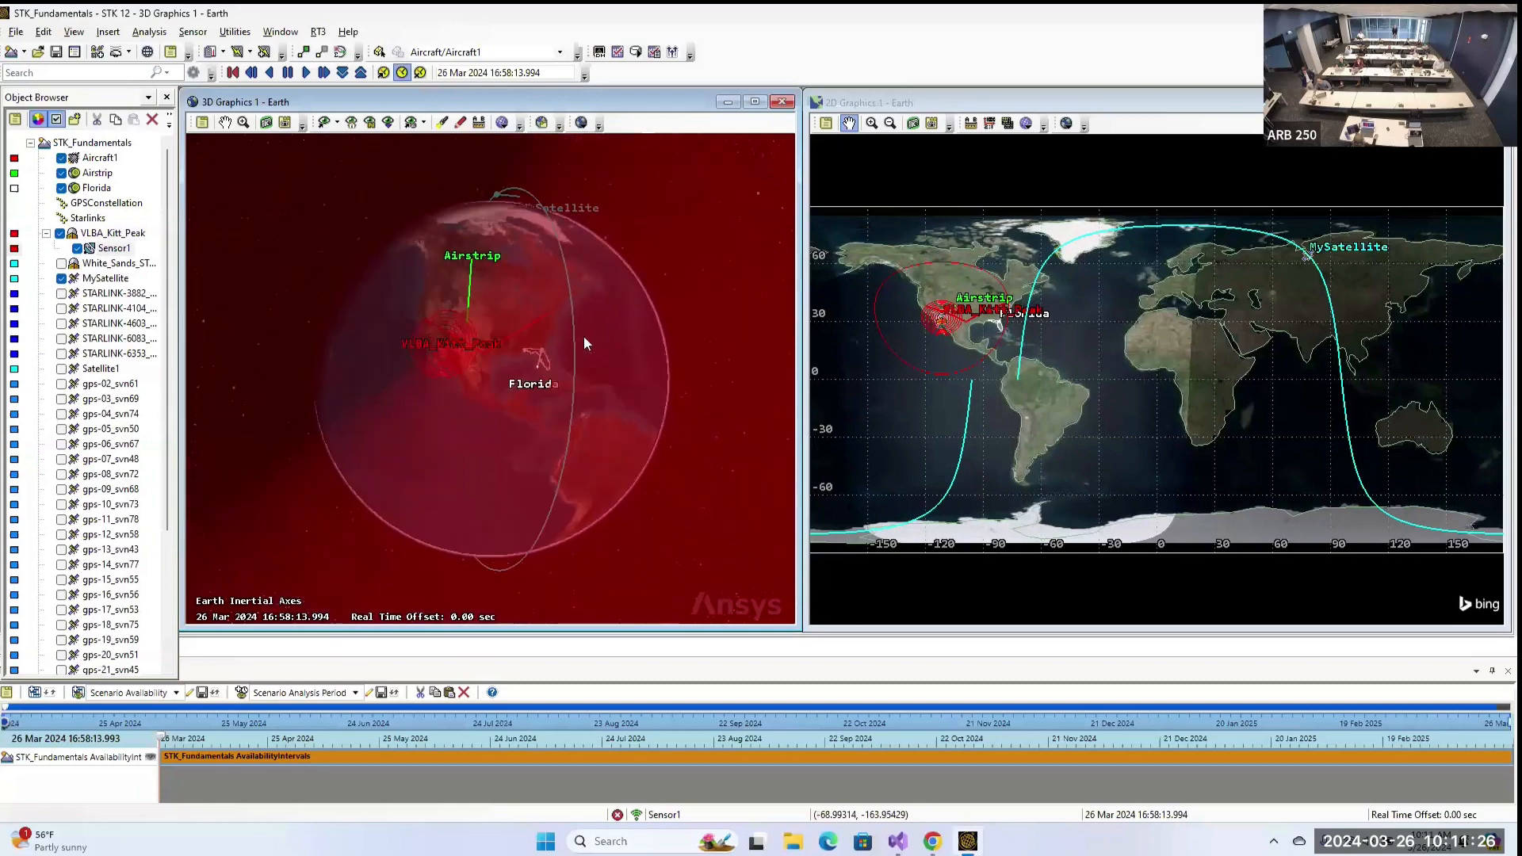
{"action": "left_click_drag", "start_coordinate": [598, 375], "coordinate": [247, 176]}
{"action": "scroll", "coordinate": [248, 178], "scroll_direction": "down", "scroll_amount": 2}
{"action": "scroll", "coordinate": [270, 189], "scroll_direction": "up", "scroll_amount": 4}
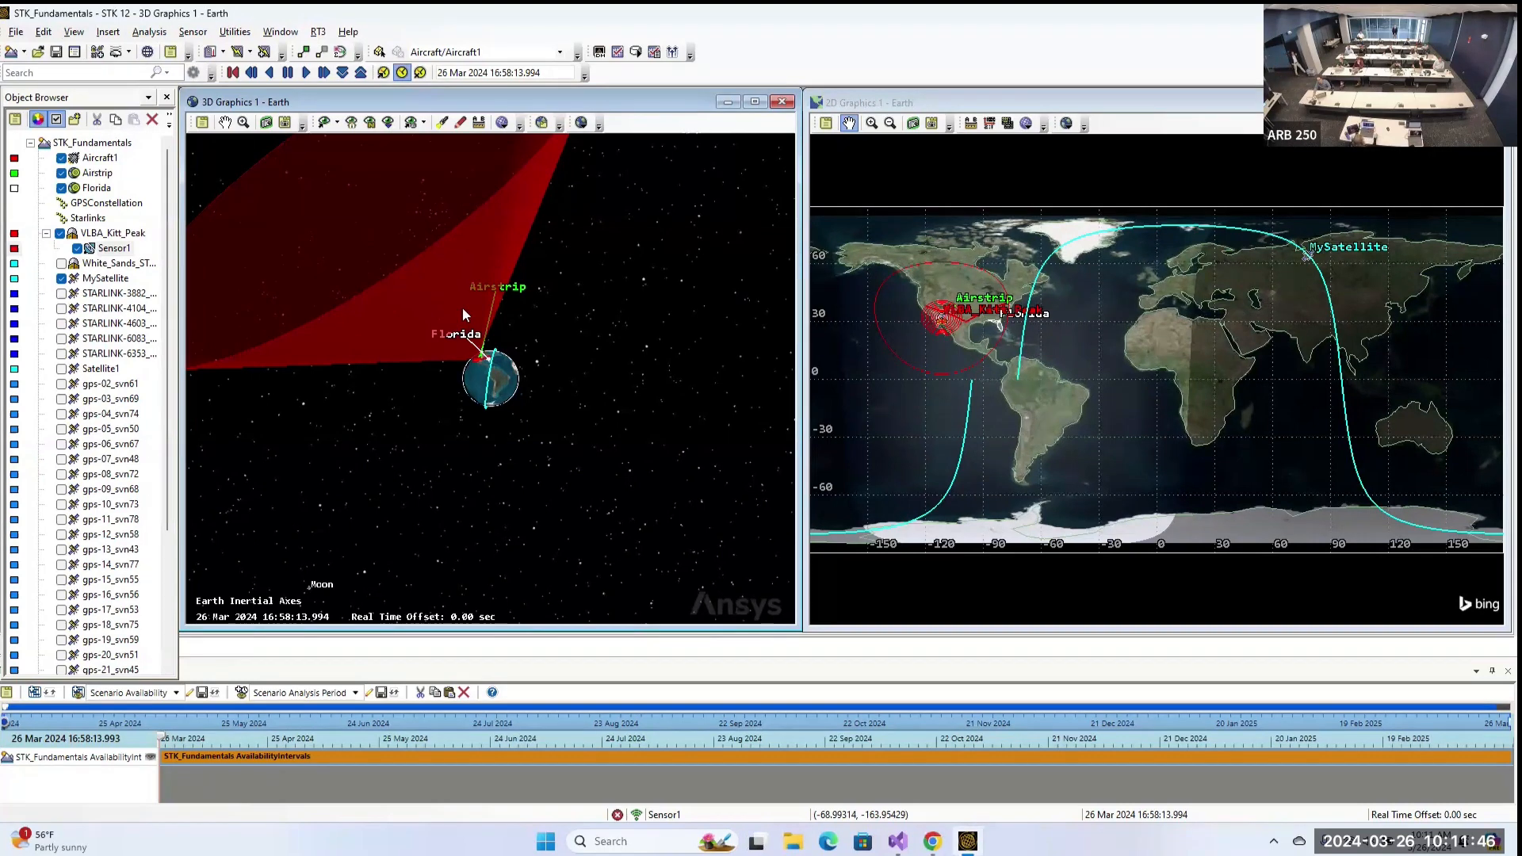
{"action": "right_click_drag", "start_coordinate": [240, 230], "coordinate": [233, 179]}
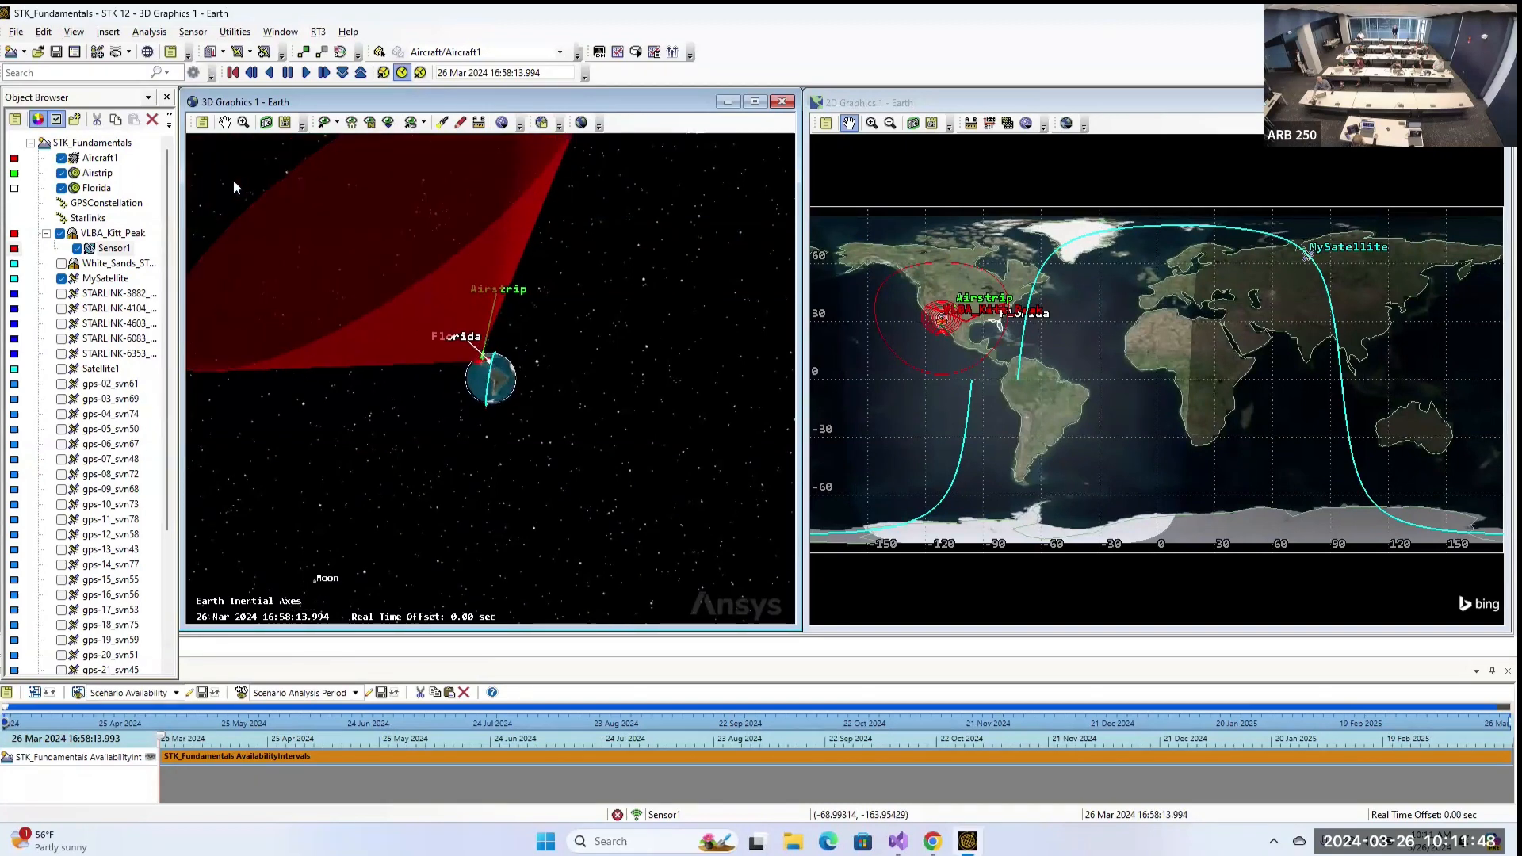
Keep Sensor1 as a Simple Conic sensor and set its cone half angle to 30 deg.
{"action": "left_click", "coordinate": [113, 248]}
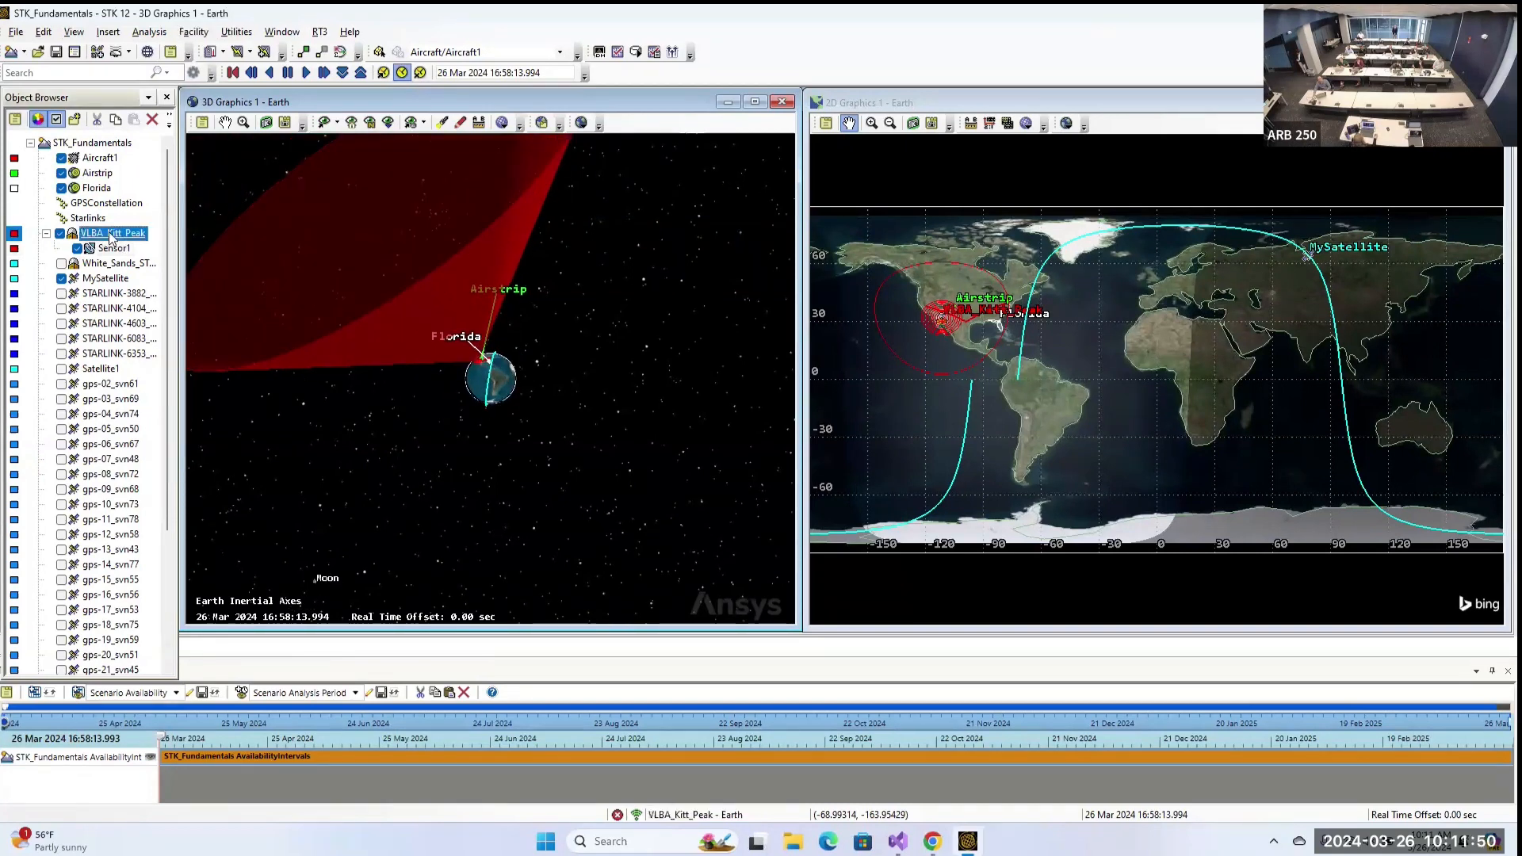
{"action": "left_click", "coordinate": [113, 249]}
{"action": "right_click", "coordinate": [112, 248]}
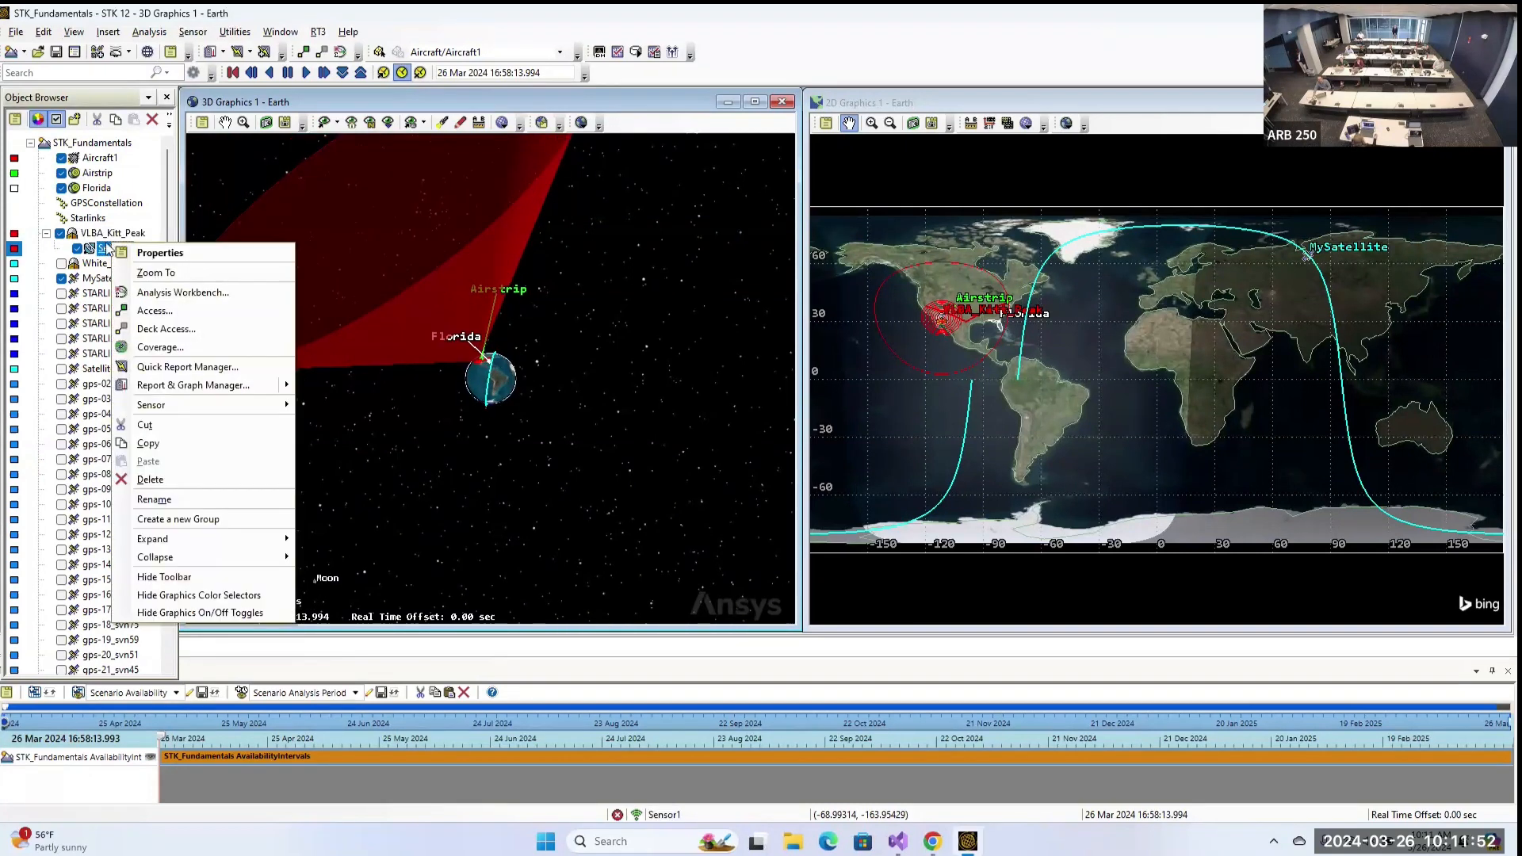
{"action": "left_click", "coordinate": [140, 251]}
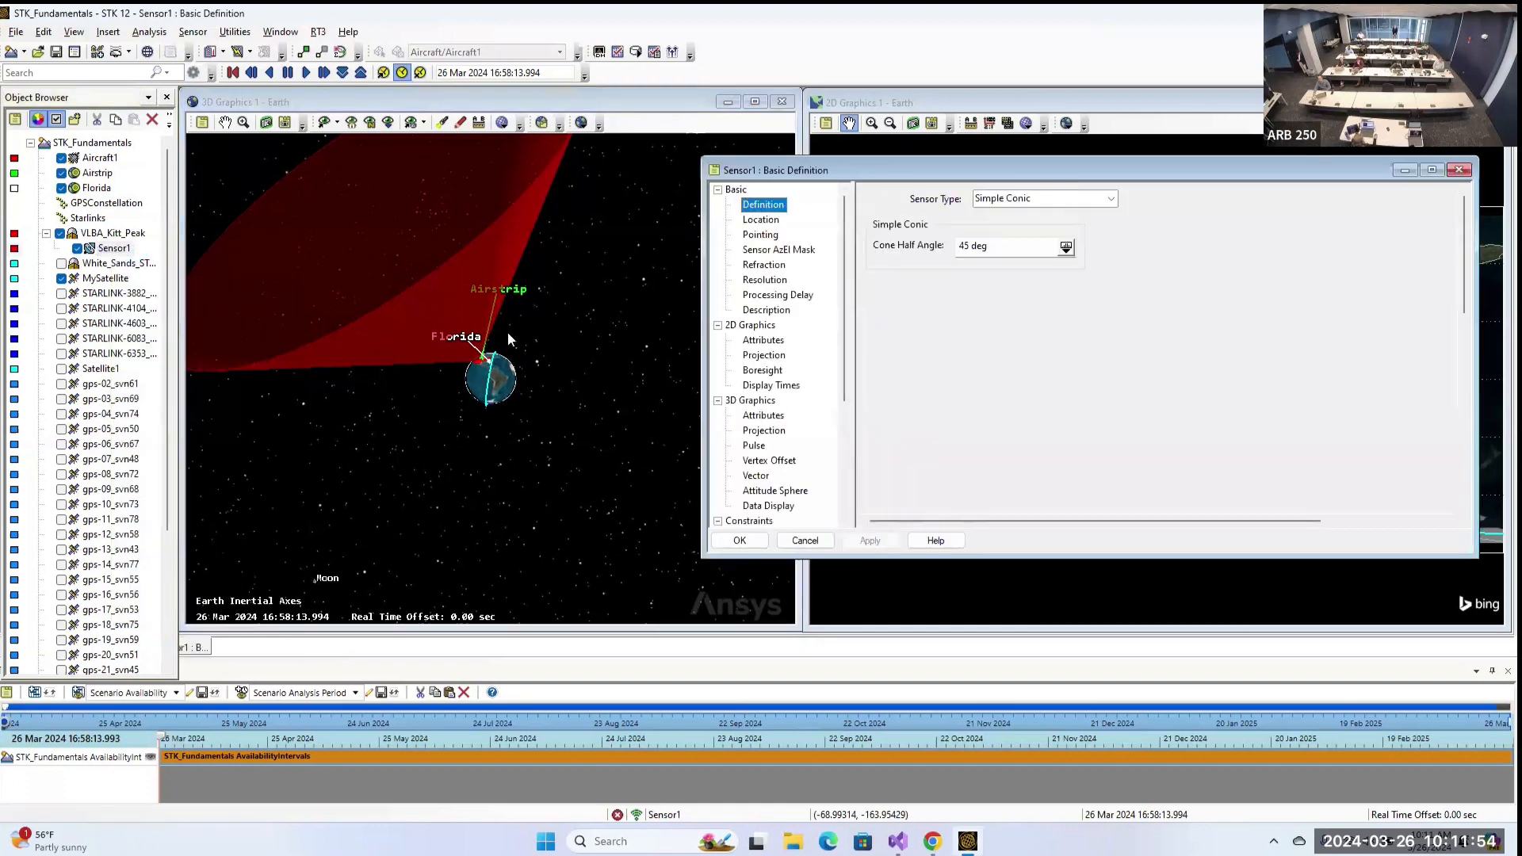
{"action": "left_click", "coordinate": [1110, 199]}
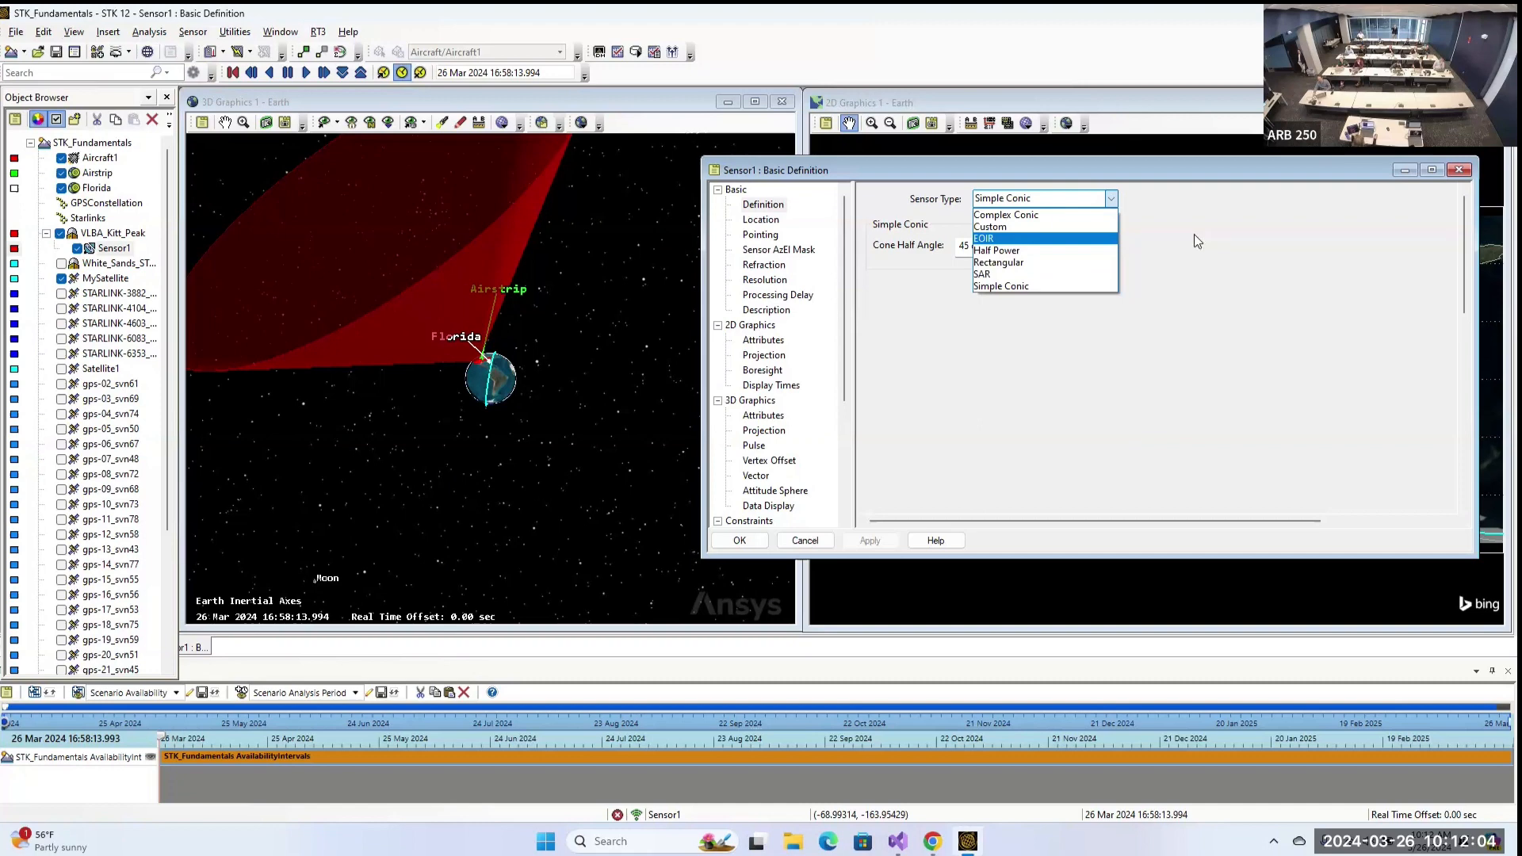
{"action": "left_click", "coordinate": [1048, 287]}
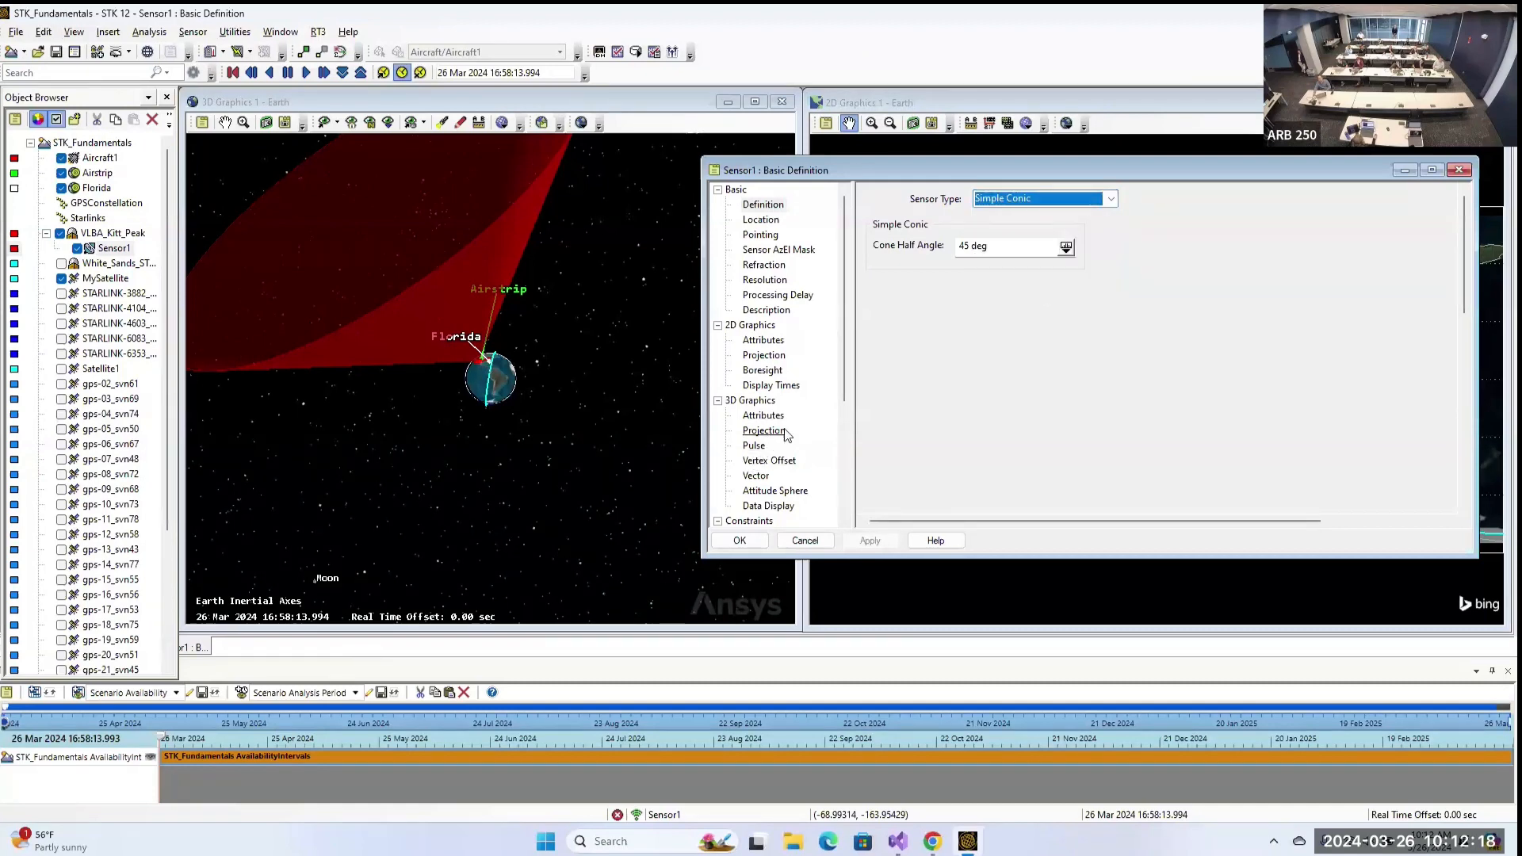
{"action": "left_click_drag", "start_coordinate": [1003, 248], "coordinate": [954, 245]}
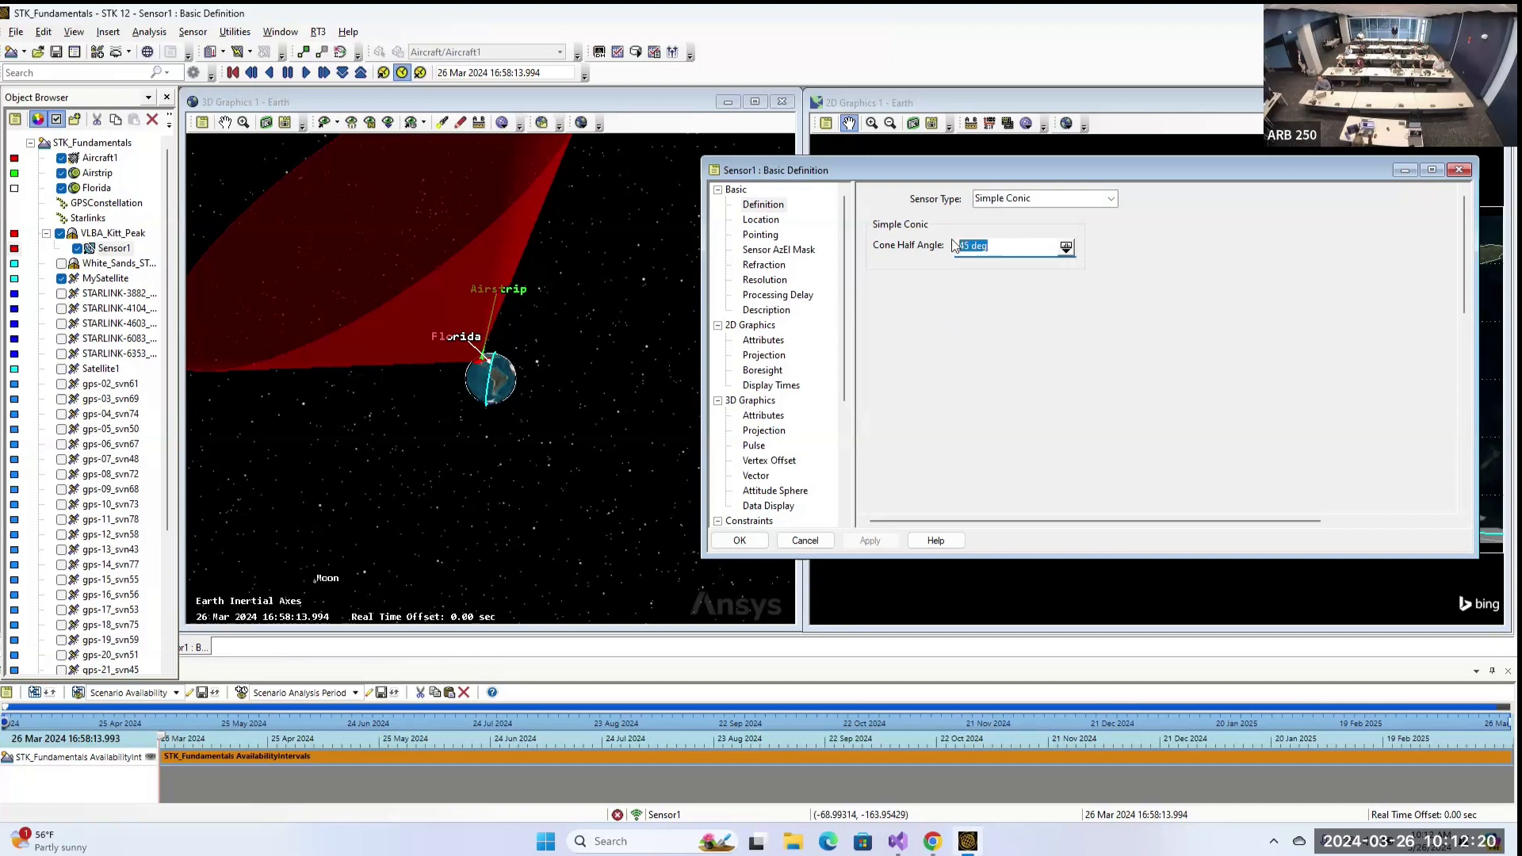
{"action": "type", "text": "30"}
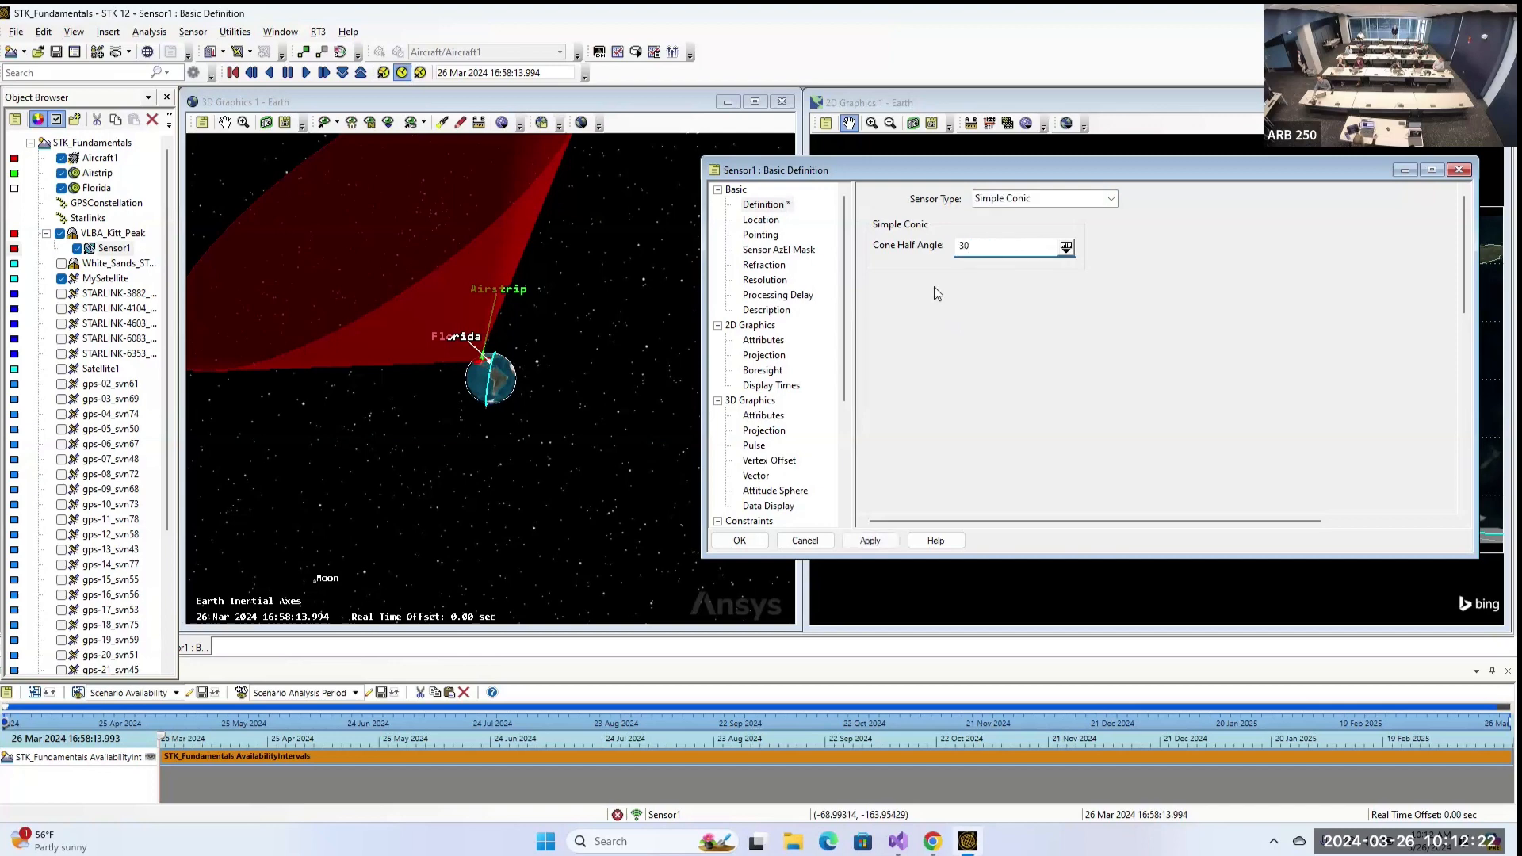
{"action": "left_click", "coordinate": [870, 540]}
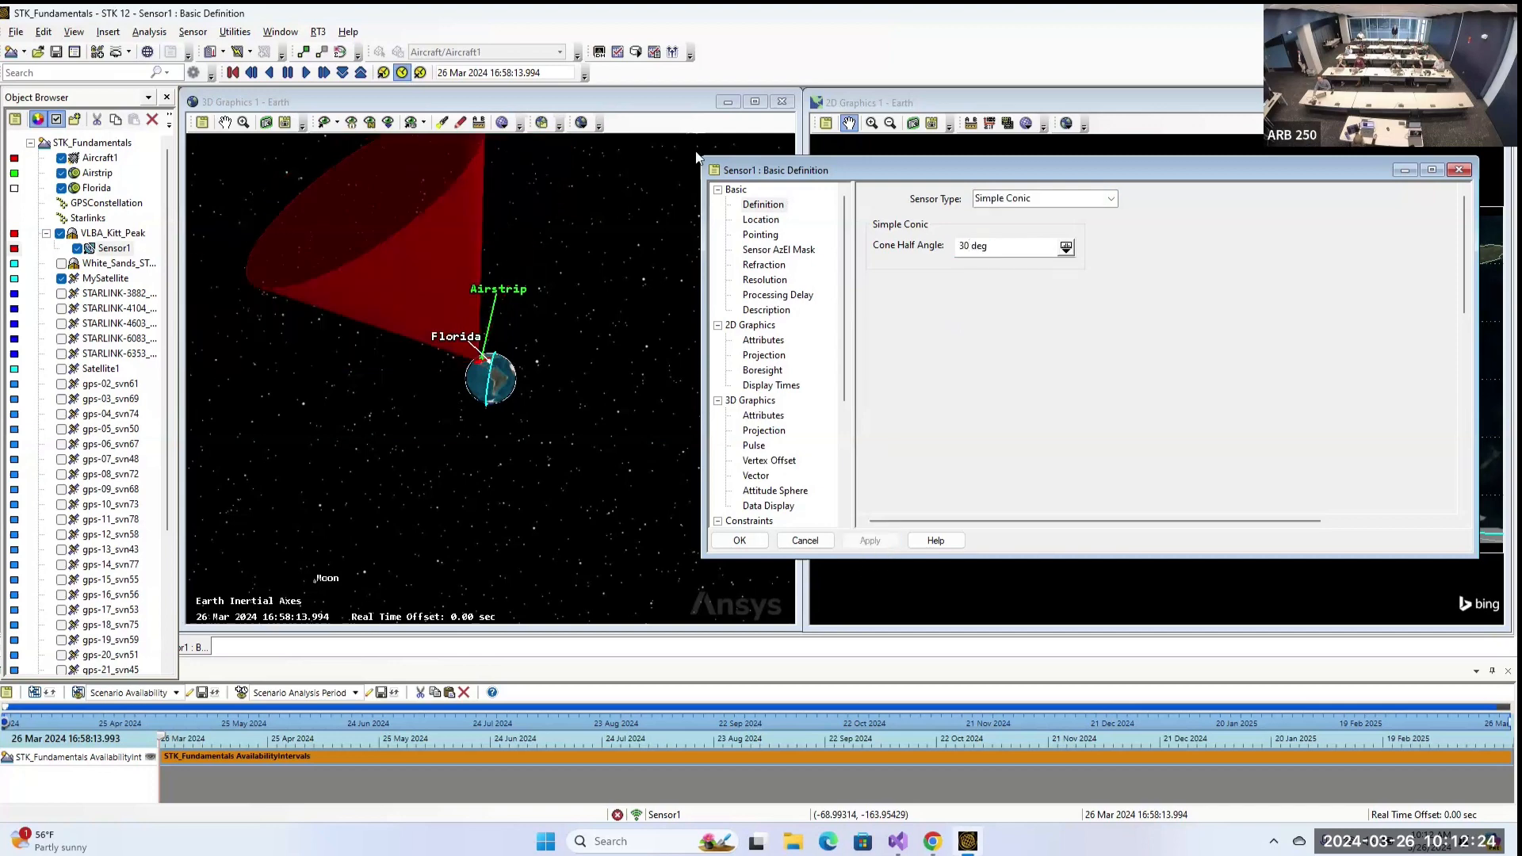
Review Sensor1's pointing settings and its Basic, Sun, Temporal and Plugins constraints, close its properties, and inspect the narrowed cone in 3D.
{"action": "left_click", "coordinate": [764, 220]}
{"action": "left_click", "coordinate": [760, 235]}
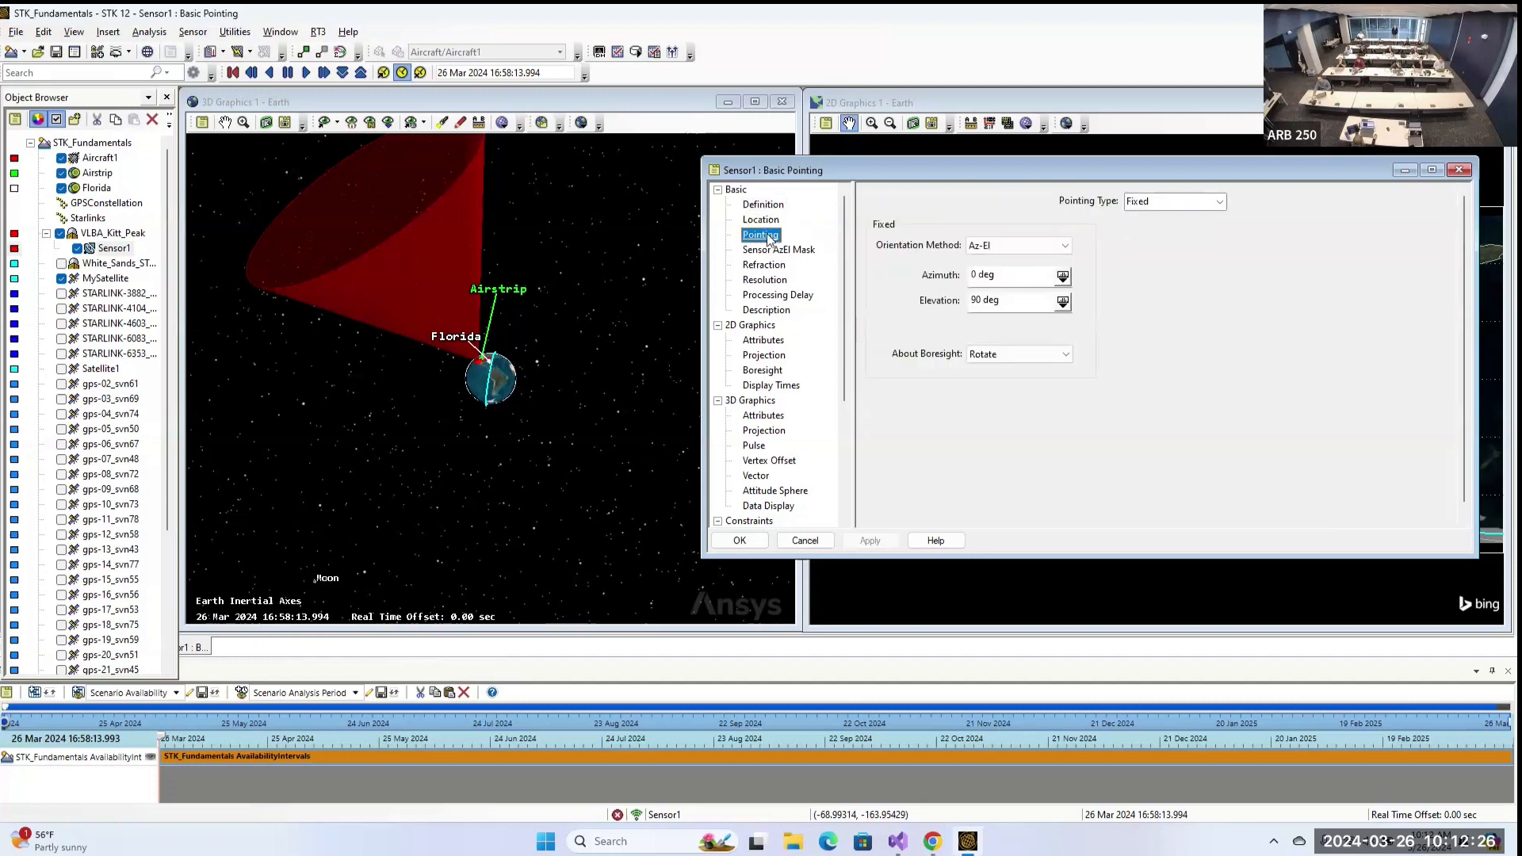
{"action": "scroll", "coordinate": [745, 365], "scroll_direction": "down", "scroll_amount": 4}
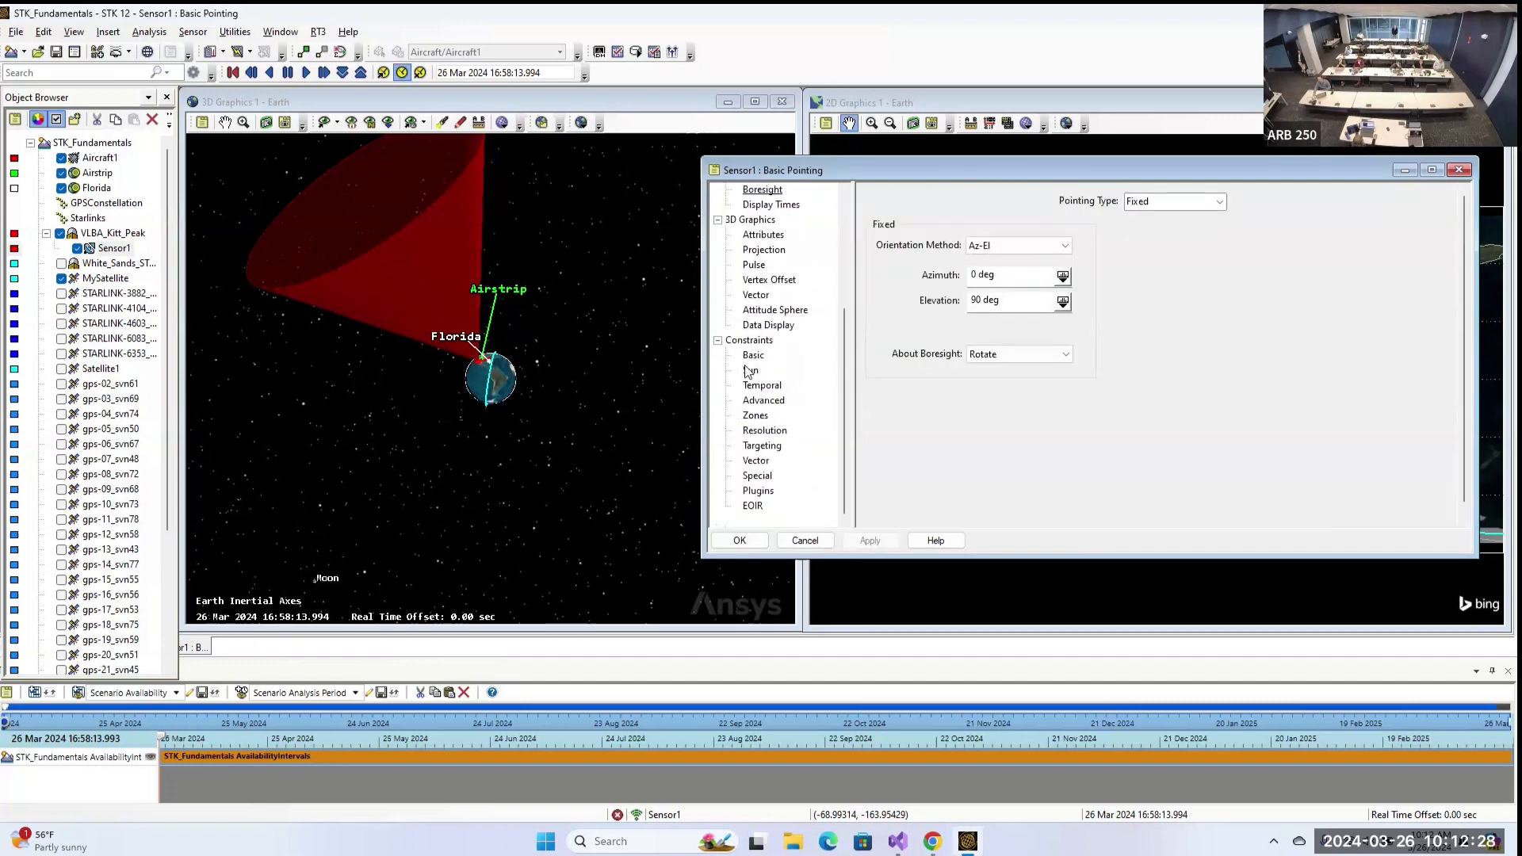
{"action": "left_click", "coordinate": [749, 355]}
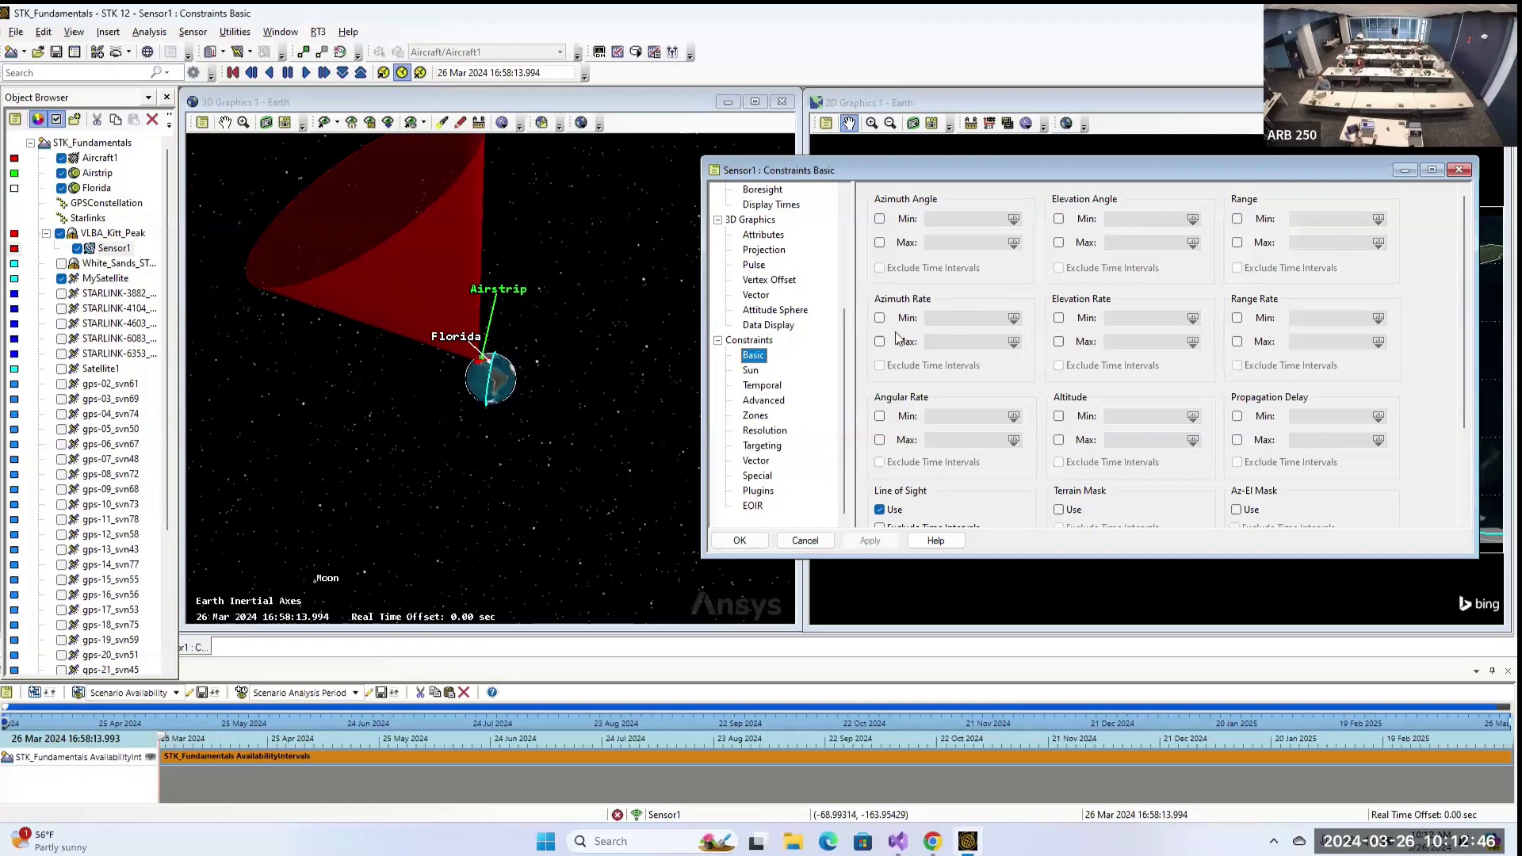
{"action": "left_click", "coordinate": [753, 371]}
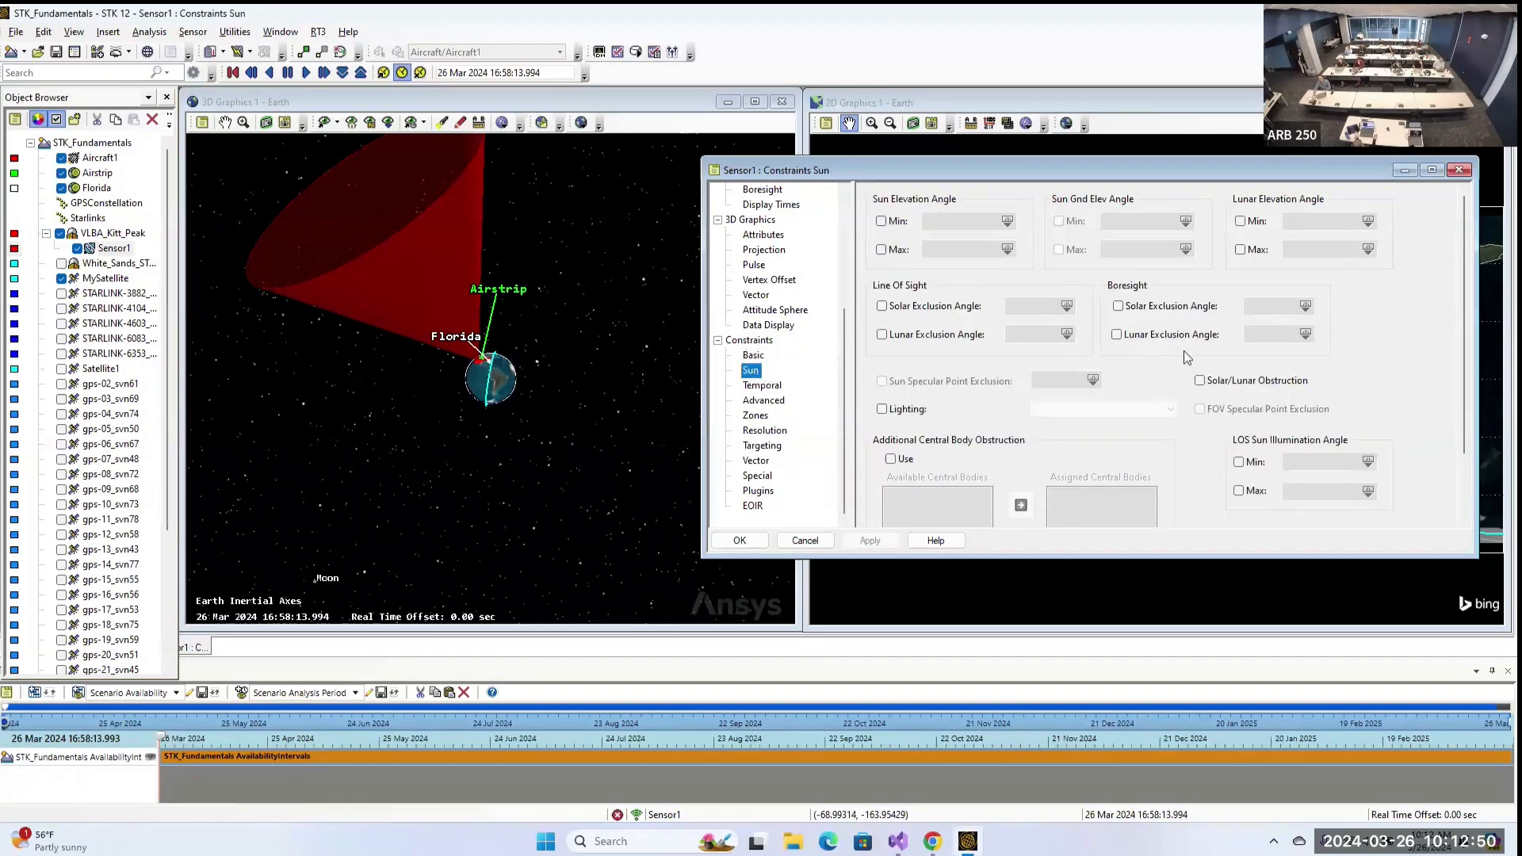
{"action": "left_click", "coordinate": [768, 388]}
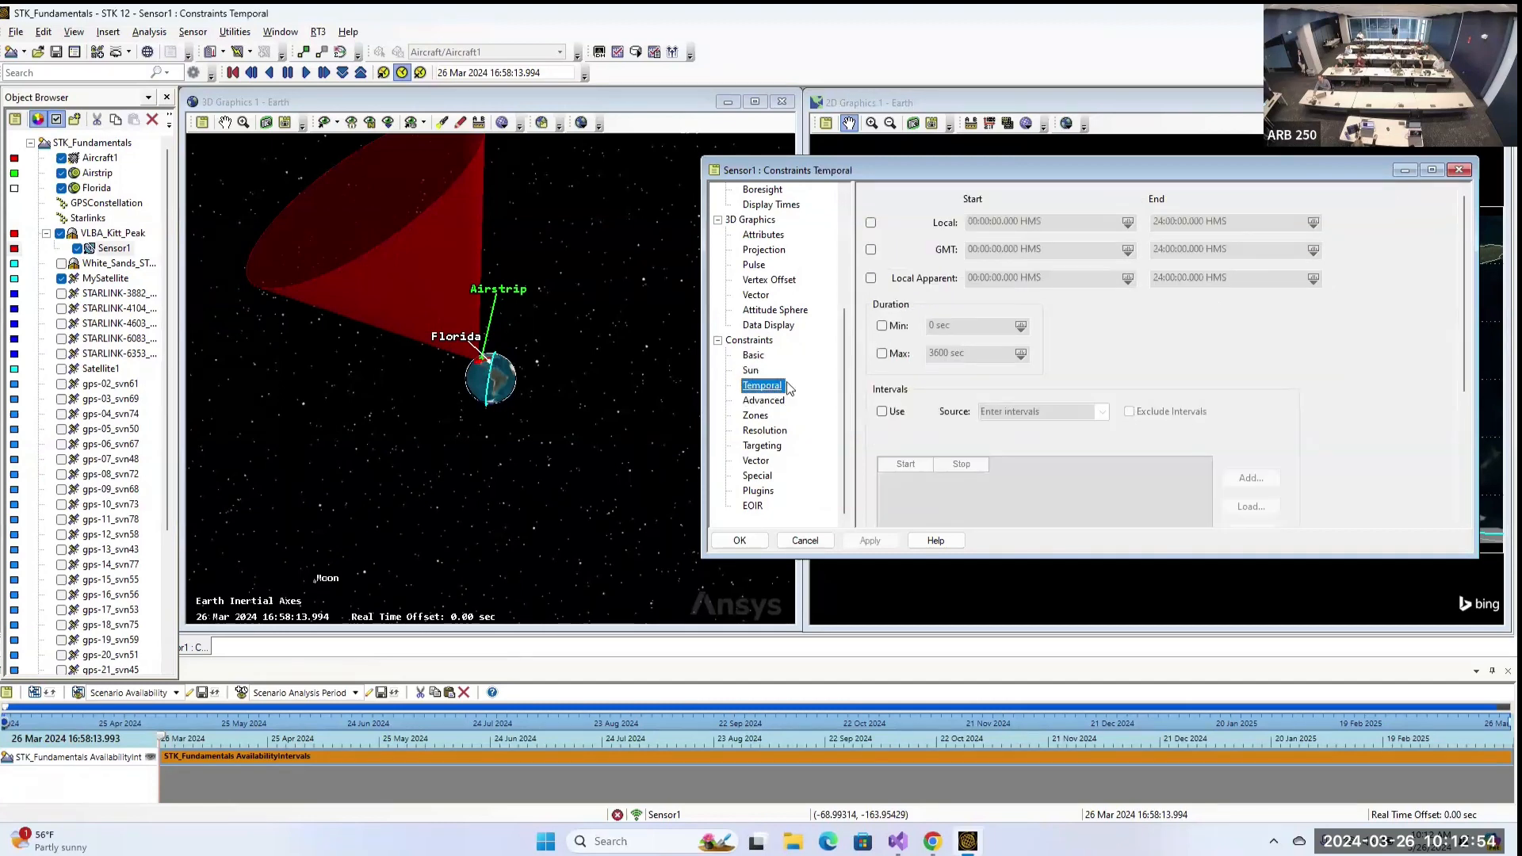
{"action": "left_click", "coordinate": [760, 491]}
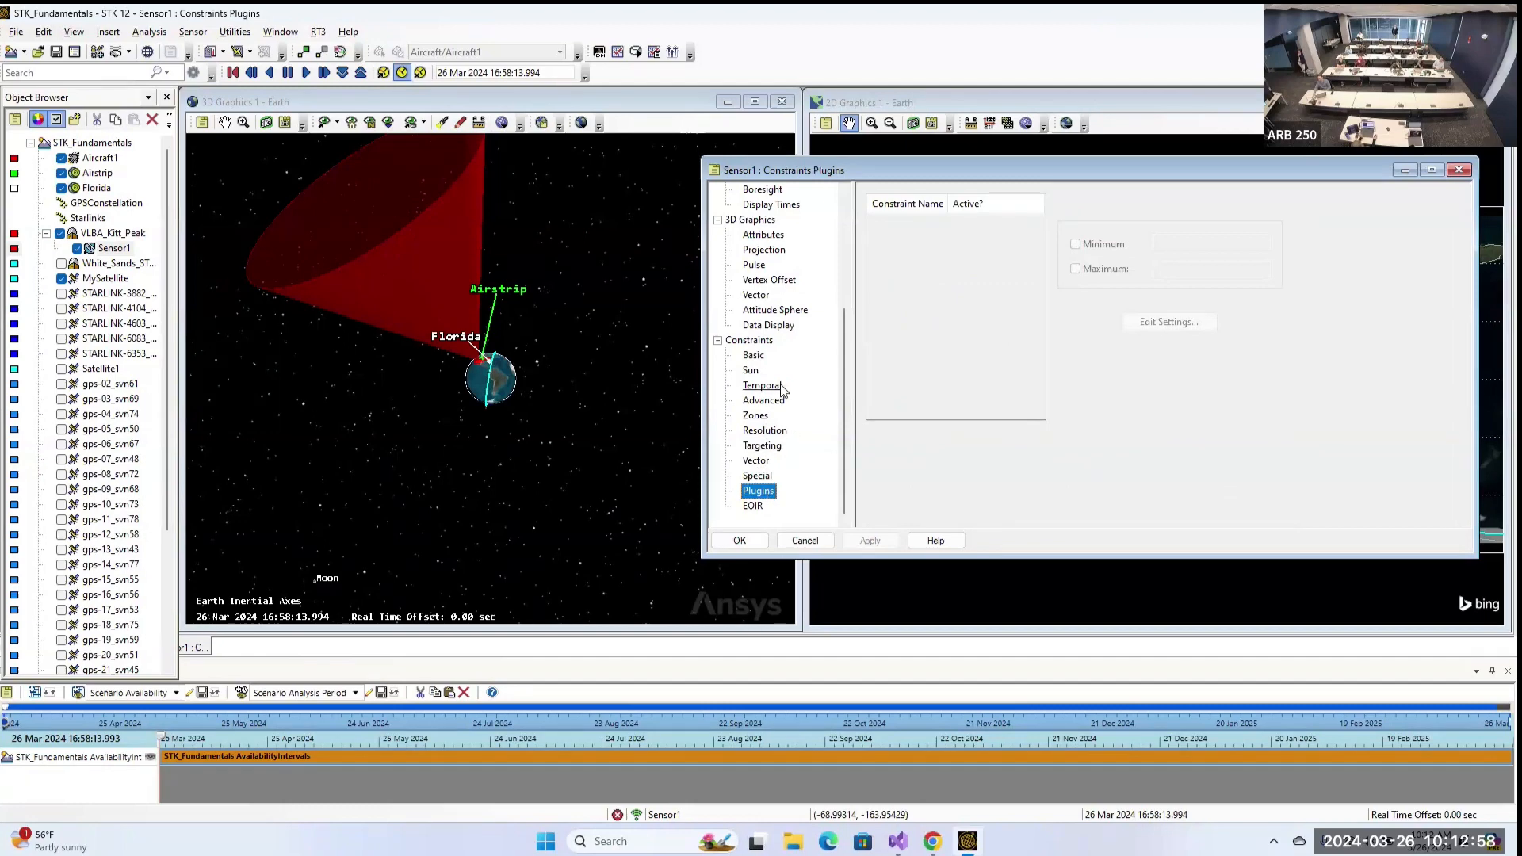
{"action": "left_click", "coordinate": [753, 355]}
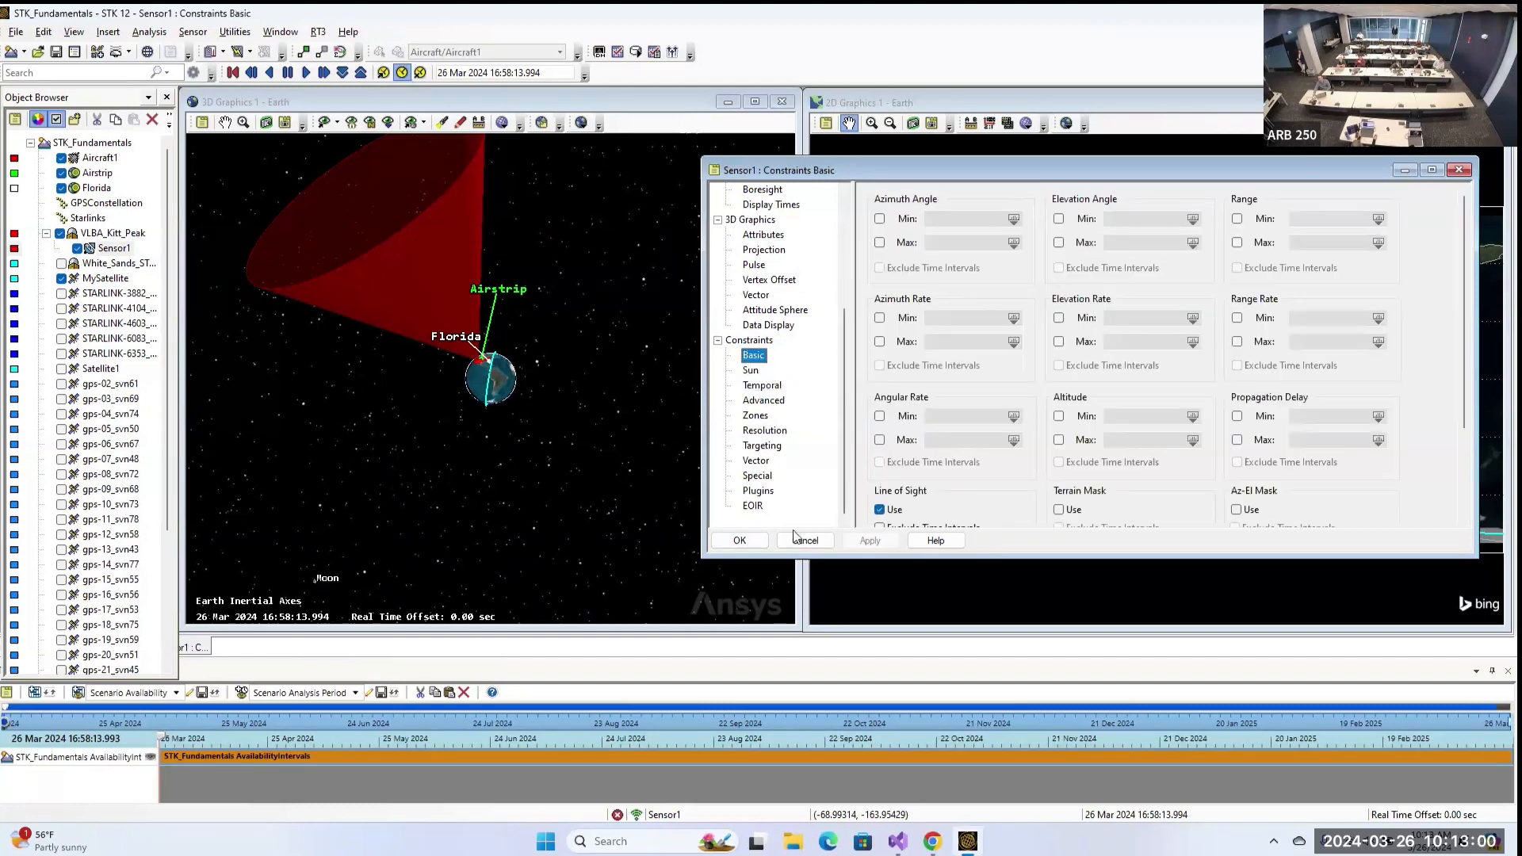
{"action": "scroll", "coordinate": [803, 436], "scroll_direction": "up", "scroll_amount": 4}
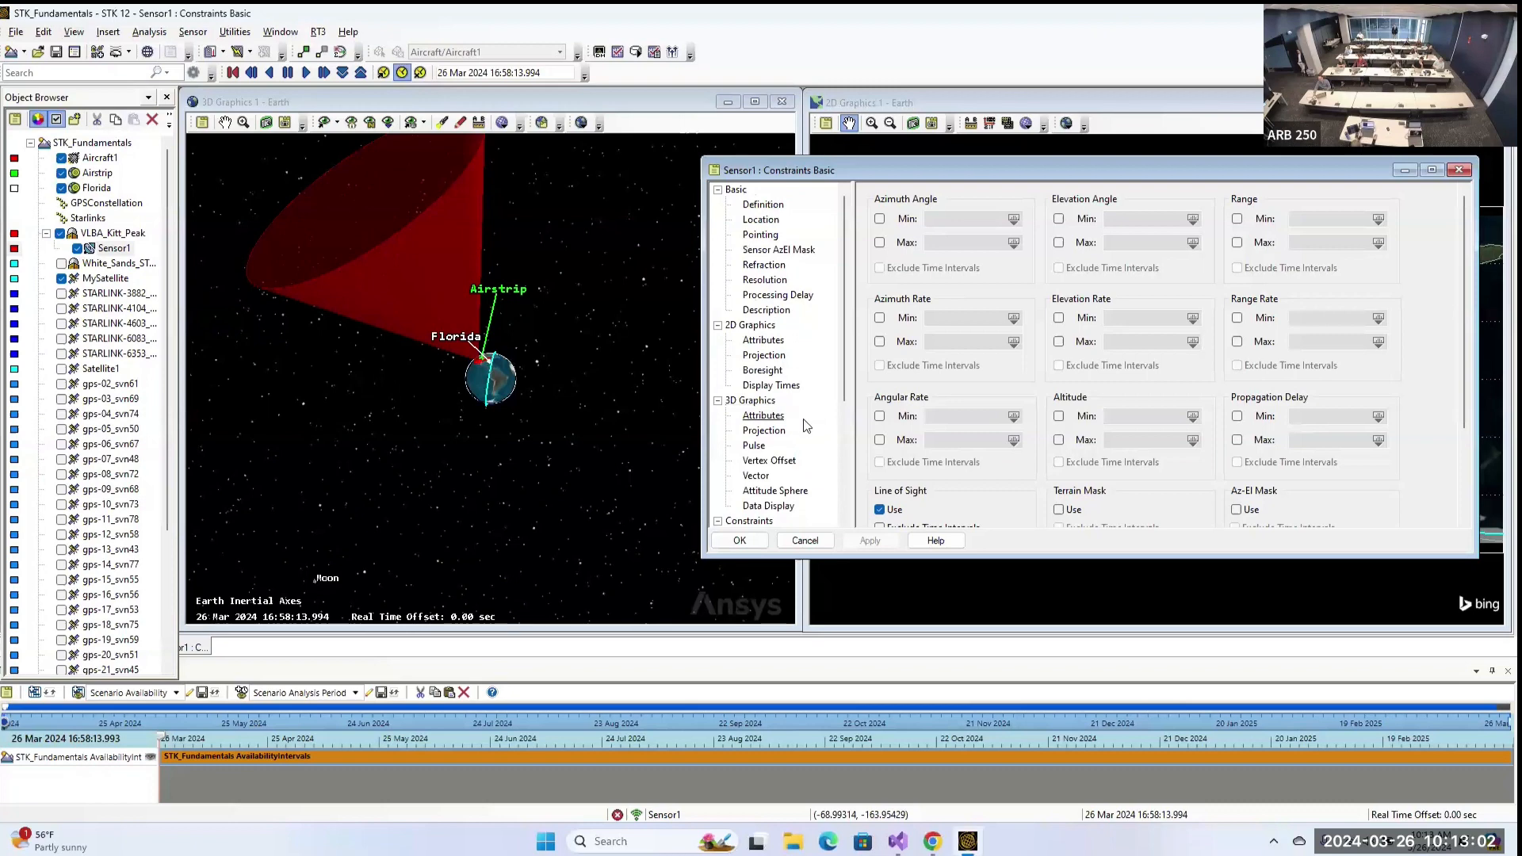
{"action": "left_click", "coordinate": [740, 540]}
{"action": "left_click_drag", "start_coordinate": [387, 342], "coordinate": [320, 310]}
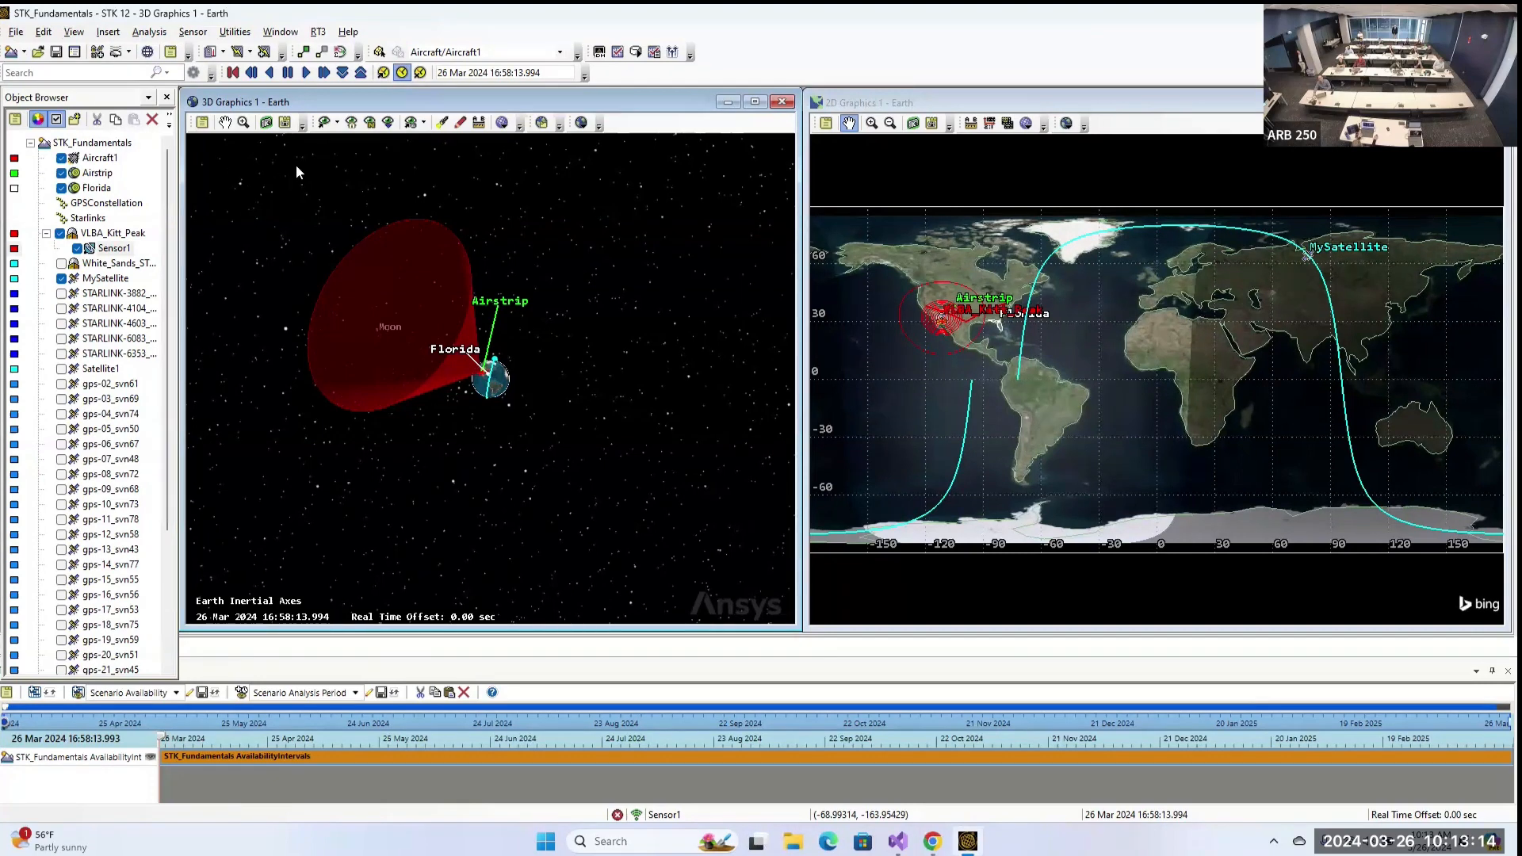
Review the scenario and attached object types available for insertion without inserting any.
{"action": "left_click", "coordinate": [108, 31]}
{"action": "left_click", "coordinate": [124, 54]}
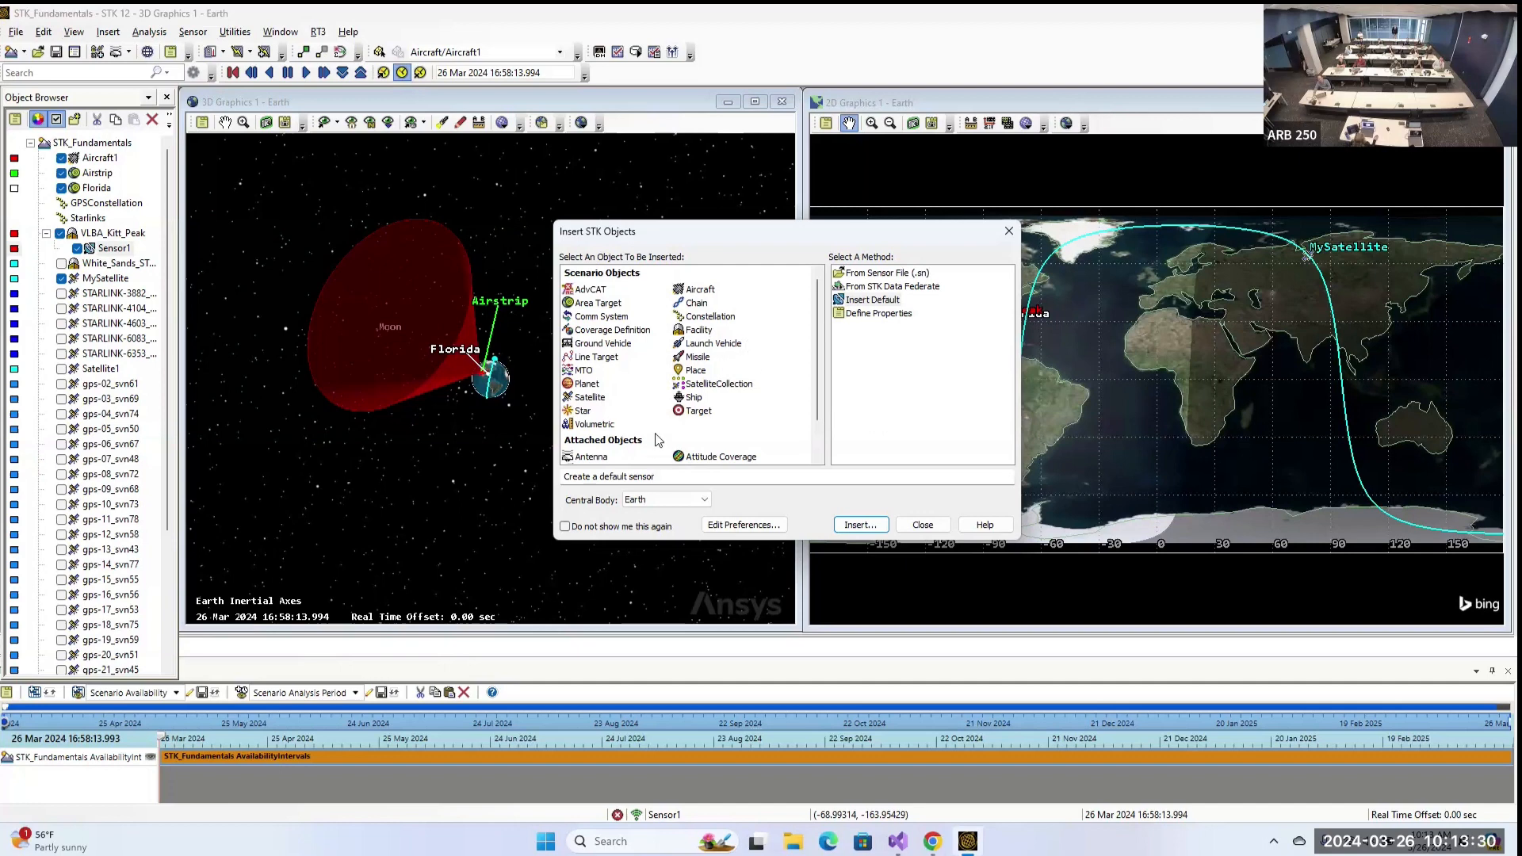
{"action": "scroll", "coordinate": [660, 441], "scroll_direction": "down", "scroll_amount": 1}
{"action": "left_click", "coordinate": [923, 525]}
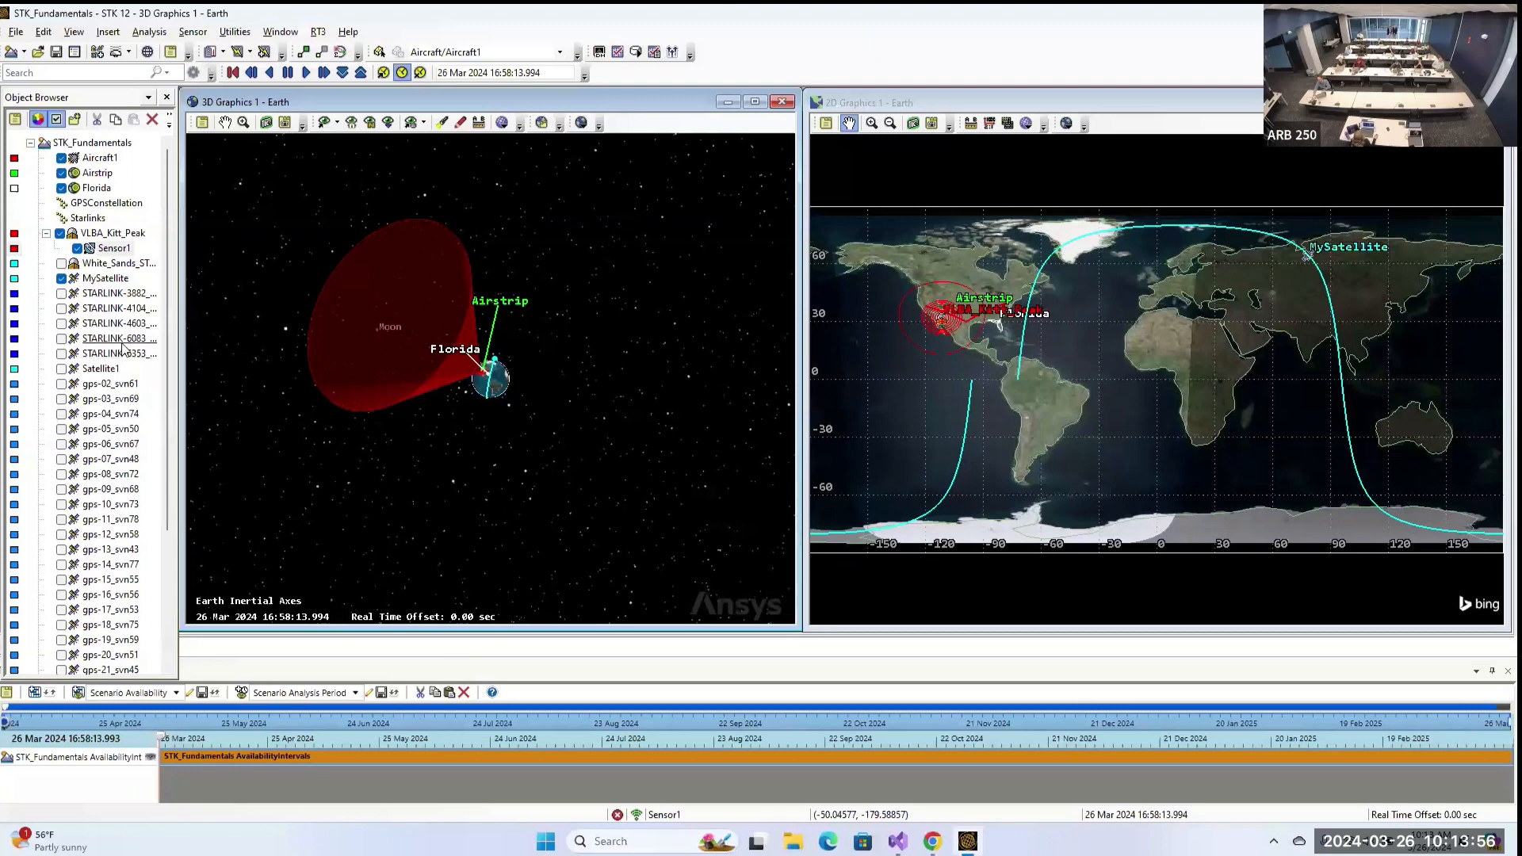
Compute access from the VLBA_Kitt_Peak Sensor1 to the five STARLINK satellites over their object time periods.
{"action": "left_click", "coordinate": [303, 55]}
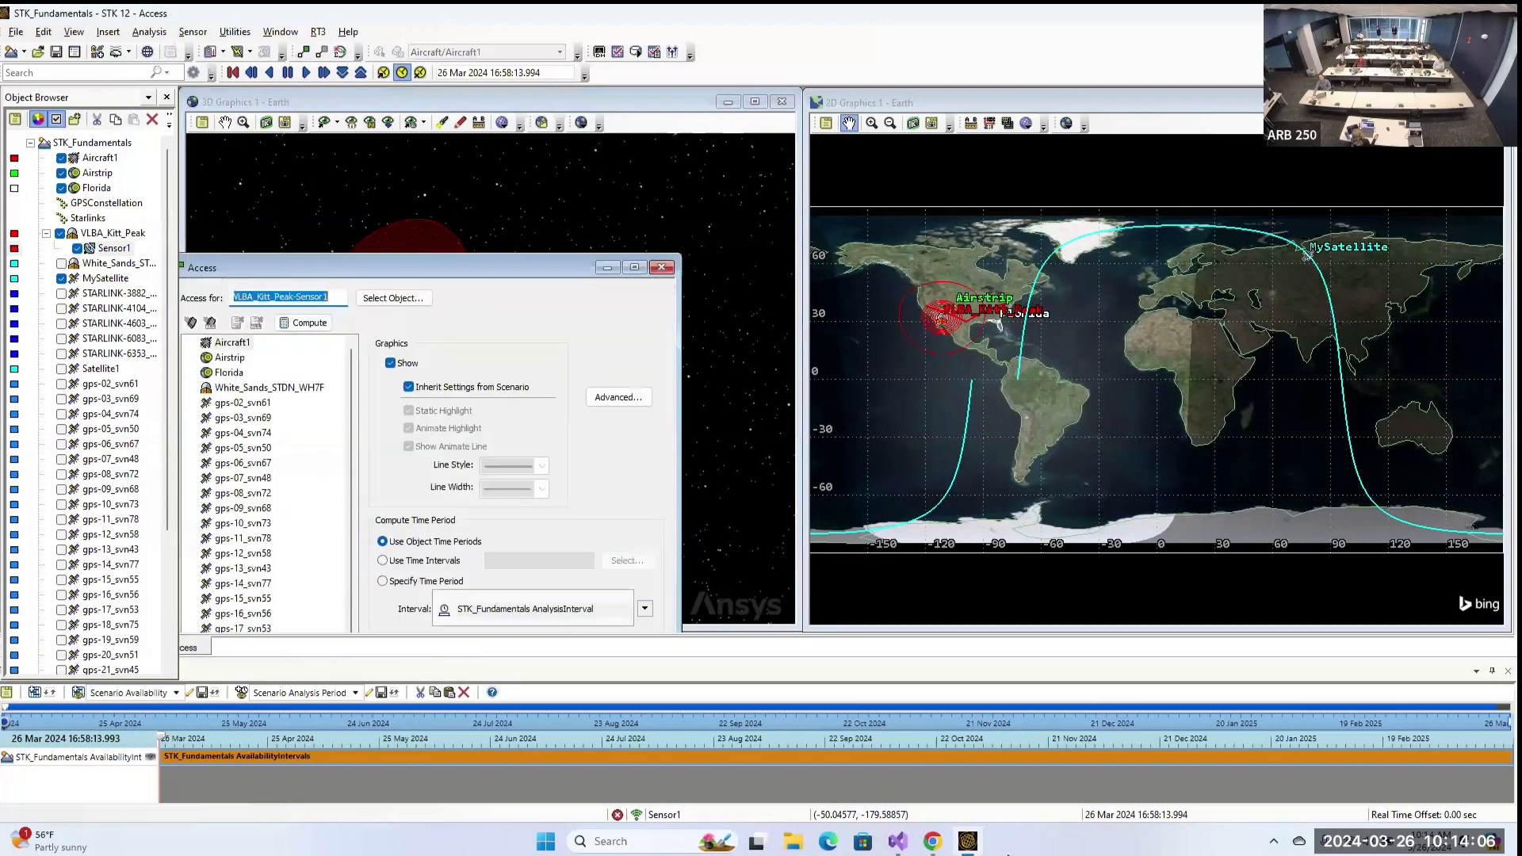
{"action": "left_click_drag", "start_coordinate": [482, 259], "coordinate": [812, 82]}
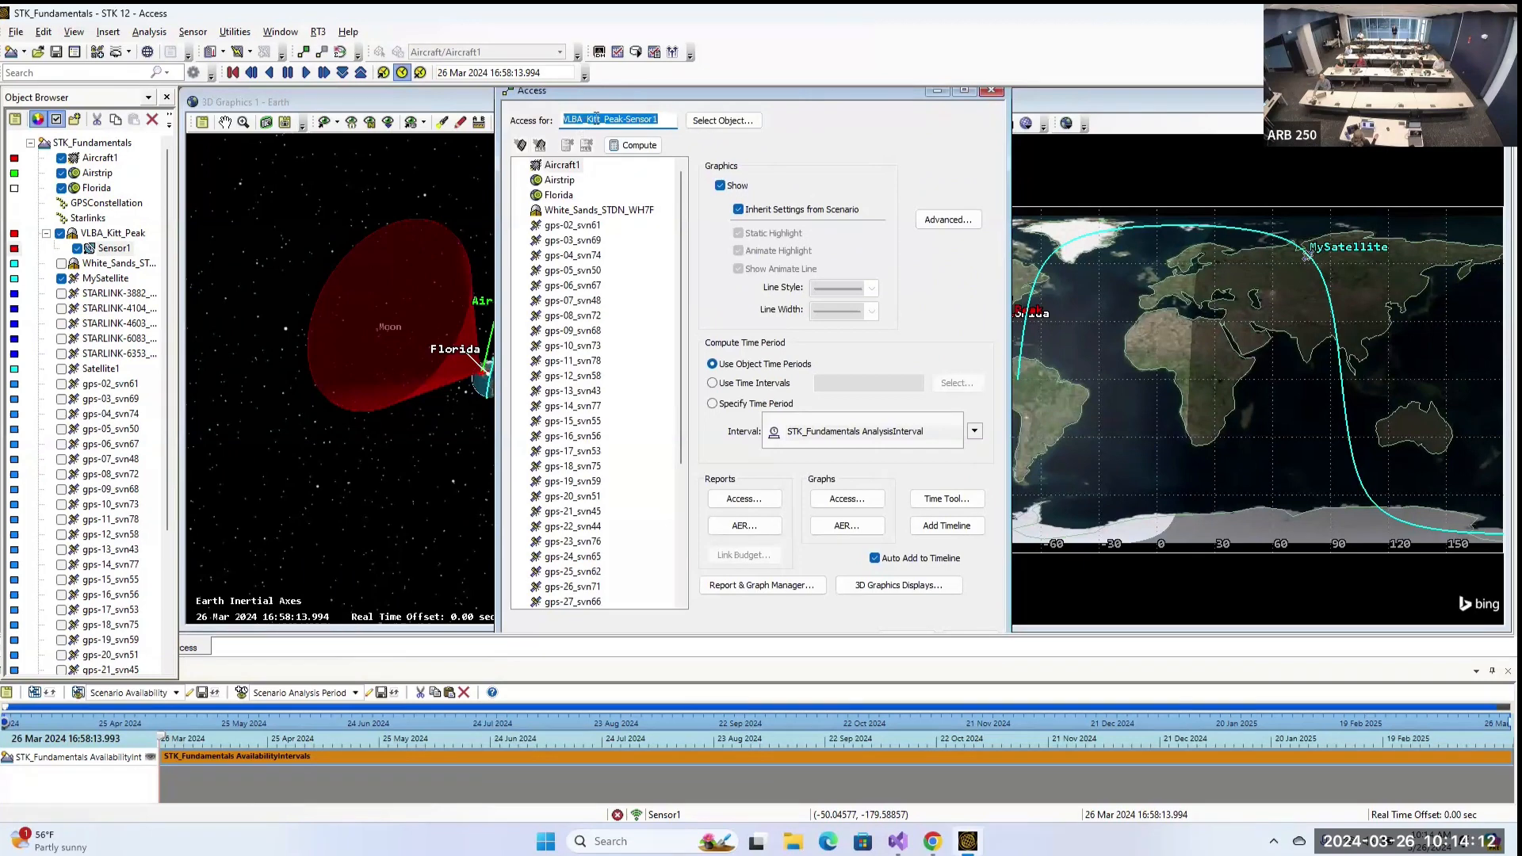
{"action": "scroll", "coordinate": [586, 405], "scroll_direction": "down", "scroll_amount": 4}
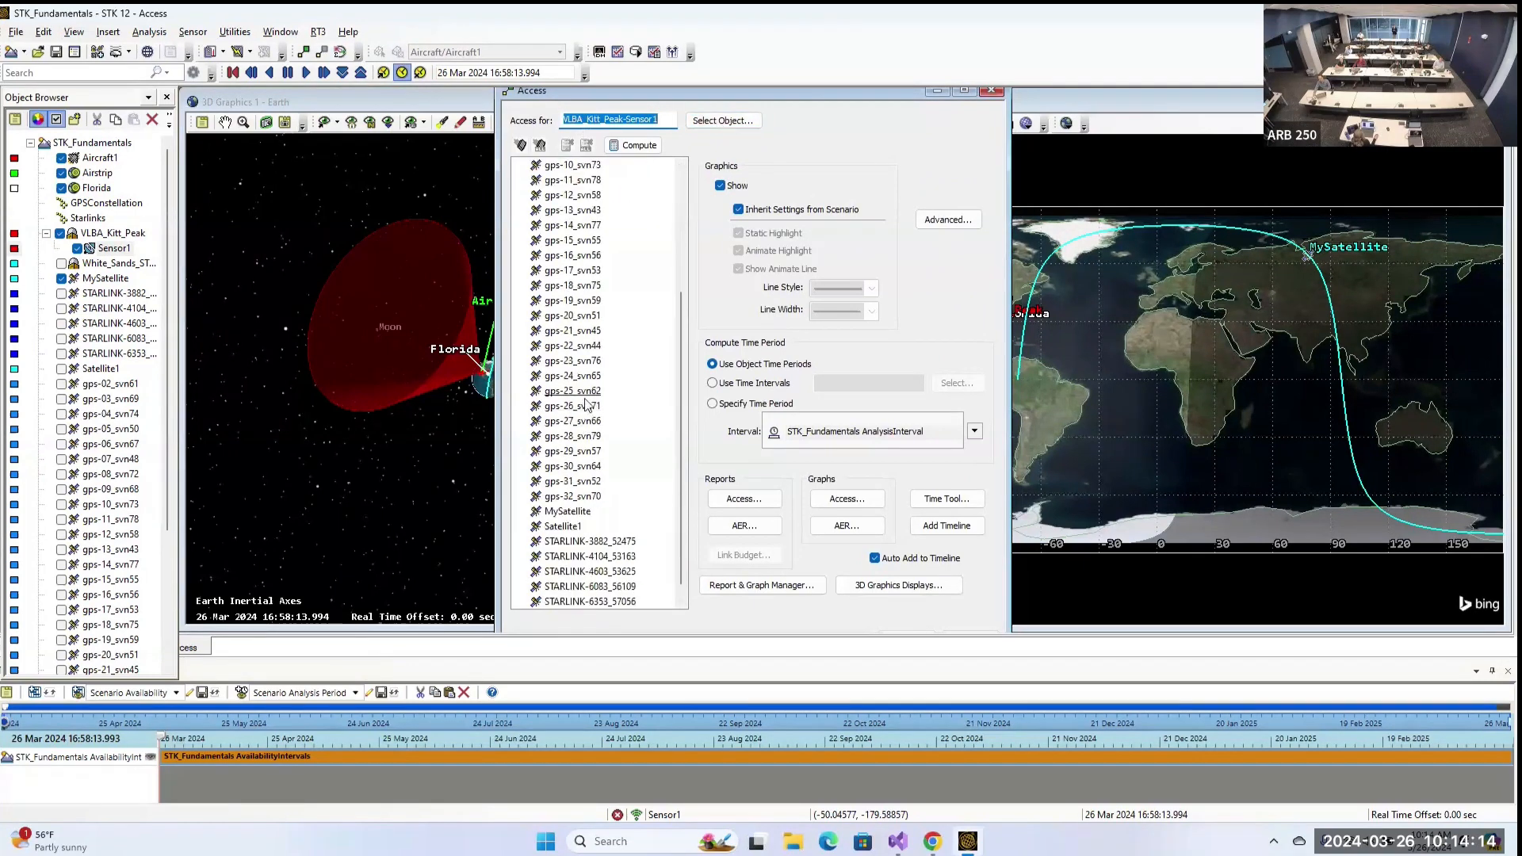
{"action": "scroll", "coordinate": [643, 440], "scroll_direction": "up", "scroll_amount": 4}
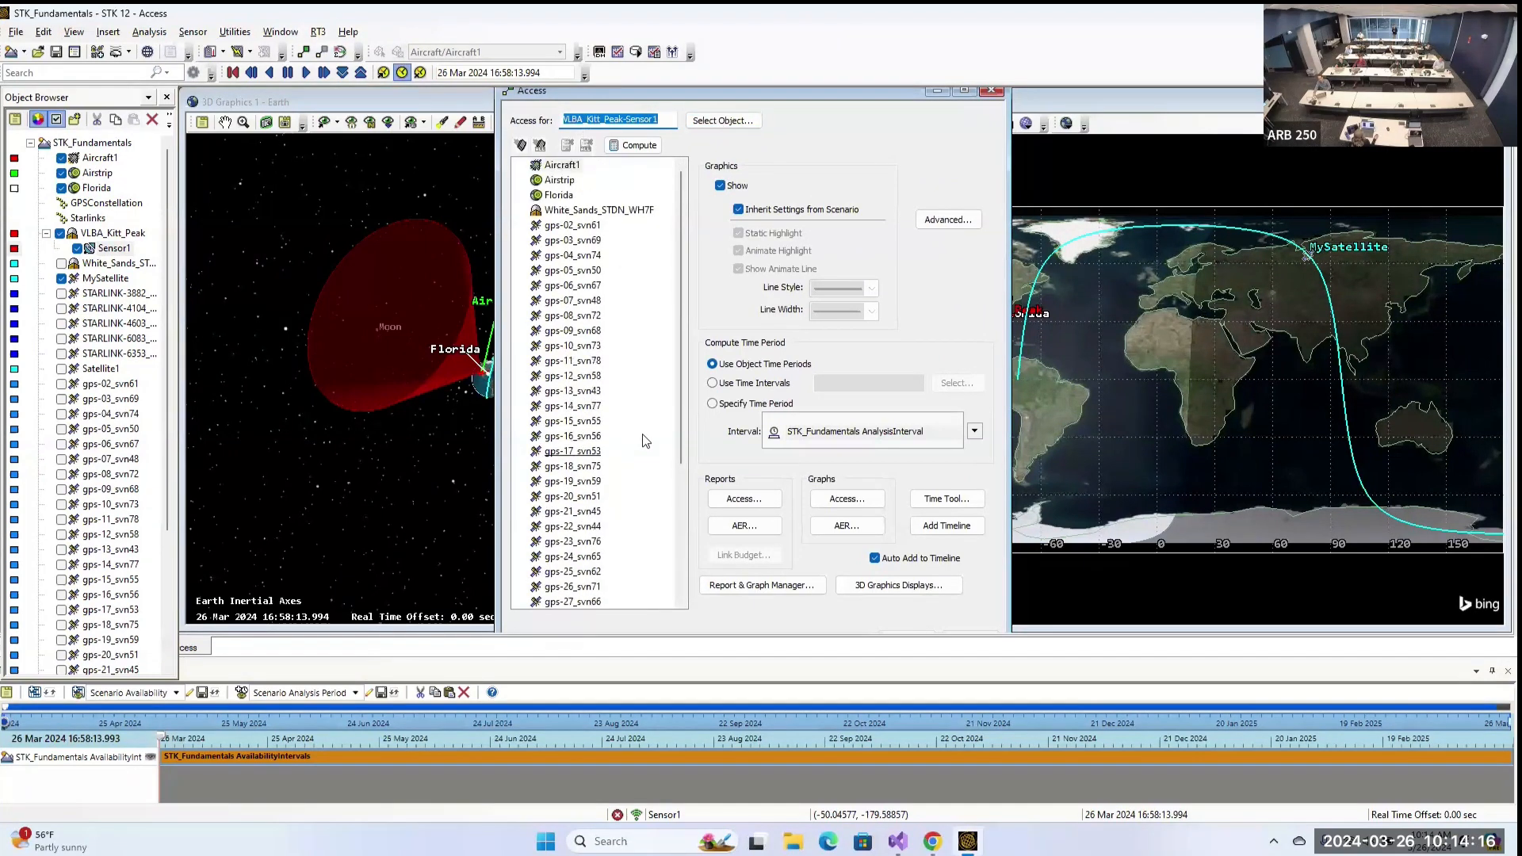
{"action": "scroll", "coordinate": [643, 440], "scroll_direction": "down", "scroll_amount": 5}
{"action": "left_click", "coordinate": [626, 527]}
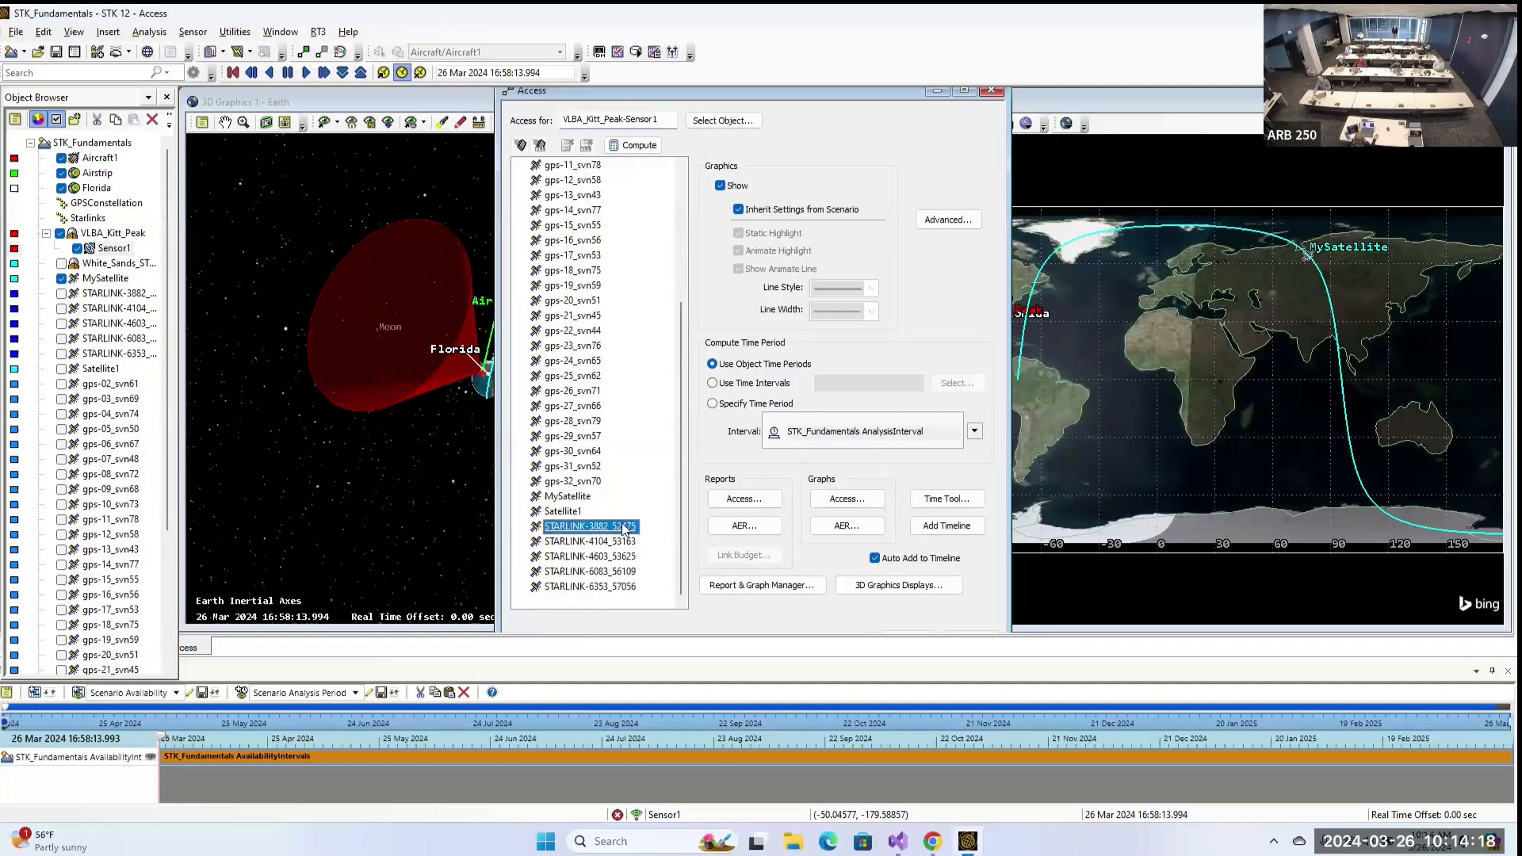
{"action": "left_click", "coordinate": [602, 587], "text": "shift"}
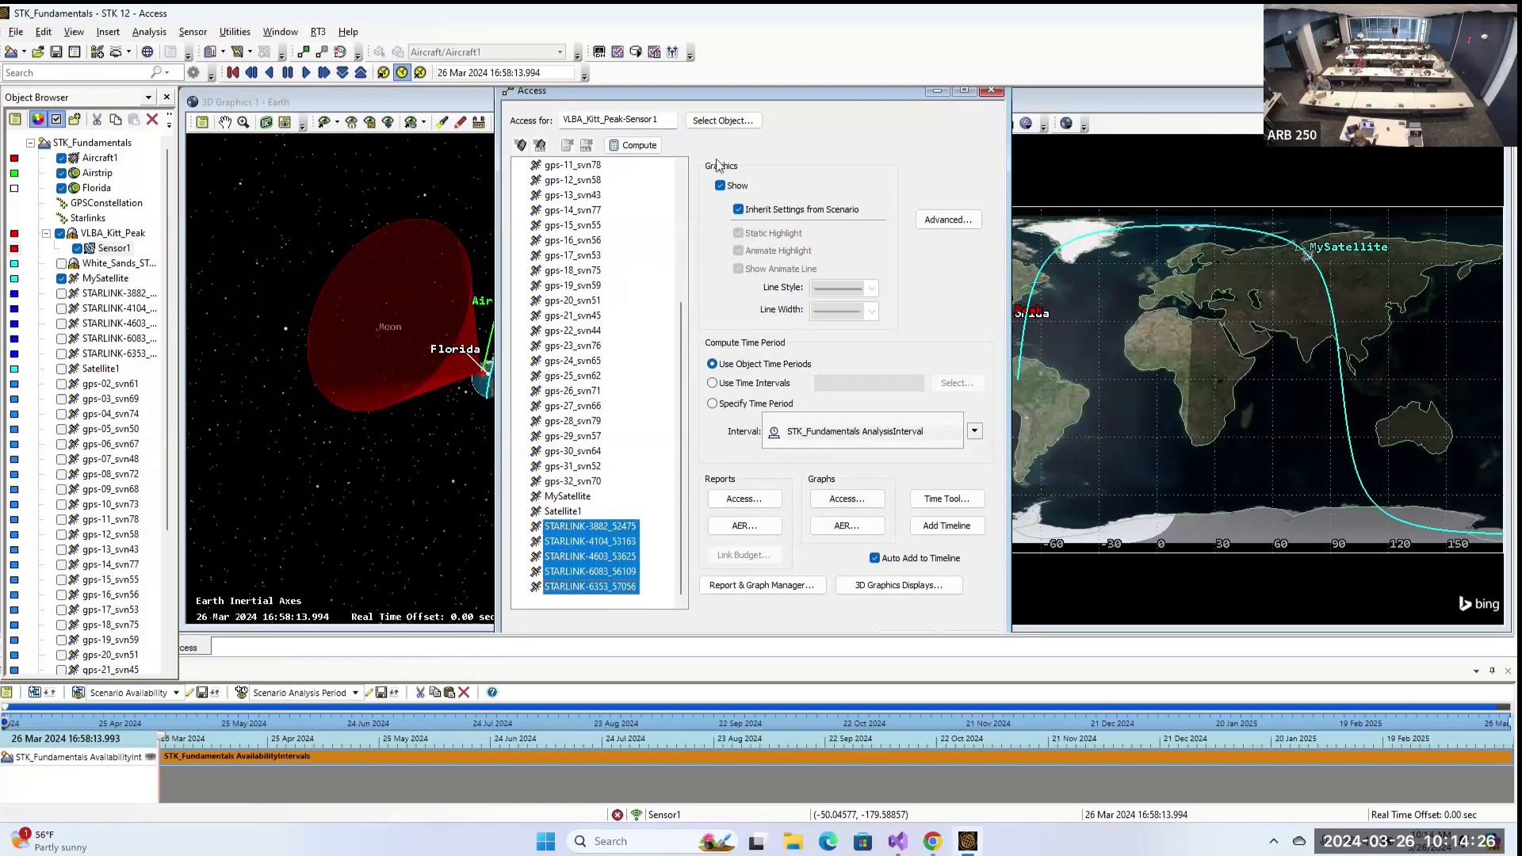
{"action": "left_click", "coordinate": [639, 146]}
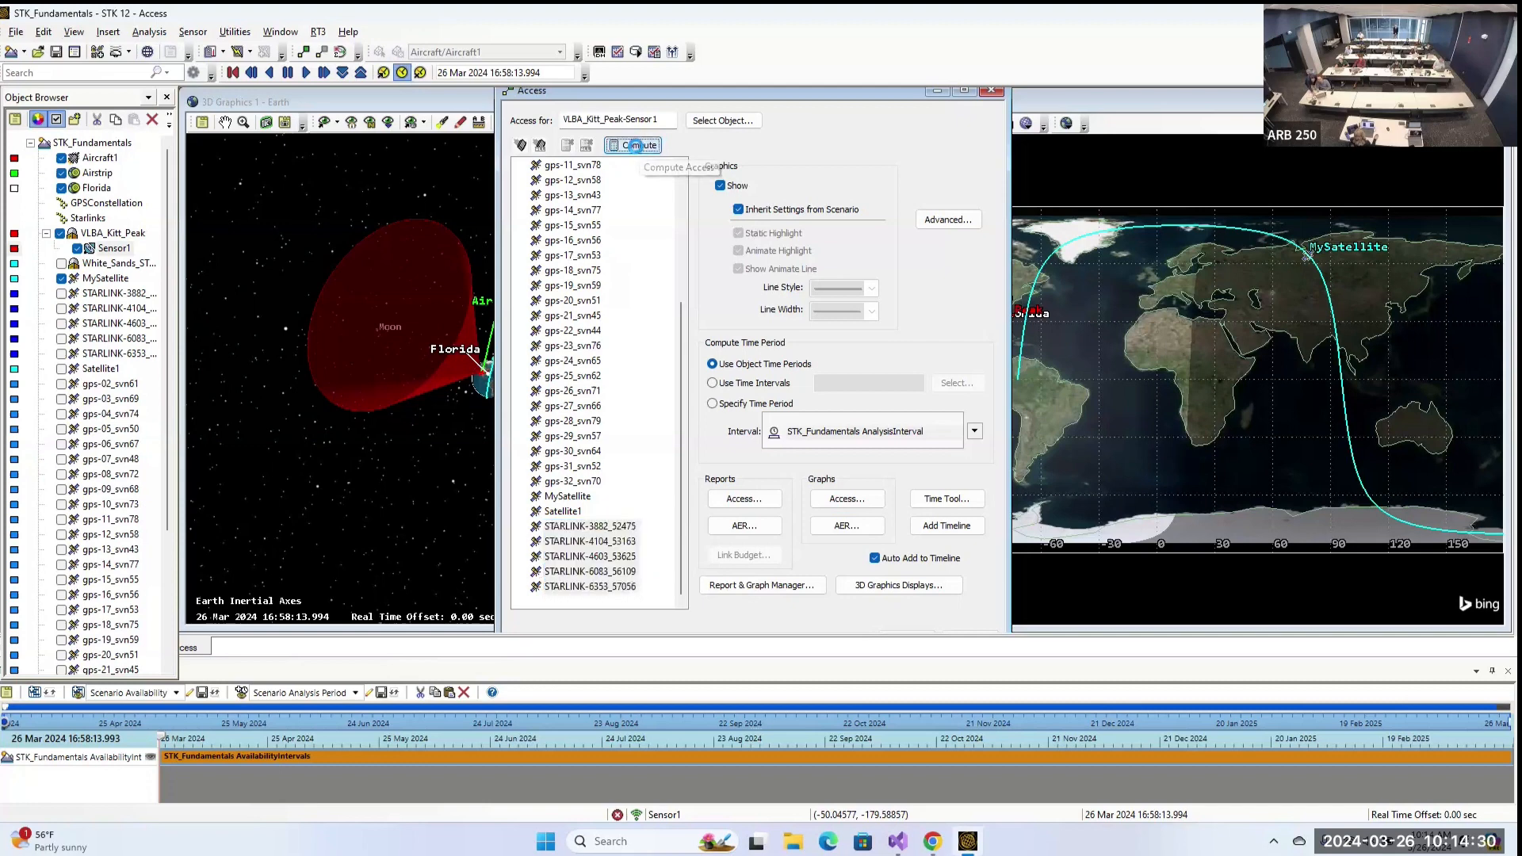
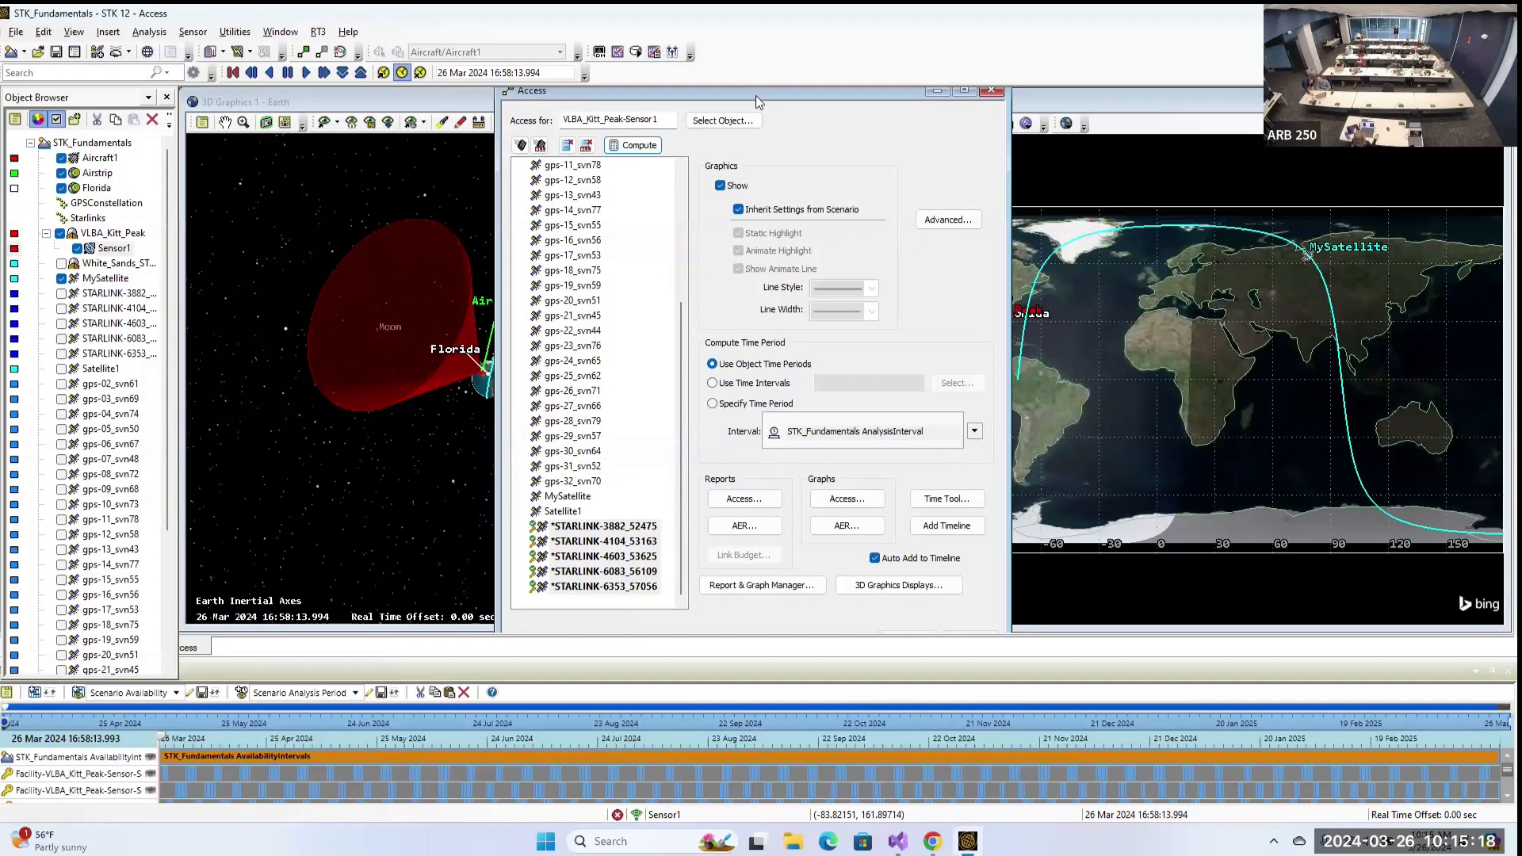
Check the sensor-to-Starlink access intervals on the timeline and generate the Access report for them.
{"action": "left_click_drag", "start_coordinate": [755, 96], "coordinate": [834, 99]}
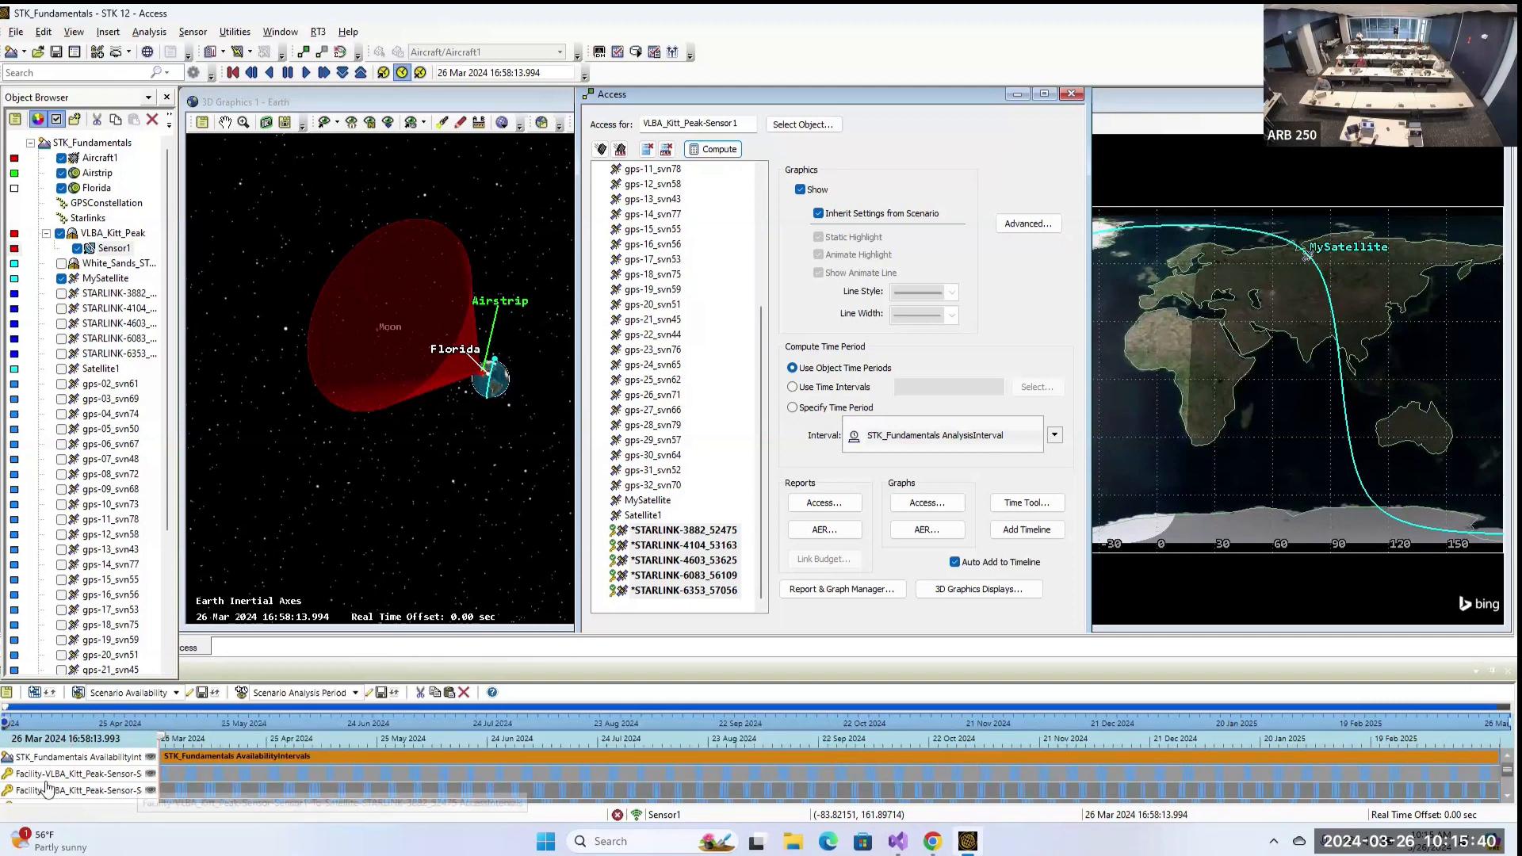
{"action": "scroll", "coordinate": [246, 776], "scroll_direction": "down", "scroll_amount": 1}
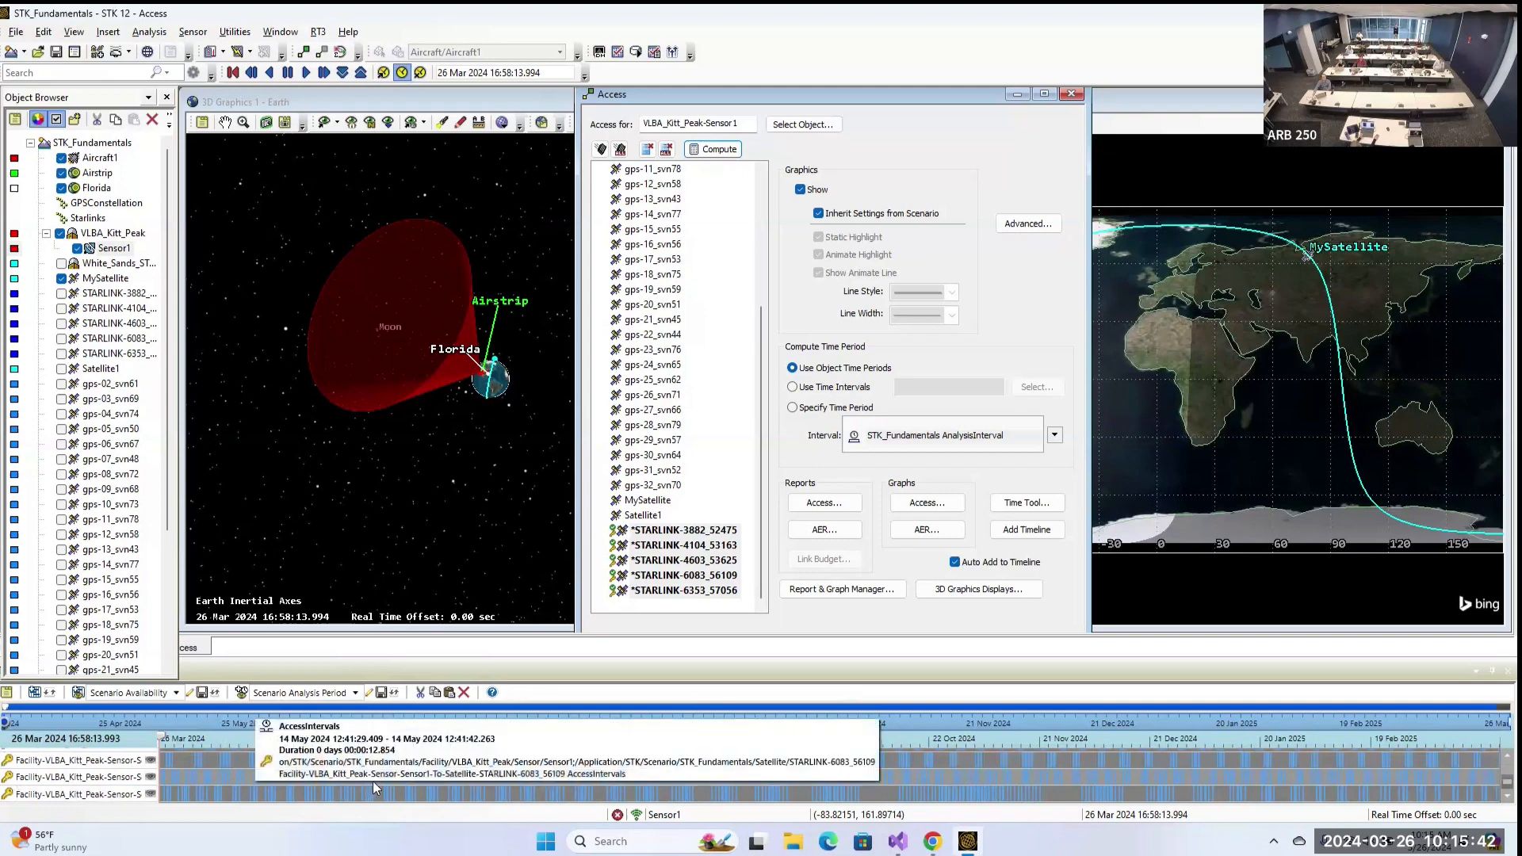
{"action": "scroll", "coordinate": [793, 761], "scroll_direction": "up", "scroll_amount": 1}
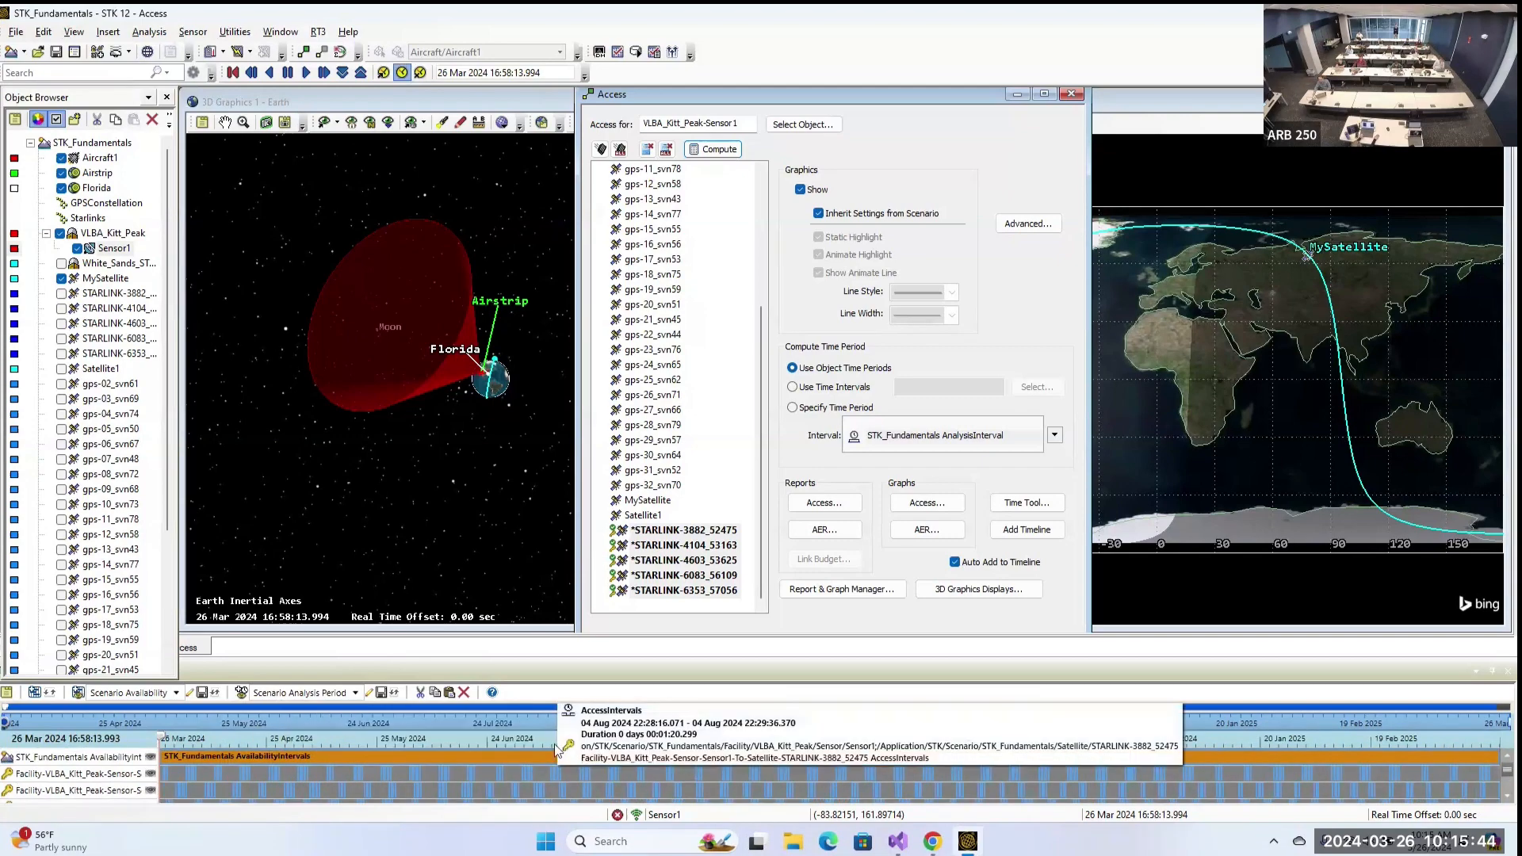
{"action": "scroll", "coordinate": [445, 771], "scroll_direction": "down", "scroll_amount": 1}
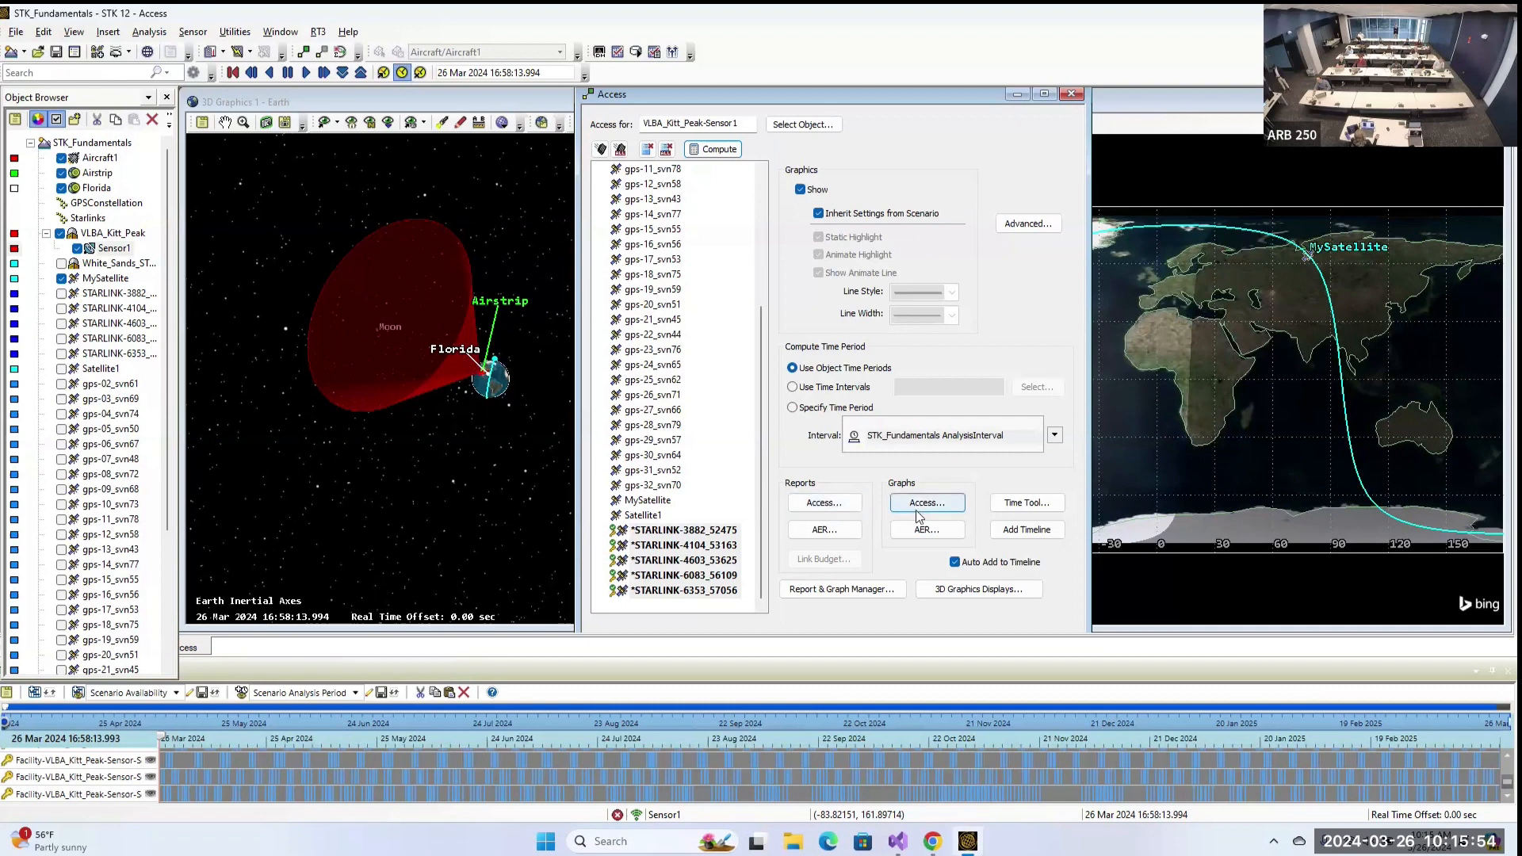
{"action": "left_click", "coordinate": [824, 502]}
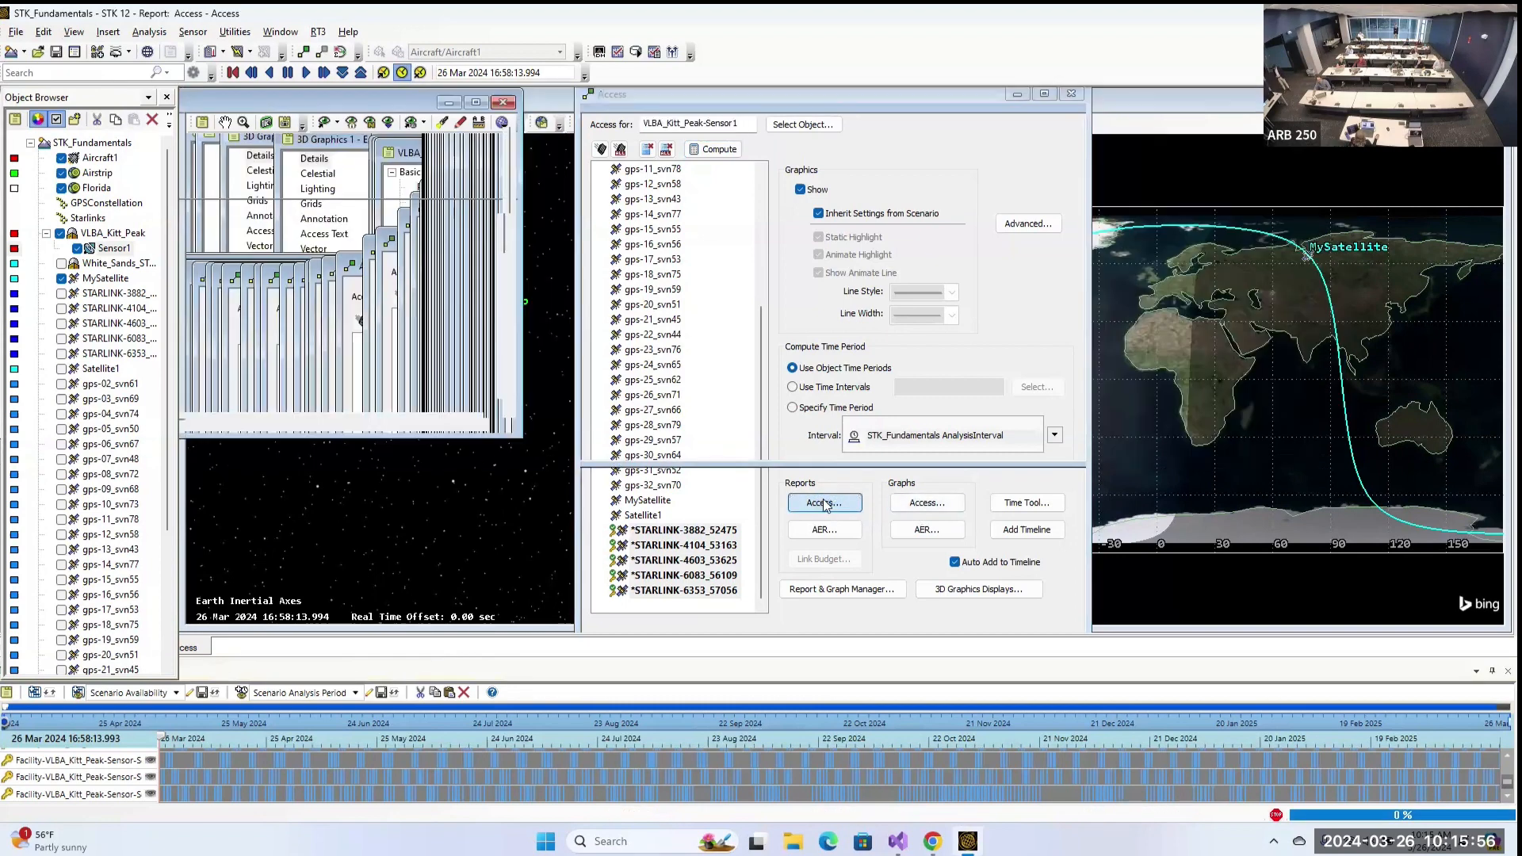
Enlarge the Access report window and review its Time and DateFormat unit options without changing them.
{"action": "left_click_drag", "start_coordinate": [515, 431], "coordinate": [1038, 620]}
{"action": "left_click_drag", "start_coordinate": [765, 98], "coordinate": [1044, 100]}
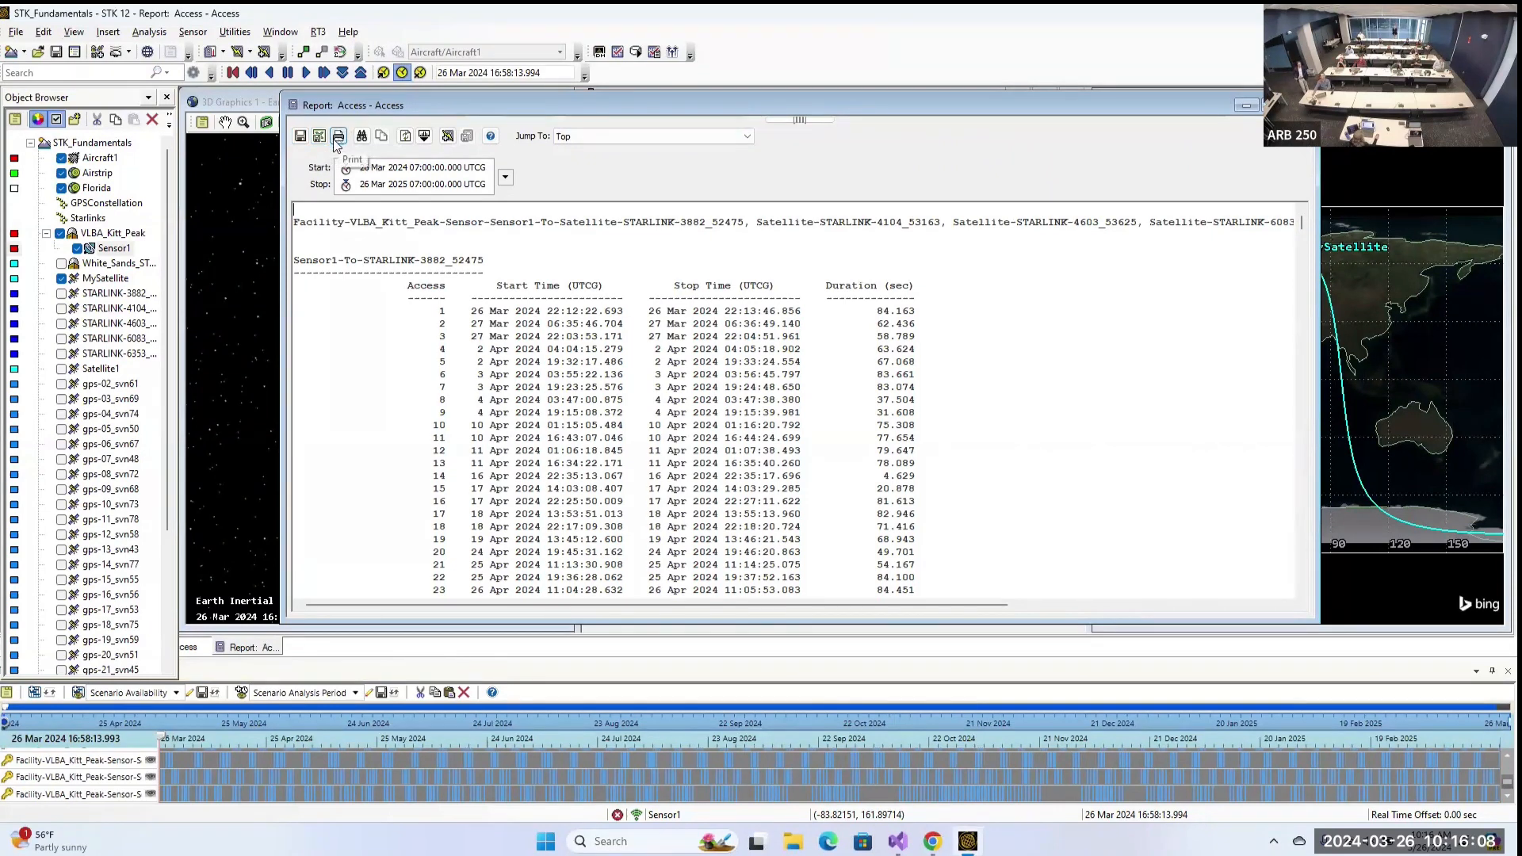
{"action": "left_click", "coordinate": [424, 135]}
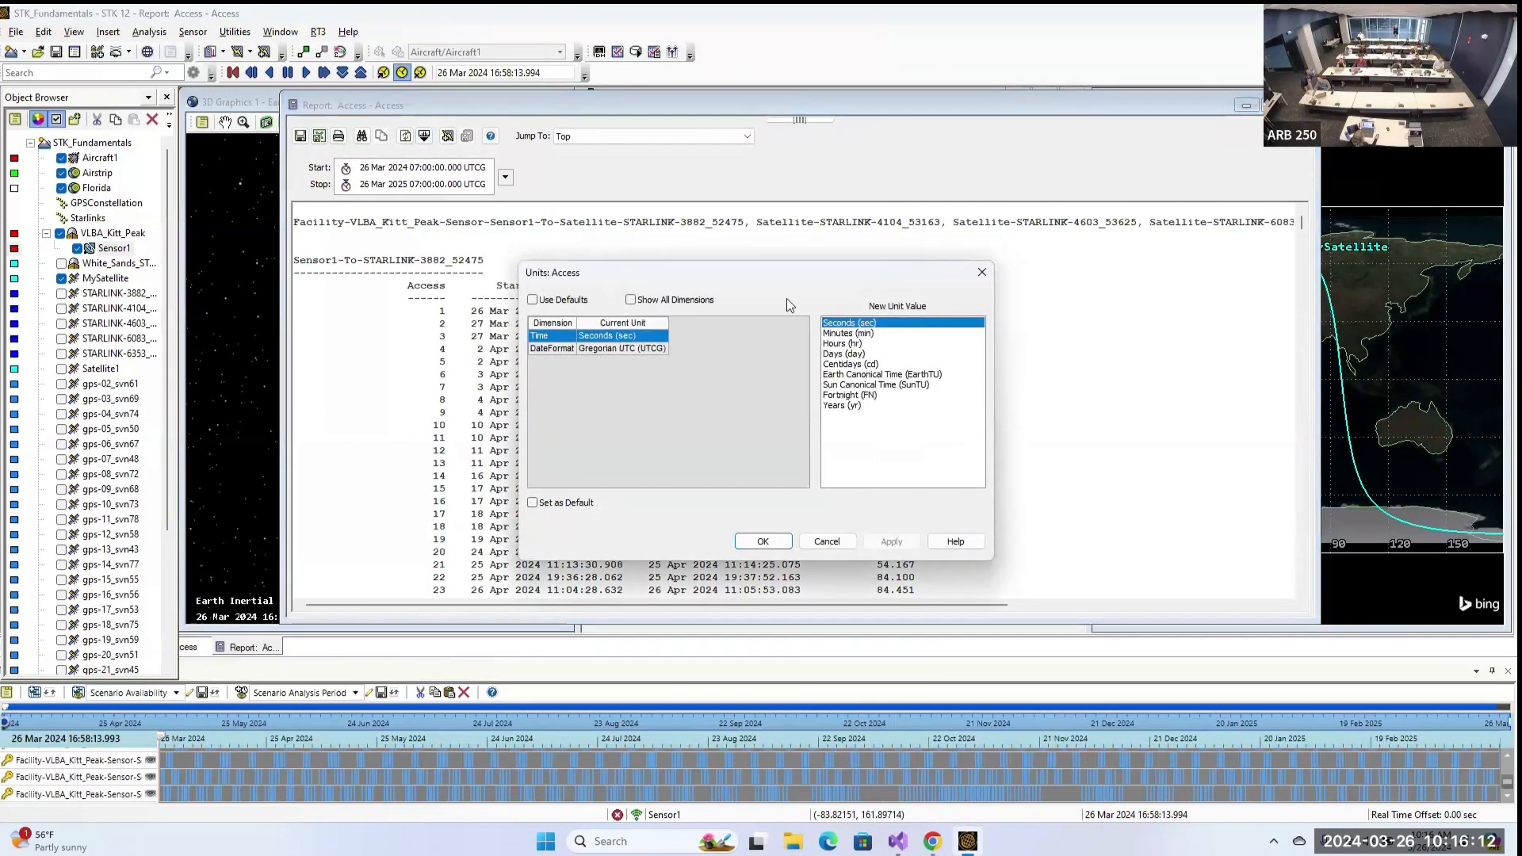
{"action": "left_click", "coordinate": [556, 350]}
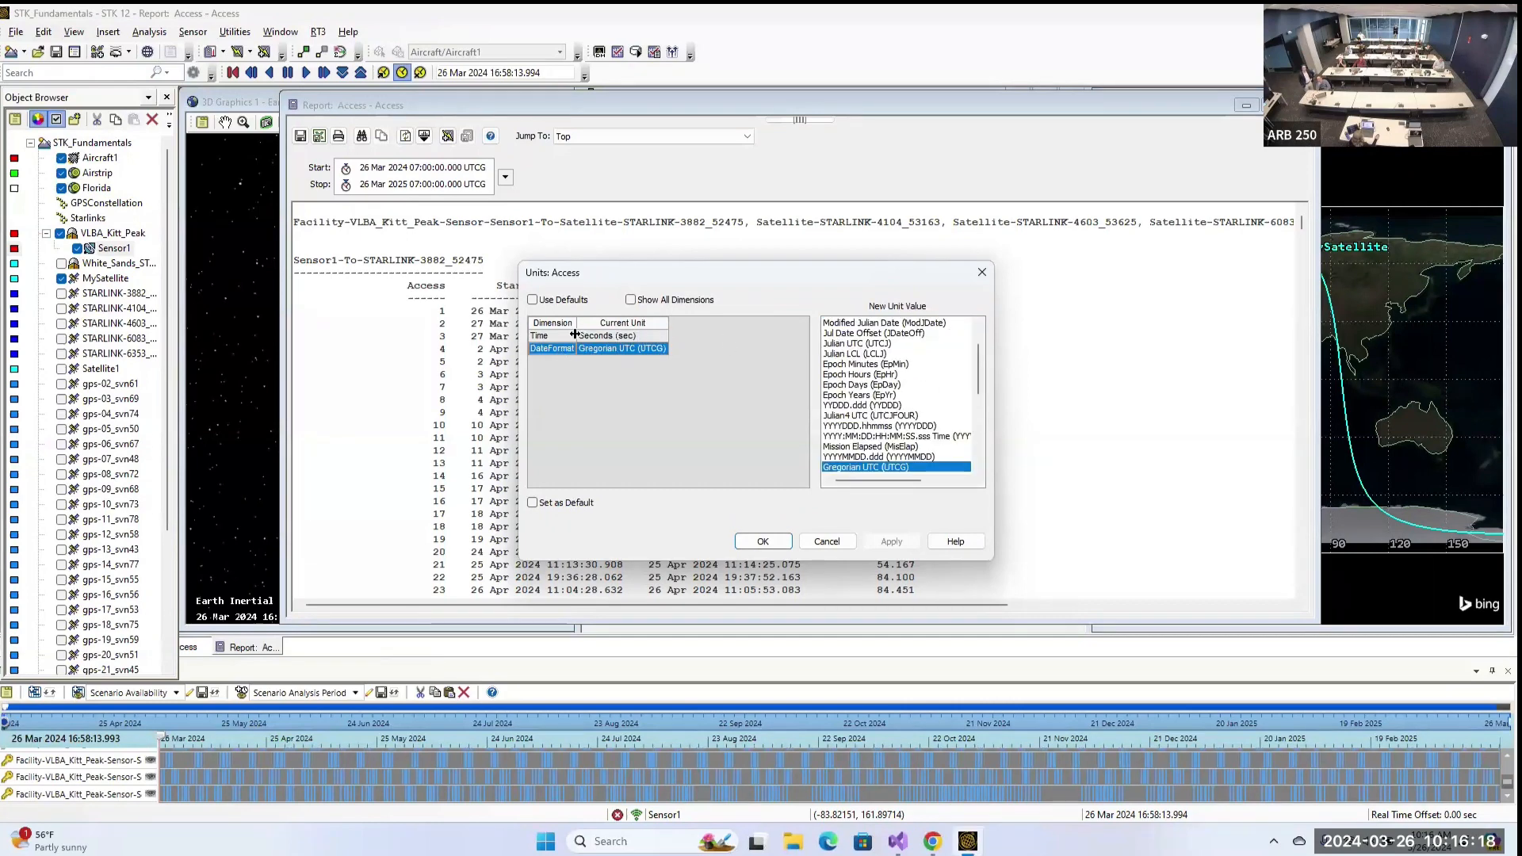
{"action": "left_click", "coordinate": [827, 542]}
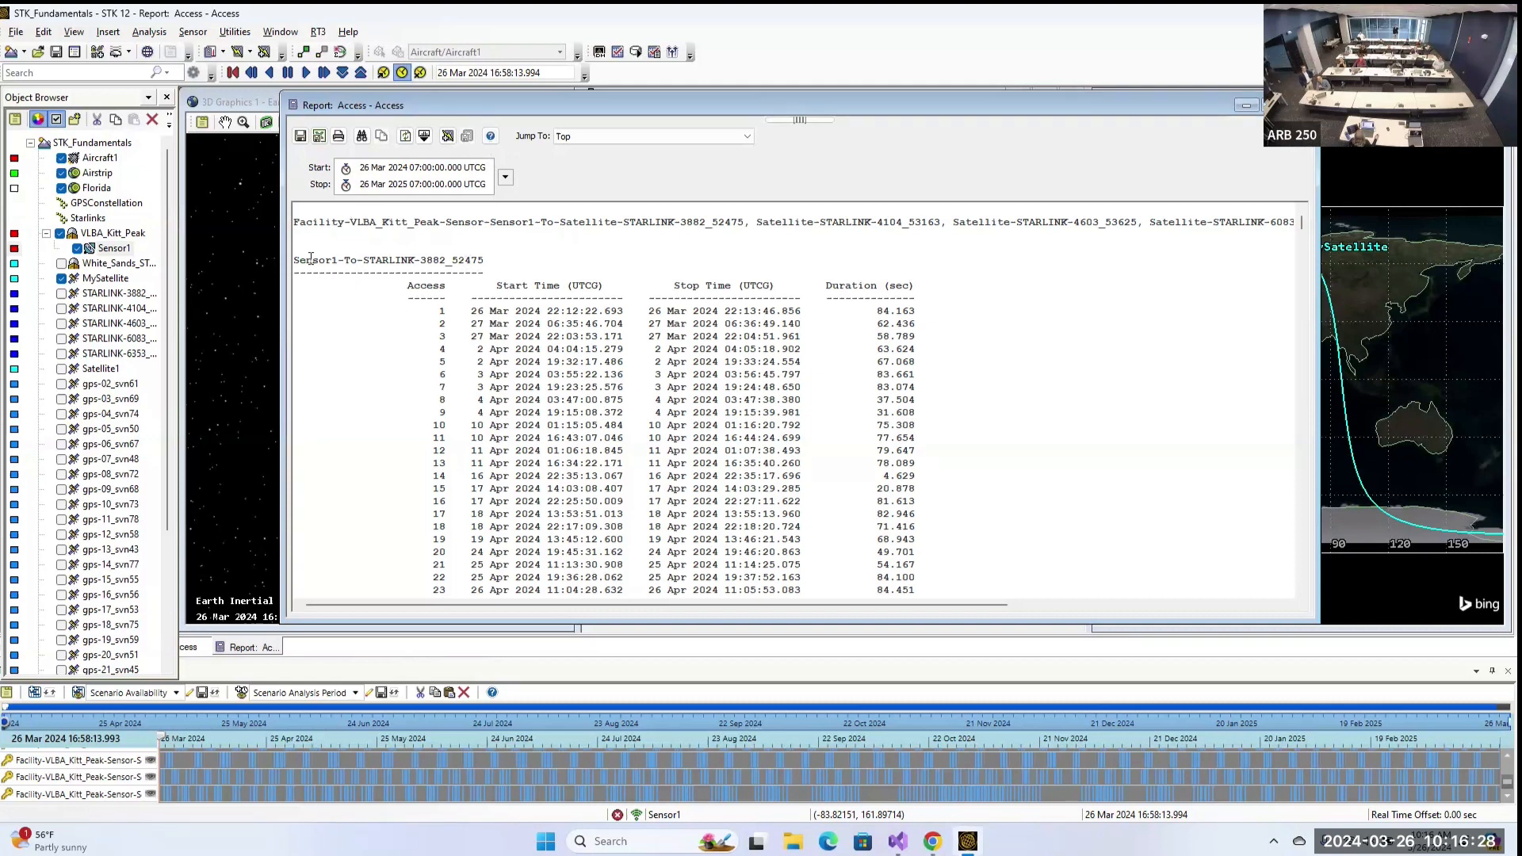
Examine the Access report's interval times, durations and statistics for the Starlink satellites, and close the report.
{"action": "left_click_drag", "start_coordinate": [311, 257], "coordinate": [486, 259]}
{"action": "scroll", "coordinate": [404, 351], "scroll_direction": "down", "scroll_amount": 20}
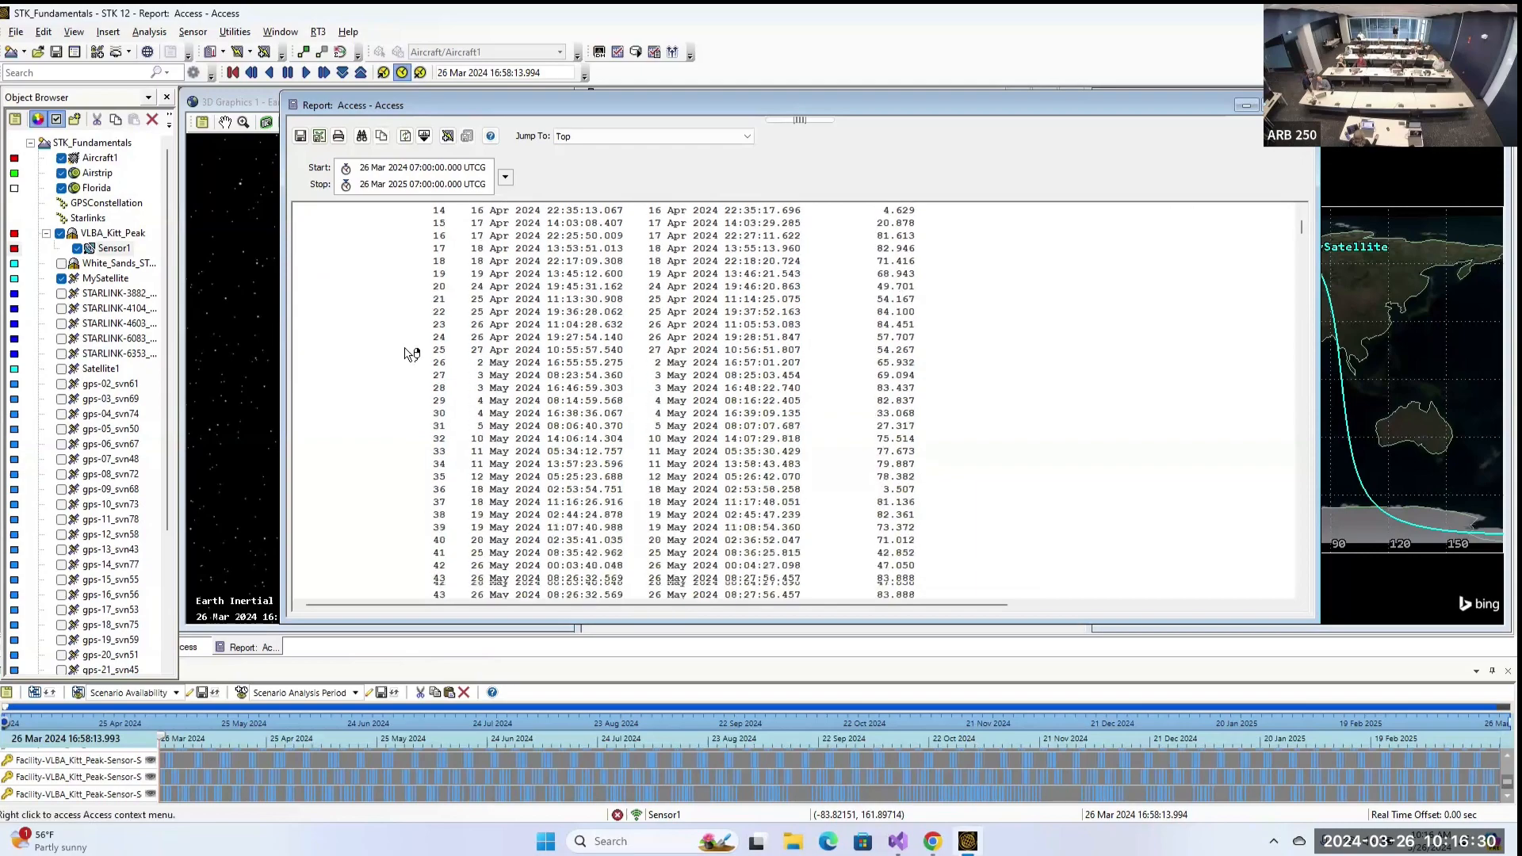
{"action": "scroll", "coordinate": [420, 342], "scroll_direction": "down", "scroll_amount": 20}
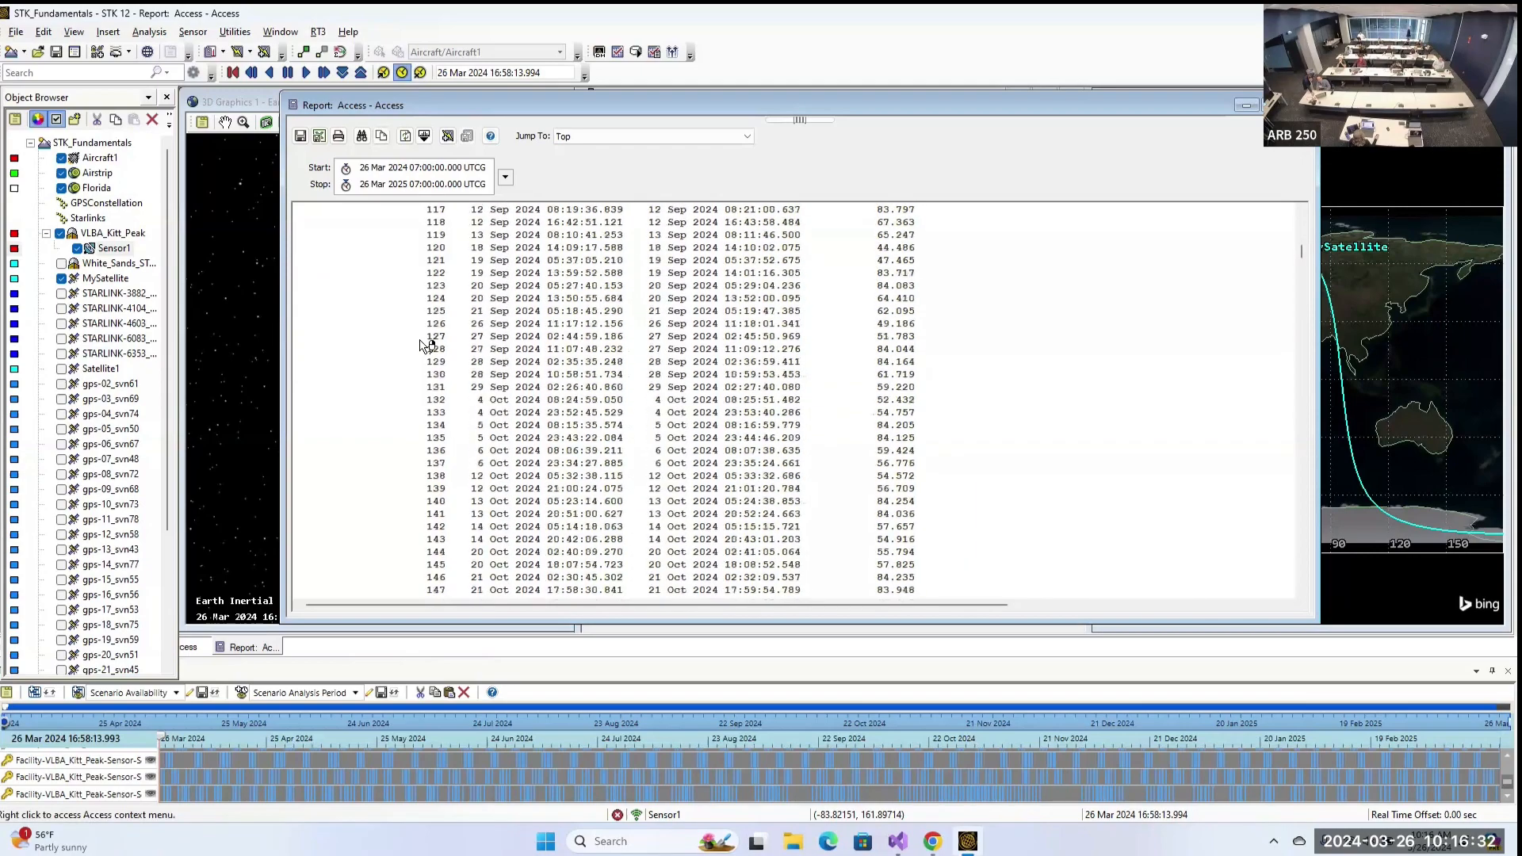
{"action": "scroll", "coordinate": [427, 346], "scroll_direction": "down", "scroll_amount": 20}
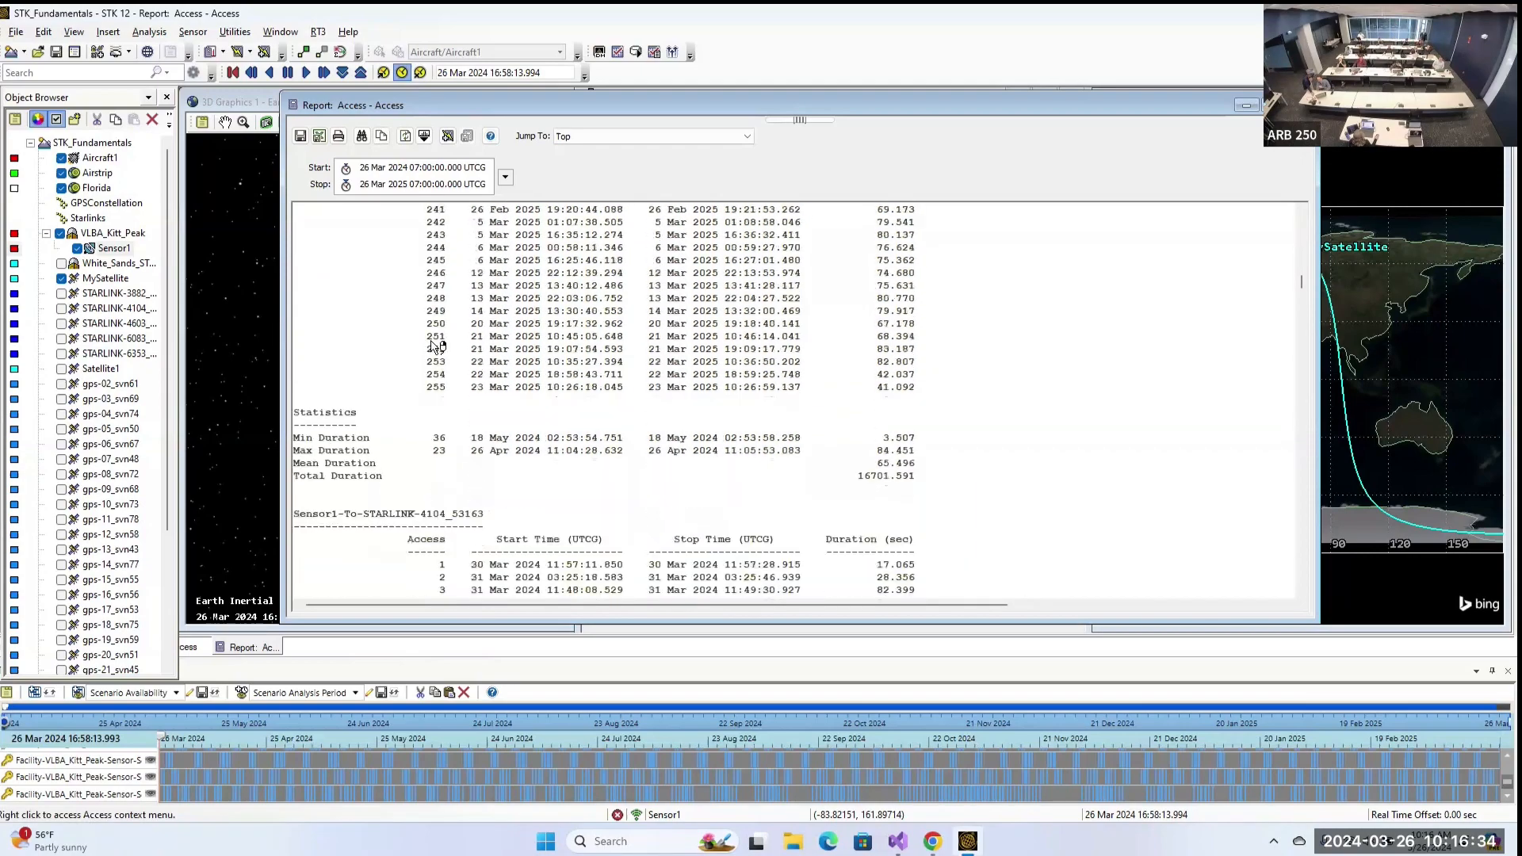
{"action": "scroll", "coordinate": [442, 346], "scroll_direction": "up", "scroll_amount": 6}
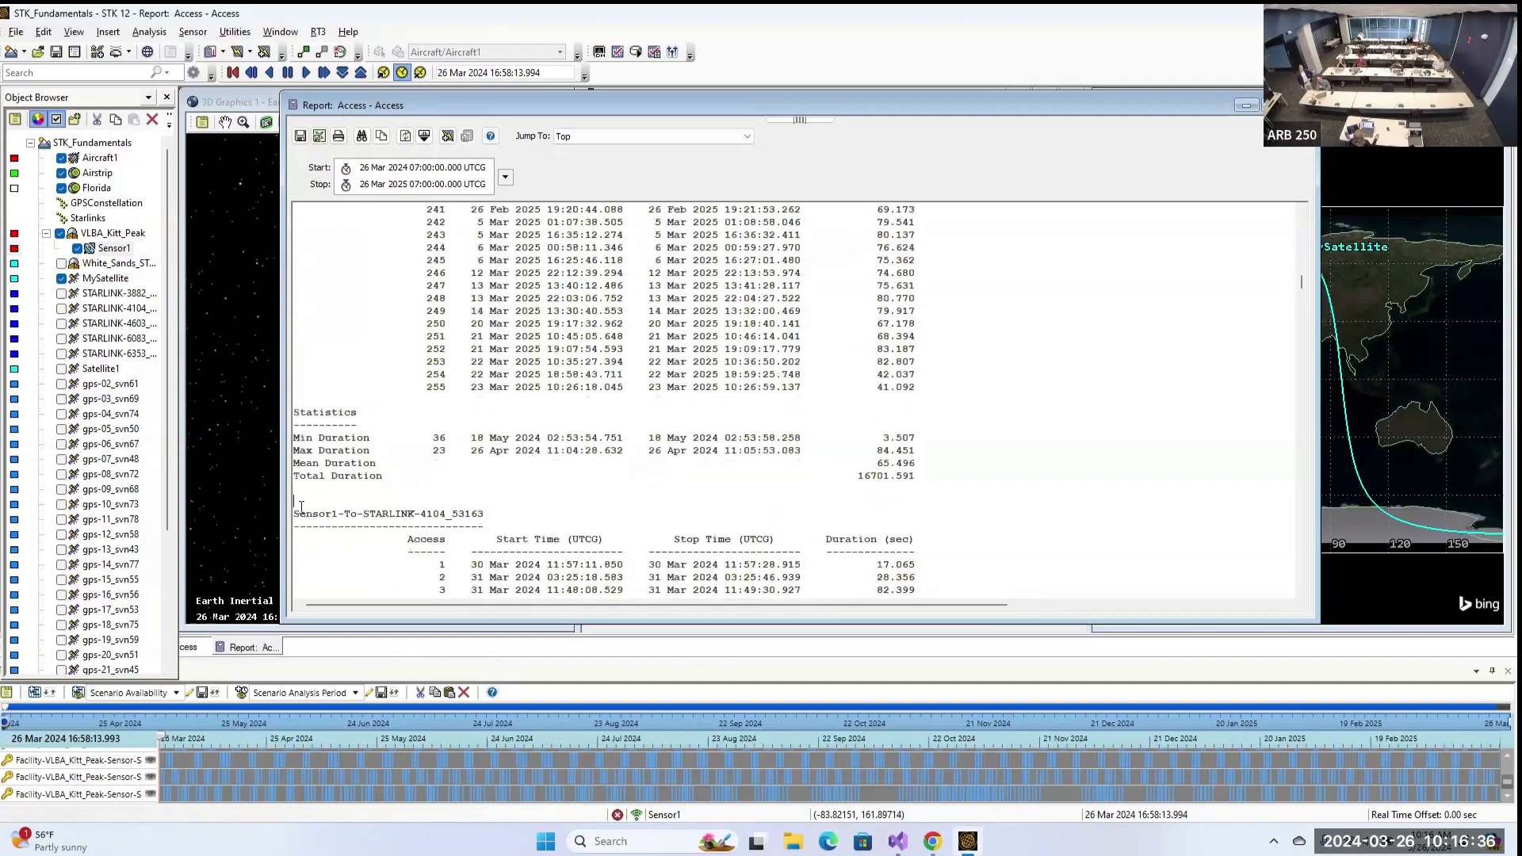
{"action": "scroll", "coordinate": [582, 347], "scroll_direction": "up", "scroll_amount": 20}
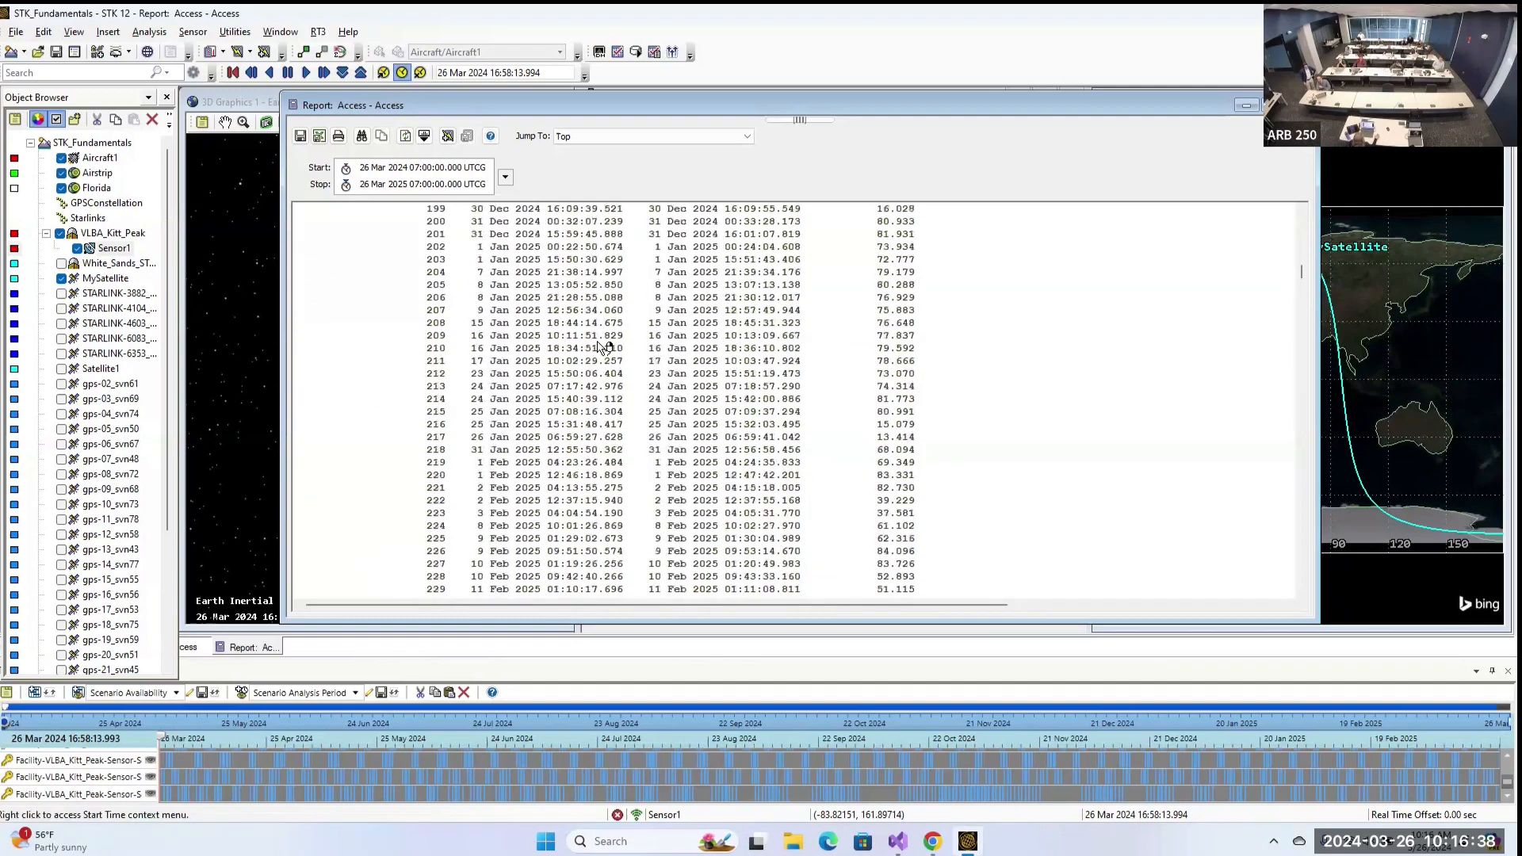
{"action": "scroll", "coordinate": [614, 354], "scroll_direction": "up", "scroll_amount": 20}
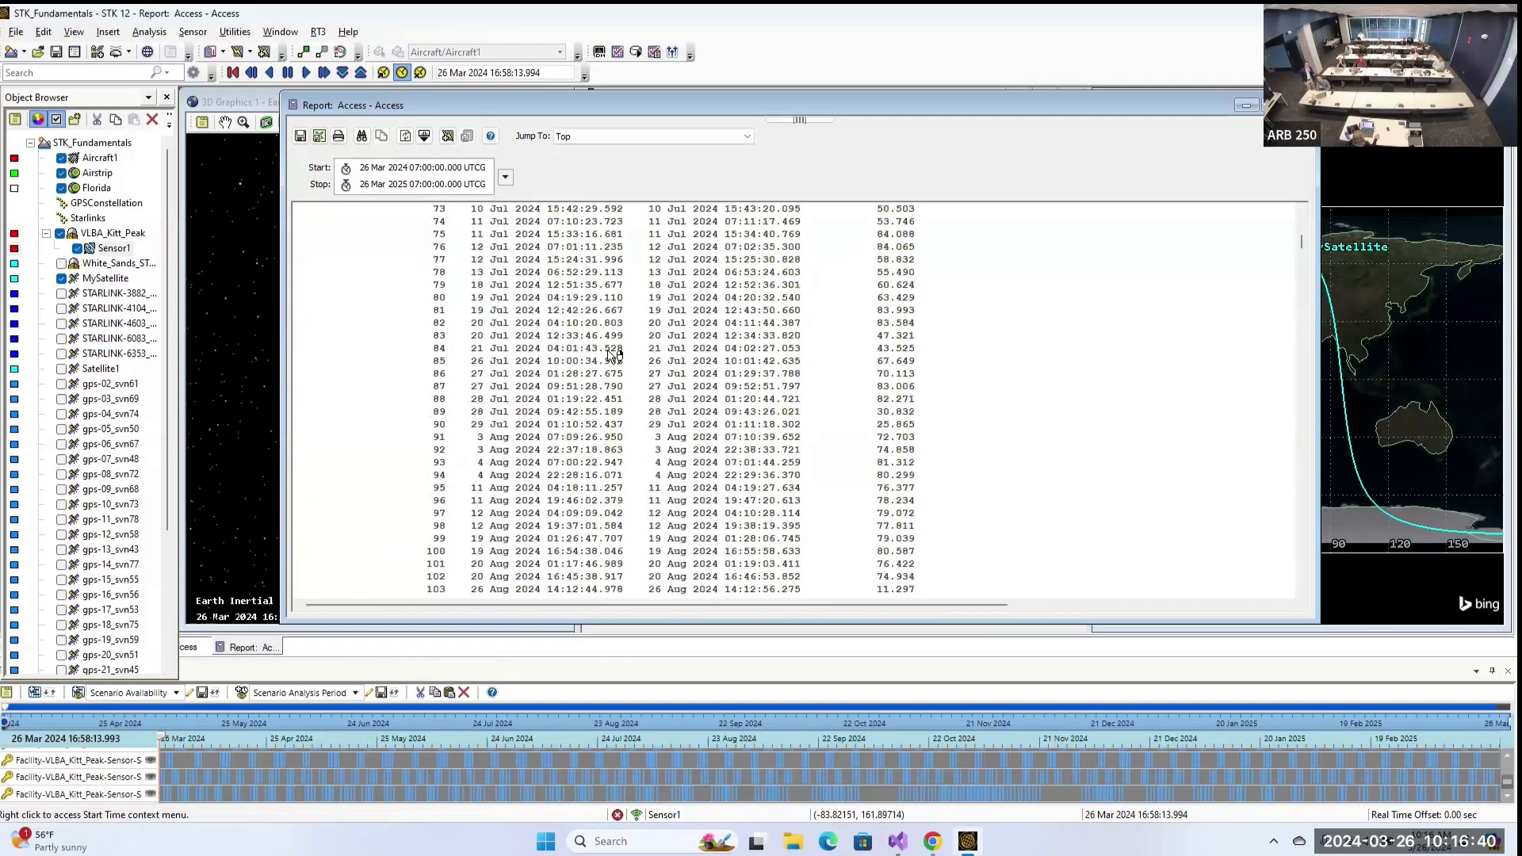
{"action": "scroll", "coordinate": [614, 355], "scroll_direction": "up", "scroll_amount": 5}
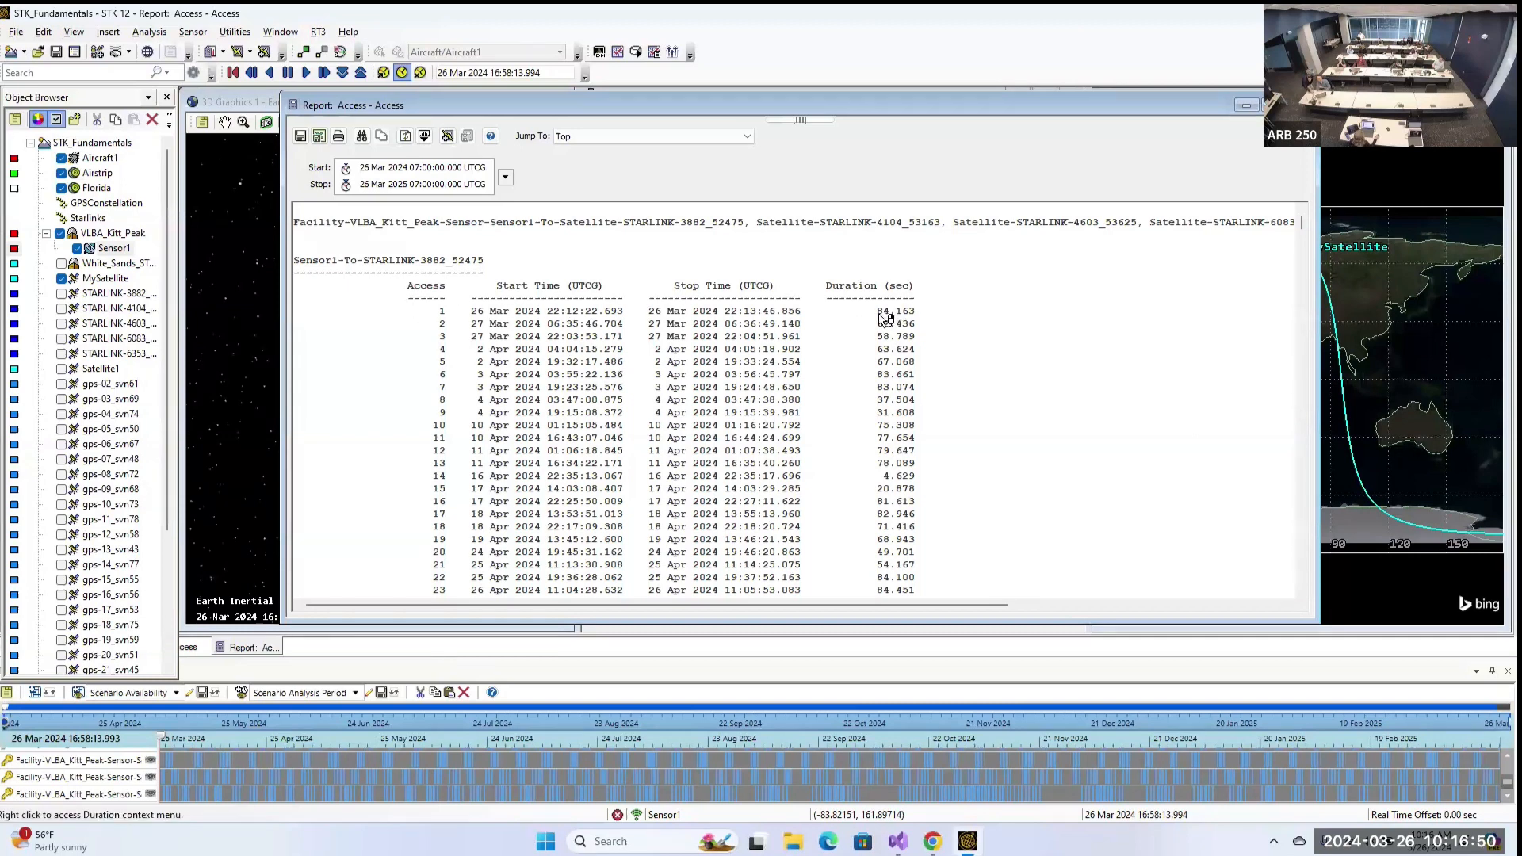
{"action": "scroll", "coordinate": [845, 341], "scroll_direction": "down", "scroll_amount": 15}
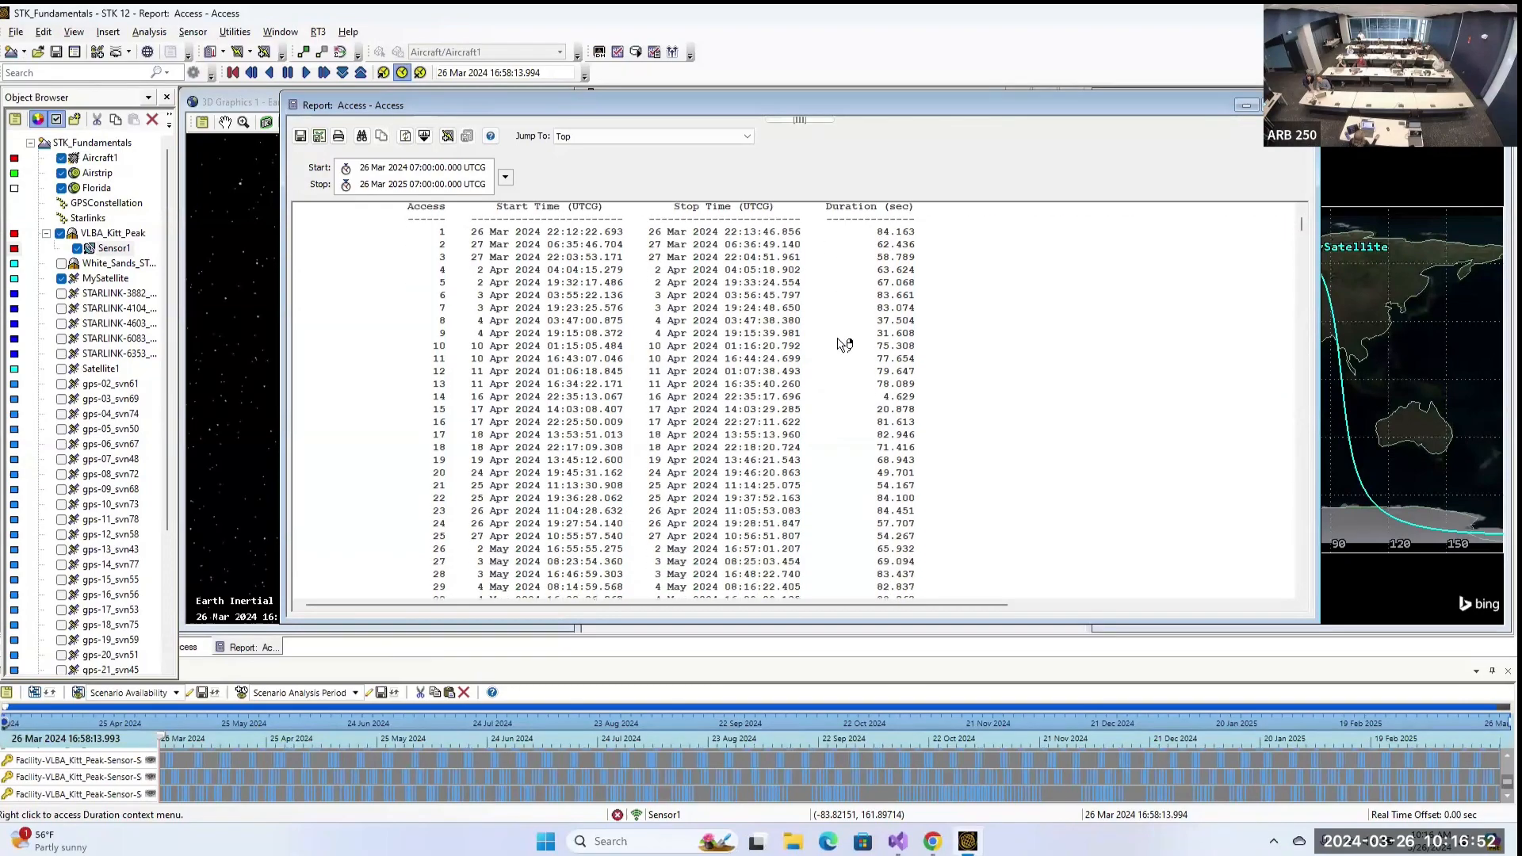
{"action": "scroll", "coordinate": [799, 361], "scroll_direction": "down", "scroll_amount": 20}
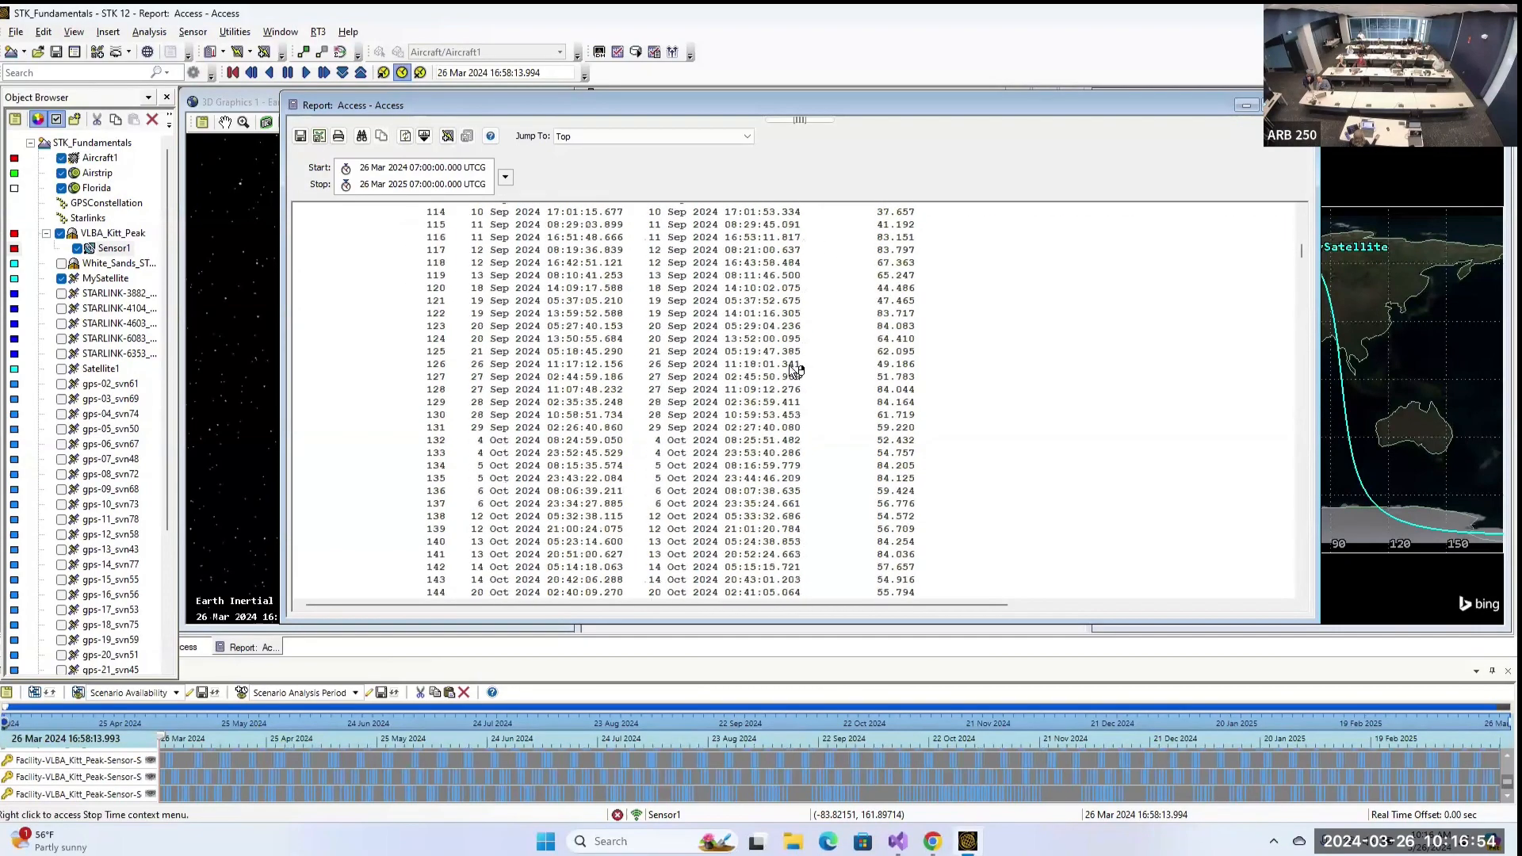
{"action": "scroll", "coordinate": [801, 371], "scroll_direction": "down", "scroll_amount": 20}
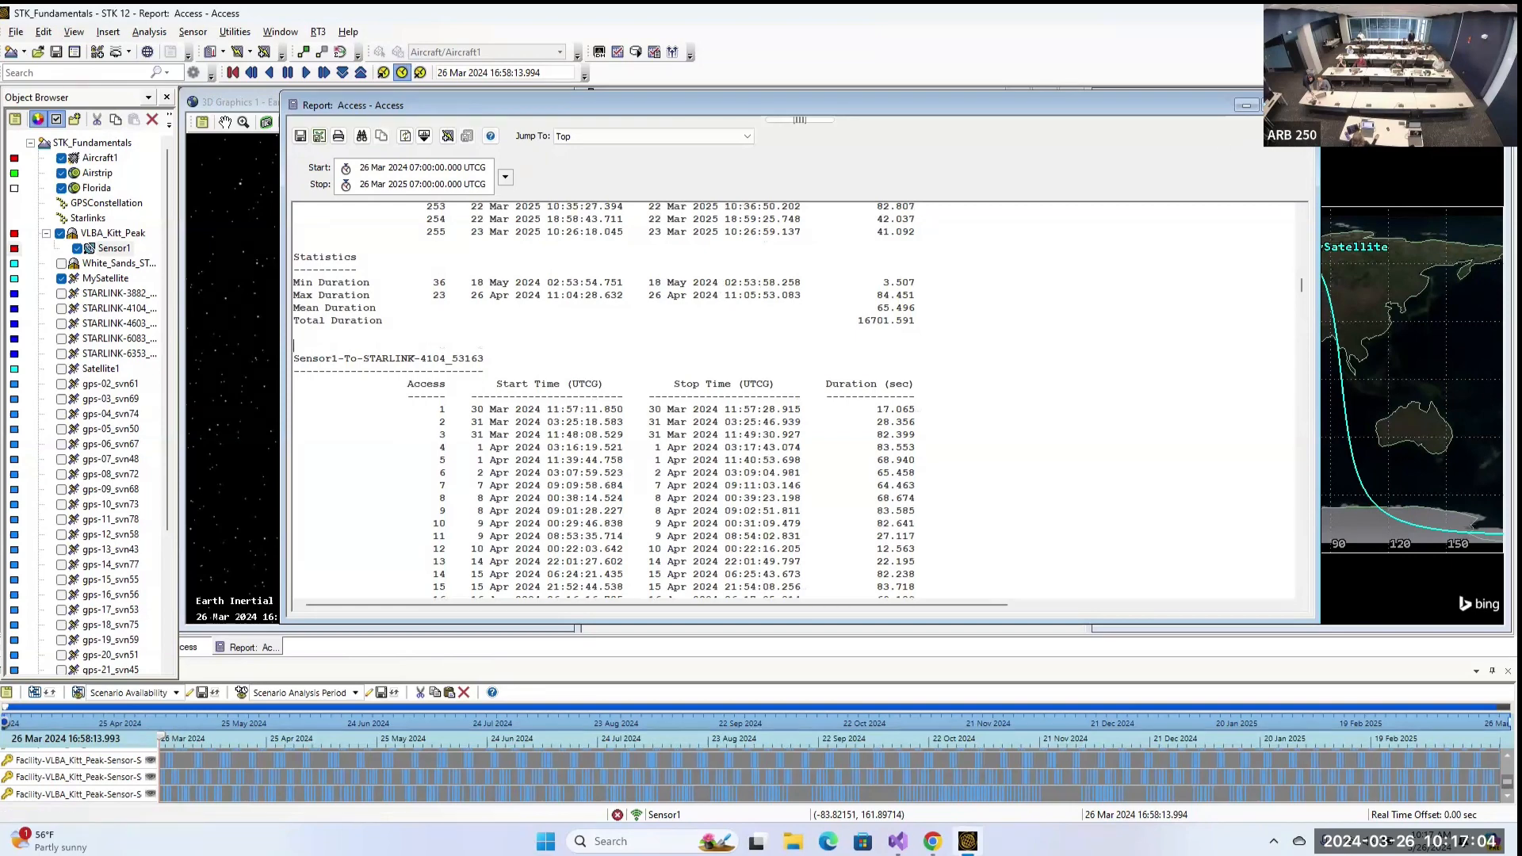
{"action": "left_click", "coordinate": [1300, 105]}
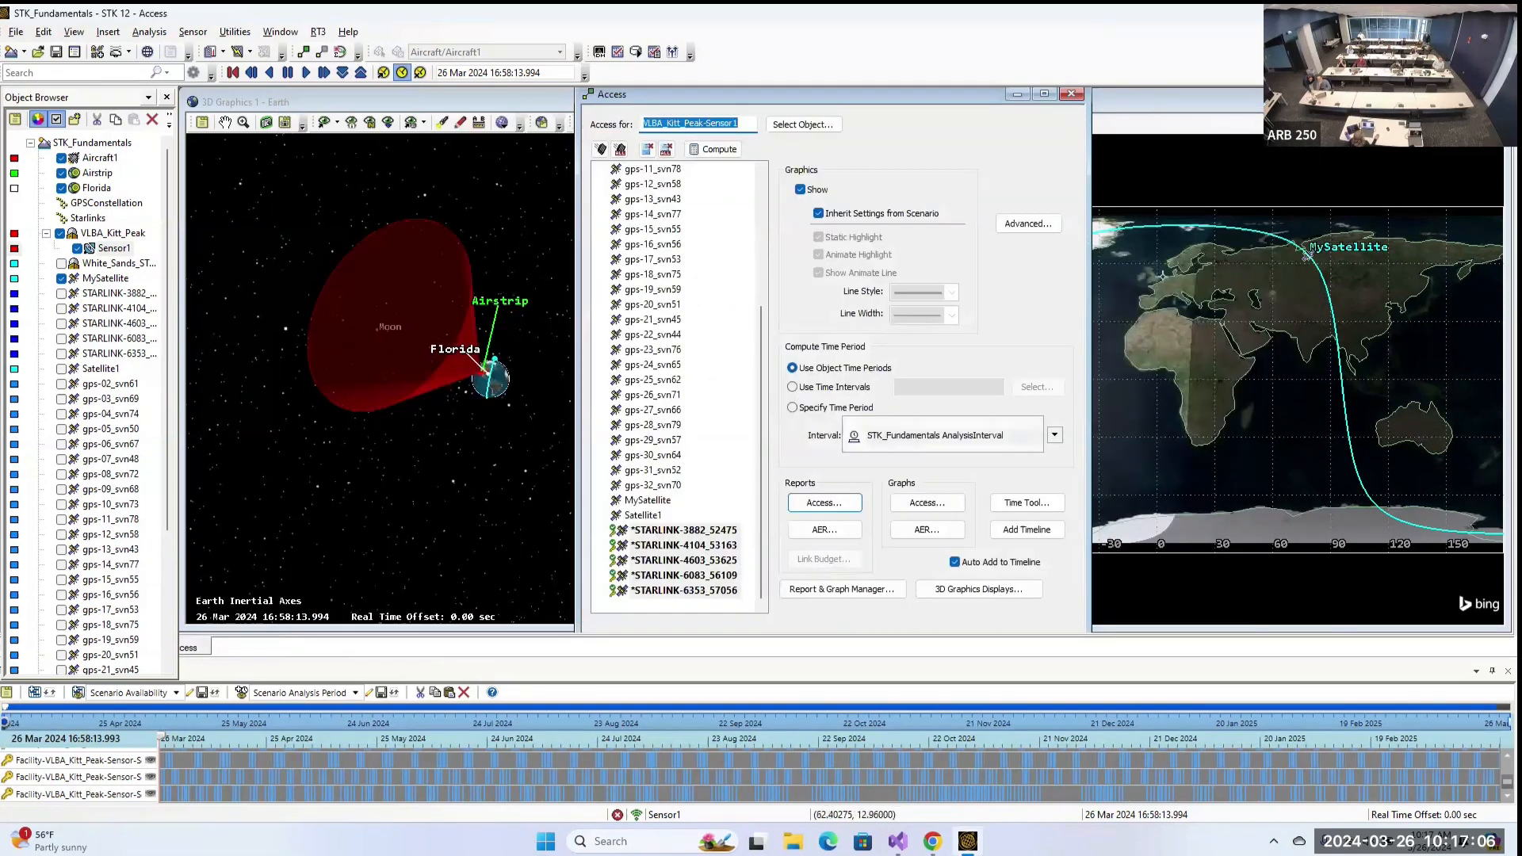
Generate the Access graph for the five STARLINK satellites, enlarge it to inspect the access times, and close it.
{"action": "left_click", "coordinate": [922, 512]}
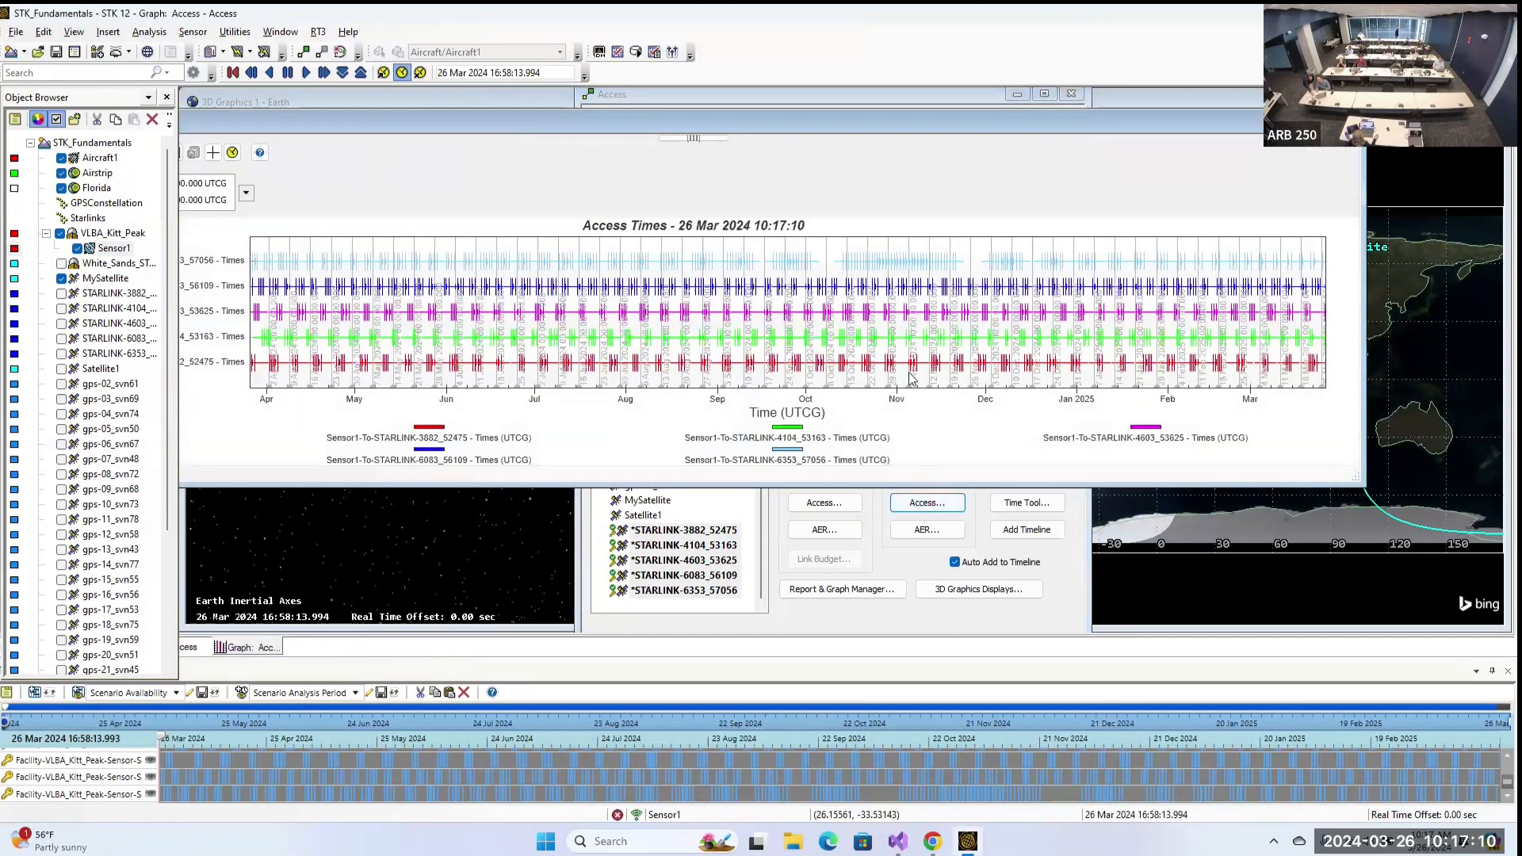
{"action": "left_click_drag", "start_coordinate": [626, 121], "coordinate": [754, 118]}
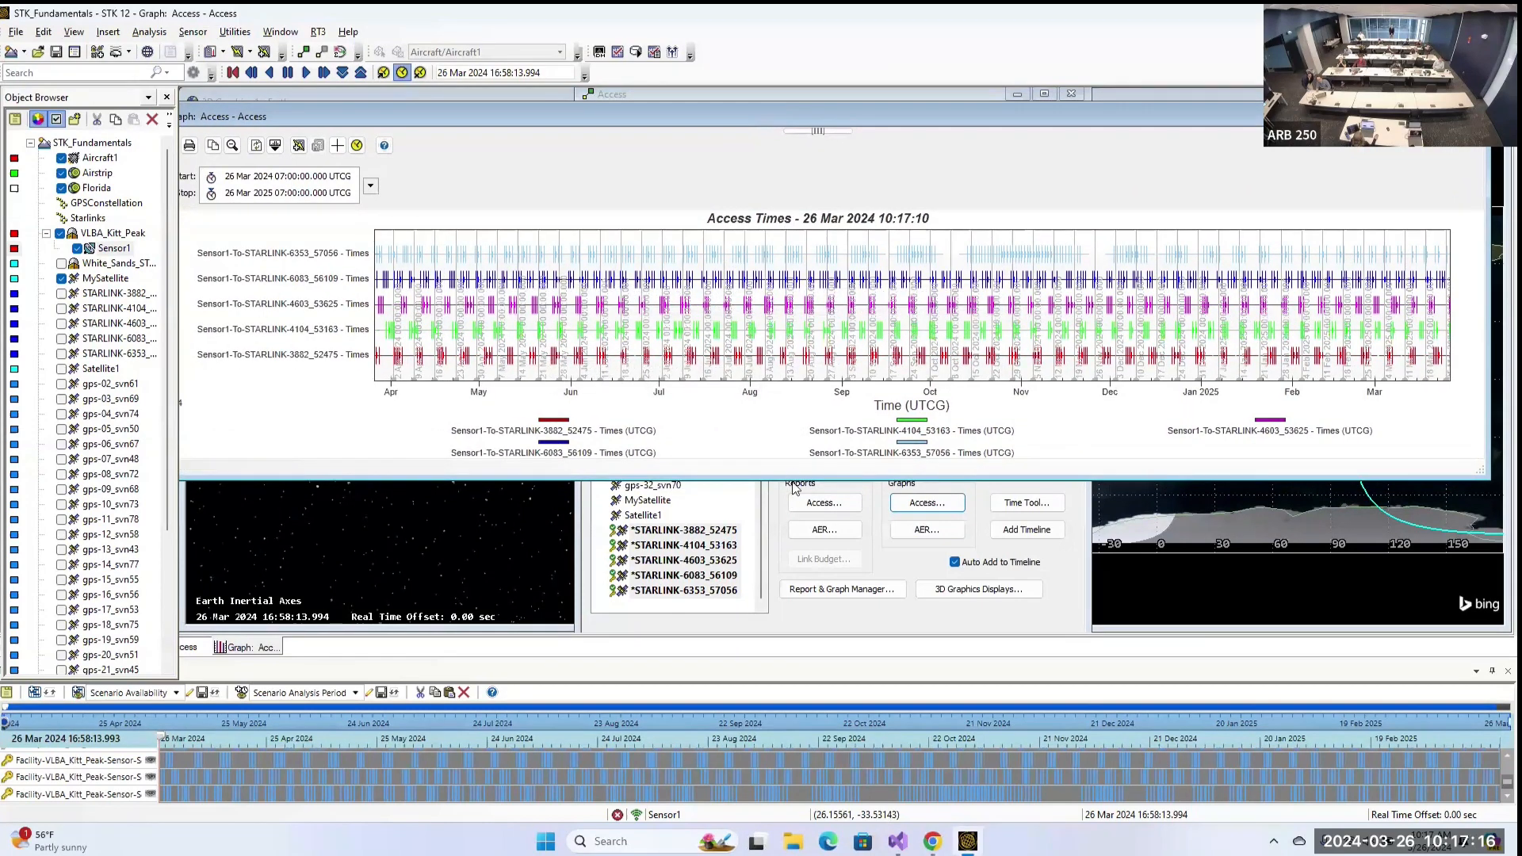
{"action": "left_click_drag", "start_coordinate": [794, 479], "coordinate": [839, 579]}
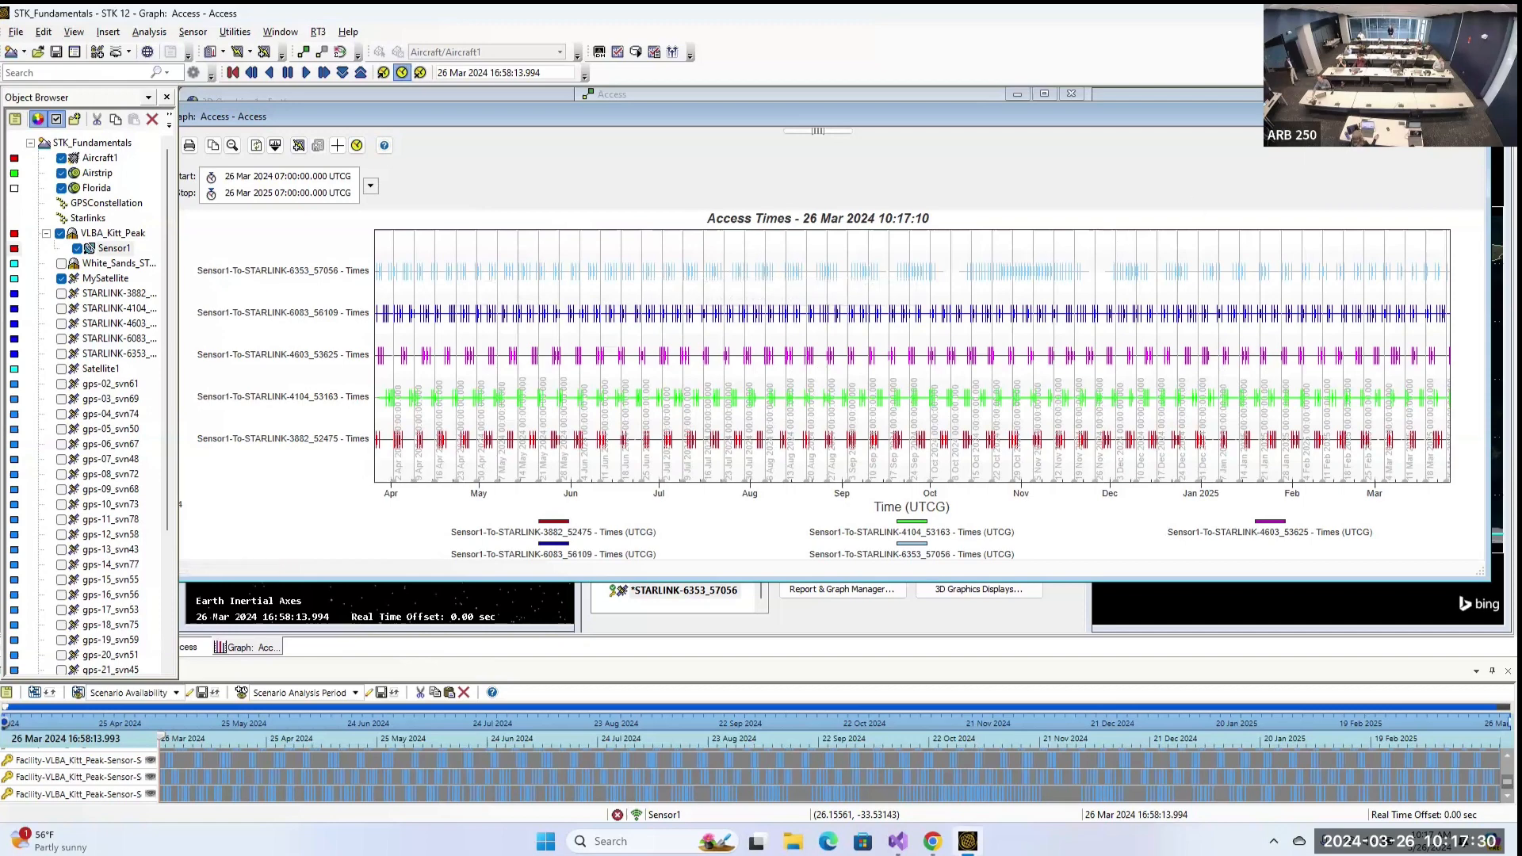
{"action": "left_click", "coordinate": [1470, 116]}
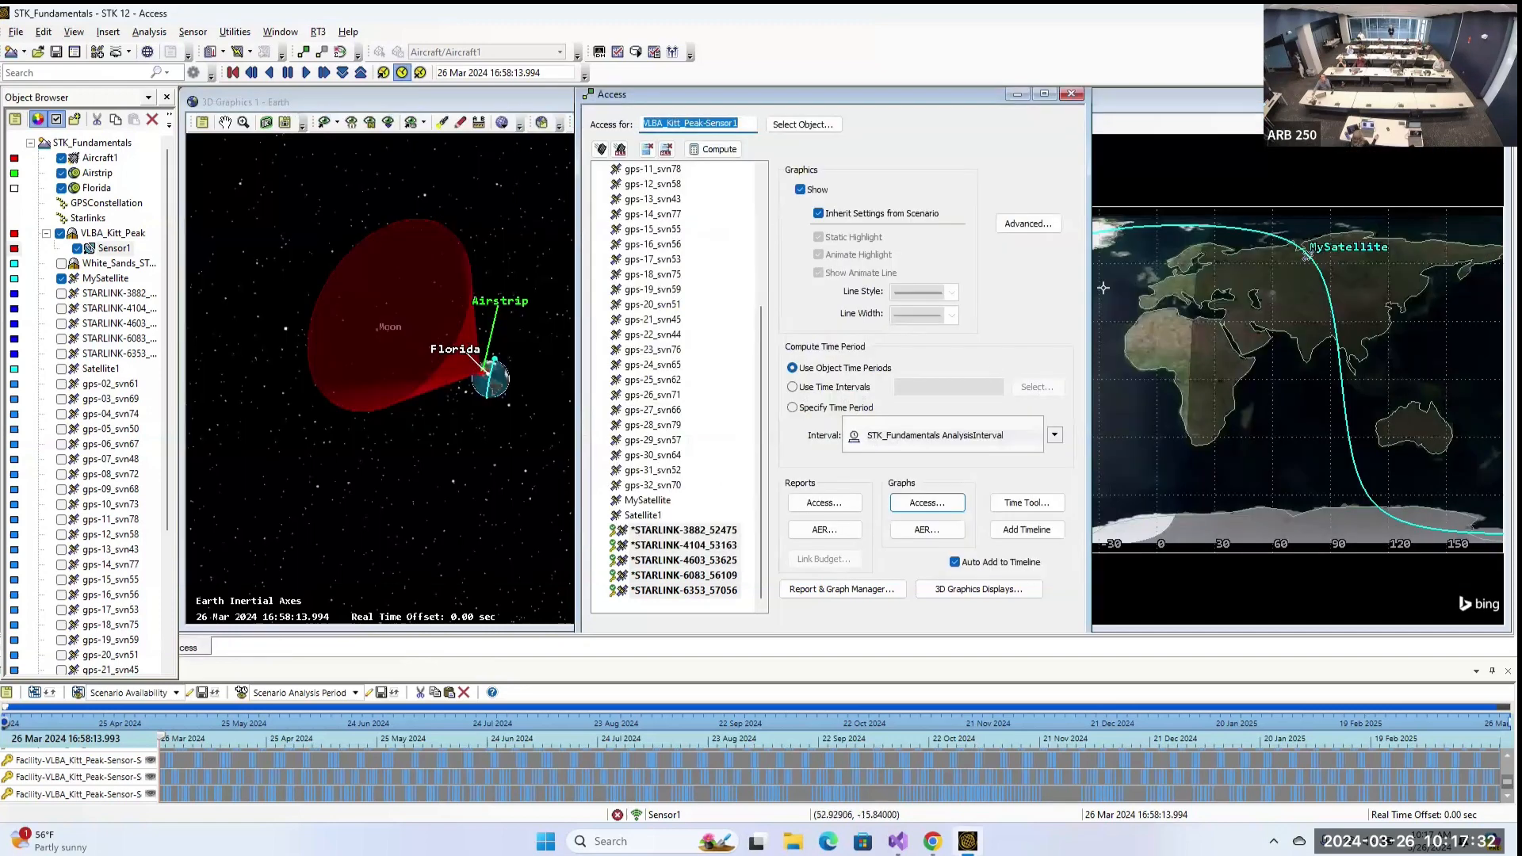
Create a custom Access report style named MyReport in the Report & Graph Manager.
{"action": "left_click", "coordinate": [861, 585]}
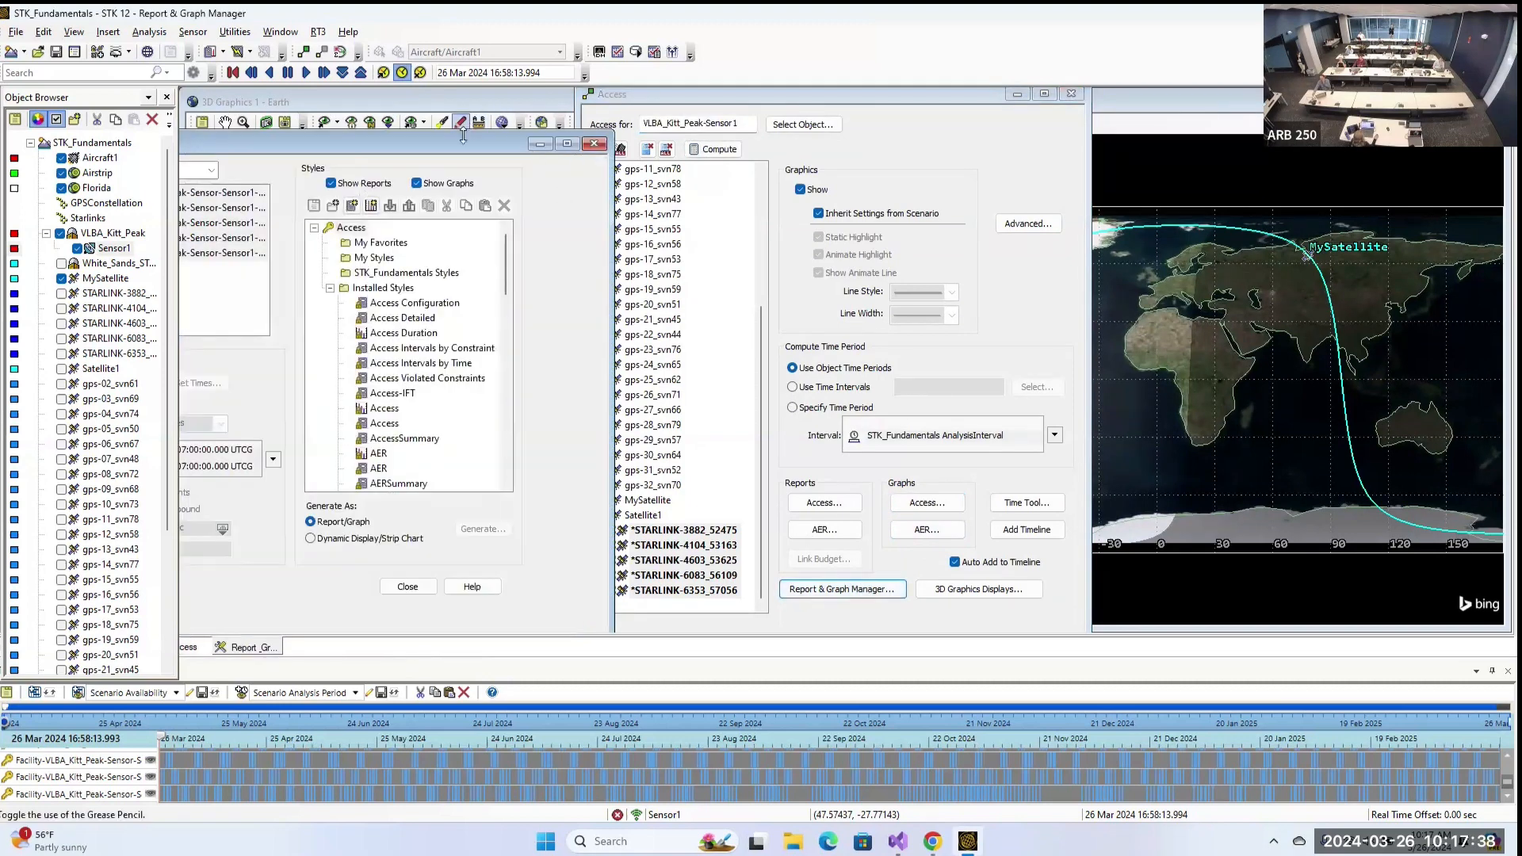
{"action": "mouse_move", "coordinate": [482, 141]}
{"action": "left_mouse_down"}
{"action": "mouse_move", "coordinate": [770, 111]}
{"action": "mouse_move", "coordinate": [813, 87]}
{"action": "left_mouse_up"}
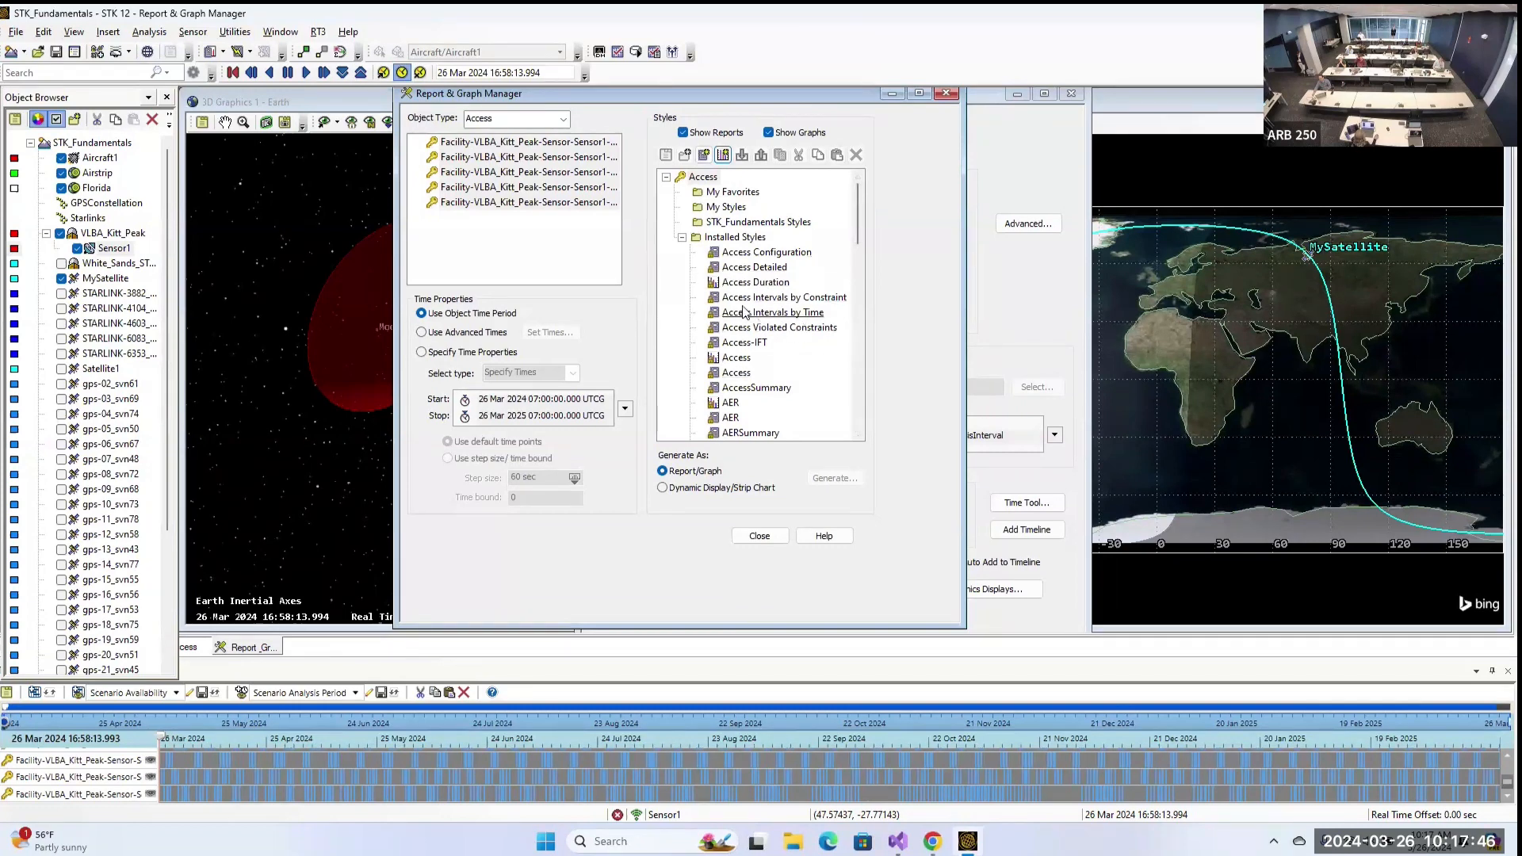
{"action": "left_click", "coordinate": [705, 155]}
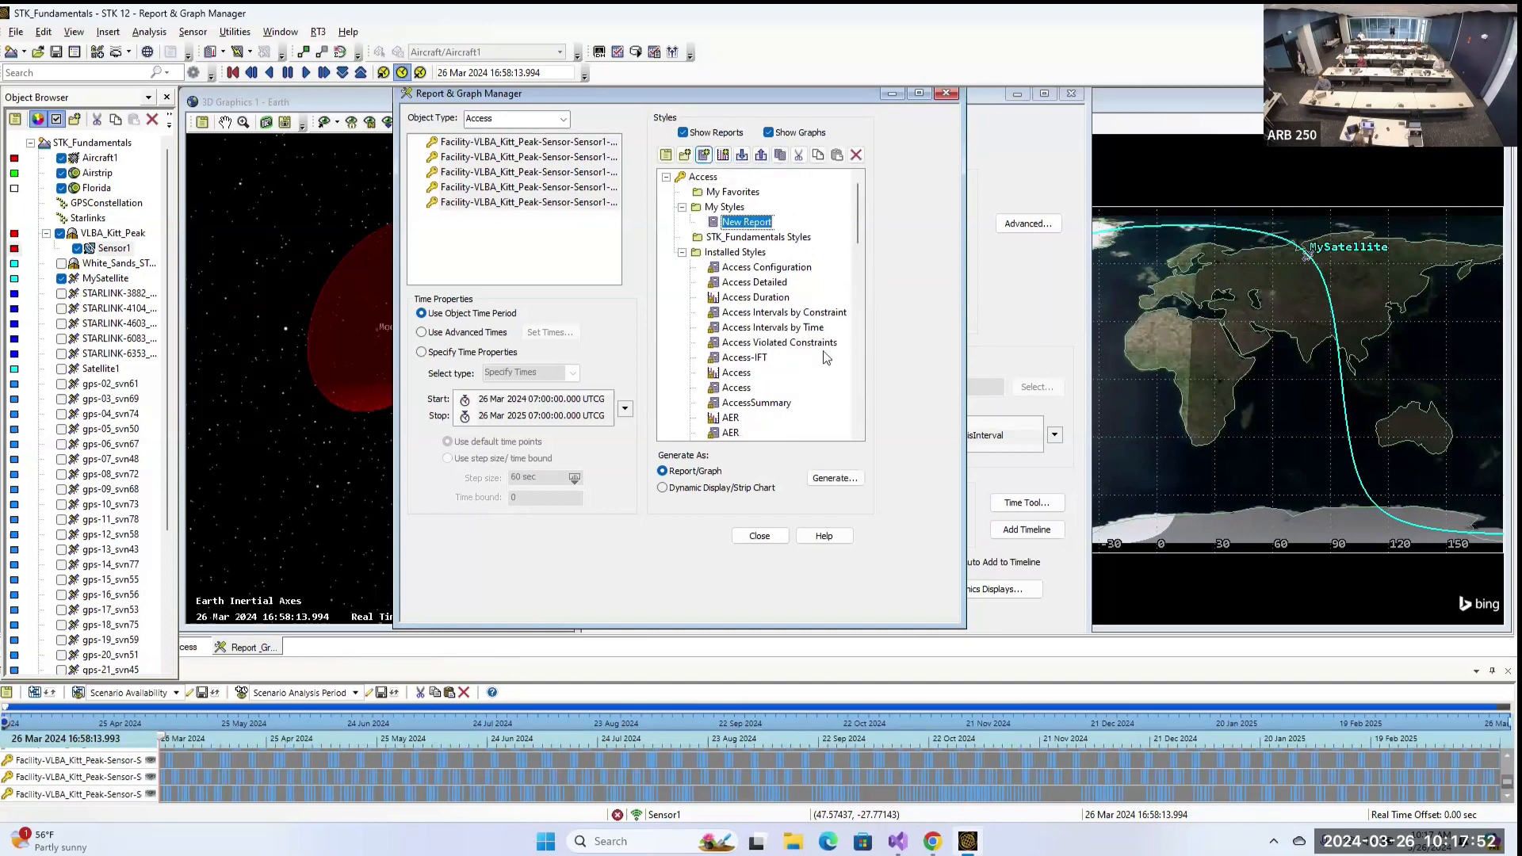
{"action": "type", "text": "My"}
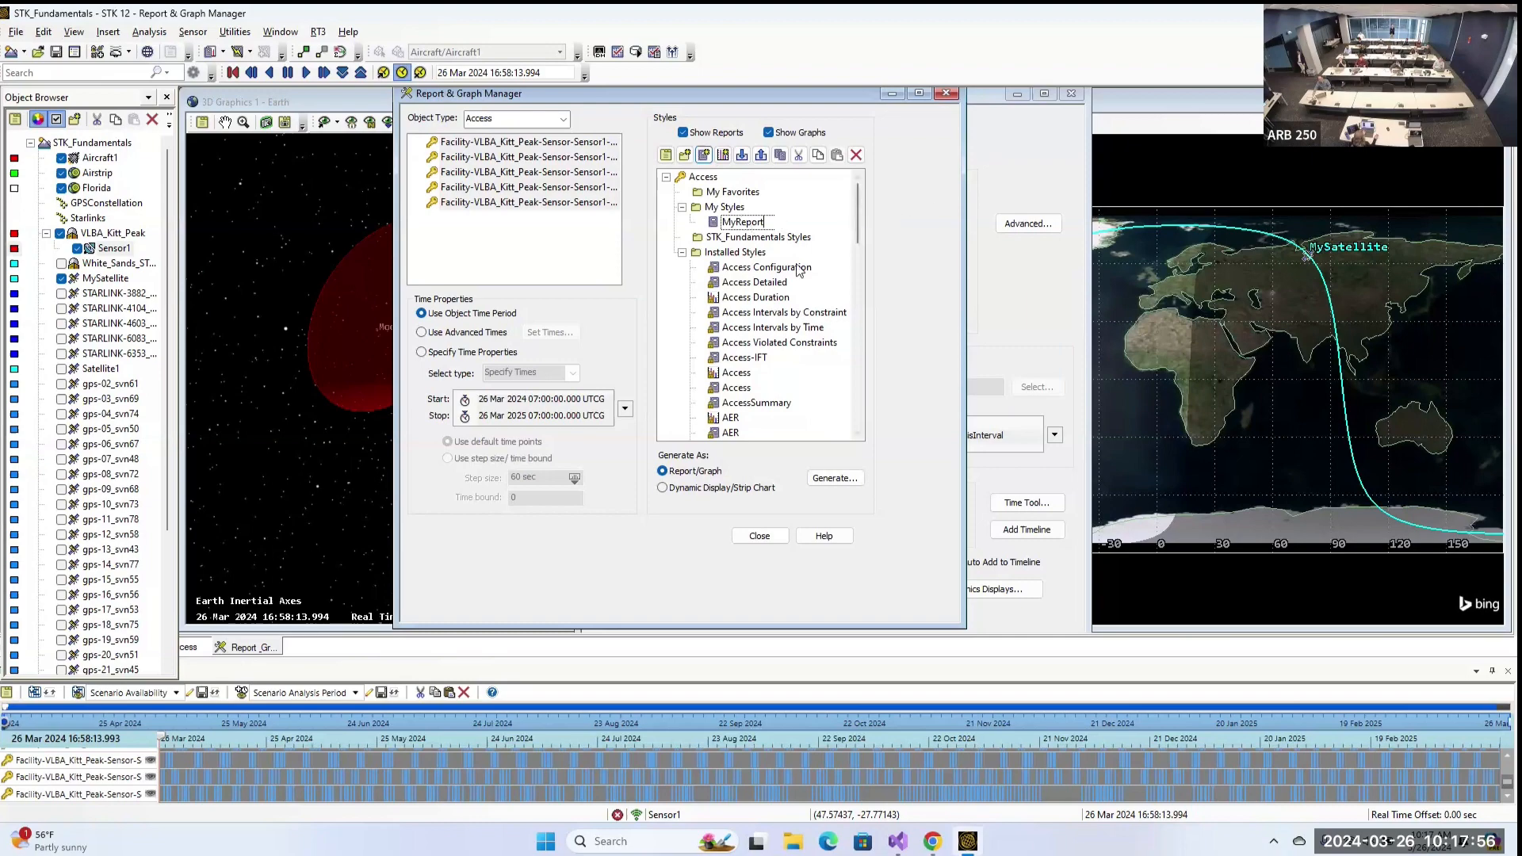
Generate a report from the MyReport style for the sensor-to-Starlink accesses and close it.
{"action": "left_click", "coordinate": [745, 226]}
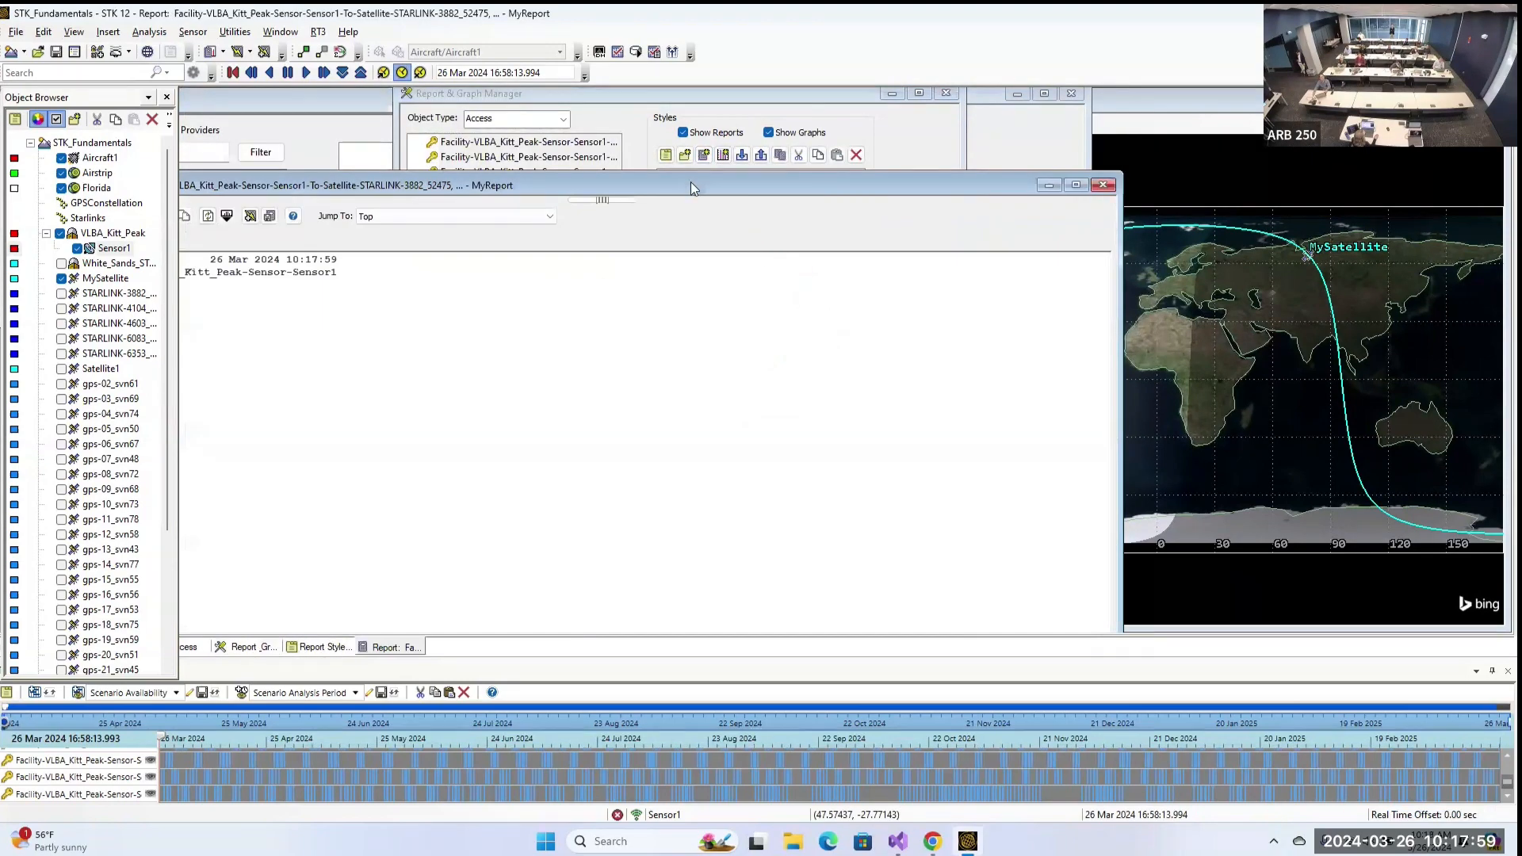
{"action": "left_click_drag", "start_coordinate": [692, 183], "coordinate": [849, 129]}
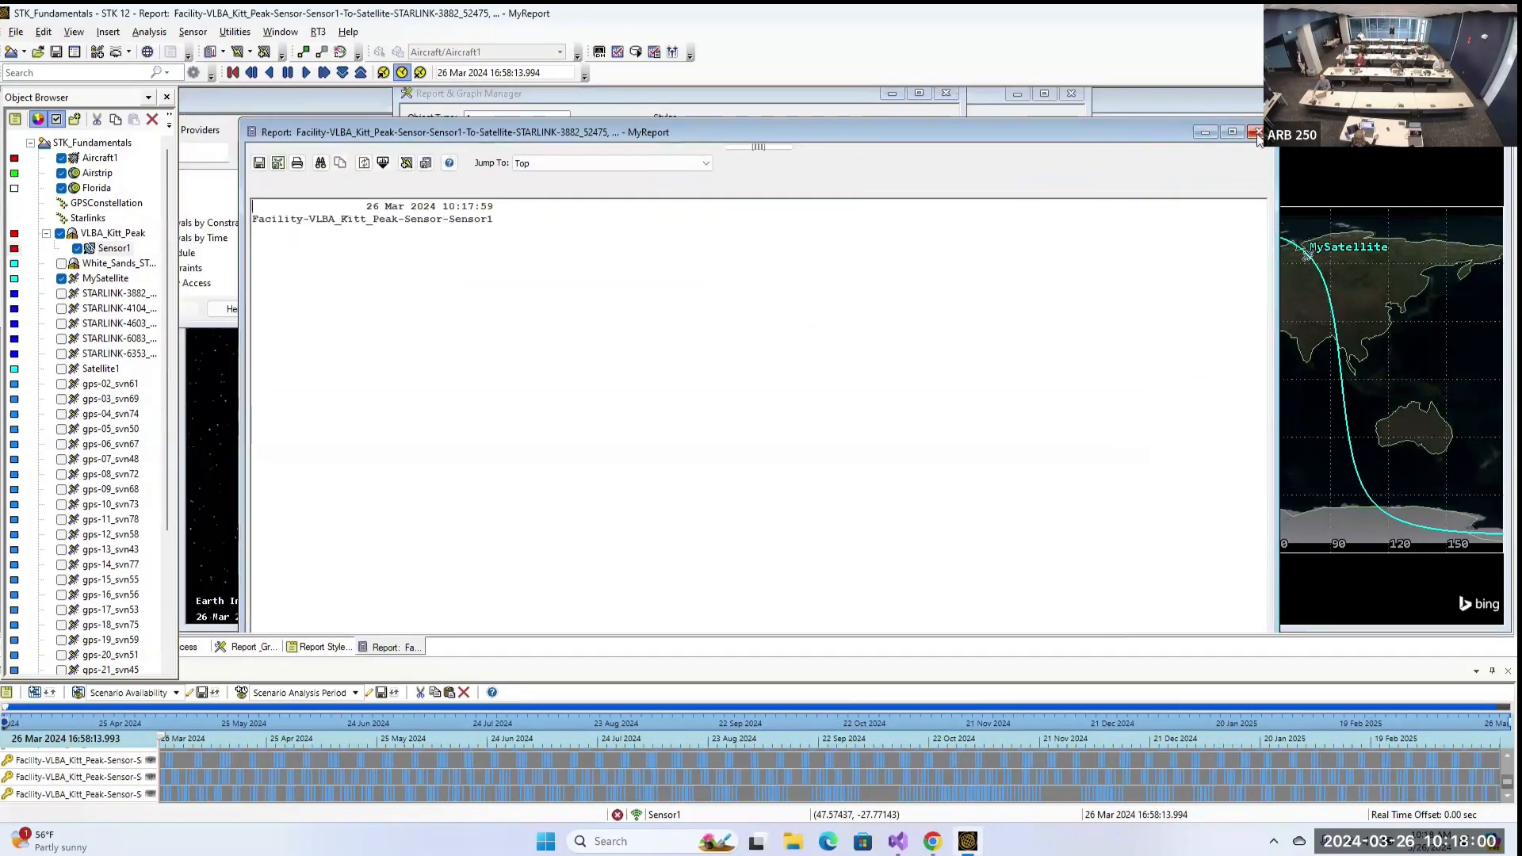
{"action": "left_click", "coordinate": [1259, 130]}
Review the data providers available for MyReport's contents in an enlarged style editor and close it without adding any.
{"action": "left_click_drag", "start_coordinate": [317, 107], "coordinate": [545, 116]}
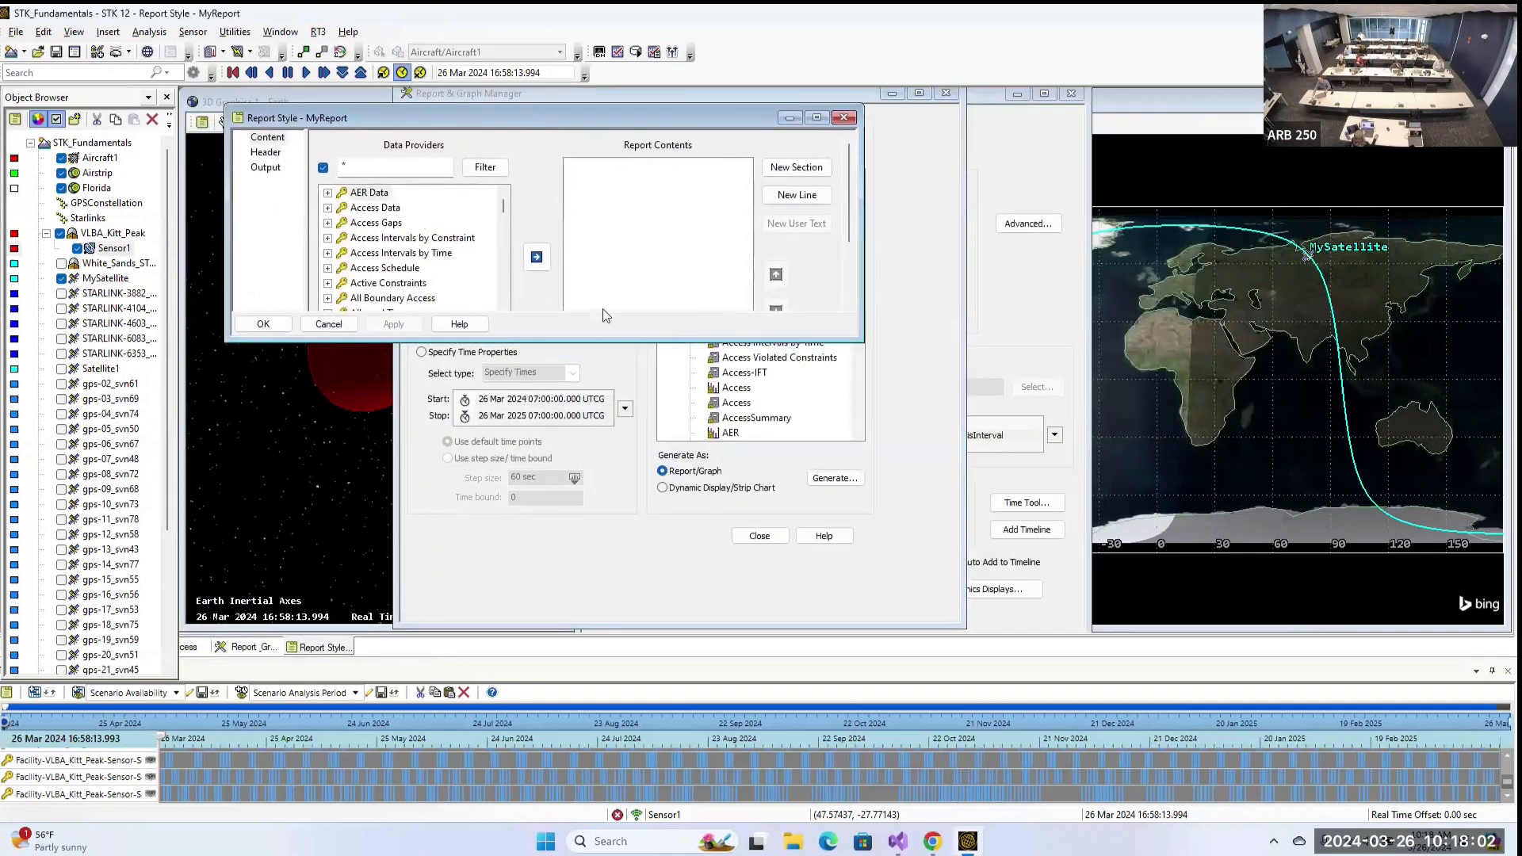
{"action": "left_click_drag", "start_coordinate": [596, 340], "coordinate": [623, 583]}
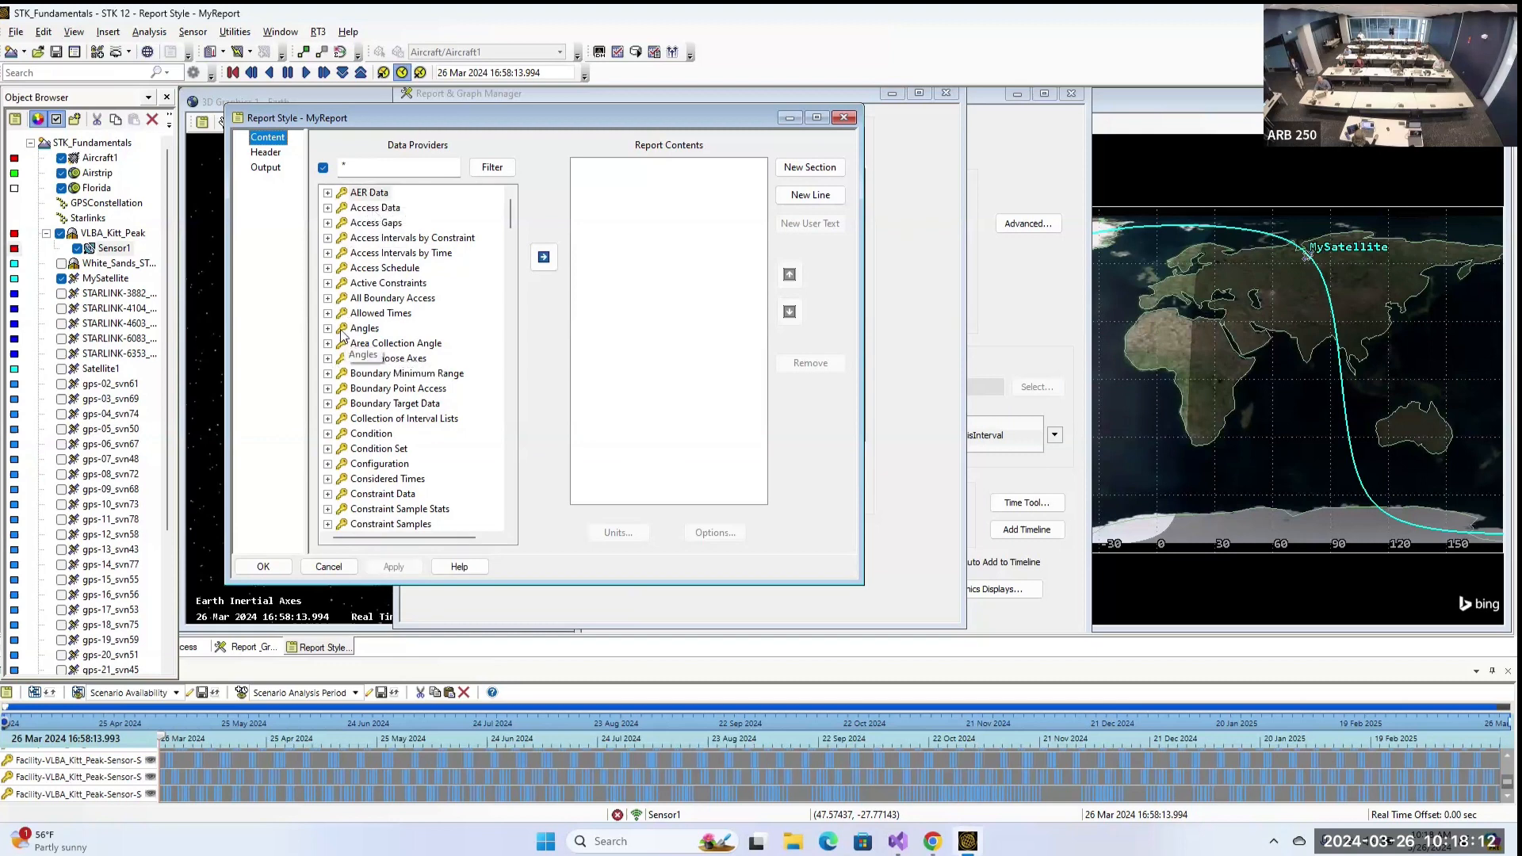
{"action": "scroll", "coordinate": [377, 326], "scroll_direction": "down", "scroll_amount": 3}
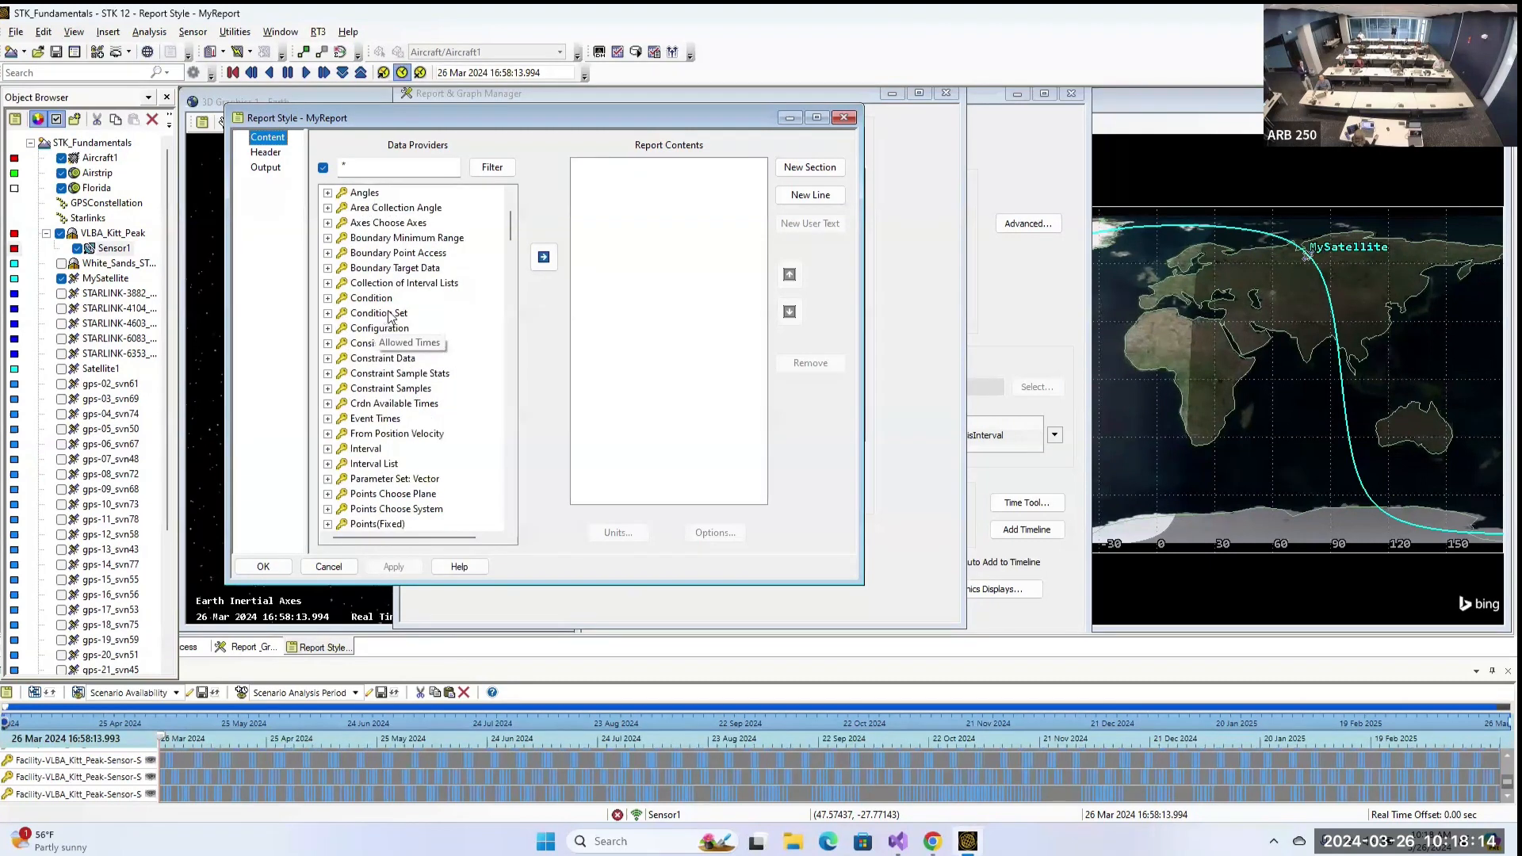
{"action": "scroll", "coordinate": [391, 282], "scroll_direction": "down", "scroll_amount": 1}
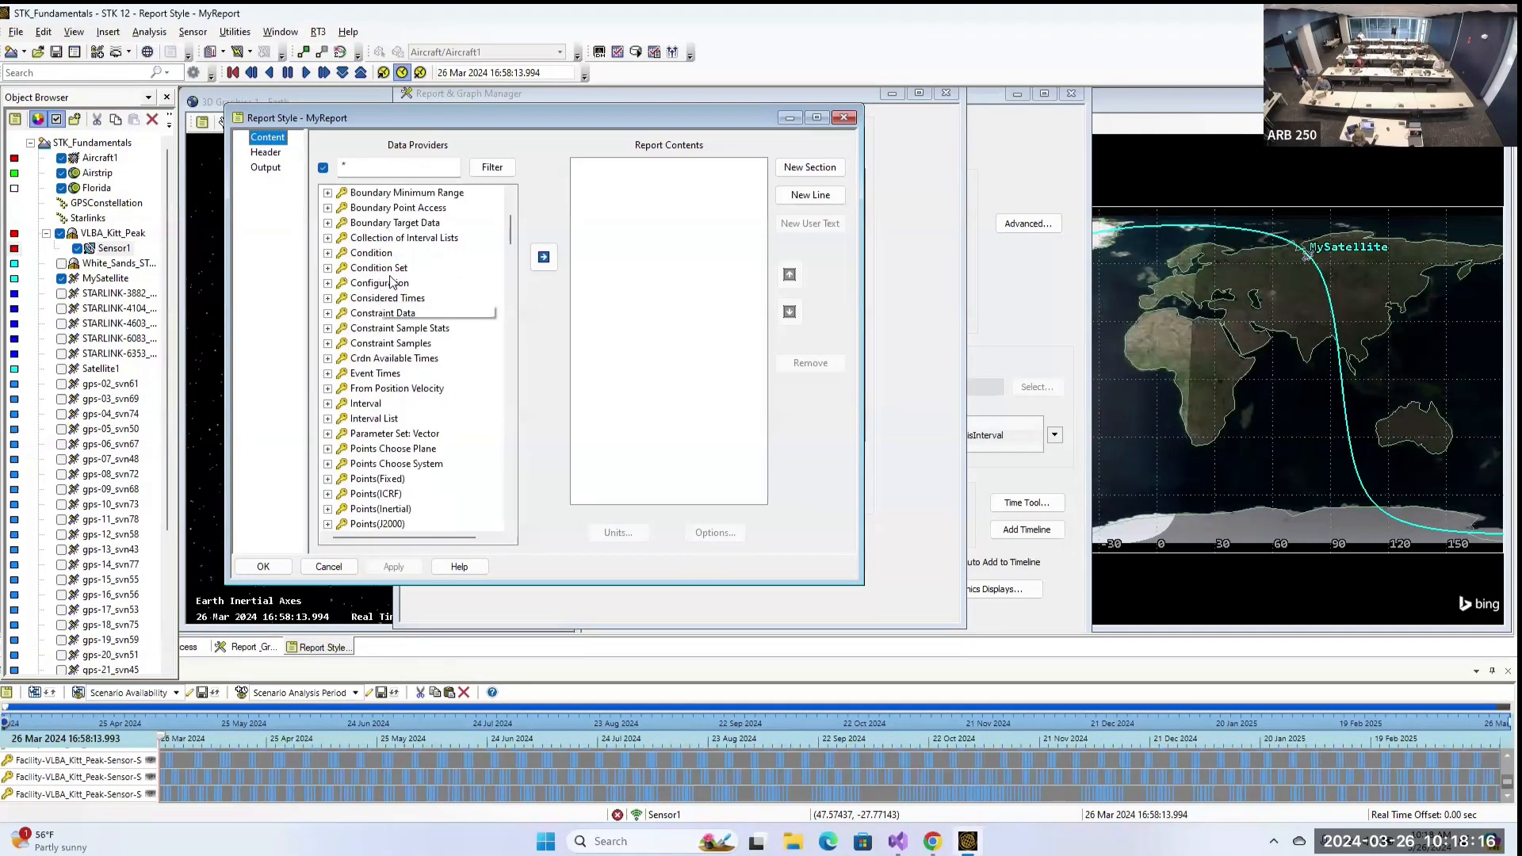
{"action": "scroll", "coordinate": [392, 282], "scroll_direction": "down", "scroll_amount": 1}
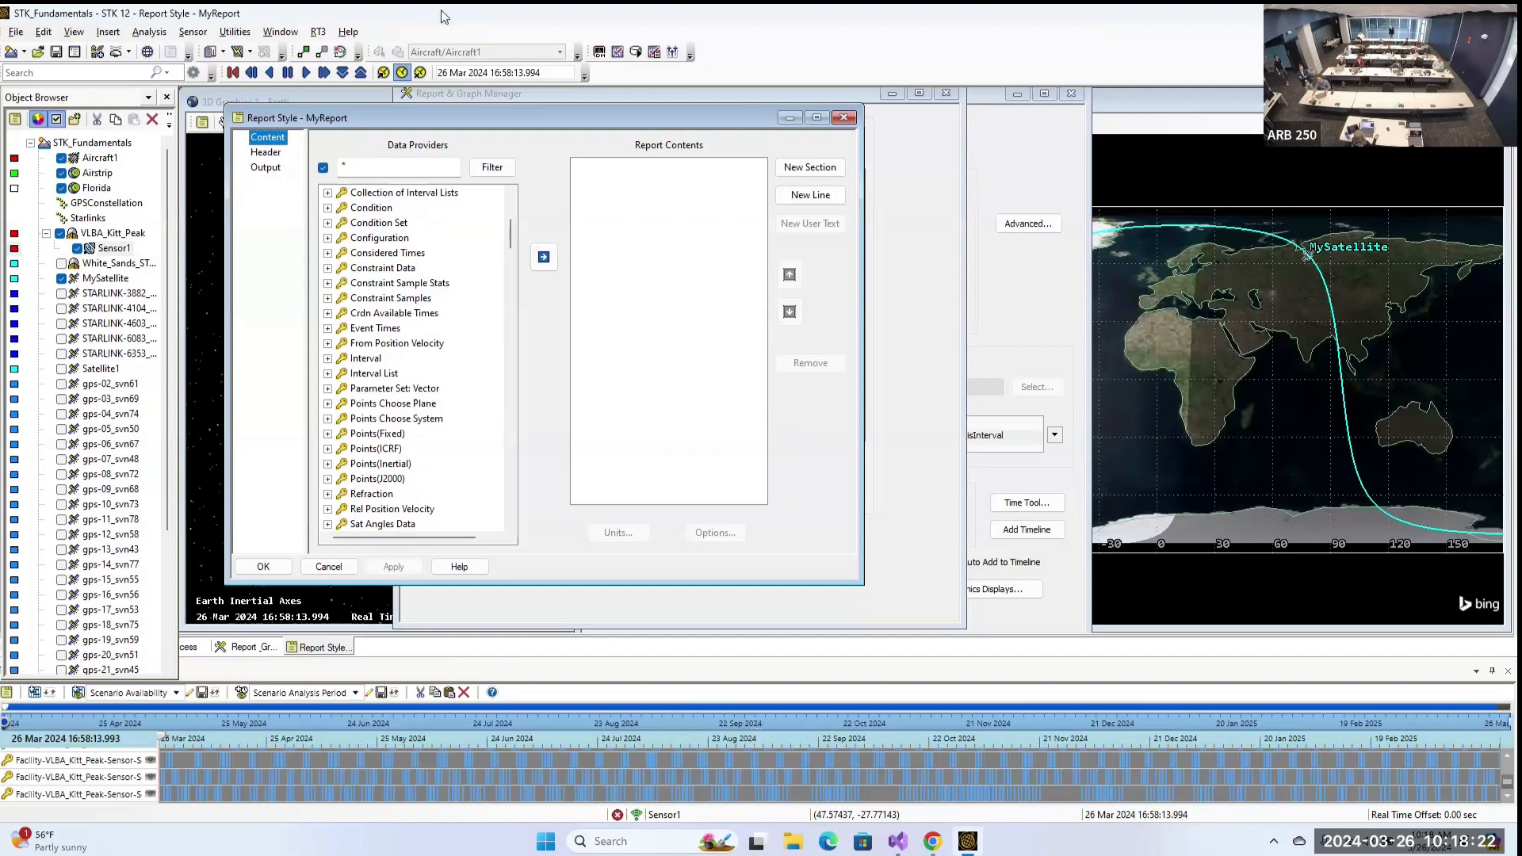
{"action": "left_click", "coordinate": [848, 119]}
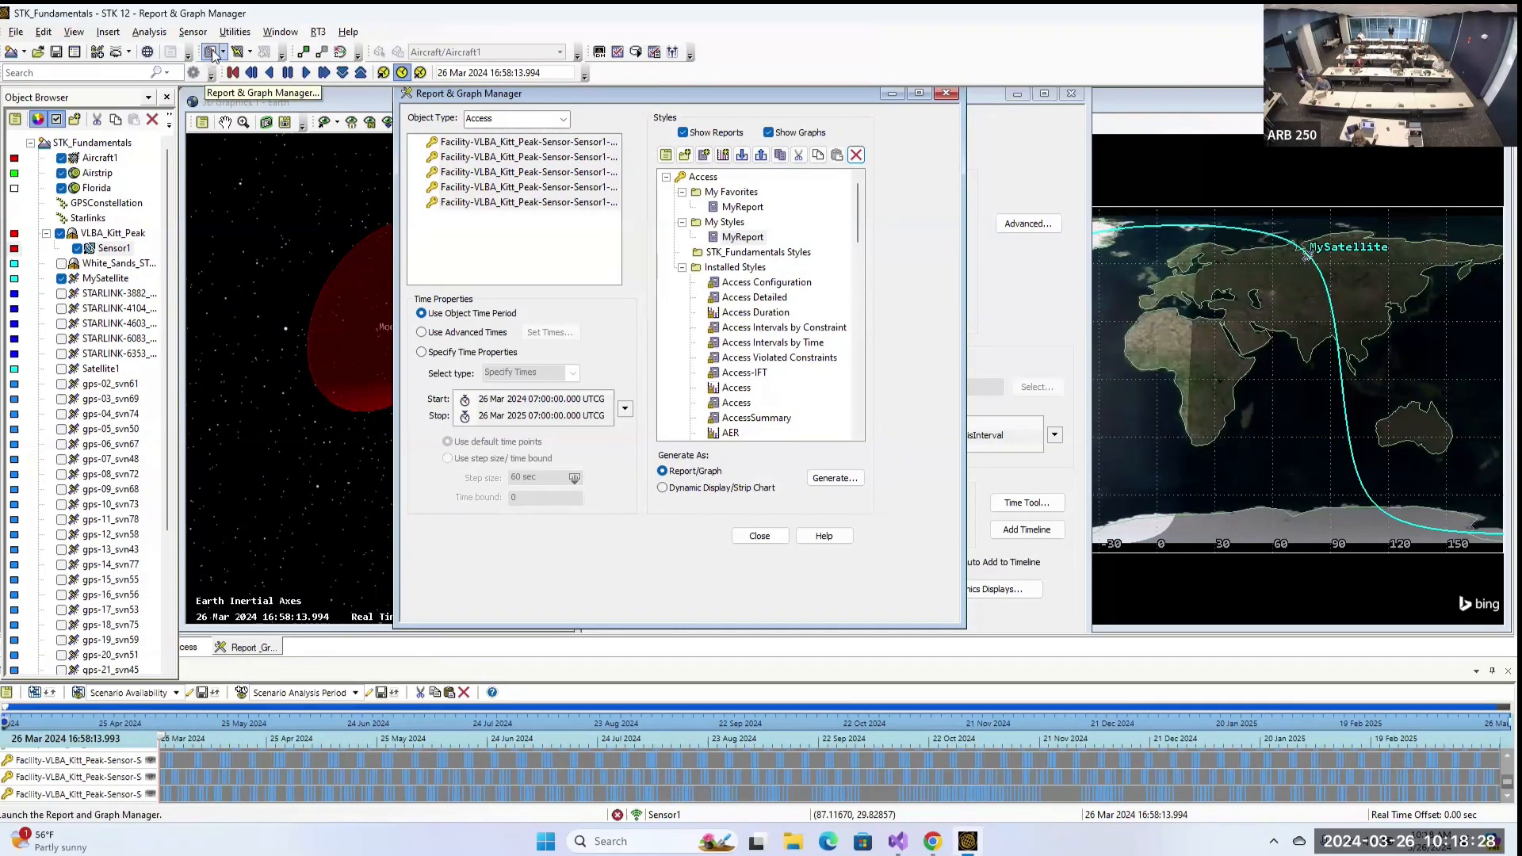
Generate the installed Lunar Vector J2000 report for the satellite STARLINK-3882_52475.
{"action": "left_click", "coordinate": [562, 120]}
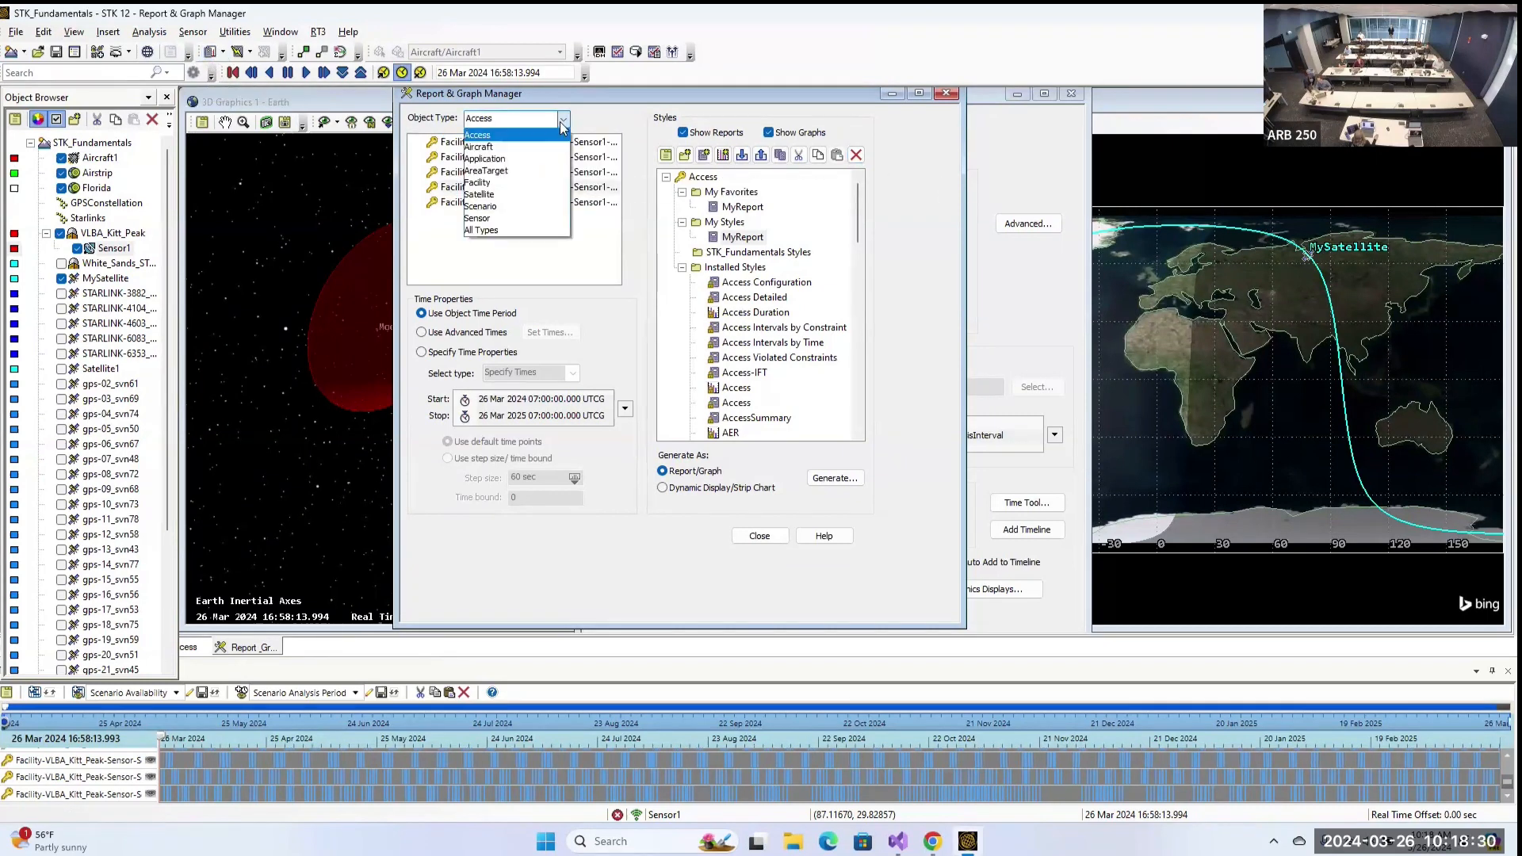
{"action": "left_click", "coordinate": [513, 193]}
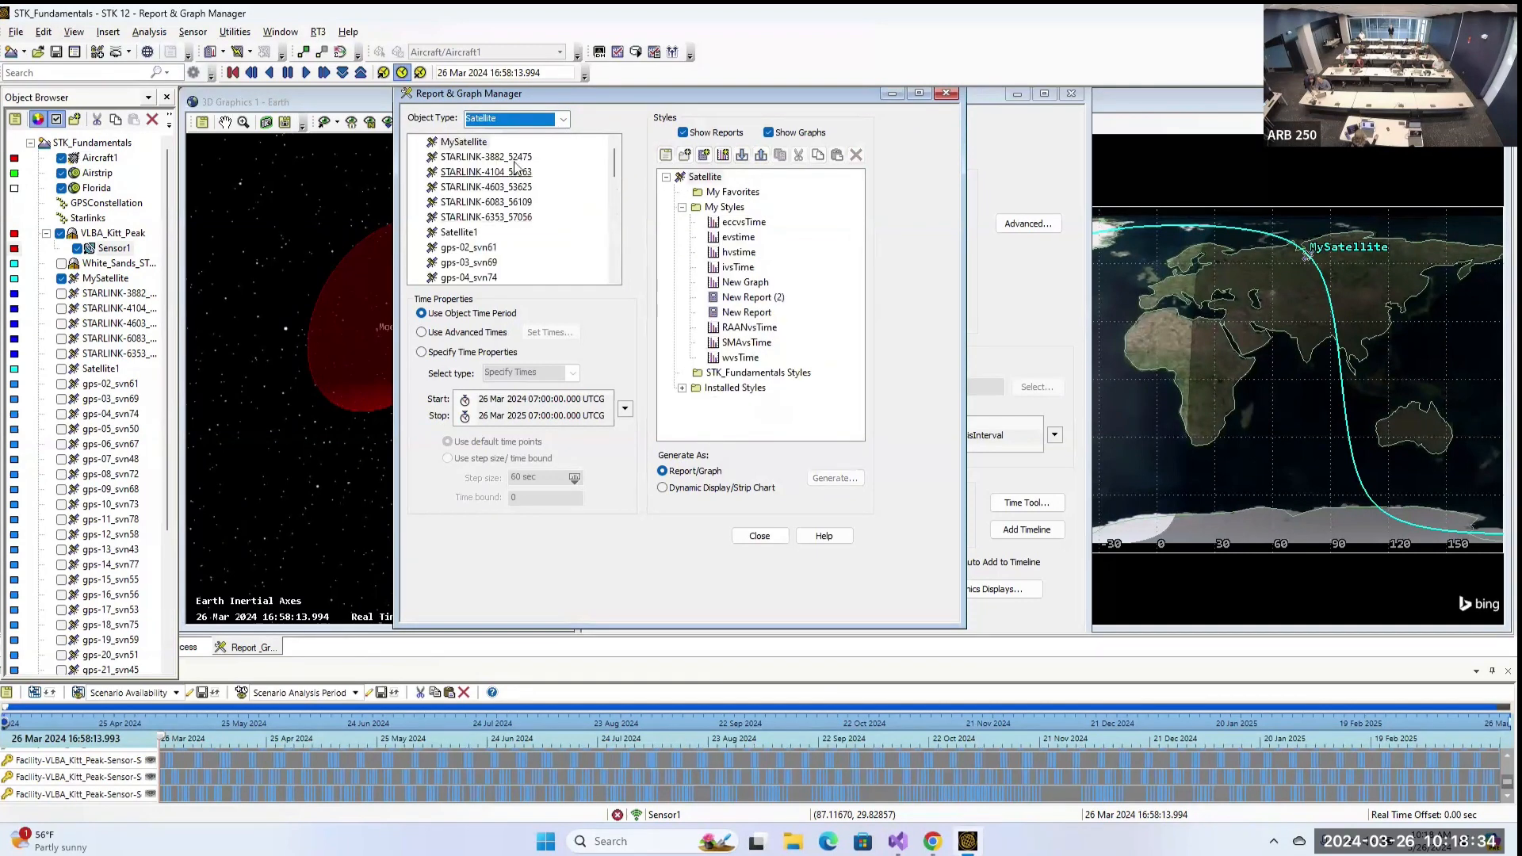
{"action": "left_click", "coordinate": [481, 159]}
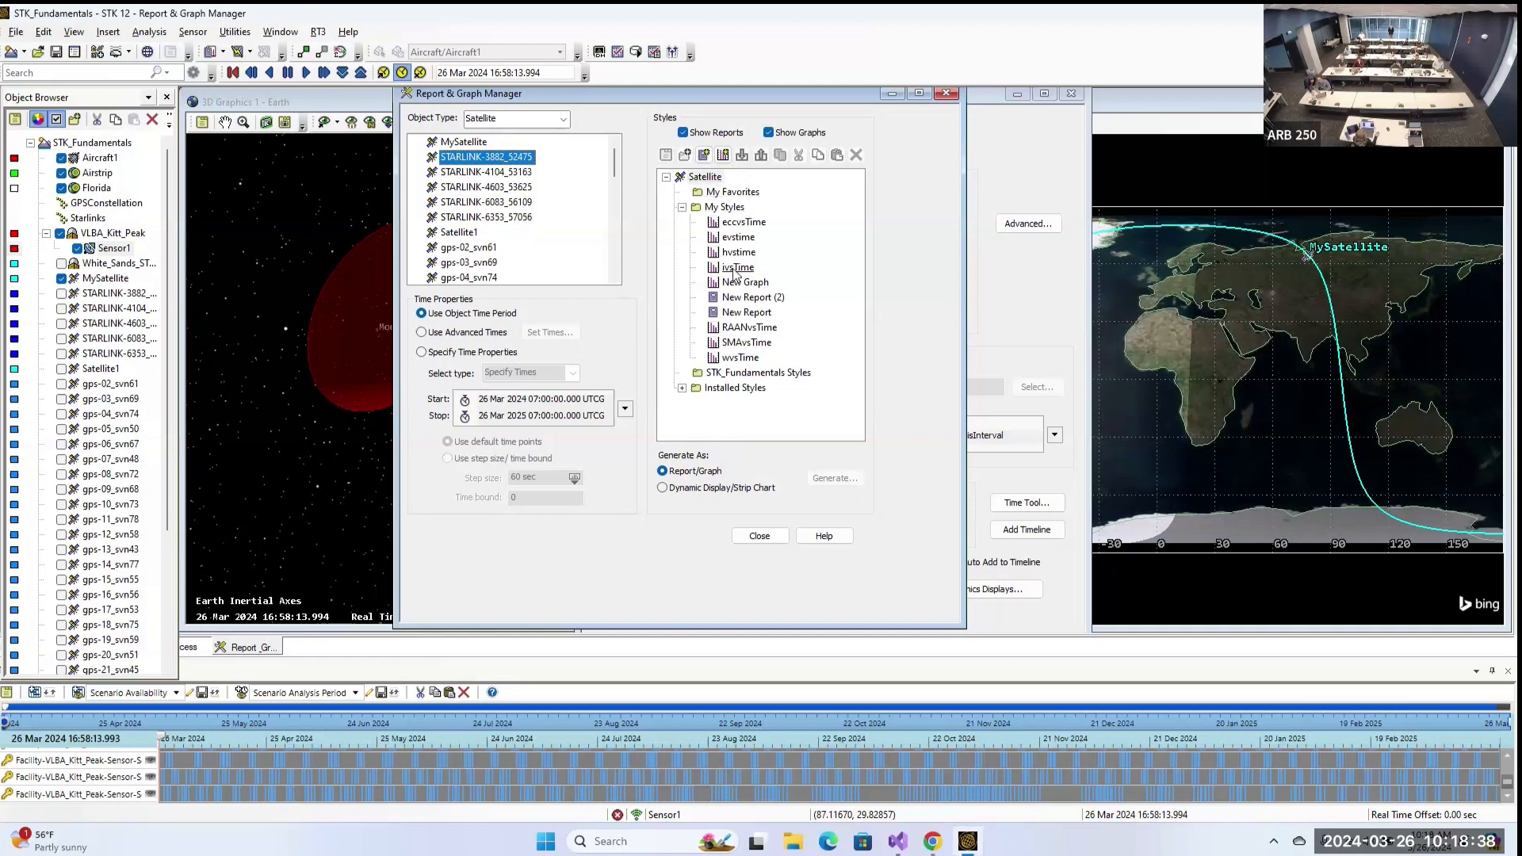
{"action": "left_click", "coordinate": [682, 389]}
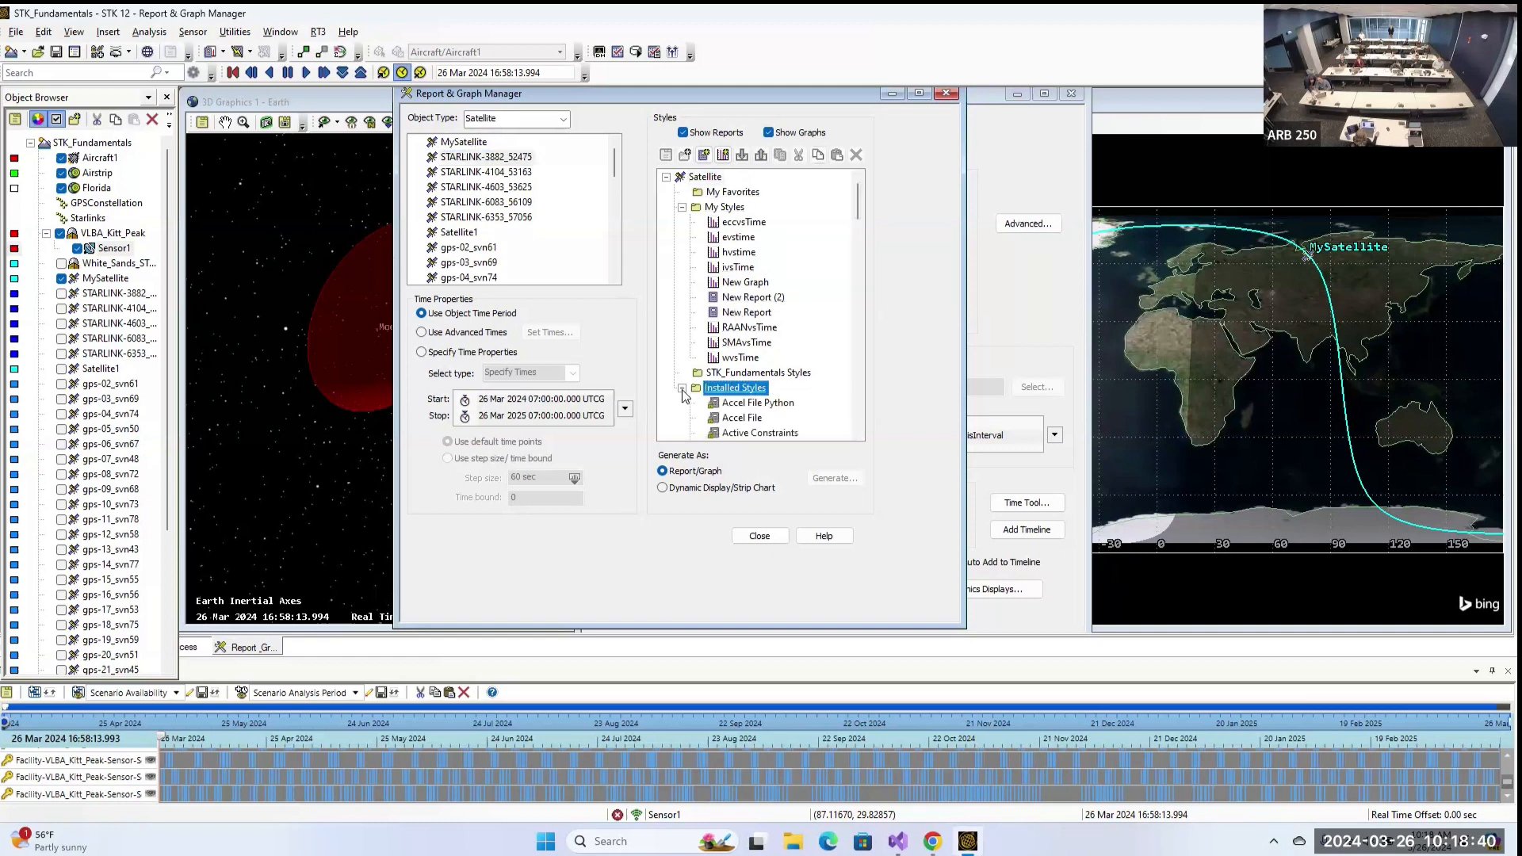
{"action": "scroll", "coordinate": [773, 337], "scroll_direction": "down", "scroll_amount": 5}
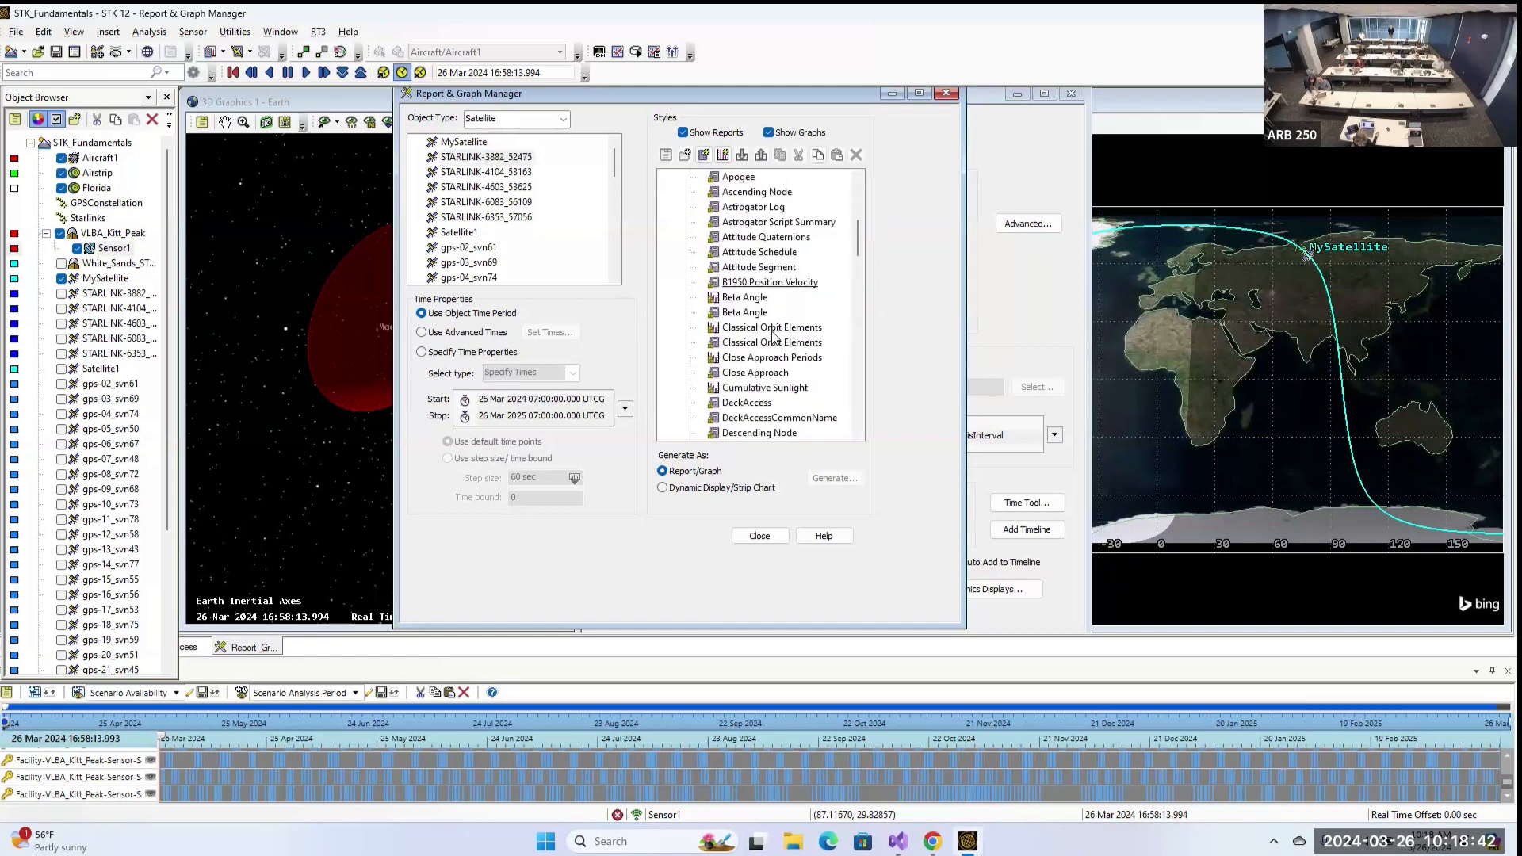
{"action": "scroll", "coordinate": [775, 336], "scroll_direction": "down", "scroll_amount": 3}
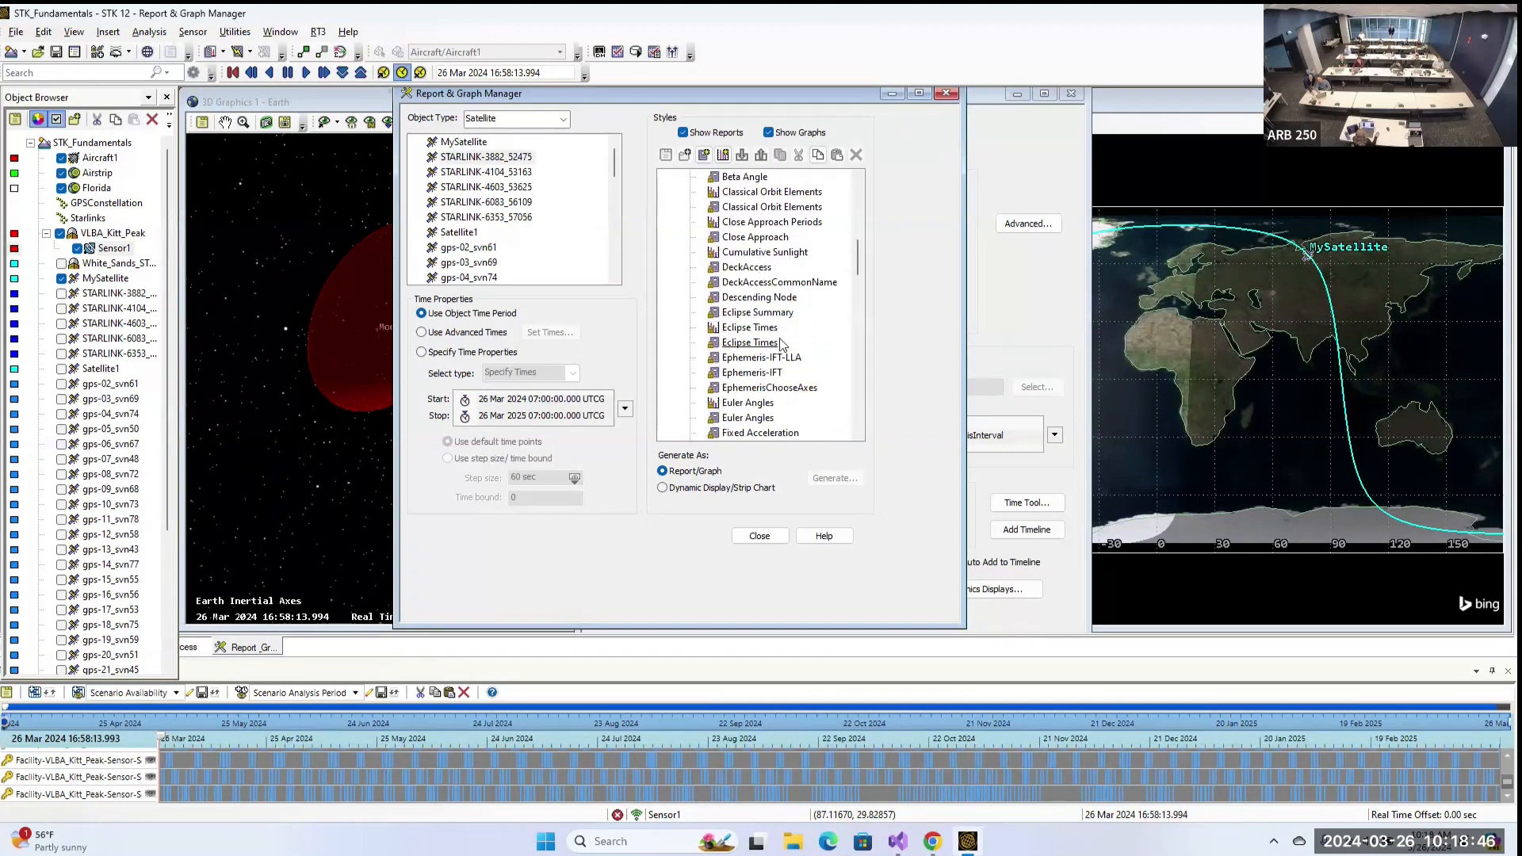
{"action": "scroll", "coordinate": [783, 337], "scroll_direction": "down", "scroll_amount": 2}
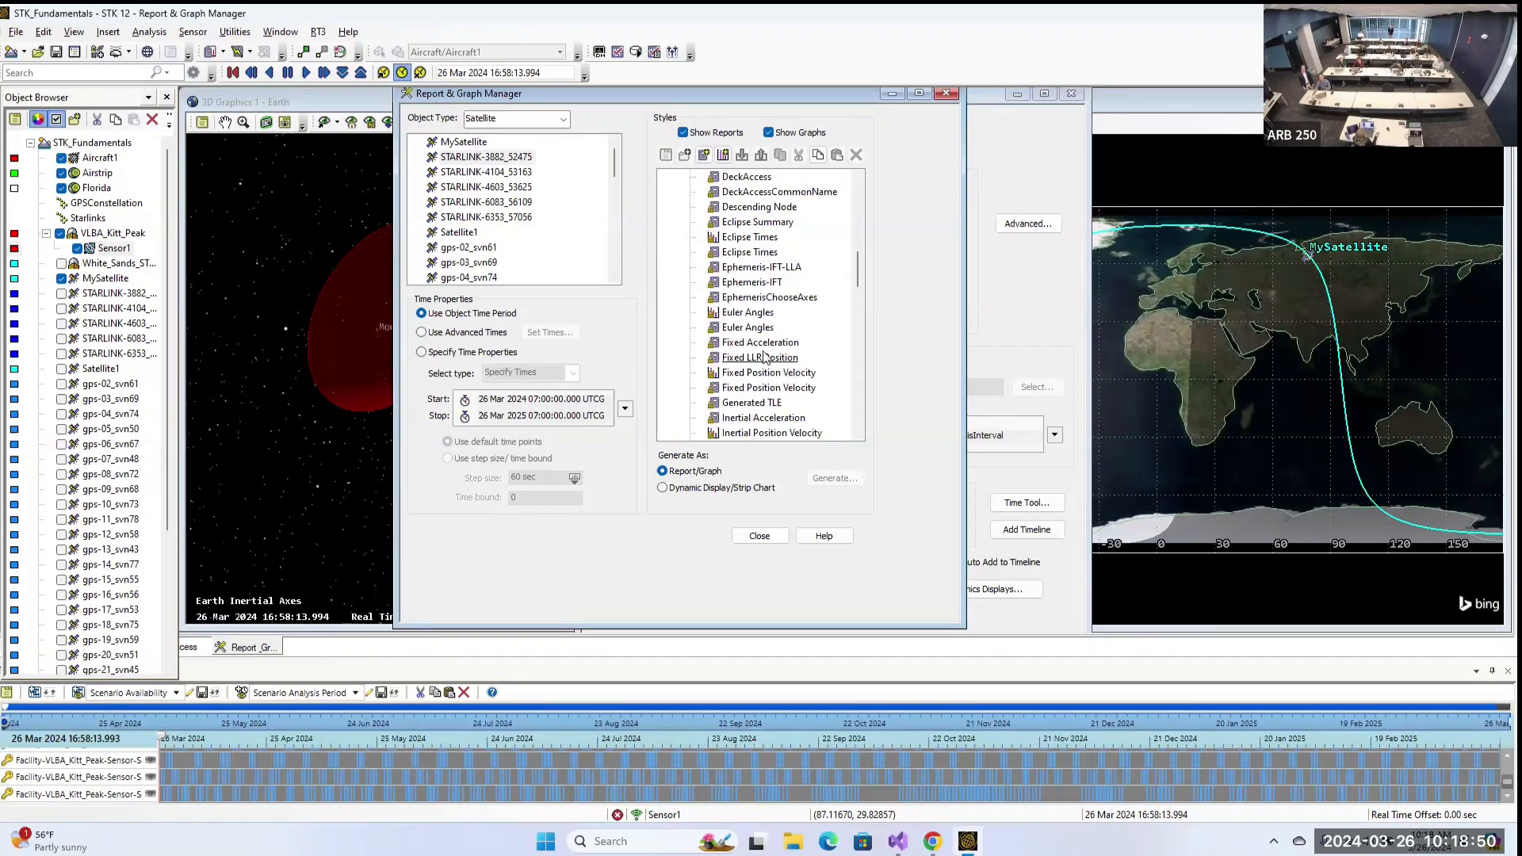
{"action": "scroll", "coordinate": [765, 330], "scroll_direction": "down", "scroll_amount": 8}
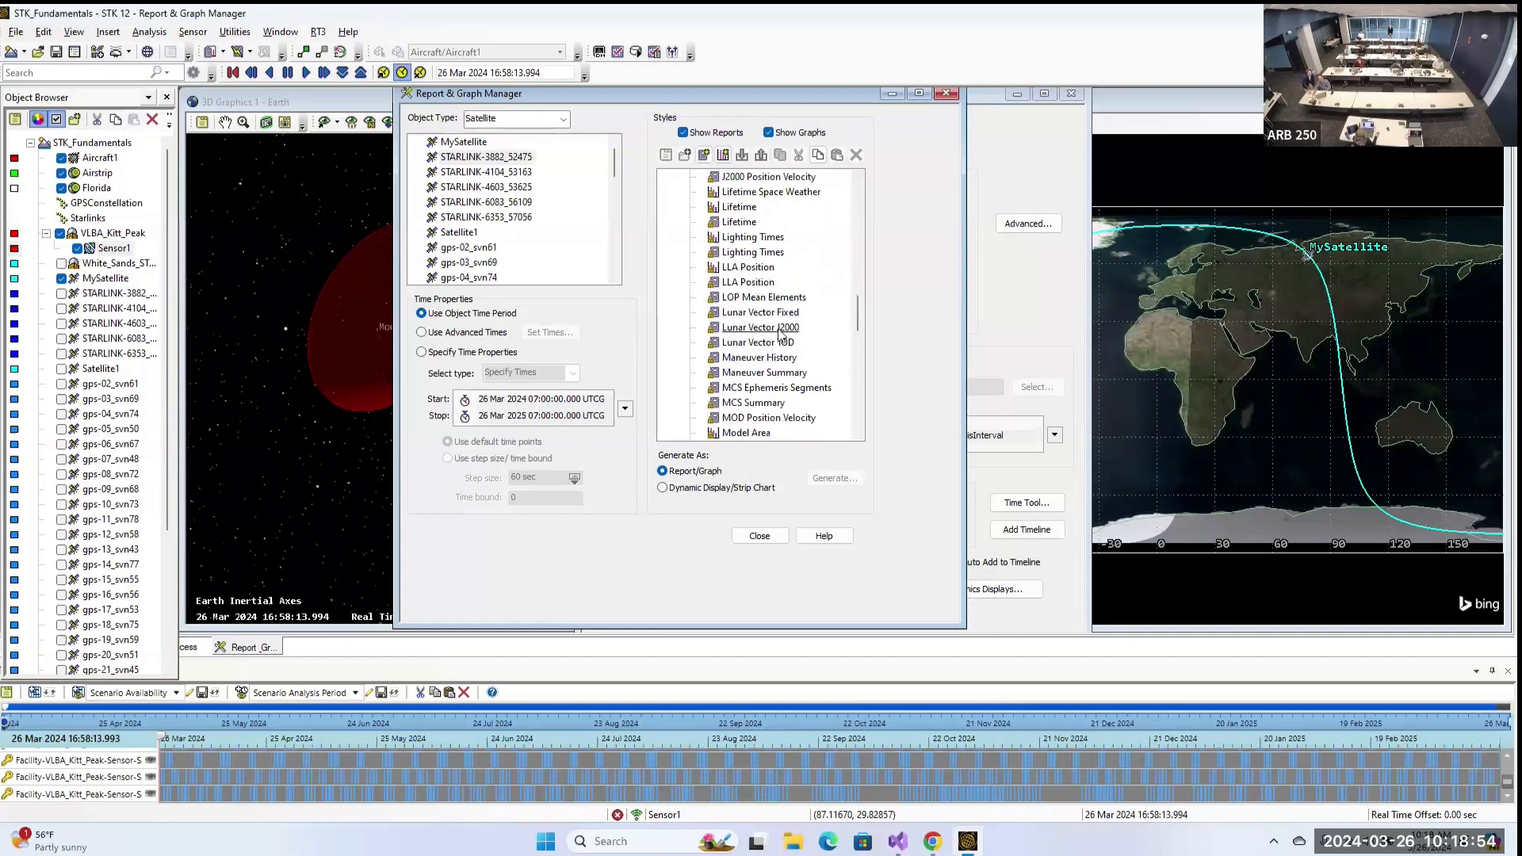
{"action": "double_click", "coordinate": [776, 327]}
{"action": "left_click", "coordinate": [808, 468]}
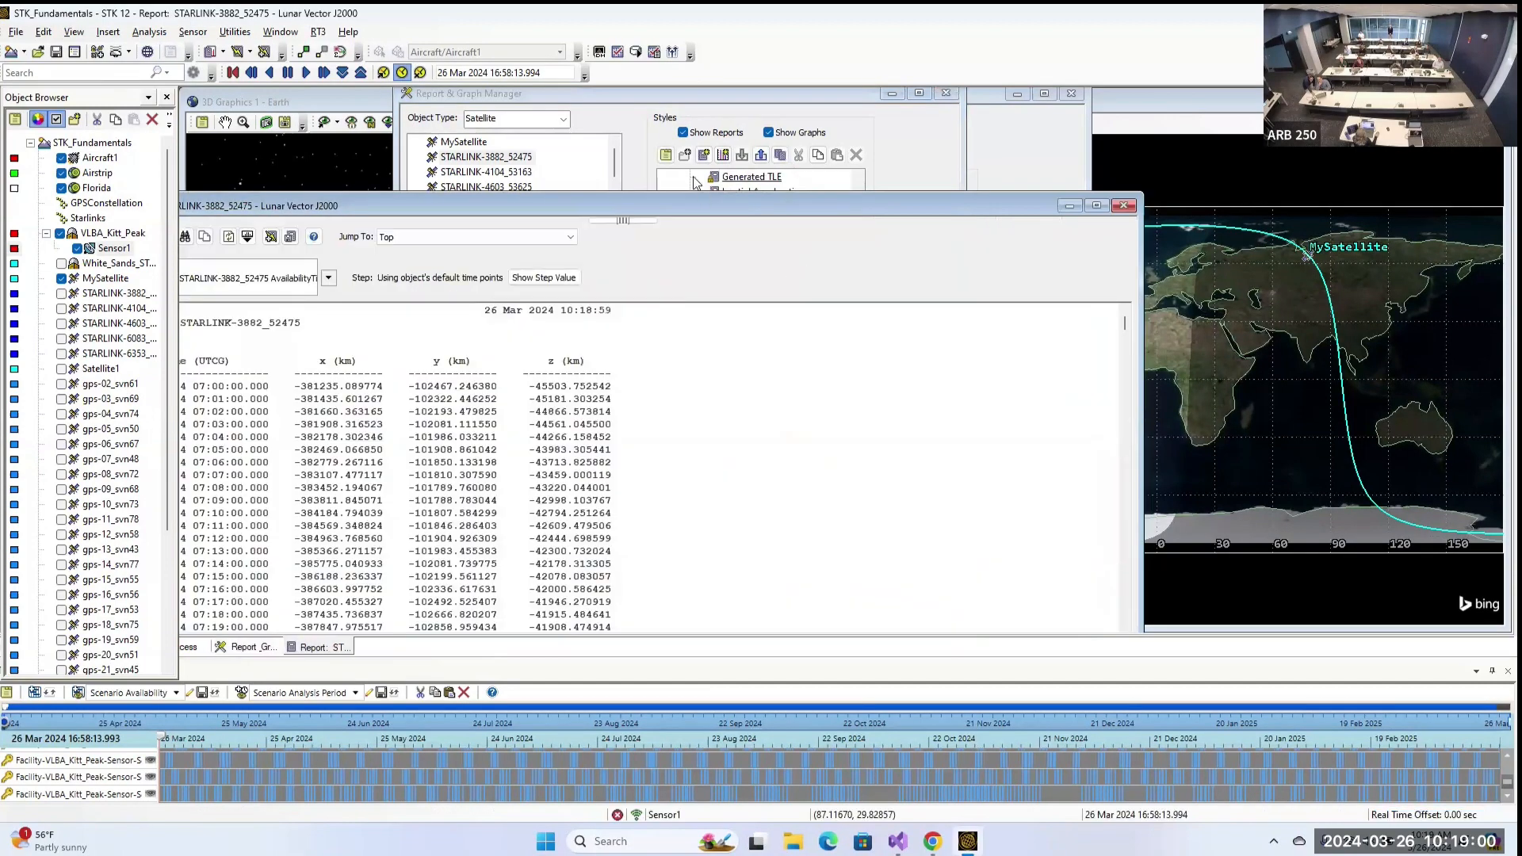
Examine the time and x, y, z position rows of the Lunar Vector J2000 report and close it.
{"action": "left_click_drag", "start_coordinate": [689, 204], "coordinate": [1024, 89]}
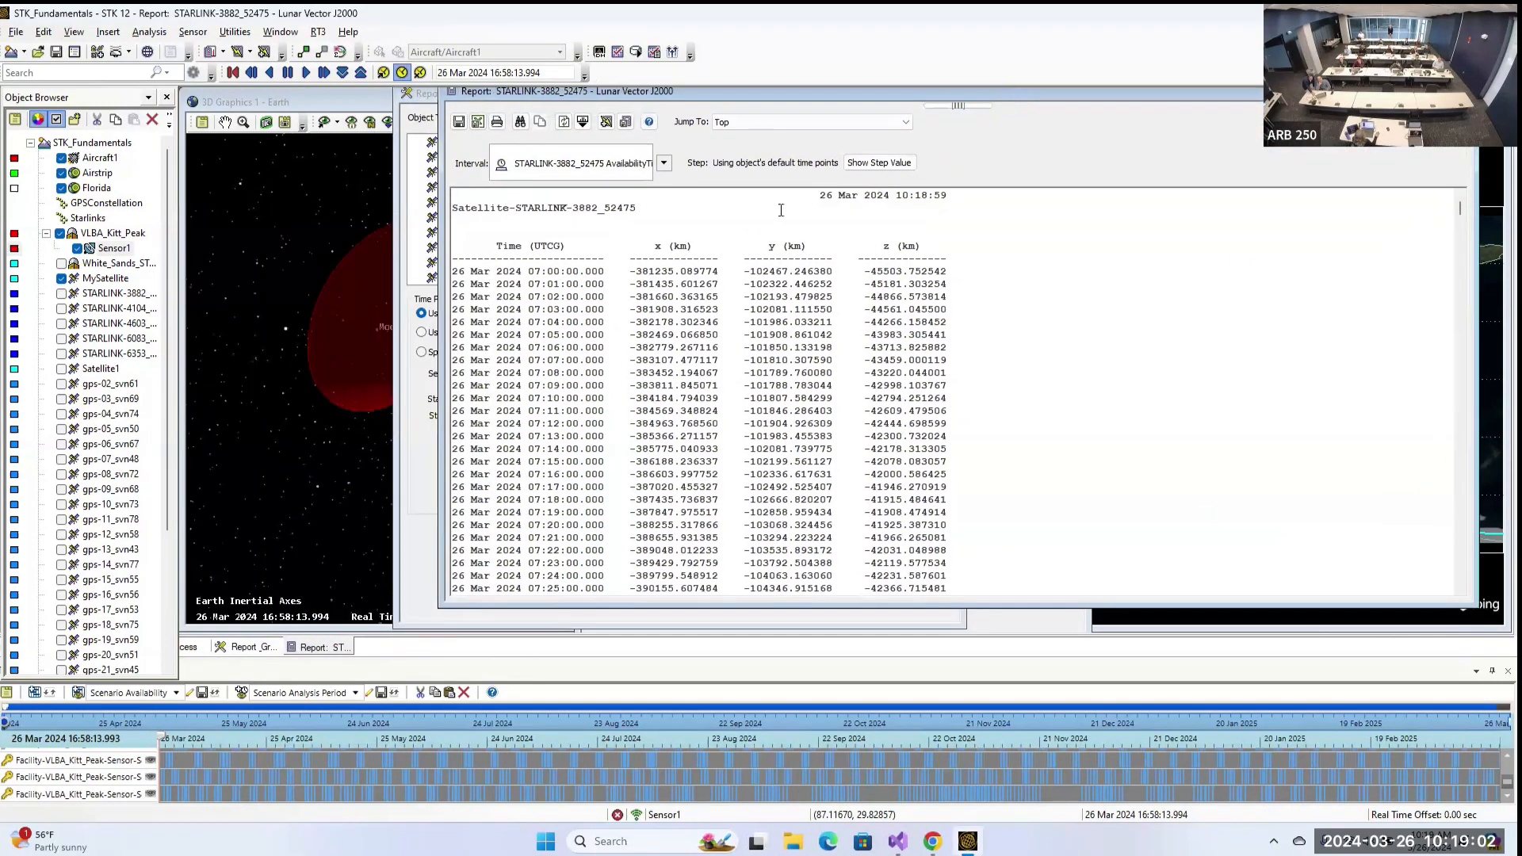
{"action": "left_click_drag", "start_coordinate": [636, 283], "coordinate": [718, 300]}
{"action": "scroll", "coordinate": [792, 321], "scroll_direction": "down", "scroll_amount": 12}
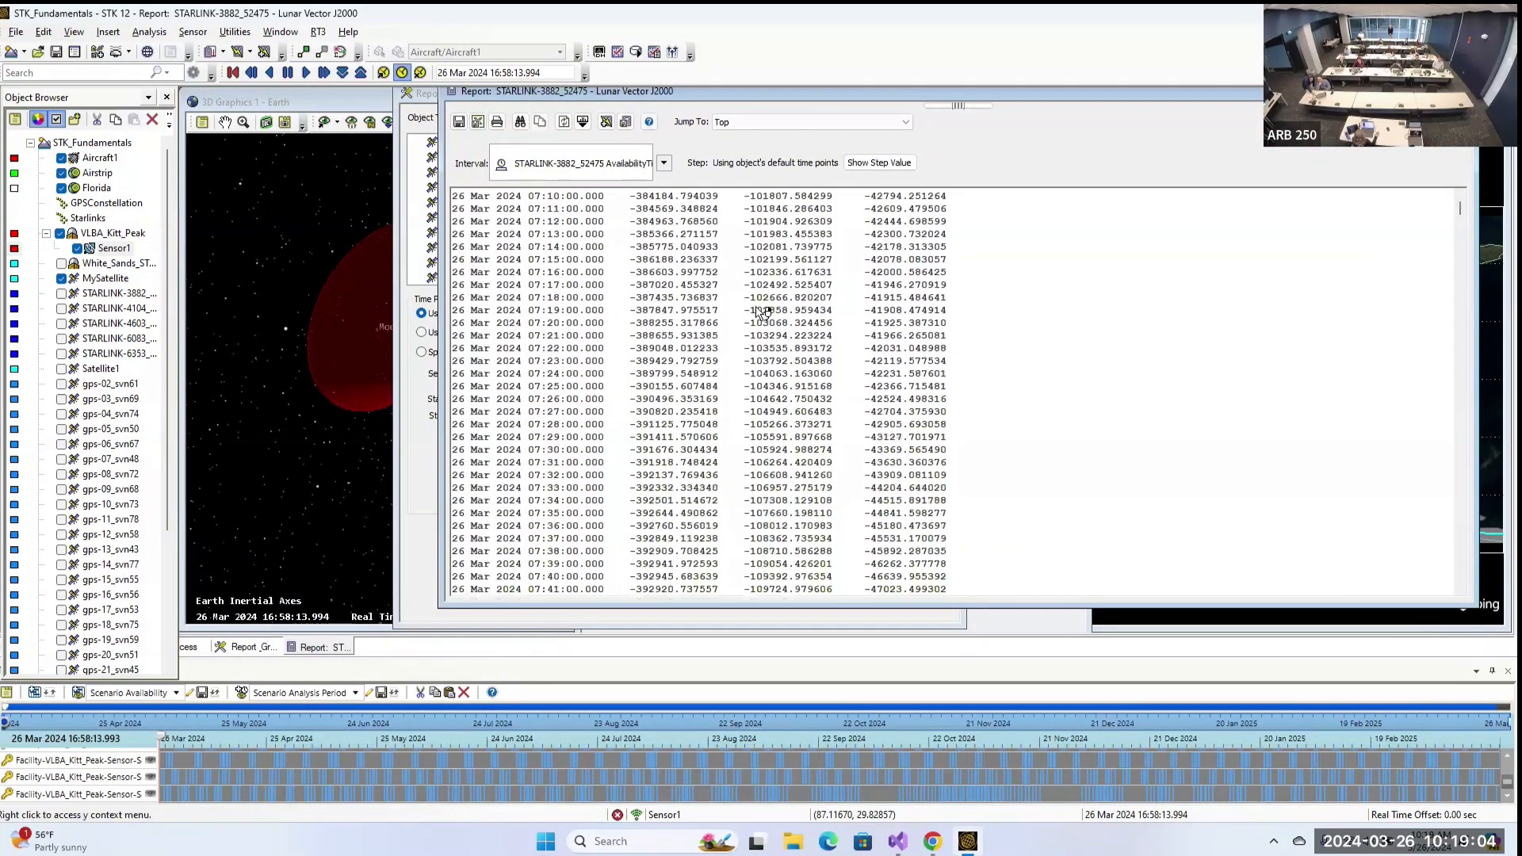
{"action": "scroll", "coordinate": [816, 317], "scroll_direction": "down", "scroll_amount": 20}
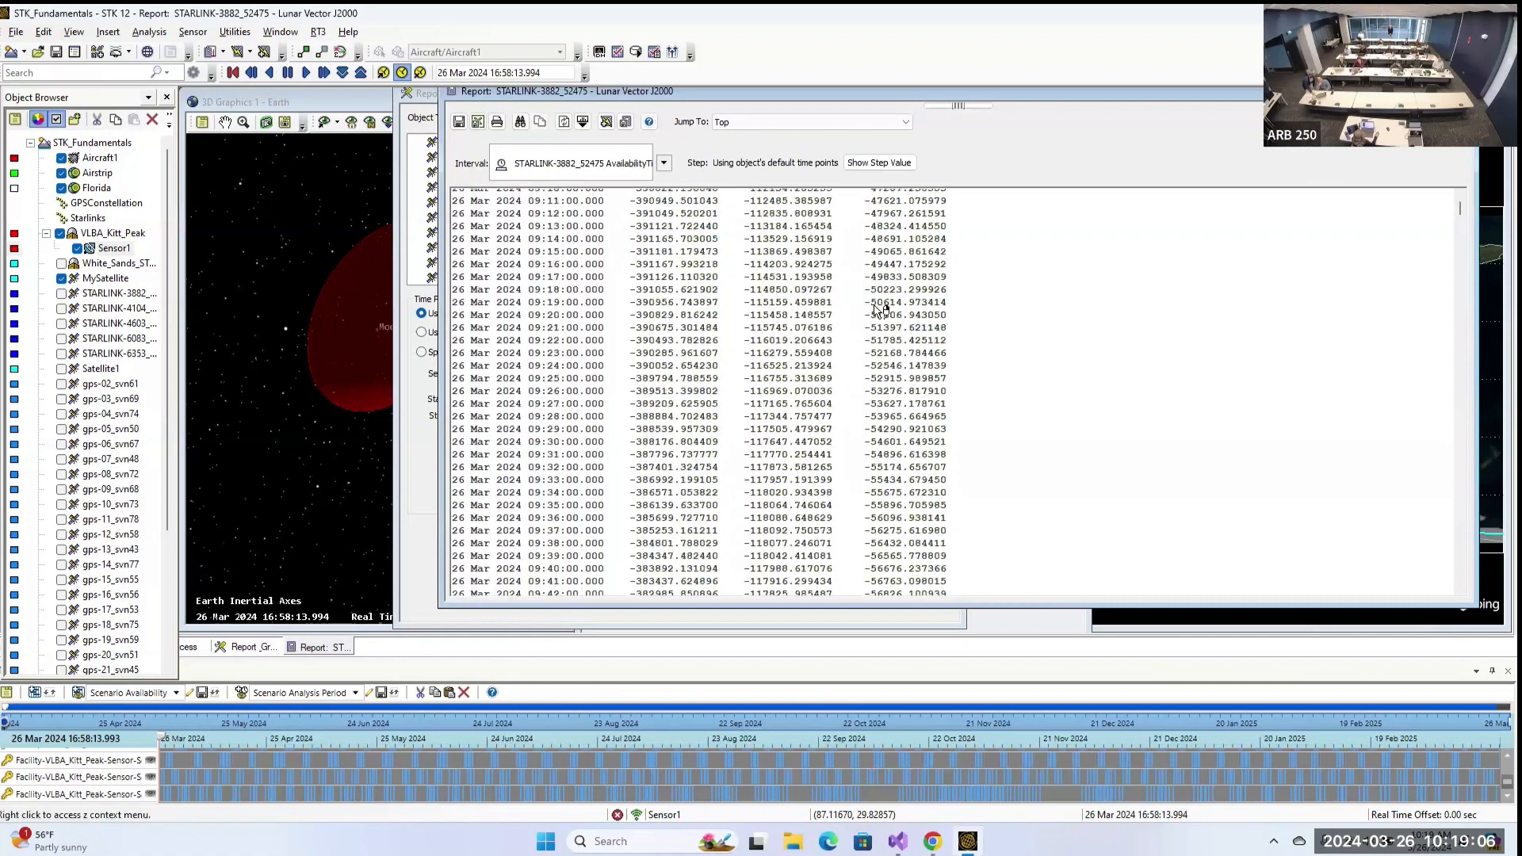
{"action": "scroll", "coordinate": [904, 311], "scroll_direction": "down", "scroll_amount": 20}
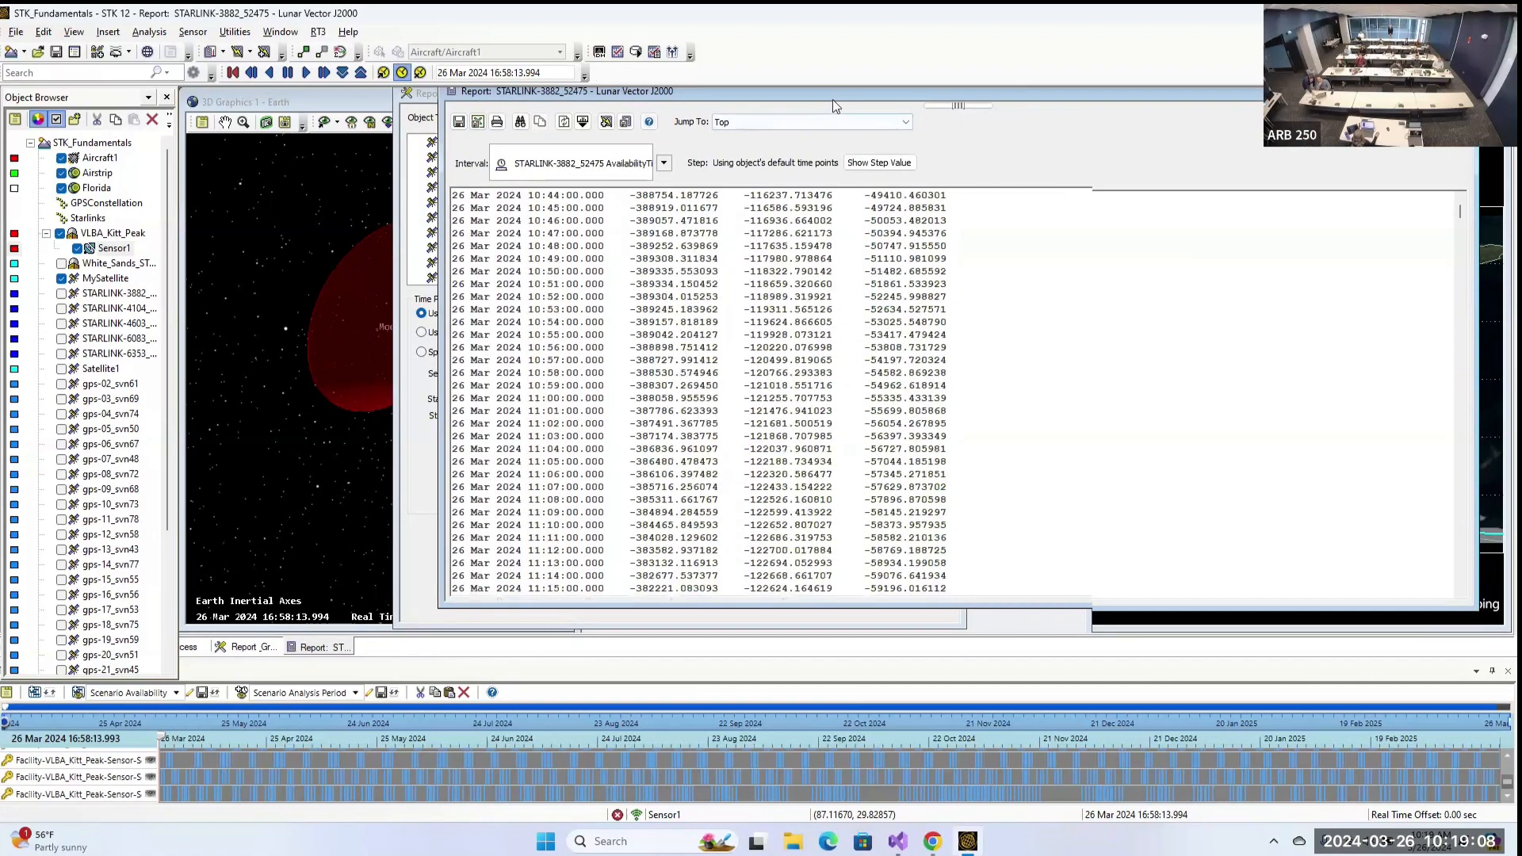
{"action": "left_click_drag", "start_coordinate": [833, 98], "coordinate": [816, 134]}
{"action": "left_click", "coordinate": [1443, 127]}
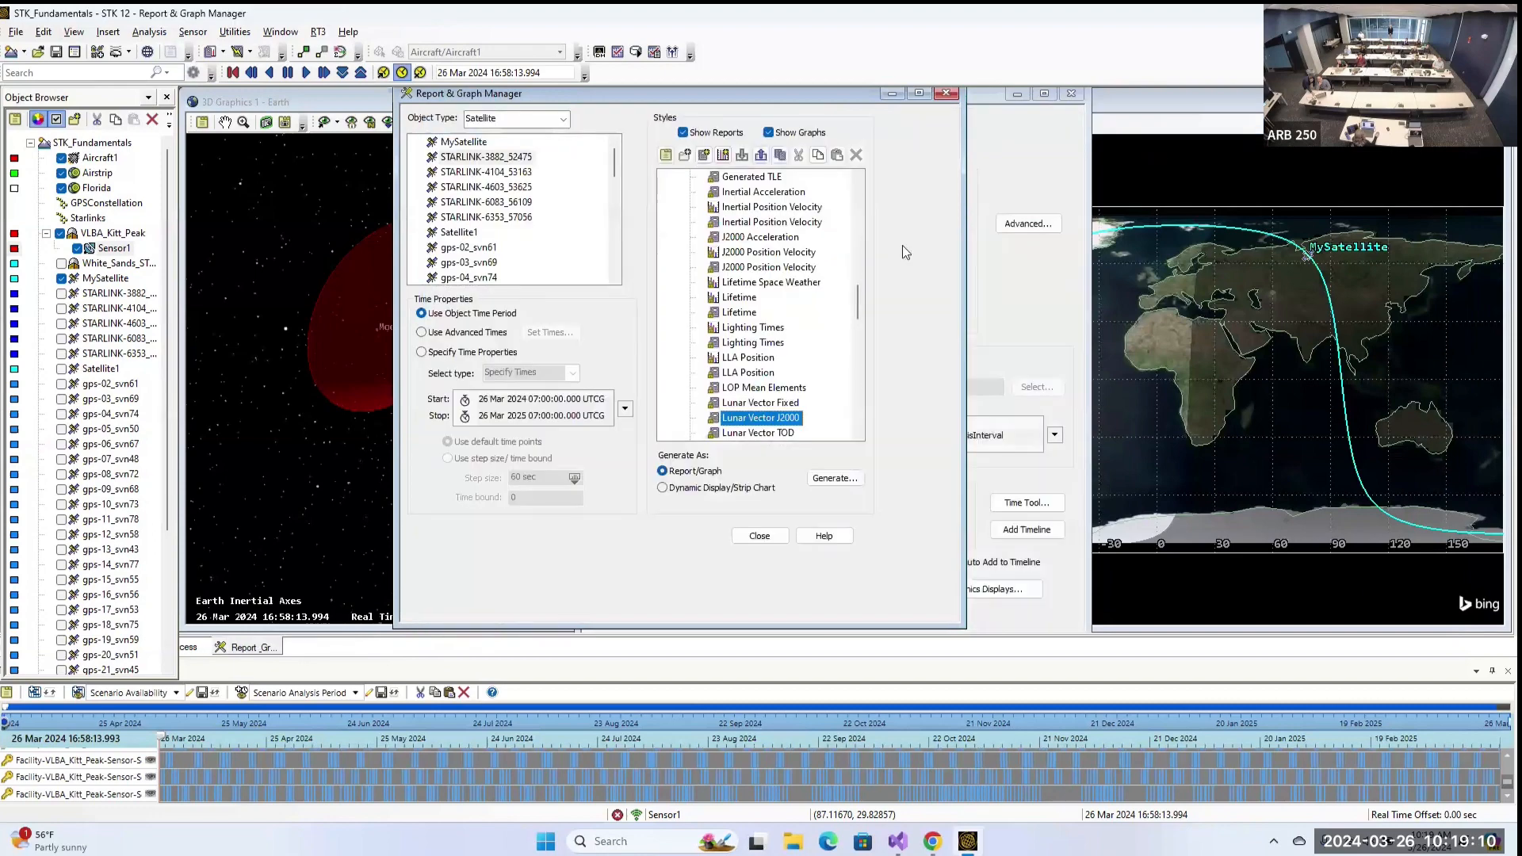
Create a custom satellite graph style named MyGraph and accept its Time XY content settings without adding any elements.
{"action": "scroll", "coordinate": [729, 295], "scroll_direction": "down", "scroll_amount": 15}
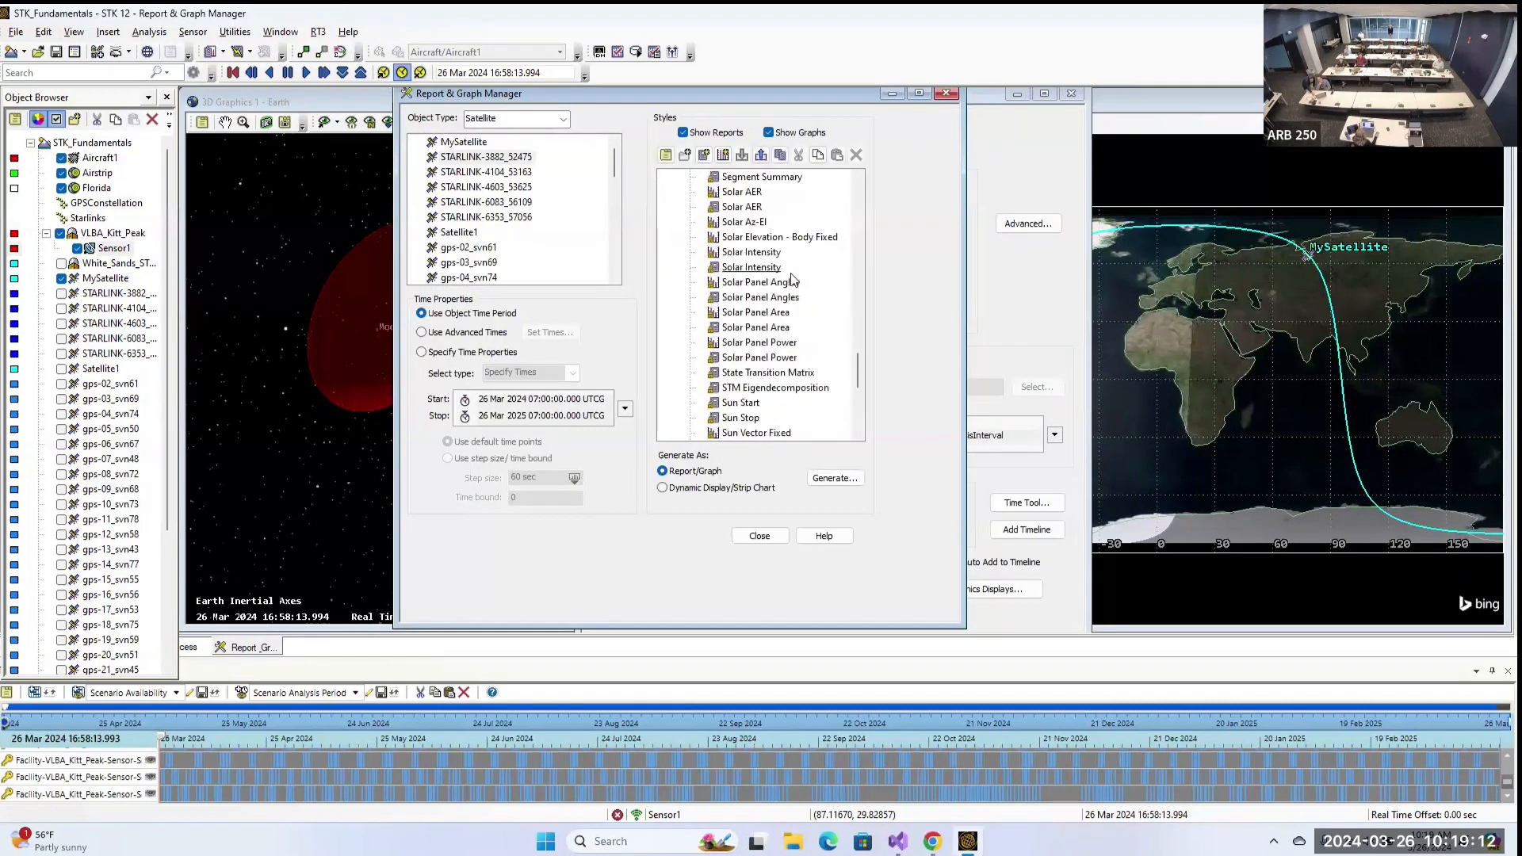
{"action": "scroll", "coordinate": [793, 279], "scroll_direction": "down", "scroll_amount": 4}
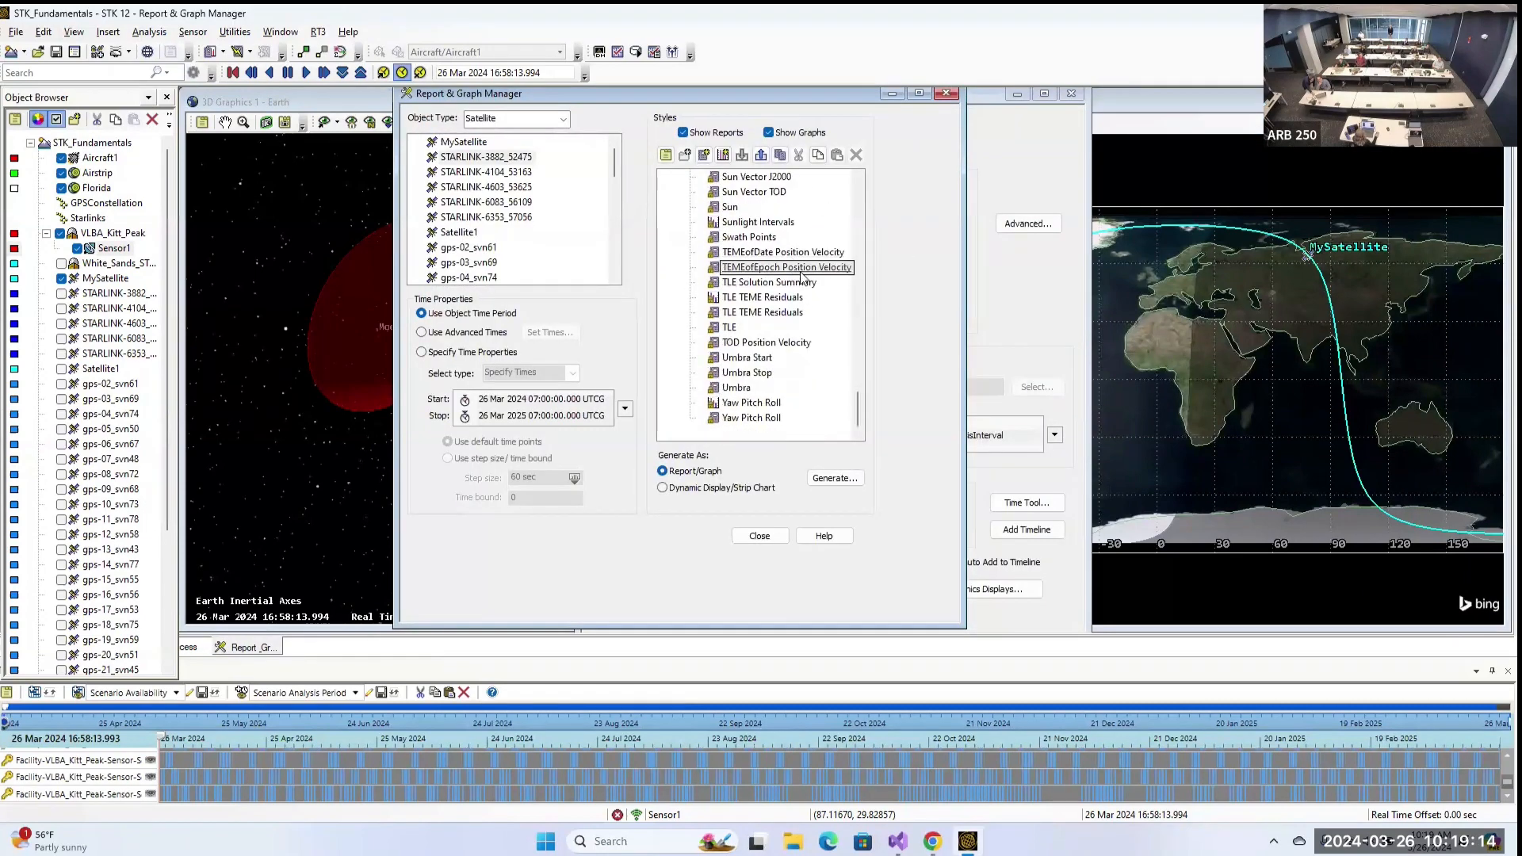
{"action": "scroll", "coordinate": [795, 256], "scroll_direction": "up", "scroll_amount": 15}
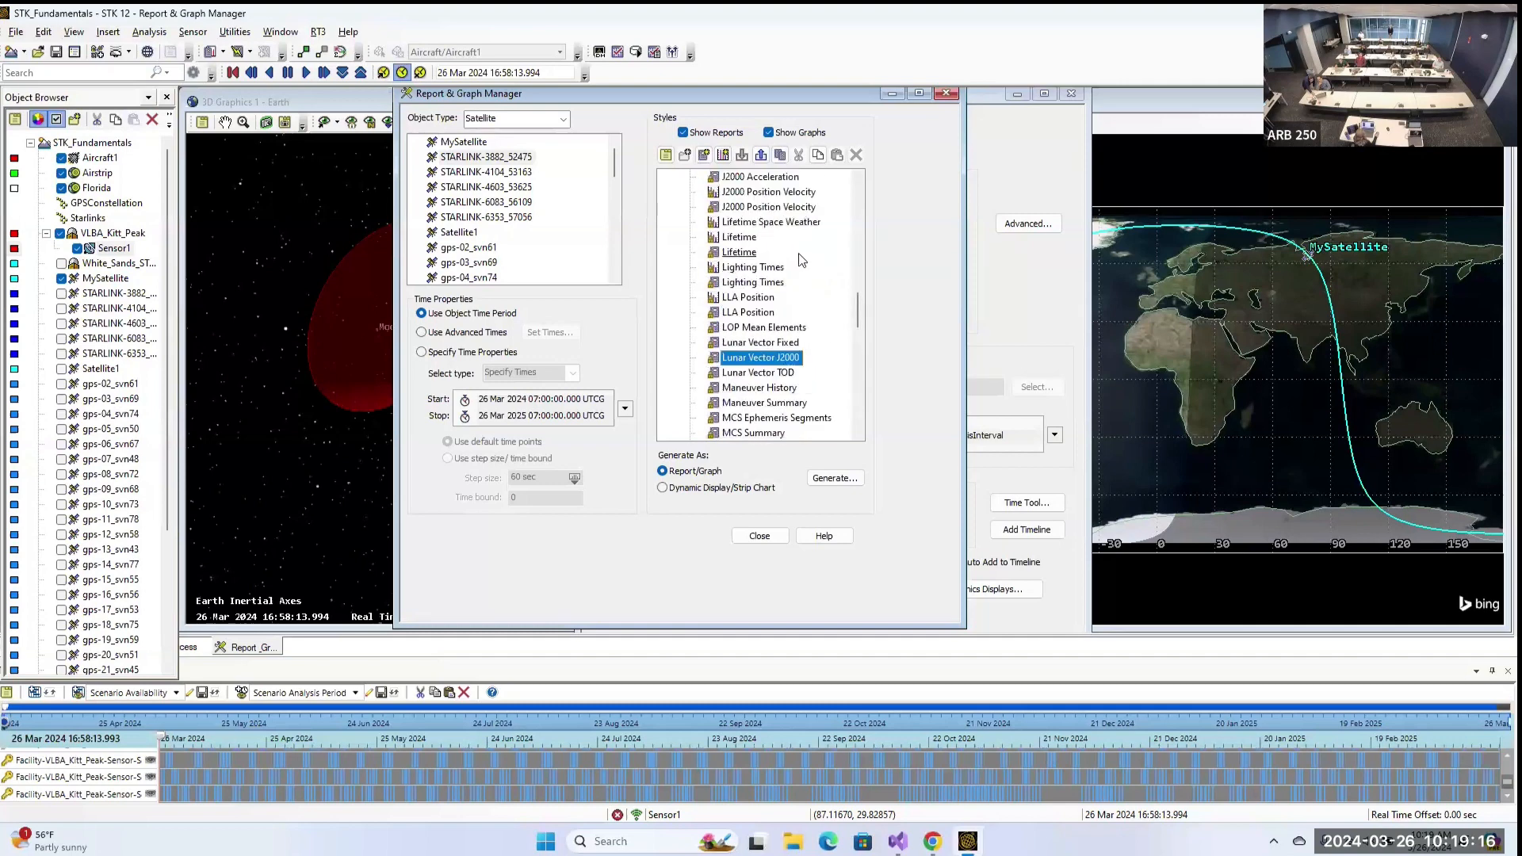
{"action": "scroll", "coordinate": [799, 262], "scroll_direction": "up", "scroll_amount": 12}
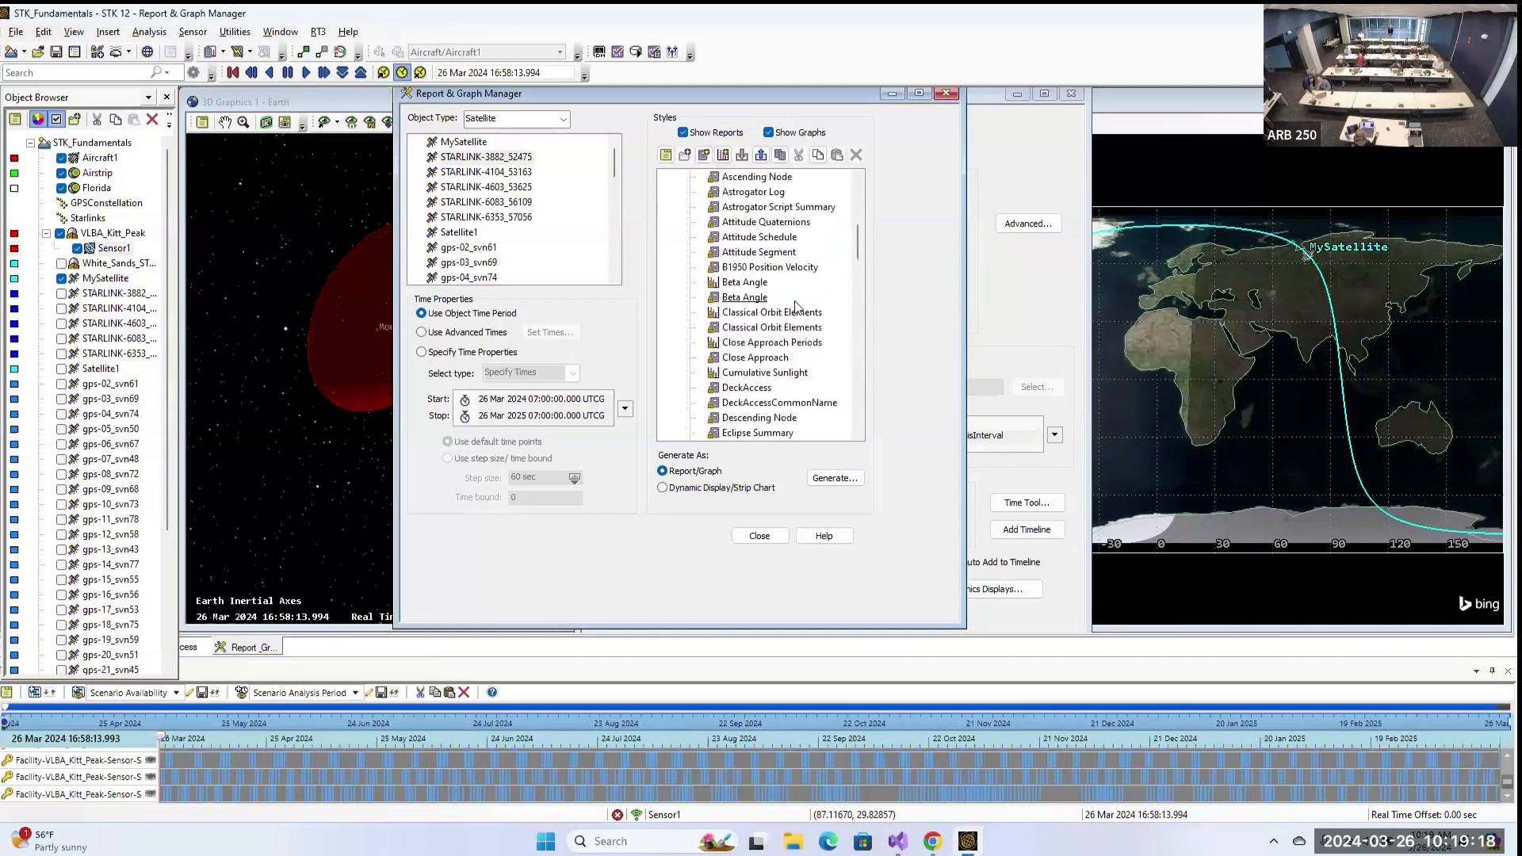
{"action": "scroll", "coordinate": [799, 305], "scroll_direction": "up", "scroll_amount": 2}
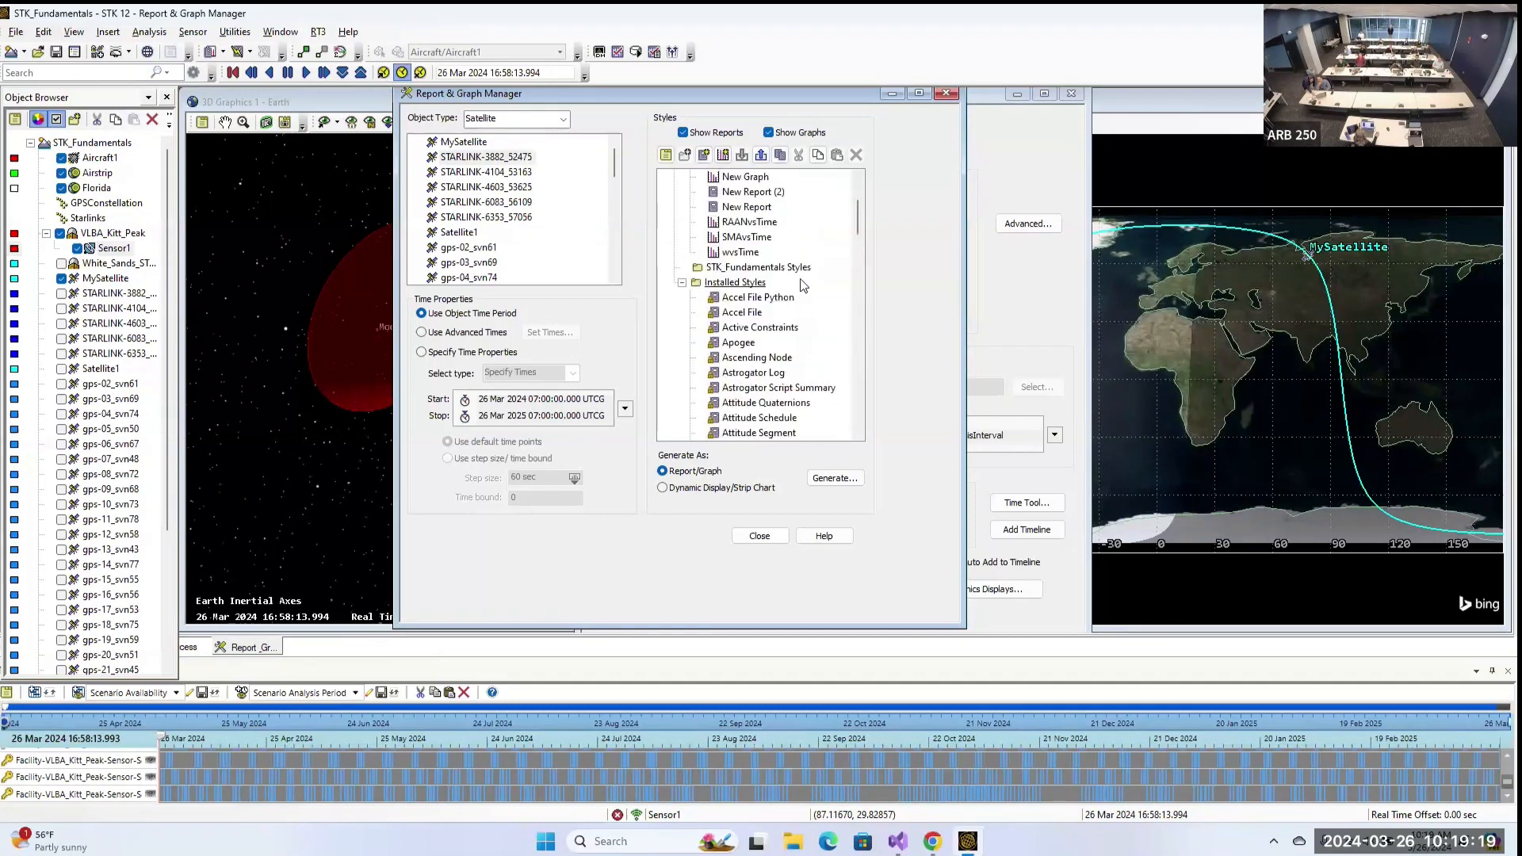
{"action": "left_click", "coordinate": [722, 155]}
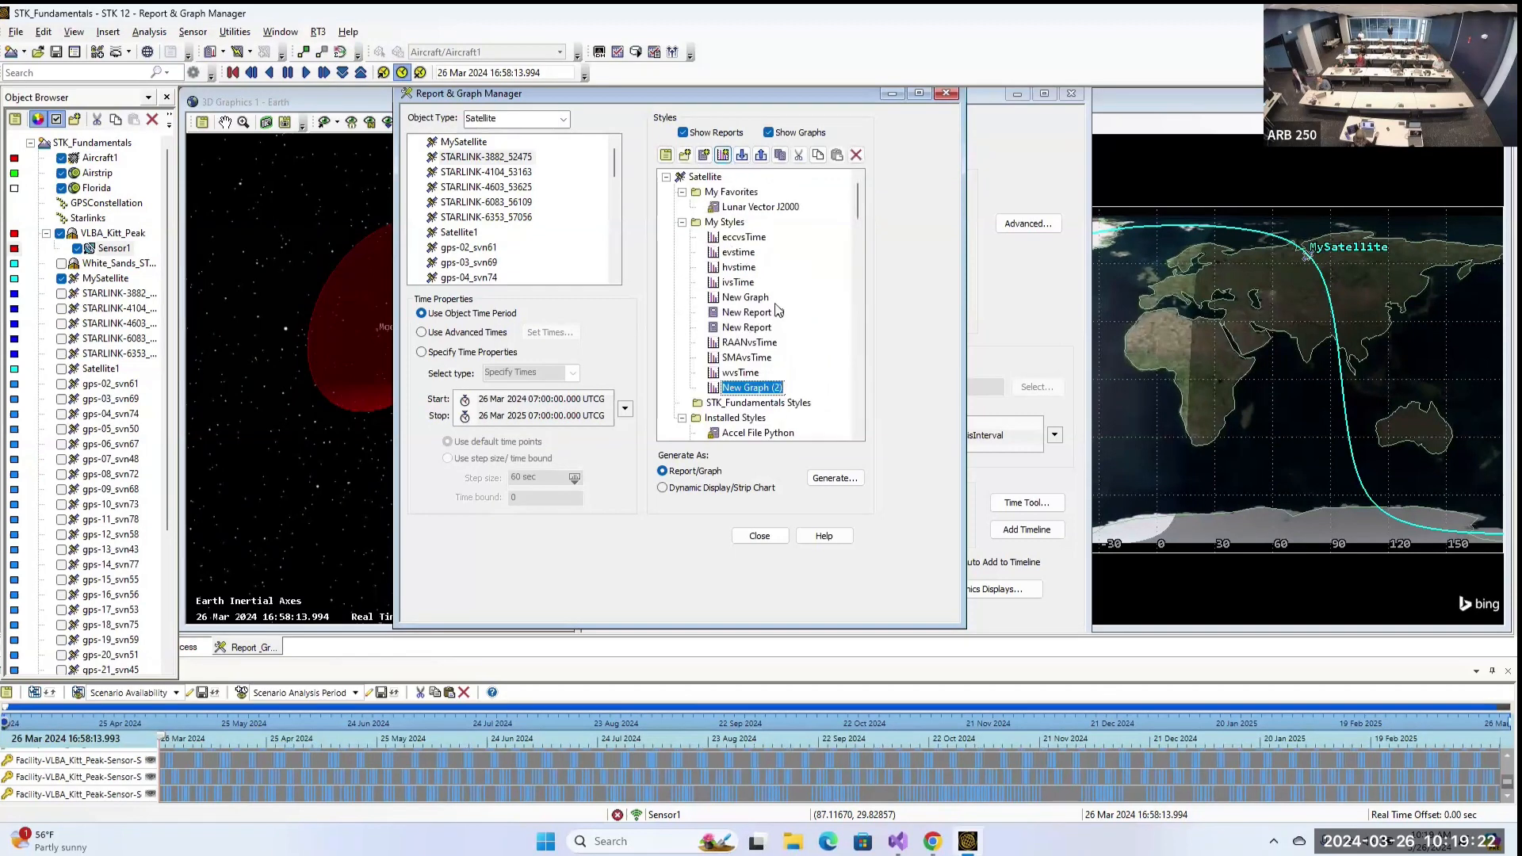
{"action": "type", "text": "MyGraph"}
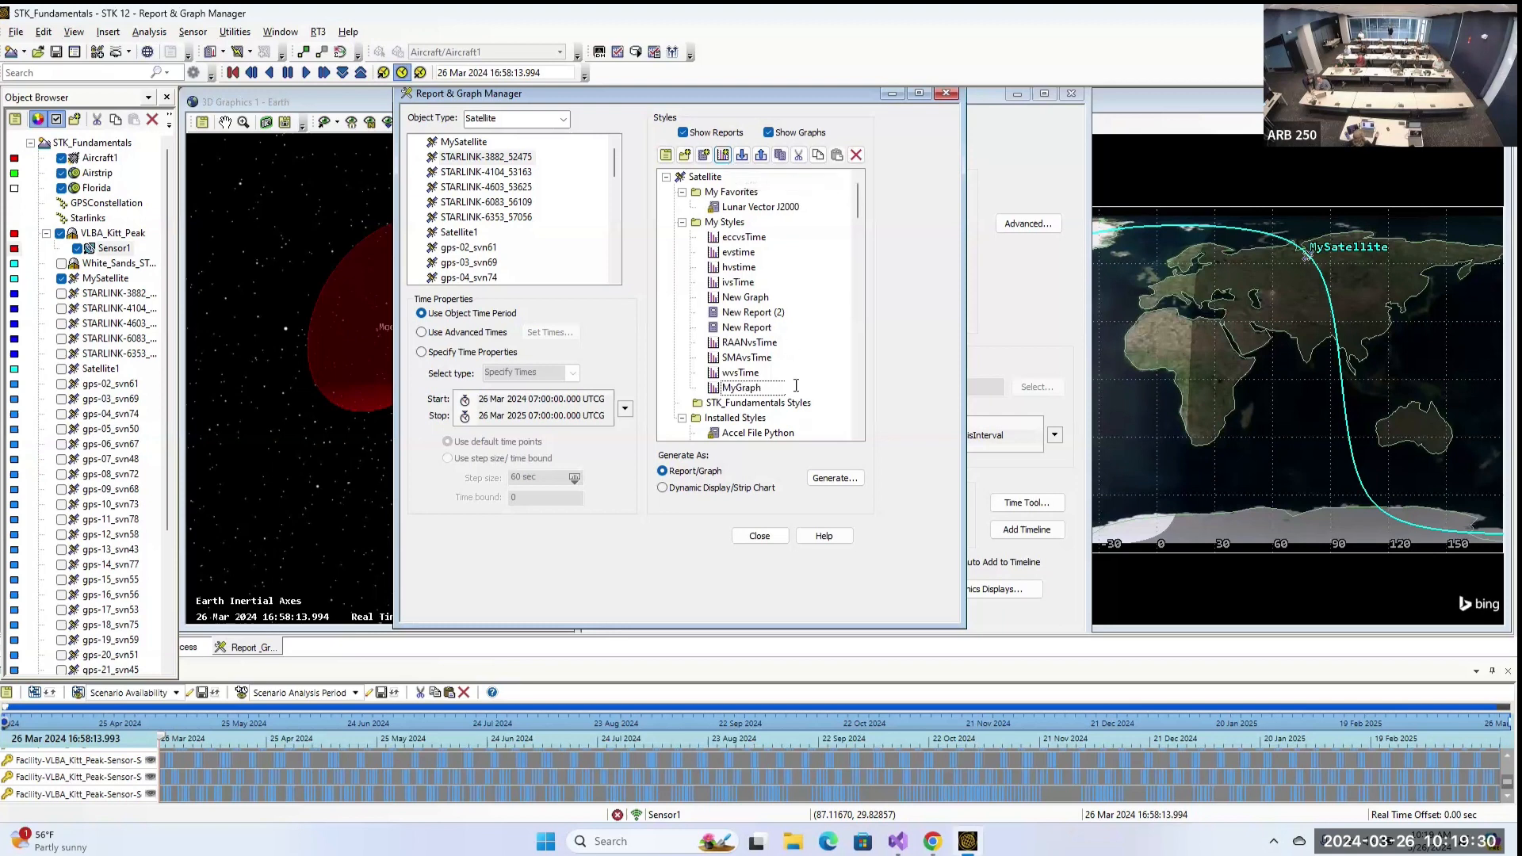
{"action": "key", "text": "Return"}
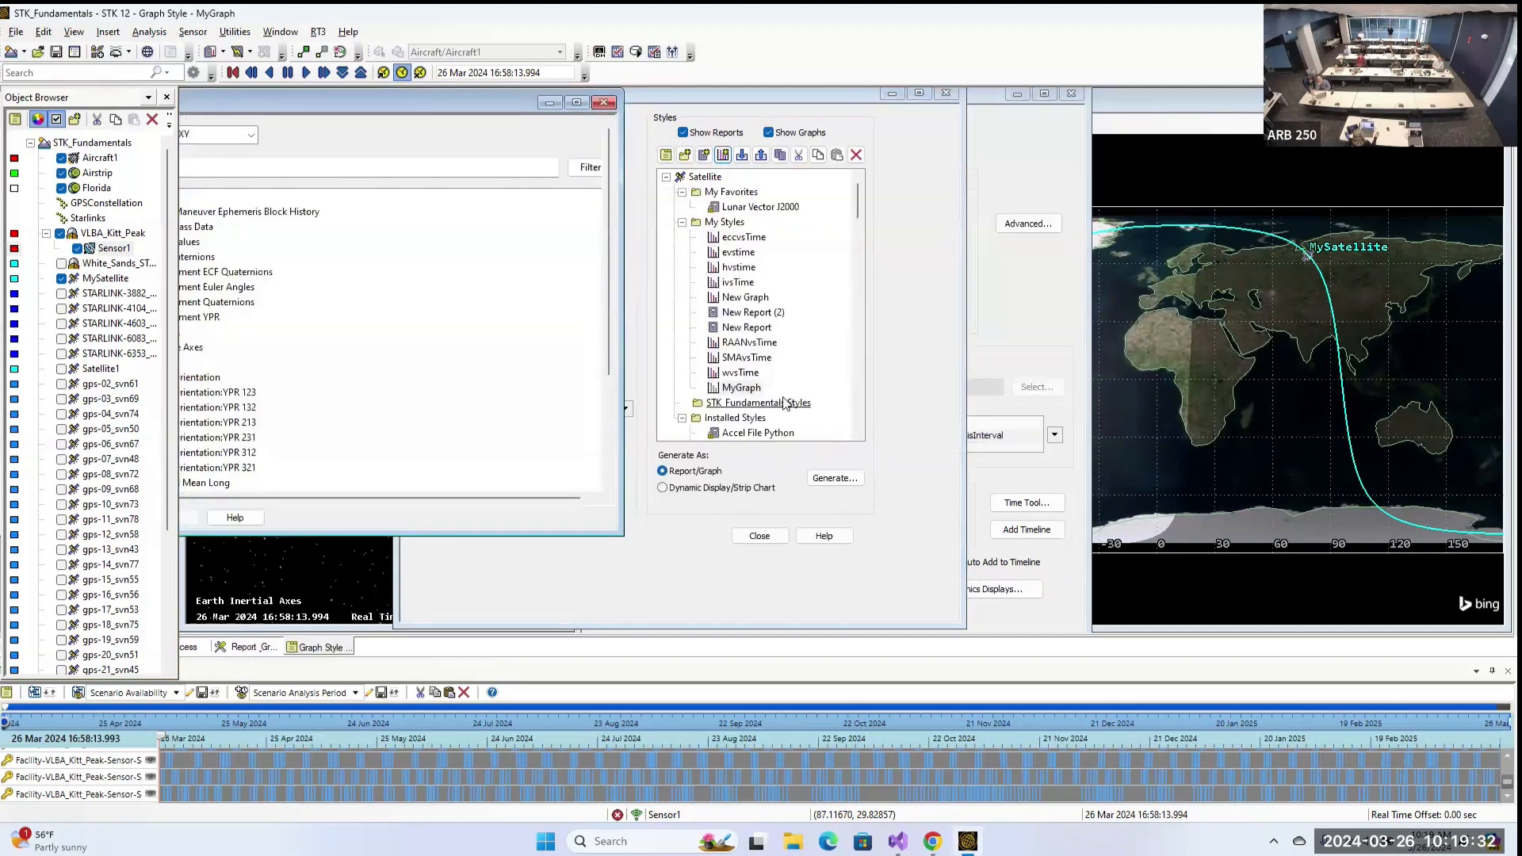
{"action": "left_click_drag", "start_coordinate": [393, 103], "coordinate": [793, 124]}
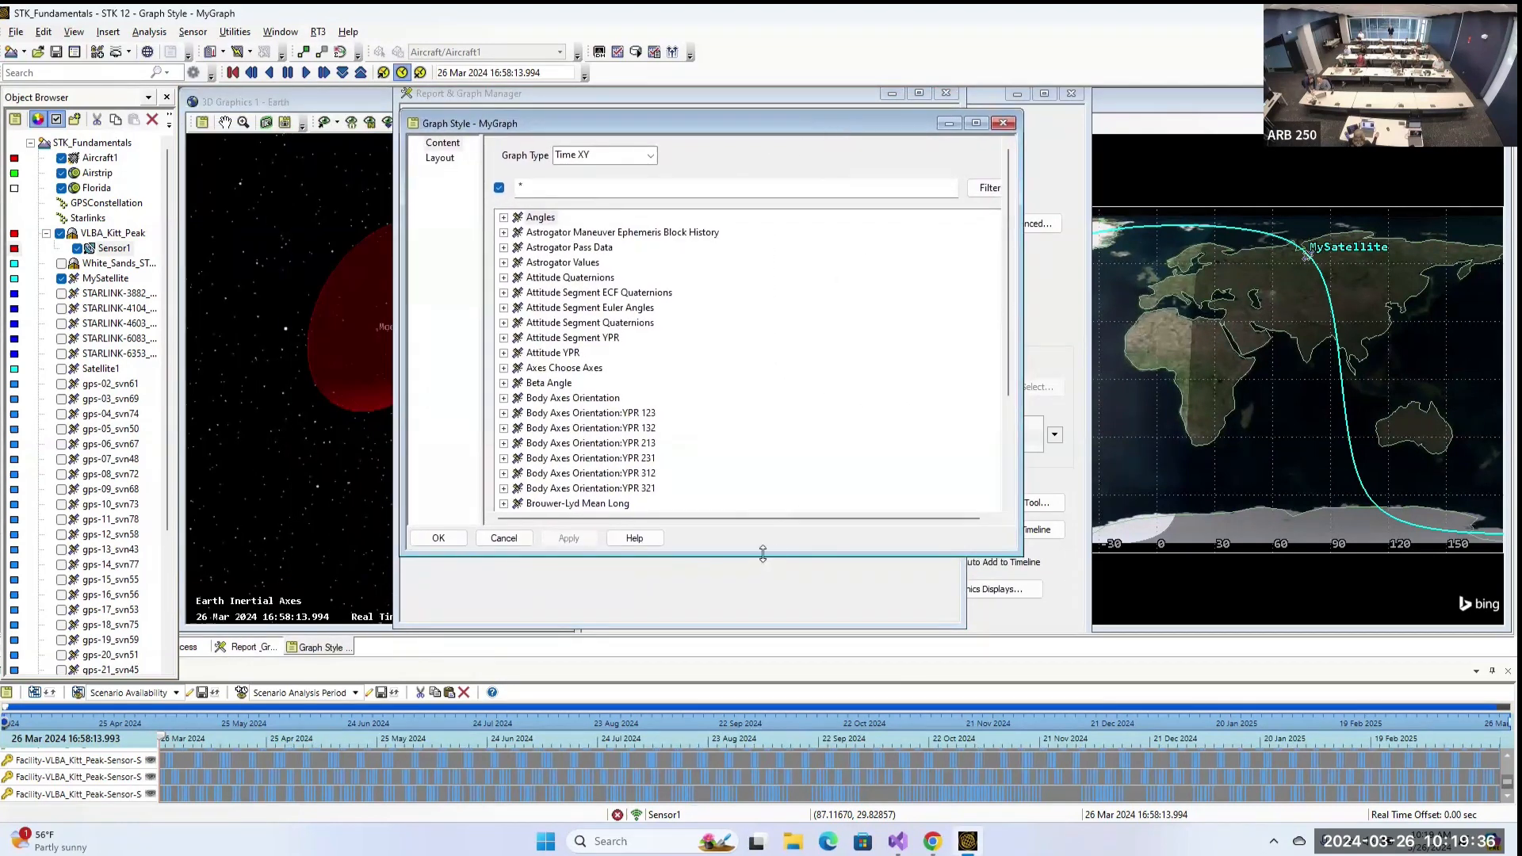
{"action": "left_click_drag", "start_coordinate": [771, 551], "coordinate": [773, 623]}
{"action": "left_click", "coordinate": [591, 398]}
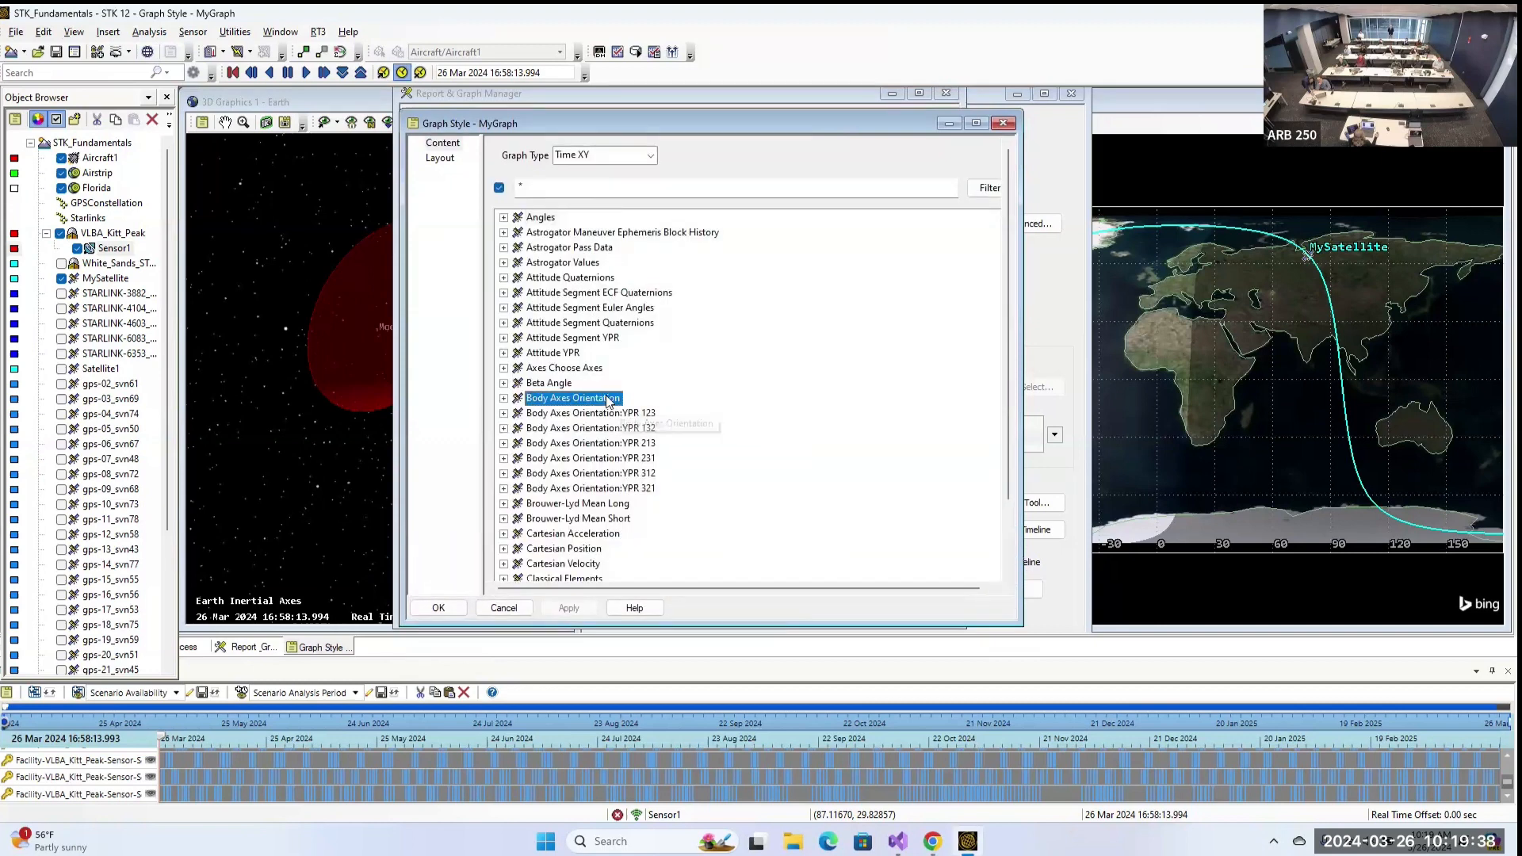
{"action": "left_click", "coordinate": [439, 607]}
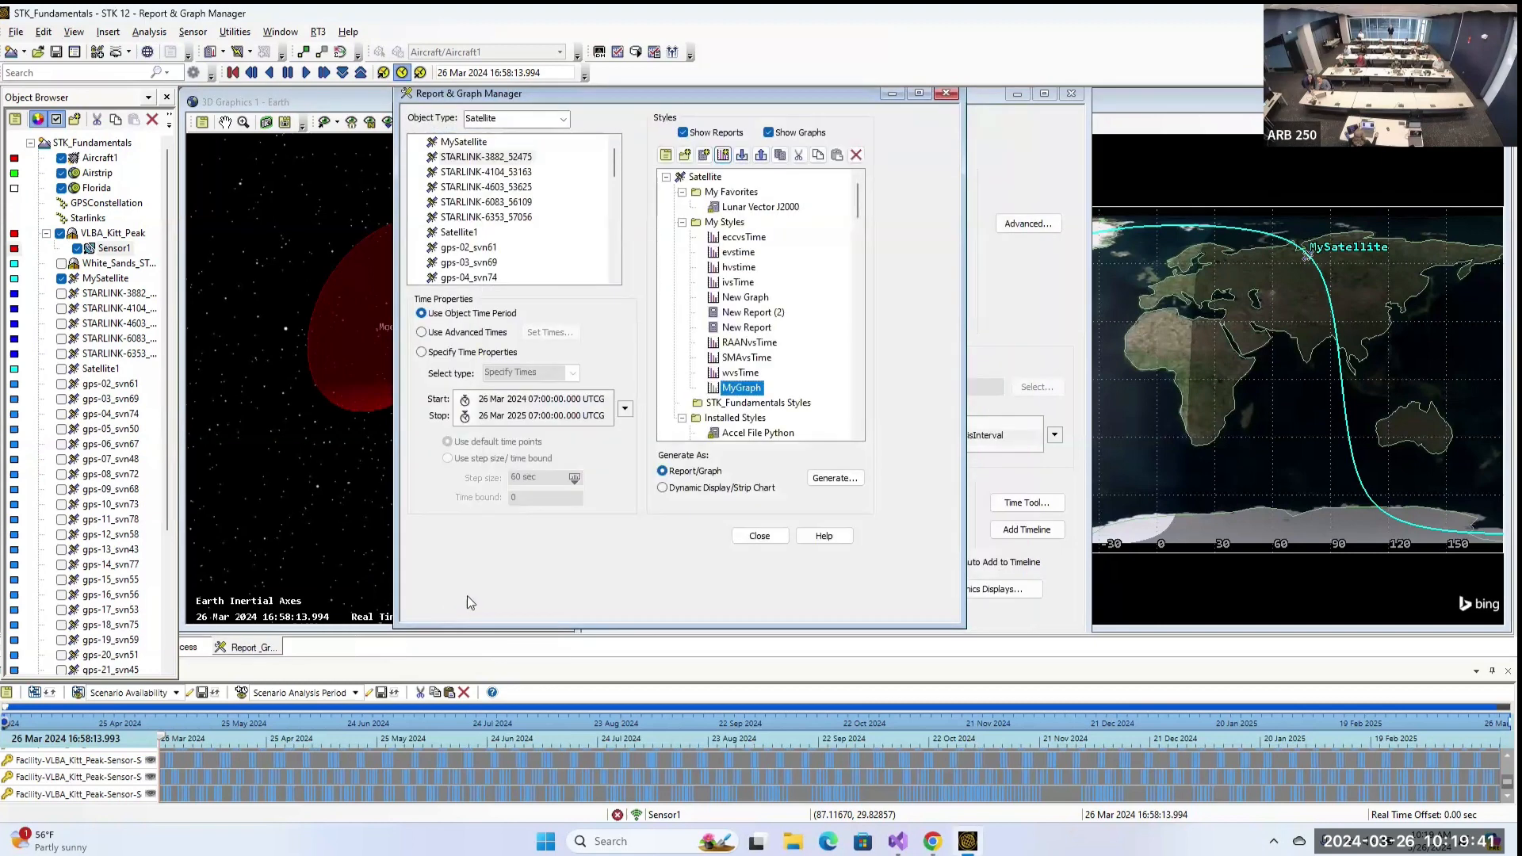
Try to generate a graph from the MyGraph style, and reopen its properties in an enlarged style editor.
{"action": "double_click", "coordinate": [738, 389]}
{"action": "left_click", "coordinate": [816, 453]}
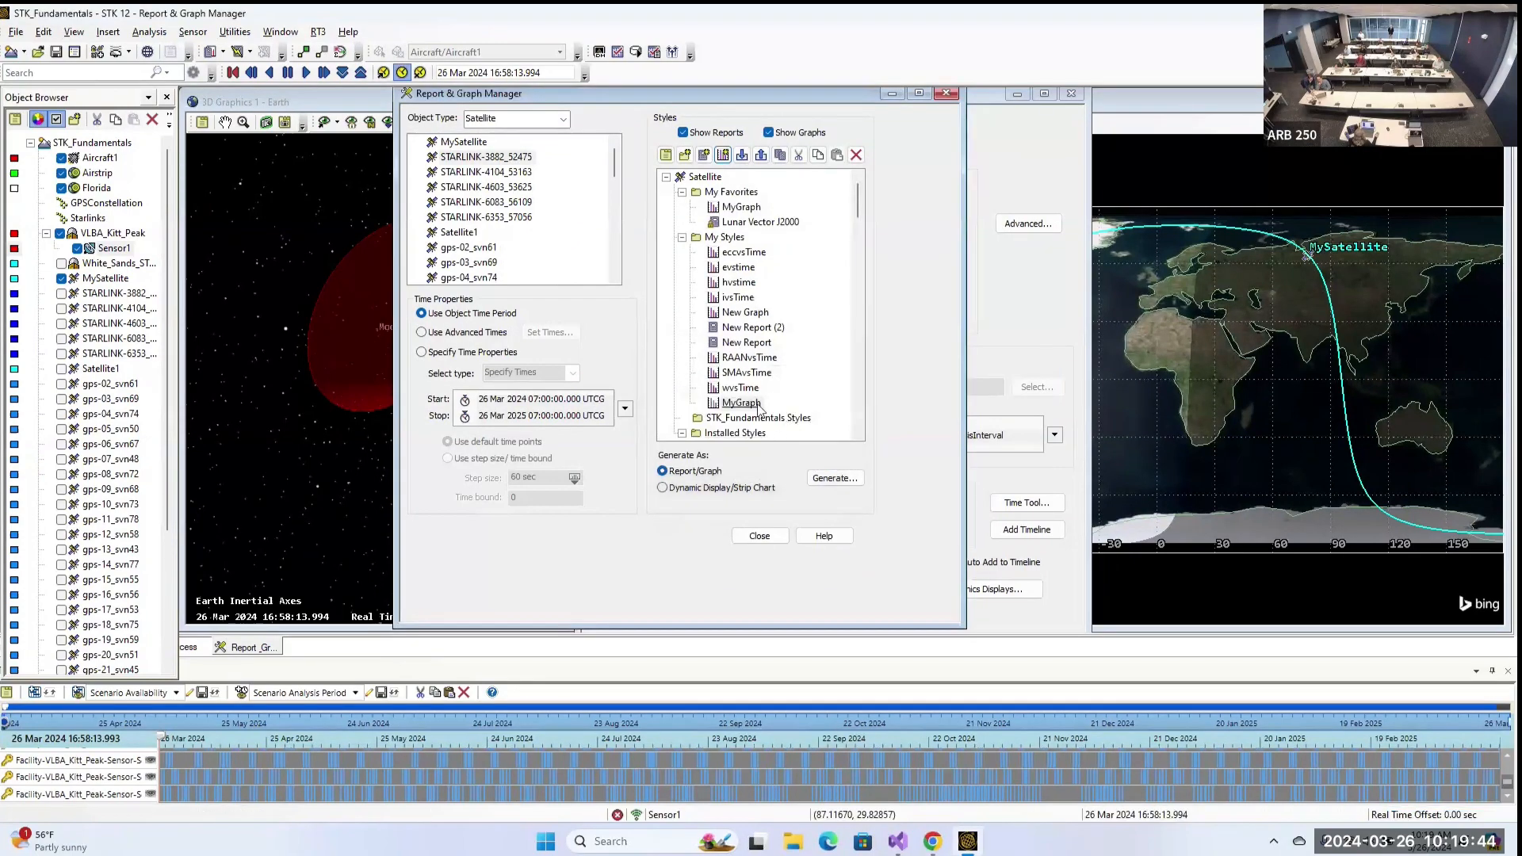
{"action": "right_click", "coordinate": [760, 402]}
{"action": "left_click", "coordinate": [792, 408]}
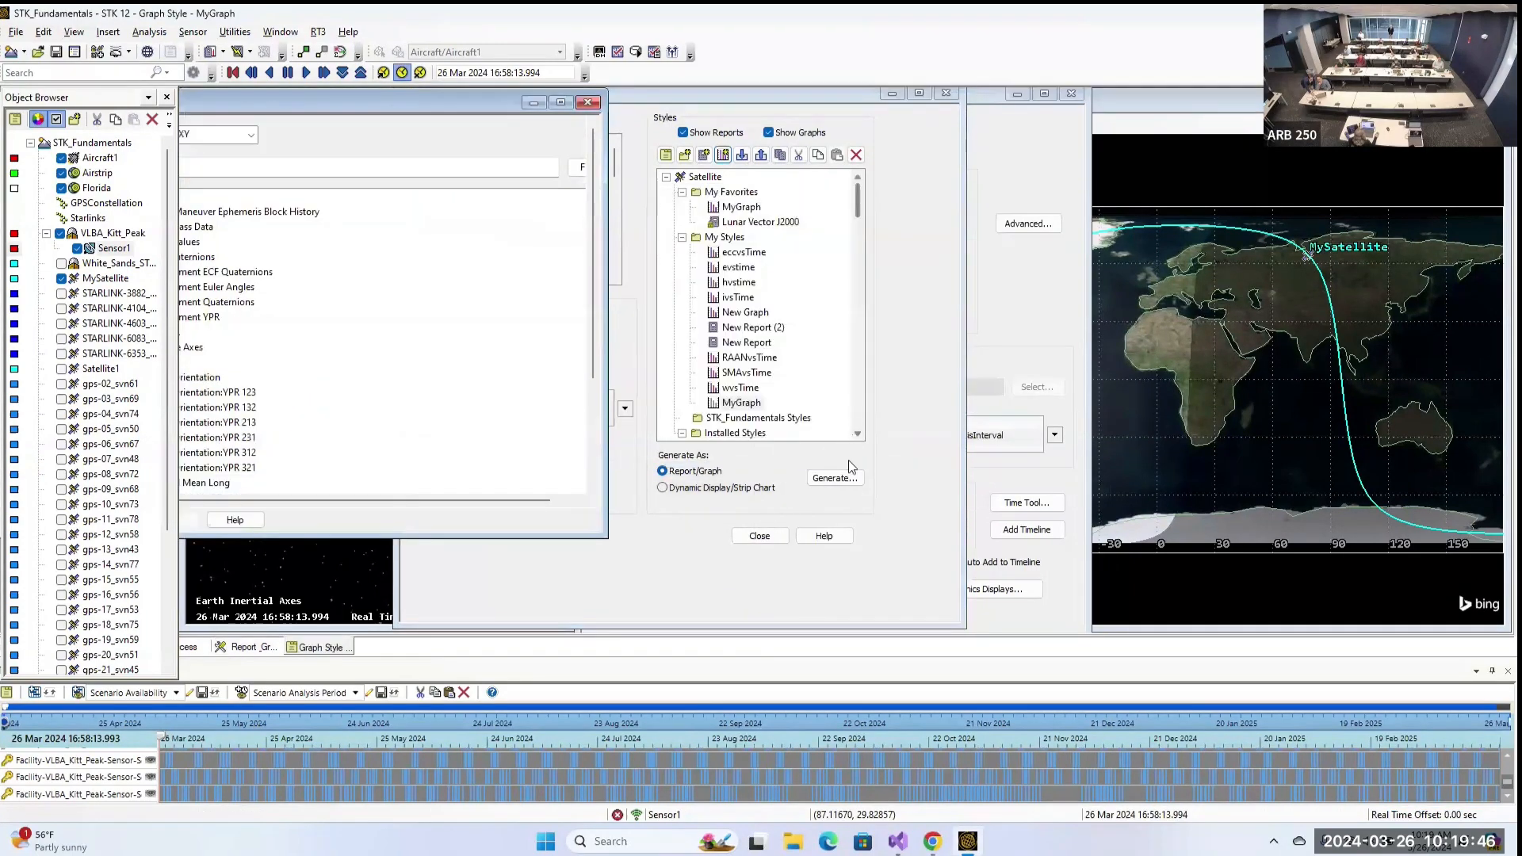
{"action": "left_click_drag", "start_coordinate": [455, 102], "coordinate": [970, 105]}
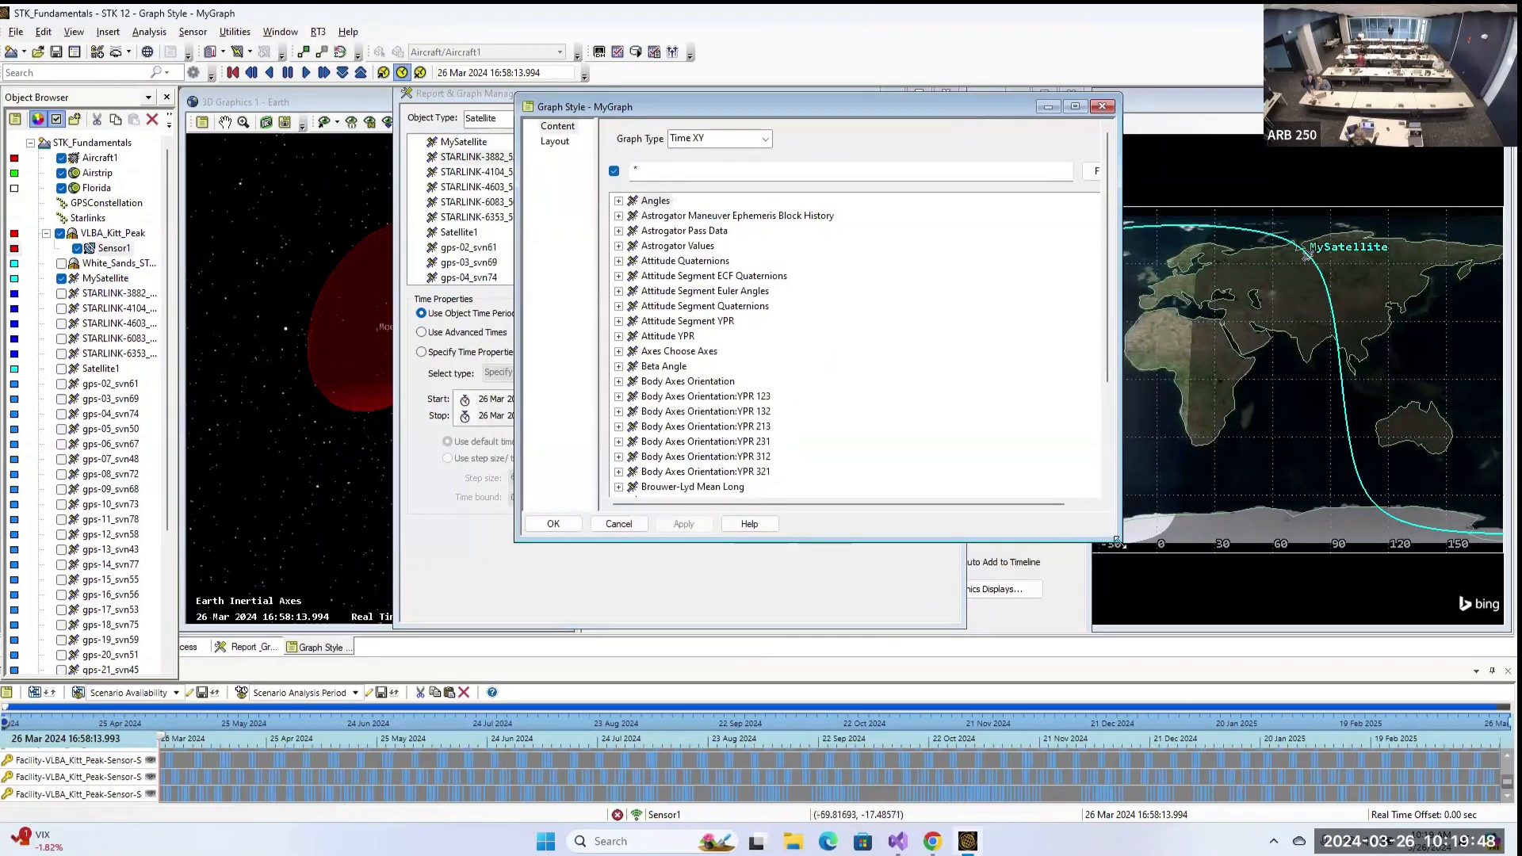
{"action": "left_click_drag", "start_coordinate": [1116, 539], "coordinate": [1437, 630]}
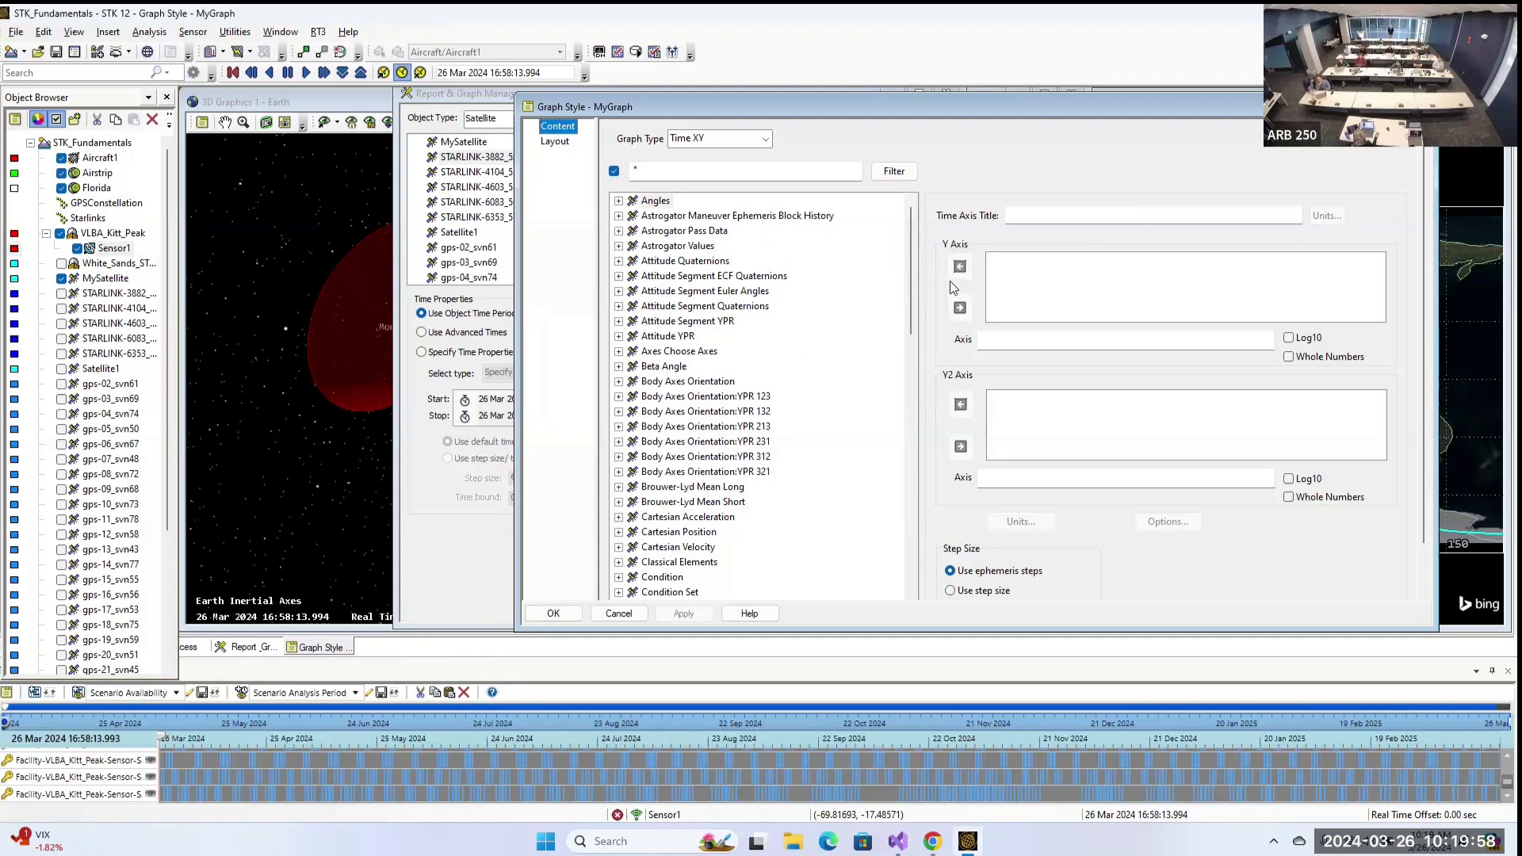
Add the RightAscension of w element from Body Axes Orientation J2000 to the MyGraph style's Y axis and apply the change.
{"action": "left_click", "coordinate": [708, 413]}
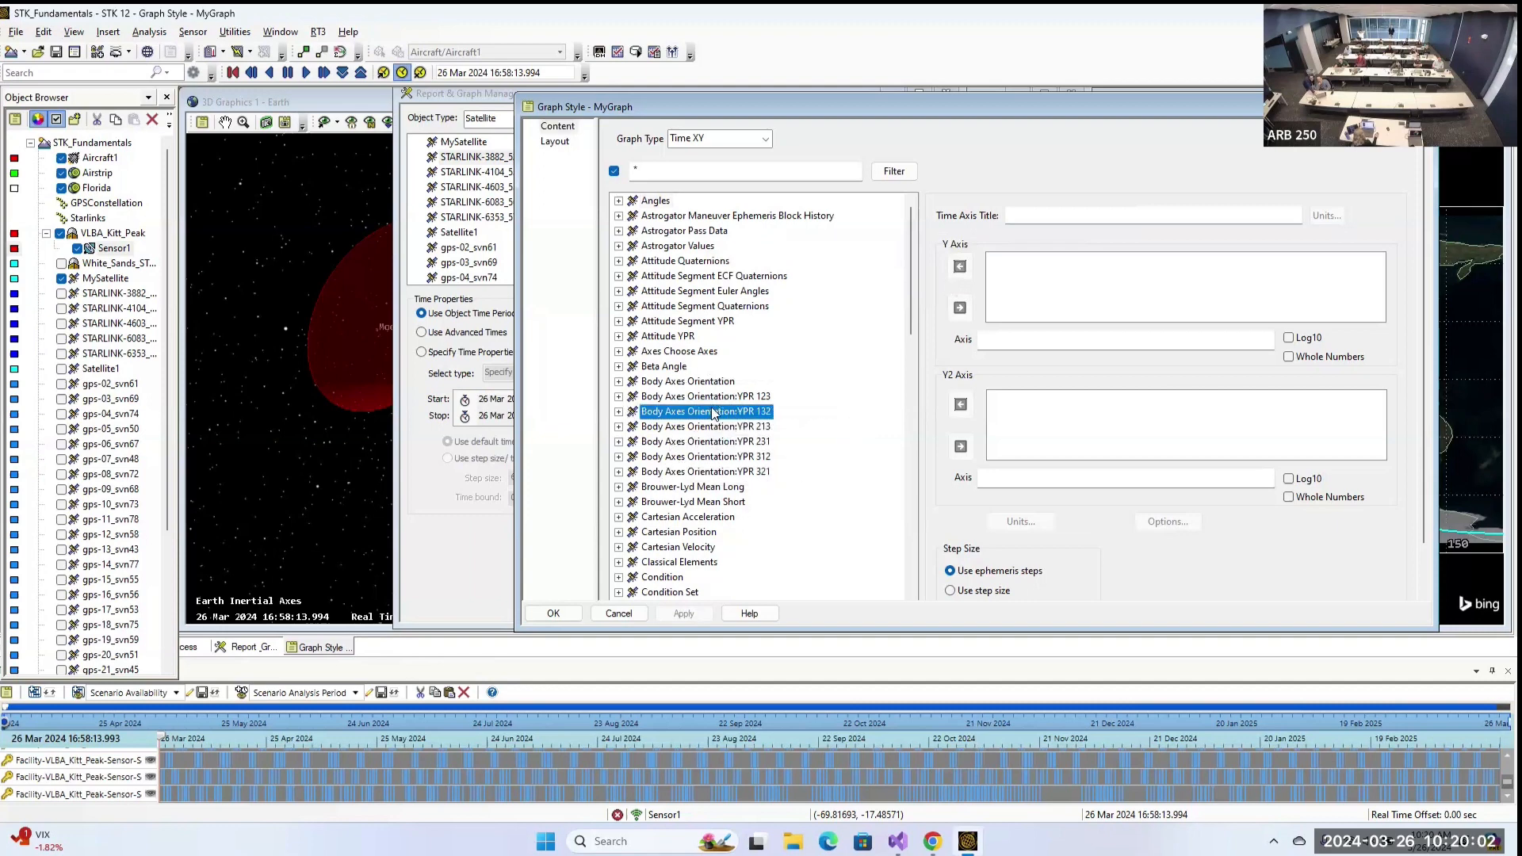
{"action": "left_click", "coordinate": [619, 411]}
{"action": "scroll", "coordinate": [825, 452], "scroll_direction": "down", "scroll_amount": 1}
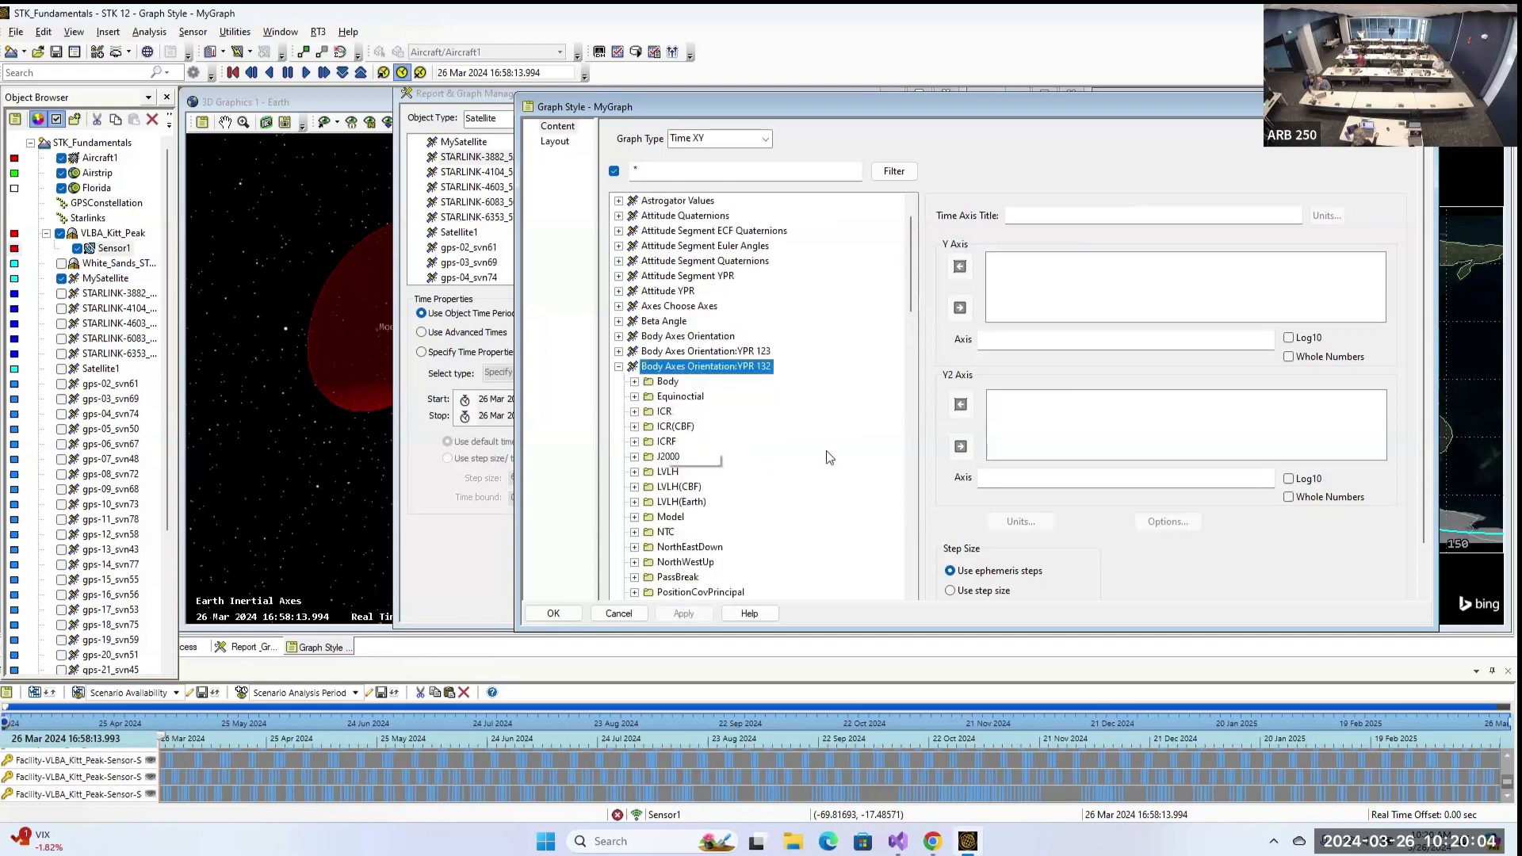
{"action": "left_click", "coordinate": [619, 336]}
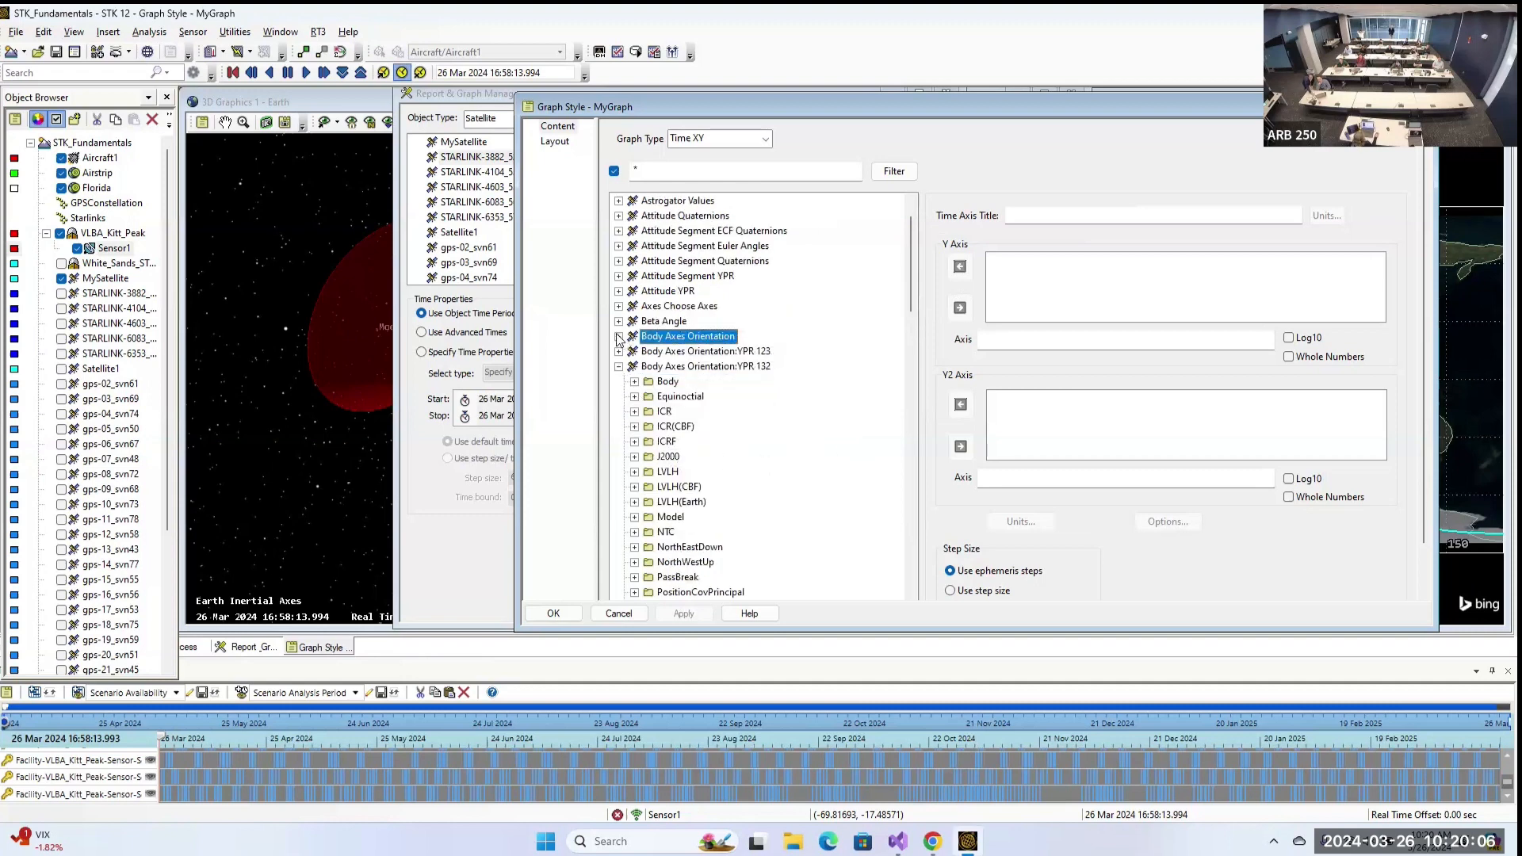
{"action": "left_click", "coordinate": [635, 426]}
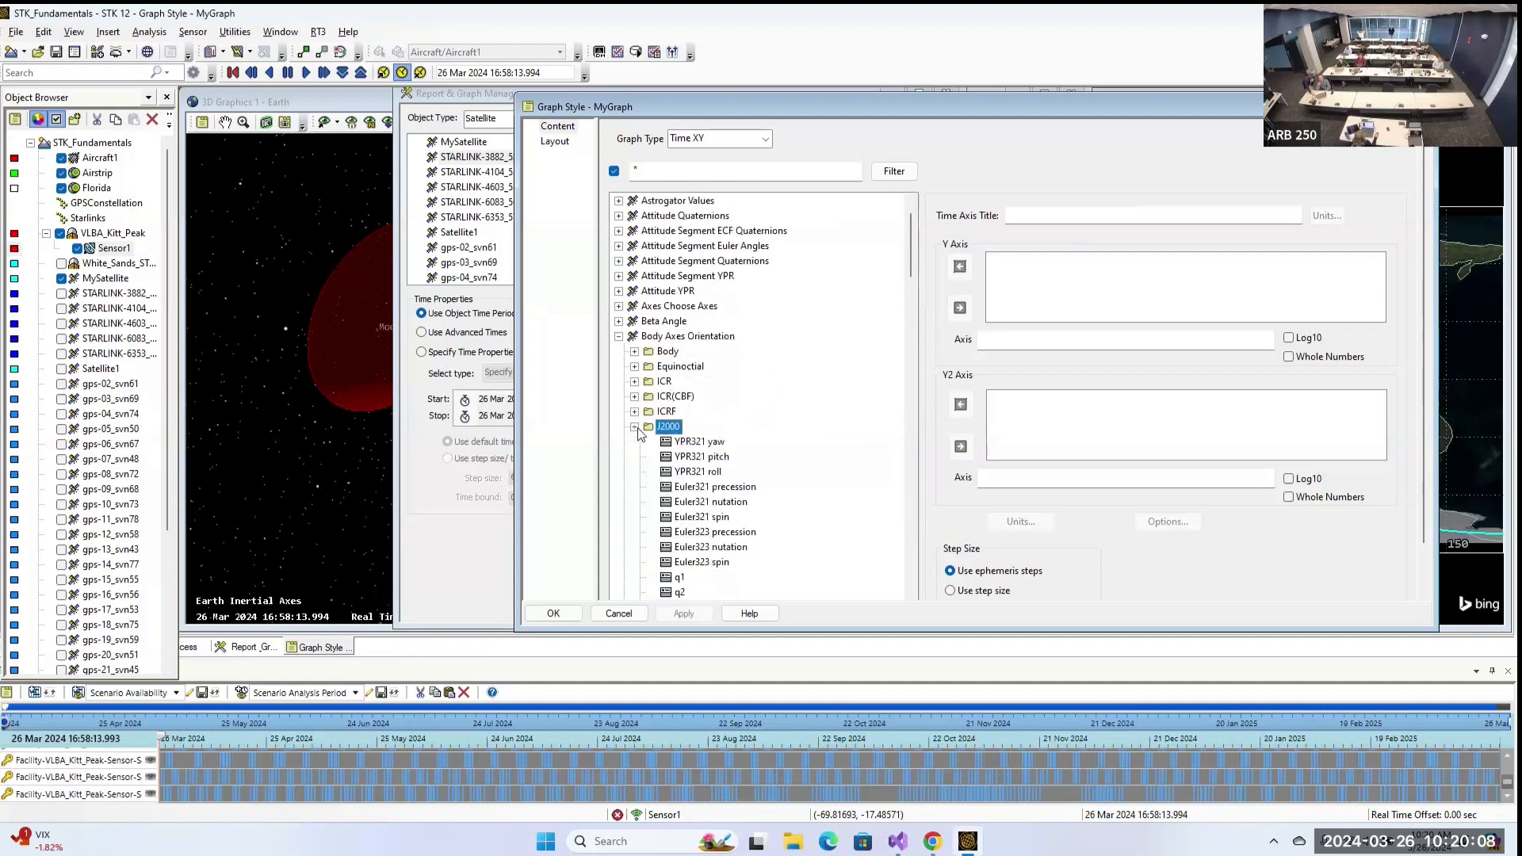
{"action": "scroll", "coordinate": [761, 436], "scroll_direction": "down", "scroll_amount": 8}
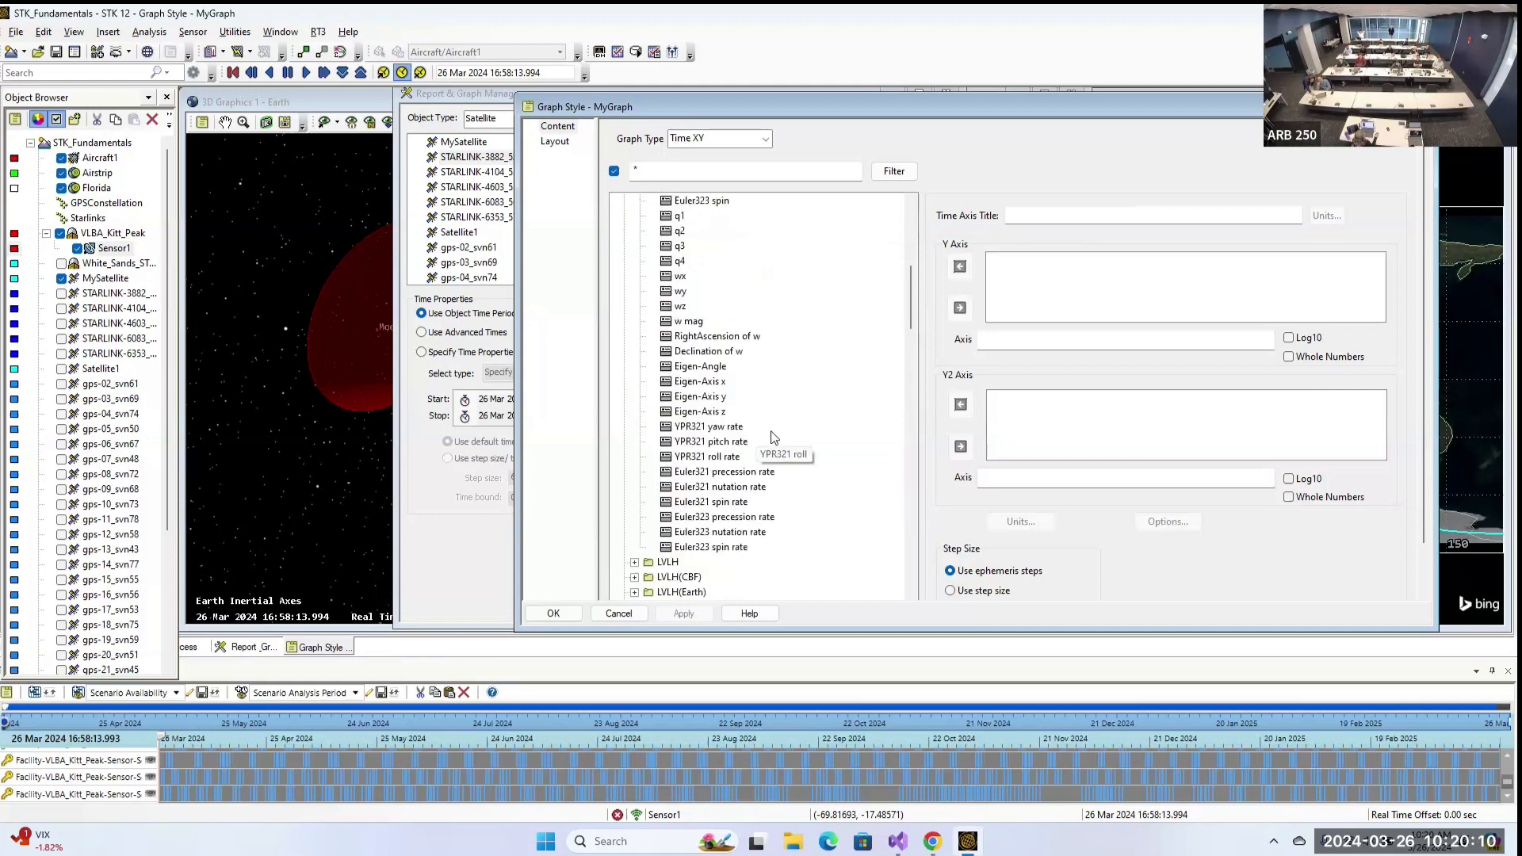
{"action": "left_click", "coordinate": [715, 337]}
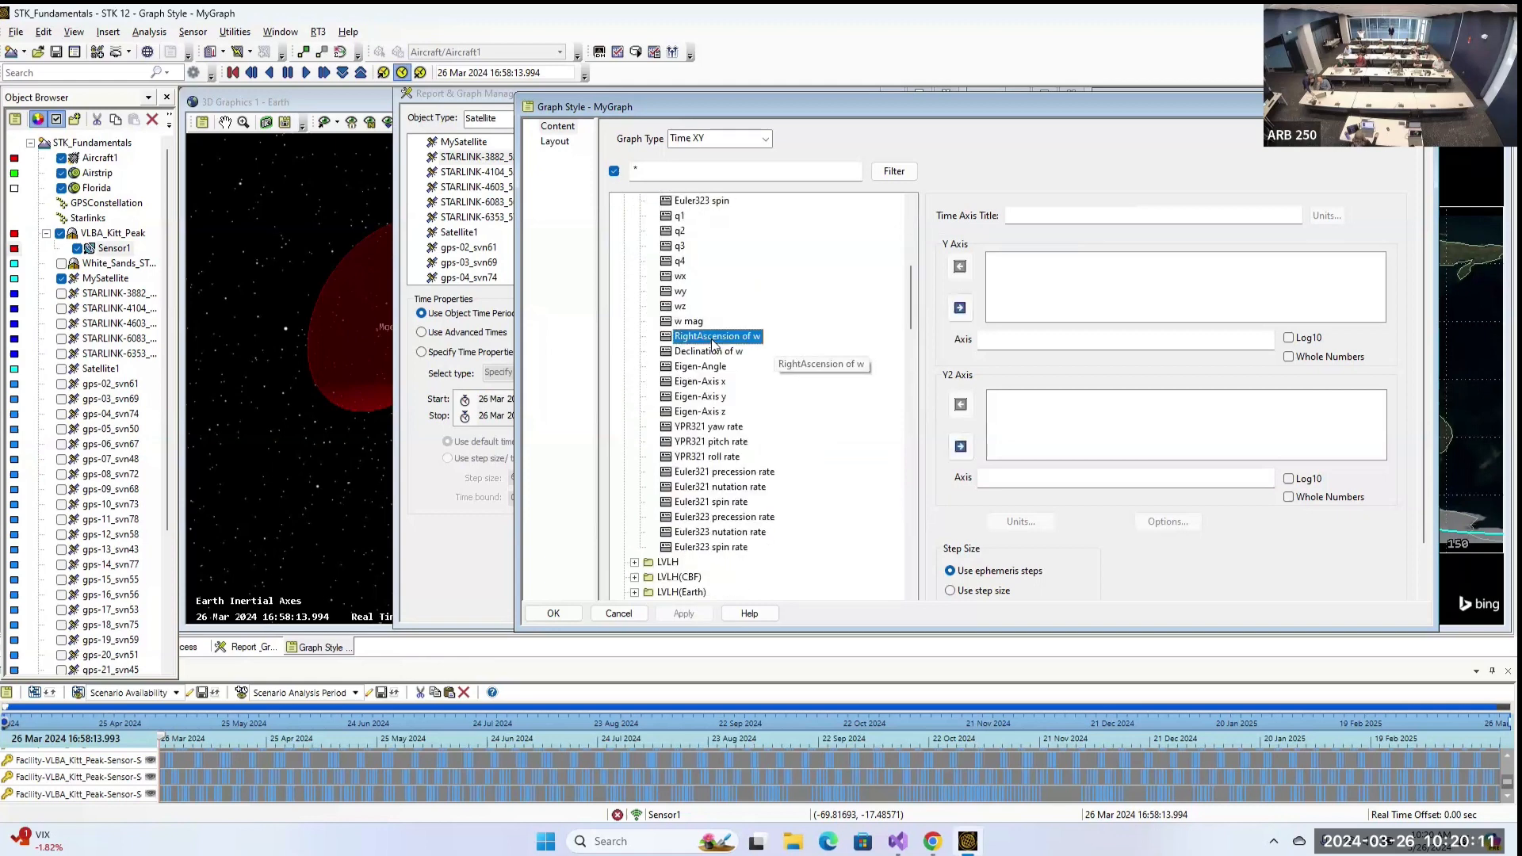
{"action": "left_click", "coordinate": [959, 308]}
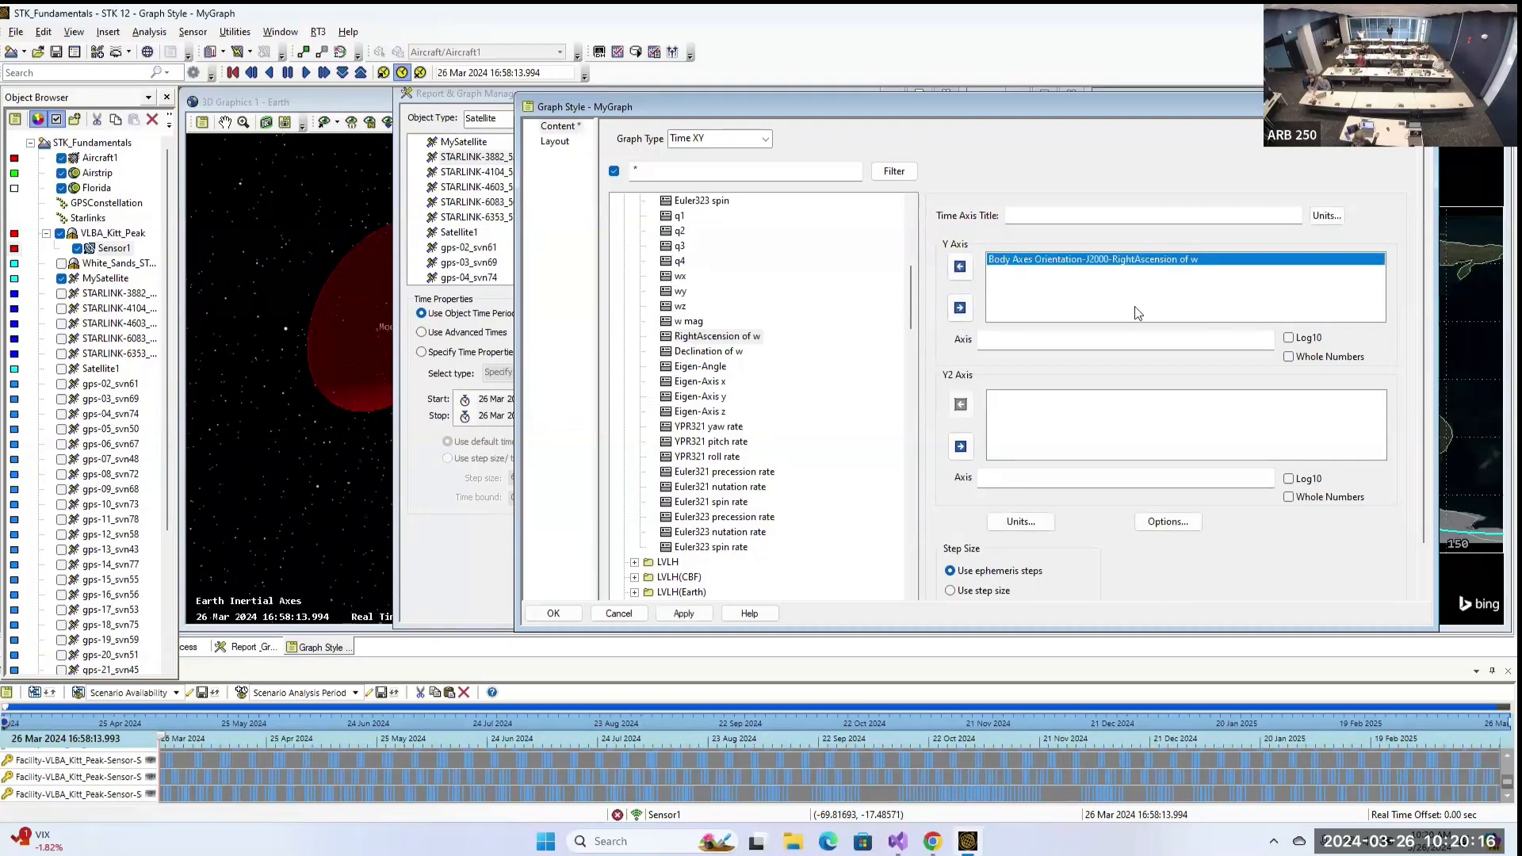
{"action": "left_click", "coordinate": [702, 616]}
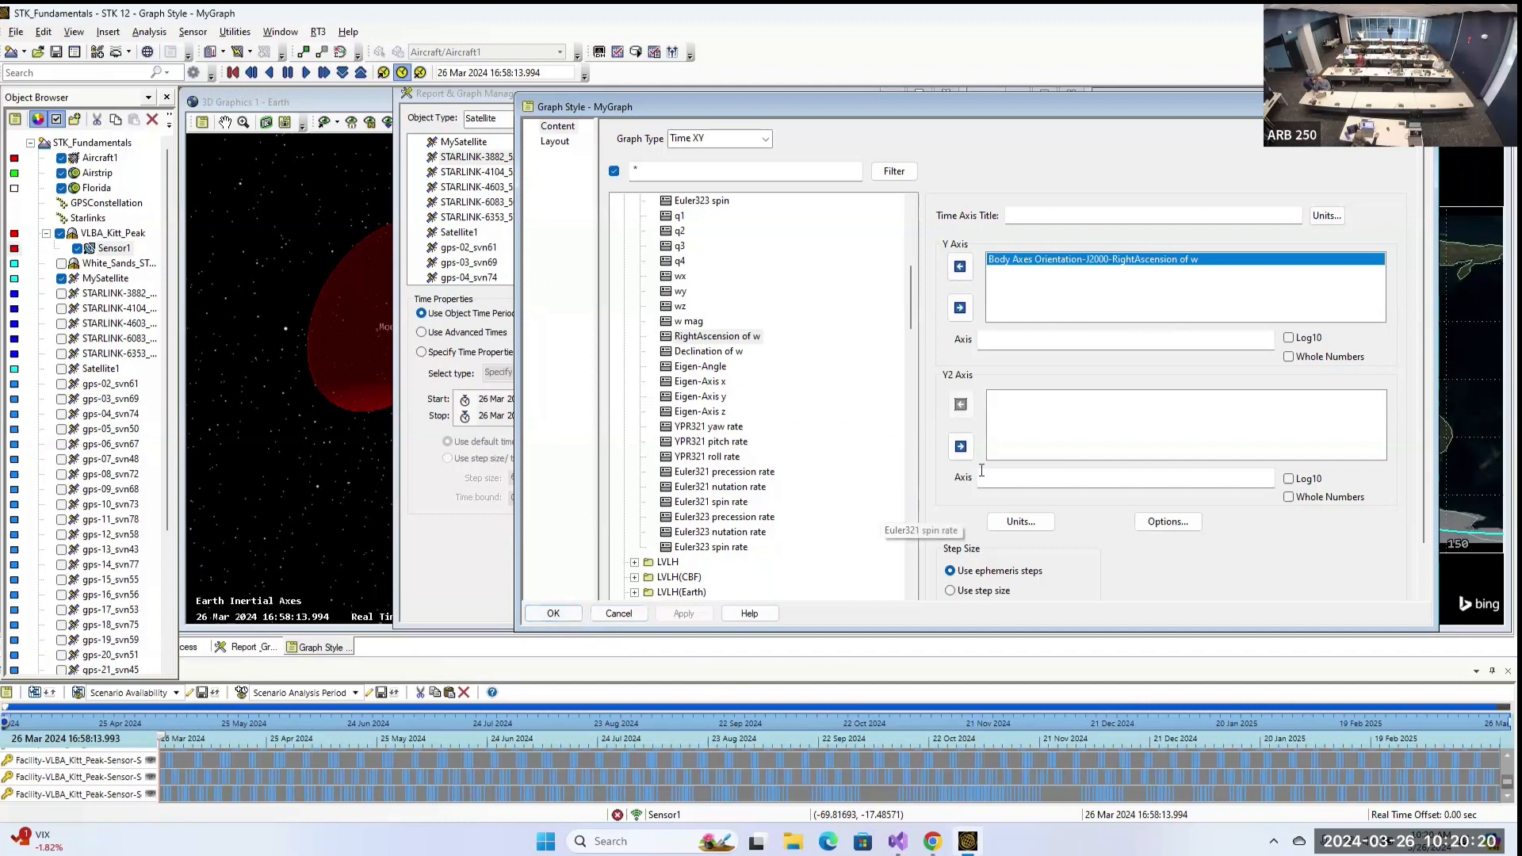
Keep the Time XY graph type, accept the MyGraph style, and generate its graph for STARLINK-3882_52475, closing it after viewing.
{"action": "left_click", "coordinate": [748, 140]}
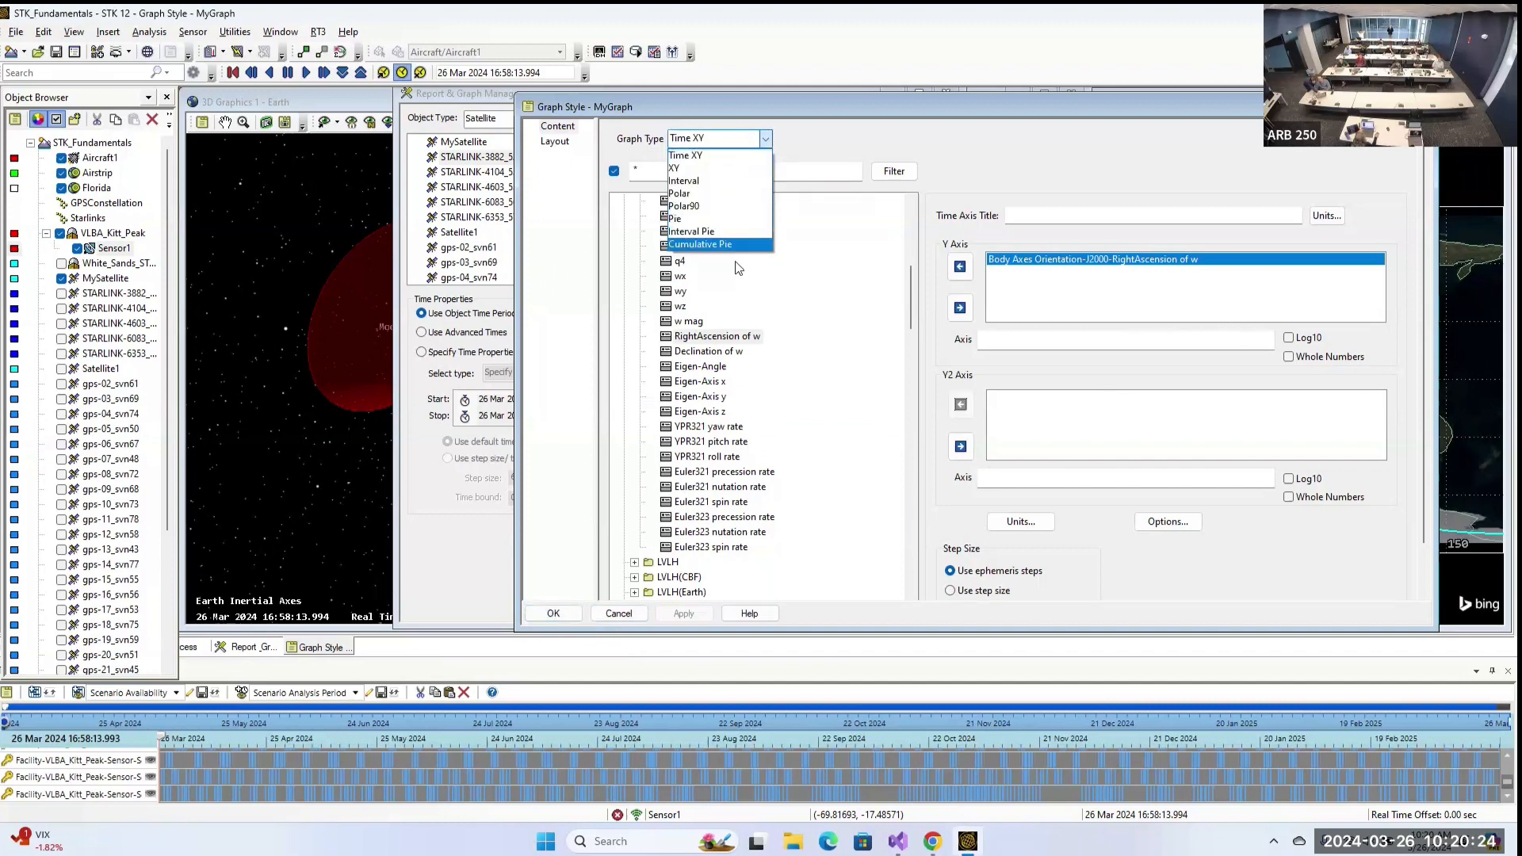
{"action": "left_click", "coordinate": [875, 130]}
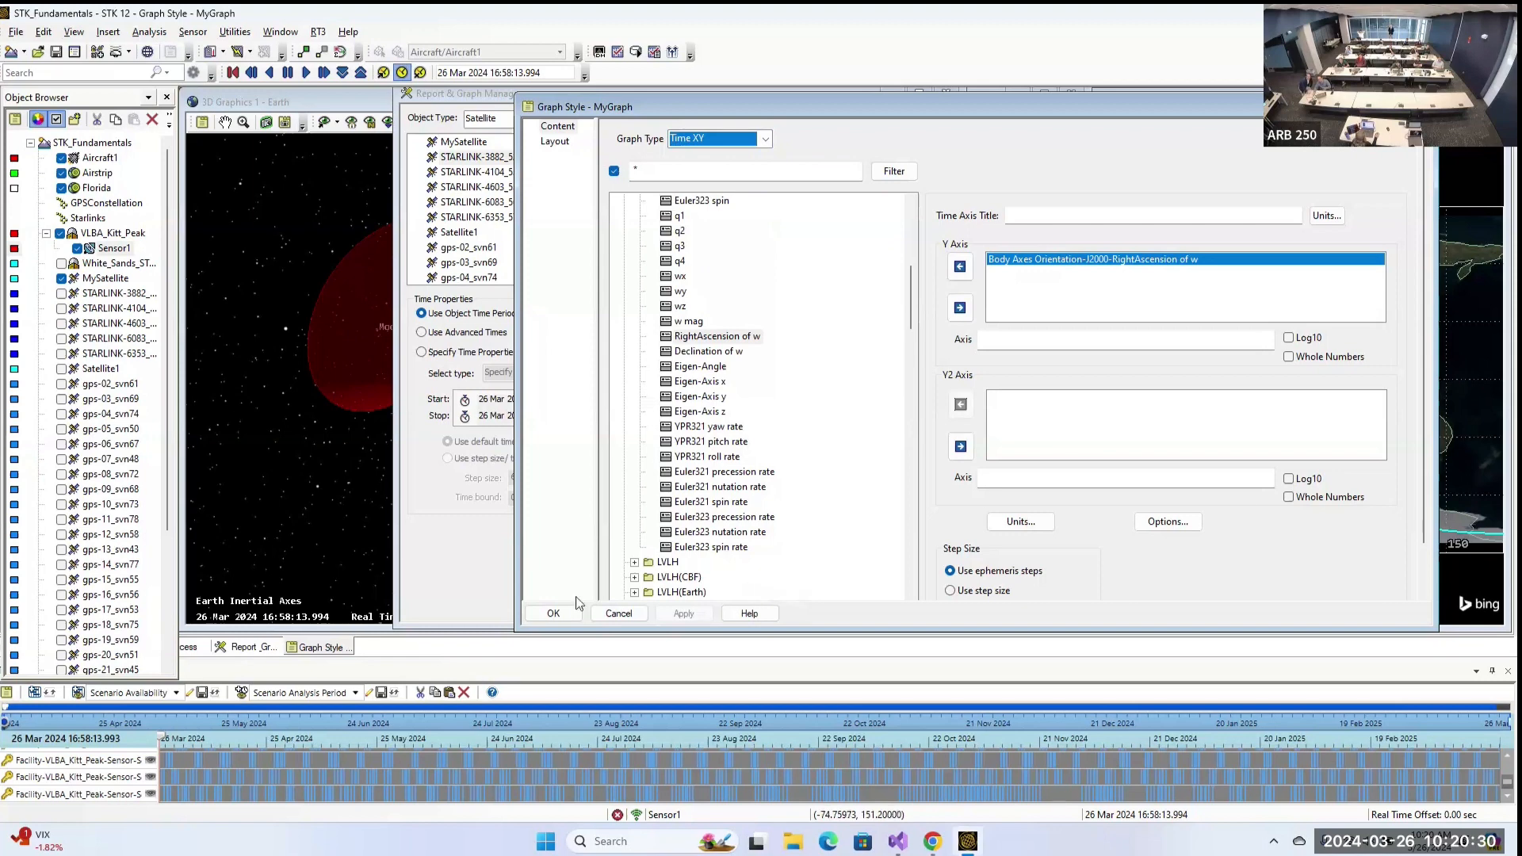
{"action": "left_click", "coordinate": [560, 614]}
{"action": "double_click", "coordinate": [738, 407]}
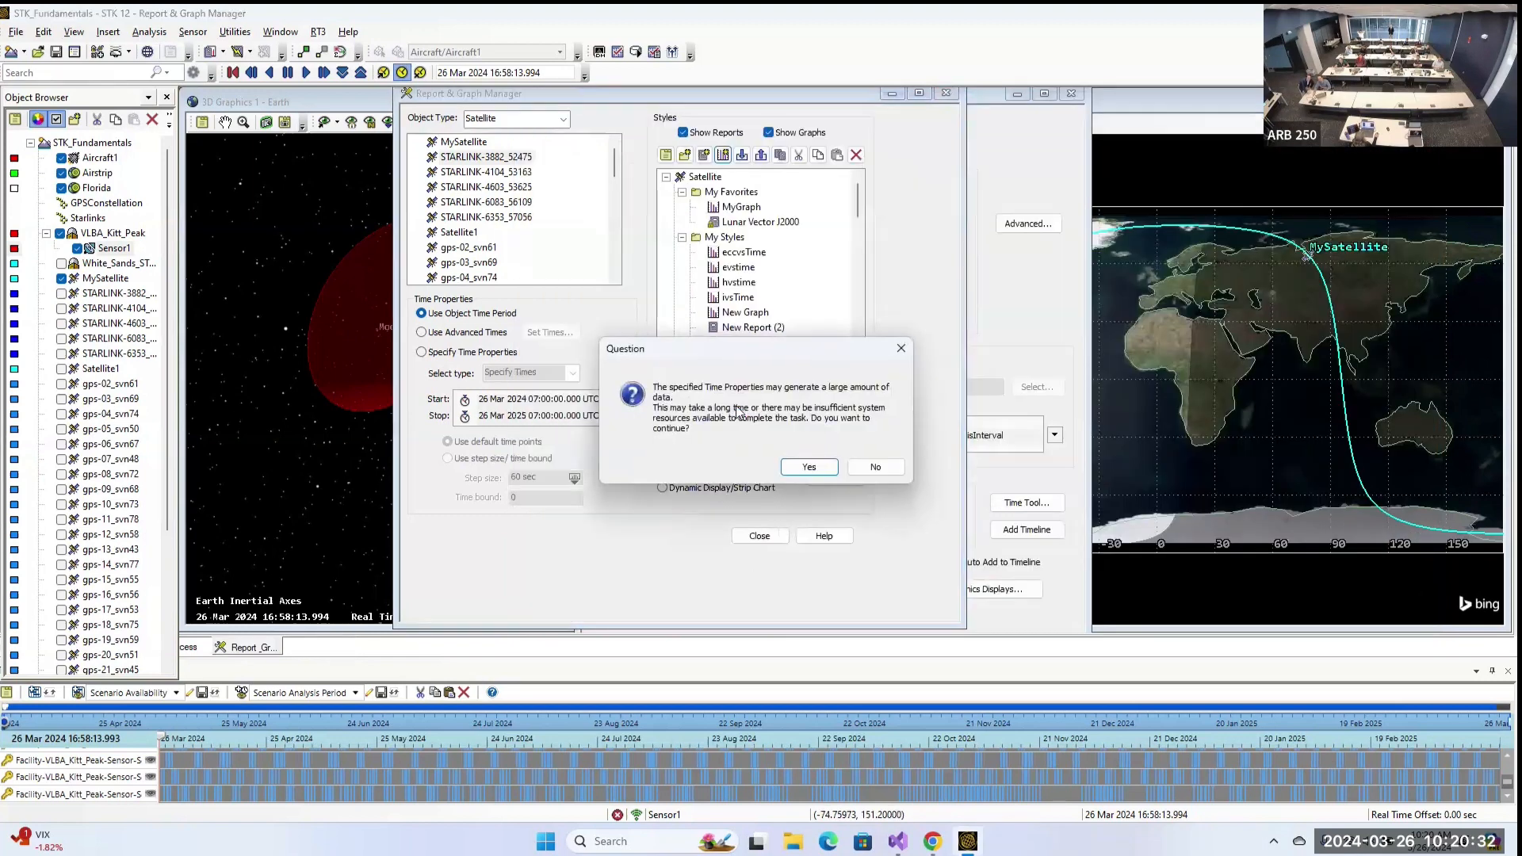
{"action": "left_click", "coordinate": [802, 466]}
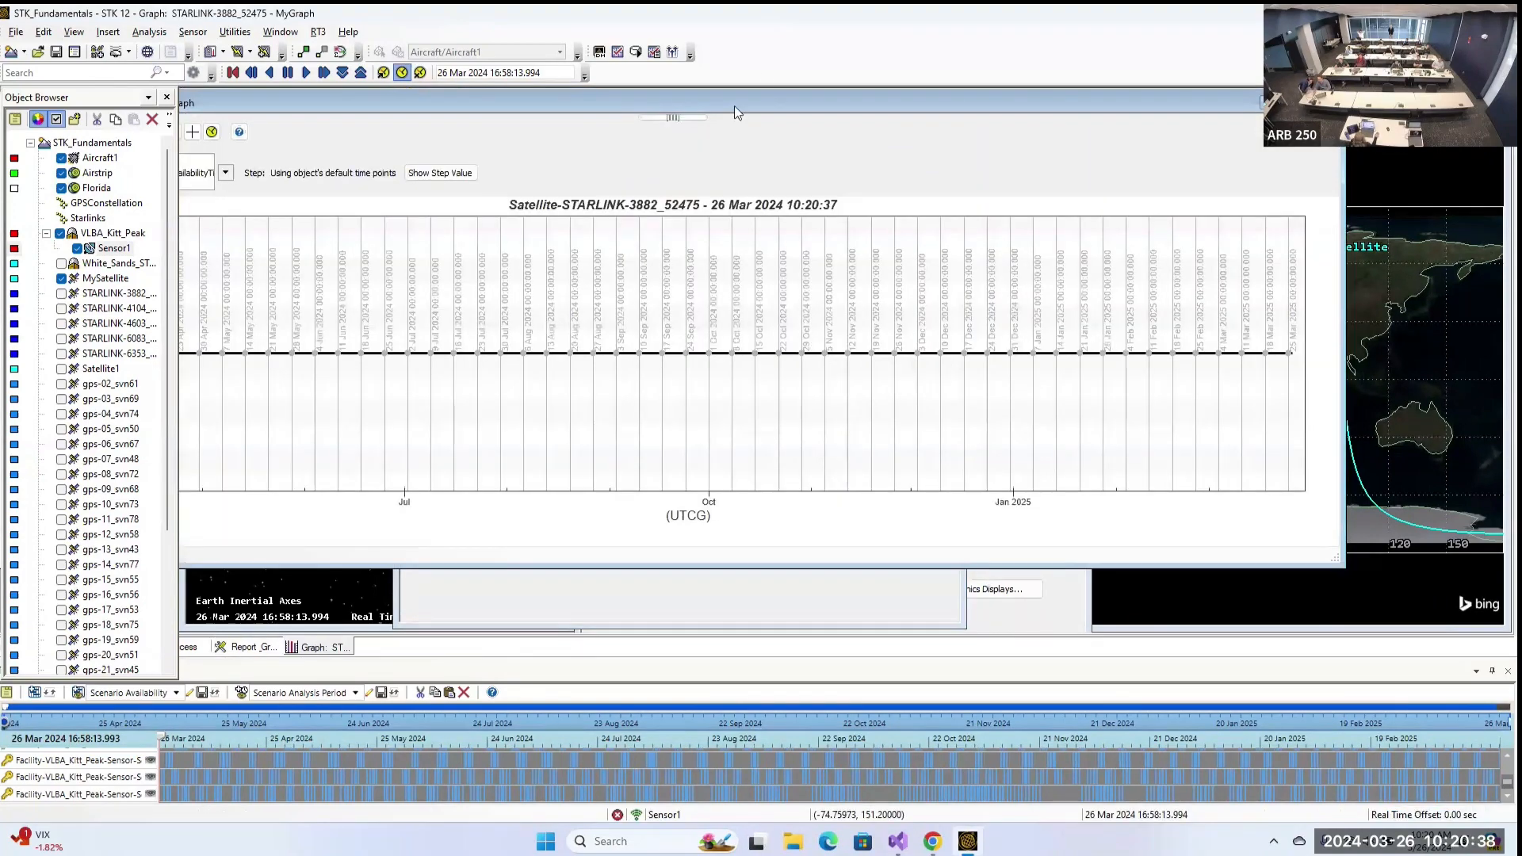
{"action": "left_click_drag", "start_coordinate": [734, 106], "coordinate": [901, 127]}
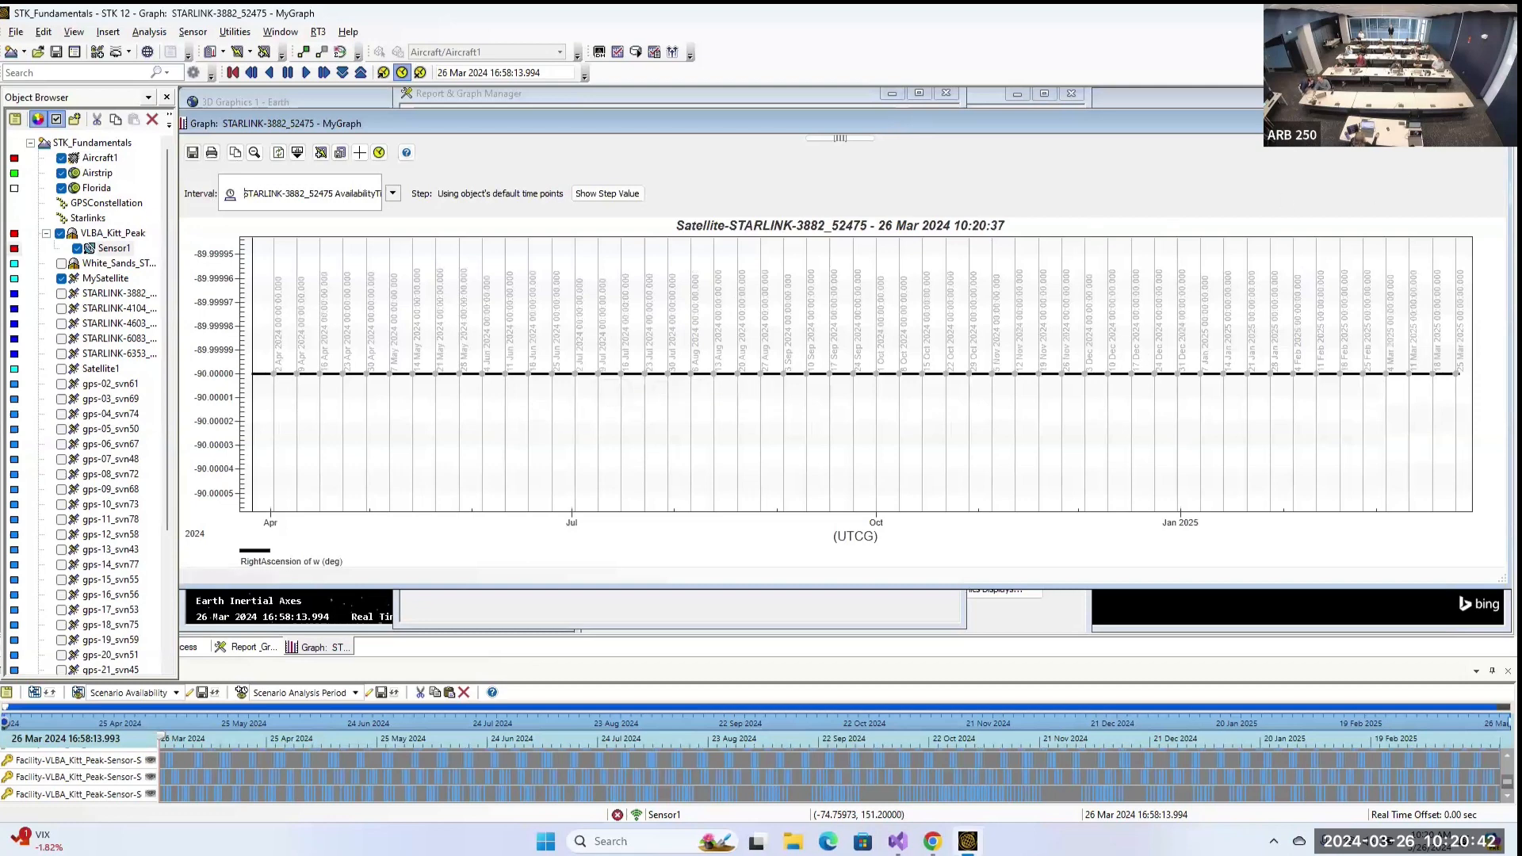
{"action": "left_click", "coordinate": [1491, 124]}
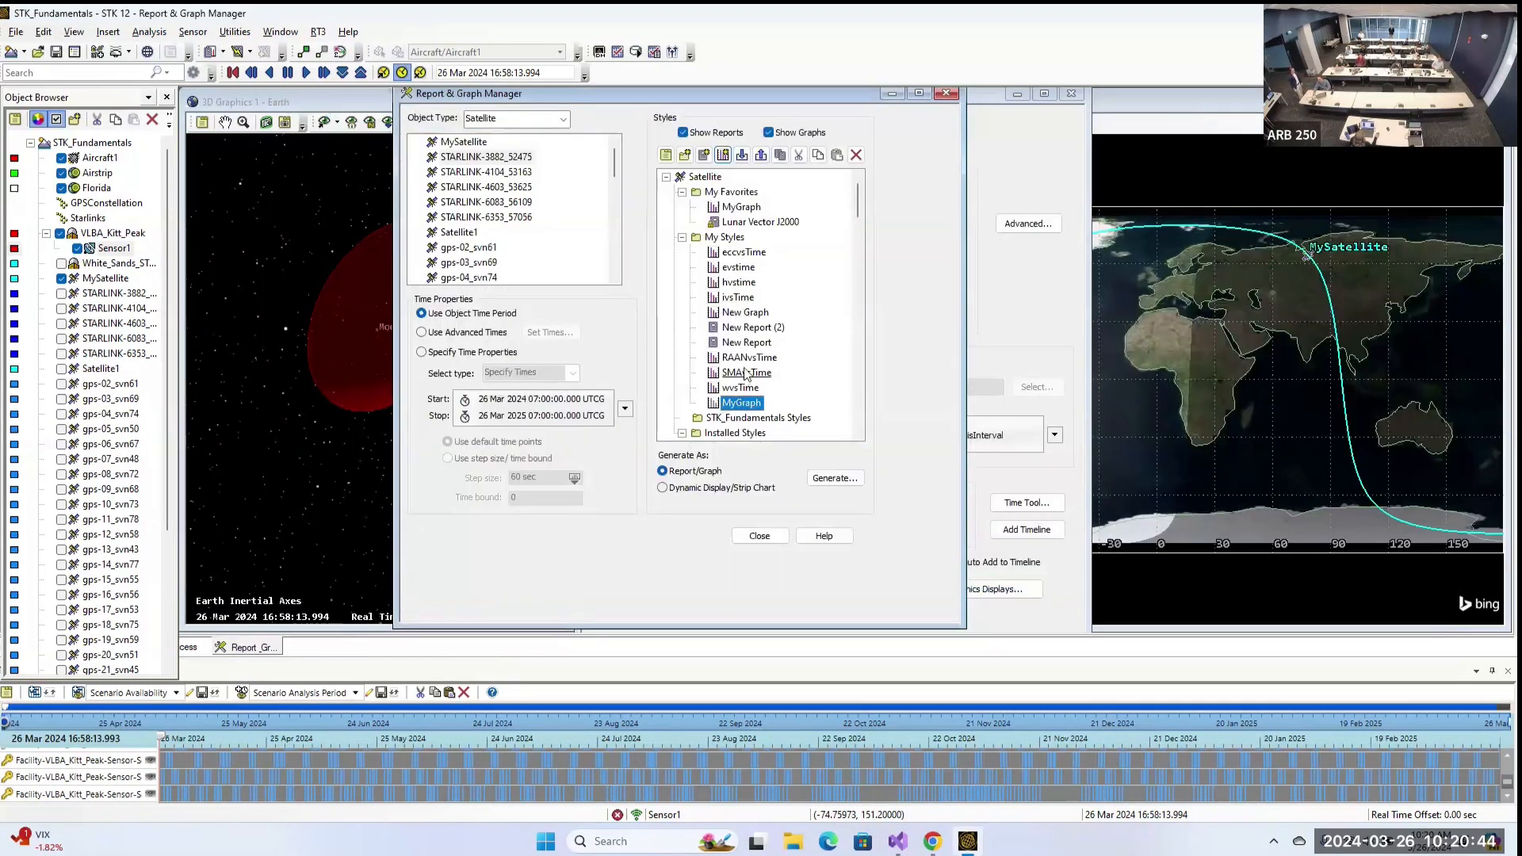
Generate the custom RAANvsTime graph for STARLINK-3882_52475, examine the RAAN curve, and close the graph.
{"action": "double_click", "coordinate": [761, 364]}
{"action": "left_click", "coordinate": [822, 471]}
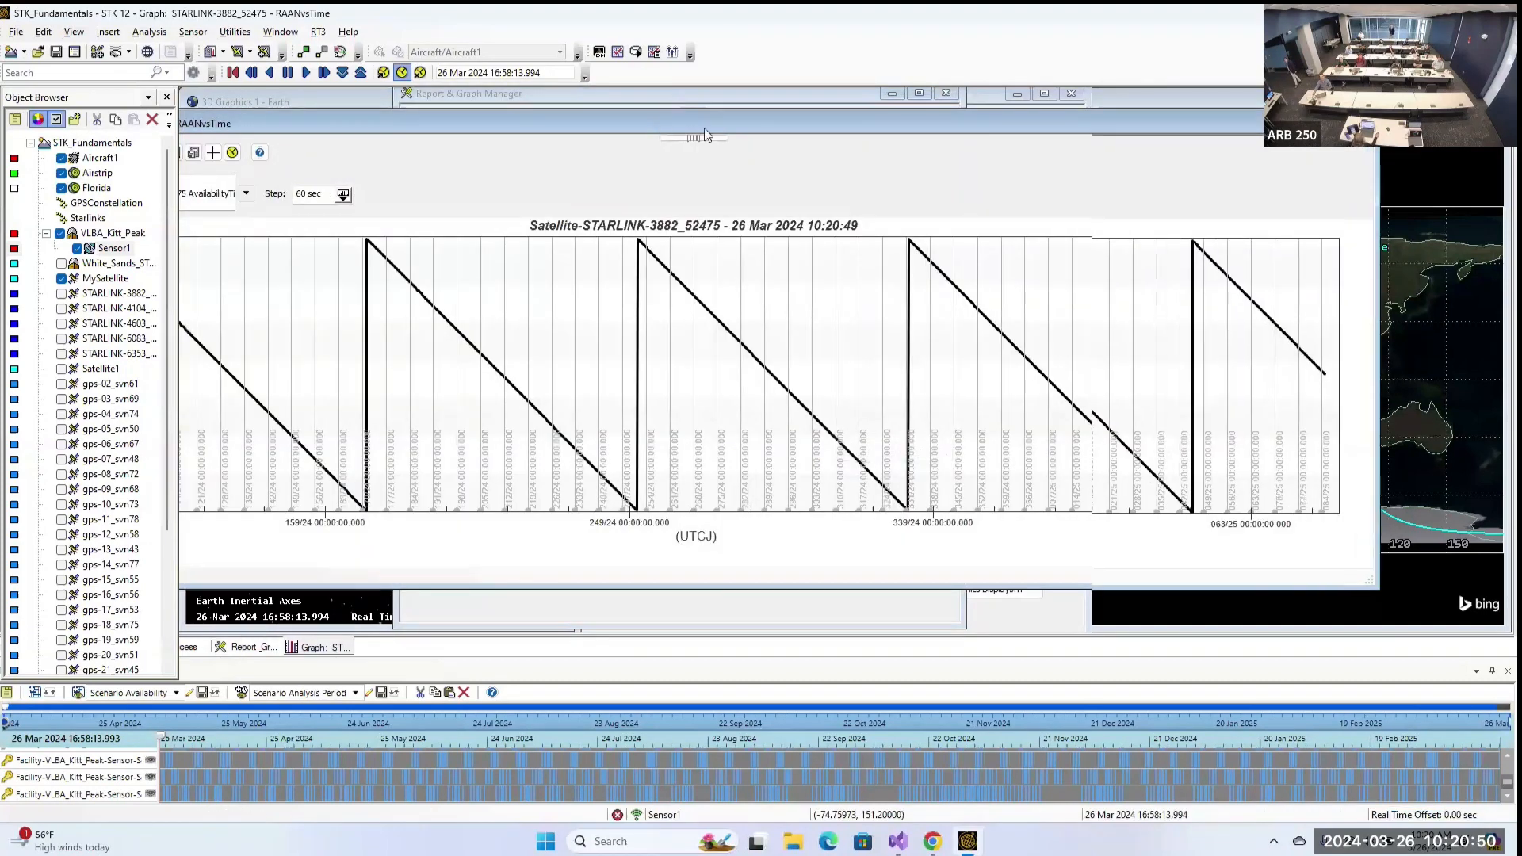
{"action": "left_click_drag", "start_coordinate": [660, 126], "coordinate": [832, 111]}
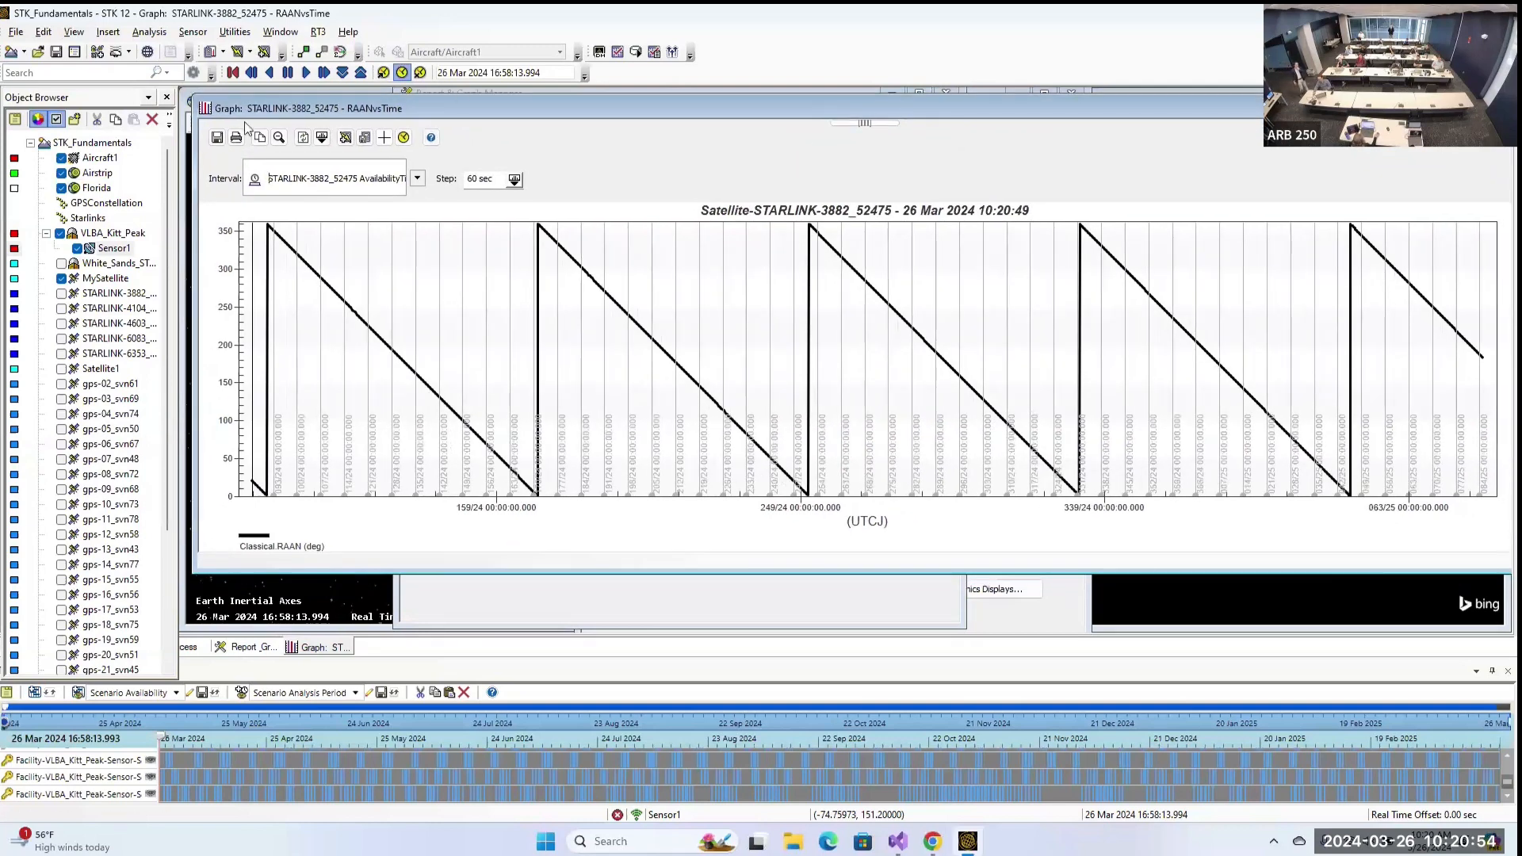
{"action": "left_click_drag", "start_coordinate": [884, 109], "coordinate": [769, 179]}
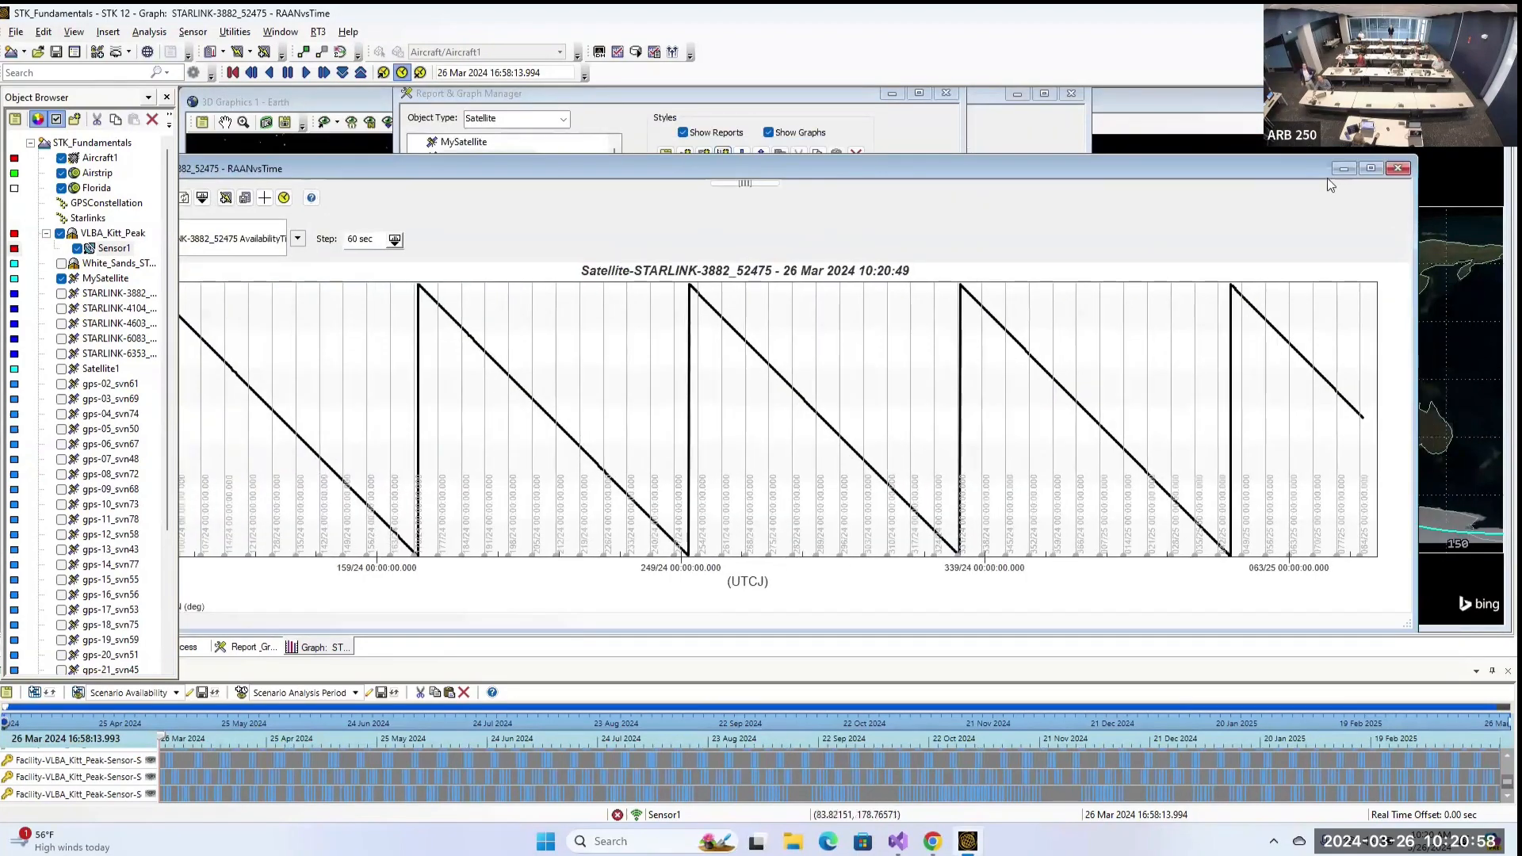
{"action": "left_click", "coordinate": [1398, 167]}
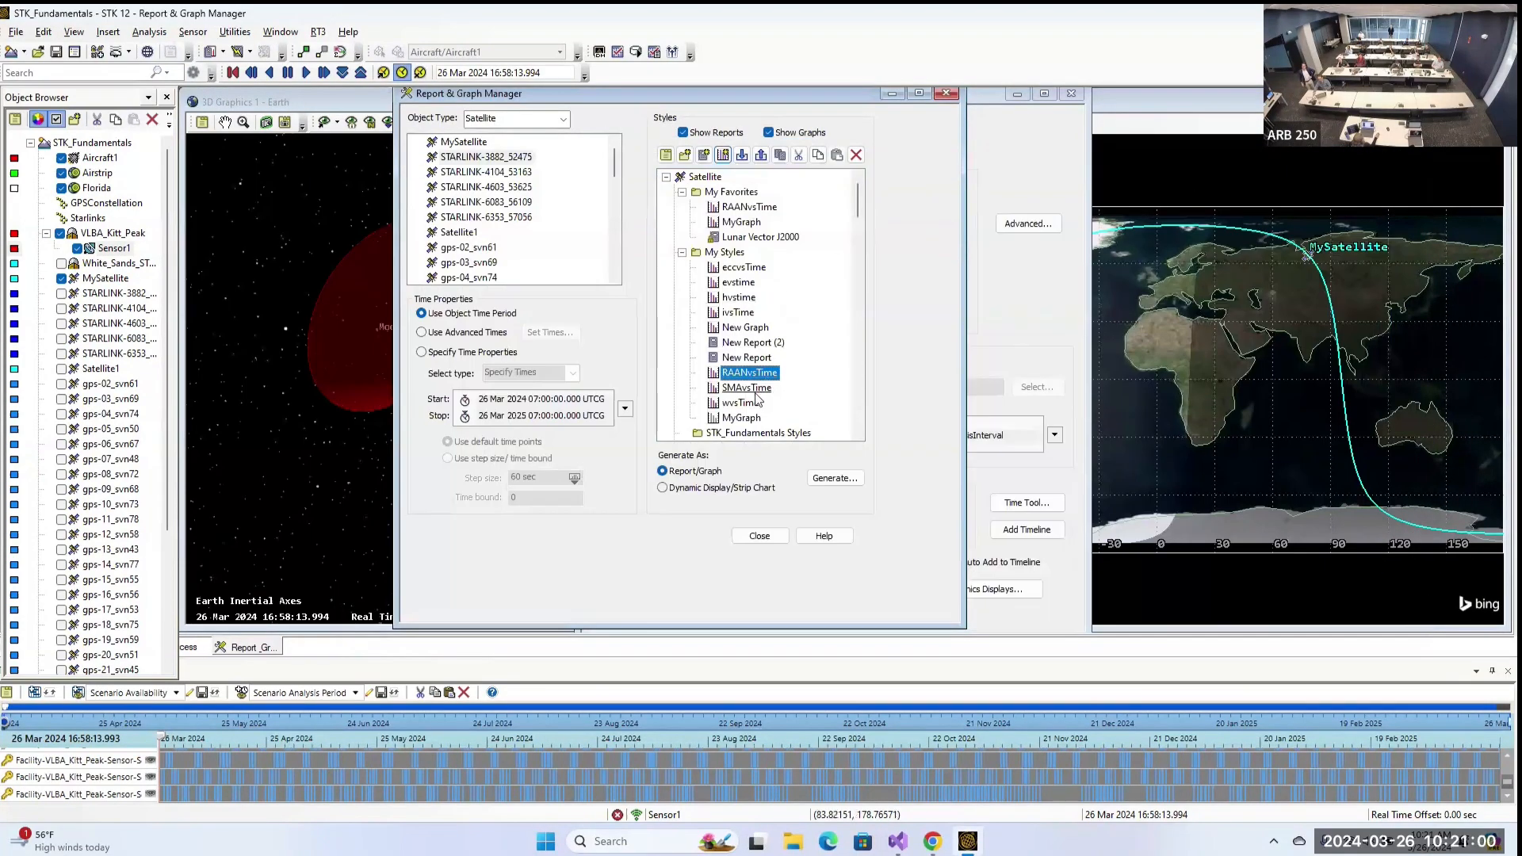
Generate and examine the custom evstime graph for STARLINK-3882_52475, and close it along with the report manager and Access windows.
{"action": "double_click", "coordinate": [738, 283]}
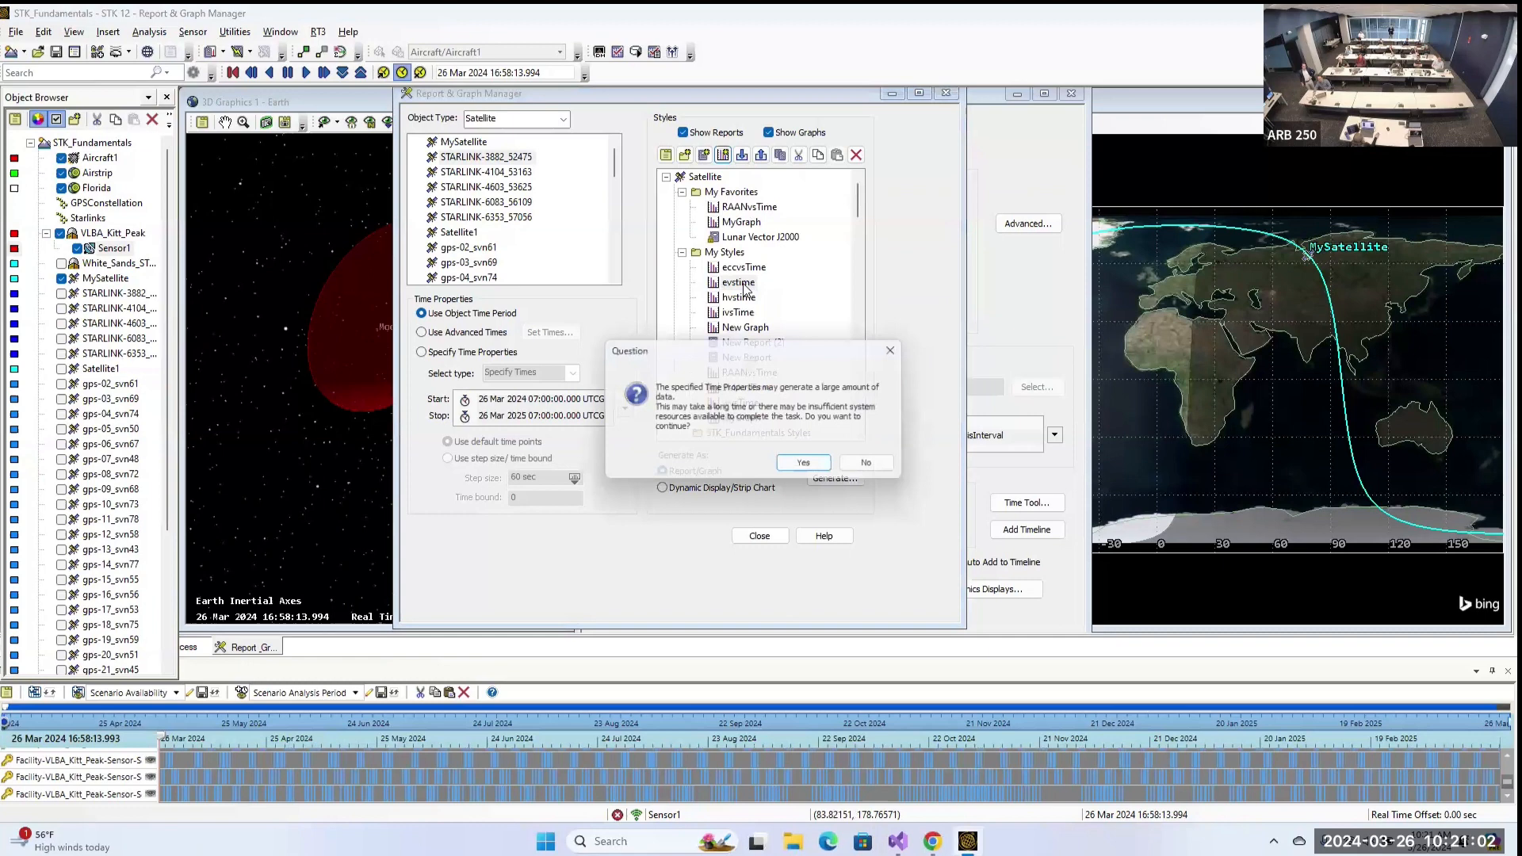
{"action": "left_click", "coordinate": [810, 467]}
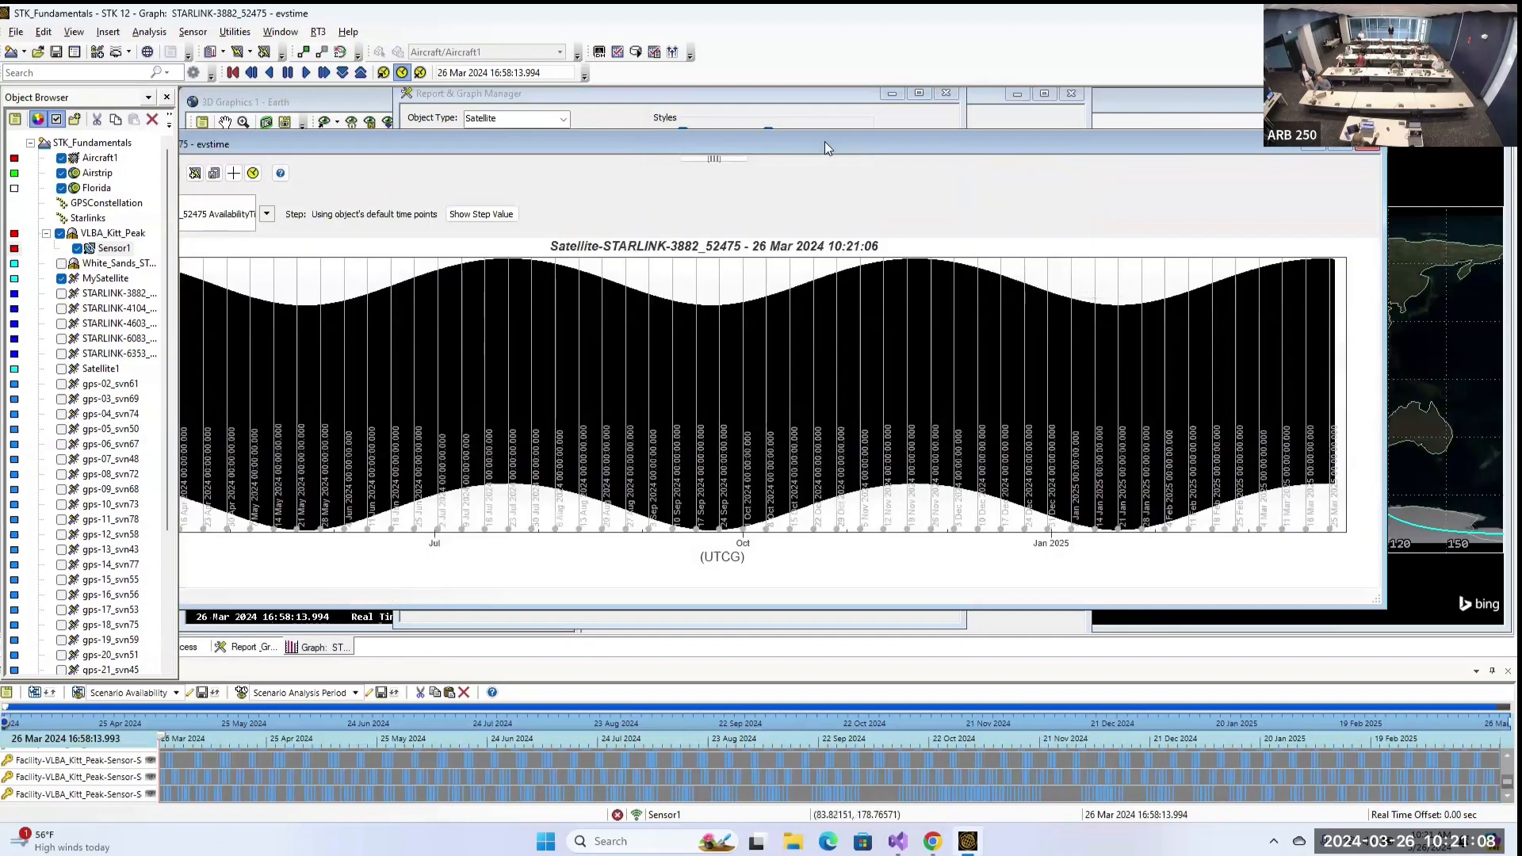
{"action": "left_click_drag", "start_coordinate": [825, 141], "coordinate": [985, 130]}
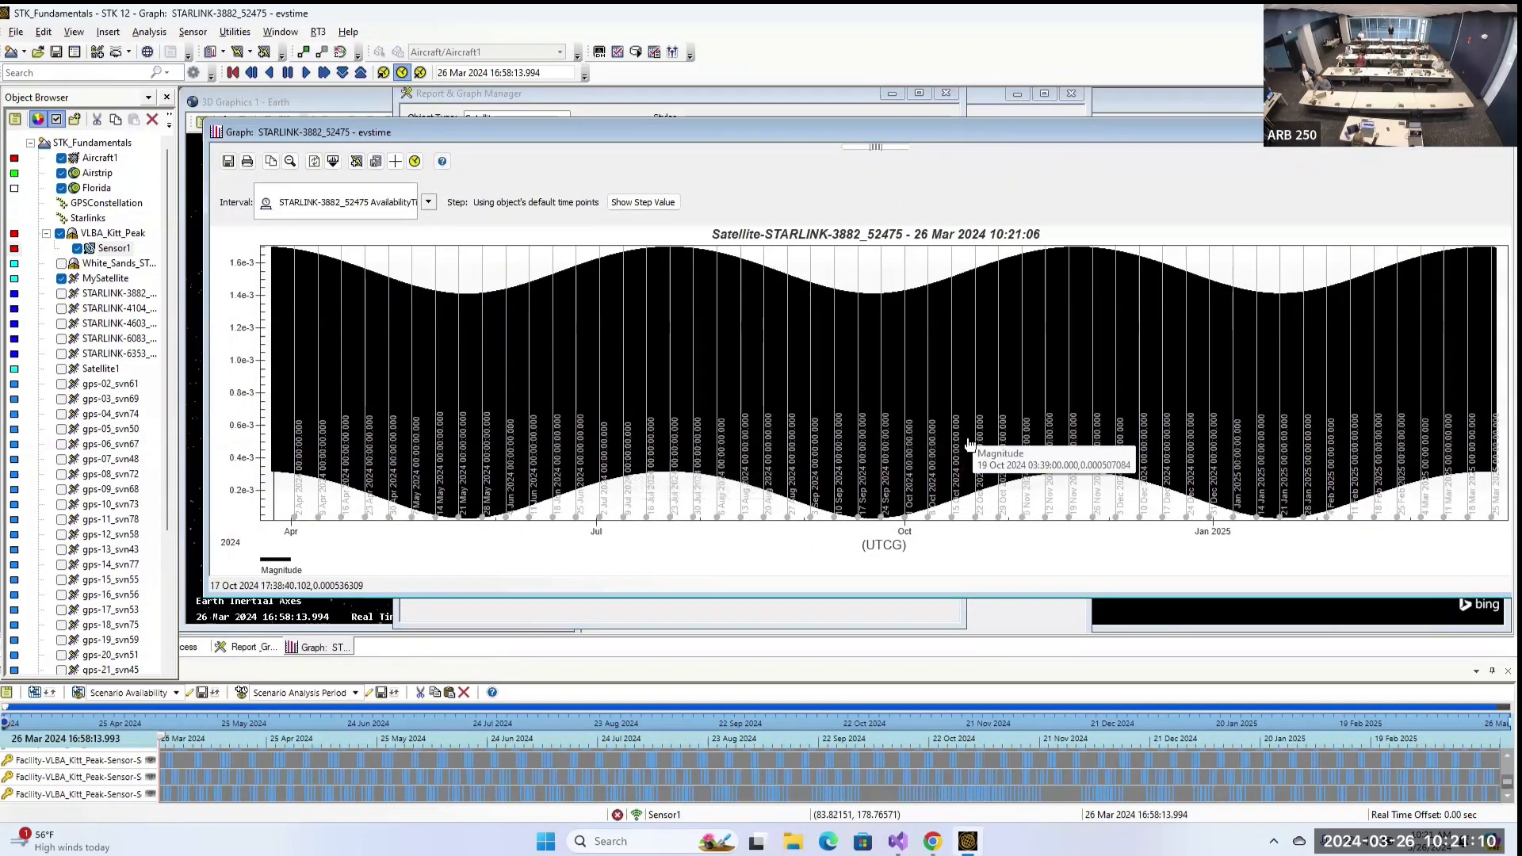
{"action": "left_click_drag", "start_coordinate": [1450, 131], "coordinate": [1297, 131]}
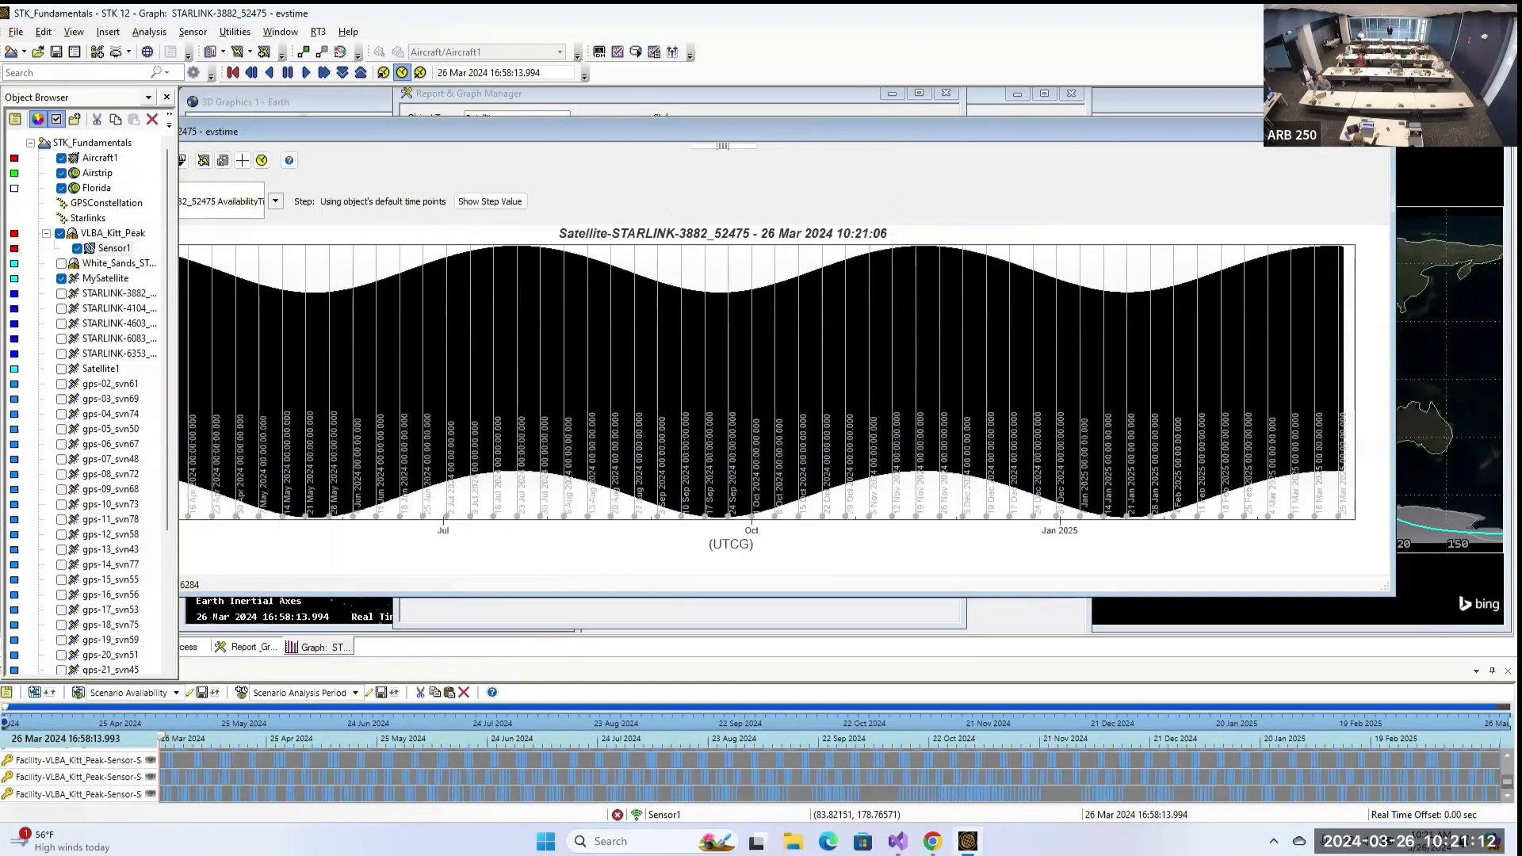
{"action": "left_click", "coordinate": [1375, 131]}
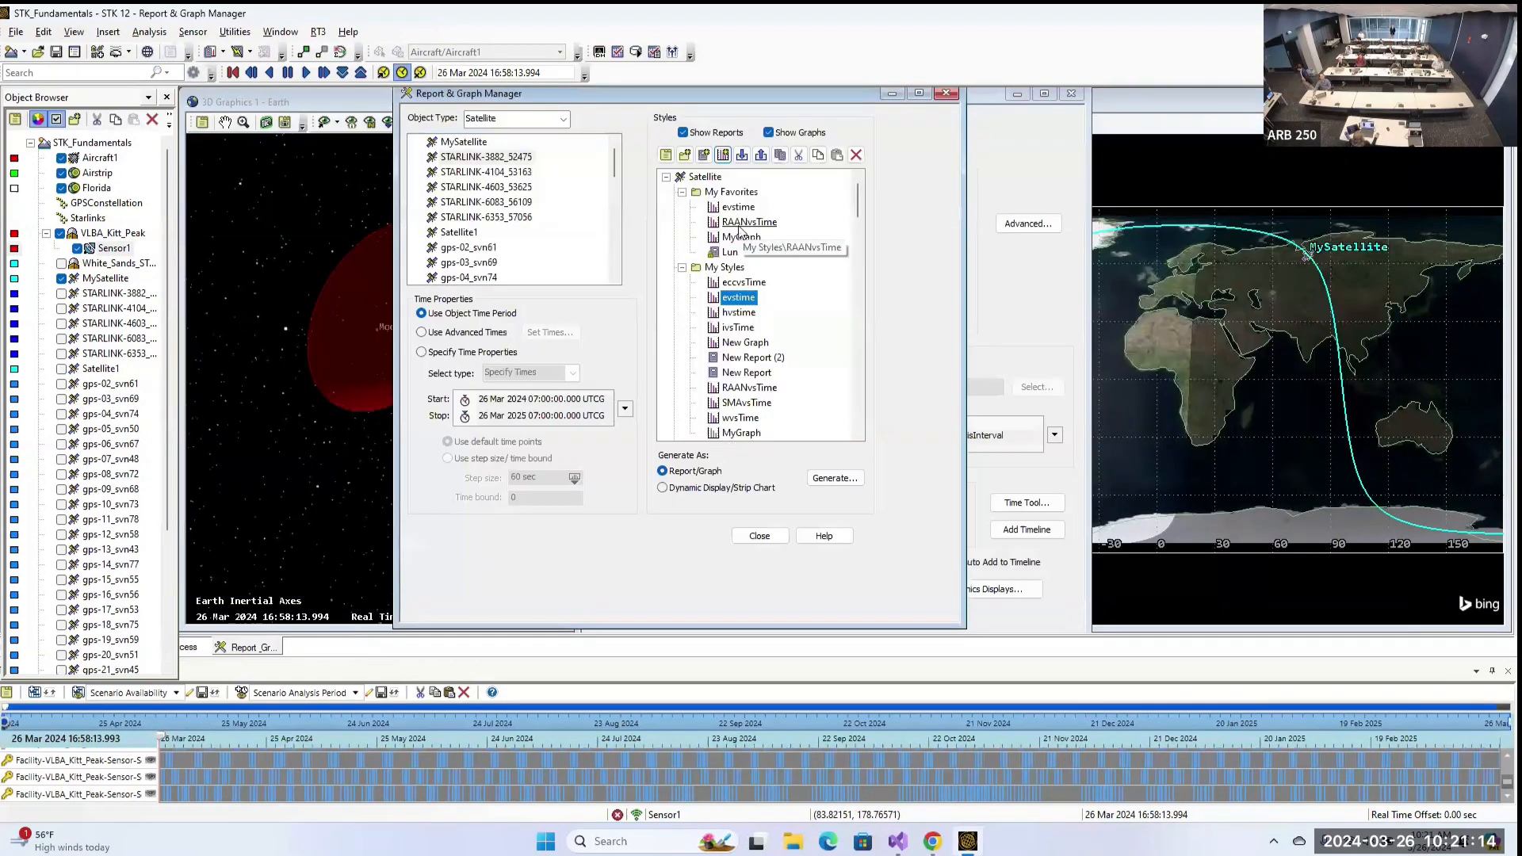
{"action": "left_click", "coordinate": [745, 538]}
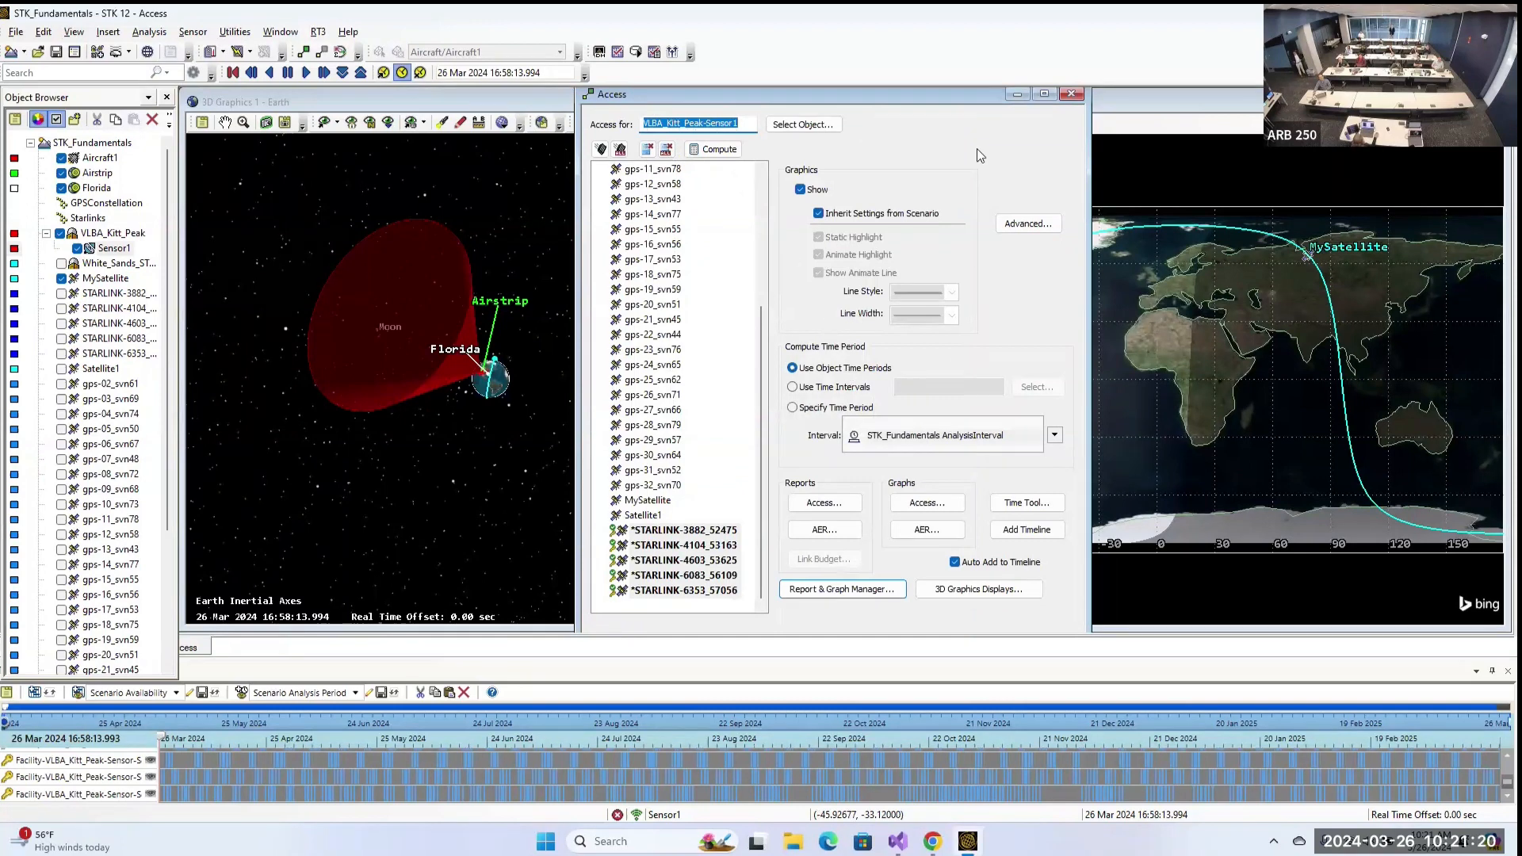
{"action": "left_click", "coordinate": [1069, 95]}
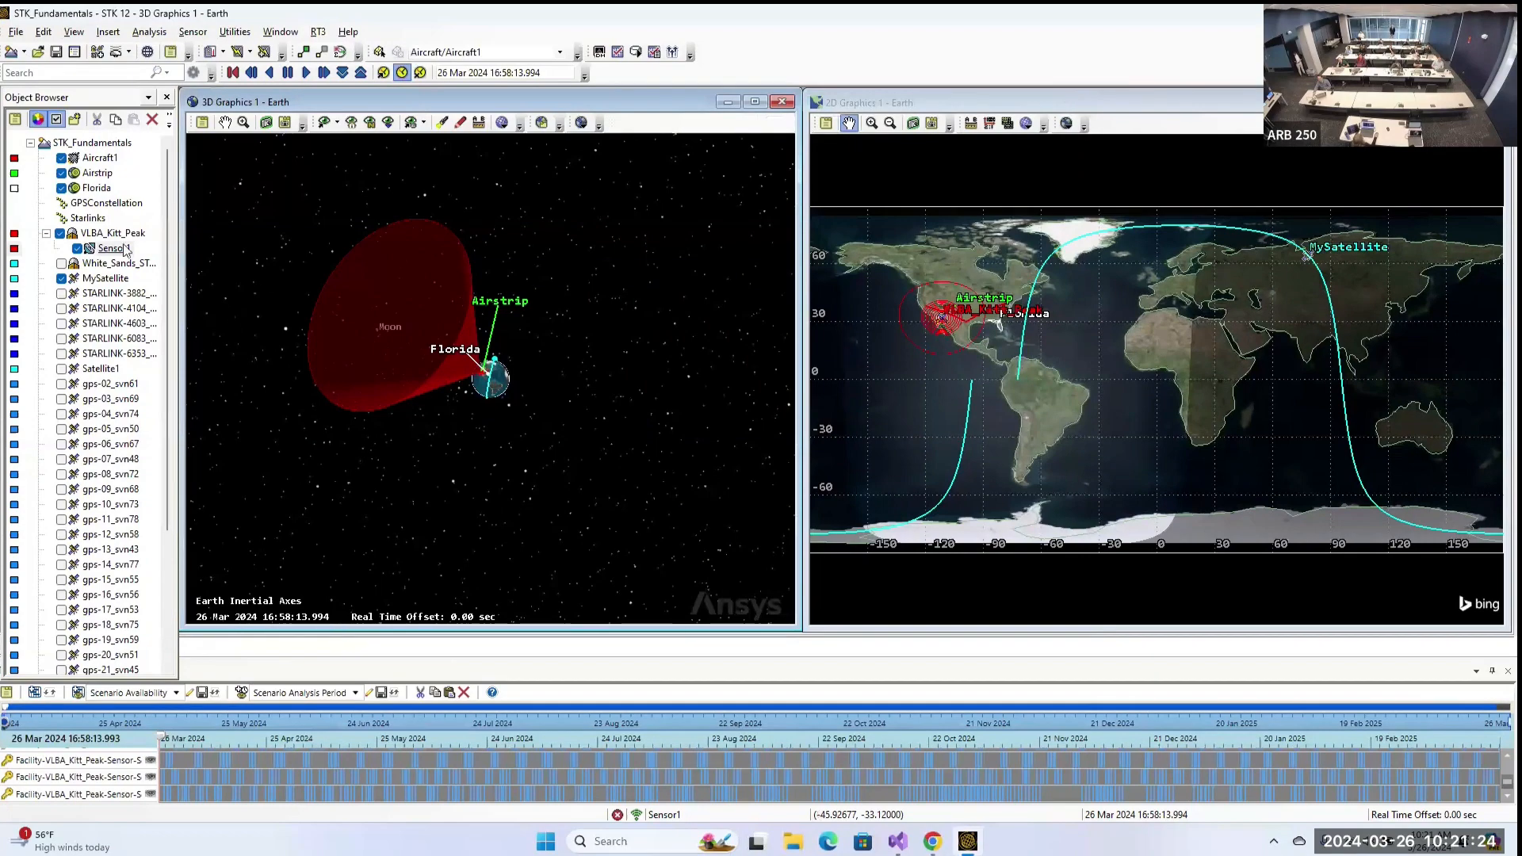
Reopen the Access tool and set Airstrip as the object to compute access for.
{"action": "left_click", "coordinate": [304, 52]}
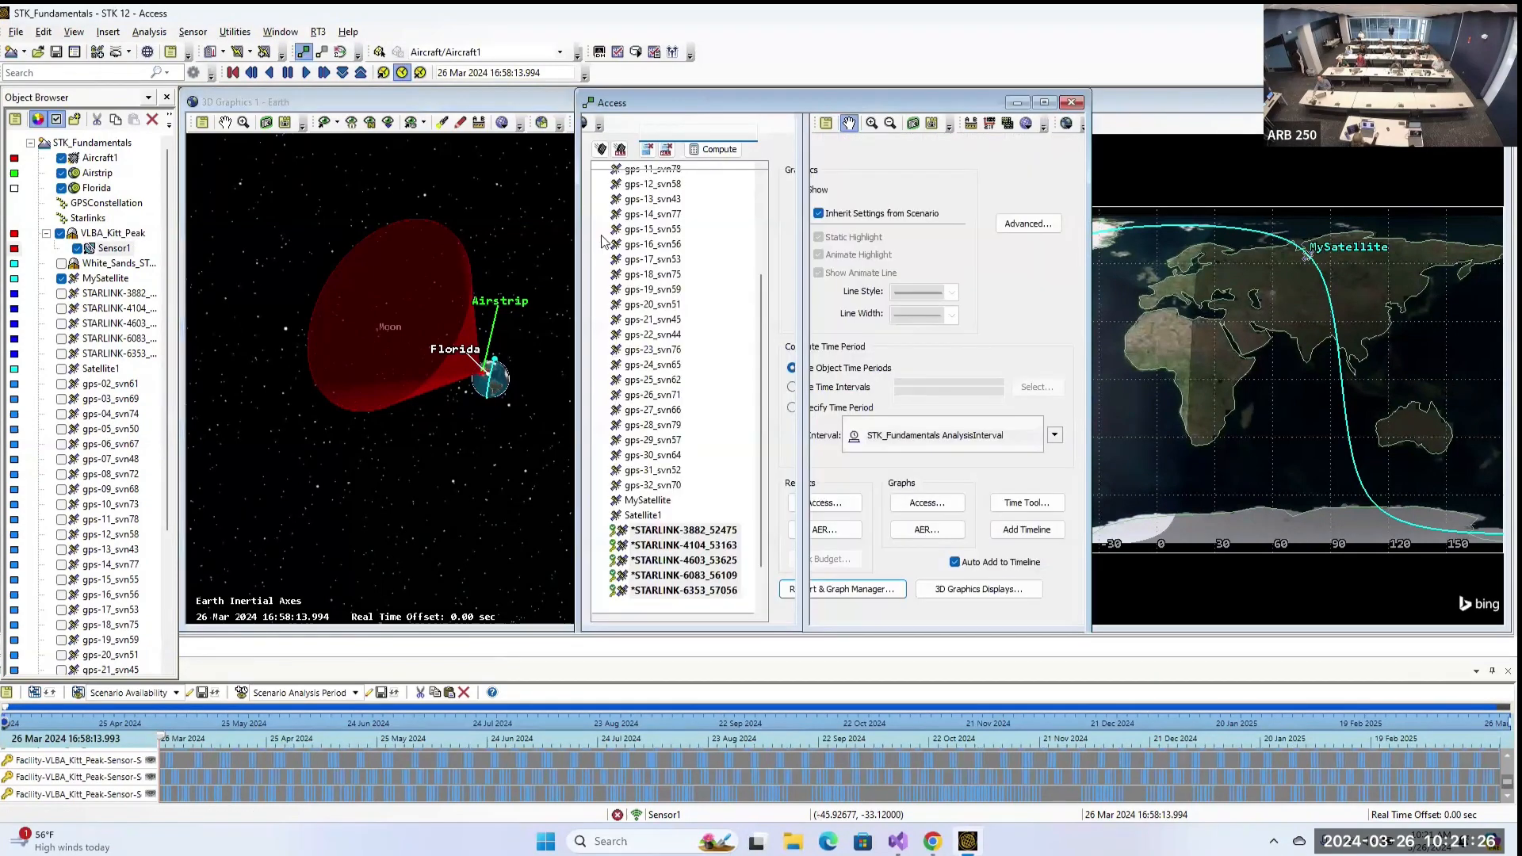
{"action": "left_click", "coordinate": [803, 133]}
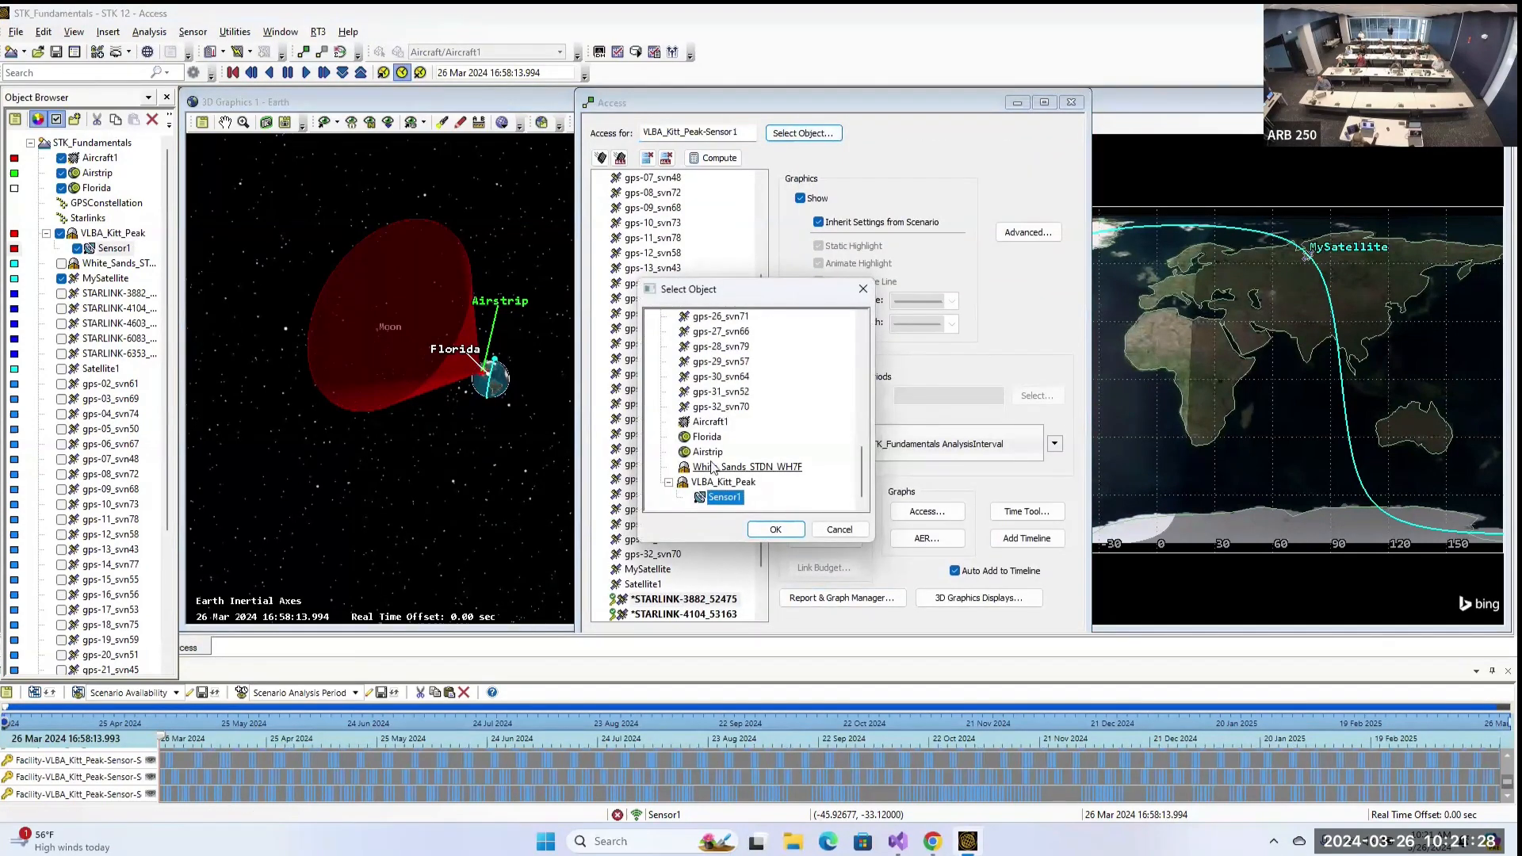
{"action": "scroll", "coordinate": [737, 448], "scroll_direction": "up", "scroll_amount": 5}
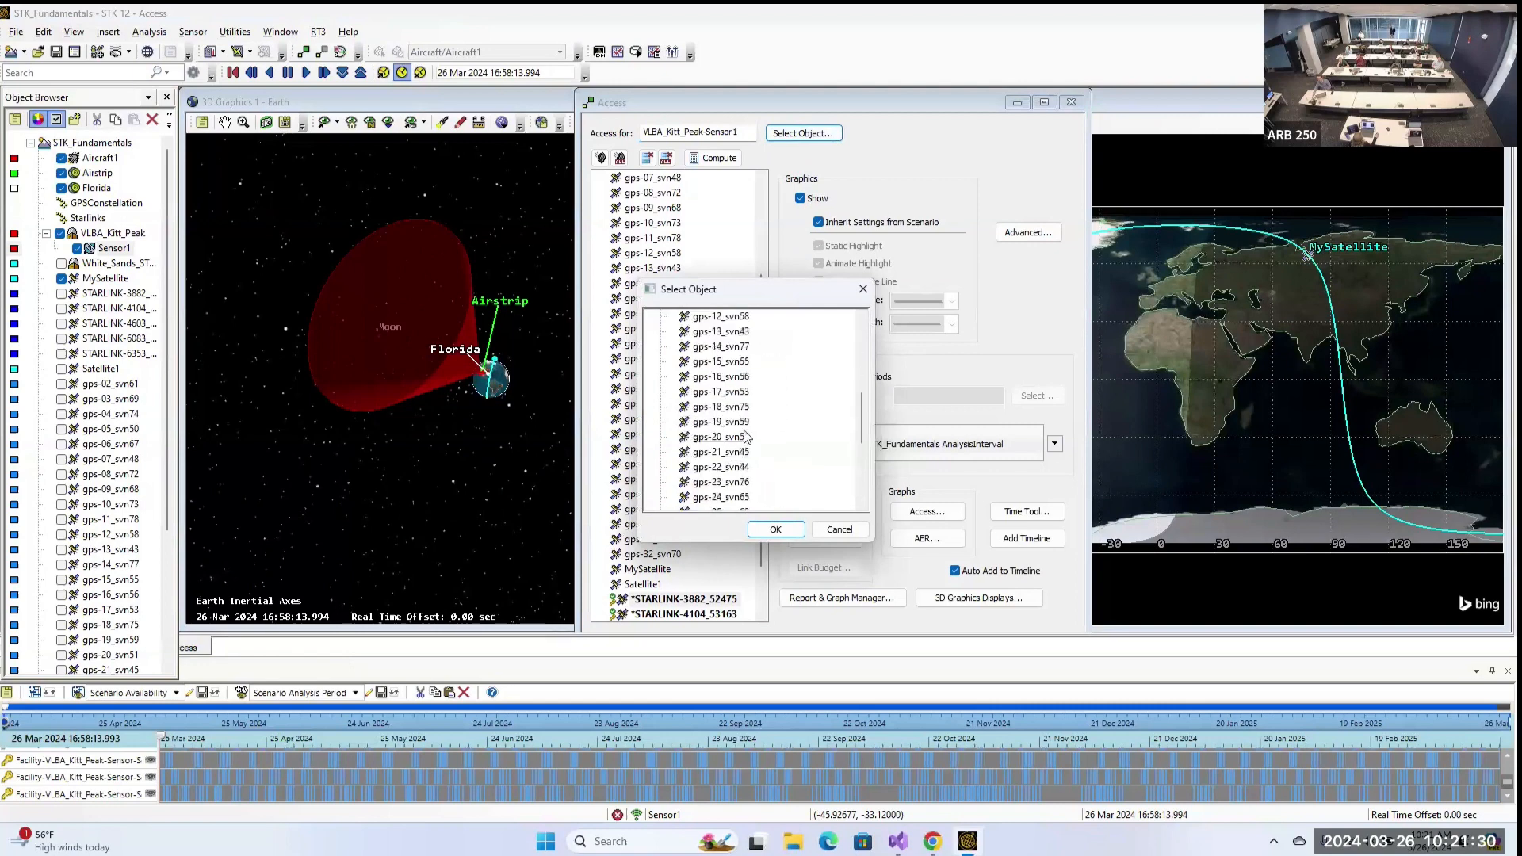
{"action": "scroll", "coordinate": [745, 436], "scroll_direction": "down", "scroll_amount": 5}
{"action": "left_click", "coordinate": [708, 451]}
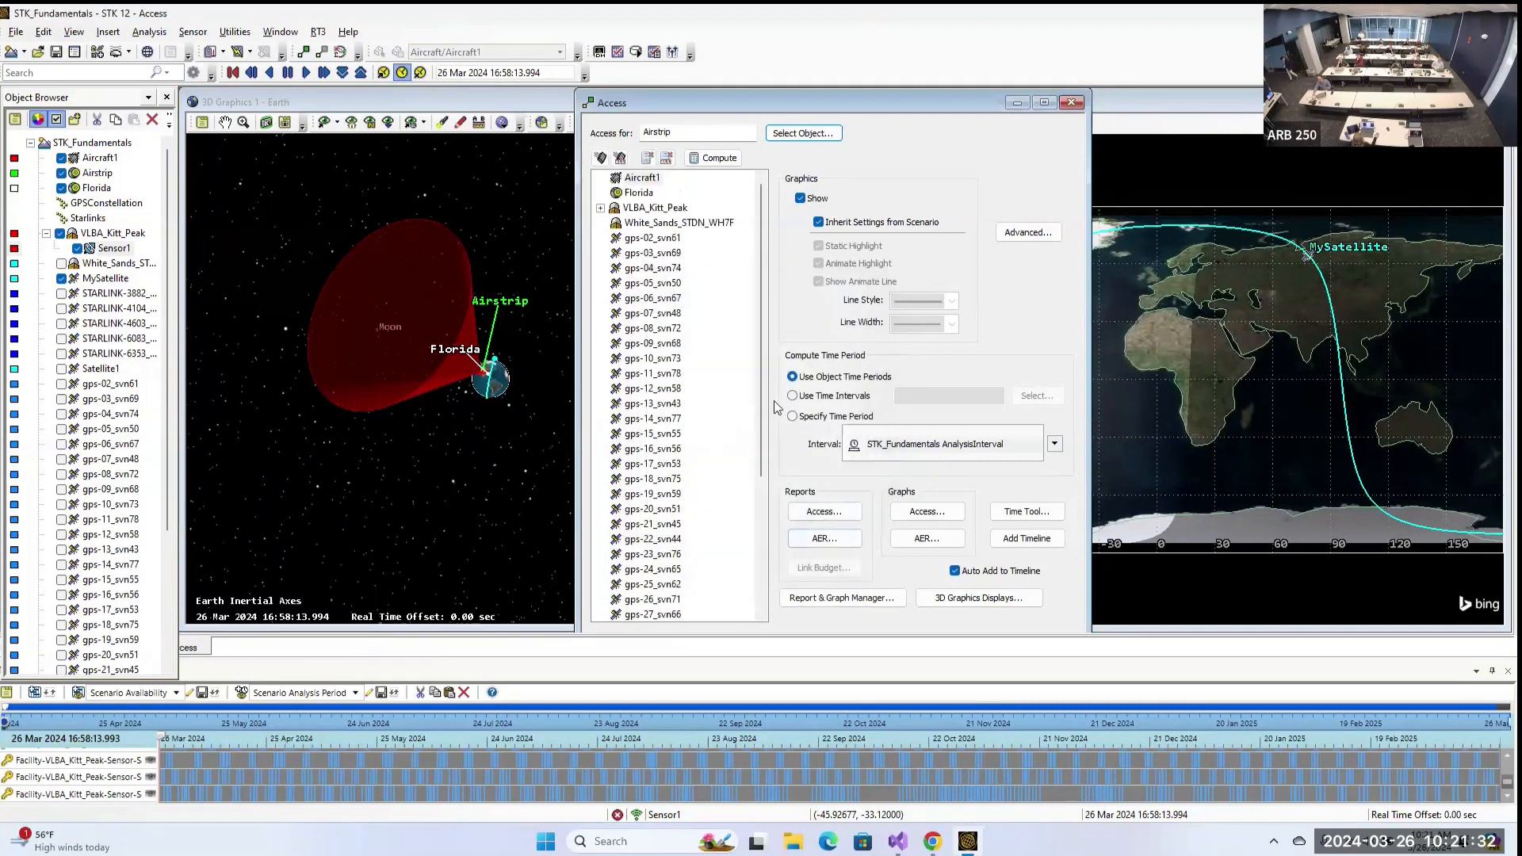
{"action": "left_click", "coordinate": [776, 529]}
Generate the Access report from Airstrip to Aircraft1, read it, and close it.
{"action": "left_click", "coordinate": [641, 179]}
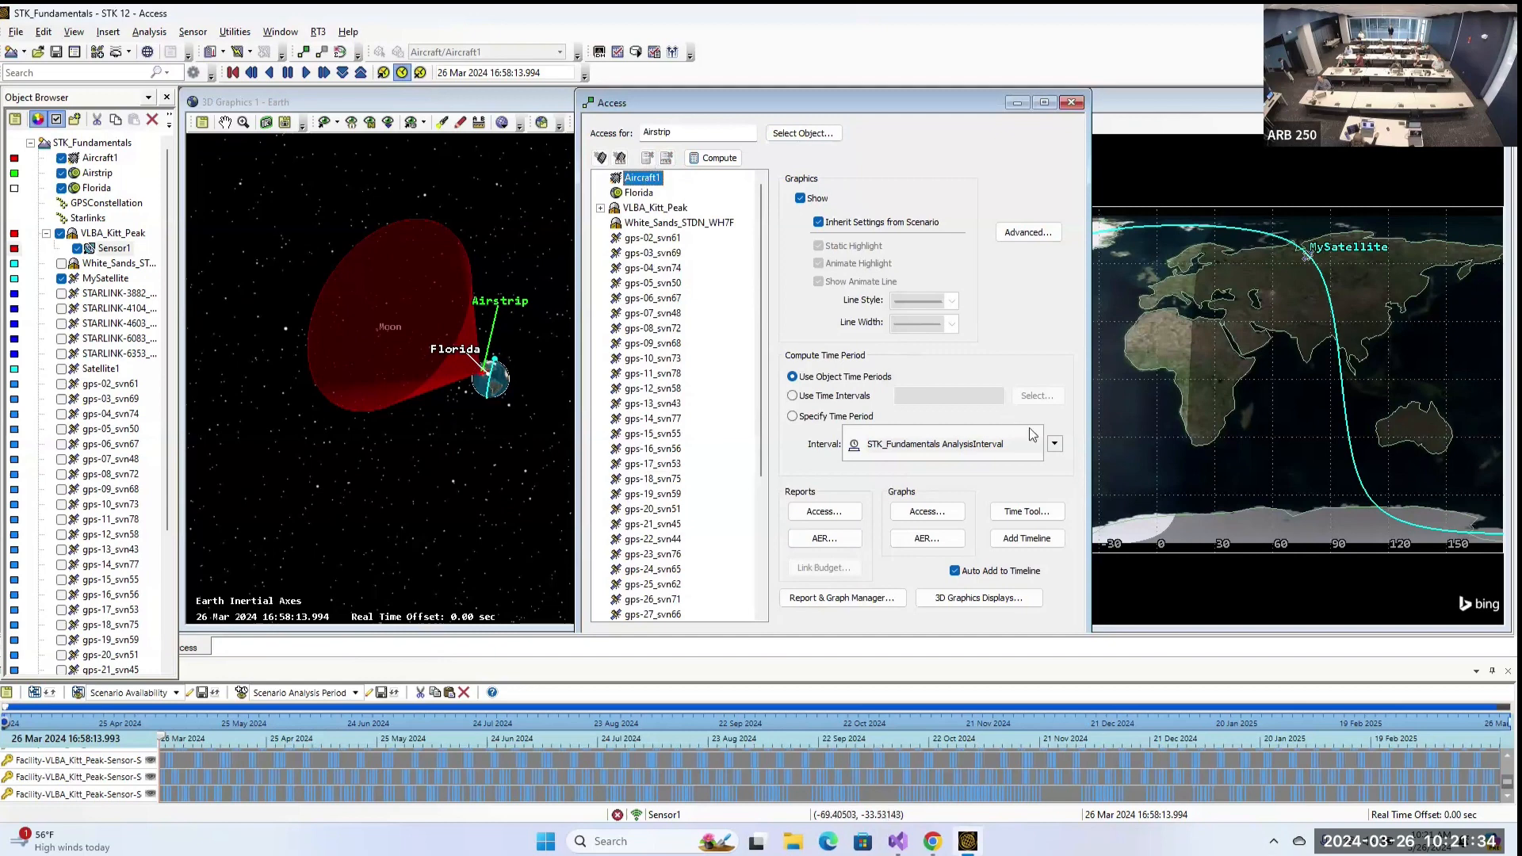
{"action": "left_click", "coordinate": [825, 511]}
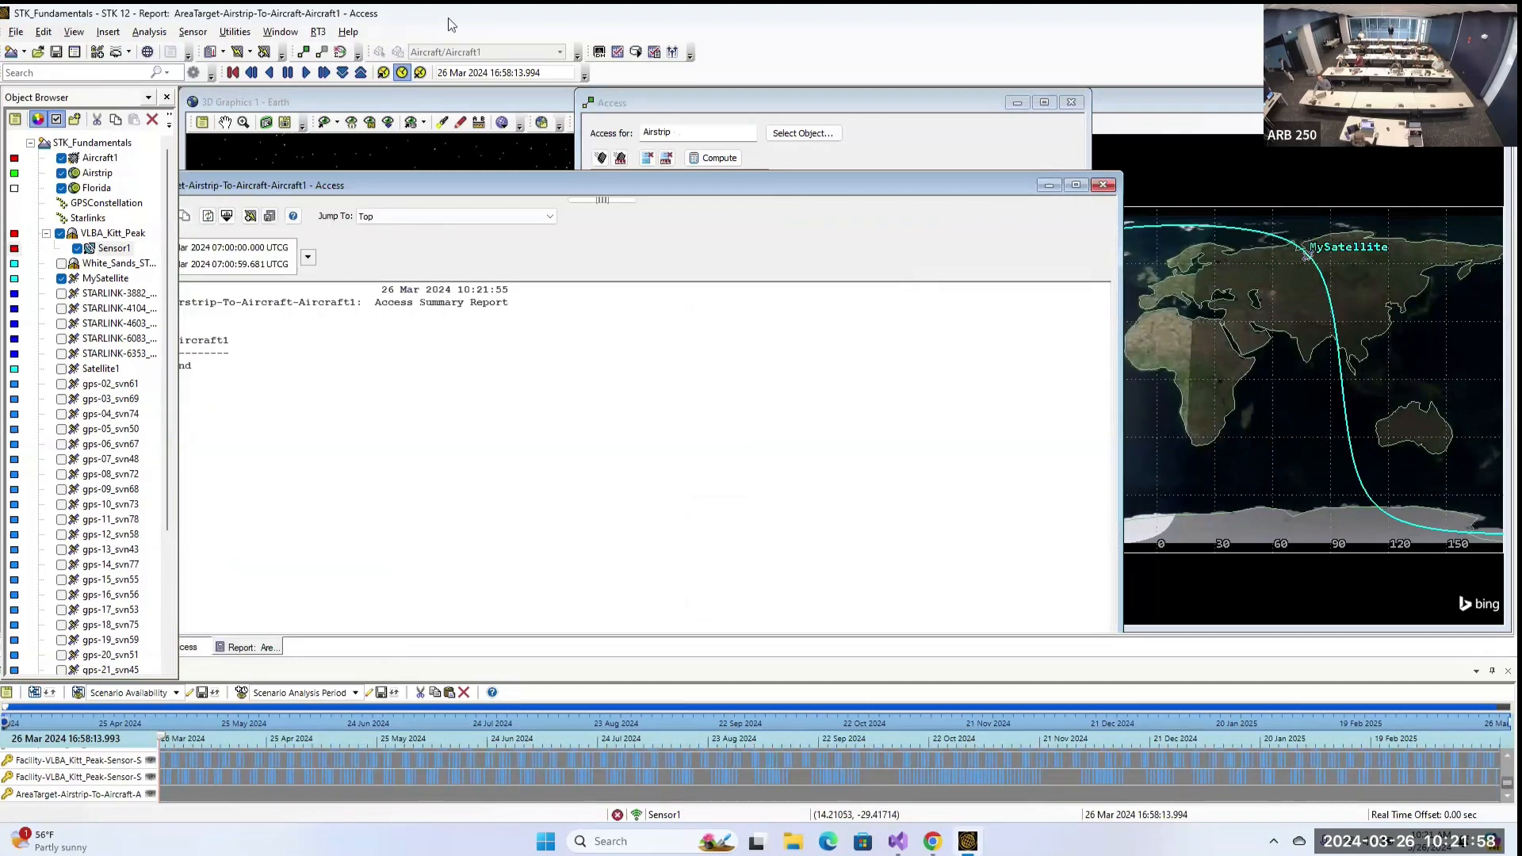
{"action": "left_click_drag", "start_coordinate": [620, 179], "coordinate": [1072, 172]}
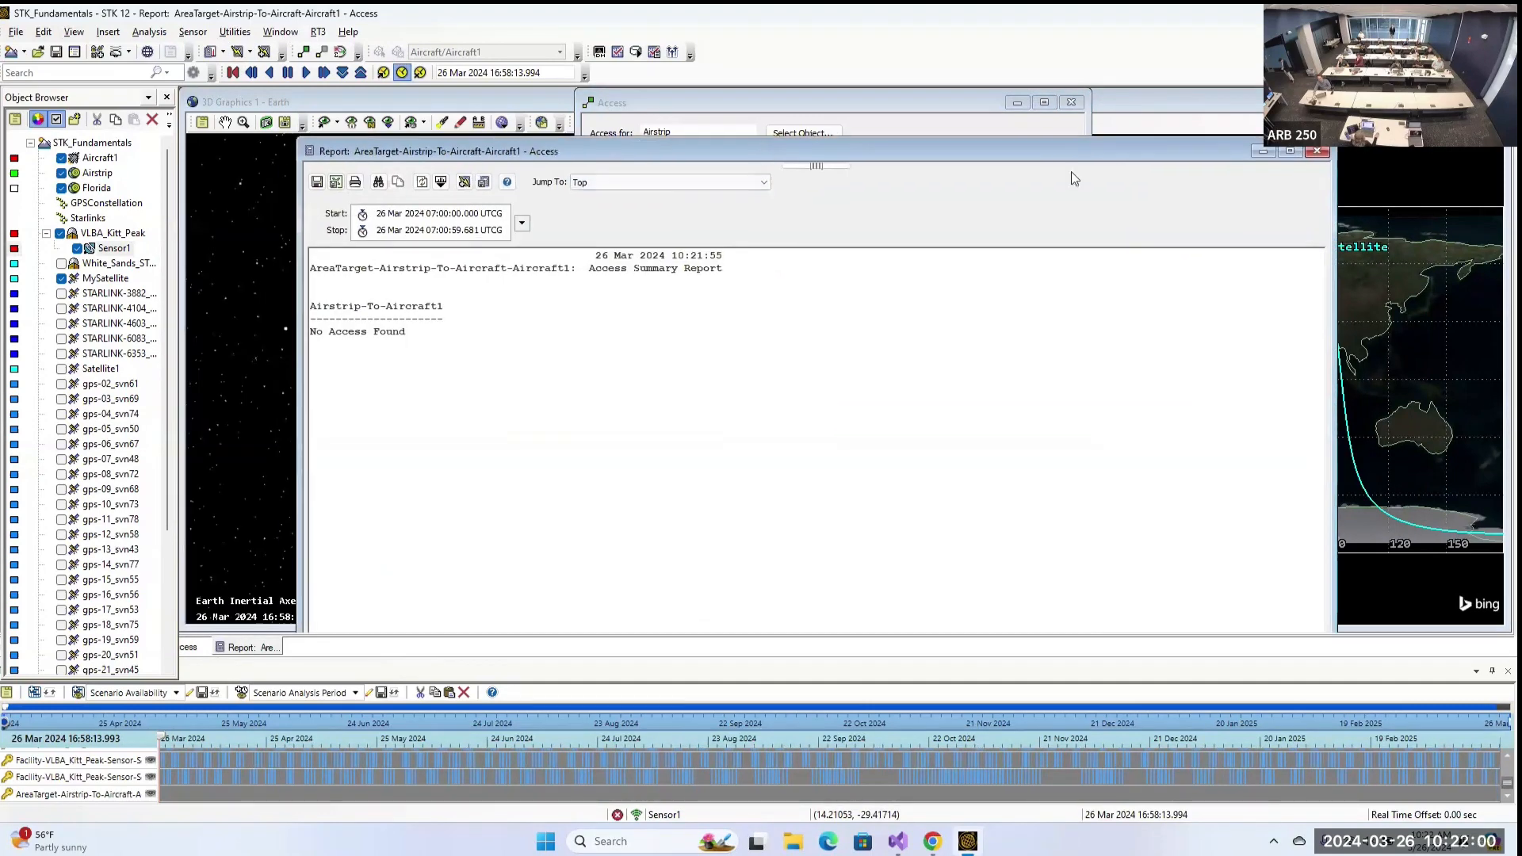
{"action": "left_click", "coordinate": [1315, 151]}
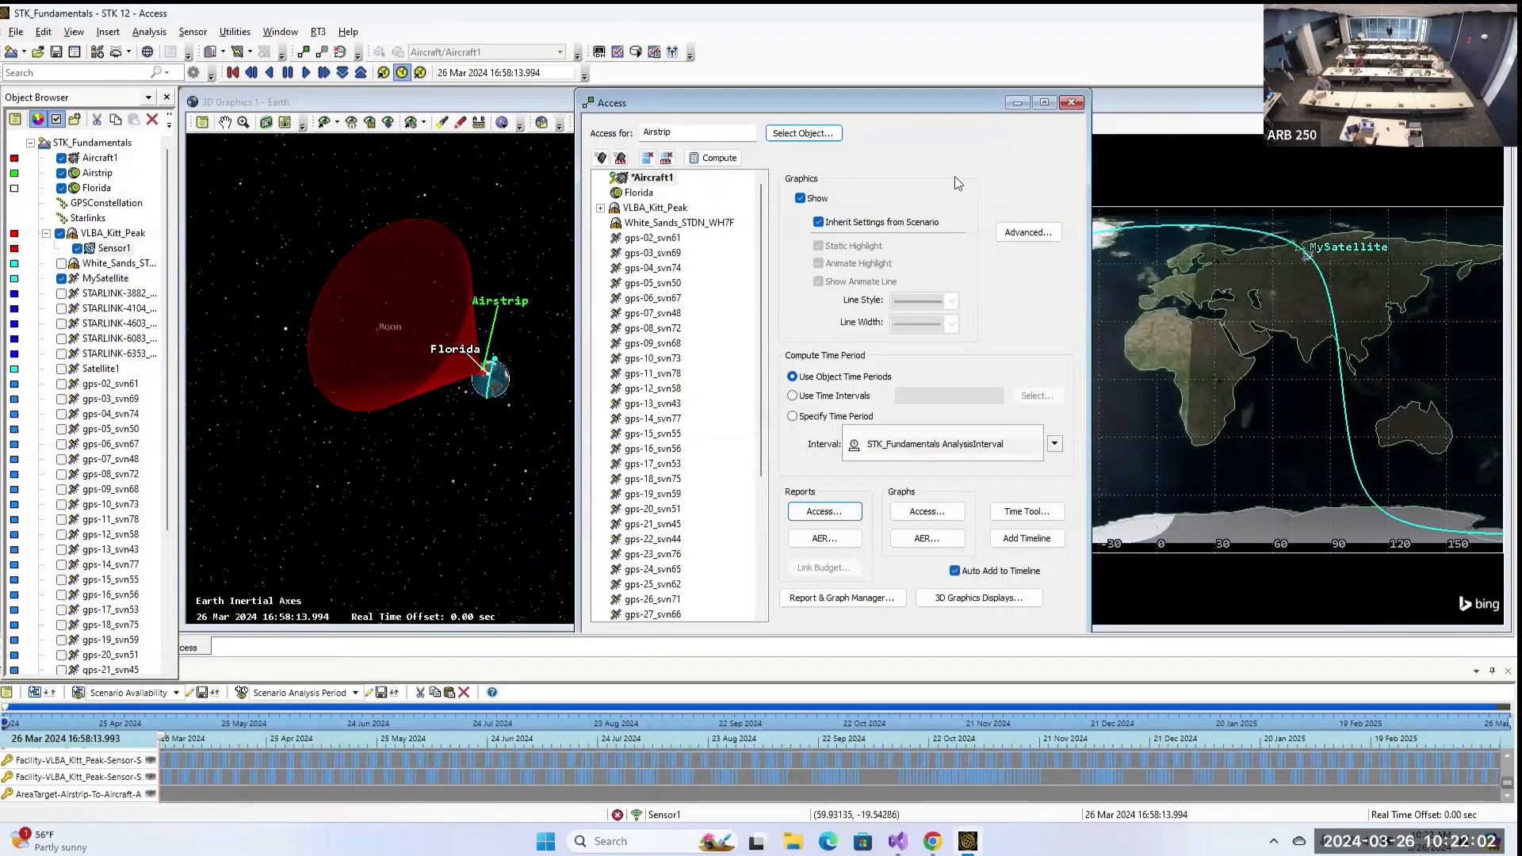
Pick gps-02_svn61 as an access target for Airstrip and close the Access window.
{"action": "left_click_drag", "start_coordinate": [837, 108], "coordinate": [574, 133]}
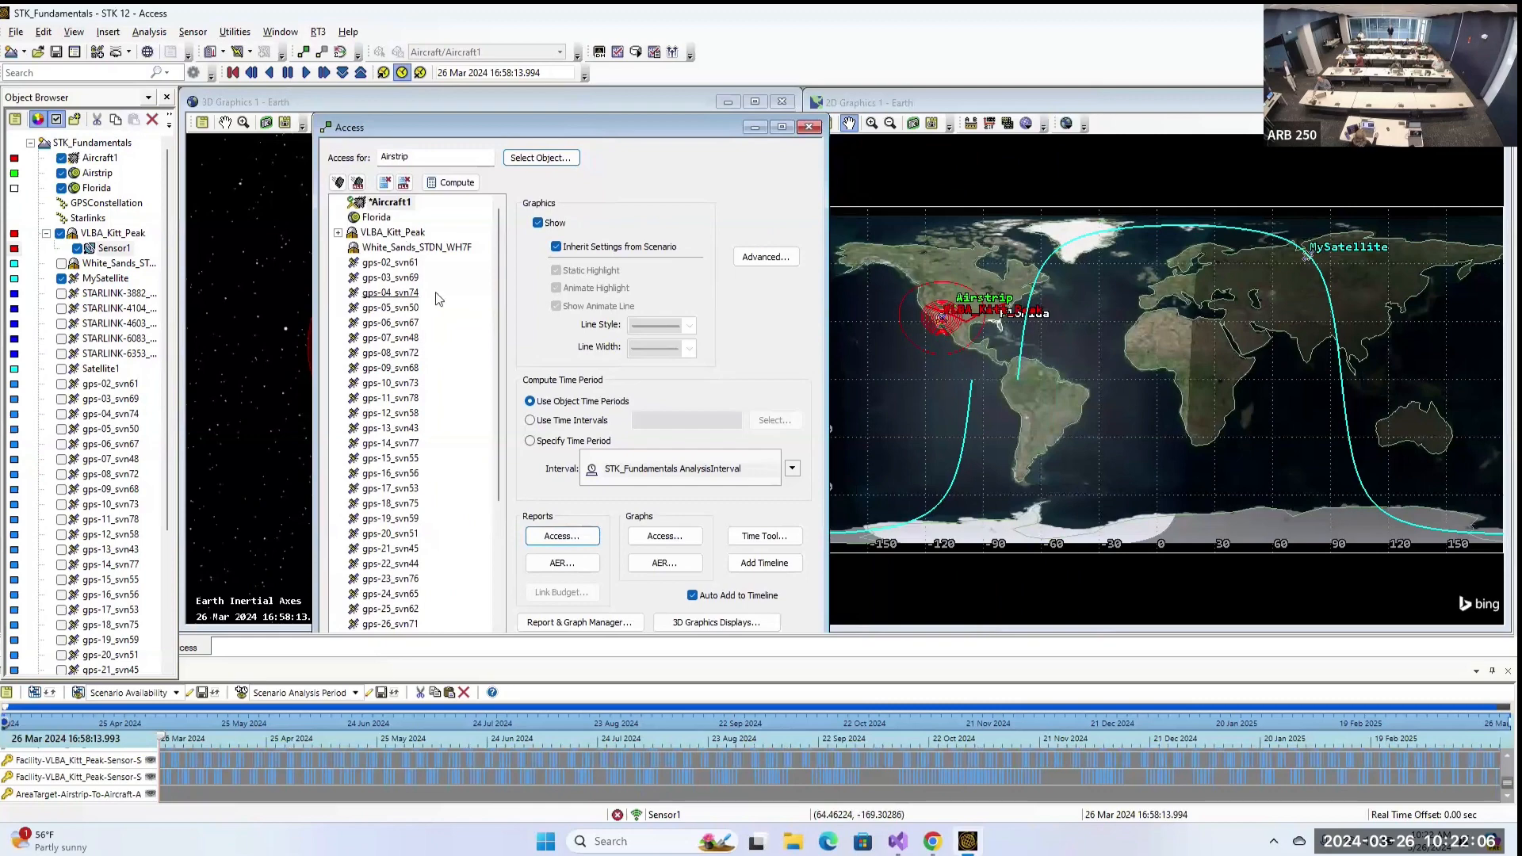
{"action": "left_click", "coordinate": [396, 262]}
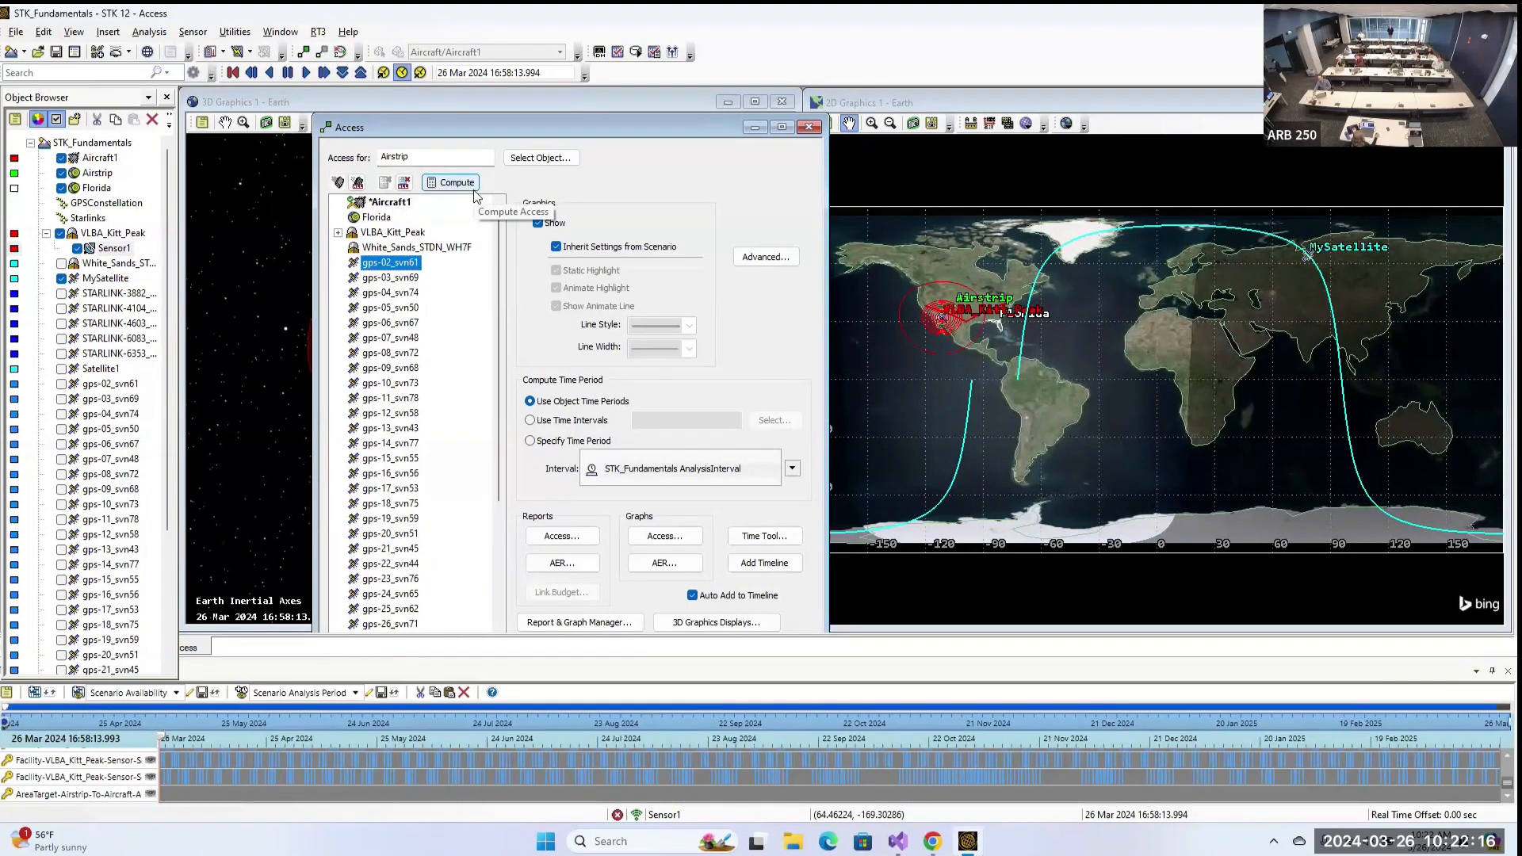
{"action": "left_click_drag", "start_coordinate": [658, 123], "coordinate": [1073, 87]}
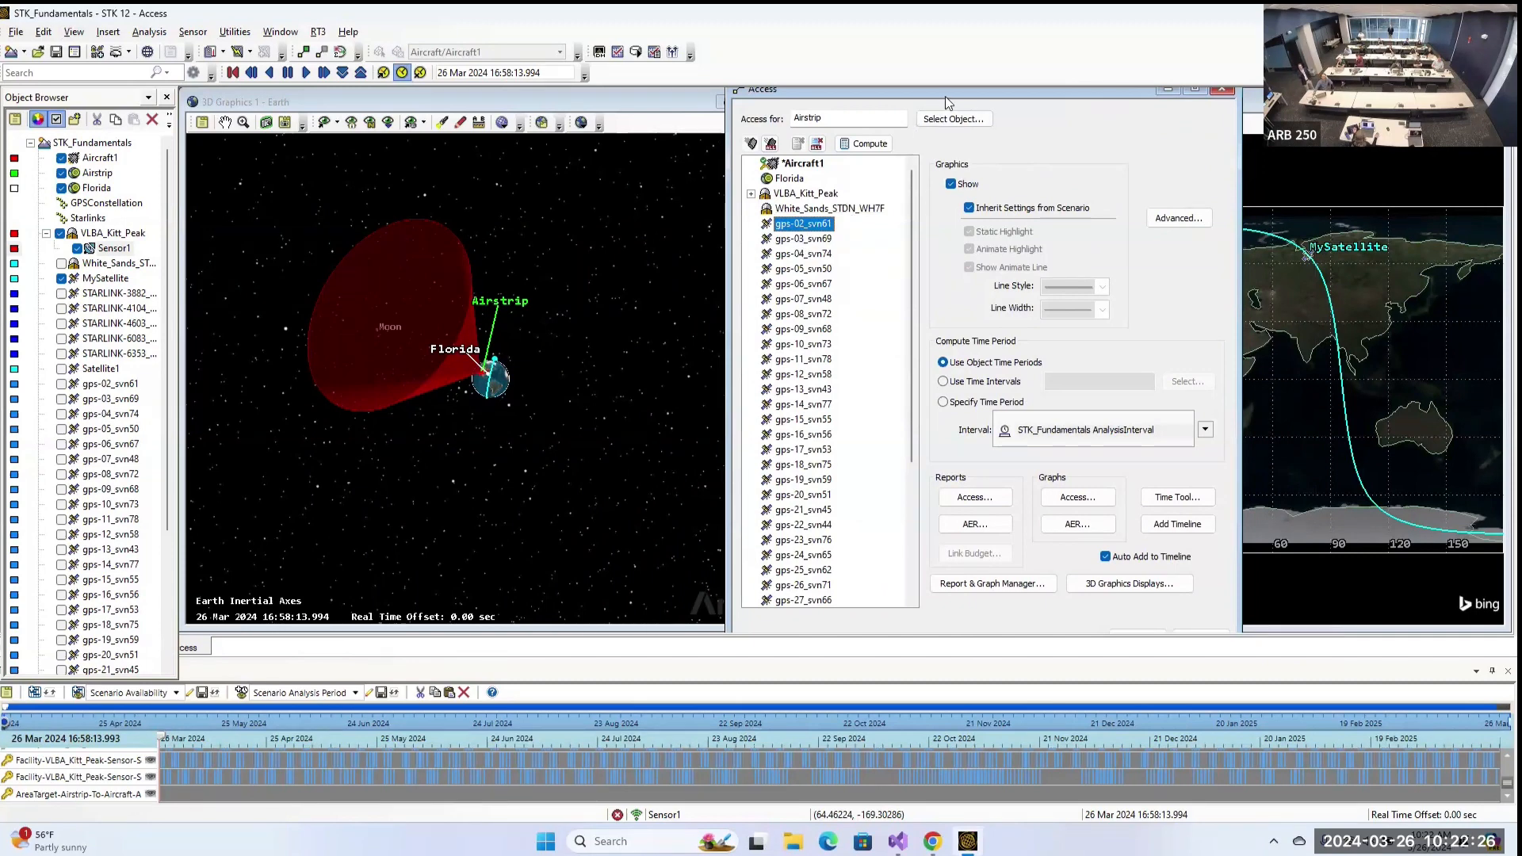
{"action": "left_click_drag", "start_coordinate": [945, 97], "coordinate": [558, 144]}
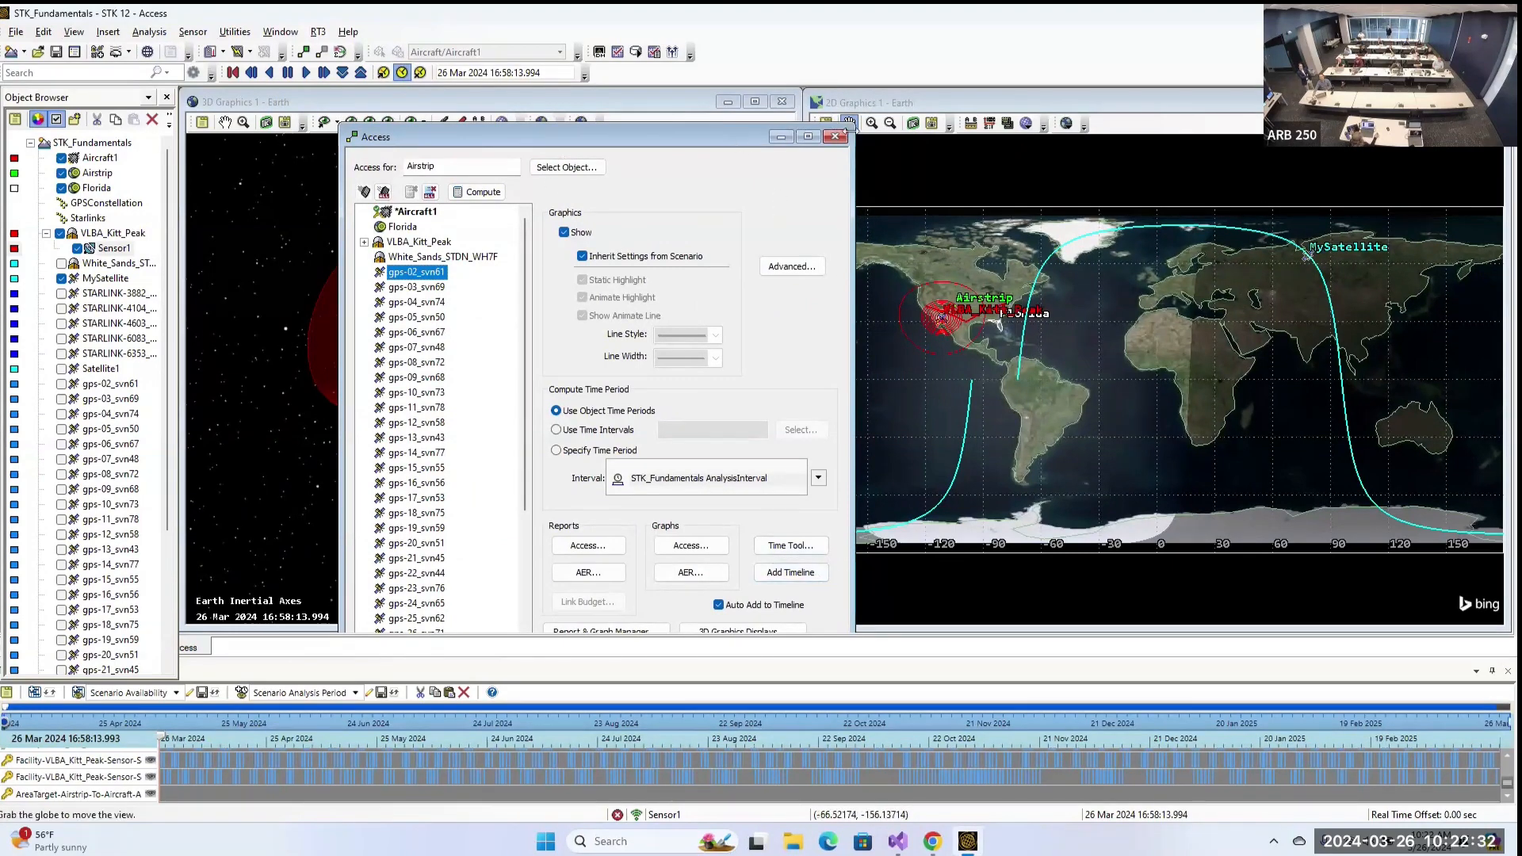
{"action": "left_click_drag", "start_coordinate": [591, 135], "coordinate": [840, 137]}
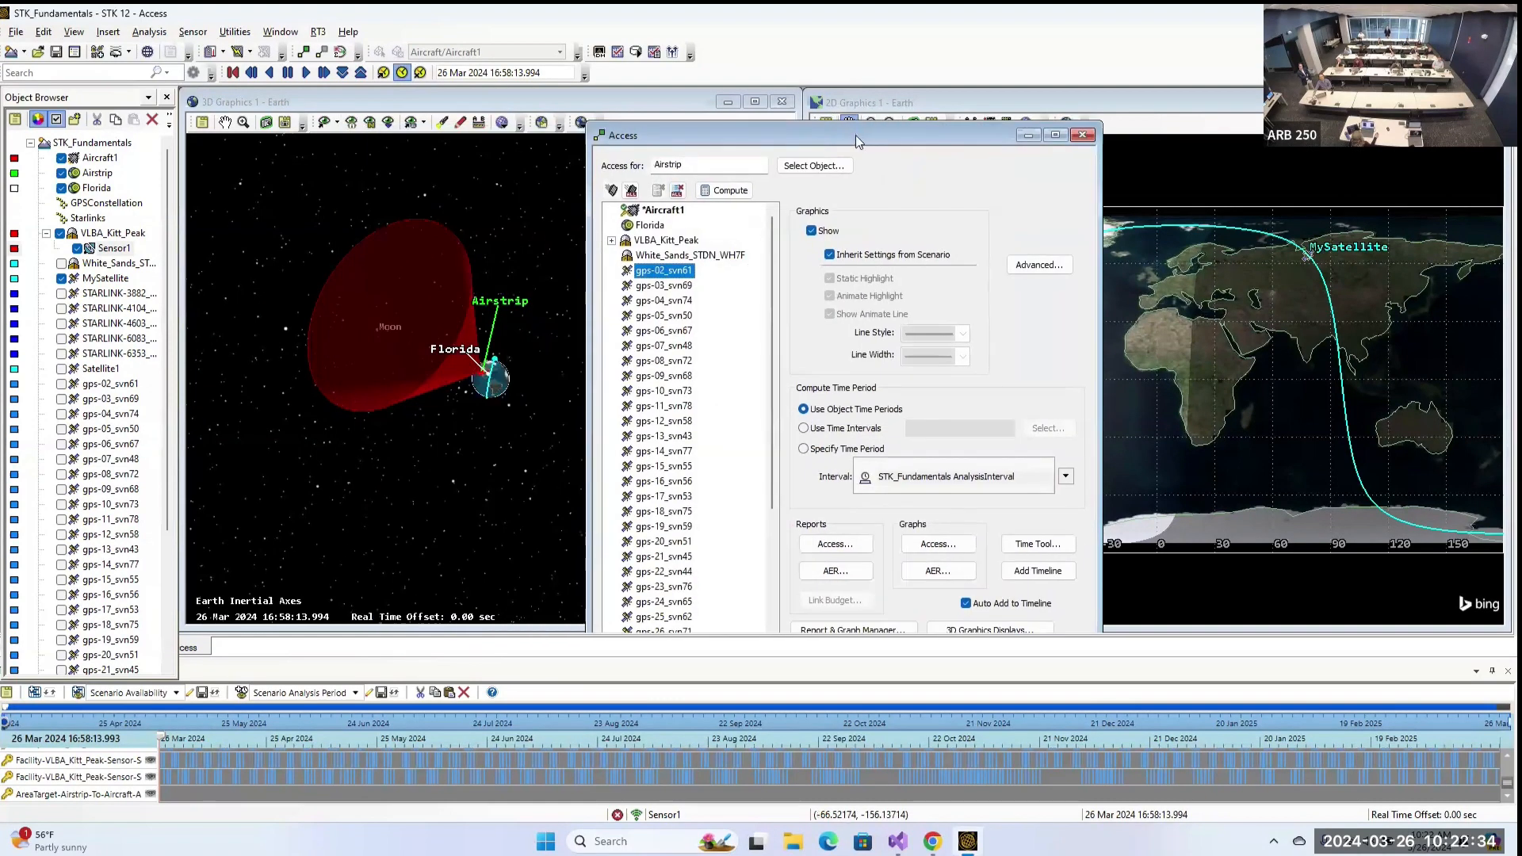
{"action": "left_click", "coordinate": [1082, 135]}
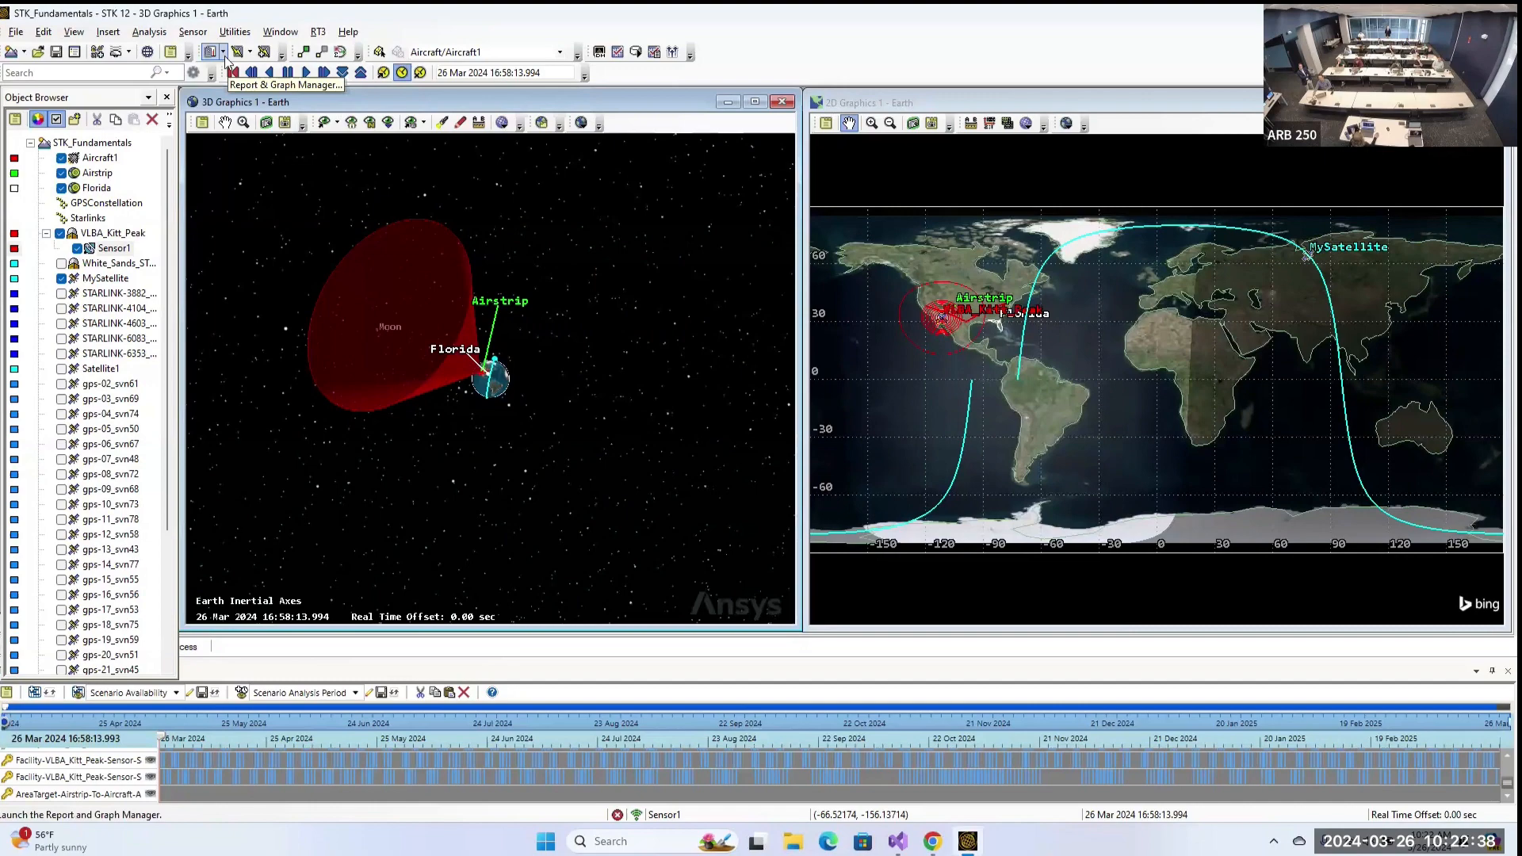
Zoom the 2D map in on North America and open Aircraft1's route properties to examine its waypoints.
{"action": "left_click", "coordinate": [95, 158]}
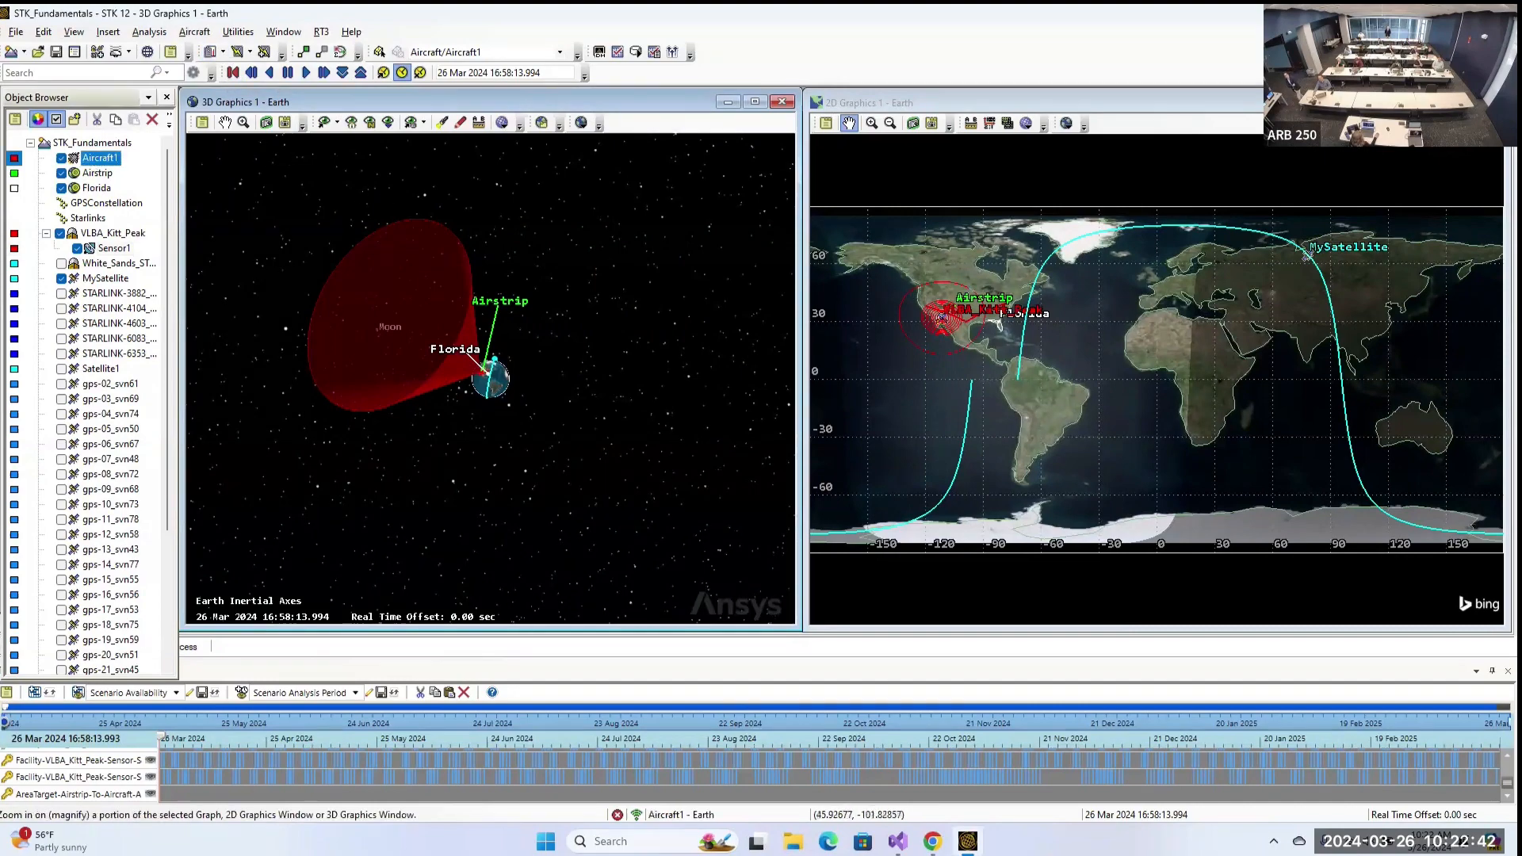
{"action": "scroll", "coordinate": [944, 275], "scroll_direction": "up", "scroll_amount": 2}
{"action": "left_click_drag", "start_coordinate": [842, 225], "coordinate": [1170, 317]}
{"action": "double_click", "coordinate": [103, 160]}
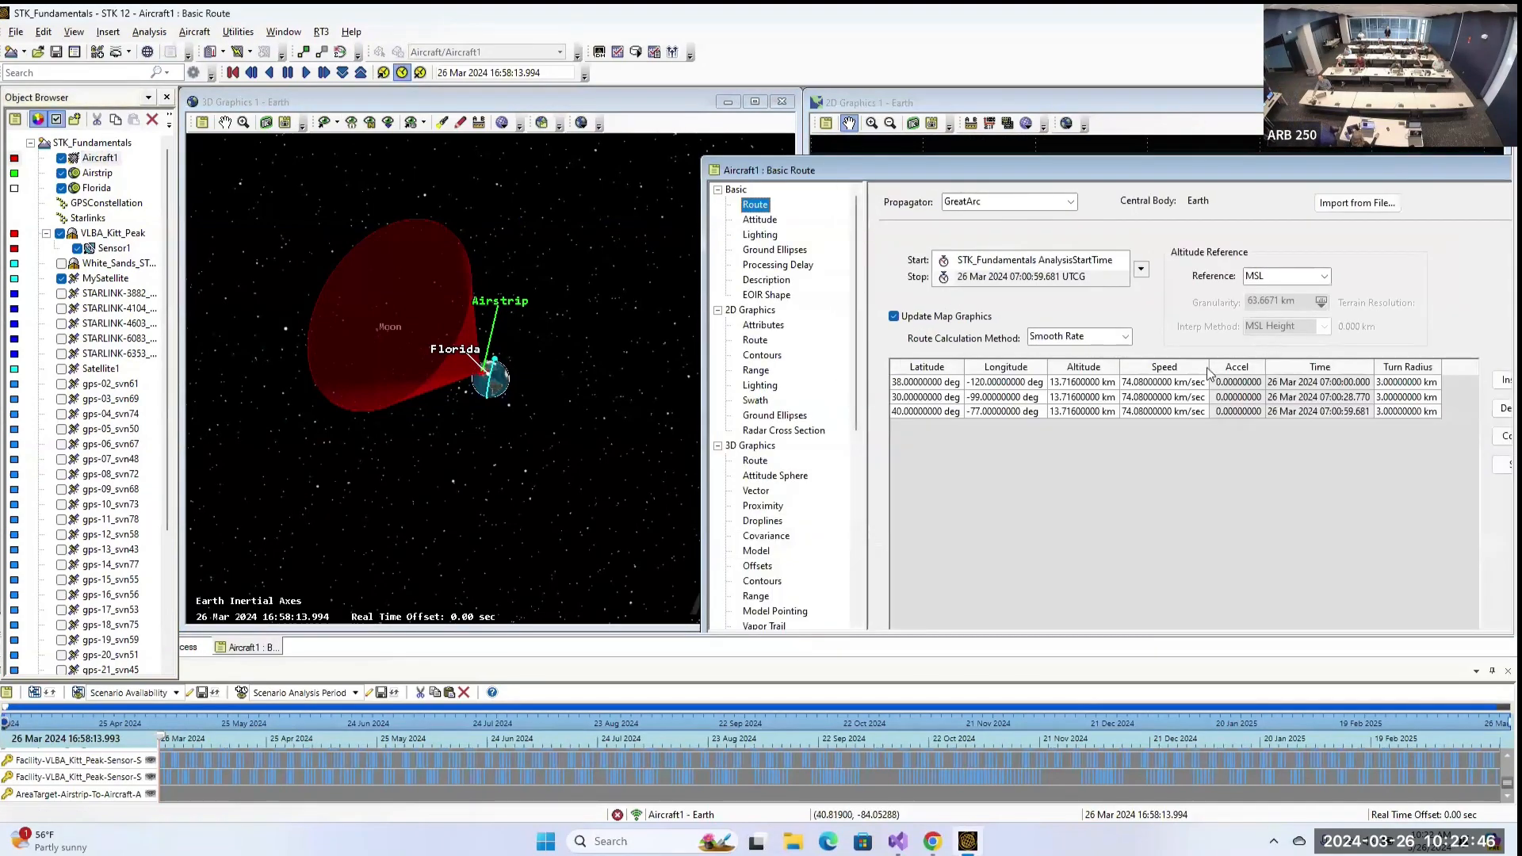
{"action": "left_click_drag", "start_coordinate": [1288, 170], "coordinate": [828, 143]}
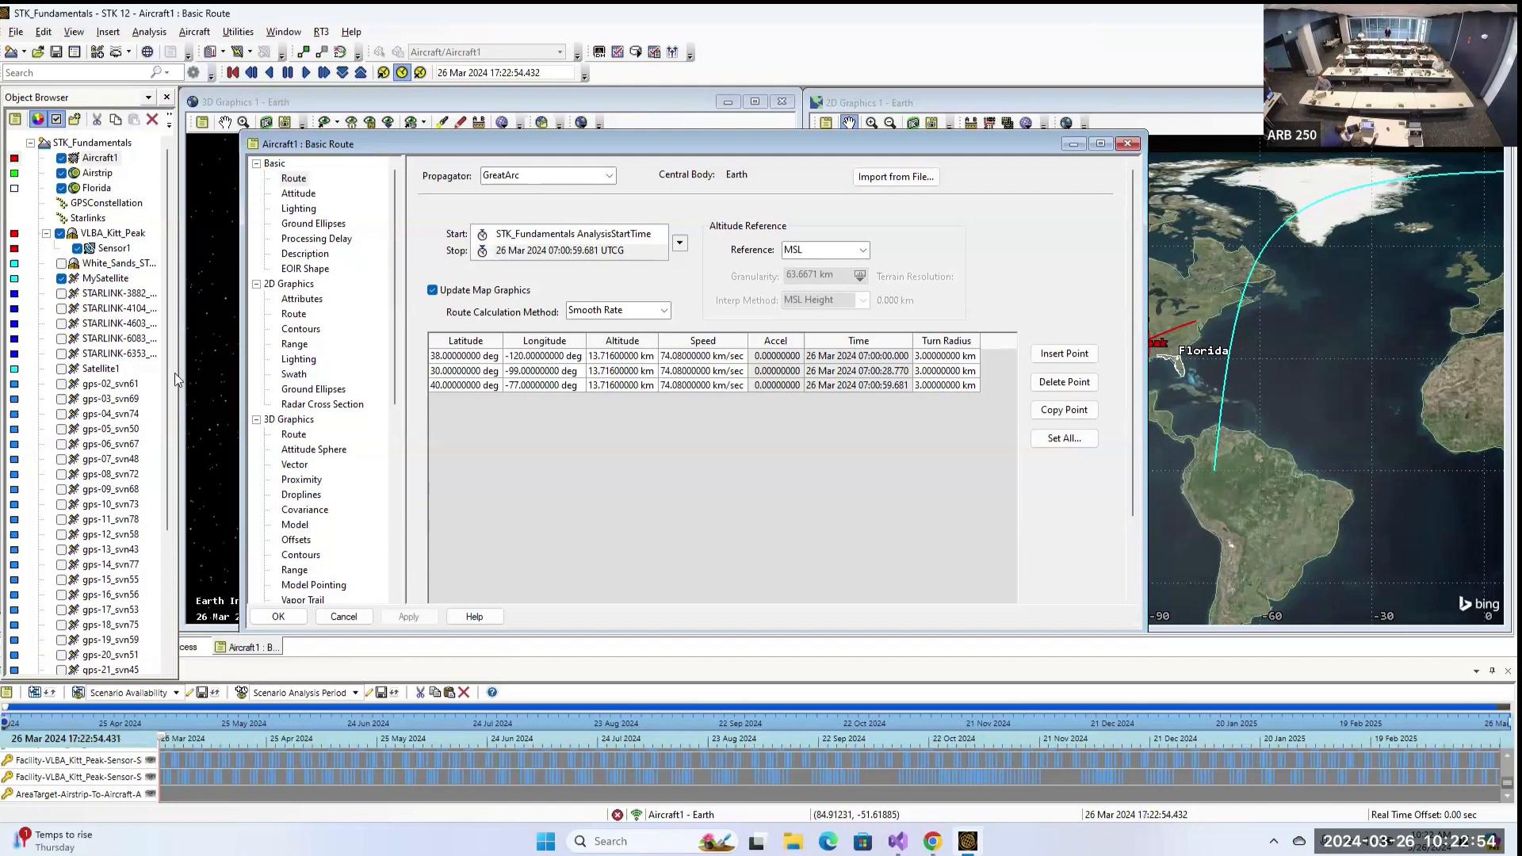
Open the STK_Fundamentals scenario's time properties, check the analysis period's start time, and close the properties.
{"action": "double_click", "coordinate": [84, 145]}
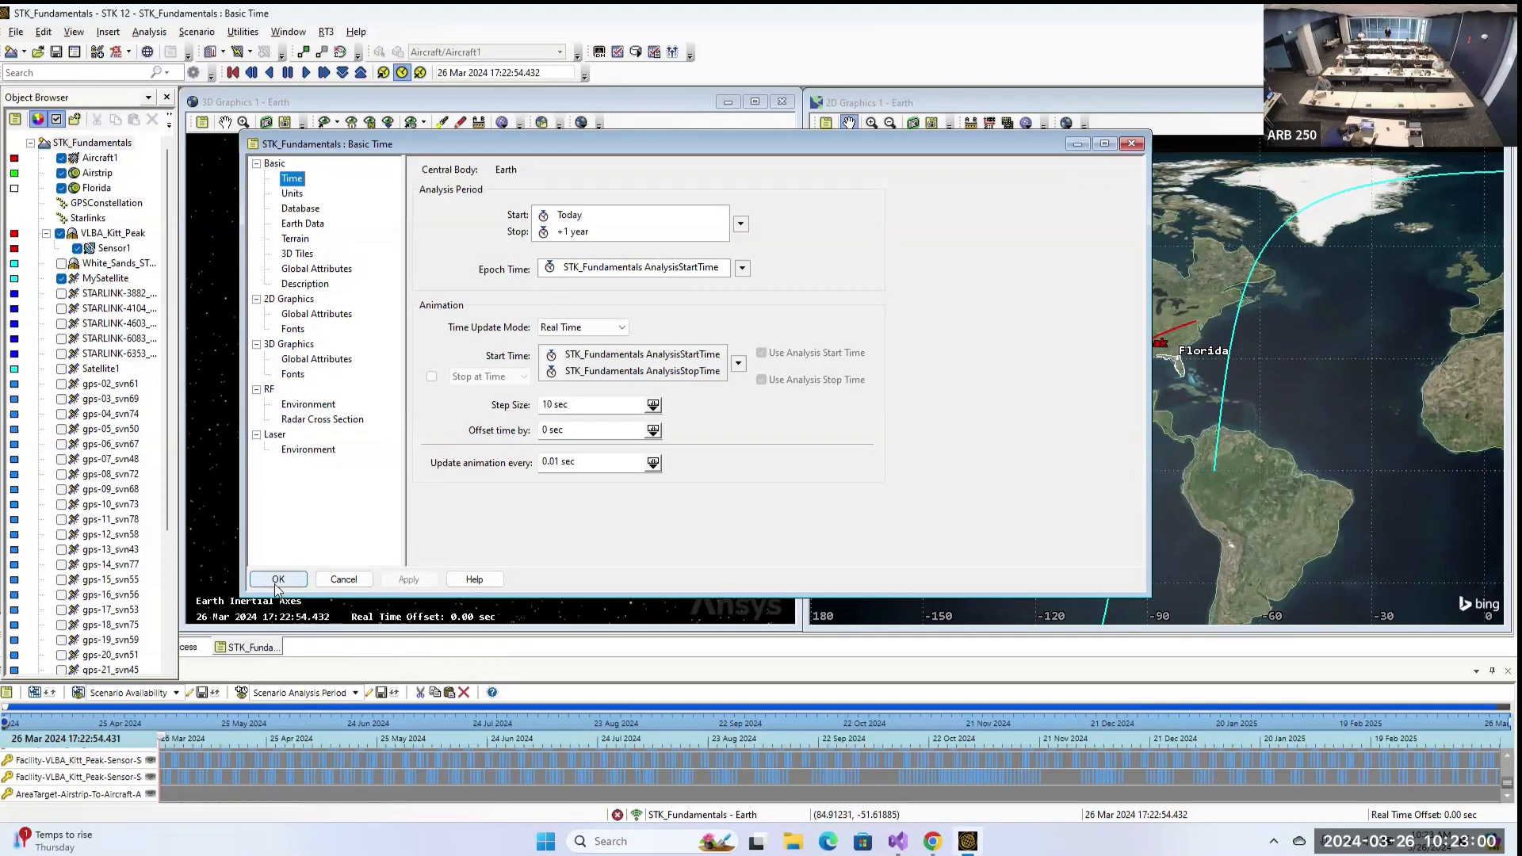
{"action": "left_click", "coordinate": [578, 215]}
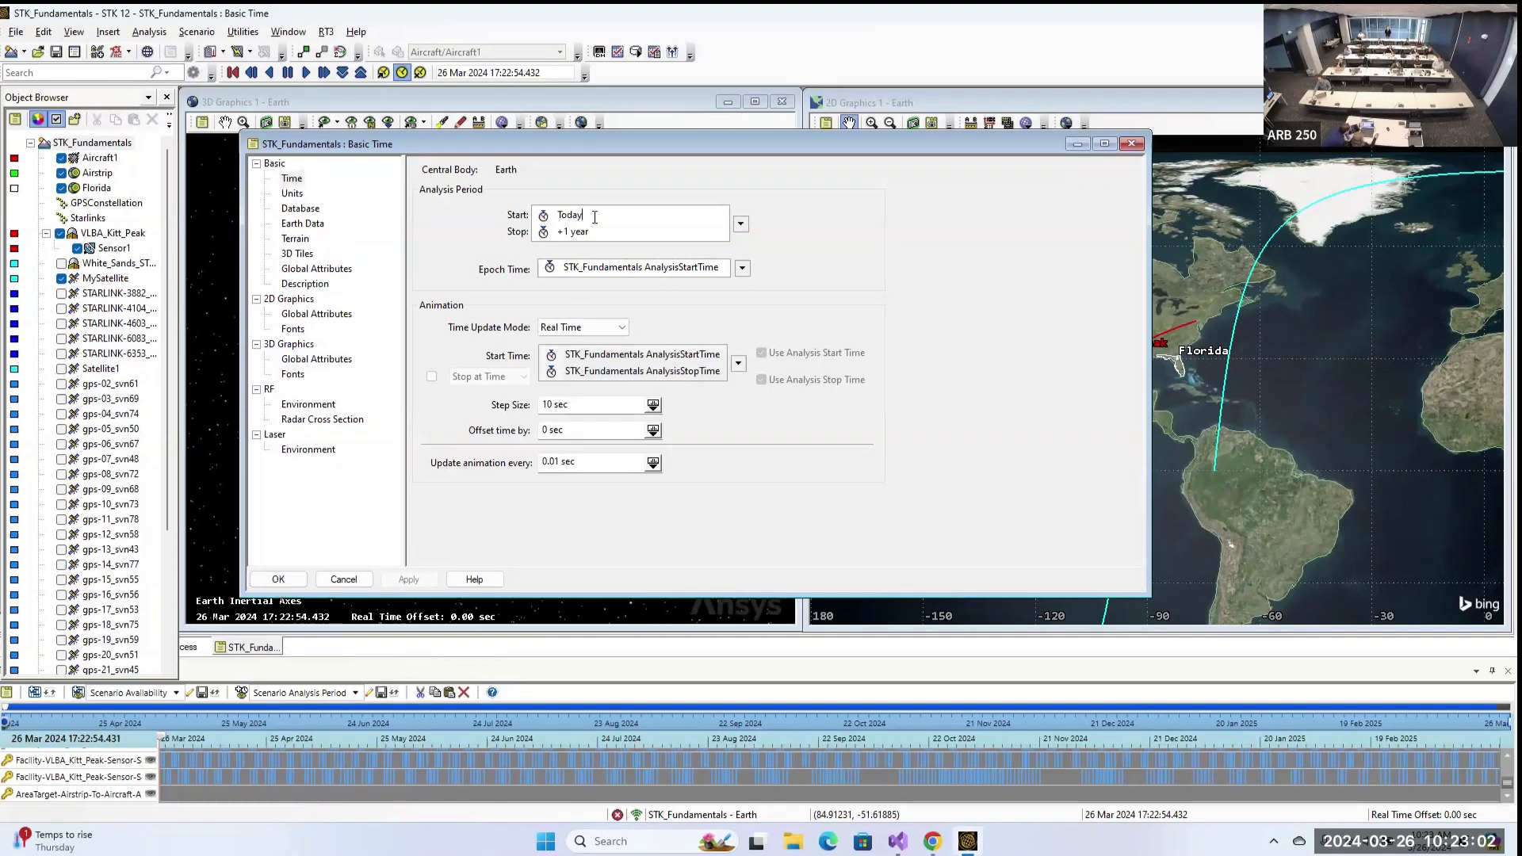
{"action": "left_click_drag", "start_coordinate": [594, 217], "coordinate": [548, 218]}
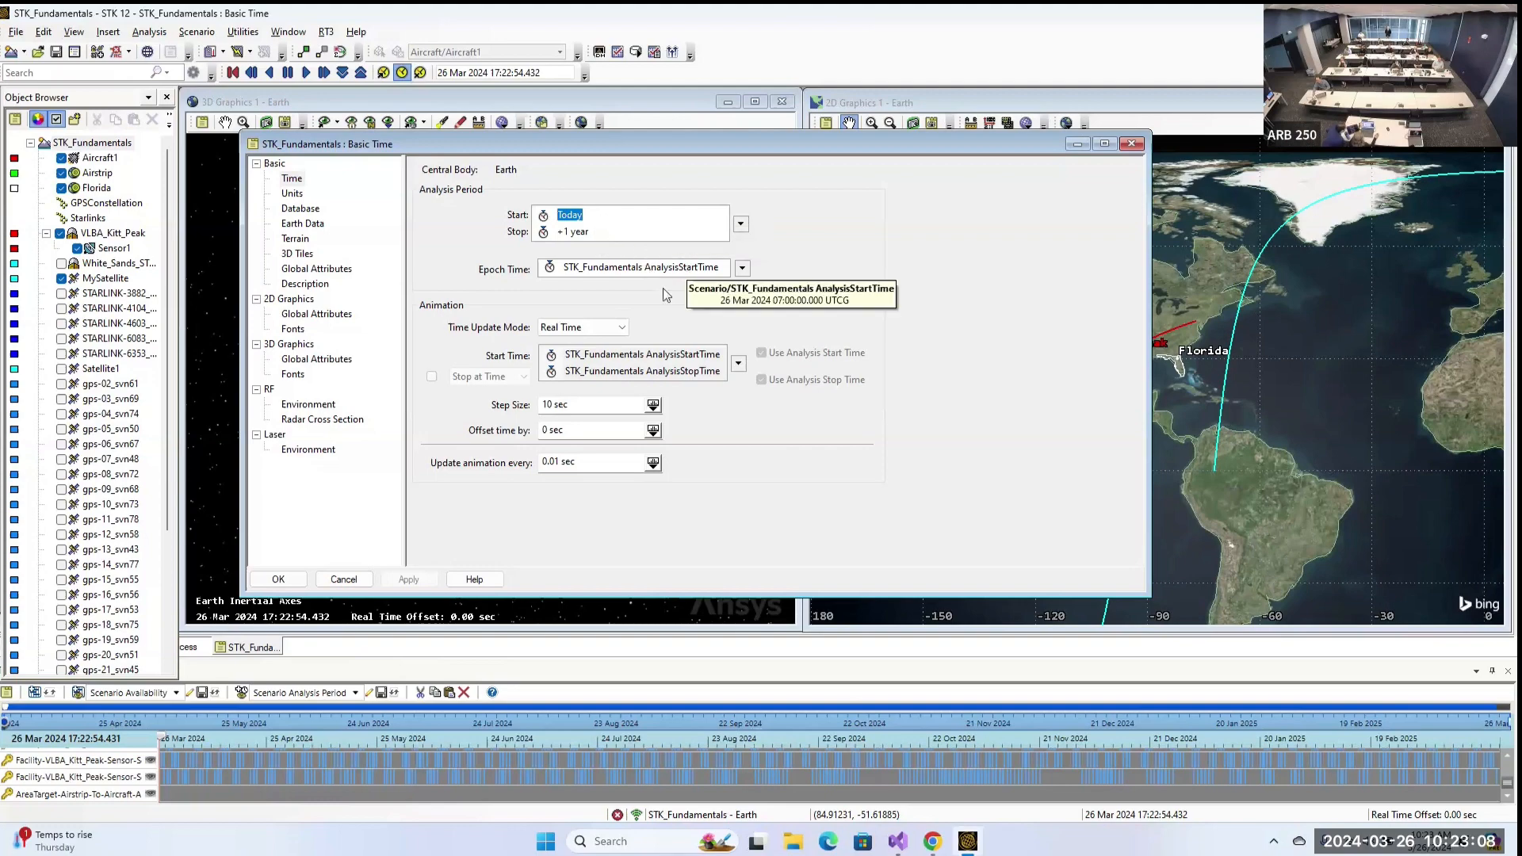
{"action": "left_click", "coordinate": [291, 579]}
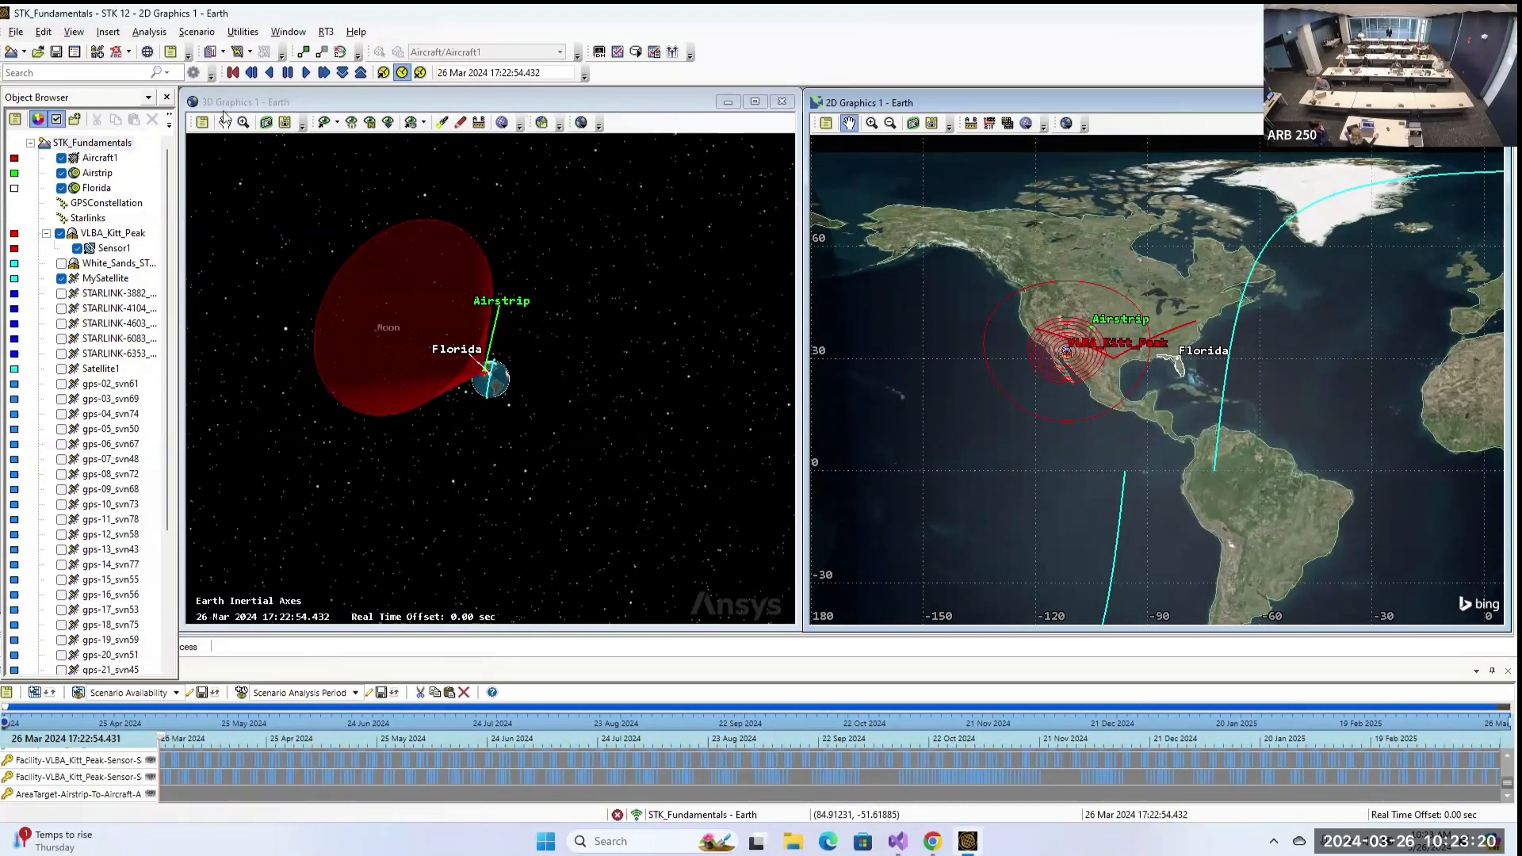
Open Aircraft1's route properties, check the speed option for setting all grid values, and dismiss that dialog.
{"action": "double_click", "coordinate": [99, 158]}
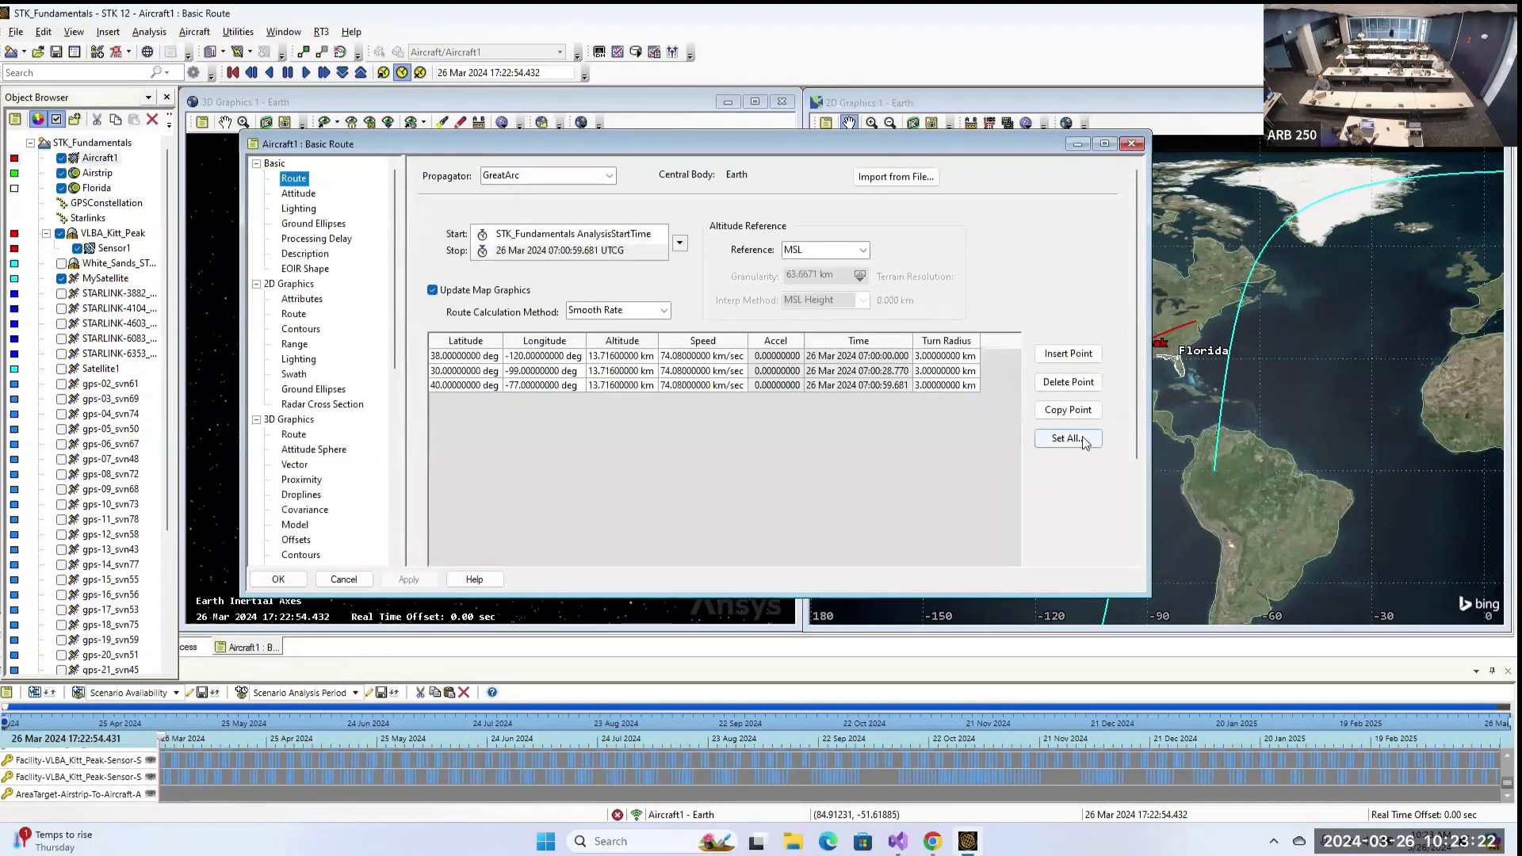
{"action": "left_click", "coordinate": [1069, 438]}
{"action": "left_click", "coordinate": [677, 393]}
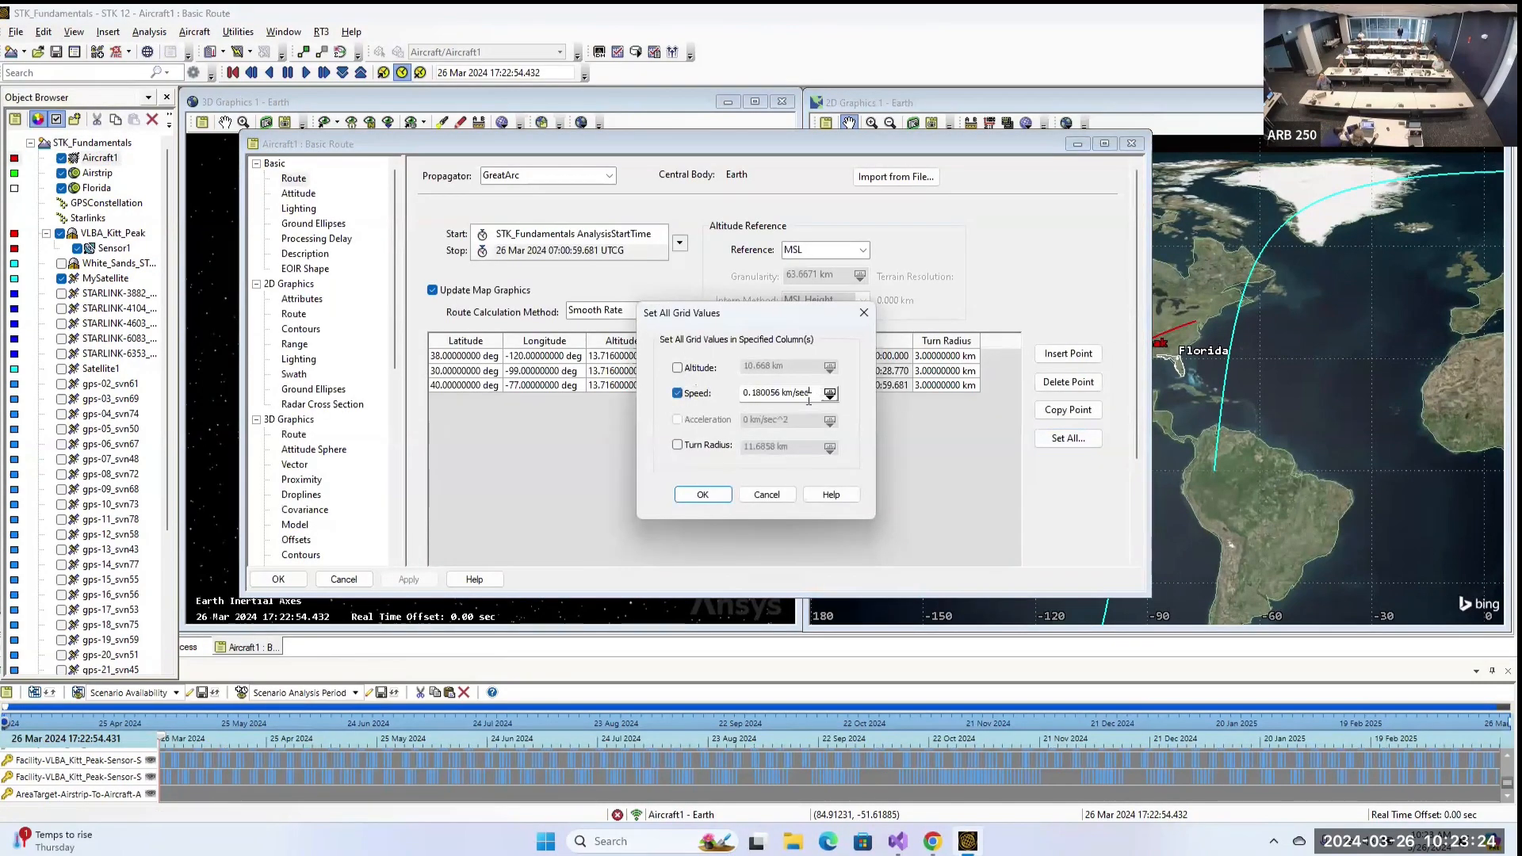
{"action": "left_click_drag", "start_coordinate": [808, 400], "coordinate": [715, 400]}
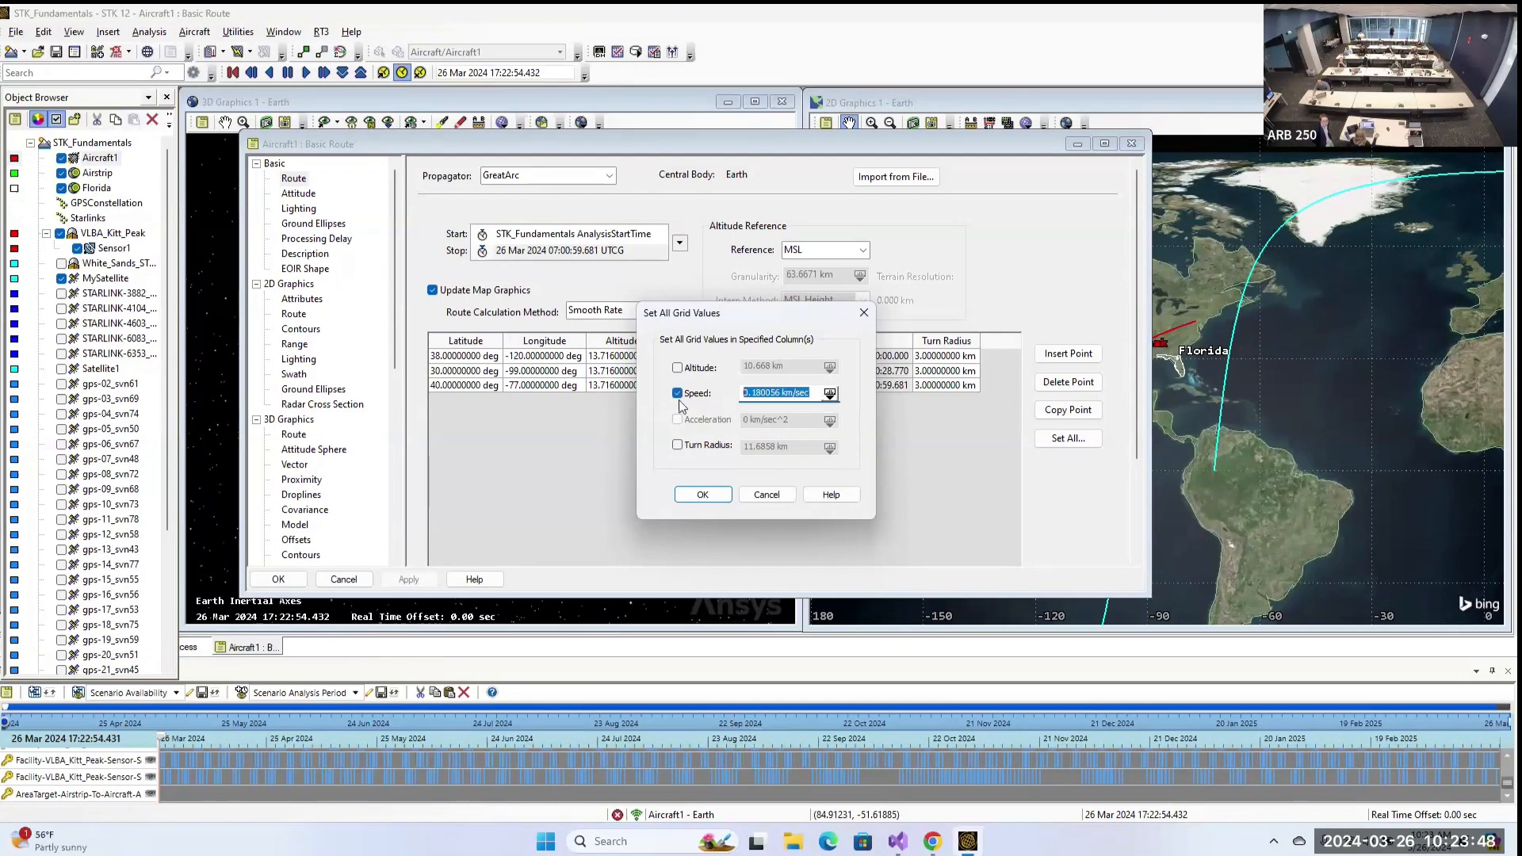
{"action": "left_click", "coordinate": [778, 487]}
Delete all existing waypoints from Aircraft1's route and insert three new ones.
{"action": "left_click", "coordinate": [770, 360]}
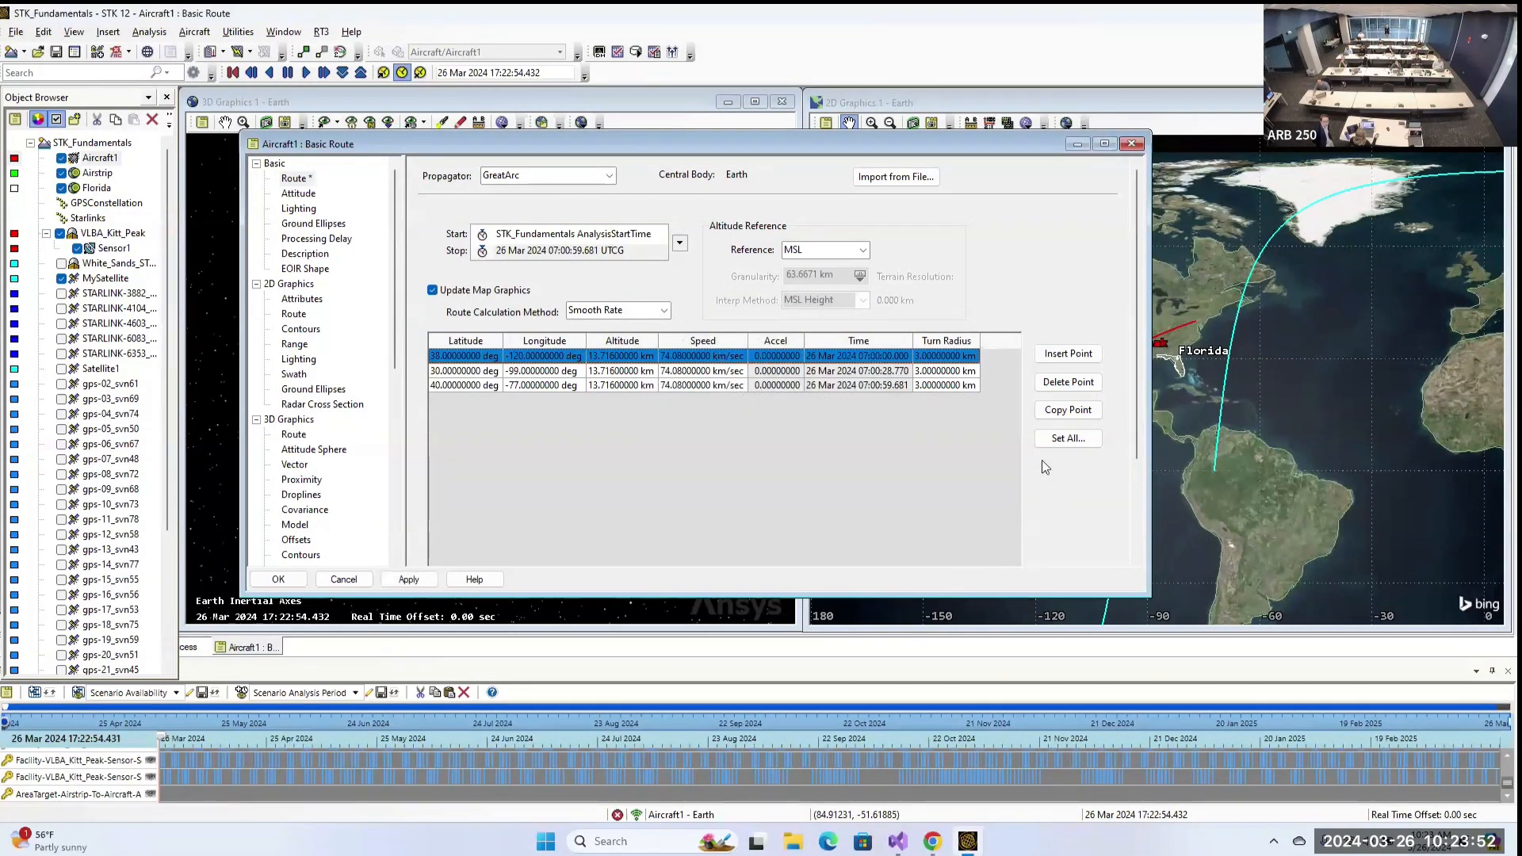
{"action": "left_click", "coordinate": [1067, 382]}
{"action": "left_click", "coordinate": [1068, 382]}
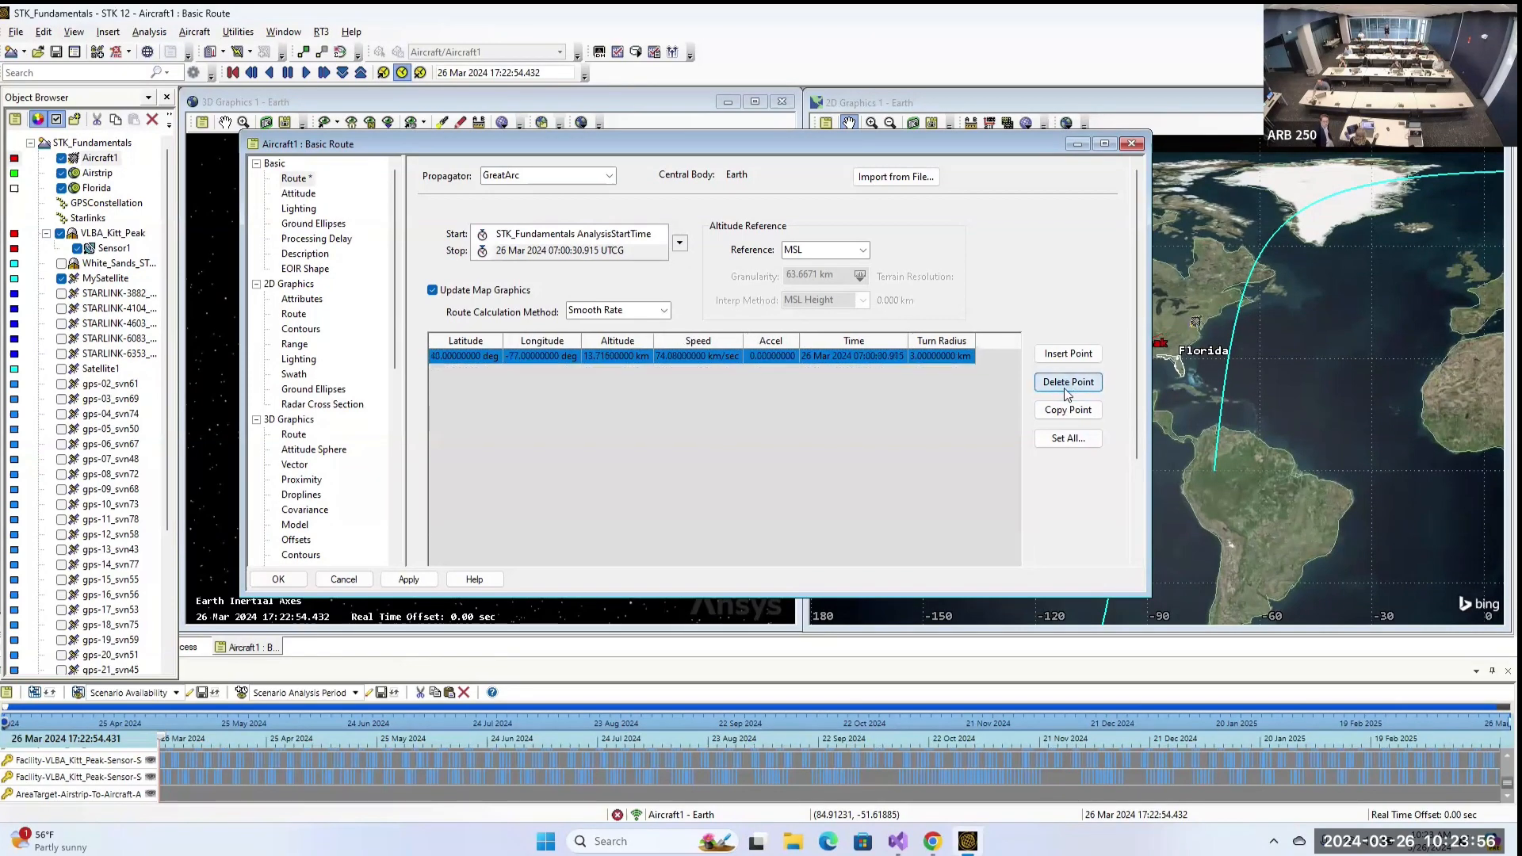
{"action": "left_click", "coordinate": [1067, 382]}
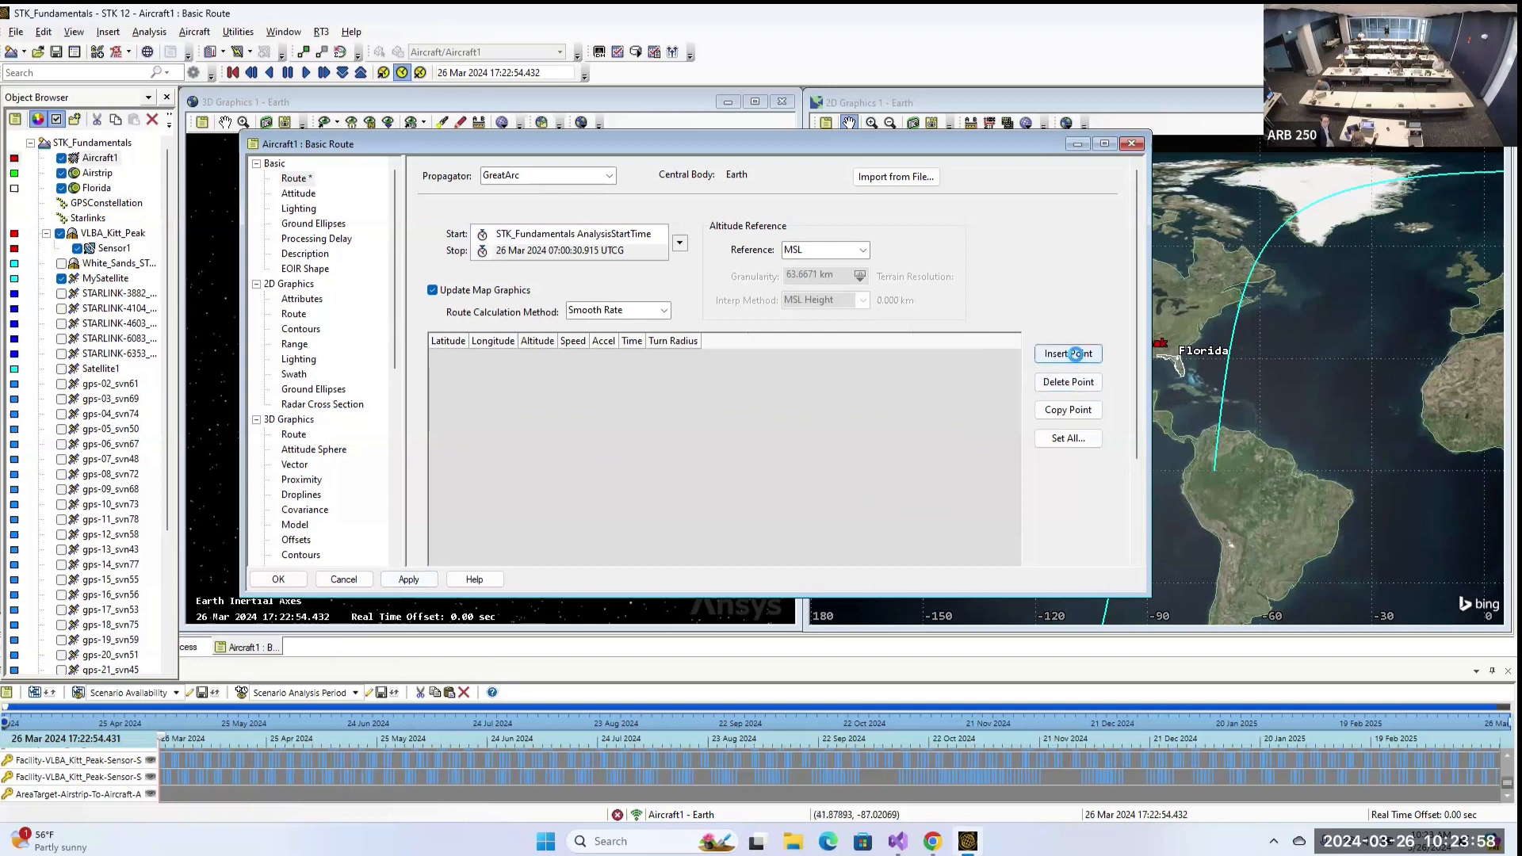
{"action": "left_click", "coordinate": [1080, 354]}
{"action": "left_click", "coordinate": [1080, 354]}
{"action": "left_click", "coordinate": [1082, 355]}
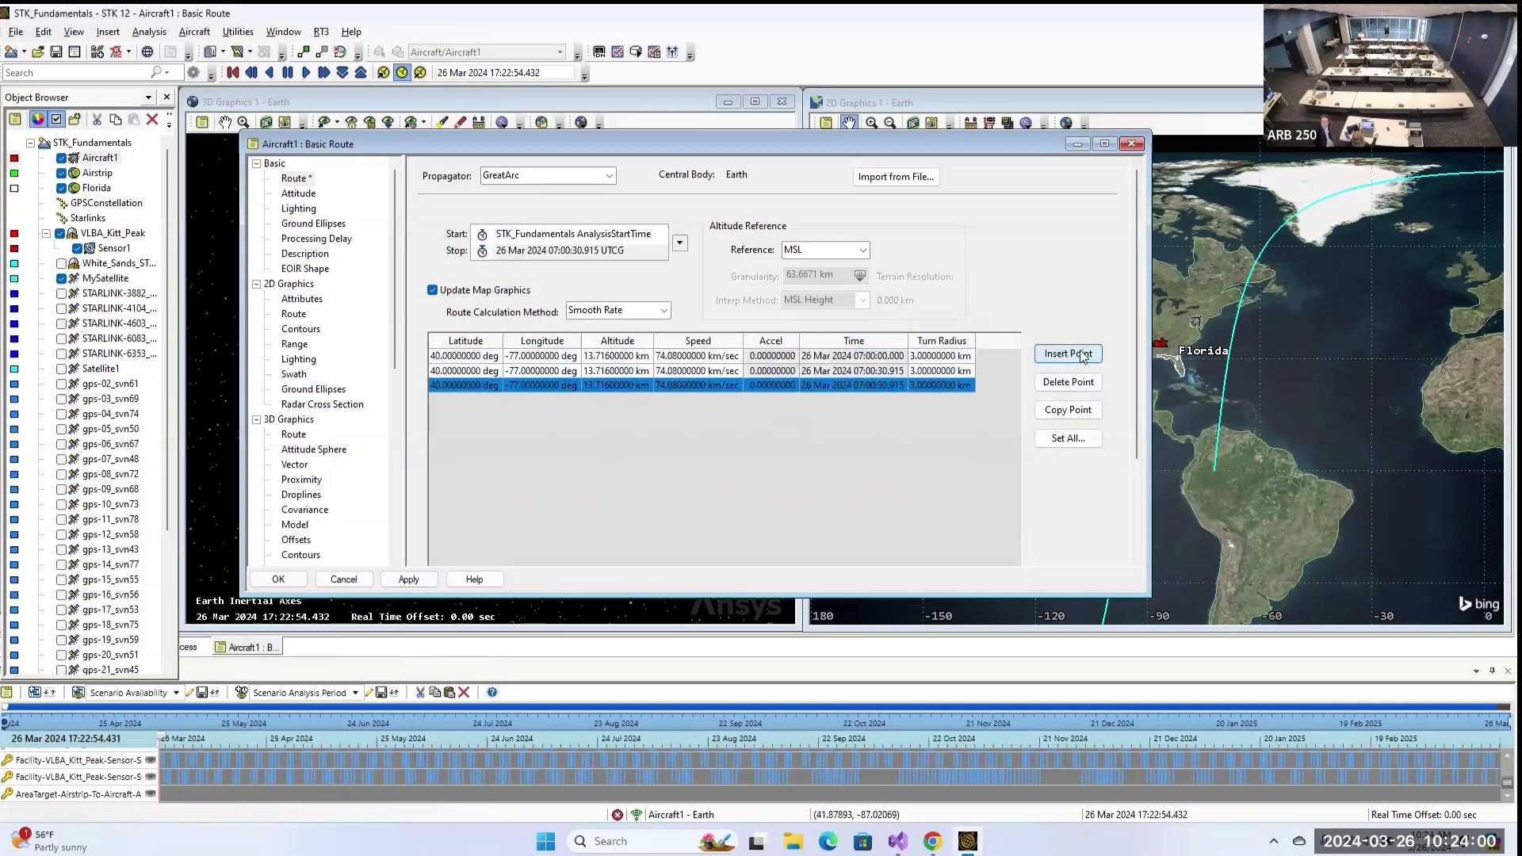
Set the first waypoint's latitude to 38 deg and its longitude to -120 deg.
{"action": "double_click", "coordinate": [483, 356]}
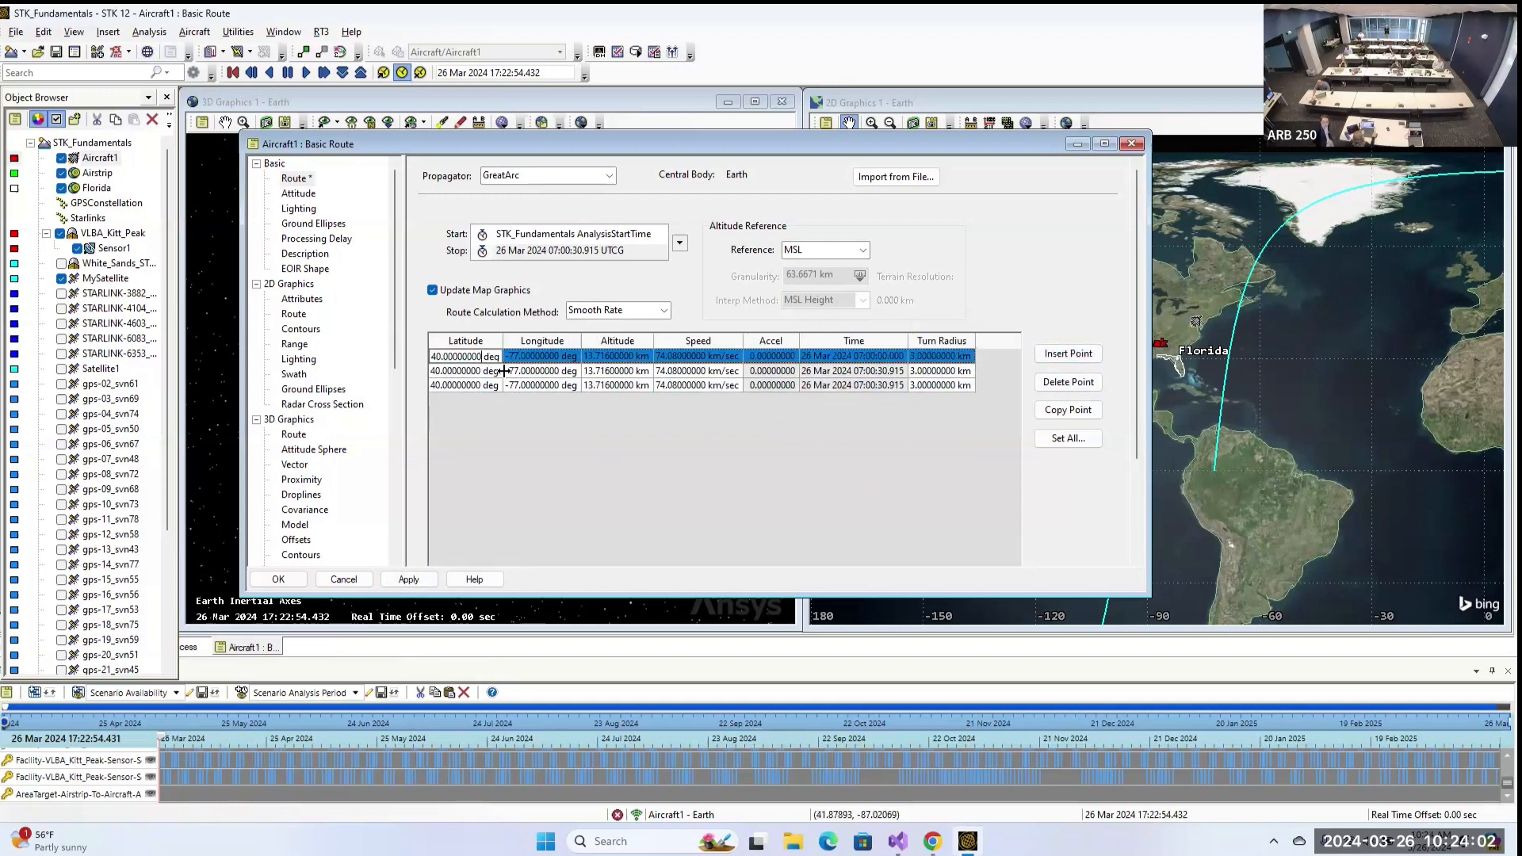
{"action": "key", "text": "BackSpace"}
{"action": "key", "text": "BackSpace"}
{"action": "key", "text": "BackSpace"}
{"action": "key", "text": "BackSpace"}
{"action": "key", "text": "BackSpace"}
{"action": "key", "text": "BackSpace"}
{"action": "key", "text": "BackSpace"}
{"action": "key", "text": "BackSpace"}
{"action": "key", "text": "BackSpace"}
{"action": "key", "text": "BackSpace"}
{"action": "key", "text": "BackSpace"}
{"action": "key", "text": "BackSpace"}
{"action": "key", "text": "BackSpace"}
{"action": "key", "text": "BackSpace"}
{"action": "key", "text": "BackSpace"}
{"action": "type", "text": "38 deg"}
{"action": "key", "text": "Tab"}
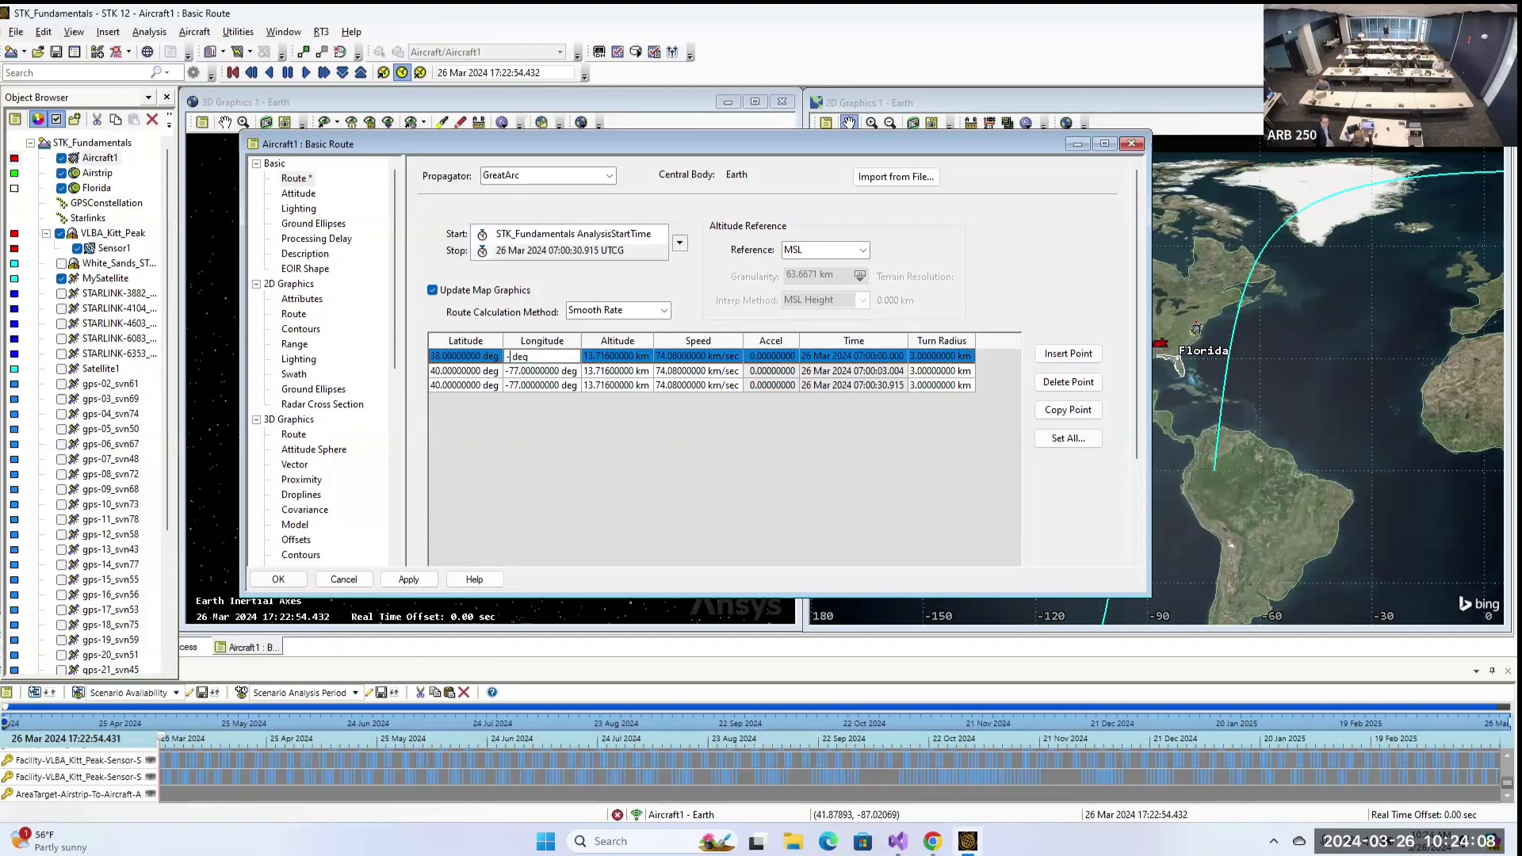
{"action": "key", "text": "Return"}
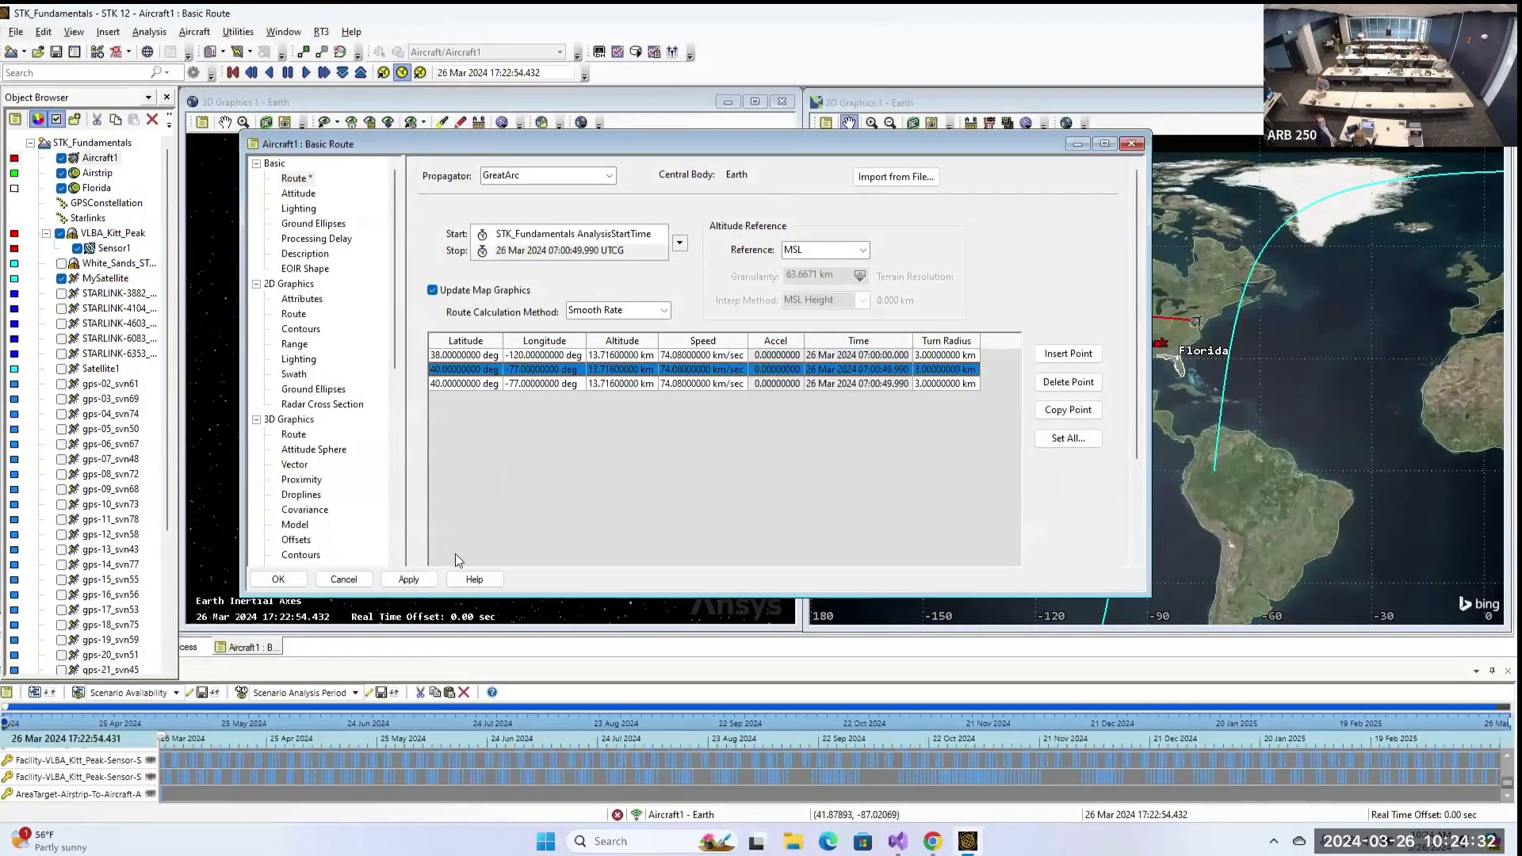
Apply the edited route to Aircraft1, check its track on the 2D map, and close the properties.
{"action": "left_click_drag", "start_coordinate": [853, 146], "coordinate": [704, 152]}
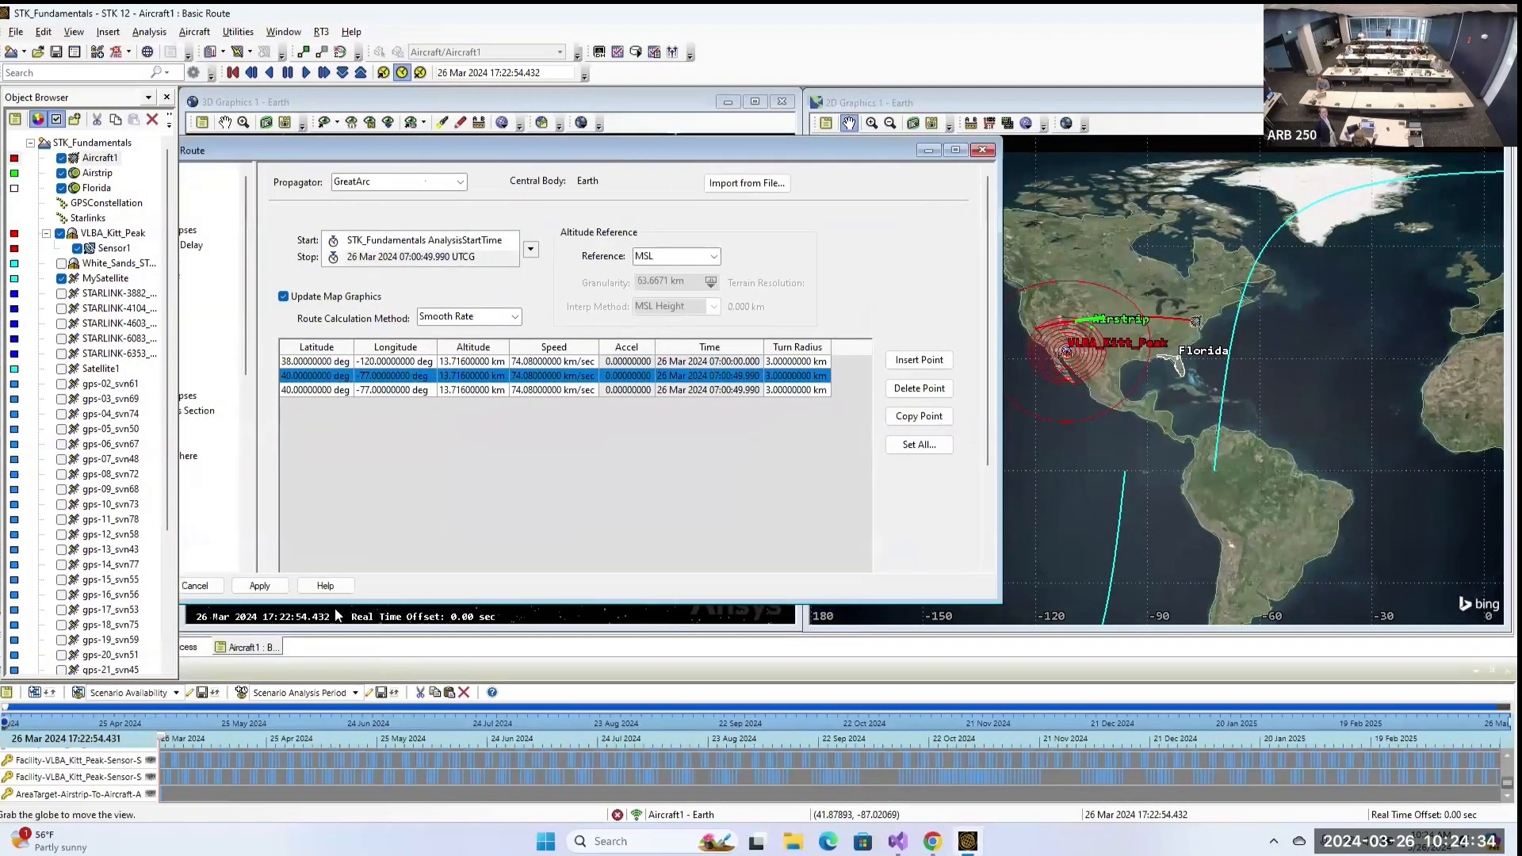
{"action": "left_click", "coordinate": [260, 586]}
{"action": "left_click_drag", "start_coordinate": [523, 153], "coordinate": [857, 115]}
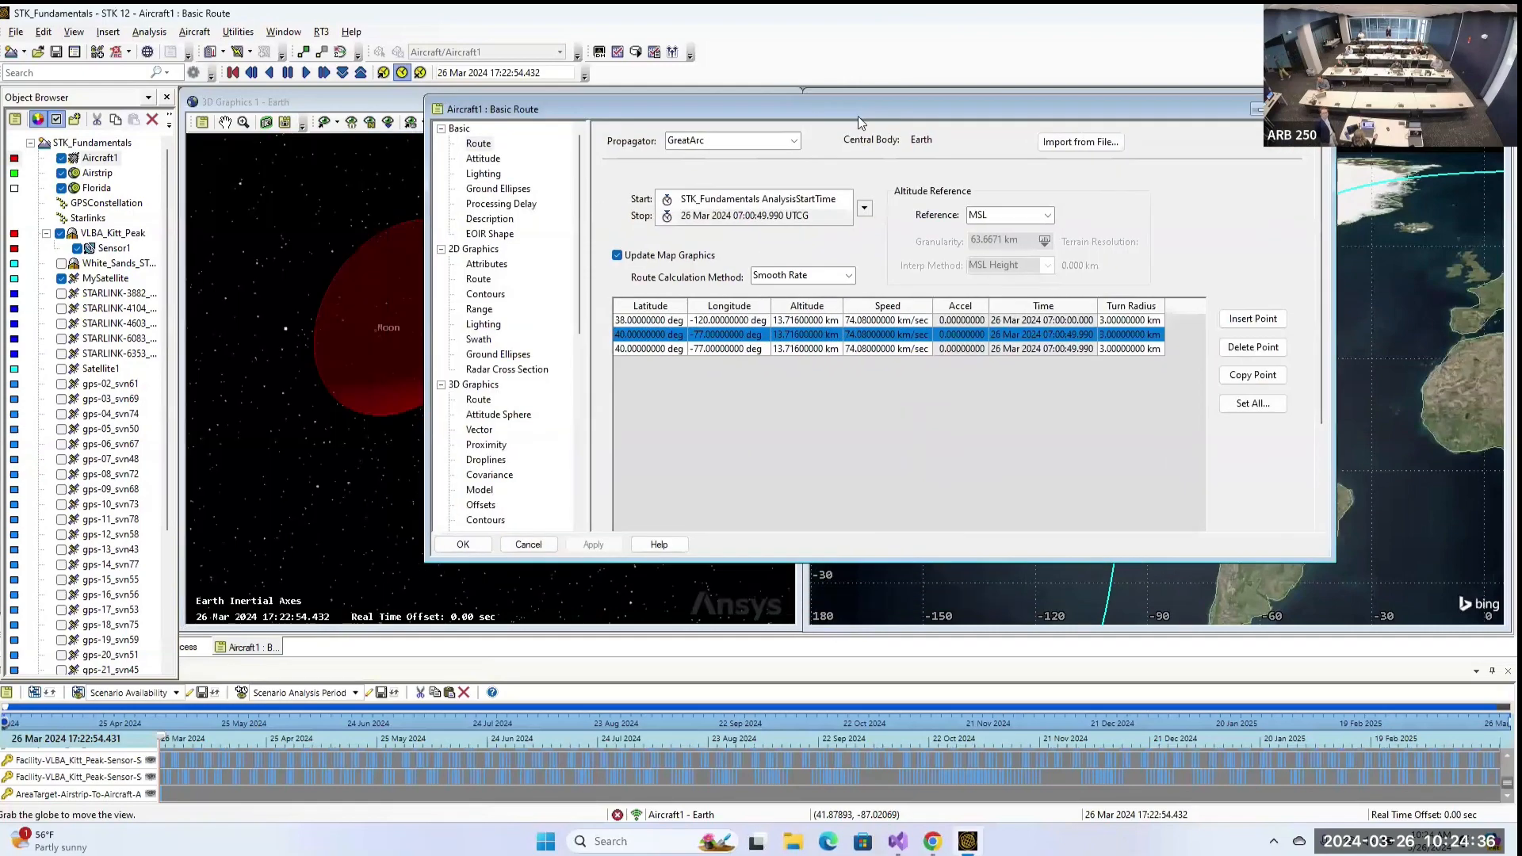
{"action": "left_click", "coordinate": [463, 546]}
Zoom the 3D view to Aircraft1, and return it to the home view of the Earth.
{"action": "right_click", "coordinate": [99, 157]}
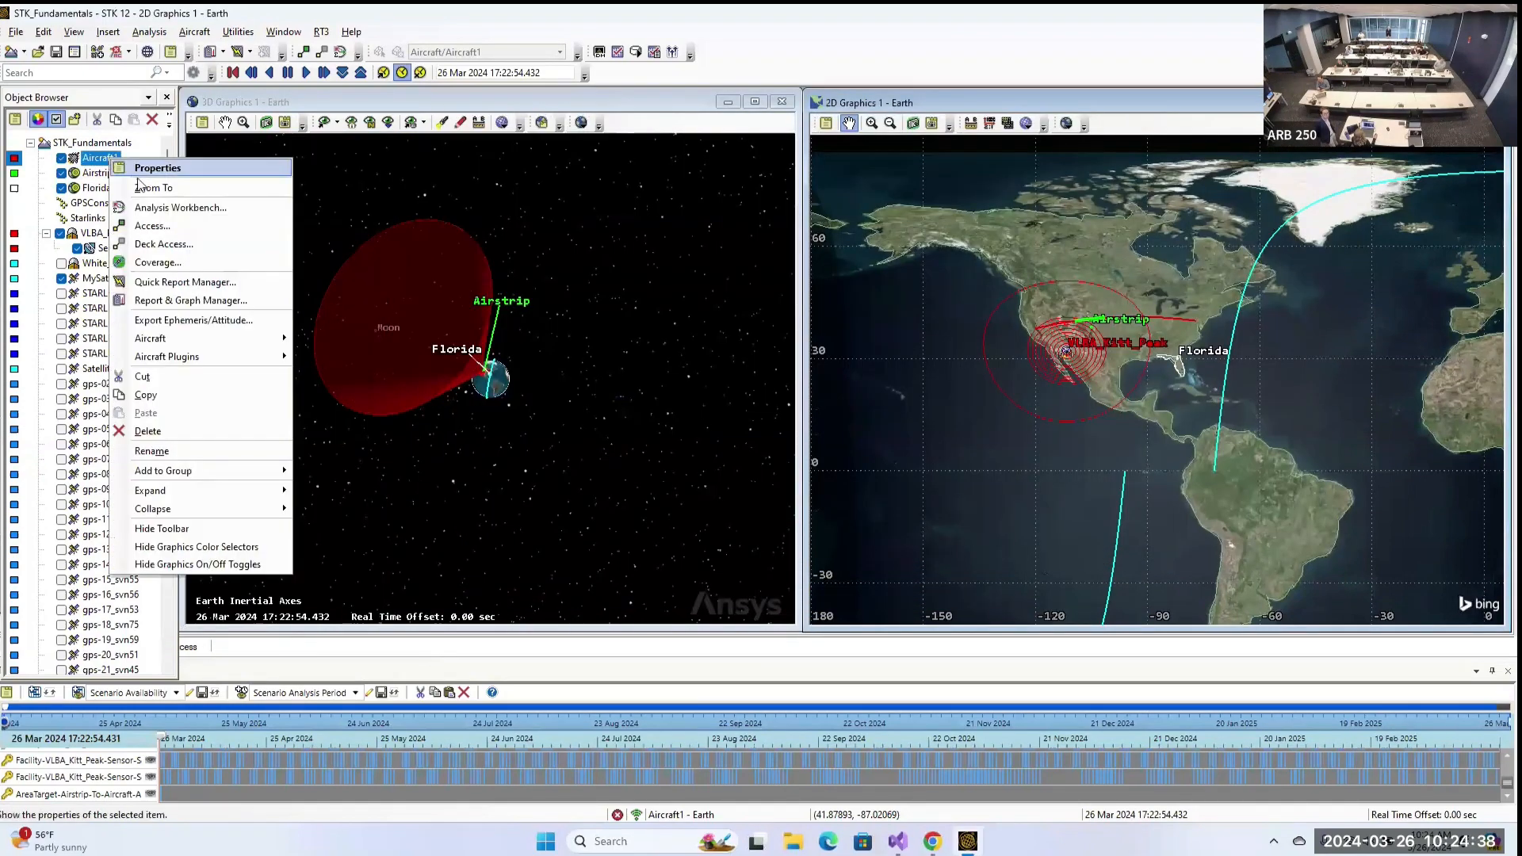
{"action": "left_click", "coordinate": [154, 192]}
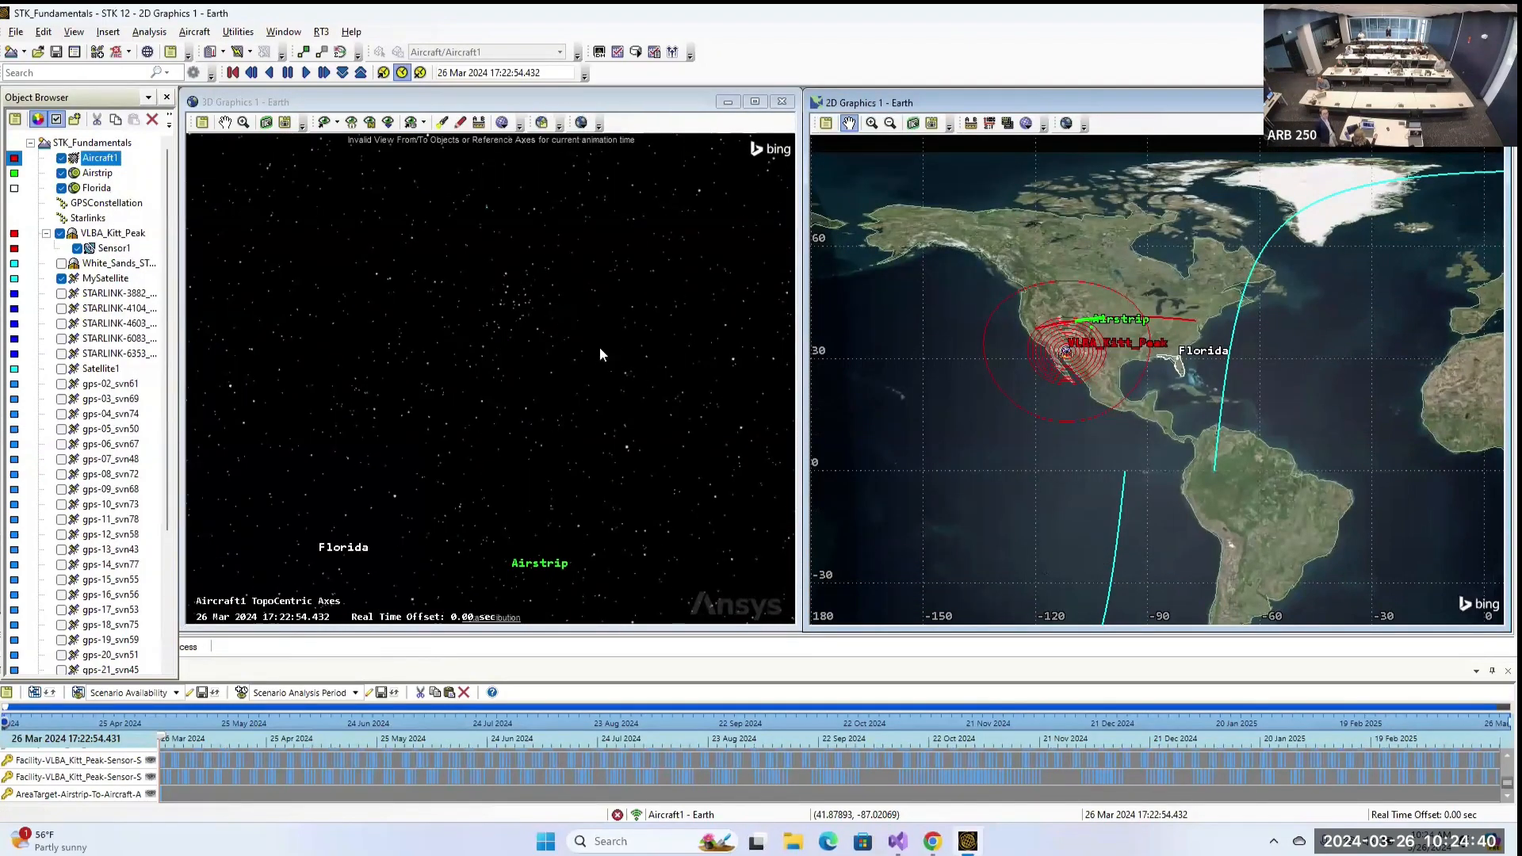
{"action": "left_click", "coordinate": [349, 123]}
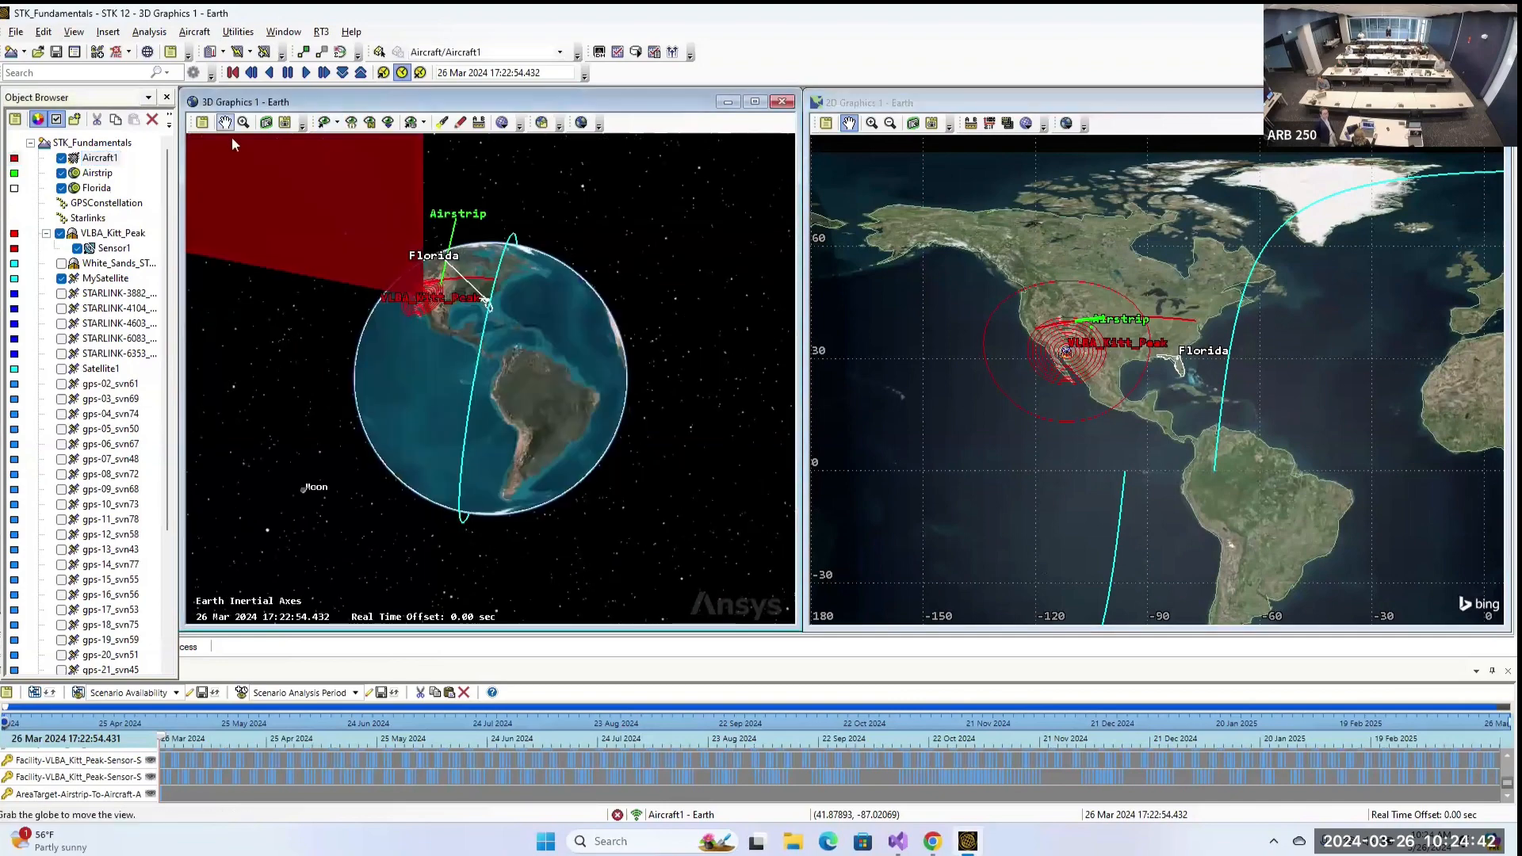
Reopen Aircraft1's route properties, set the altitude of all waypoints to 30 km, and apply the change.
{"action": "double_click", "coordinate": [99, 158]}
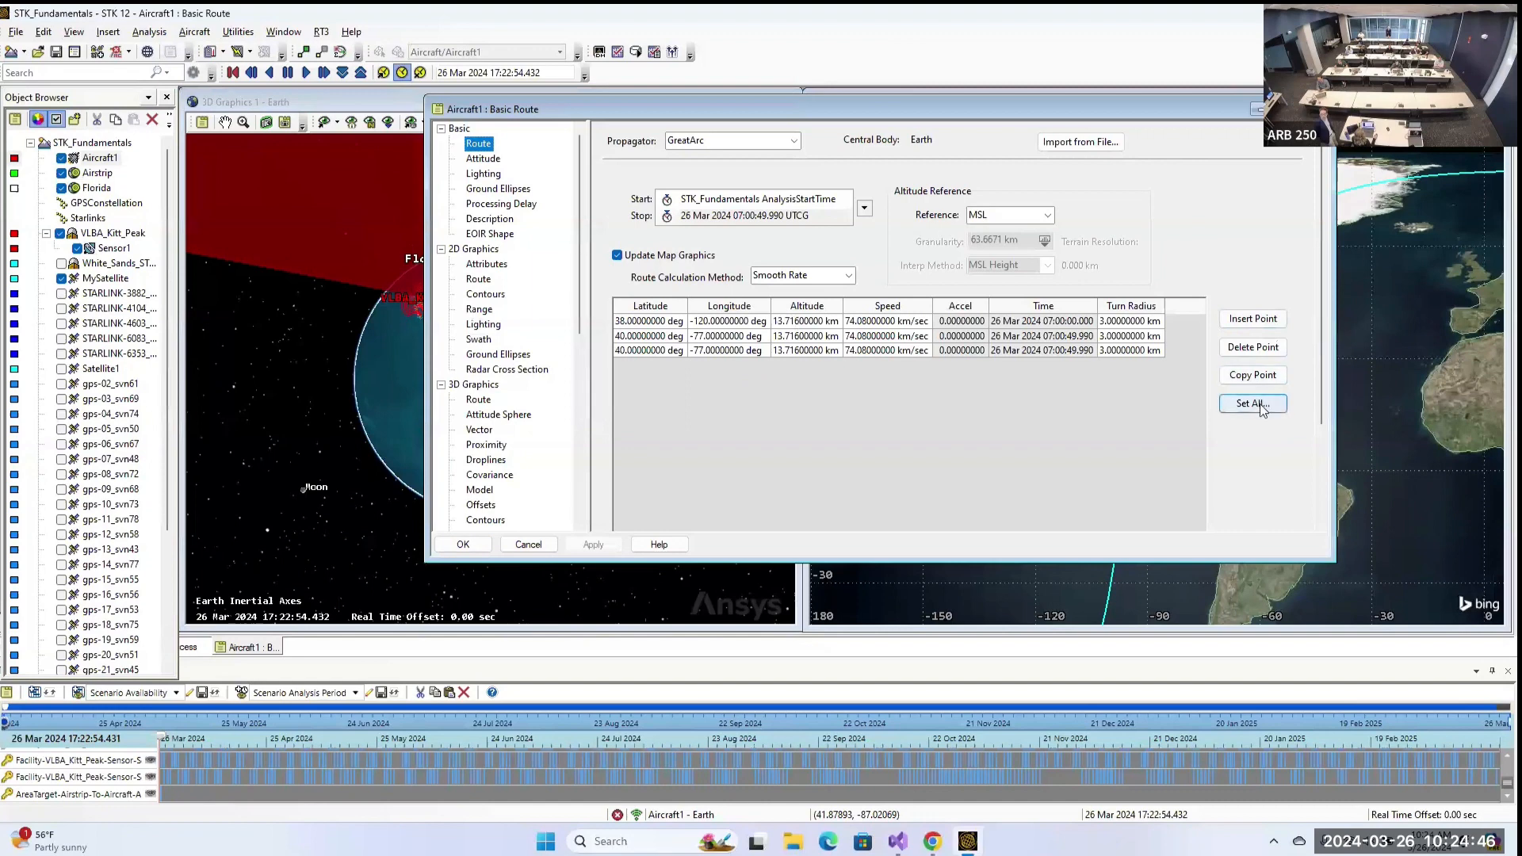
{"action": "left_click", "coordinate": [1225, 402]}
{"action": "left_click", "coordinate": [678, 367]}
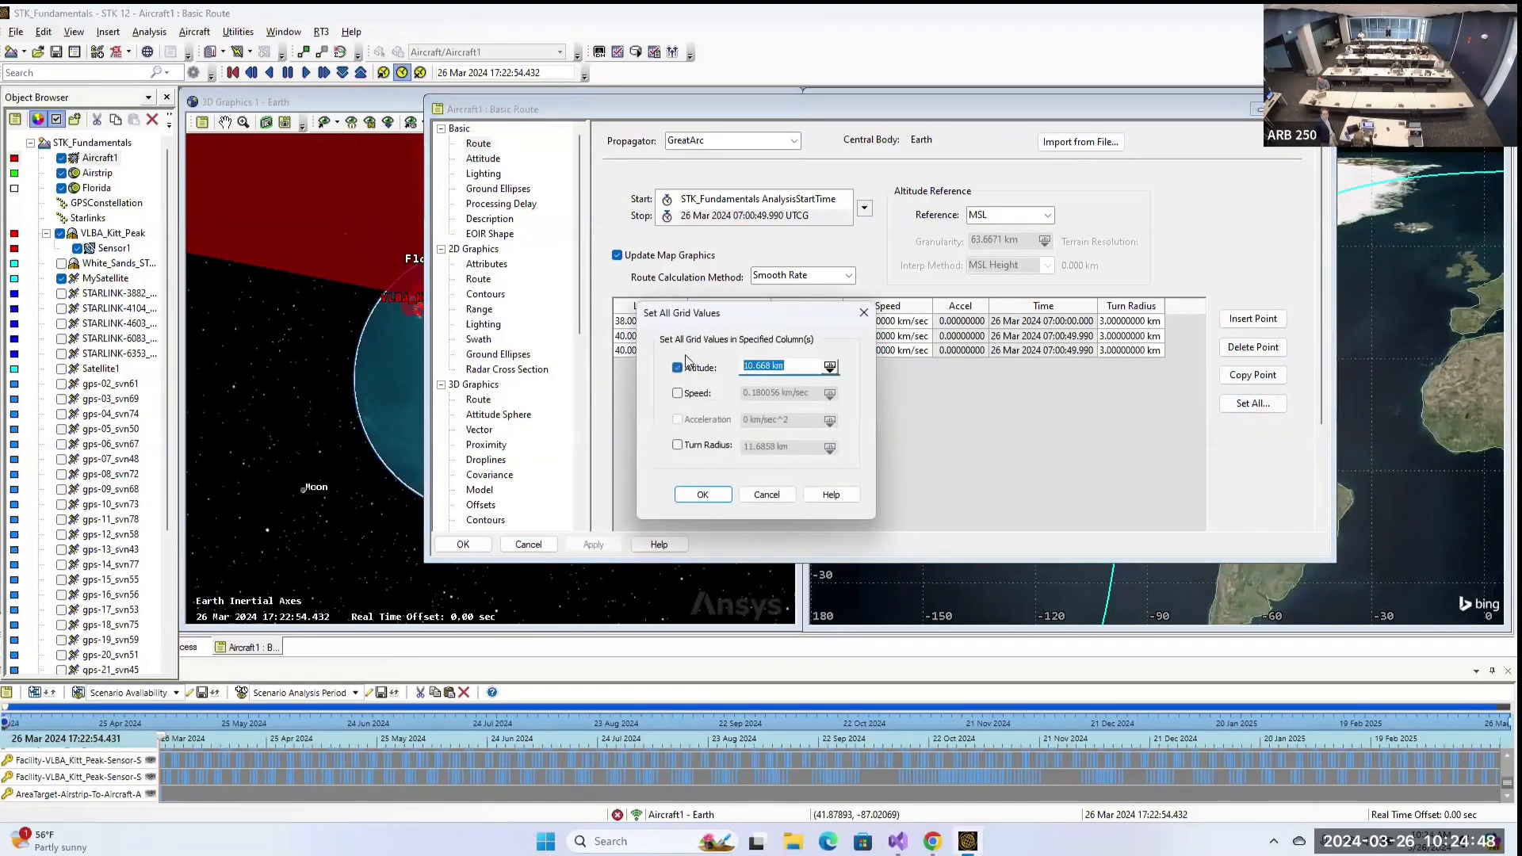
{"action": "type", "text": "30"}
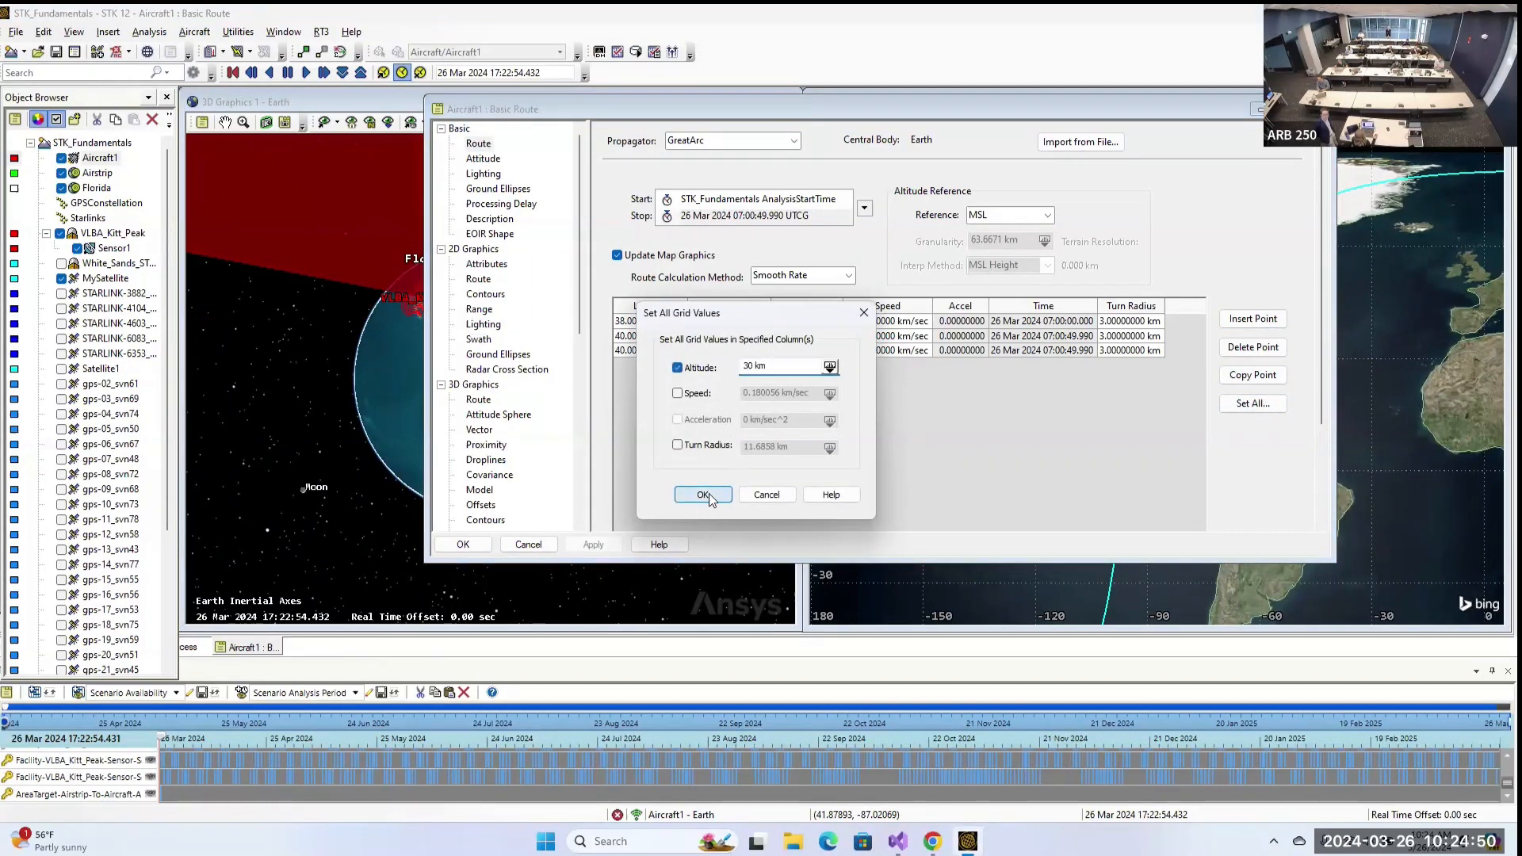
{"action": "left_click", "coordinate": [703, 494]}
{"action": "left_click", "coordinate": [589, 544]}
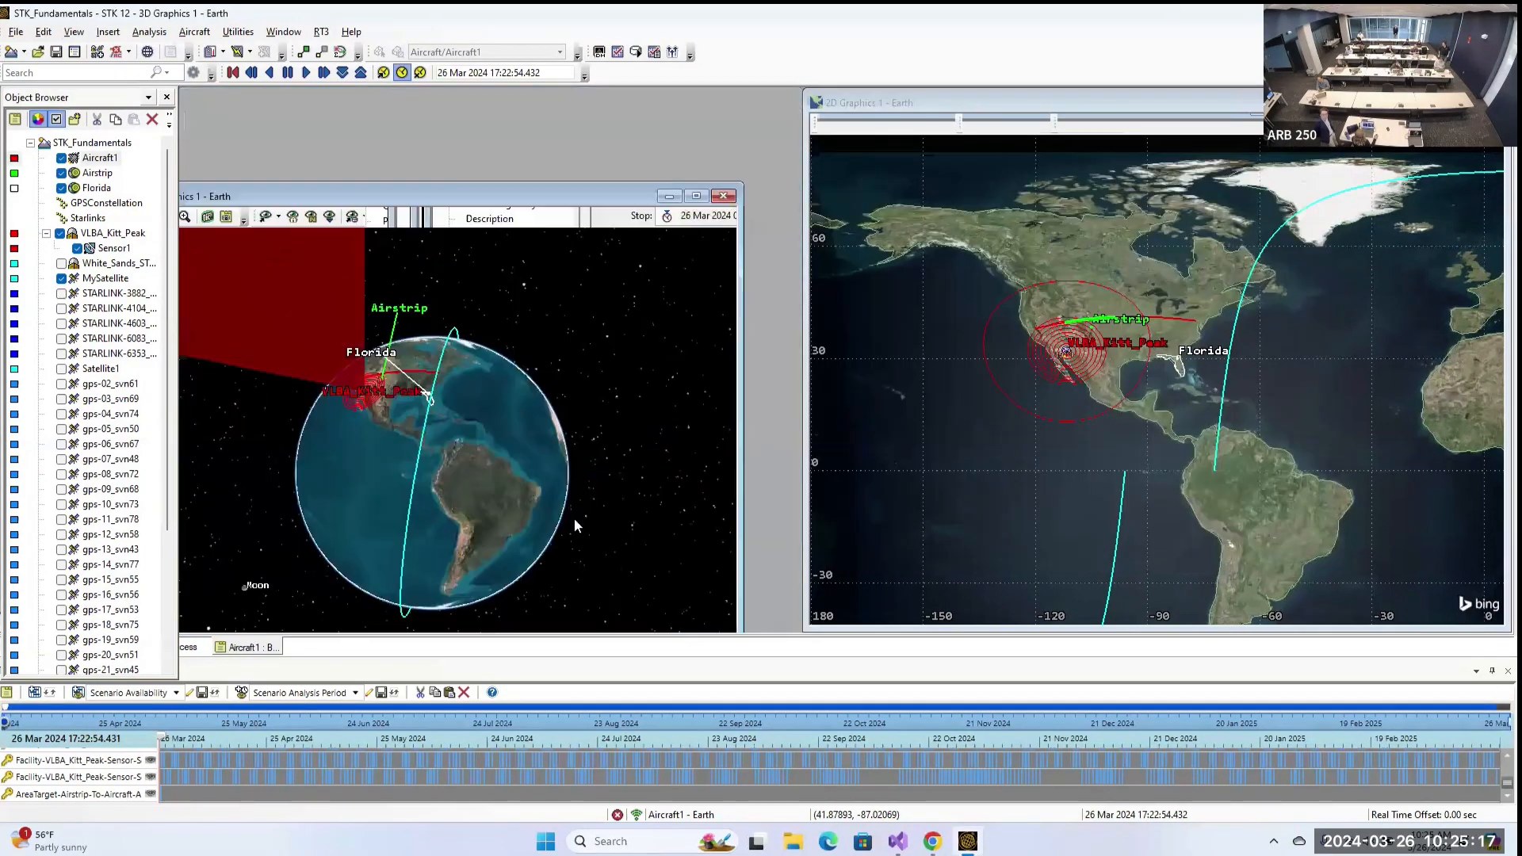
Zoom the 3D view to Aircraft1 again and reopen its route properties behind the 3D Graphics window.
{"action": "left_click", "coordinate": [100, 159]}
{"action": "right_click", "coordinate": [101, 159]}
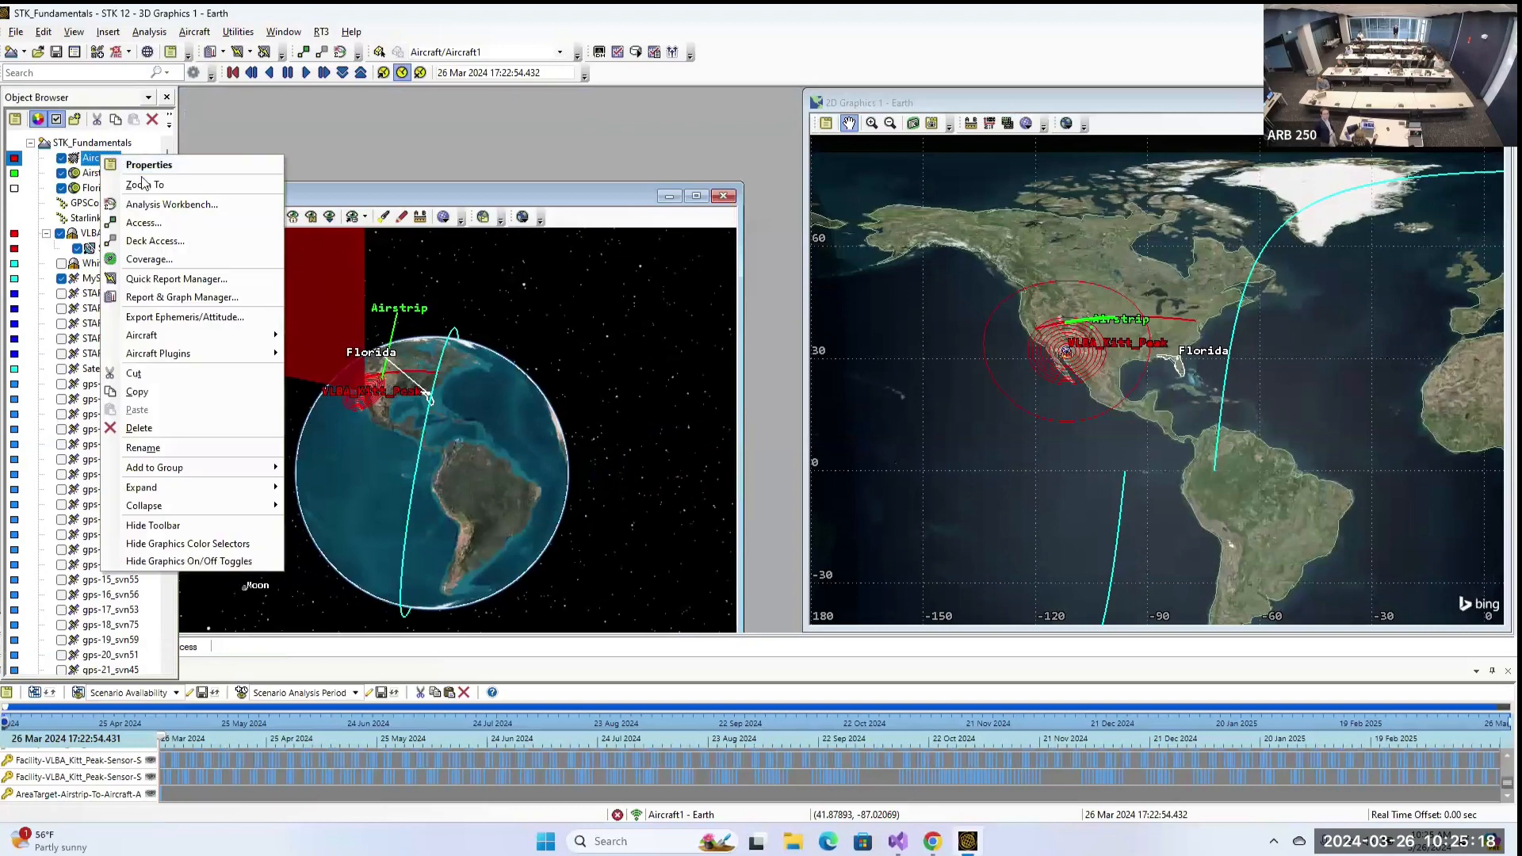
{"action": "left_click", "coordinate": [141, 182]}
{"action": "left_click_drag", "start_coordinate": [520, 200], "coordinate": [617, 112]}
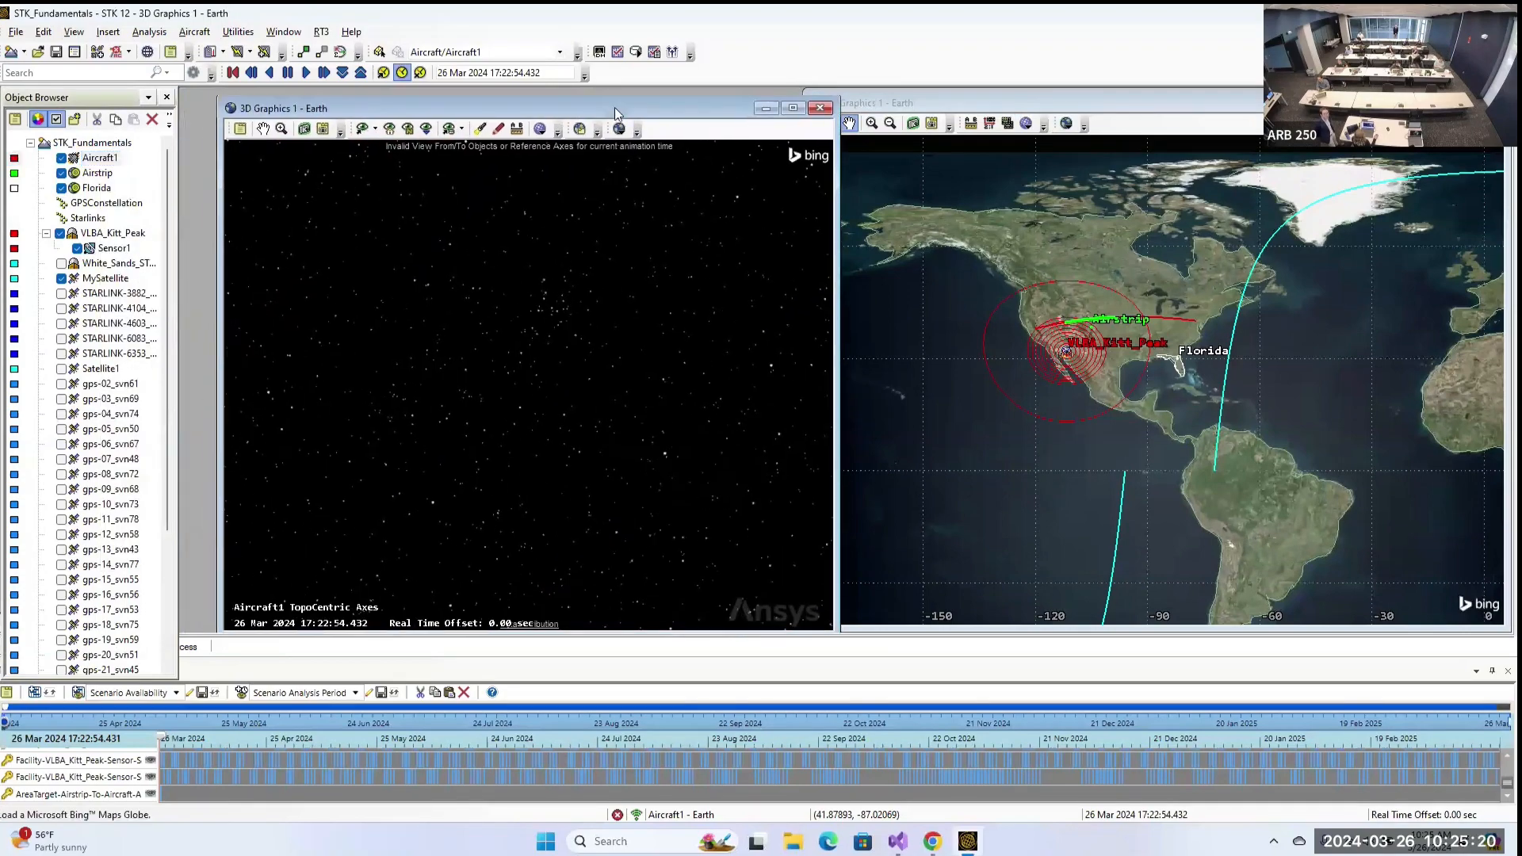
{"action": "double_click", "coordinate": [95, 159]}
{"action": "left_click", "coordinate": [340, 107]}
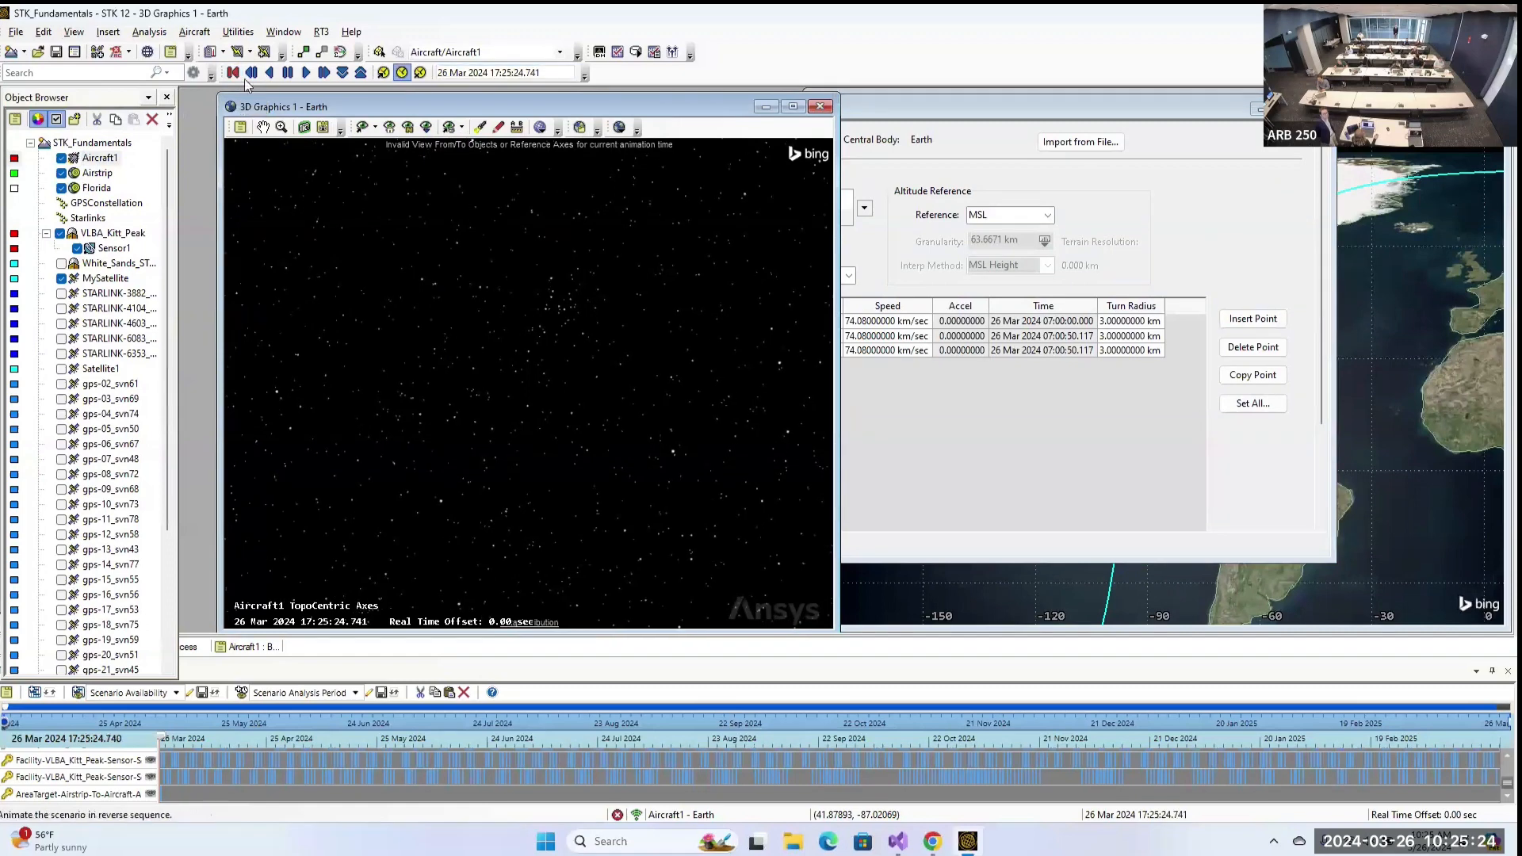
Switch the animation from real time to normal time-step mode and reset it to the scenario start.
{"action": "left_click", "coordinate": [506, 73]}
{"action": "left_click", "coordinate": [584, 76]}
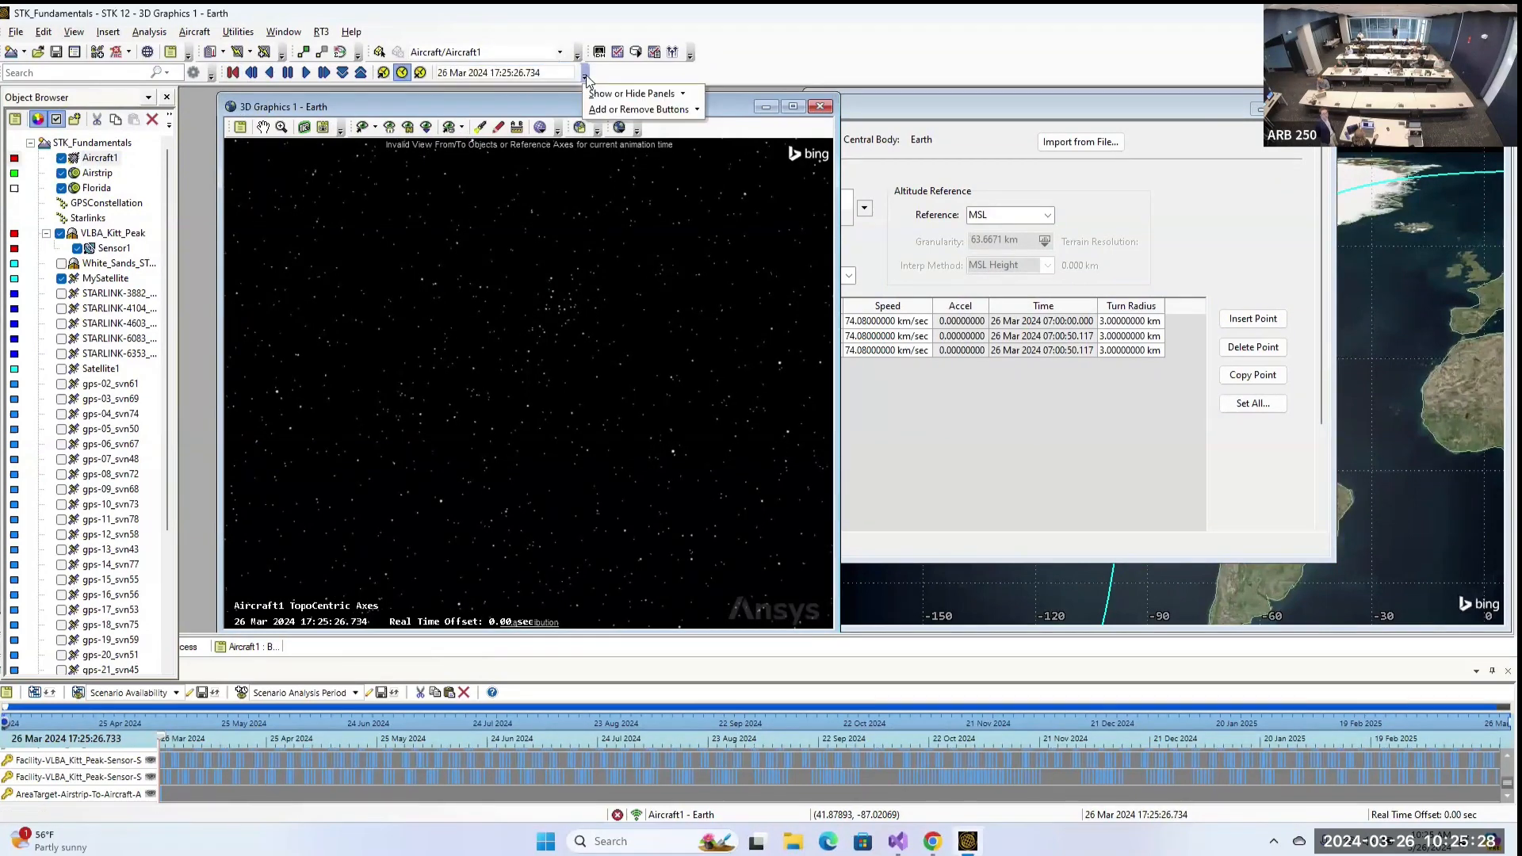
{"action": "left_click", "coordinate": [383, 72]}
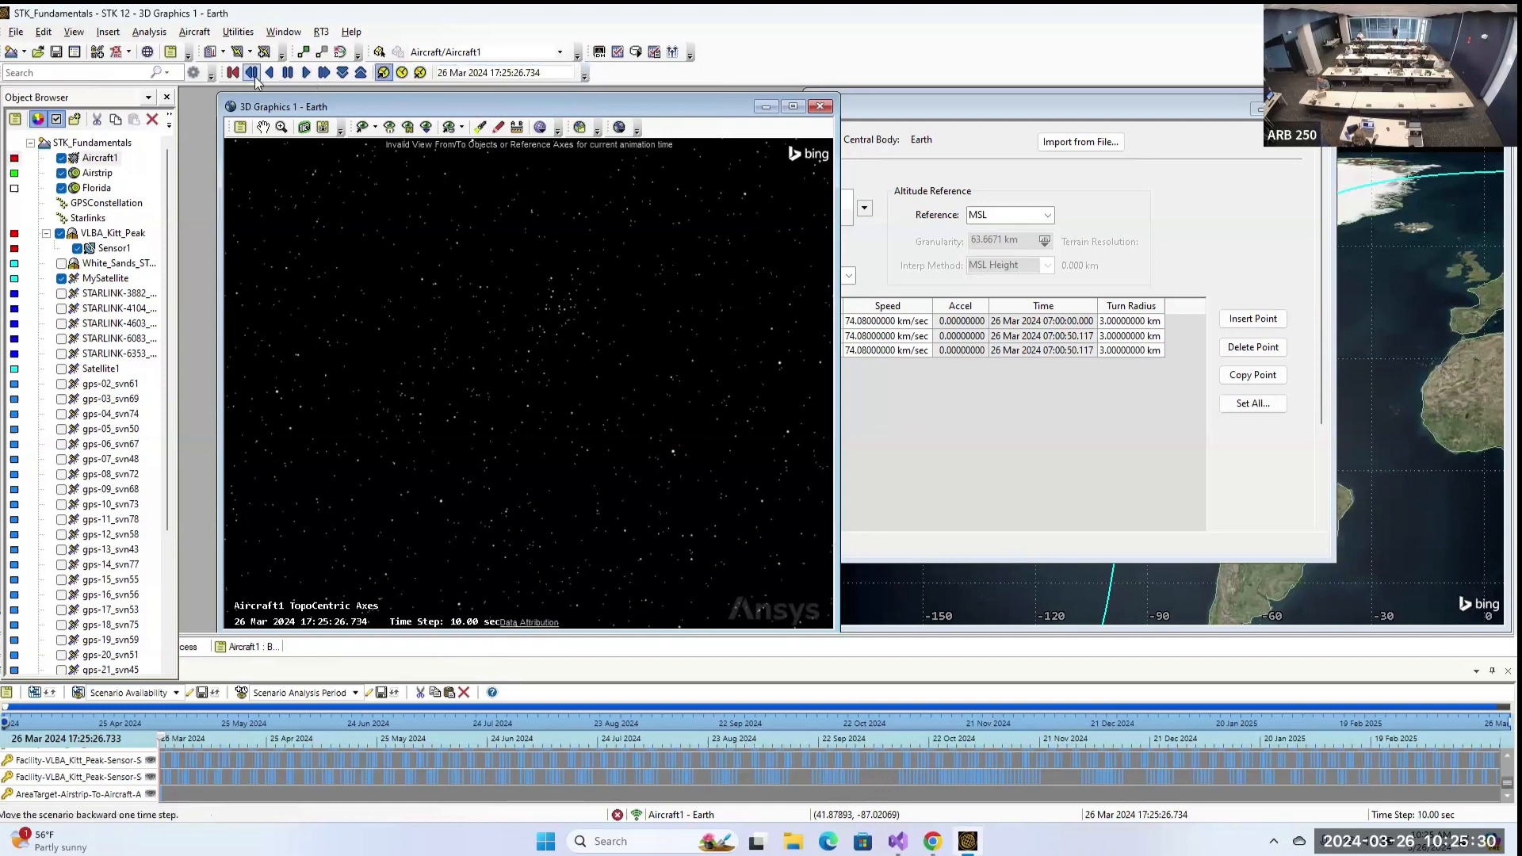
{"action": "left_click", "coordinate": [233, 72]}
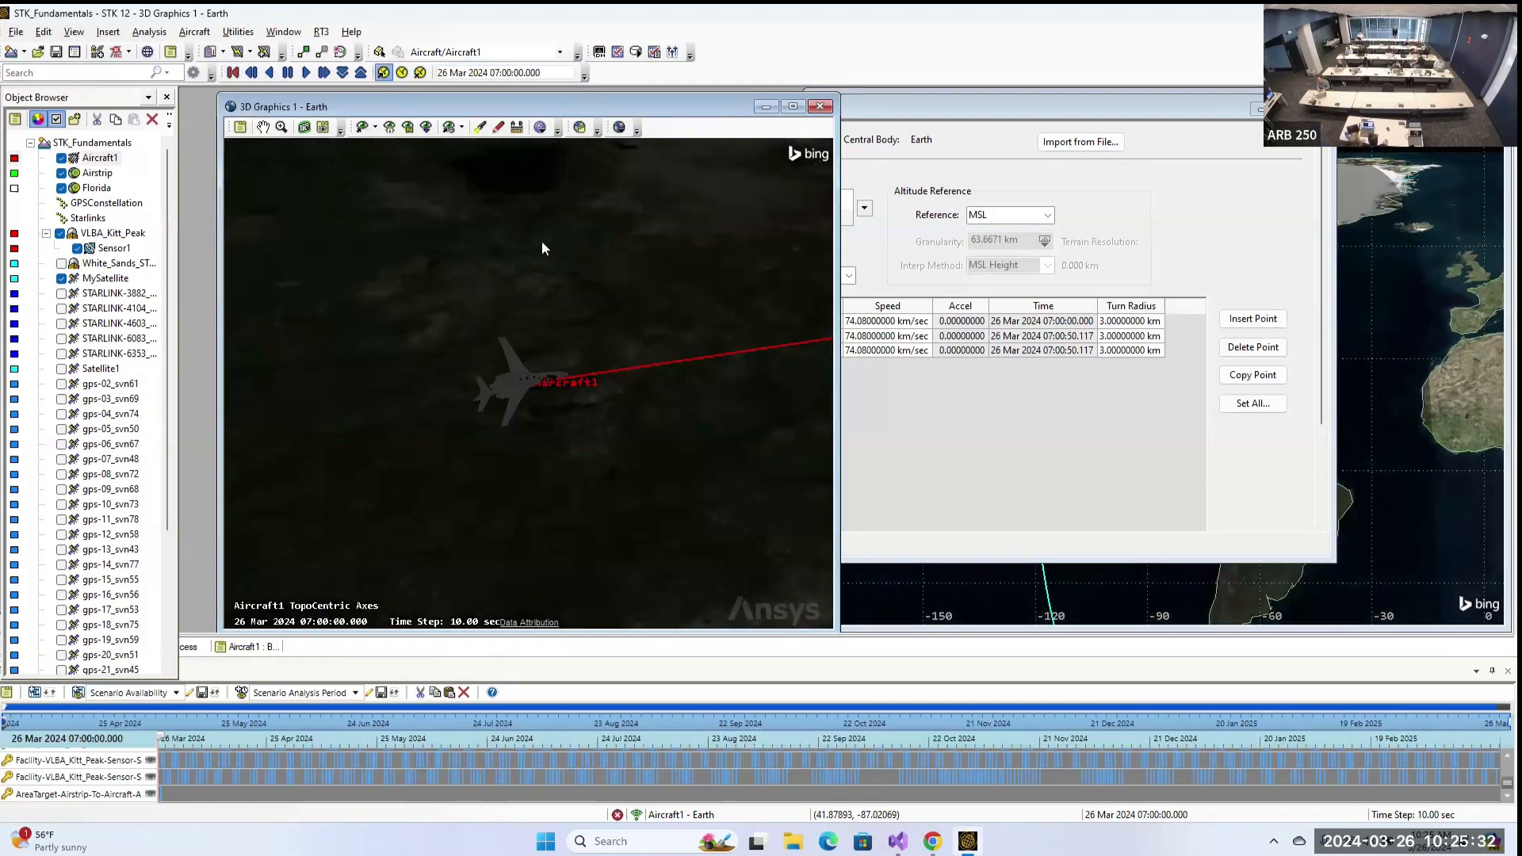
Move the 3D Graphics window and Aircraft1's route properties apart, and accept and close the properties.
{"action": "left_click_drag", "start_coordinate": [717, 102], "coordinate": [681, 95]}
{"action": "left_click_drag", "start_coordinate": [1105, 107], "coordinate": [1181, 111]}
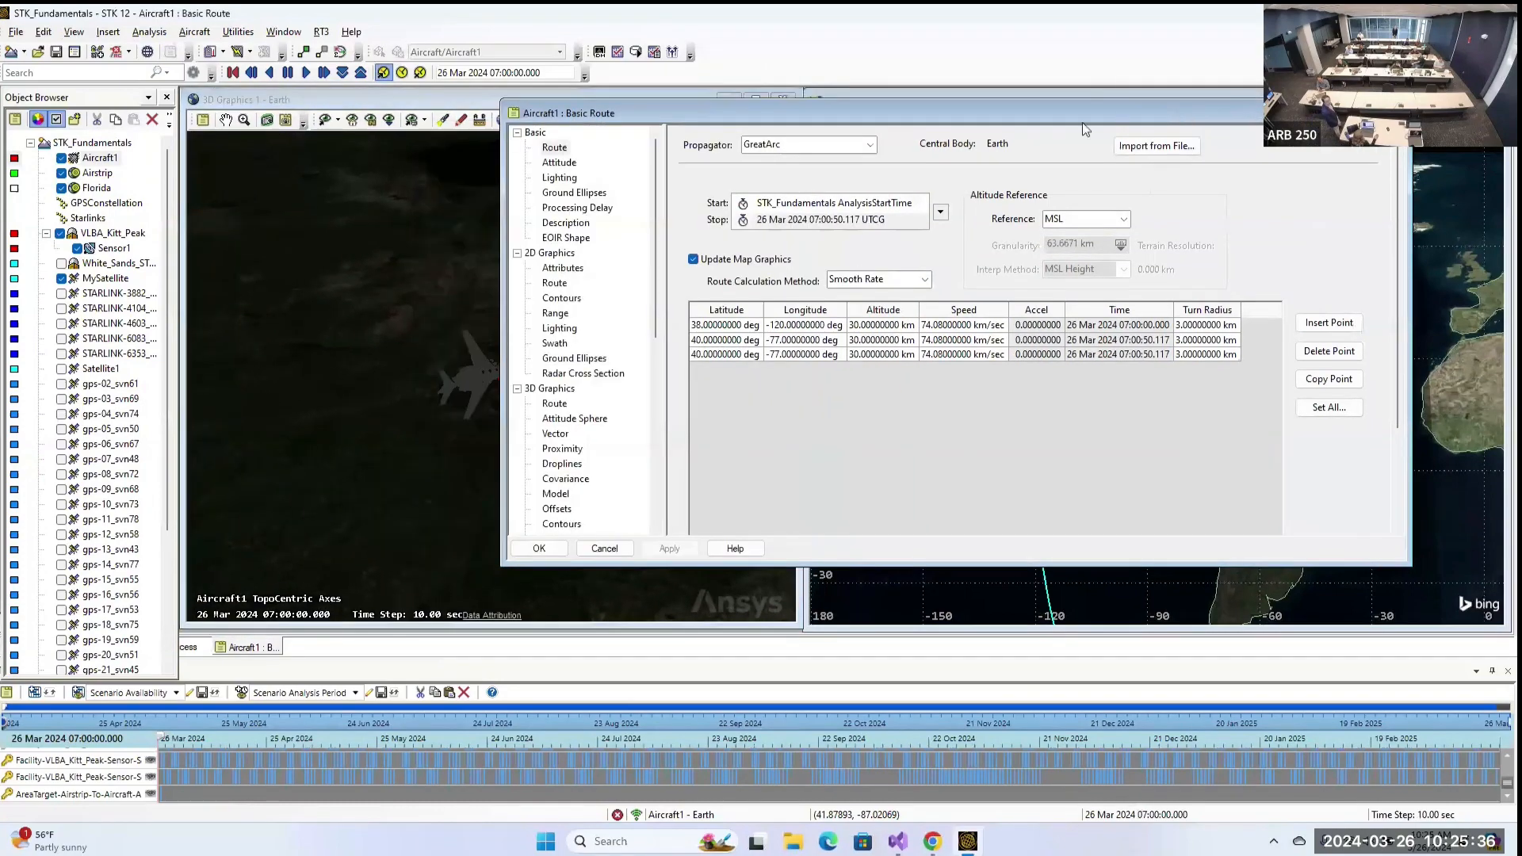
{"action": "left_click", "coordinate": [554, 546]}
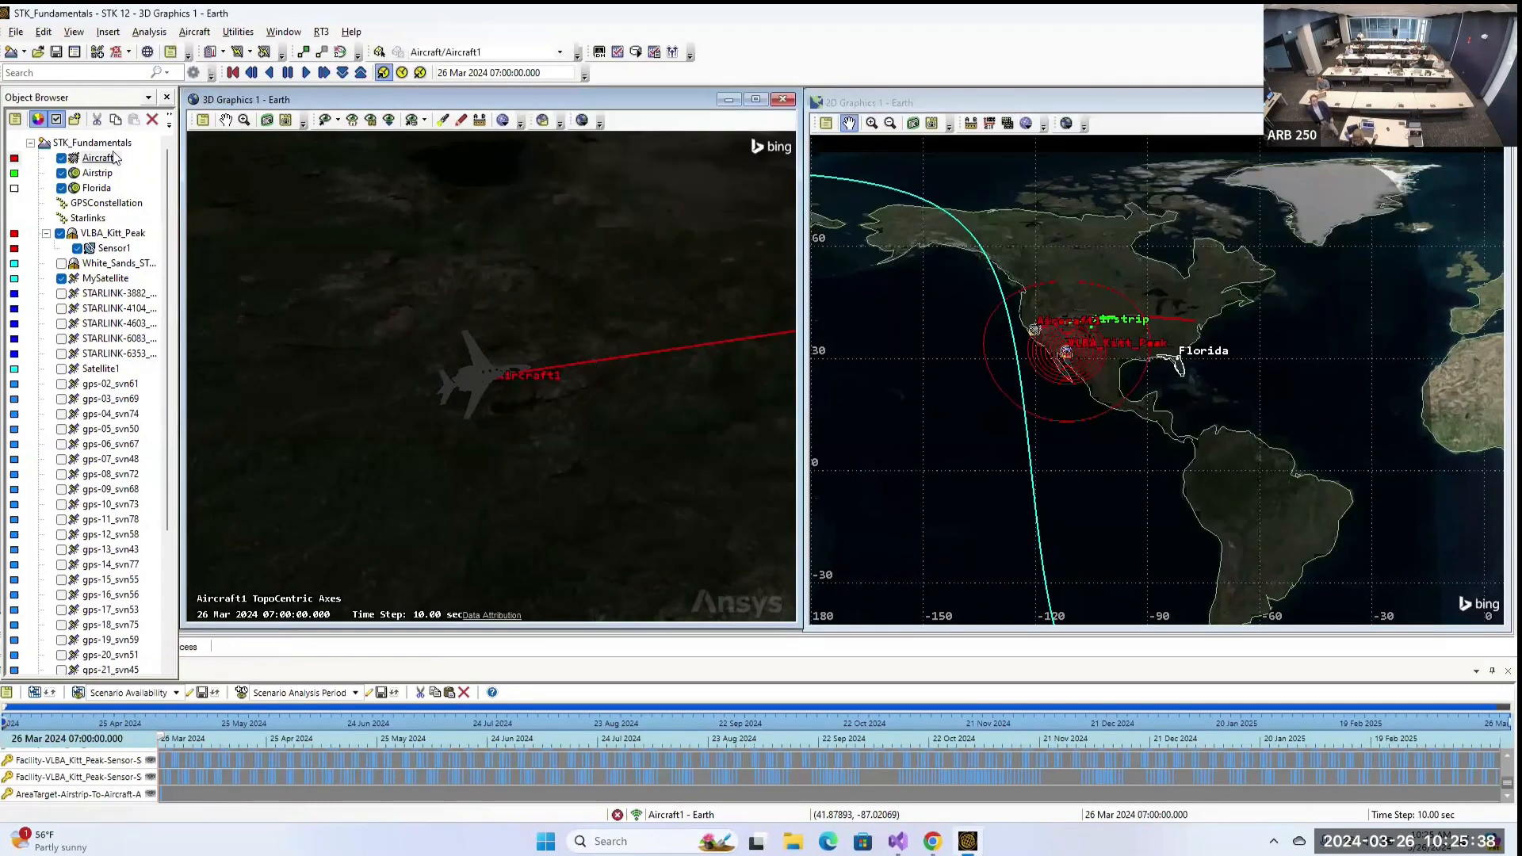
Zoom the 3D view to Aircraft1 and look along its route from a low angle.
{"action": "right_click", "coordinate": [99, 158]}
{"action": "left_click", "coordinate": [139, 186]}
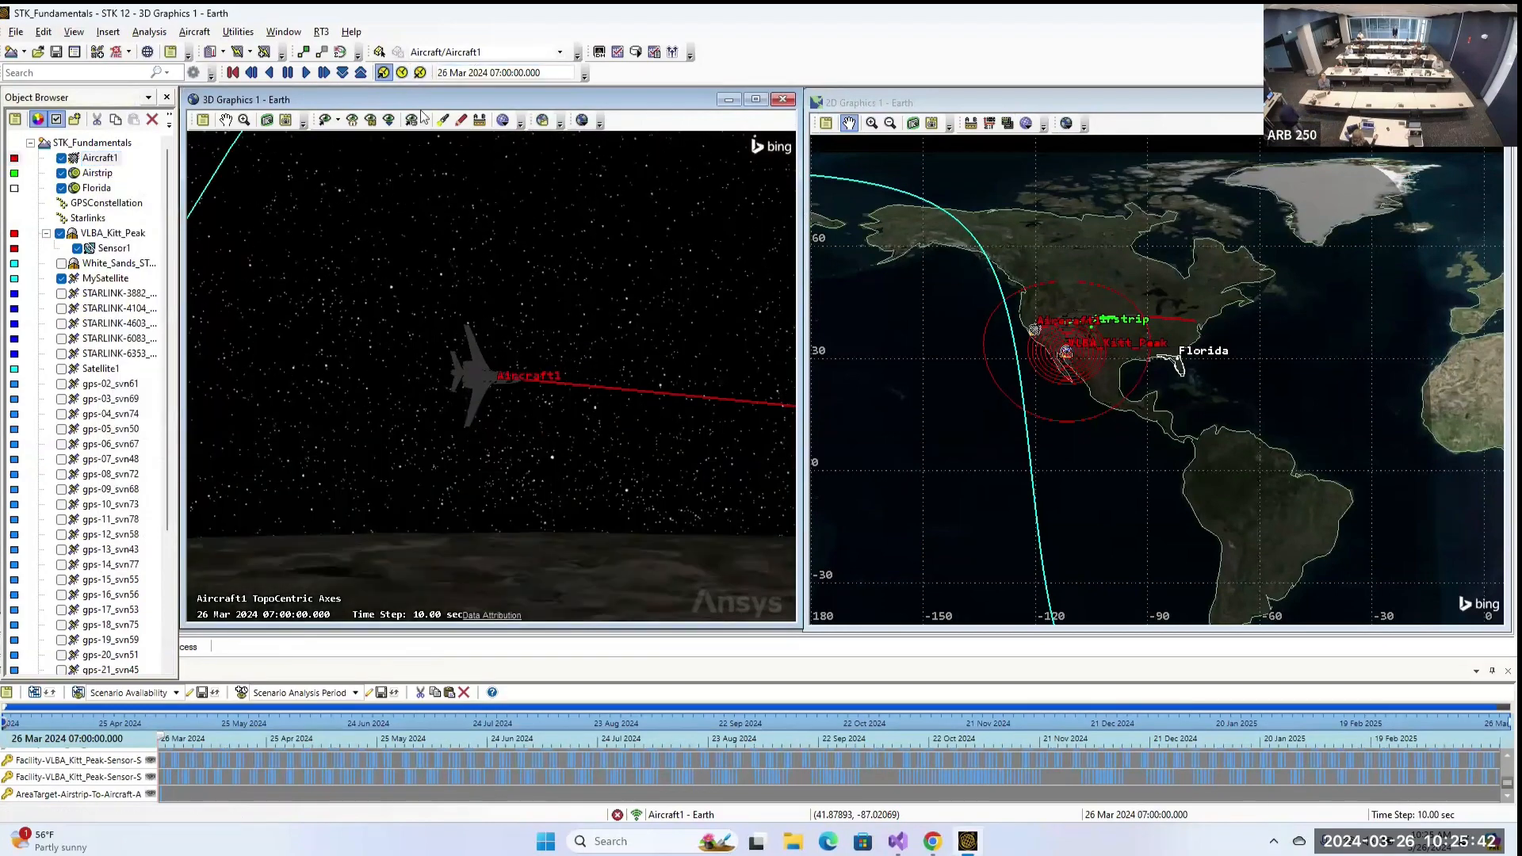
{"action": "left_click_drag", "start_coordinate": [591, 340], "coordinate": [611, 422]}
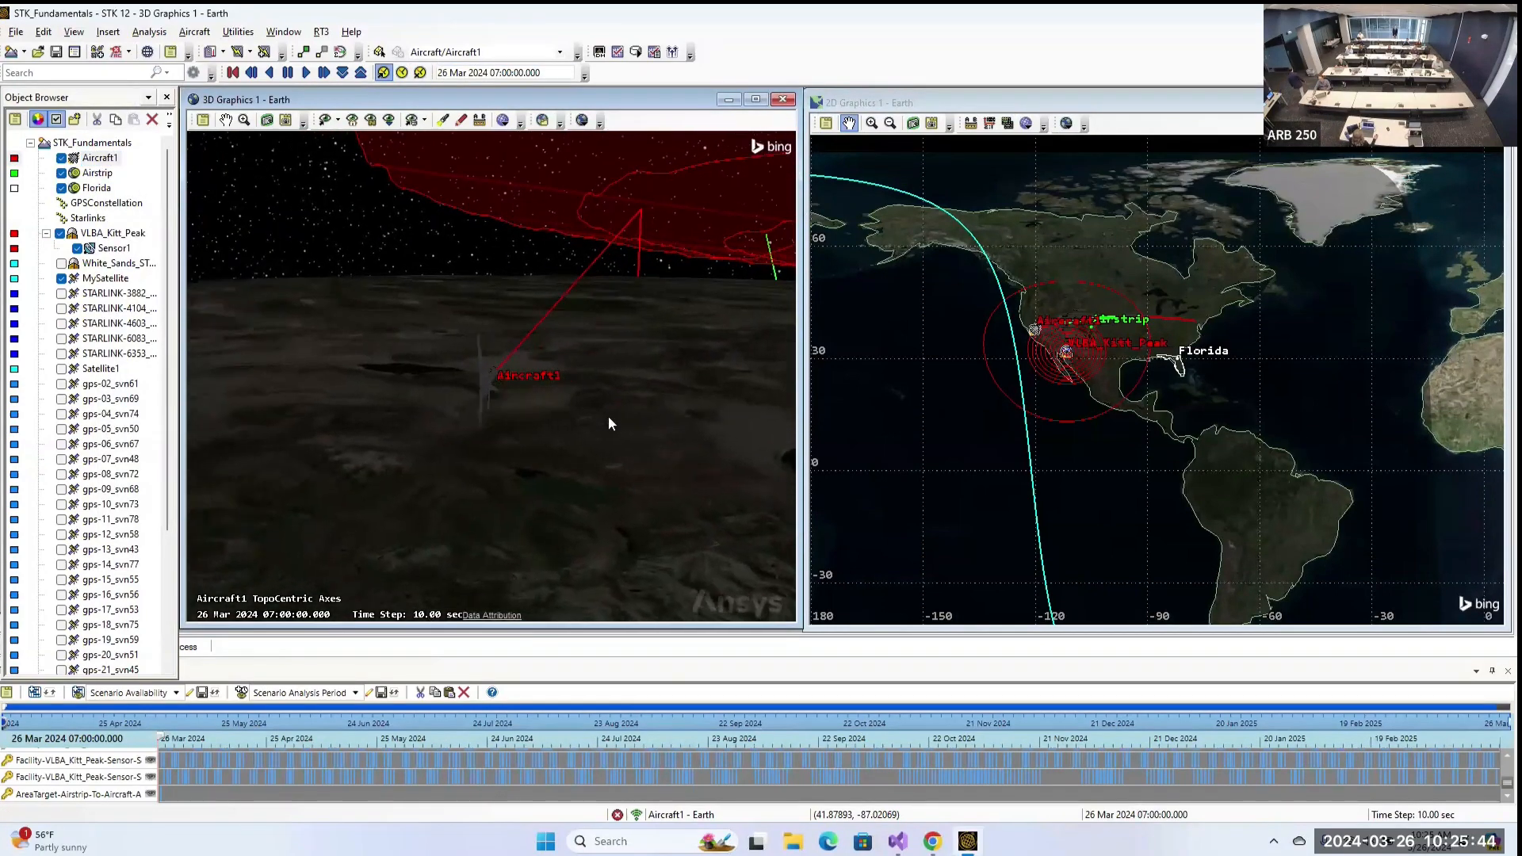
Lower the animation time step to 3 sec, play Aircraft1's flight, and reset the animation to the start.
{"action": "left_click", "coordinate": [306, 73]}
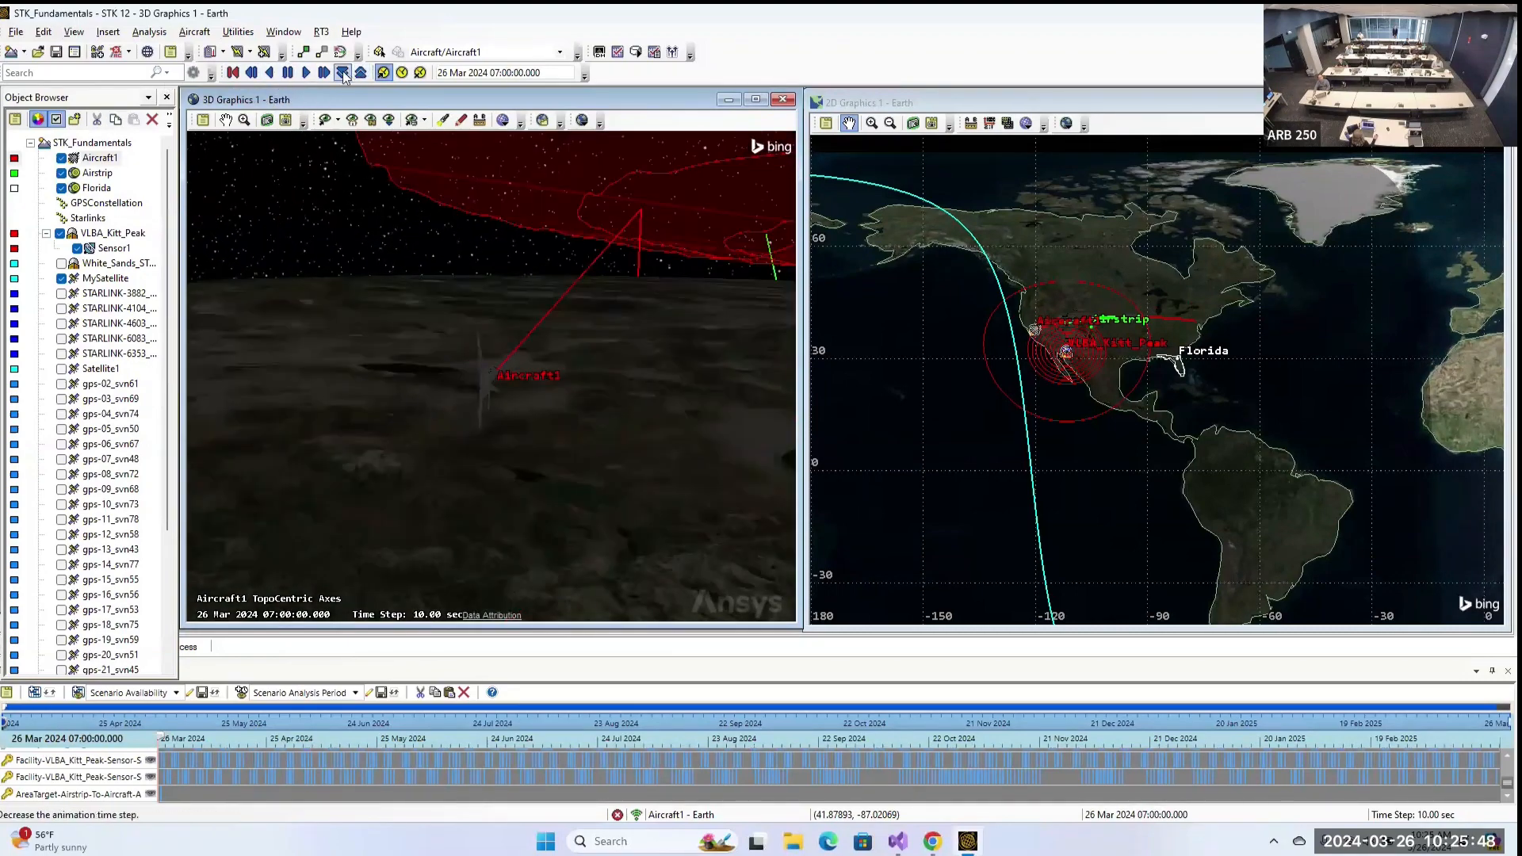
{"action": "left_click", "coordinate": [342, 73]}
{"action": "left_click", "coordinate": [306, 73]}
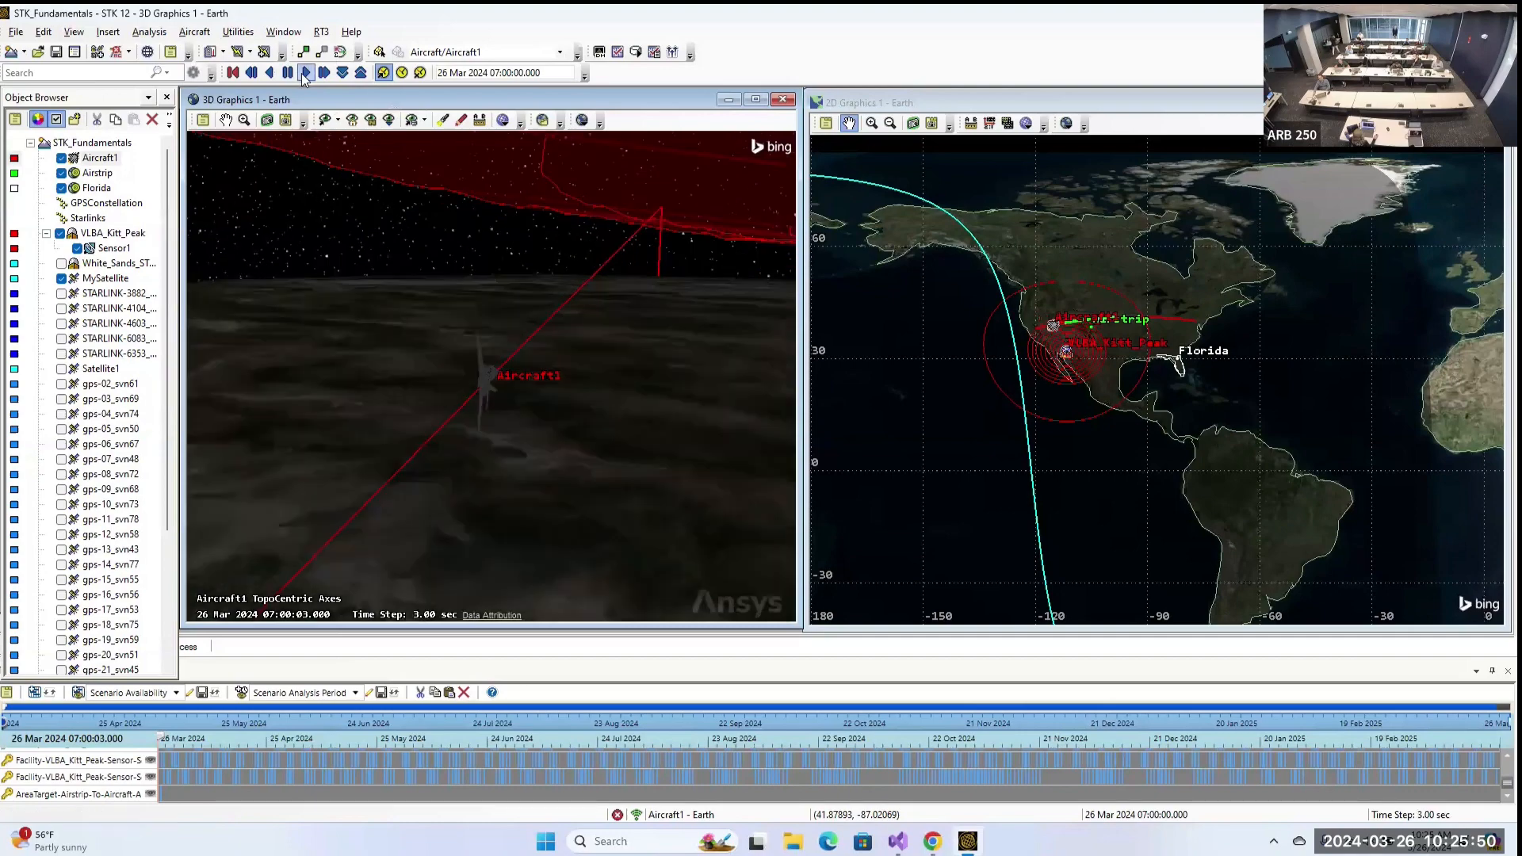
{"action": "left_click", "coordinate": [234, 72]}
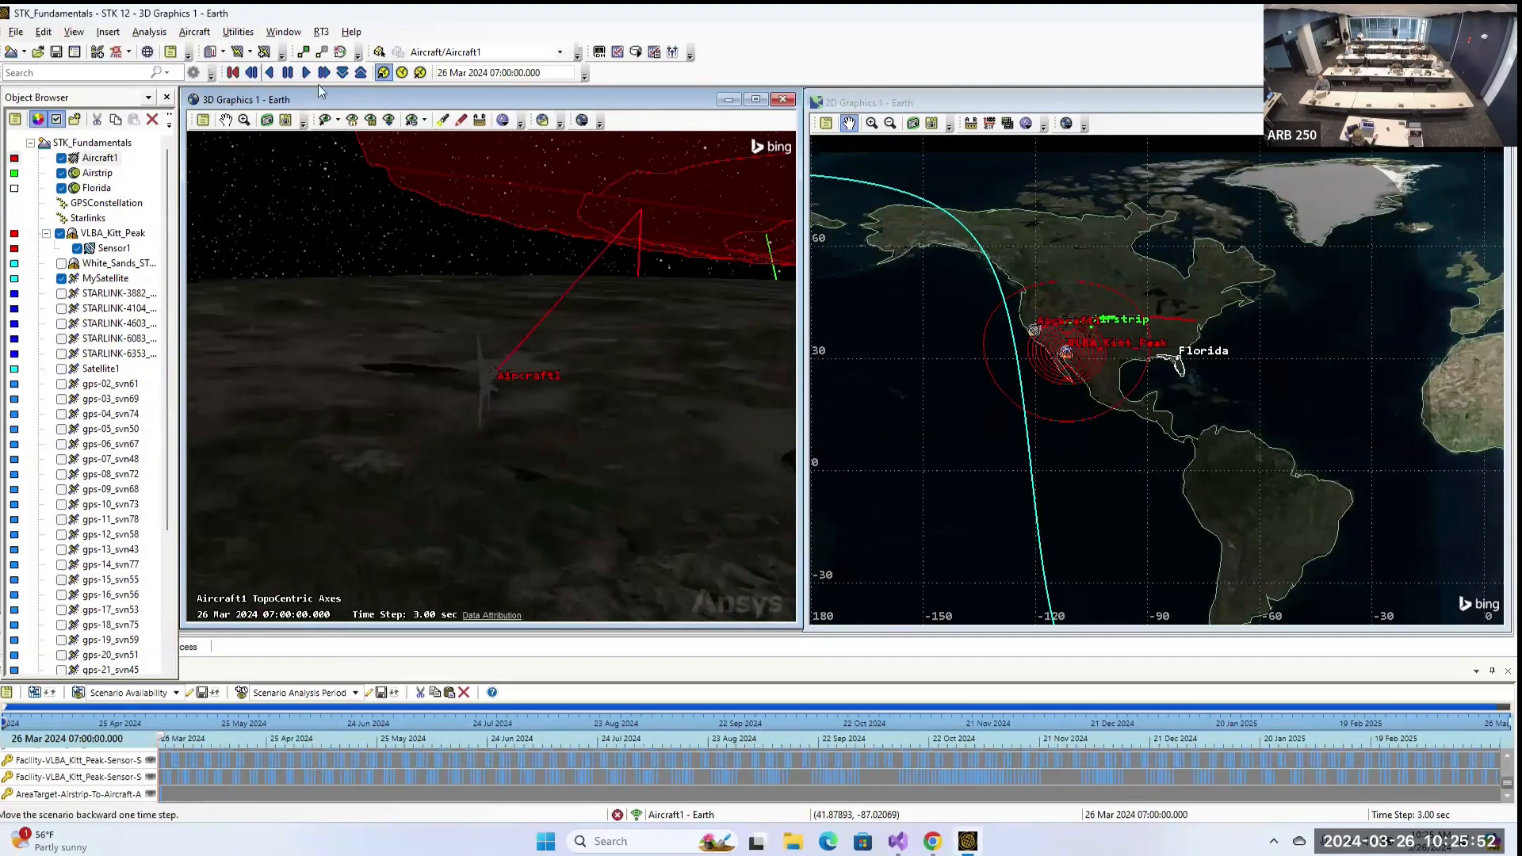
{"action": "mouse_move", "coordinate": [555, 353]}
{"action": "left_mouse_down"}
{"action": "mouse_move", "coordinate": [544, 315]}
{"action": "mouse_move", "coordinate": [561, 338]}
{"action": "left_mouse_up"}
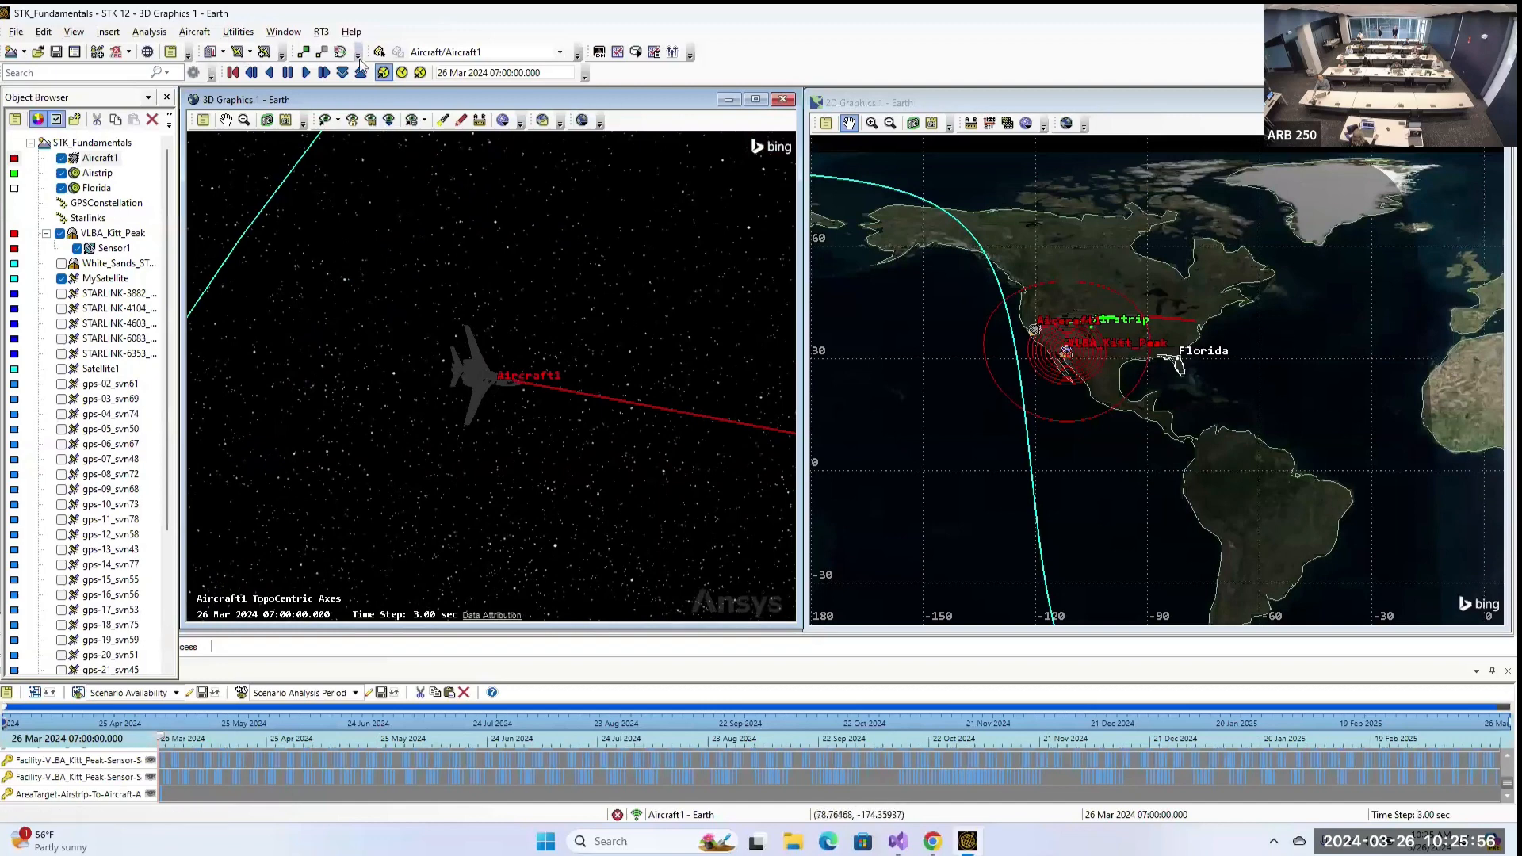
{"action": "left_click", "coordinate": [378, 72]}
Reopen Aircraft1's route properties, set the speed of all waypoints to 450 mi/hr, and apply the change.
{"action": "double_click", "coordinate": [100, 158]}
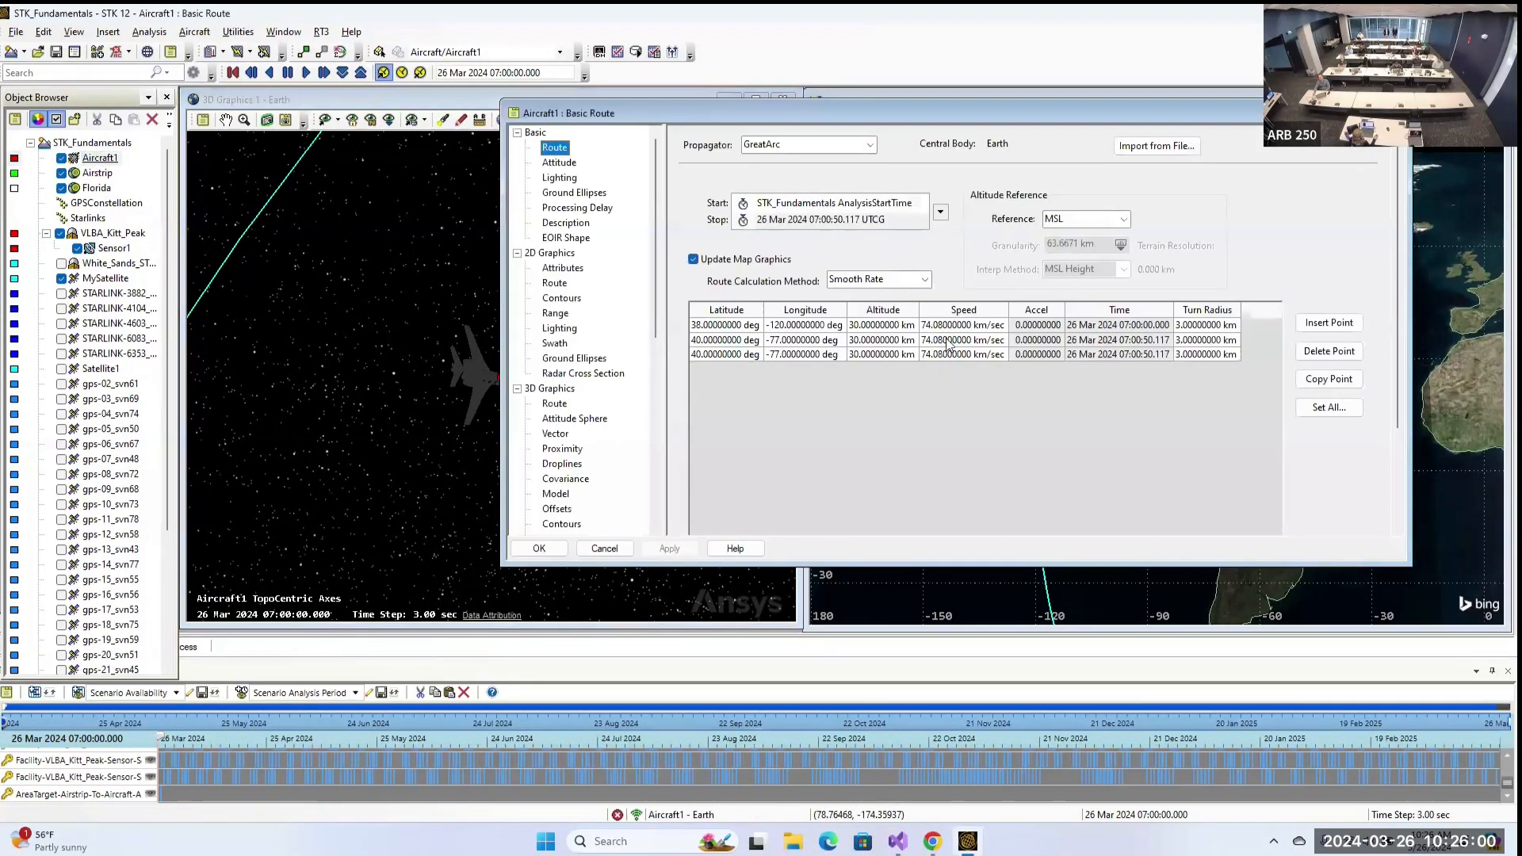
{"action": "left_click", "coordinate": [967, 327]}
{"action": "left_click", "coordinate": [978, 327]}
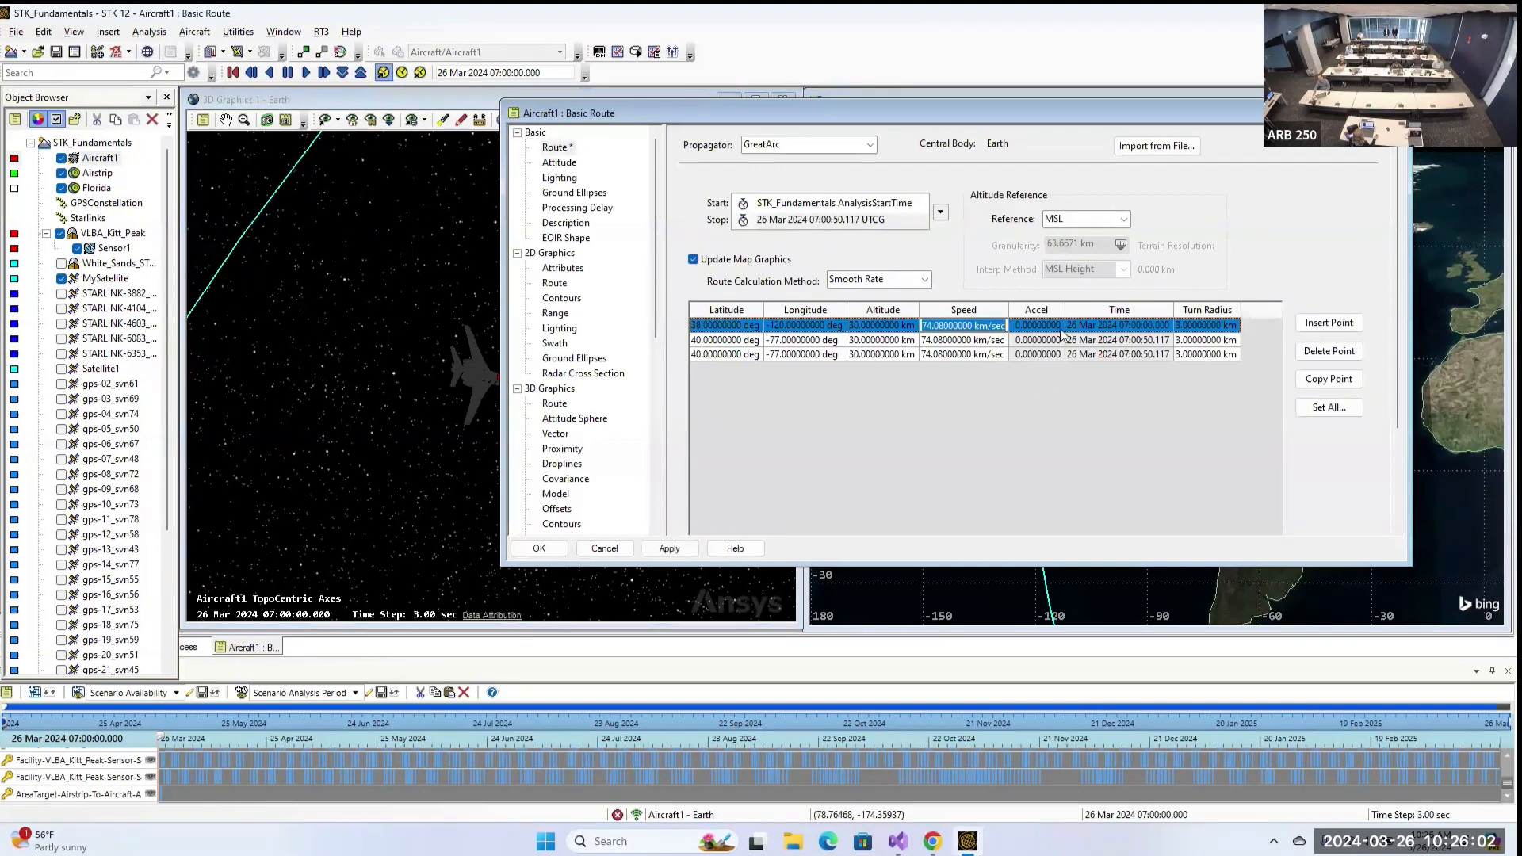
{"action": "left_click", "coordinate": [1328, 407]}
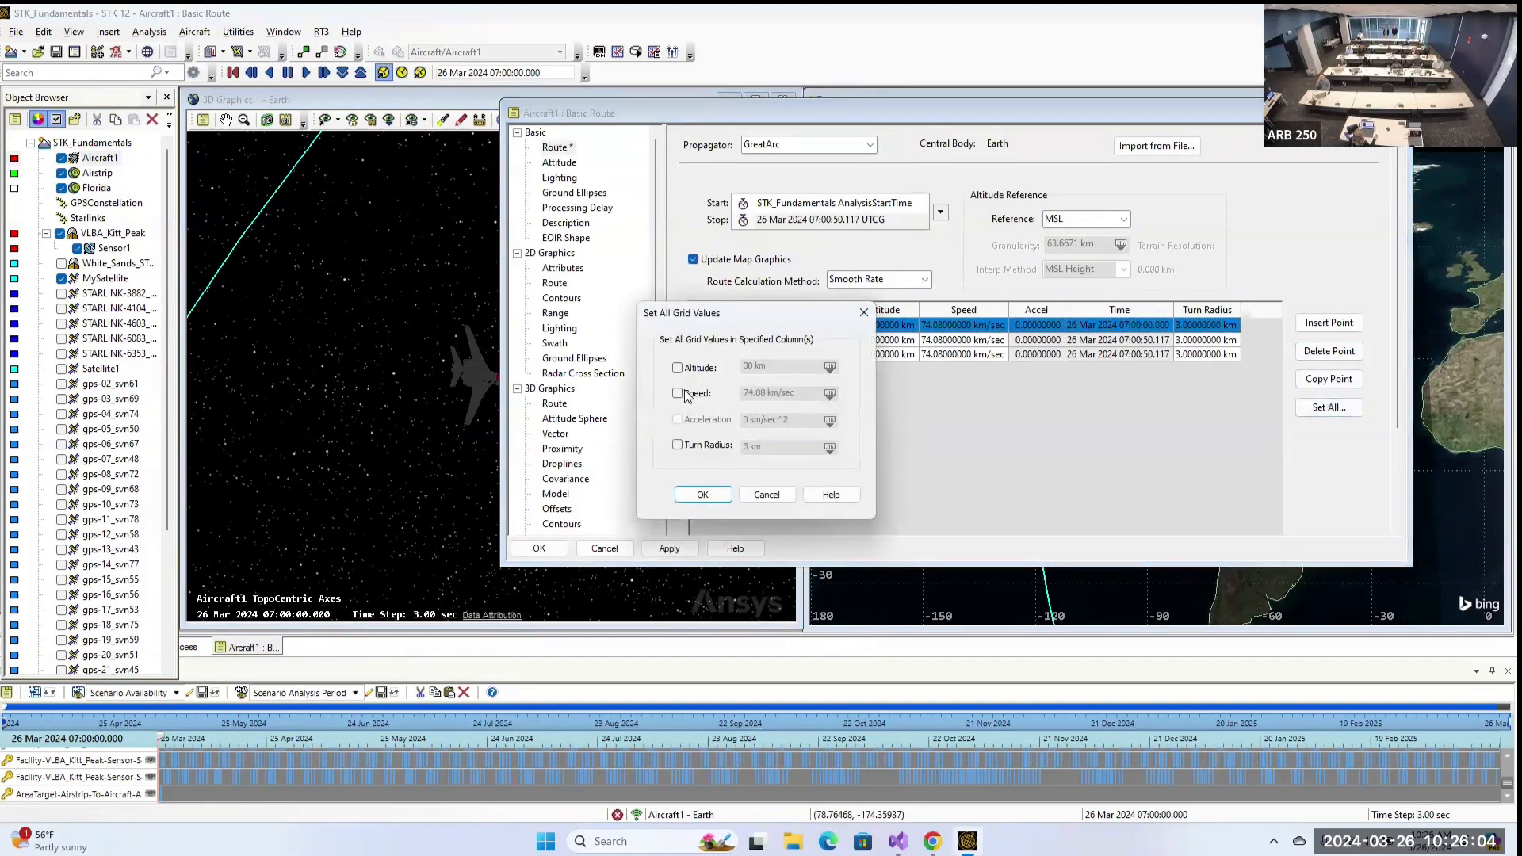
{"action": "left_click", "coordinate": [678, 393]}
{"action": "key", "text": "Tab"}
{"action": "type", "text": "45"}
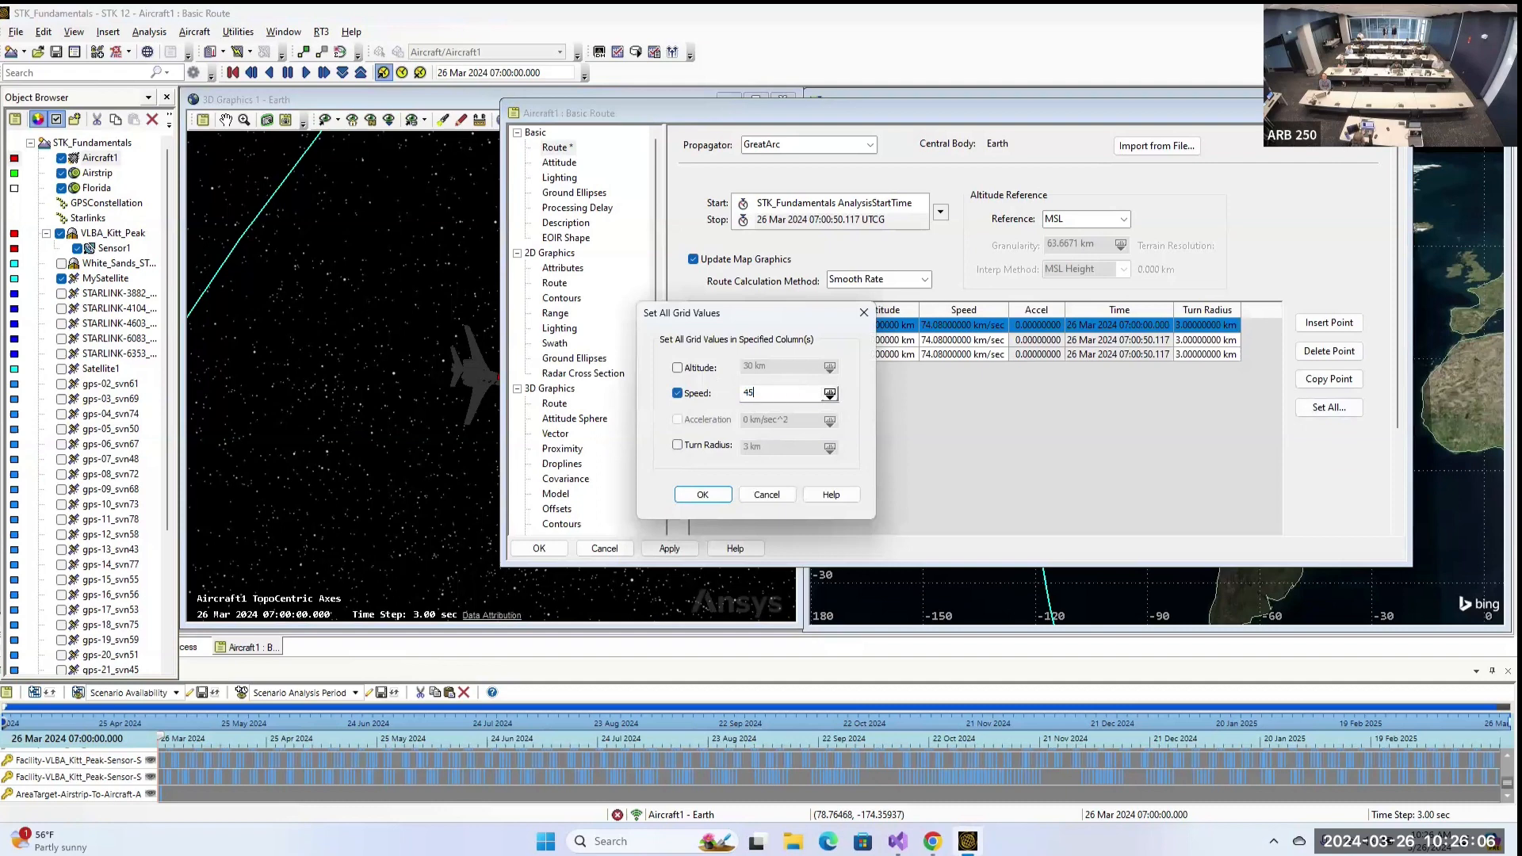
{"action": "type", "text": "0 mi/hr"}
{"action": "left_click", "coordinate": [703, 493]}
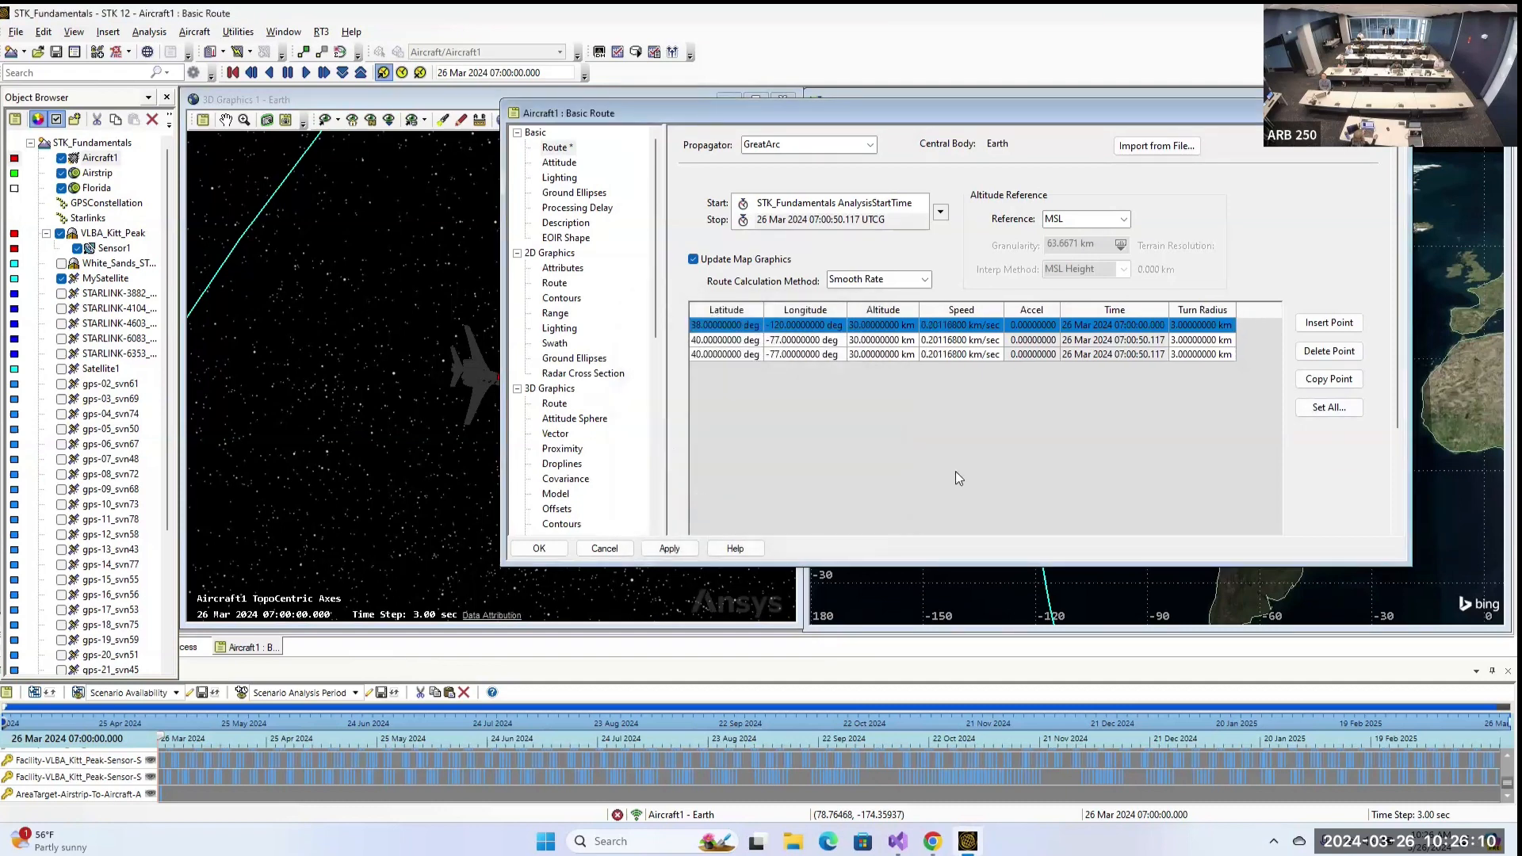
{"action": "left_click", "coordinate": [670, 550]}
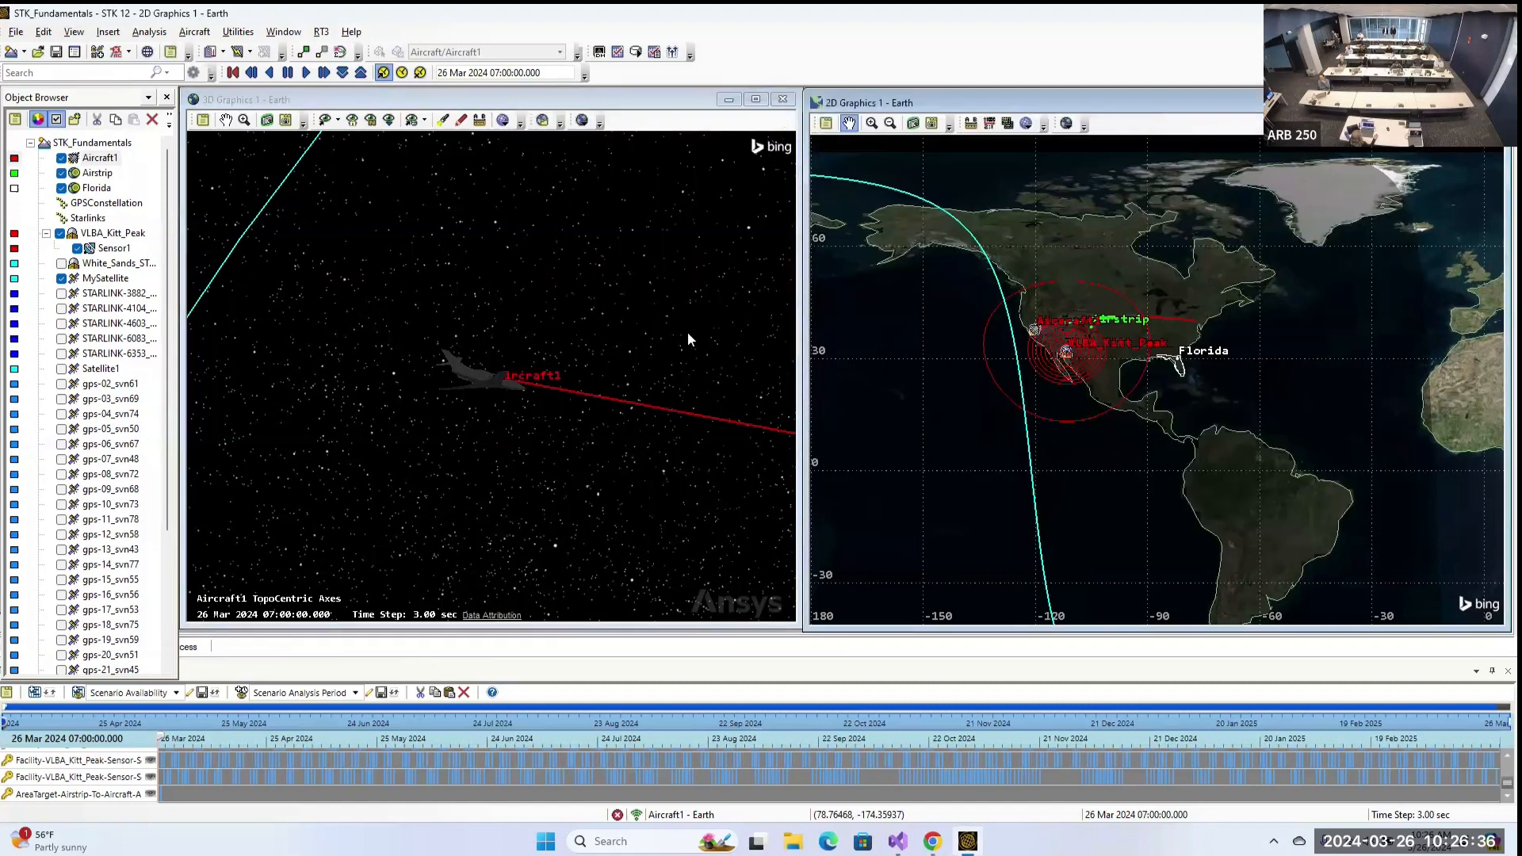
Play the animation while raising its time step to 30 sec, and reset it to the scenario start.
{"action": "left_click", "coordinate": [307, 72]}
{"action": "left_click", "coordinate": [360, 73]}
{"action": "left_click", "coordinate": [233, 72]}
{"action": "left_click", "coordinate": [471, 309]}
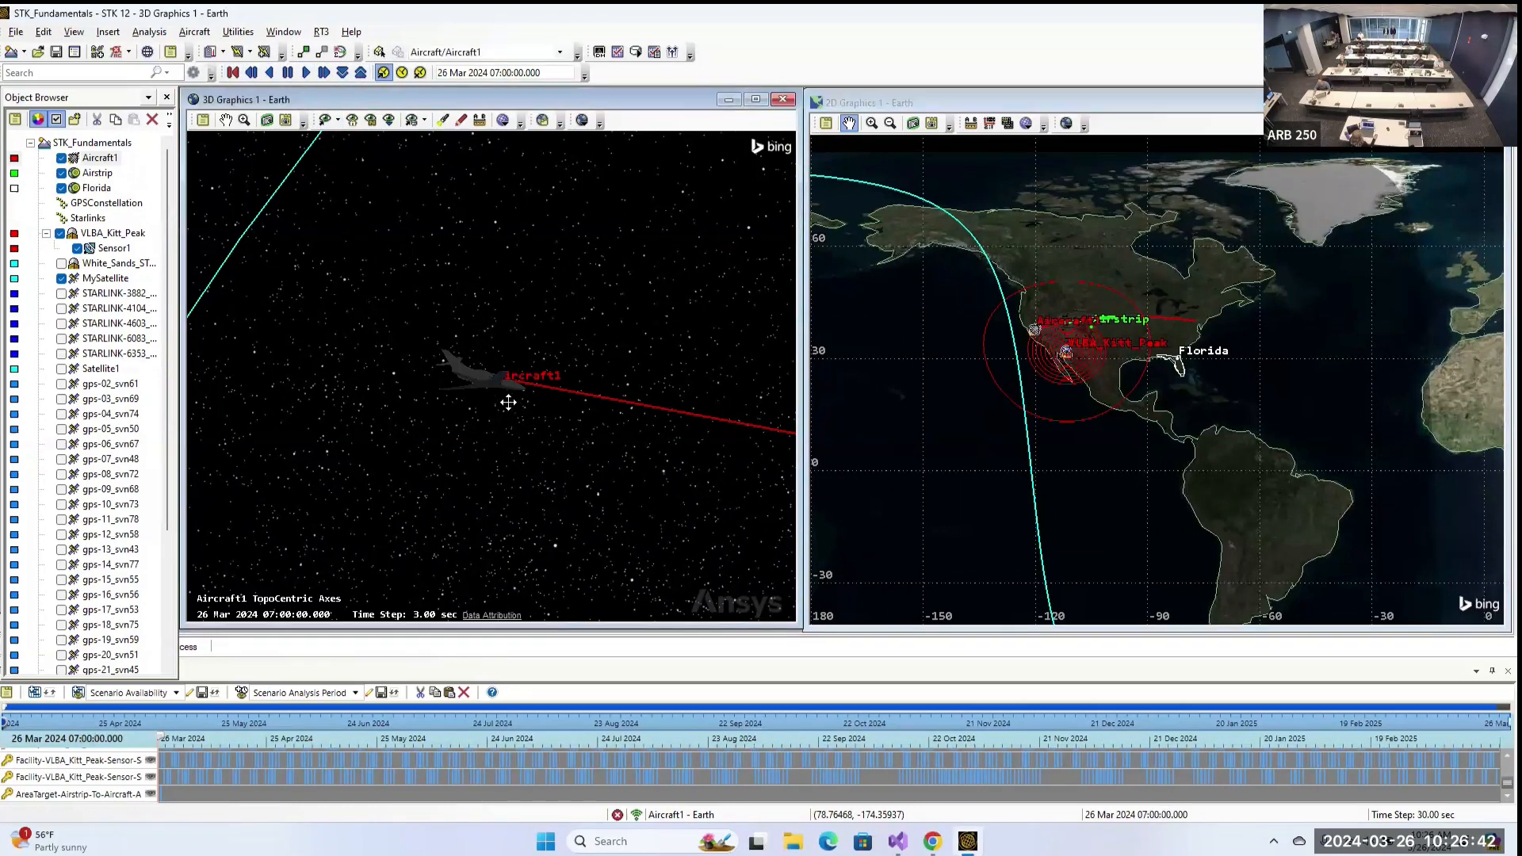
Try to zoom the existing 3D Graphics window to Aircraft1 again.
{"action": "right_click", "coordinate": [96, 159]}
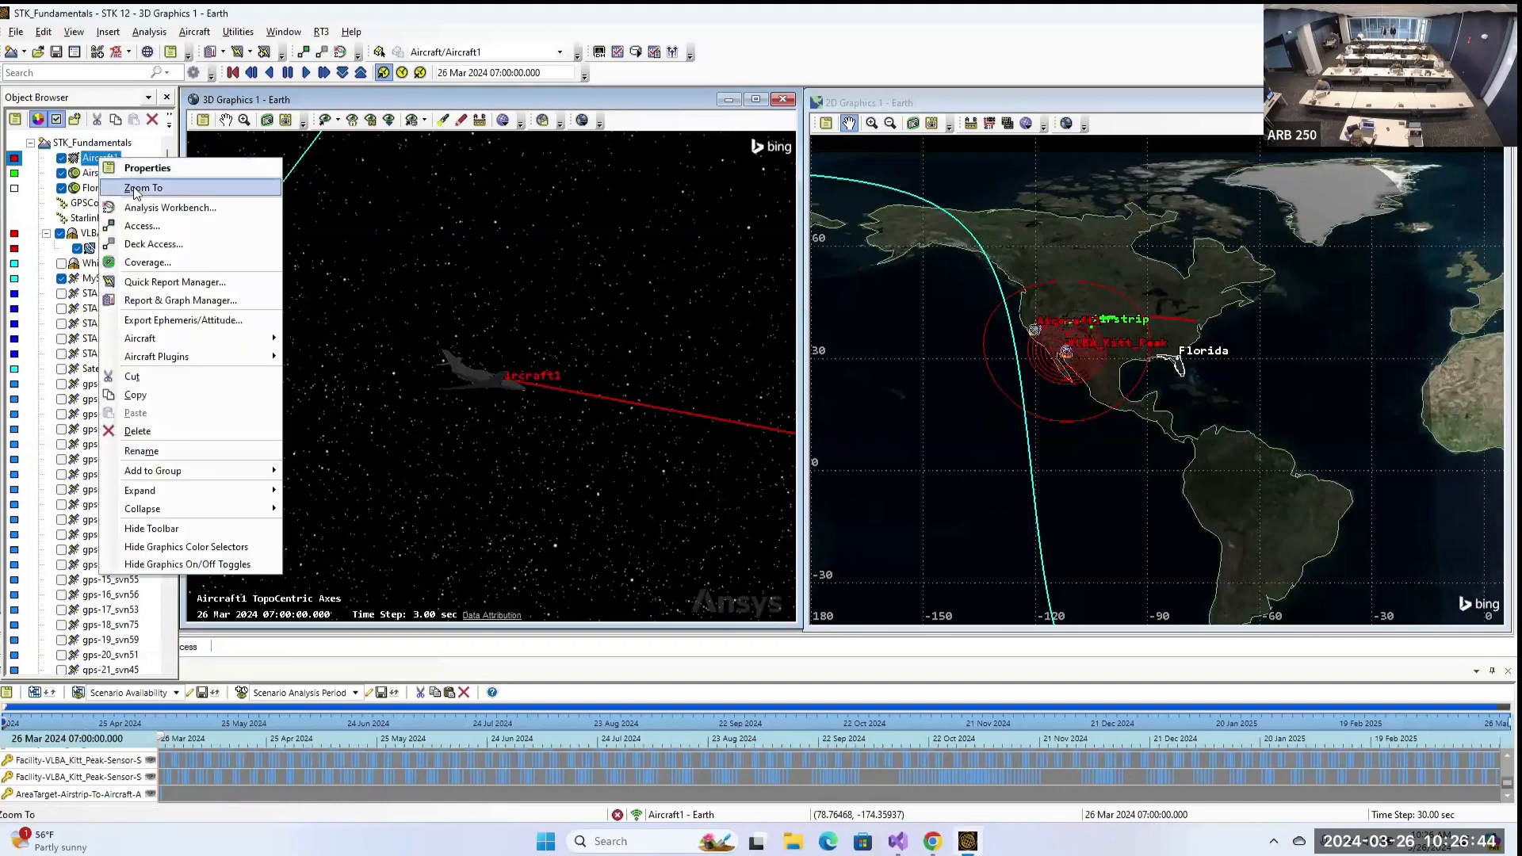
{"action": "left_click", "coordinate": [119, 188]}
{"action": "left_click", "coordinate": [634, 333]}
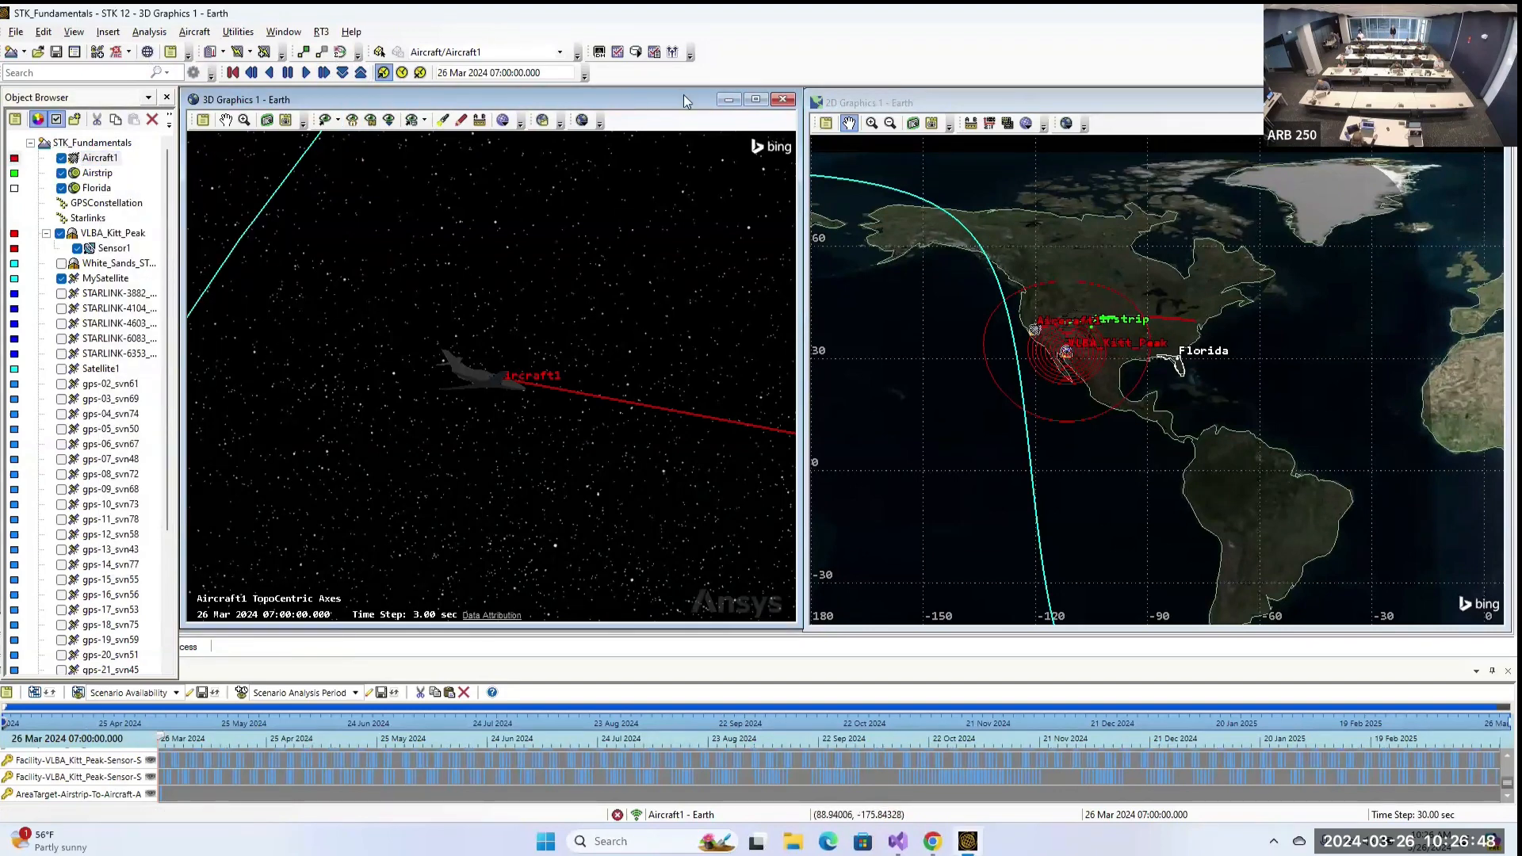
Close the existing 3D Graphics window and create a new one.
{"action": "left_click", "coordinate": [785, 100]}
{"action": "left_click", "coordinate": [797, 455]}
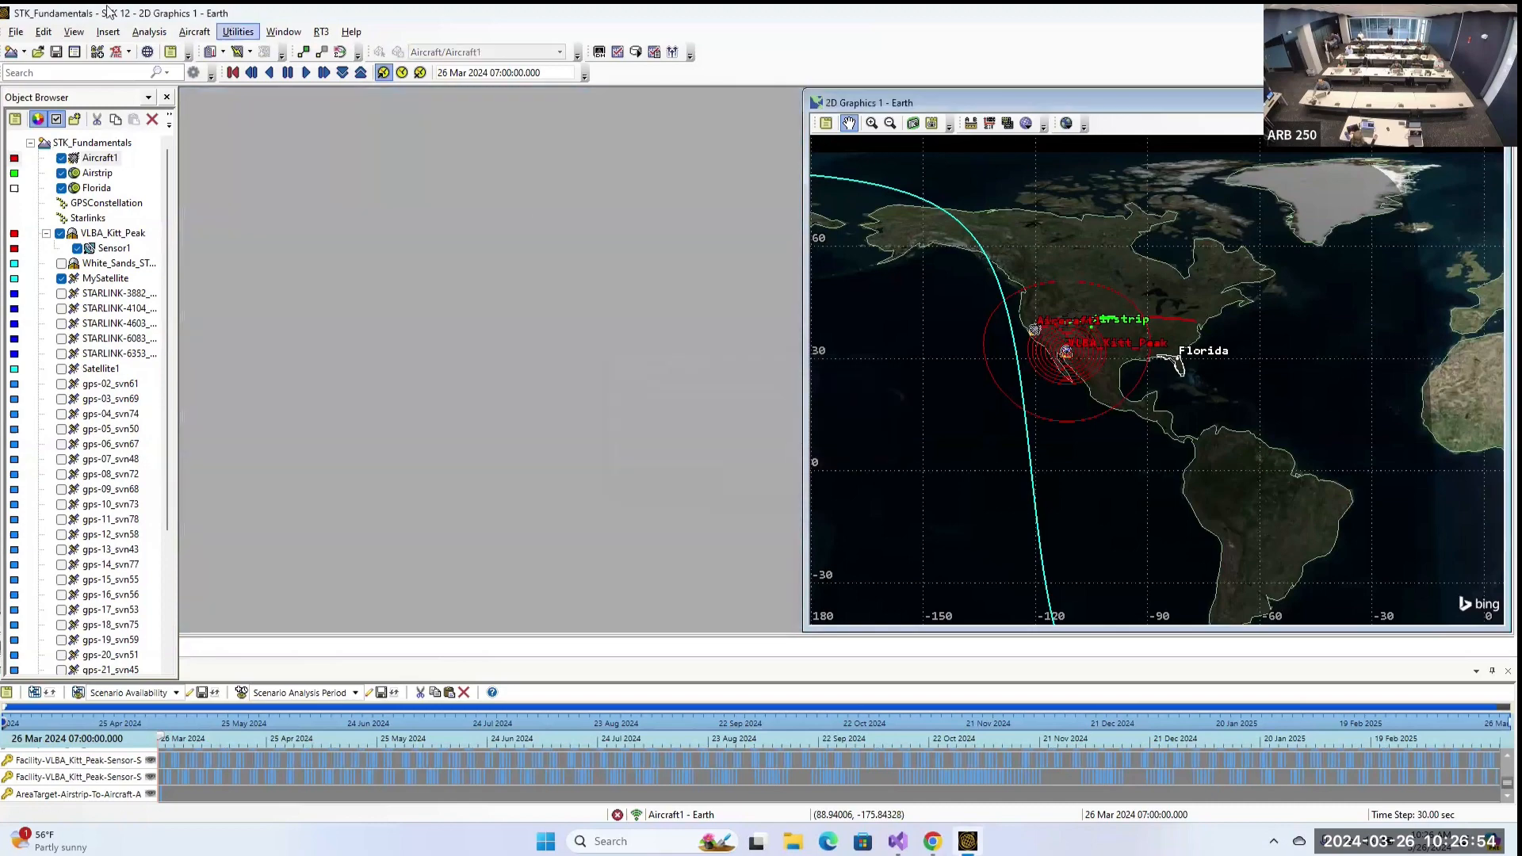
{"action": "left_click", "coordinate": [80, 37]}
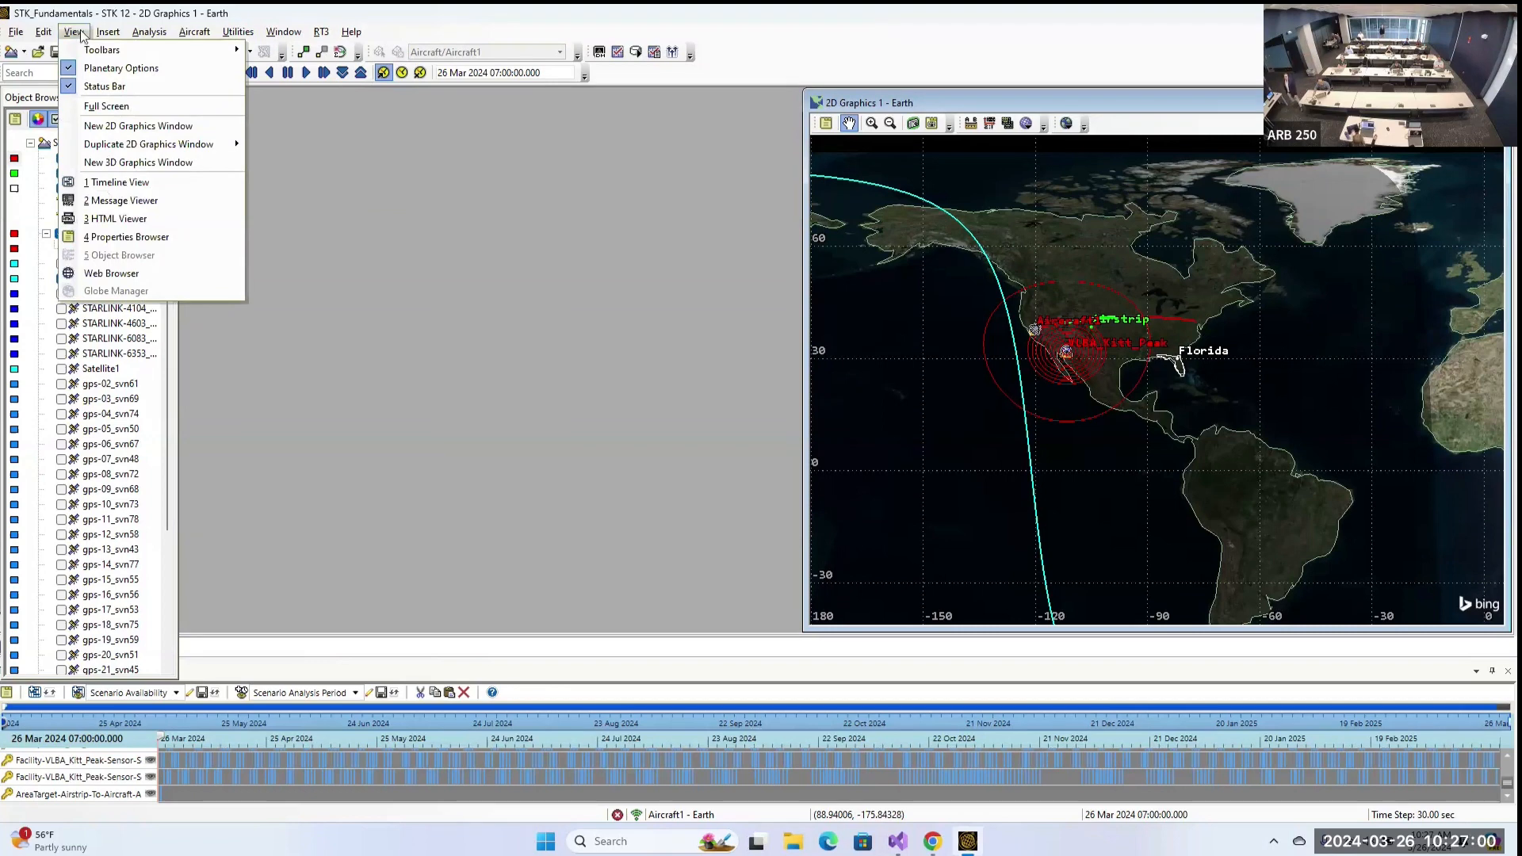
{"action": "left_click", "coordinate": [142, 164]}
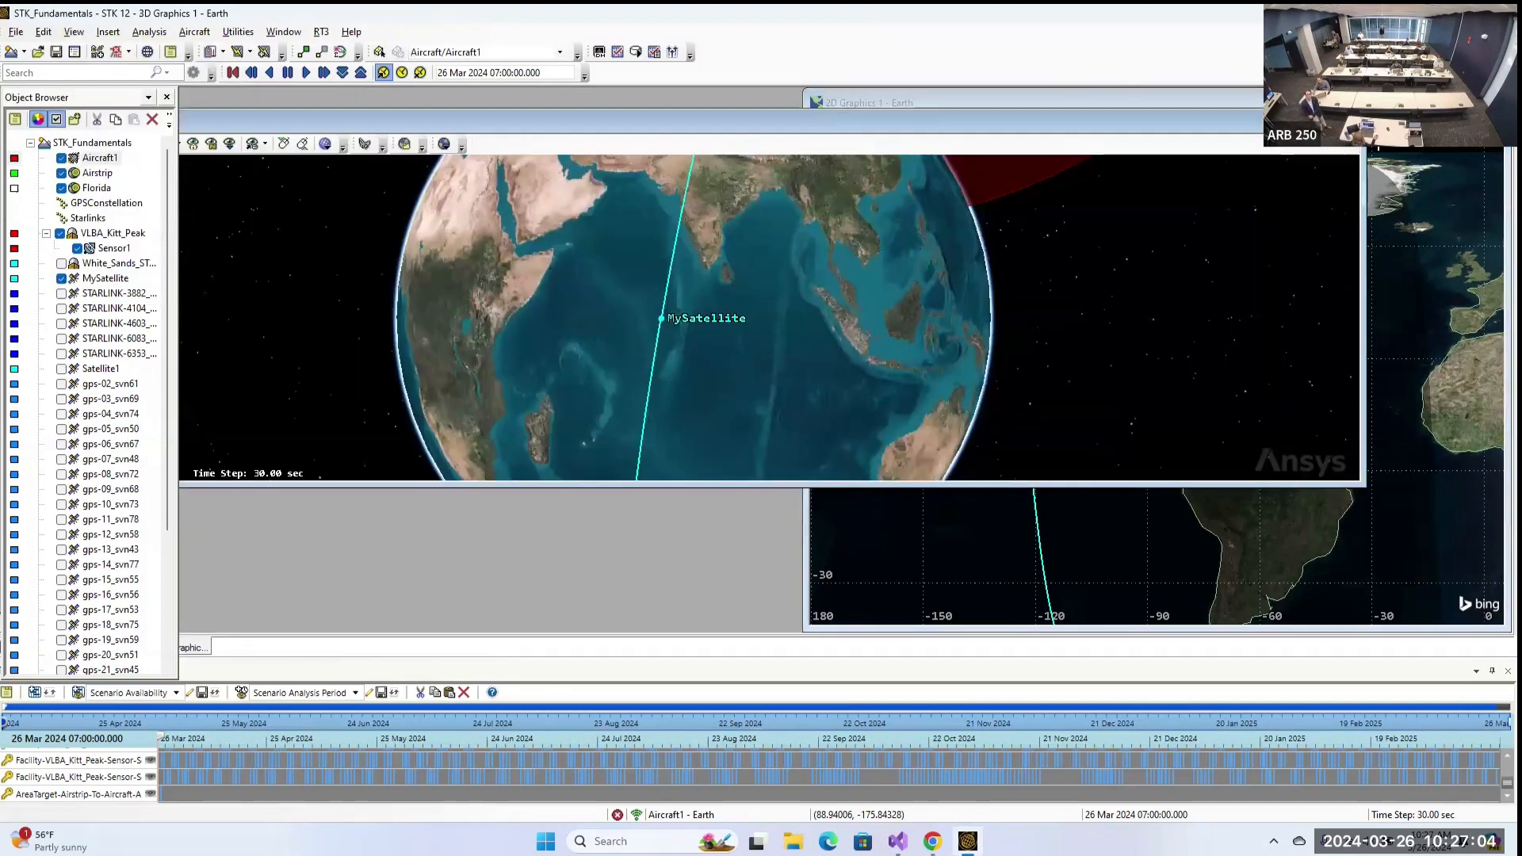
Tile the new 3D Graphics window and the 2D Graphics window side by side.
{"action": "left_click_drag", "start_coordinate": [1372, 164], "coordinate": [1206, 180]}
{"action": "left_click", "coordinate": [669, 118]}
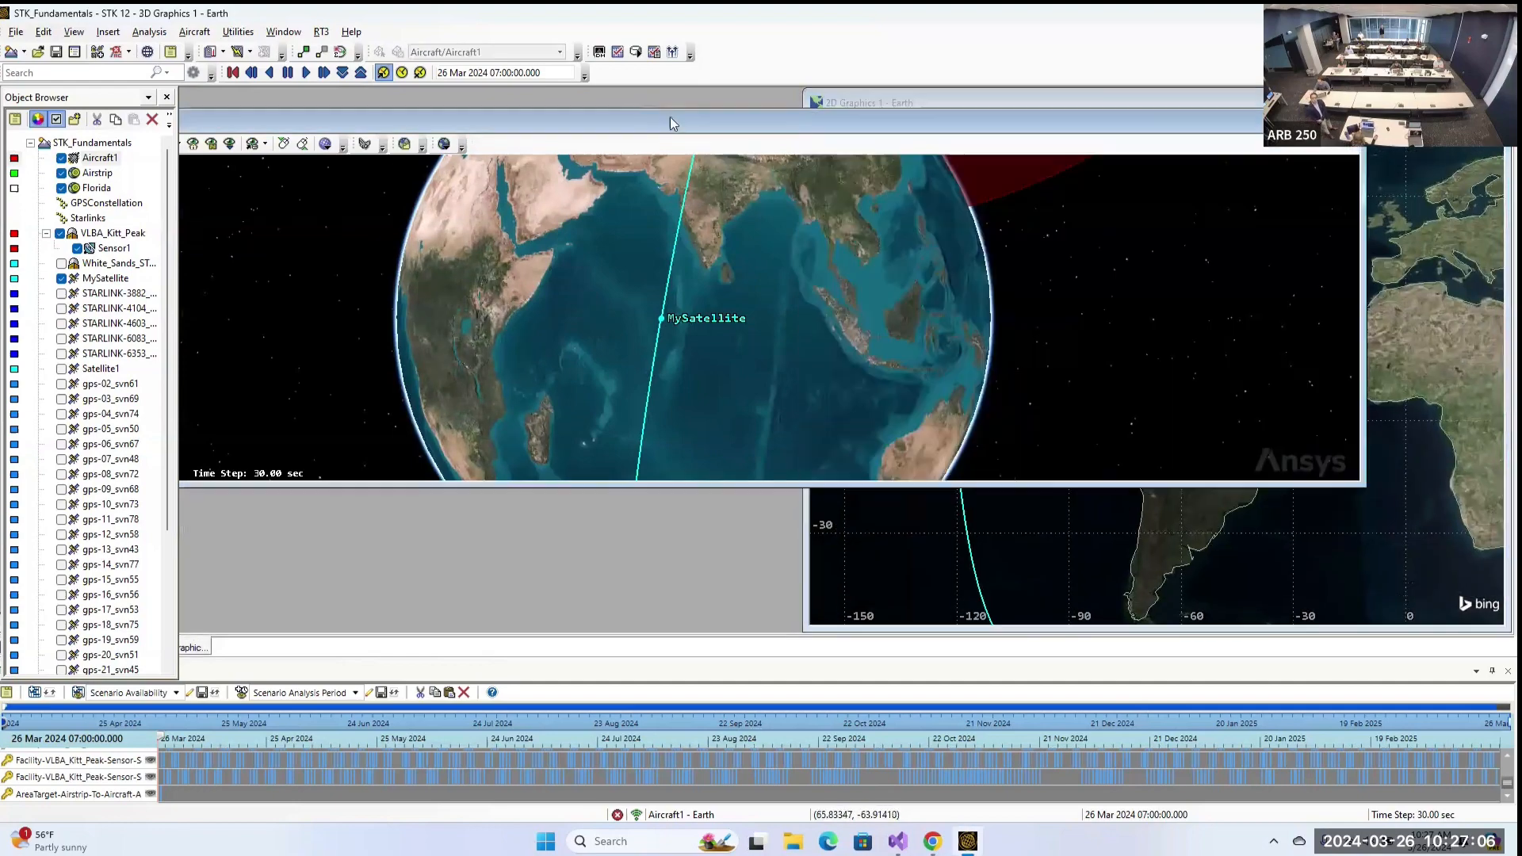
{"action": "left_click", "coordinate": [283, 32]}
{"action": "left_click", "coordinate": [309, 100]}
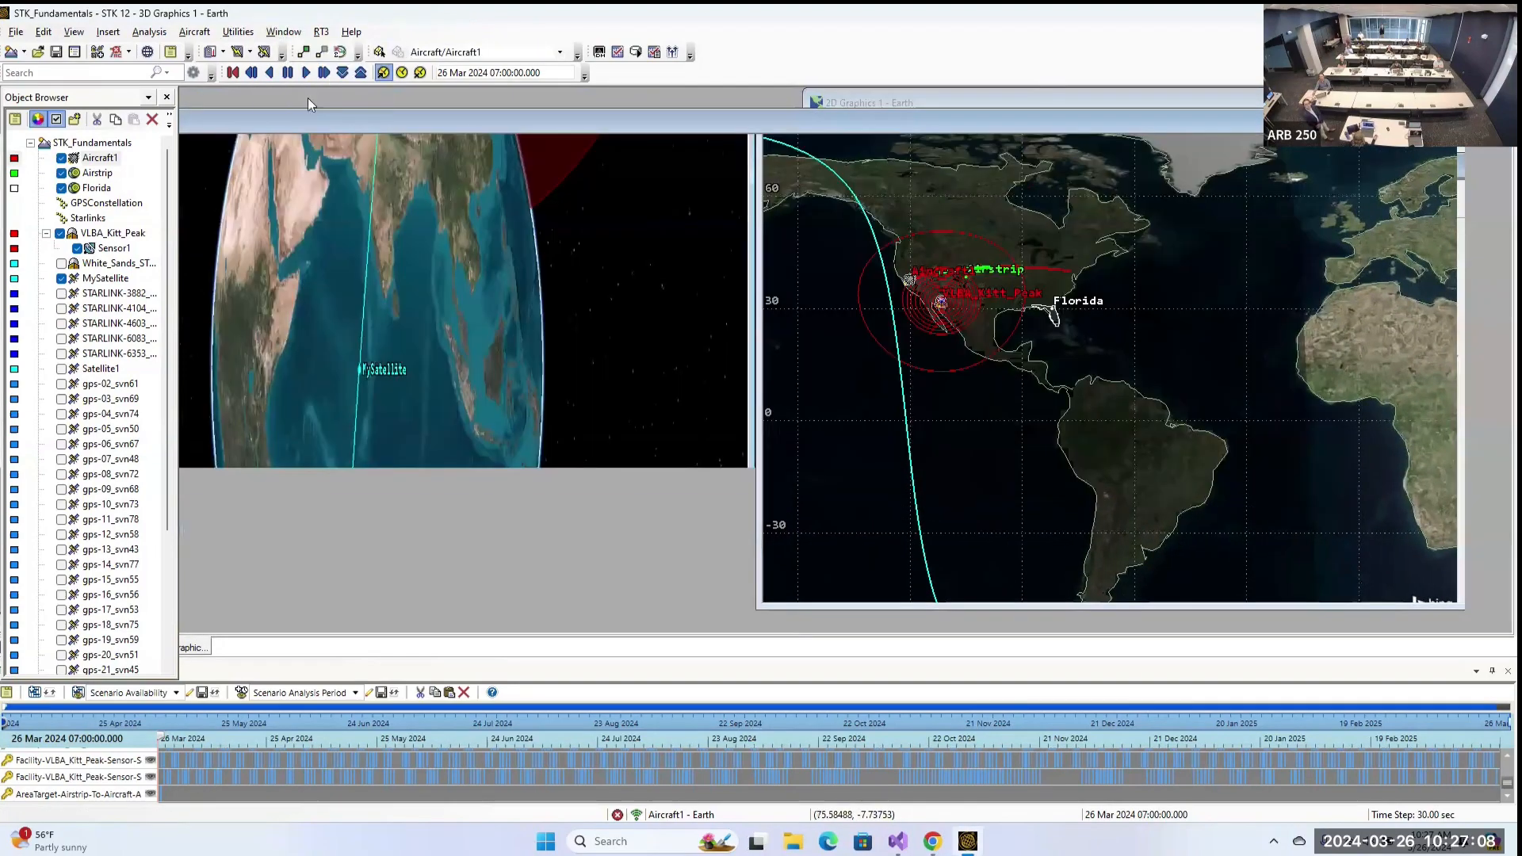
Zoom the new 3D view to Aircraft1, play its flight while viewing it from several angles, and reset the animation.
{"action": "right_click", "coordinate": [102, 158]}
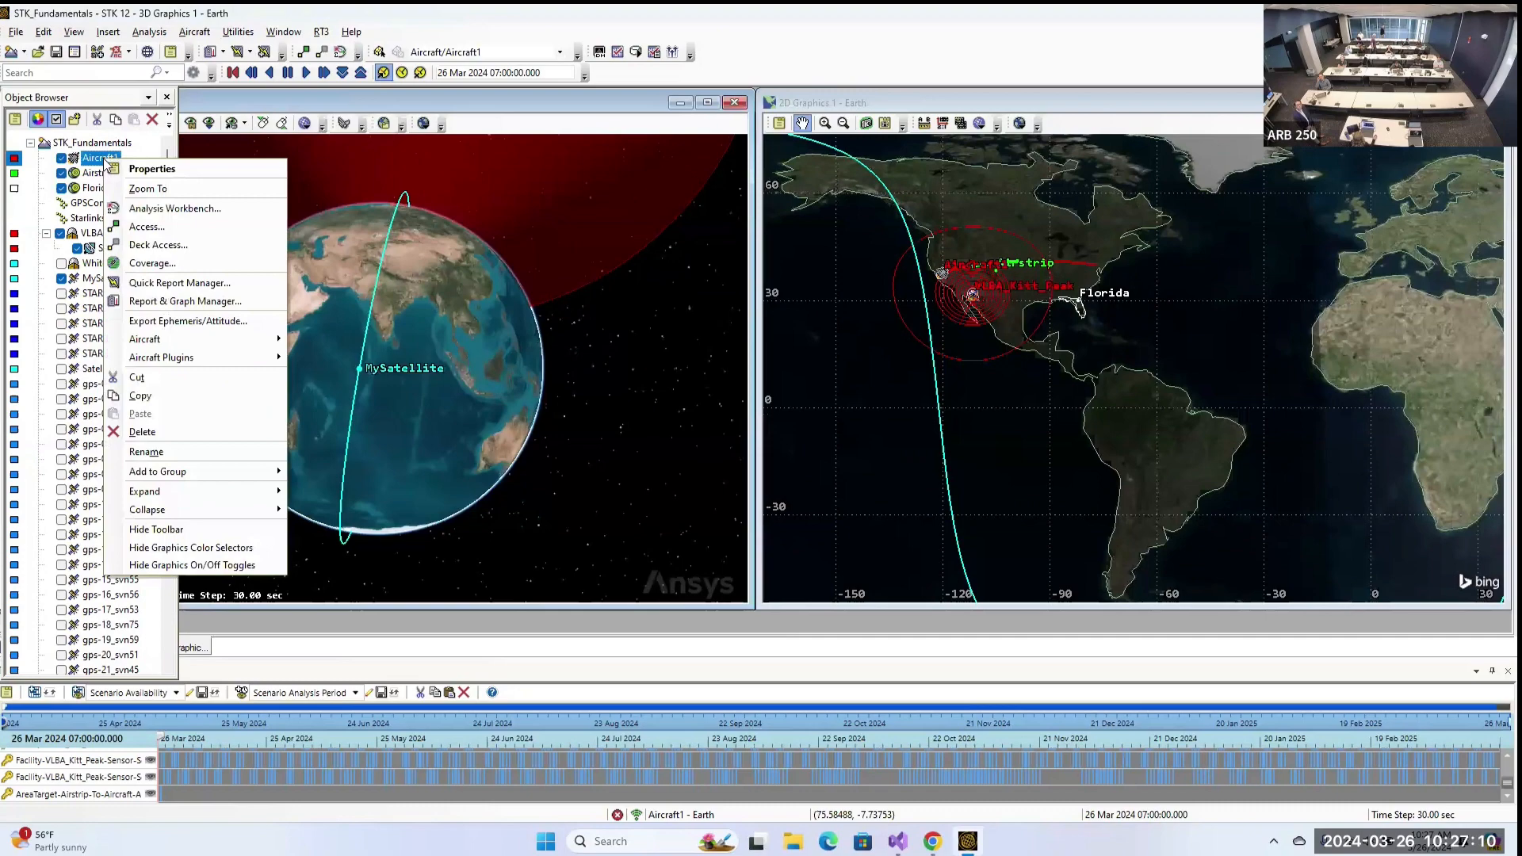
{"action": "left_click", "coordinate": [145, 185]}
{"action": "left_click", "coordinate": [306, 73]}
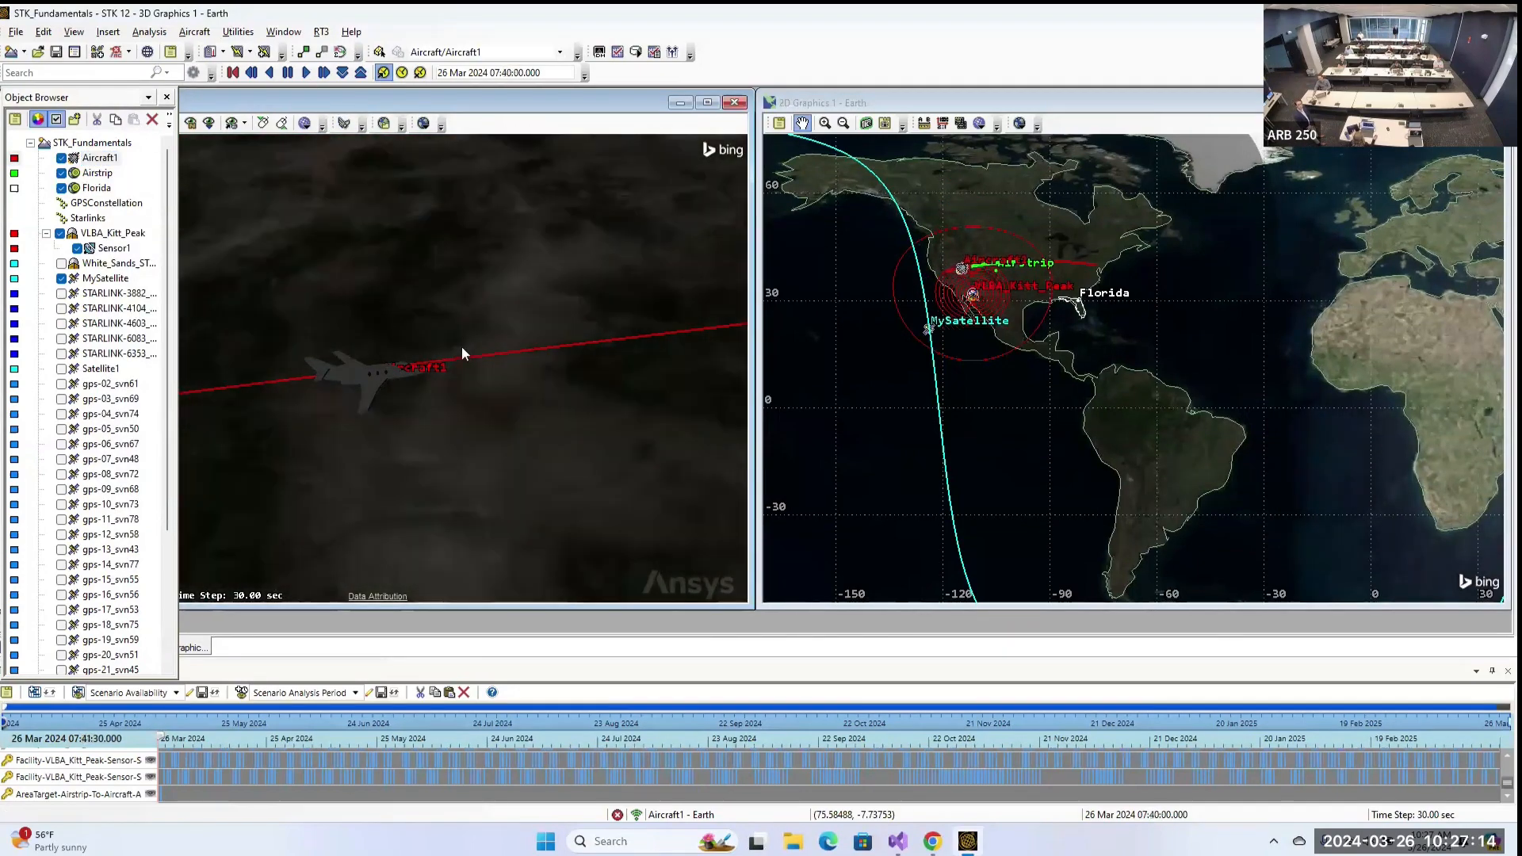
{"action": "left_click_drag", "start_coordinate": [487, 405], "coordinate": [644, 378]}
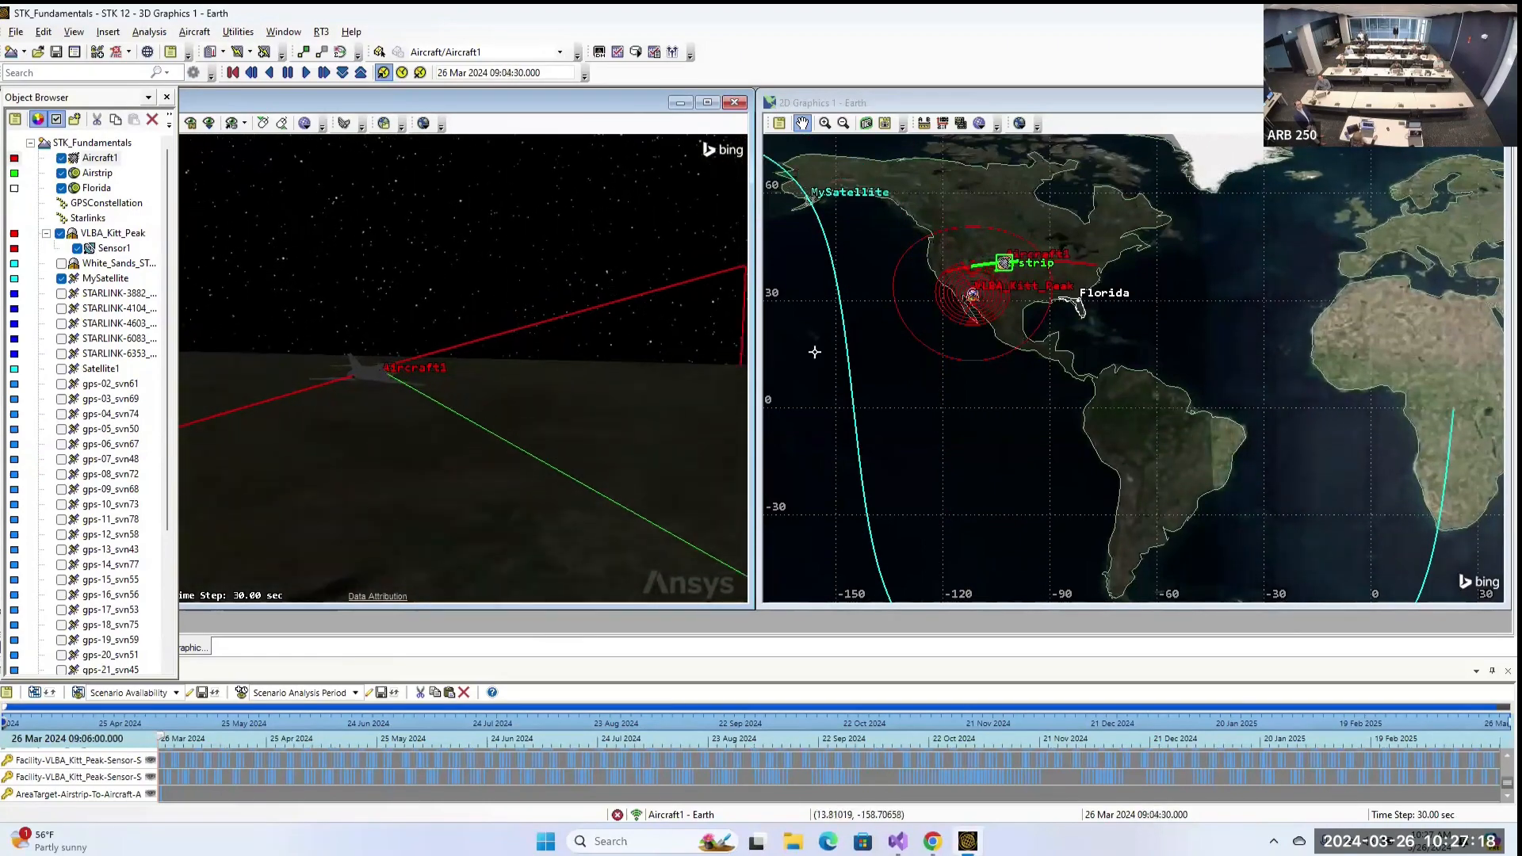
{"action": "left_click_drag", "start_coordinate": [591, 425], "coordinate": [655, 410]}
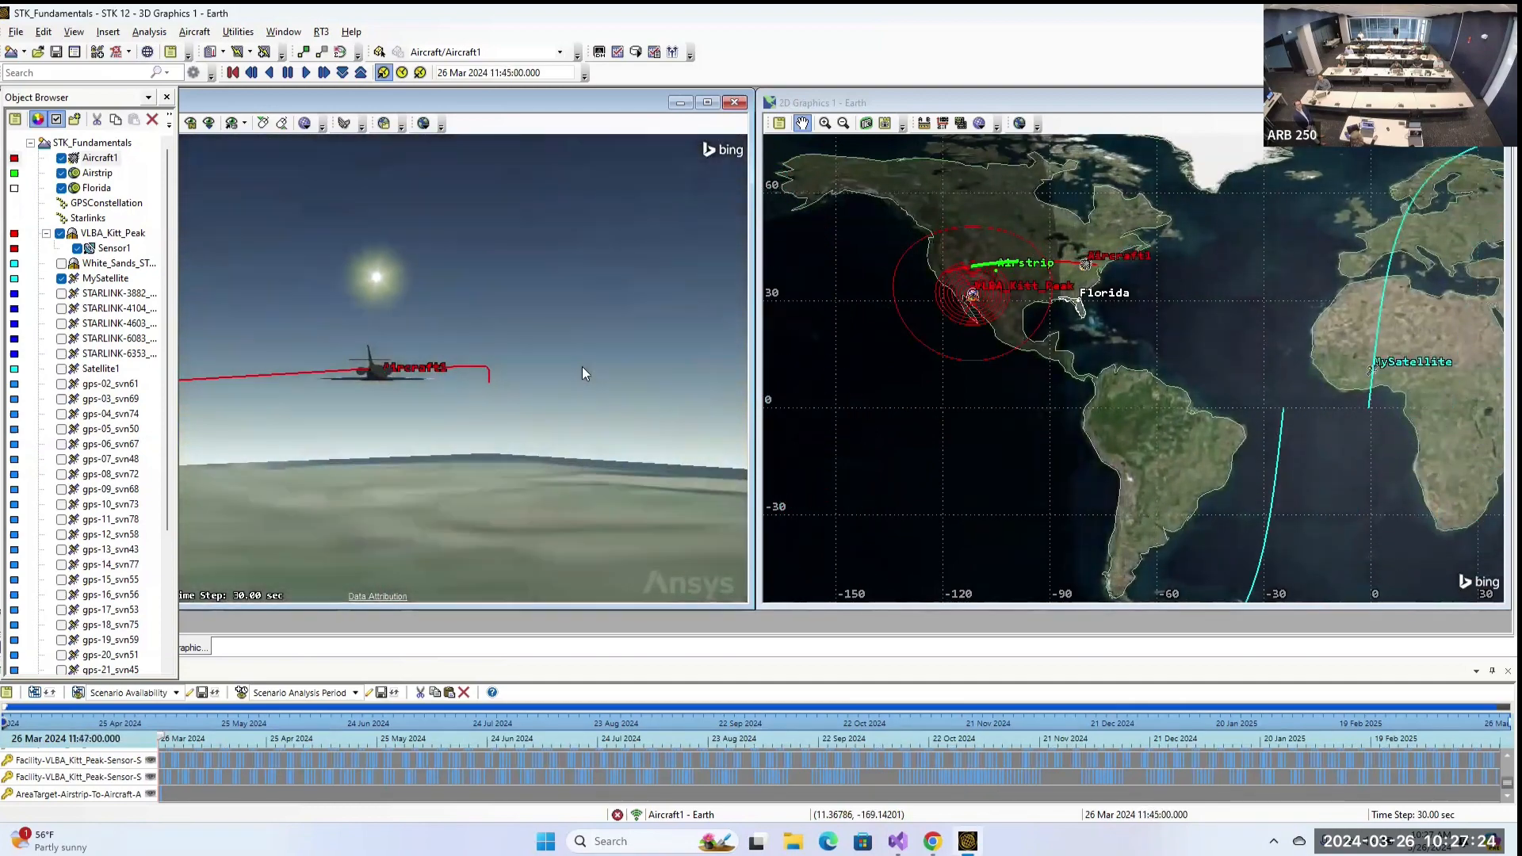
{"action": "left_click", "coordinate": [233, 73]}
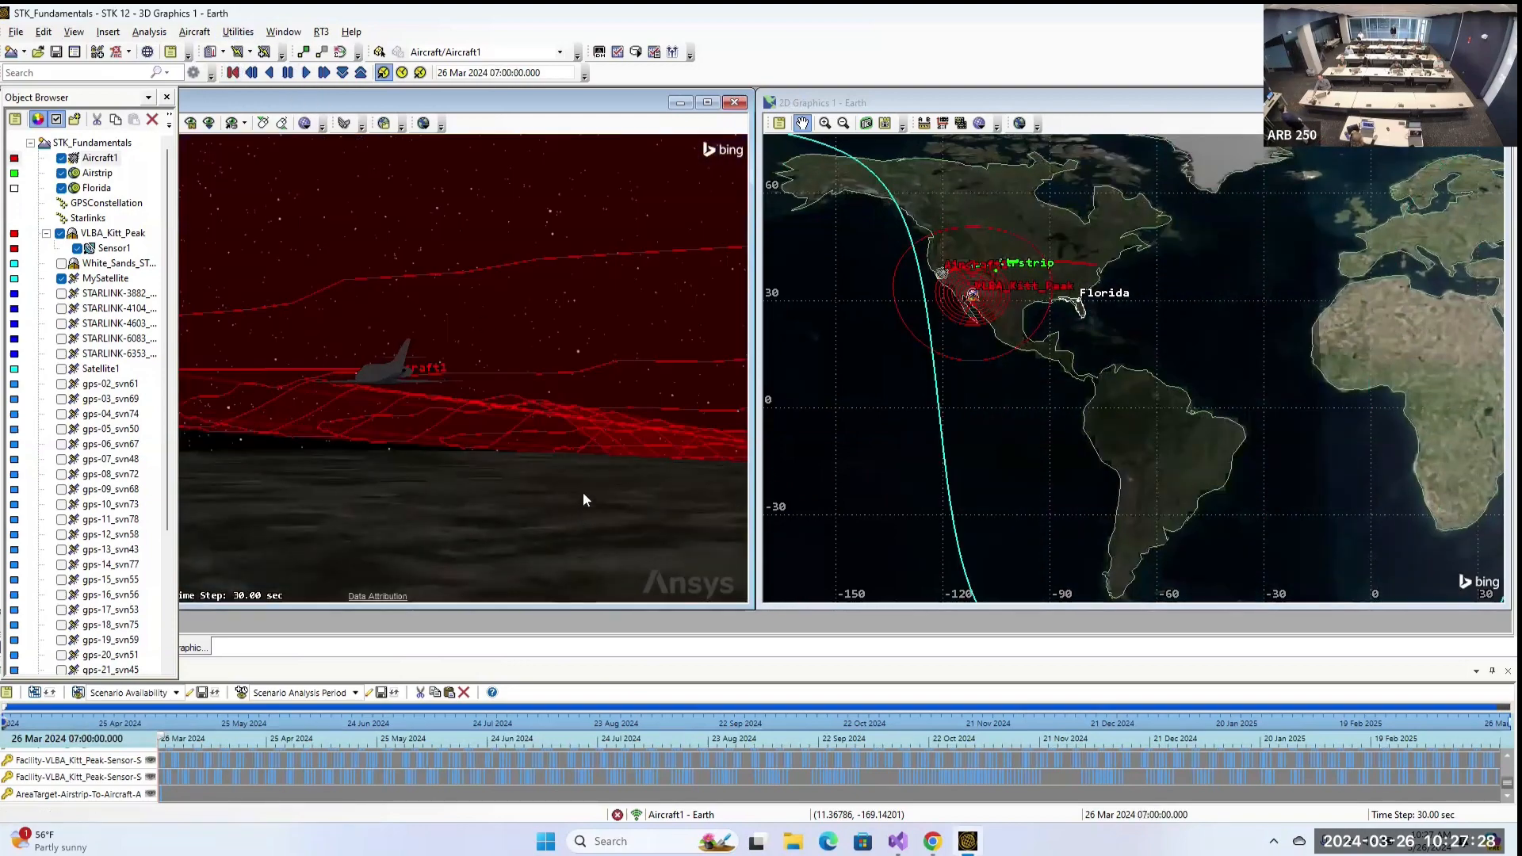